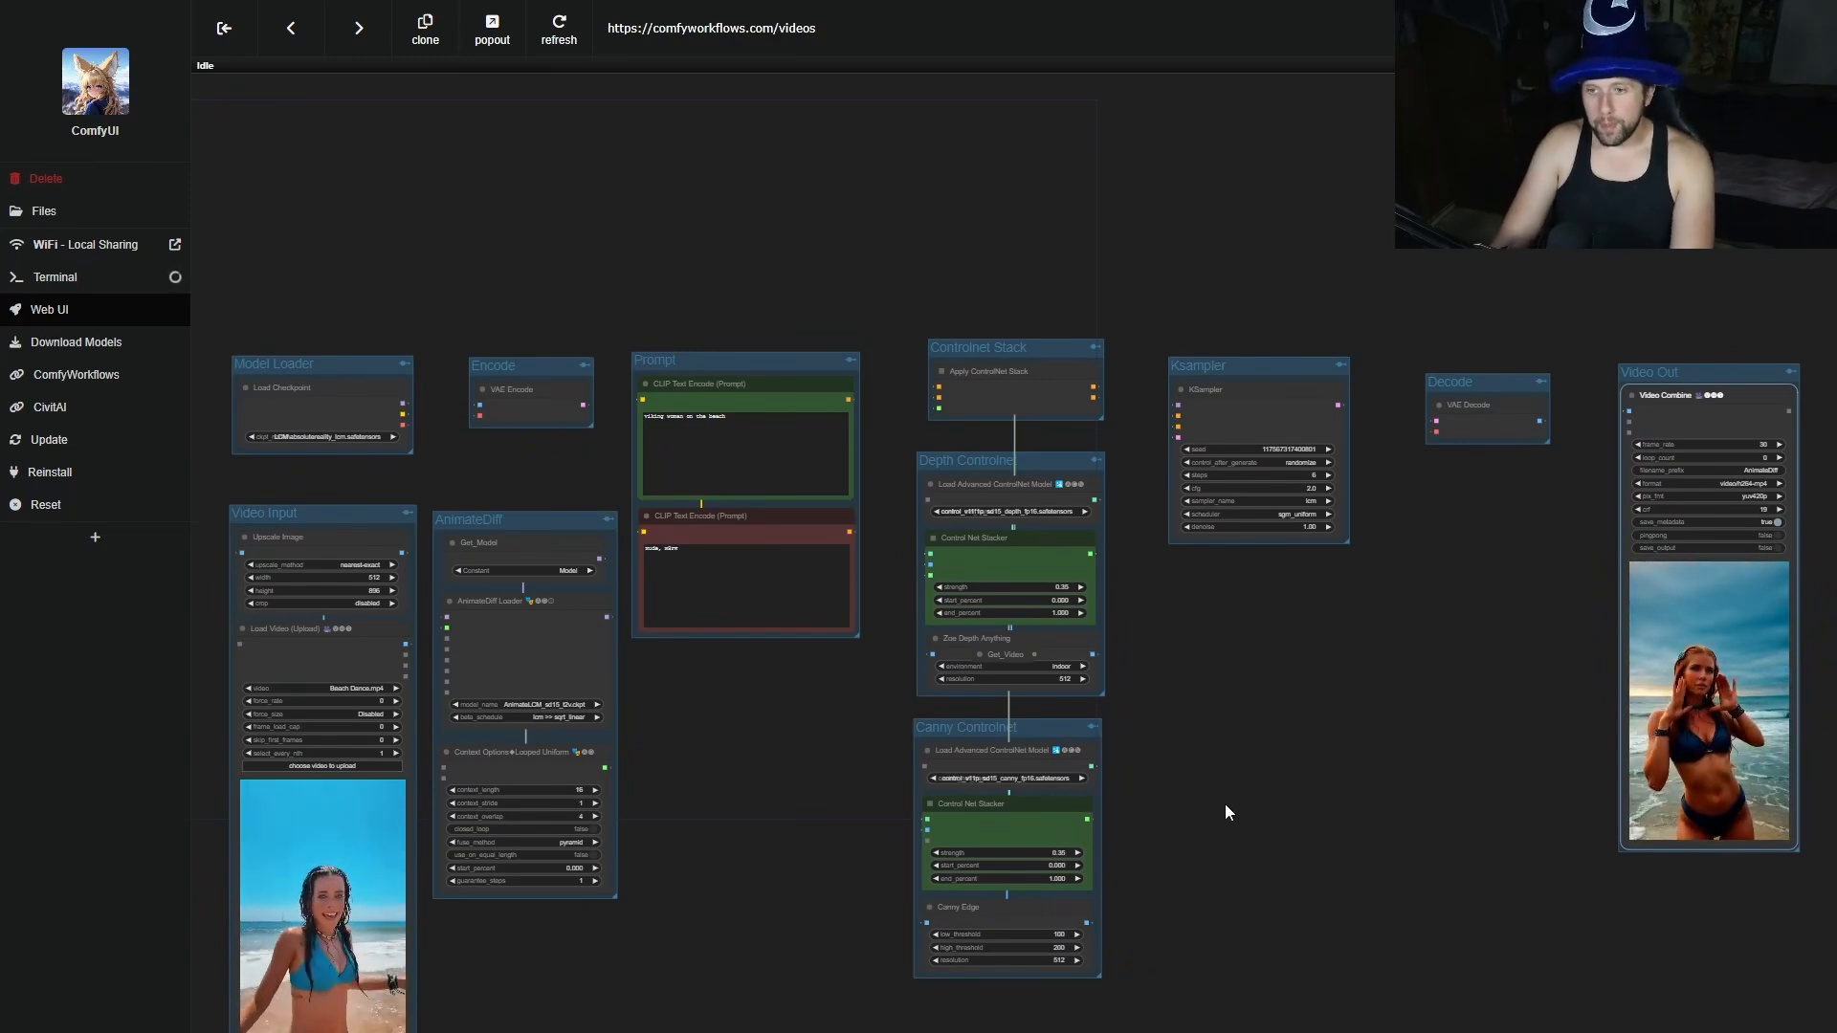
Search the custom node manager for the IPAdapter extension, and close the manager without installing anything.
{"action": "left_click_drag", "start_coordinate": [1225, 804], "coordinate": [1334, 780]}
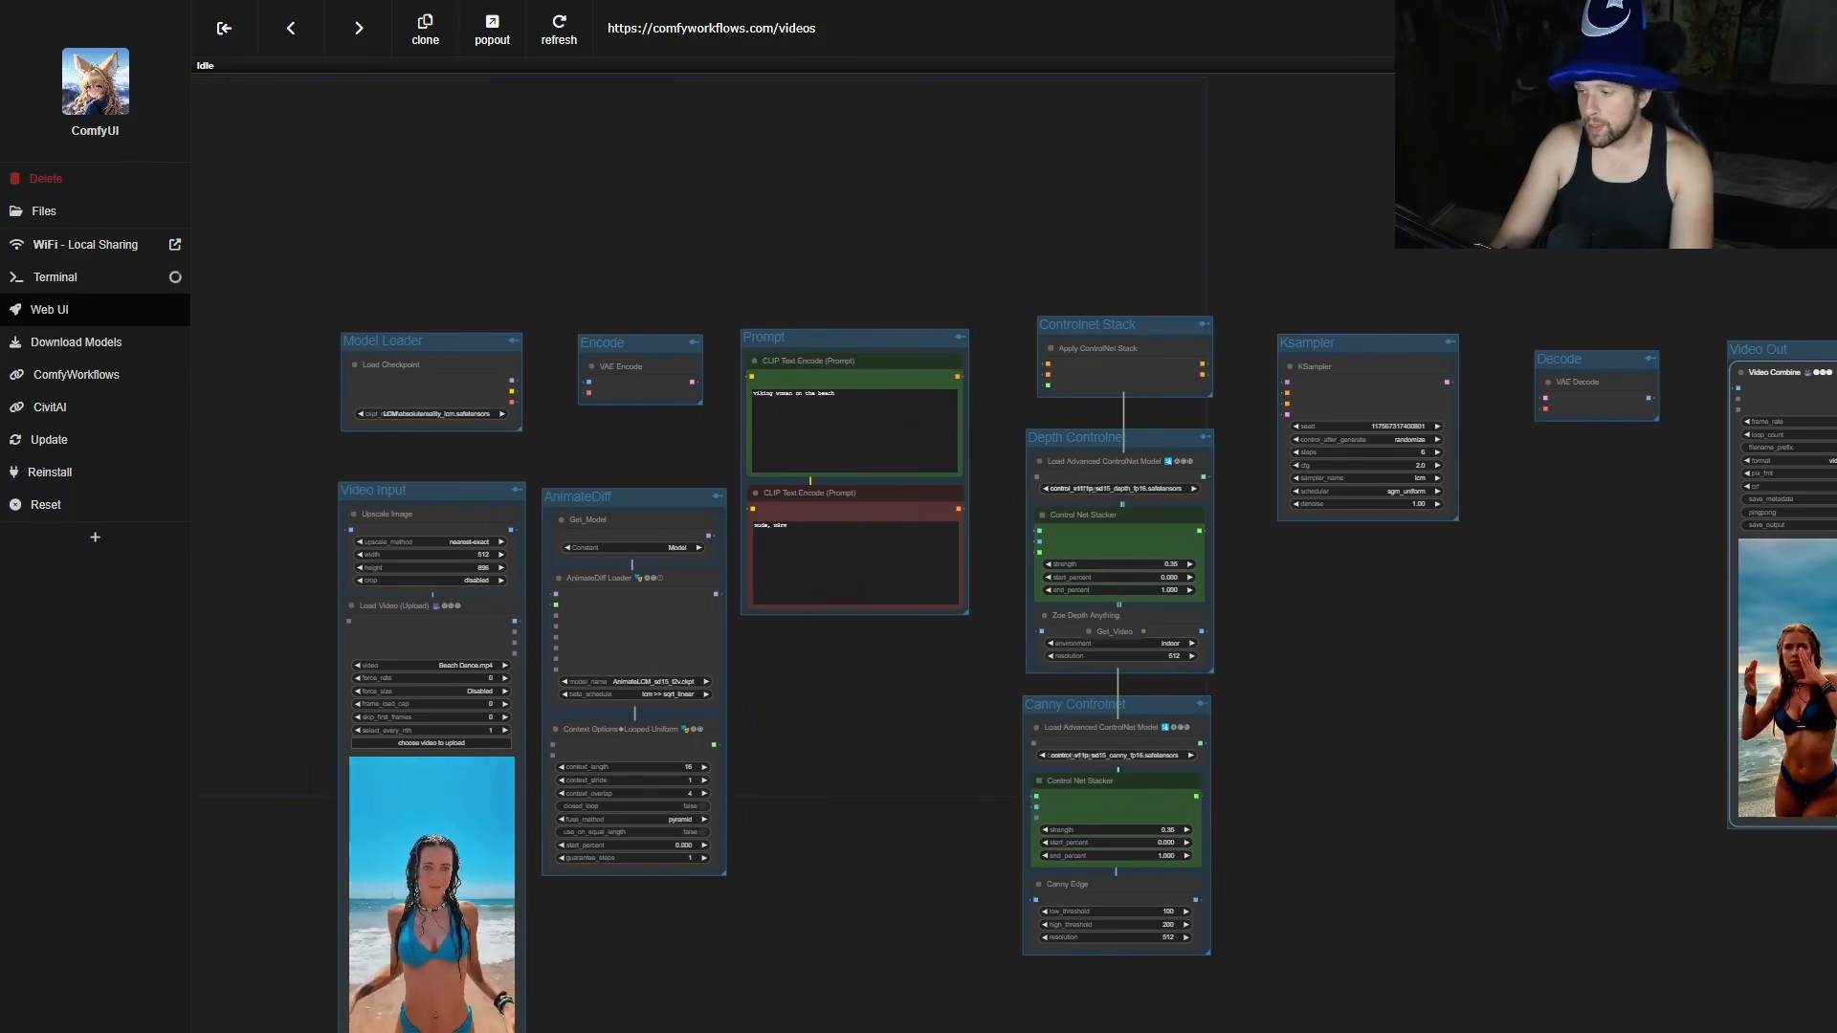
{"action": "left_click", "coordinate": [1234, 534]}
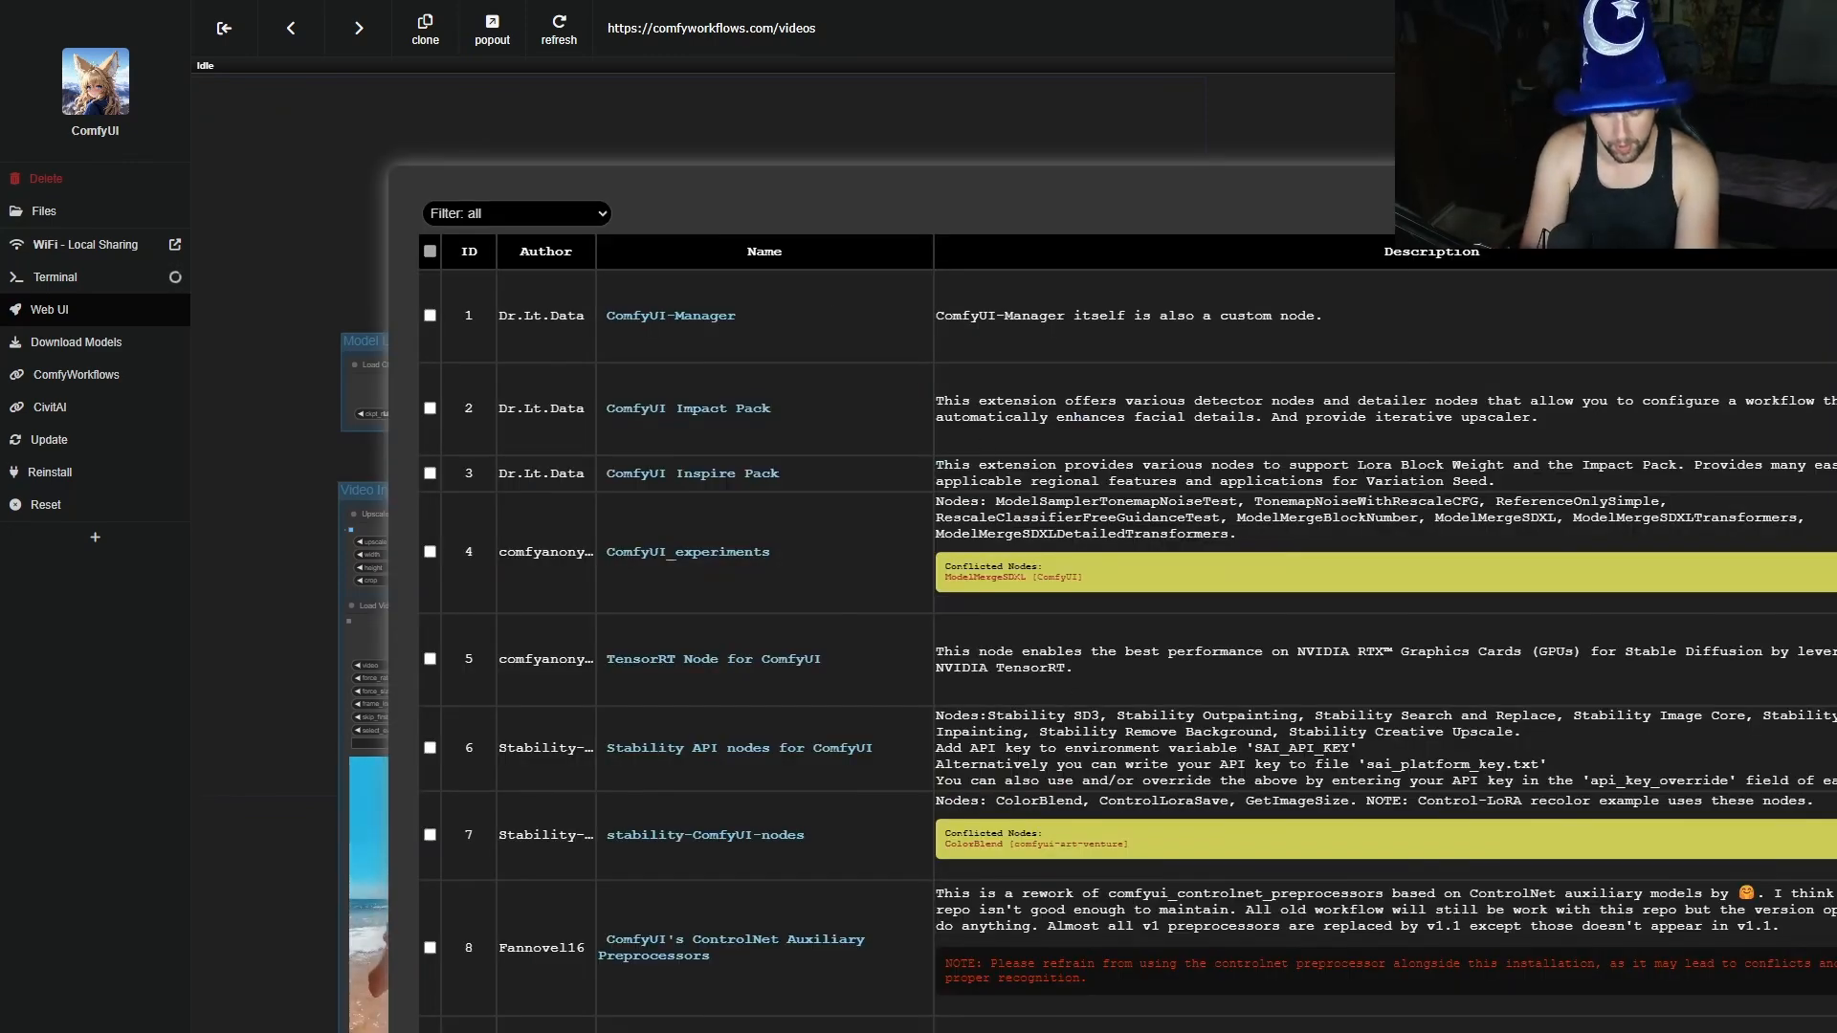
{"action": "key", "text": "Return"}
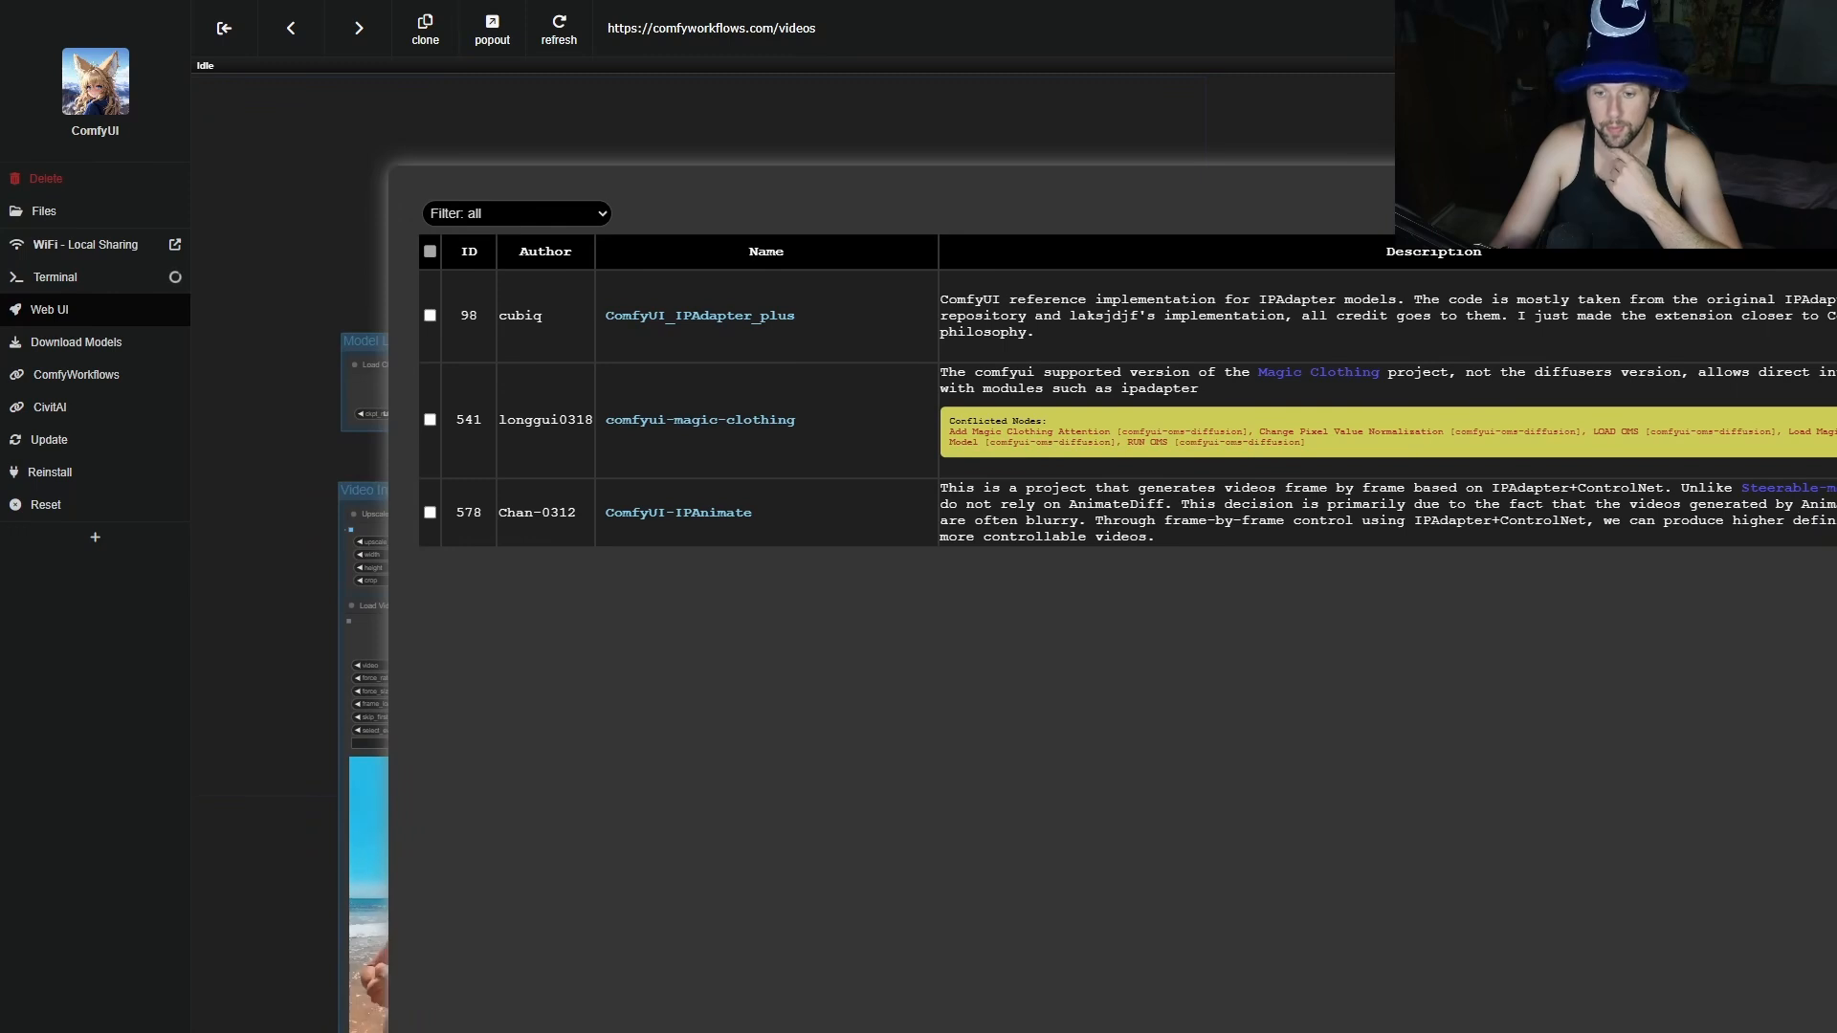
{"action": "left_click", "coordinate": [1151, 1032]}
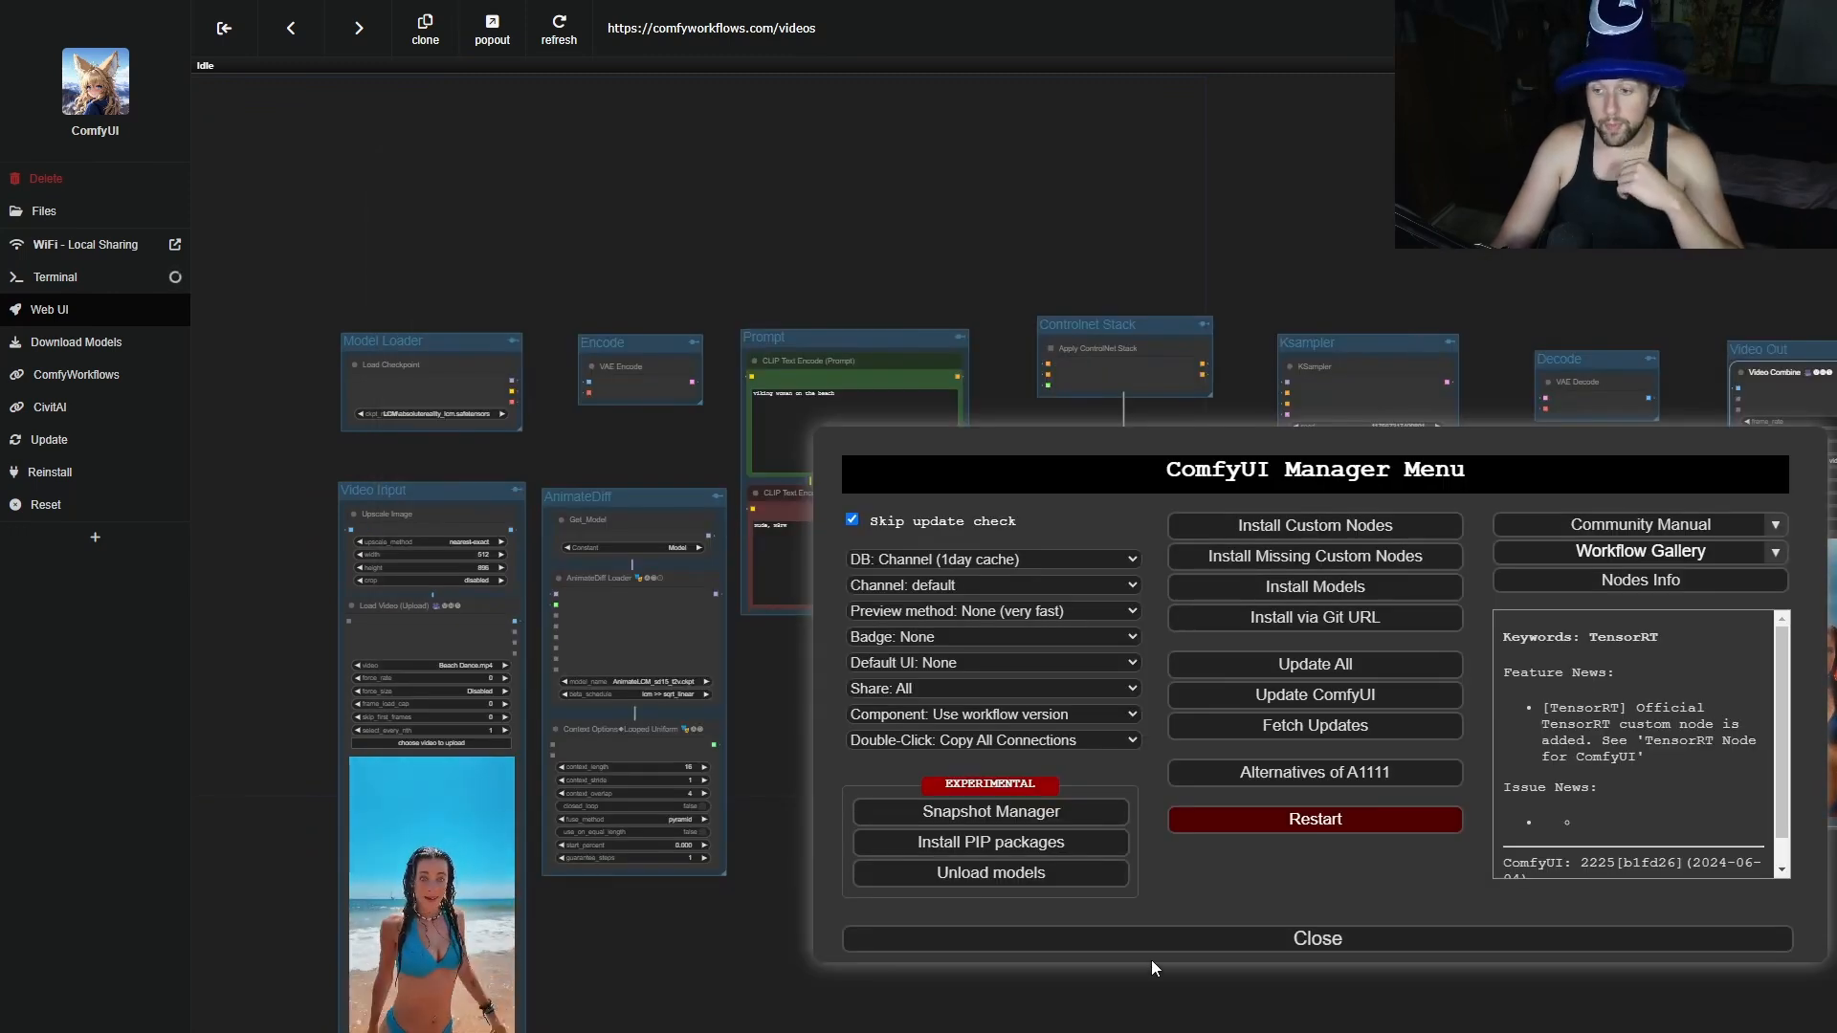
{"action": "left_click", "coordinate": [1198, 940]}
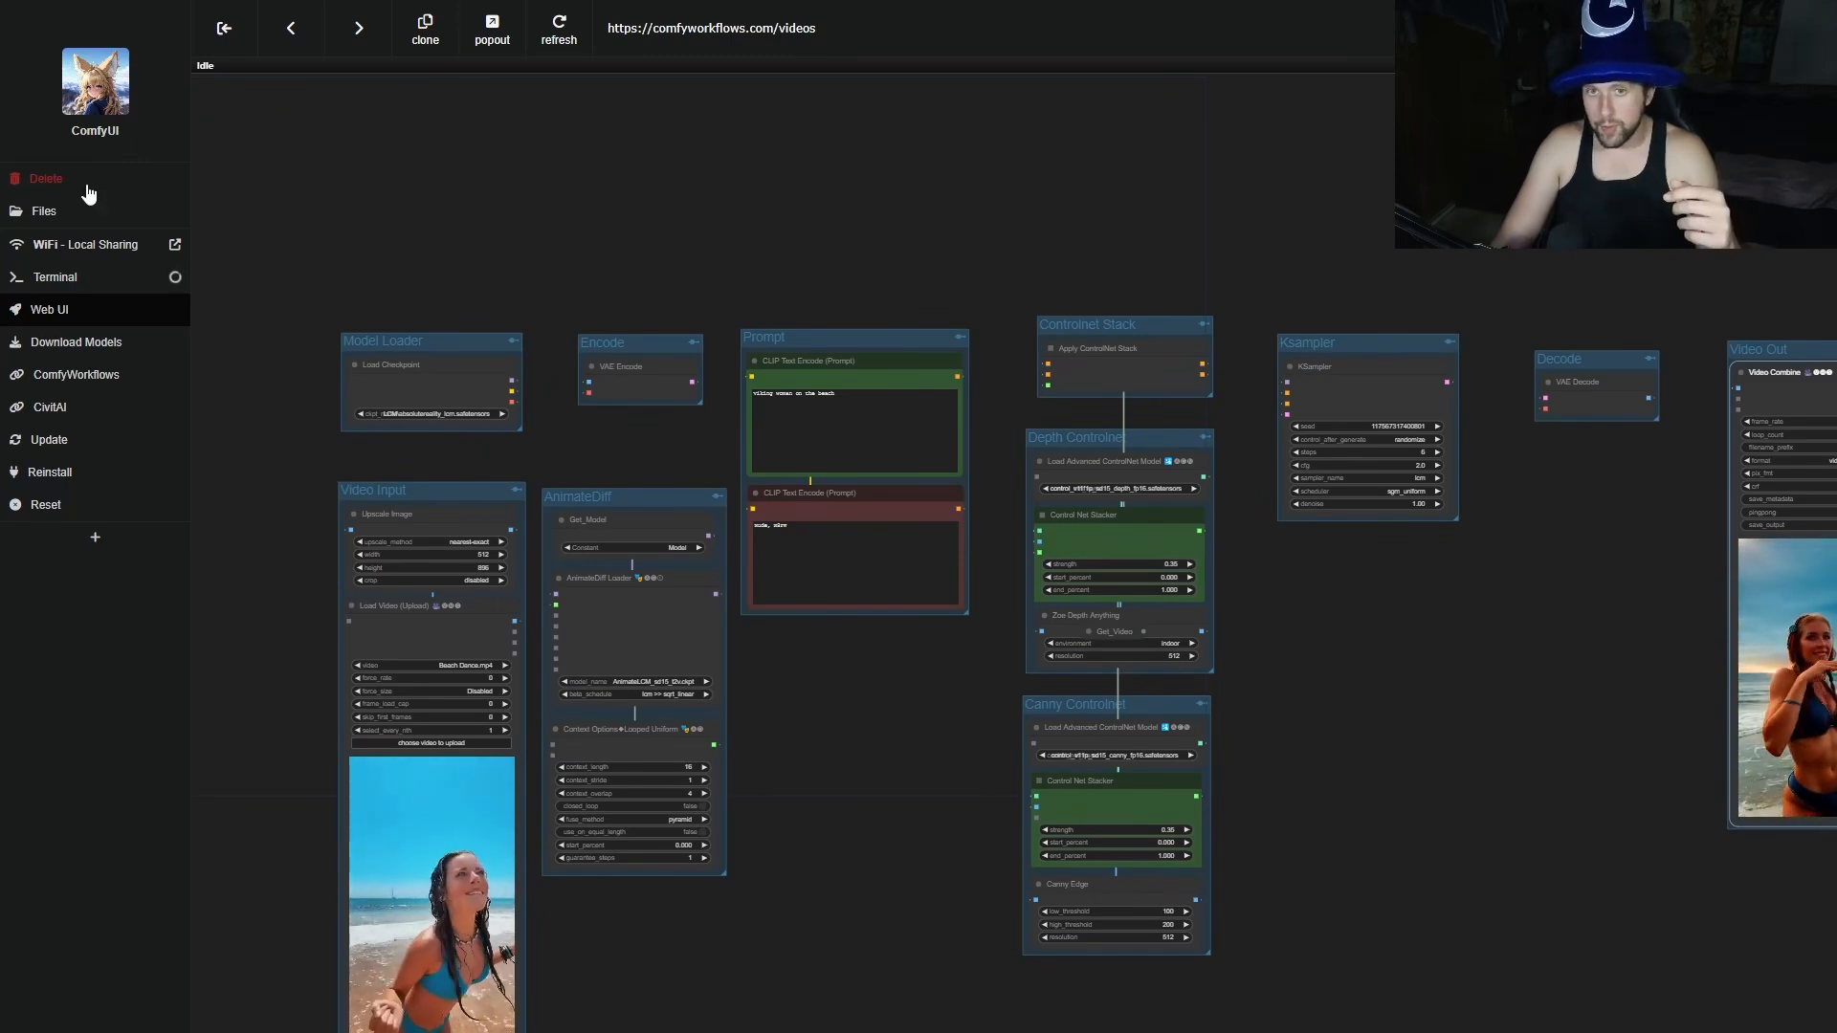
Collapse the application sidebar to give the workflow canvas the full width.
{"action": "left_click", "coordinate": [226, 28]}
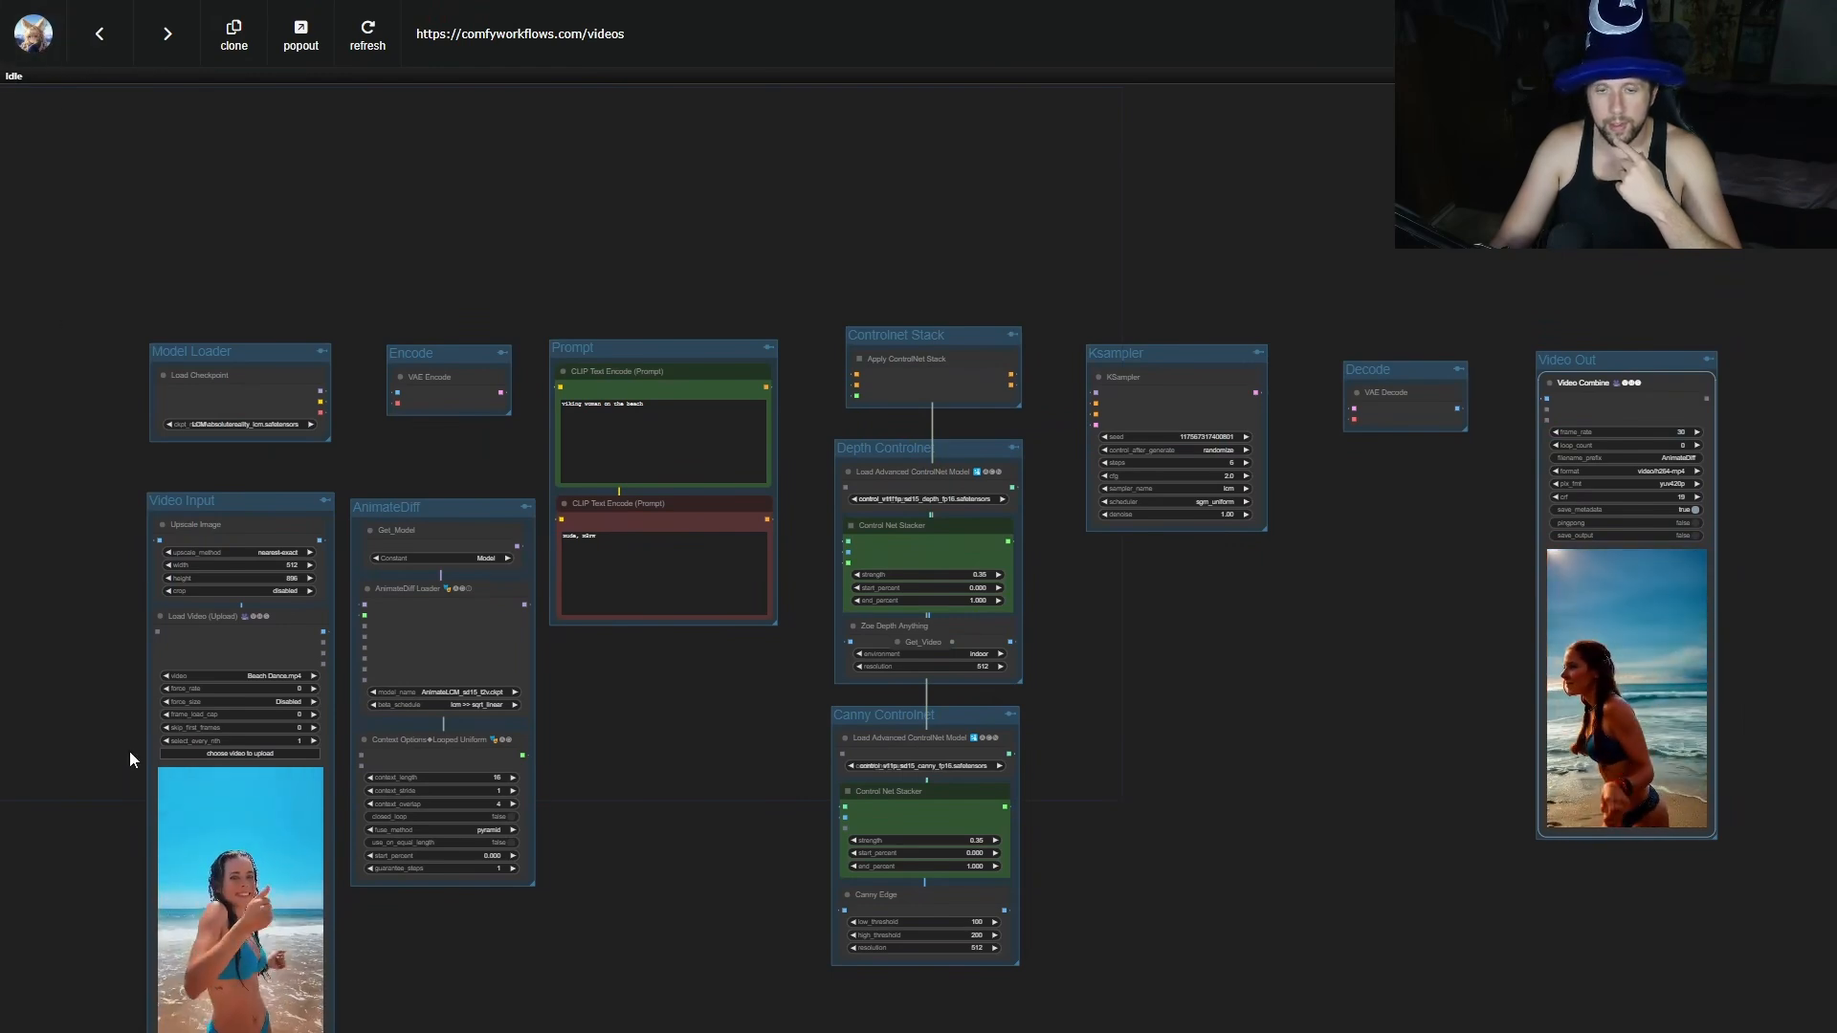
{"action": "left_click", "coordinate": [33, 31]}
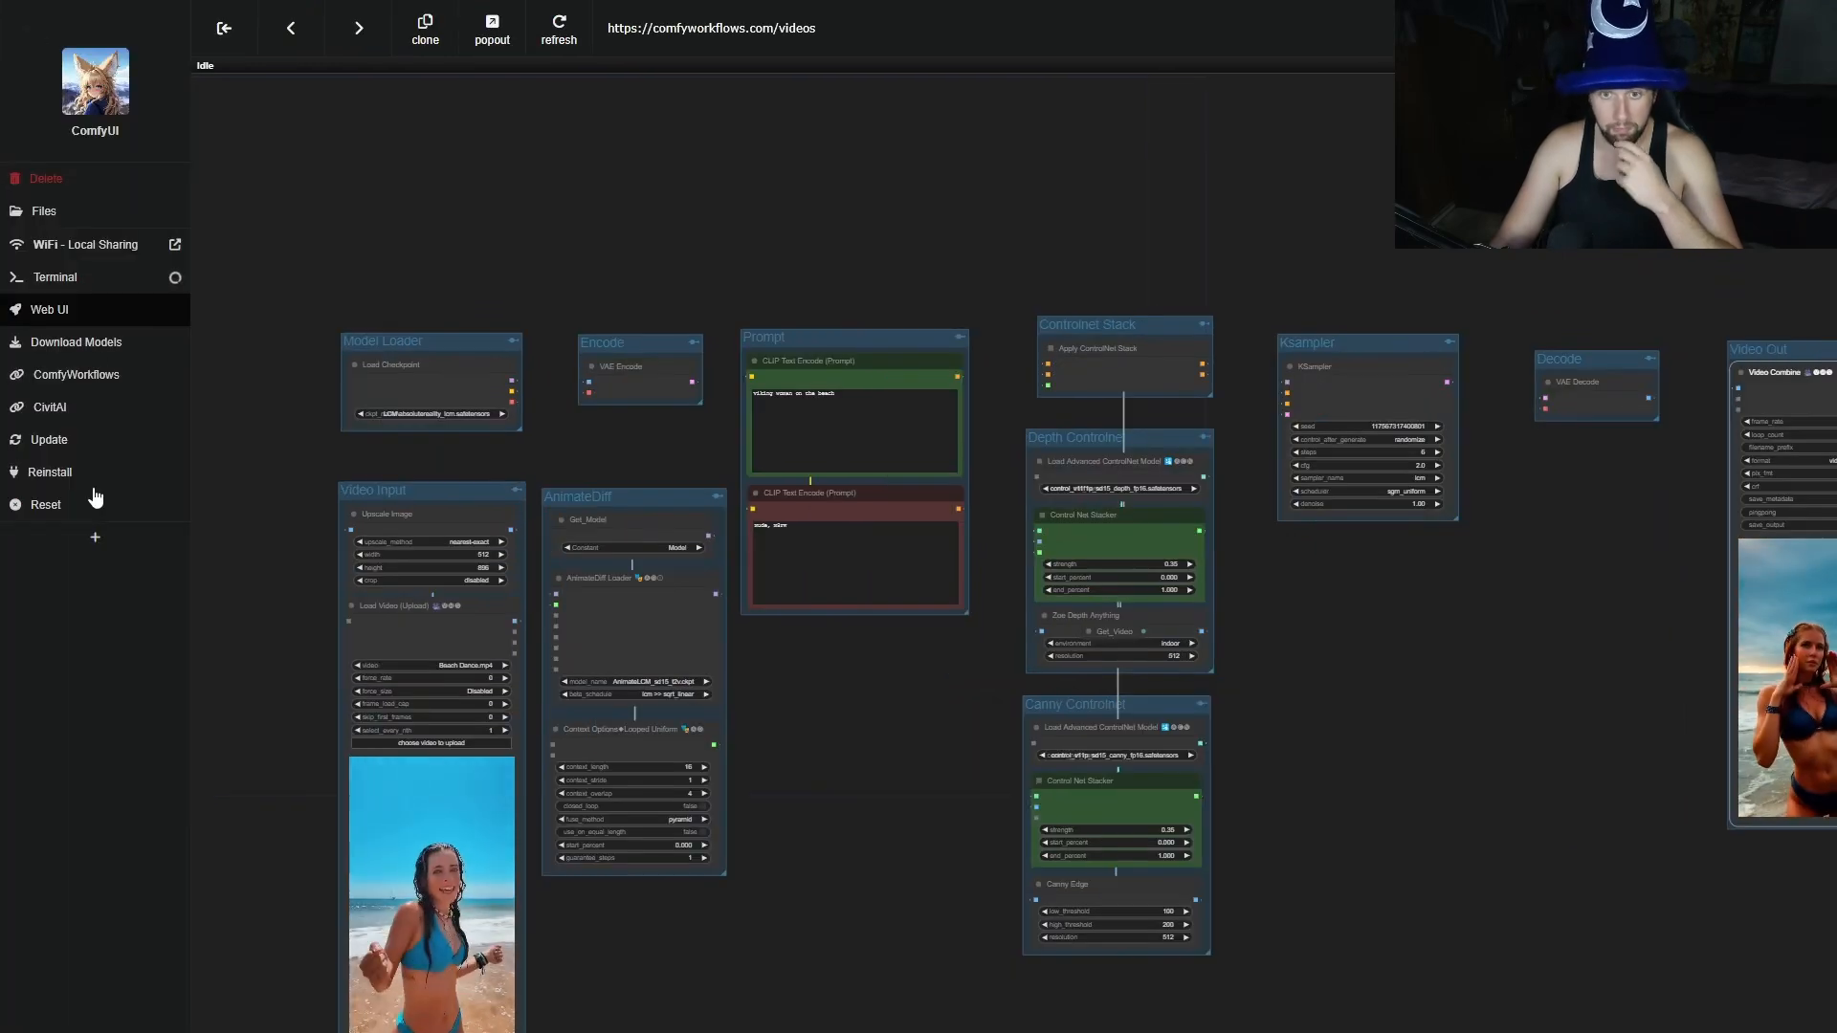
{"action": "left_click", "coordinate": [219, 35]}
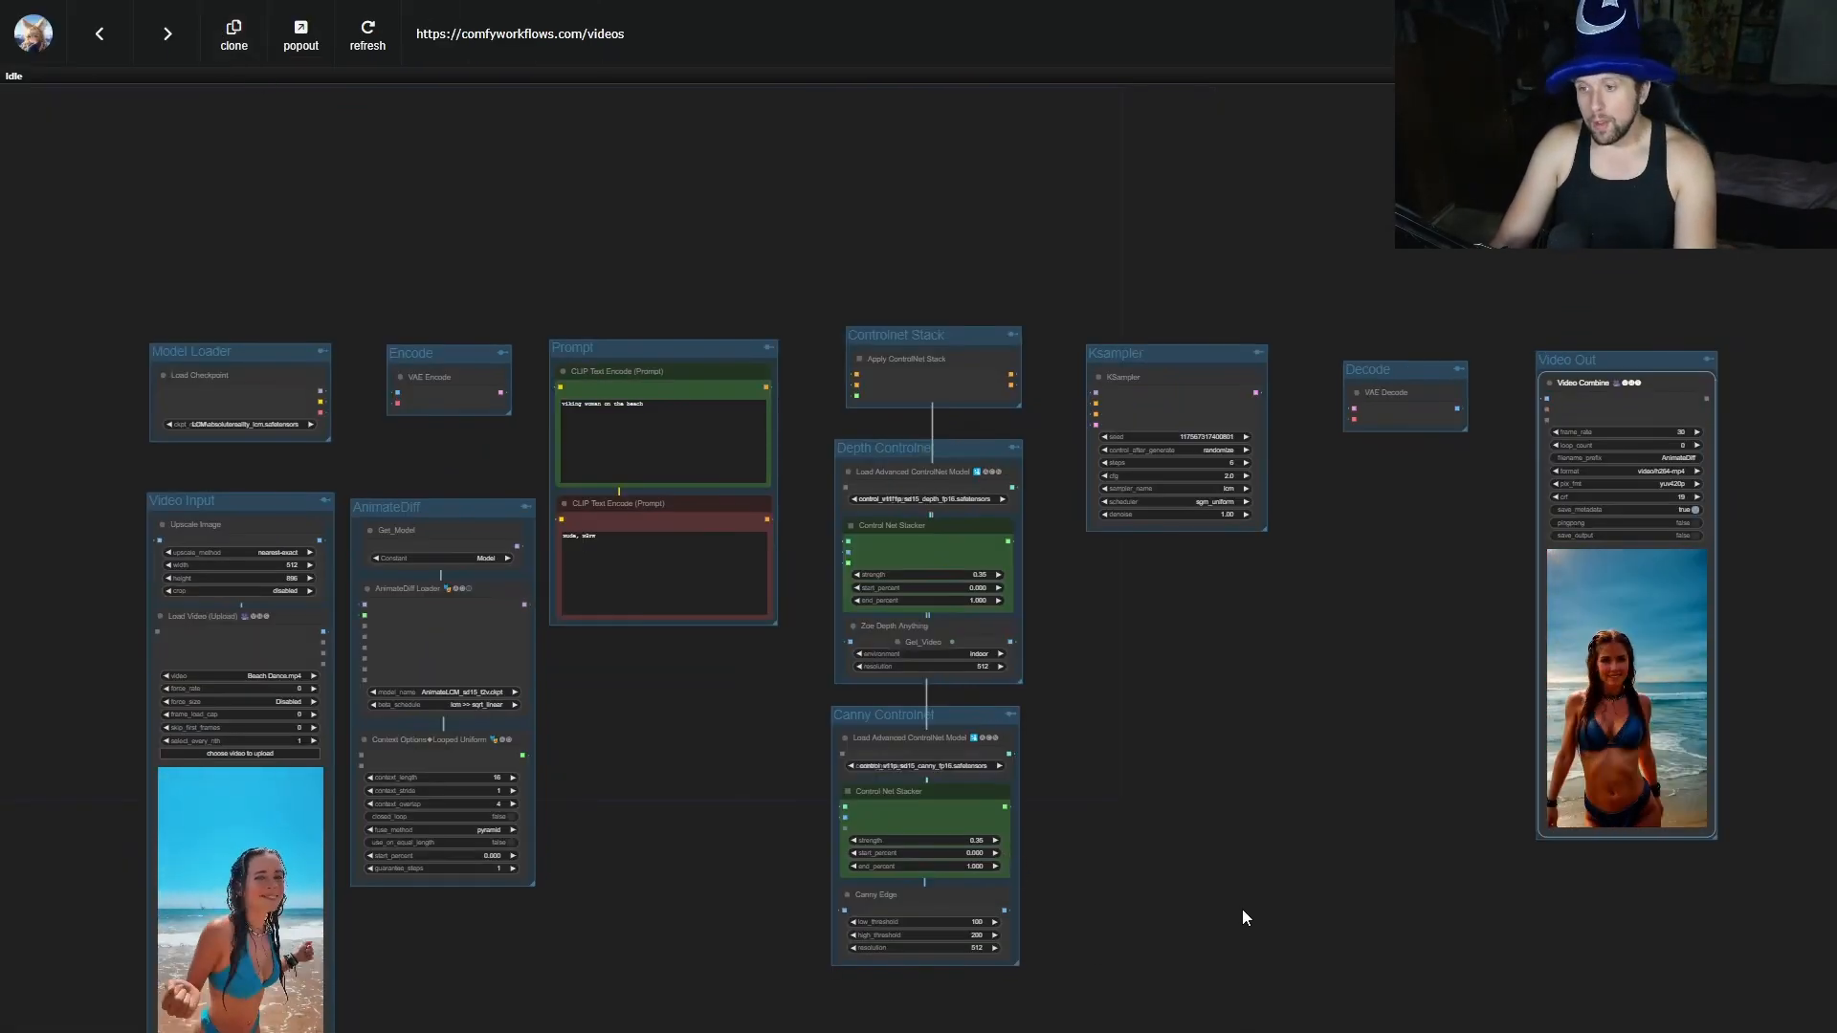
Add an IPAdapter Advanced node and place it below the Ksampler group, beside the Canny Controlnet group.
{"action": "left_click_drag", "start_coordinate": [1242, 919], "coordinate": [1075, 821]}
{"action": "double_click", "coordinate": [1186, 877]}
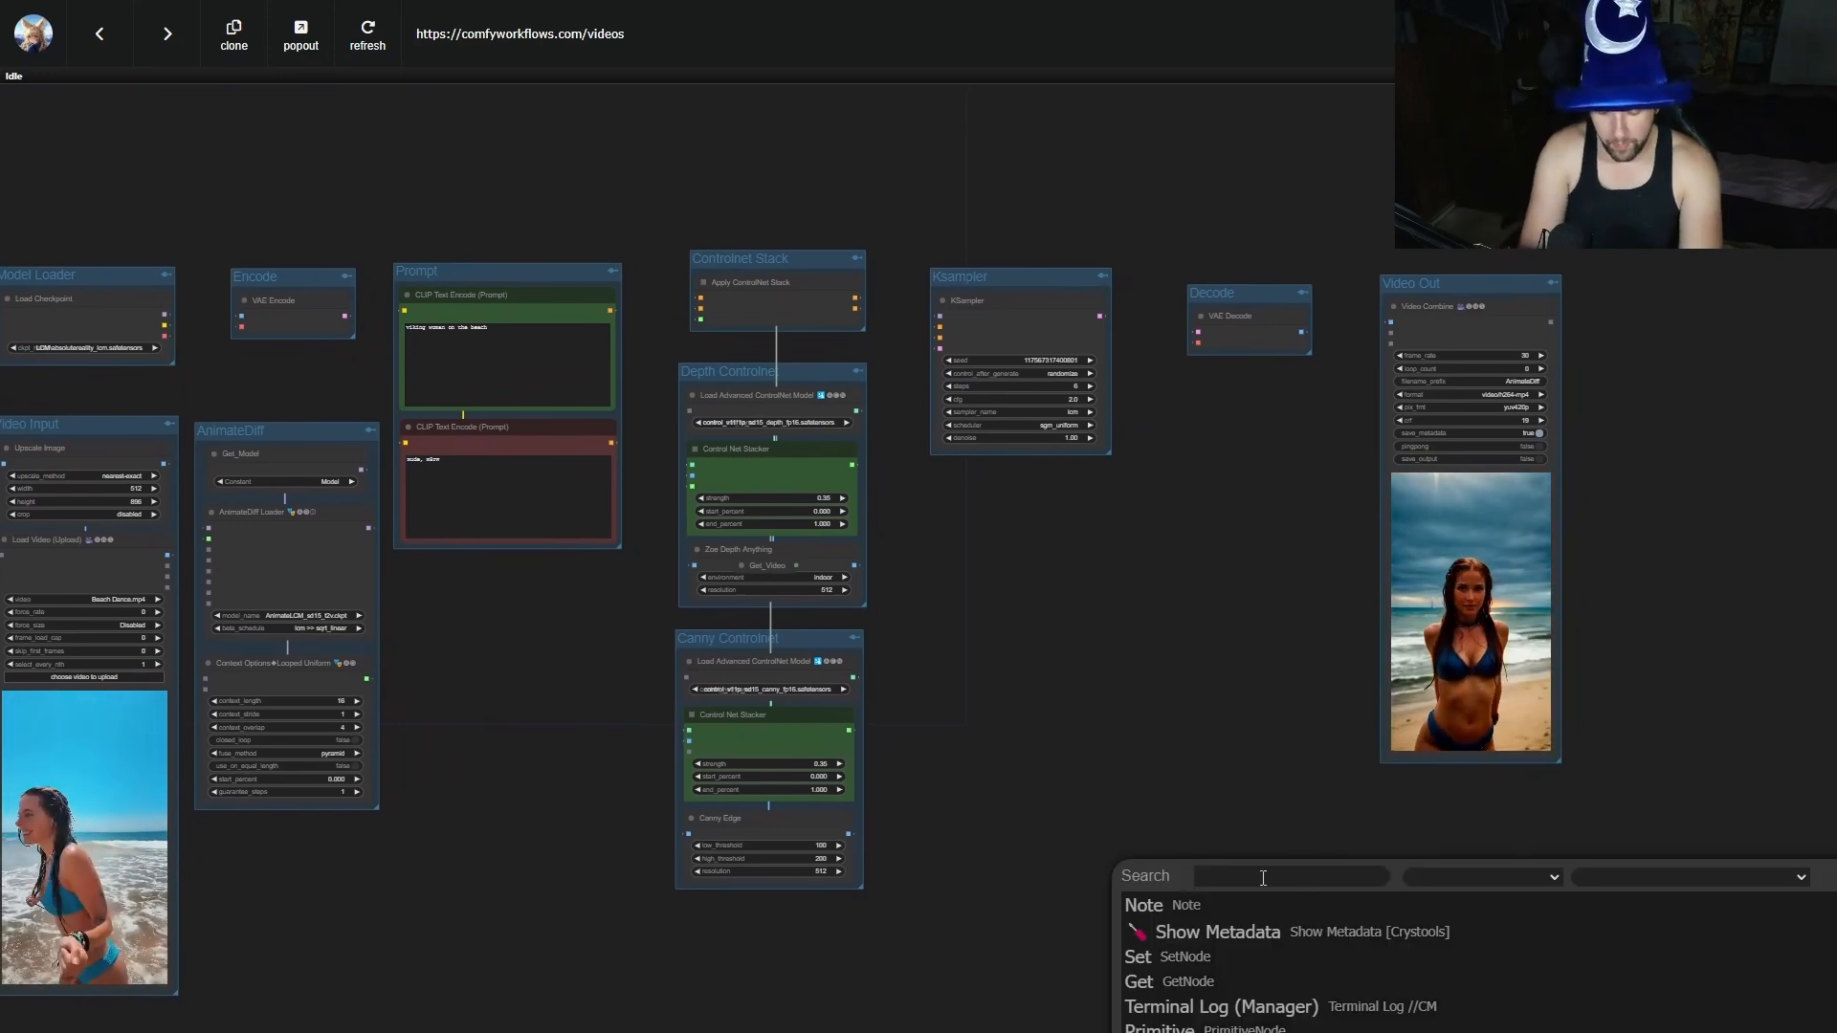
{"action": "type", "text": "ipadap"}
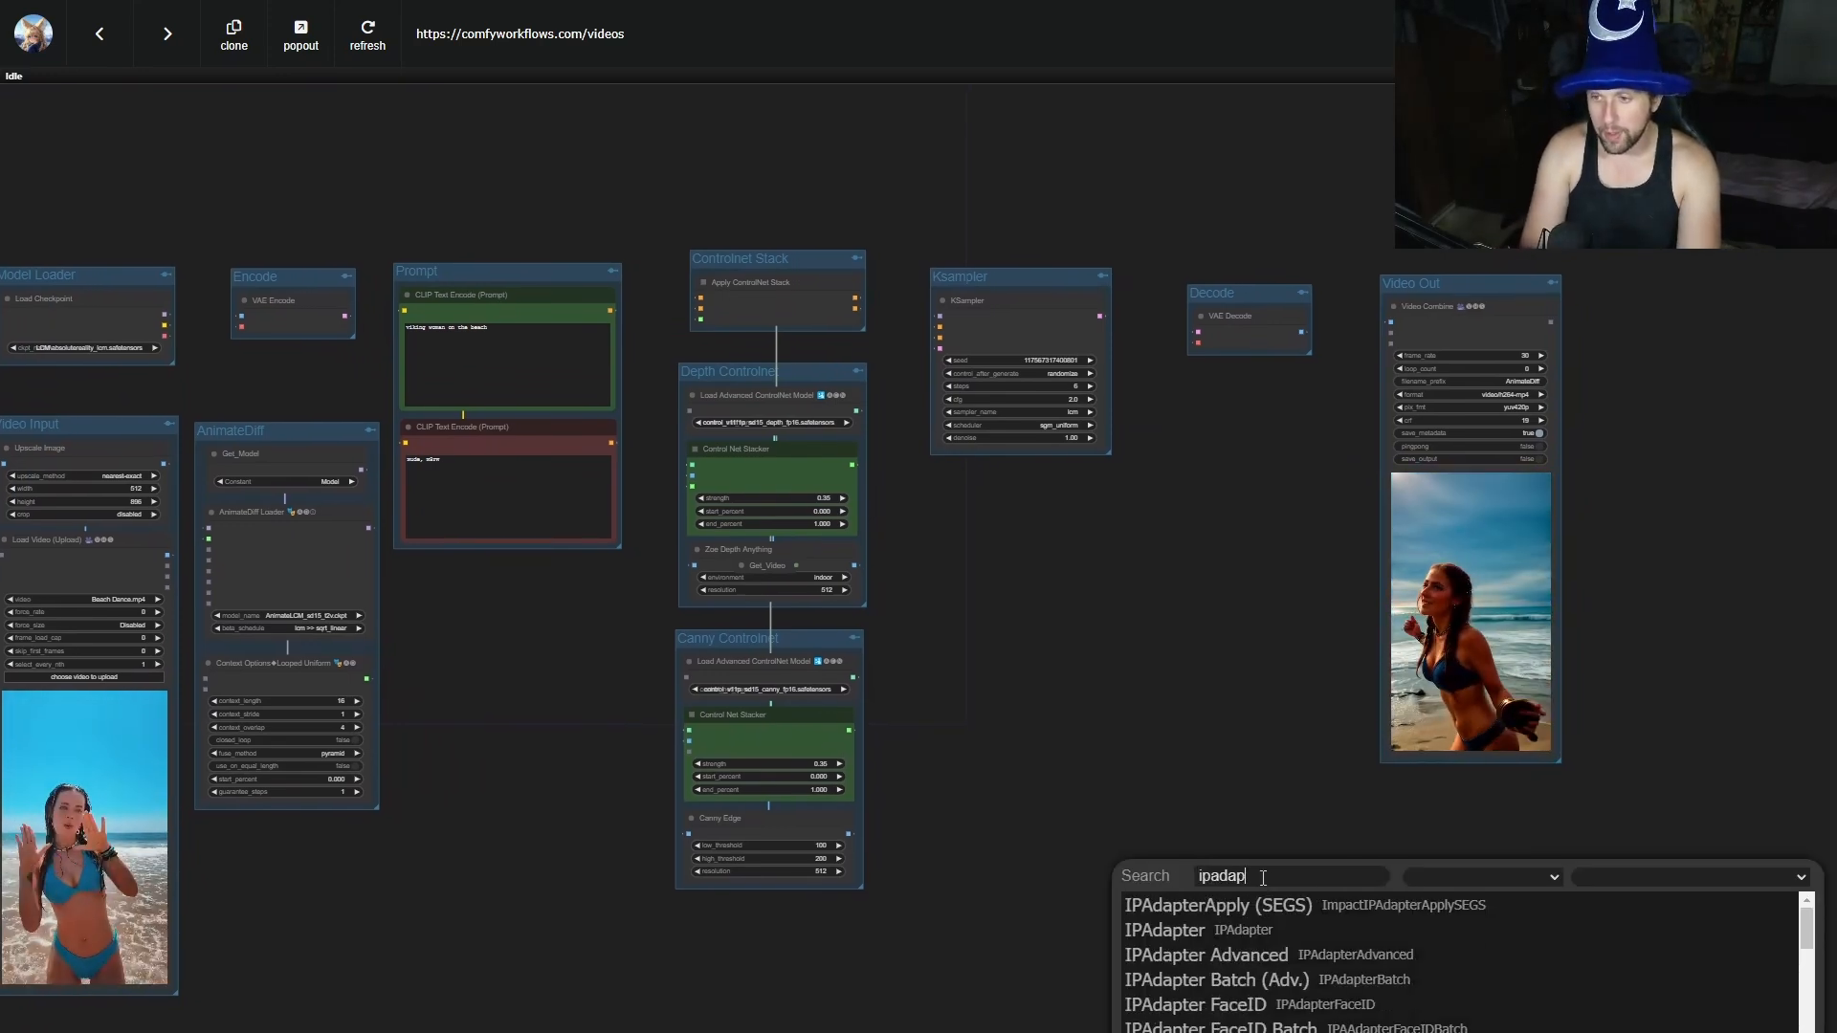
{"action": "type", "text": "ter"}
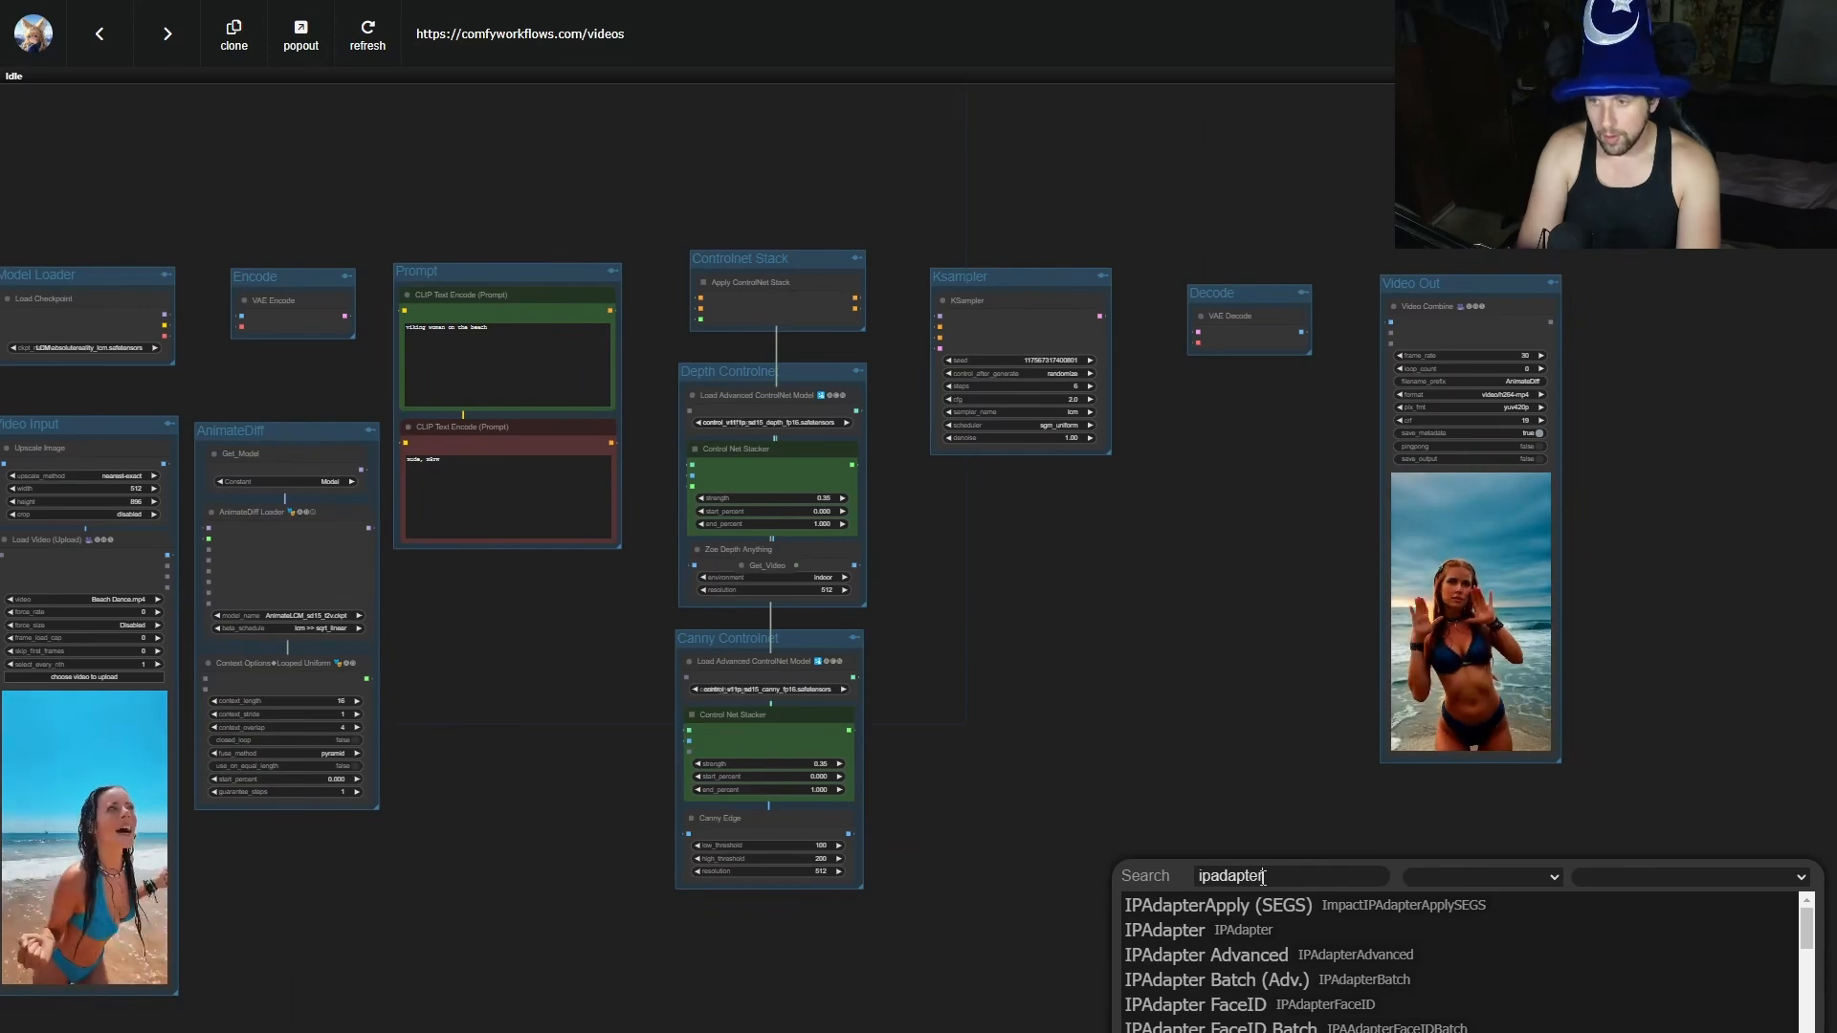
{"action": "left_click", "coordinate": [1276, 960]}
{"action": "left_click_drag", "start_coordinate": [1285, 875], "coordinate": [1046, 759]}
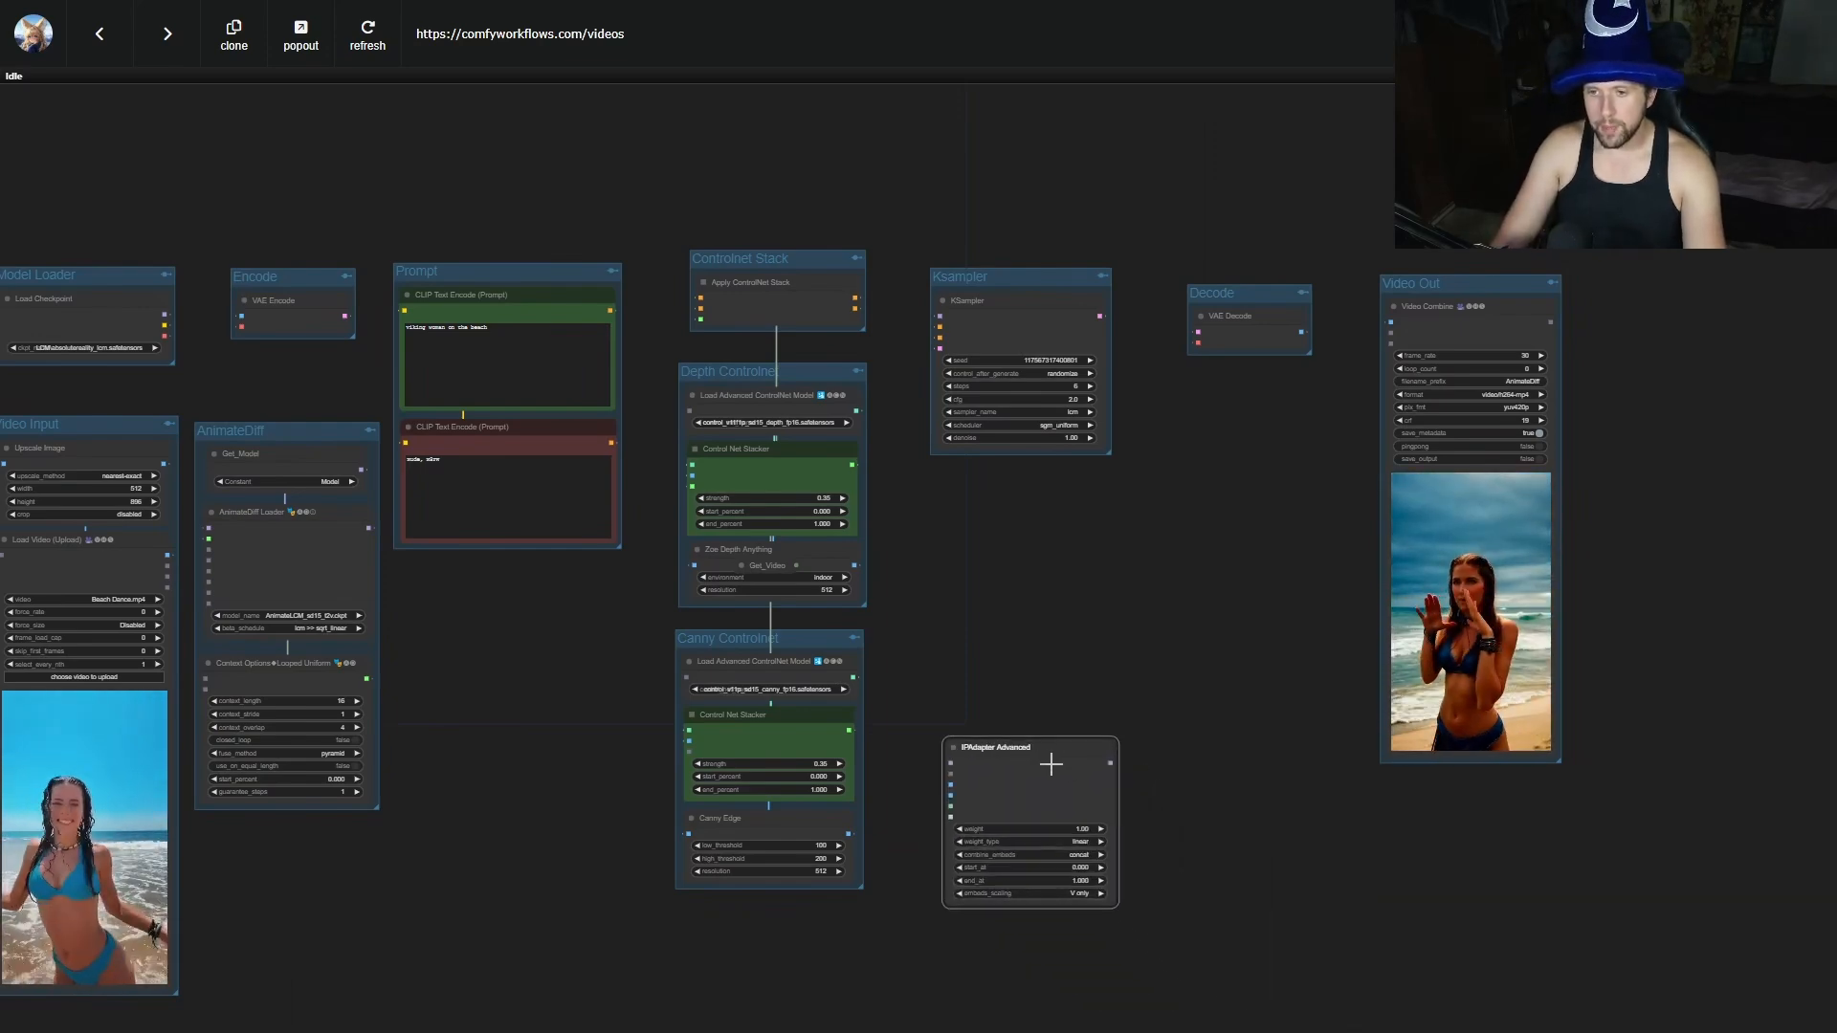
Add an IPAdapter Unified Loader node and place it directly above the IPAdapter Advanced node.
{"action": "scroll", "coordinate": [1050, 764], "scroll_direction": "up", "scroll_amount": 5}
{"action": "double_click", "coordinate": [960, 611]}
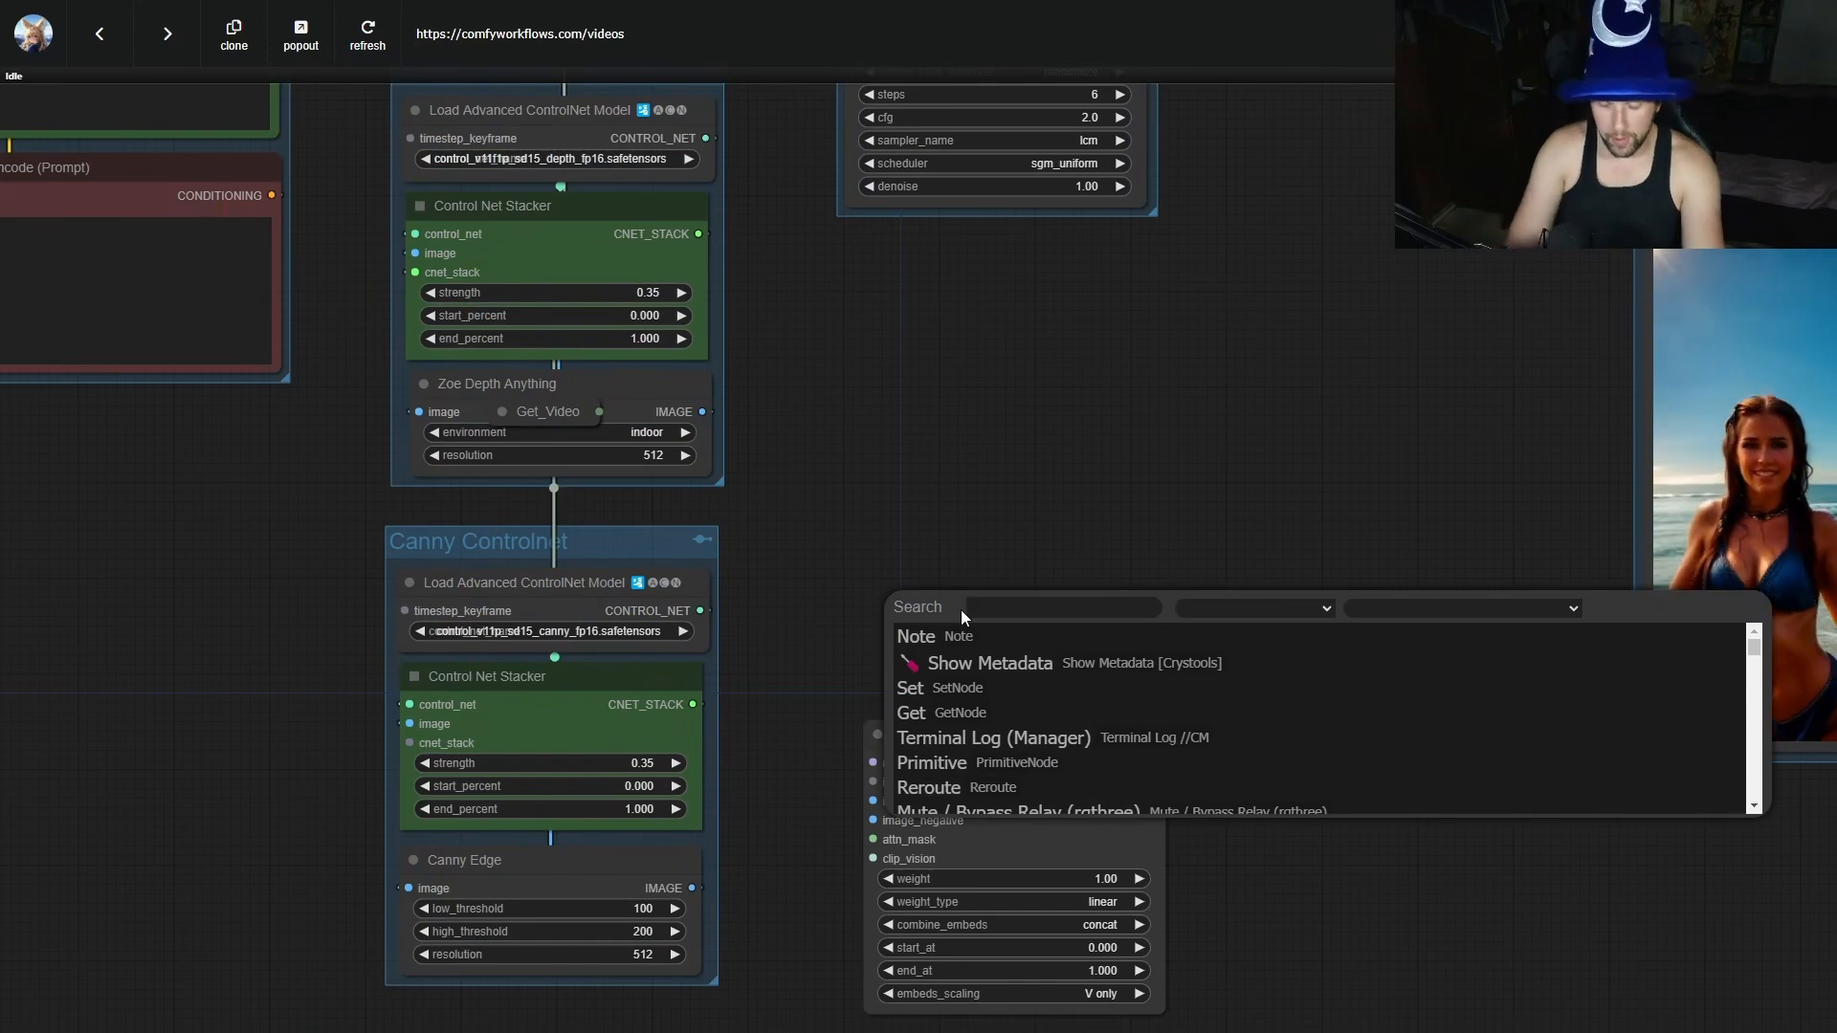
{"action": "type", "text": "unifi"}
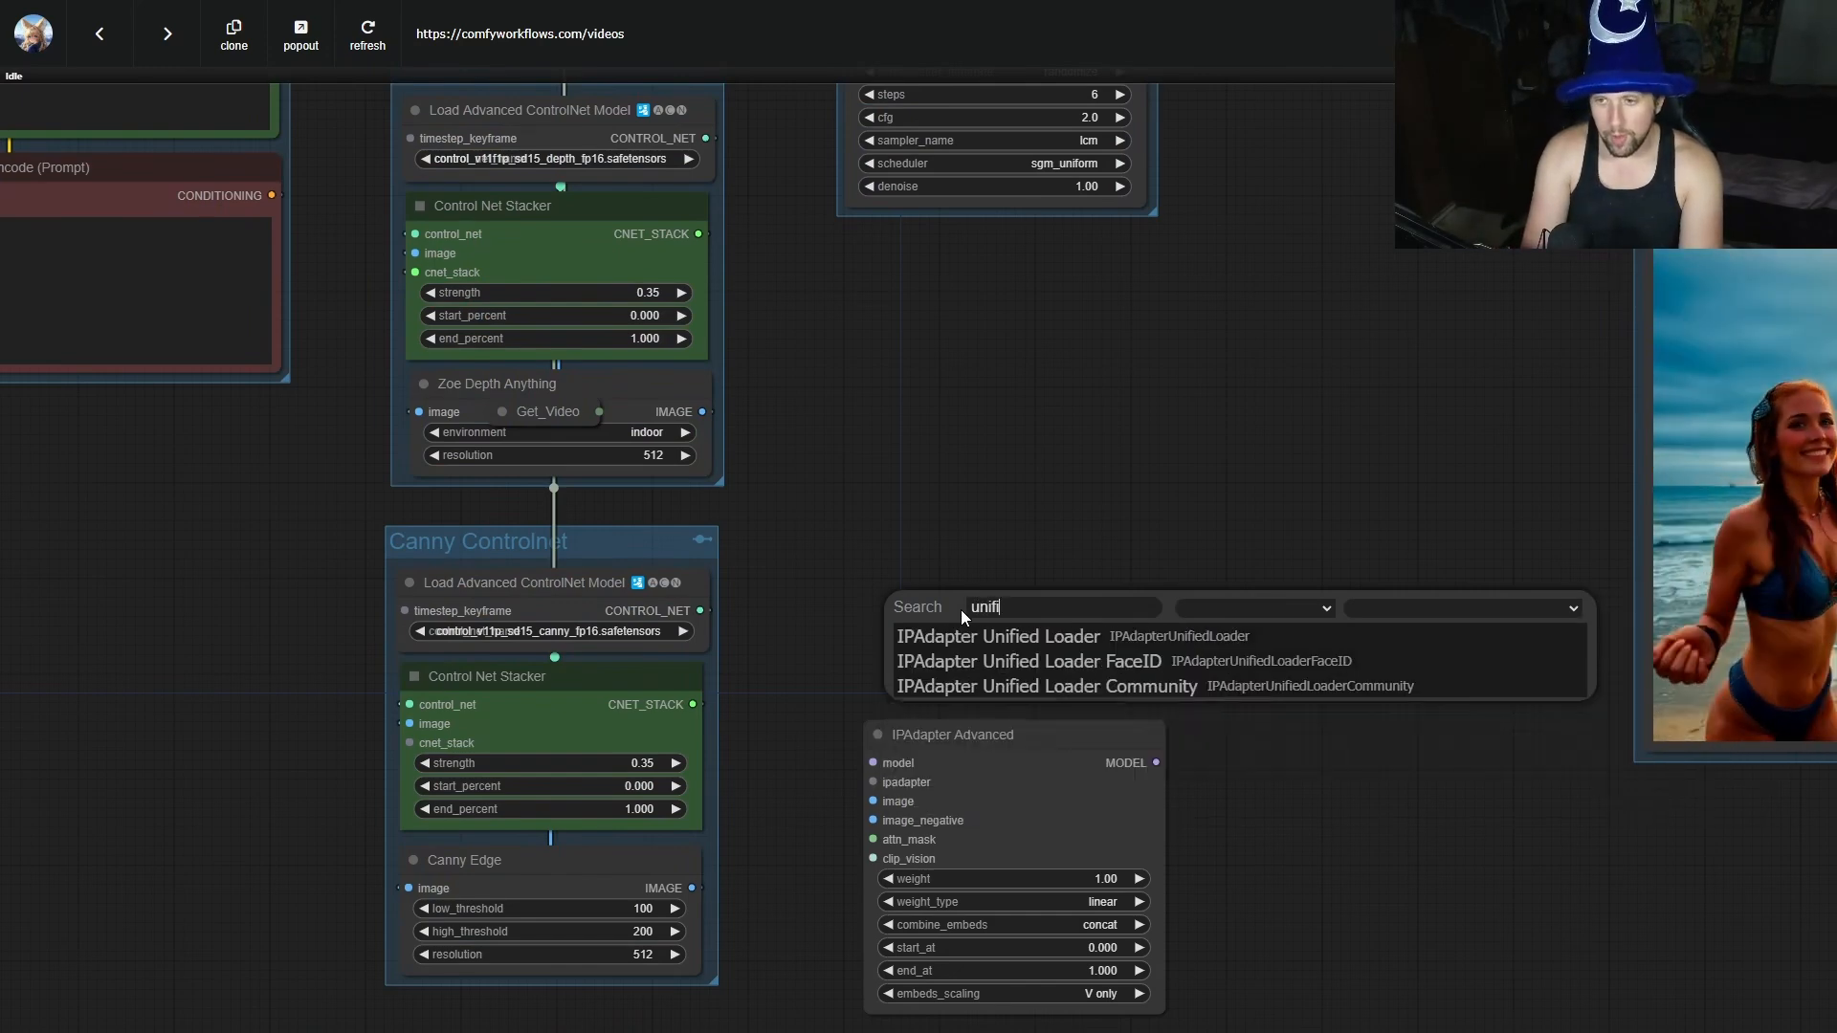
{"action": "type", "text": "e"}
{"action": "left_click", "coordinate": [1015, 637]}
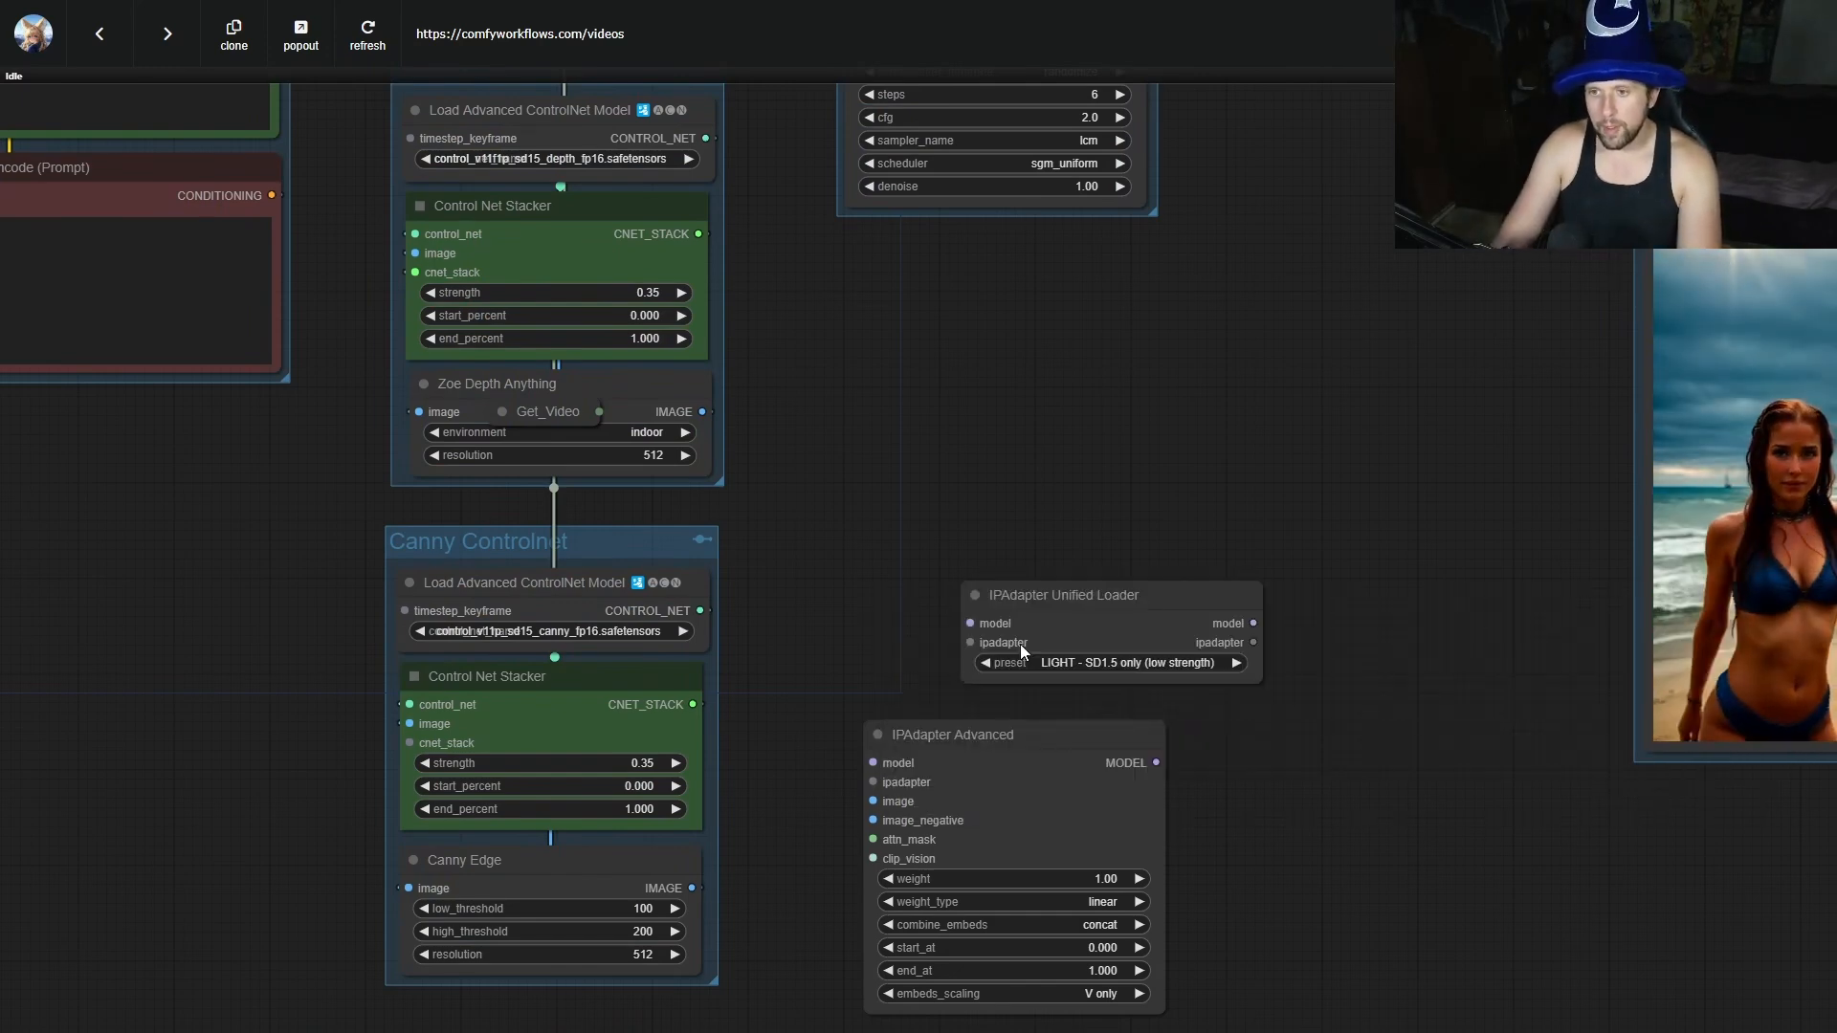
{"action": "left_click_drag", "start_coordinate": [1113, 608], "coordinate": [1023, 624]}
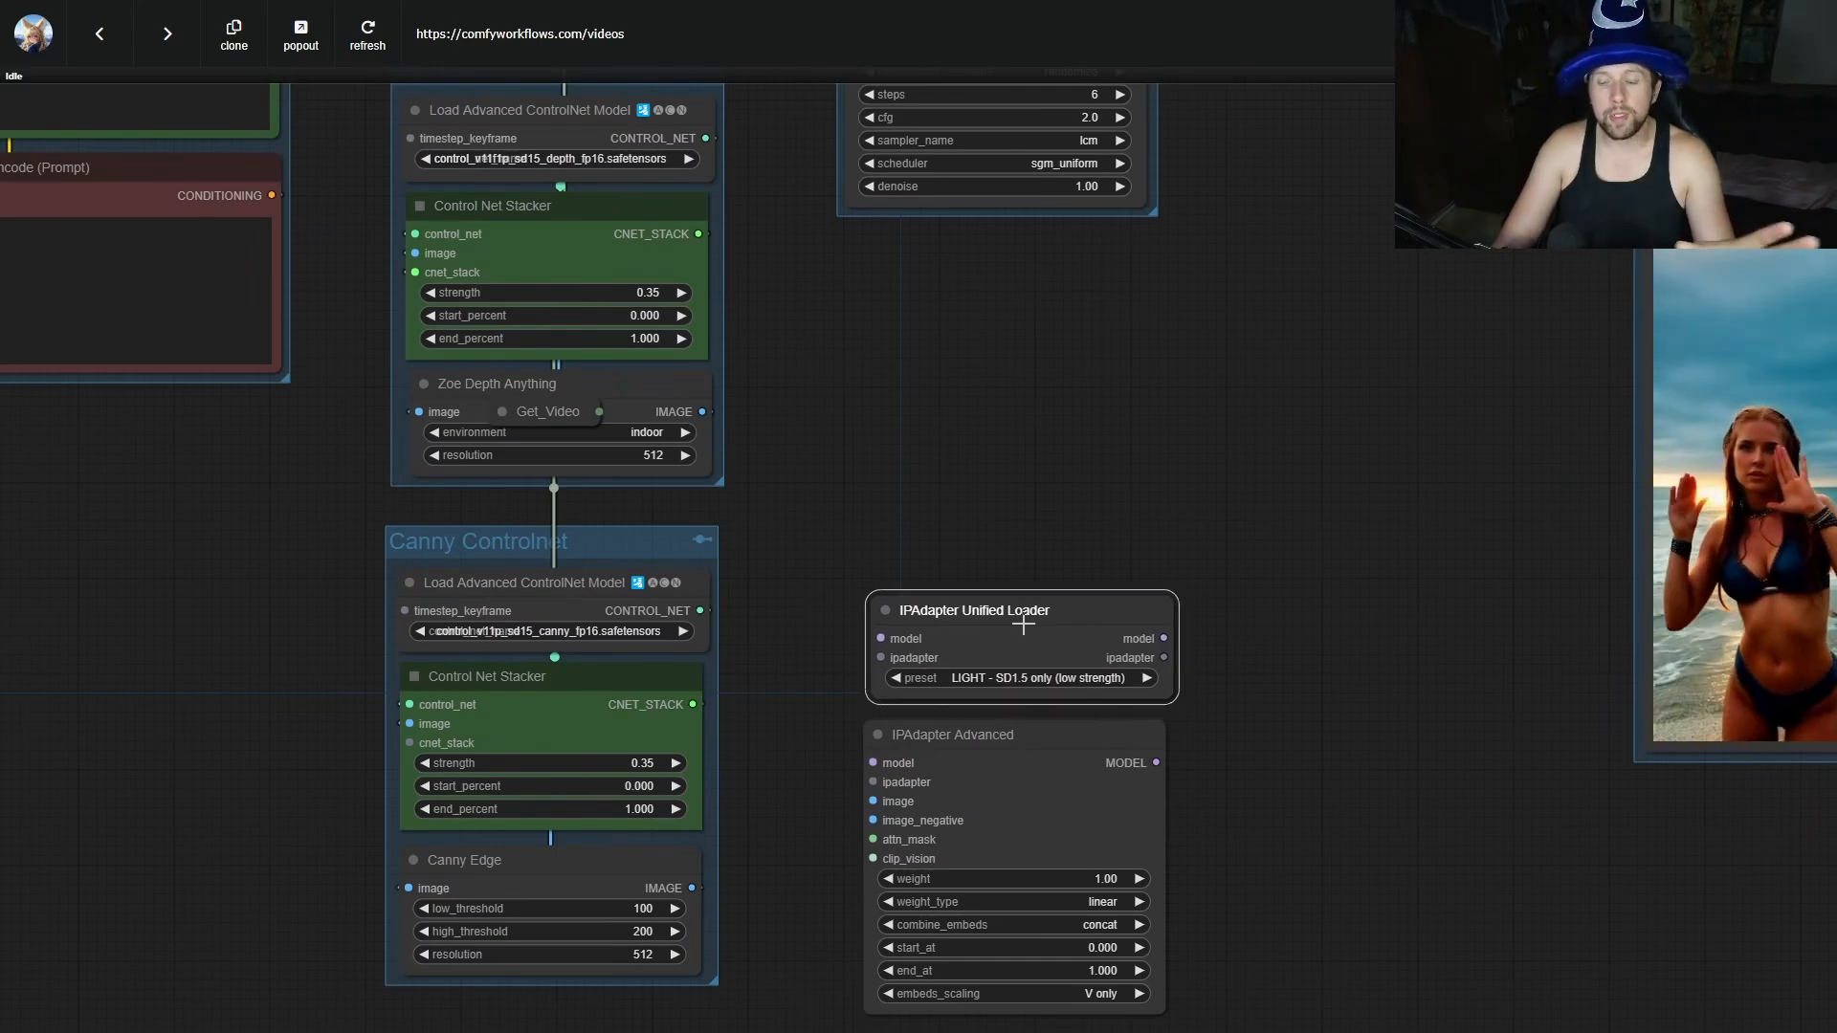
Connect the Unified Loader's model and ipadapter outputs to the matching inputs of IPAdapter Advanced.
{"action": "double_click", "coordinate": [1324, 785]}
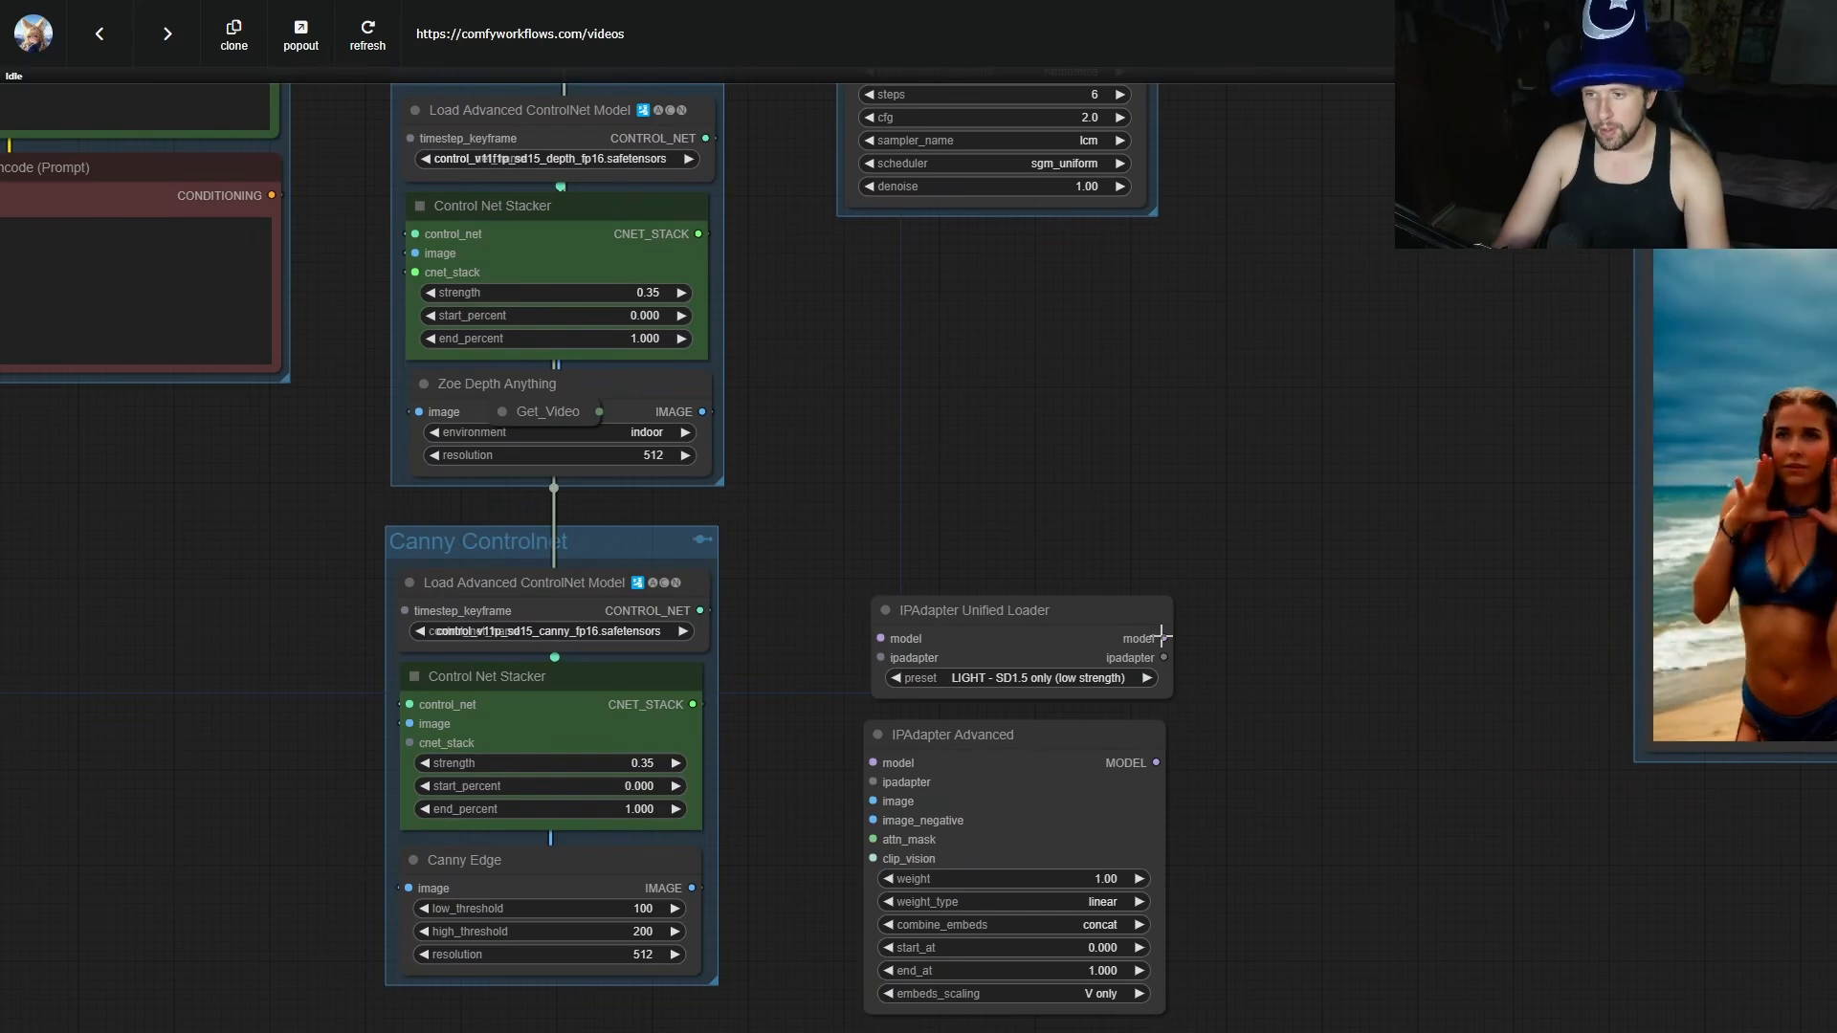
{"action": "left_click_drag", "start_coordinate": [1161, 636], "coordinate": [872, 762]}
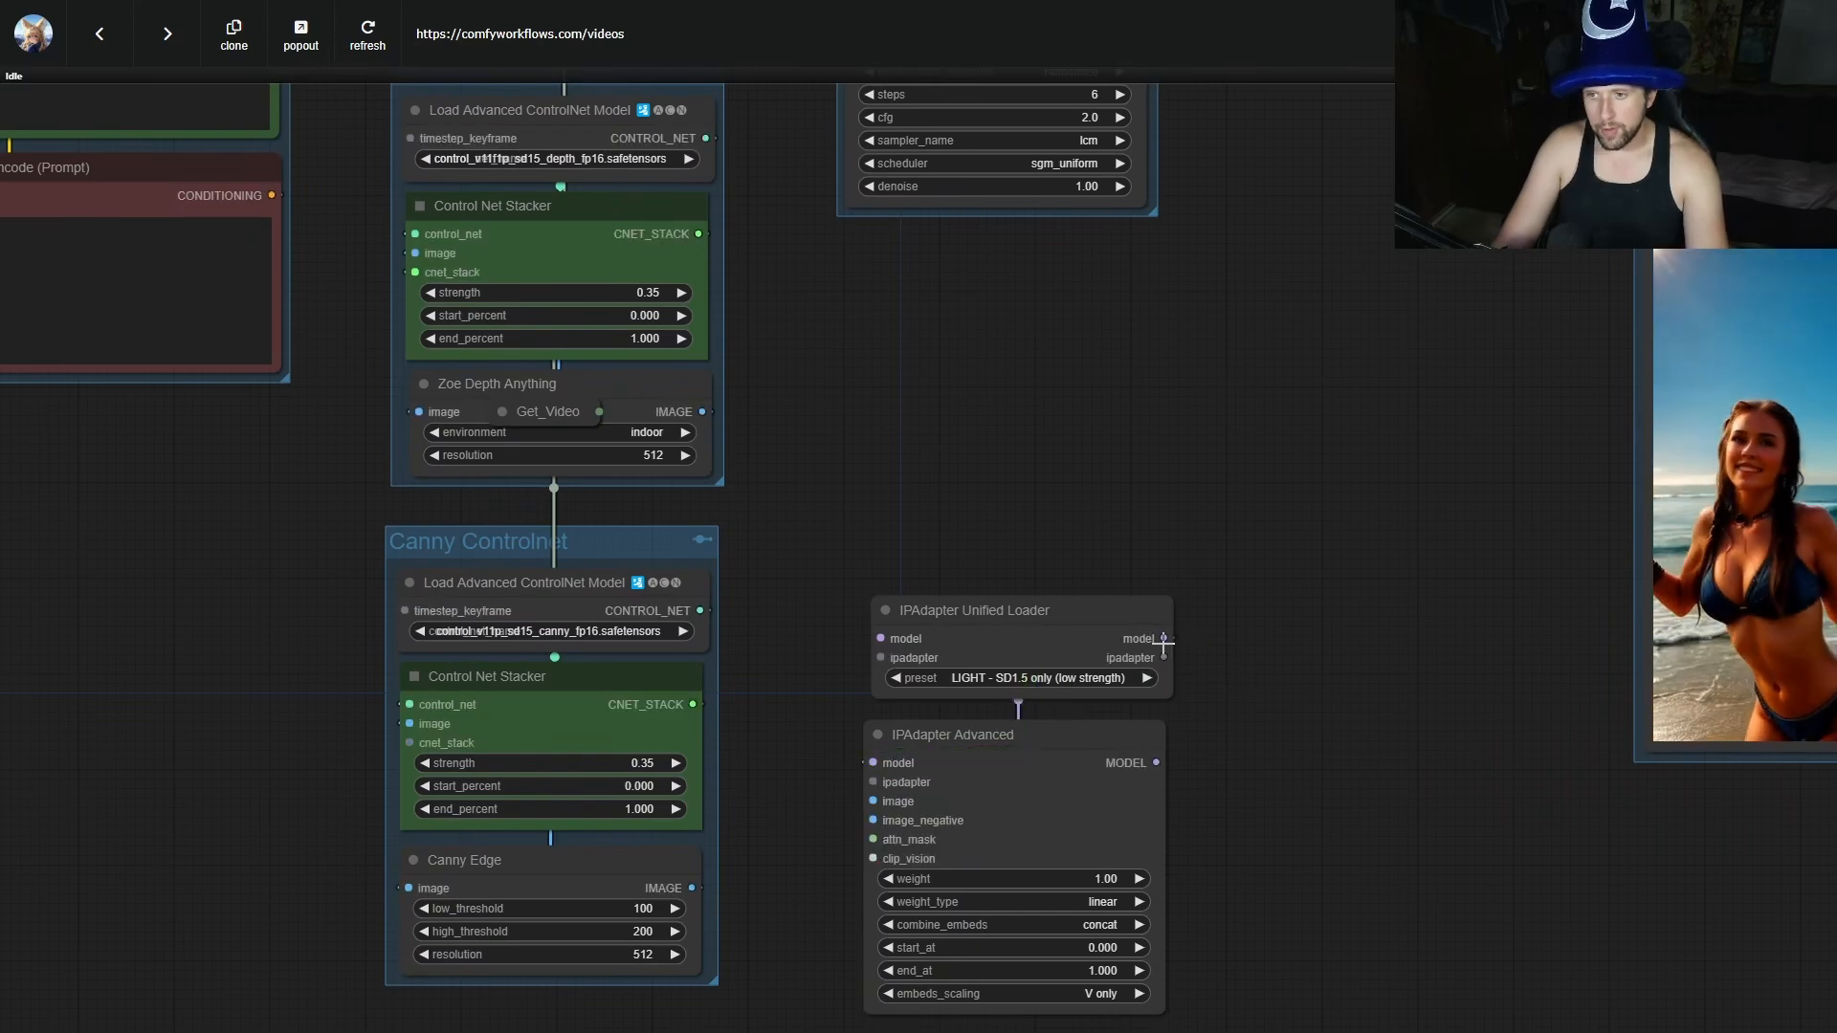
{"action": "left_click_drag", "start_coordinate": [1162, 658], "coordinate": [874, 781]}
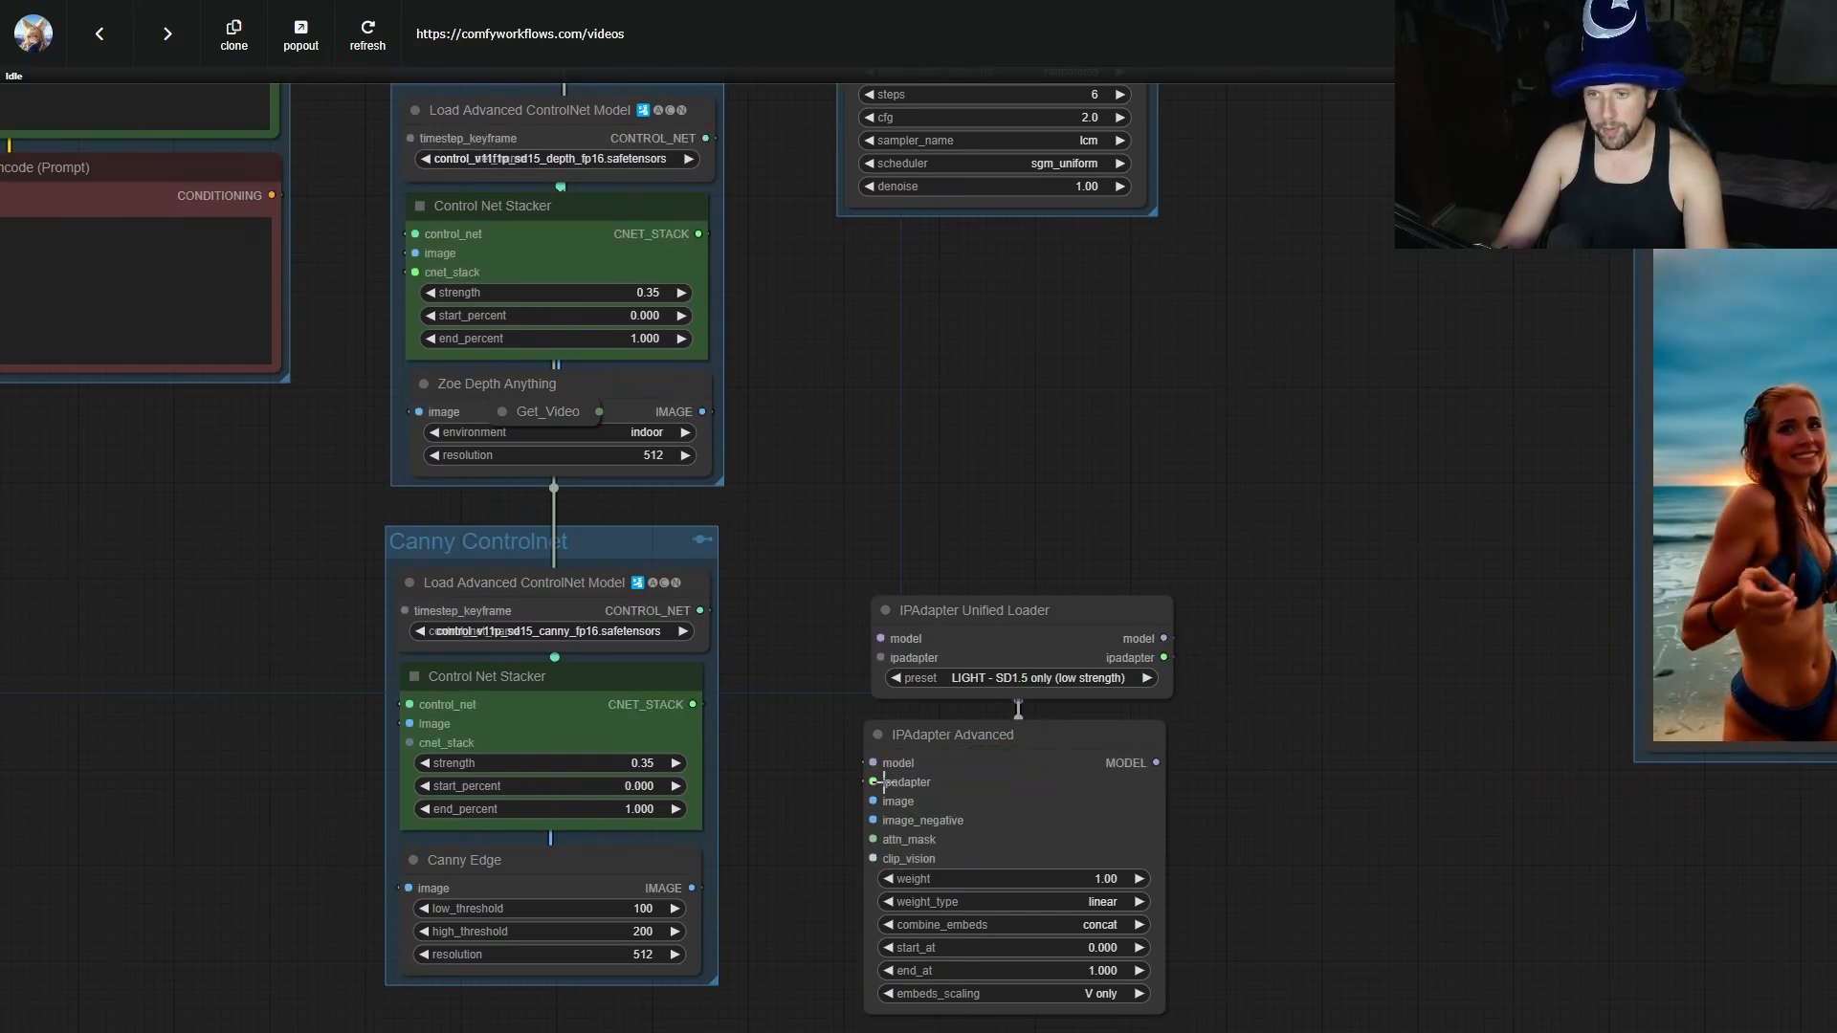
Set the IPAdapter Unified Loader's preset to PLUS (high strength).
{"action": "left_click", "coordinate": [1061, 676]}
{"action": "scroll", "coordinate": [1120, 761], "scroll_direction": "down", "scroll_amount": 4}
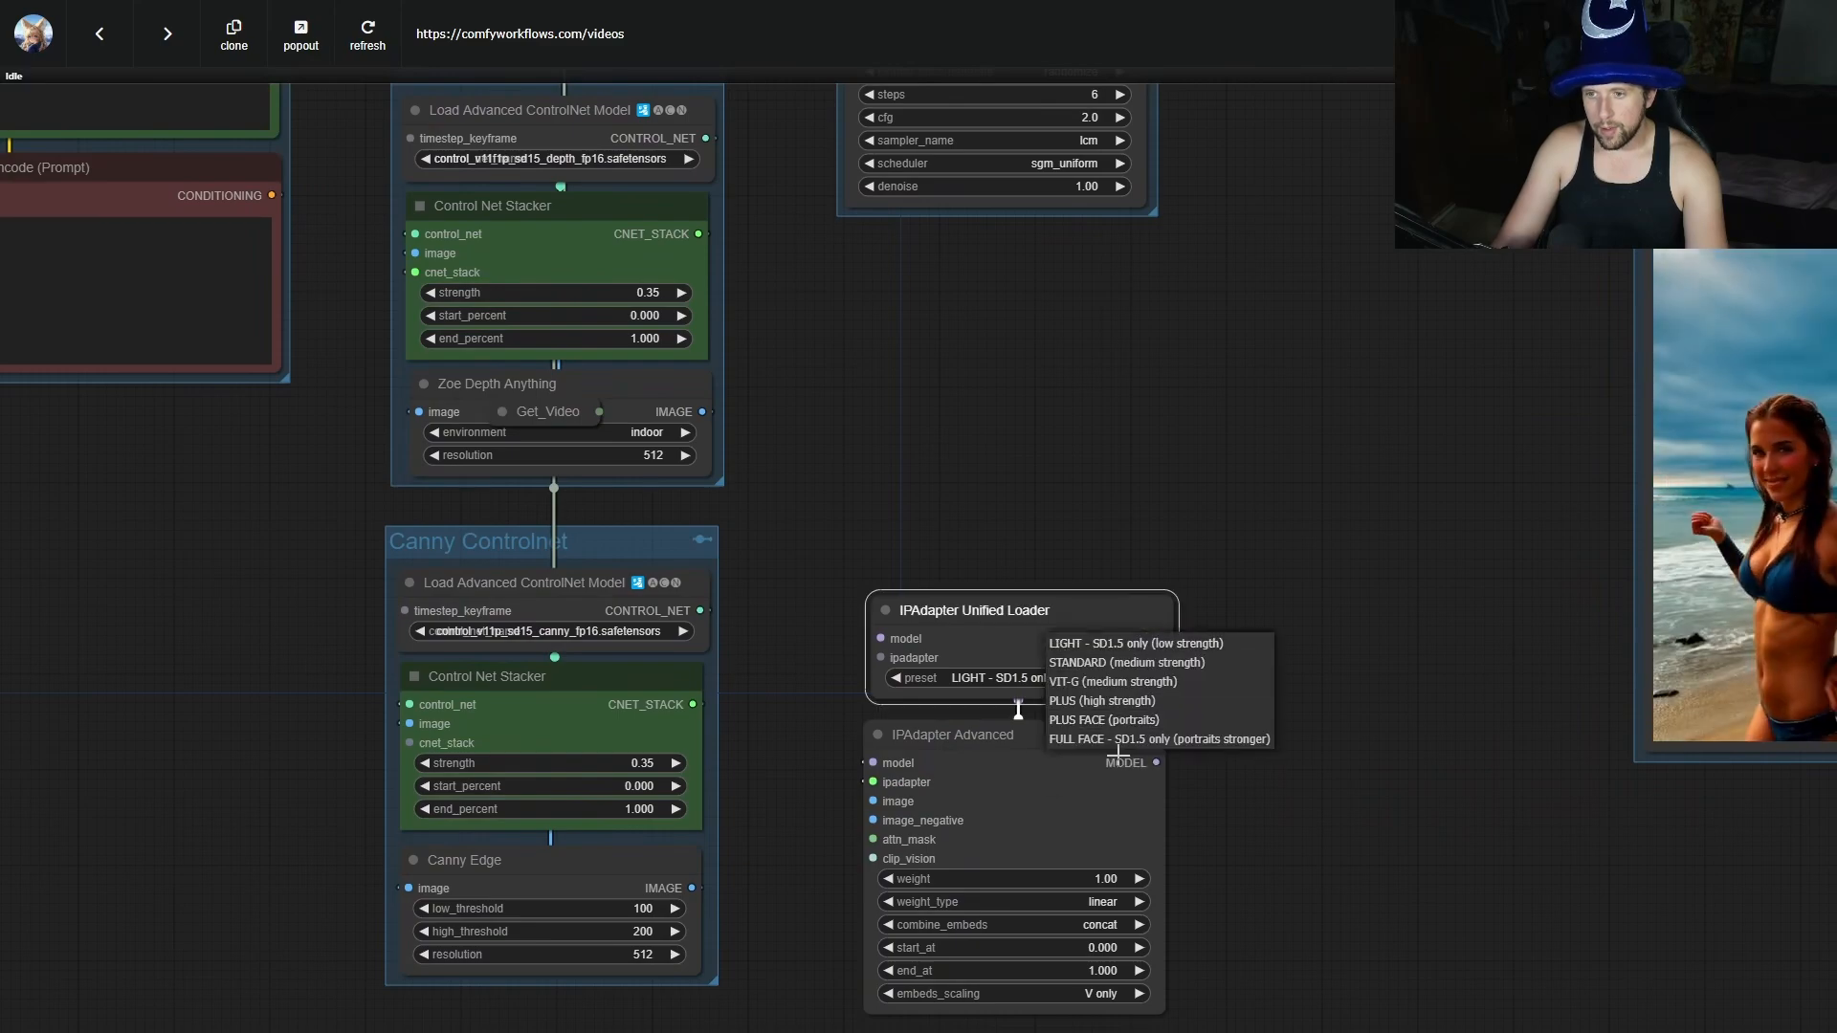
{"action": "scroll", "coordinate": [1391, 902], "scroll_direction": "up", "scroll_amount": 9}
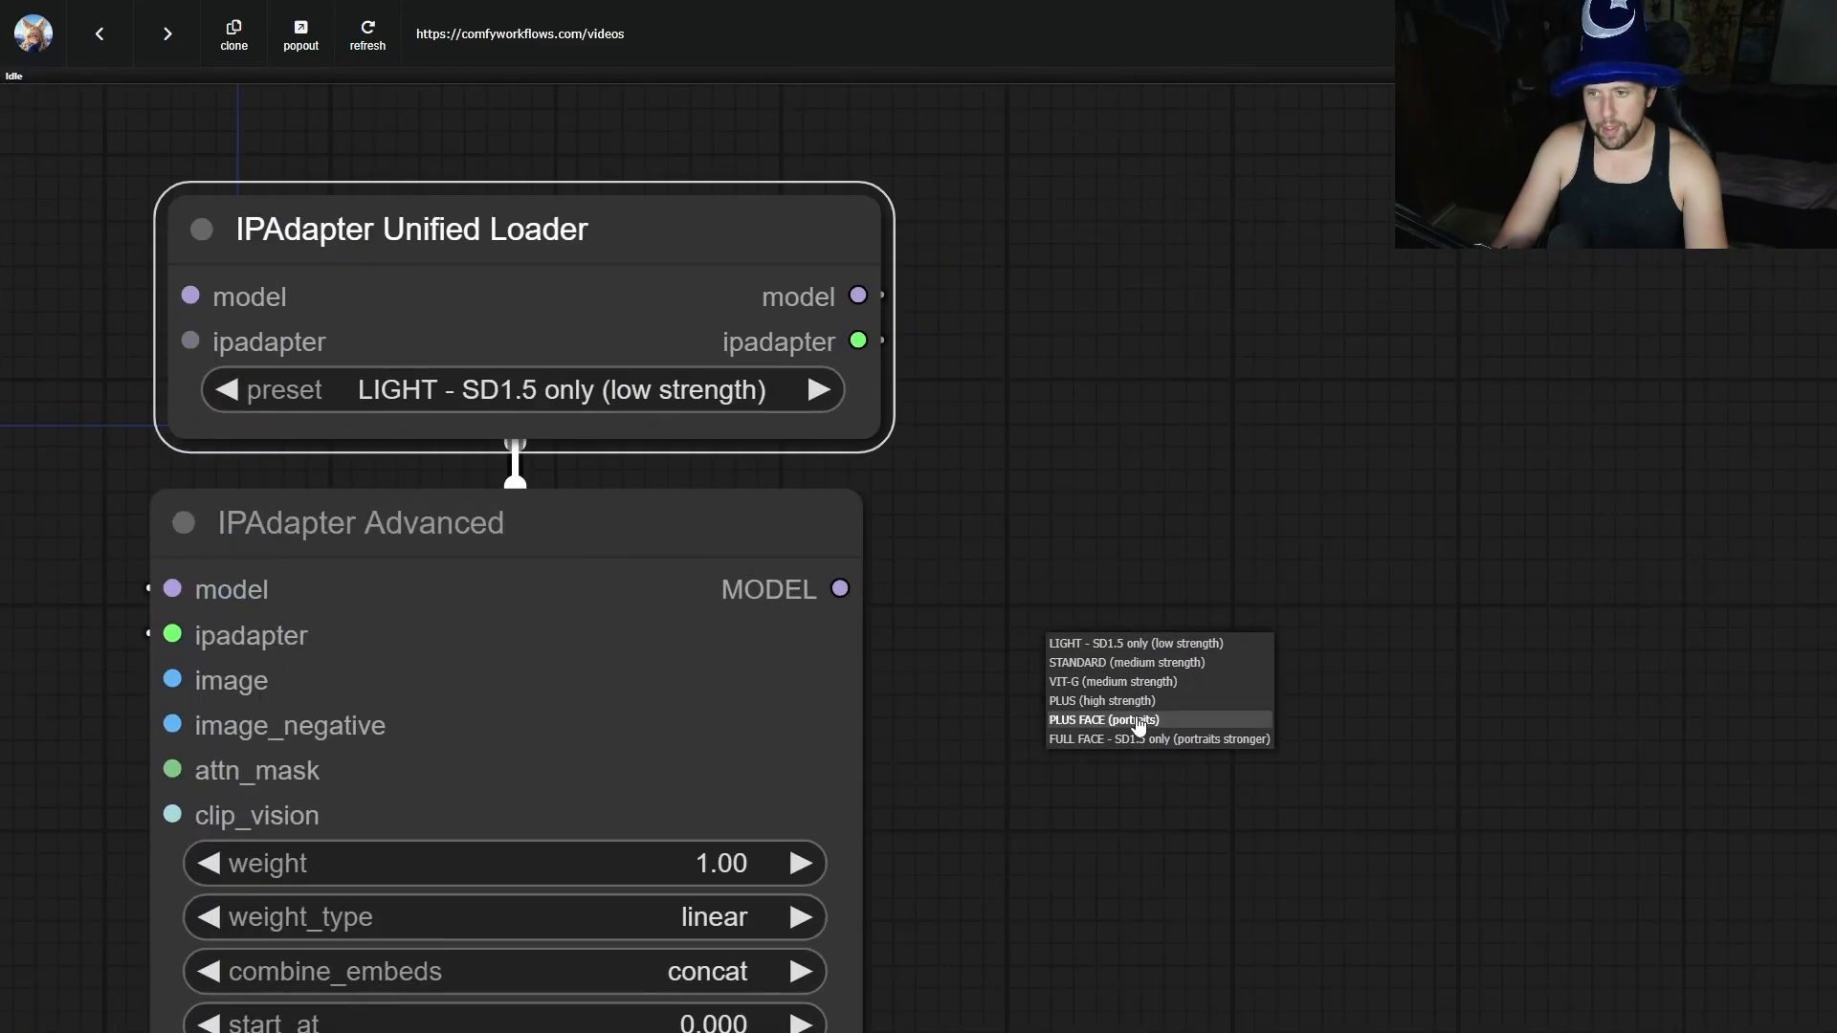
{"action": "left_click", "coordinate": [989, 457]}
{"action": "left_click", "coordinate": [703, 402]}
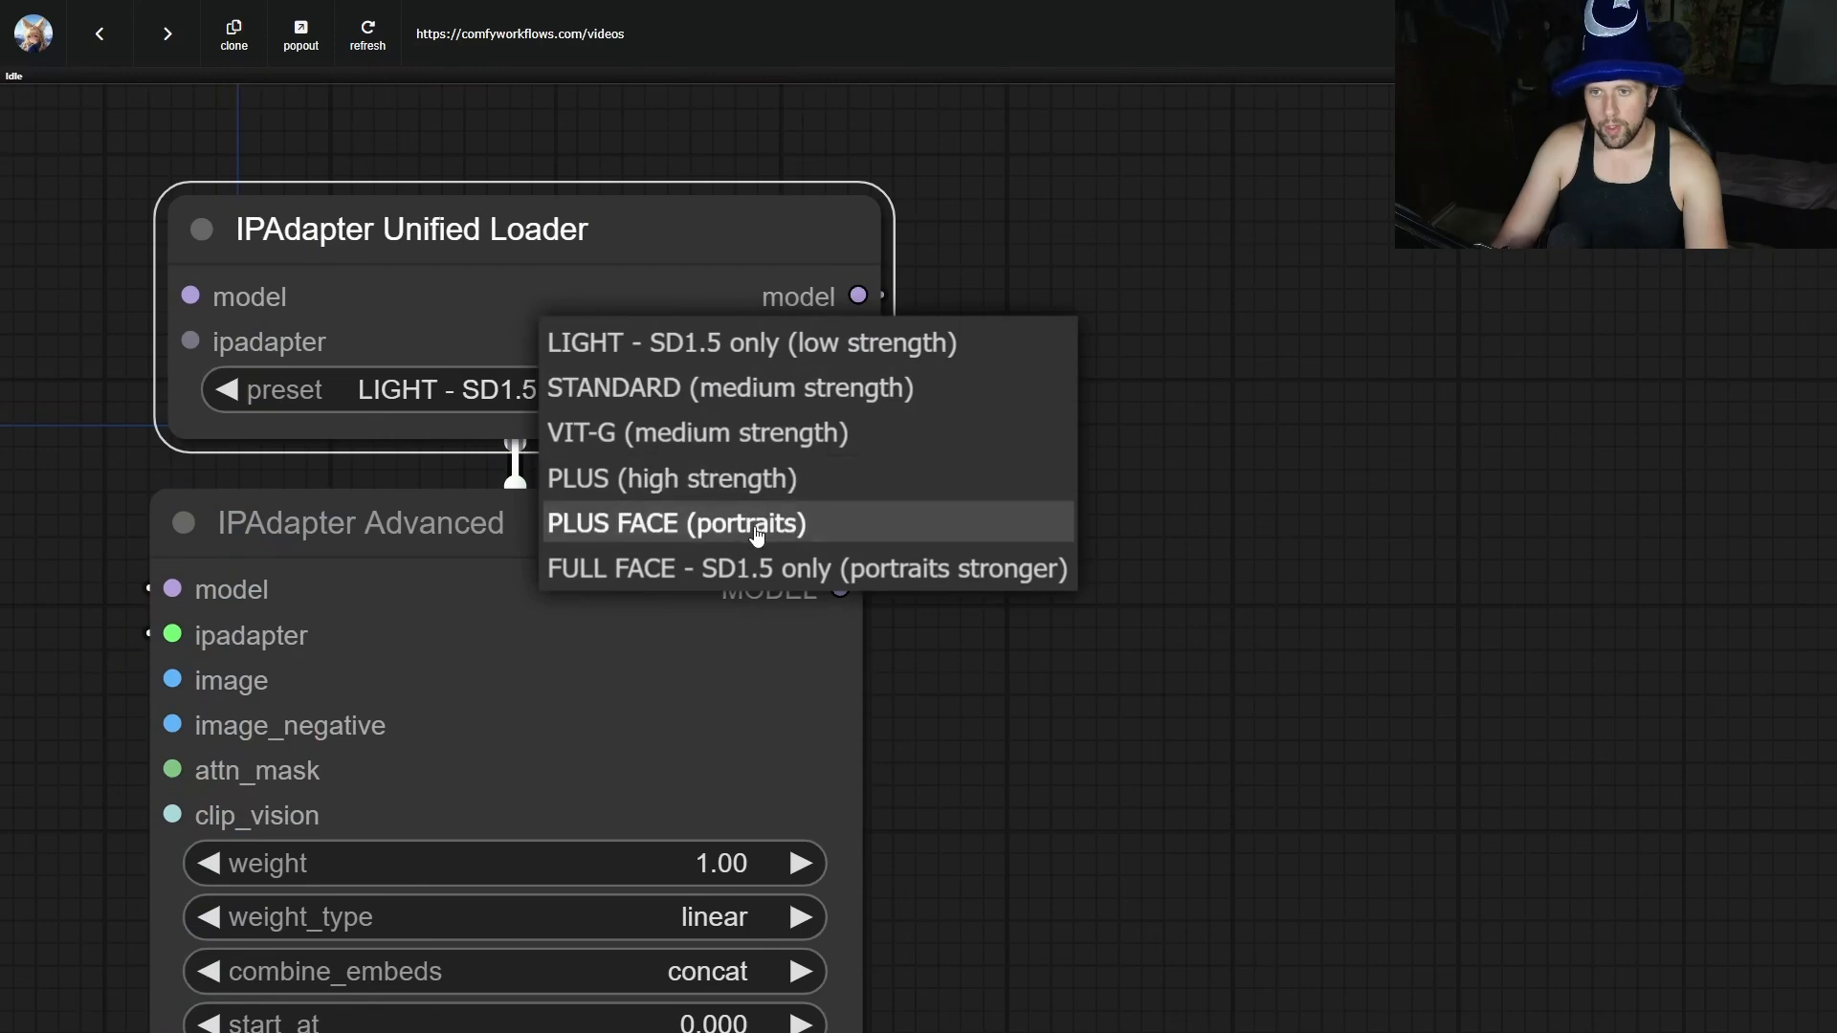
{"action": "left_click", "coordinate": [750, 490]}
{"action": "scroll", "coordinate": [1013, 869], "scroll_direction": "down", "scroll_amount": 5}
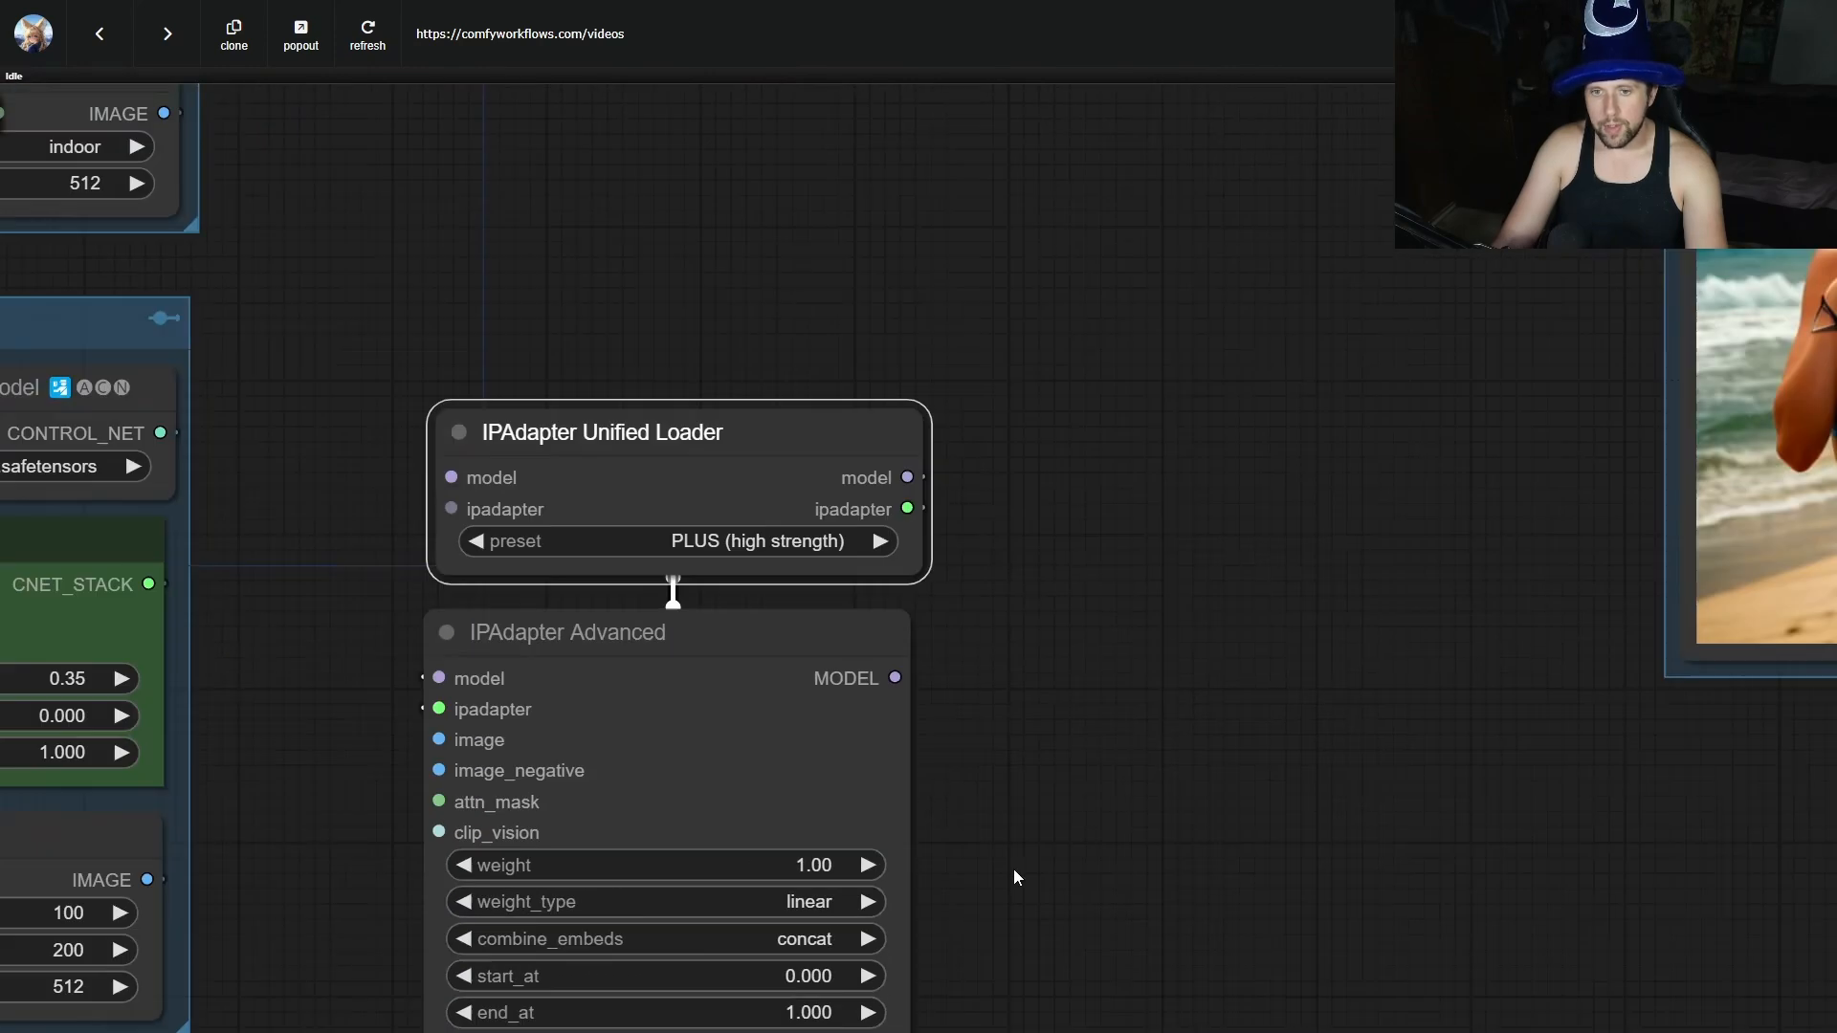
{"action": "left_click", "coordinate": [751, 598]}
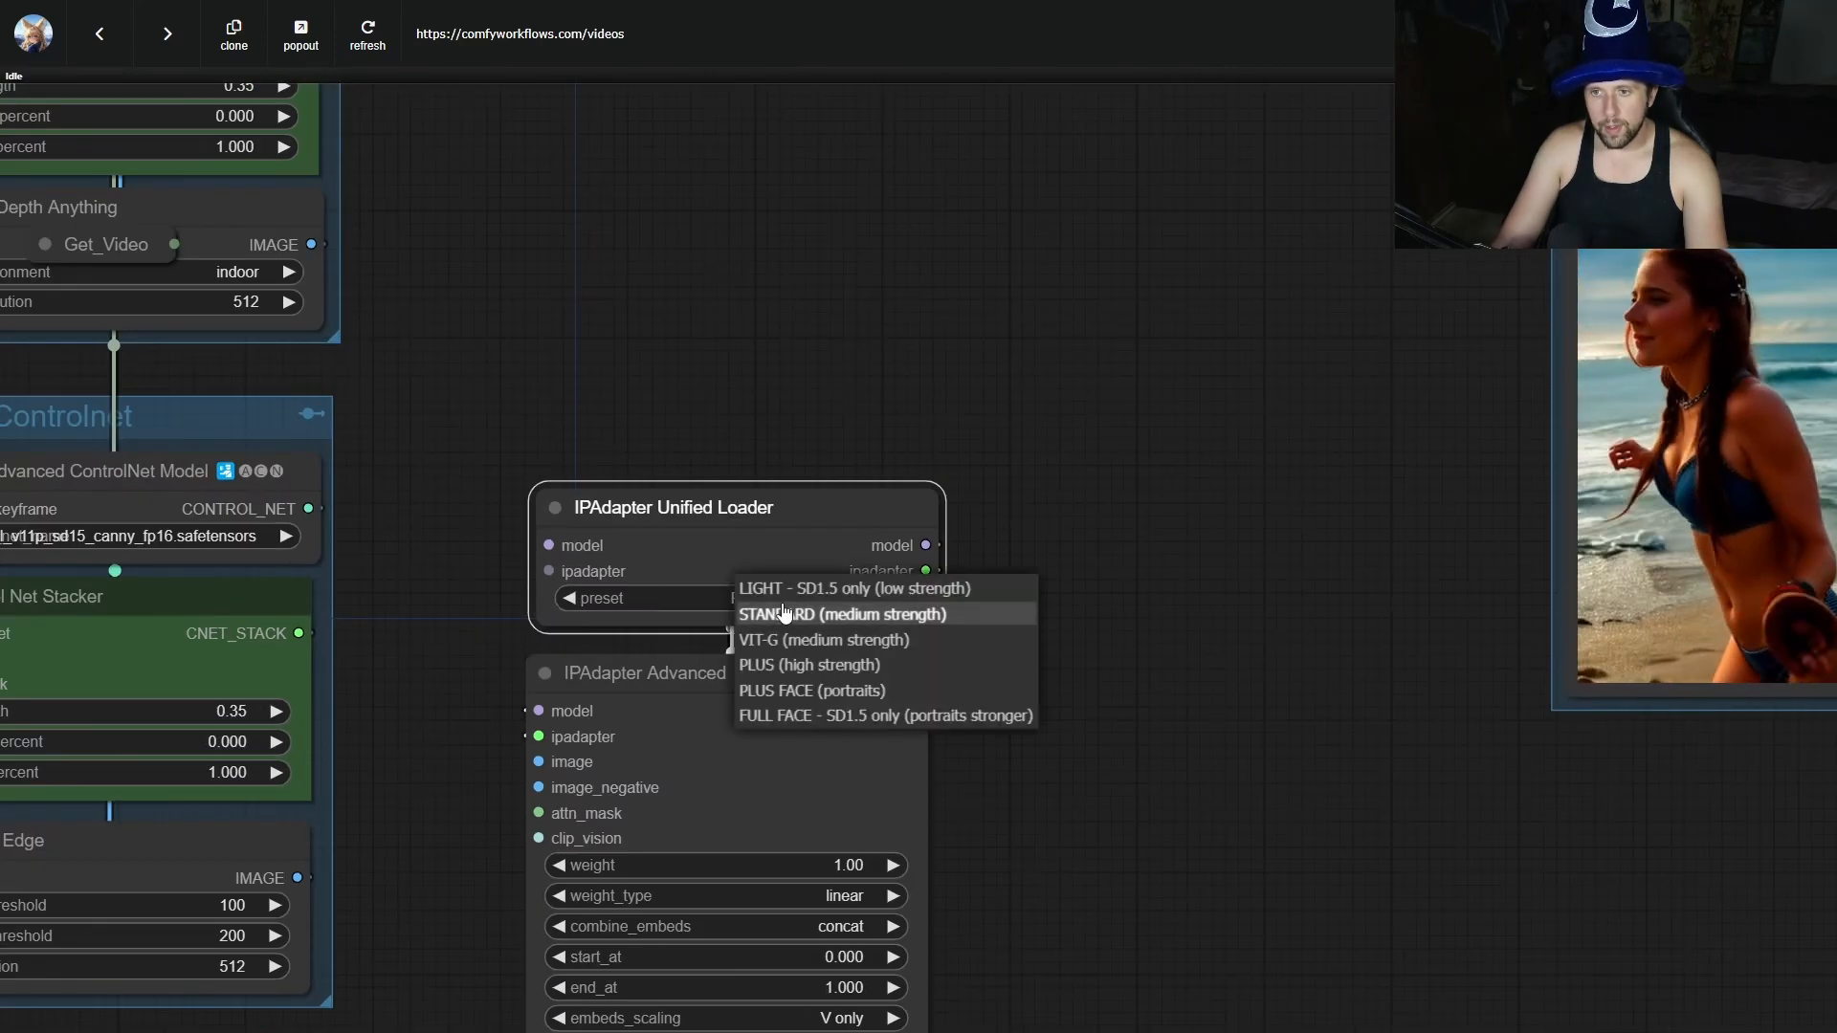
{"action": "left_click", "coordinate": [886, 665]}
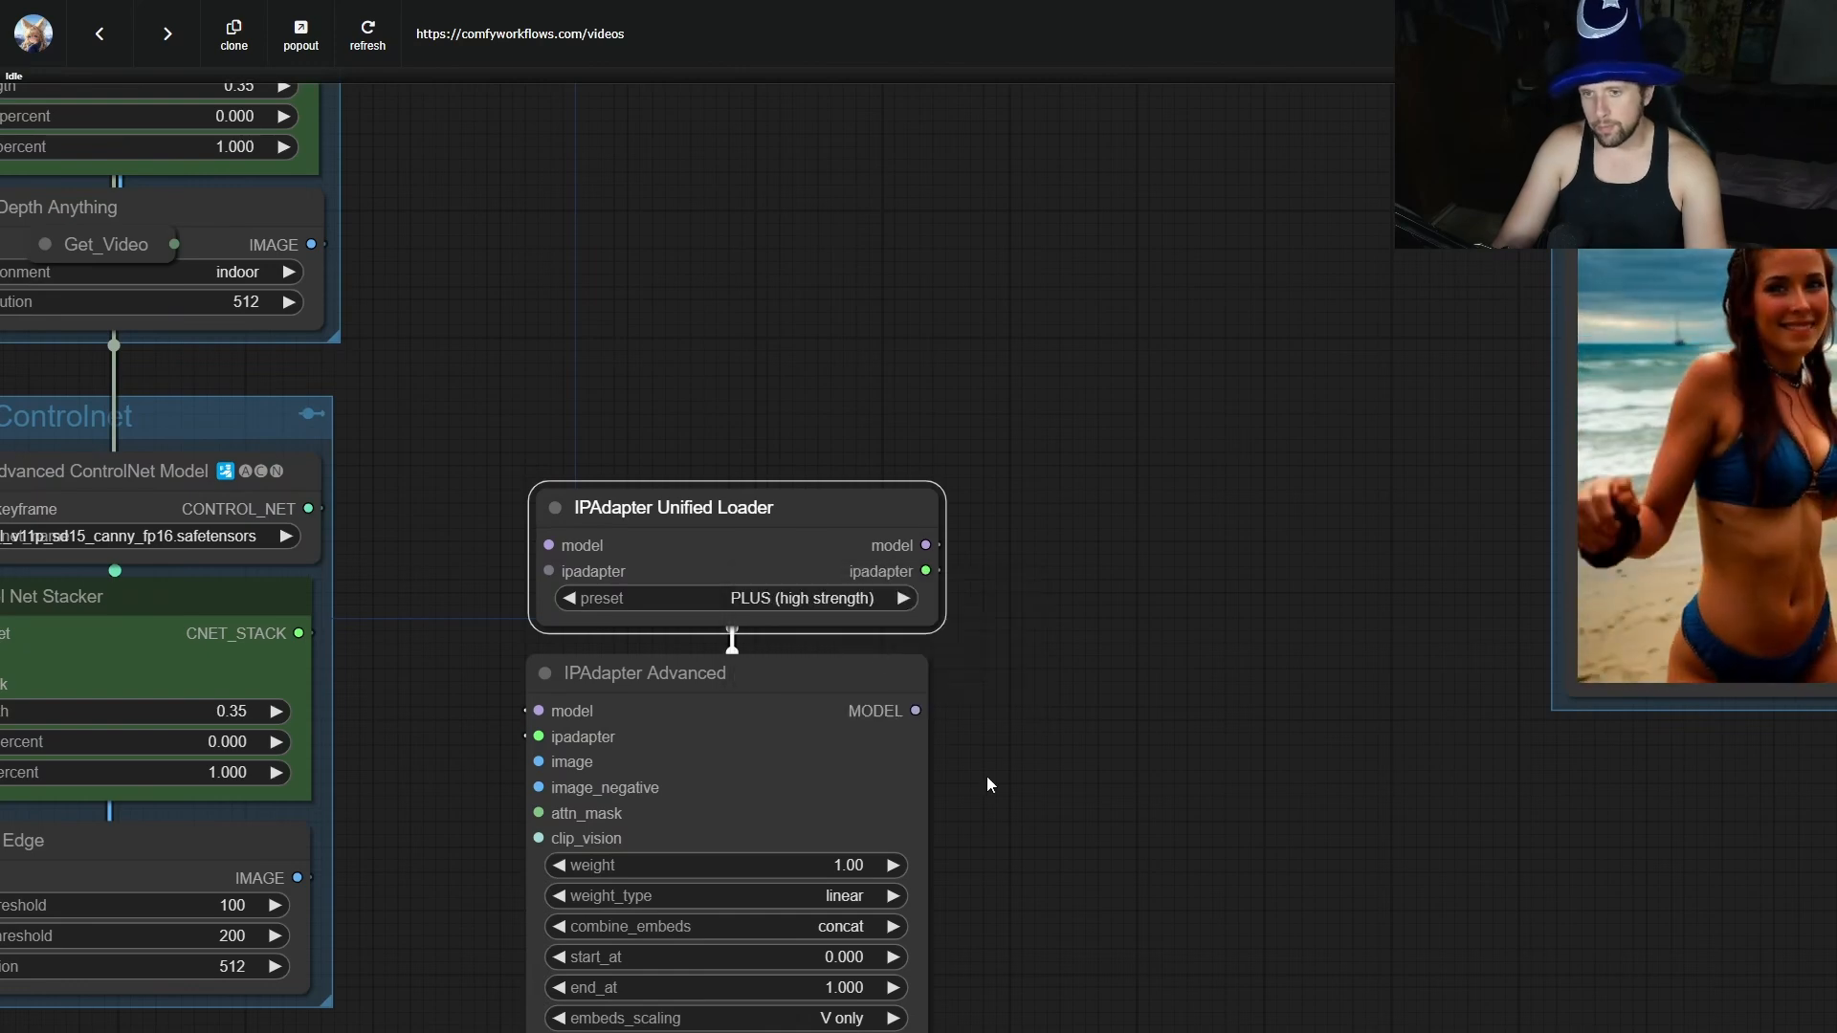
Set combine_embeds on the IPAdapter Advanced node to average.
{"action": "left_click_drag", "start_coordinate": [1057, 925], "coordinate": [1224, 708]}
{"action": "scroll", "coordinate": [983, 789], "scroll_direction": "down", "scroll_amount": 3}
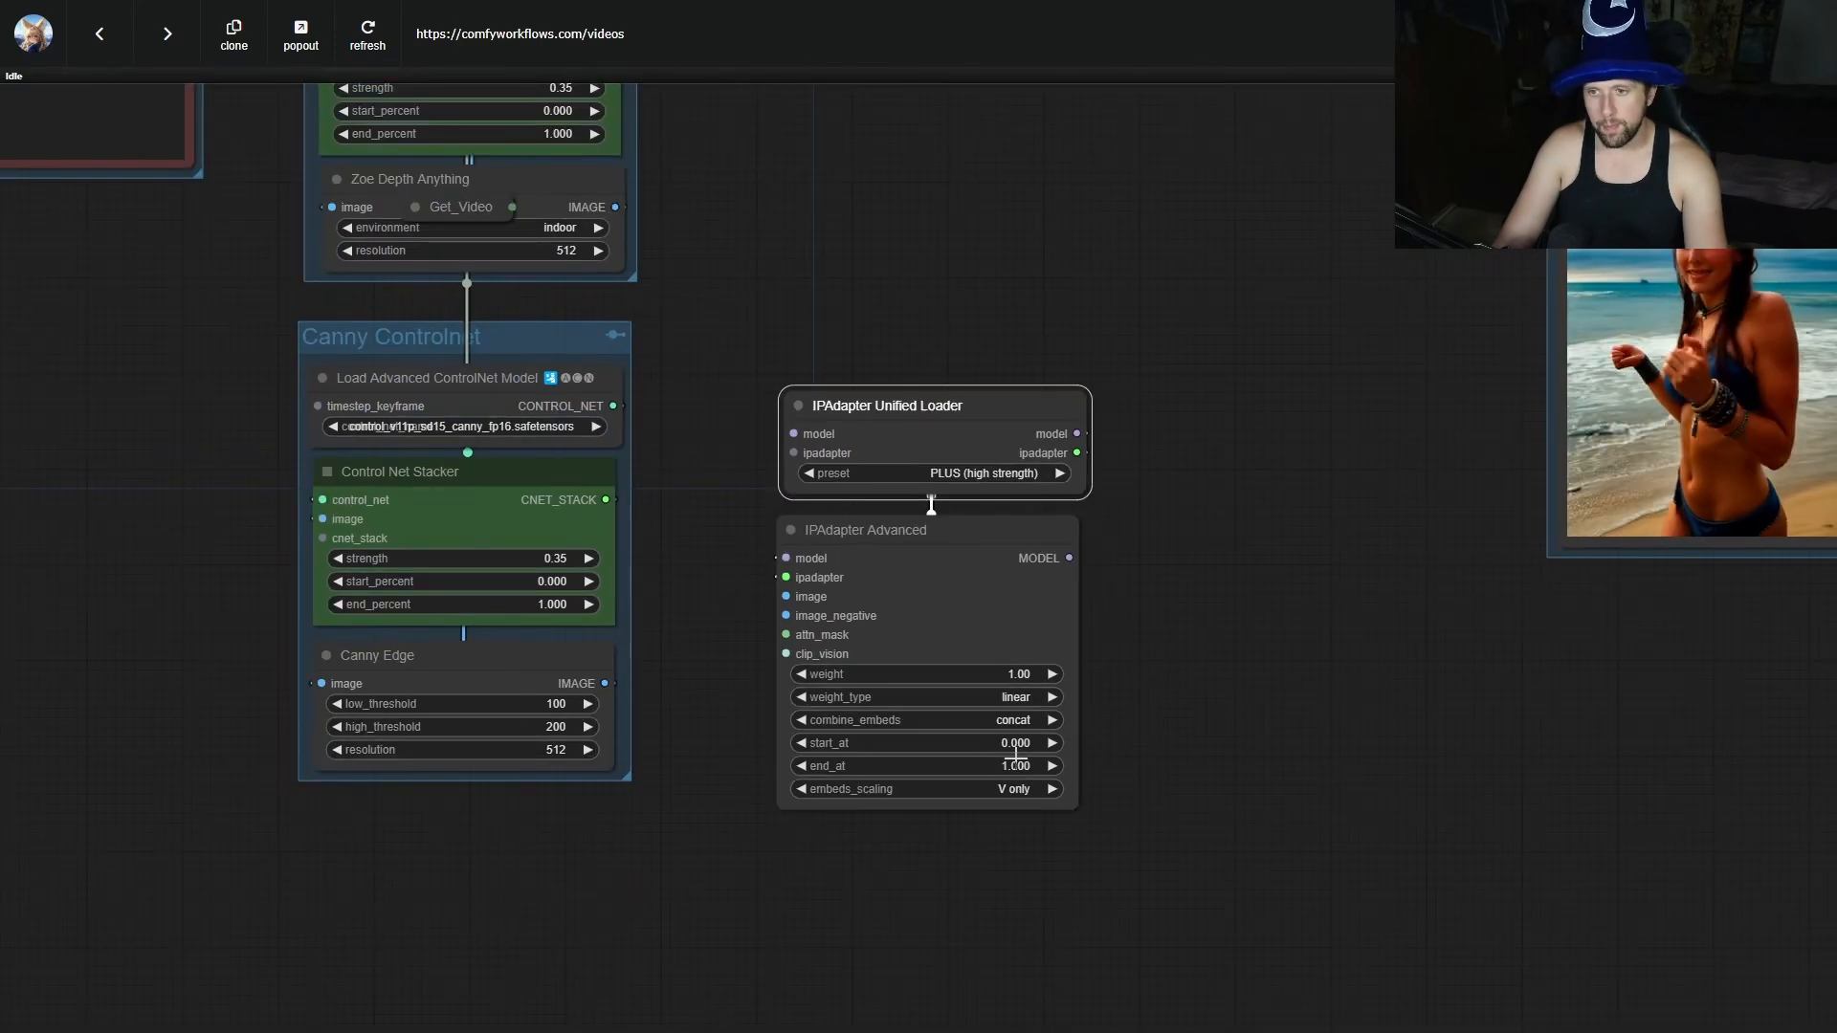
{"action": "scroll", "coordinate": [982, 789], "scroll_direction": "up", "scroll_amount": 4}
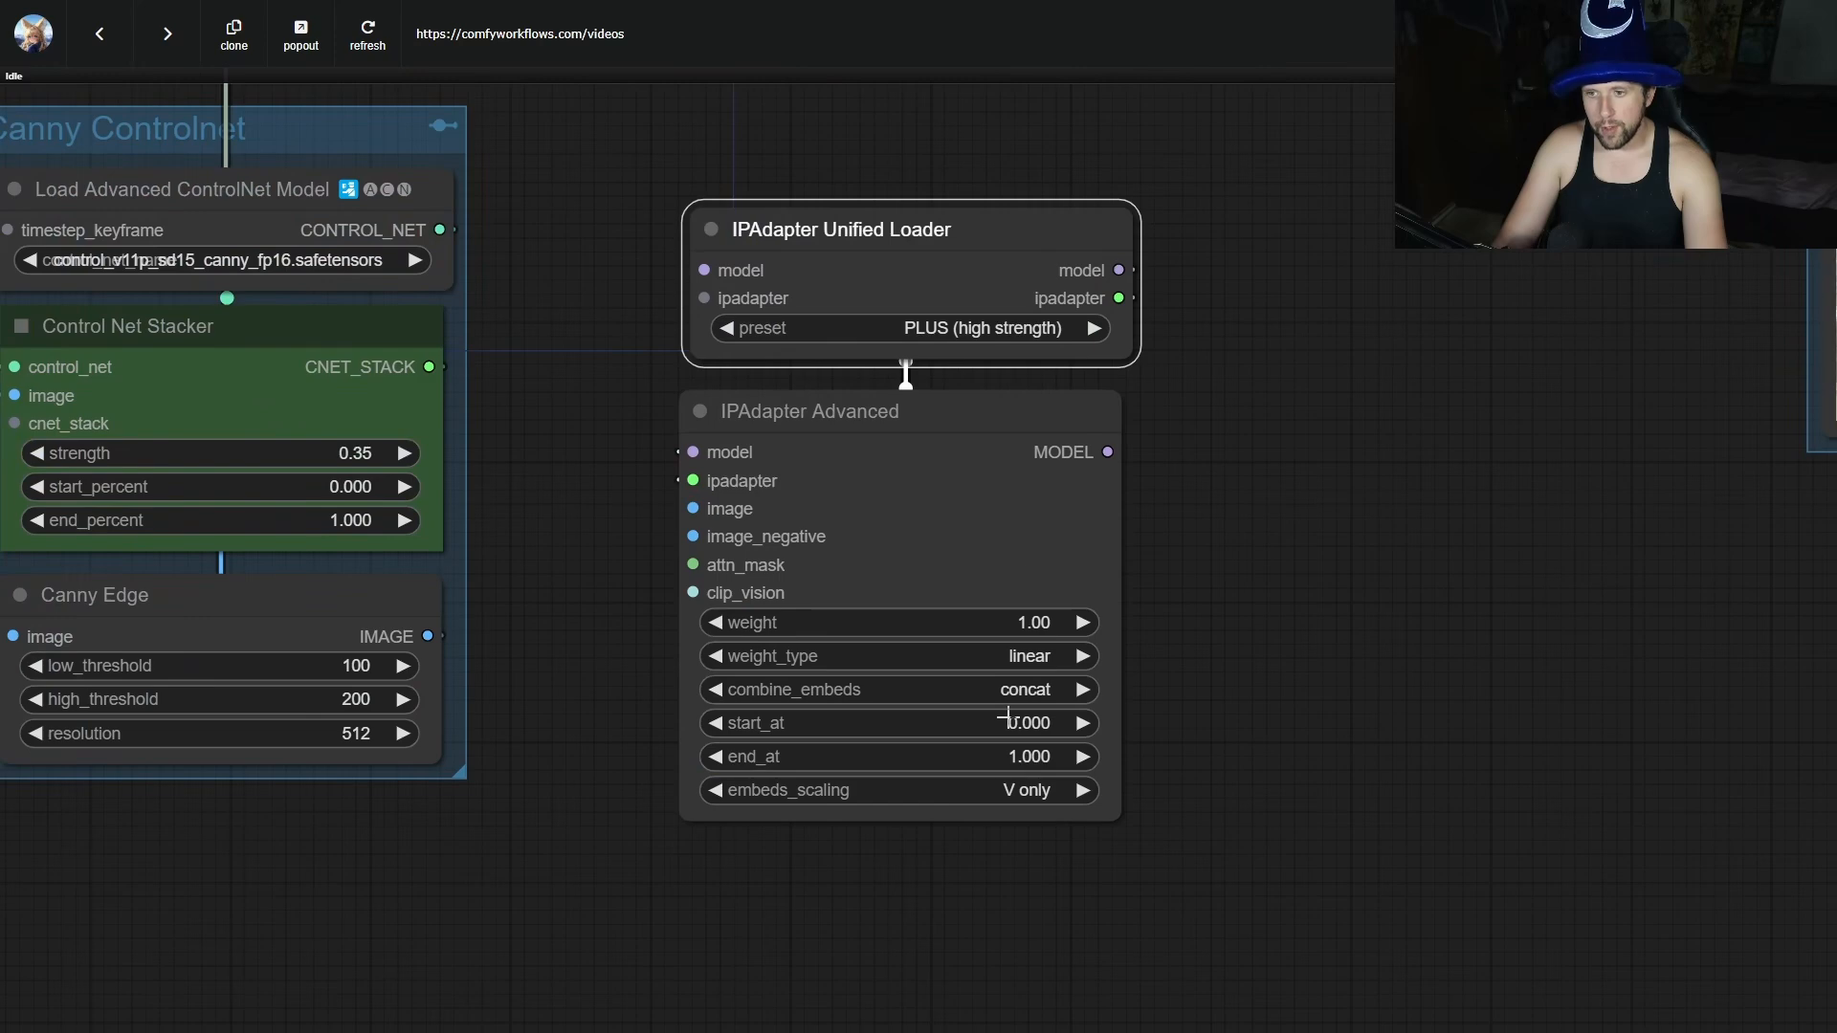
{"action": "left_click", "coordinate": [1022, 689]}
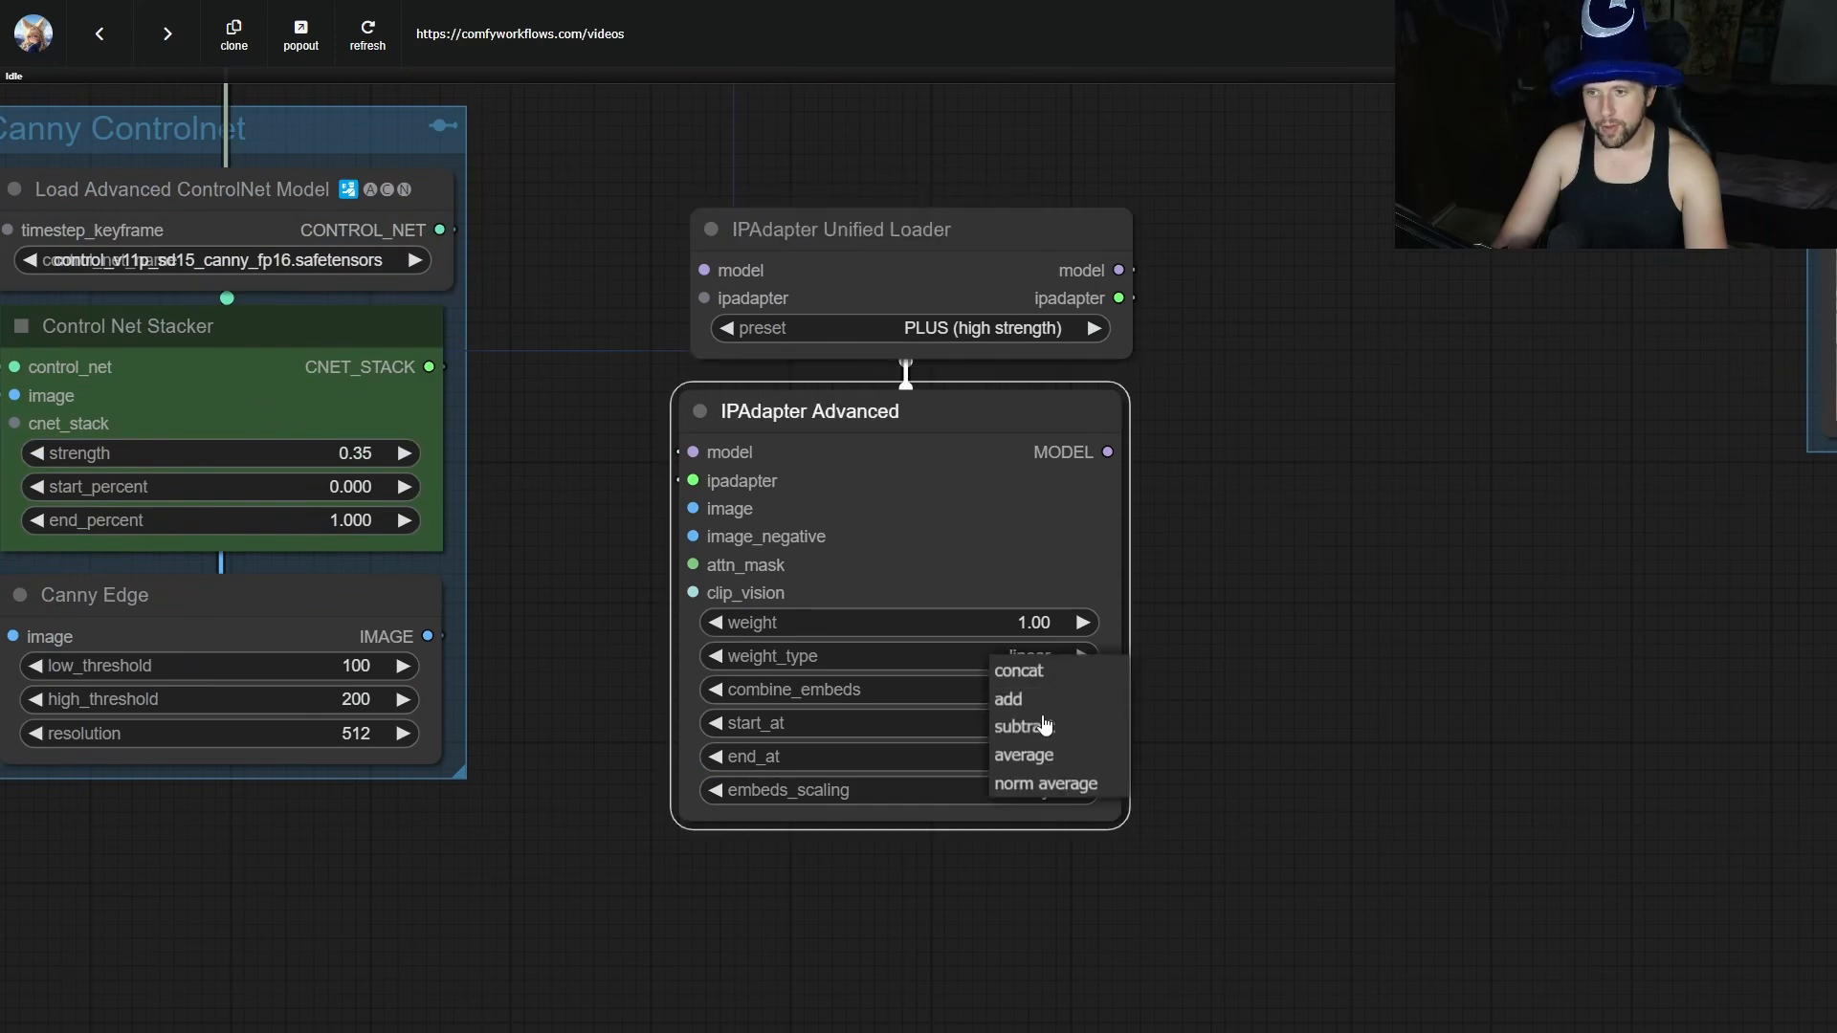
{"action": "left_click", "coordinate": [1048, 756]}
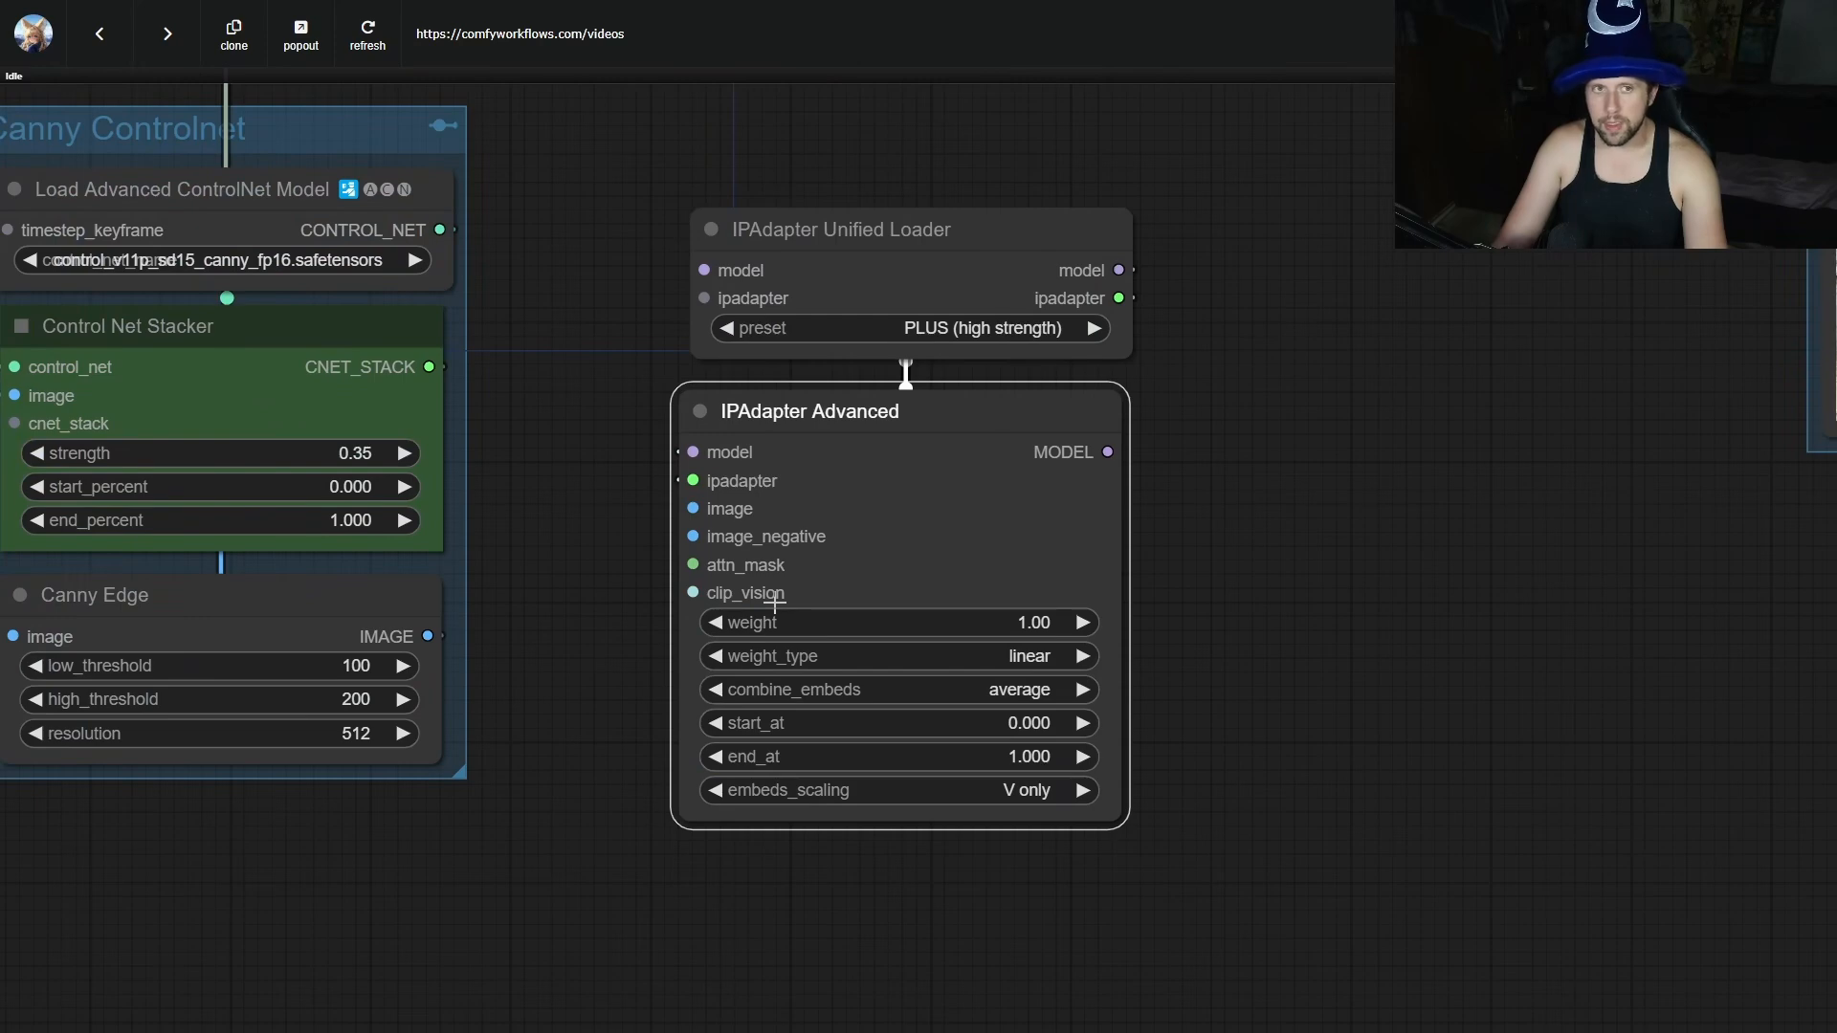
Return combine_embeds on the IPAdapter Advanced node to concat.
{"action": "scroll", "coordinate": [775, 601], "scroll_direction": "down", "scroll_amount": 3}
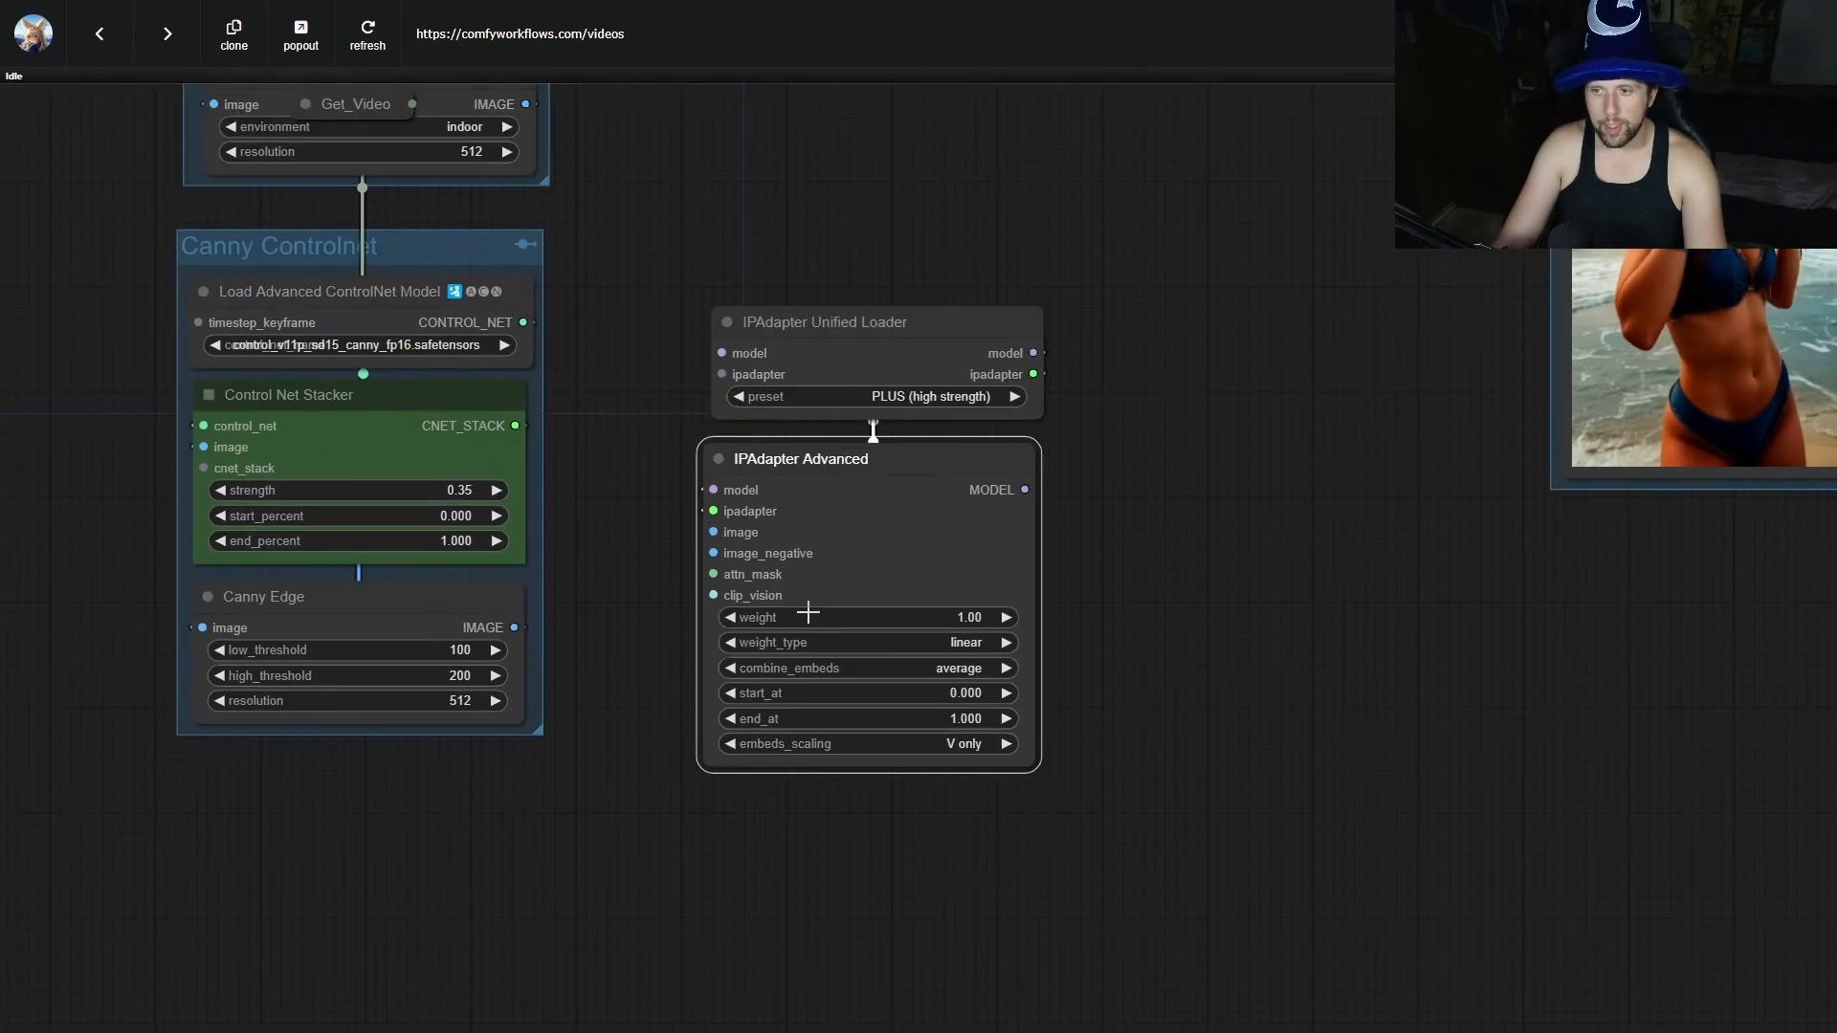
{"action": "left_click", "coordinate": [995, 668]}
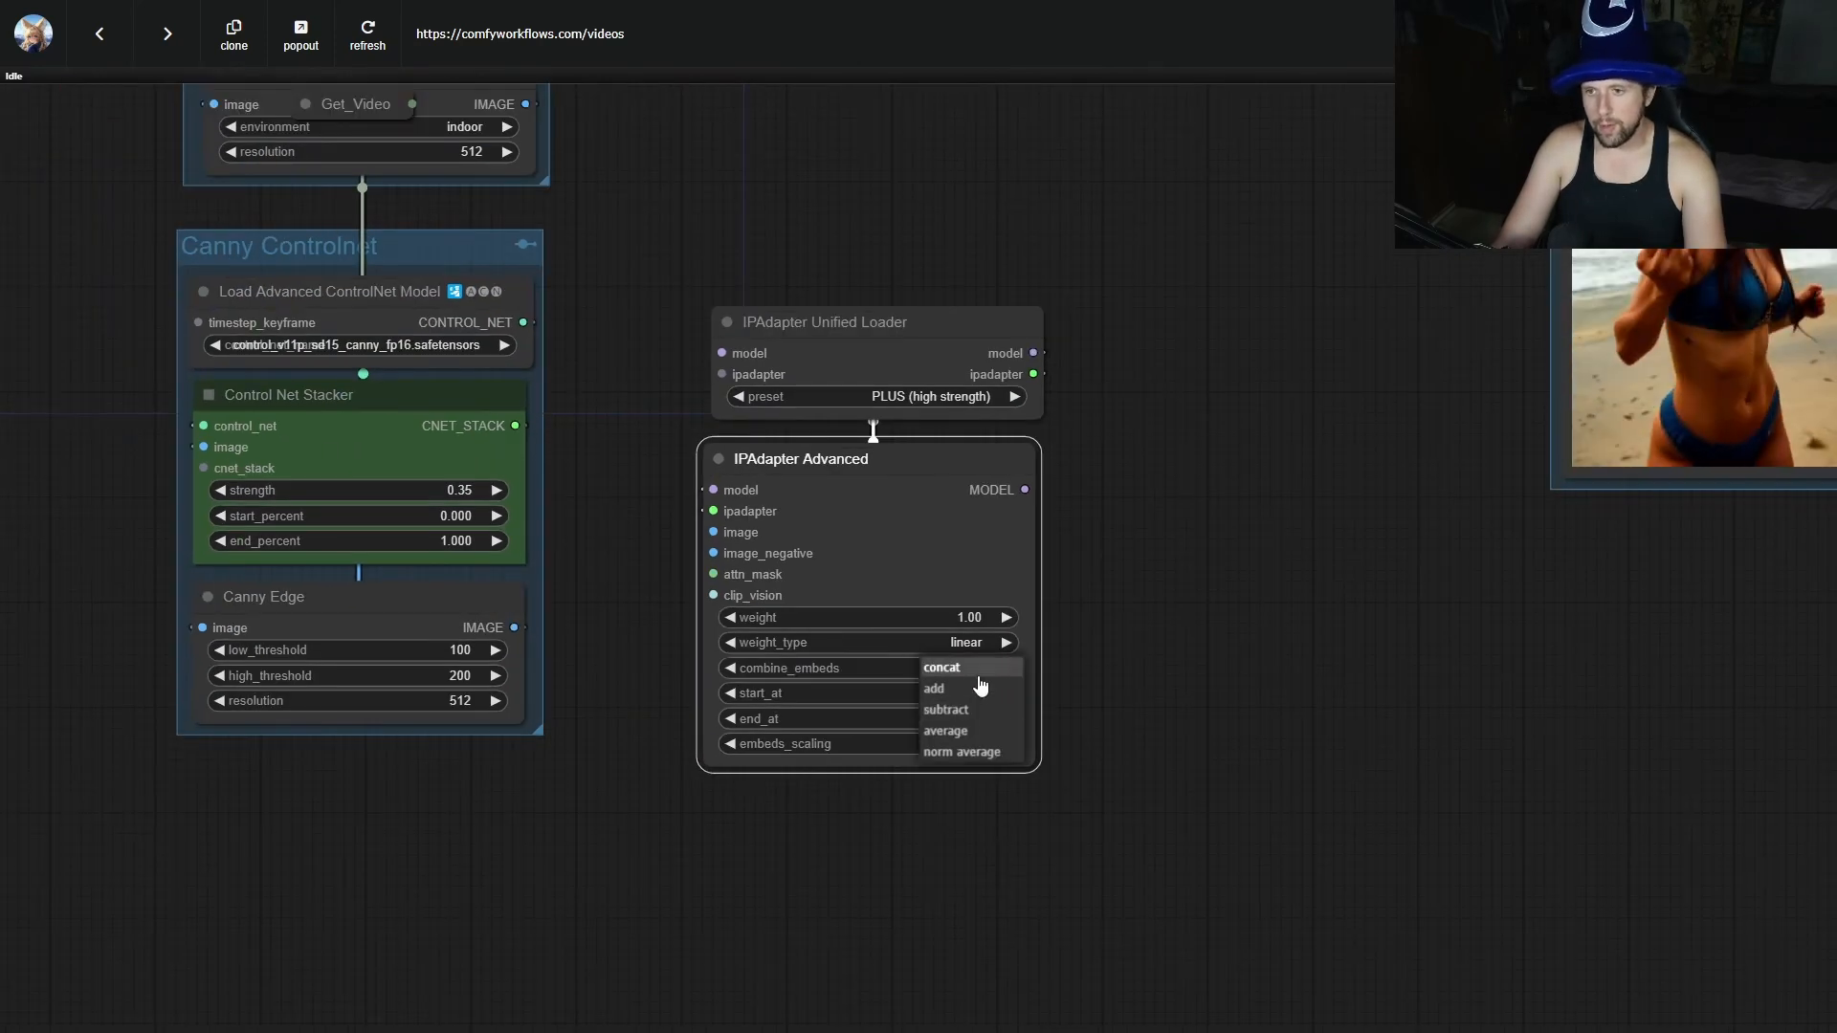
{"action": "left_click", "coordinate": [962, 668]}
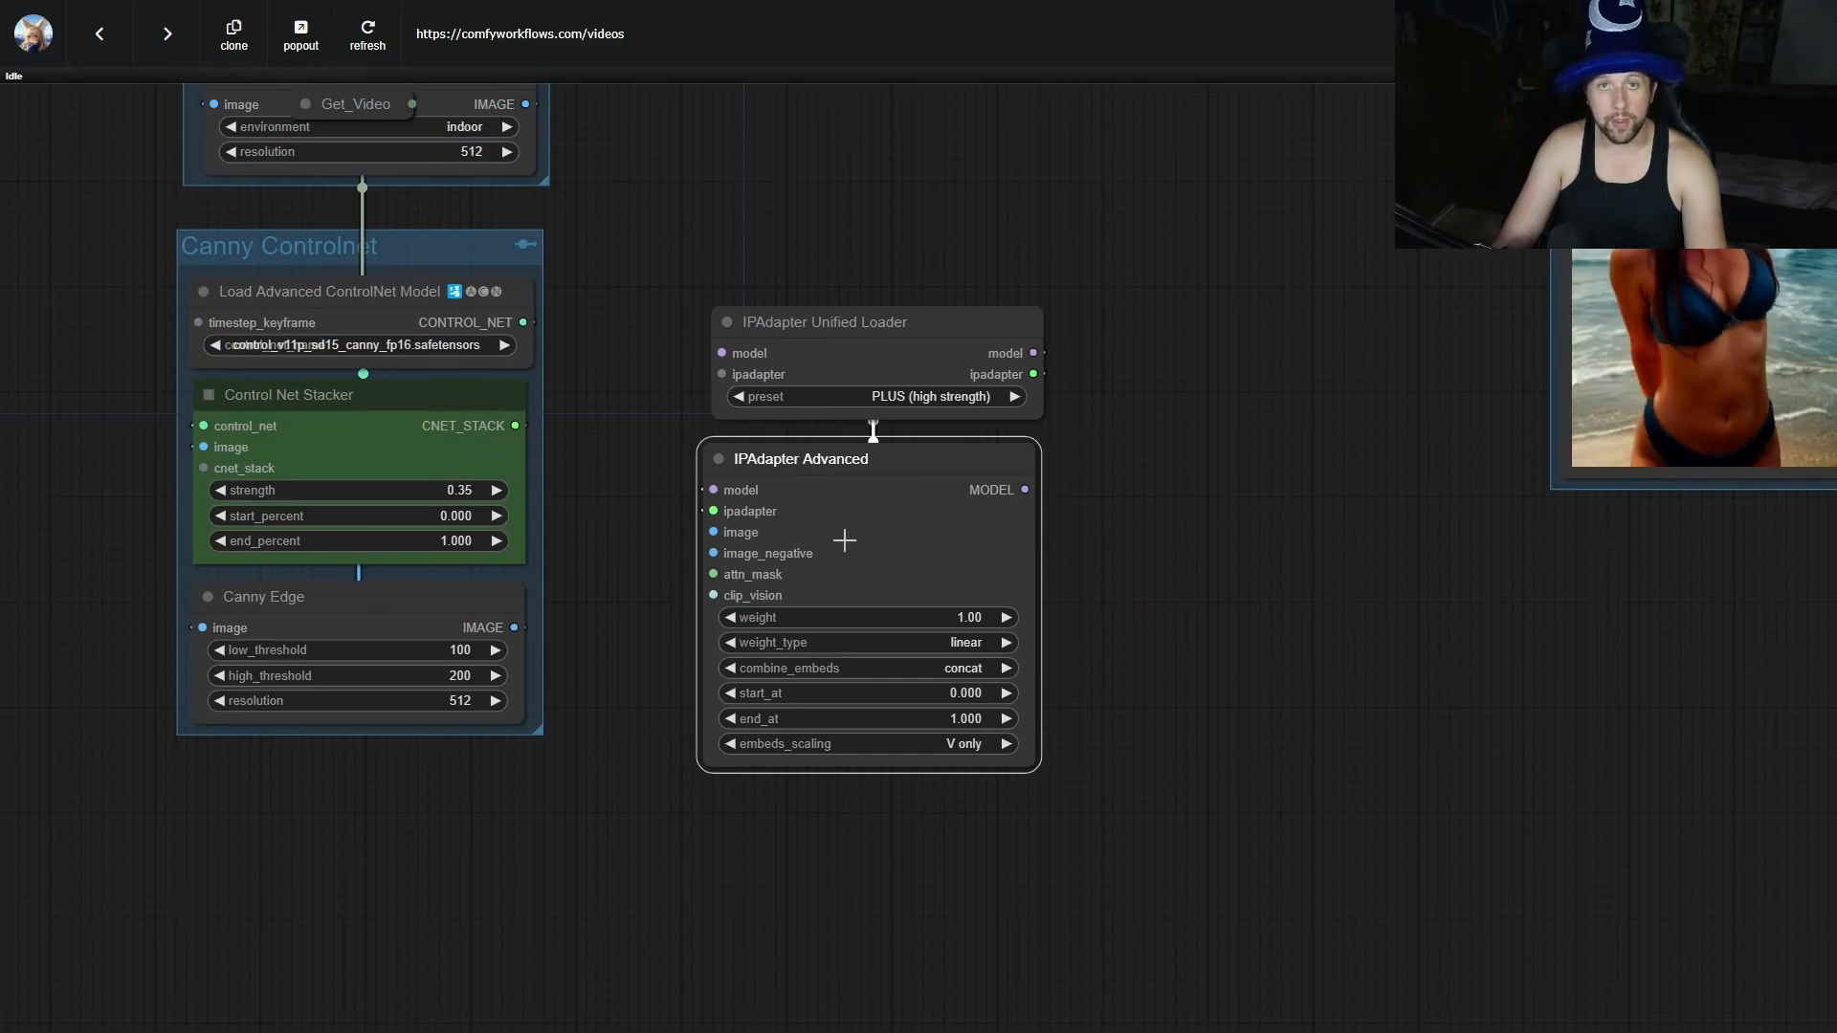
Examine the available combine_embeds options on the IPAdapter Advanced node without choosing another one.
{"action": "scroll", "coordinate": [912, 686], "scroll_direction": "up", "scroll_amount": 8}
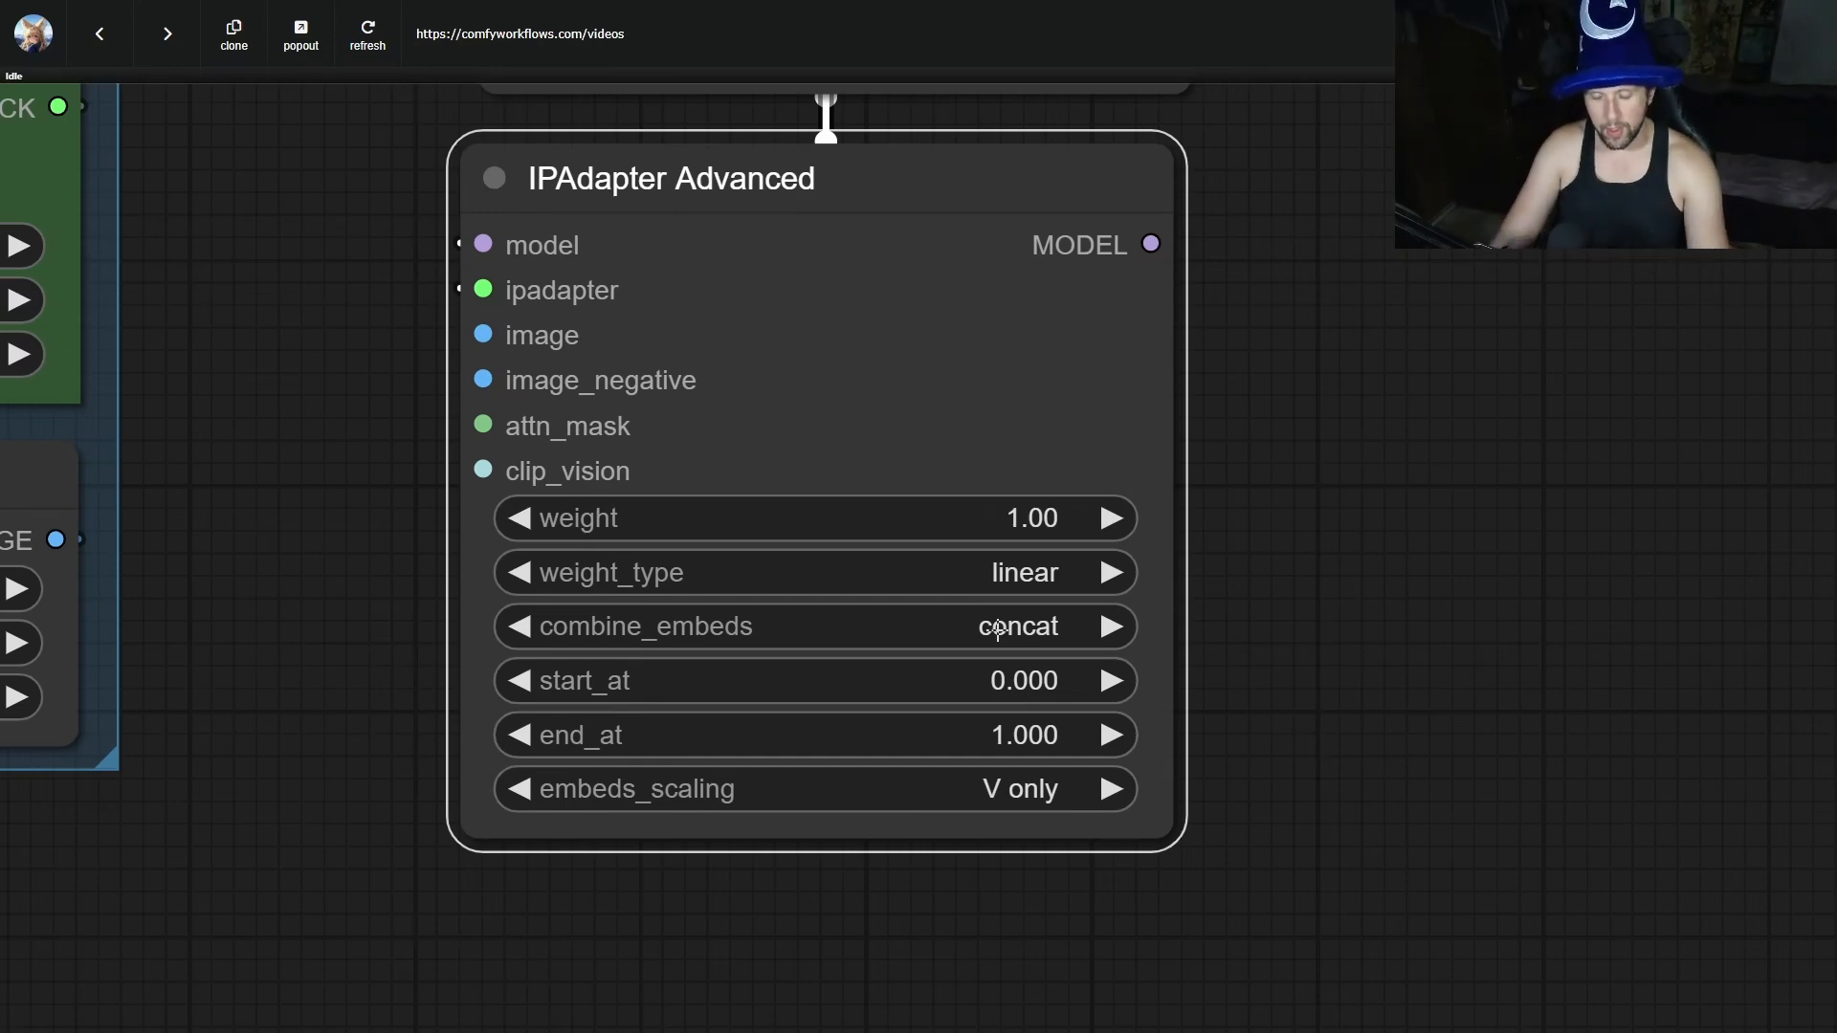
{"action": "left_click", "coordinate": [1041, 641]}
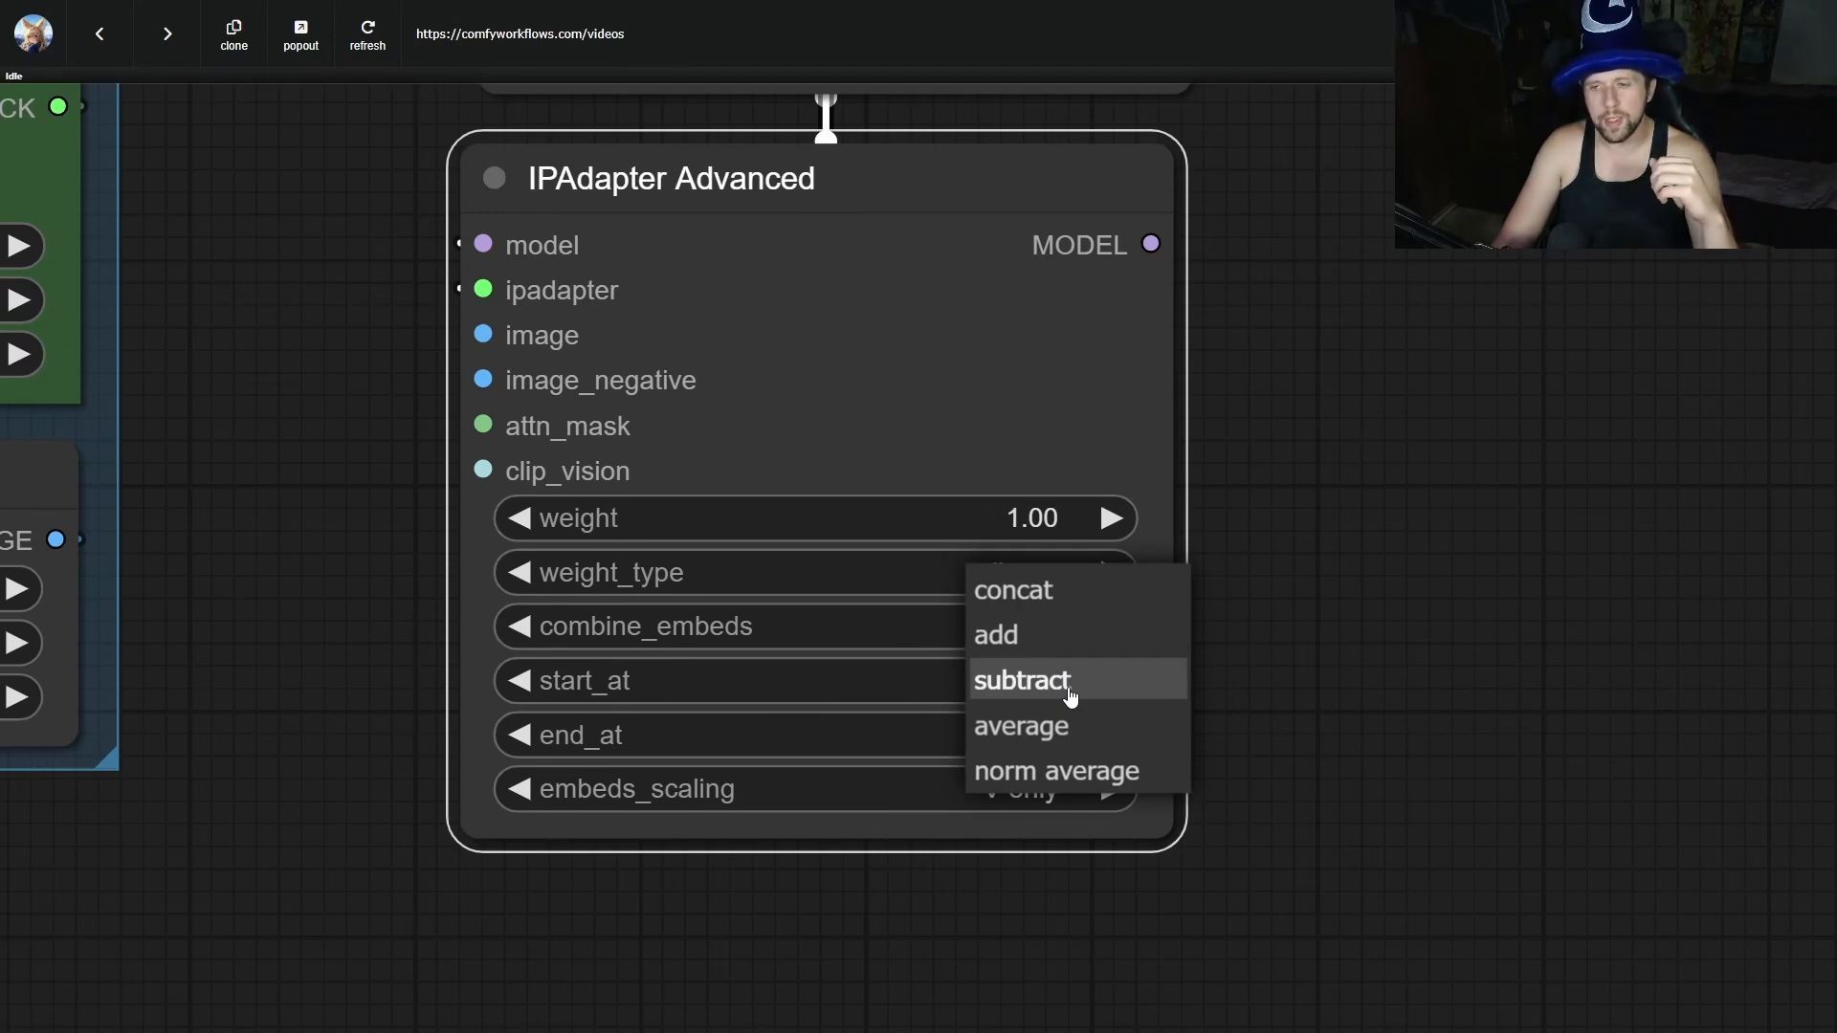
{"action": "left_click", "coordinate": [381, 616]}
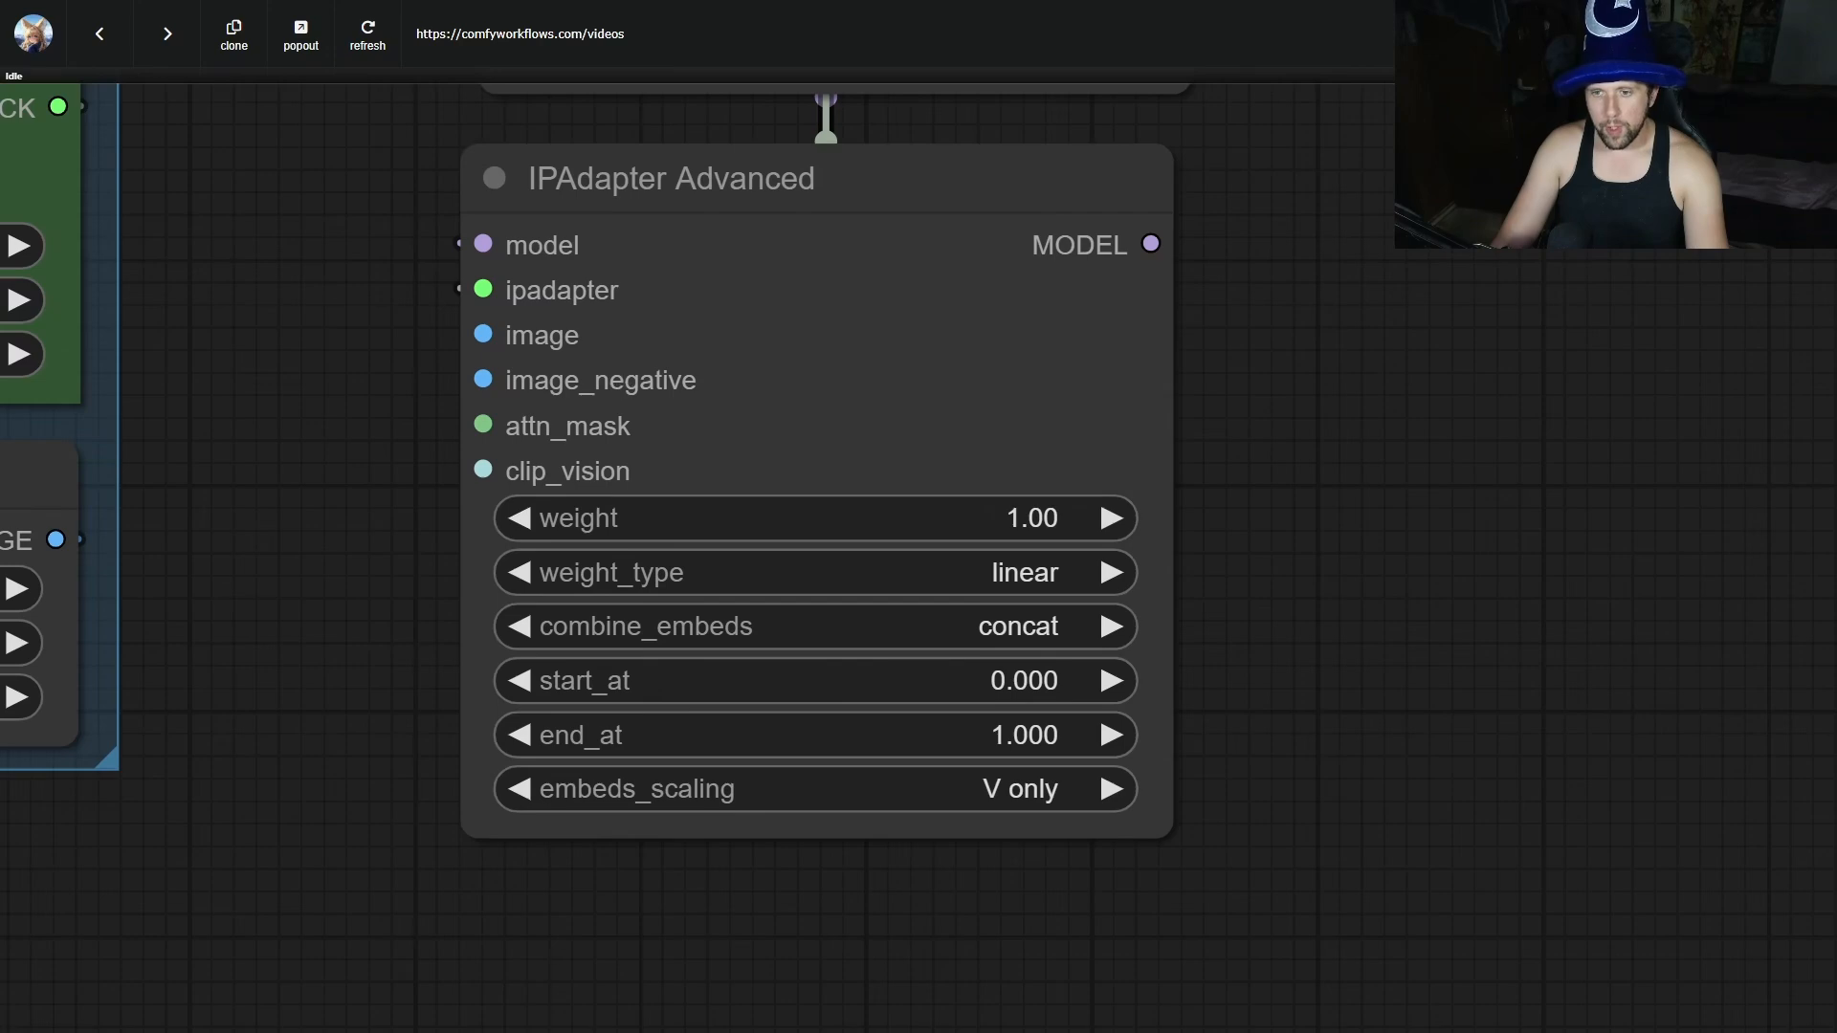
Add a Load Image node below IPAdapter Advanced and connect its IMAGE output to that node's image input.
{"action": "left_click_drag", "start_coordinate": [617, 938], "coordinate": [577, 732]}
{"action": "scroll", "coordinate": [665, 756], "scroll_direction": "down", "scroll_amount": 4}
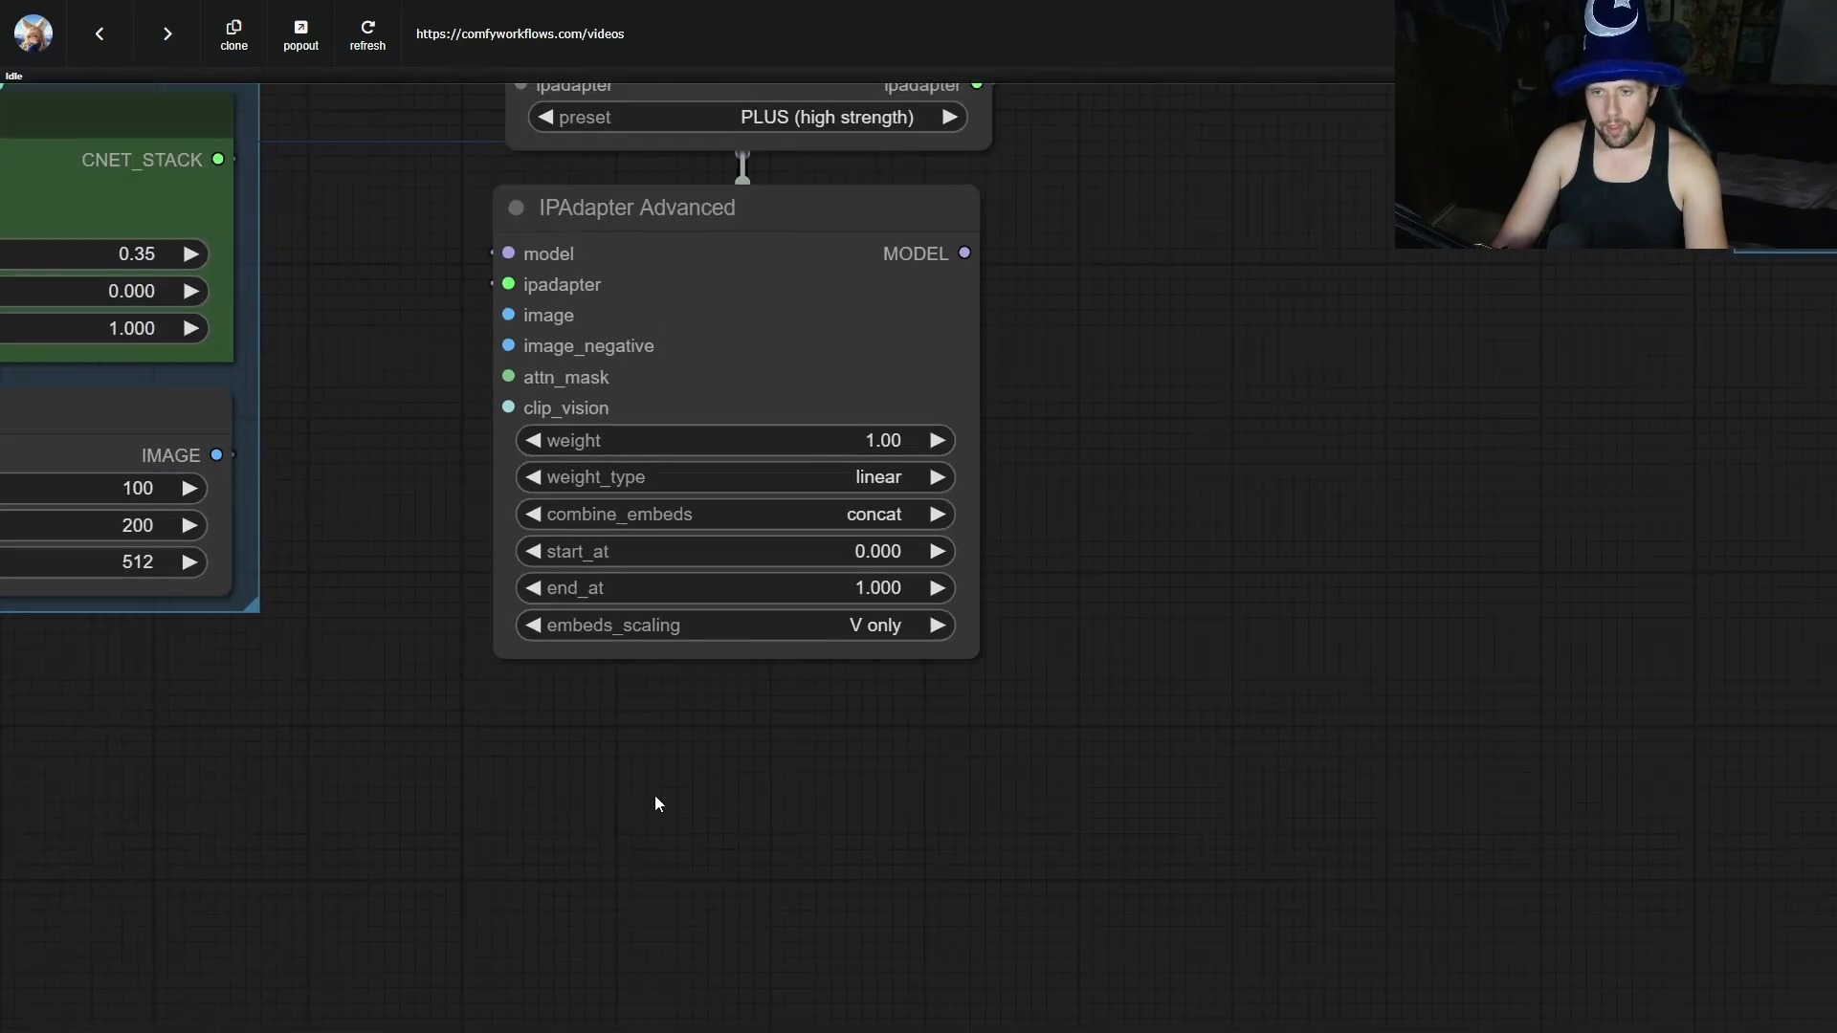
{"action": "double_click", "coordinate": [656, 800]}
{"action": "type", "text": "load im"}
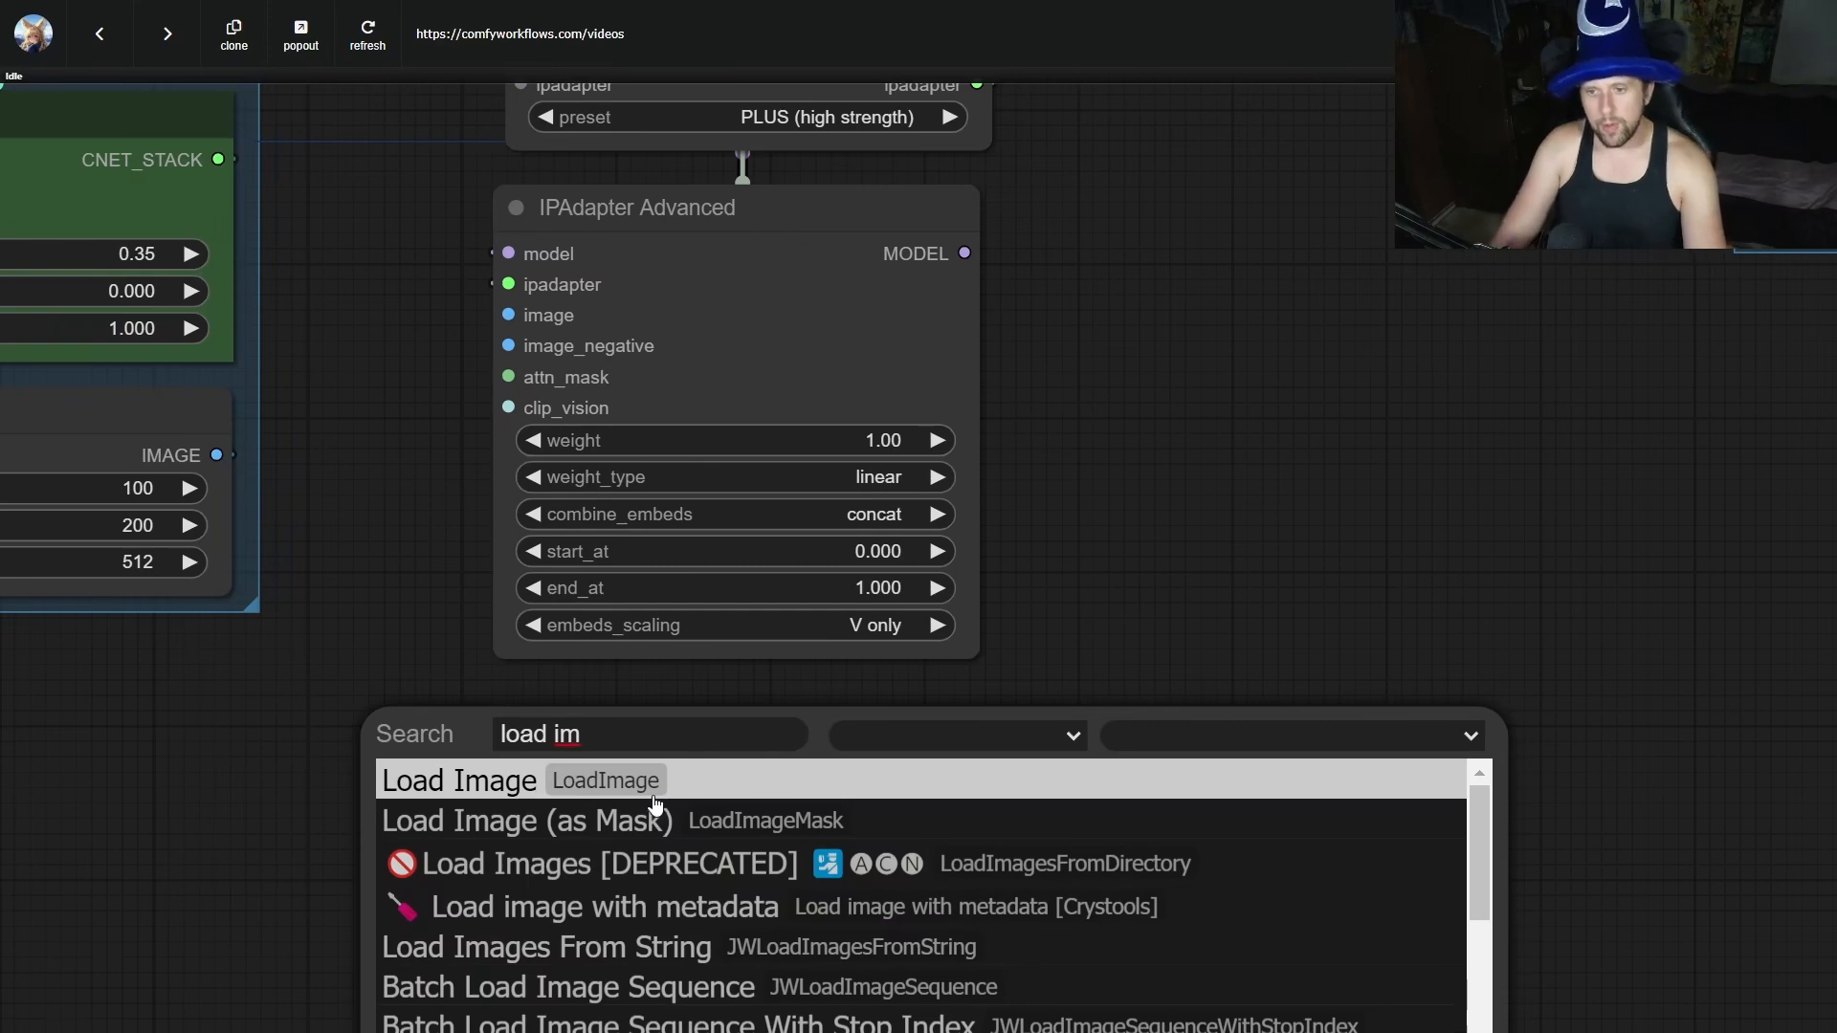
{"action": "left_click", "coordinate": [649, 788]}
{"action": "left_click_drag", "start_coordinate": [876, 779], "coordinate": [790, 787]}
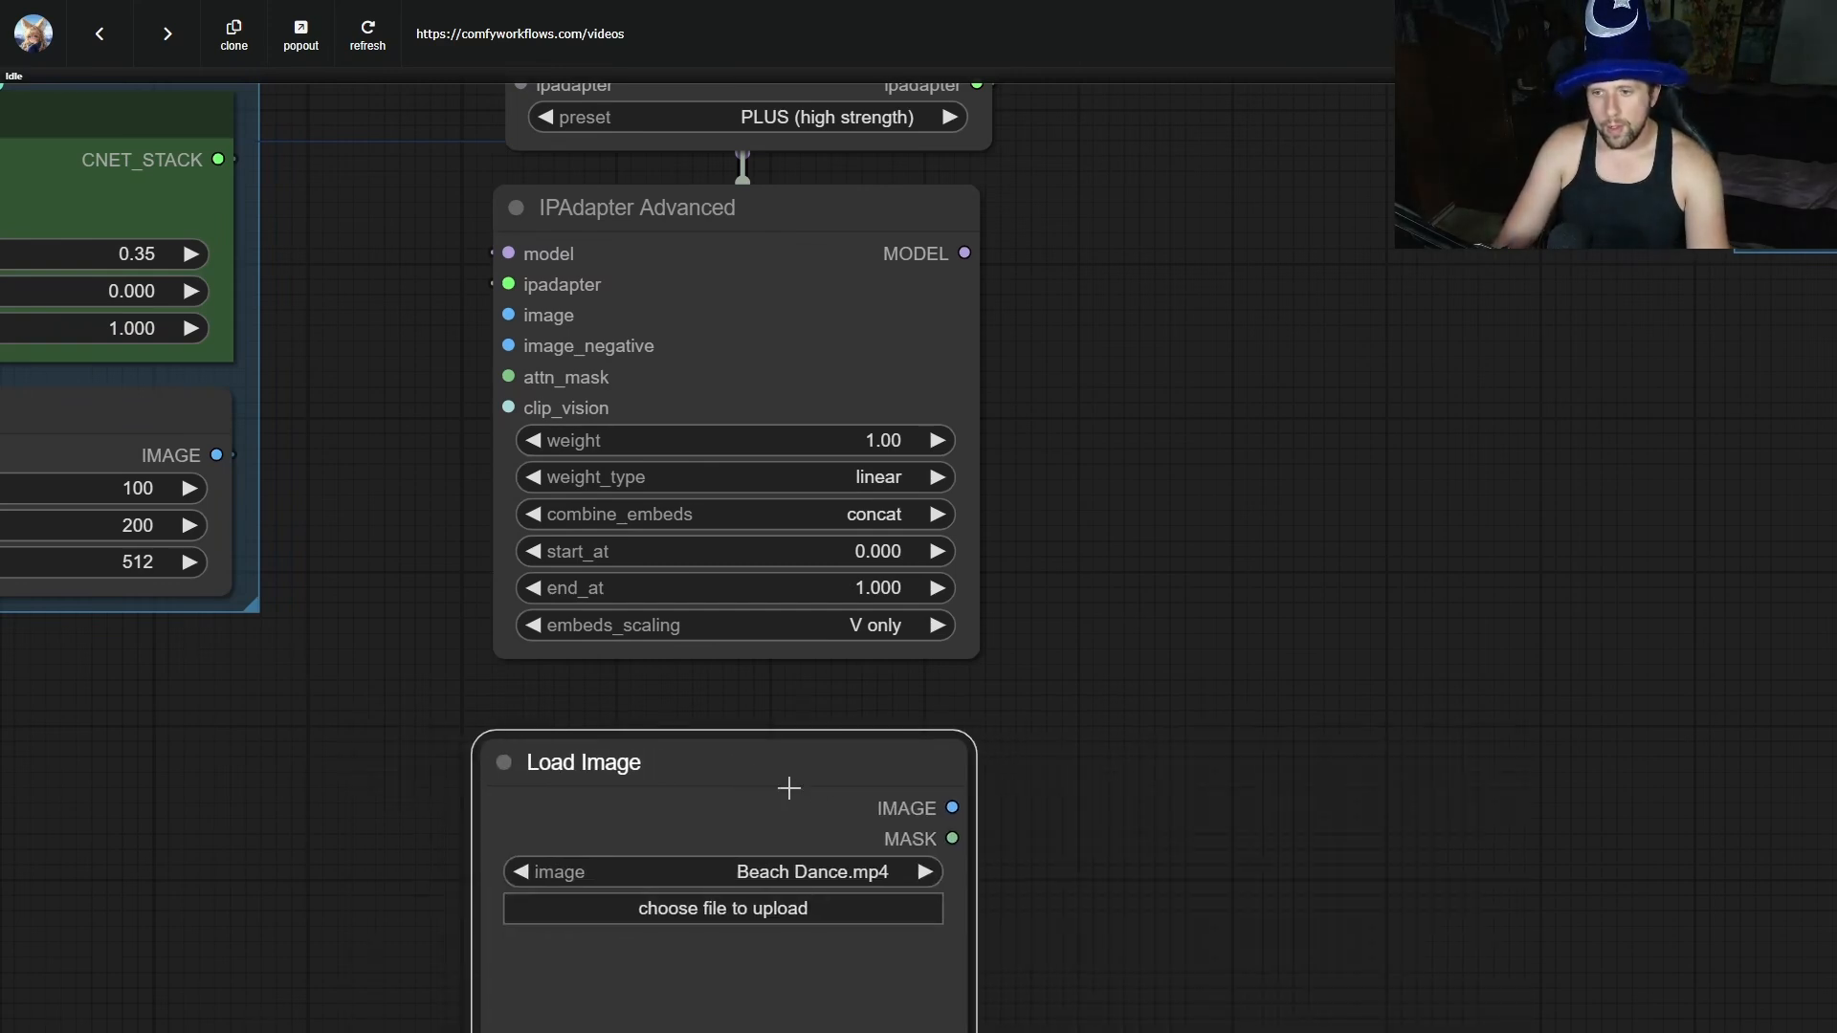
{"action": "left_click_drag", "start_coordinate": [949, 808], "coordinate": [508, 315]}
Add an IPAdapter Noise node to the empty canvas beside IPAdapter Advanced.
{"action": "double_click", "coordinate": [1167, 551]}
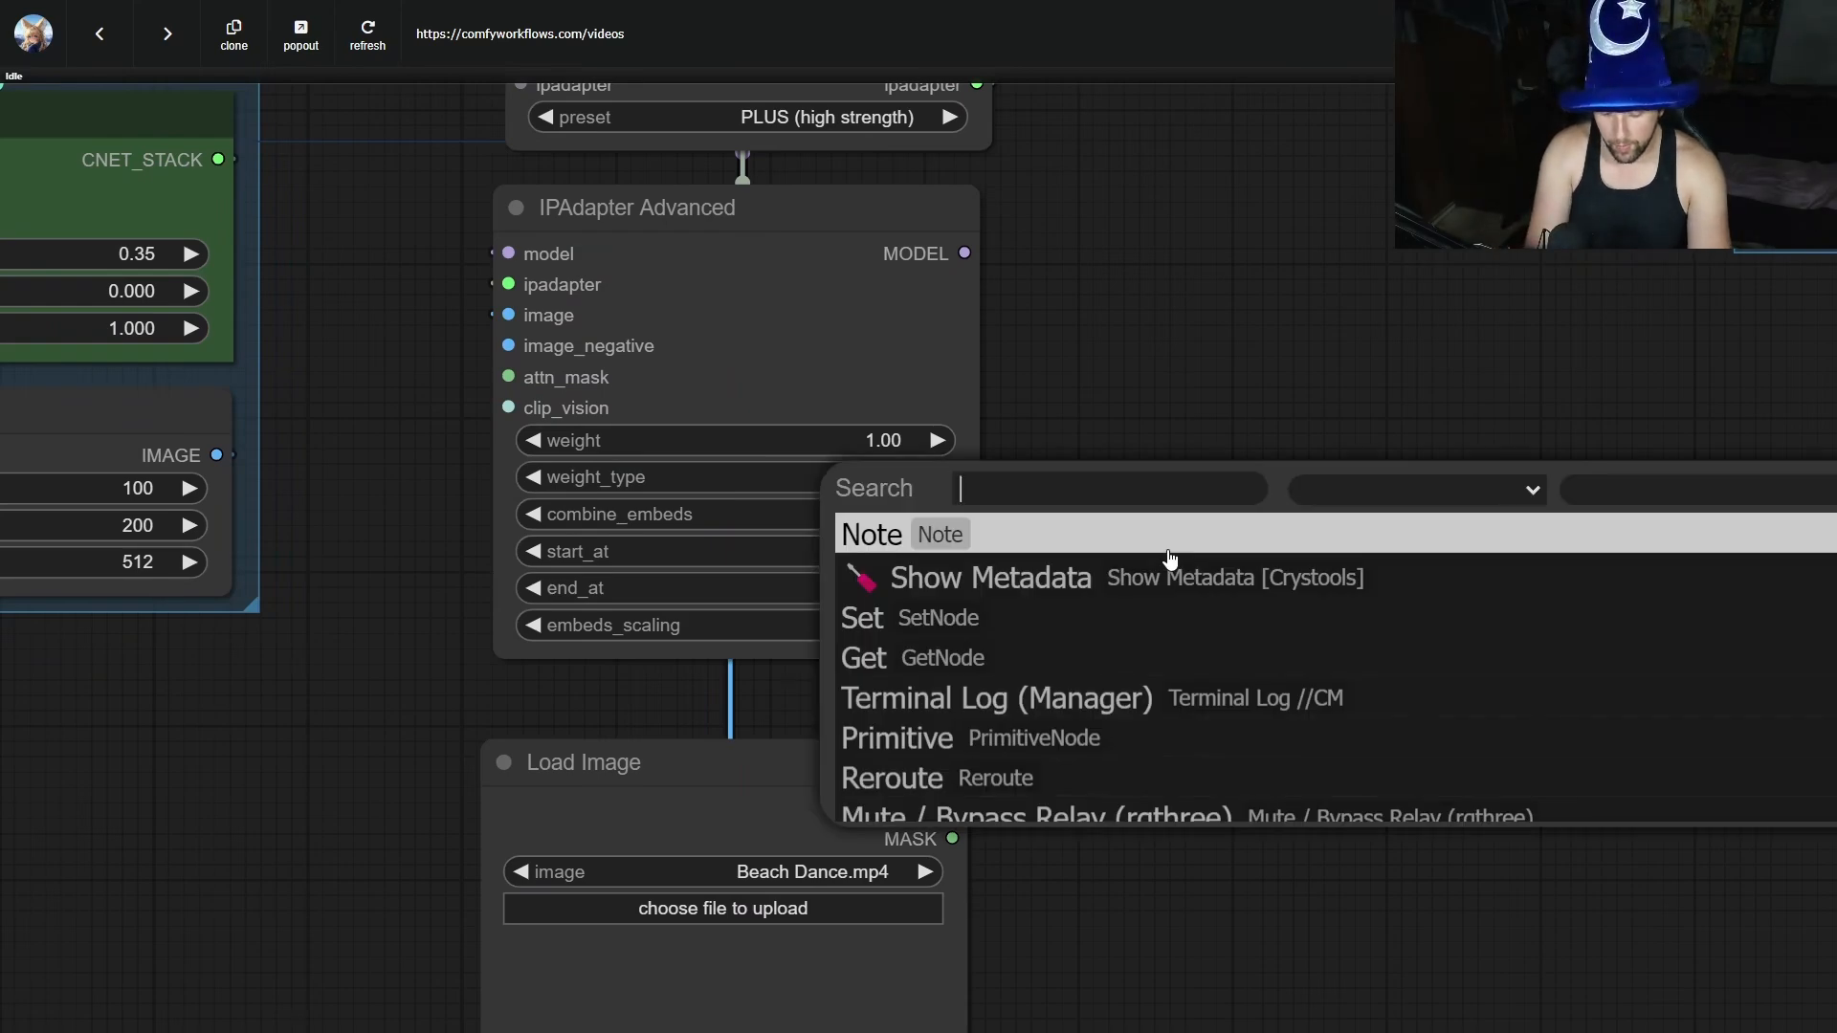
{"action": "type", "text": "noise"}
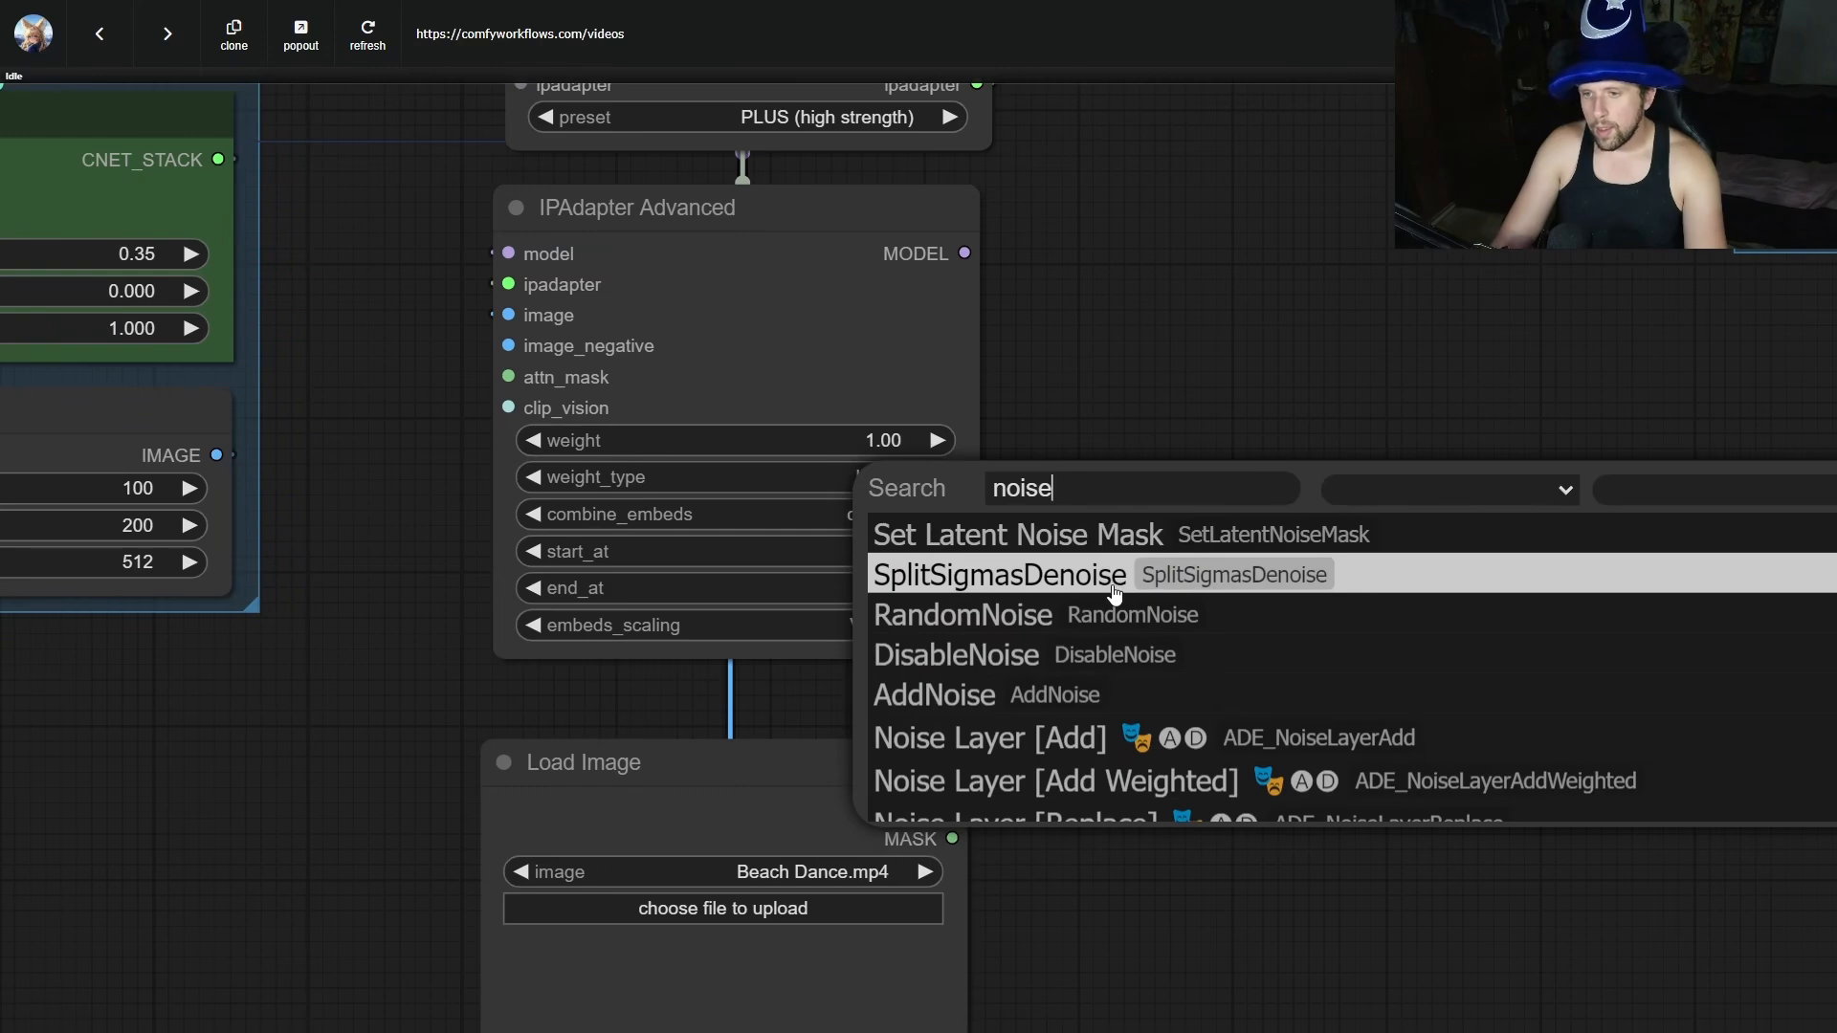
{"action": "key", "text": "BackSpace"}
{"action": "key", "text": "BackSpace"}
{"action": "key", "text": "BackSpace"}
{"action": "key", "text": "BackSpace"}
{"action": "key", "text": "BackSpace"}
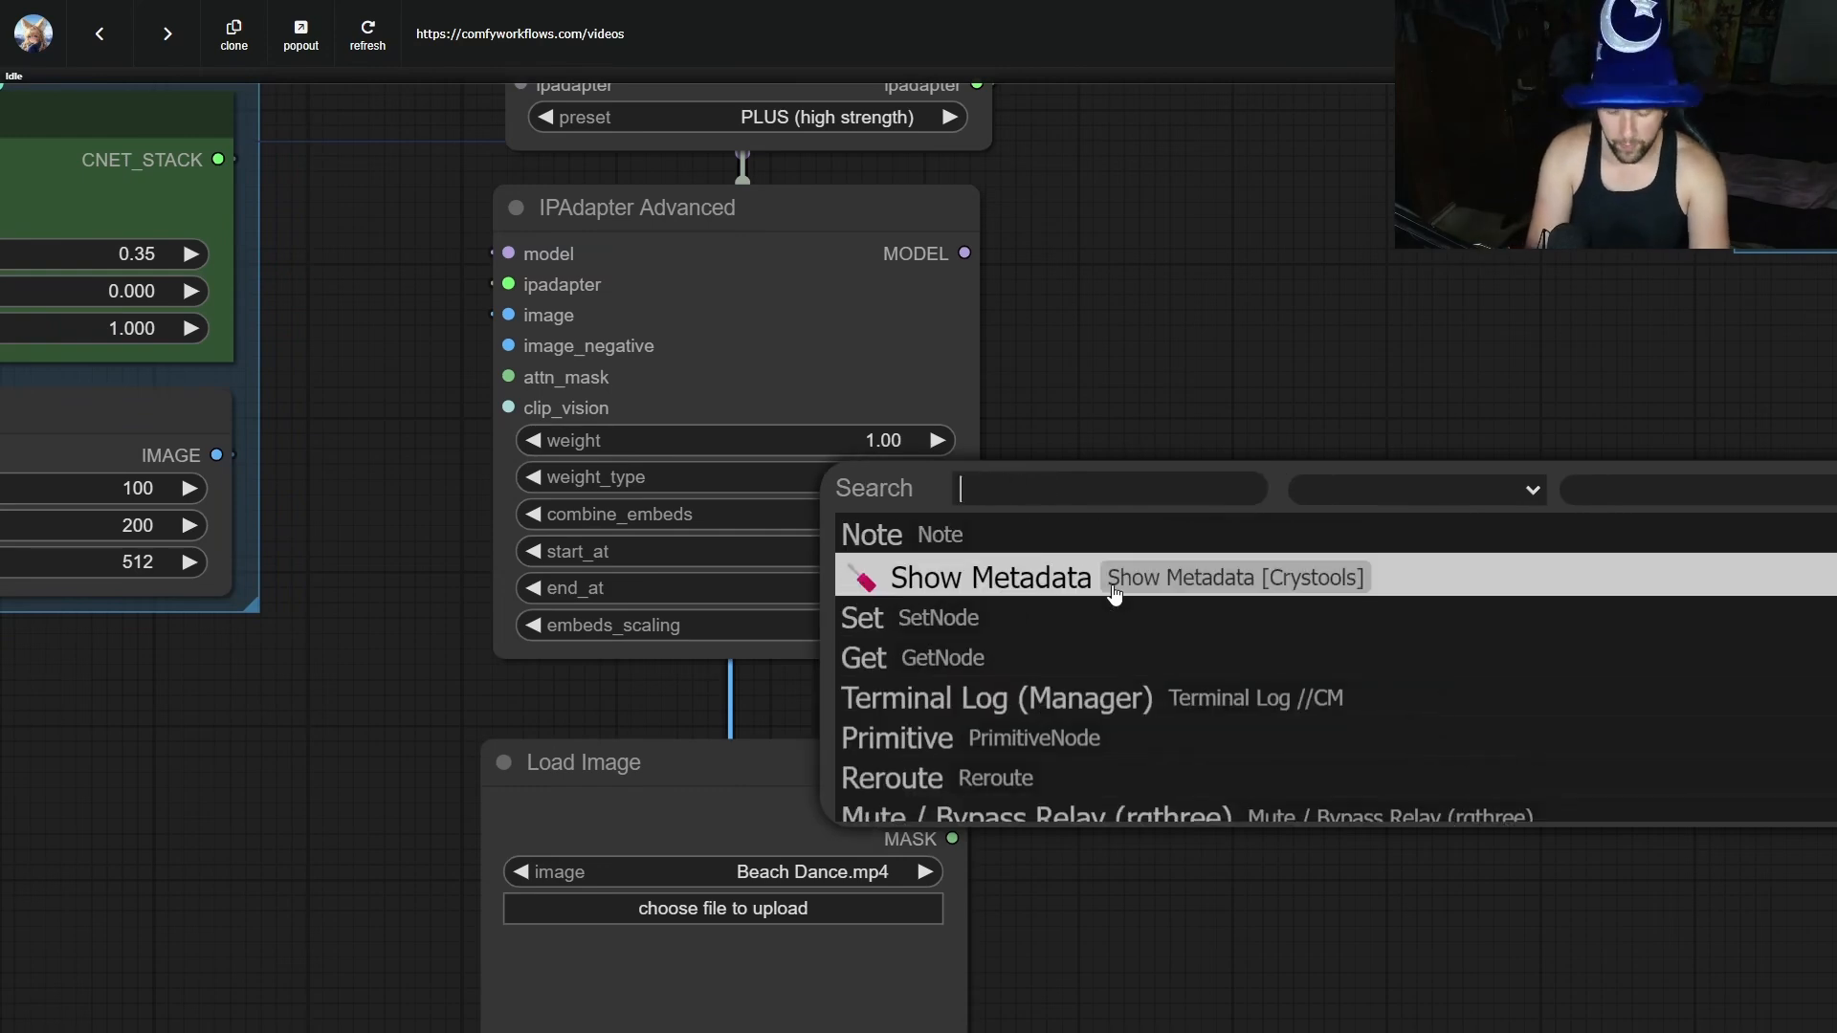
{"action": "type", "text": "ipadapter "}
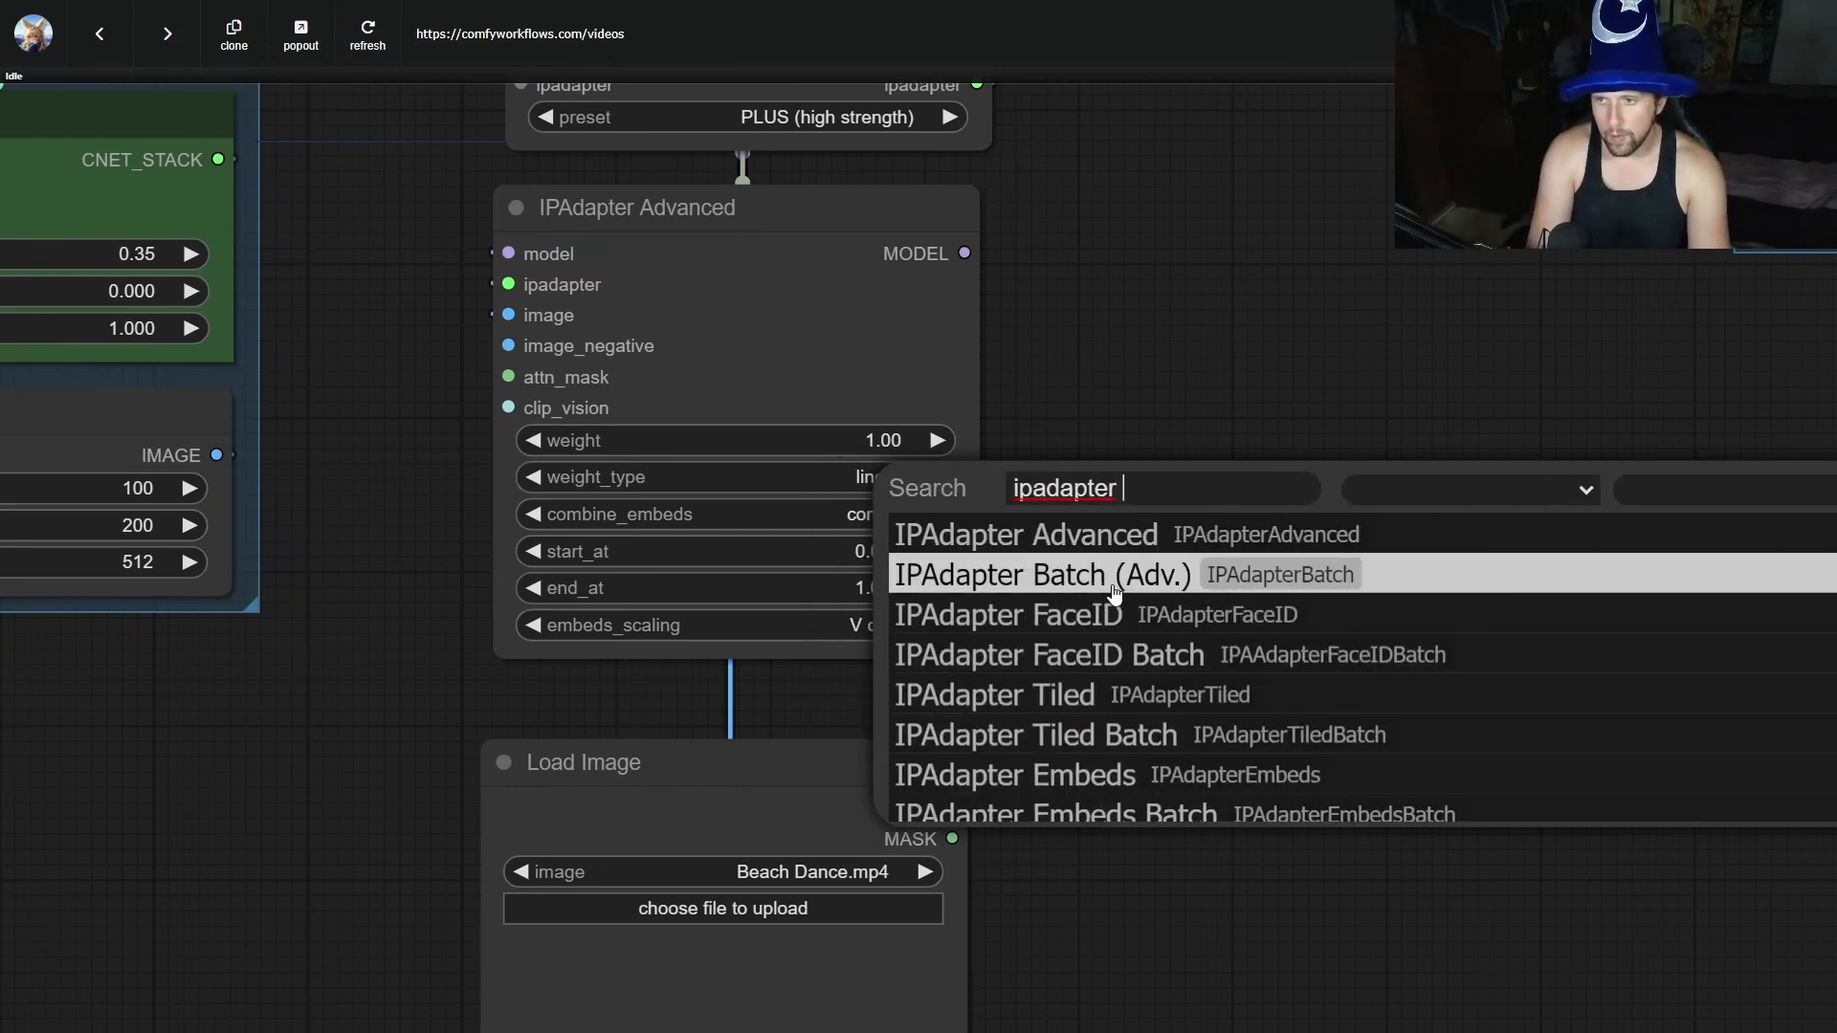
{"action": "type", "text": "n"}
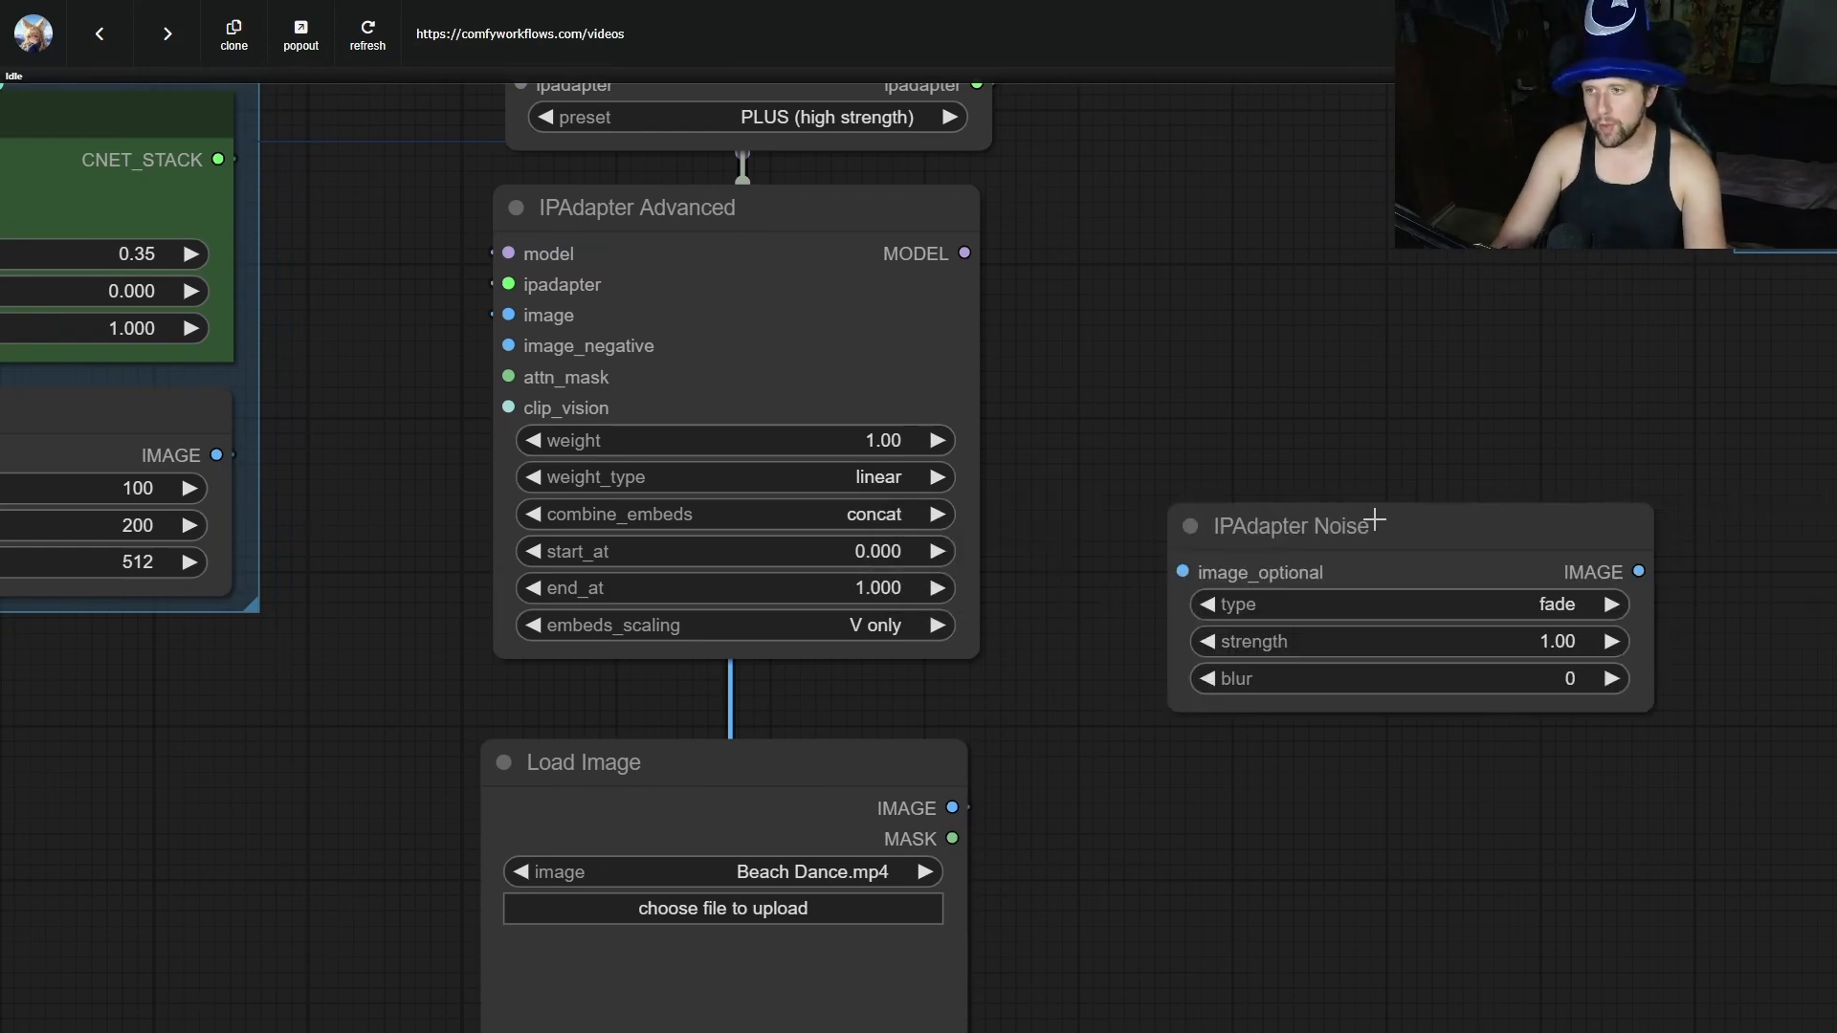
Place IPAdapter Noise above the Unified Loader and connect its IMAGE output to image_negative on IPAdapter Advanced.
{"action": "left_click_drag", "start_coordinate": [1375, 520], "coordinate": [1344, 376]}
{"action": "scroll", "coordinate": [1232, 375], "scroll_direction": "down", "scroll_amount": 3}
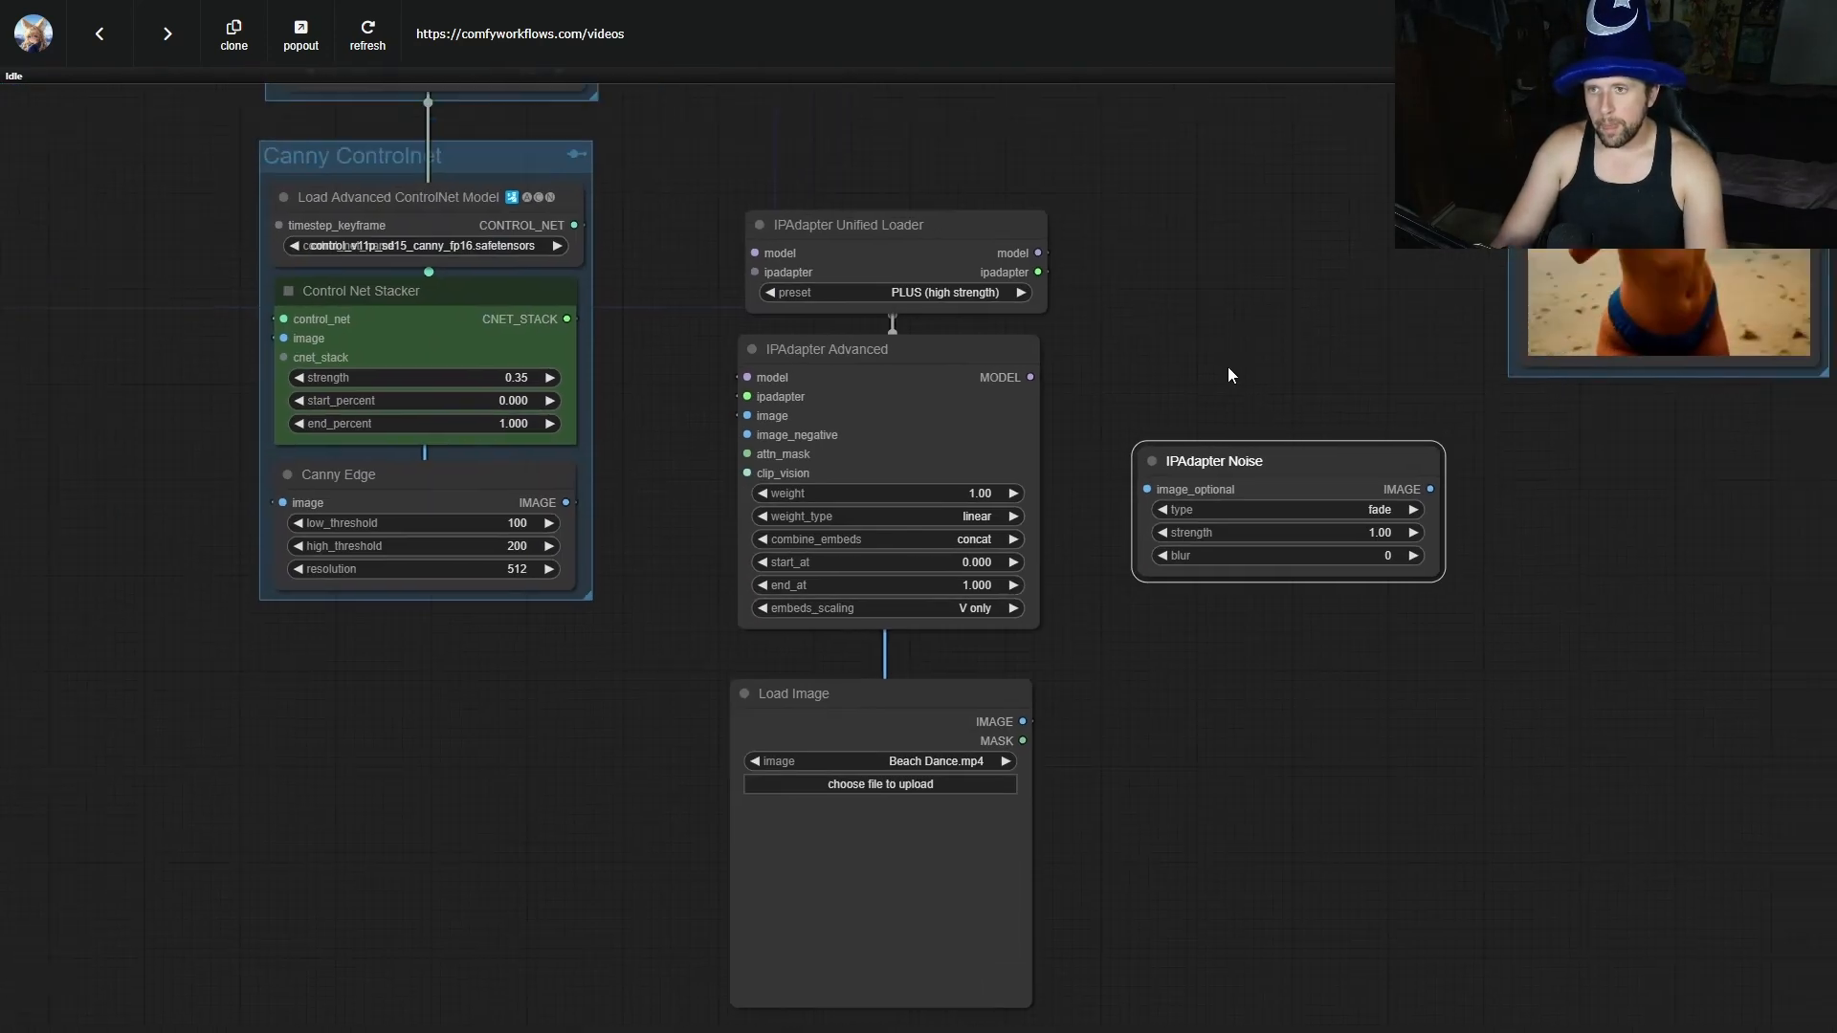
{"action": "left_click_drag", "start_coordinate": [1231, 375], "coordinate": [1089, 555]}
{"action": "left_click_drag", "start_coordinate": [1176, 641], "coordinate": [784, 255]}
{"action": "left_click_drag", "start_coordinate": [902, 285], "coordinate": [617, 596]}
{"action": "scroll", "coordinate": [656, 329], "scroll_direction": "up", "scroll_amount": 2}
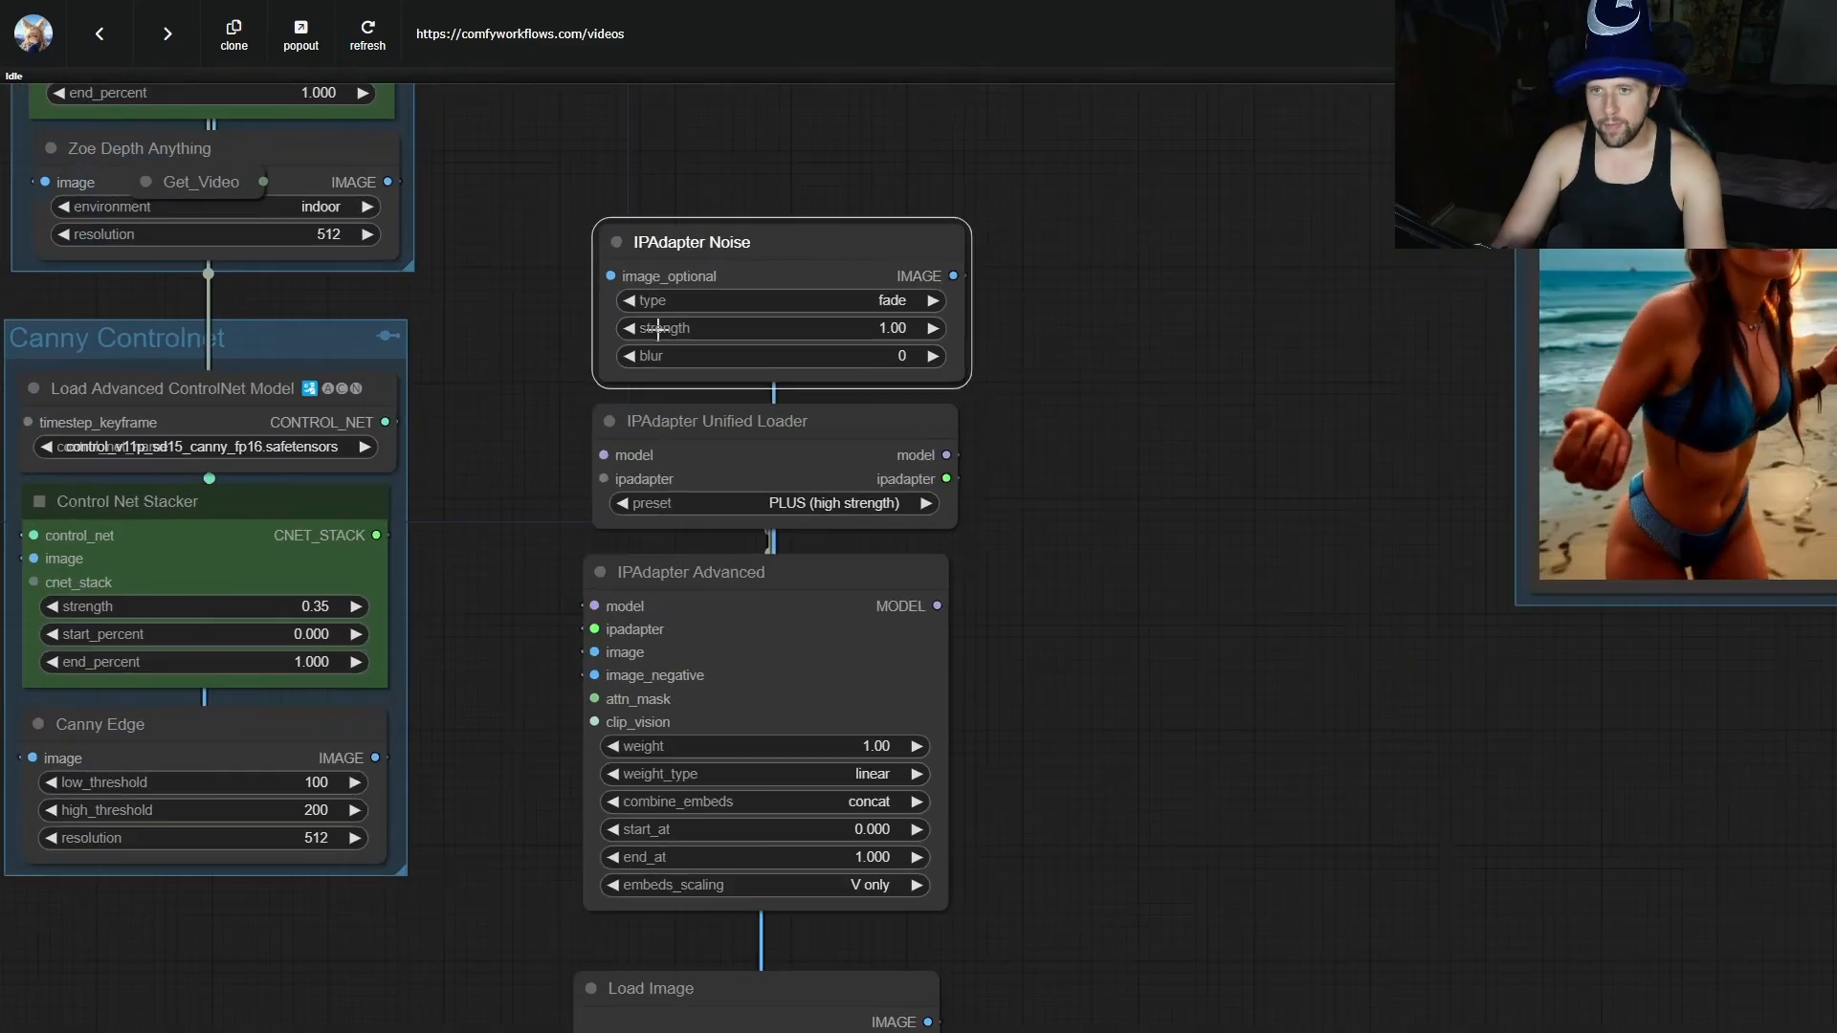
Configure the IPAdapter Noise node with type dissolve, strength 0.25 and blur 3.
{"action": "scroll", "coordinate": [658, 328], "scroll_direction": "up", "scroll_amount": 5}
{"action": "scroll", "coordinate": [1392, 684], "scroll_direction": "down", "scroll_amount": 2}
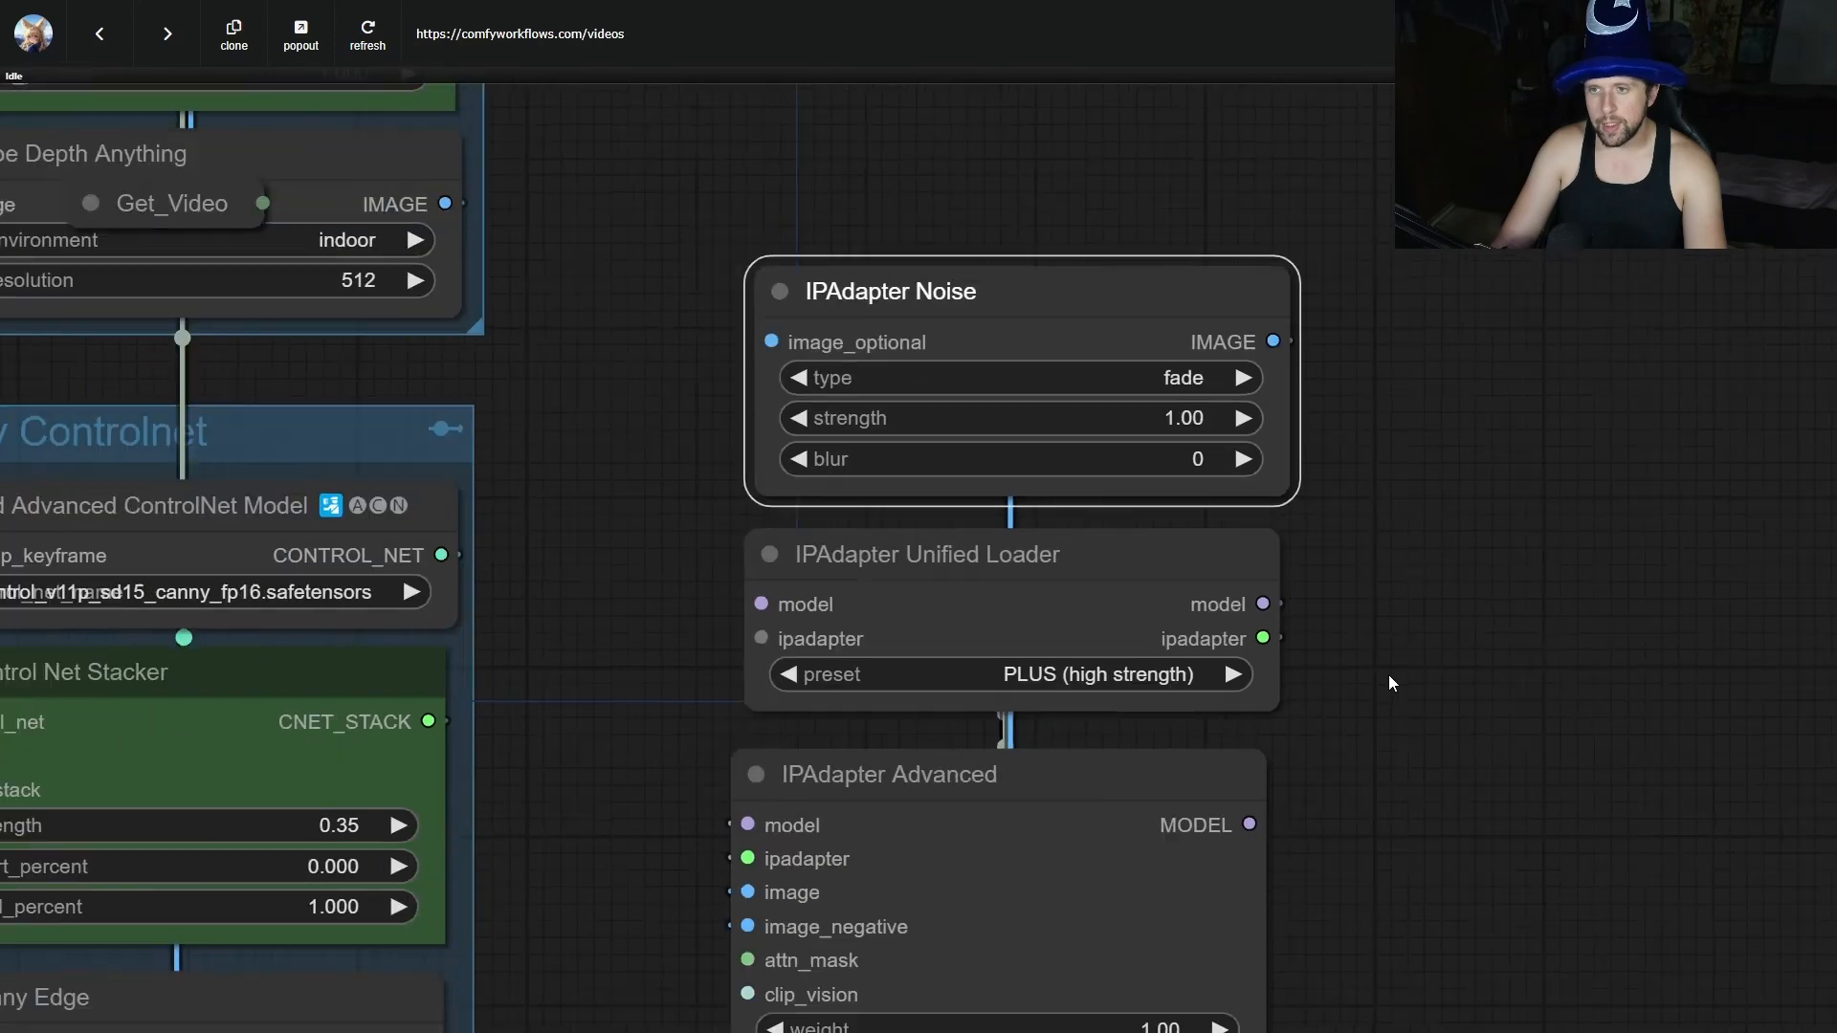
{"action": "left_click", "coordinate": [1195, 417]}
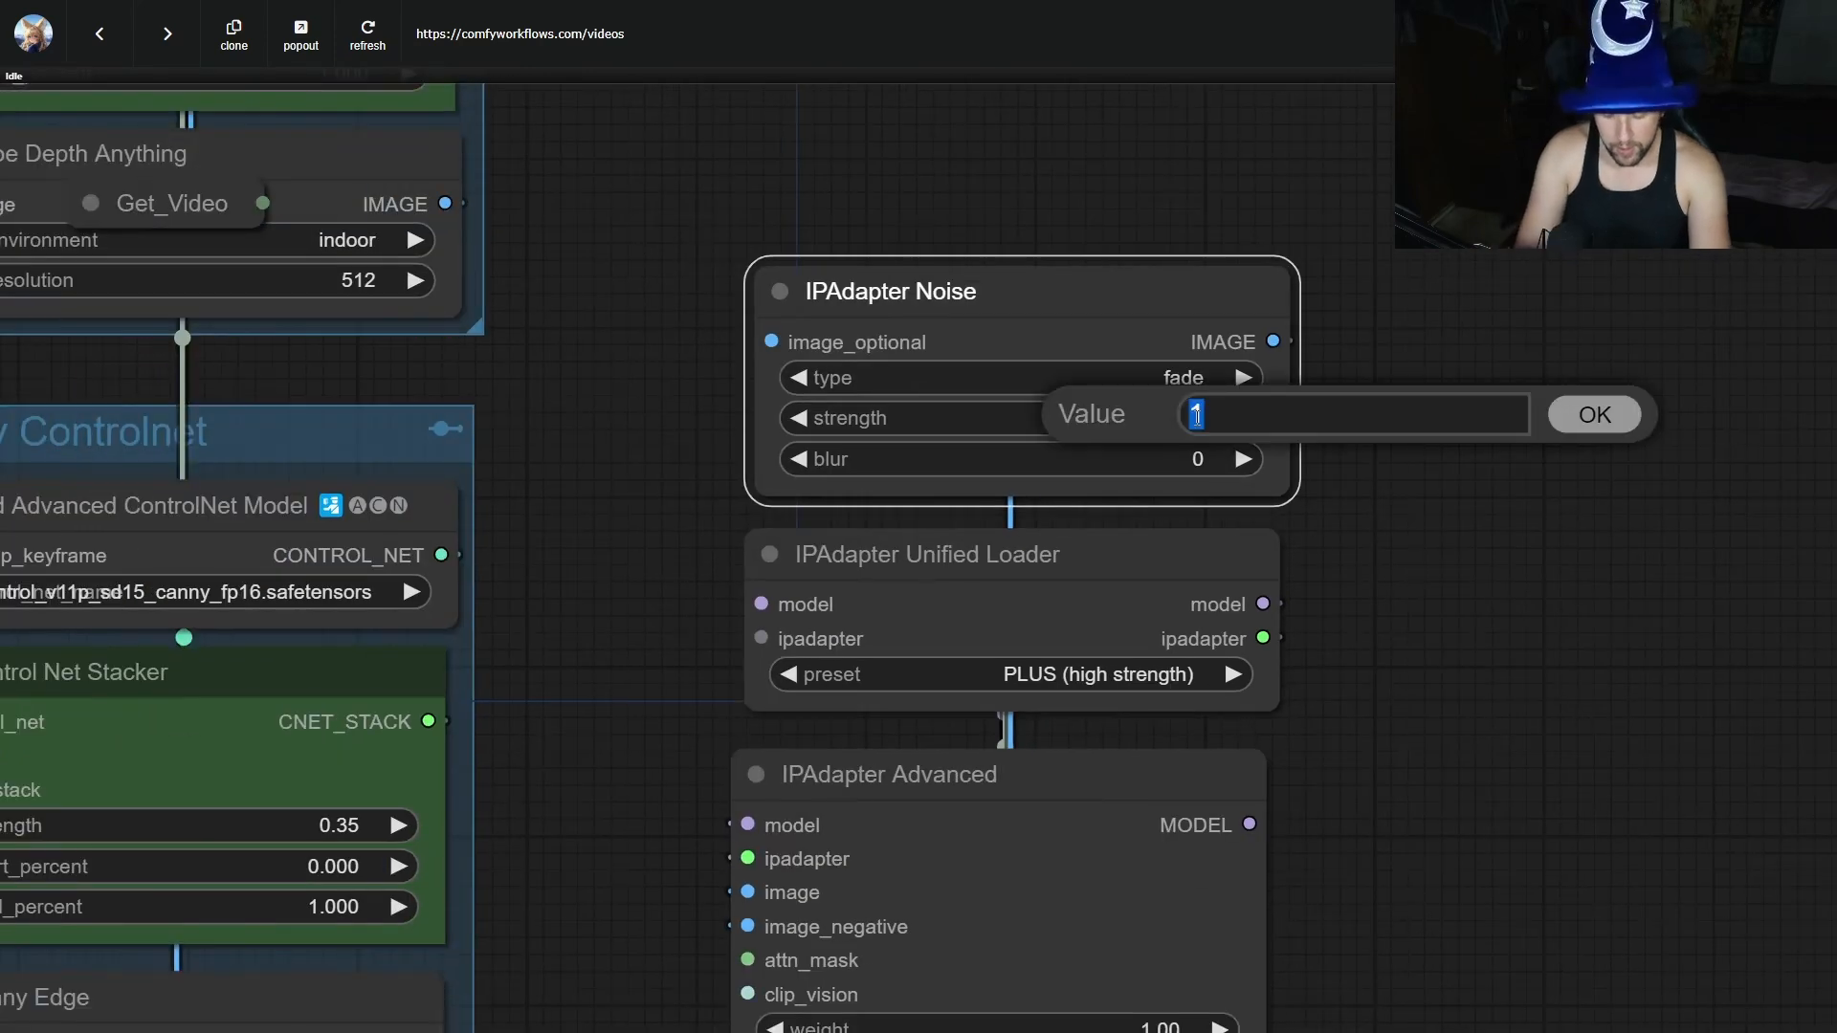
{"action": "key", "text": "BackSpace"}
{"action": "type", "text": ".25"}
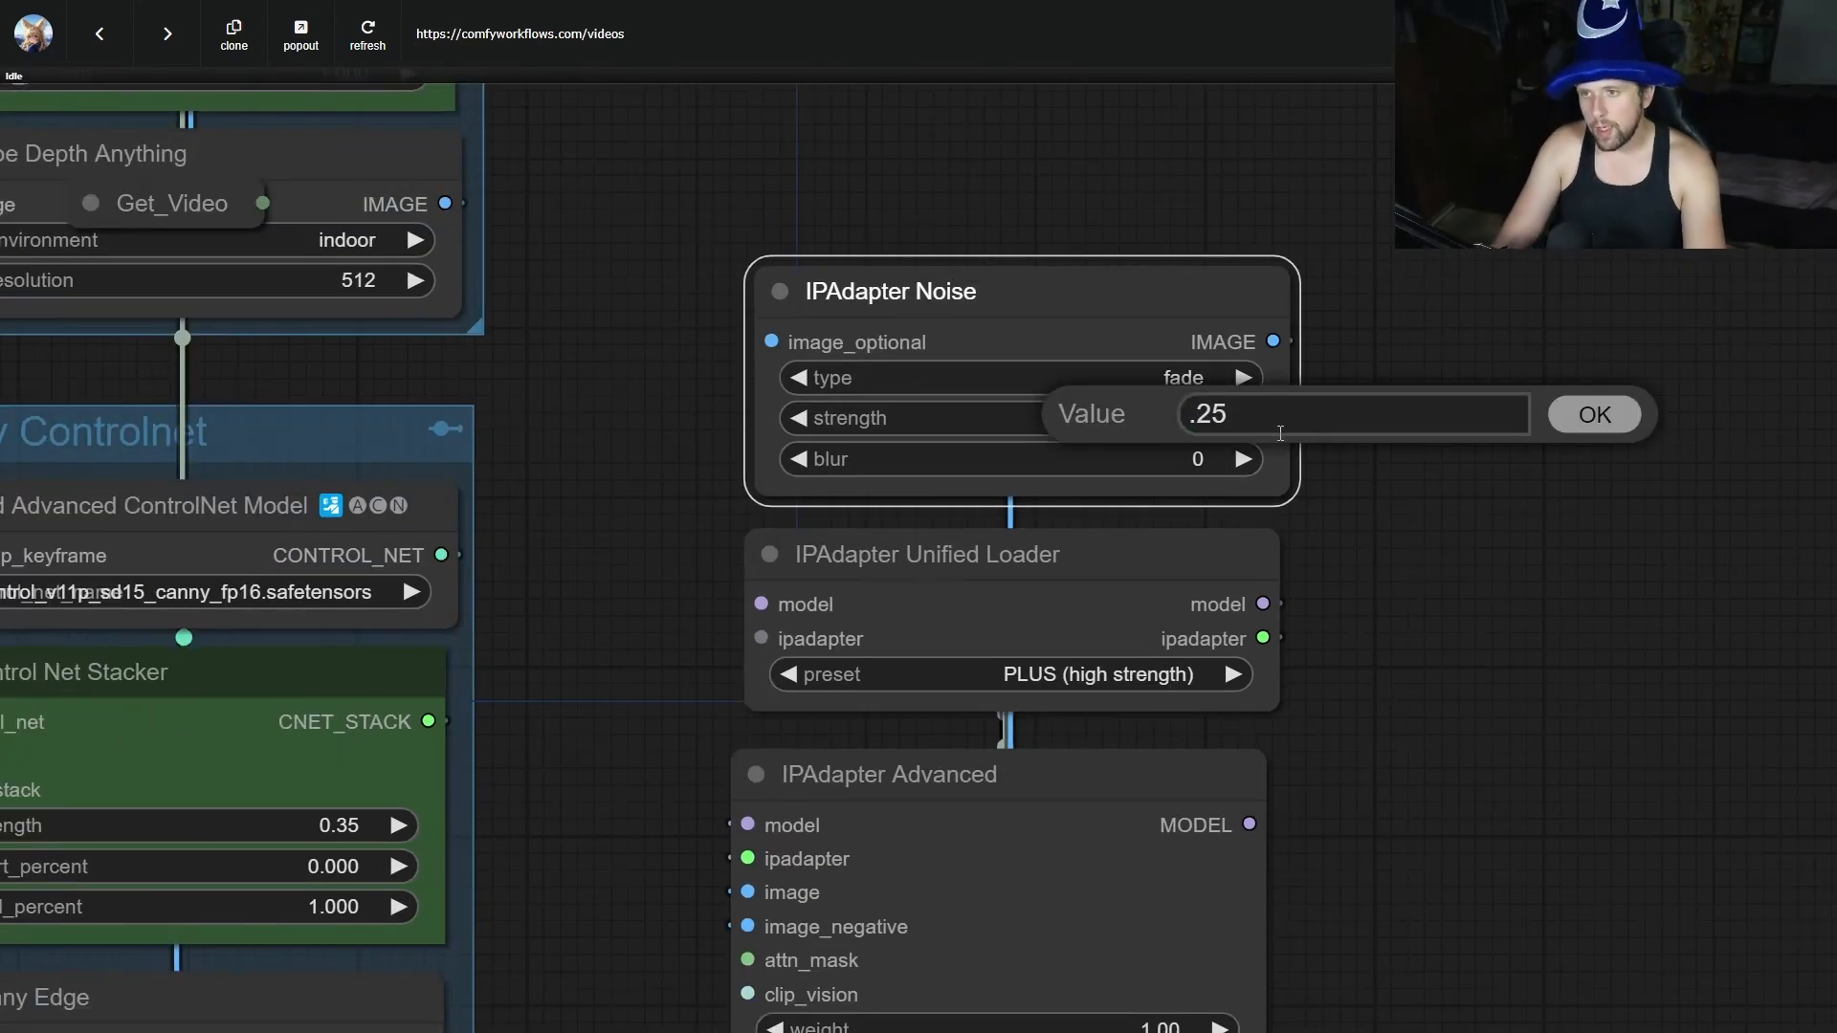
{"action": "key", "text": "Return"}
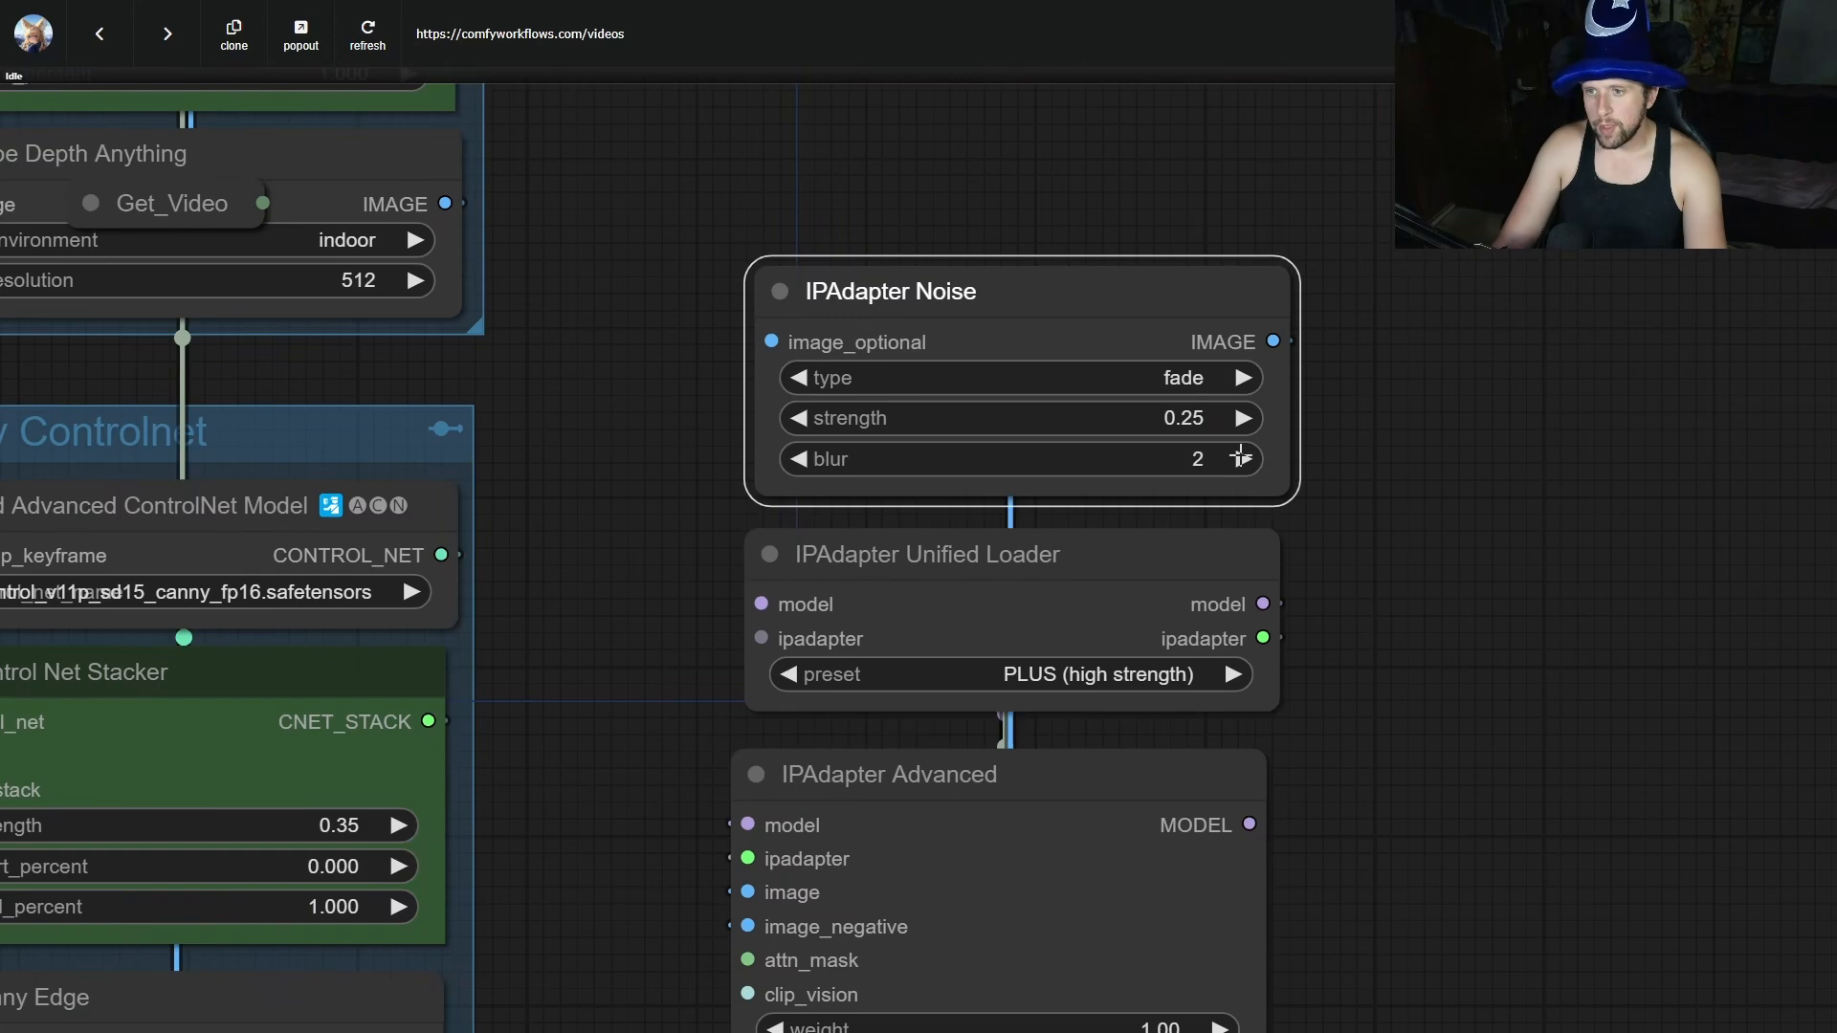
{"action": "left_click", "coordinate": [1246, 377]}
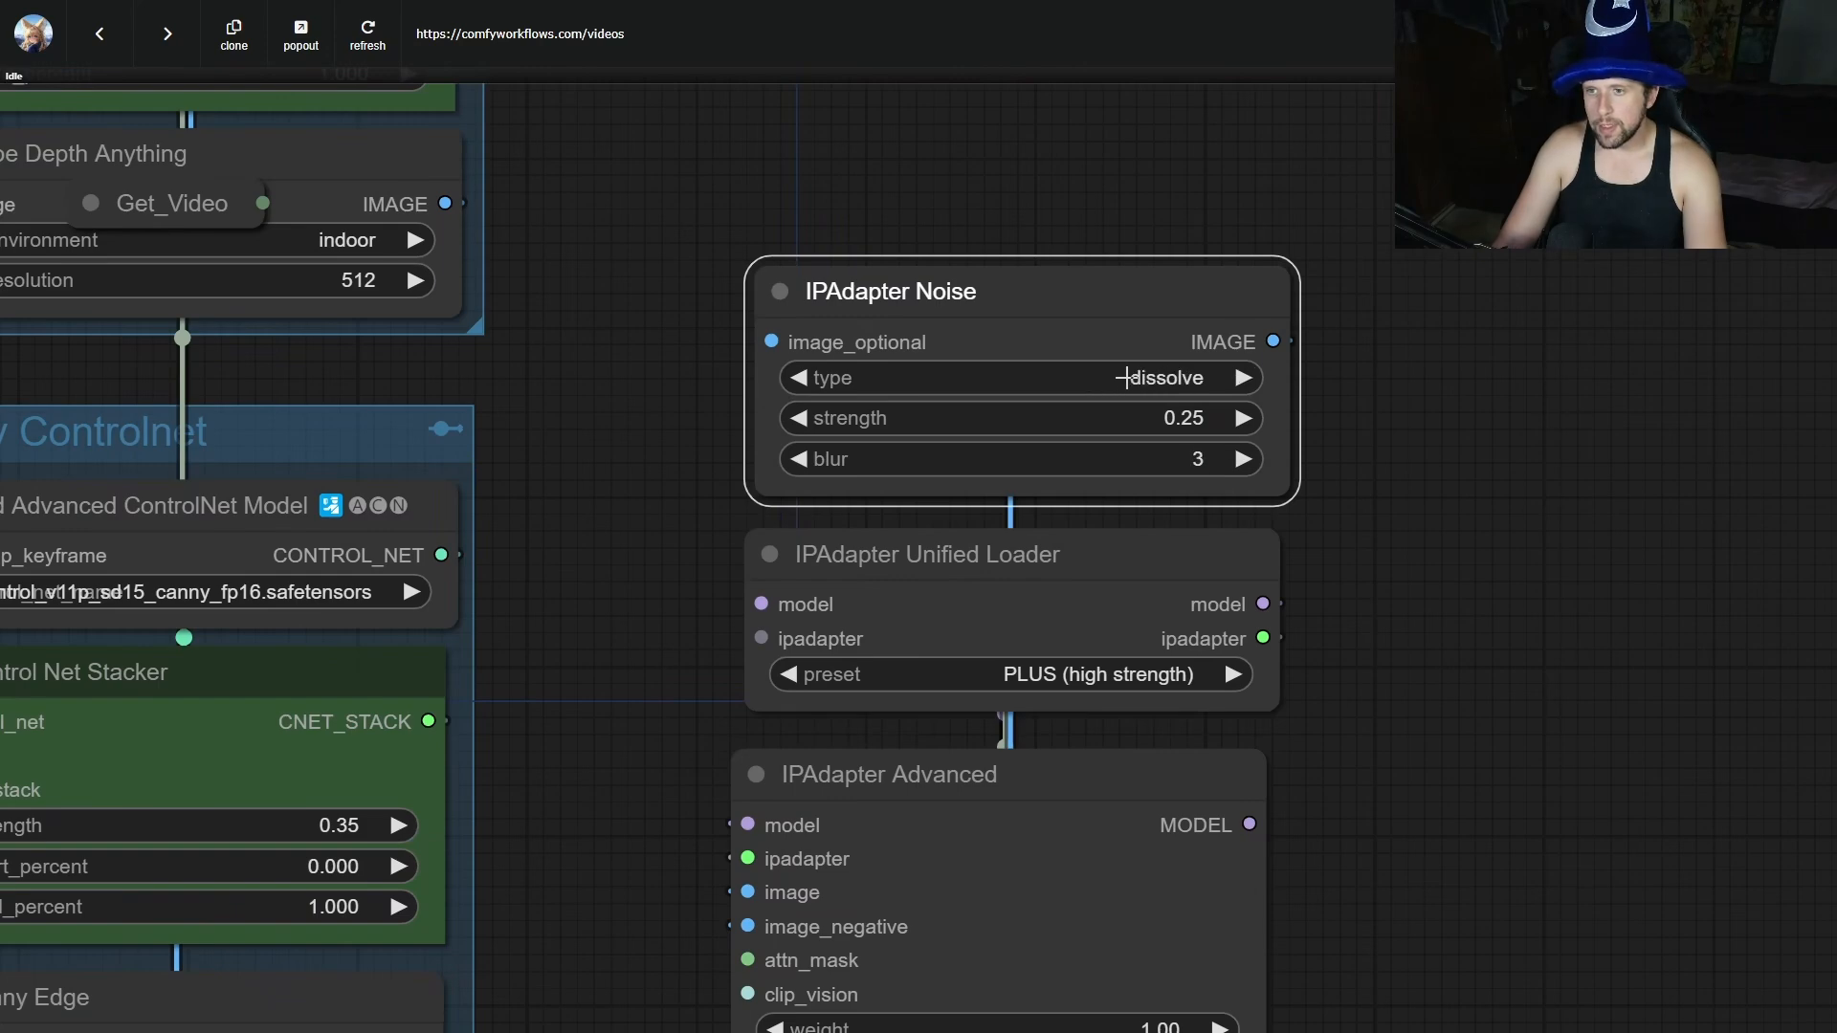
{"action": "left_click", "coordinate": [1124, 378]}
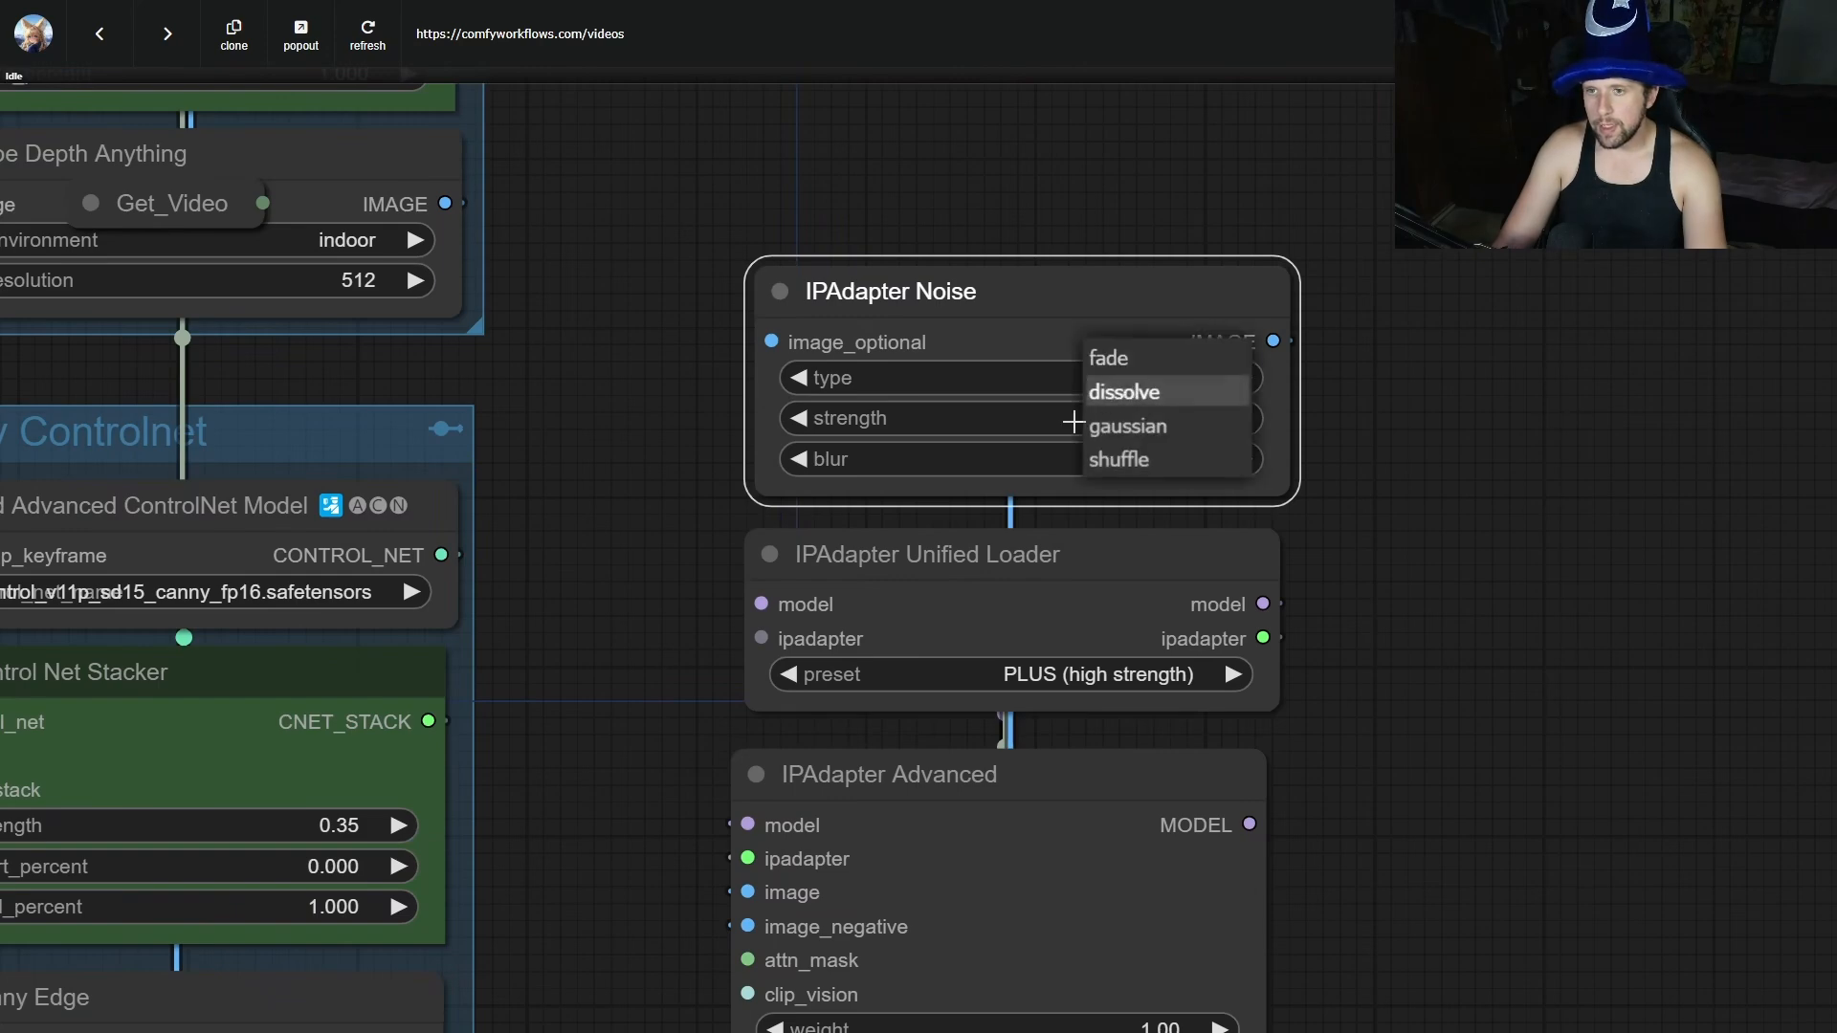
{"action": "left_click", "coordinate": [1155, 401]}
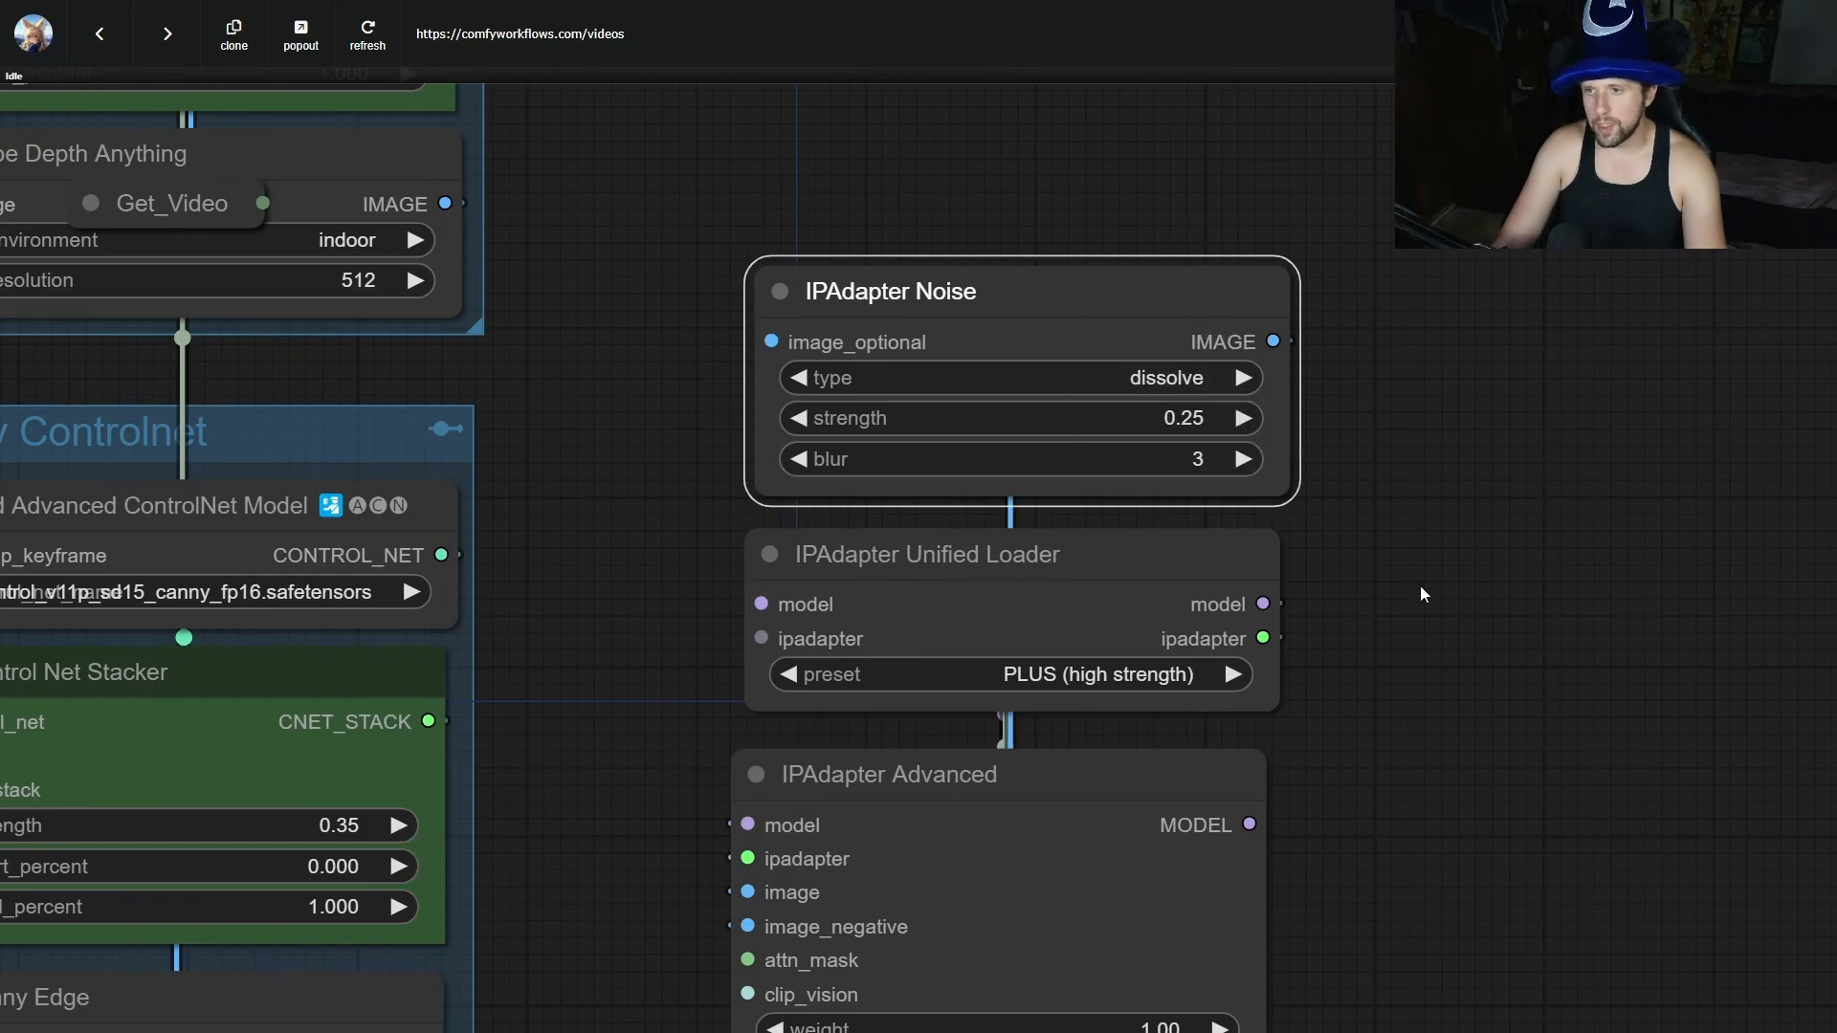
Move the Load Image node up so it lines up directly beneath IPAdapter Advanced.
{"action": "scroll", "coordinate": [1420, 585], "scroll_direction": "down", "scroll_amount": 4}
{"action": "scroll", "coordinate": [1456, 616], "scroll_direction": "down", "scroll_amount": 3}
{"action": "left_click_drag", "start_coordinate": [1513, 950], "coordinate": [1179, 715]}
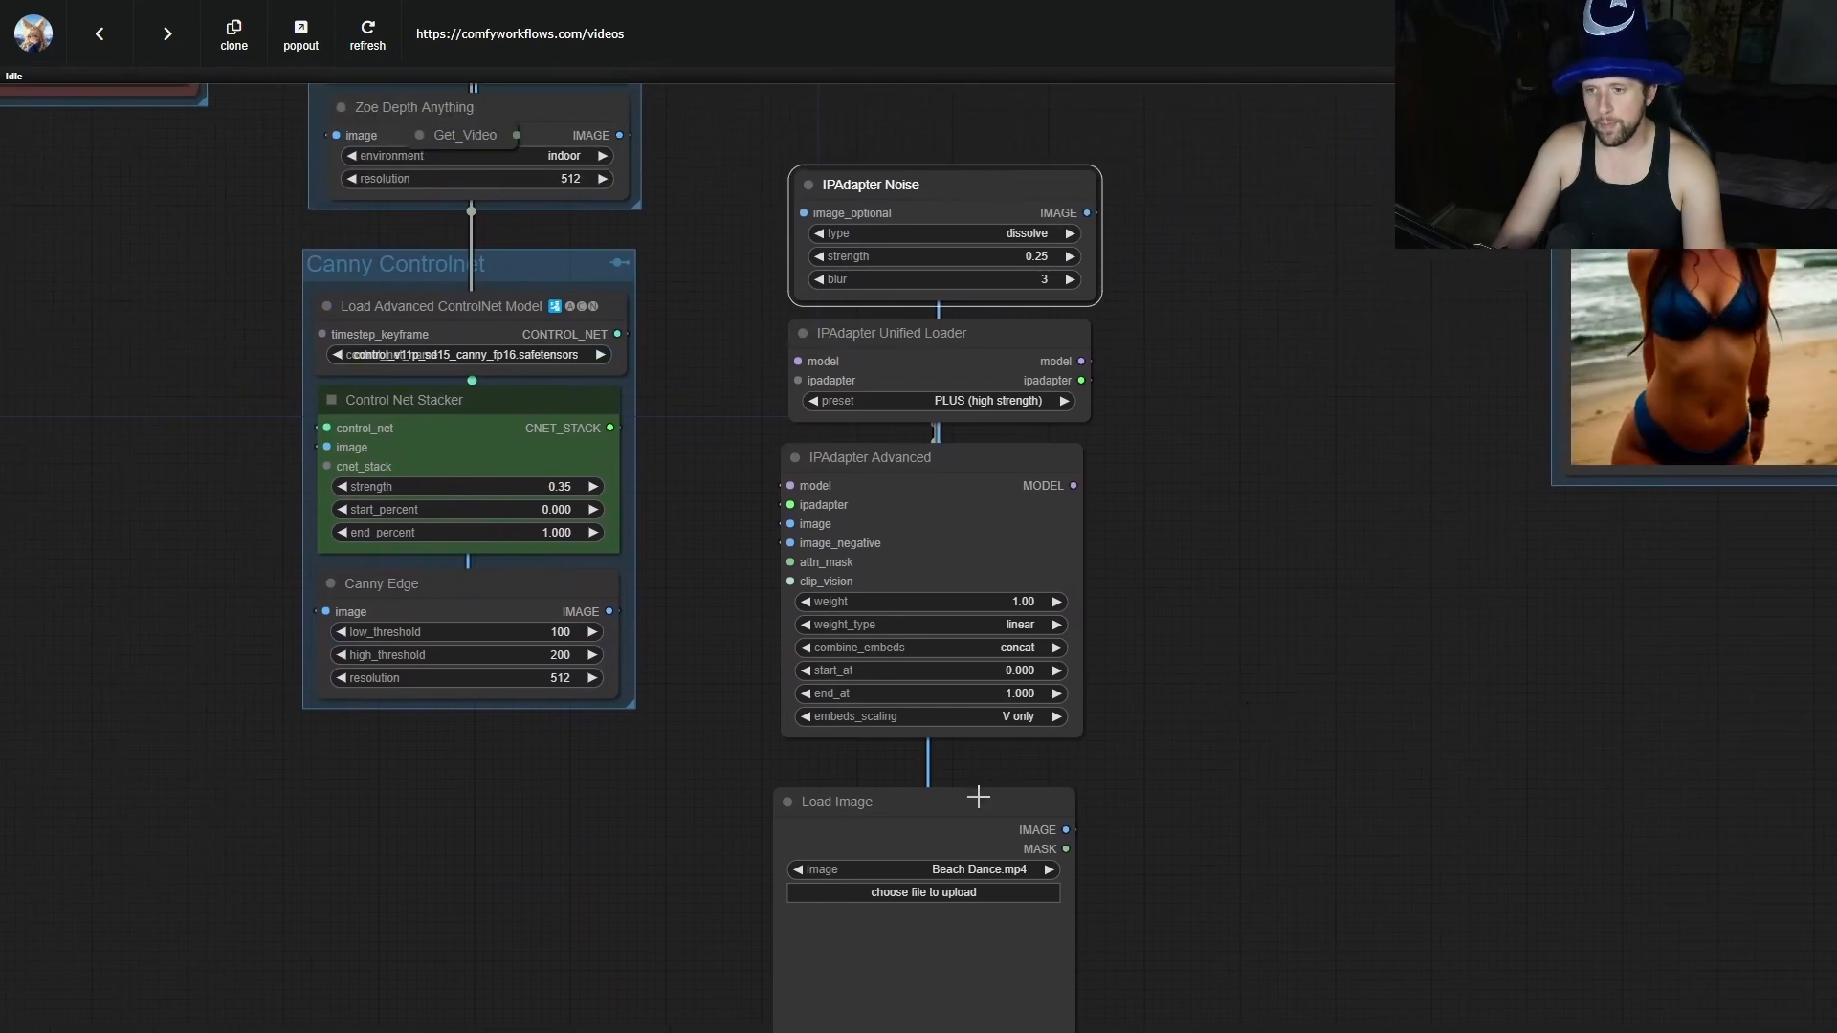
{"action": "left_click_drag", "start_coordinate": [978, 797], "coordinate": [986, 775]}
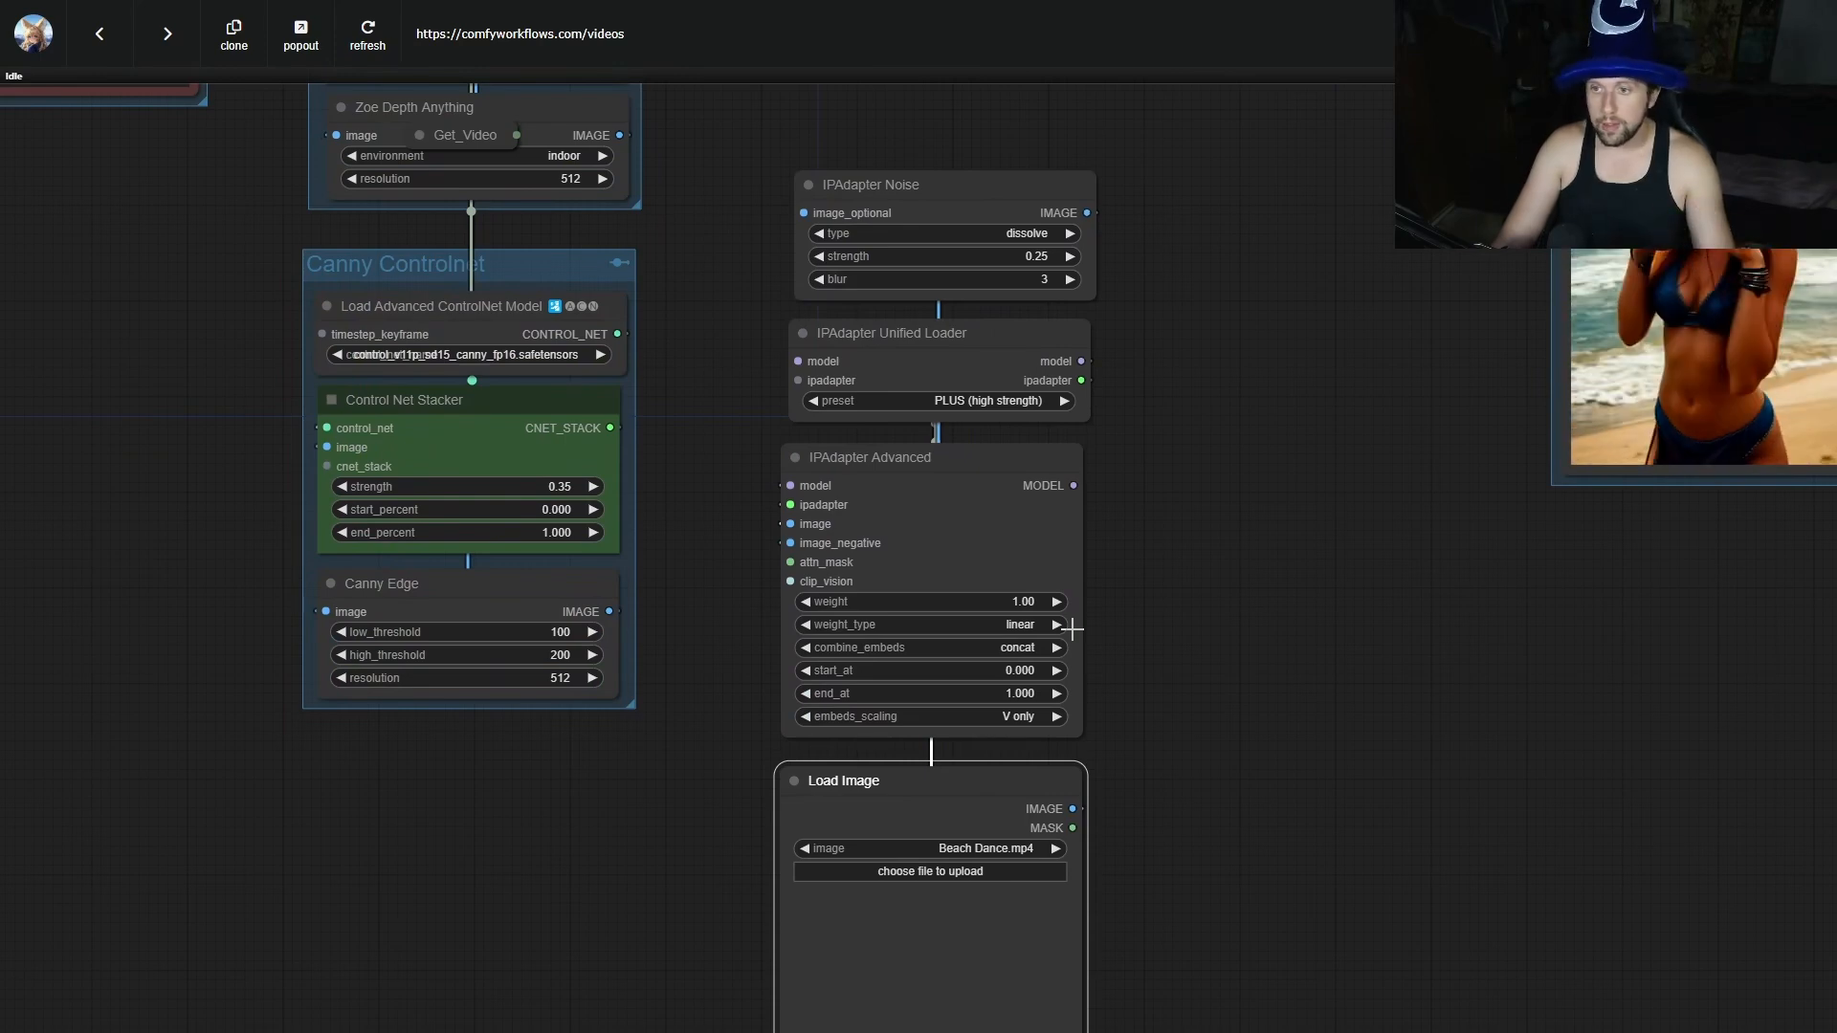
Add a Get node for the IPAdapter Unified Loader, choose the Model_AD constant and connect it to the loader's model input.
{"action": "right_click", "coordinate": [888, 356]}
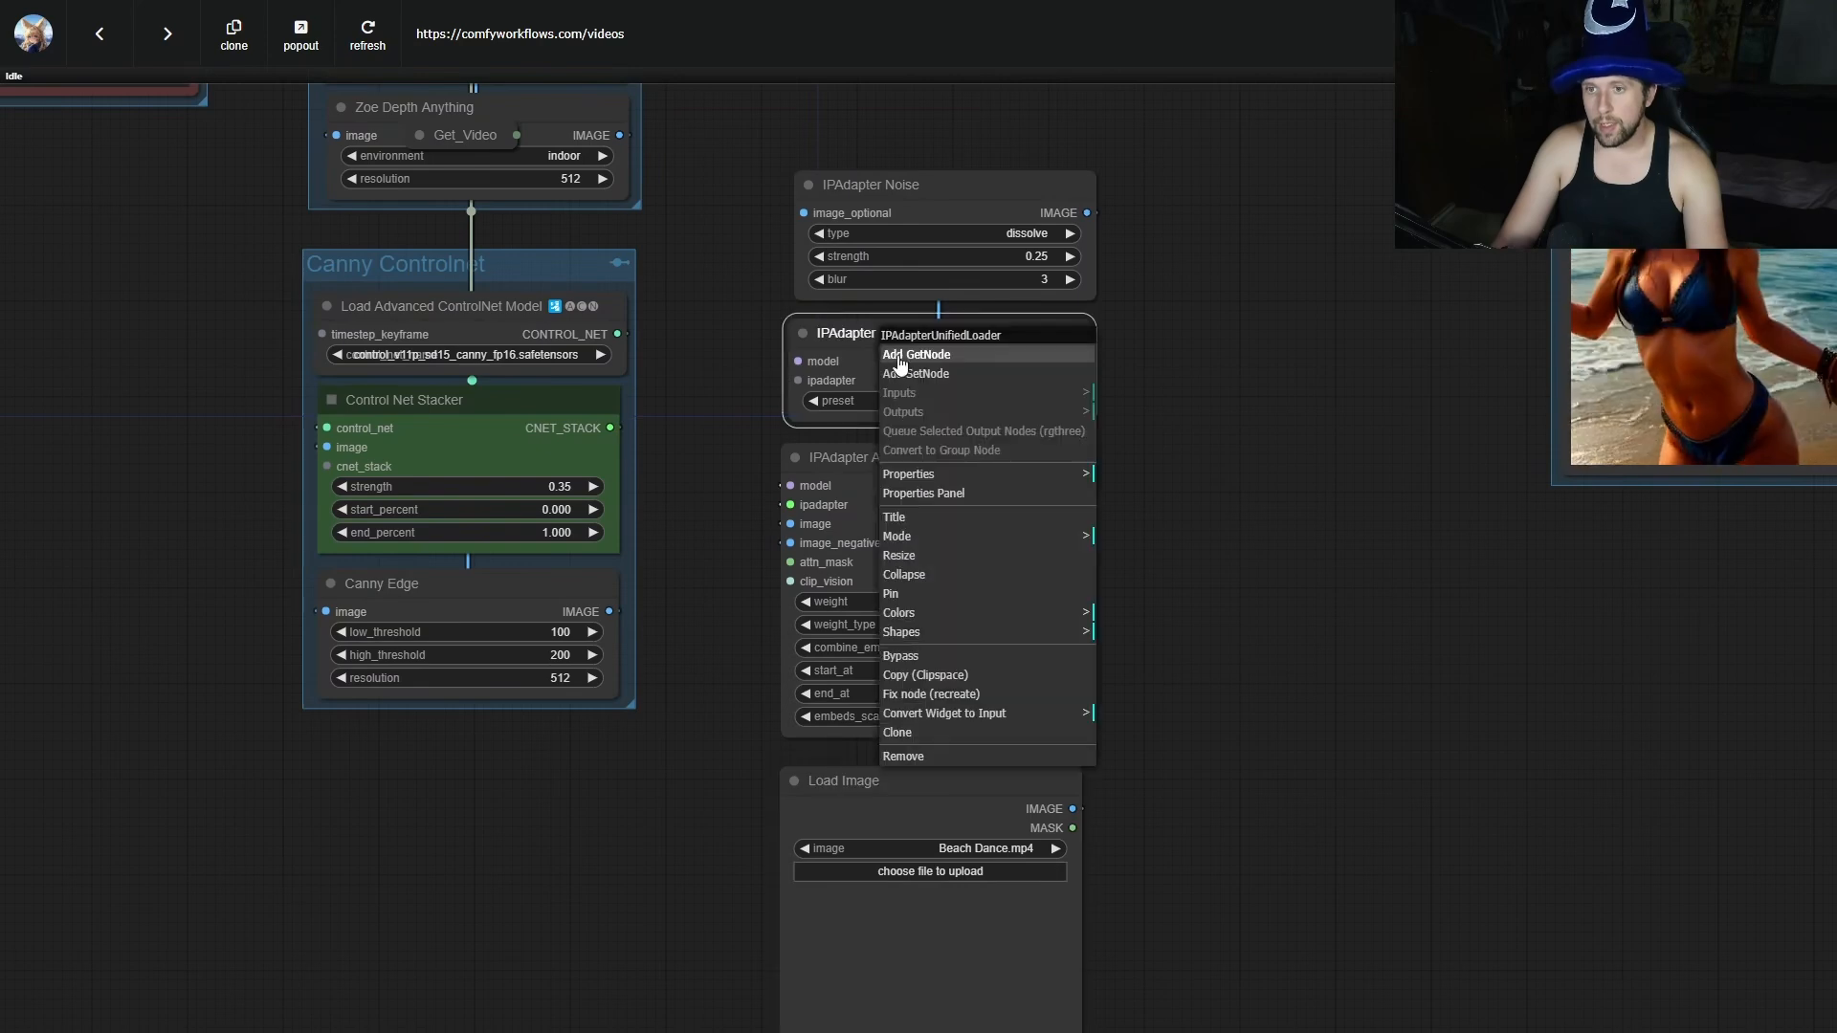
{"action": "left_click", "coordinate": [947, 367]}
{"action": "left_click", "coordinate": [698, 379]}
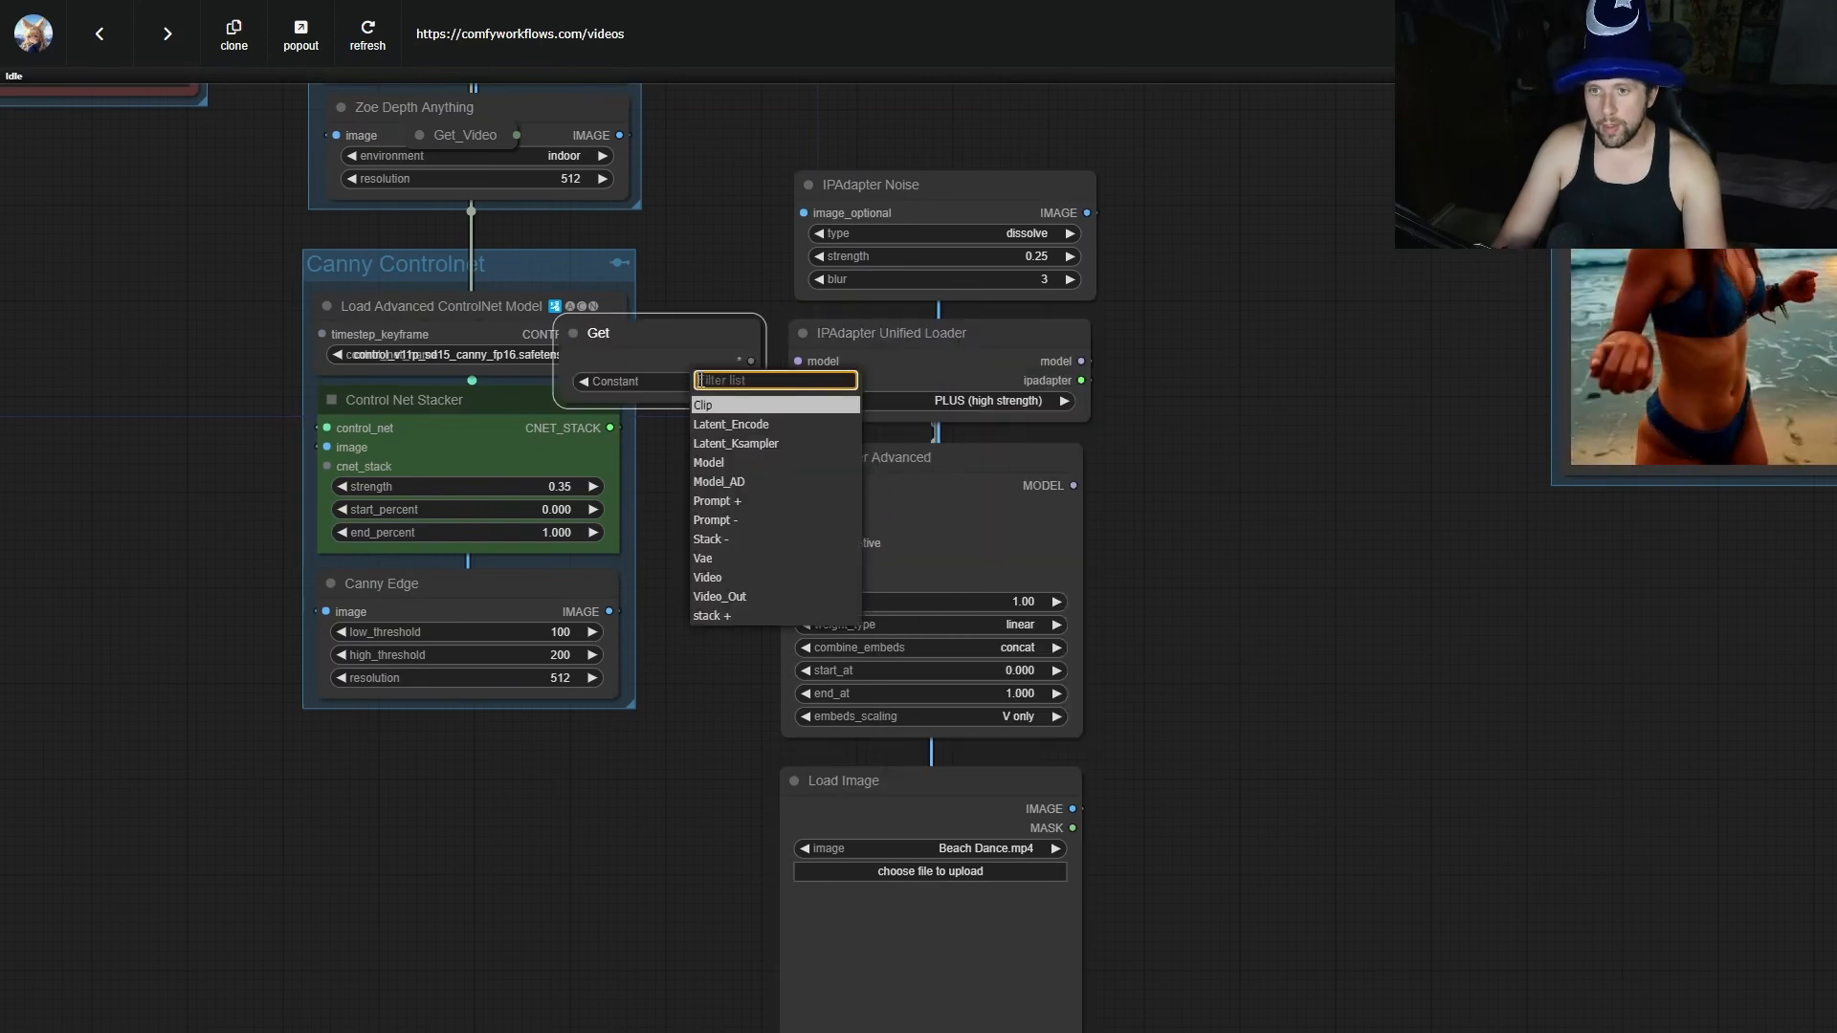
{"action": "left_click", "coordinate": [710, 463]}
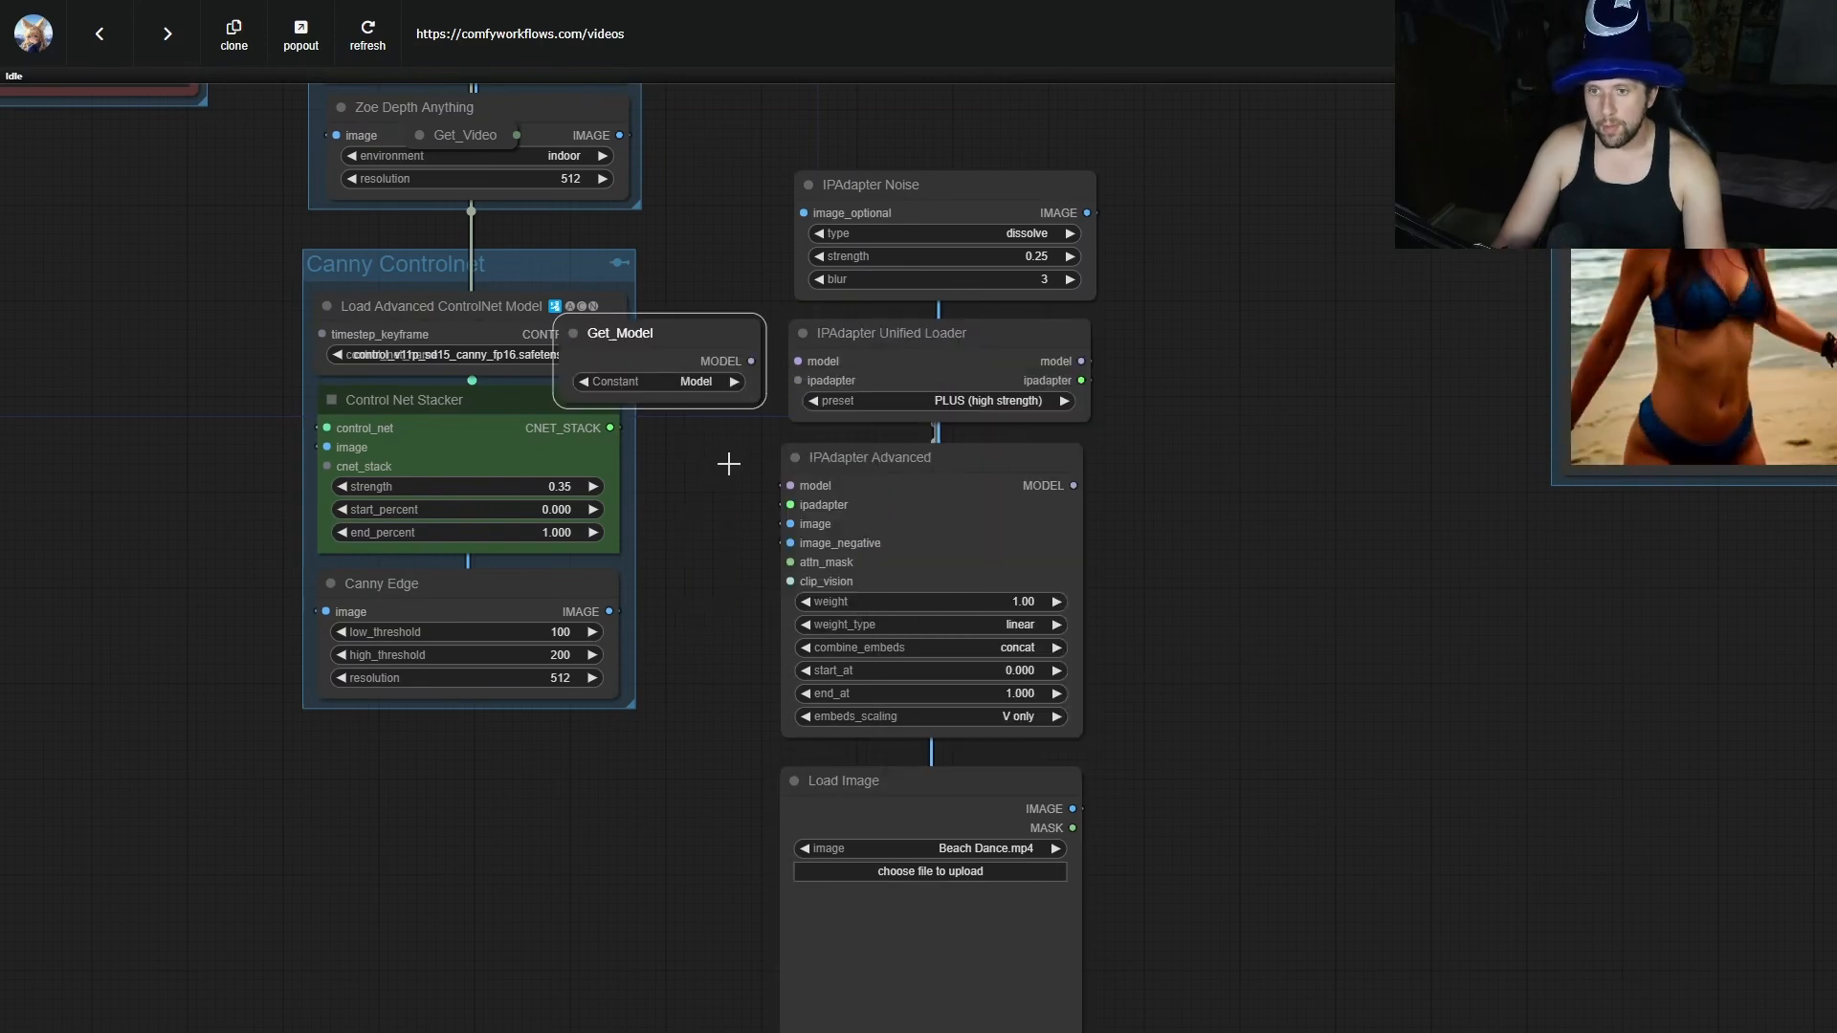
{"action": "left_click", "coordinate": [716, 383]}
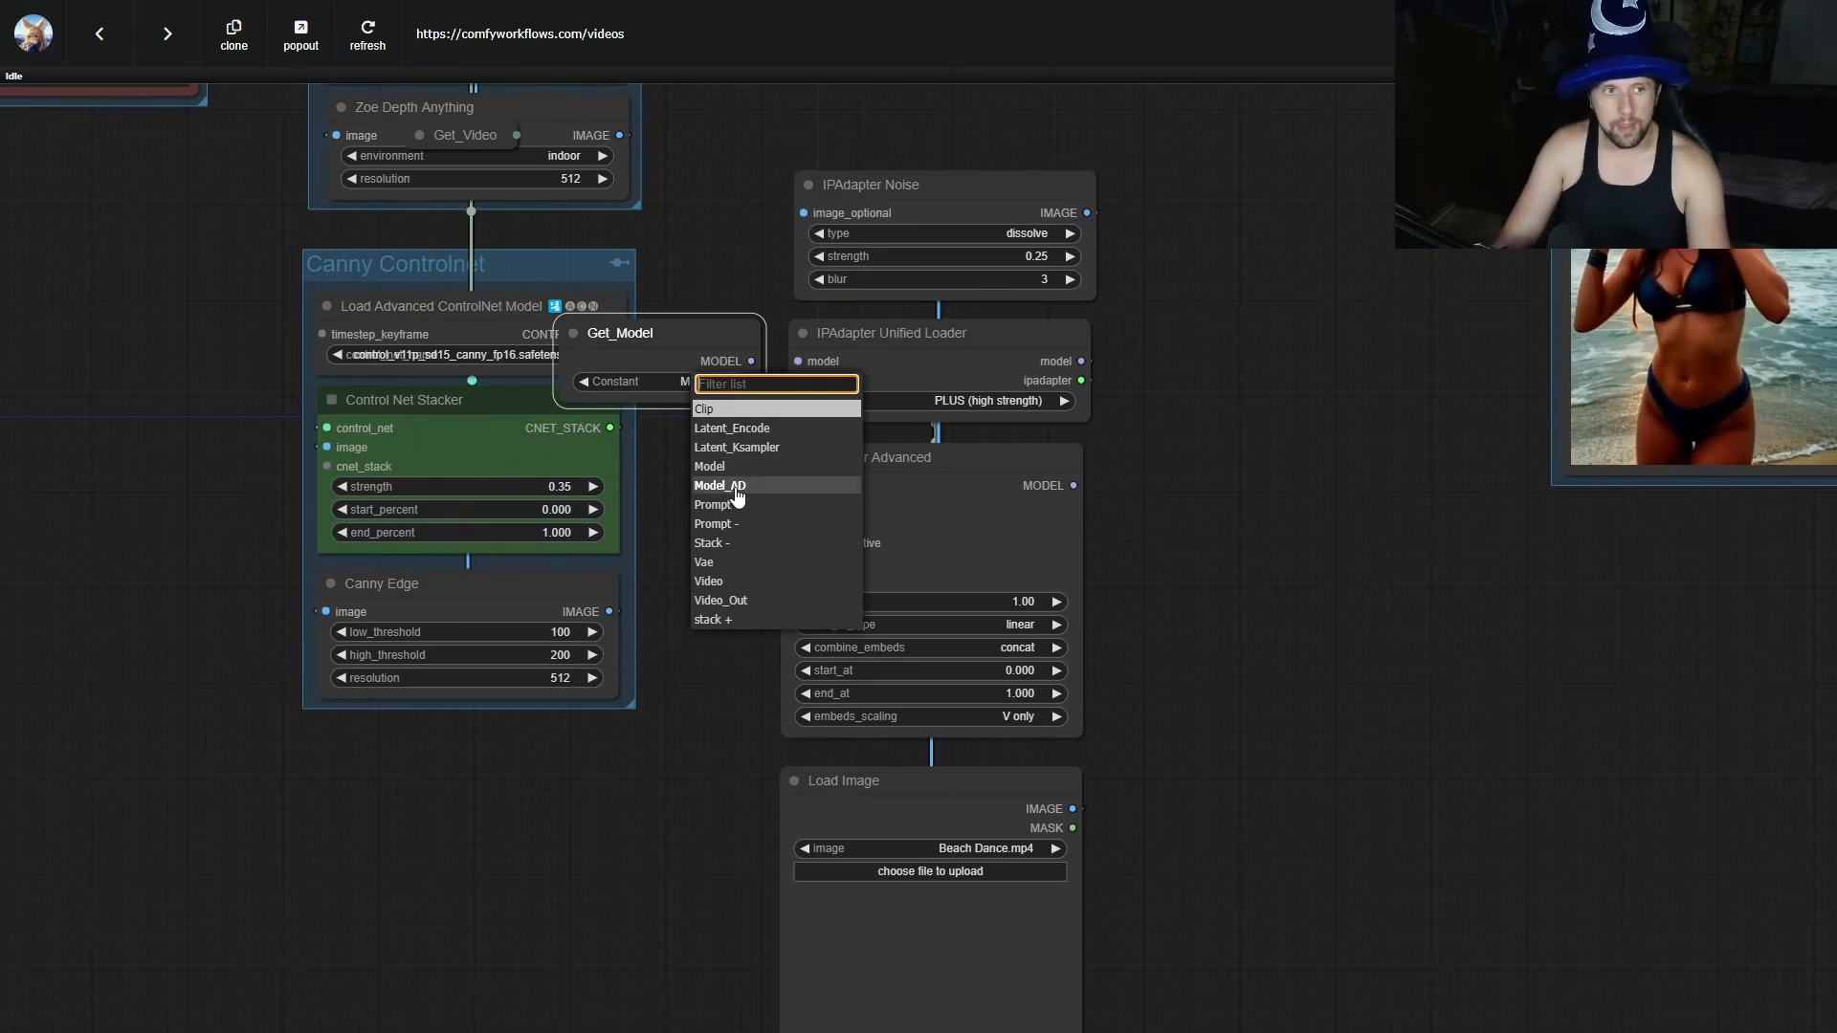
{"action": "left_click", "coordinate": [719, 486]}
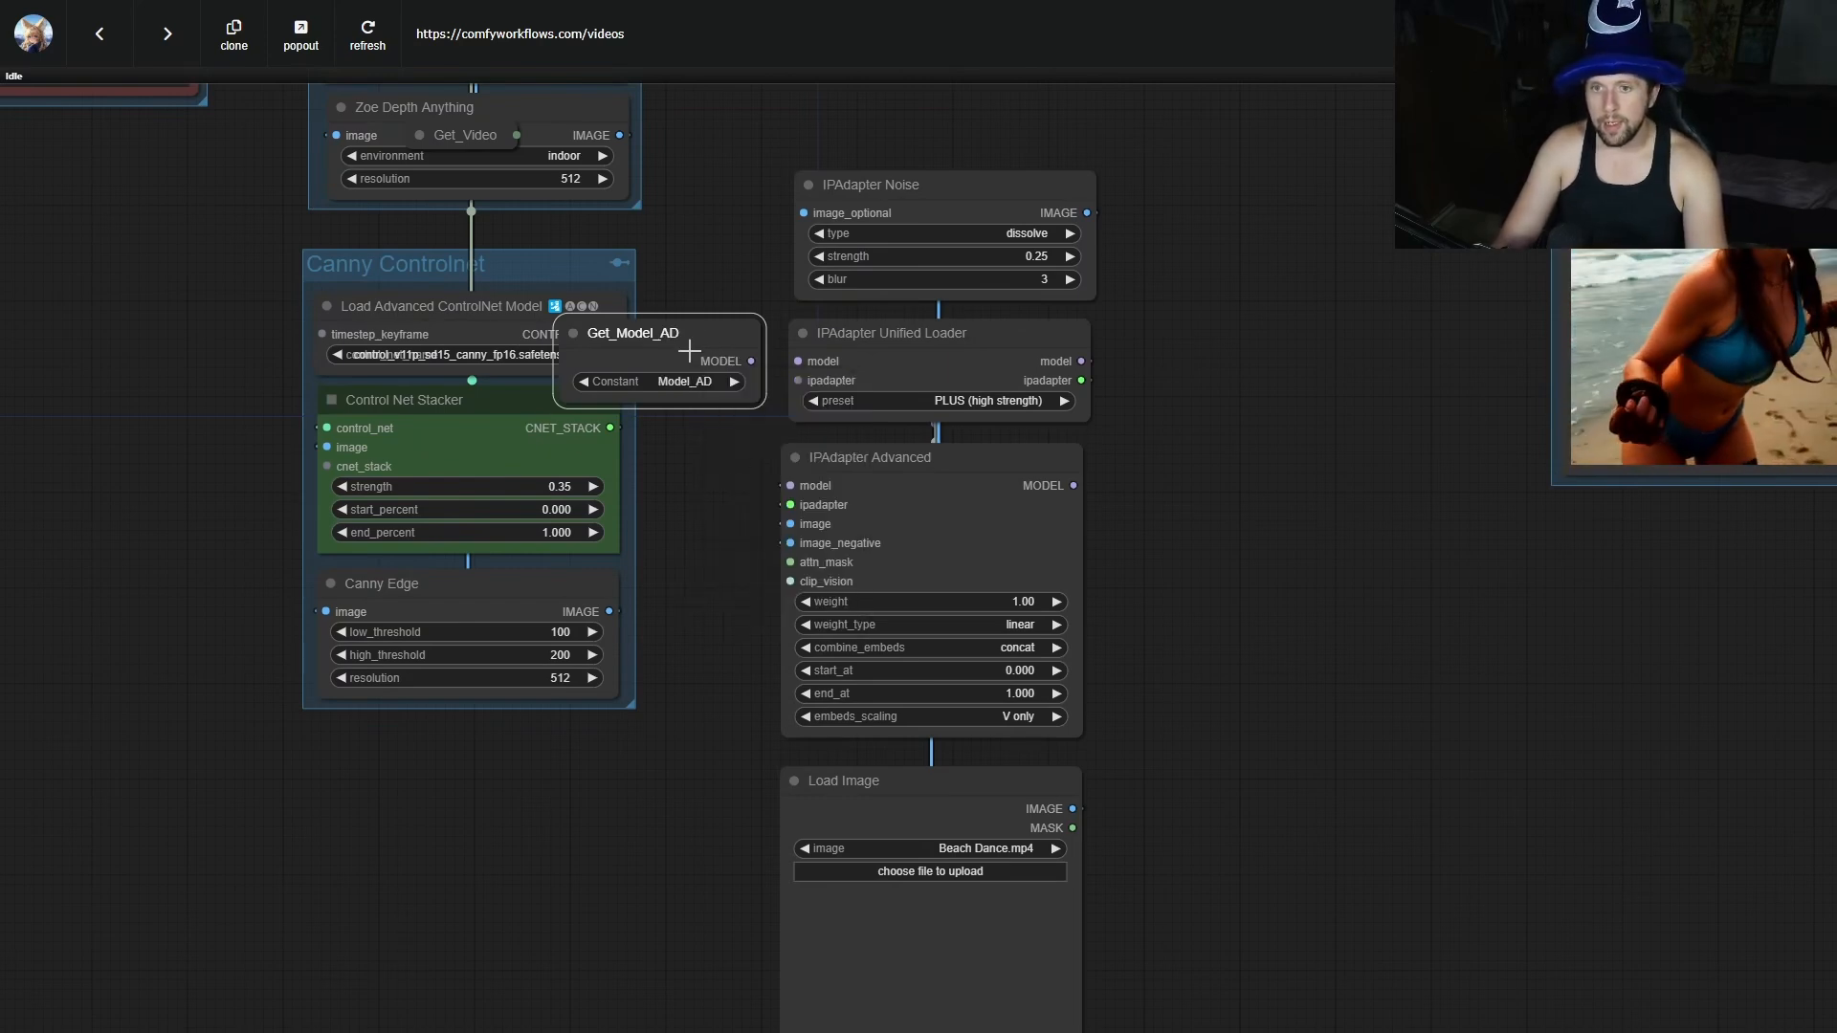
{"action": "left_click_drag", "start_coordinate": [689, 352], "coordinate": [779, 365]}
Stack the expanded Get_Model_AD node above IPAdapter Noise and widen it to match the nodes below.
{"action": "left_click", "coordinate": [512, 392]}
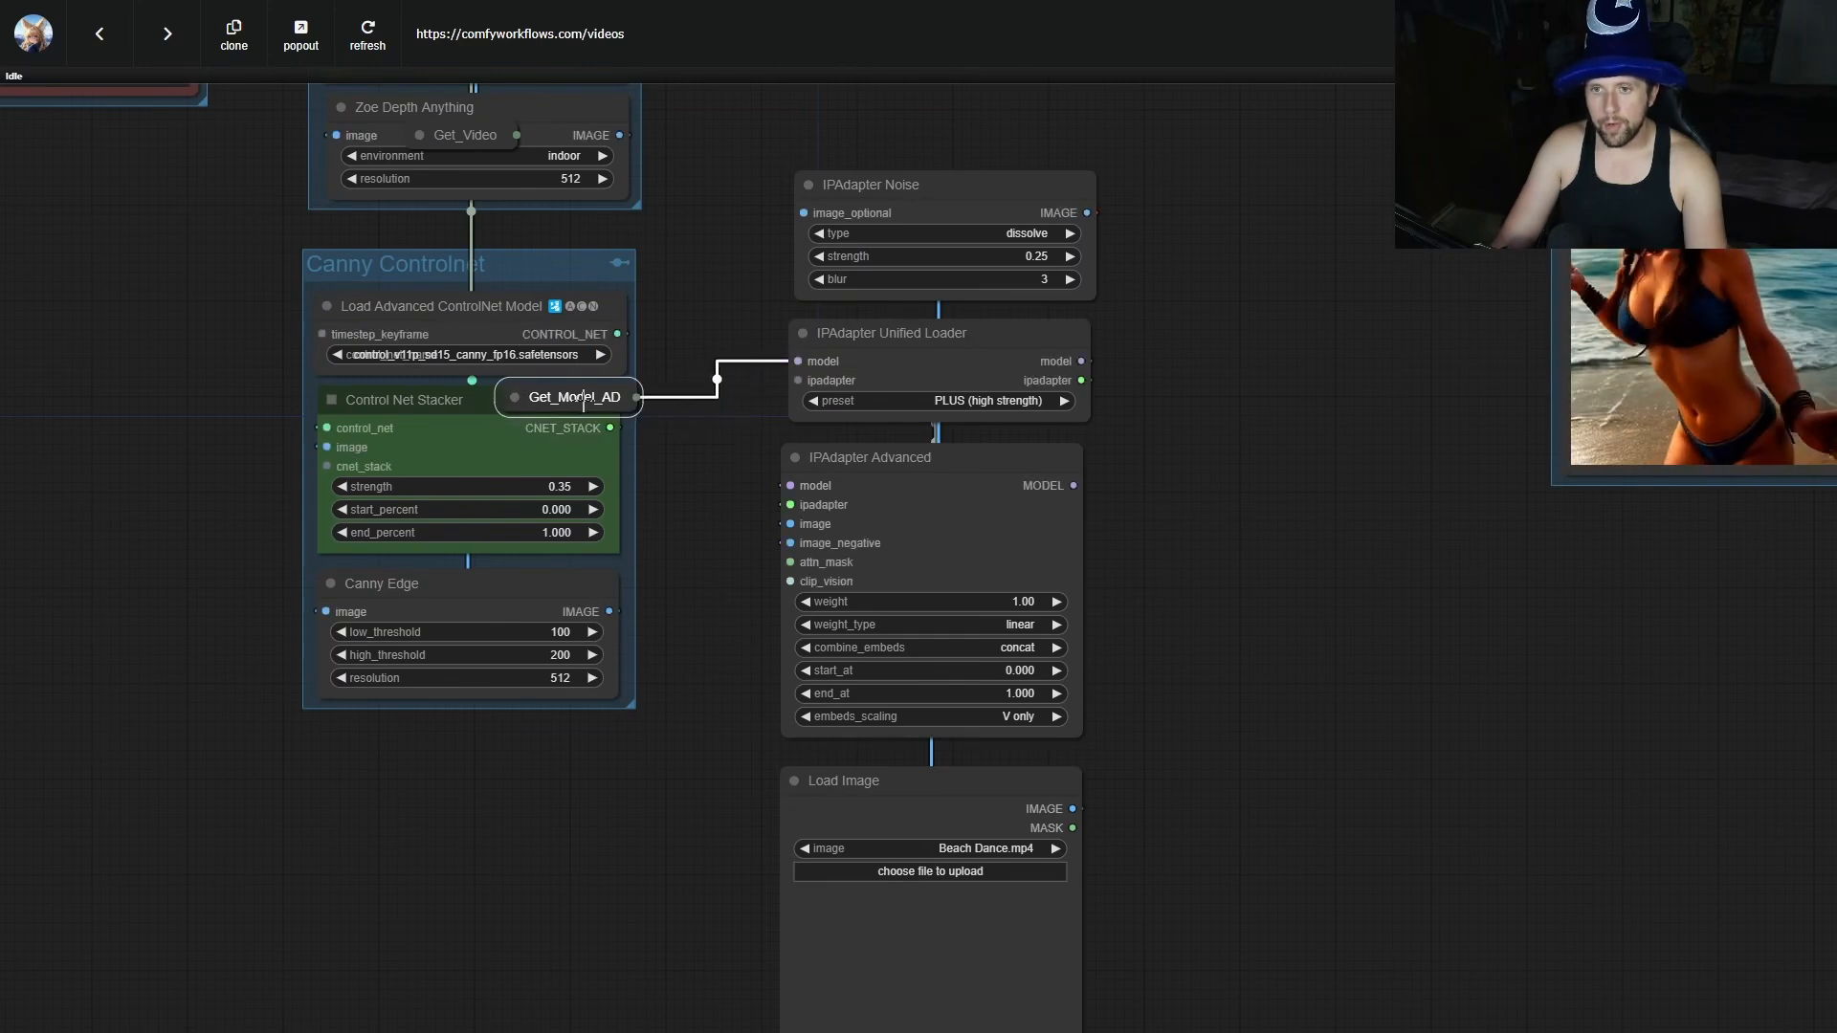
{"action": "left_click_drag", "start_coordinate": [560, 403], "coordinate": [837, 91]}
{"action": "left_click", "coordinate": [836, 91]}
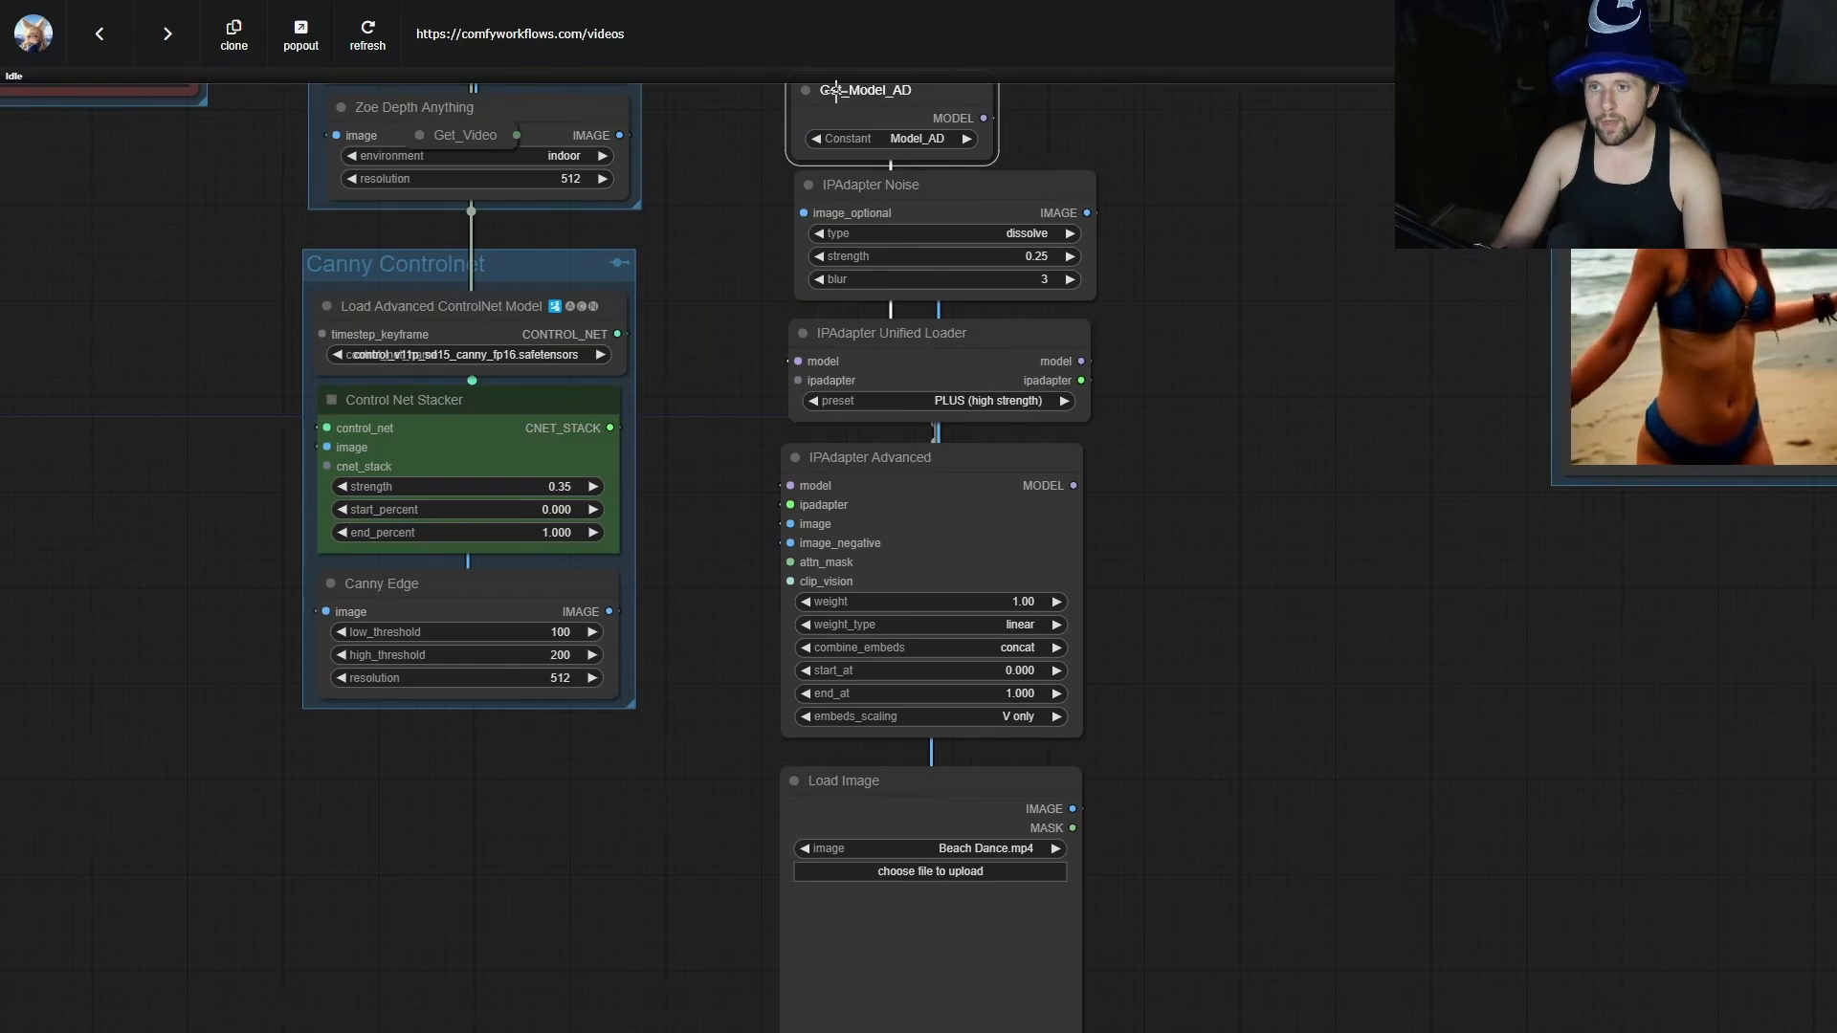
{"action": "left_click_drag", "start_coordinate": [1372, 391], "coordinate": [1270, 554]}
{"action": "left_click_drag", "start_coordinate": [887, 317], "coordinate": [997, 308]}
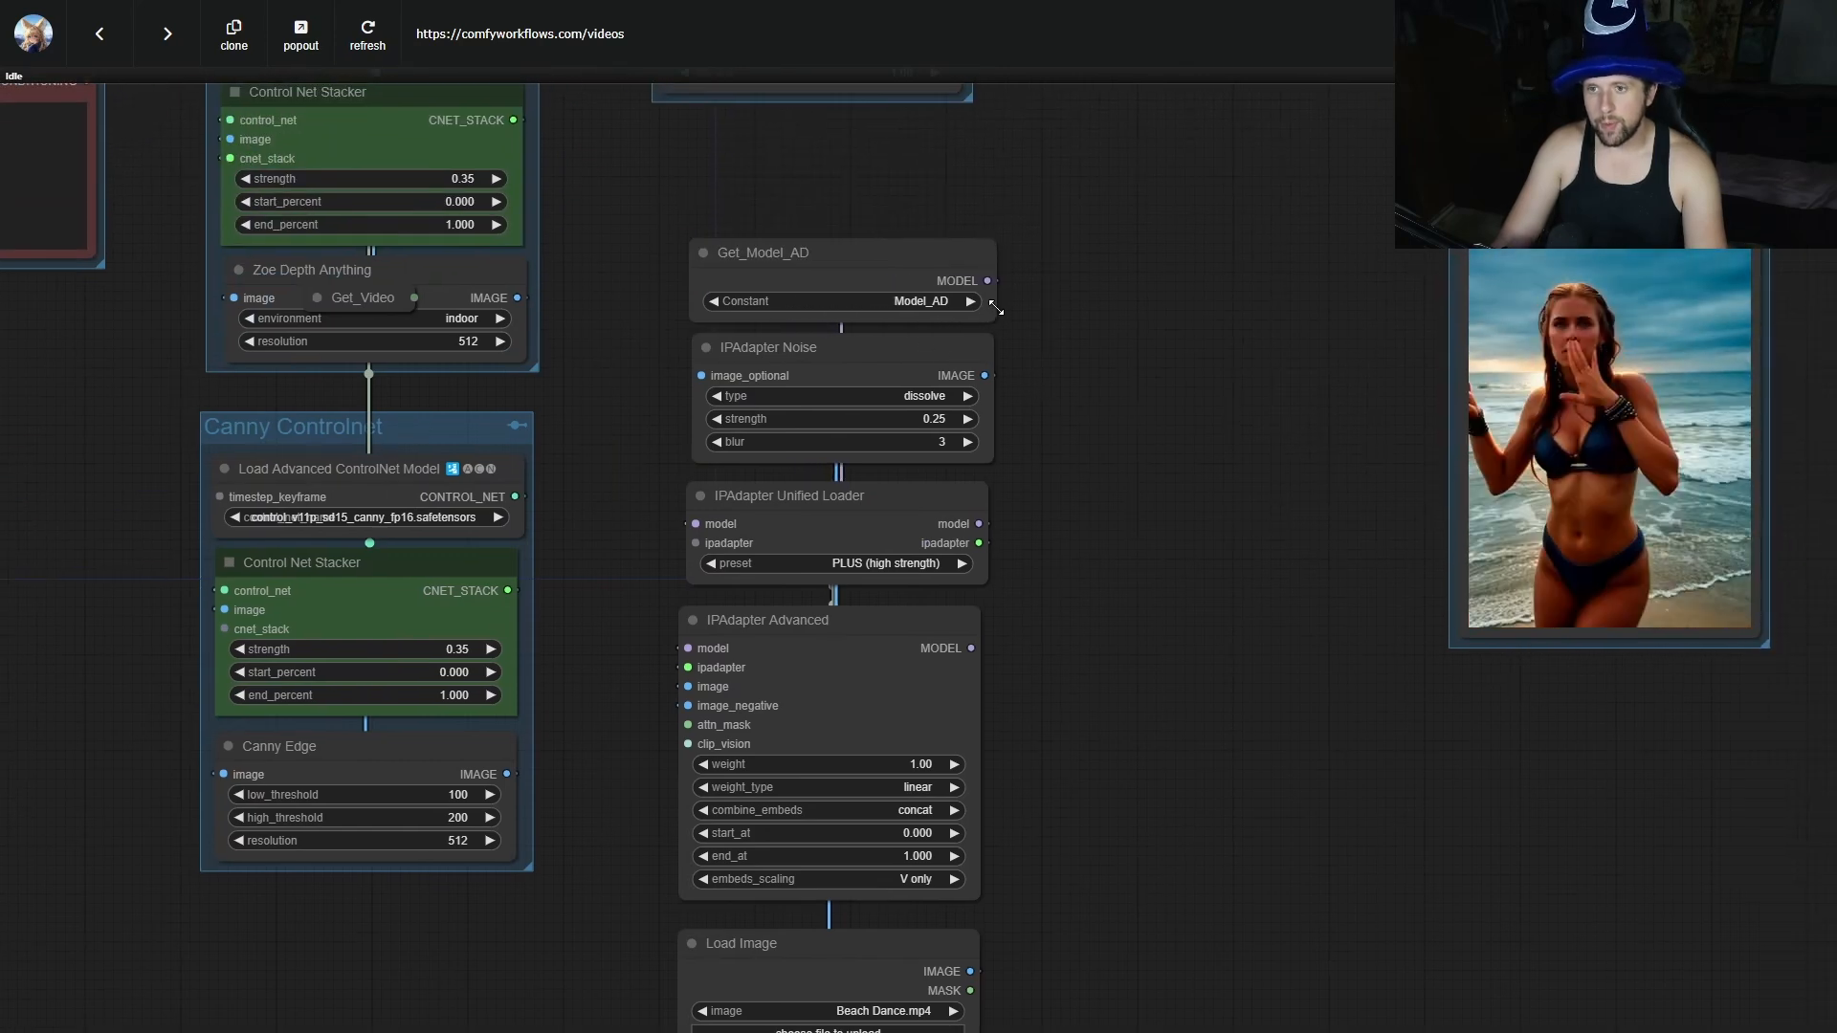
Set the weight on the IPAdapter Advanced node to 0.57.
{"action": "left_click_drag", "start_coordinate": [1162, 710], "coordinate": [1127, 527]}
{"action": "left_click", "coordinate": [894, 584]}
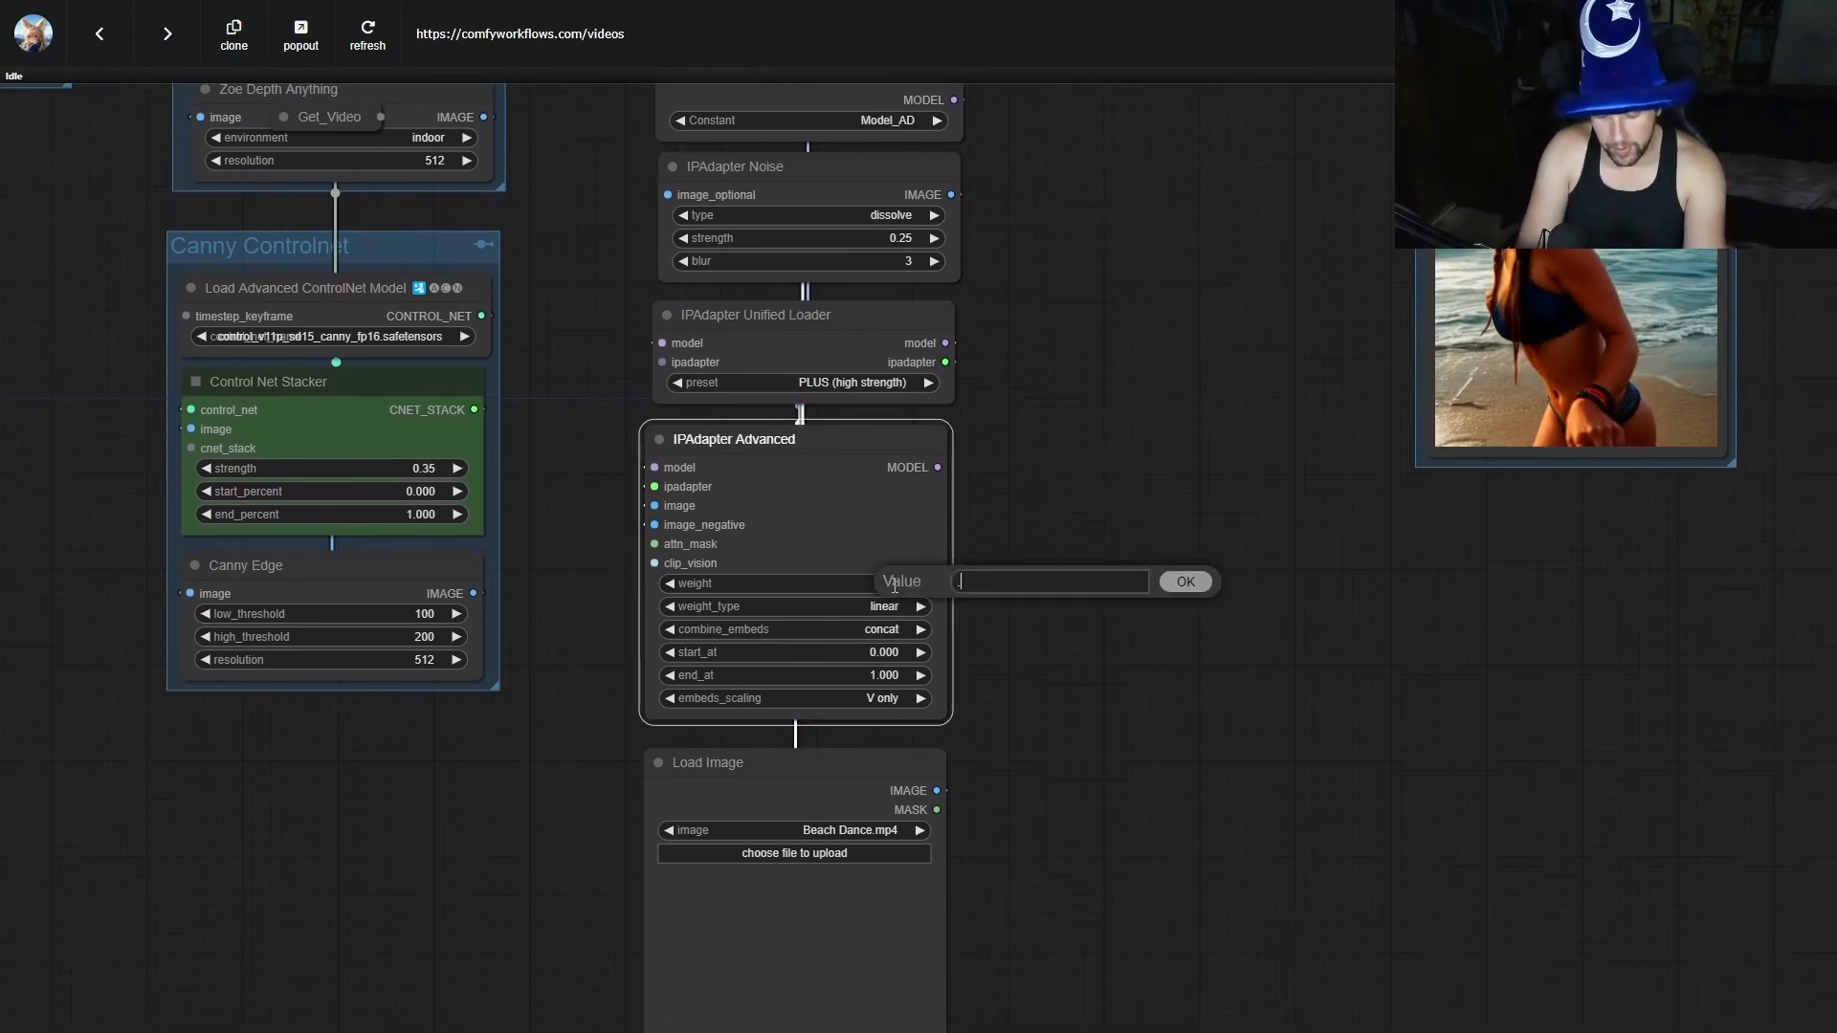
{"action": "key", "text": "Return"}
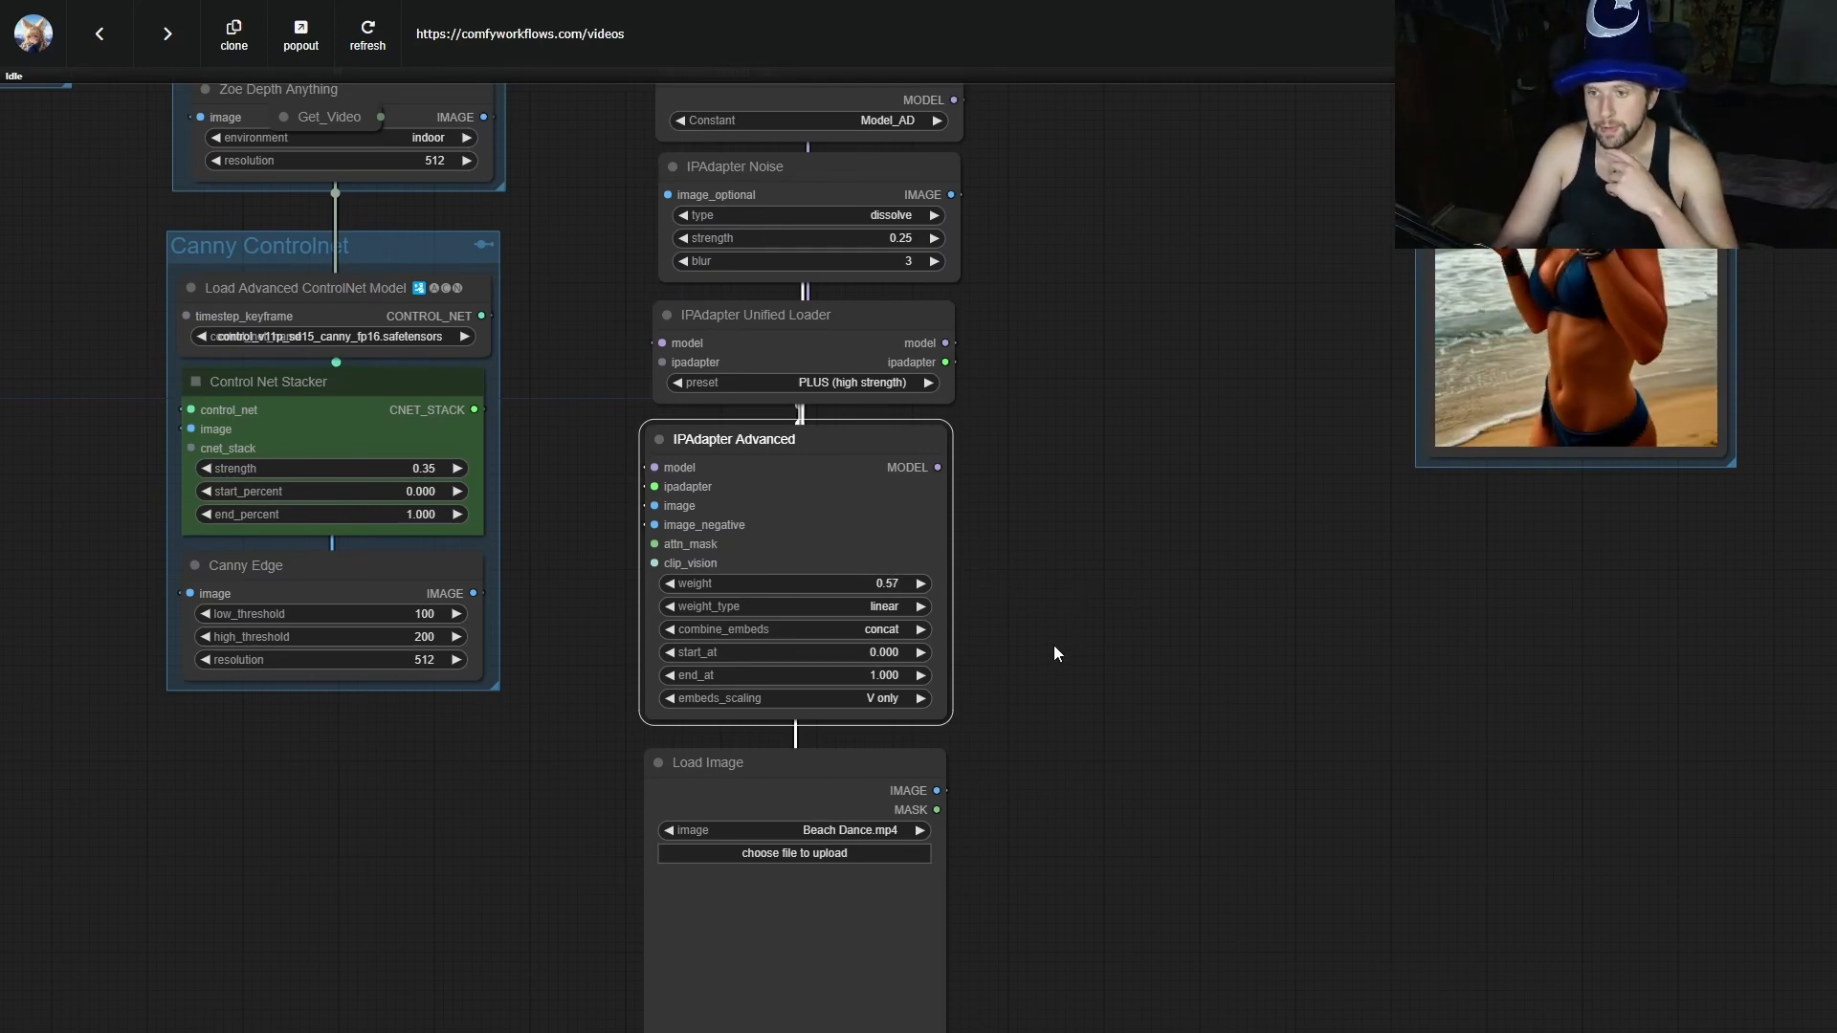
Add a Set node from IPAdapter Advanced and name its constant Model_IPA1.
{"action": "right_click", "coordinate": [847, 475]}
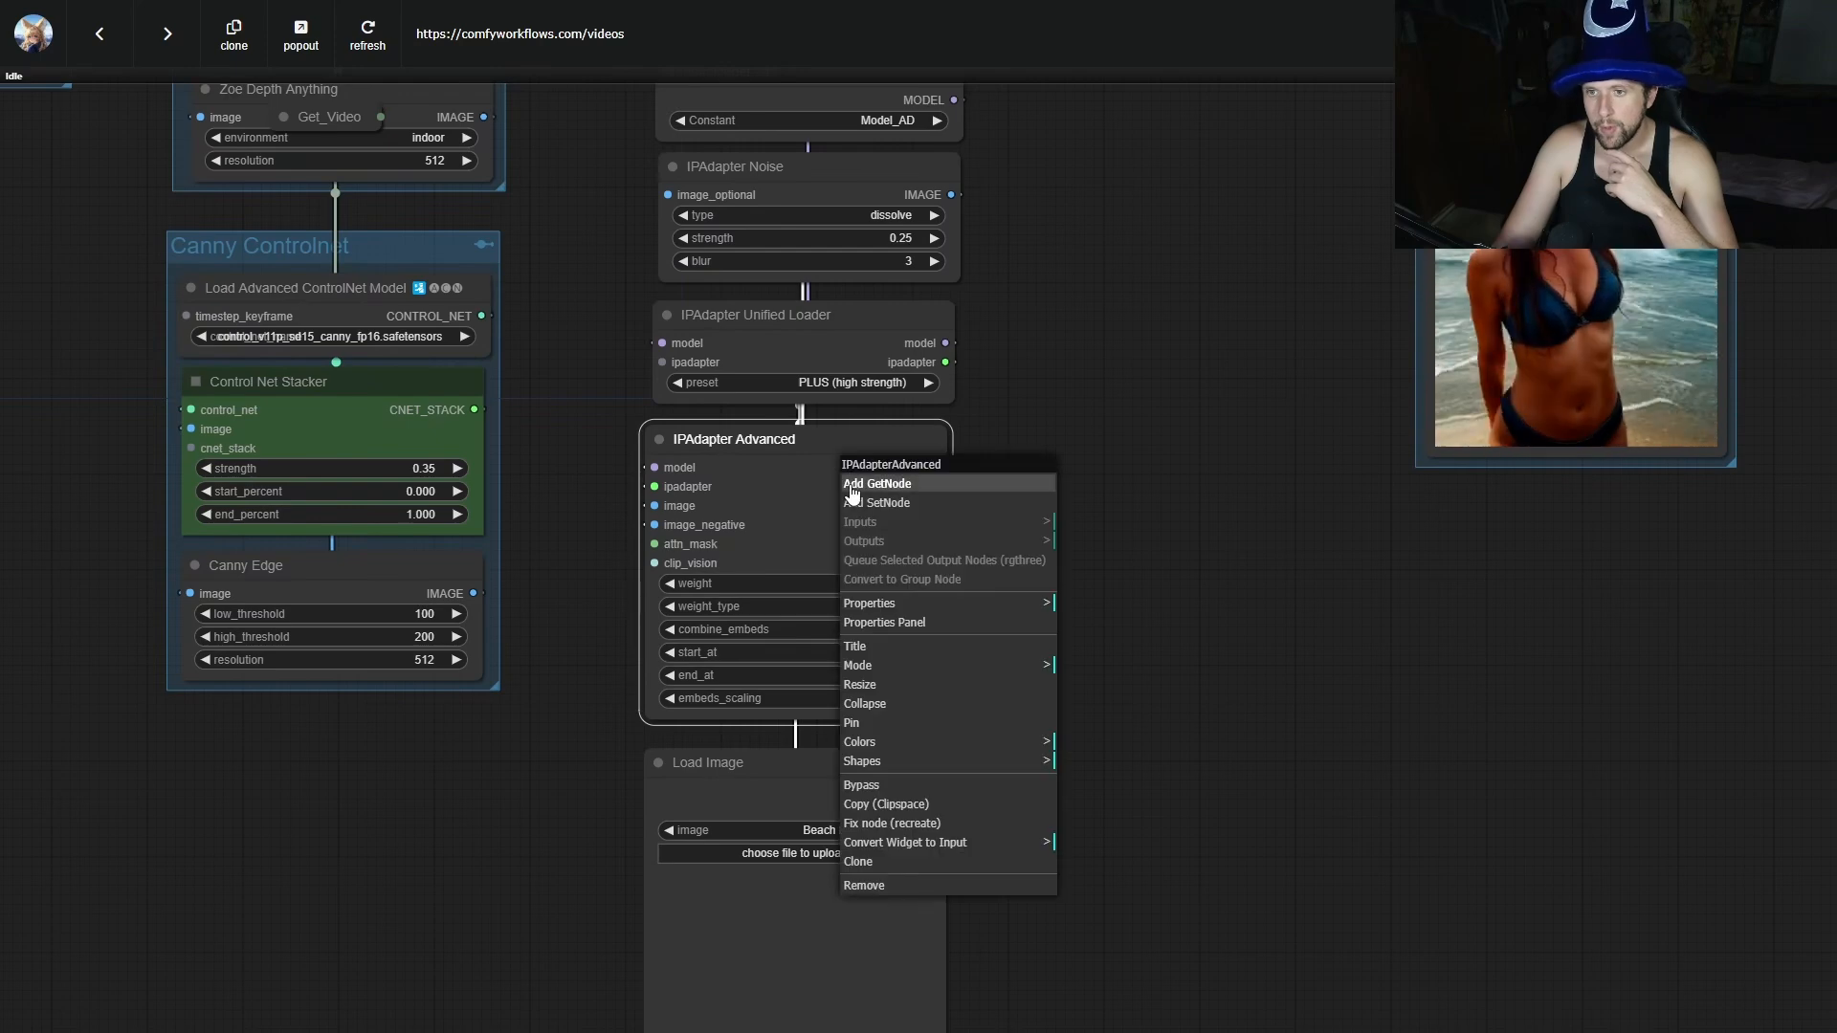
{"action": "left_click", "coordinate": [933, 502]}
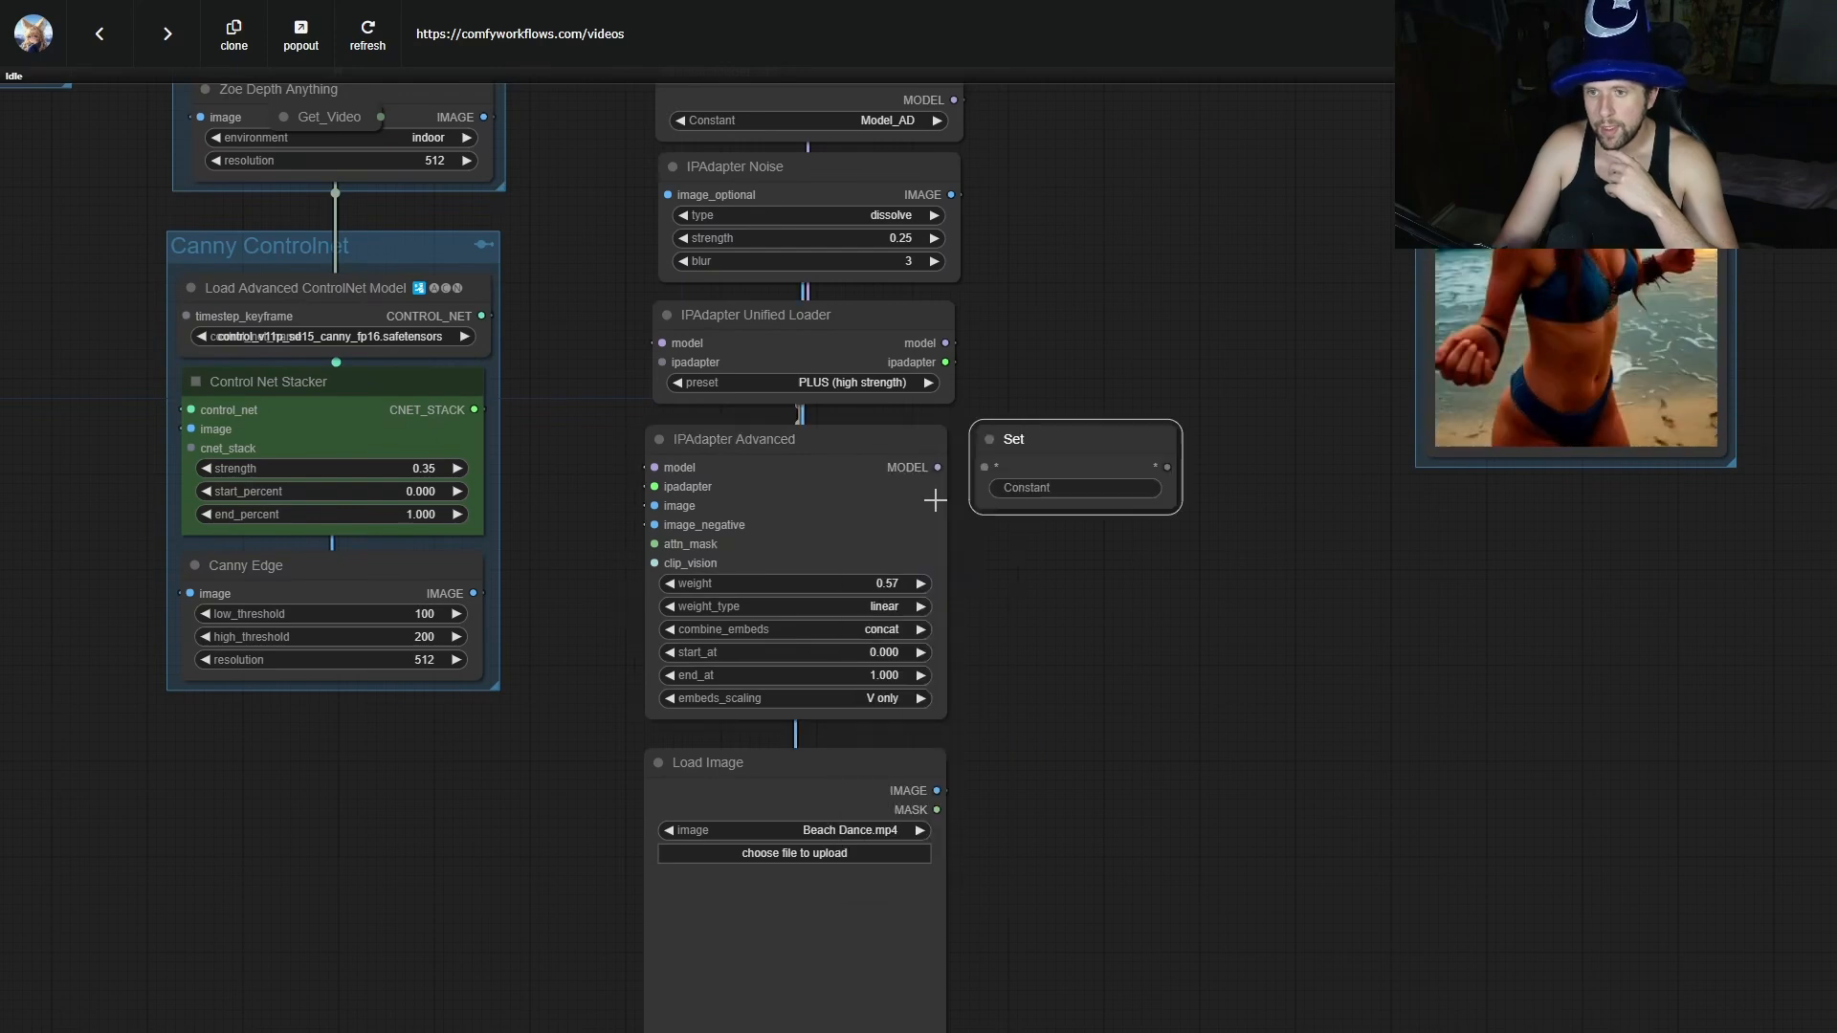
{"action": "left_click", "coordinate": [1050, 489]}
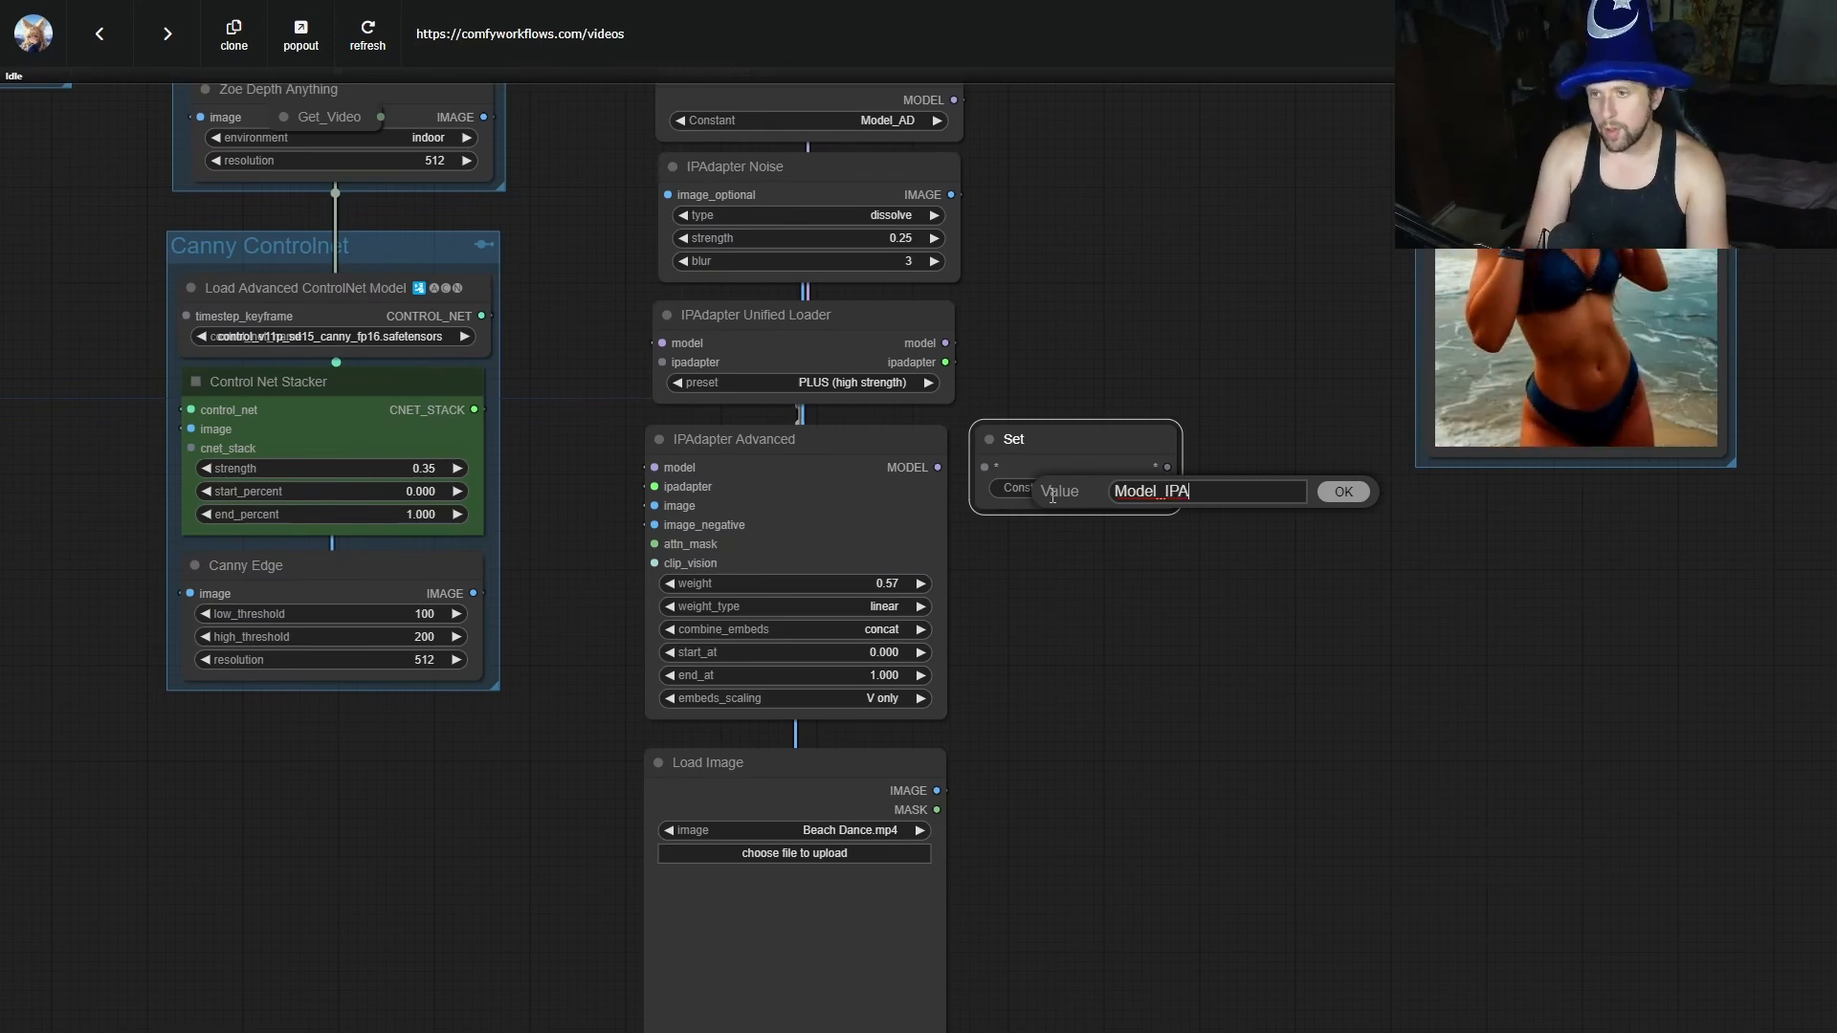
{"action": "key", "text": "Return"}
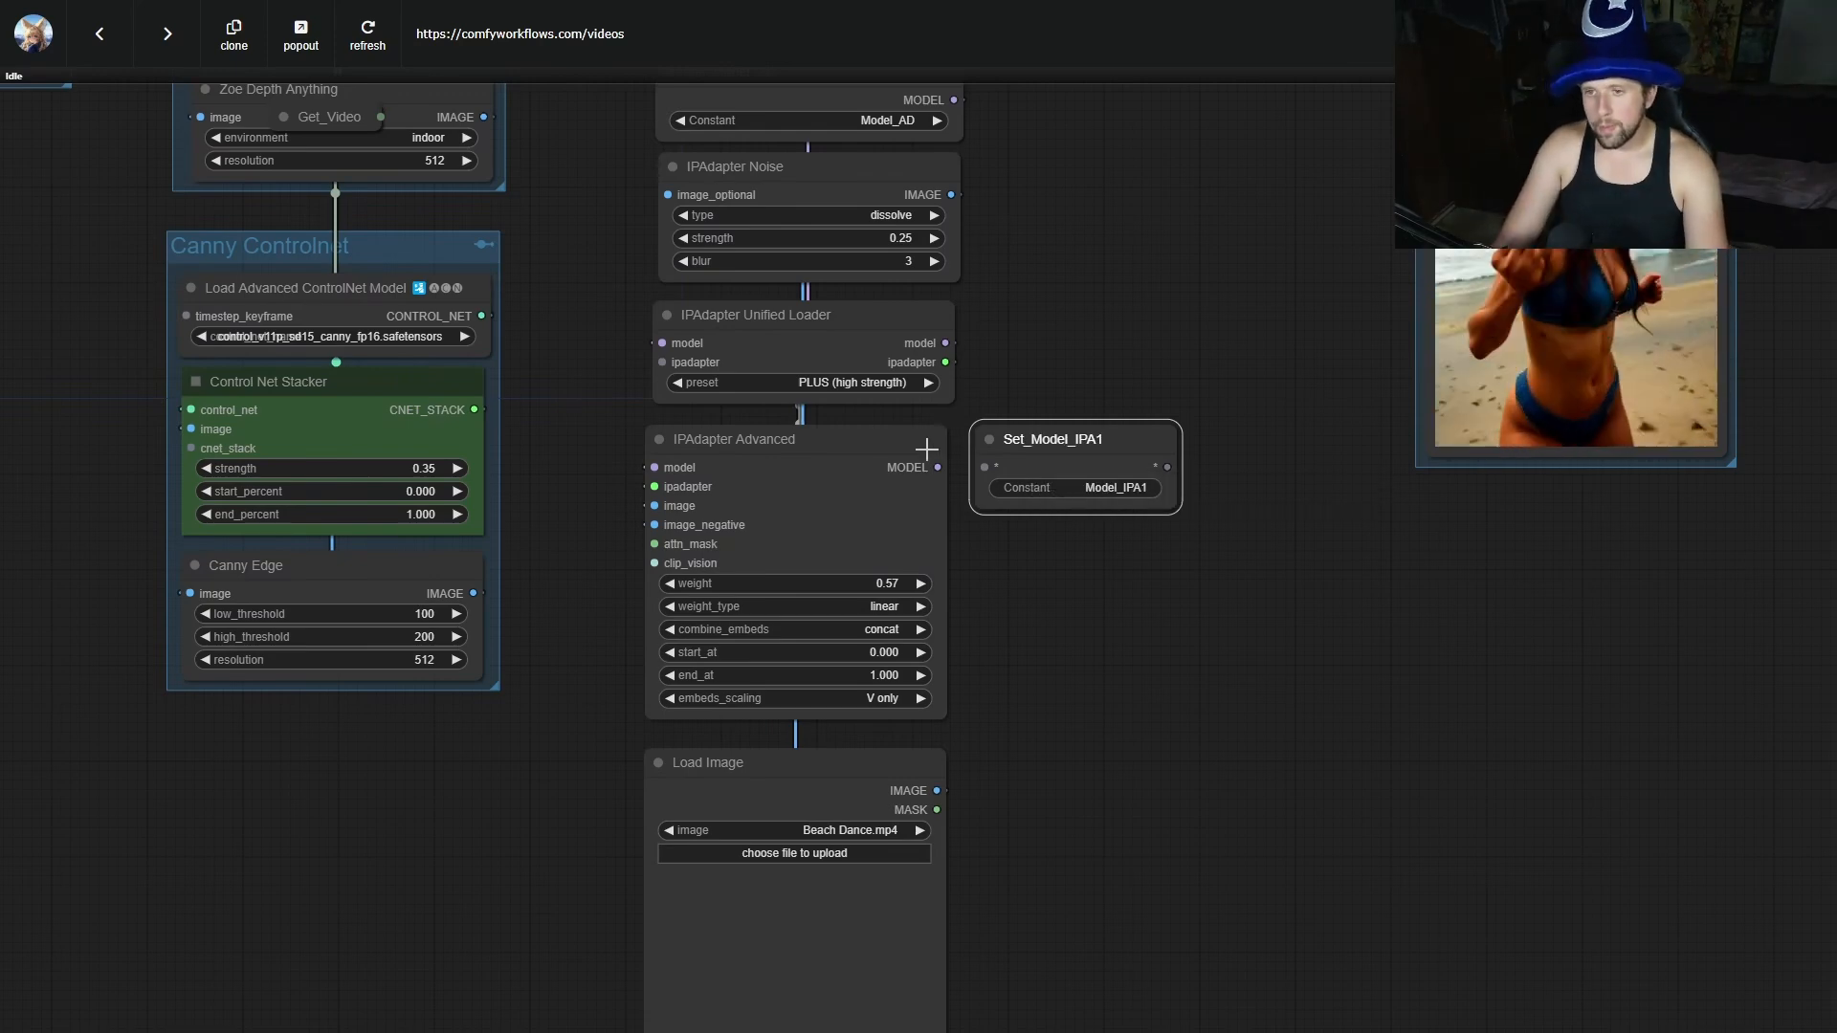
Connect IPAdapter Advanced's MODEL output to Set_Model_IPA1, then collapse the Set node and tuck it behind IPAdapter Advanced.
{"action": "left_click_drag", "start_coordinate": [938, 467], "coordinate": [807, 517]}
{"action": "left_click", "coordinate": [990, 439]}
{"action": "left_click", "coordinate": [844, 471]}
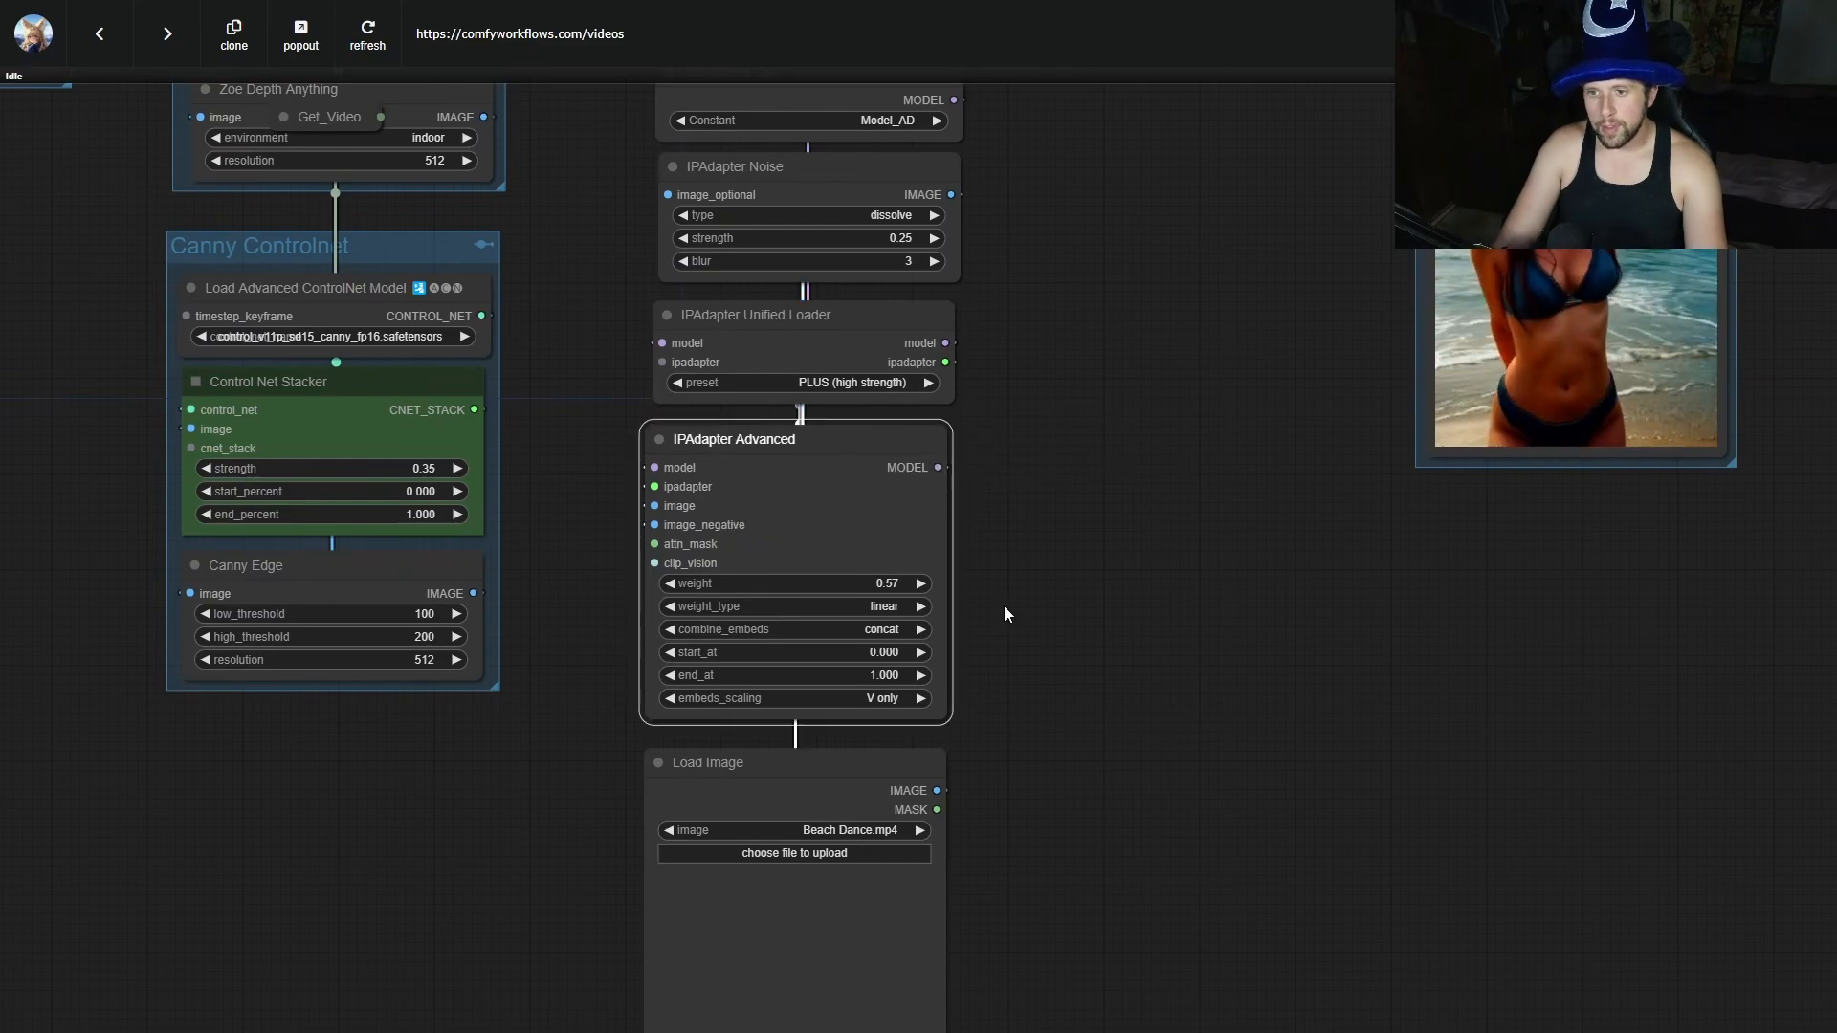
Select the node chain from Get_Model_AD through Load Image and add a group around the selected nodes.
{"action": "scroll", "coordinate": [1003, 614], "scroll_direction": "down", "scroll_amount": 5}
{"action": "left_click_drag", "start_coordinate": [754, 242], "coordinate": [1084, 1022]}
{"action": "right_click", "coordinate": [1068, 691]}
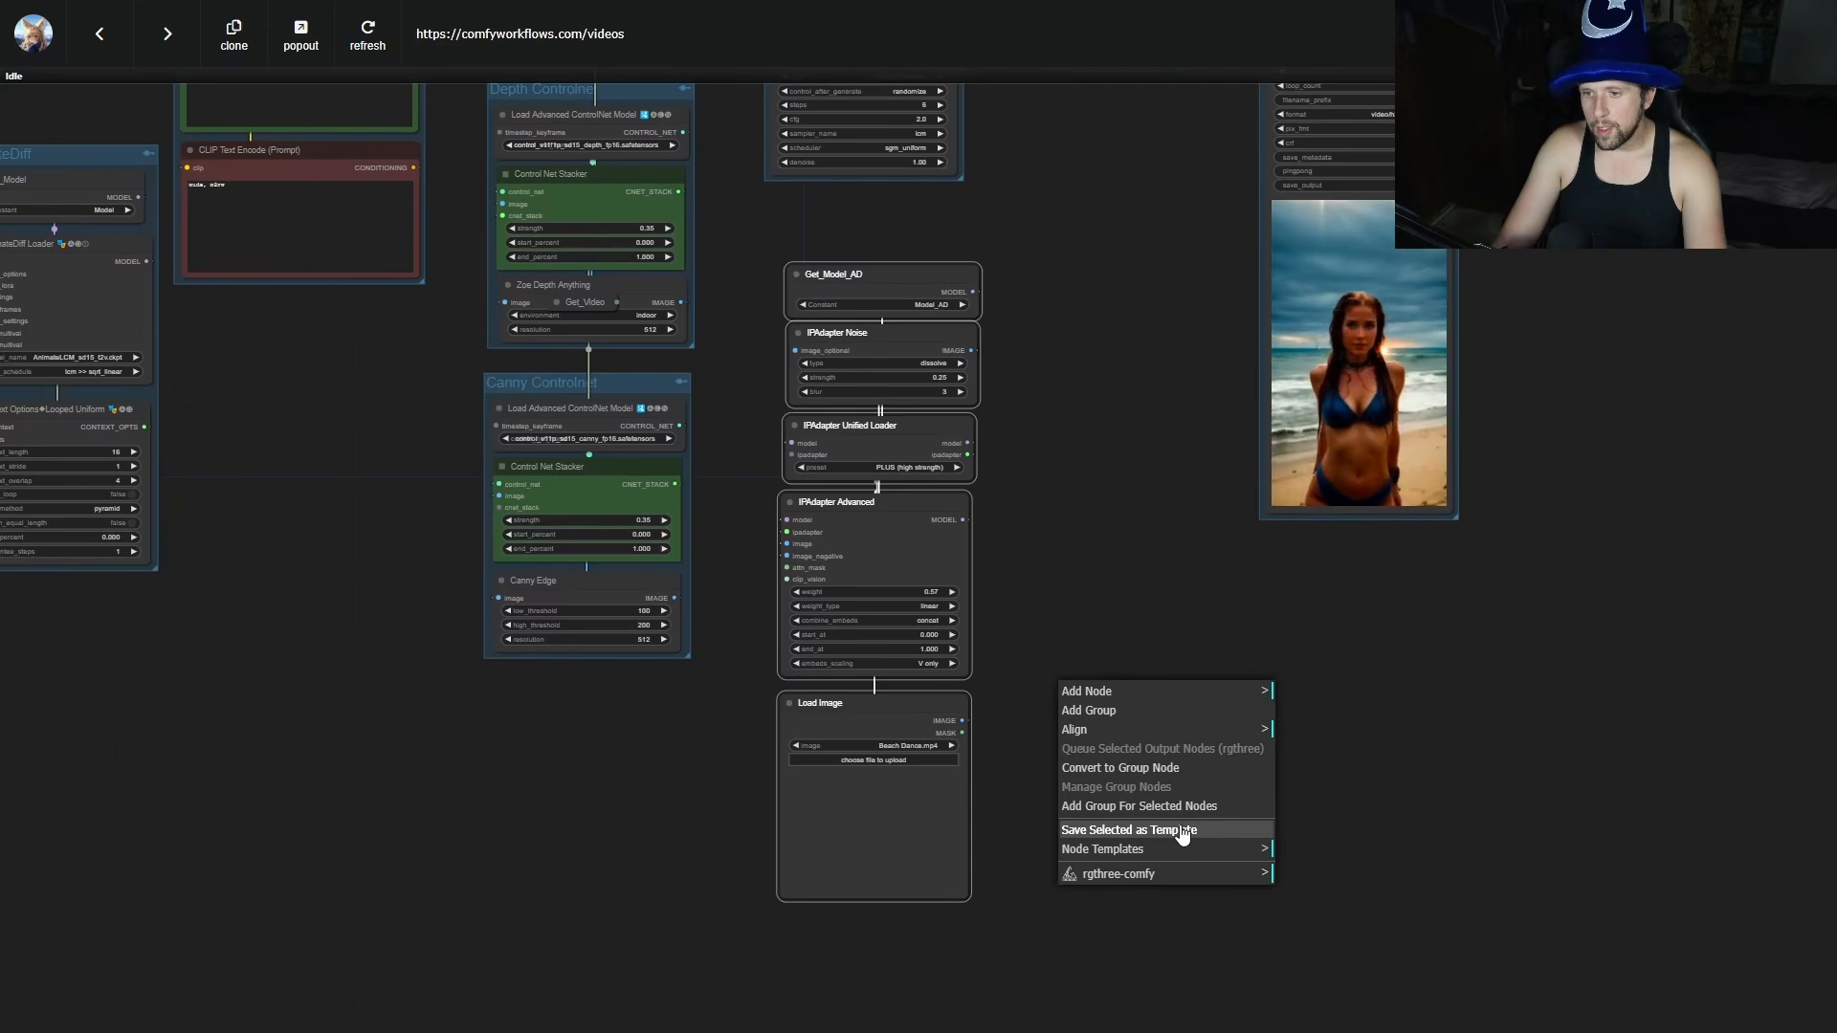
{"action": "left_click", "coordinate": [1175, 806]}
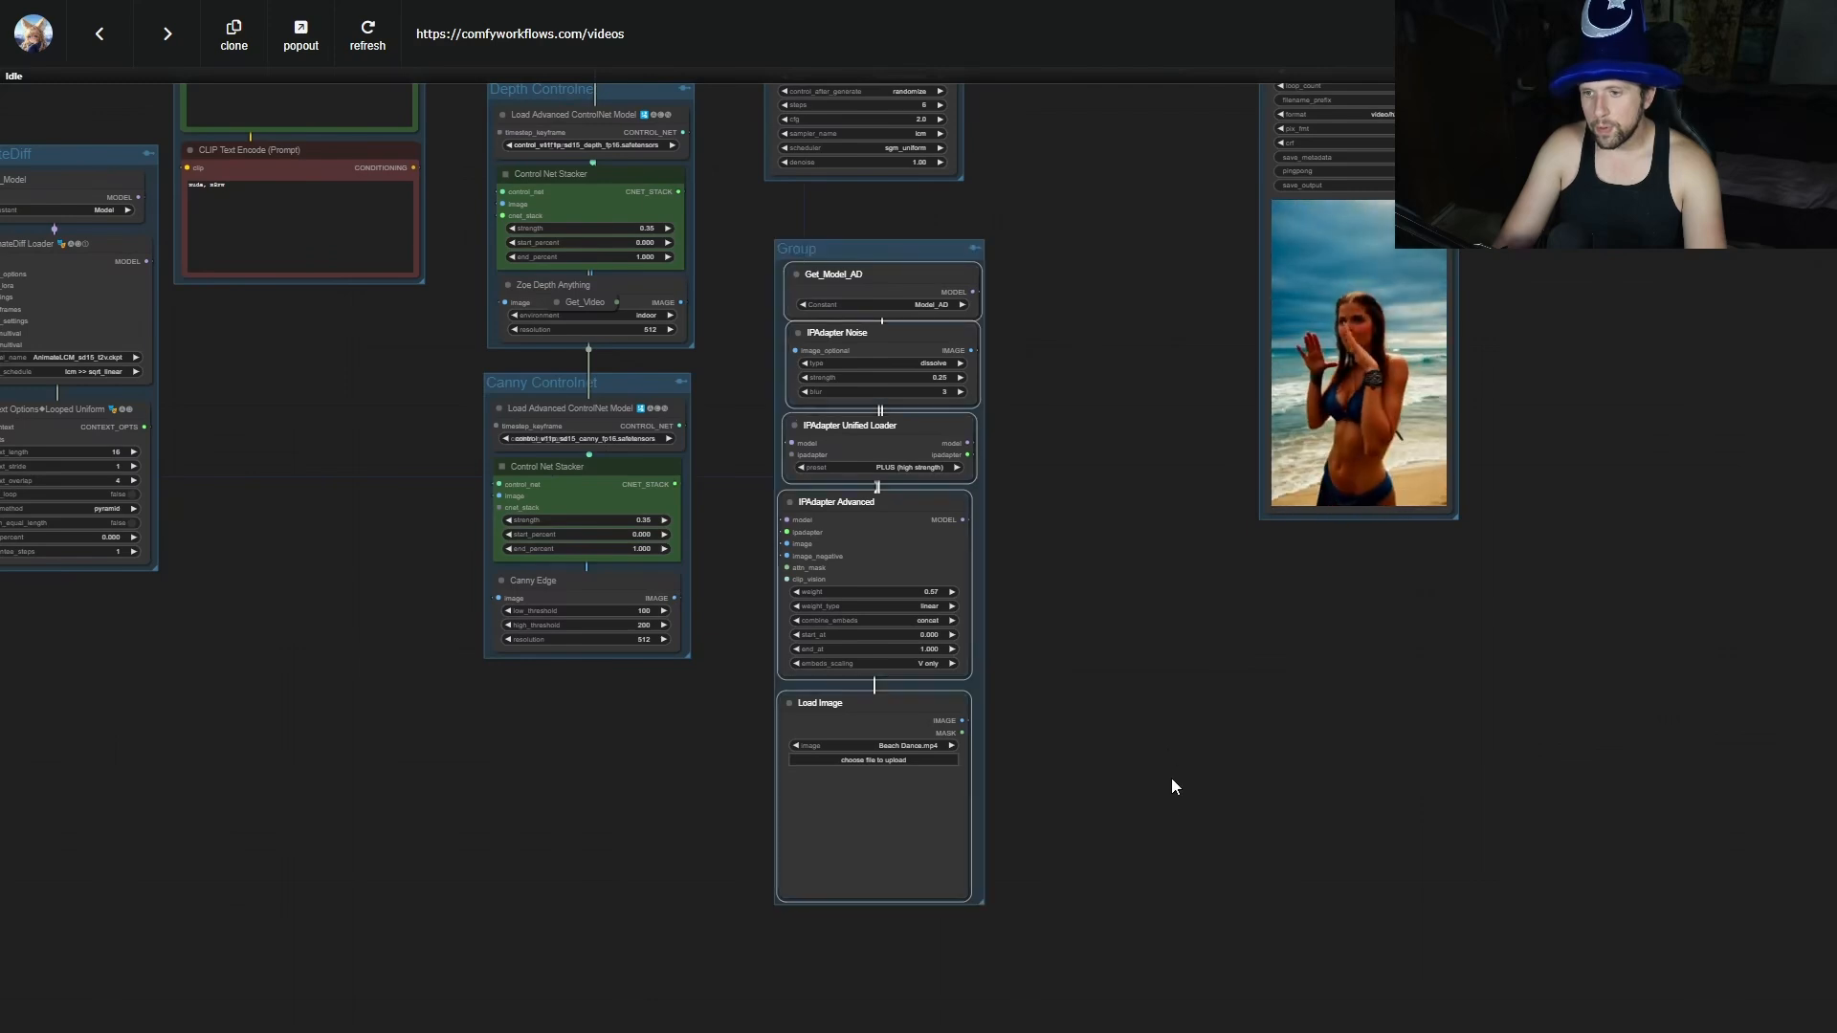
Rename the new group around the IPAdapter nodes to "IPA 1".
{"action": "left_click", "coordinate": [861, 257]}
{"action": "right_click", "coordinate": [859, 254]}
{"action": "left_click", "coordinate": [985, 524]}
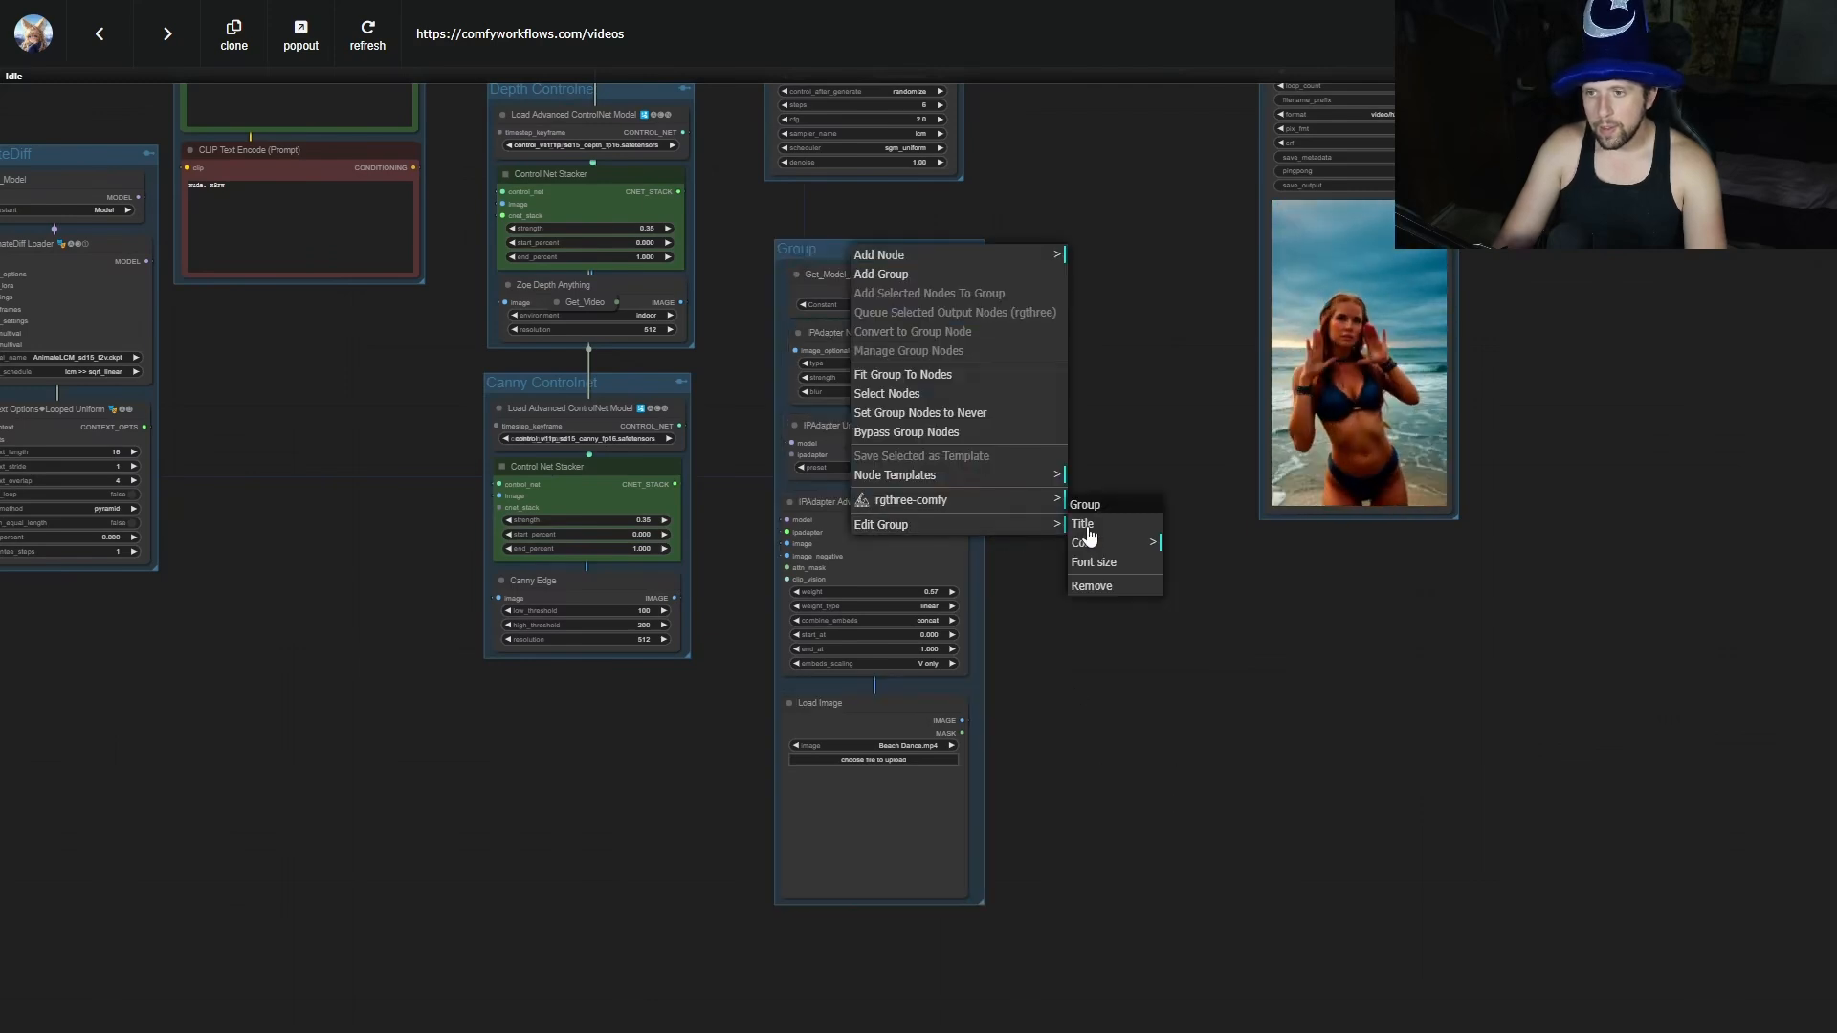
{"action": "left_click", "coordinate": [1085, 525]}
{"action": "key", "text": "ctrl+a"}
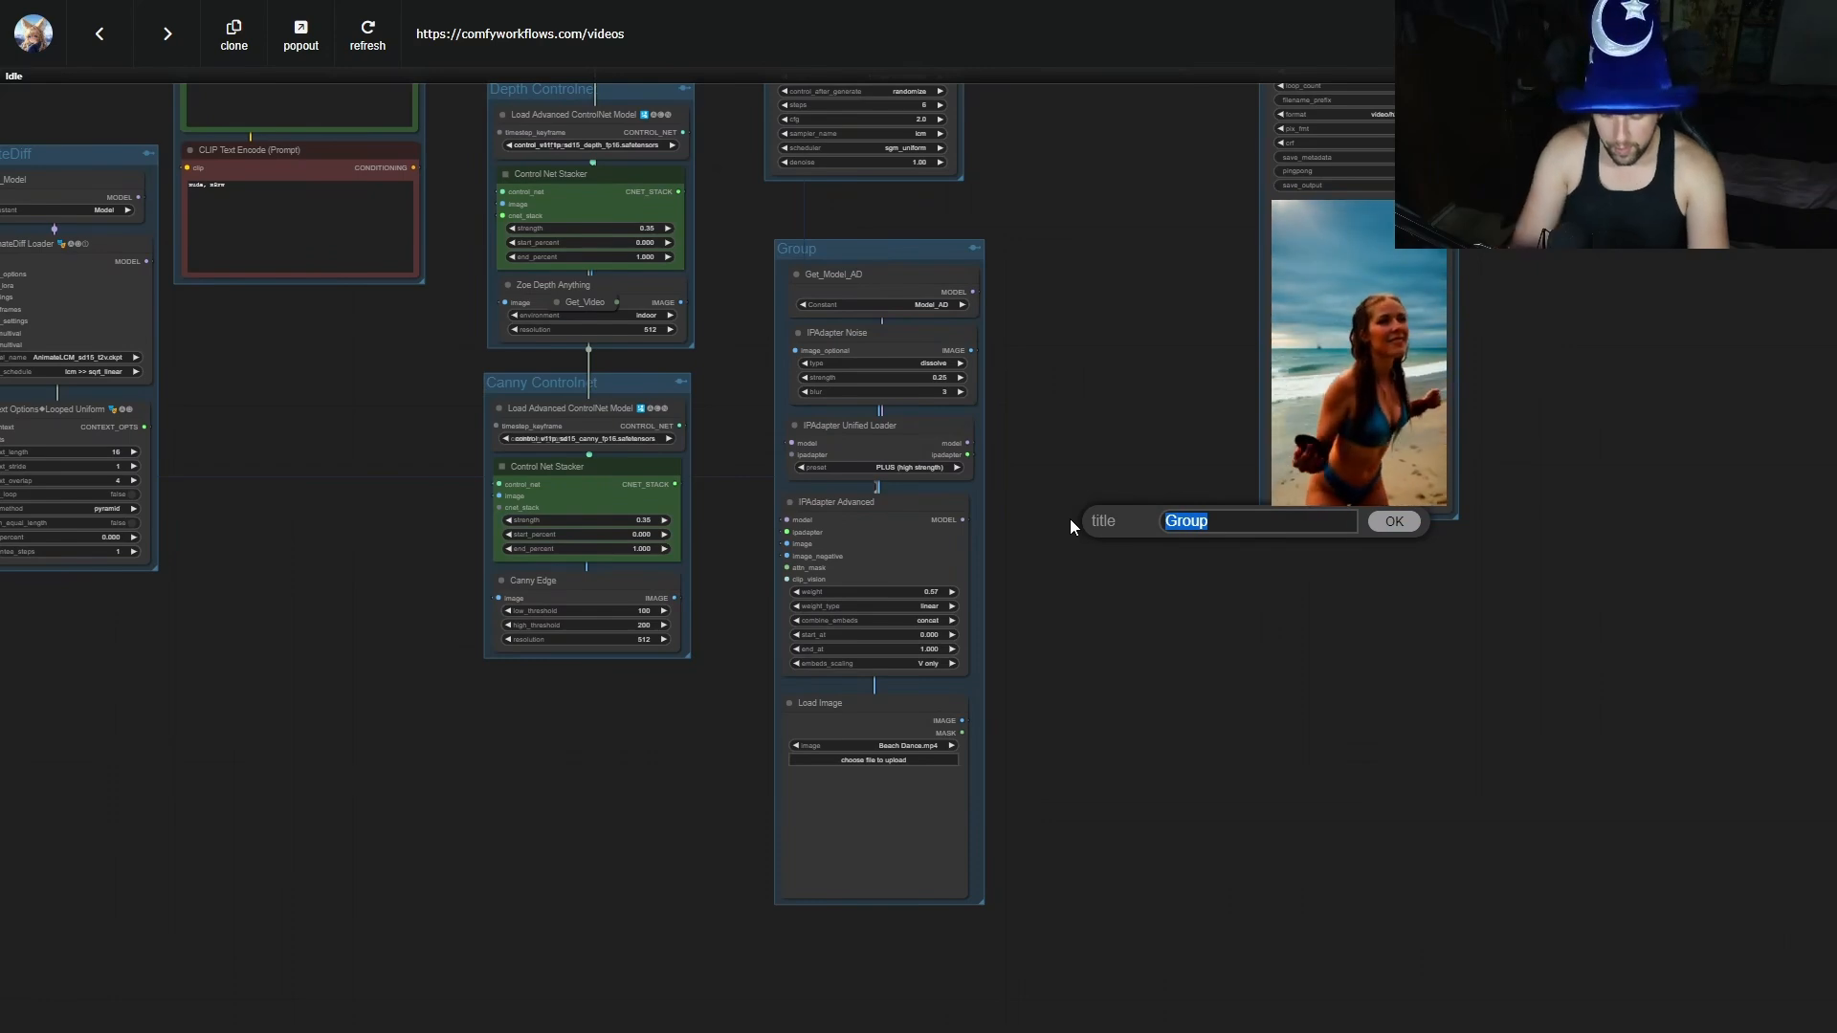
{"action": "type", "text": "IPA 1"}
{"action": "key", "text": "Return"}
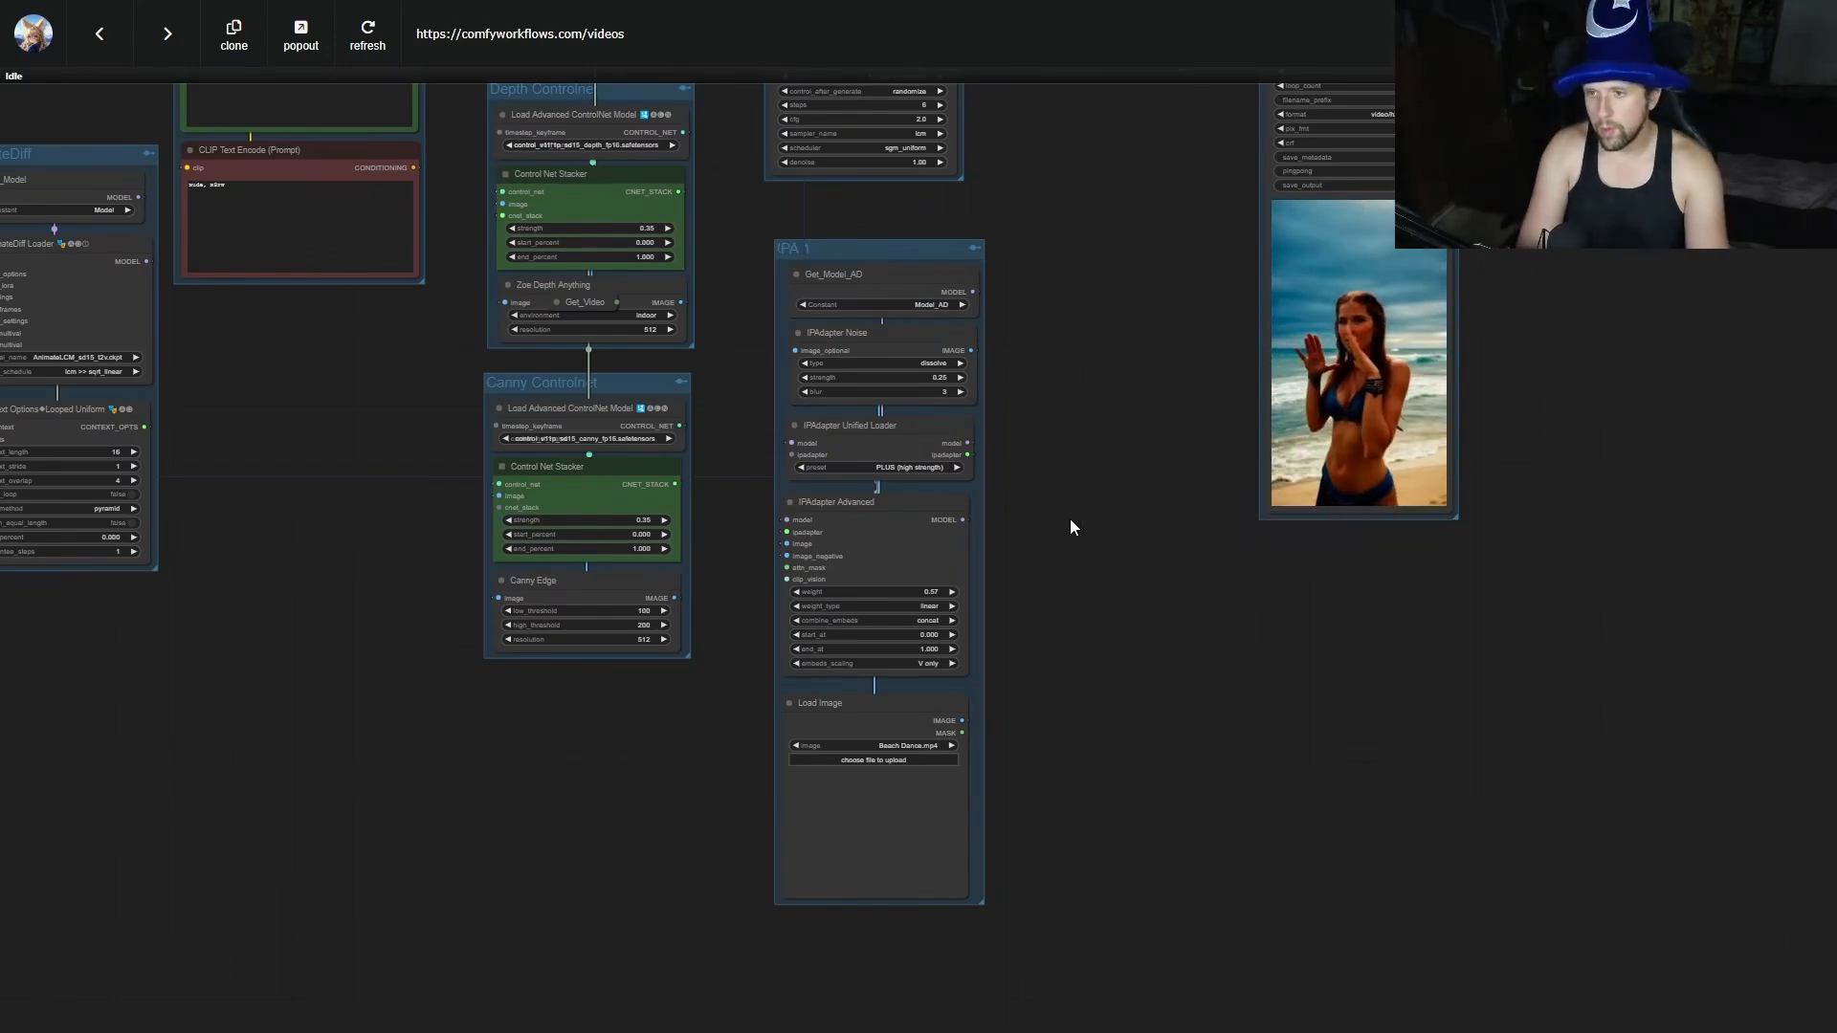
Nudge the IPAdapter Advanced and Load Image nodes into line with the nodes above them in the IPA 1 group.
{"action": "scroll", "coordinate": [1009, 558], "scroll_direction": "up", "scroll_amount": 4}
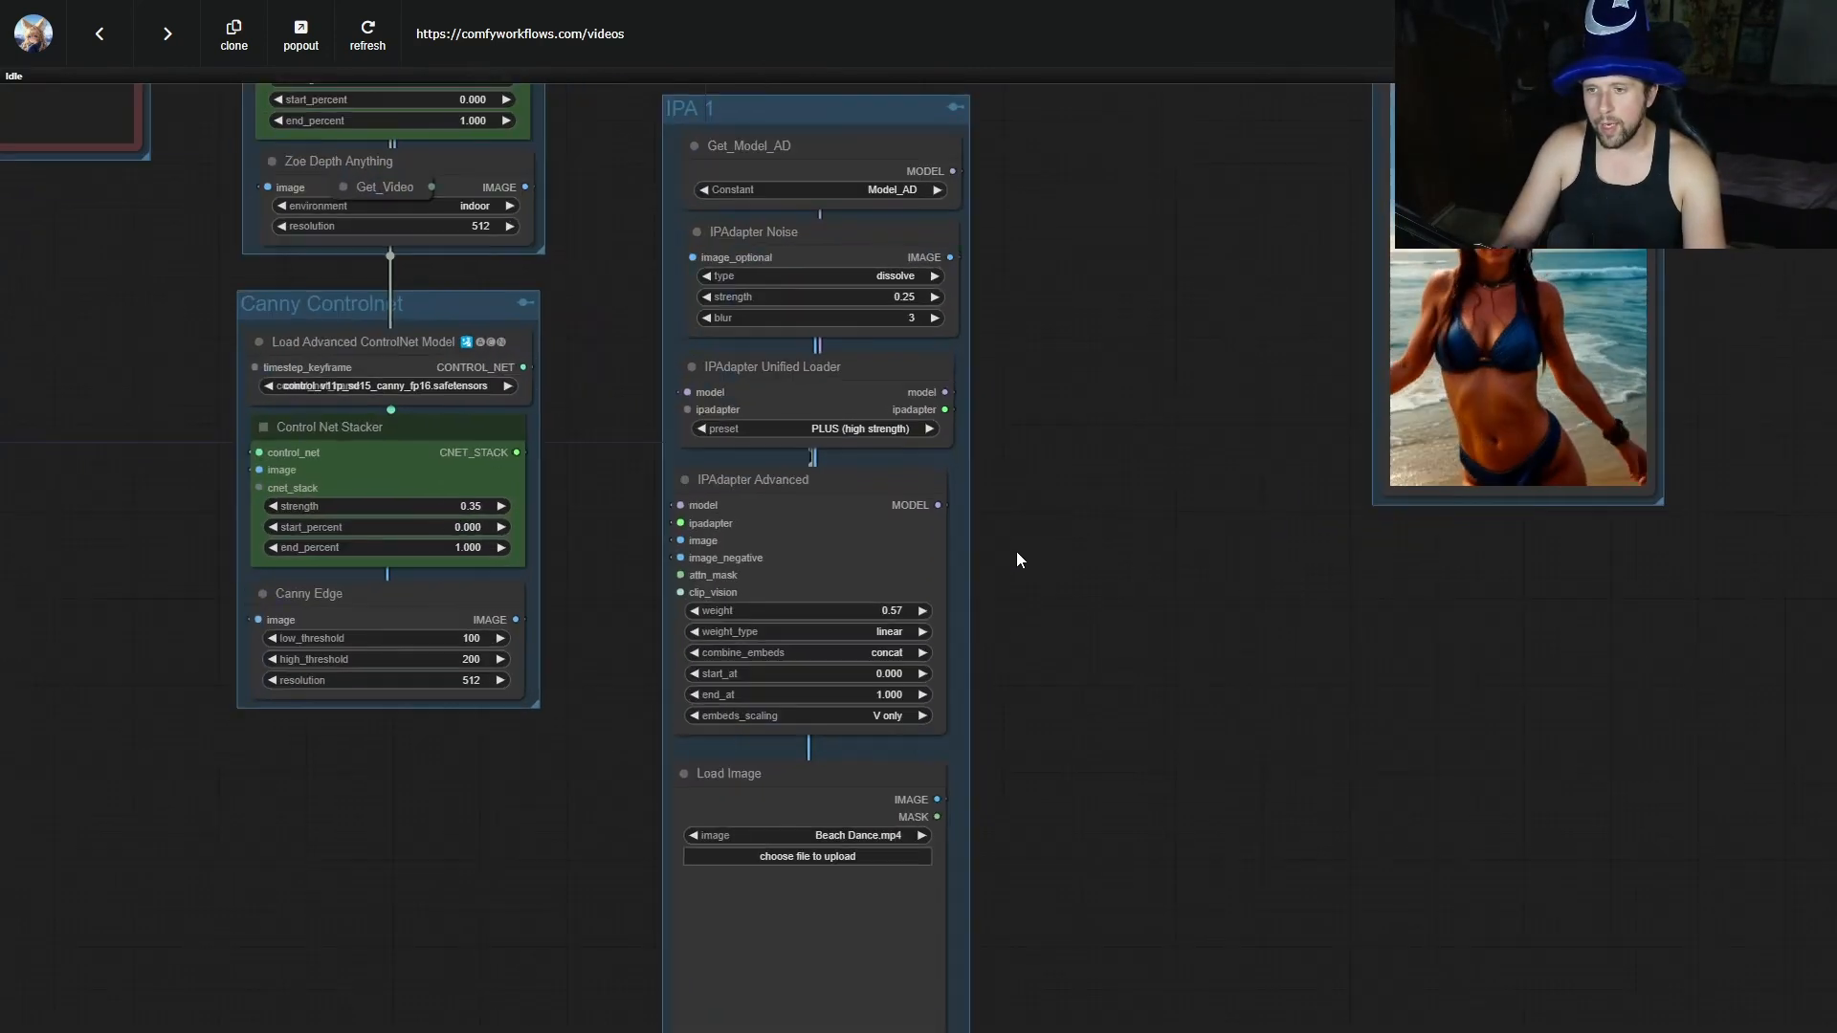
{"action": "left_click_drag", "start_coordinate": [836, 485], "coordinate": [849, 476]}
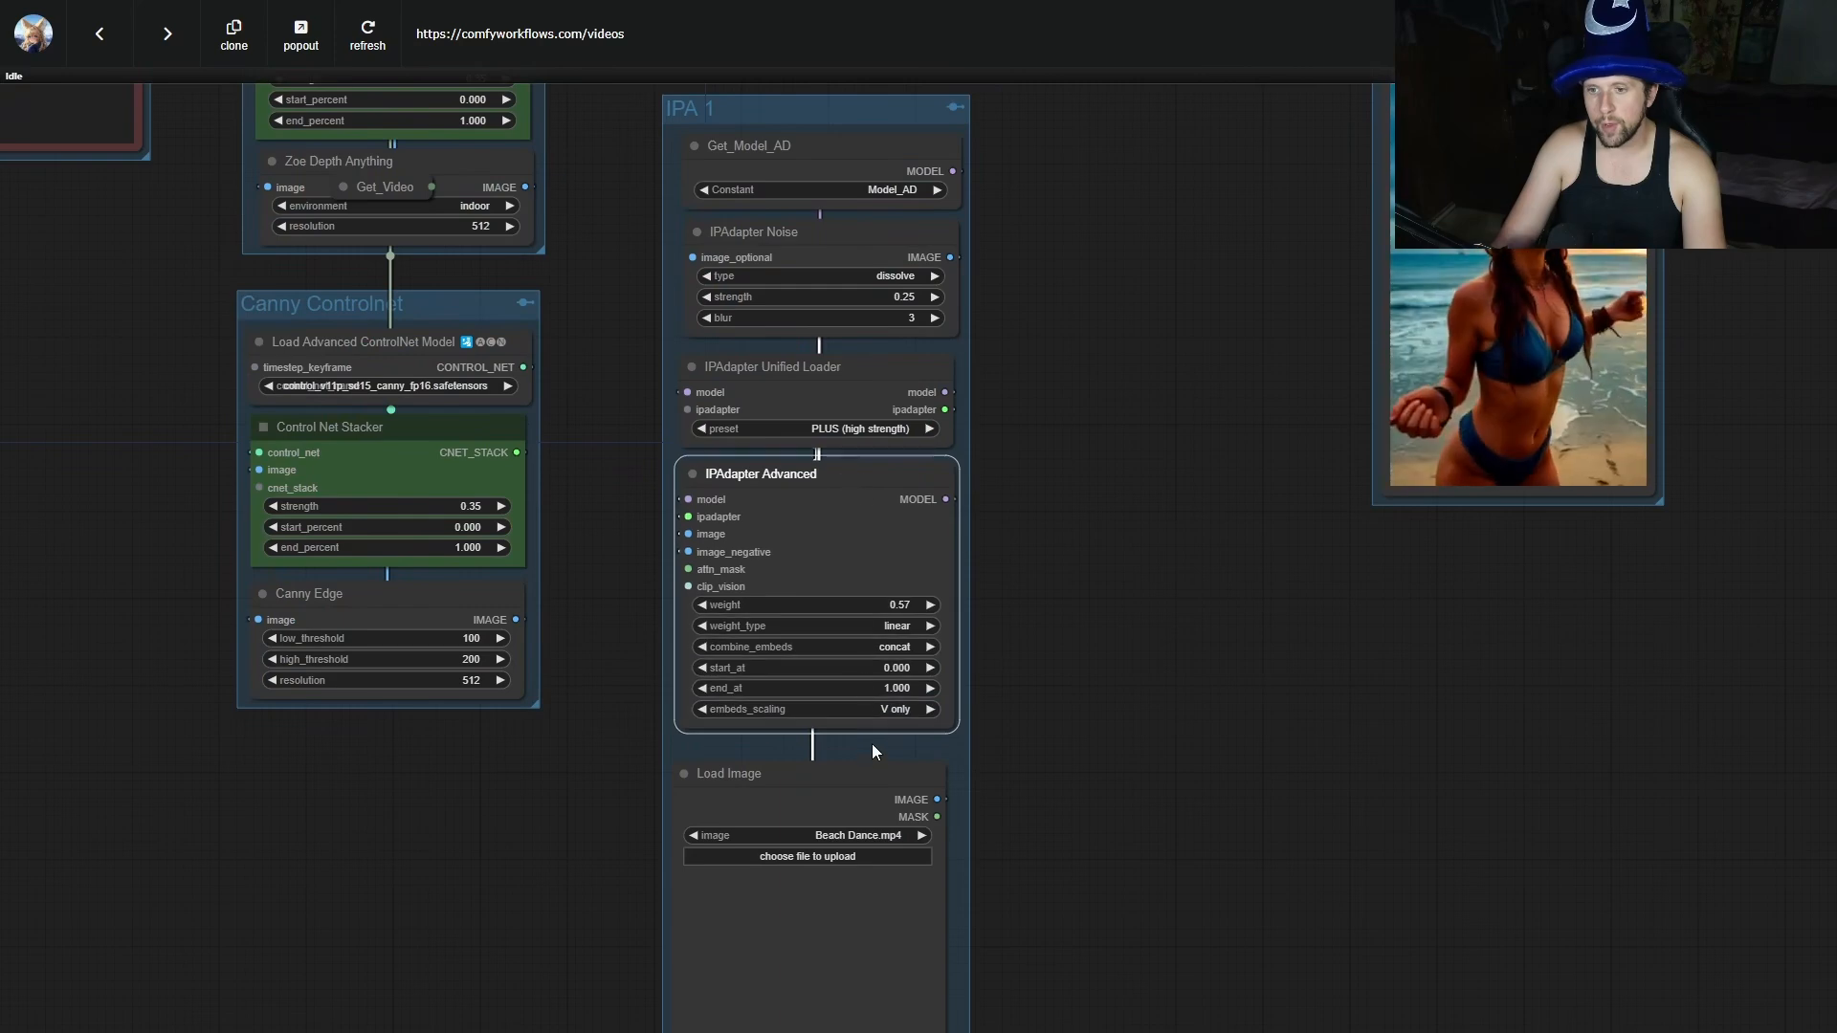
{"action": "left_click_drag", "start_coordinate": [872, 764], "coordinate": [886, 754]}
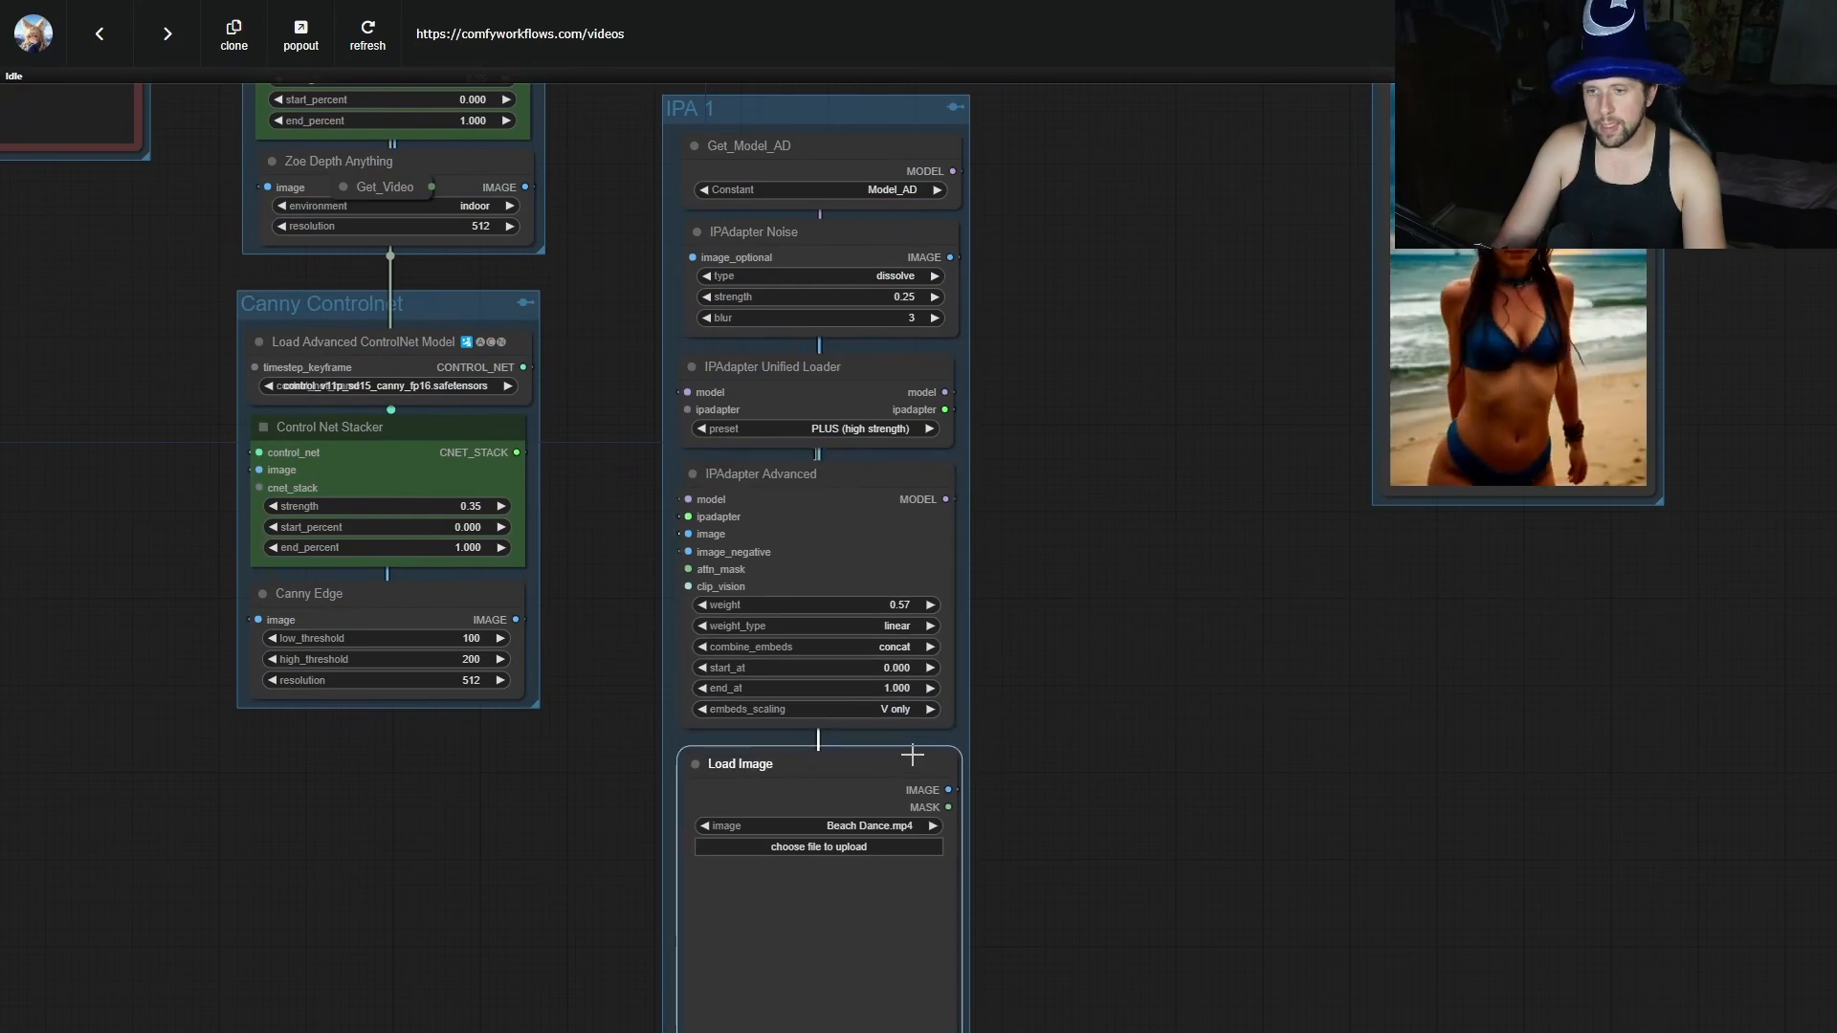
{"action": "left_click", "coordinate": [1194, 877]}
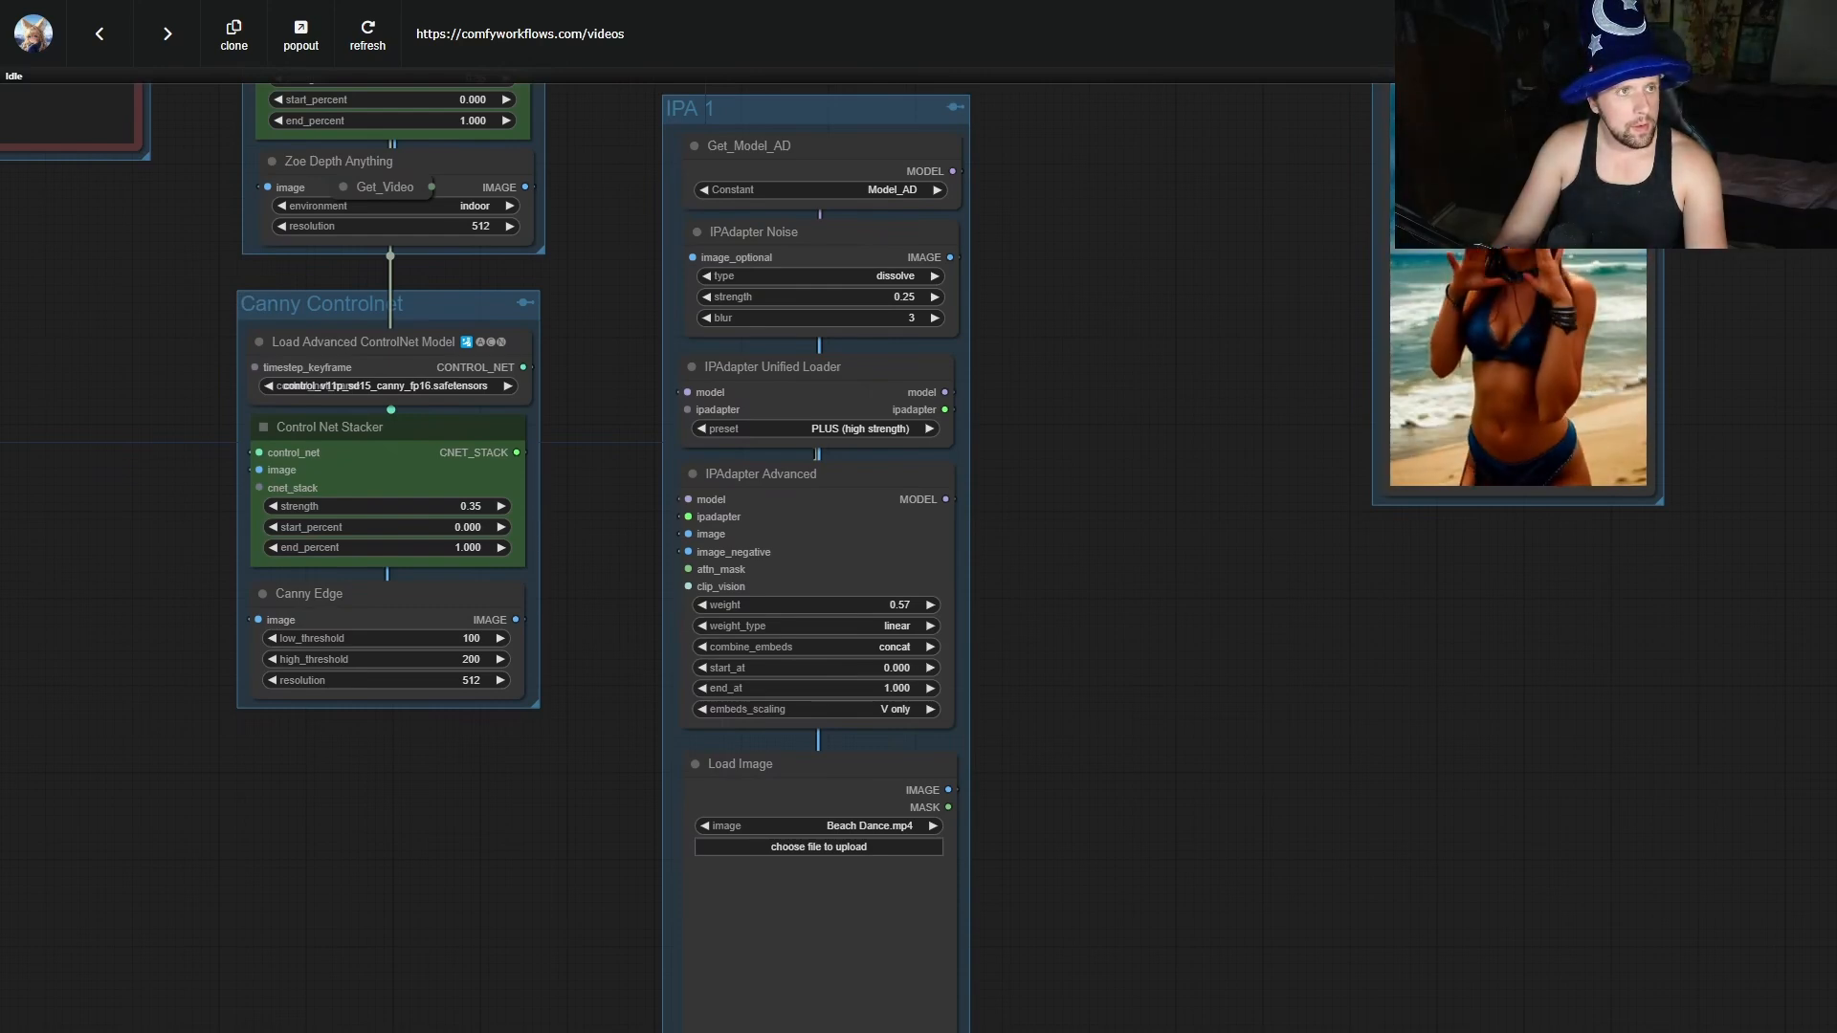
Switch to the web browser, search Google Images for "viking woman", and preview the Second Life Marketplace result.
{"action": "left_click_drag", "start_coordinate": [0, 305], "coordinate": [1069, 6]}
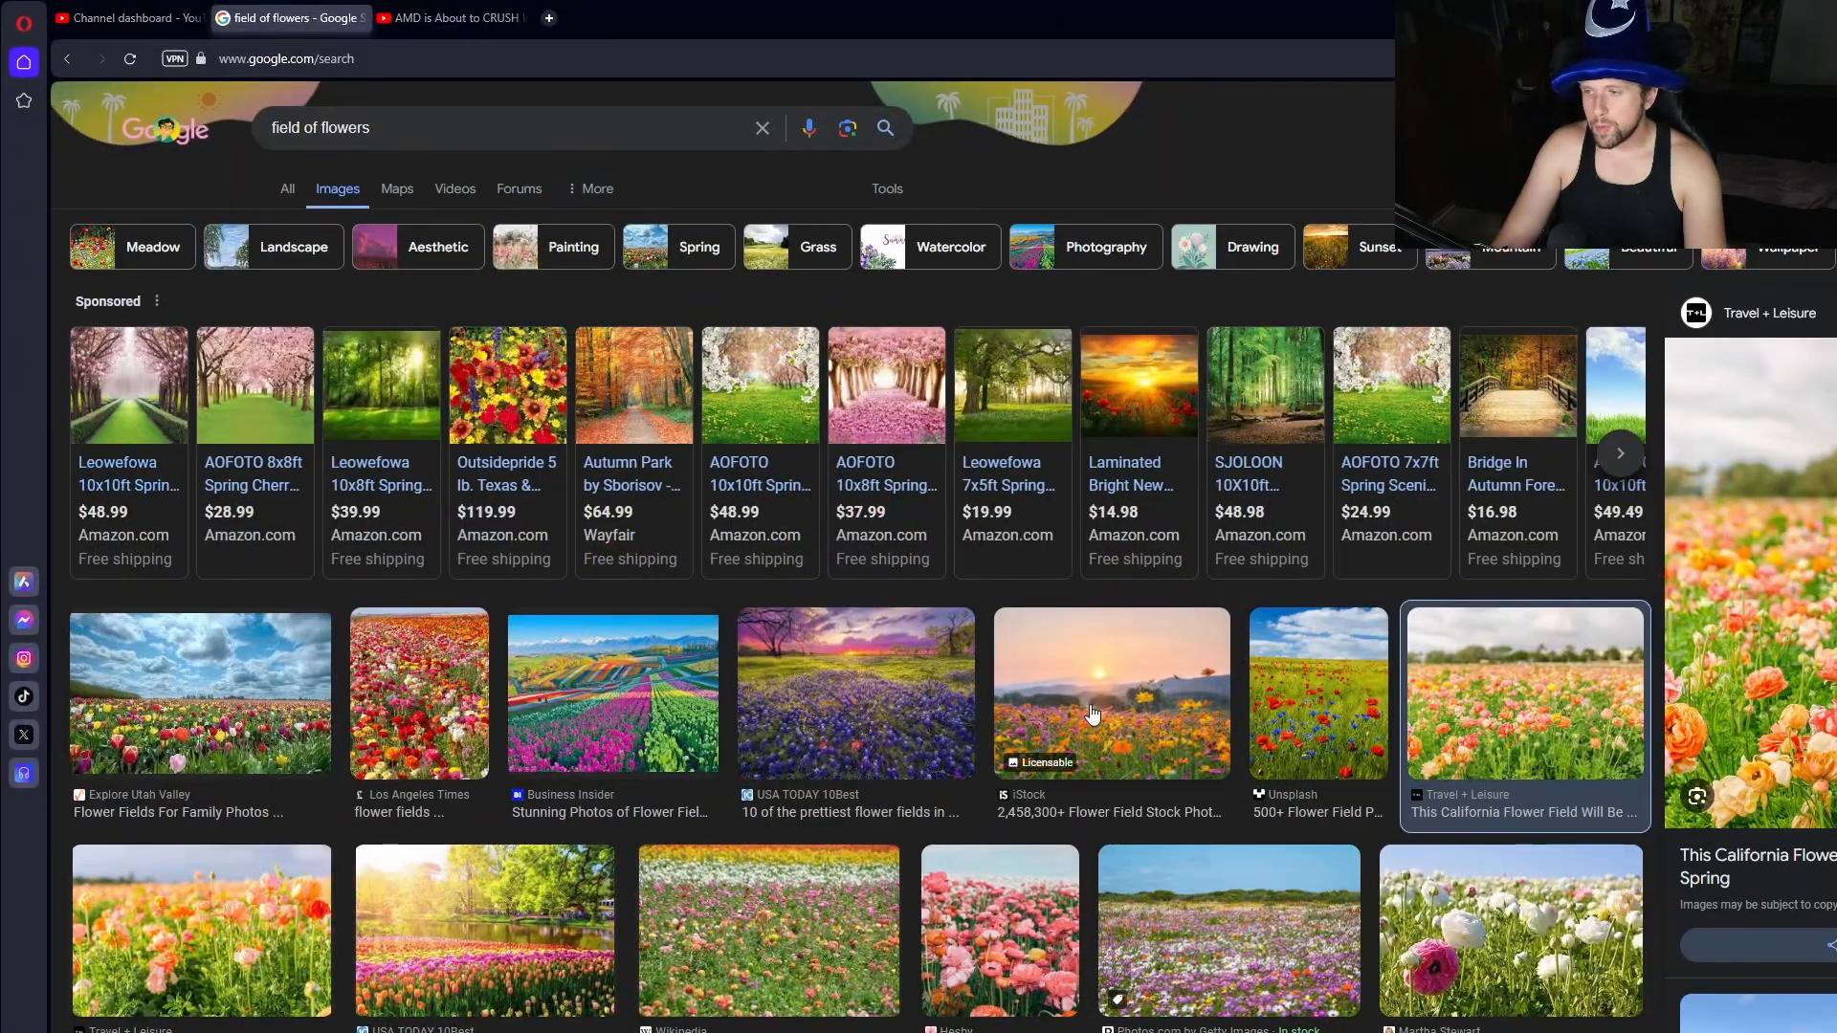
{"action": "left_click", "coordinate": [363, 128]}
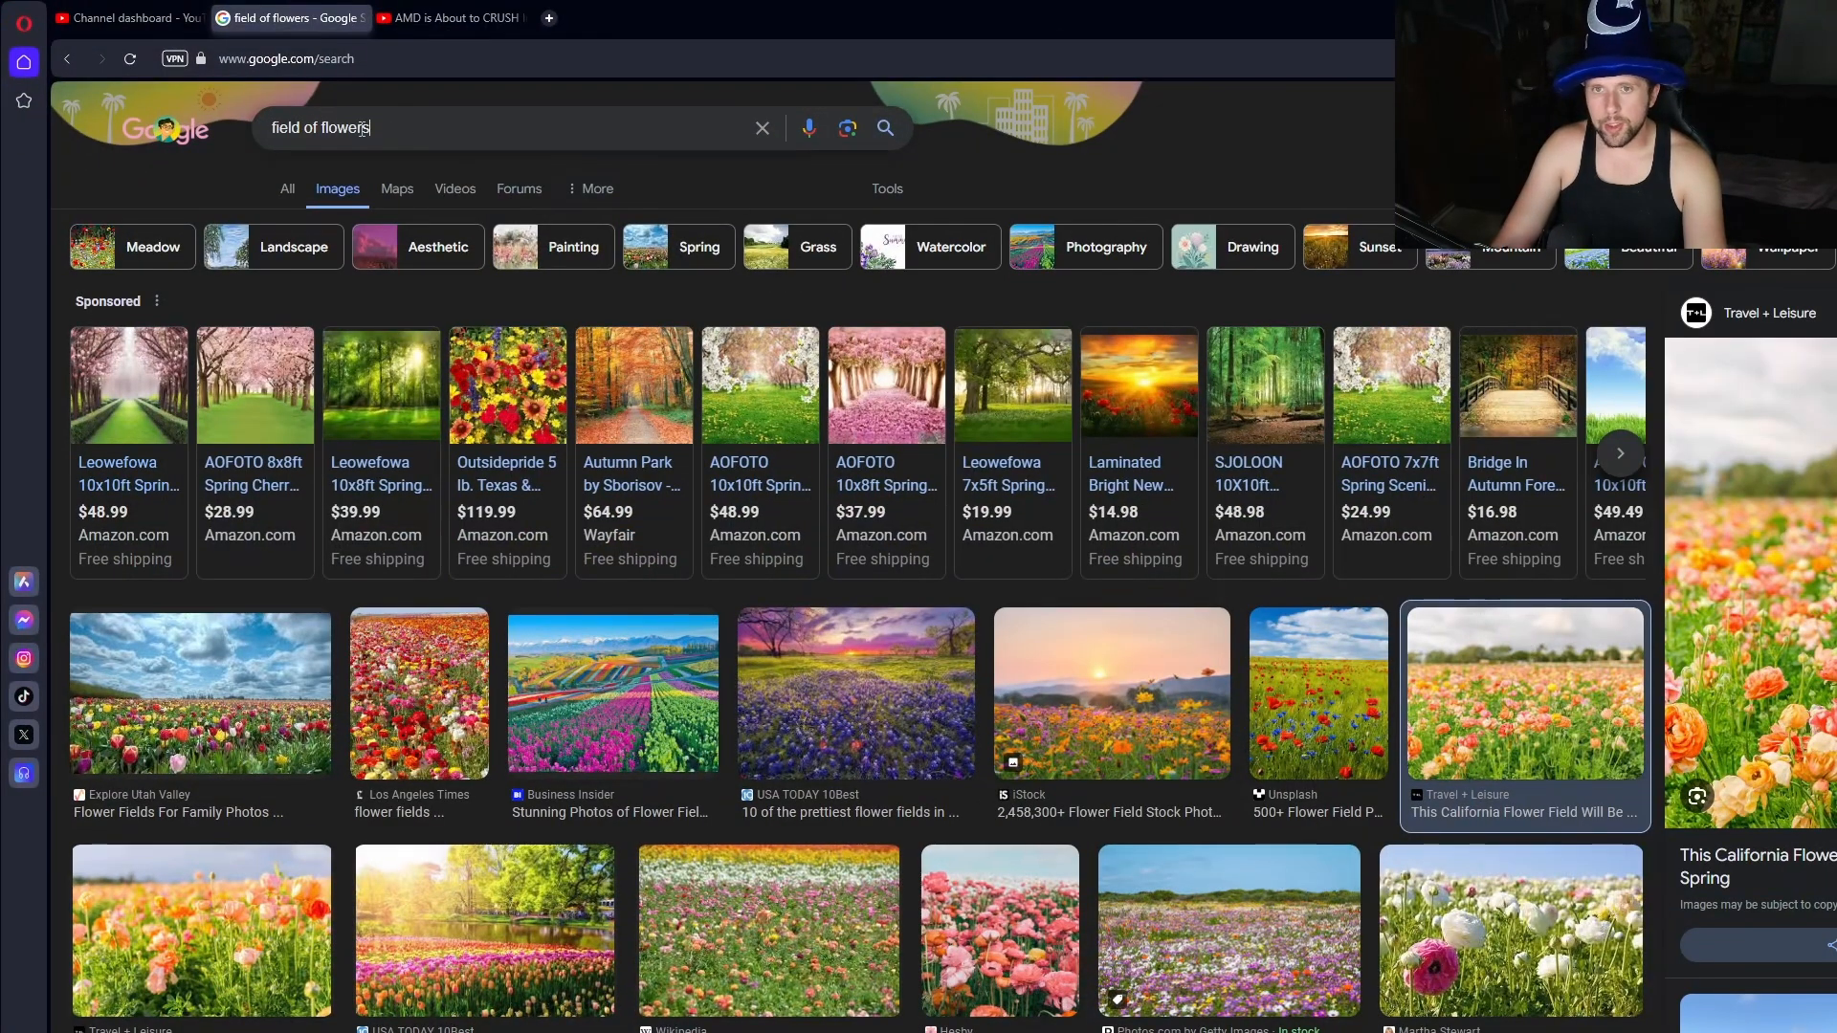
{"action": "left_click_drag", "start_coordinate": [364, 128], "coordinate": [244, 145]}
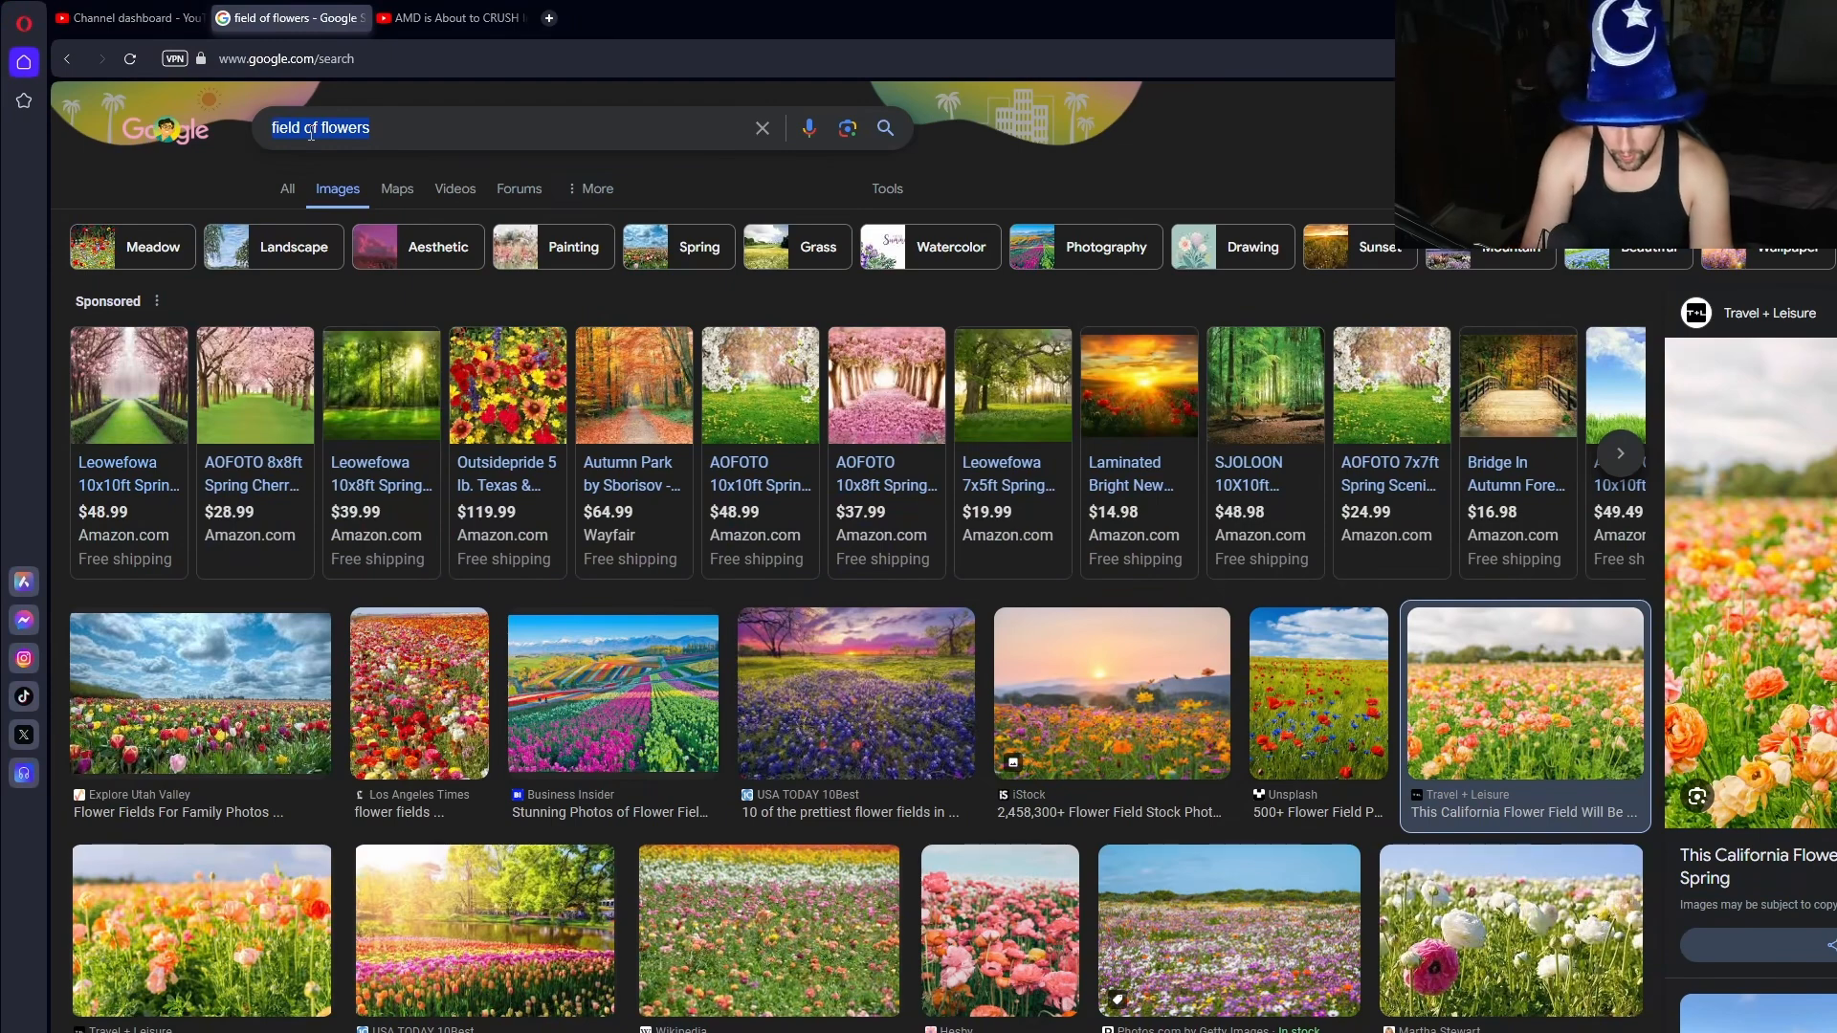
{"action": "type", "text": "Viking woman"}
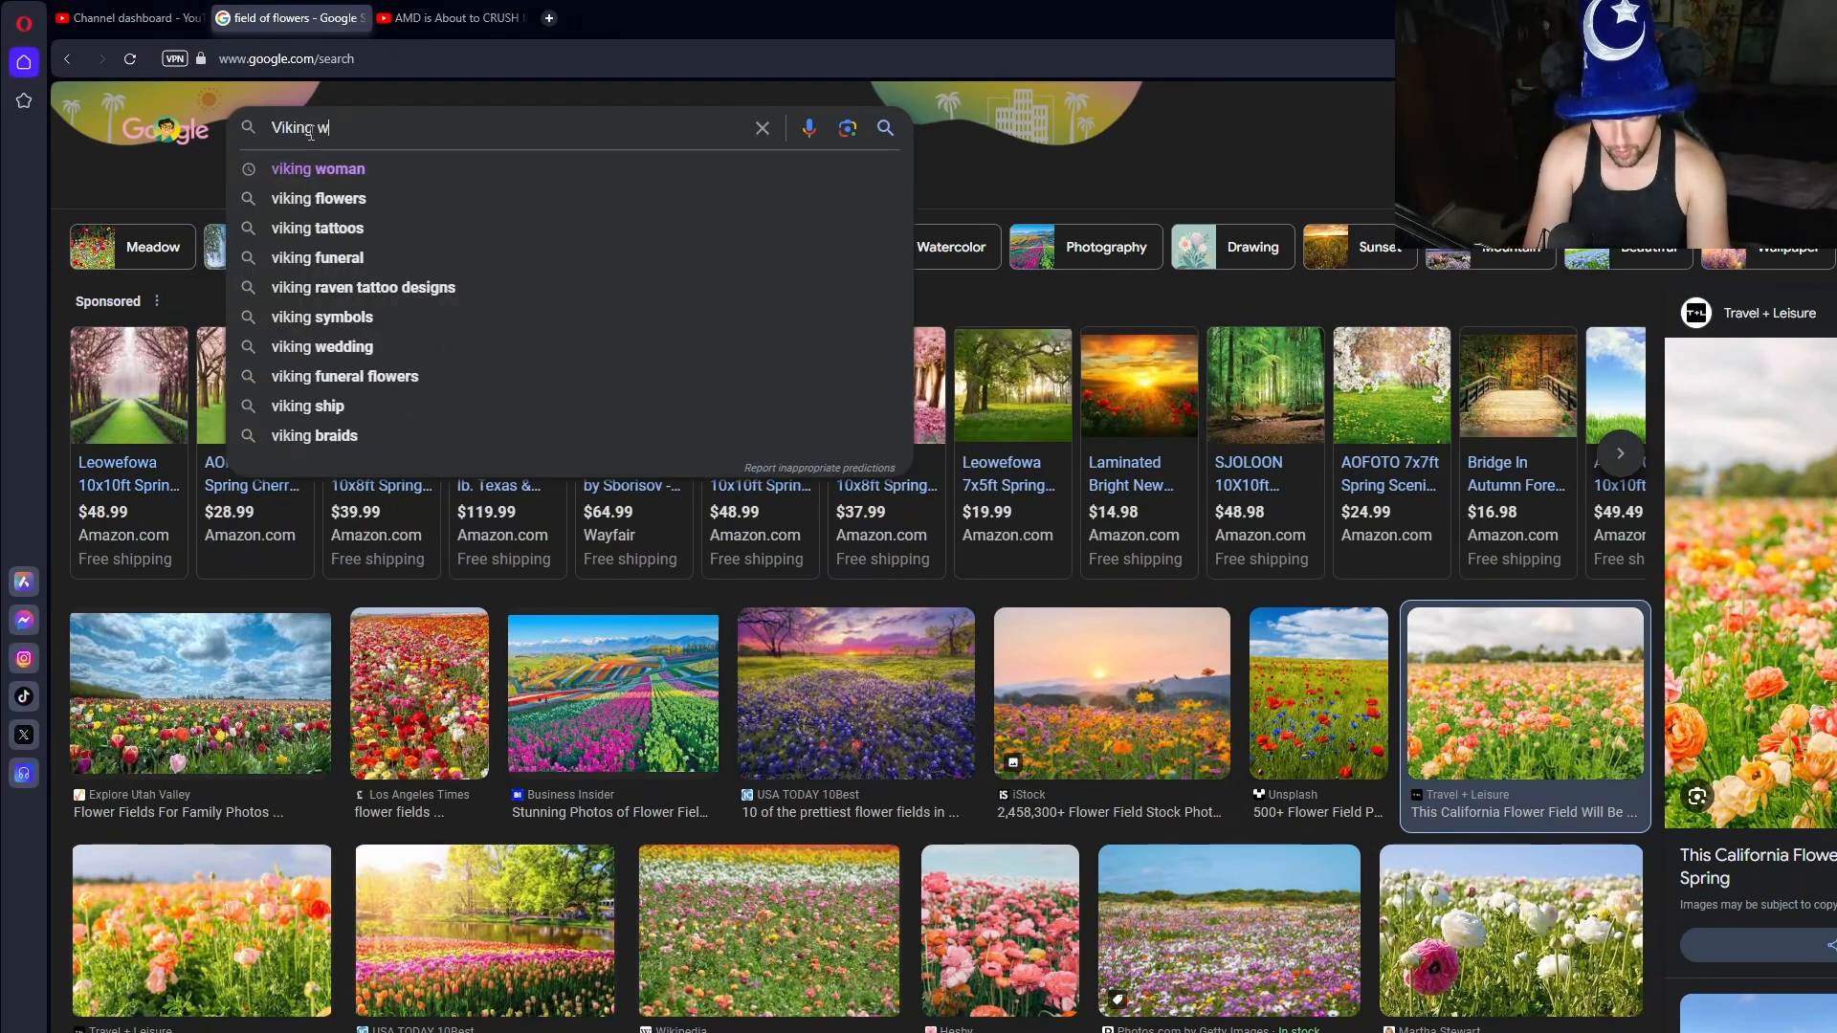
{"action": "left_click", "coordinate": [360, 168]}
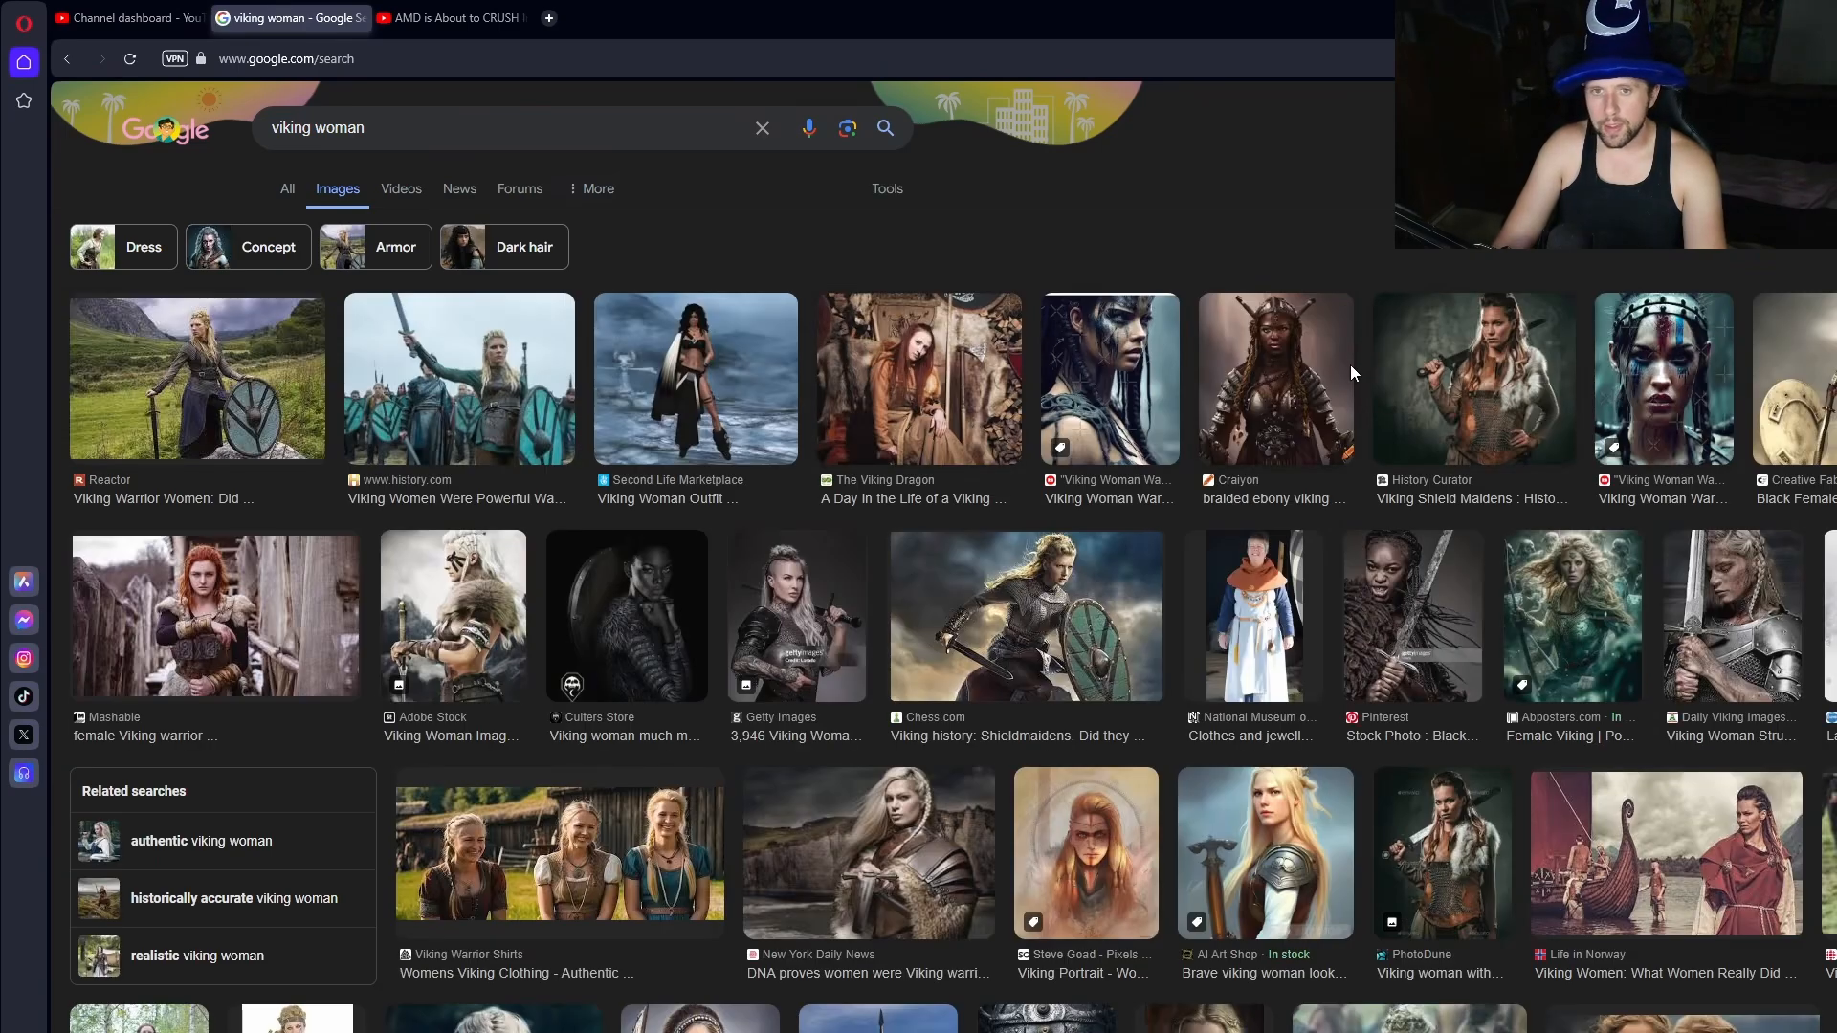
{"action": "left_click", "coordinate": [697, 360]}
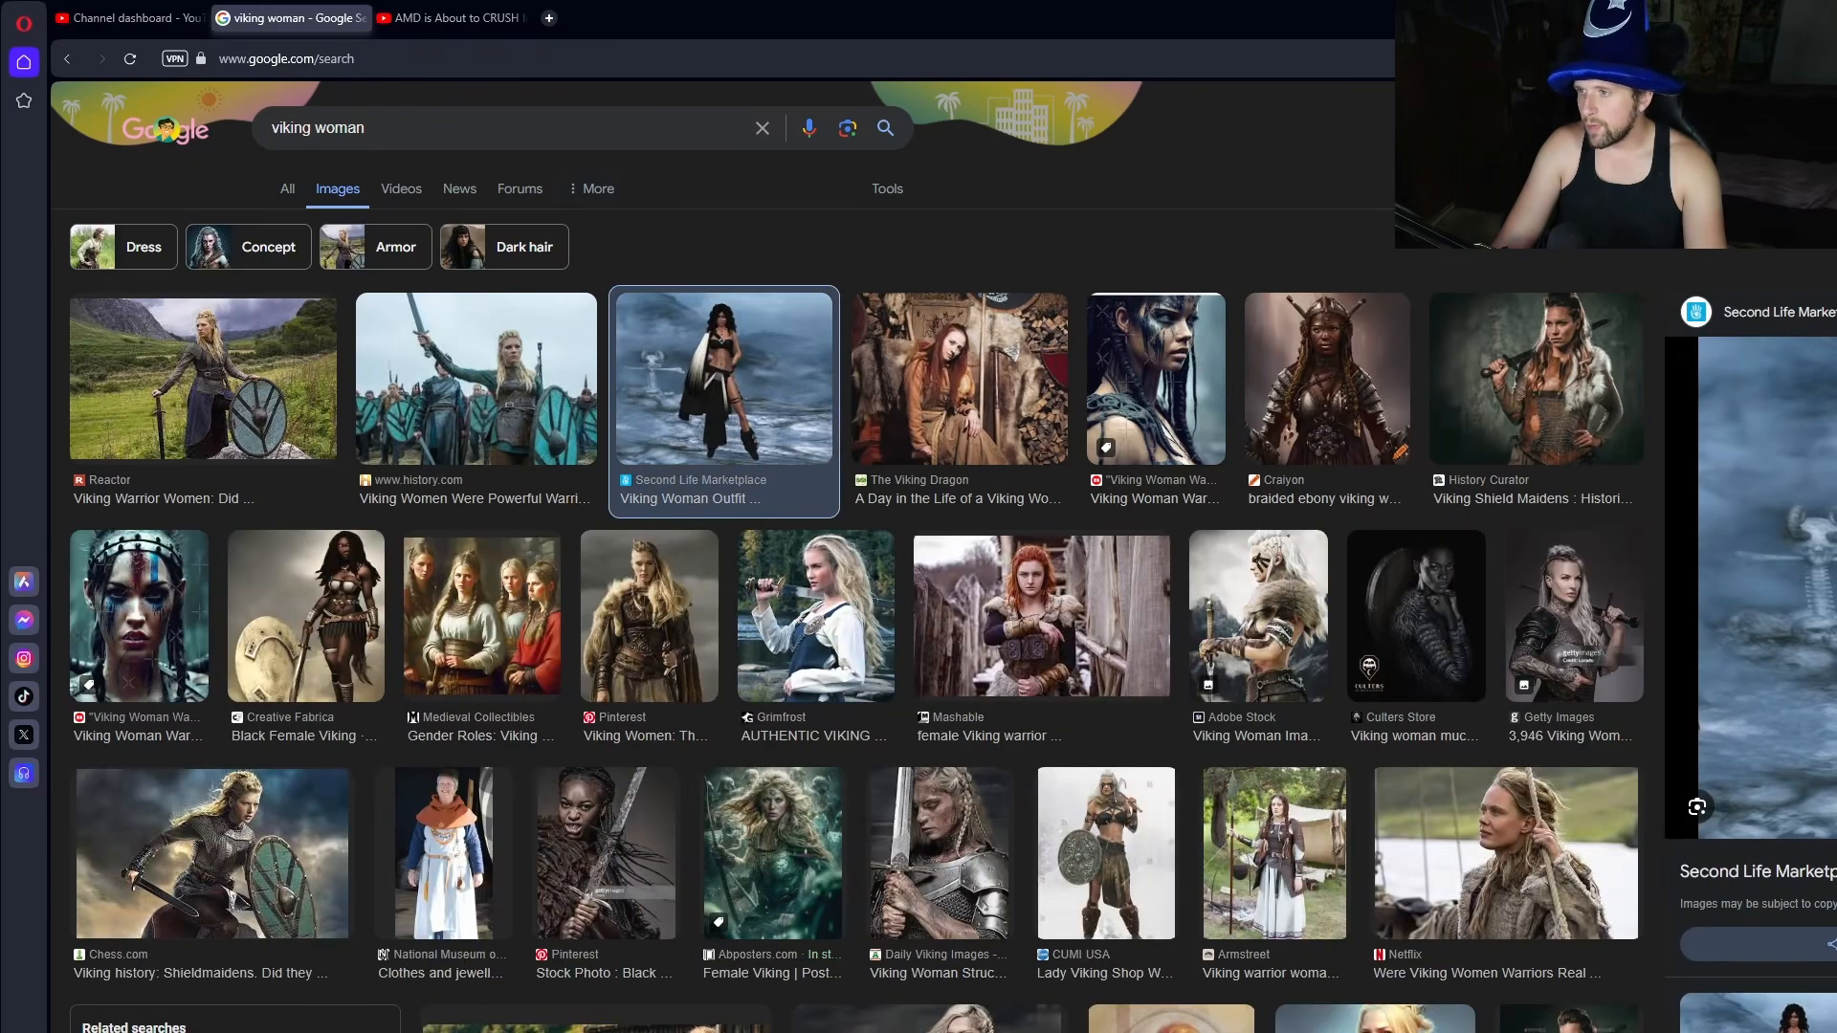
{"action": "key", "text": "Escape"}
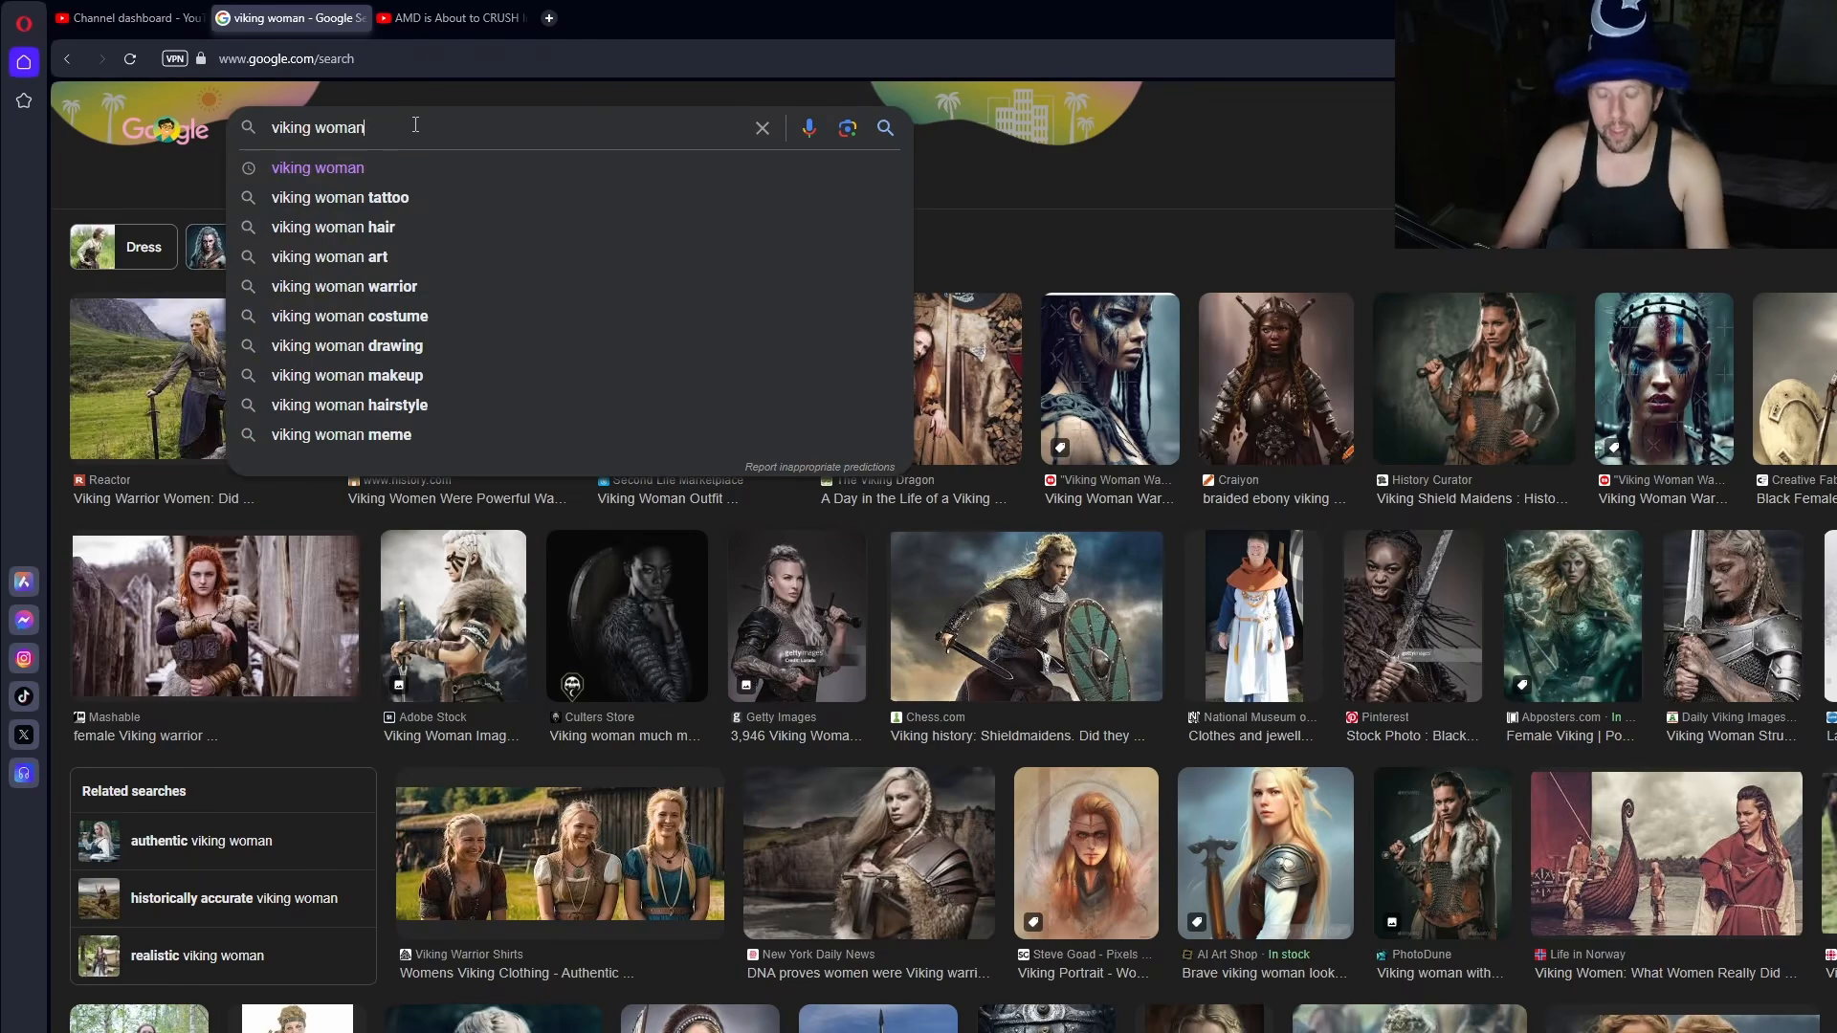
Refine the image search to "viking woman full body" and preview the Prompt Hunt result of a Viking woman.
{"action": "type", "text": "ful"}
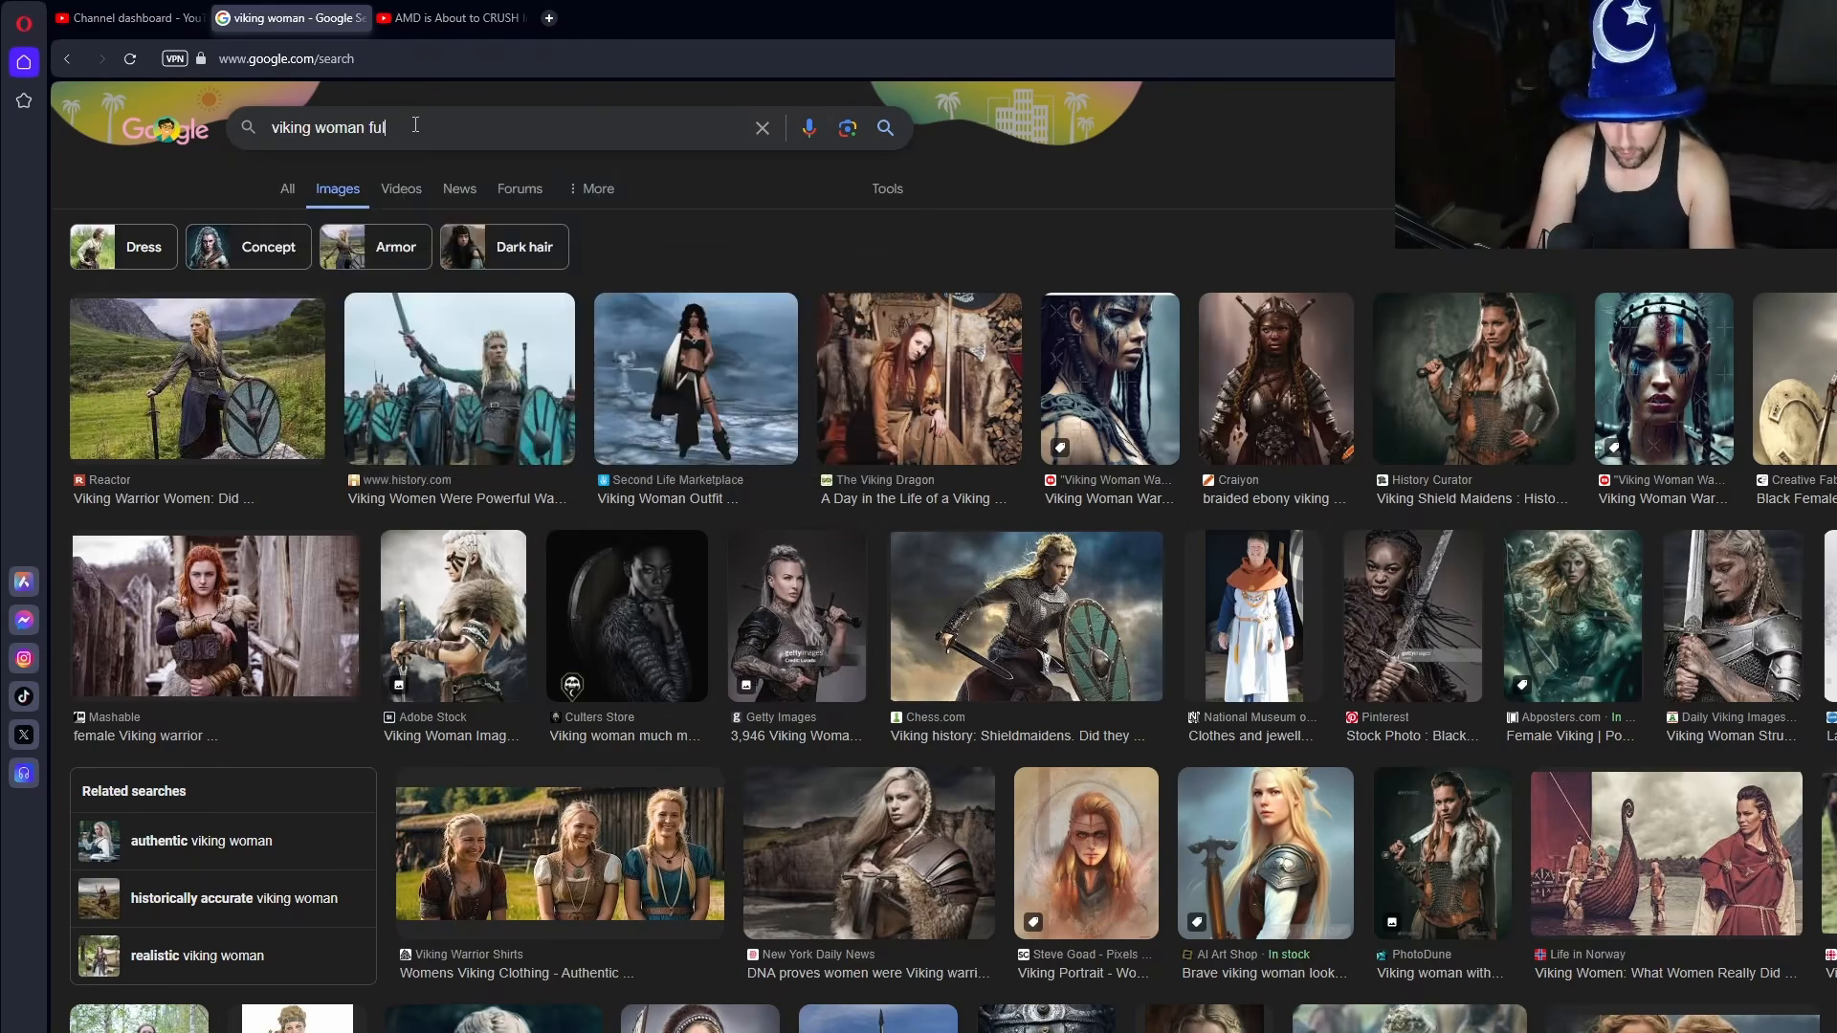
{"action": "type", "text": "l body"}
{"action": "key", "text": "Return"}
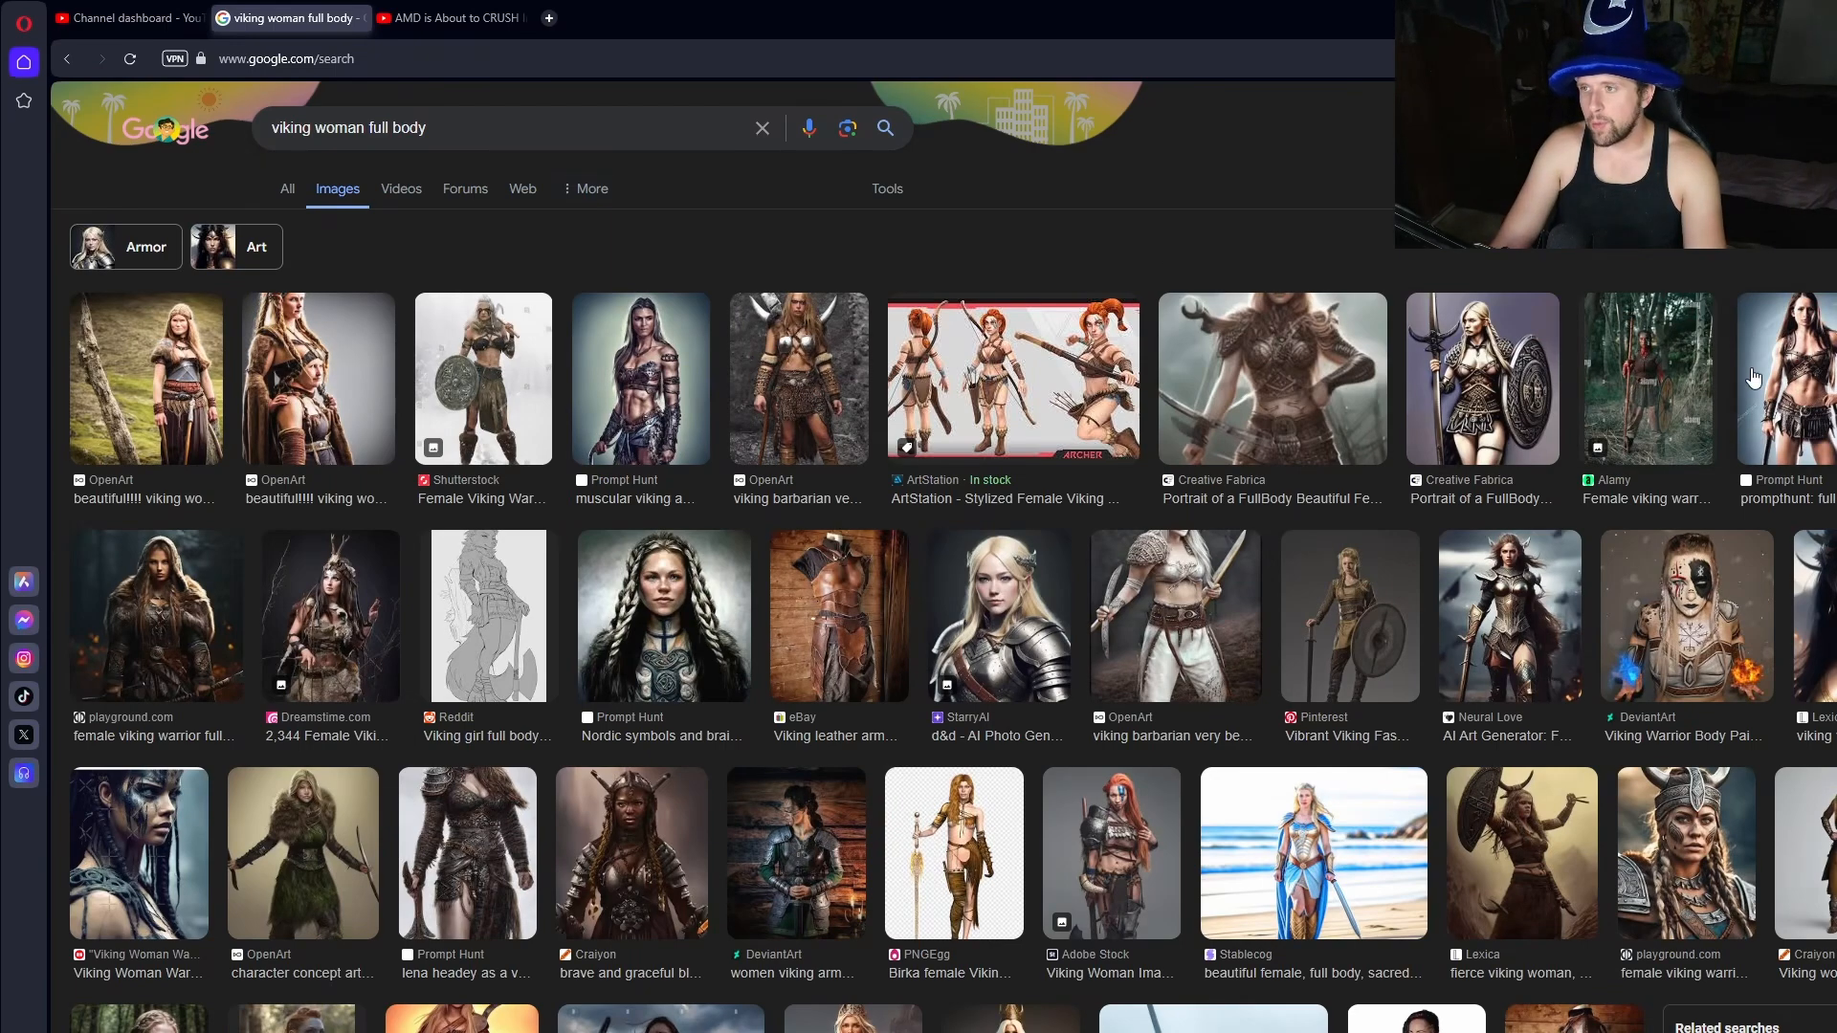
{"action": "left_click", "coordinate": [1797, 370]}
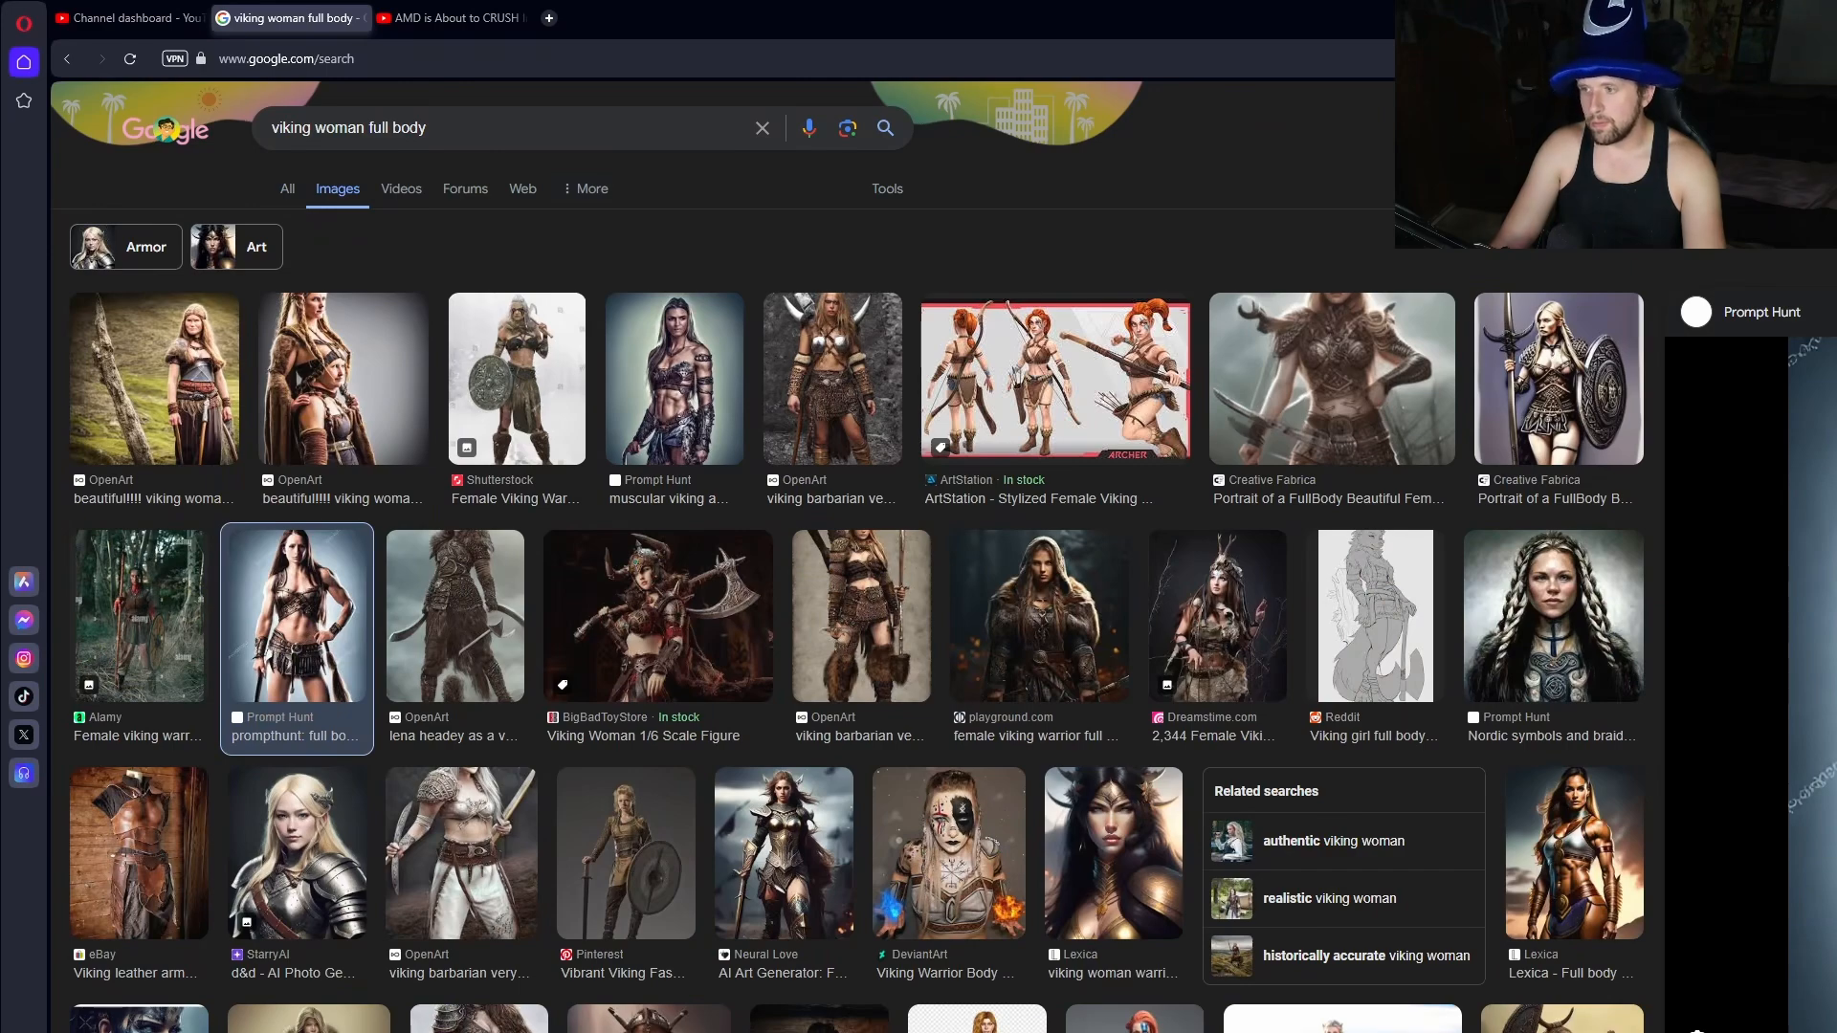
{"action": "key", "text": "Escape"}
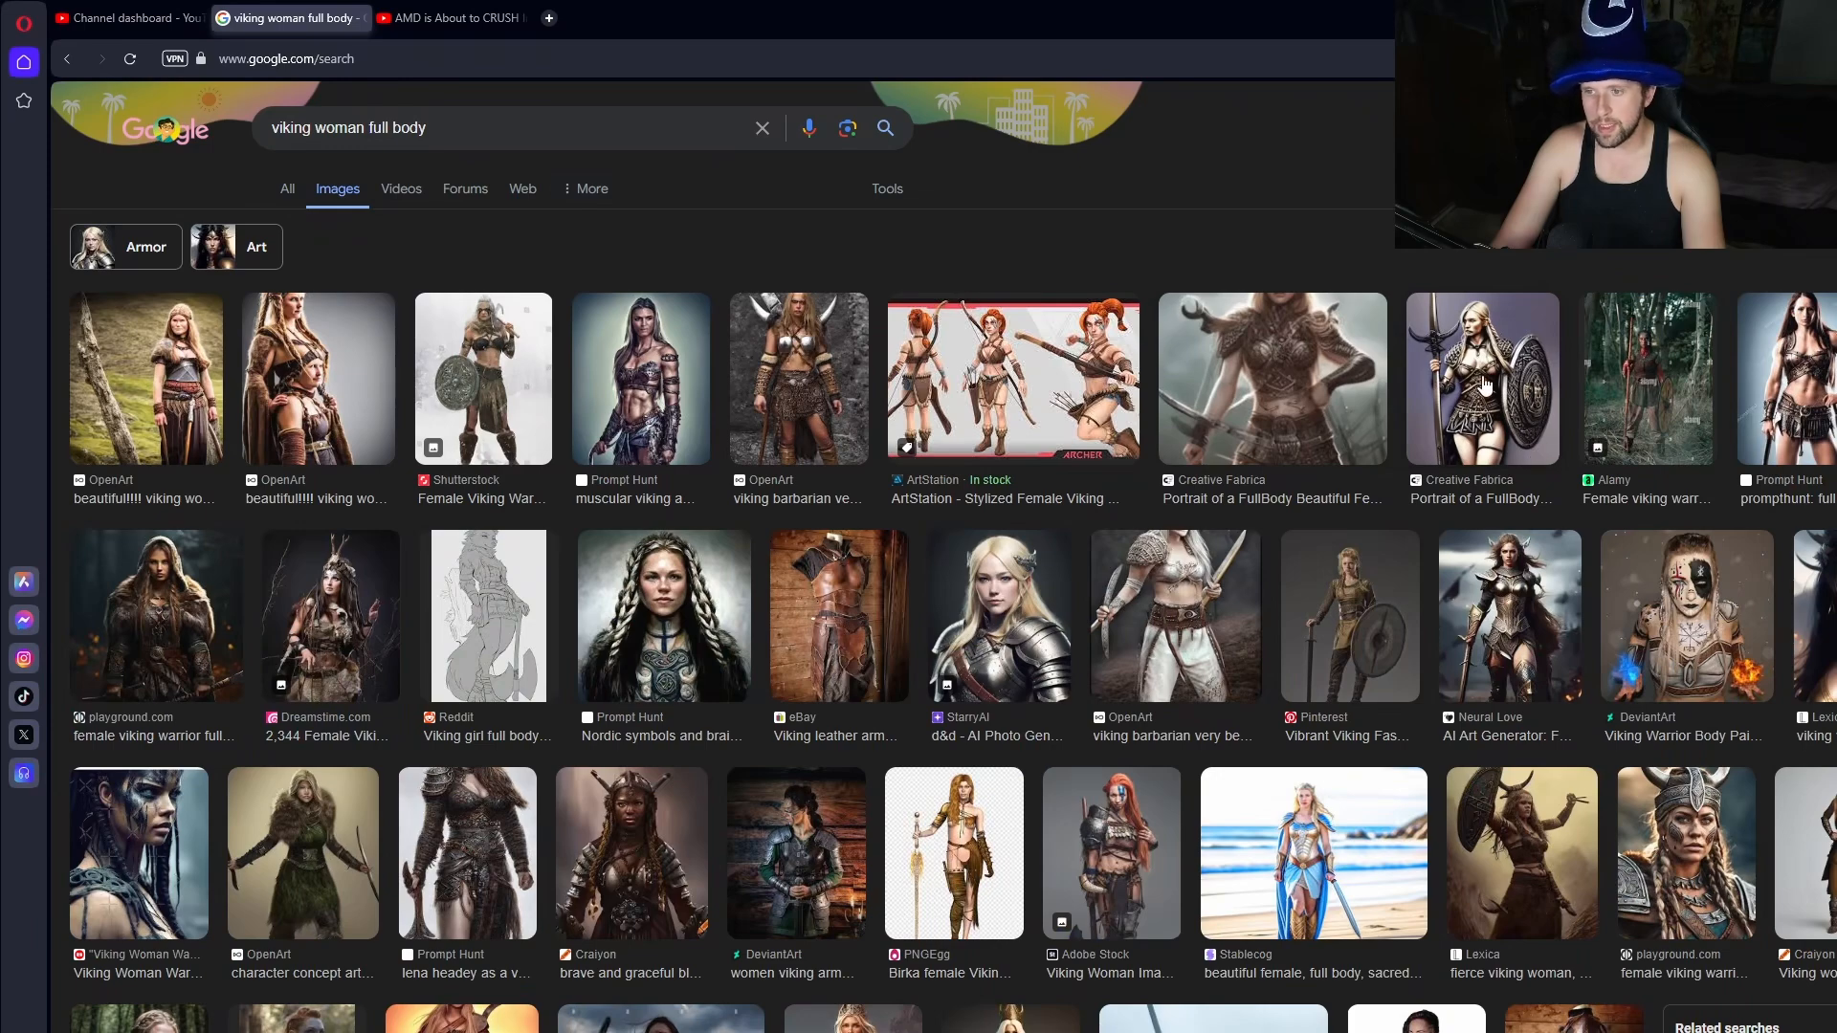
Copy a full-body, red-haired Viking woman image from the search results and paste it into the Load Image node in ComfyUI.
{"action": "scroll", "coordinate": [1485, 384], "scroll_direction": "down", "scroll_amount": 2}
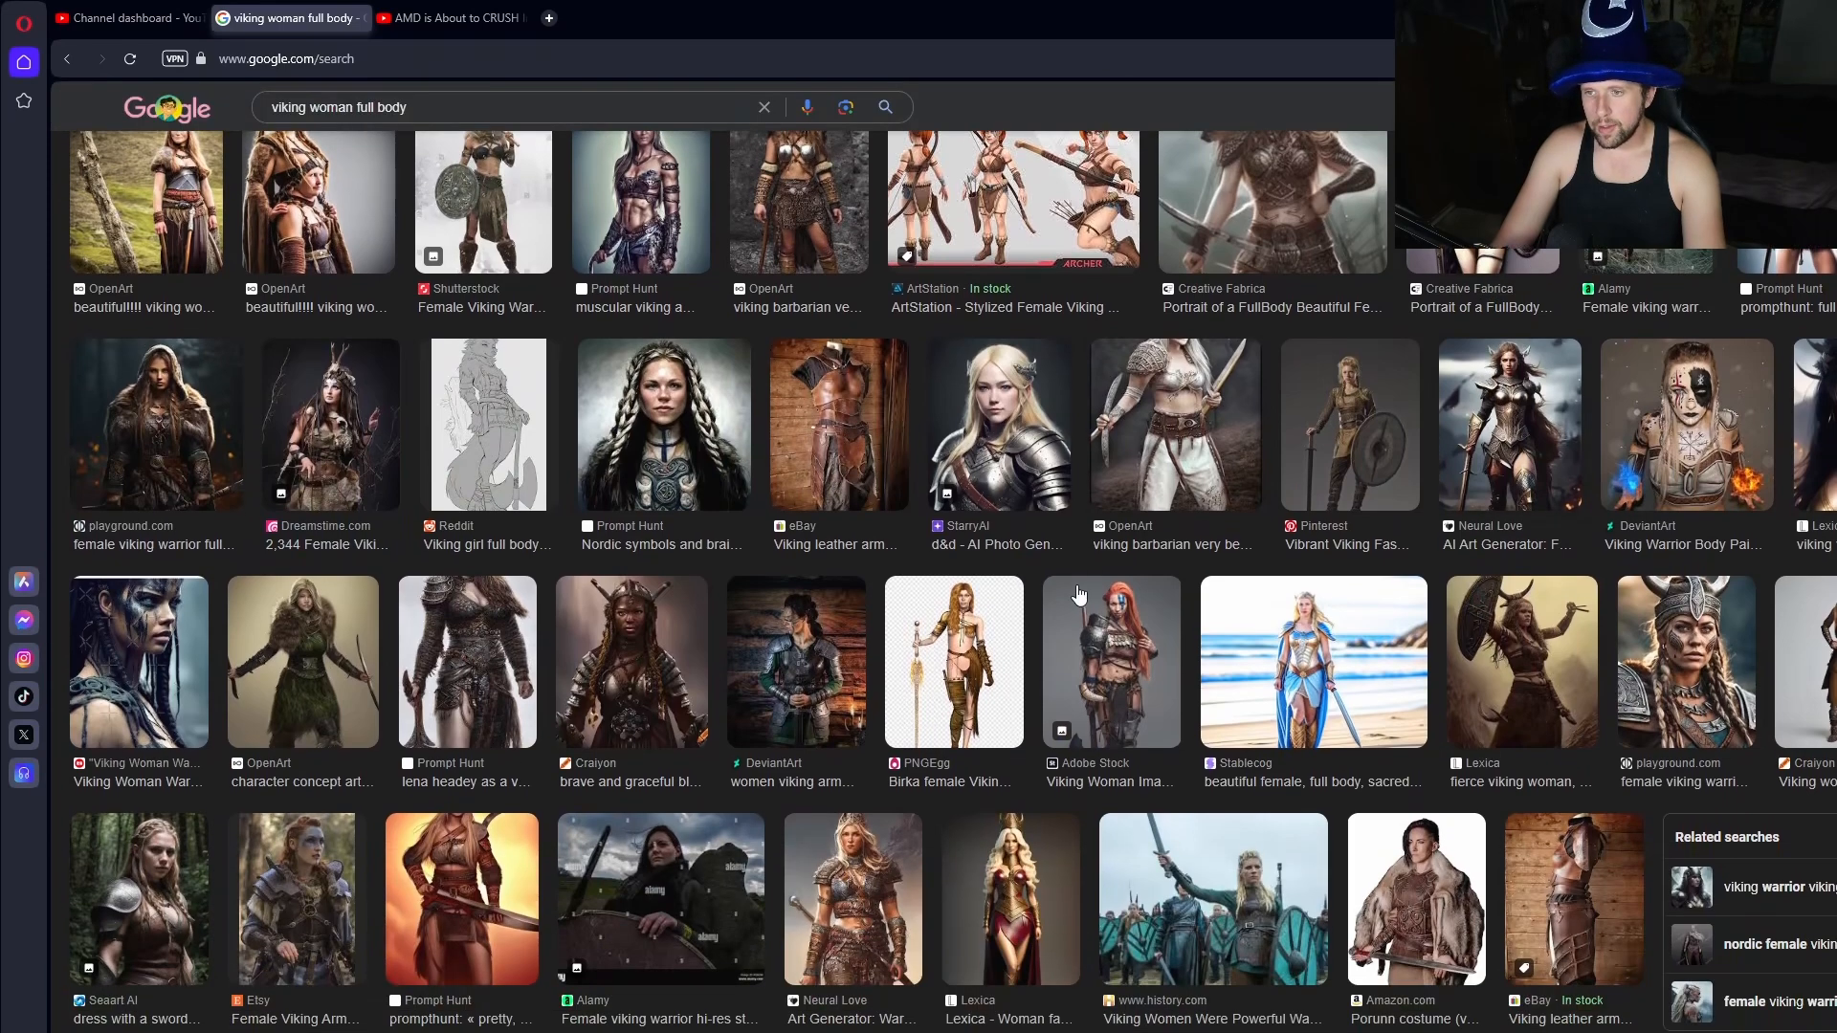
{"action": "left_click", "coordinate": [1108, 660]}
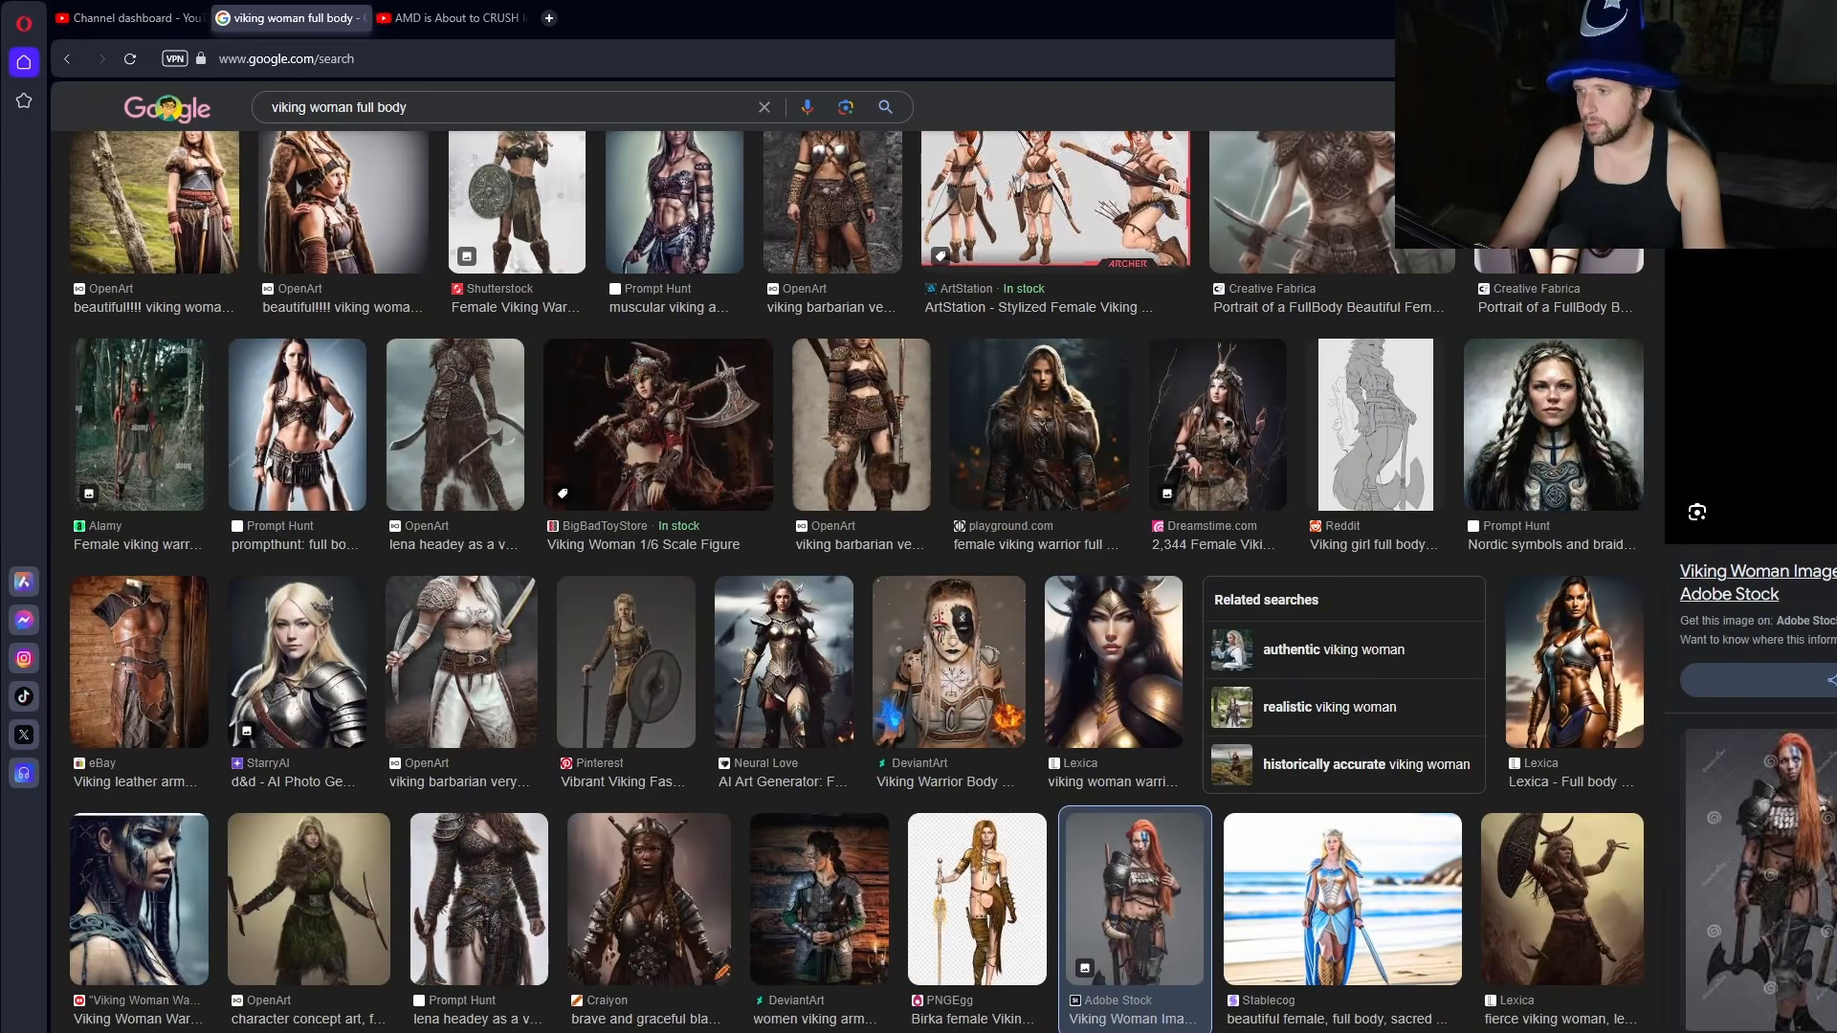
{"action": "scroll", "coordinate": [1799, 593], "scroll_direction": "down", "scroll_amount": 3}
{"action": "left_click", "coordinate": [1804, 900]}
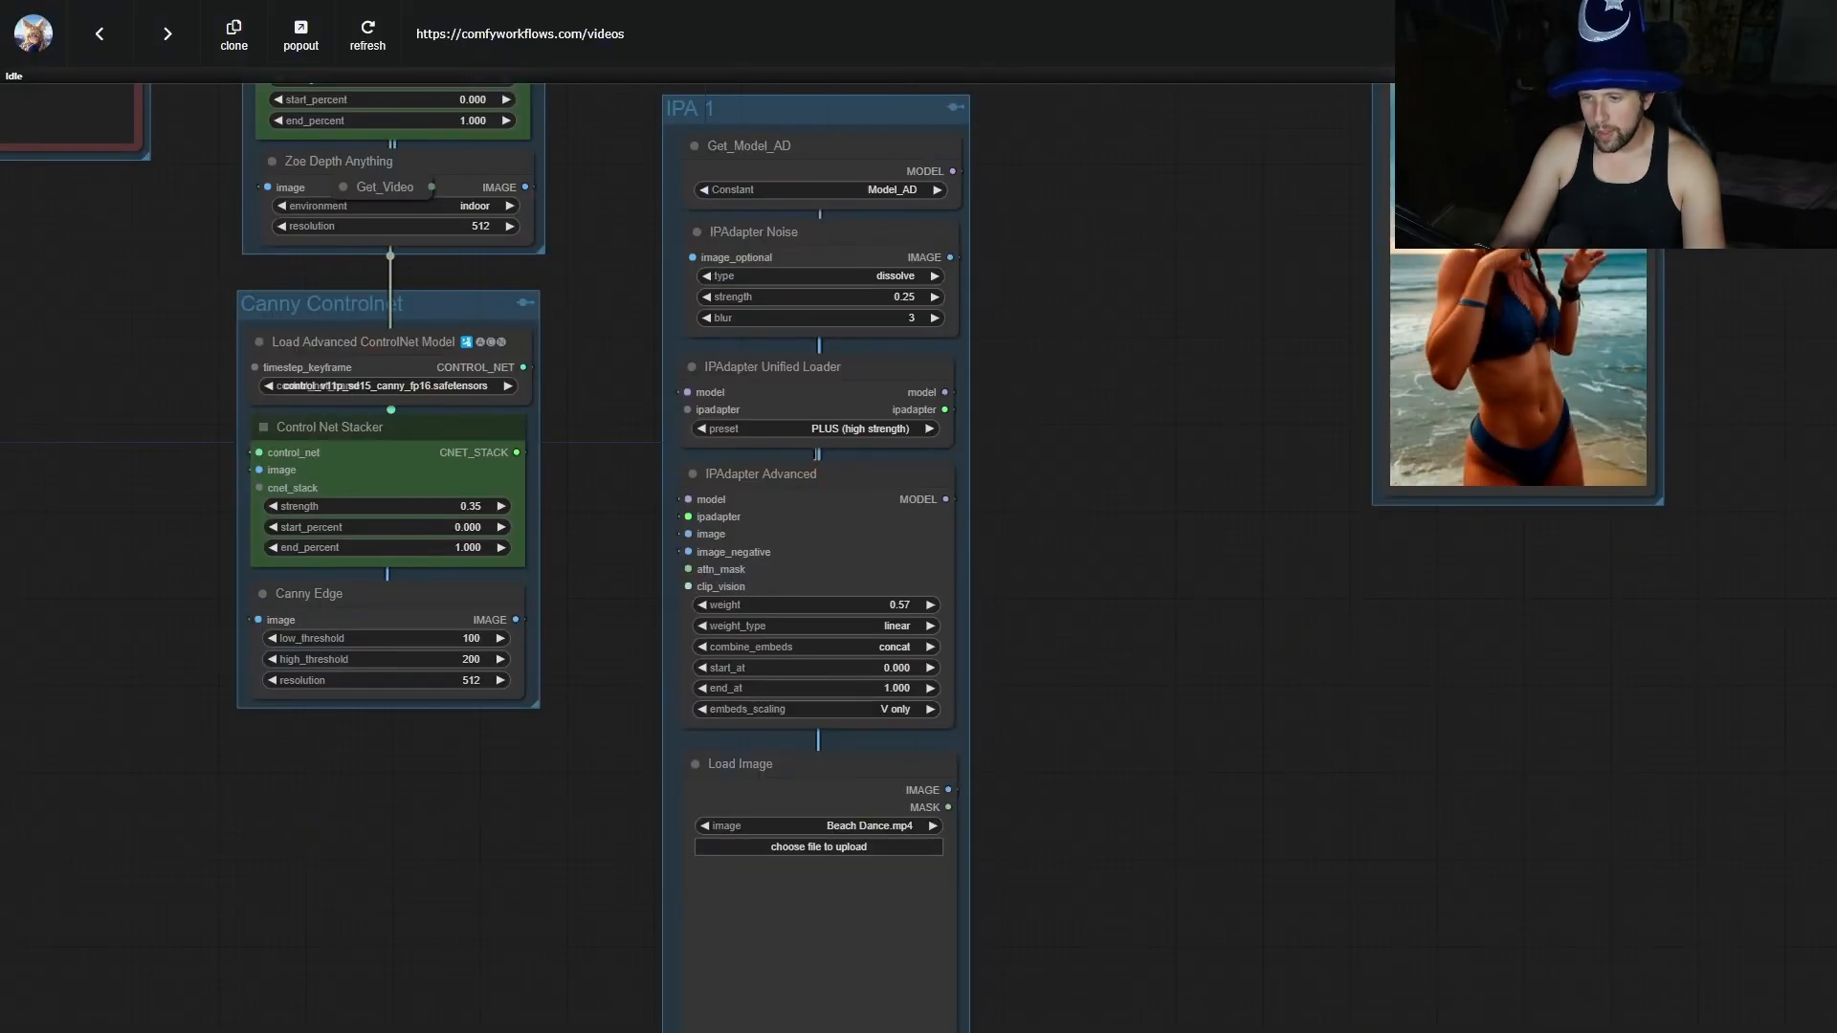
{"action": "left_click", "coordinate": [845, 961]}
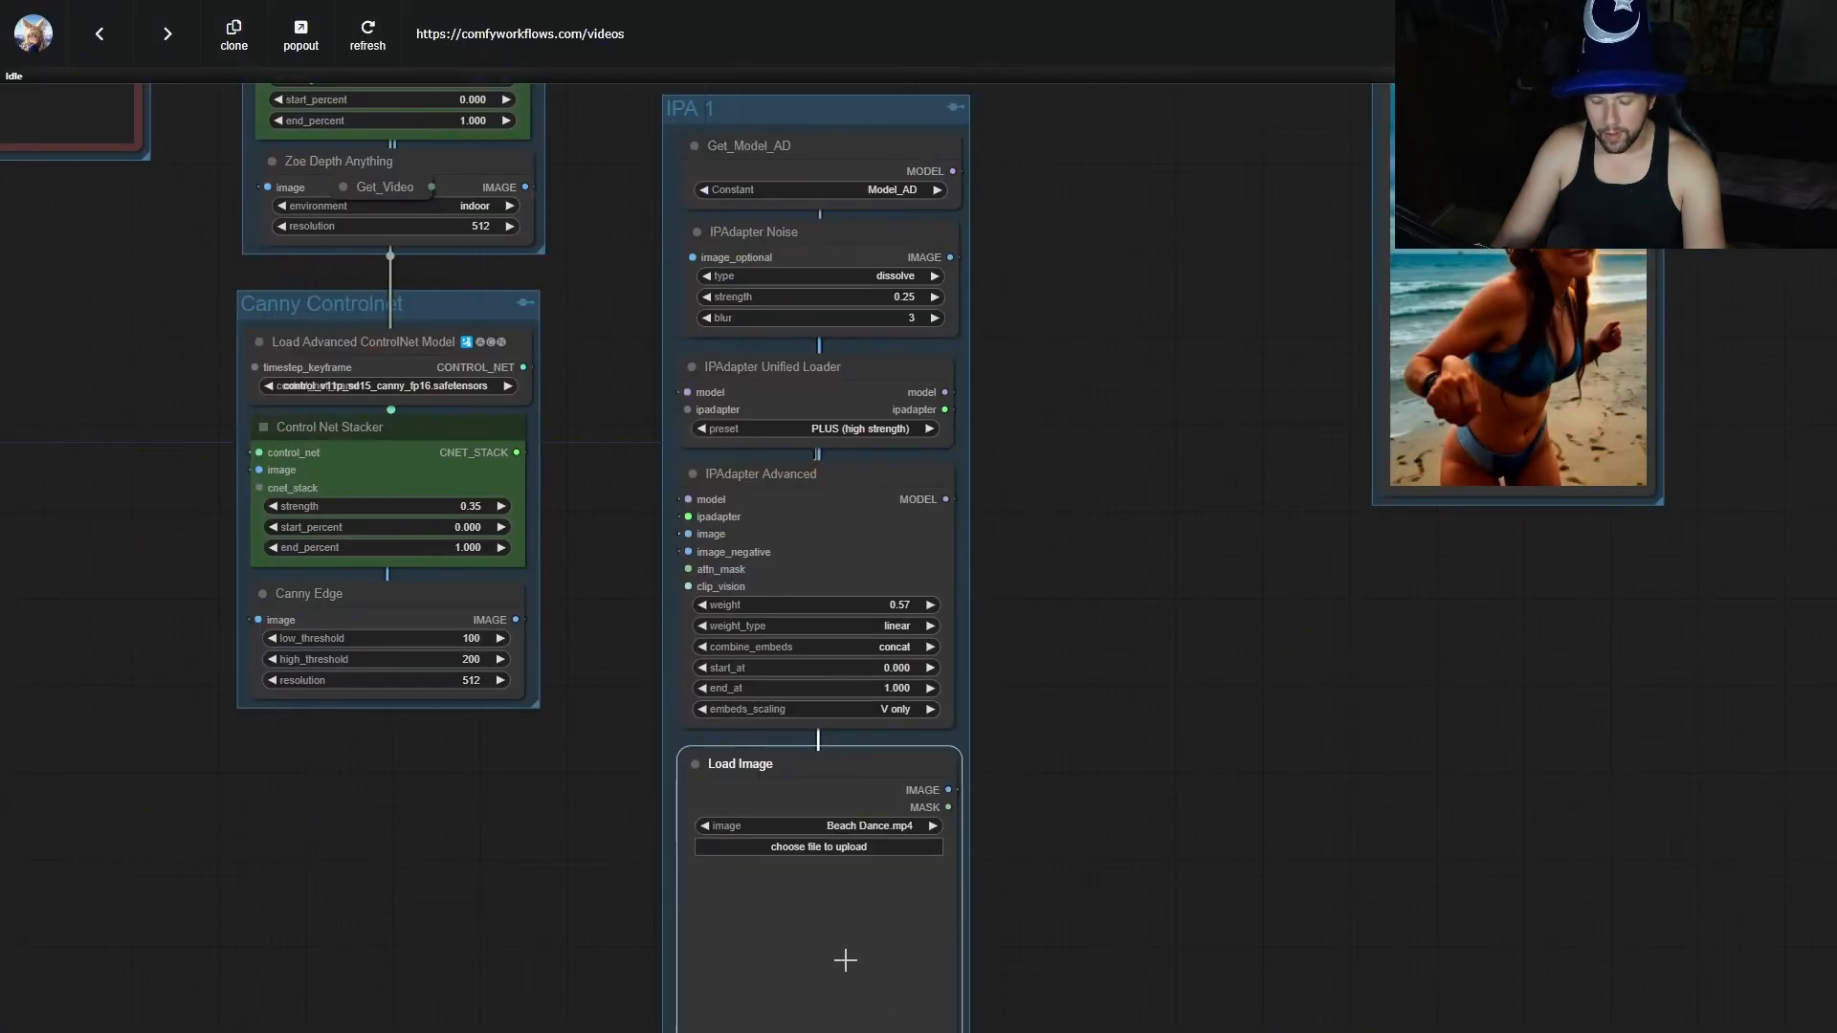
{"action": "key", "text": "ctrl+v"}
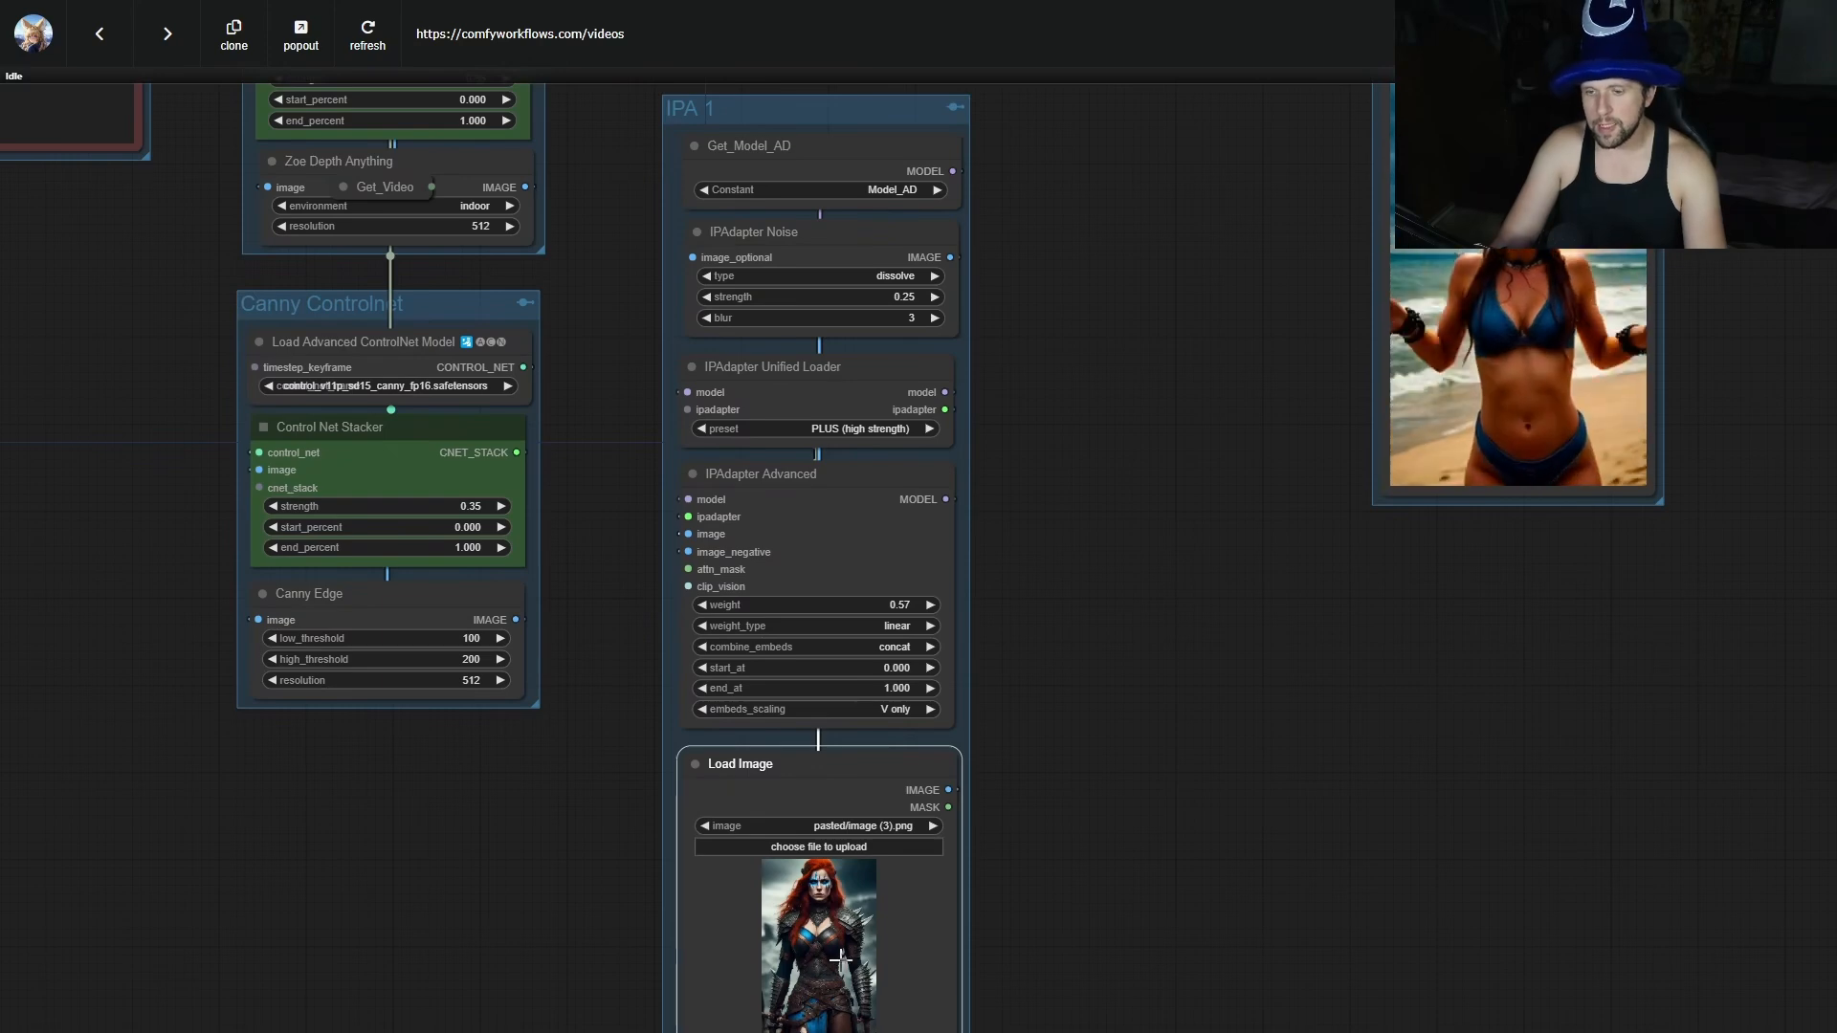
Find "coco" in the node search and add a OneFormer COCO Segmentor node in the empty area below the Prompt group.
{"action": "scroll", "coordinate": [997, 887], "scroll_direction": "down", "scroll_amount": 5}
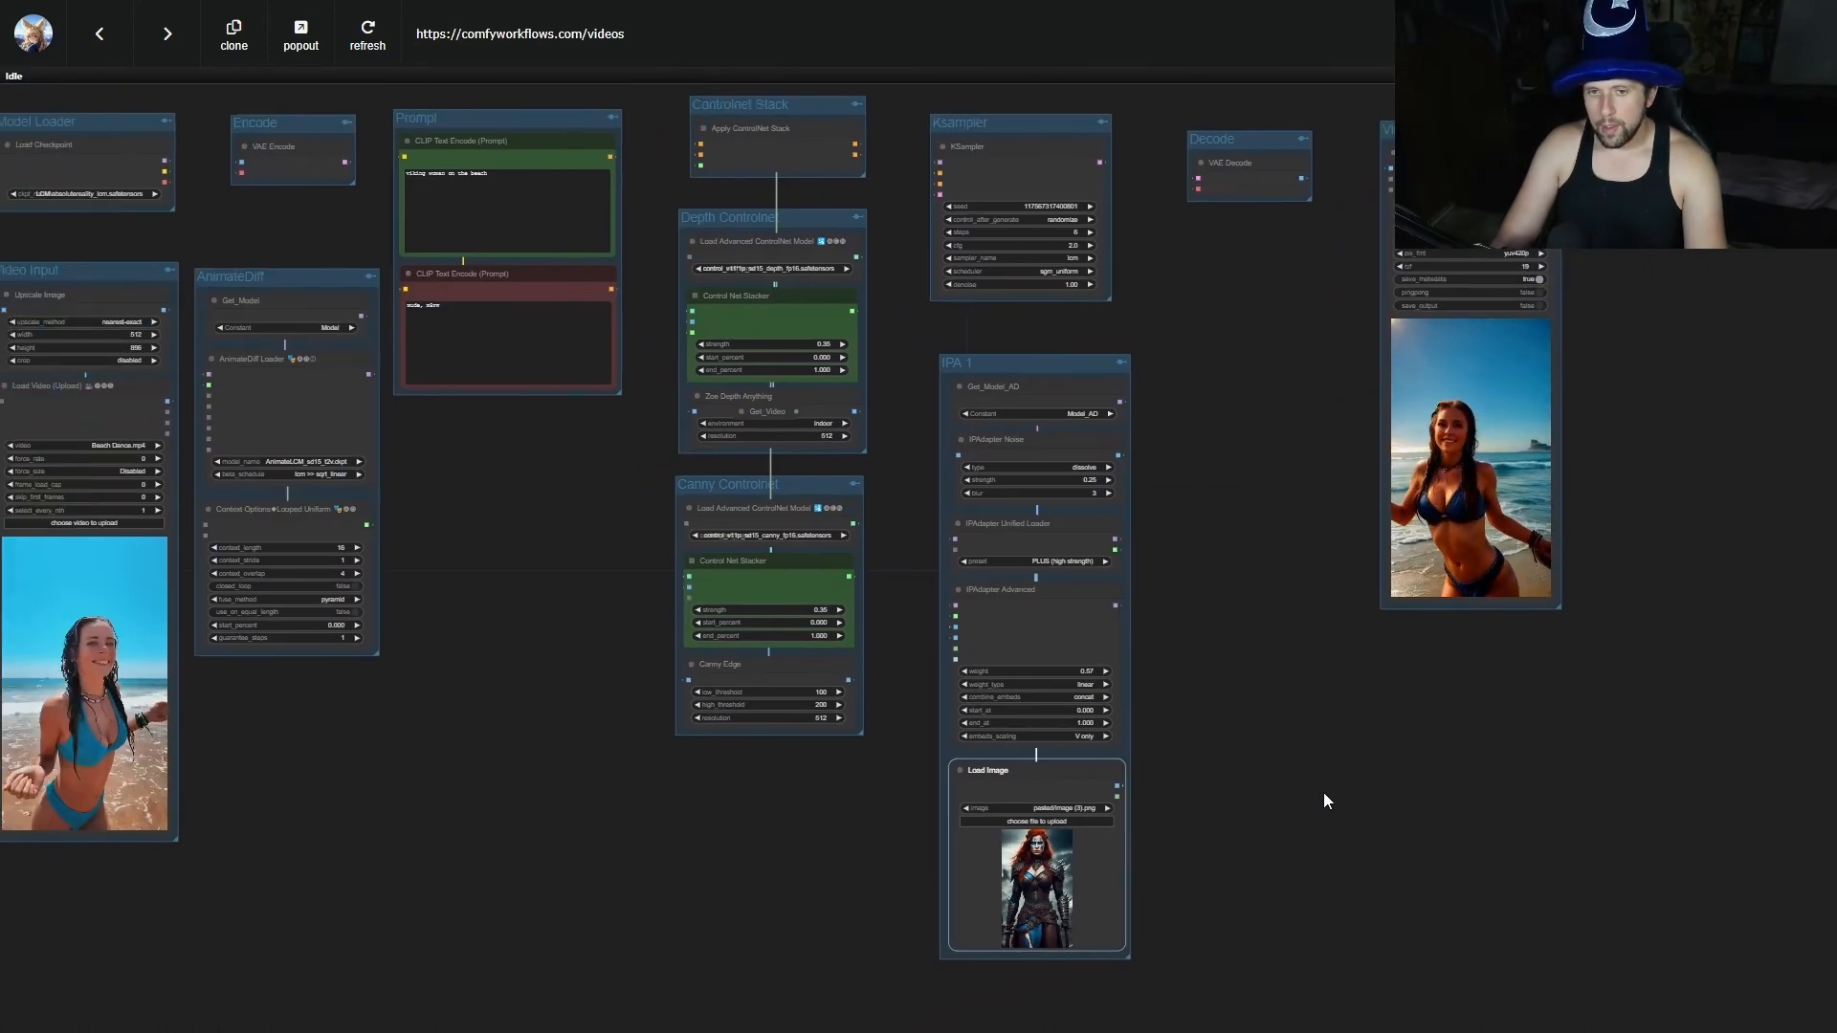
{"action": "left_click_drag", "start_coordinate": [1324, 801], "coordinate": [1407, 818]}
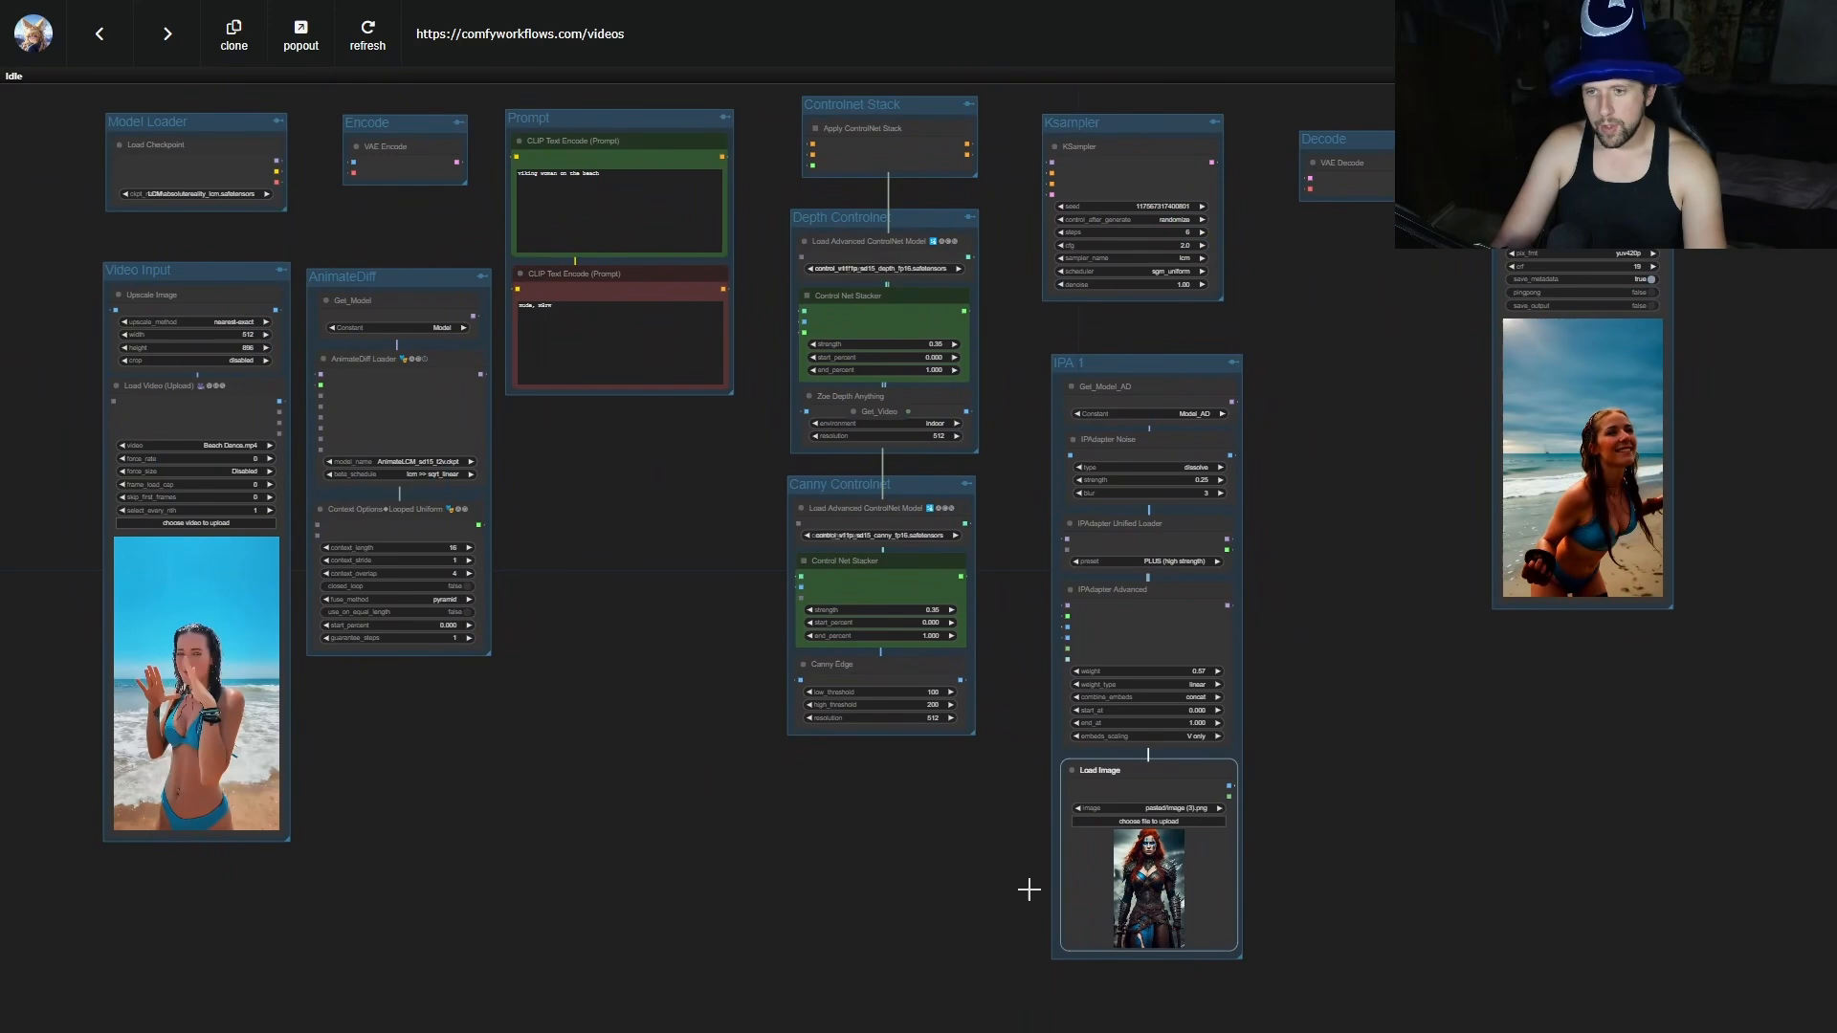
{"action": "double_click", "coordinate": [559, 861]}
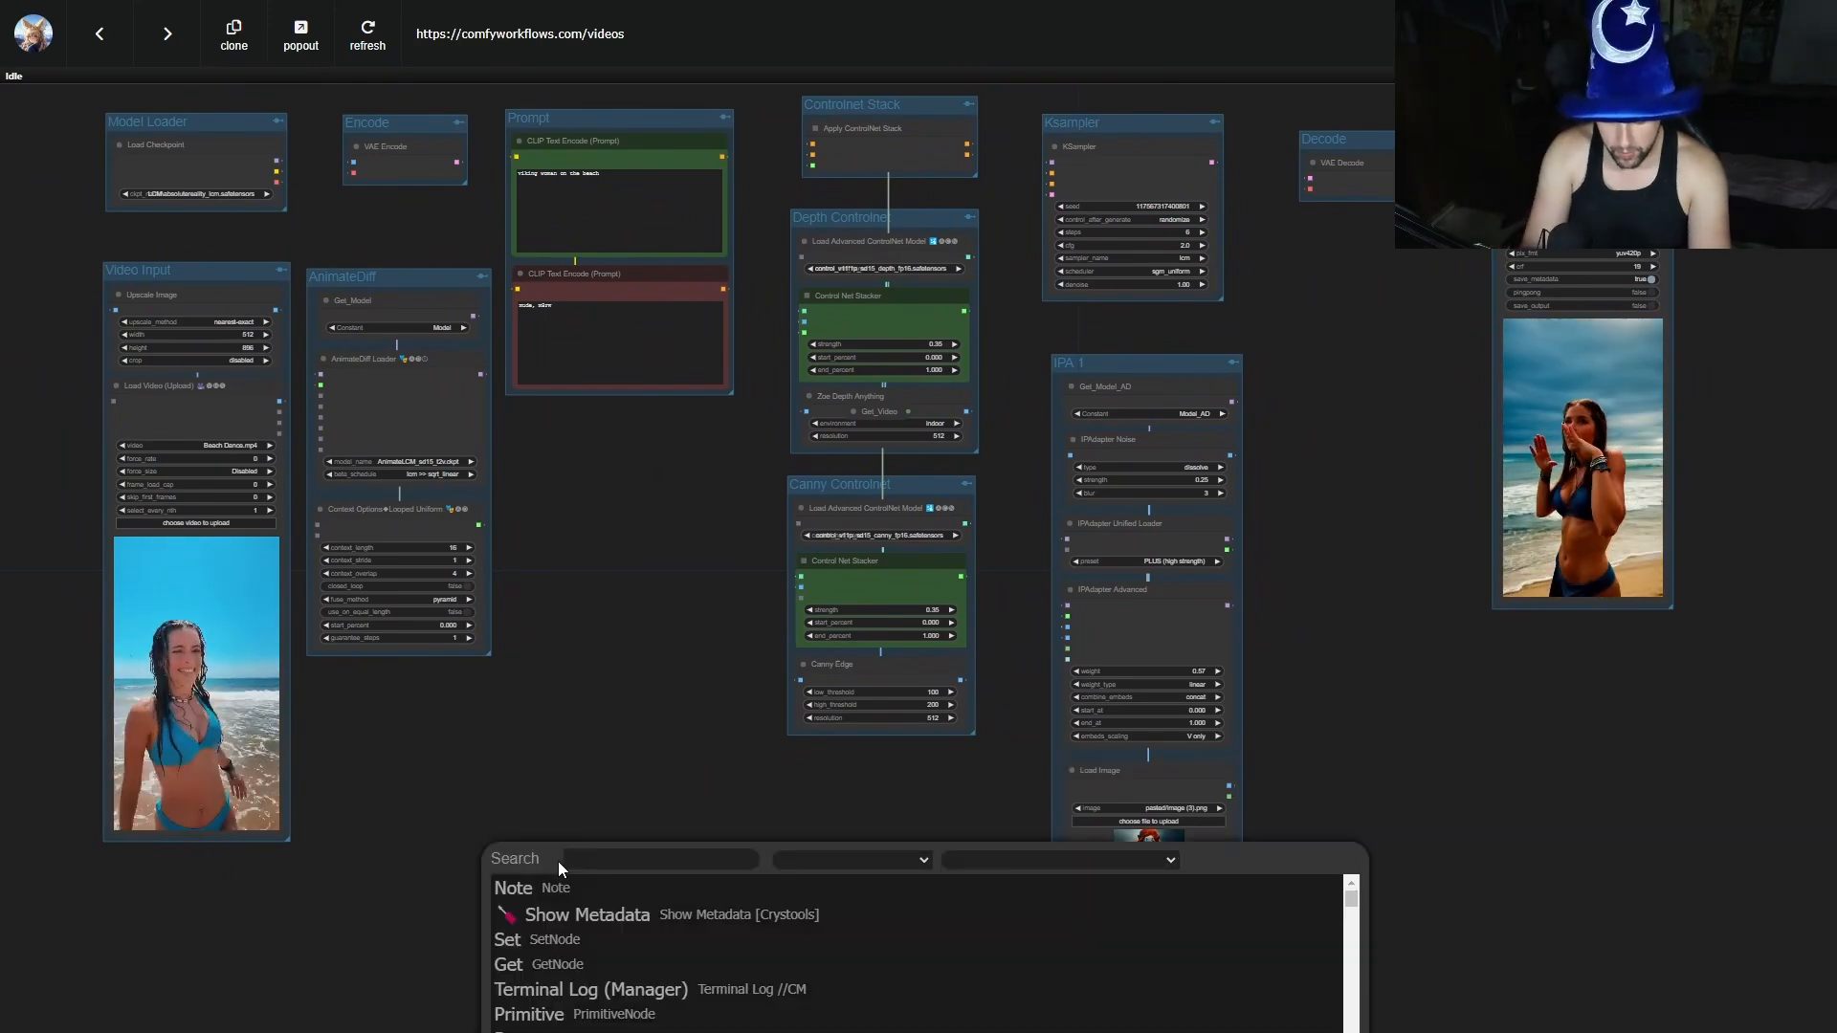
{"action": "type", "text": "coco"}
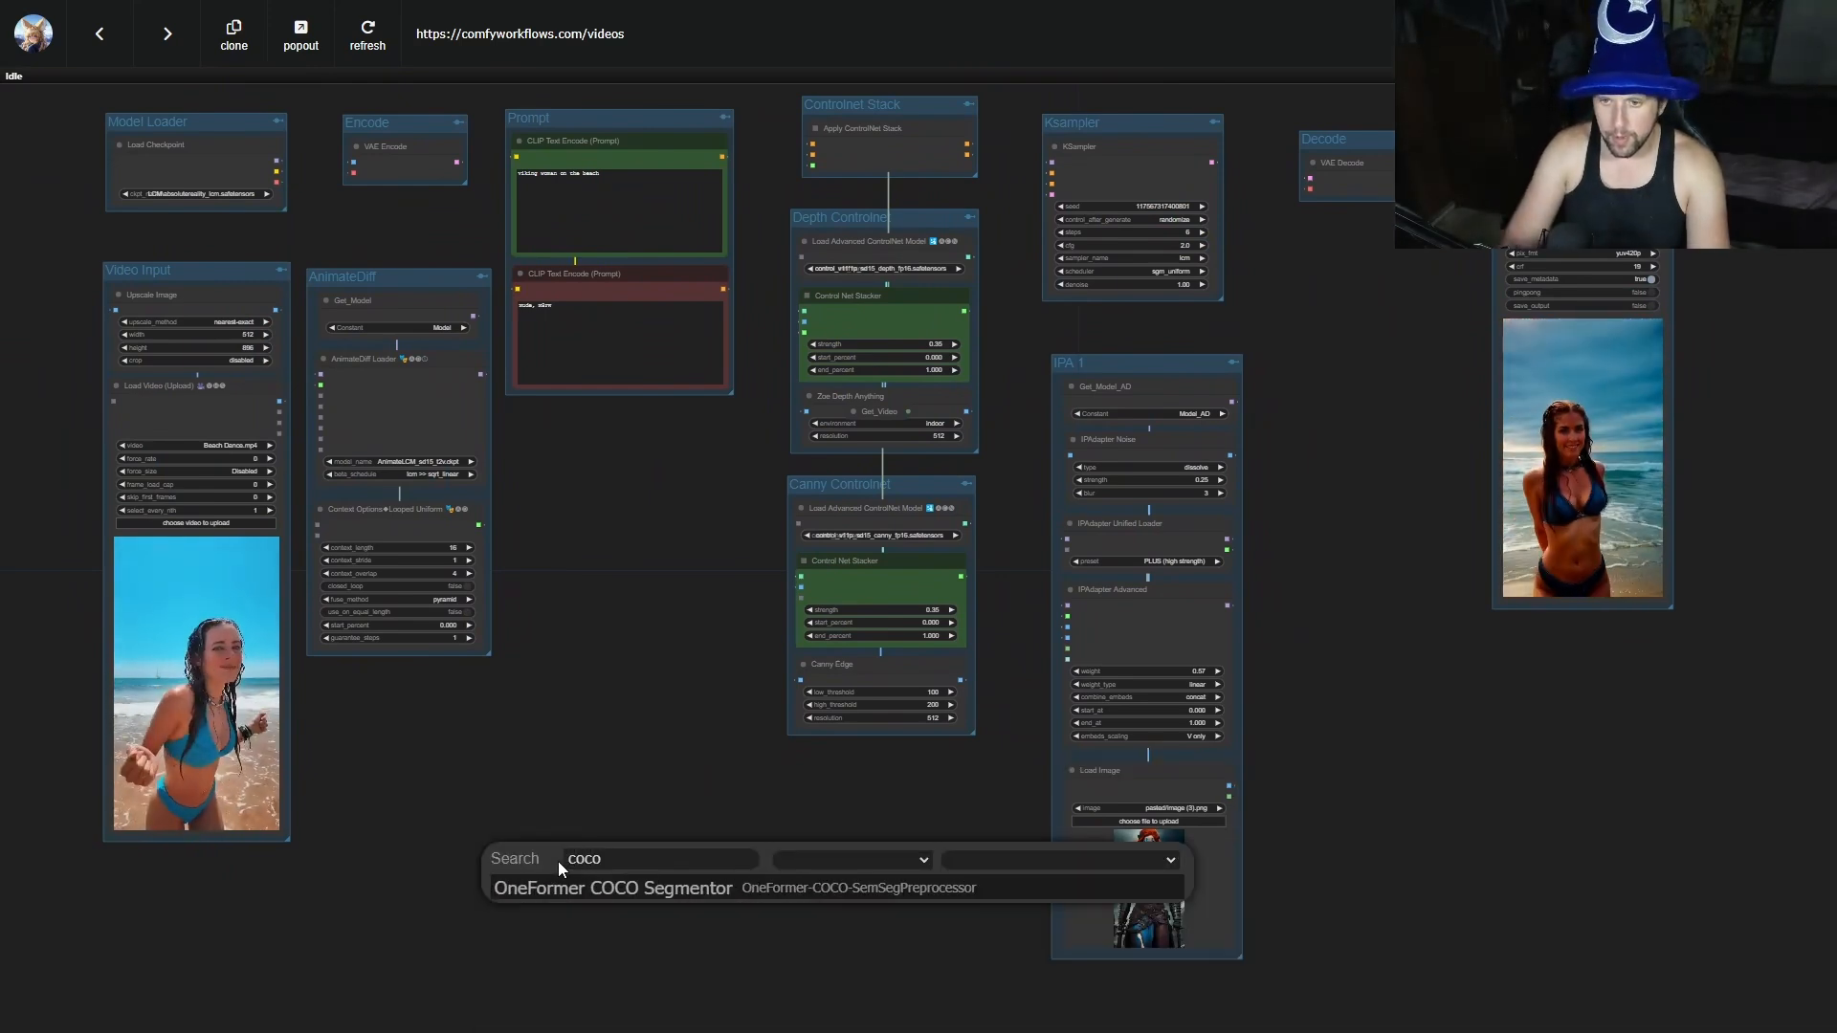
{"action": "left_click", "coordinate": [675, 890]}
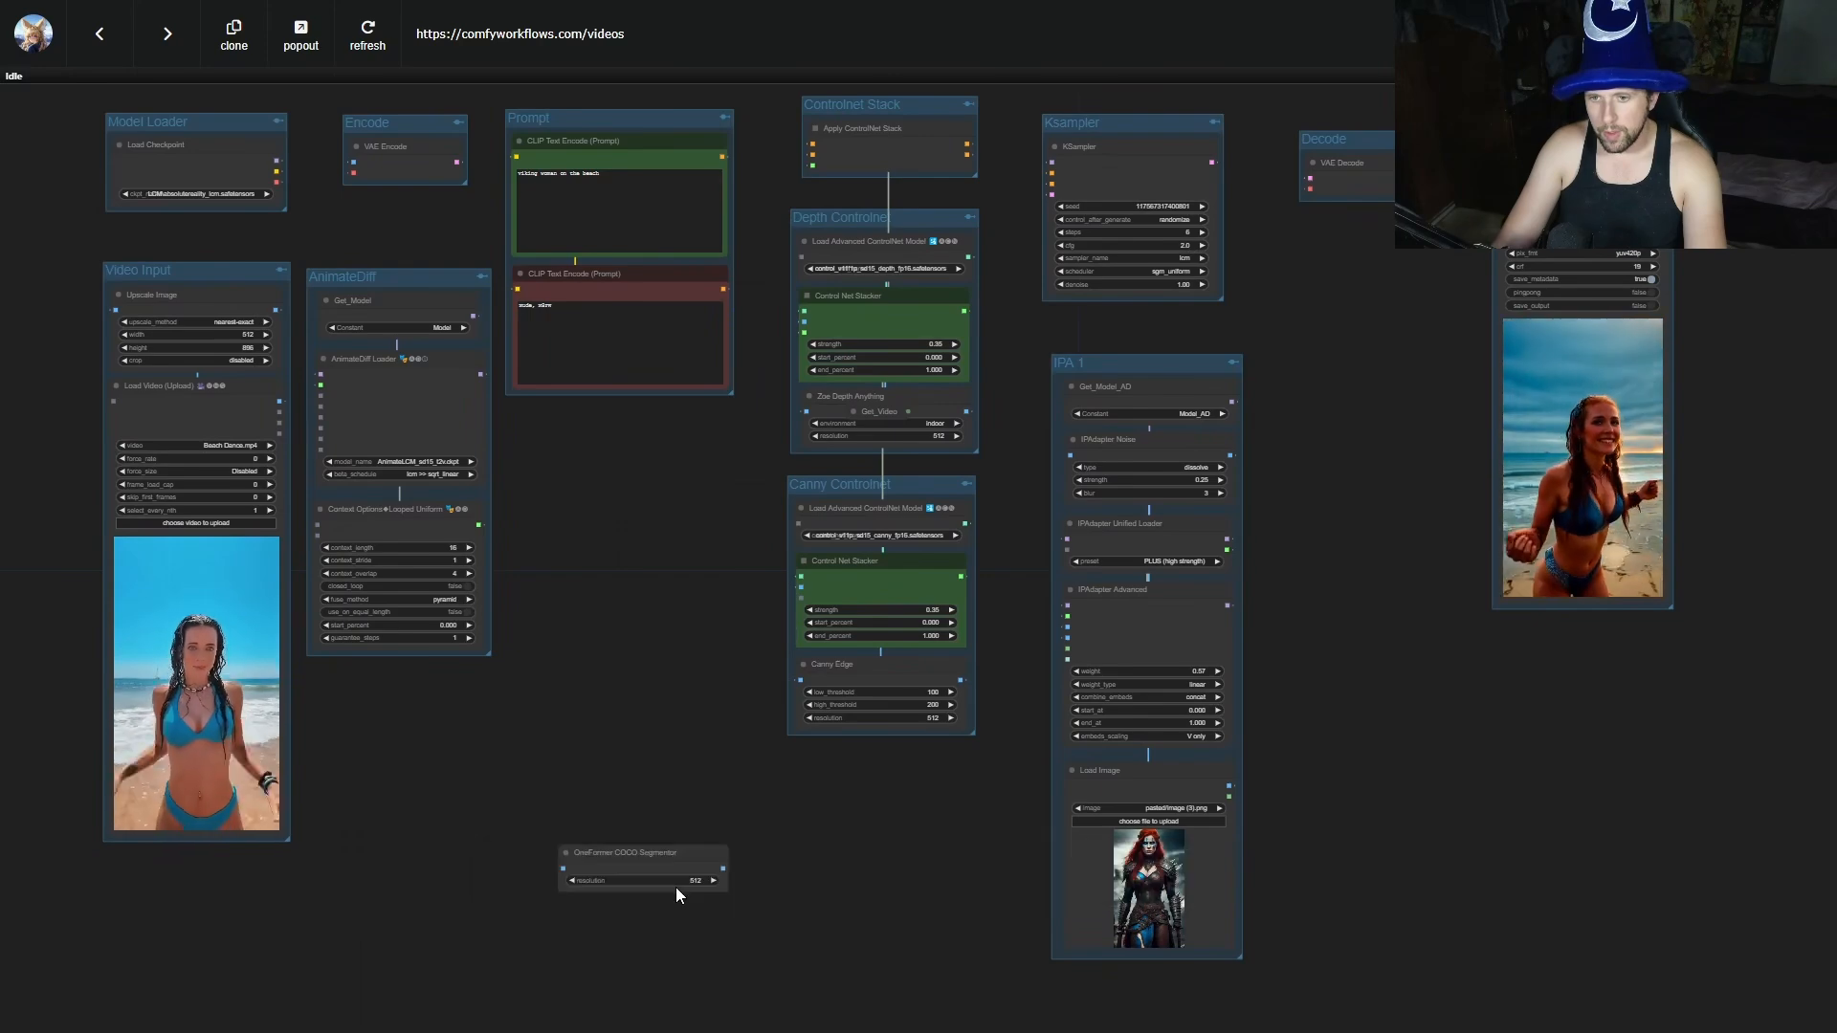
Look at the custom node installation list in ComfyUI Manager, and close the manager.
{"action": "scroll", "coordinate": [644, 871], "scroll_direction": "up", "scroll_amount": 8}
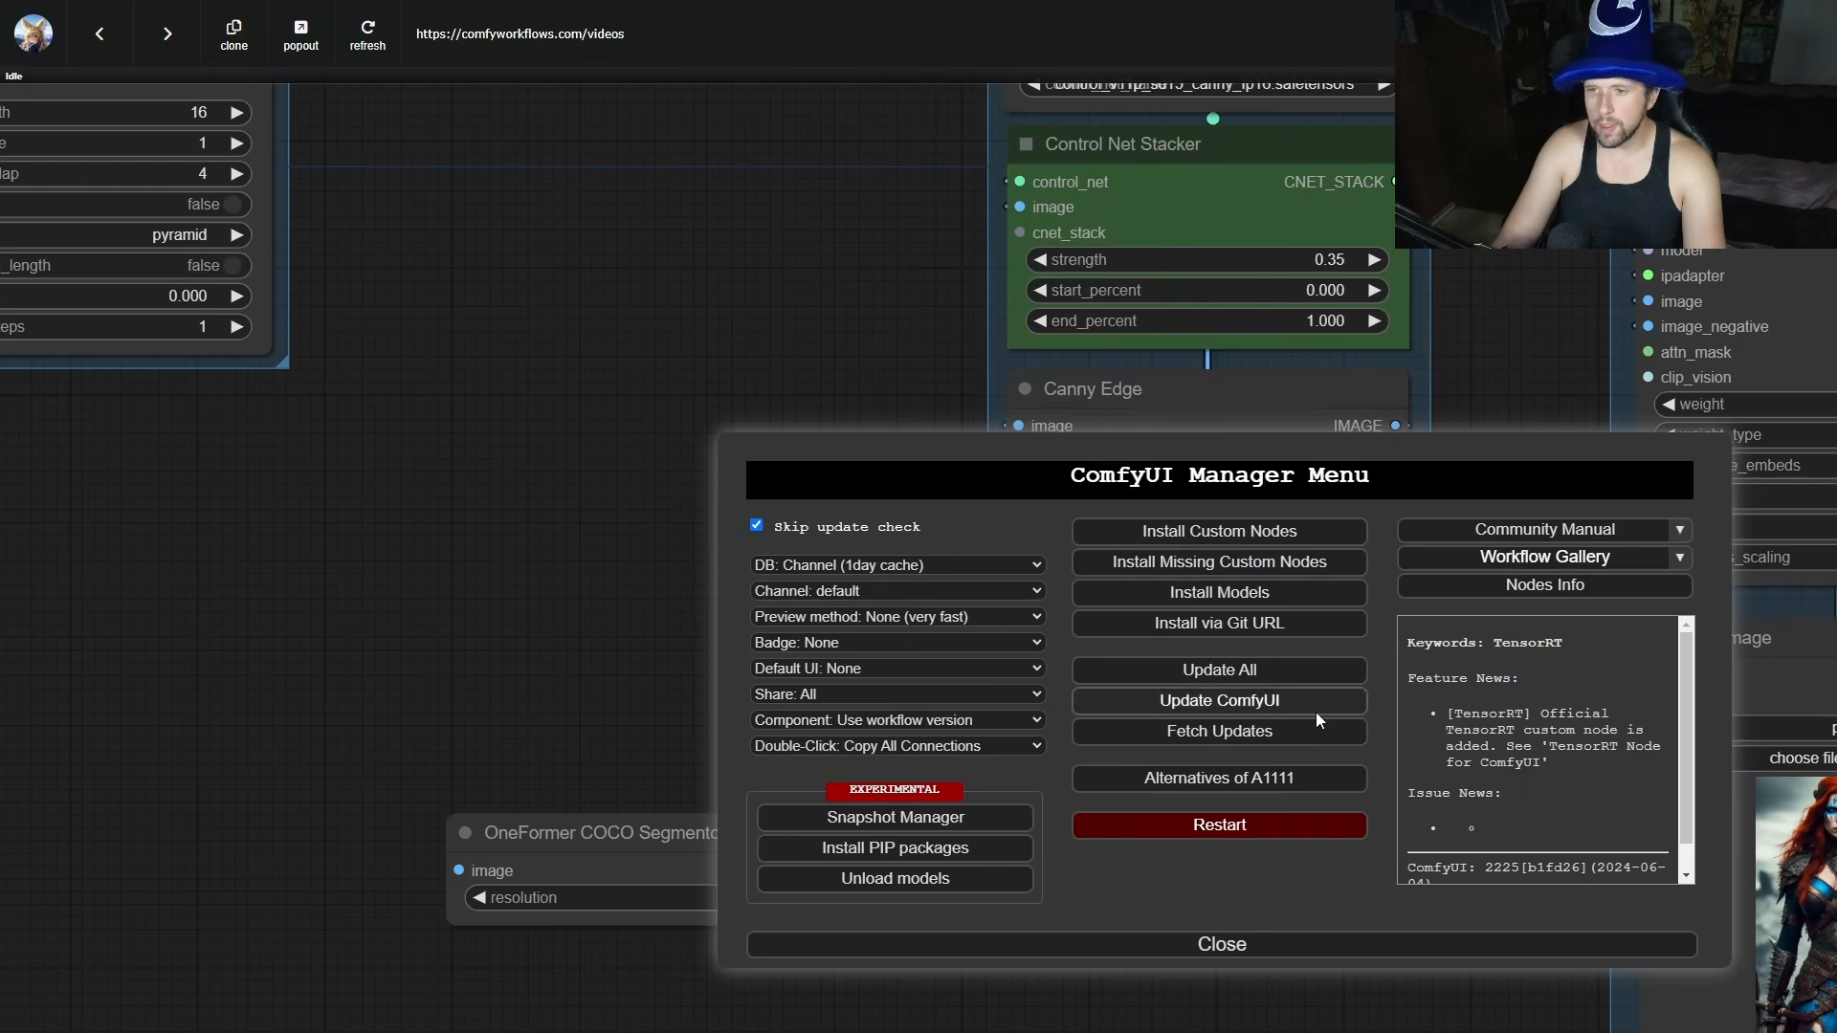
{"action": "left_click", "coordinate": [1183, 543]}
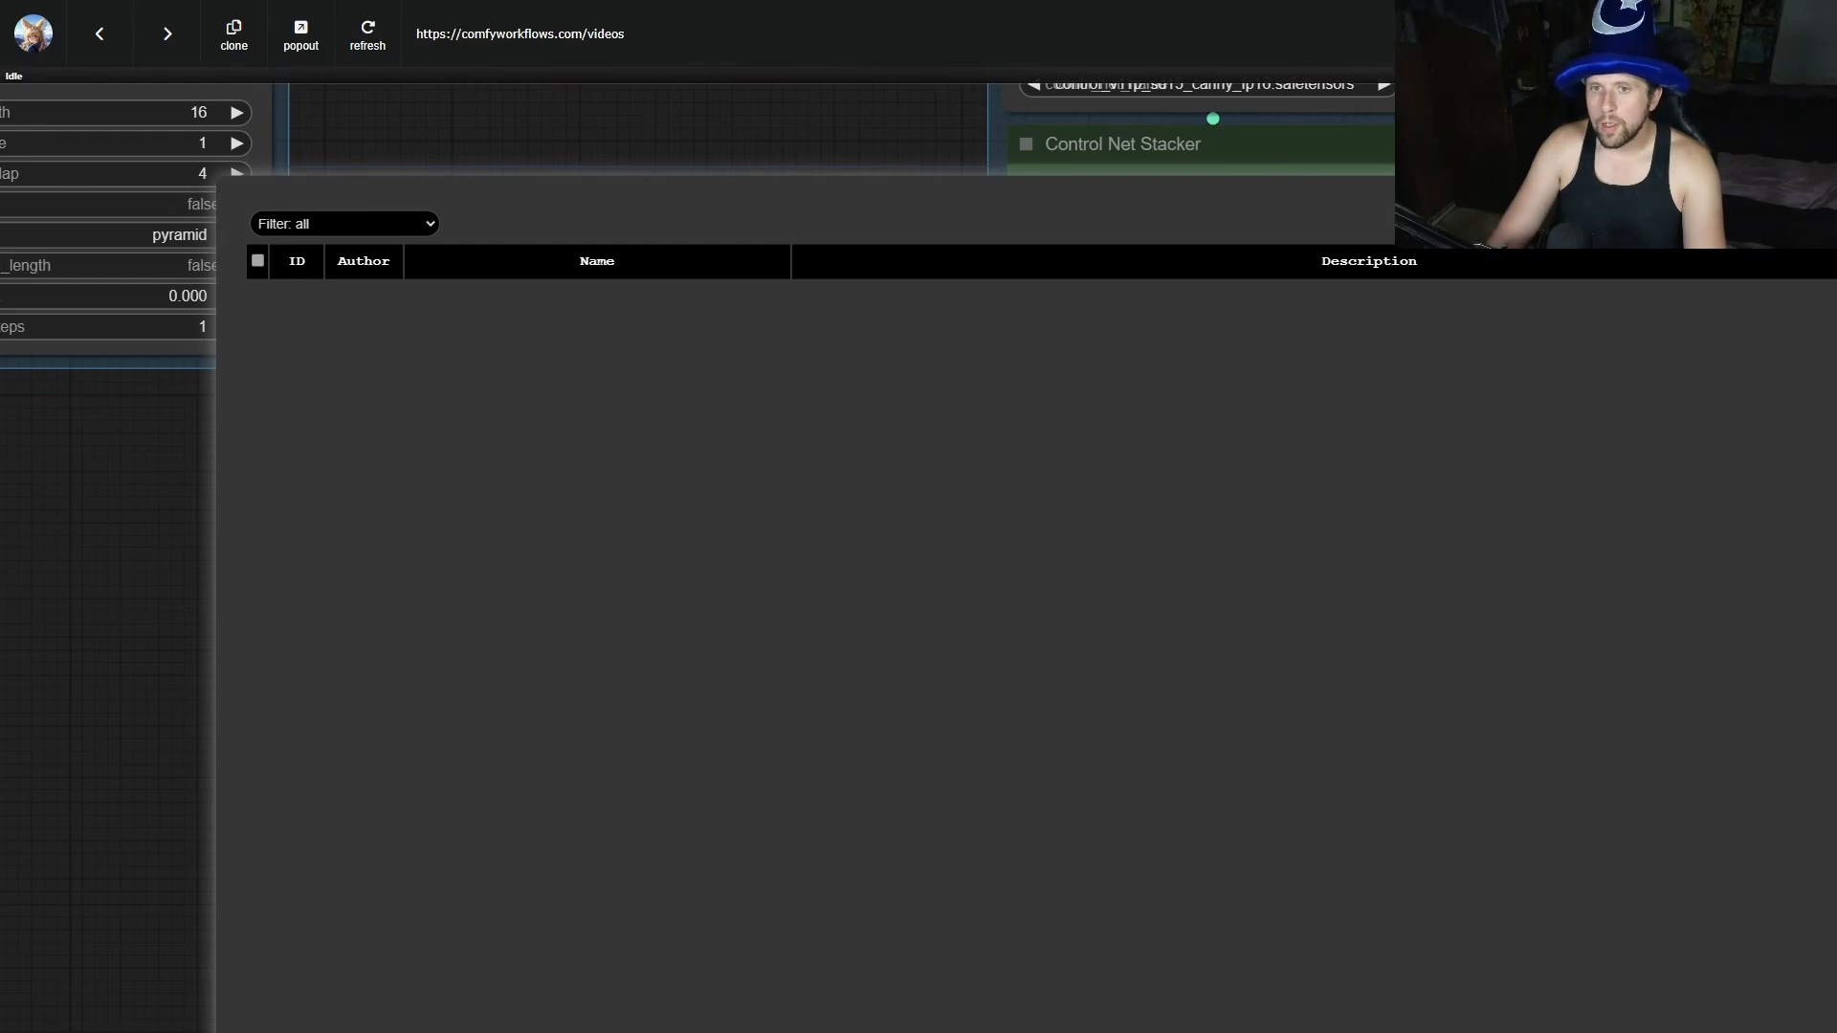
{"action": "key", "text": "Escape"}
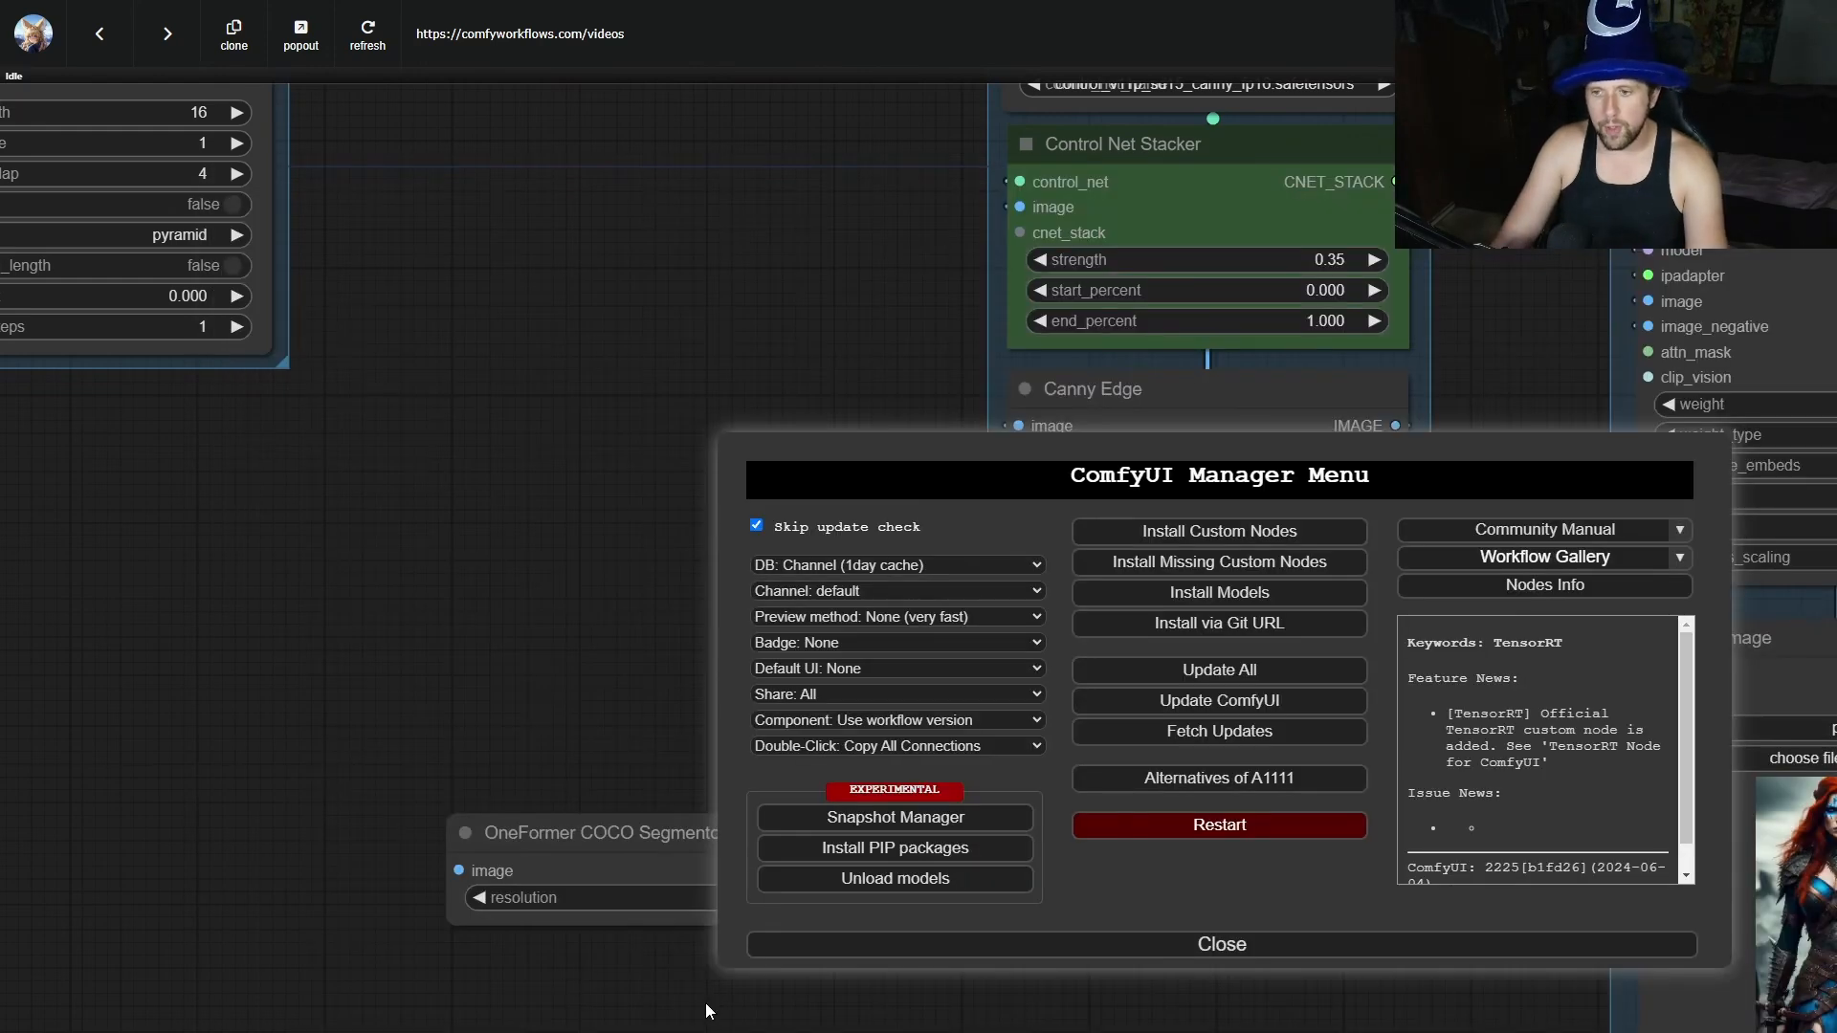
{"action": "left_click", "coordinate": [802, 945]}
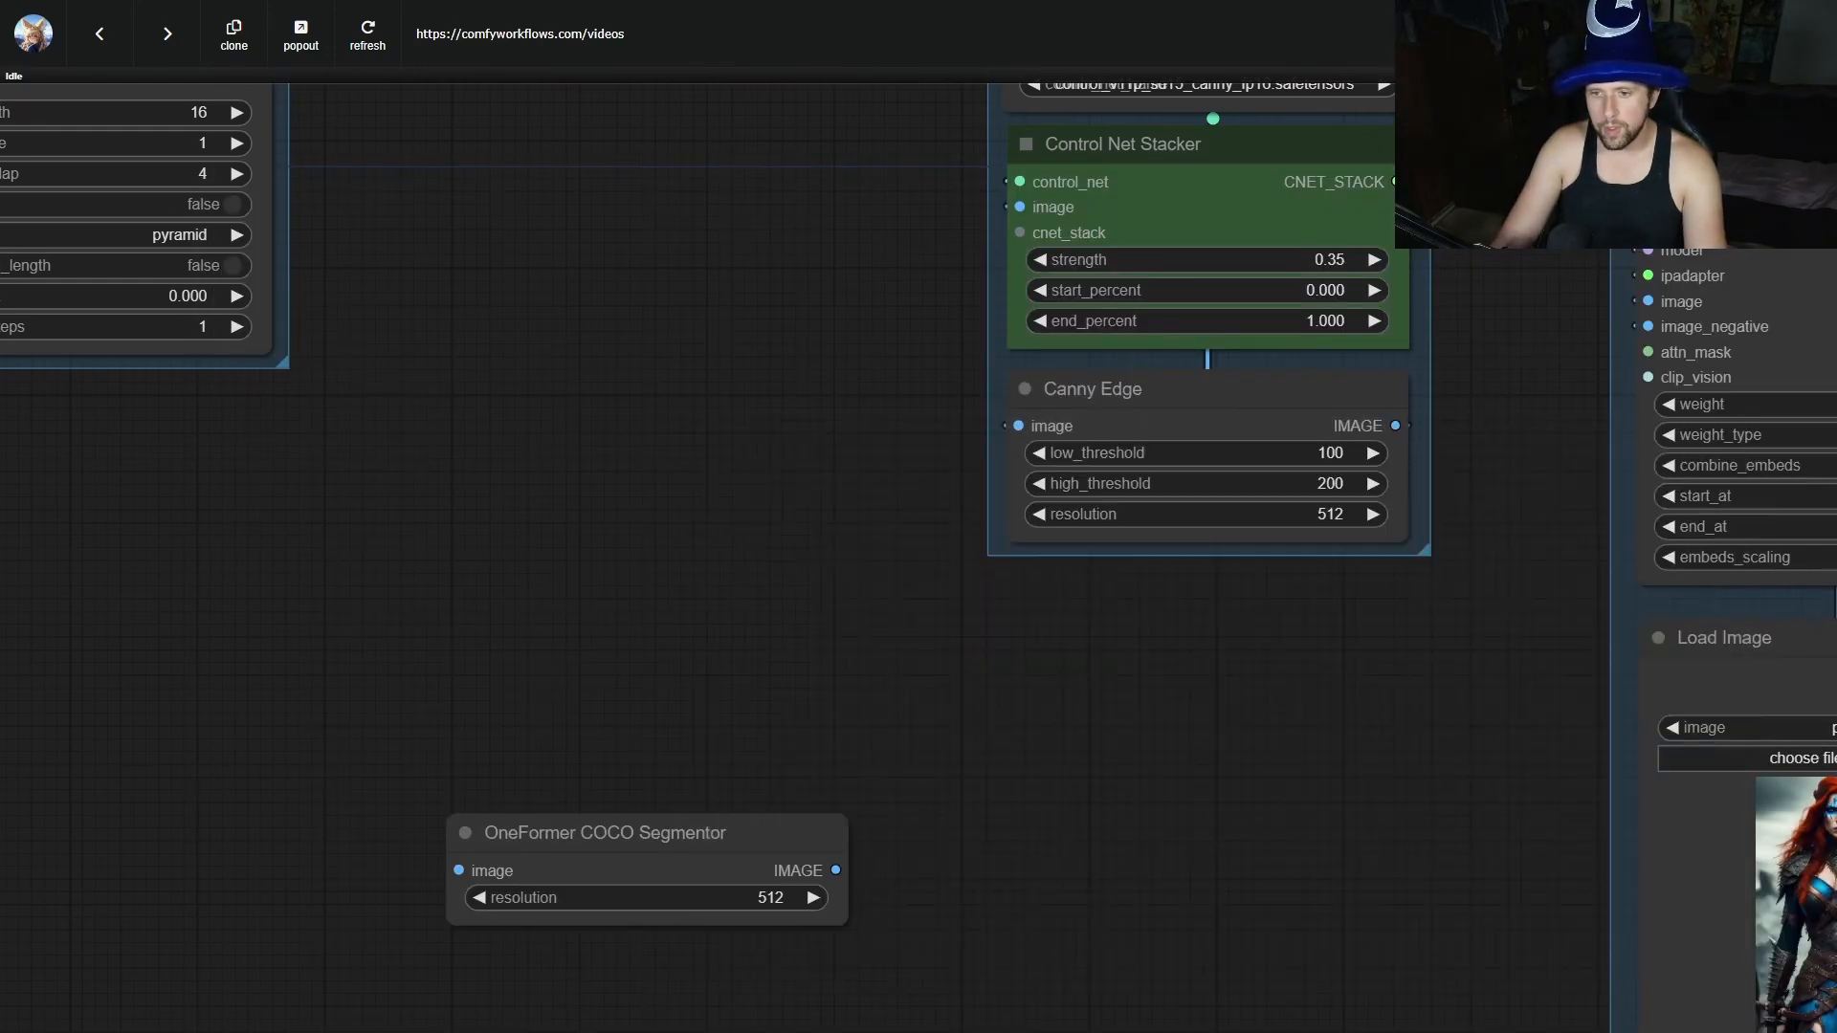
{"action": "left_click", "coordinate": [1836, 627]}
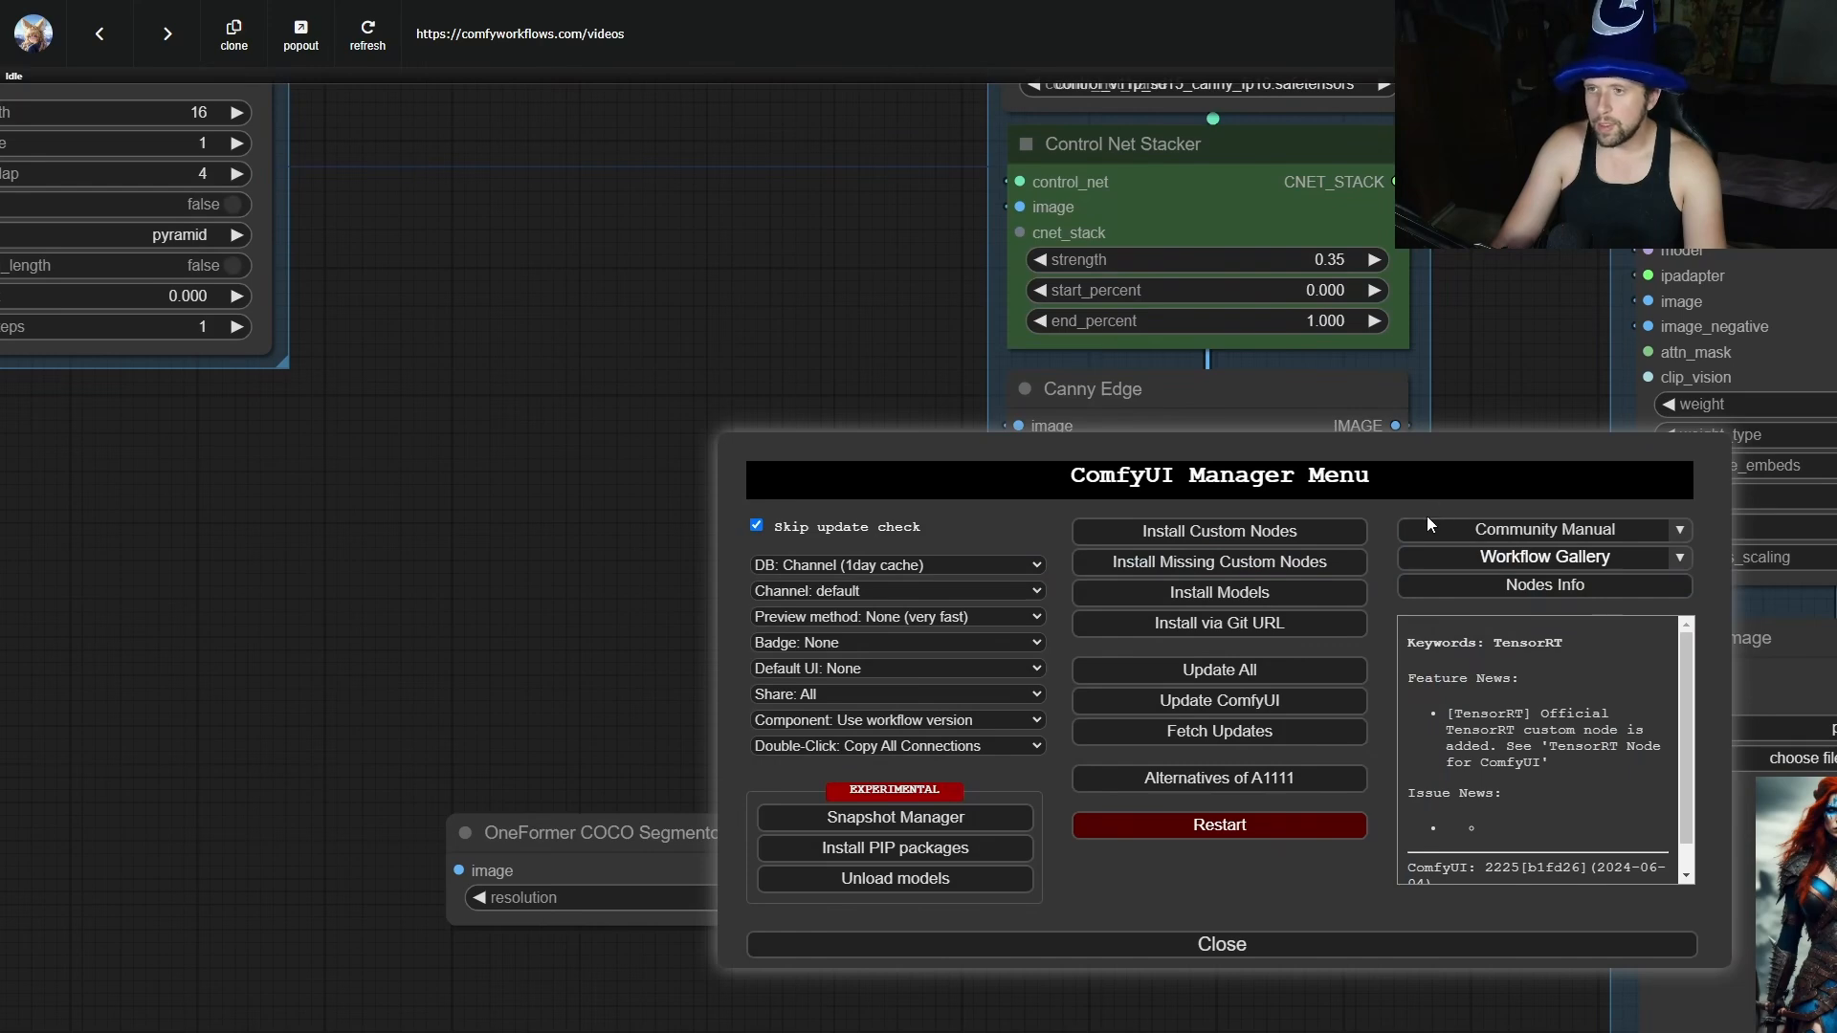
{"action": "left_click", "coordinate": [1164, 947]}
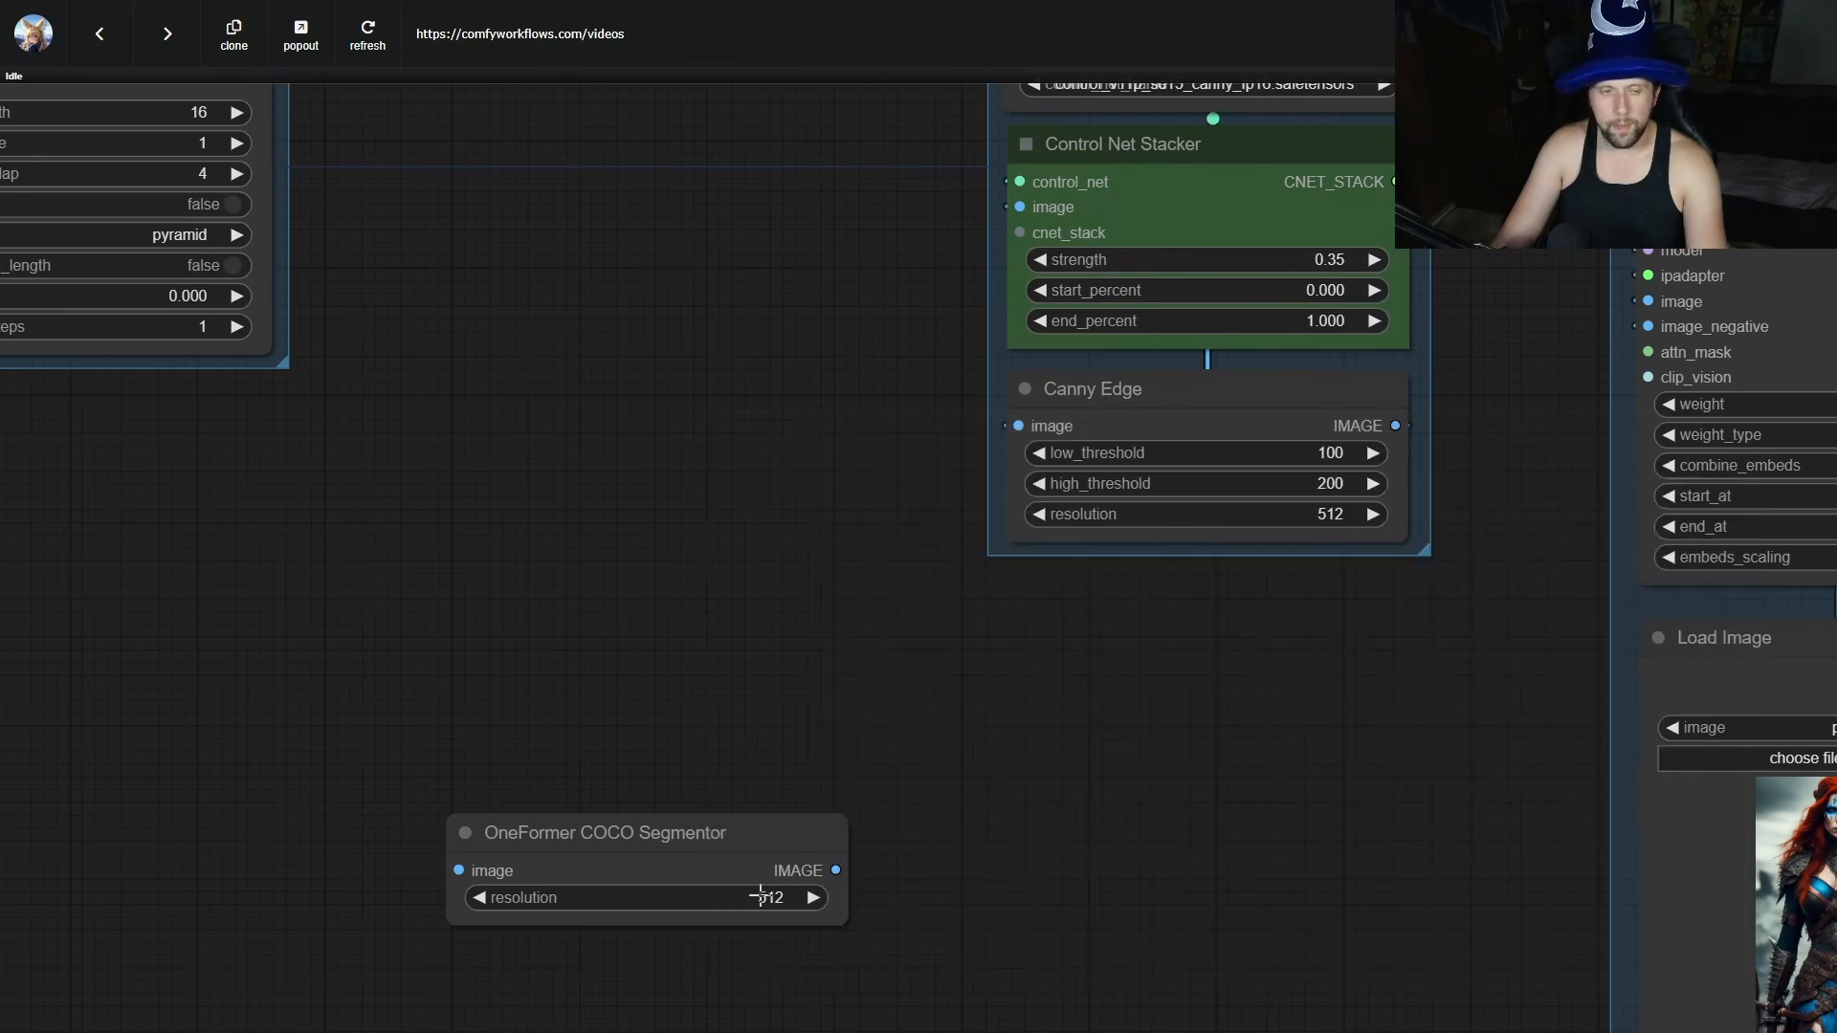
Add a Get node set to Video beside the OneFormer COCO Segmentor and connect it to the segmentor's image input.
{"action": "left_click_drag", "start_coordinate": [736, 849], "coordinate": [764, 822]}
{"action": "scroll", "coordinate": [802, 793], "scroll_direction": "down", "scroll_amount": 5}
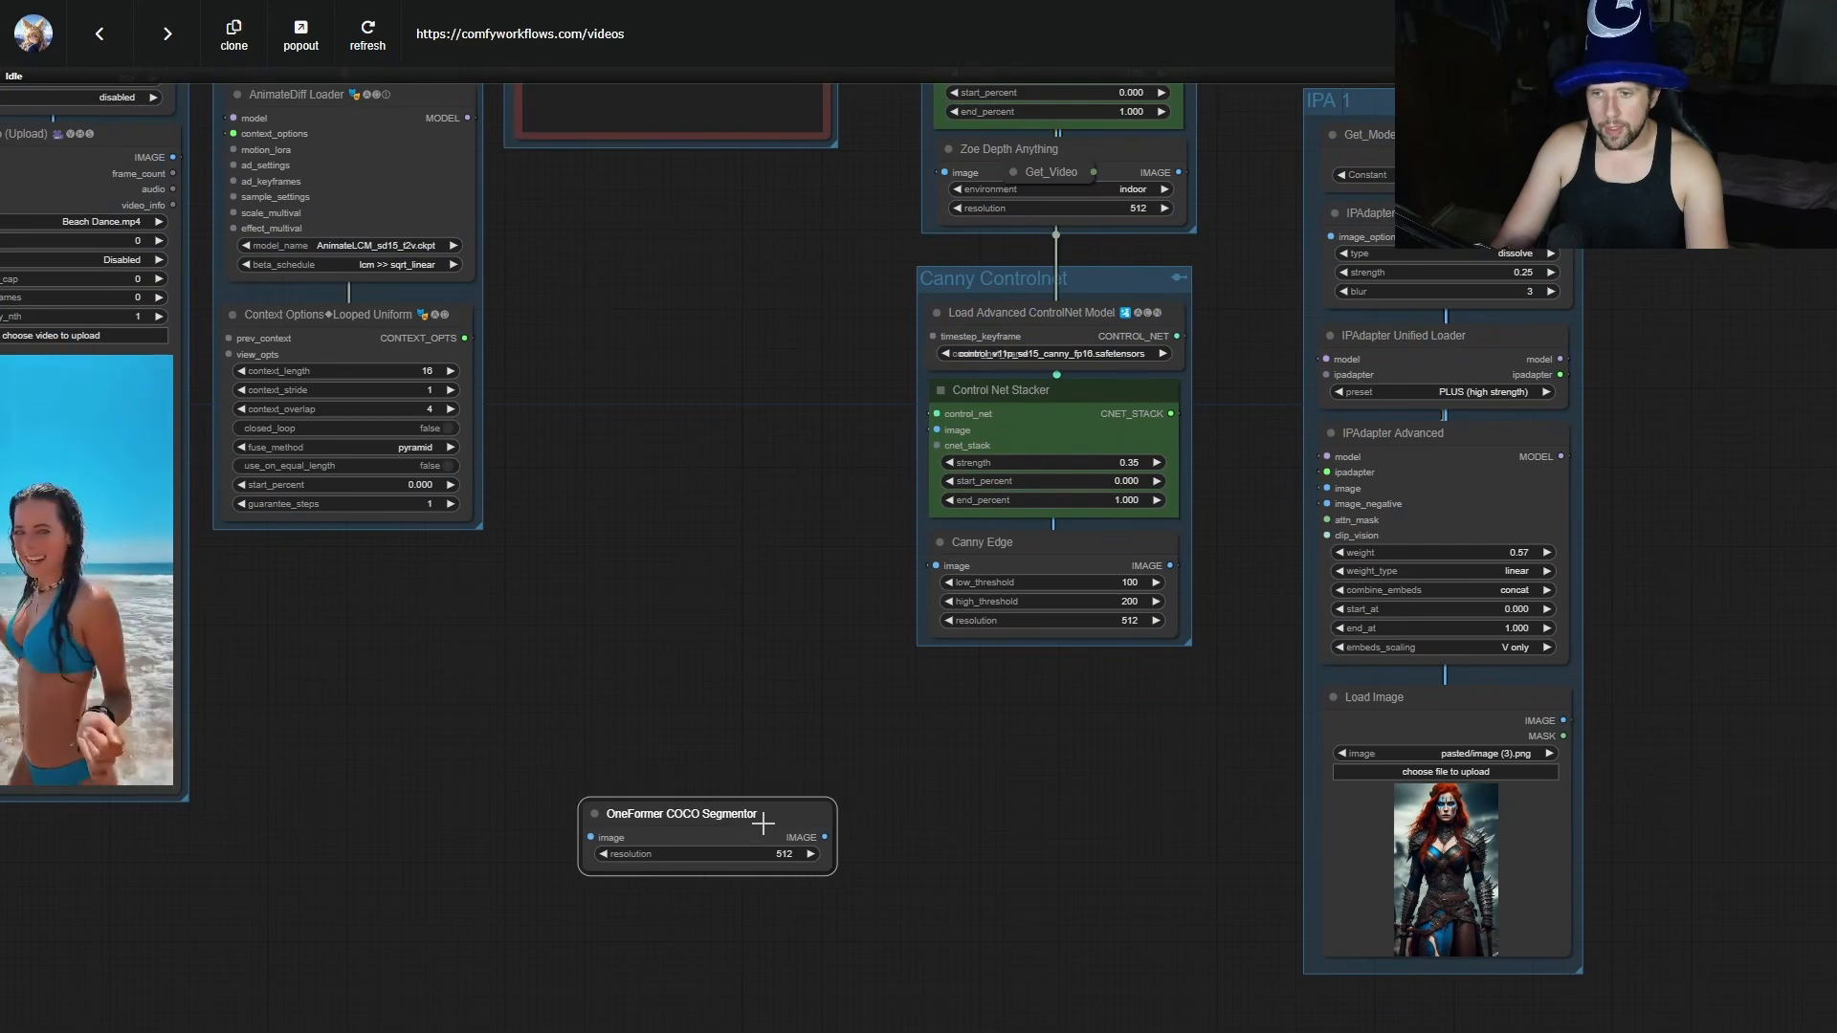
{"action": "right_click", "coordinate": [636, 825]}
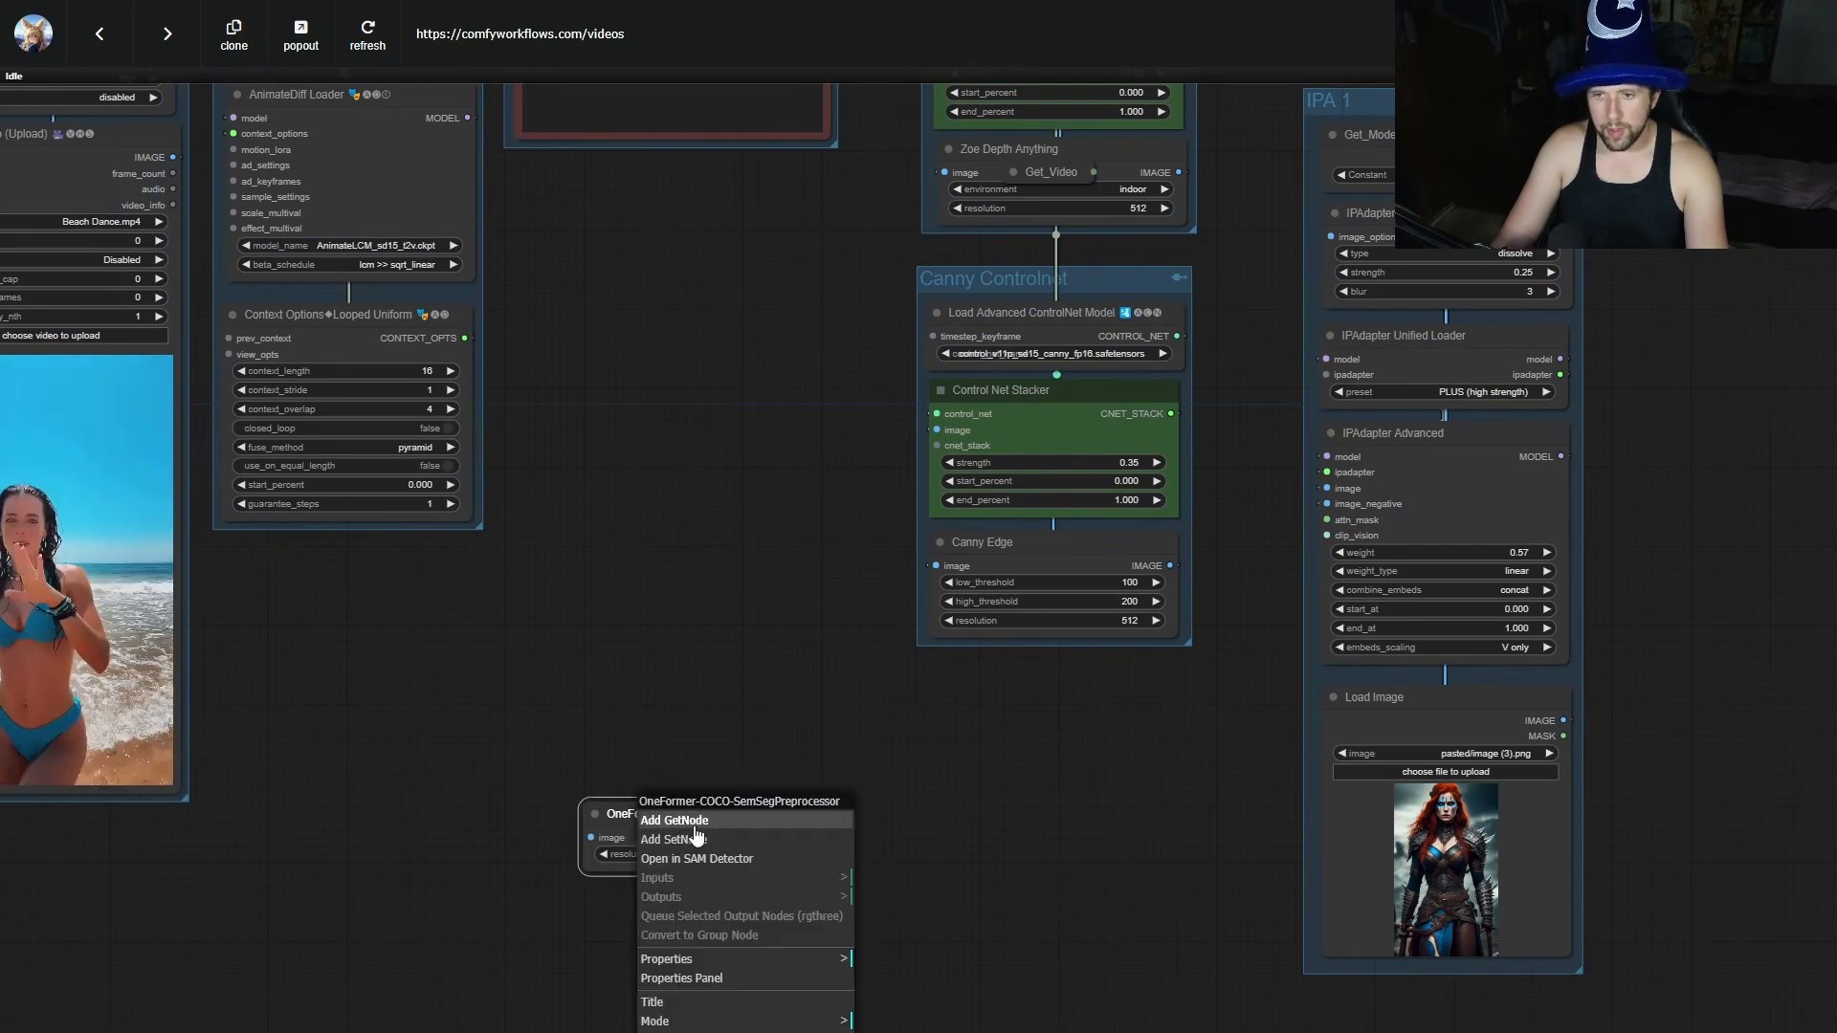
{"action": "left_click", "coordinate": [674, 820]}
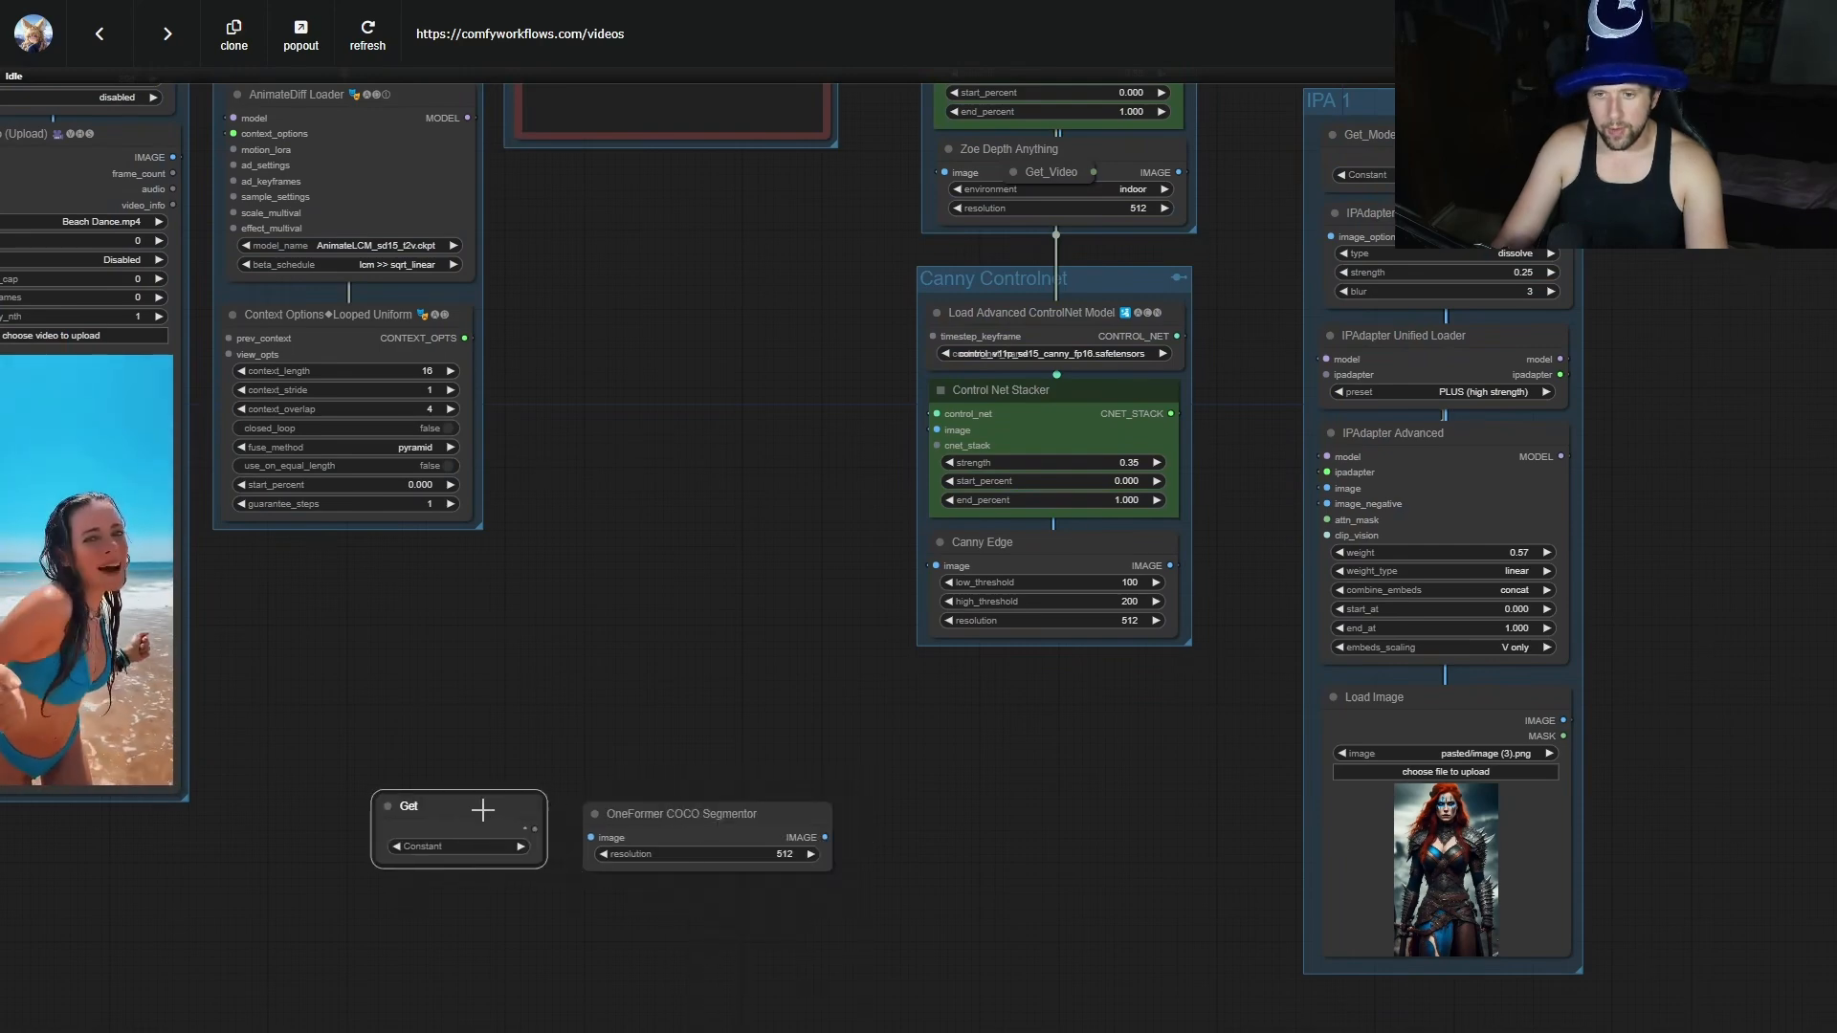
{"action": "left_click", "coordinate": [514, 846]}
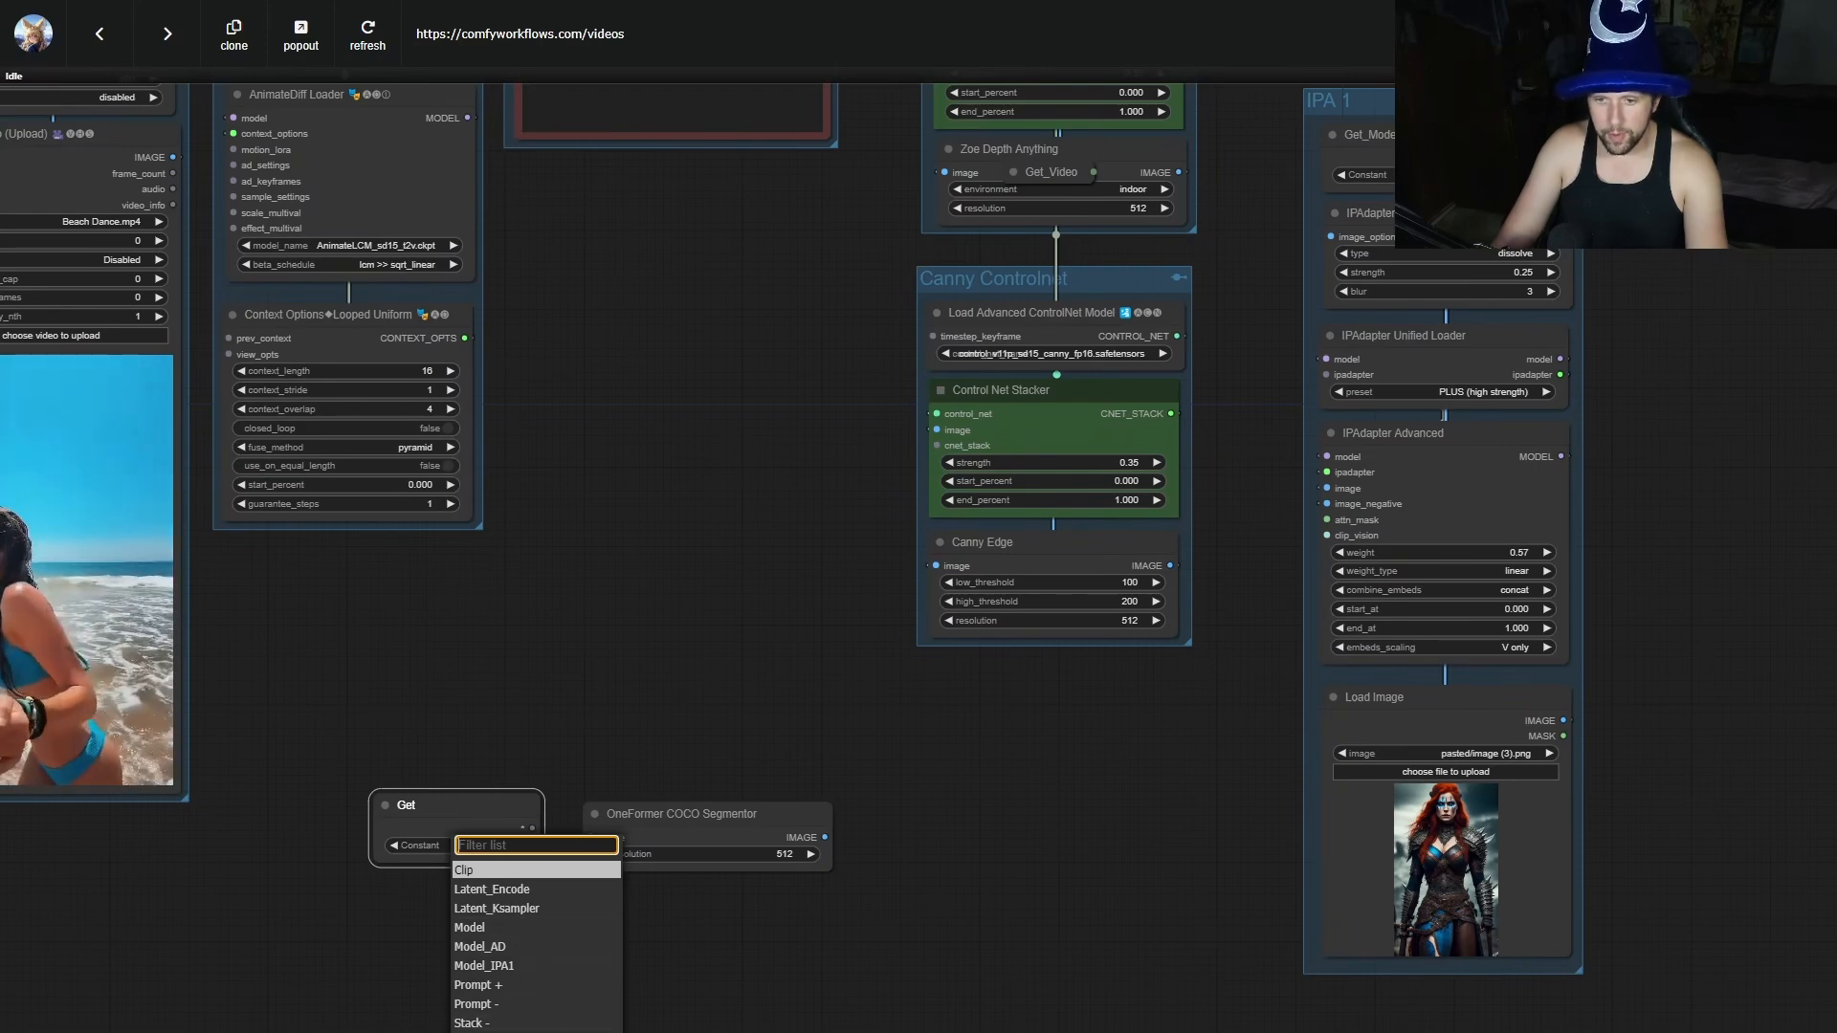
{"action": "left_click", "coordinate": [515, 1027]}
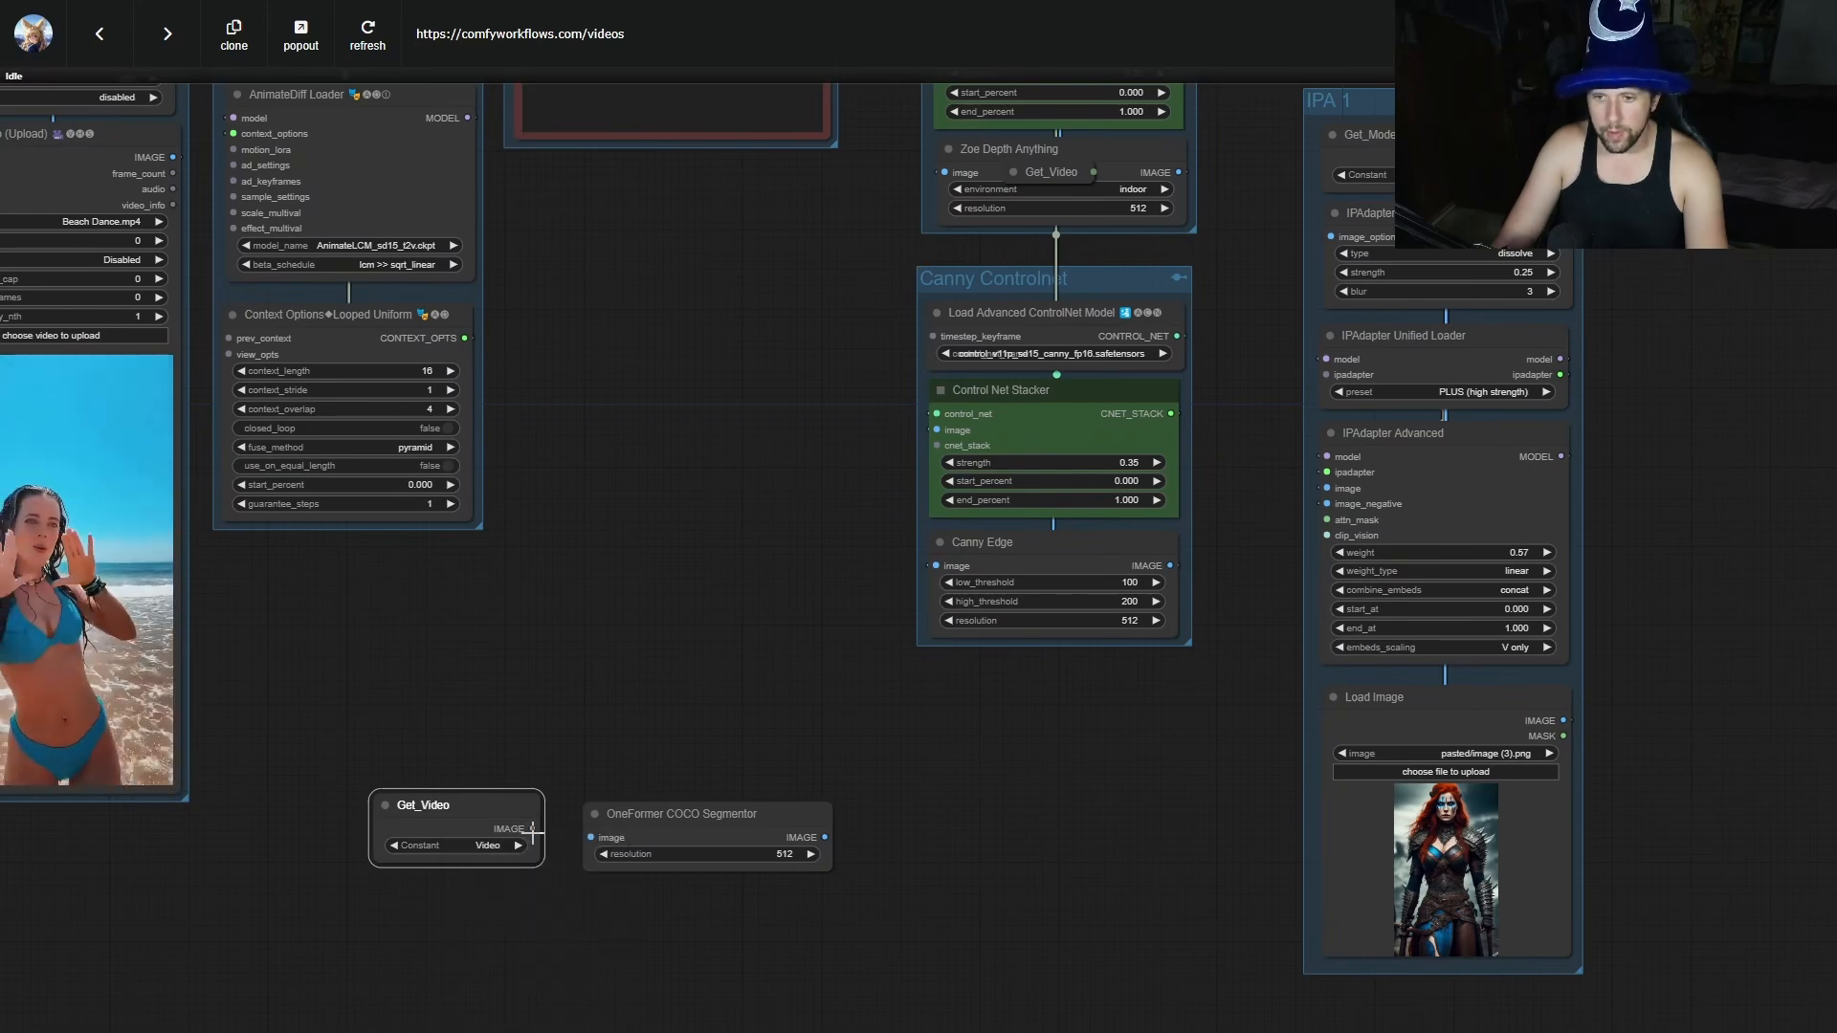
{"action": "left_click_drag", "start_coordinate": [533, 830], "coordinate": [716, 820]}
{"action": "scroll", "coordinate": [997, 810], "scroll_direction": "down", "scroll_amount": 9}
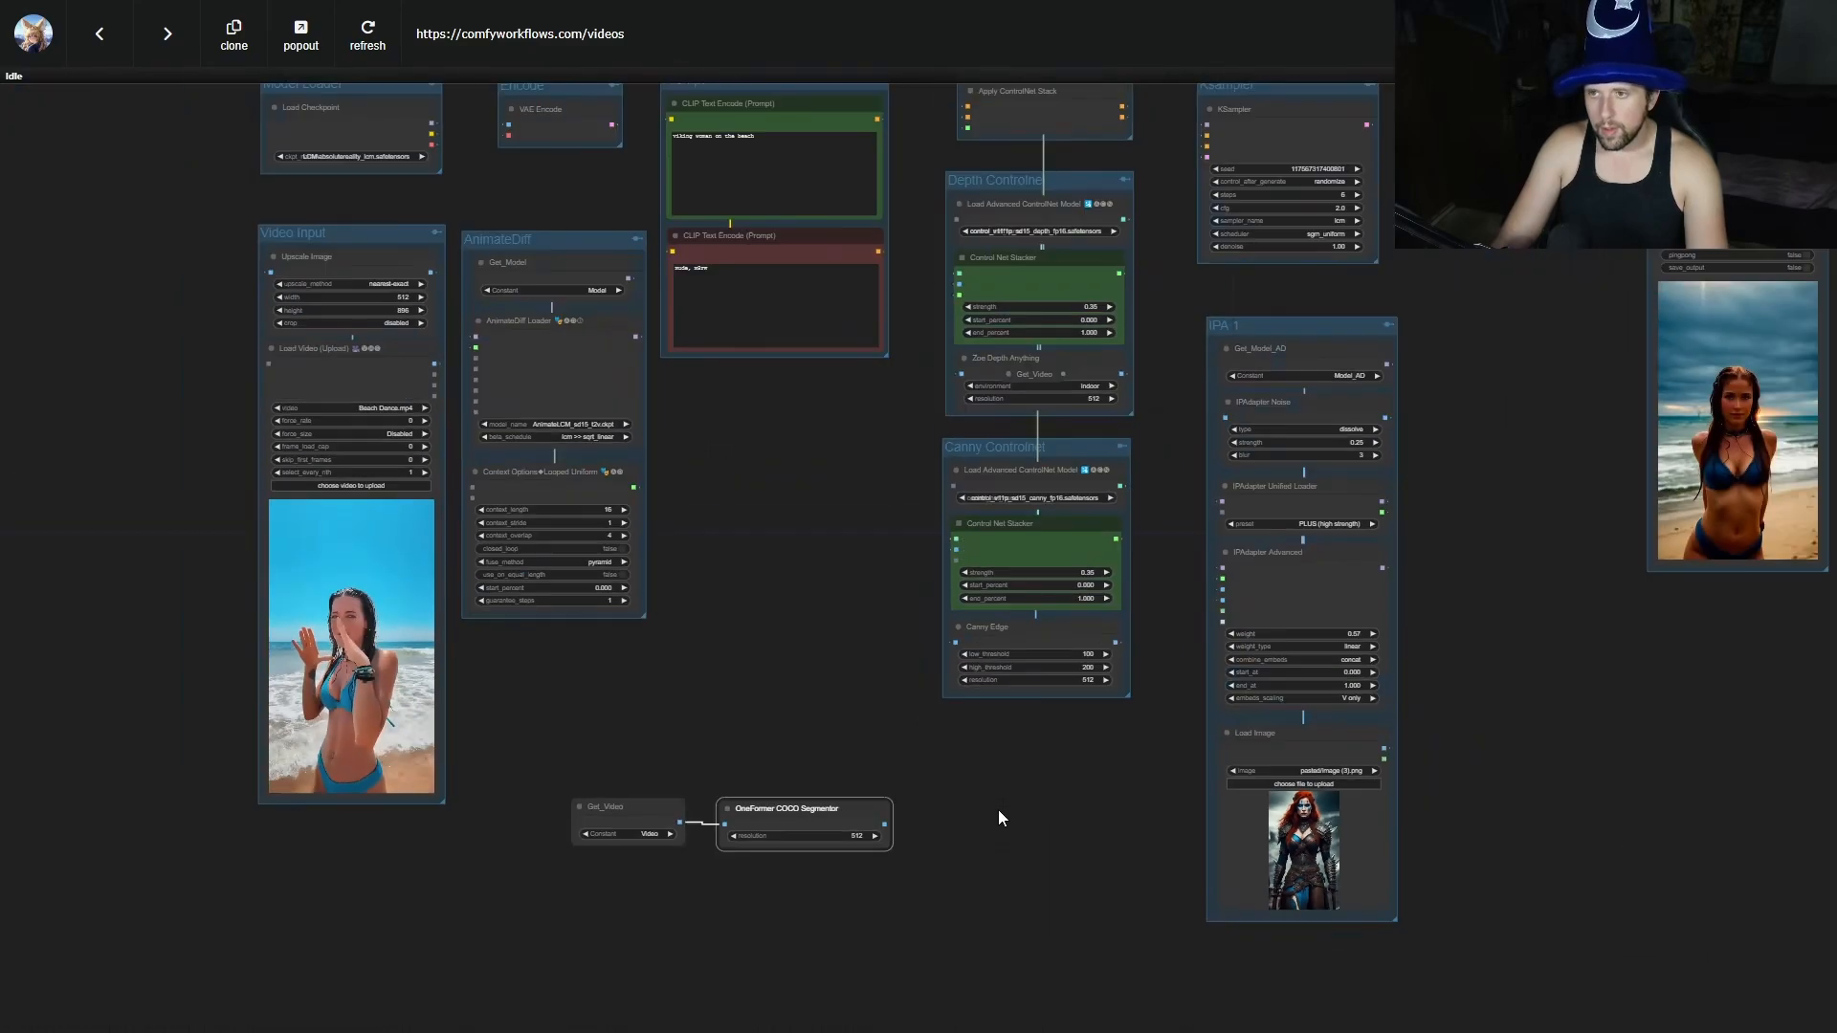
Bypass the Ksampler and IPA 1 groups.
{"action": "left_click_drag", "start_coordinate": [1332, 624], "coordinate": [1164, 710]}
{"action": "scroll", "coordinate": [1046, 593], "scroll_direction": "up", "scroll_amount": 8}
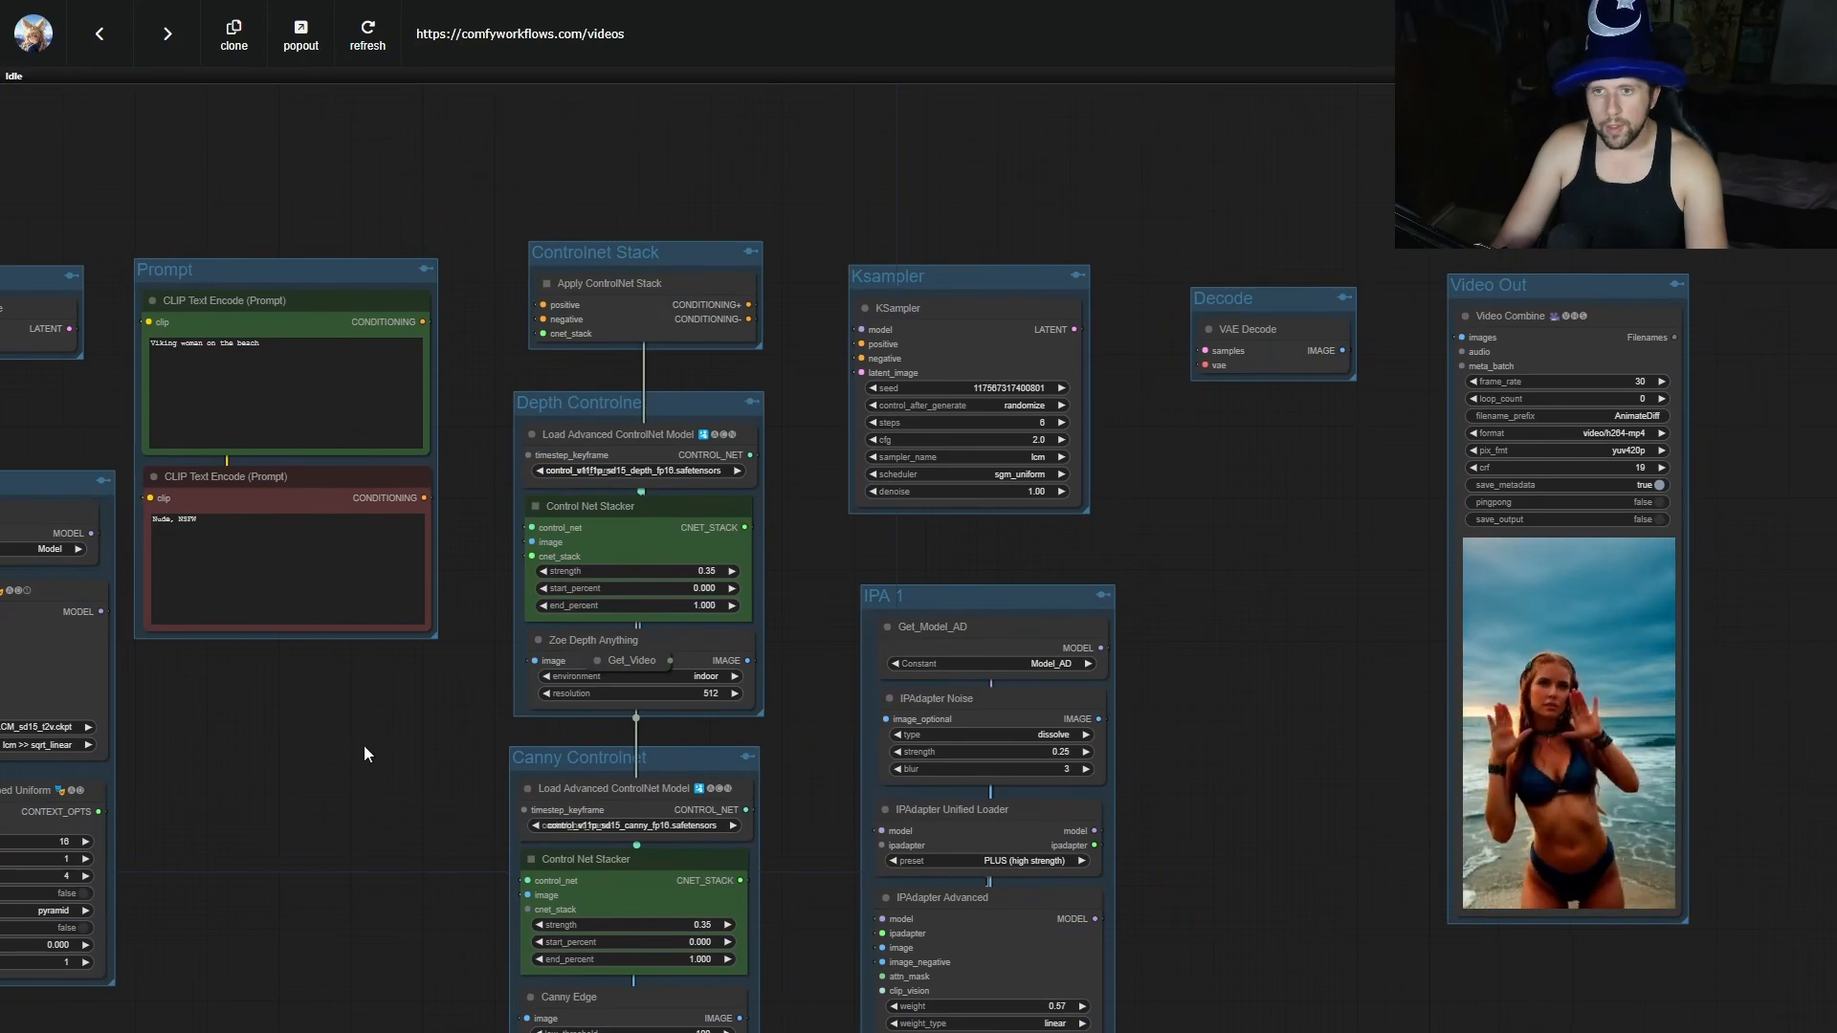
{"action": "left_click_drag", "start_coordinate": [364, 745], "coordinate": [683, 734]}
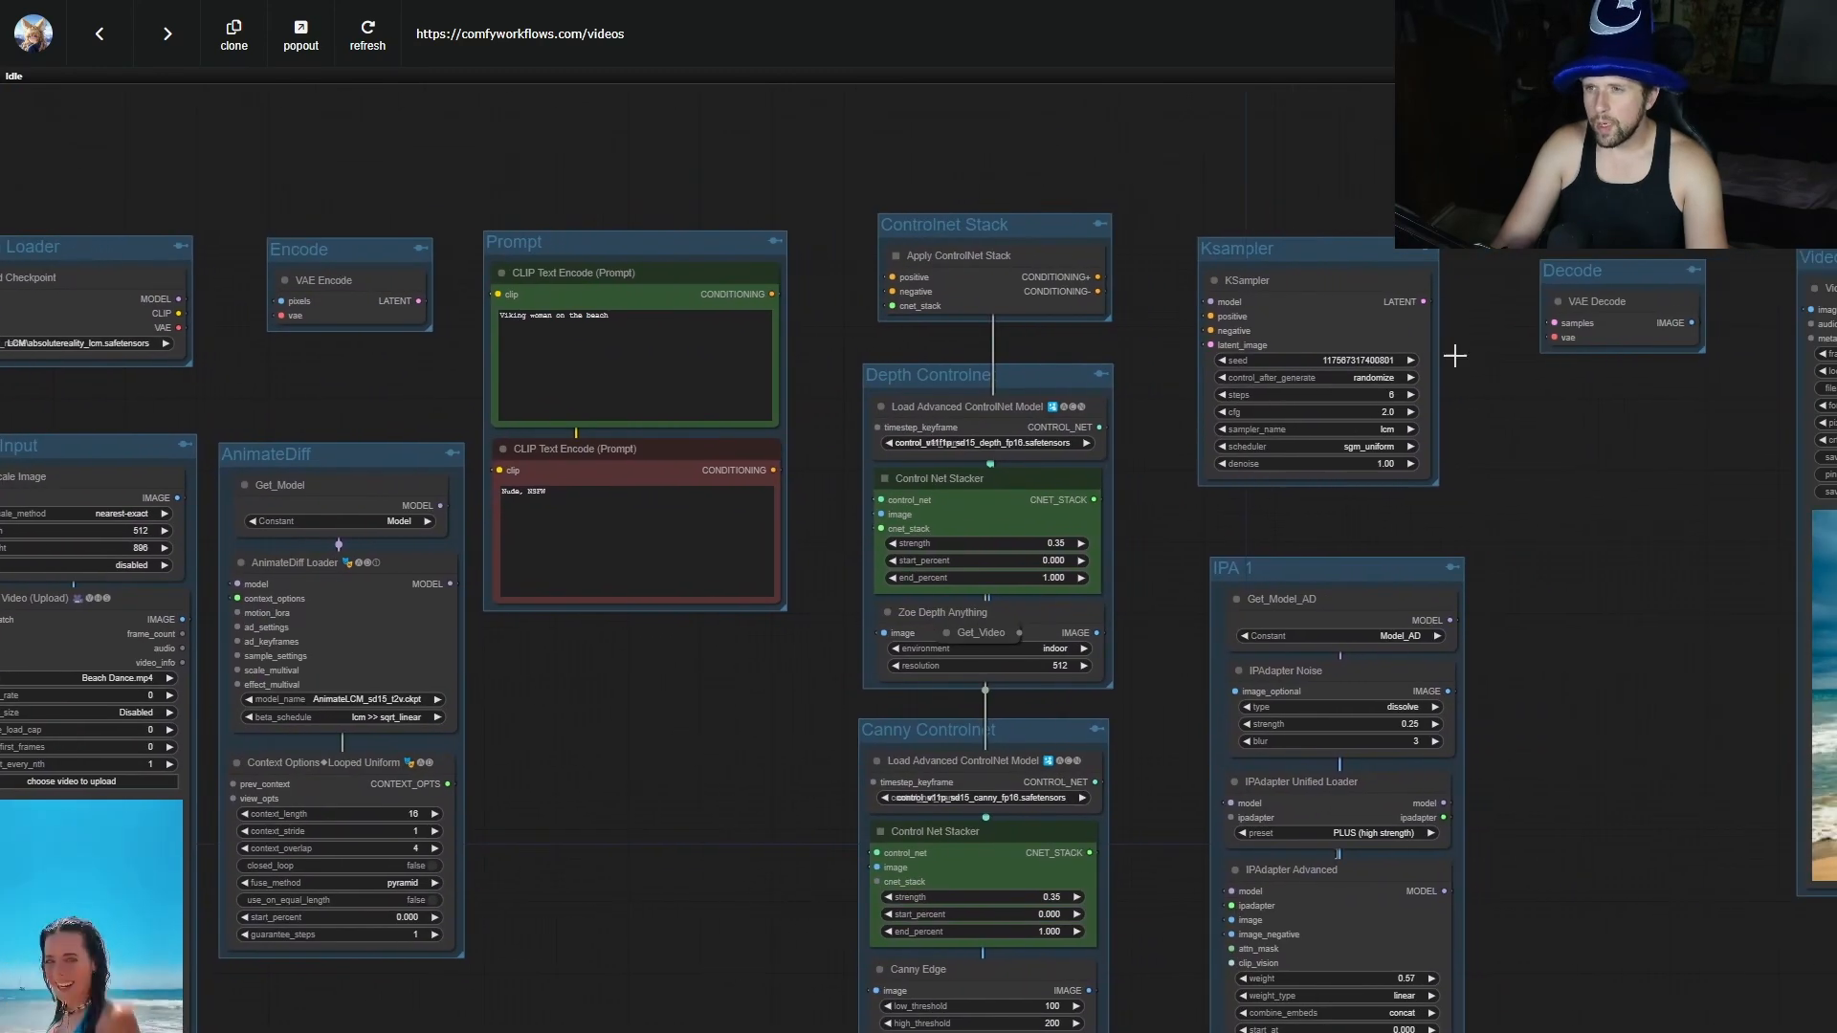
{"action": "left_click", "coordinate": [1425, 250]}
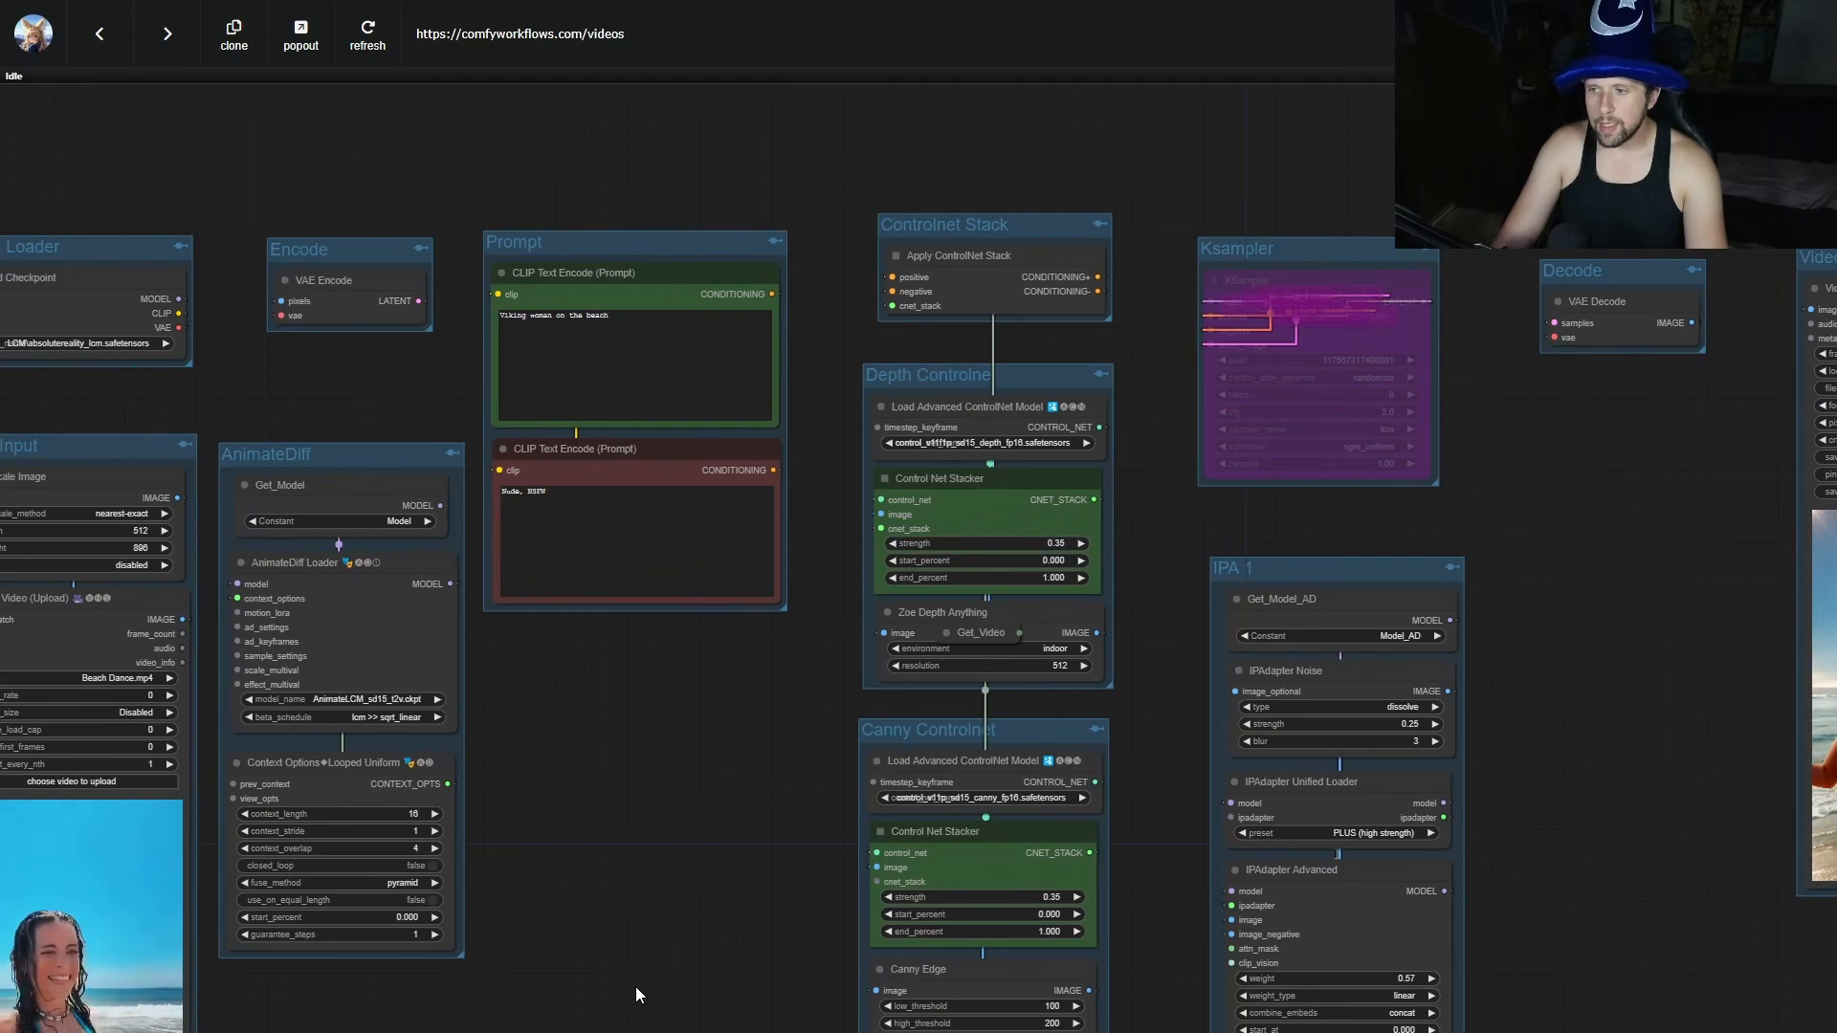
{"action": "left_click_drag", "start_coordinate": [635, 985], "coordinate": [672, 692]}
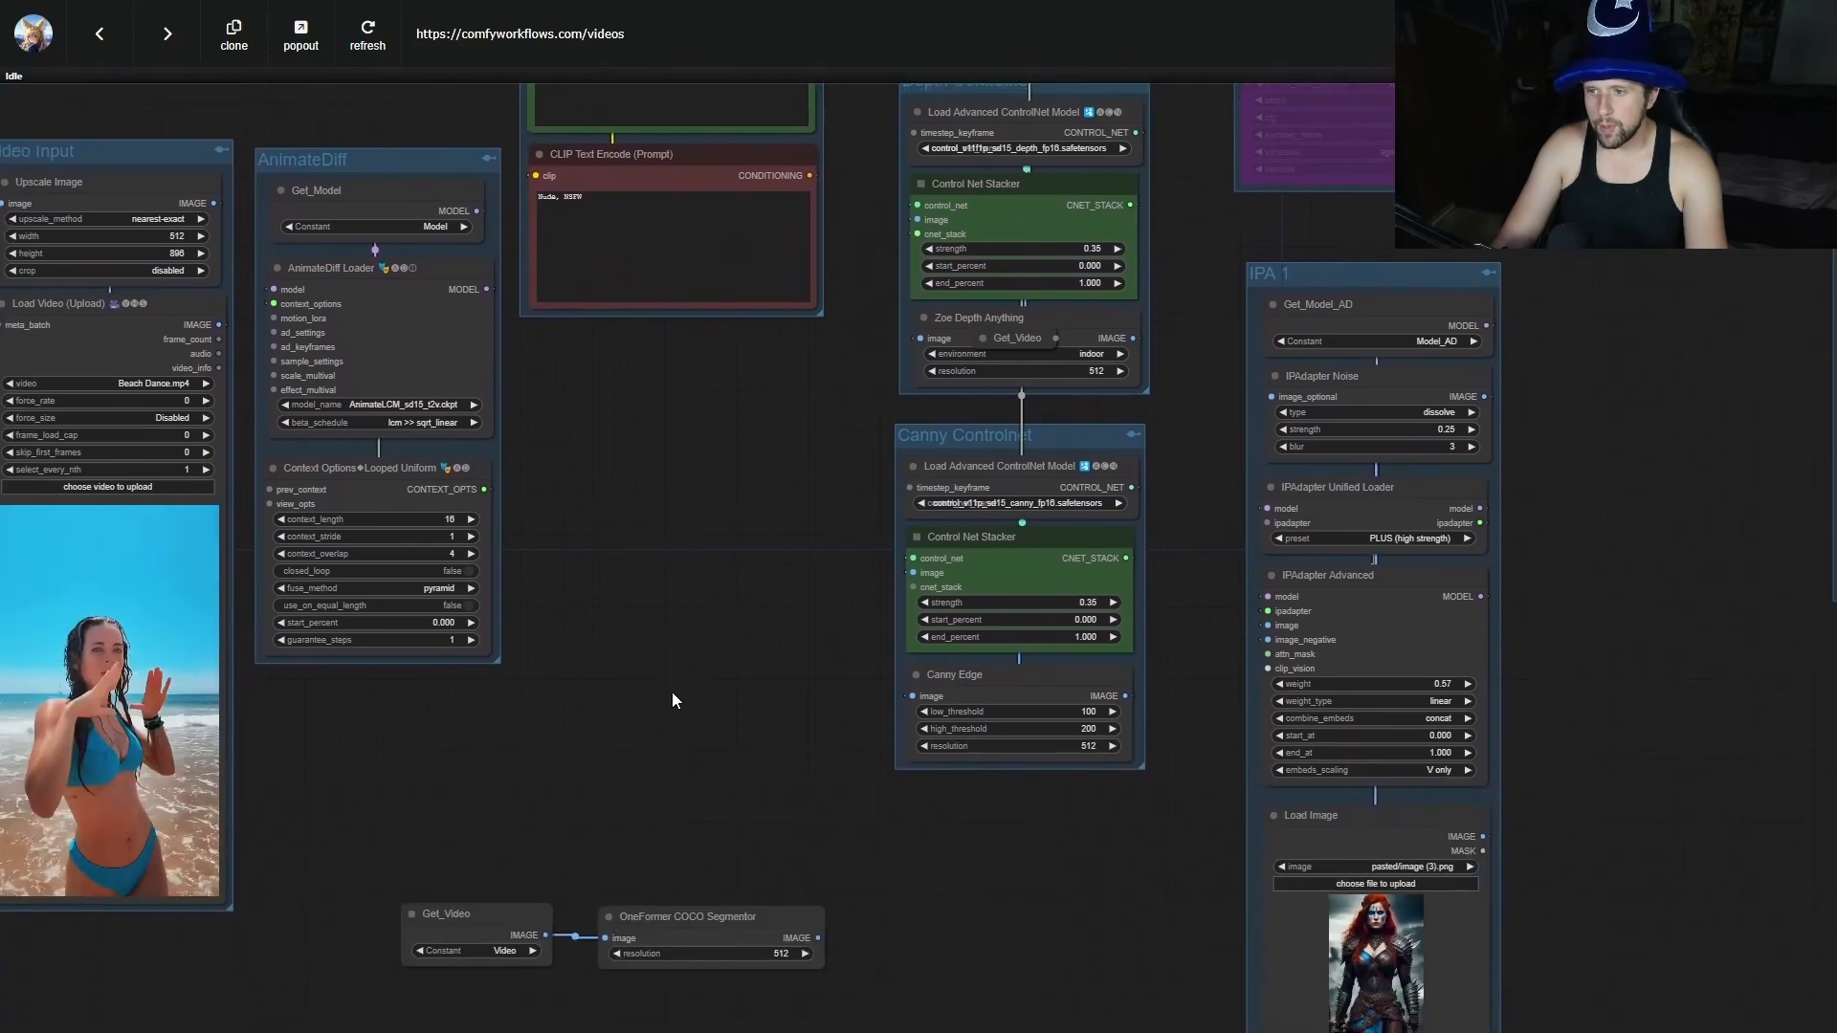
{"action": "left_click", "coordinate": [1489, 273]}
Add a Preview Image node fed by the OneFormer COCO Segmentor's image output.
{"action": "scroll", "coordinate": [1014, 909], "scroll_direction": "down", "scroll_amount": 5}
{"action": "scroll", "coordinate": [881, 894], "scroll_direction": "up", "scroll_amount": 6}
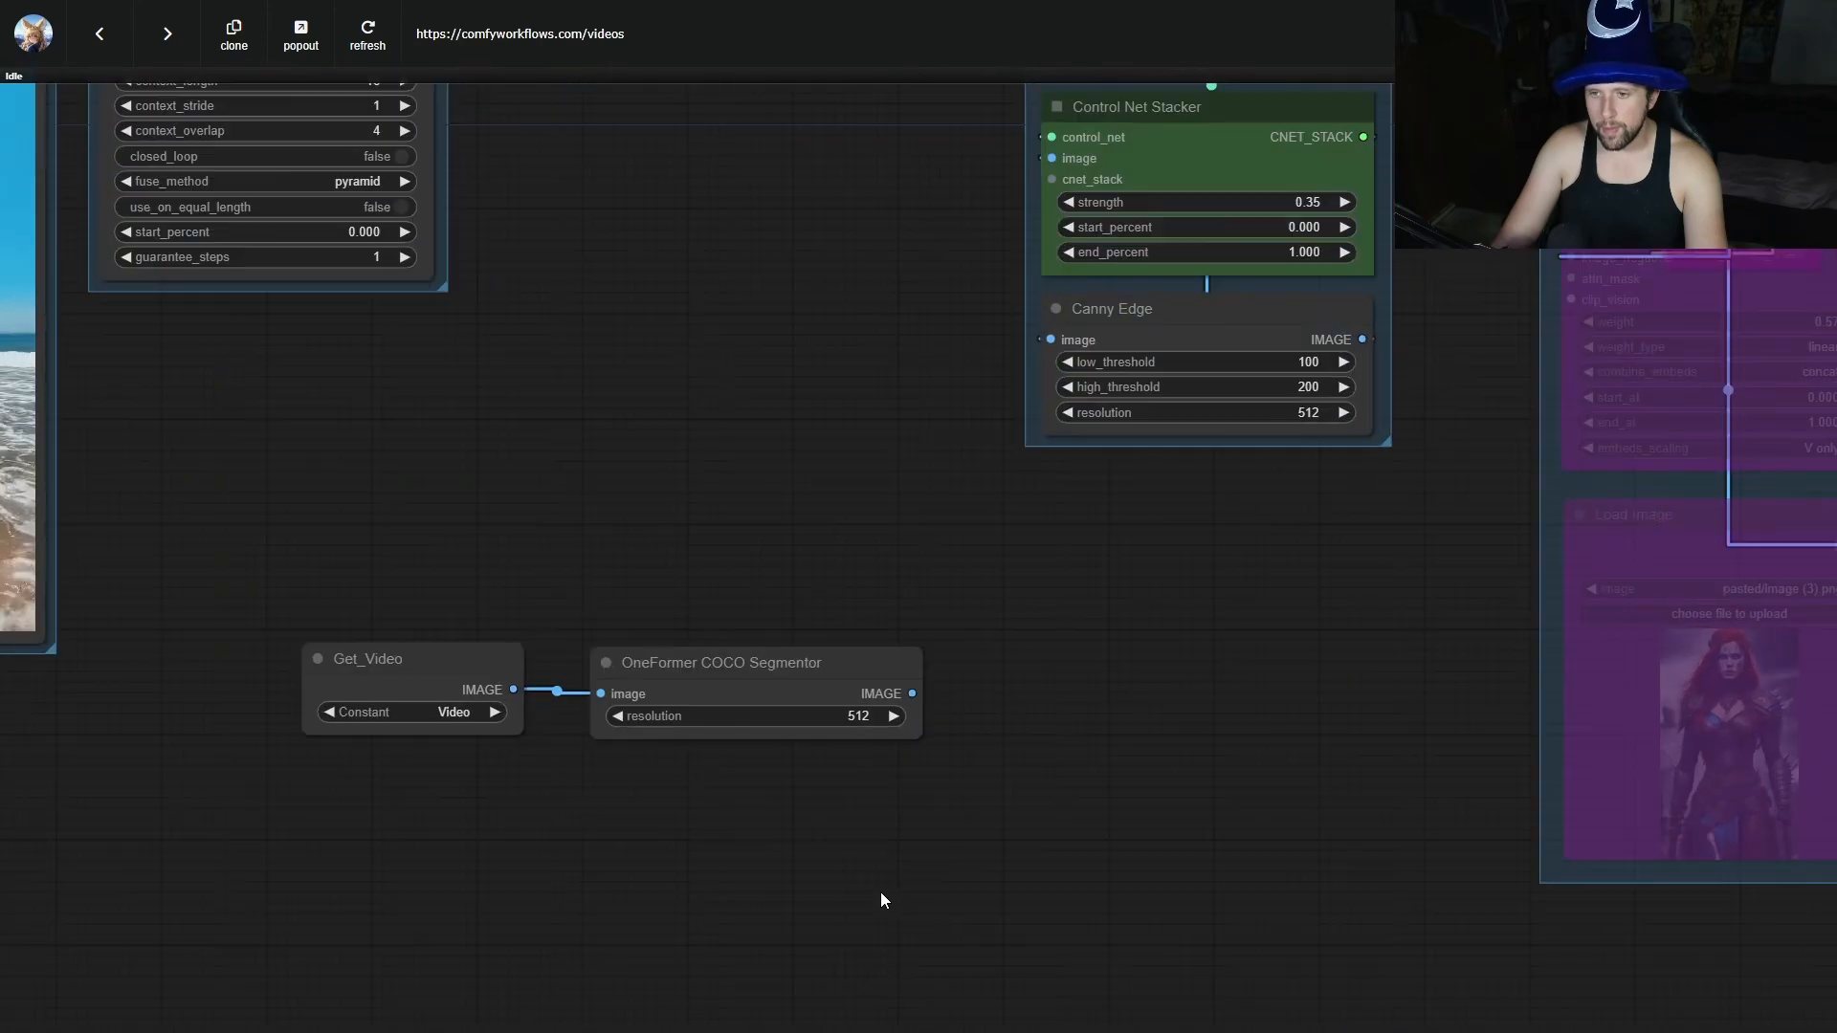
{"action": "right_click", "coordinate": [842, 733]}
{"action": "left_click", "coordinate": [917, 984]}
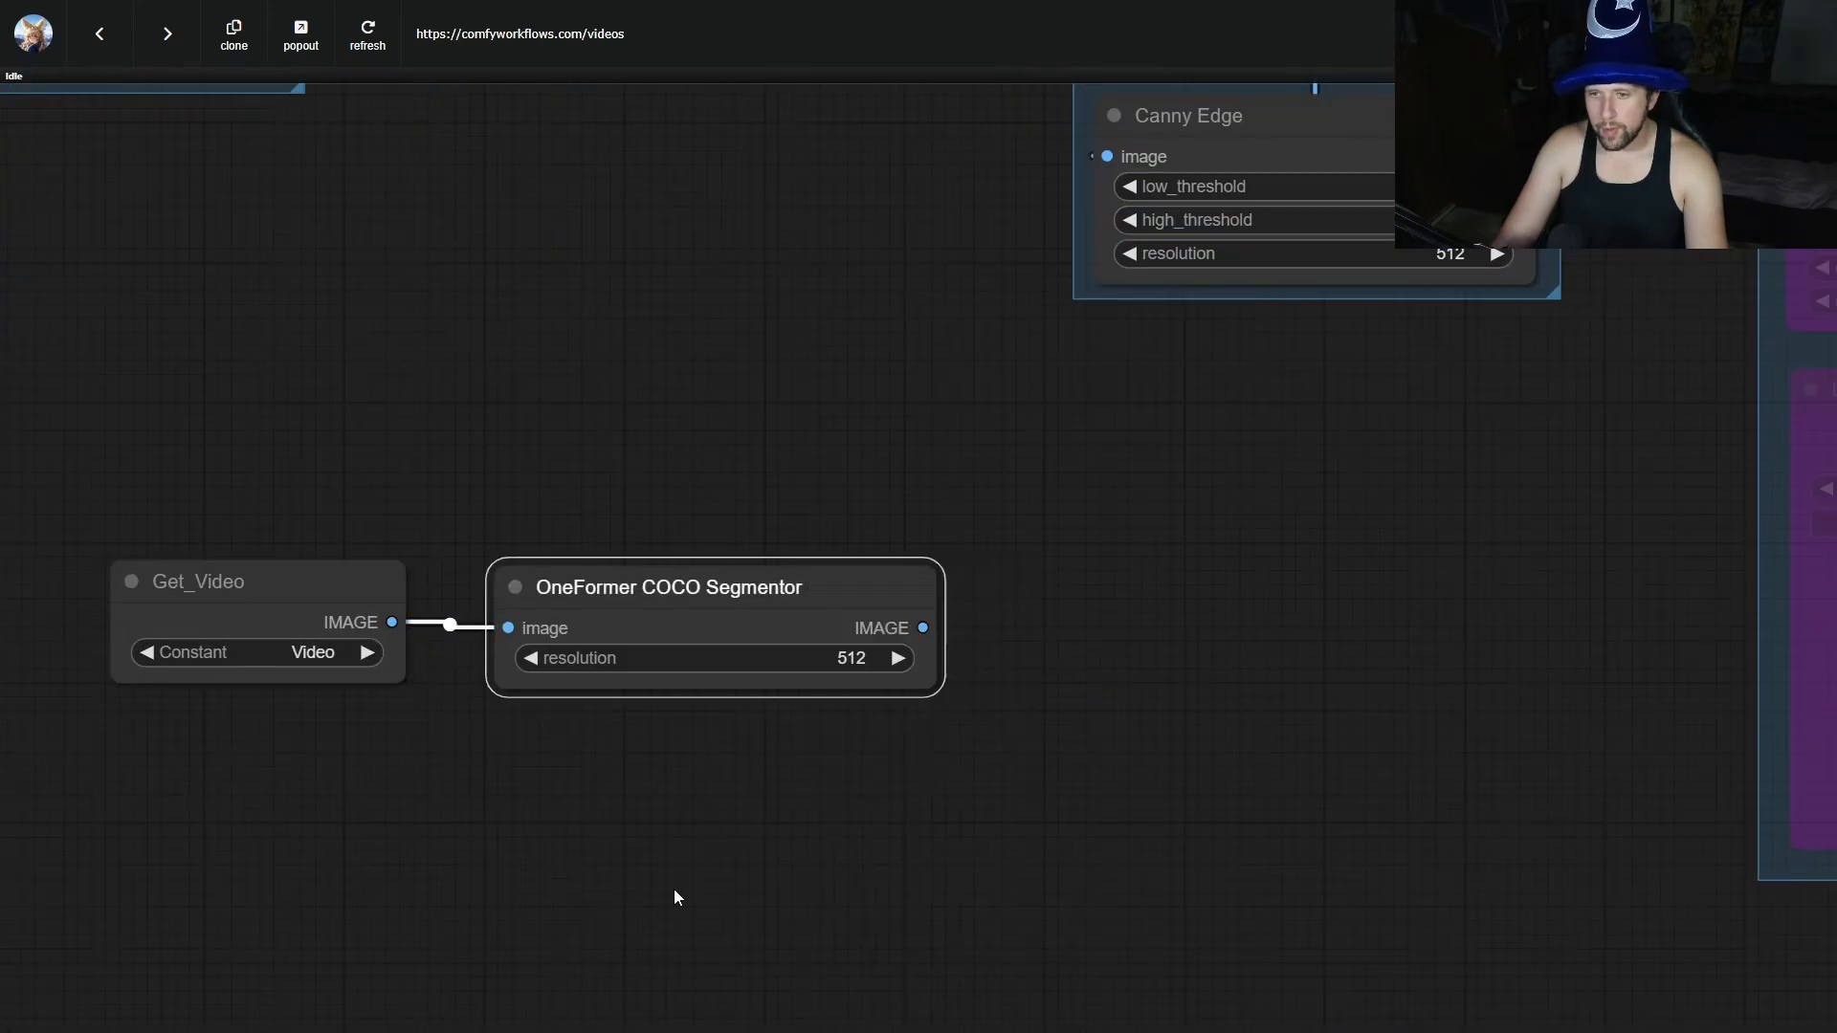
{"action": "left_click_drag", "start_coordinate": [1087, 630], "coordinate": [1089, 629]}
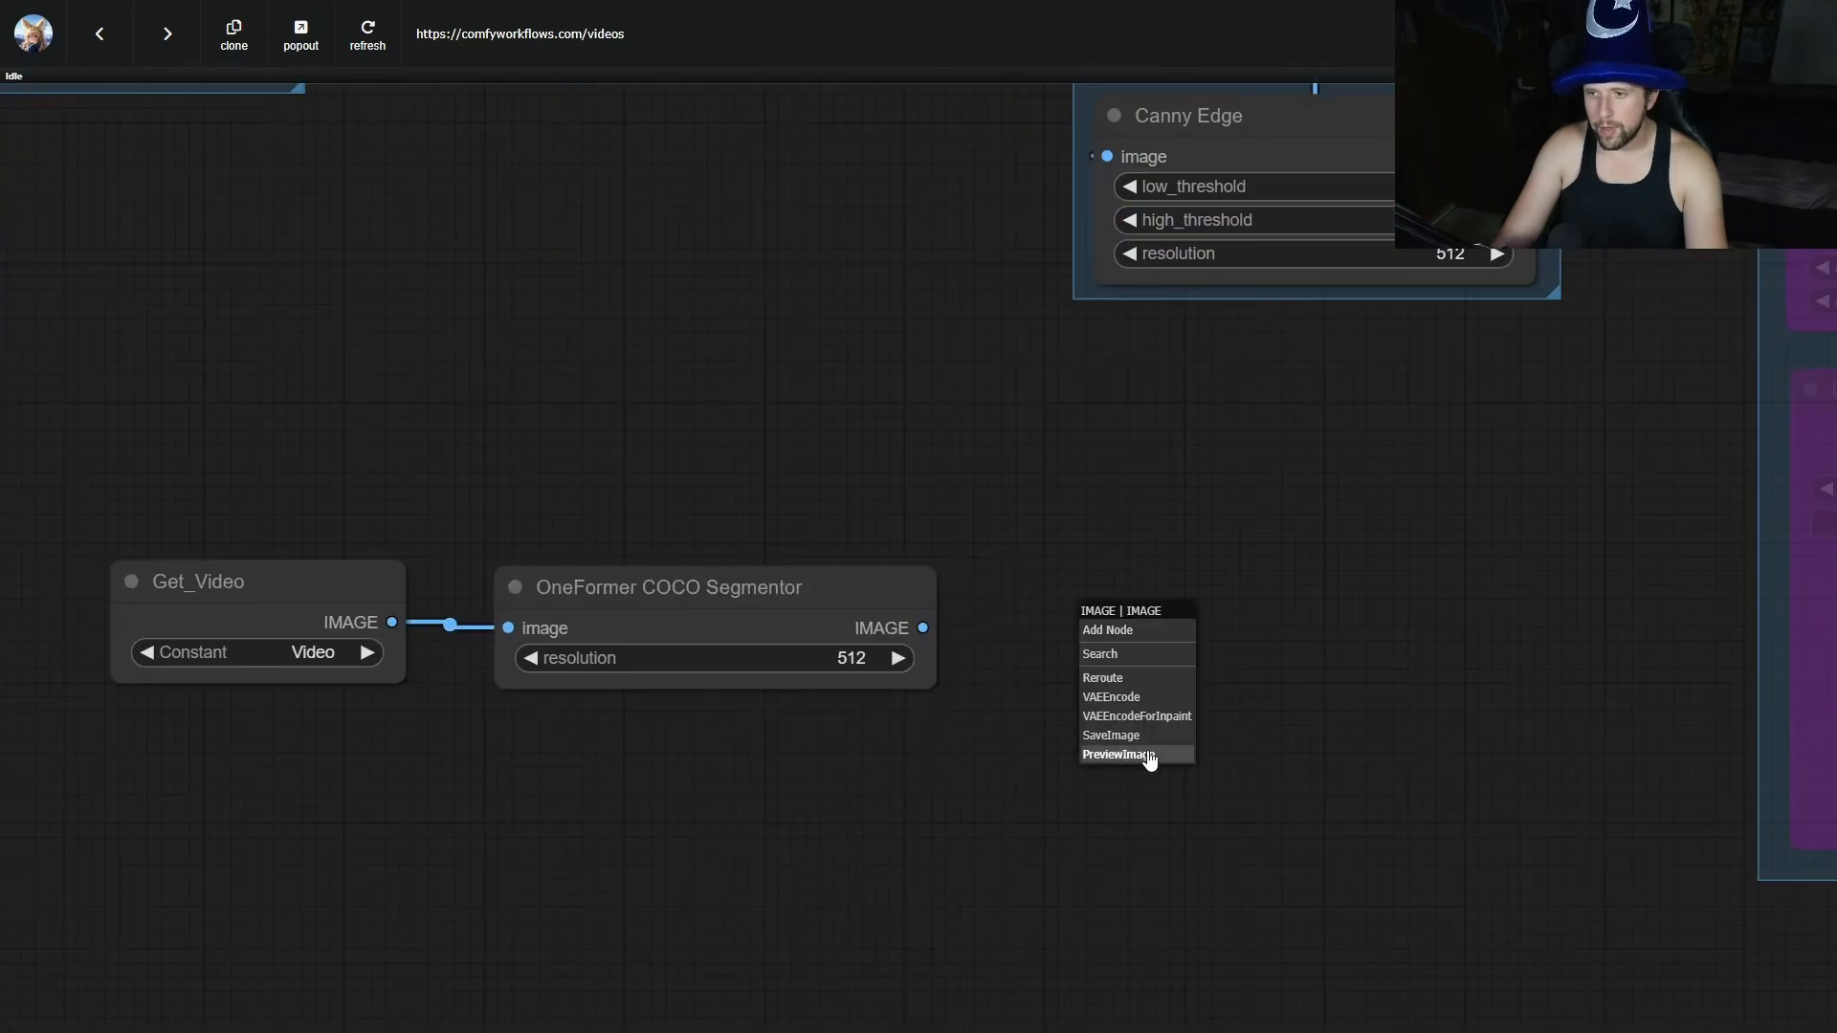
{"action": "left_click", "coordinate": [1147, 752]}
Set frame_load_cap to 30 in the Load Video node.
{"action": "scroll", "coordinate": [1132, 794], "scroll_direction": "down", "scroll_amount": 10}
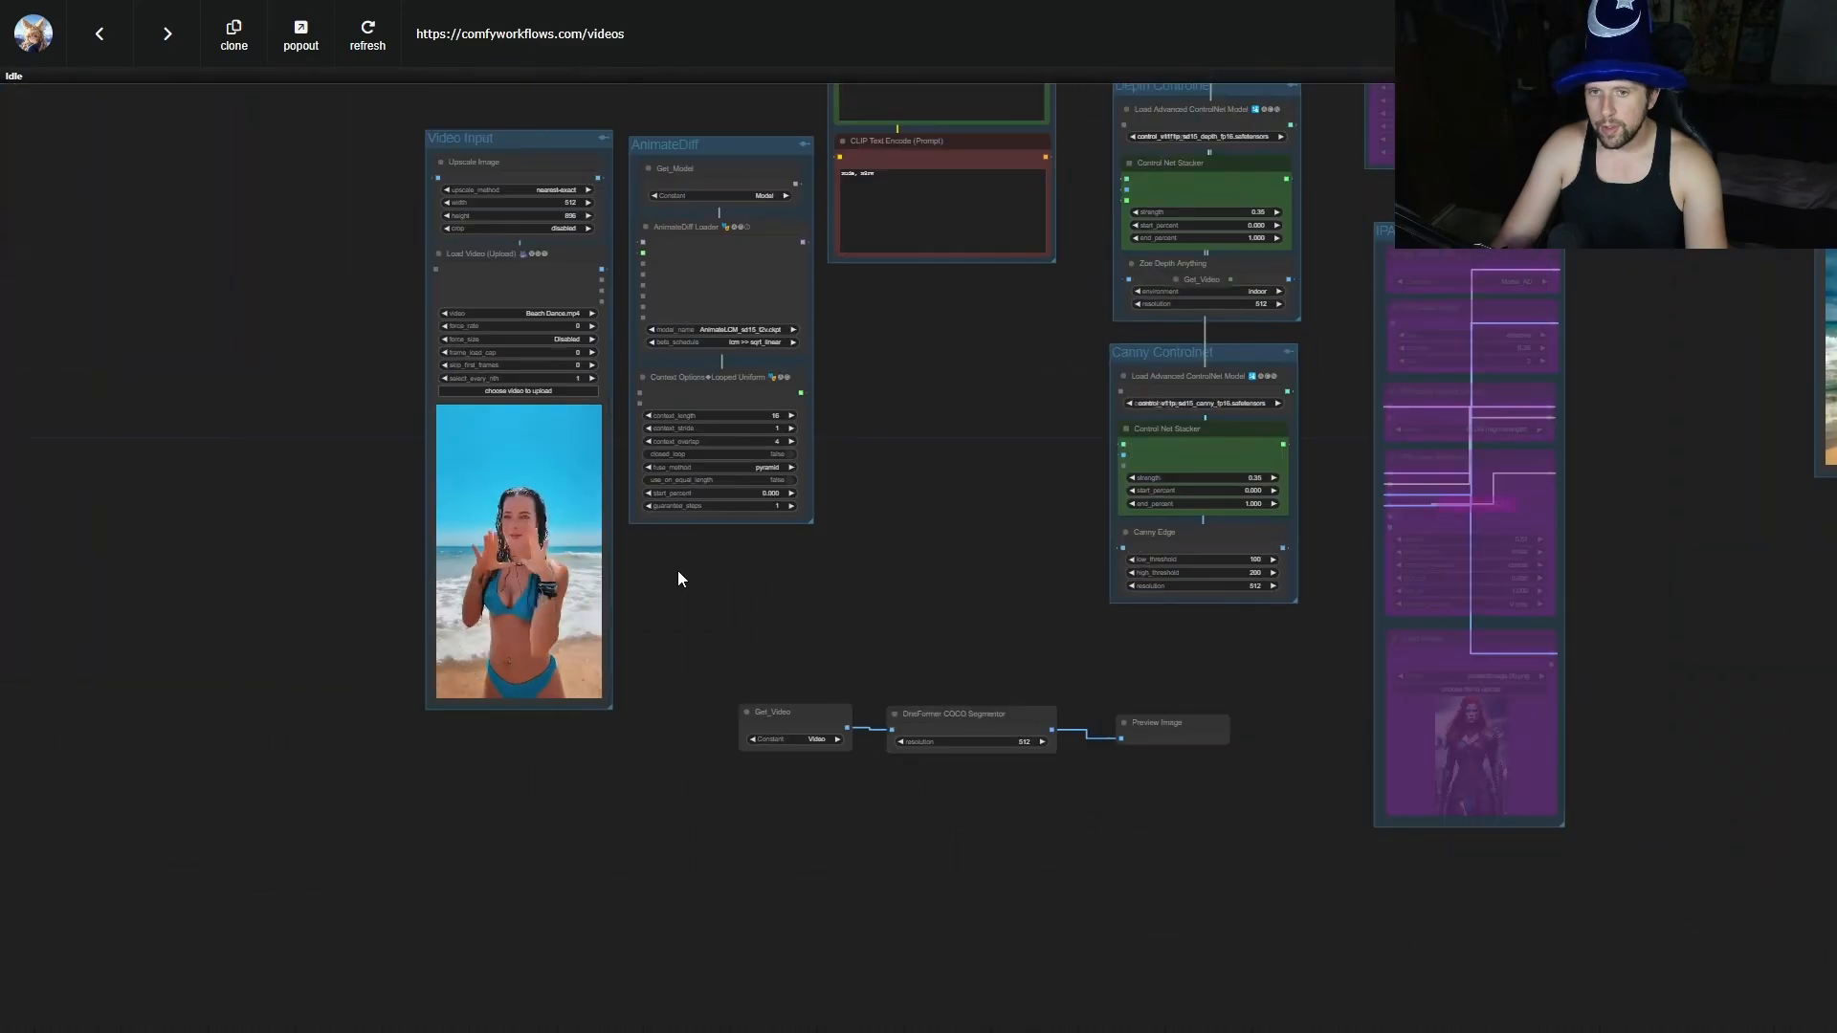
{"action": "left_click_drag", "start_coordinate": [678, 570], "coordinate": [788, 798]}
{"action": "scroll", "coordinate": [678, 578], "scroll_direction": "up", "scroll_amount": 3}
{"action": "scroll", "coordinate": [678, 578], "scroll_direction": "up", "scroll_amount": 10}
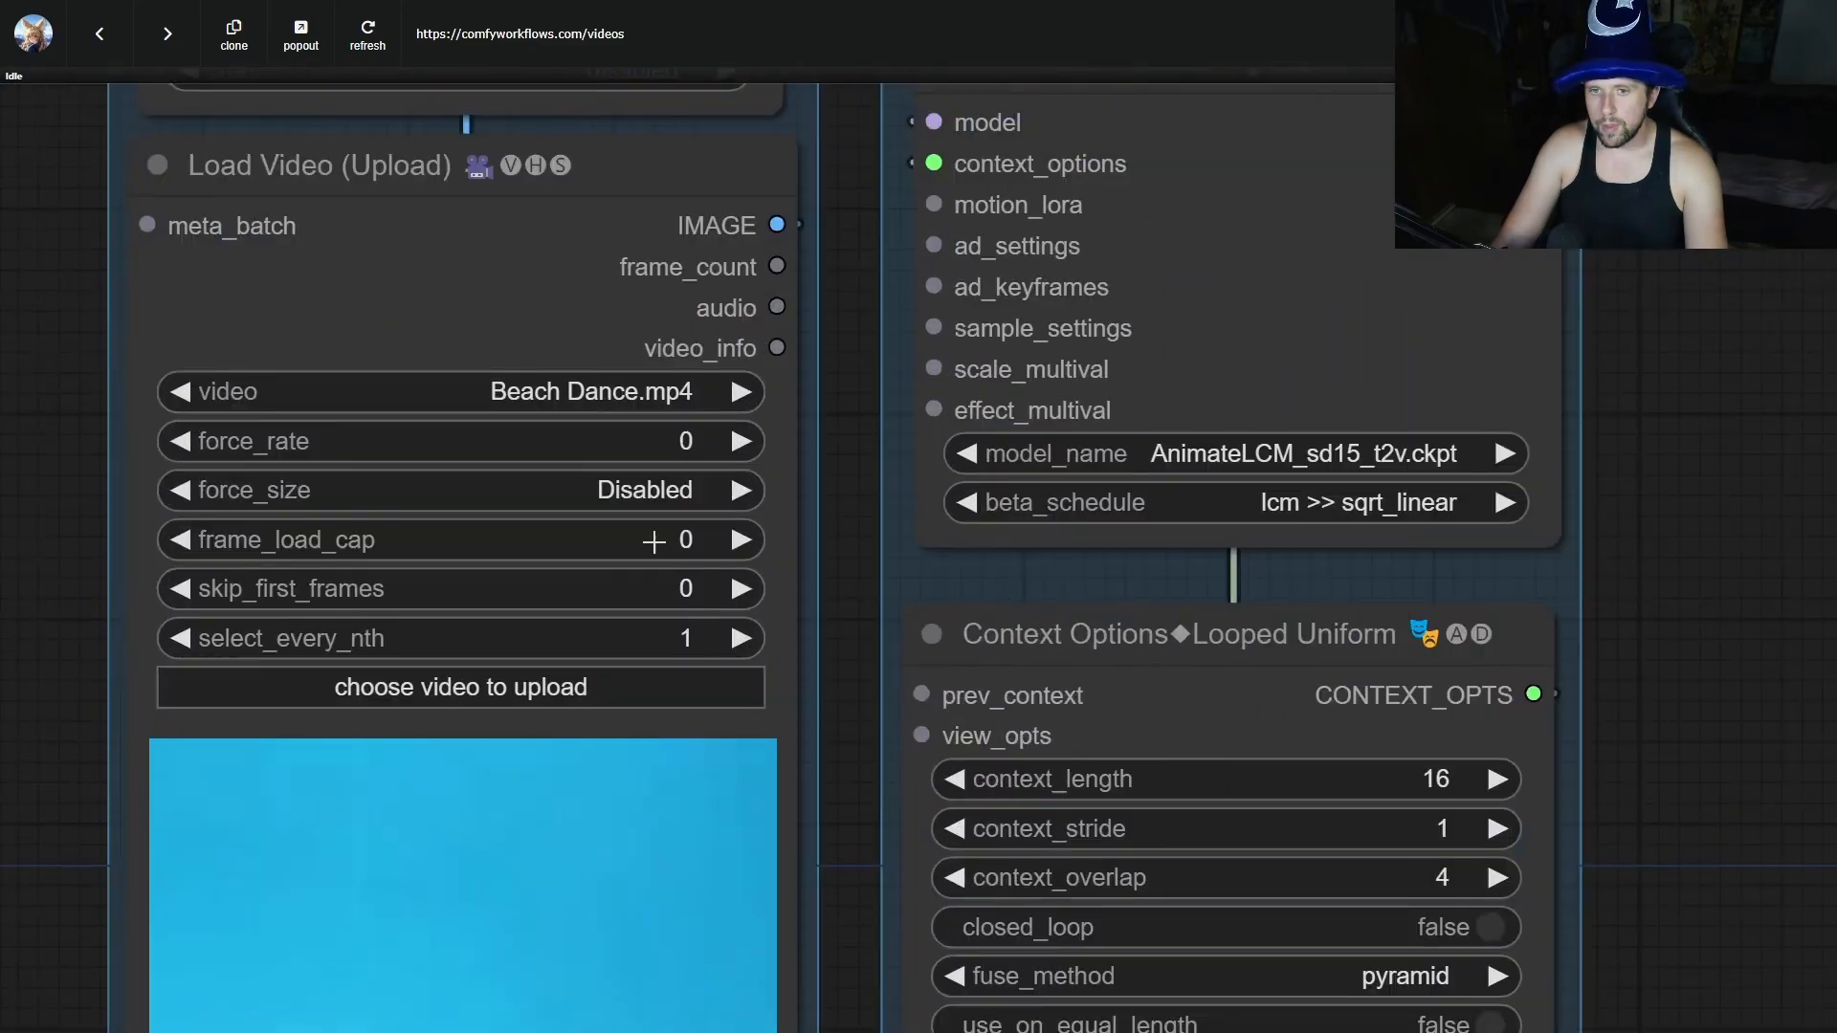
{"action": "left_click", "coordinate": [702, 547]}
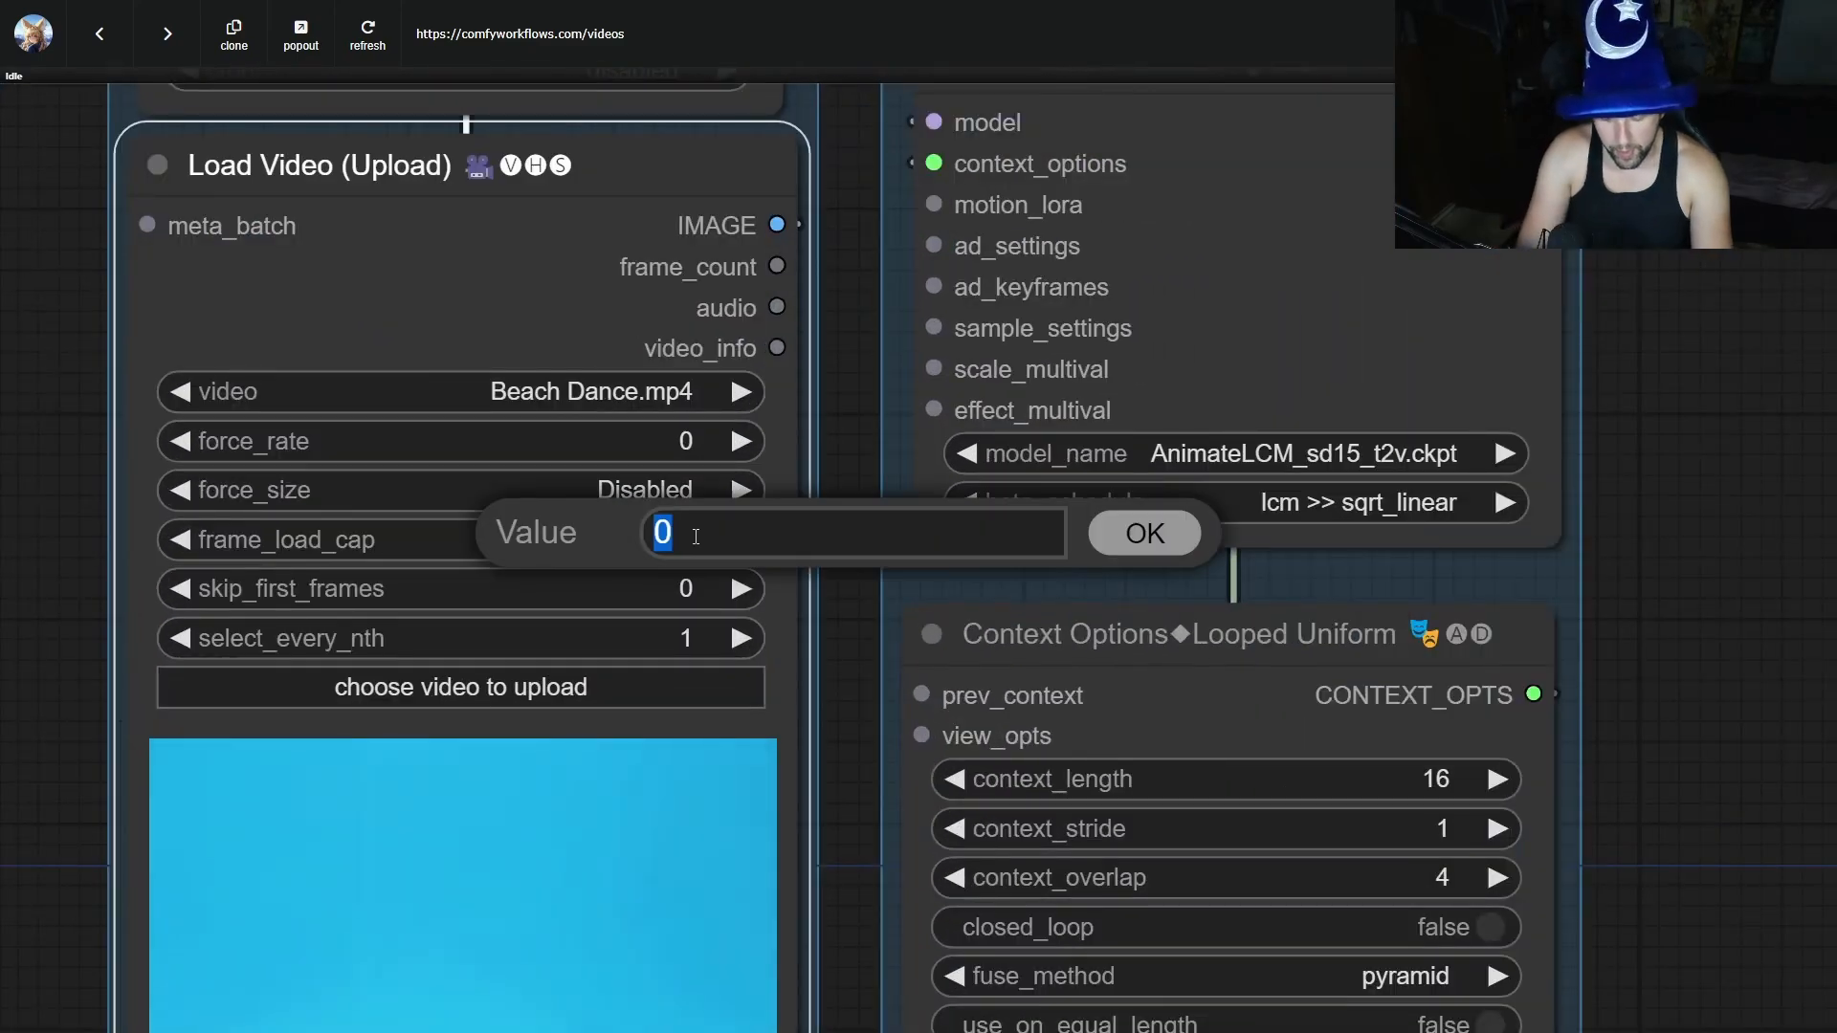
{"action": "key", "text": "Return"}
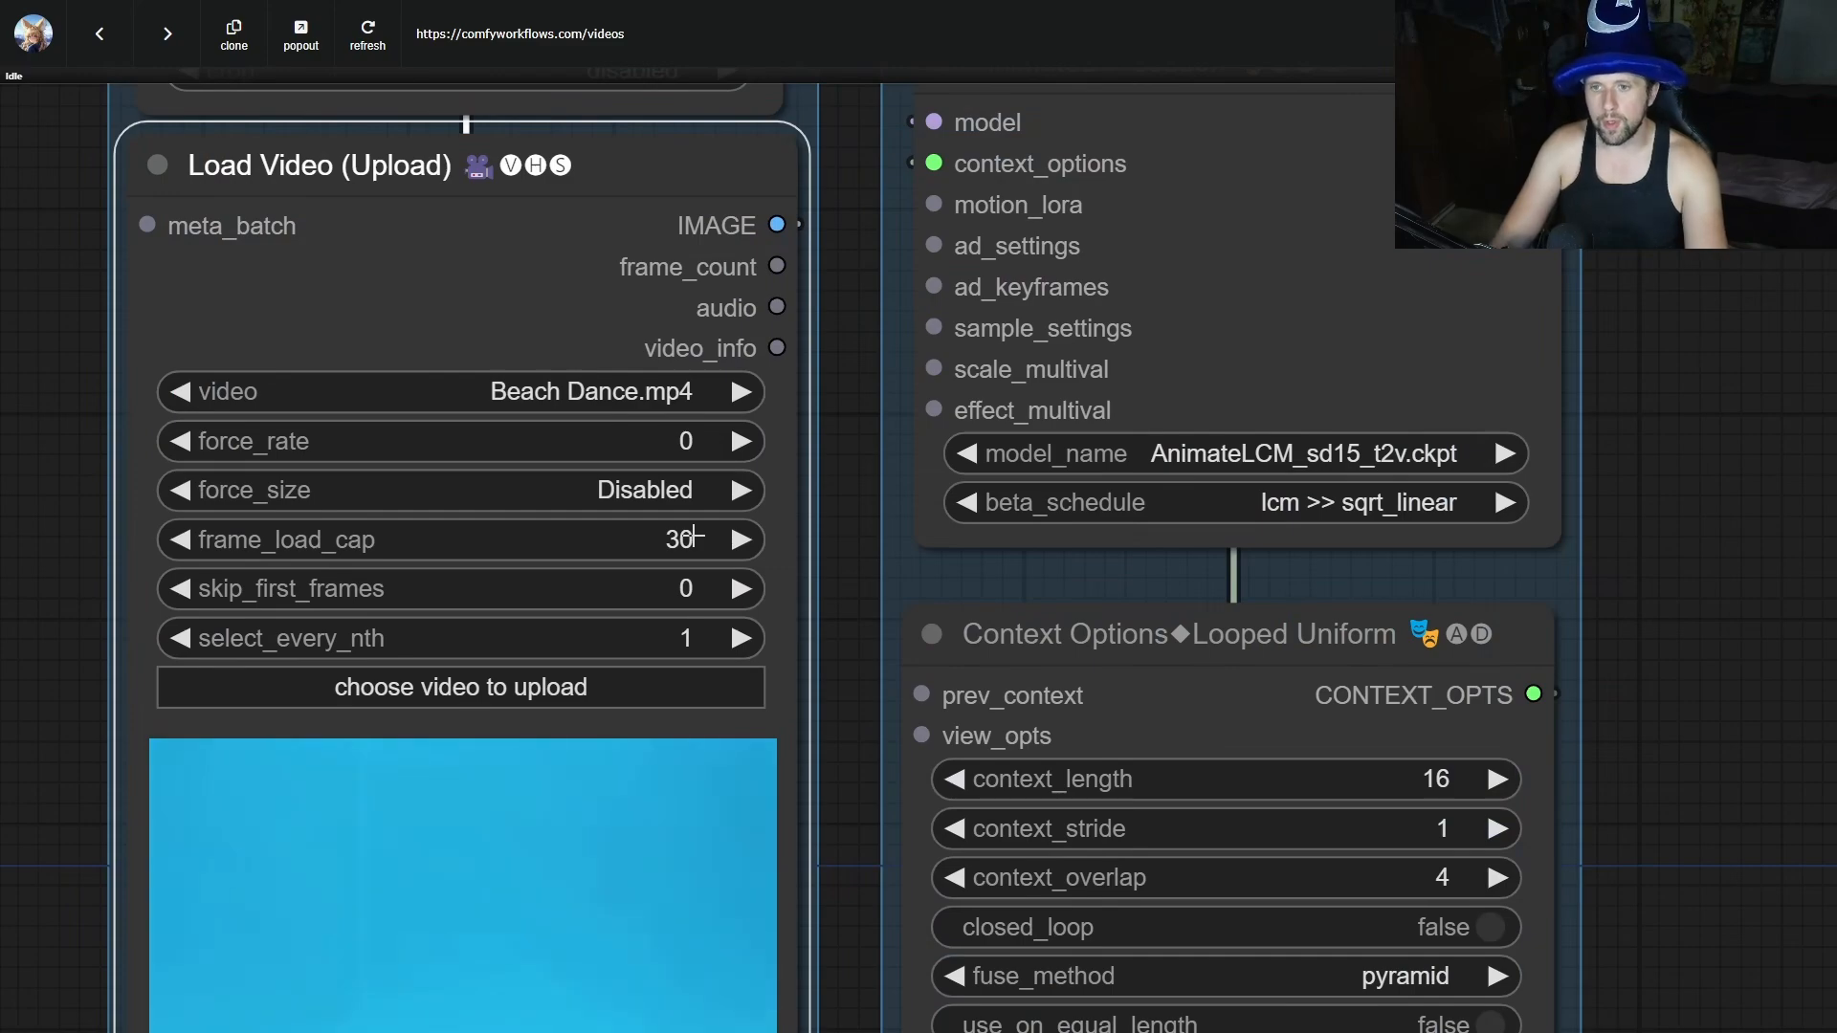
Run the workflow to generate the COCO segmentation preview.
{"action": "scroll", "coordinate": [696, 537], "scroll_direction": "down", "scroll_amount": 15}
{"action": "scroll", "coordinate": [1186, 756], "scroll_direction": "up", "scroll_amount": 4}
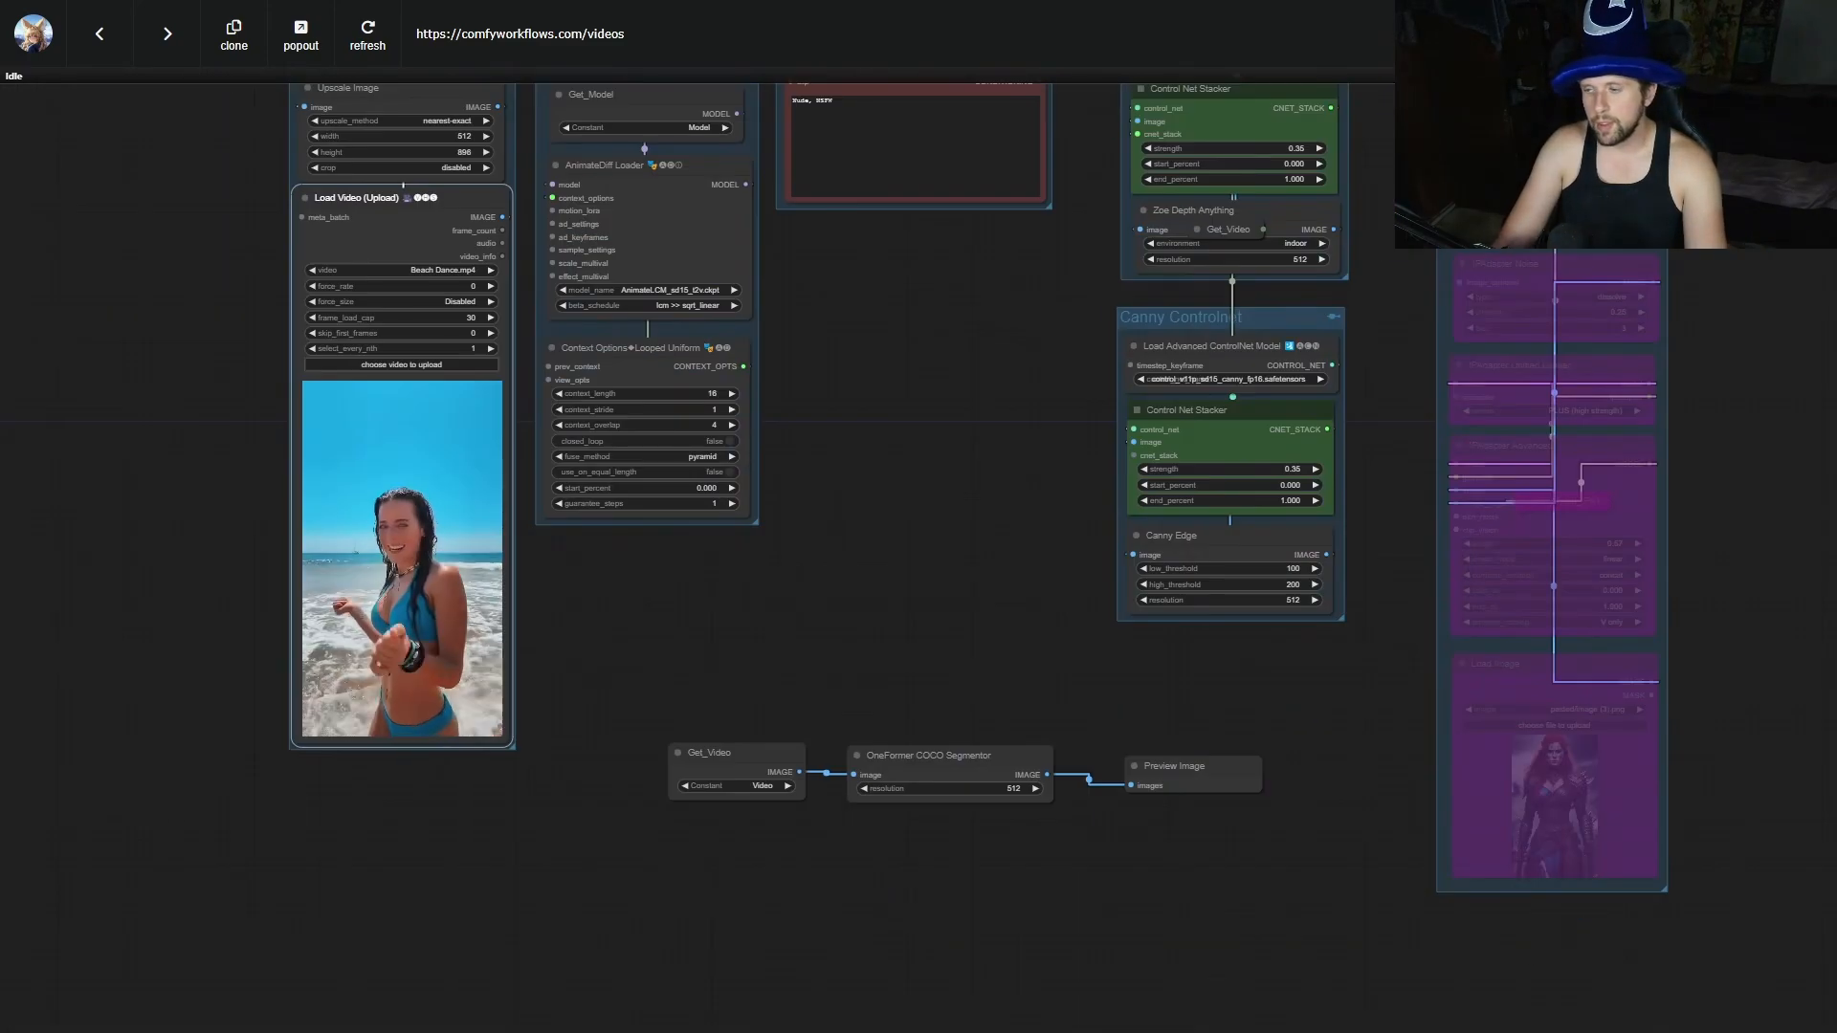
{"action": "key", "text": "ctrl+Return"}
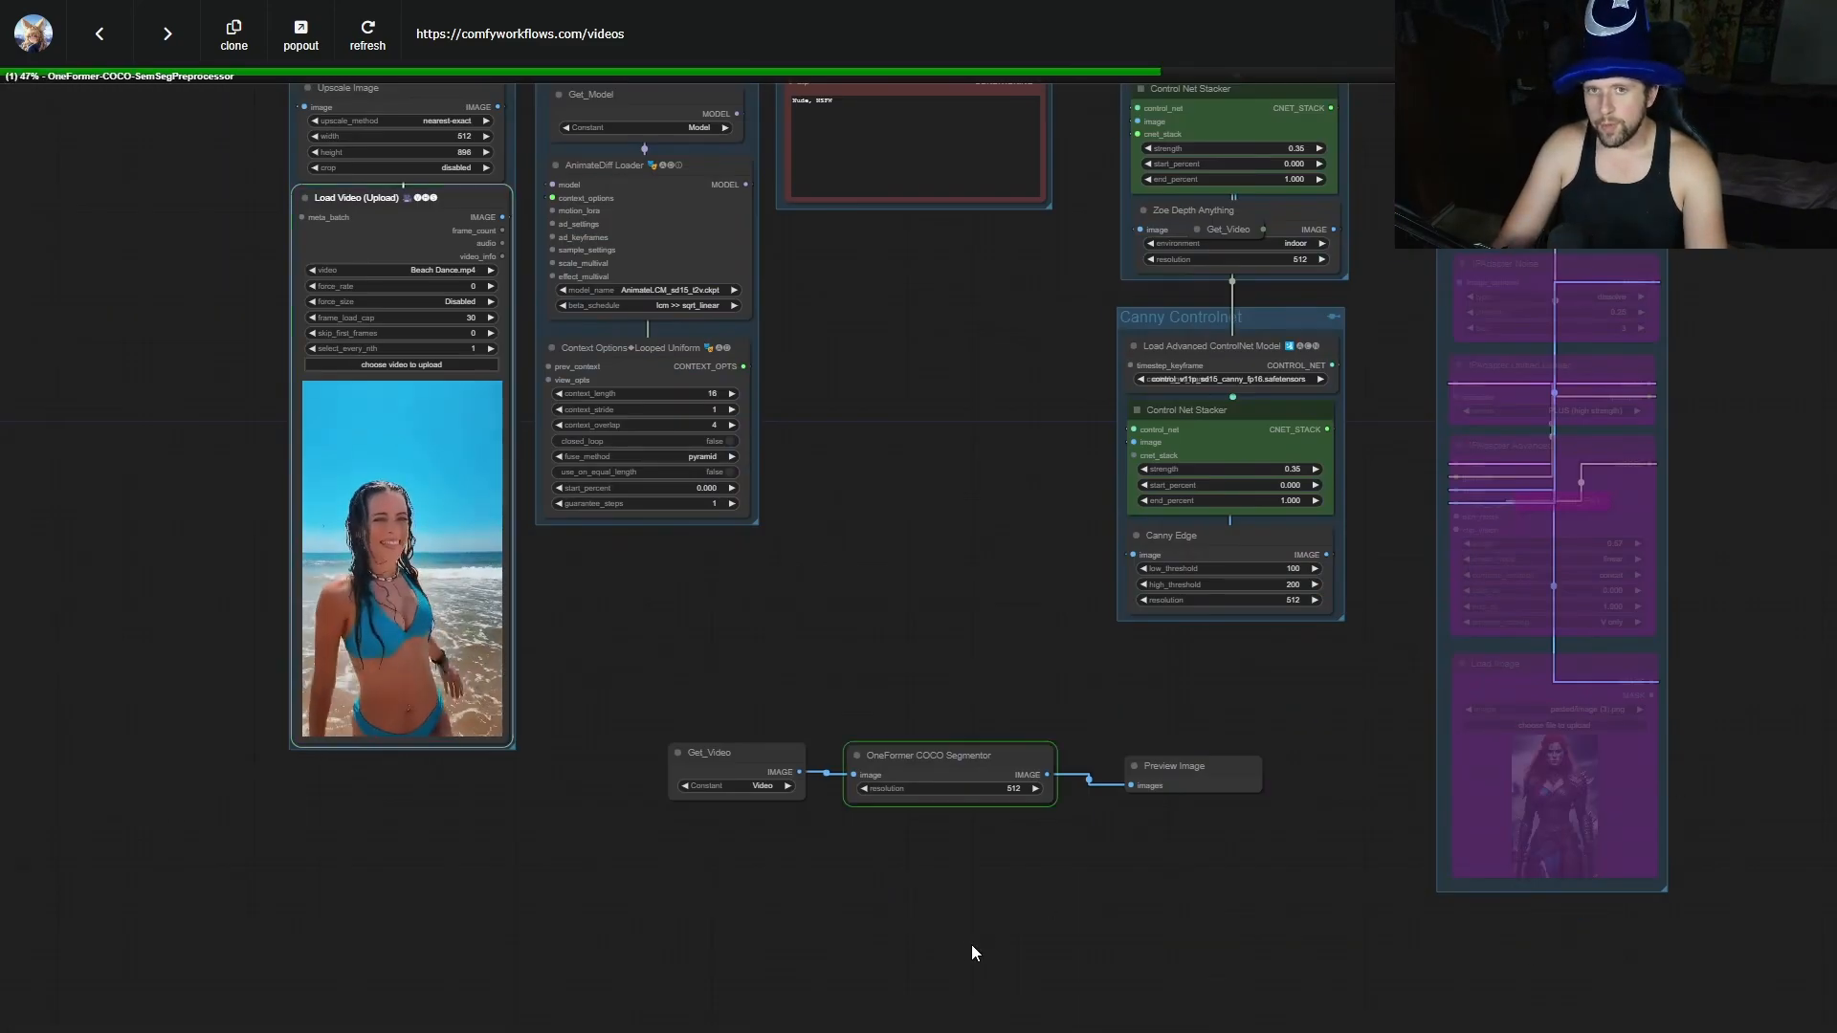
{"action": "scroll", "coordinate": [1072, 909], "scroll_direction": "up", "scroll_amount": 7}
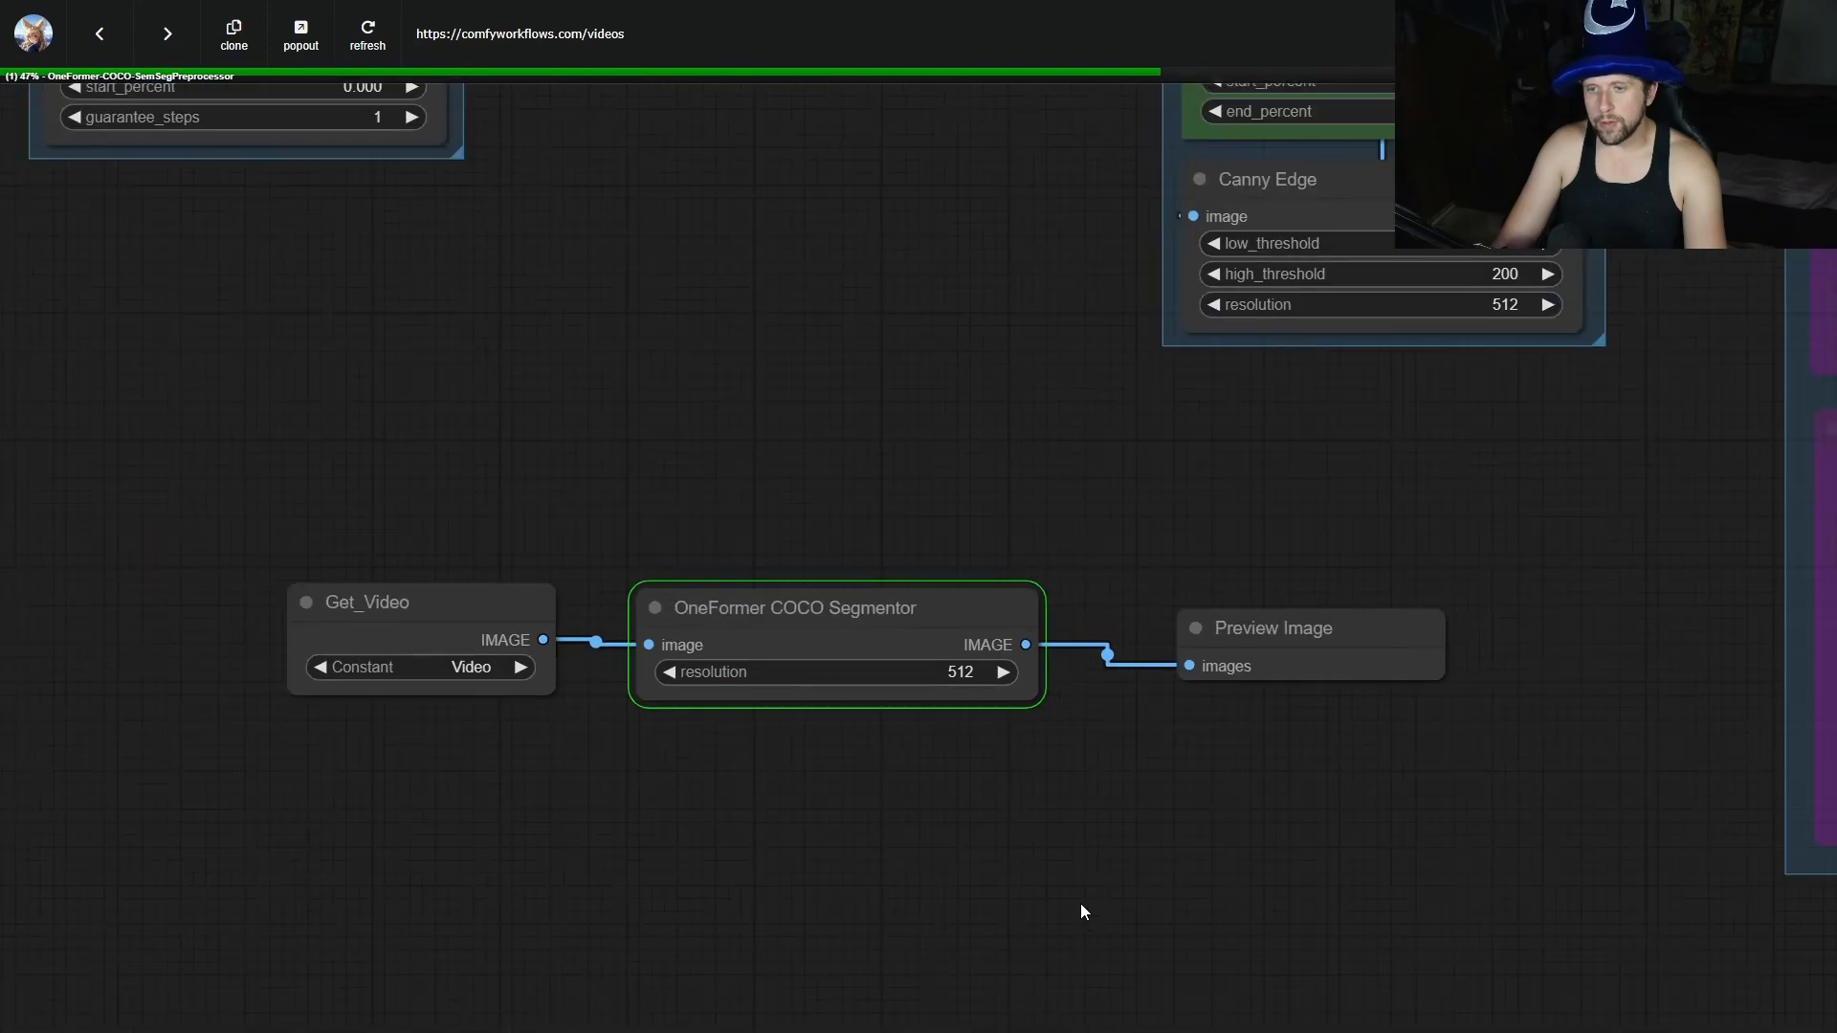
{"action": "left_click_drag", "start_coordinate": [1237, 921], "coordinate": [1070, 744]}
{"action": "scroll", "coordinate": [1137, 628], "scroll_direction": "down", "scroll_amount": 3}
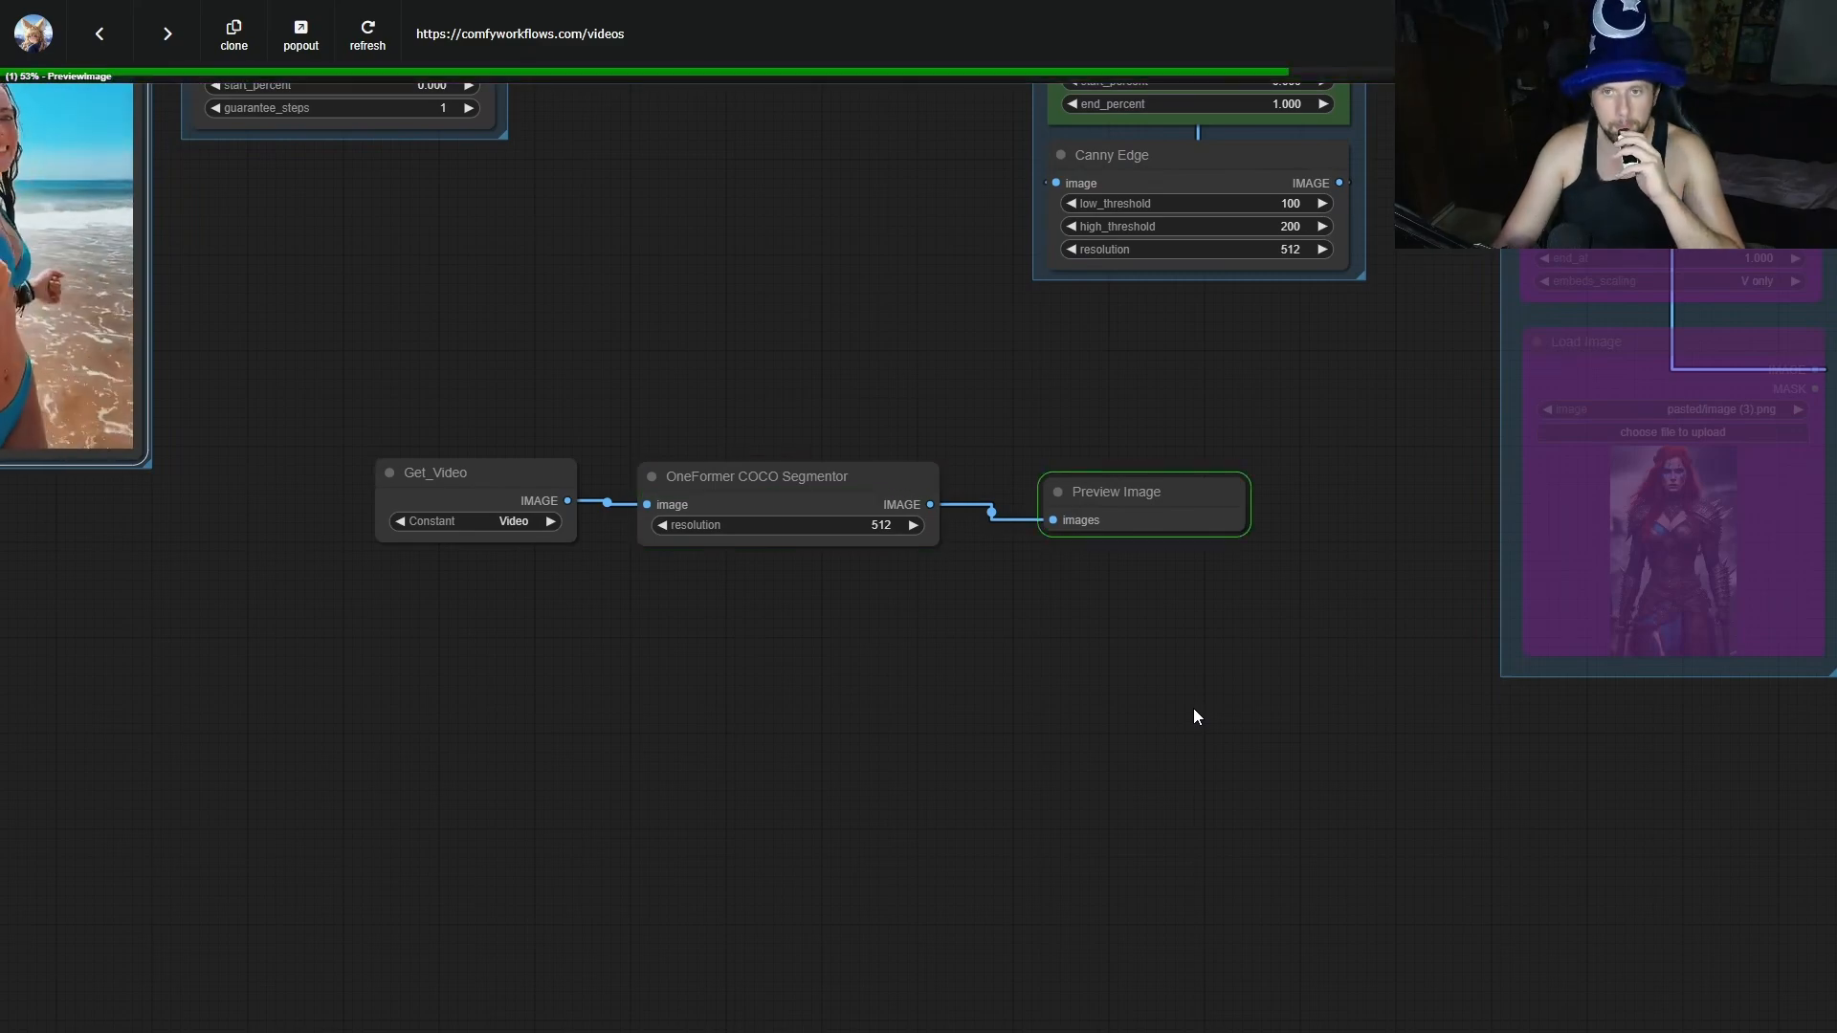
Enlarge the first segmented frame in the Preview Image node, examine the frames one by one, and return to the thumbnail grid.
{"action": "scroll", "coordinate": [1231, 650], "scroll_direction": "up", "scroll_amount": 8}
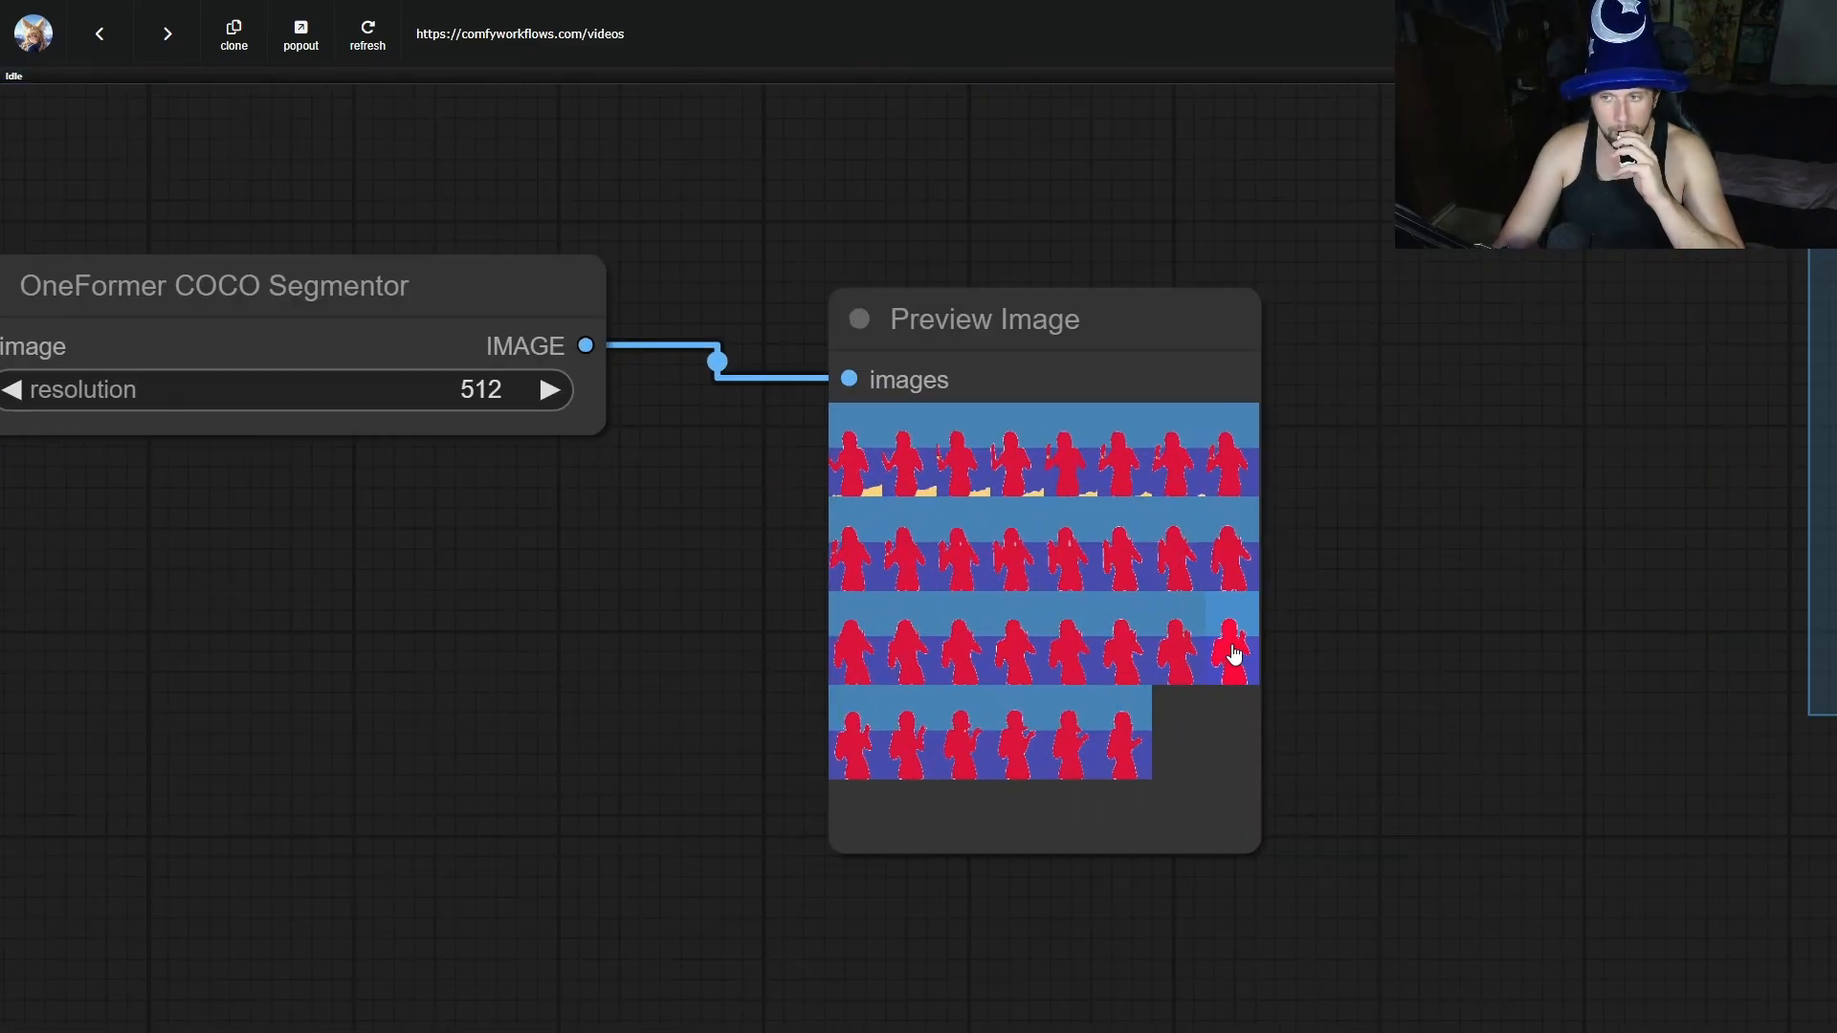
{"action": "scroll", "coordinate": [1233, 654], "scroll_direction": "up", "scroll_amount": 1}
{"action": "left_click", "coordinate": [840, 457]}
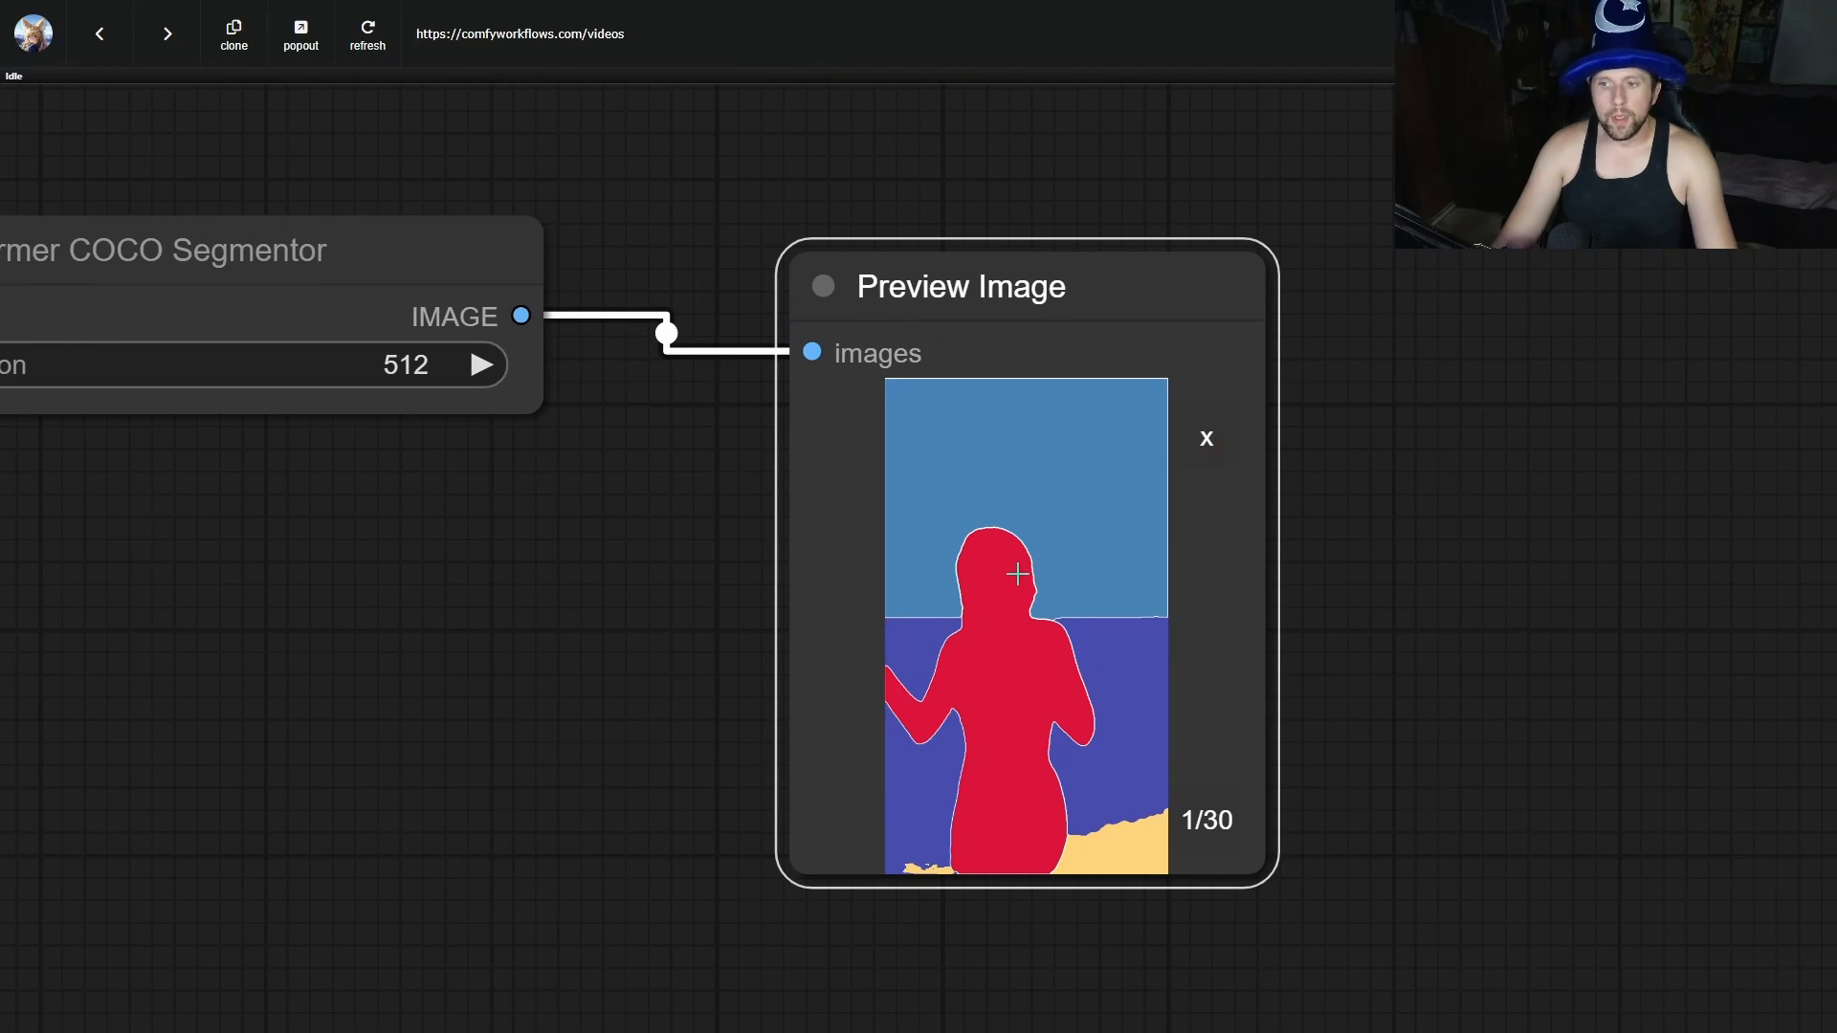
{"action": "left_click", "coordinate": [1194, 817]}
{"action": "left_click", "coordinate": [1194, 817]}
{"action": "left_click", "coordinate": [1194, 817]}
{"action": "left_click", "coordinate": [1194, 817]}
{"action": "left_click", "coordinate": [1194, 817]}
{"action": "left_click", "coordinate": [1195, 817]}
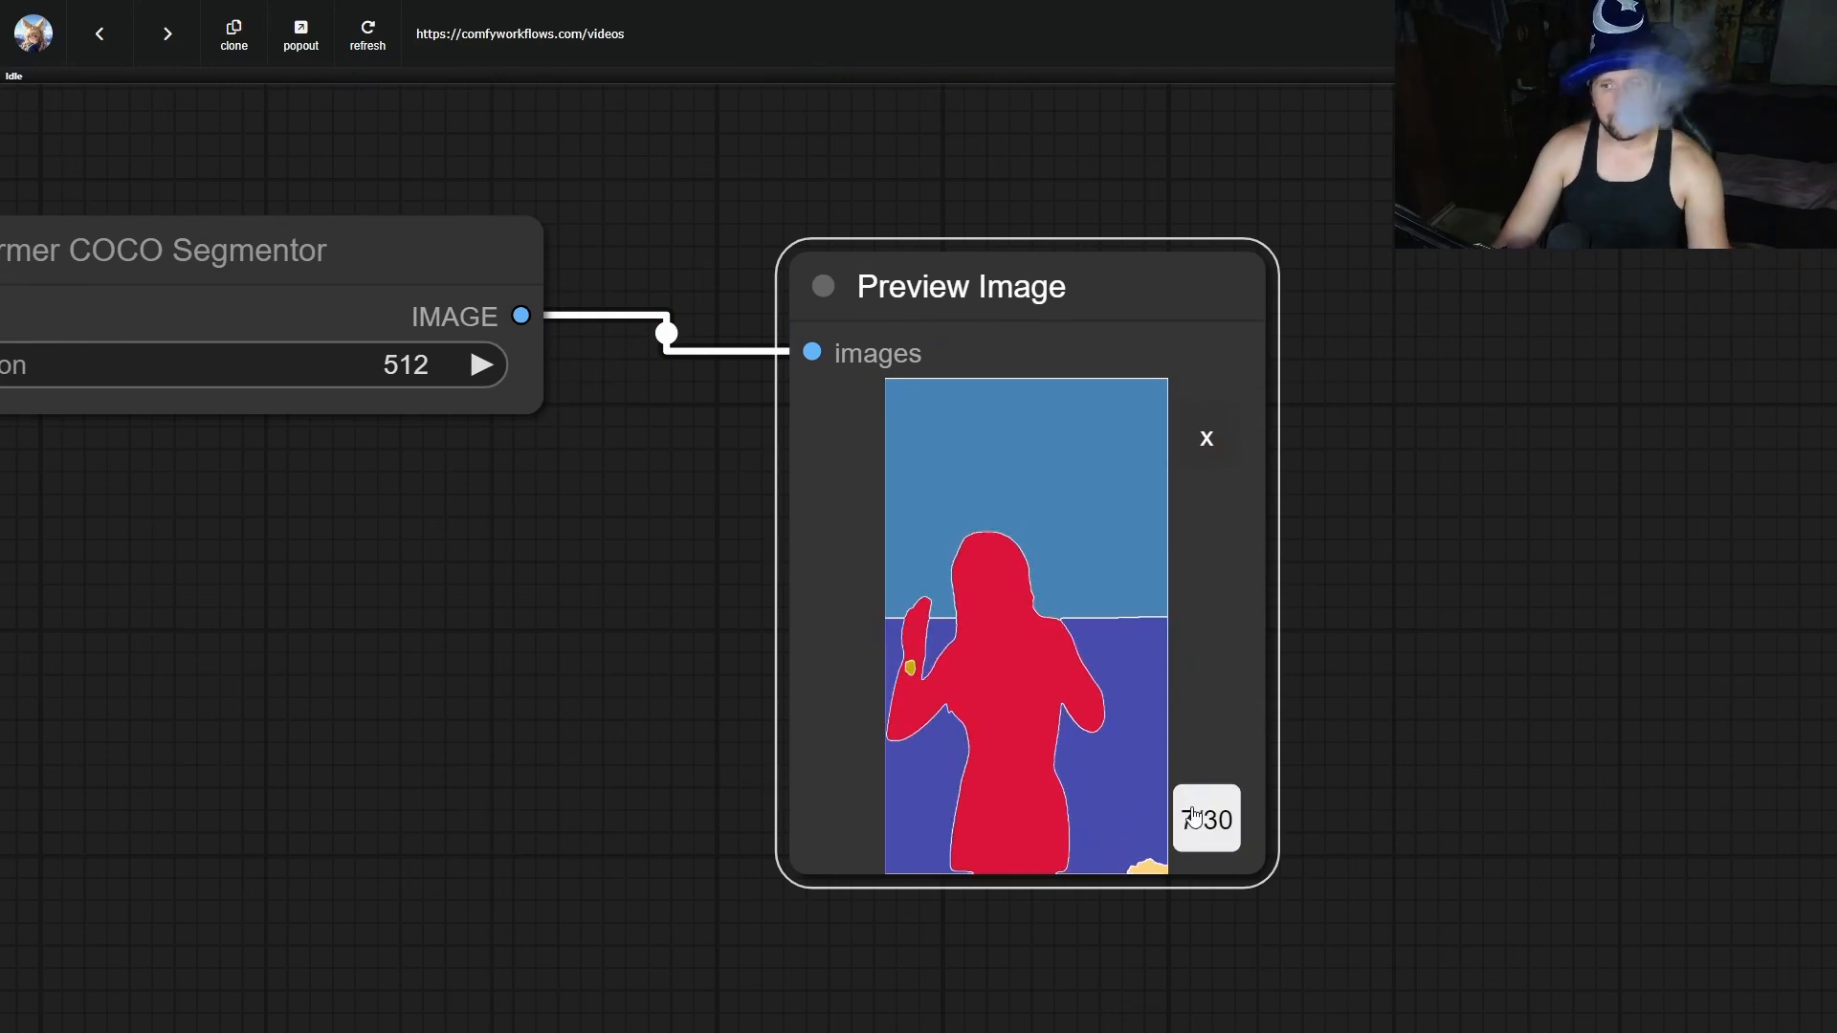
{"action": "left_click", "coordinate": [1194, 817]}
{"action": "left_click", "coordinate": [1194, 817]}
{"action": "left_click", "coordinate": [1194, 817]}
{"action": "left_click", "coordinate": [1194, 817]}
{"action": "left_click", "coordinate": [1194, 817]}
{"action": "left_click", "coordinate": [1194, 817]}
{"action": "left_click", "coordinate": [1194, 818]}
{"action": "left_click", "coordinate": [1194, 817]}
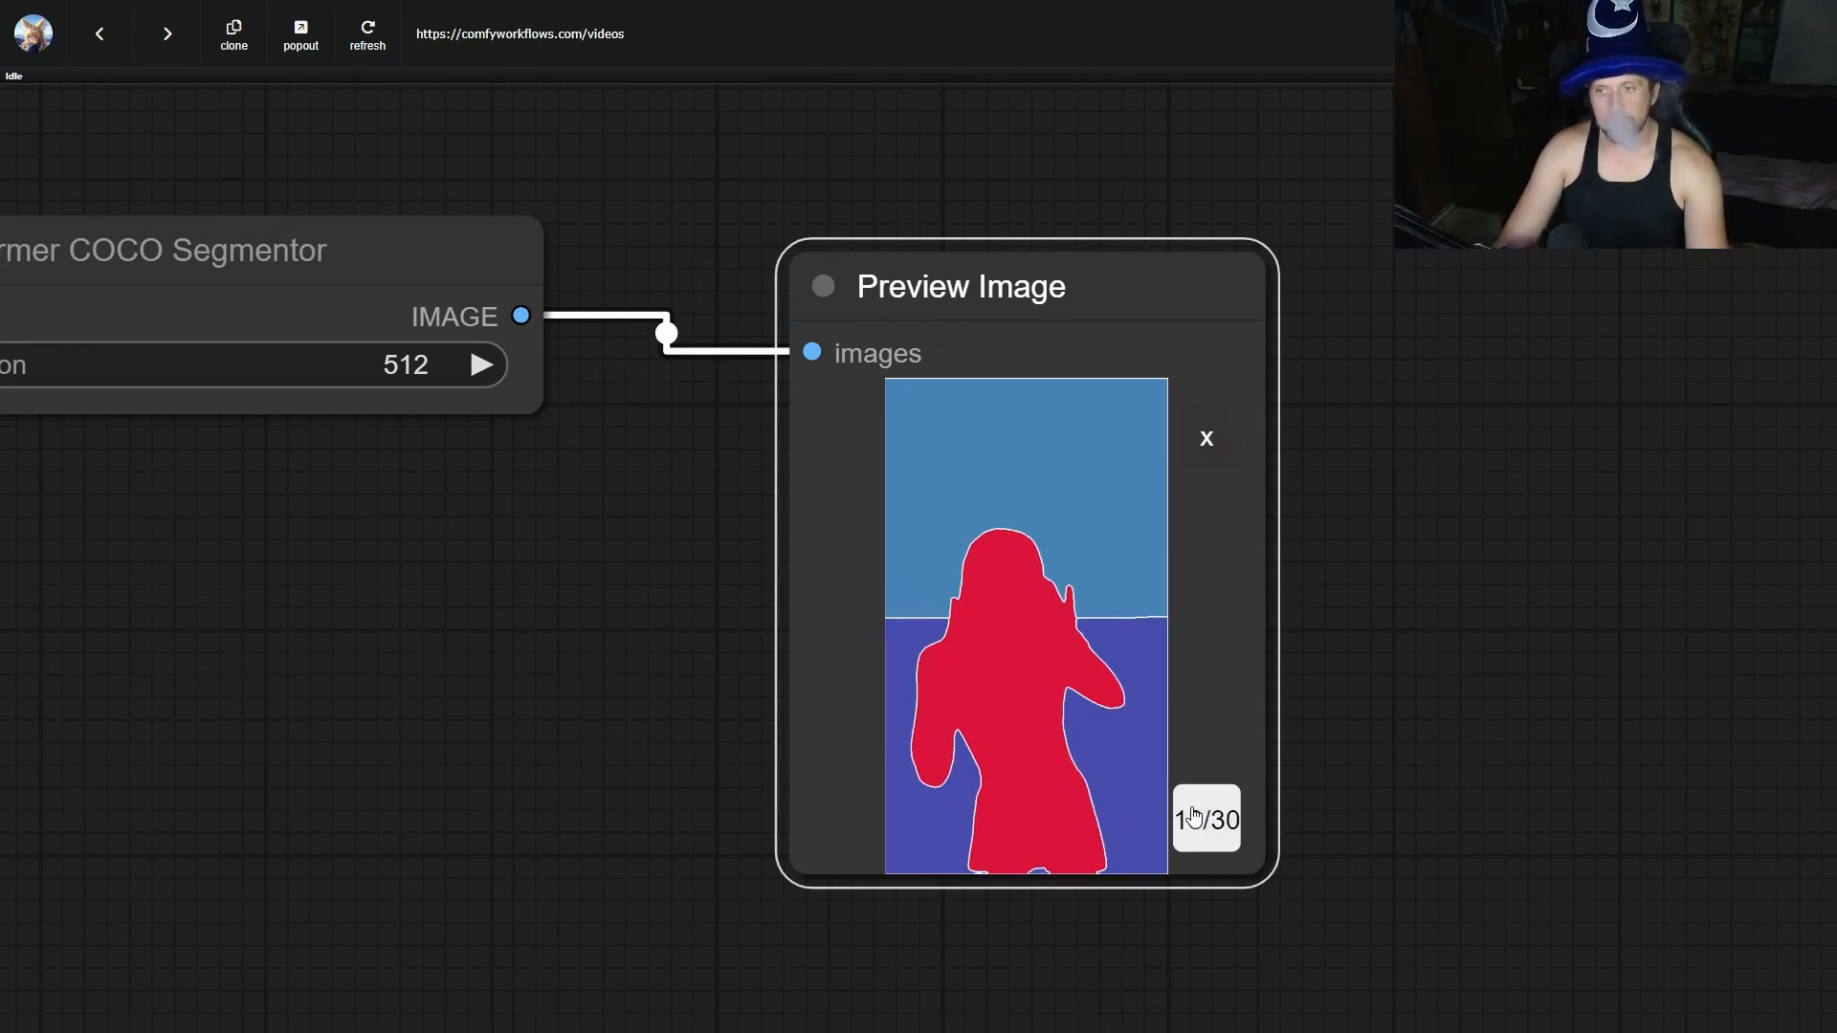
{"action": "left_click", "coordinate": [1195, 817]}
{"action": "left_click", "coordinate": [1194, 817]}
{"action": "left_click", "coordinate": [1194, 817]}
{"action": "left_click", "coordinate": [1194, 817]}
{"action": "left_click", "coordinate": [1194, 818]}
{"action": "left_click", "coordinate": [1194, 818]}
{"action": "left_click", "coordinate": [1194, 818]}
{"action": "left_click", "coordinate": [1195, 817]}
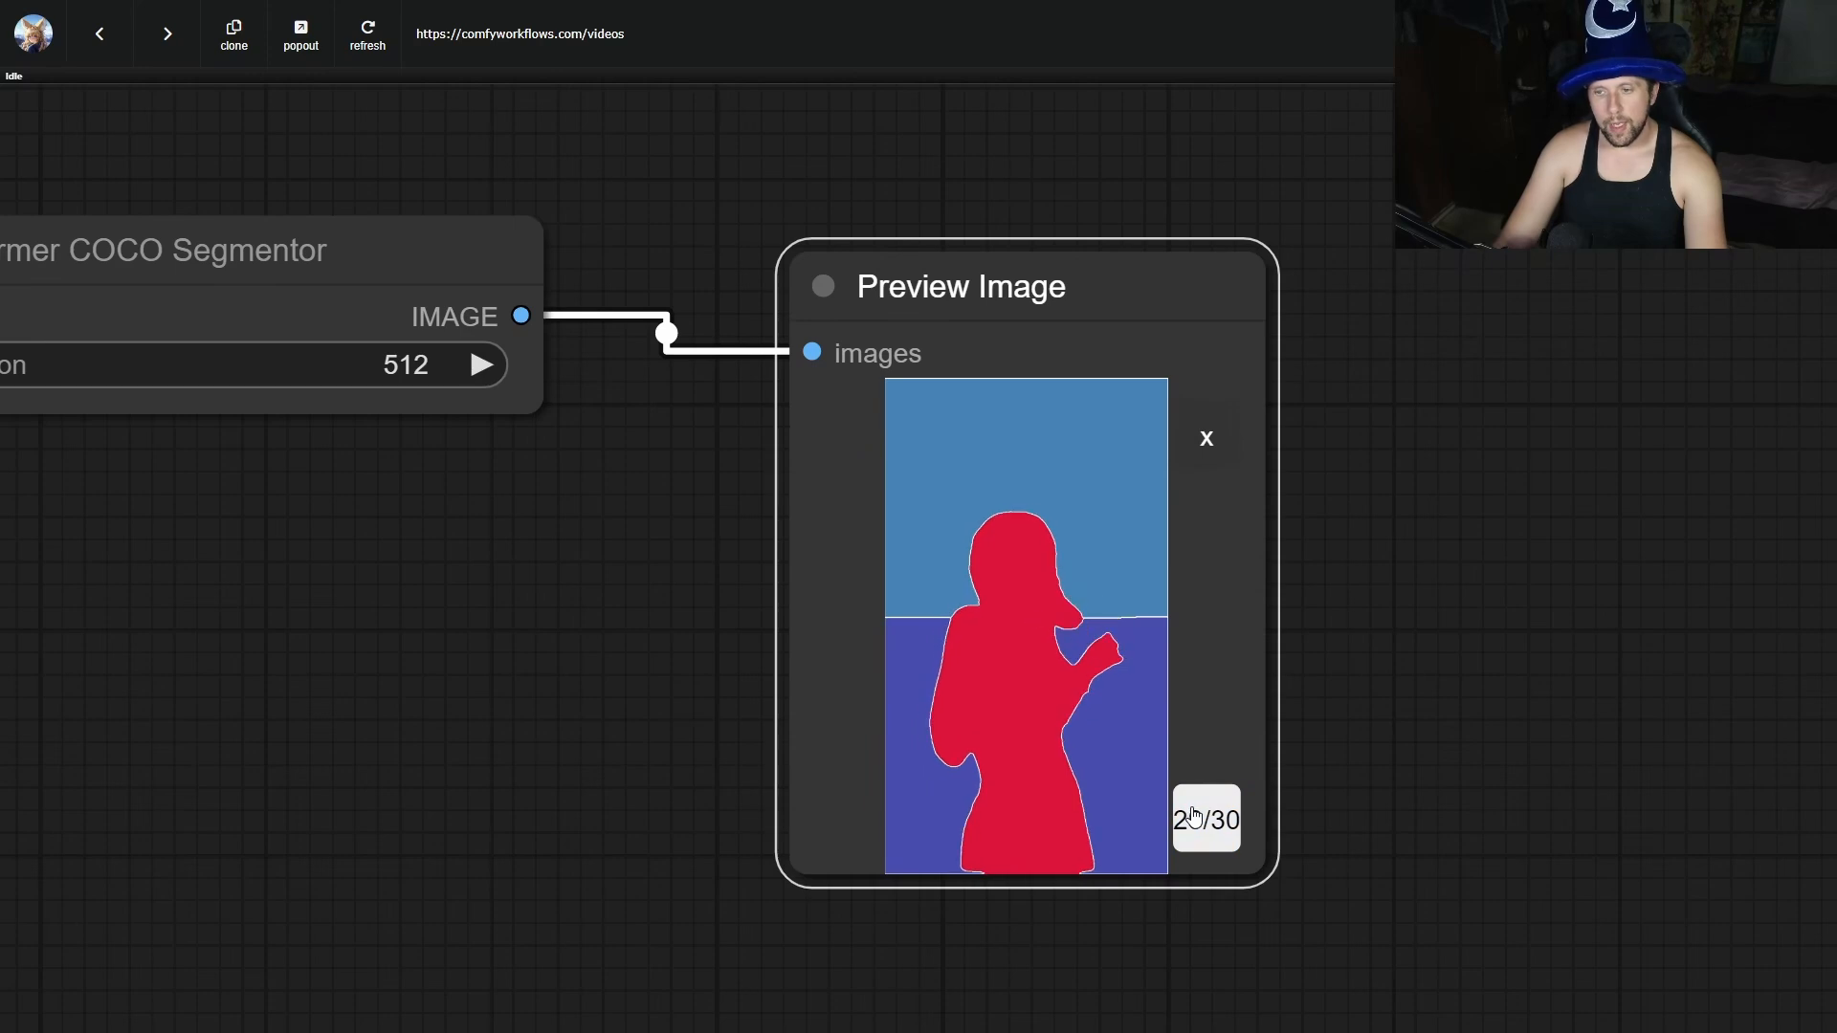
{"action": "left_click", "coordinate": [1194, 818]}
{"action": "left_click", "coordinate": [1194, 817]}
{"action": "left_click", "coordinate": [1194, 817]}
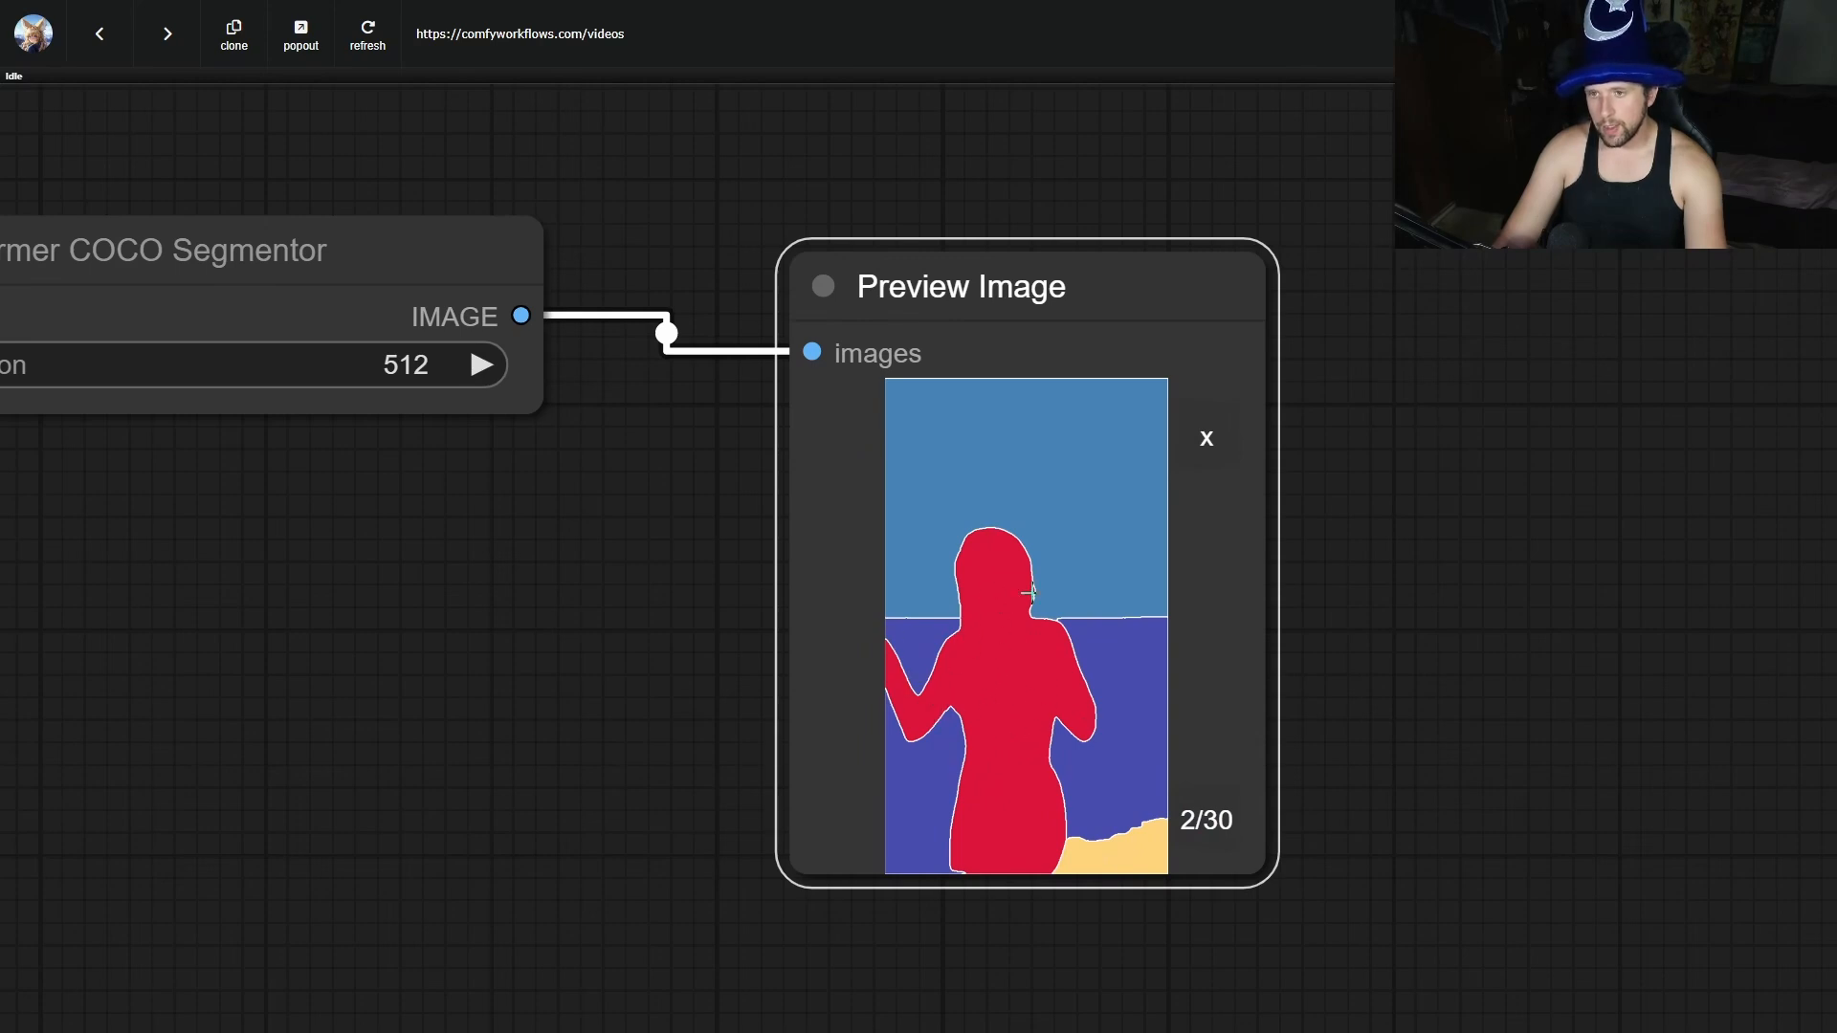
{"action": "left_click", "coordinate": [1211, 450]}
{"action": "left_click_drag", "start_coordinate": [607, 829], "coordinate": [1124, 764]}
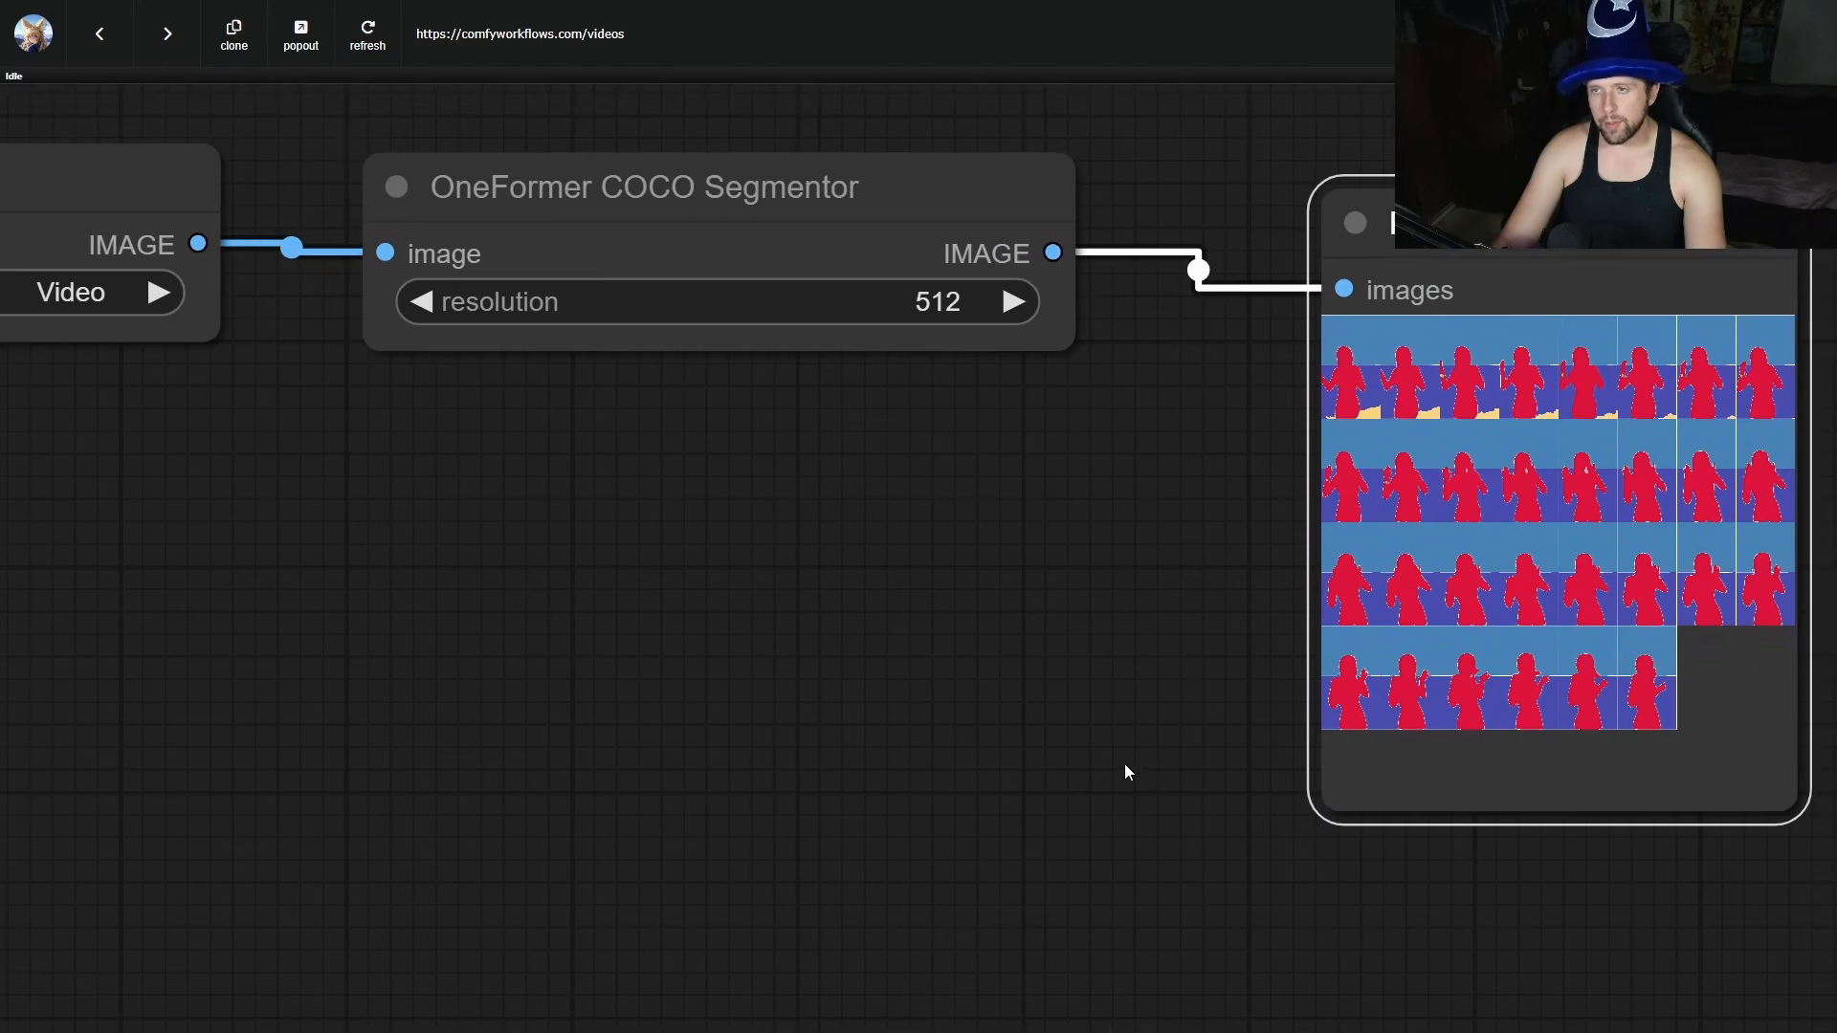
{"action": "scroll", "coordinate": [1108, 744], "scroll_direction": "down", "scroll_amount": 5}
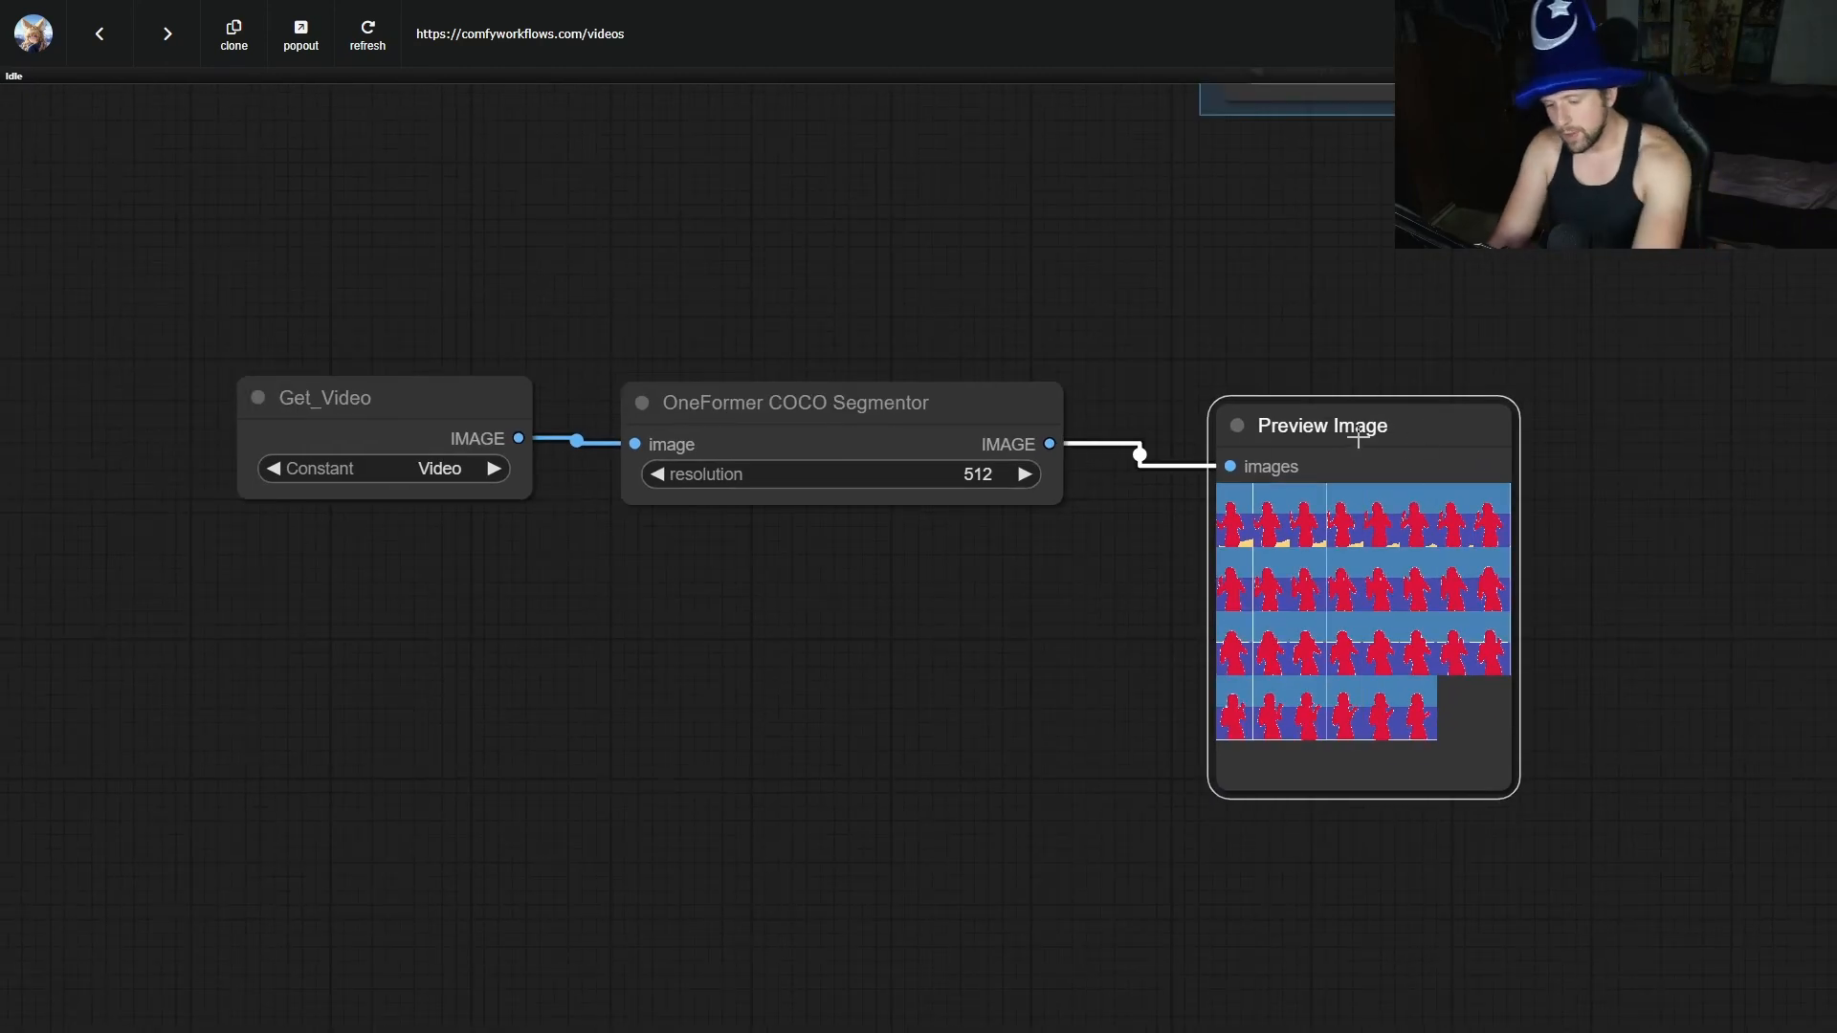
Replace the Preview Image node with a Color To Mask node fed by the OneFormer COCO Segmentor's image output.
{"action": "key", "text": "Delete"}
{"action": "double_click", "coordinate": [791, 782]}
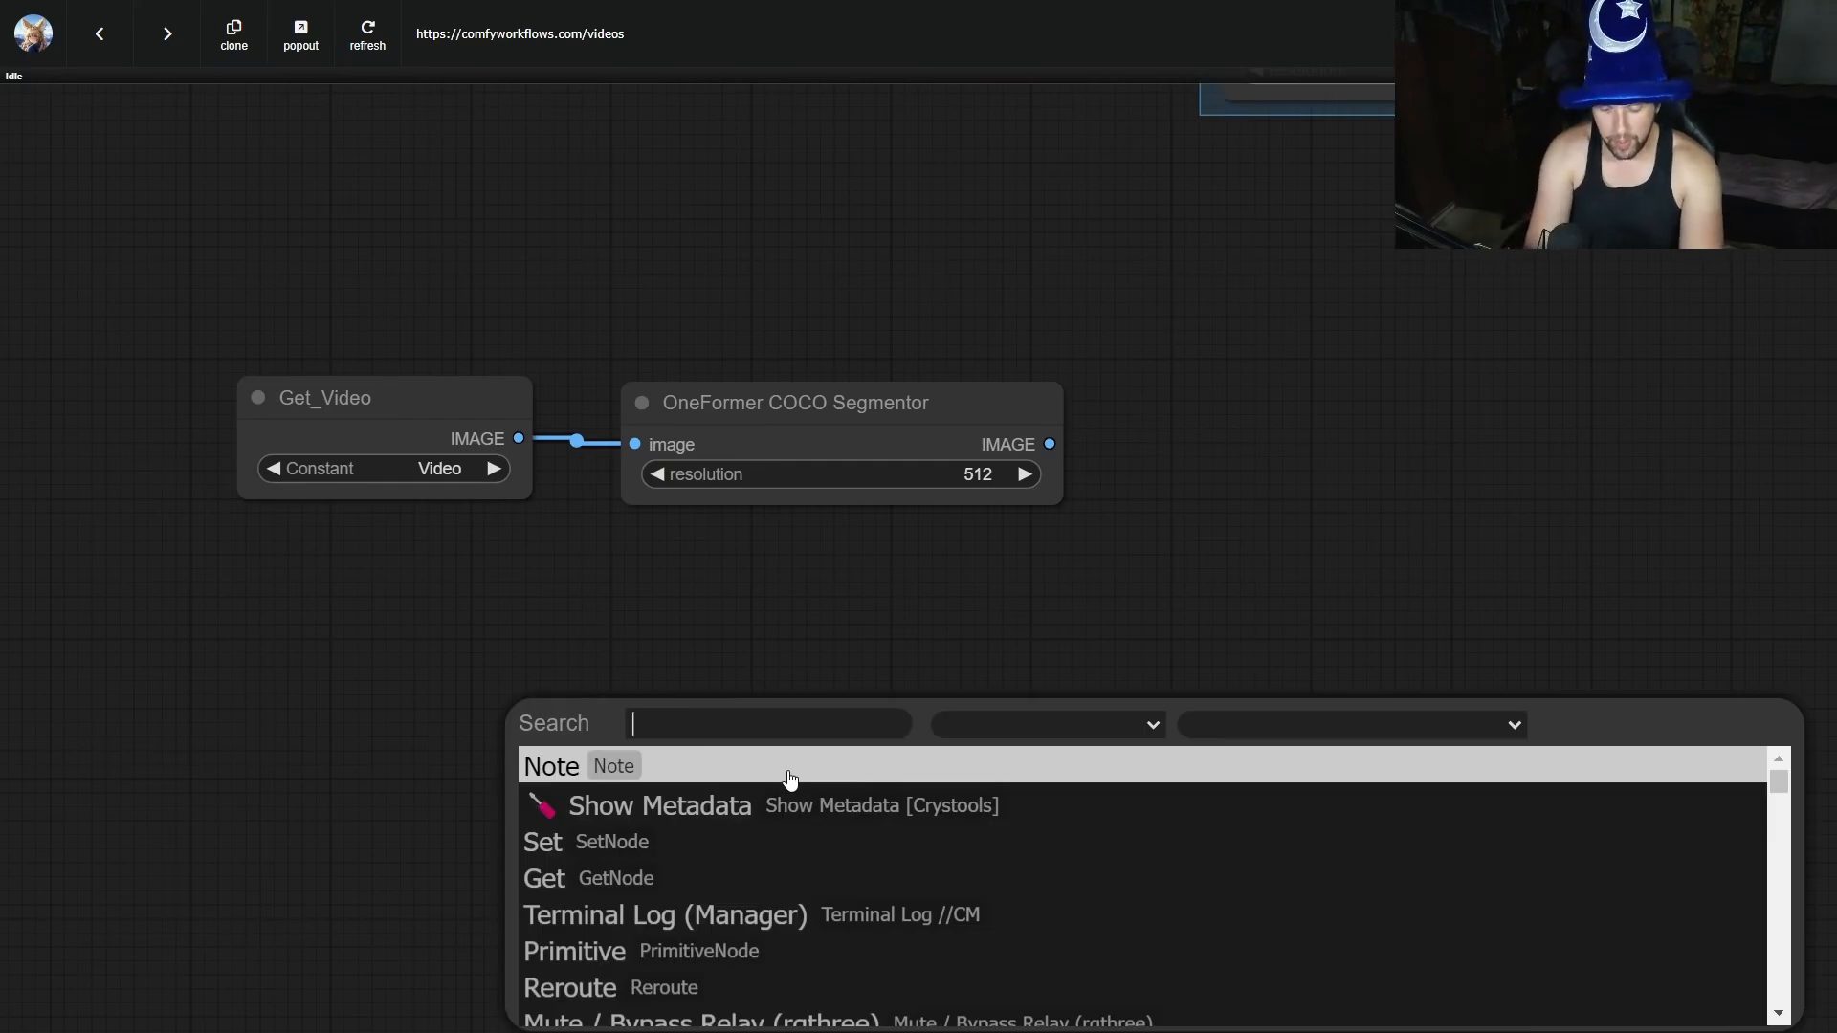
{"action": "type", "text": "c"}
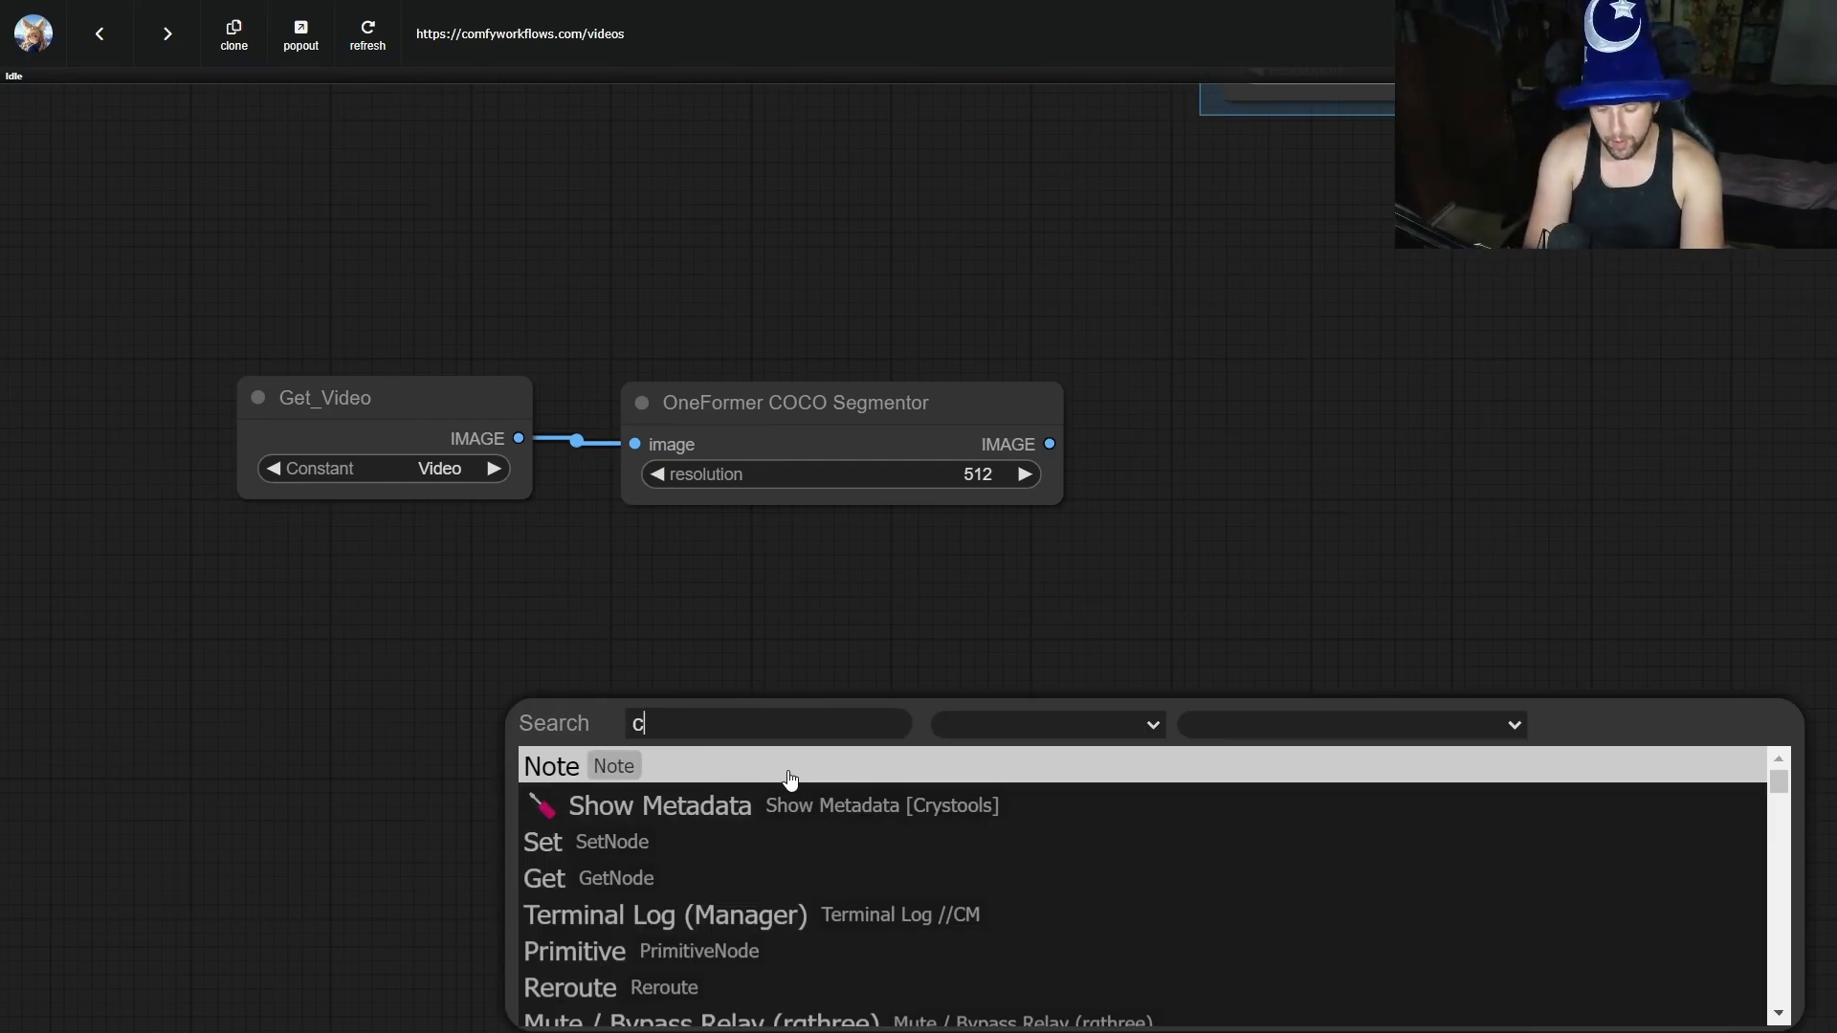
{"action": "type", "text": "olor to"}
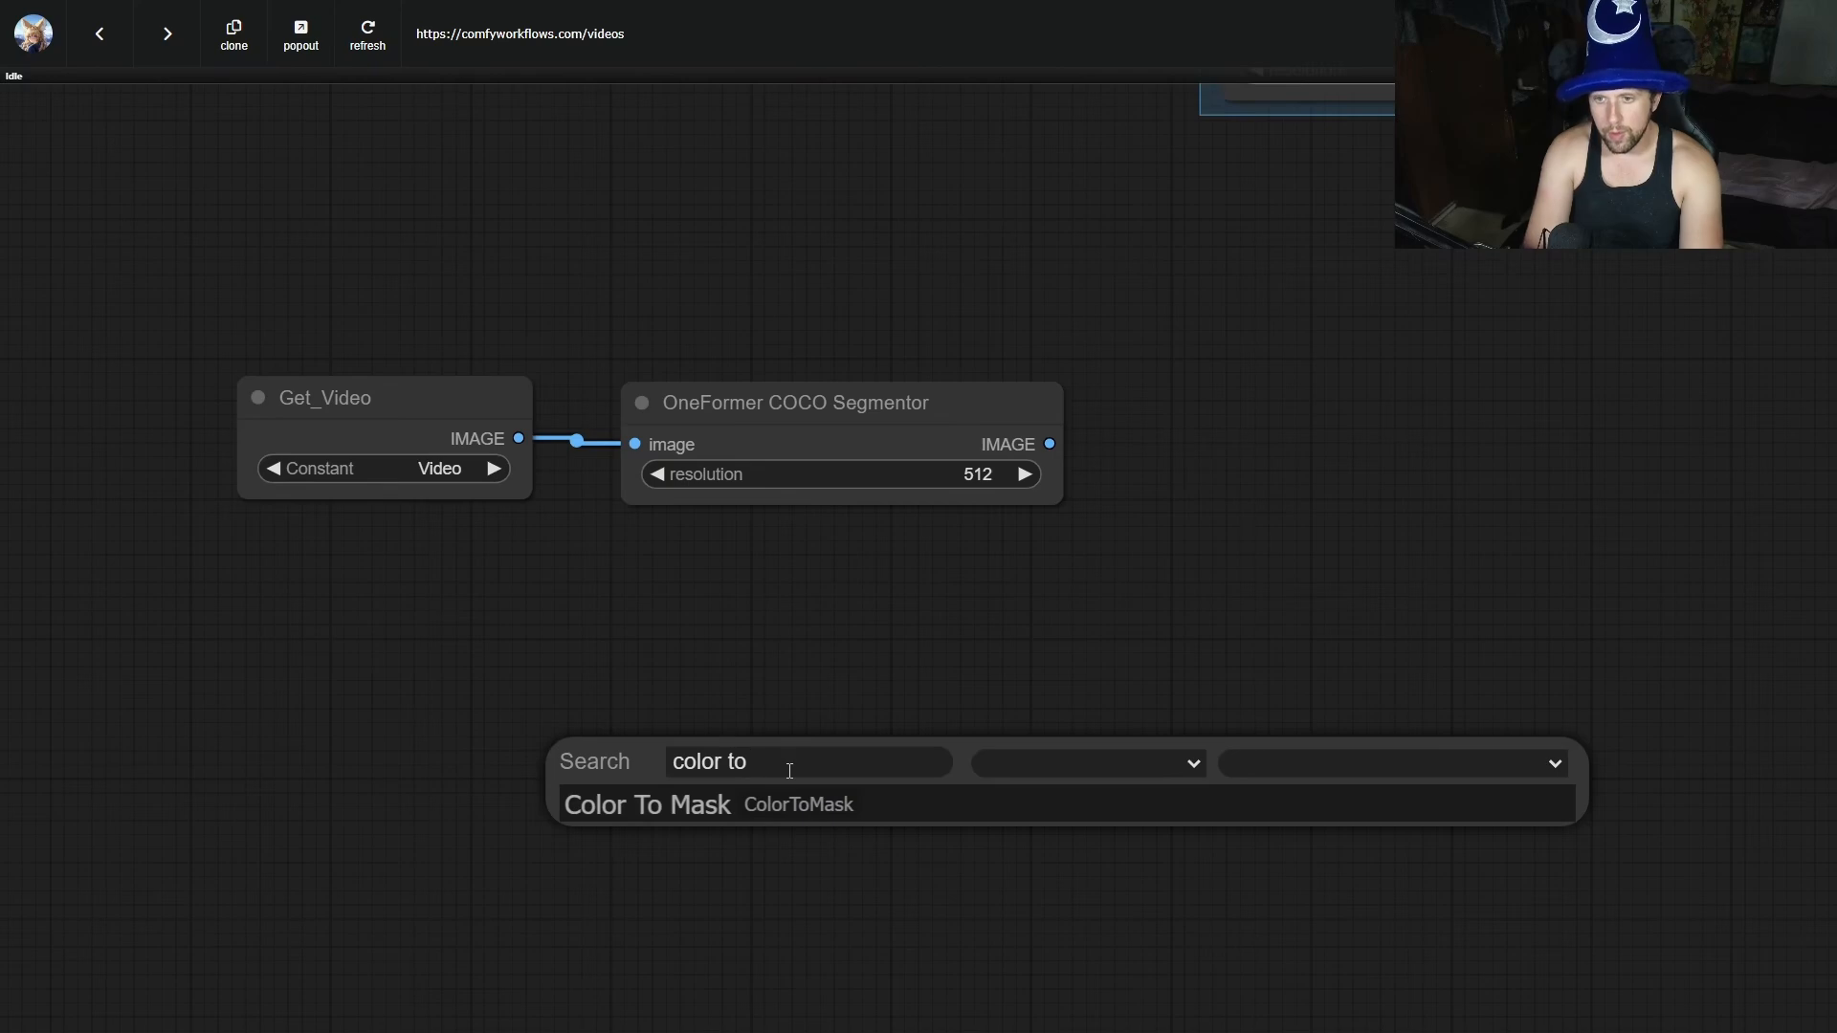
{"action": "left_click", "coordinate": [791, 805]}
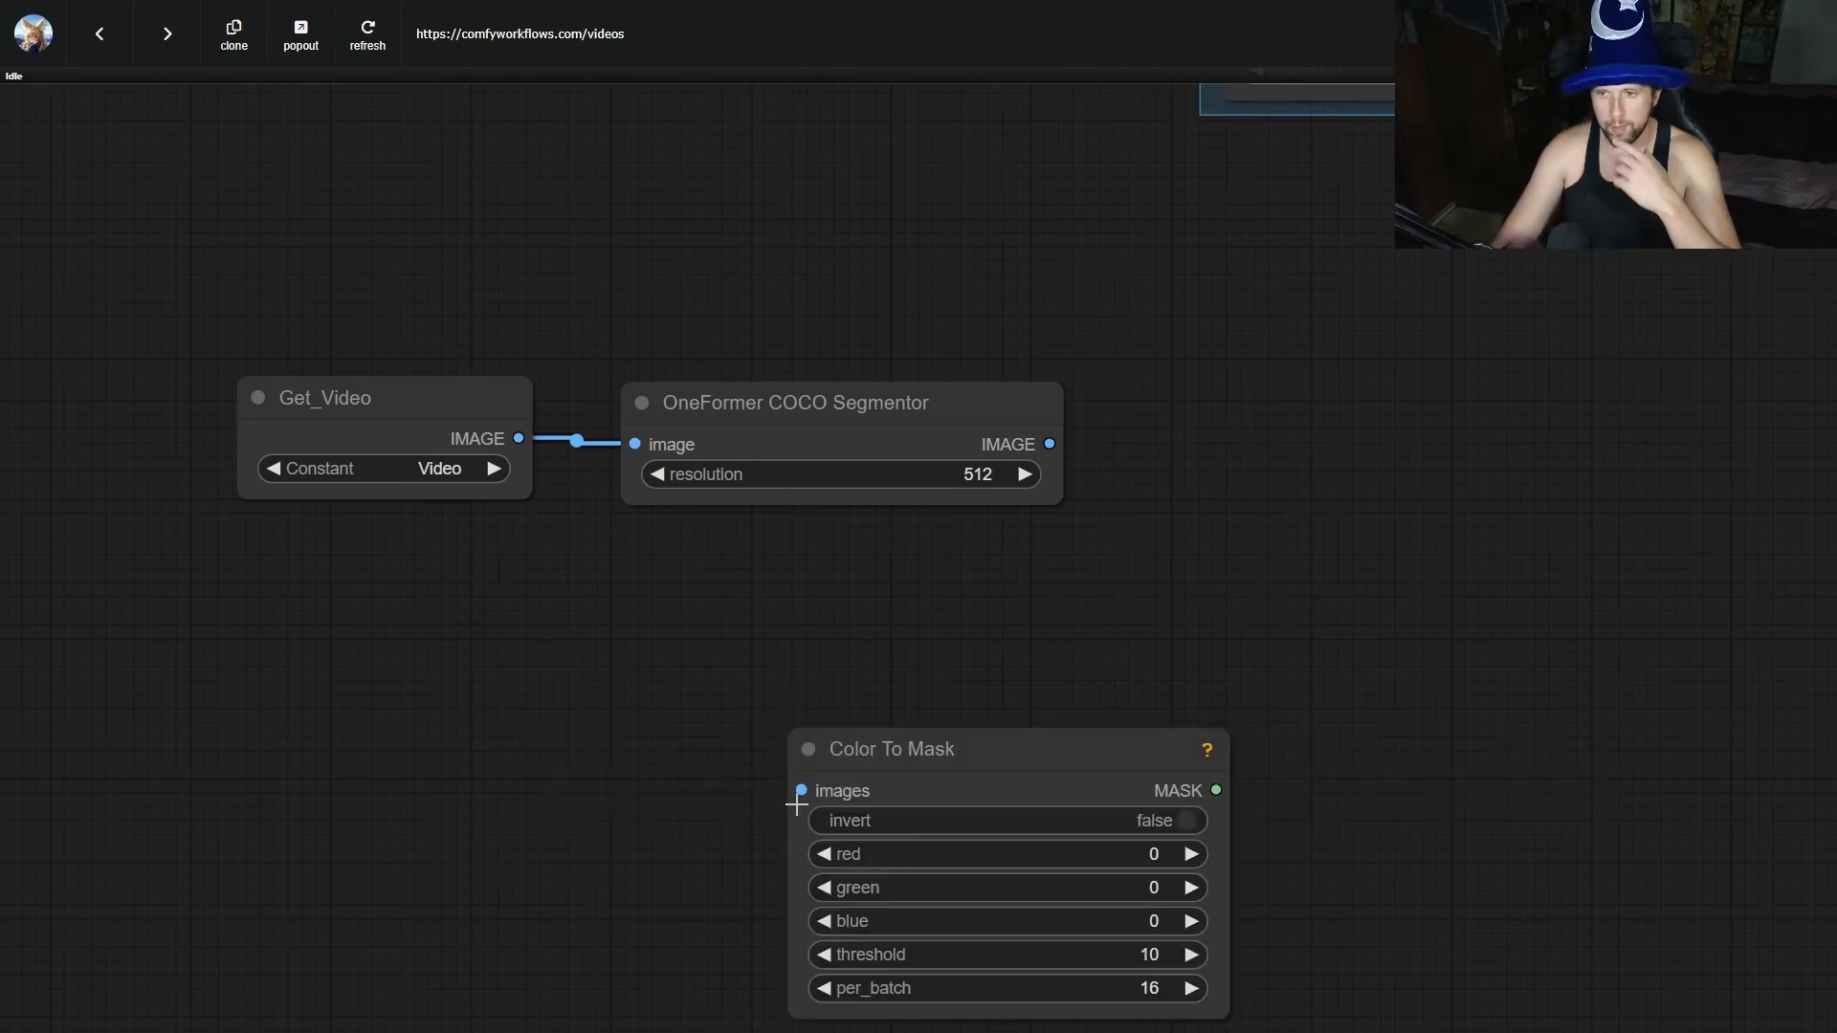
{"action": "left_click_drag", "start_coordinate": [987, 753], "coordinate": [837, 650]}
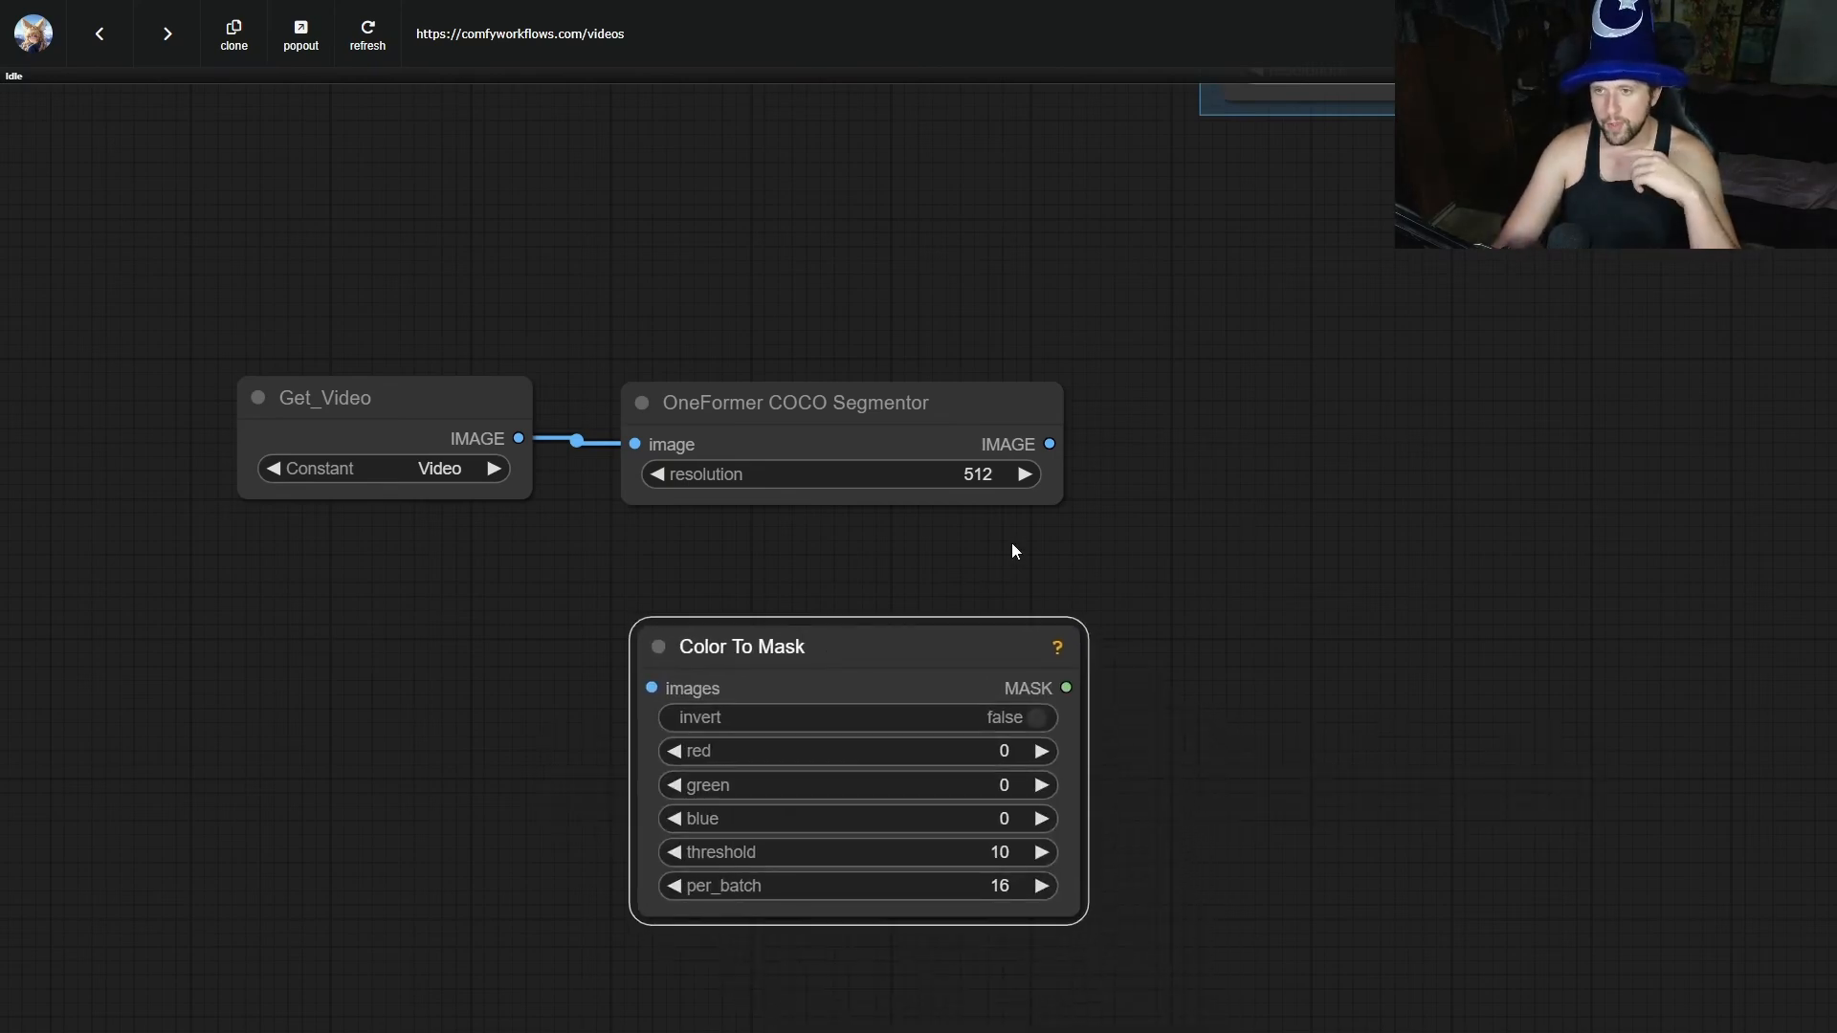
{"action": "left_click_drag", "start_coordinate": [1106, 562], "coordinate": [657, 677]}
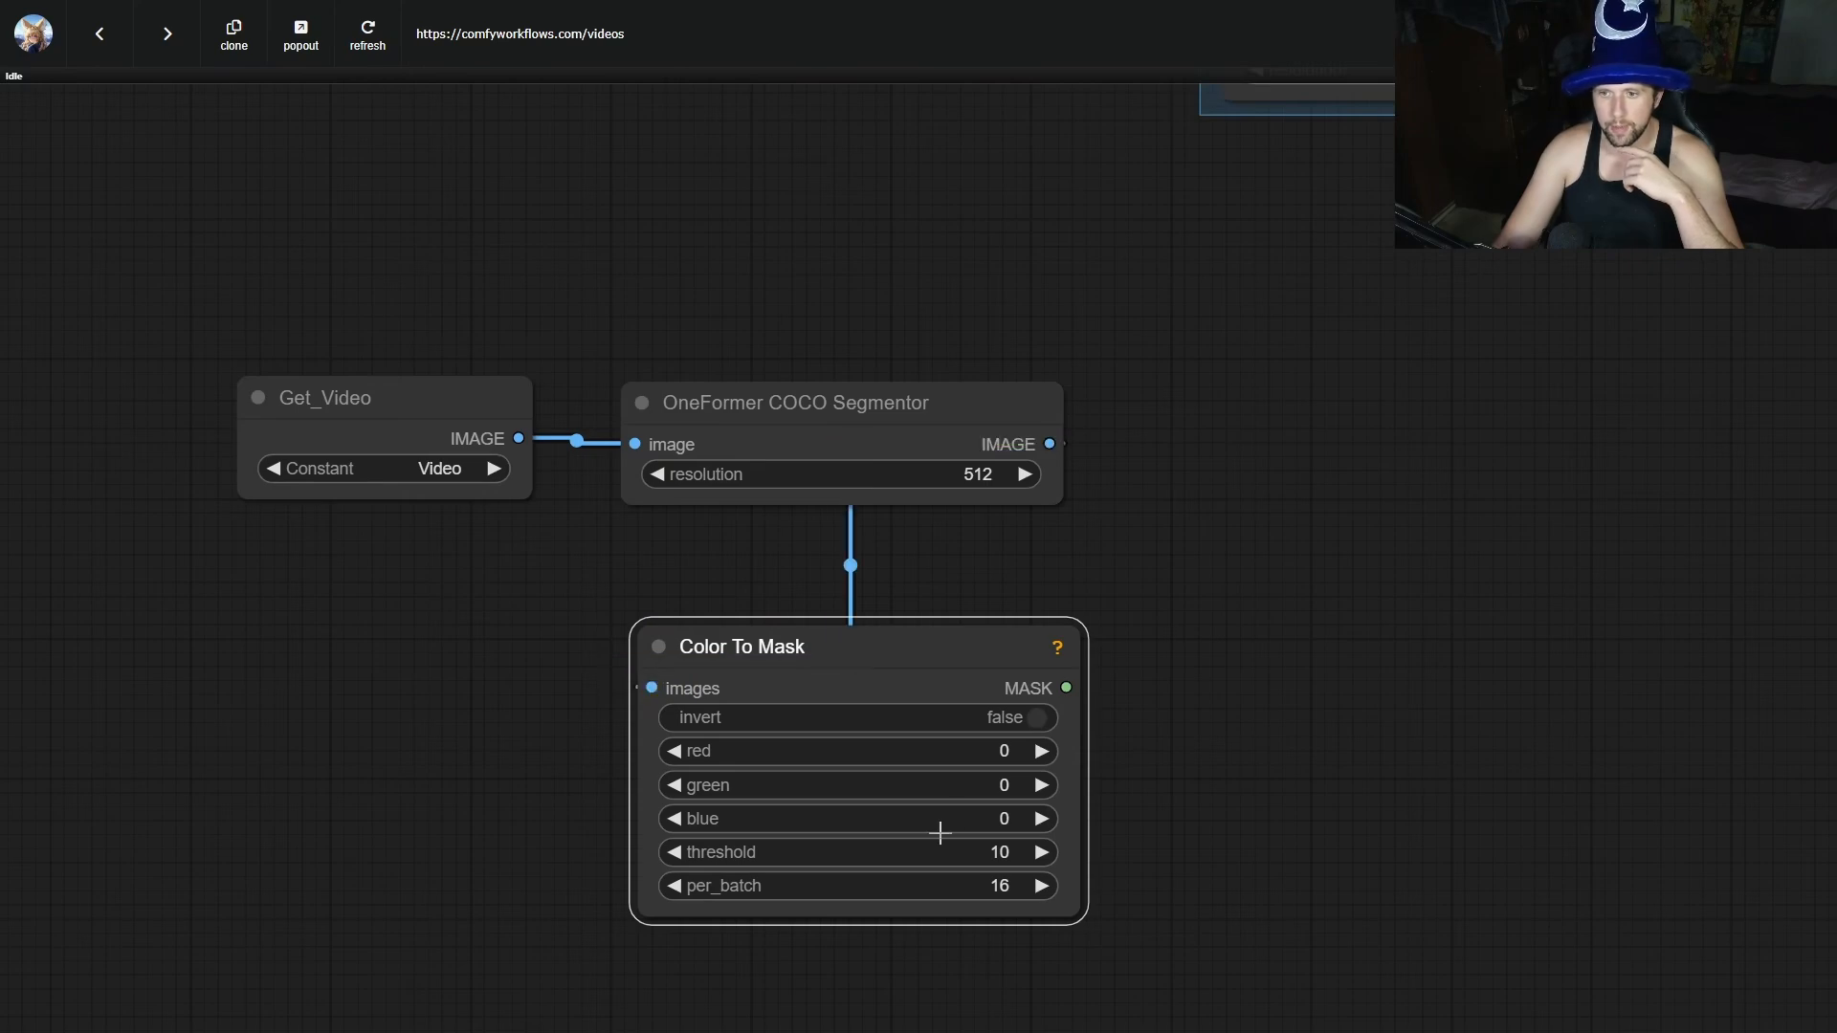
Set the Color To Mask node's colour to red 220, green 20 and blue 60.
{"action": "left_click", "coordinate": [1001, 764]}
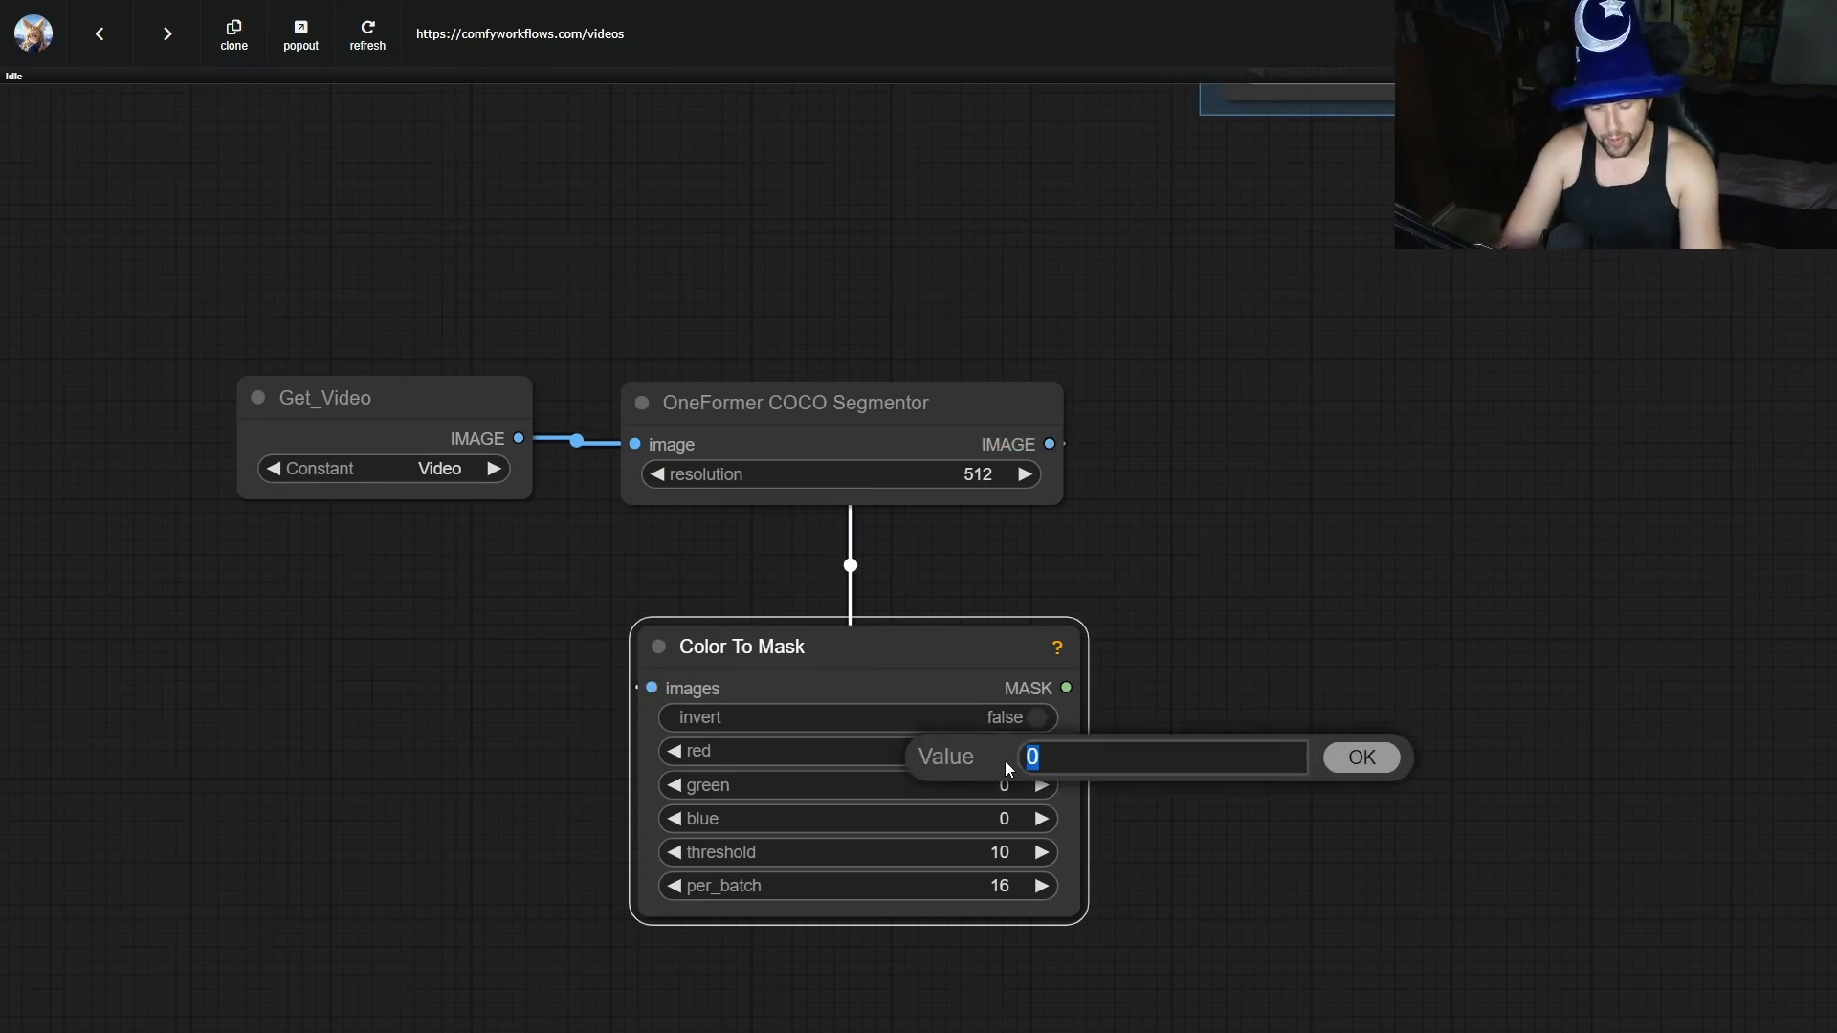
{"action": "type", "text": "220"}
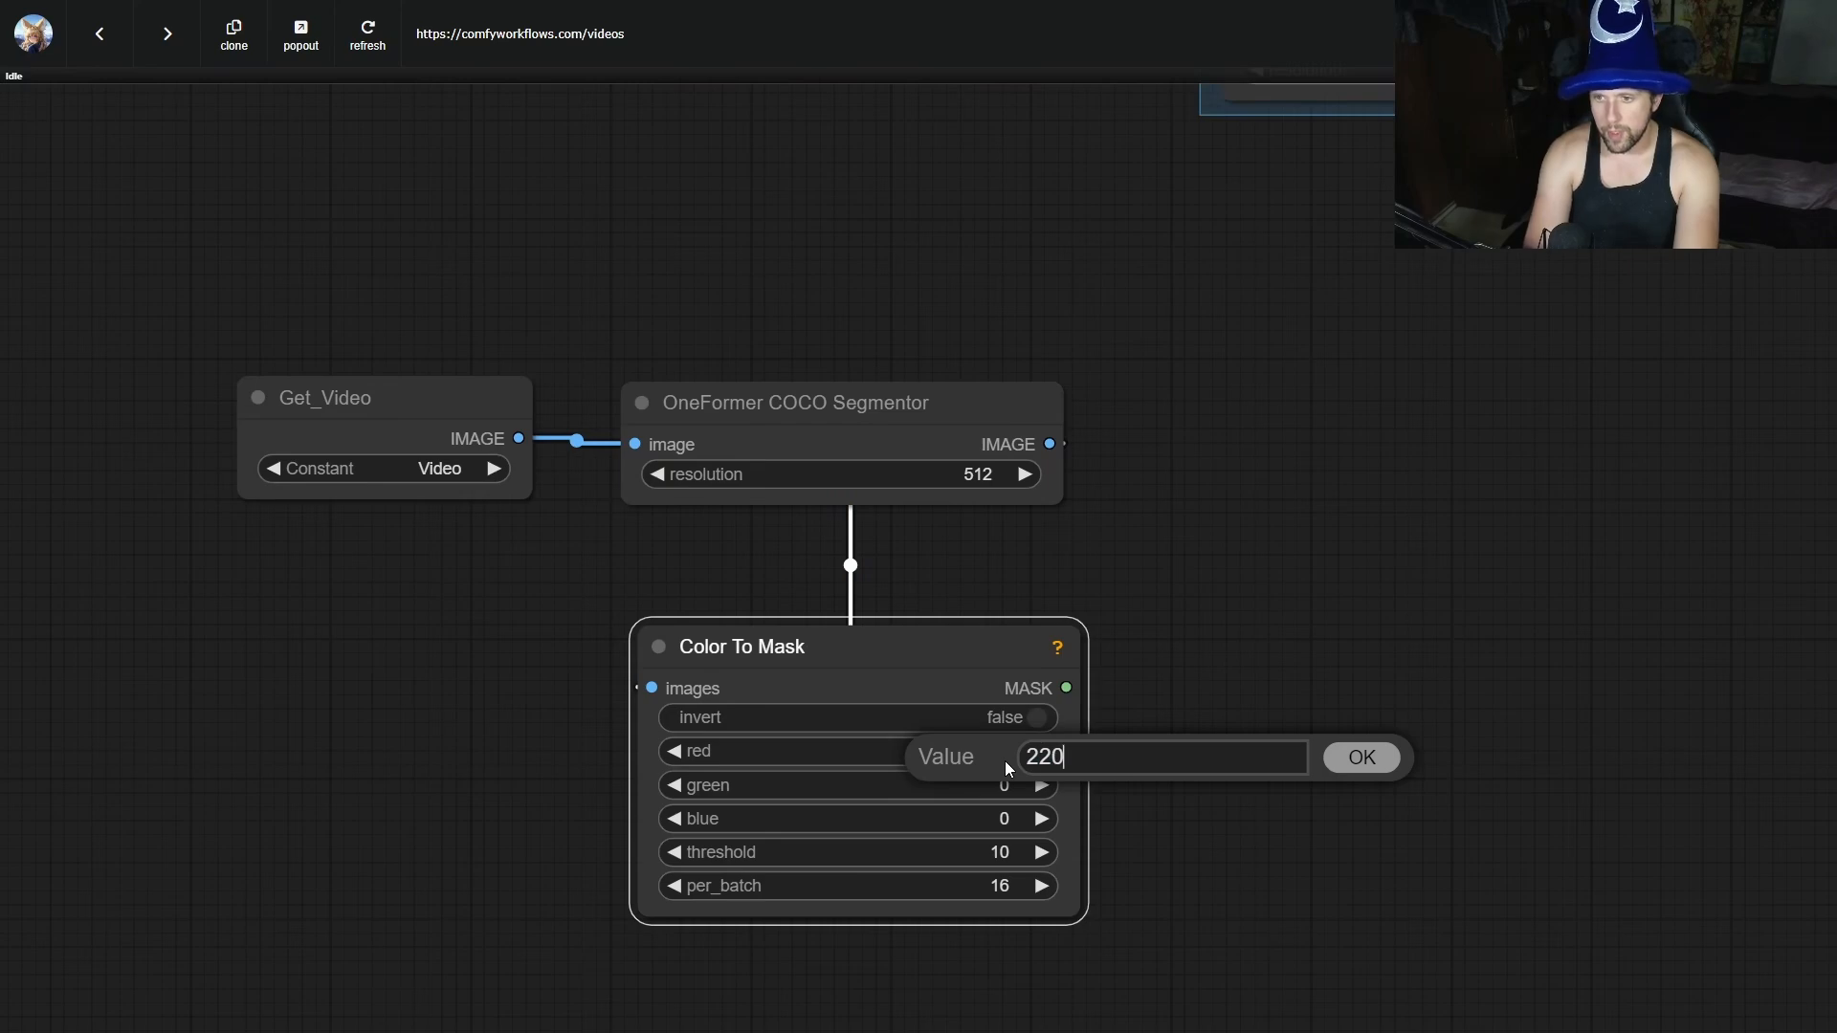
{"action": "key", "text": "Return"}
{"action": "left_click", "coordinate": [1008, 787]}
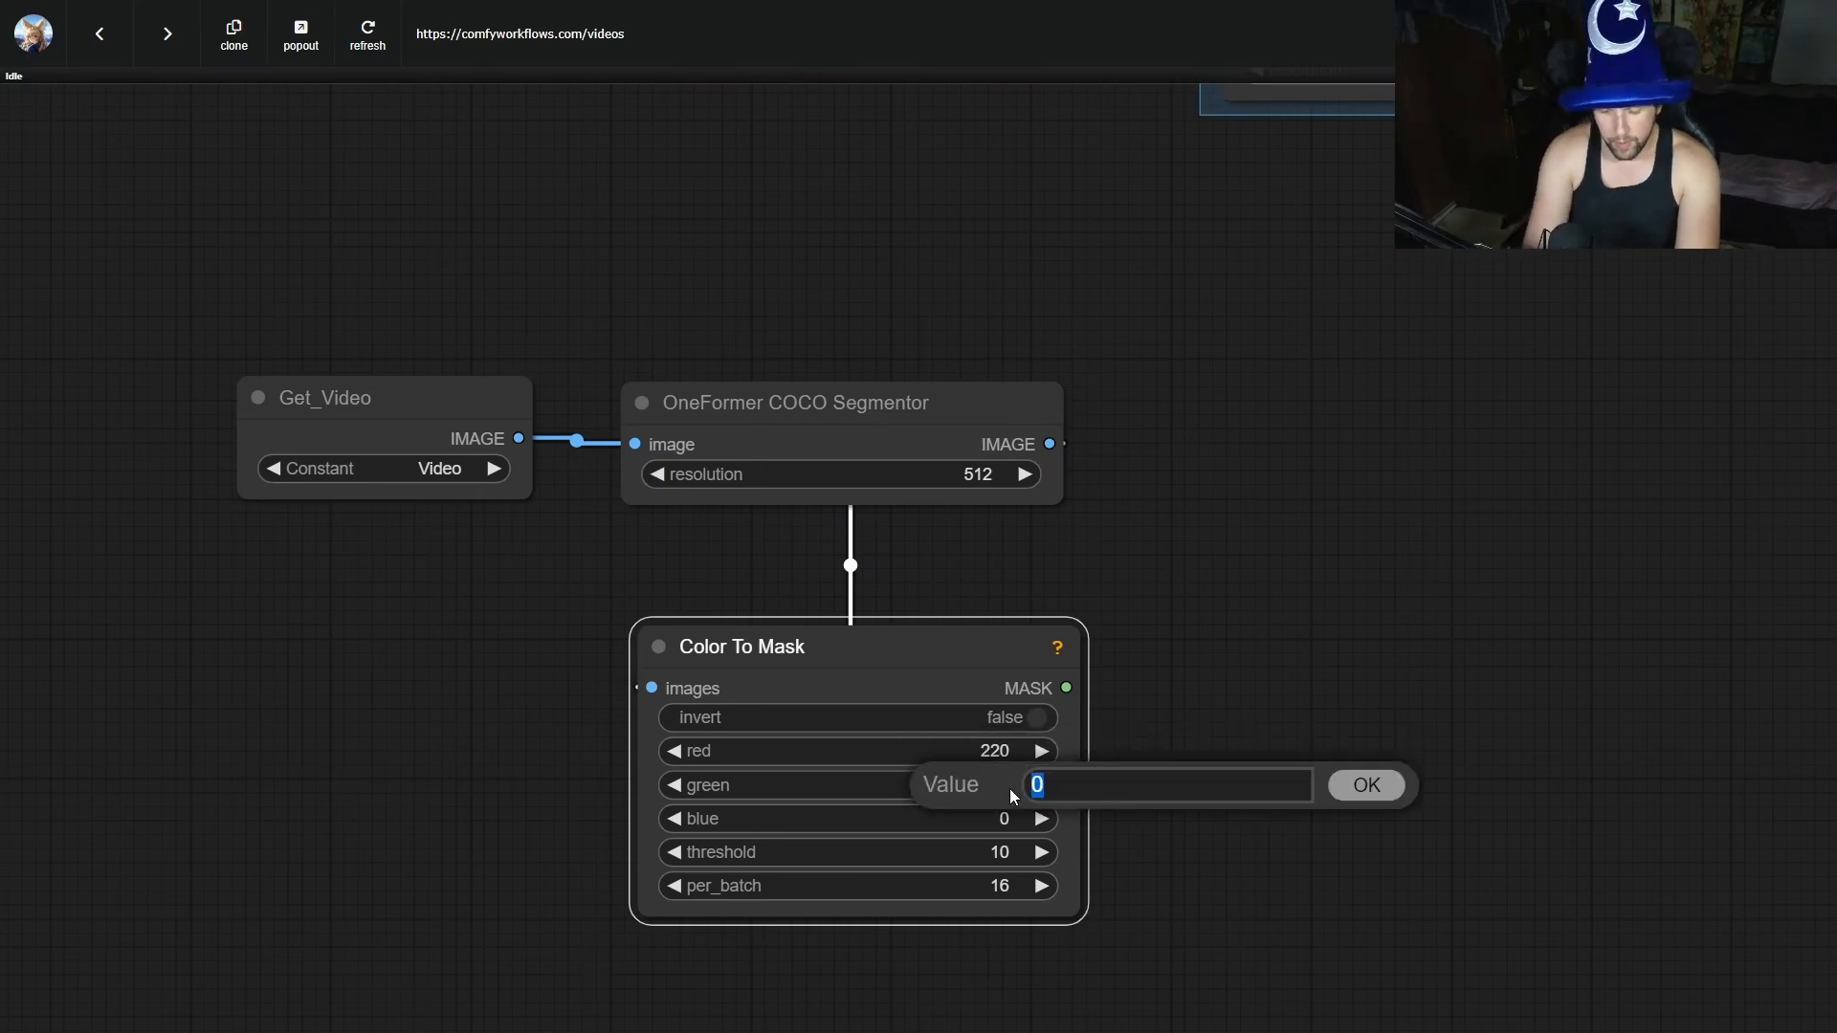
{"action": "left_click", "coordinate": [1365, 784]}
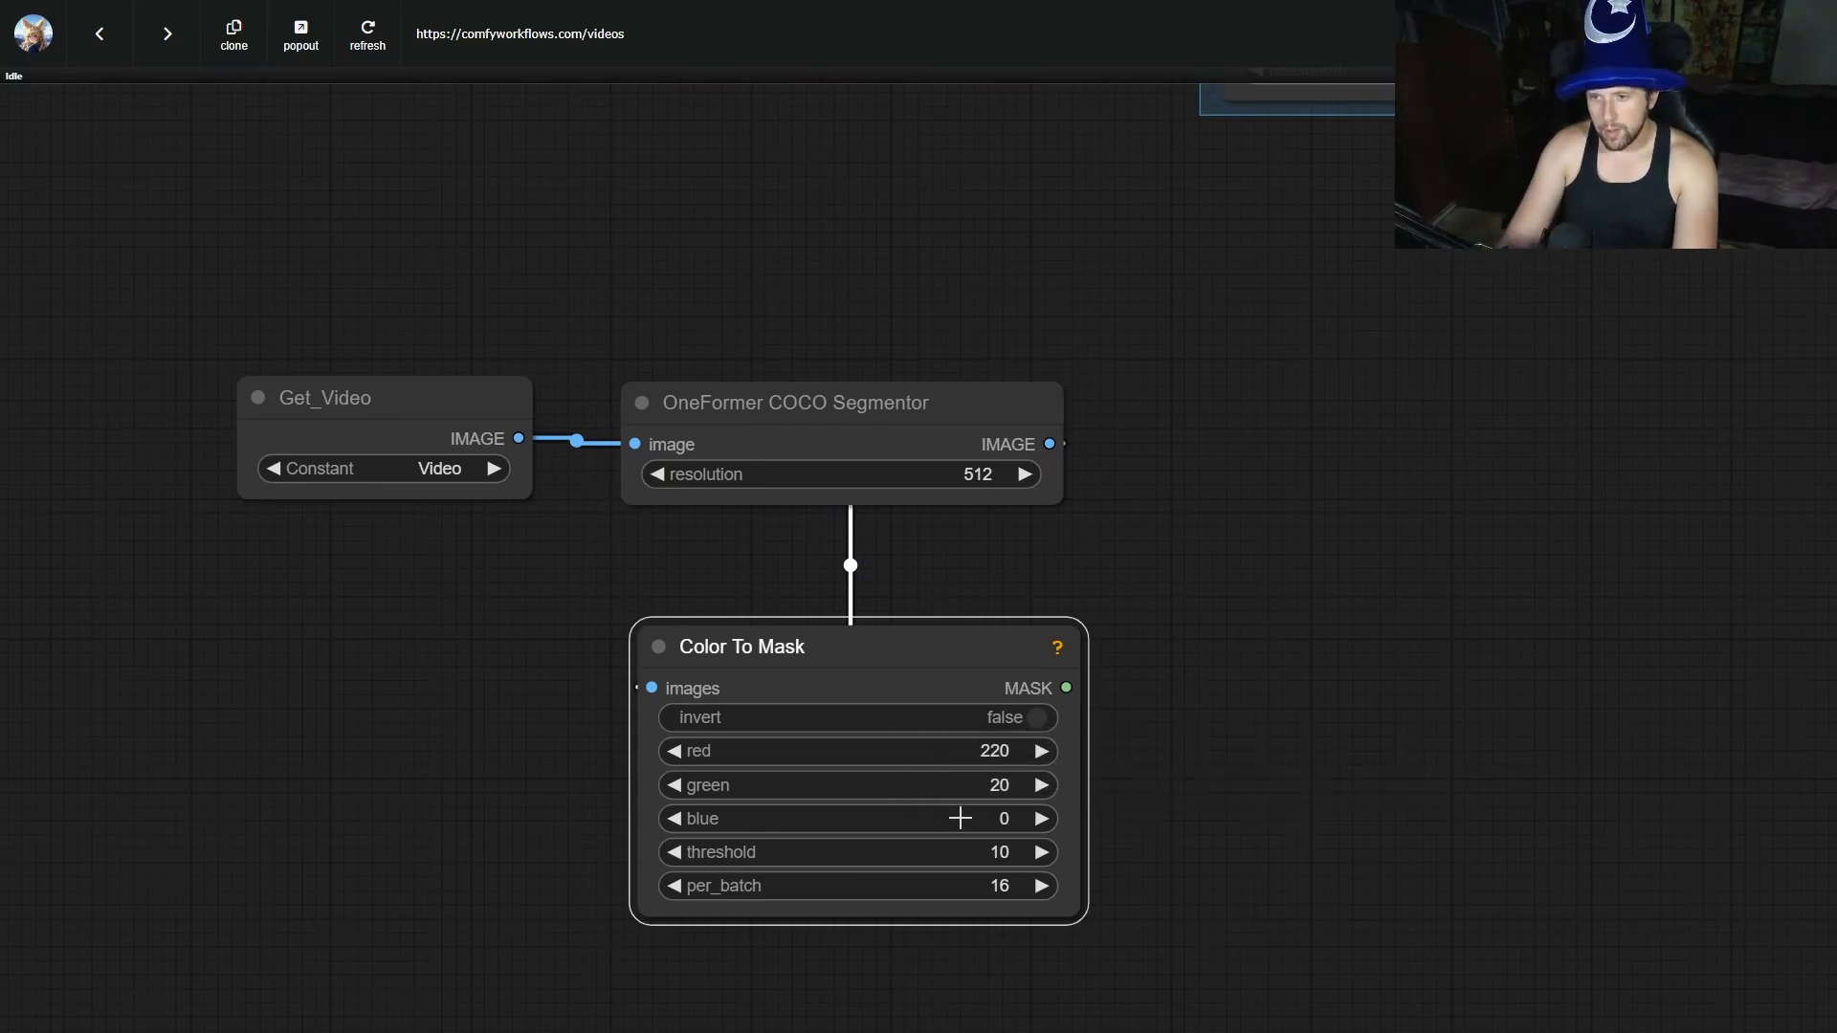
{"action": "left_click", "coordinate": [979, 818]}
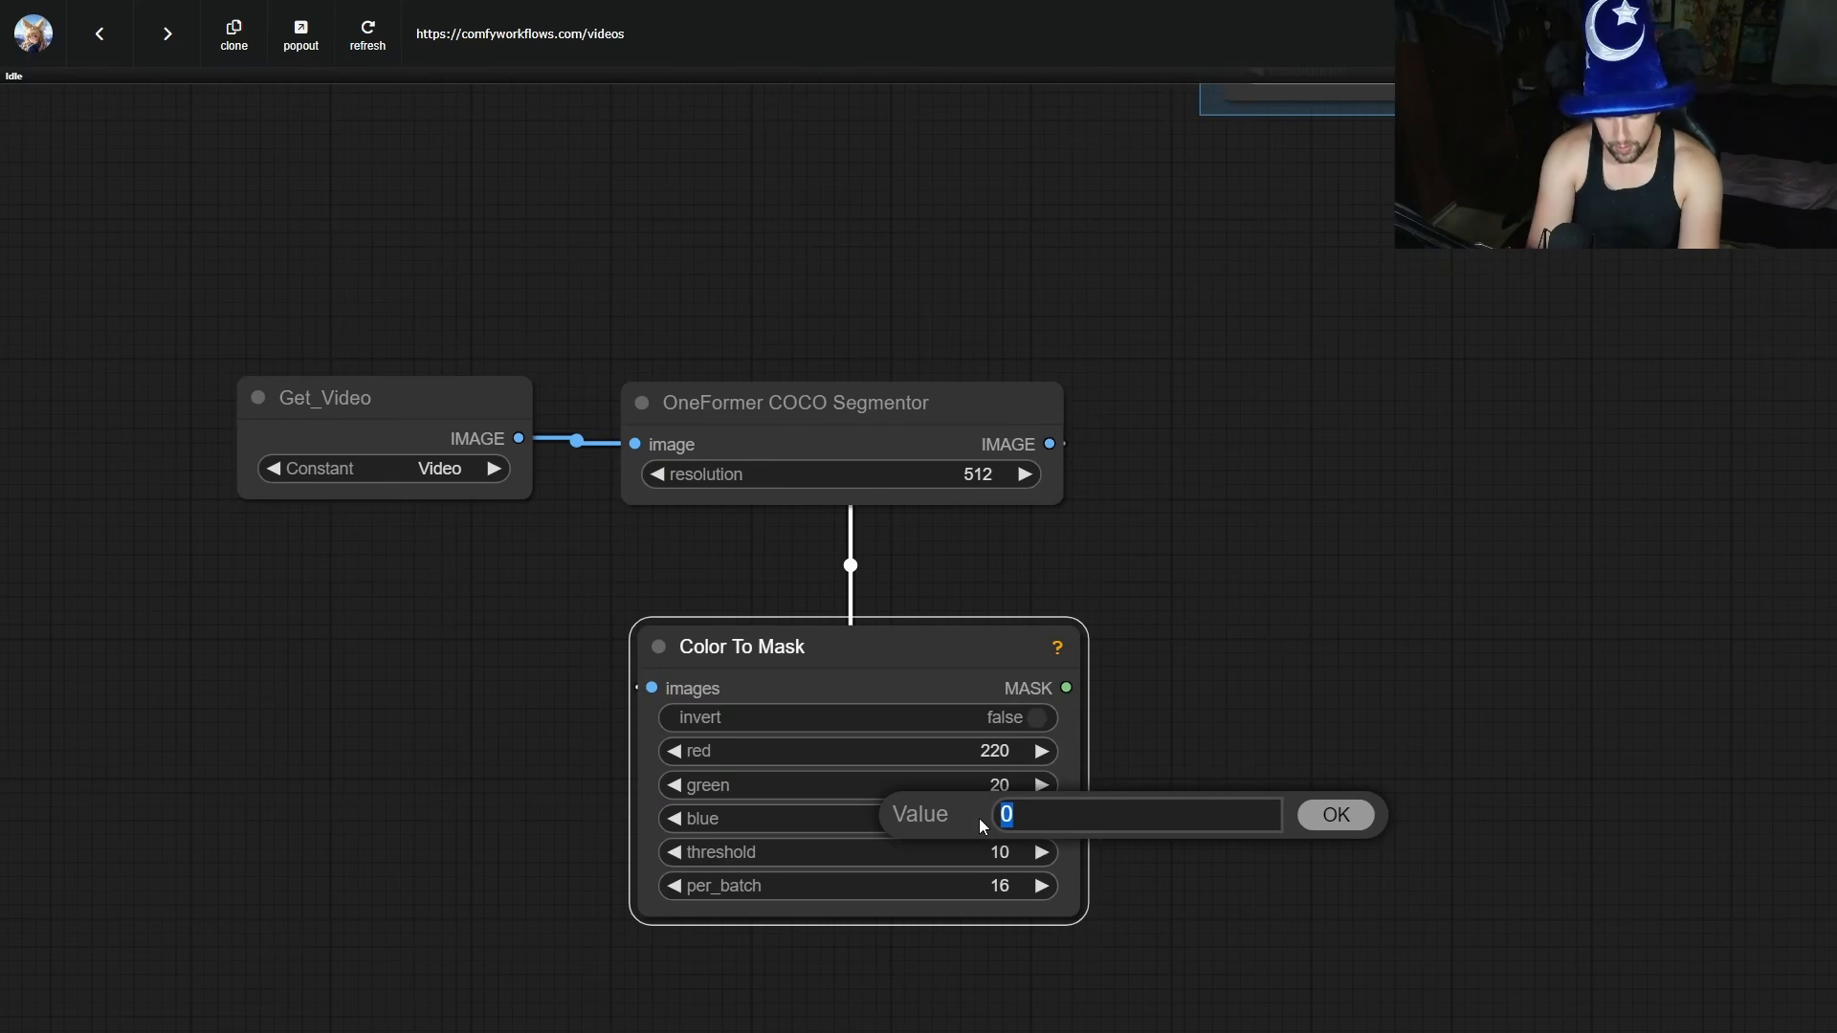
{"action": "key", "text": "Return"}
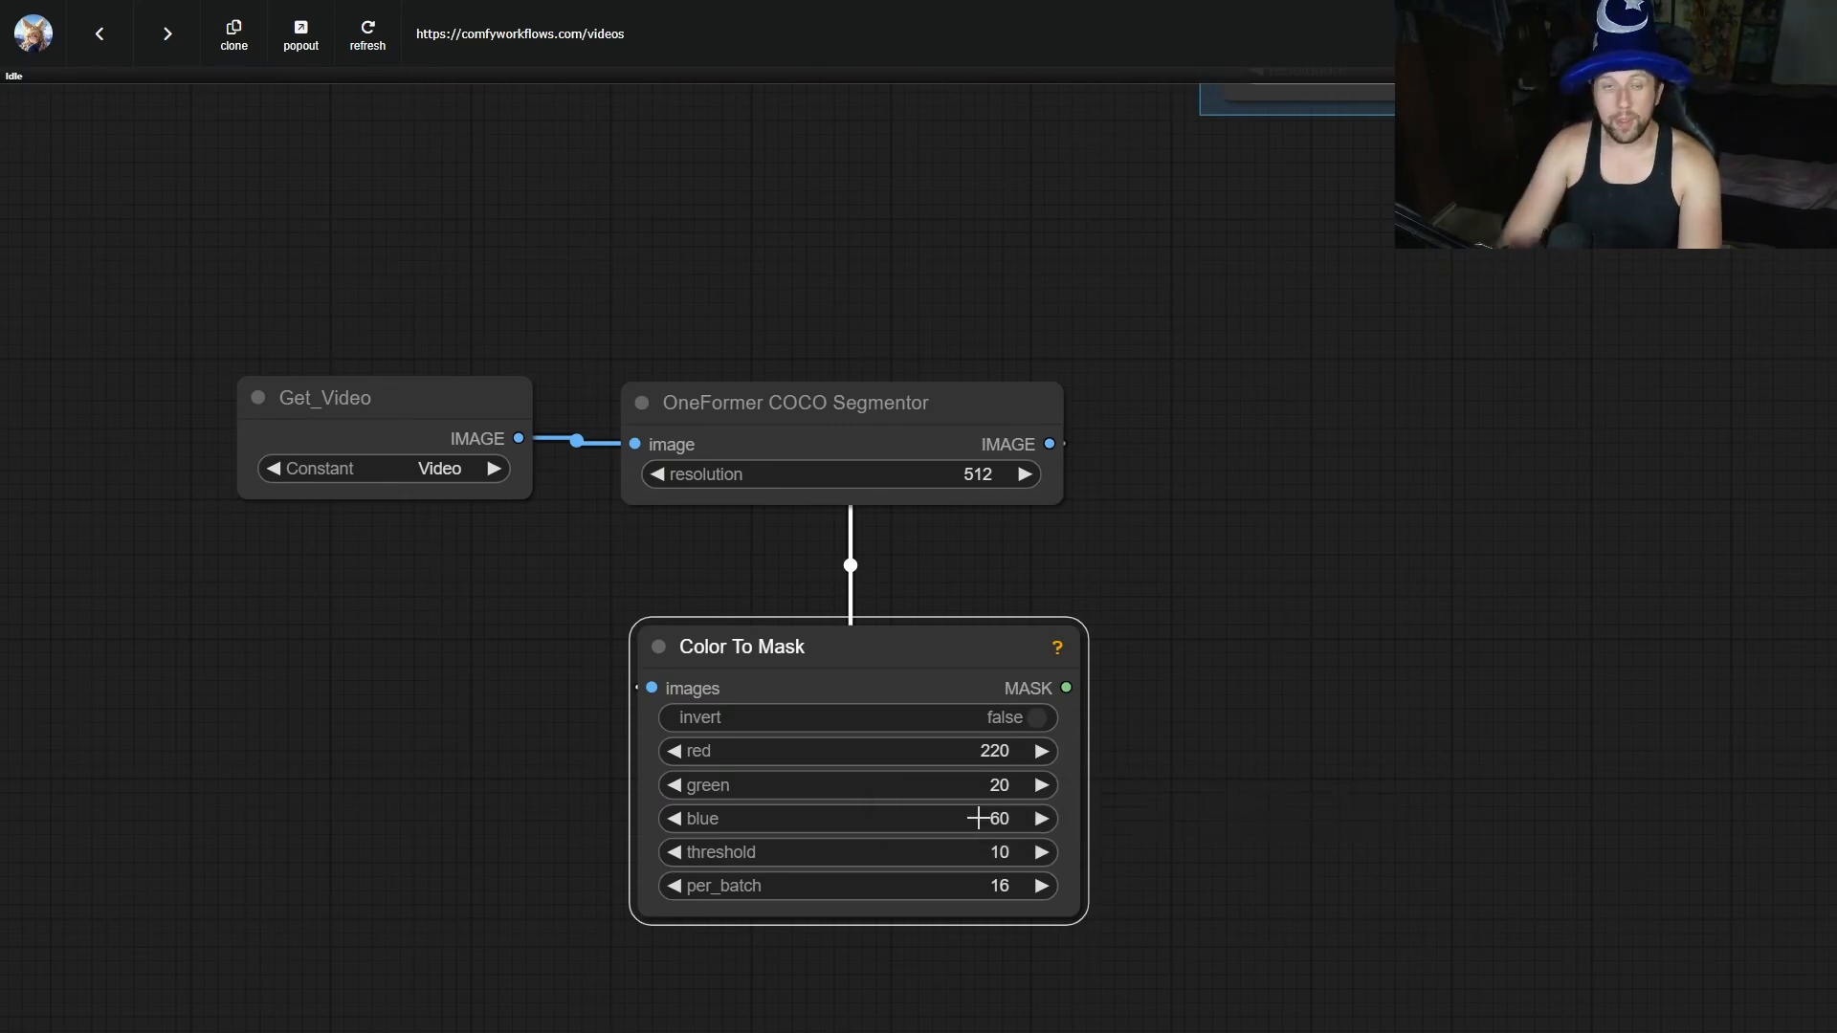
Add a Set node named Mask_COCO and feed it from the Color To Mask node's MASK output.
{"action": "scroll", "coordinate": [1046, 951], "scroll_direction": "down", "scroll_amount": 4}
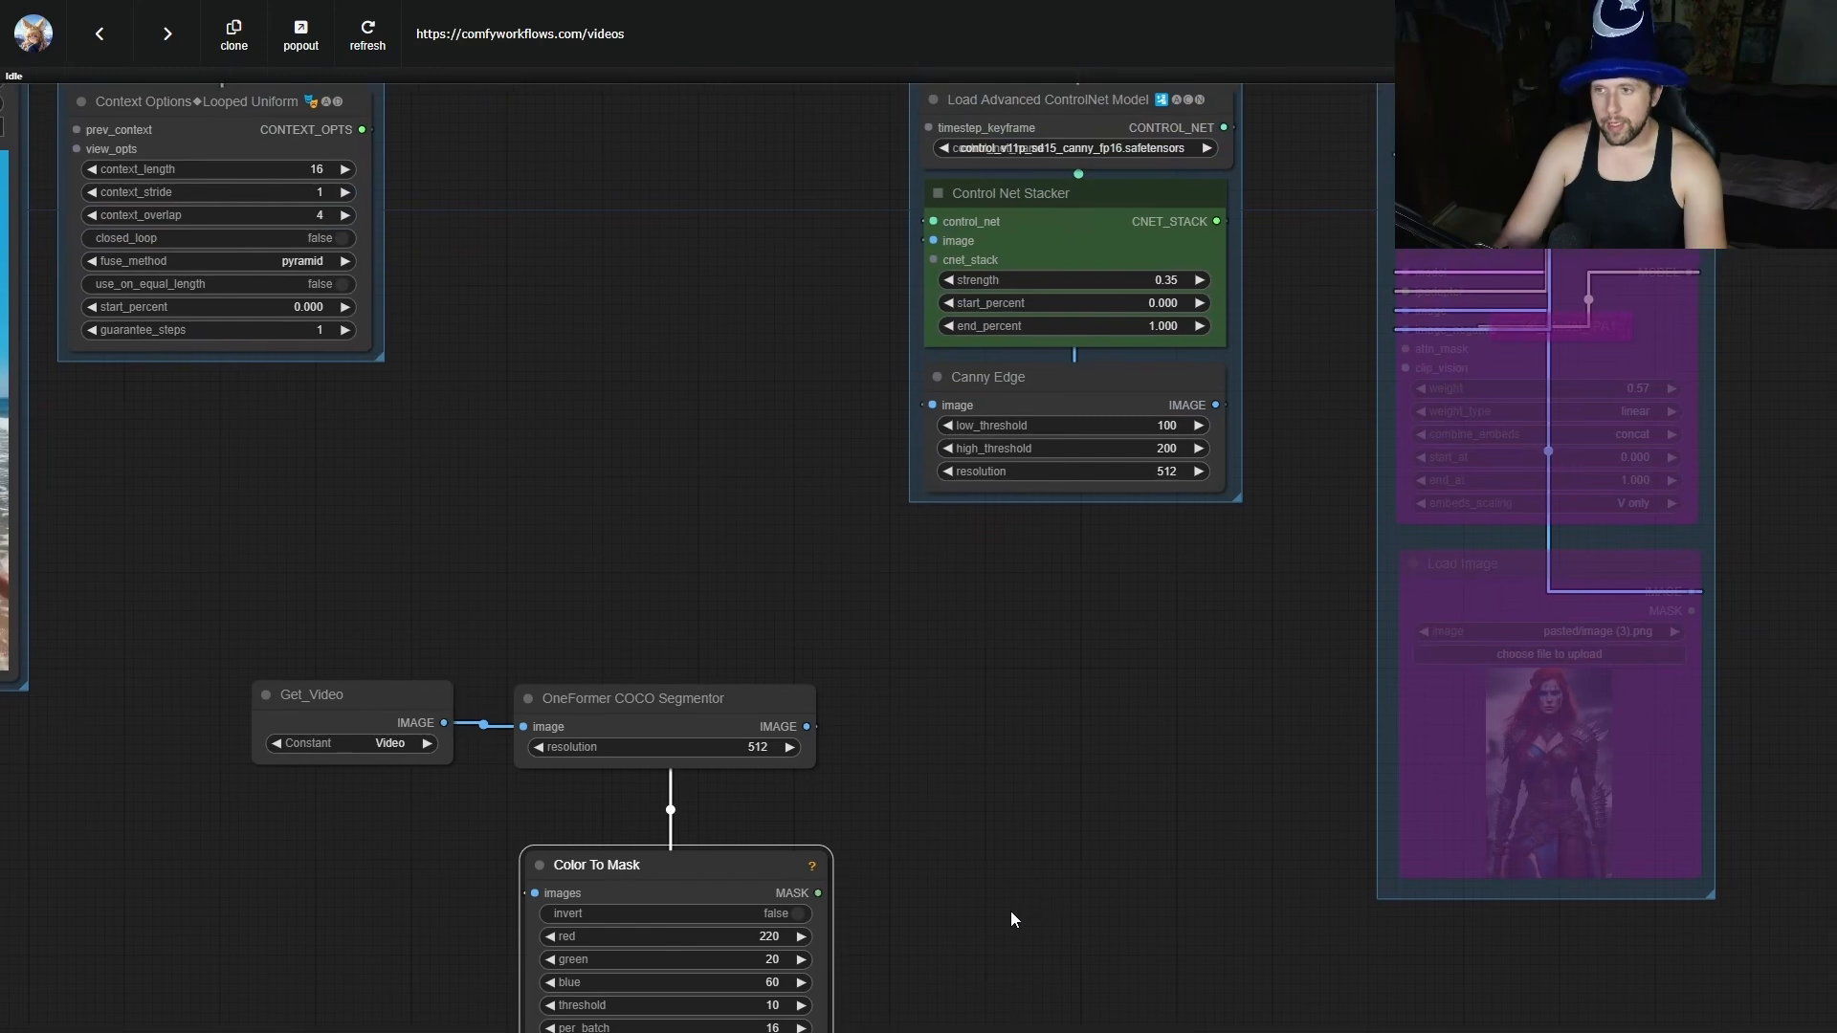
{"action": "left_click_drag", "start_coordinate": [1009, 910], "coordinate": [701, 1010]}
{"action": "left_click_drag", "start_coordinate": [546, 998], "coordinate": [591, 1006]}
{"action": "right_click", "coordinate": [468, 978]}
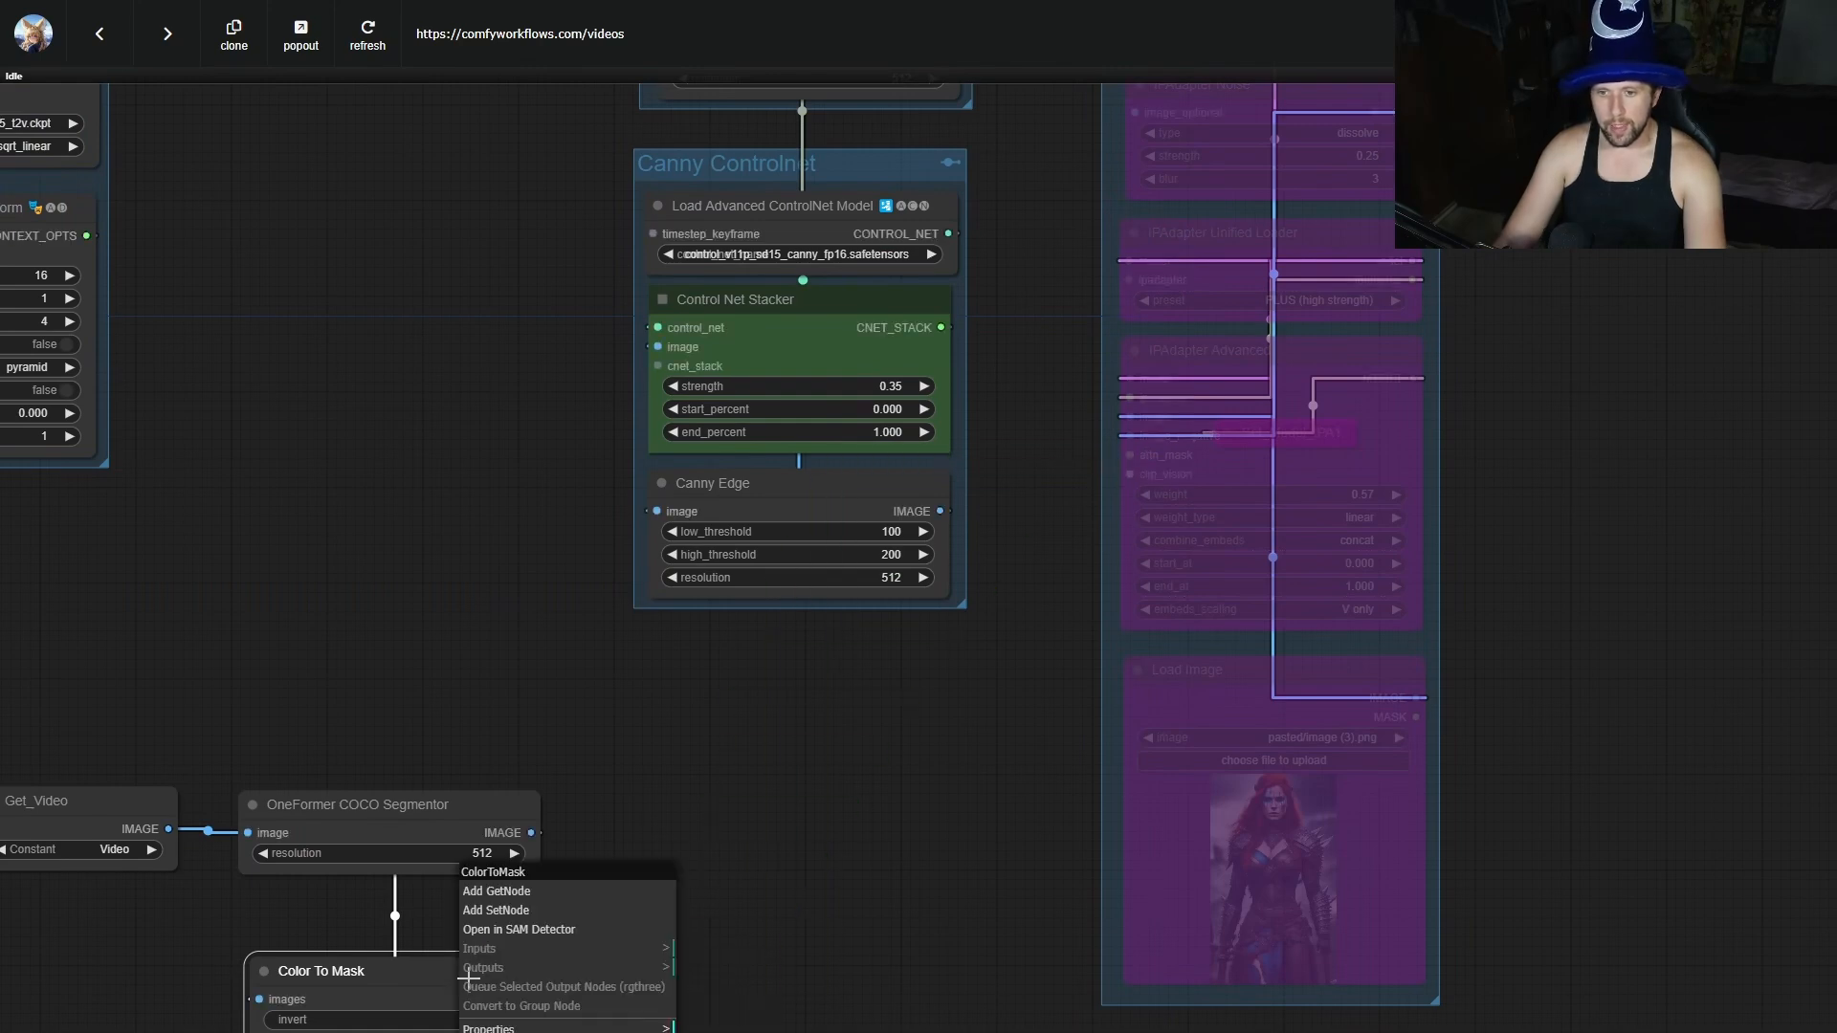
{"action": "left_click", "coordinate": [496, 910]}
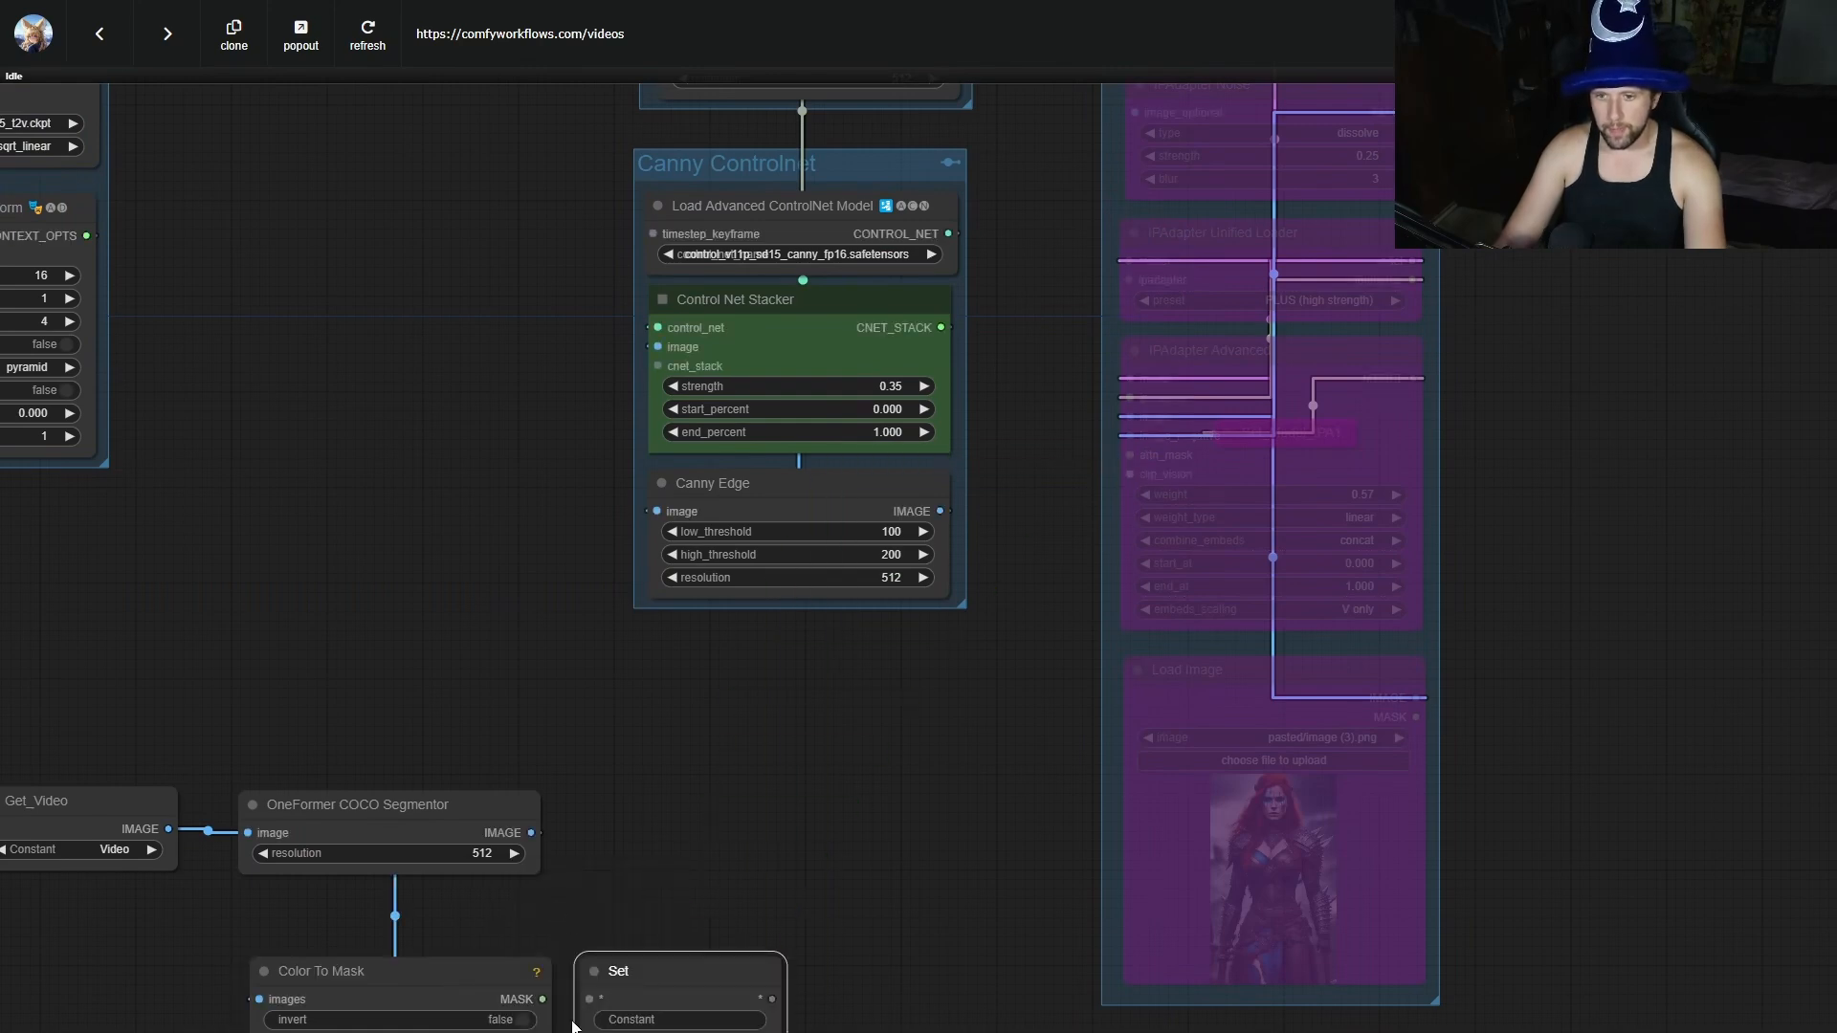
{"action": "scroll", "coordinate": [661, 1023], "scroll_direction": "up", "scroll_amount": 3}
{"action": "left_click", "coordinate": [660, 1023]}
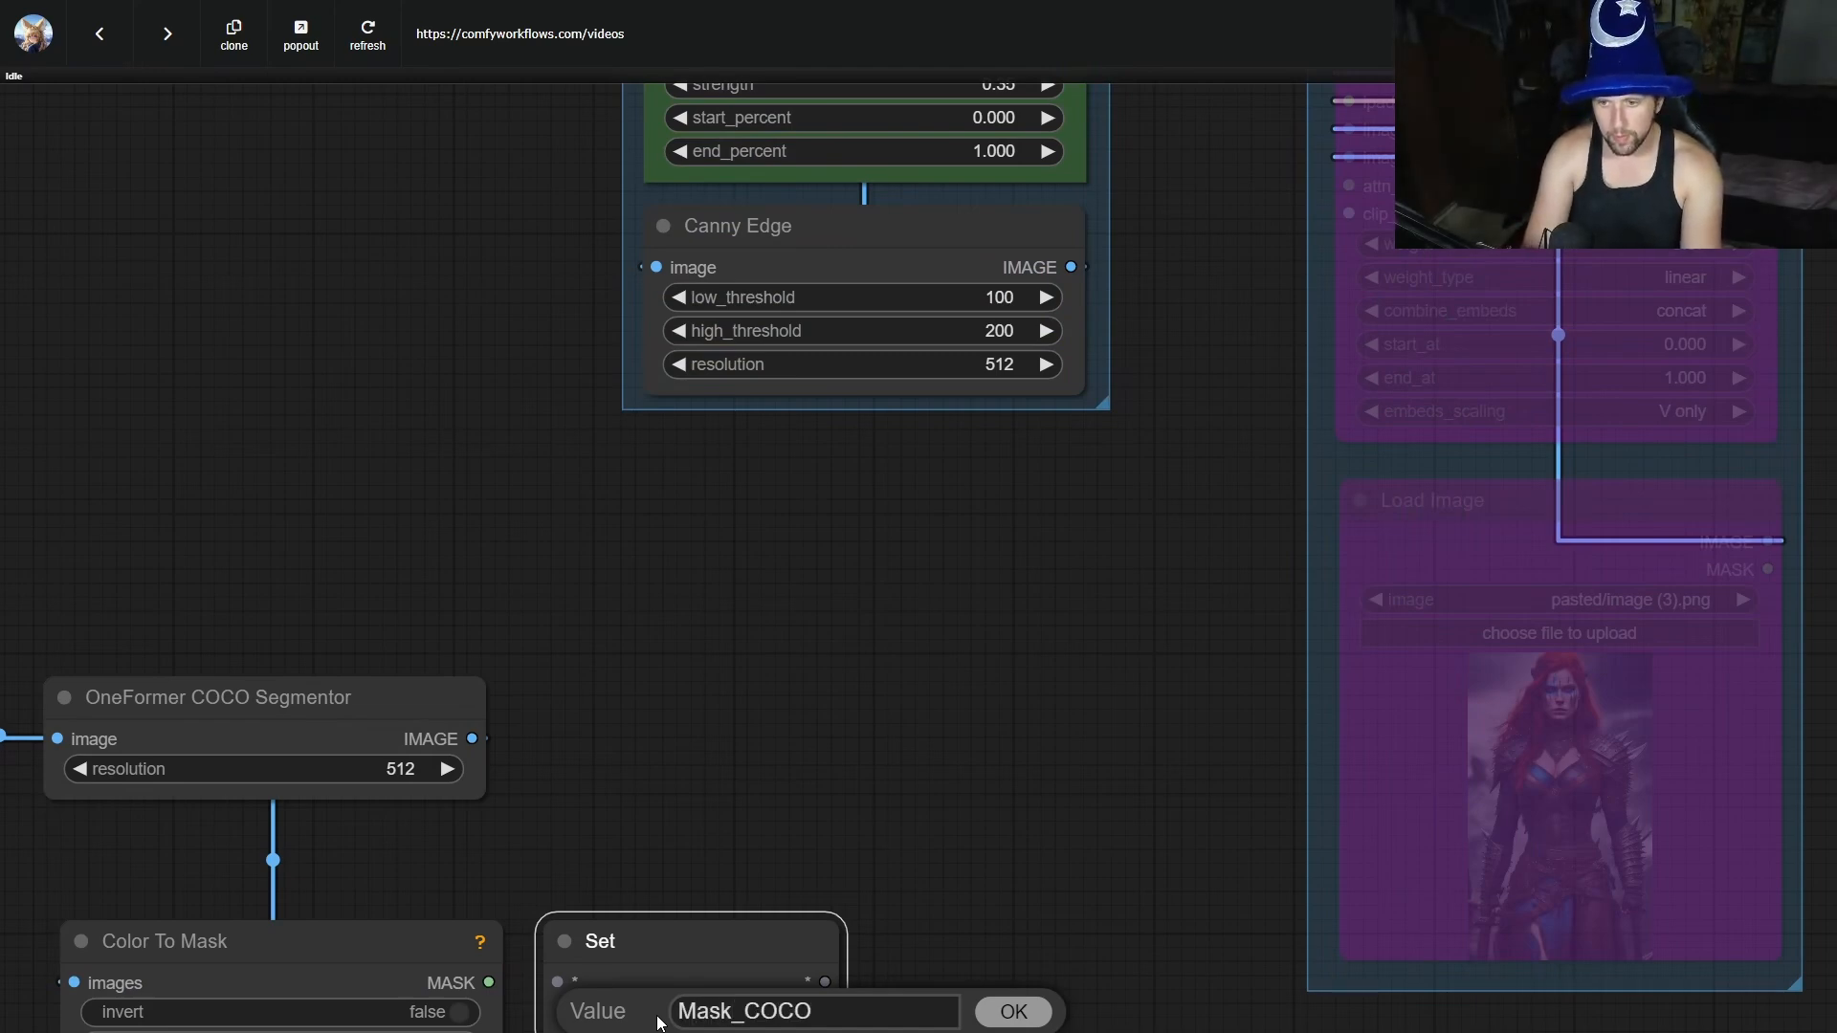
{"action": "key", "text": "Return"}
{"action": "left_click_drag", "start_coordinate": [488, 984], "coordinate": [555, 981]}
Re-enable the bypassed IPA 1 and Ksampler groups.
{"action": "scroll", "coordinate": [545, 985], "scroll_direction": "down", "scroll_amount": 10}
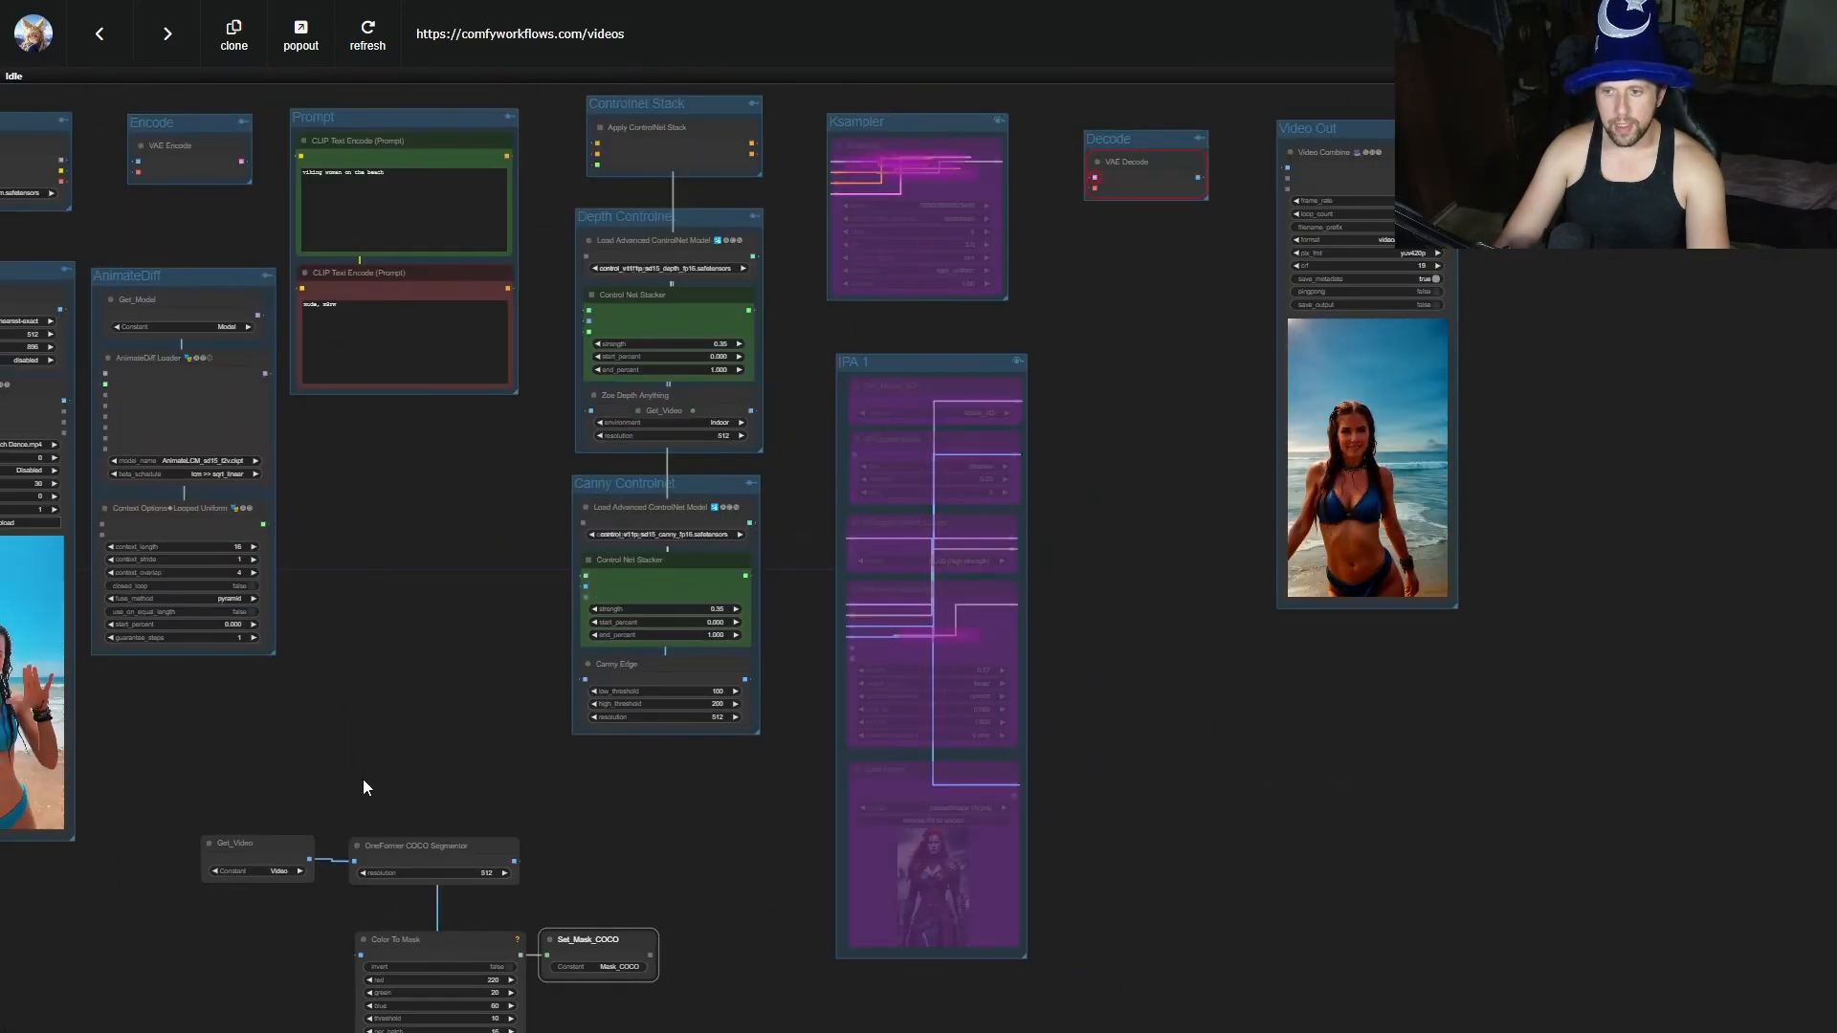
{"action": "left_click", "coordinate": [1017, 361]}
{"action": "left_click_drag", "start_coordinate": [1085, 361], "coordinate": [1057, 574]}
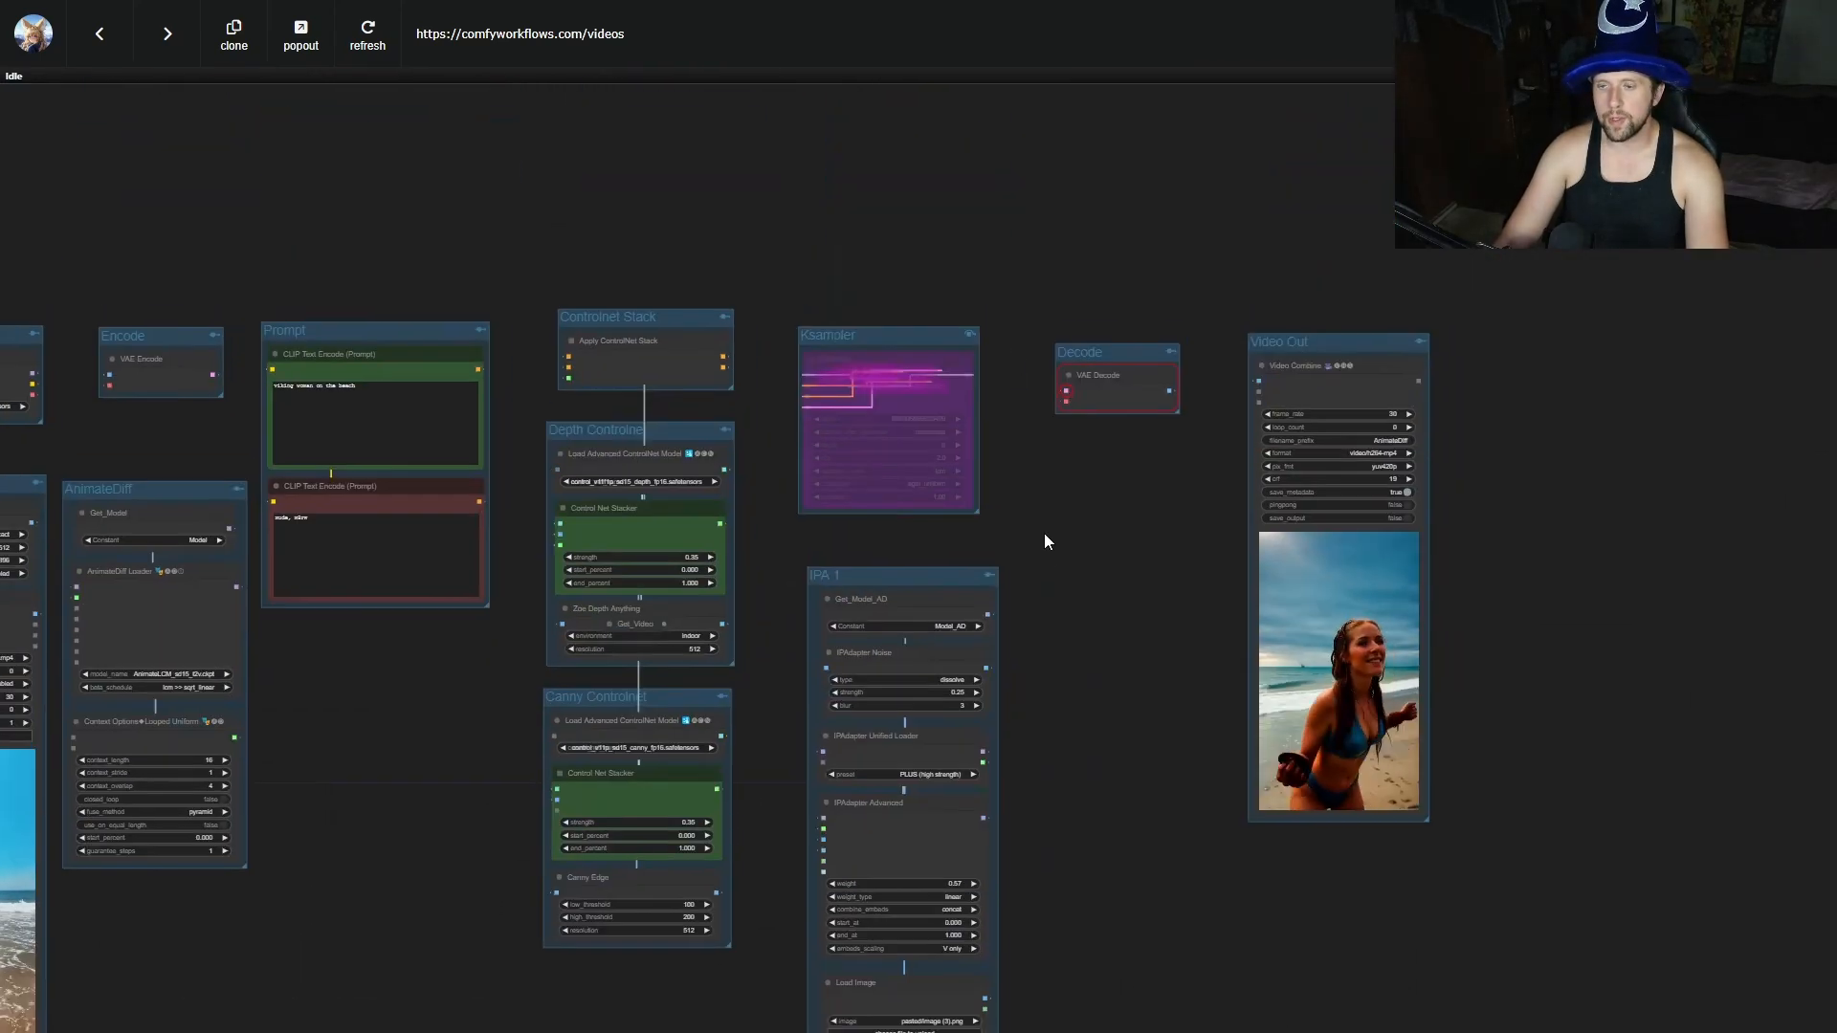
{"action": "left_click", "coordinate": [970, 334]}
{"action": "scroll", "coordinate": [1014, 909], "scroll_direction": "up", "scroll_amount": 7}
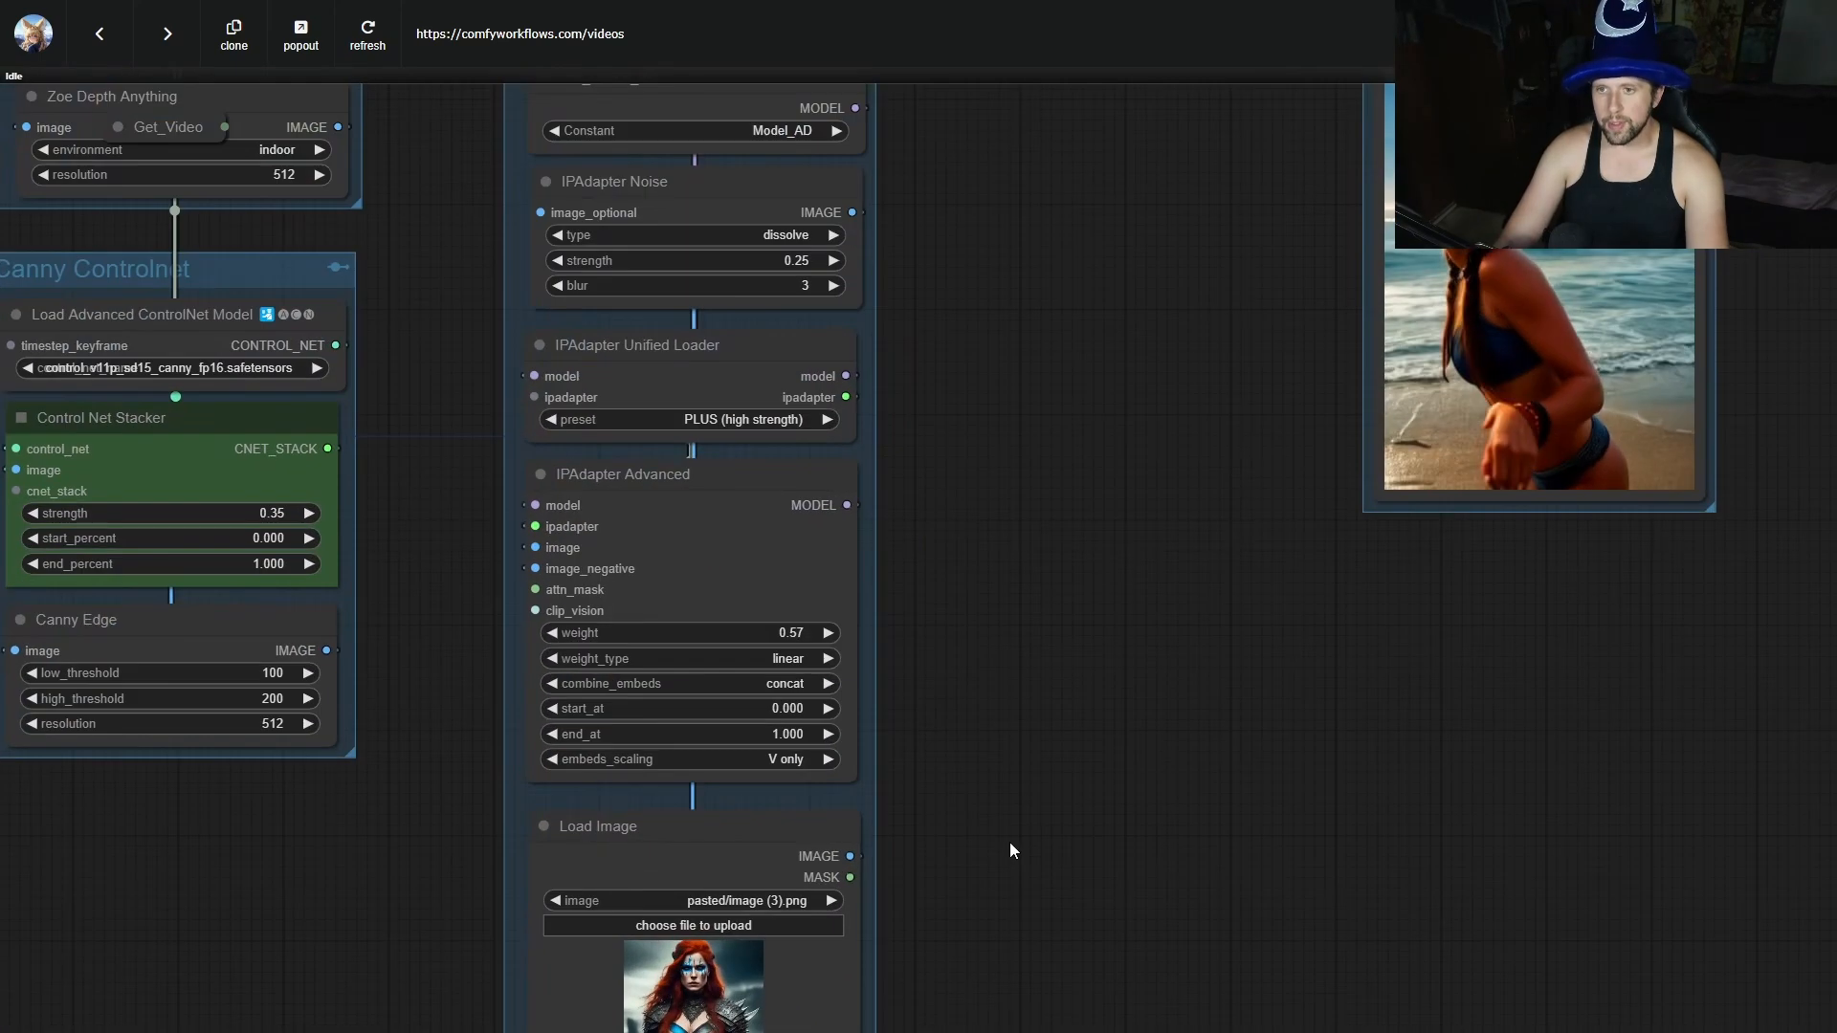
{"action": "scroll", "coordinate": [1010, 843], "scroll_direction": "down", "scroll_amount": 4}
Enlarge the Ksampler group and rearrange the KSampler node and the collapsed Get_Latent_Encode and Get_Stack - nodes inside it.
{"action": "left_click_drag", "start_coordinate": [1038, 485], "coordinate": [994, 895]}
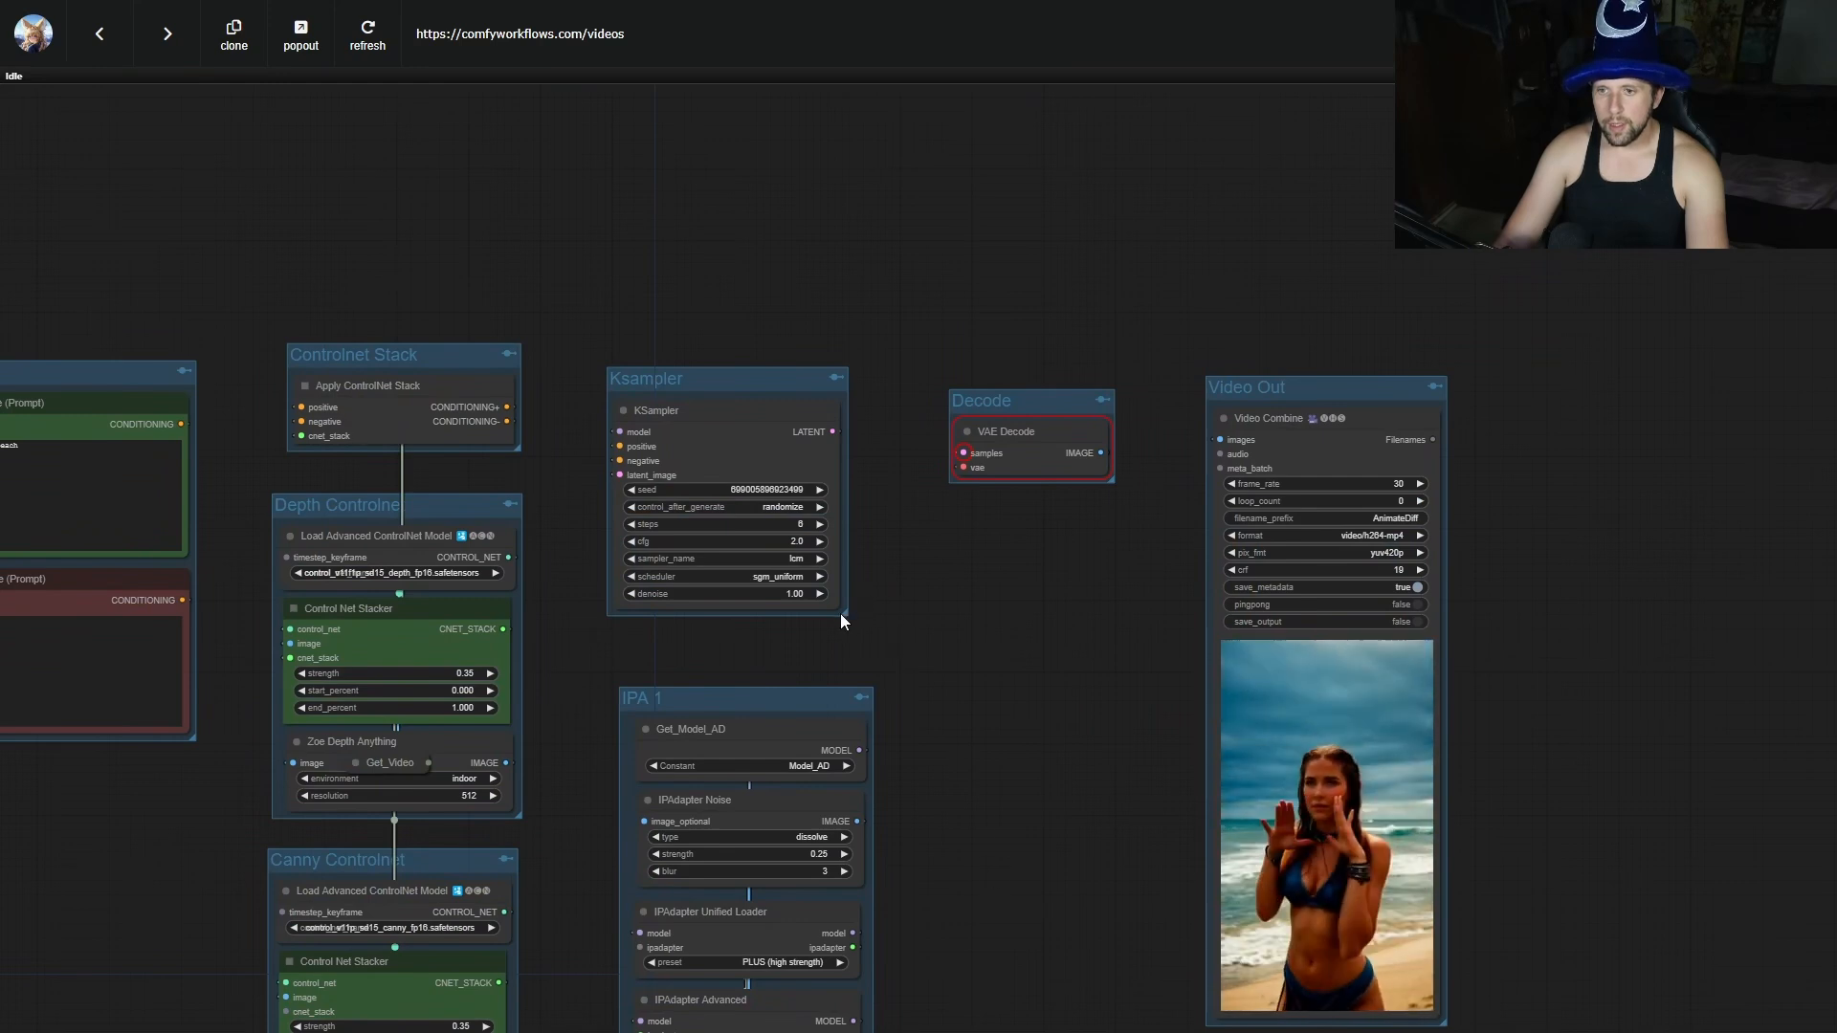
{"action": "left_click_drag", "start_coordinate": [842, 614], "coordinate": [865, 675]}
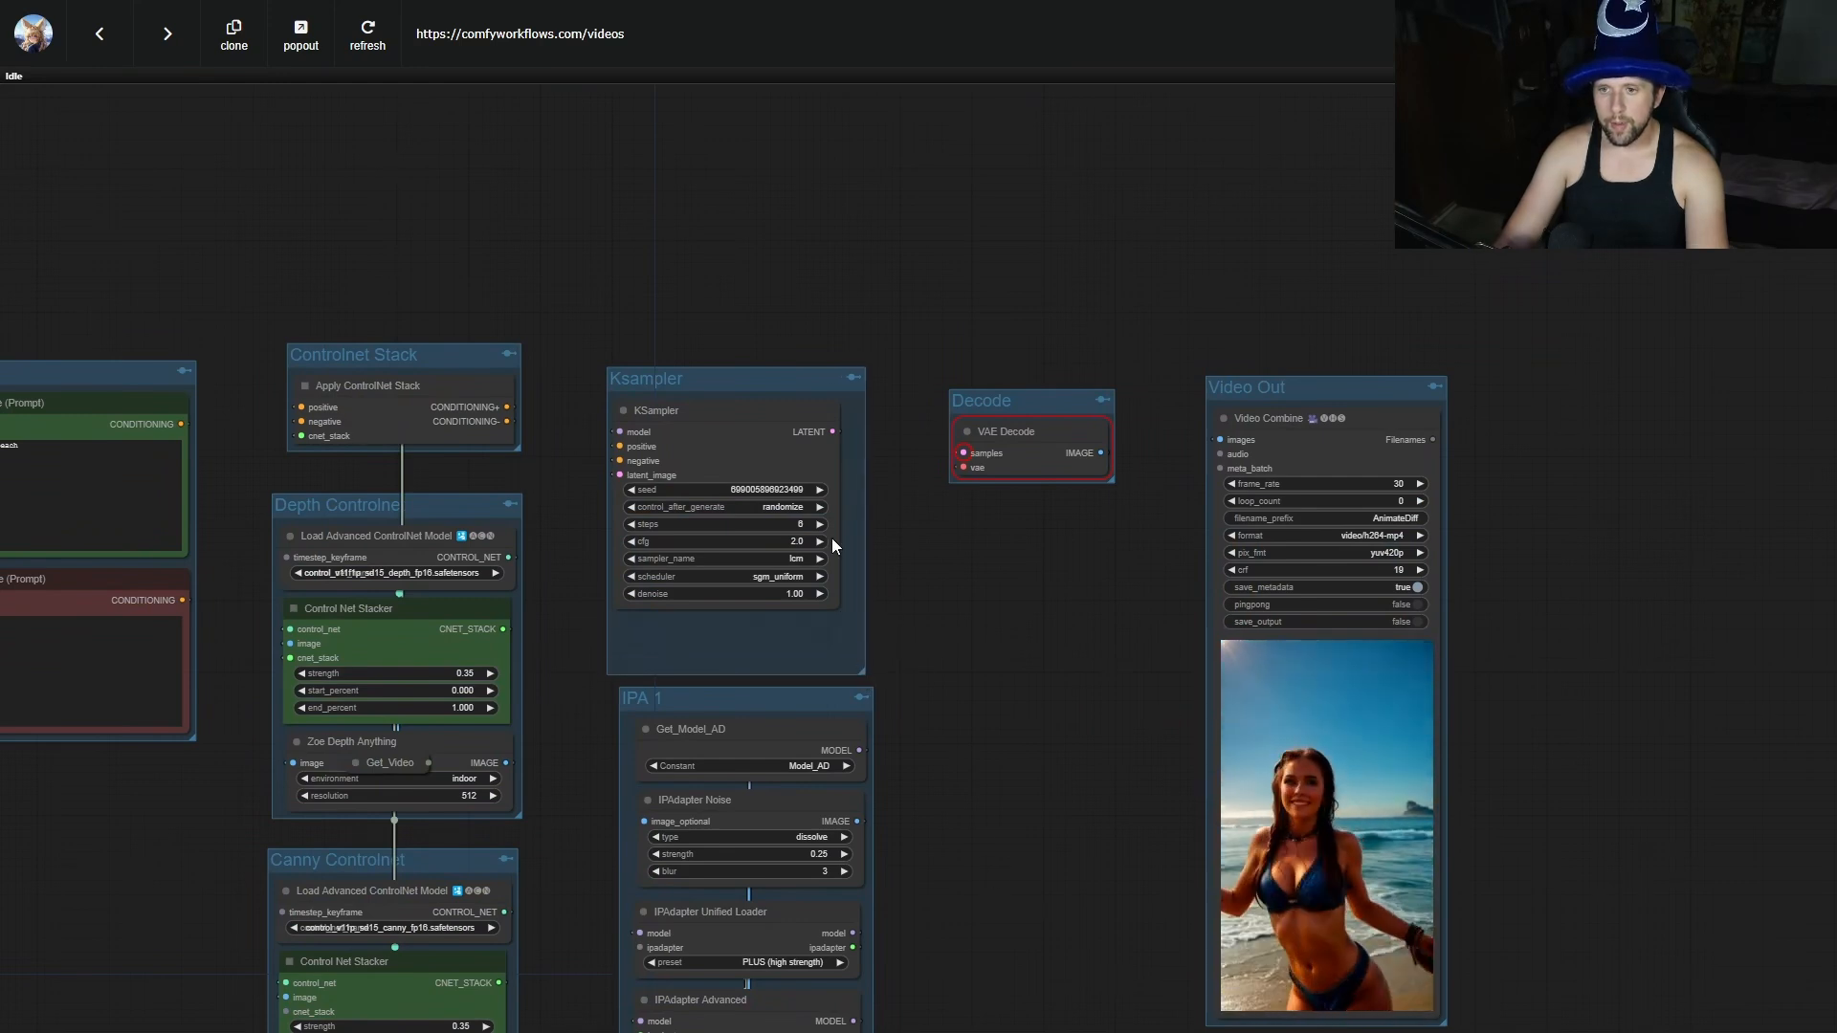
{"action": "left_click_drag", "start_coordinate": [790, 381], "coordinate": [788, 456]}
{"action": "scroll", "coordinate": [742, 376], "scroll_direction": "up", "scroll_amount": 8}
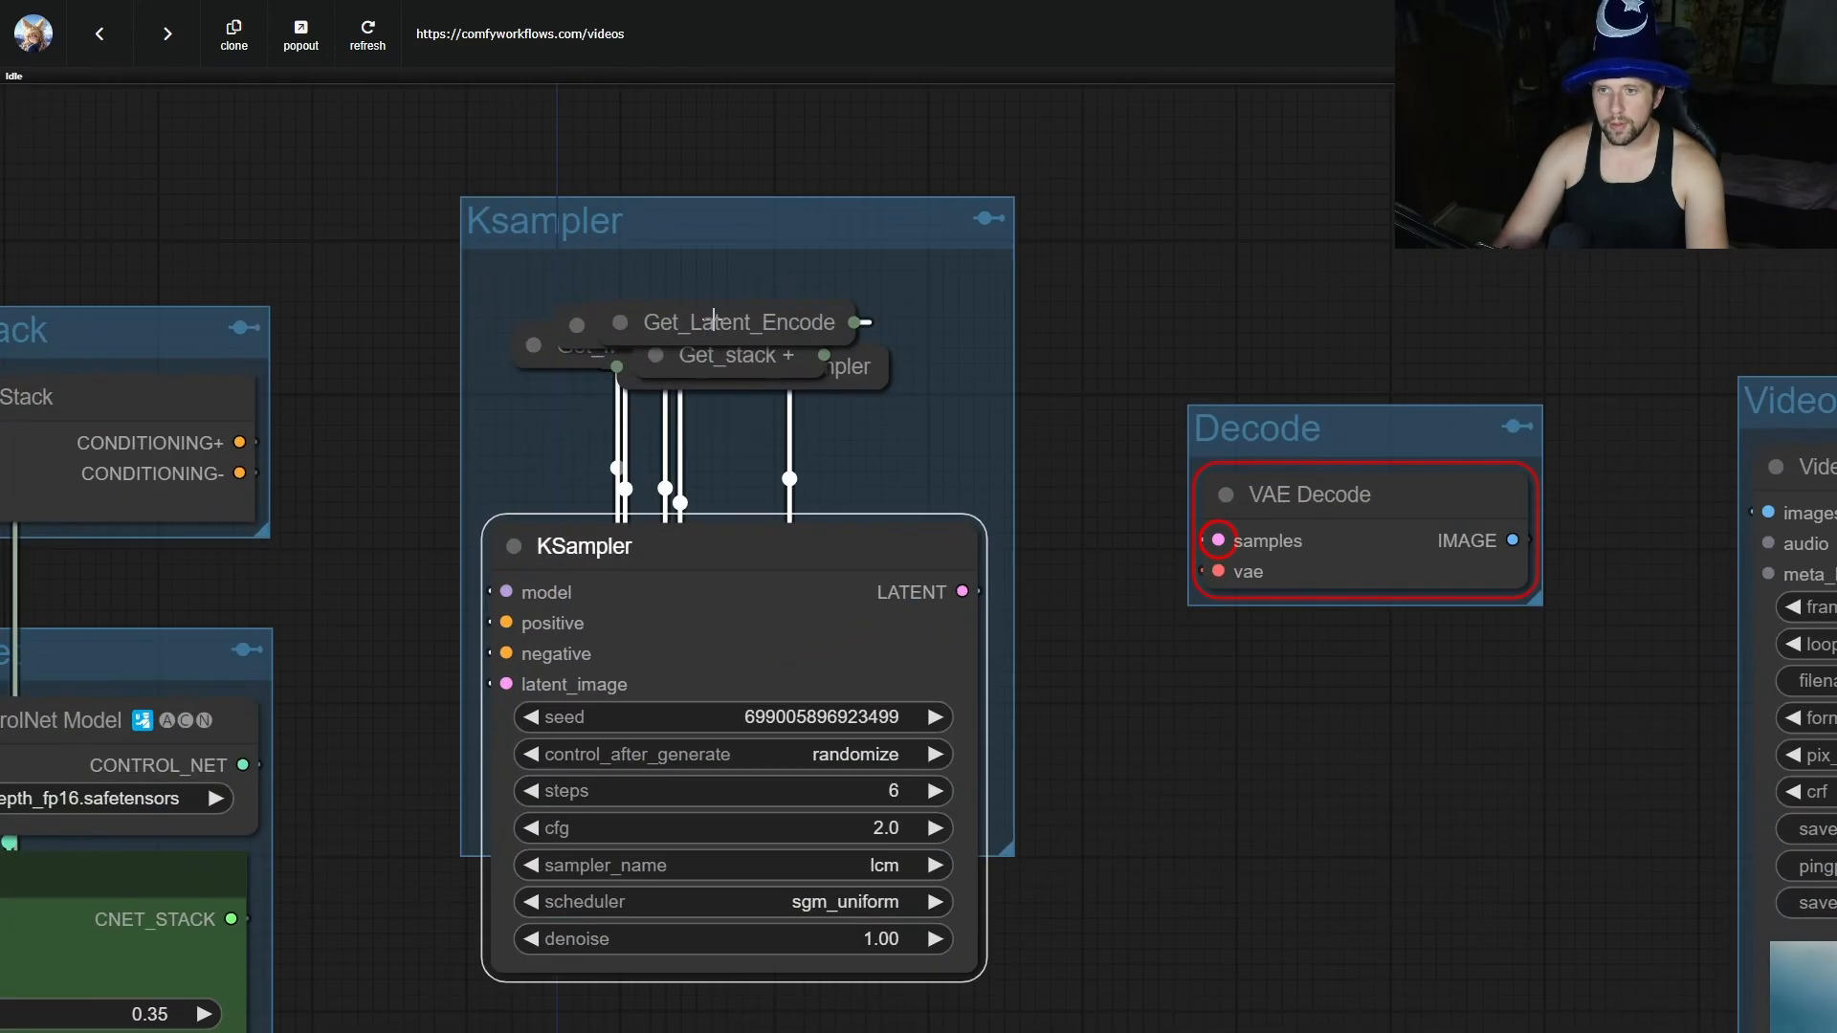
{"action": "left_click_drag", "start_coordinate": [713, 322], "coordinate": [732, 421]}
{"action": "left_click_drag", "start_coordinate": [660, 326], "coordinate": [730, 407]}
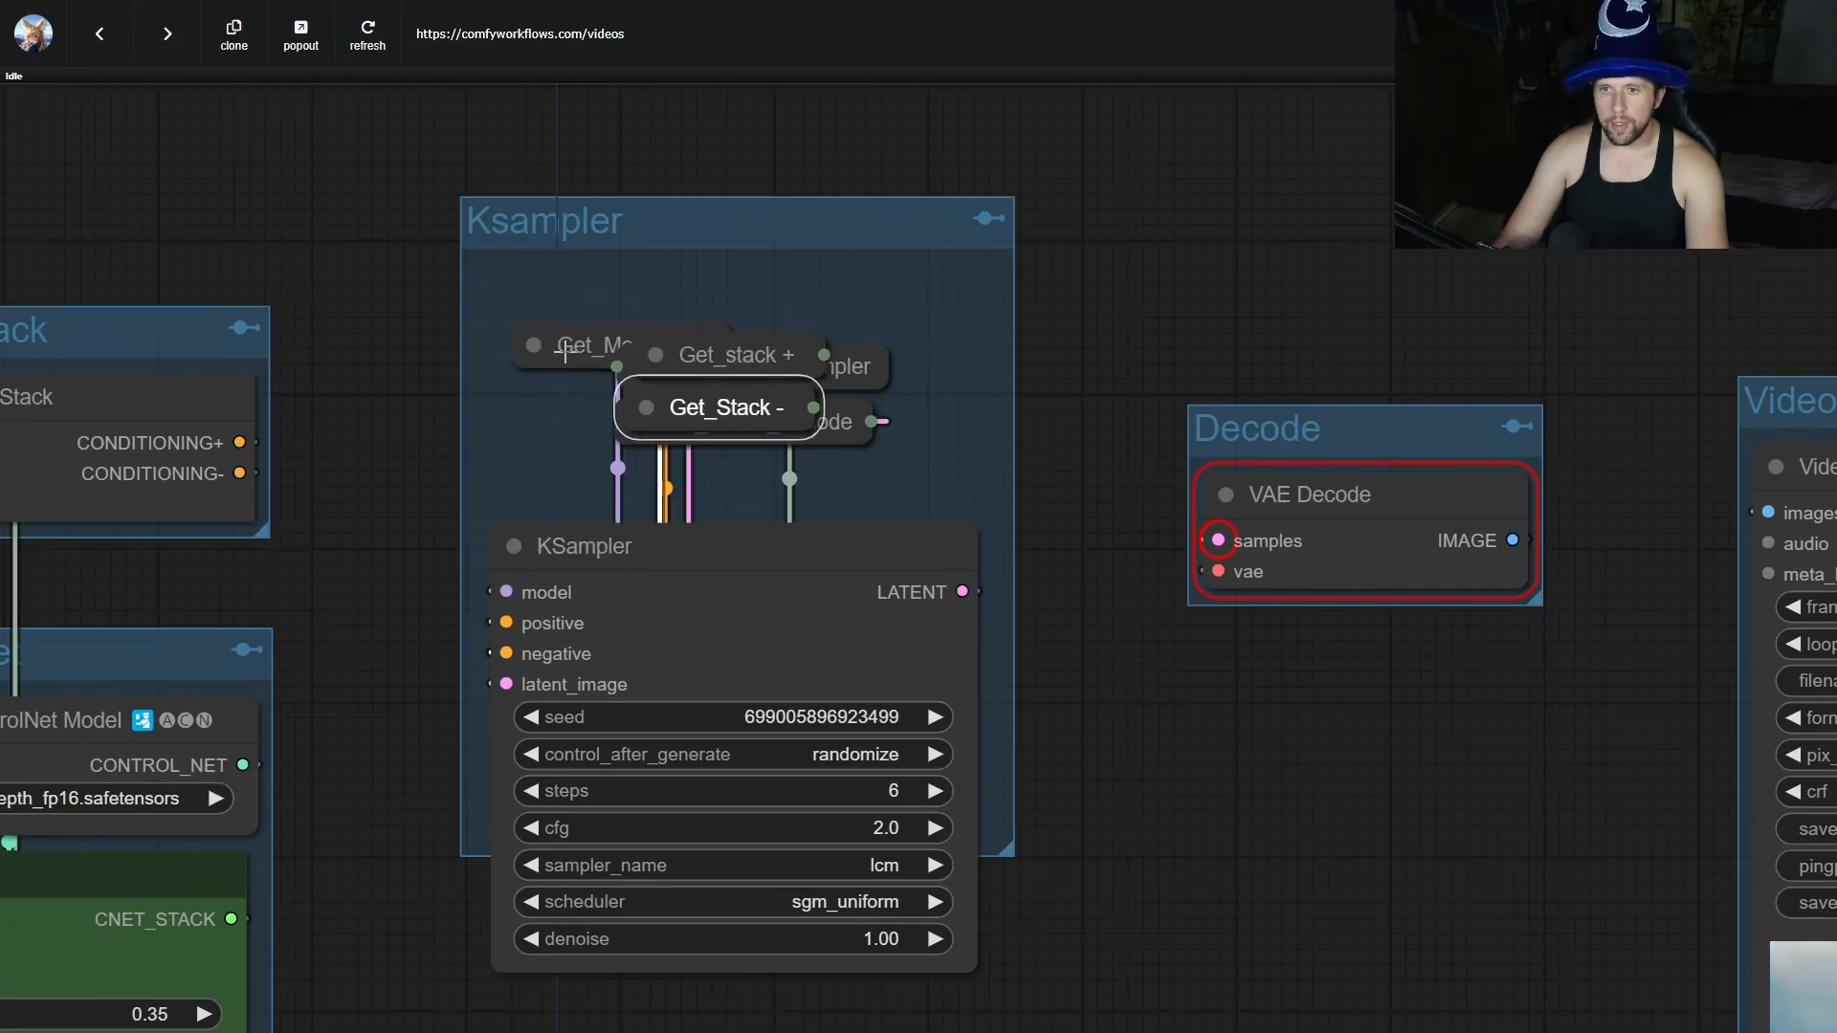
Expand and widen the Get_Model_AD node above the KSampler node, and fit the Ksampler group around both.
{"action": "left_click", "coordinate": [555, 337]}
{"action": "left_click", "coordinate": [537, 345]}
{"action": "left_click_drag", "start_coordinate": [624, 358], "coordinate": [595, 304]}
{"action": "left_click_drag", "start_coordinate": [728, 566], "coordinate": [716, 476]}
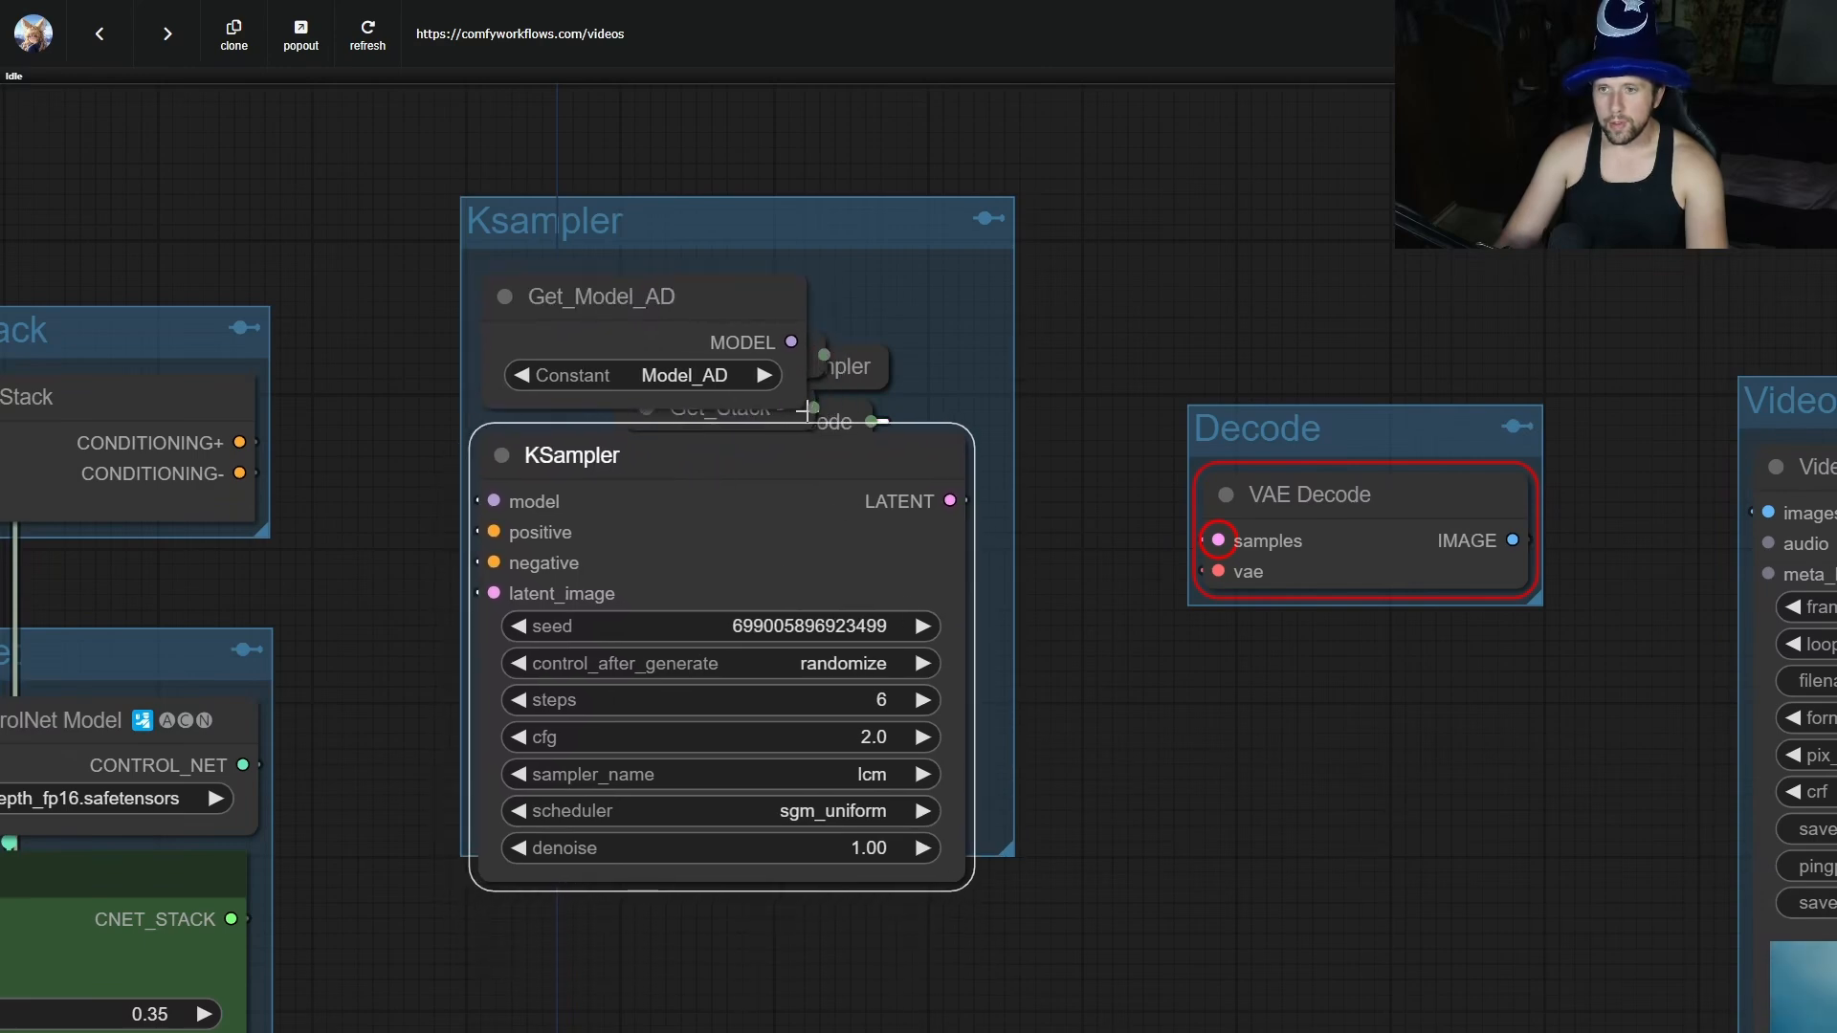
{"action": "left_click_drag", "start_coordinate": [802, 399], "coordinate": [977, 408]}
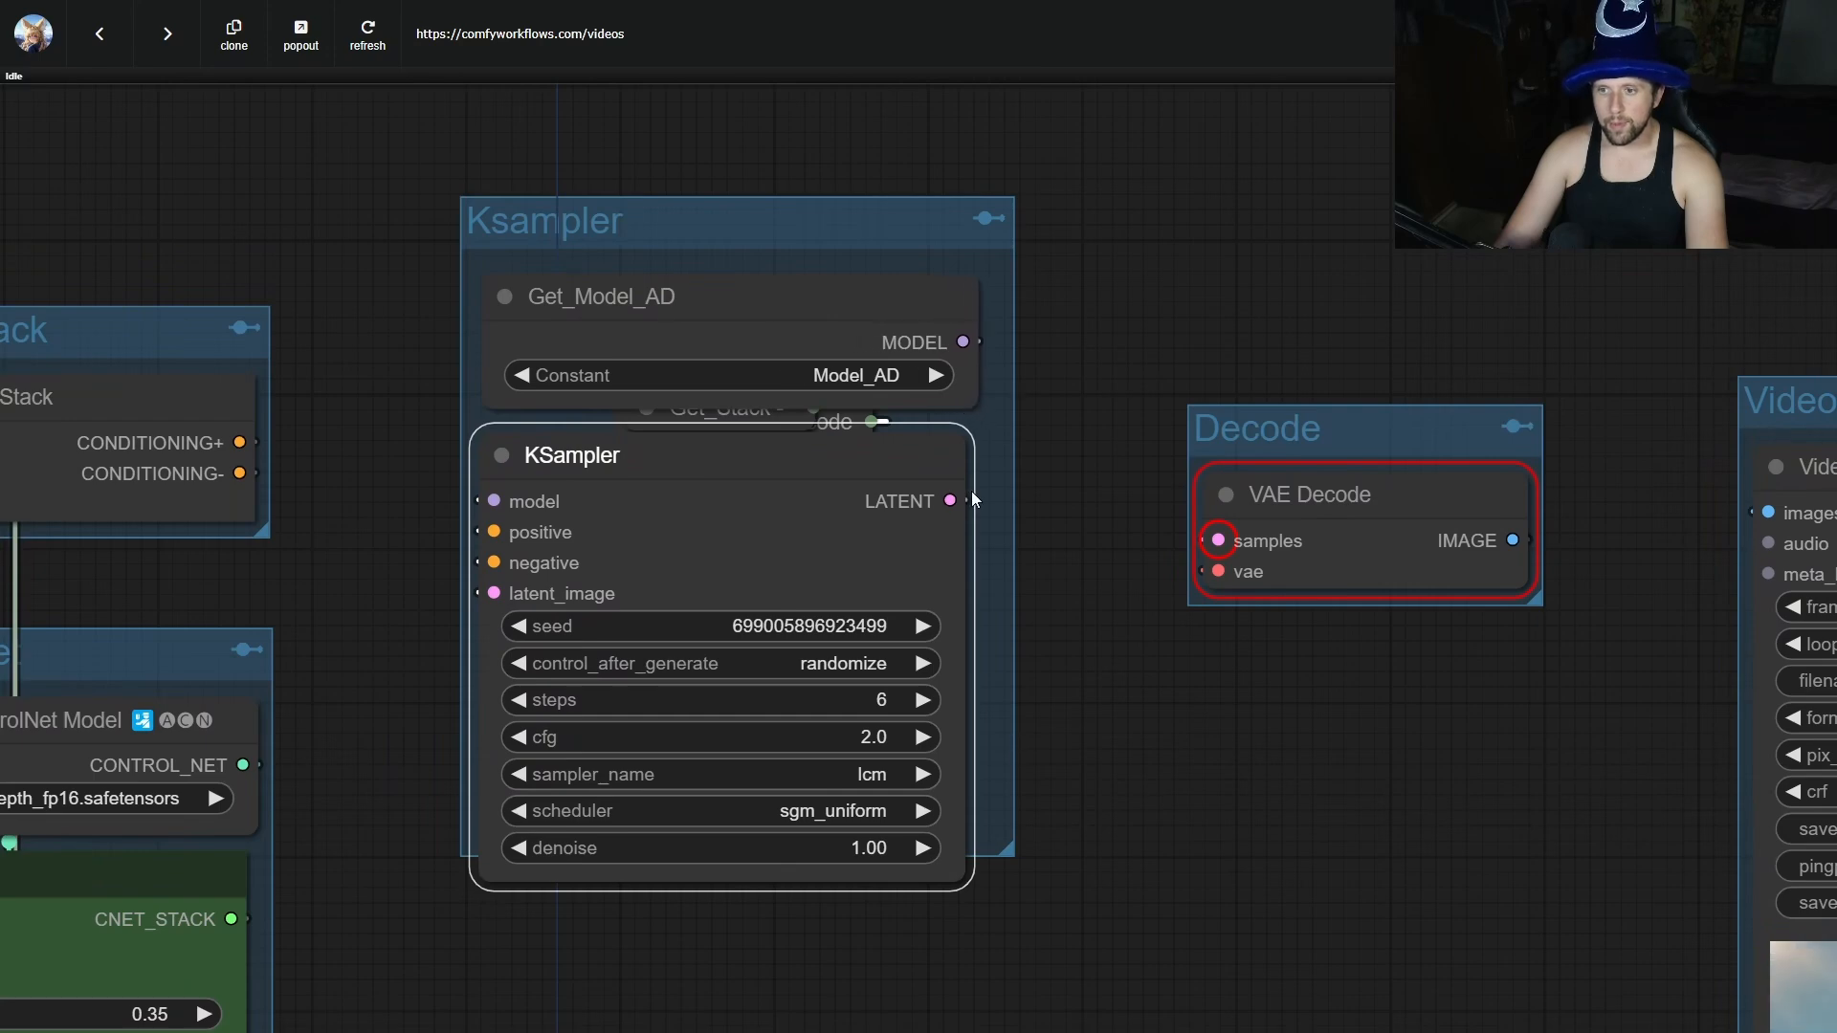
{"action": "left_click_drag", "start_coordinate": [1008, 848], "coordinate": [986, 909]}
Set the constant of the Get_Model_AD node in the Ksampler group to Model_IPA1.
{"action": "scroll", "coordinate": [1104, 841], "scroll_direction": "down", "scroll_amount": 10}
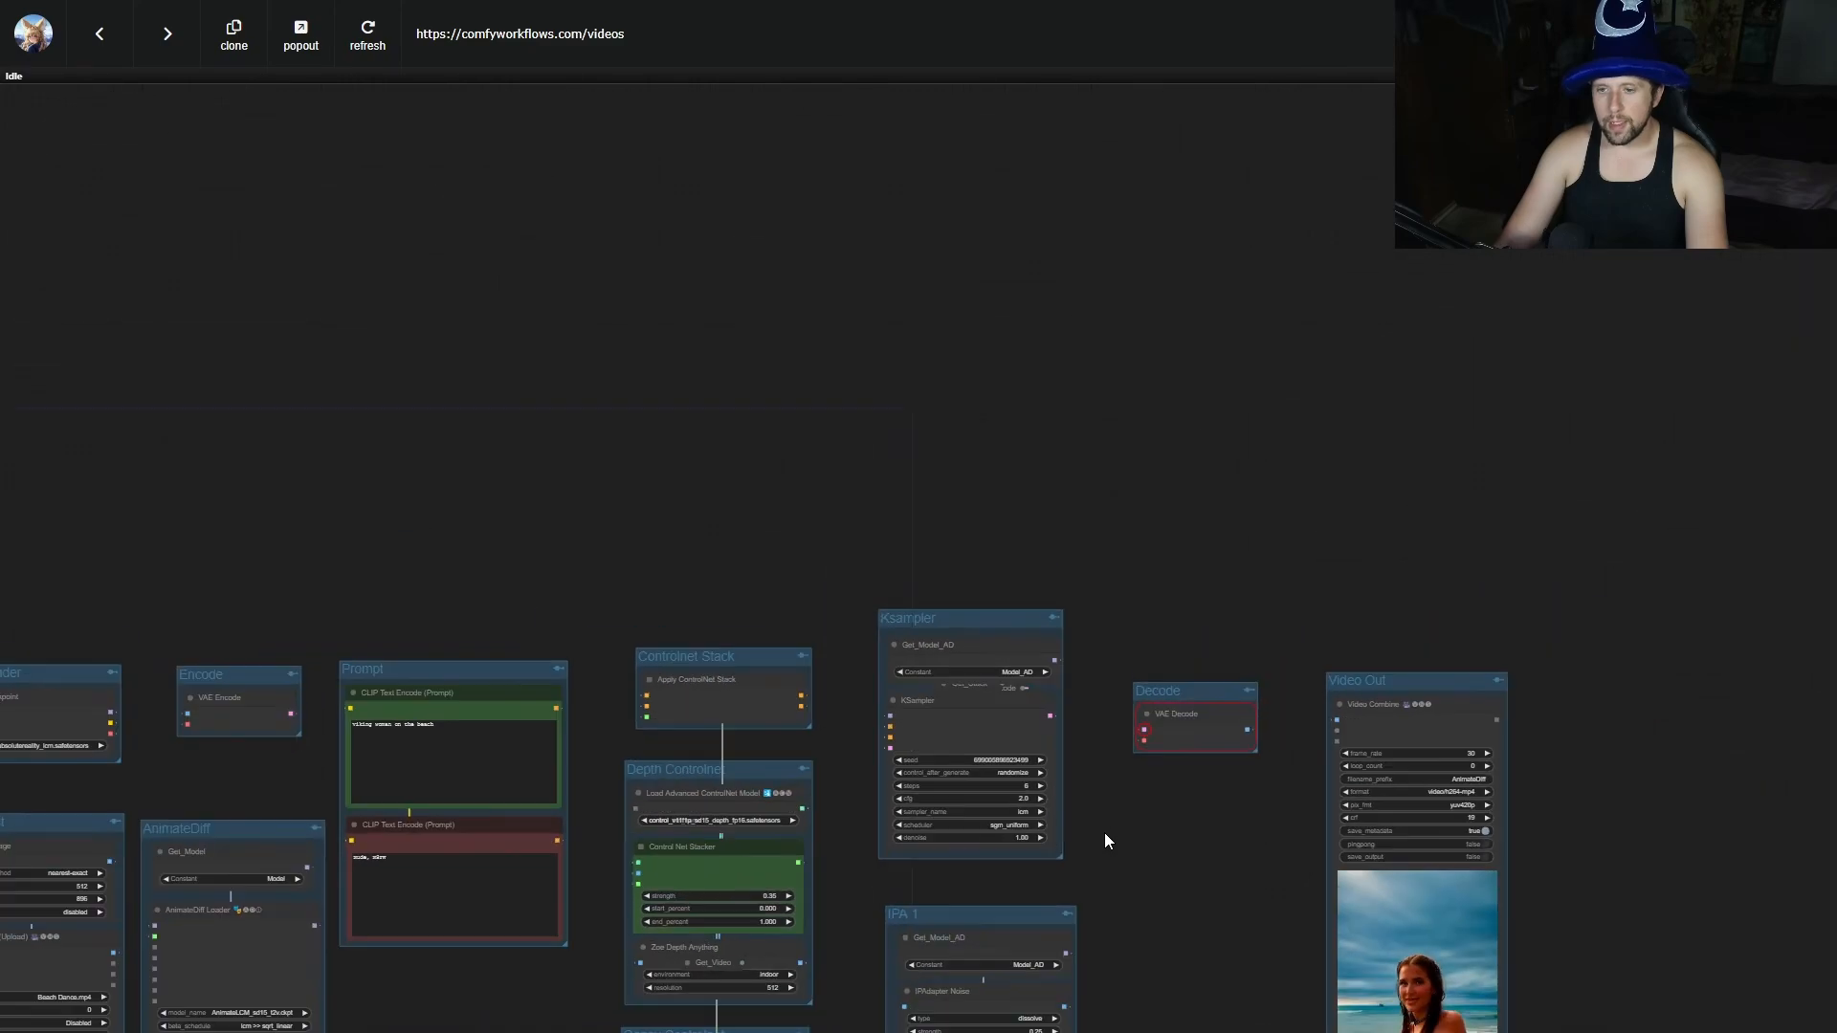
{"action": "left_click_drag", "start_coordinate": [796, 547], "coordinate": [743, 369]}
{"action": "scroll", "coordinate": [535, 601], "scroll_direction": "up", "scroll_amount": 2}
{"action": "scroll", "coordinate": [535, 601], "scroll_direction": "up", "scroll_amount": 6}
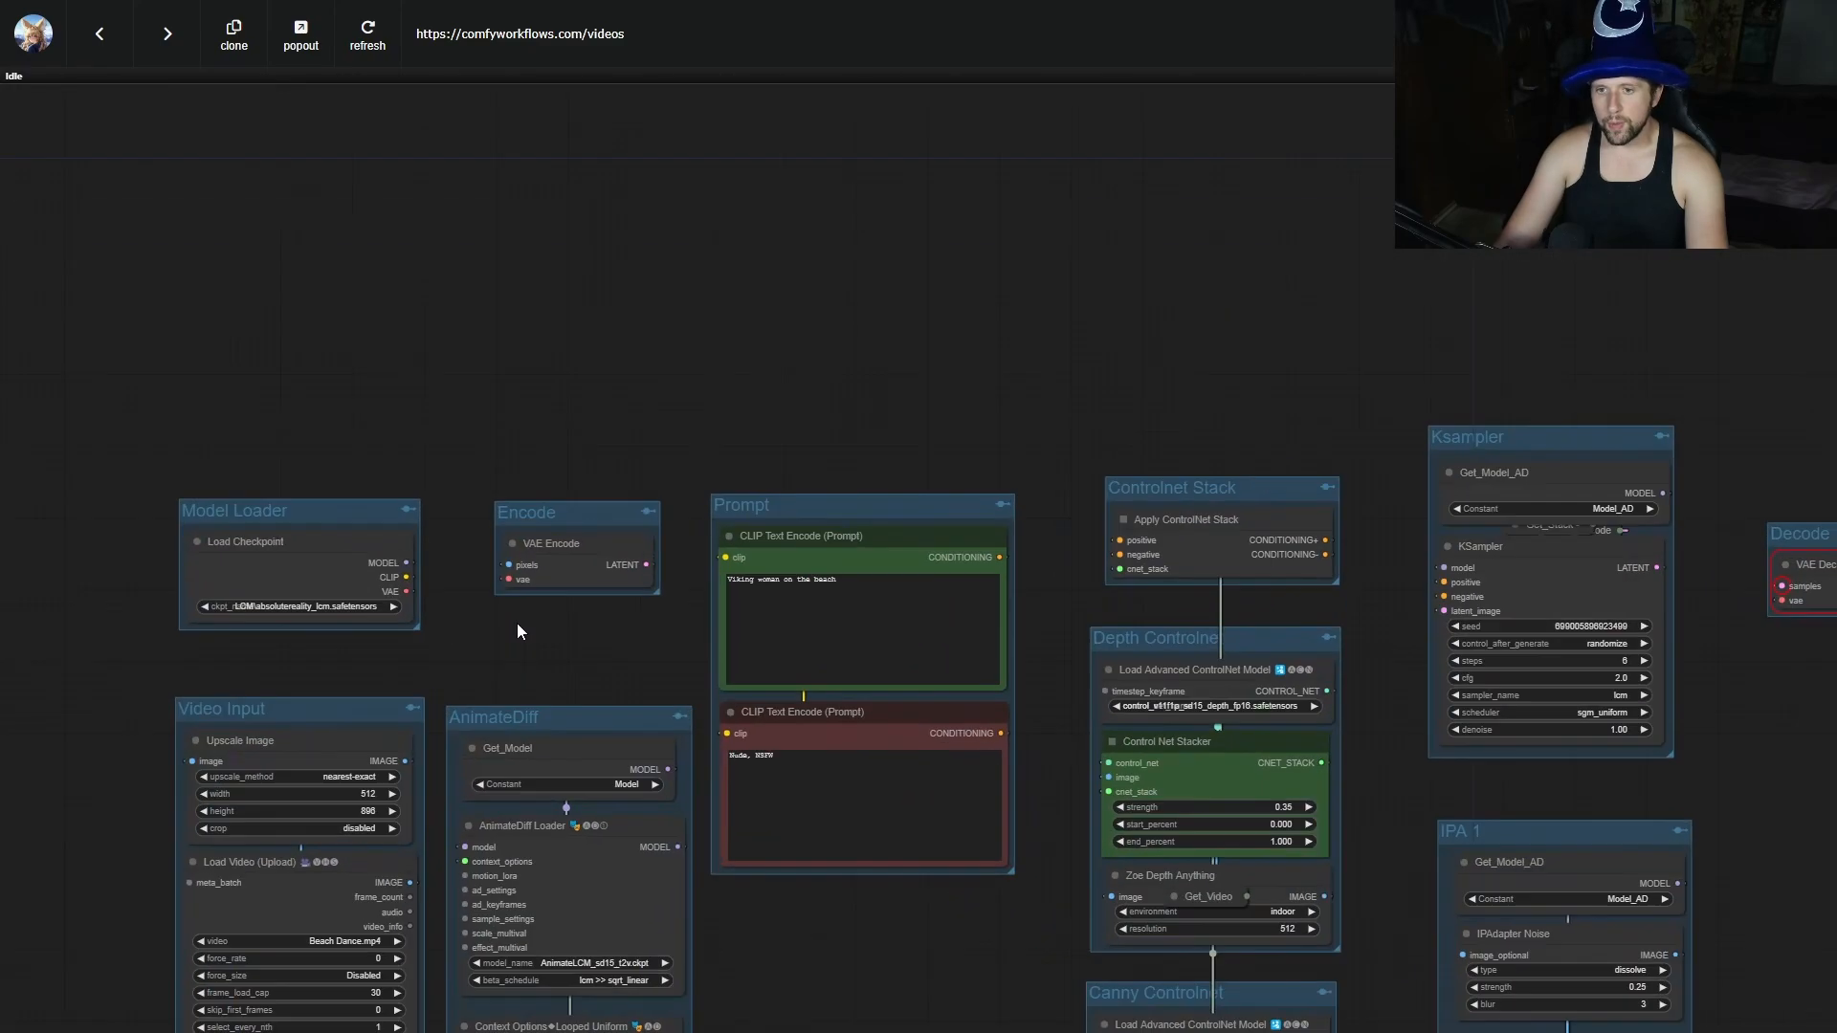
{"action": "scroll", "coordinate": [326, 556], "scroll_direction": "up", "scroll_amount": 3}
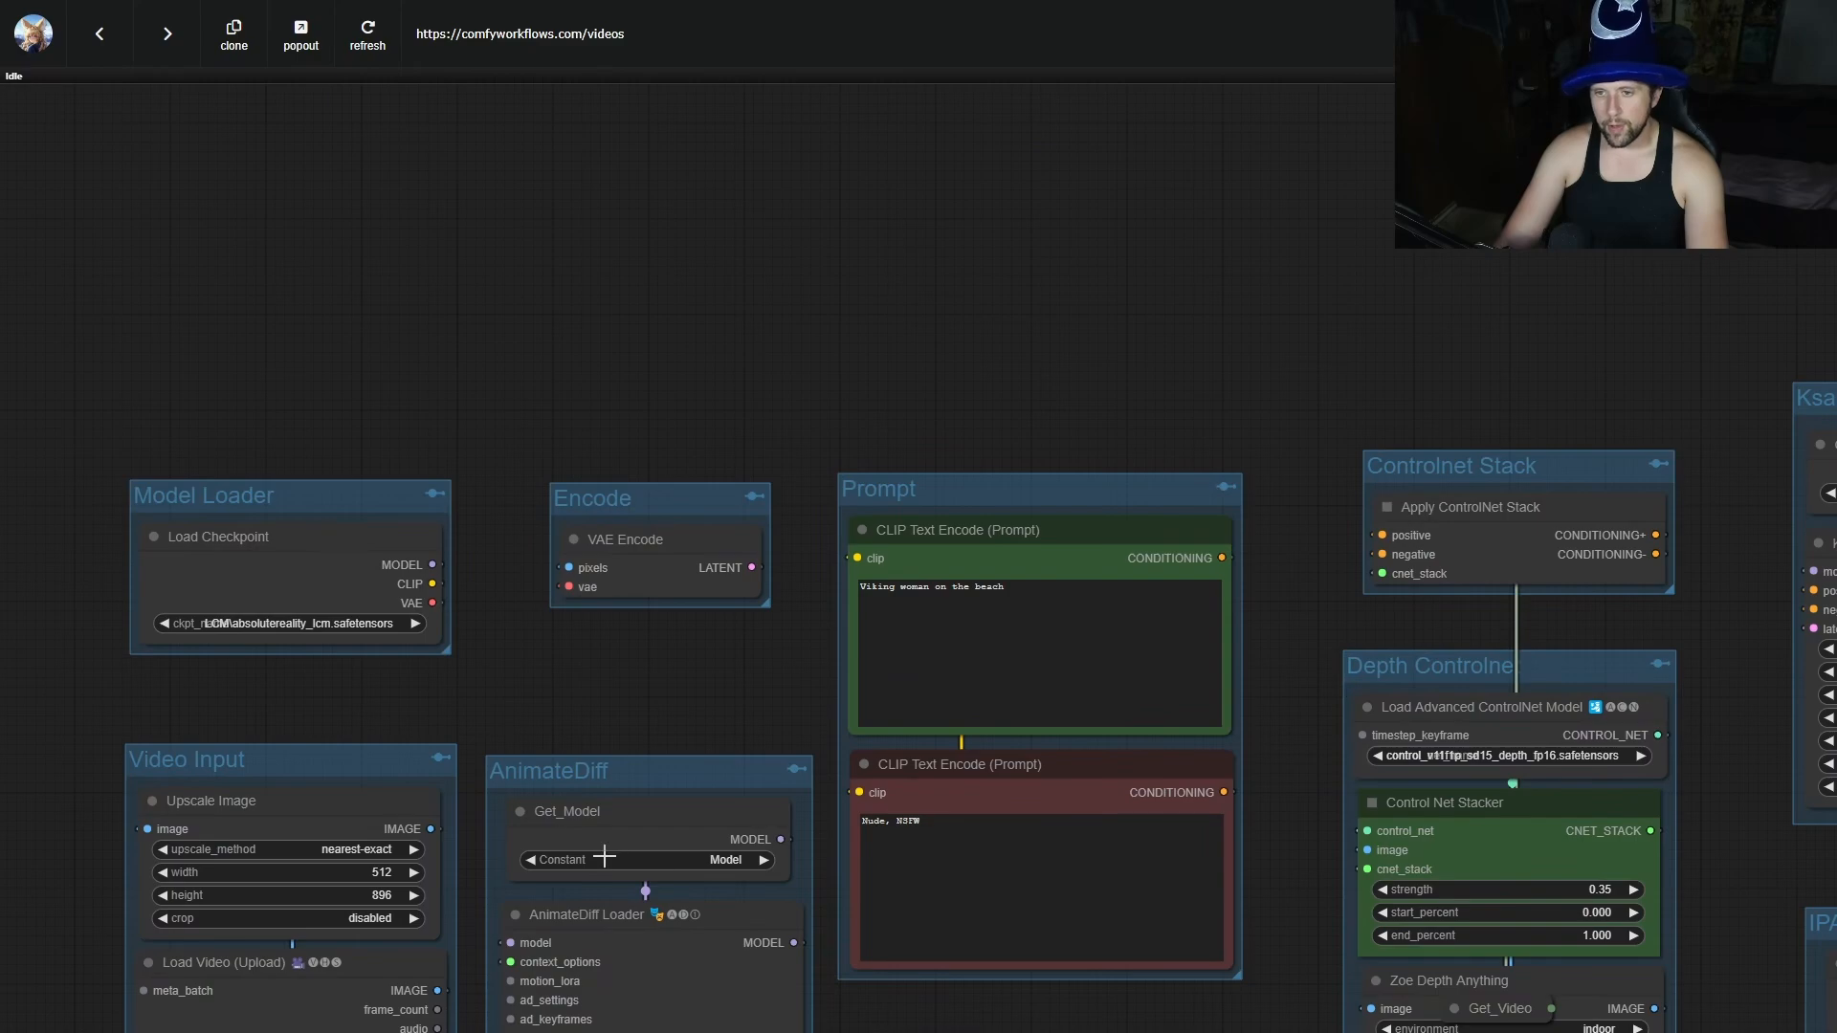
{"action": "left_click_drag", "start_coordinate": [1292, 957], "coordinate": [373, 475]}
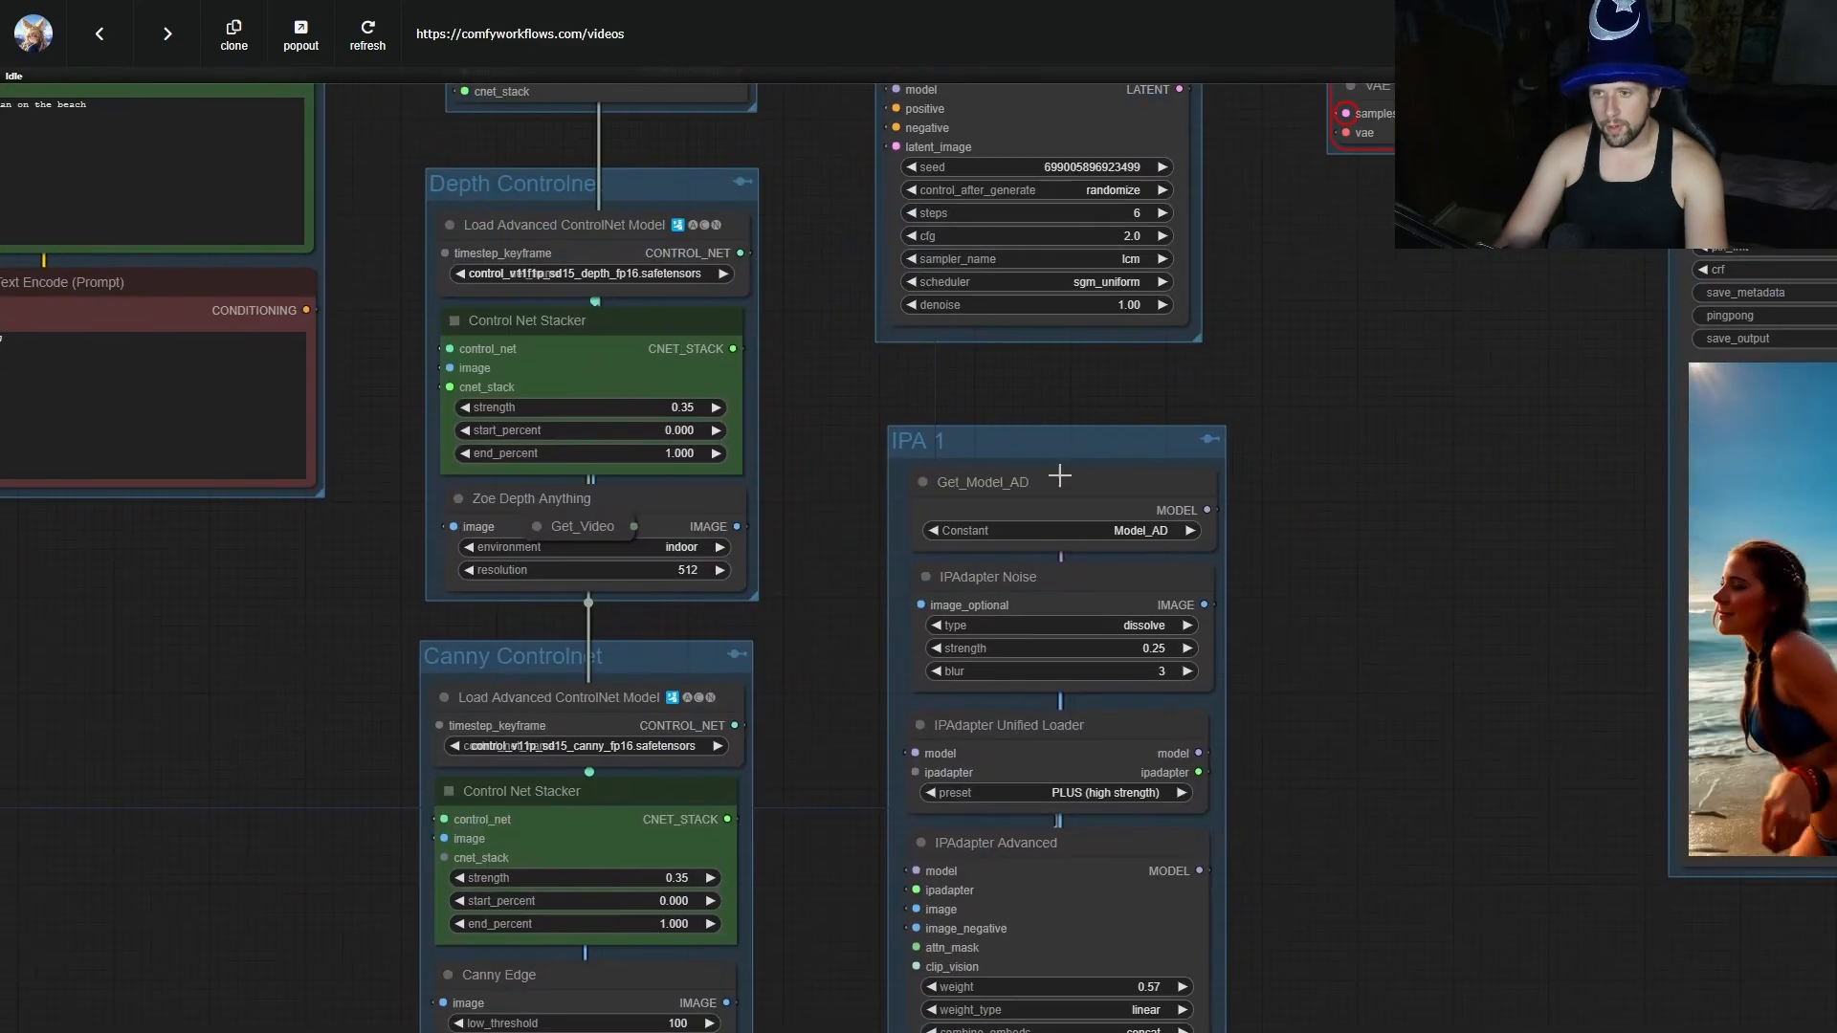
{"action": "left_click_drag", "start_coordinate": [1446, 366], "coordinate": [1173, 882]}
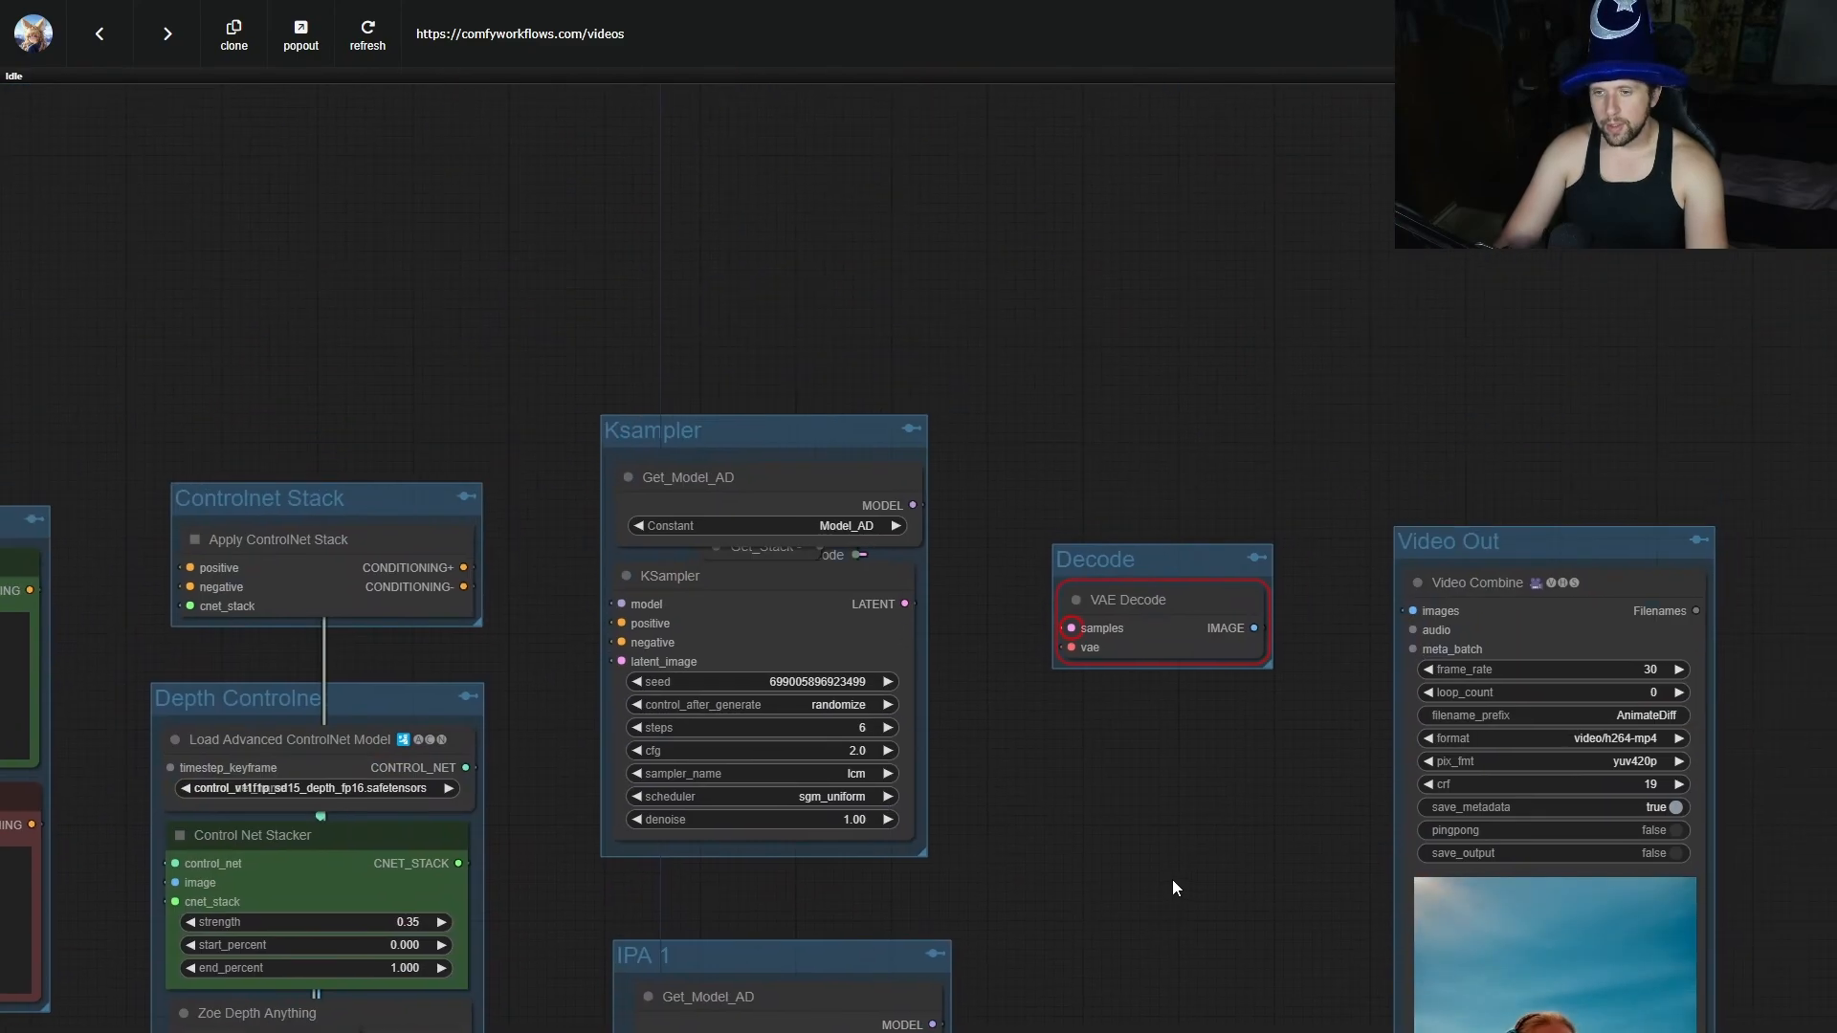
{"action": "scroll", "coordinate": [823, 501], "scroll_direction": "up", "scroll_amount": 2}
{"action": "scroll", "coordinate": [835, 531], "scroll_direction": "up", "scroll_amount": 4}
{"action": "left_click", "coordinate": [857, 542]}
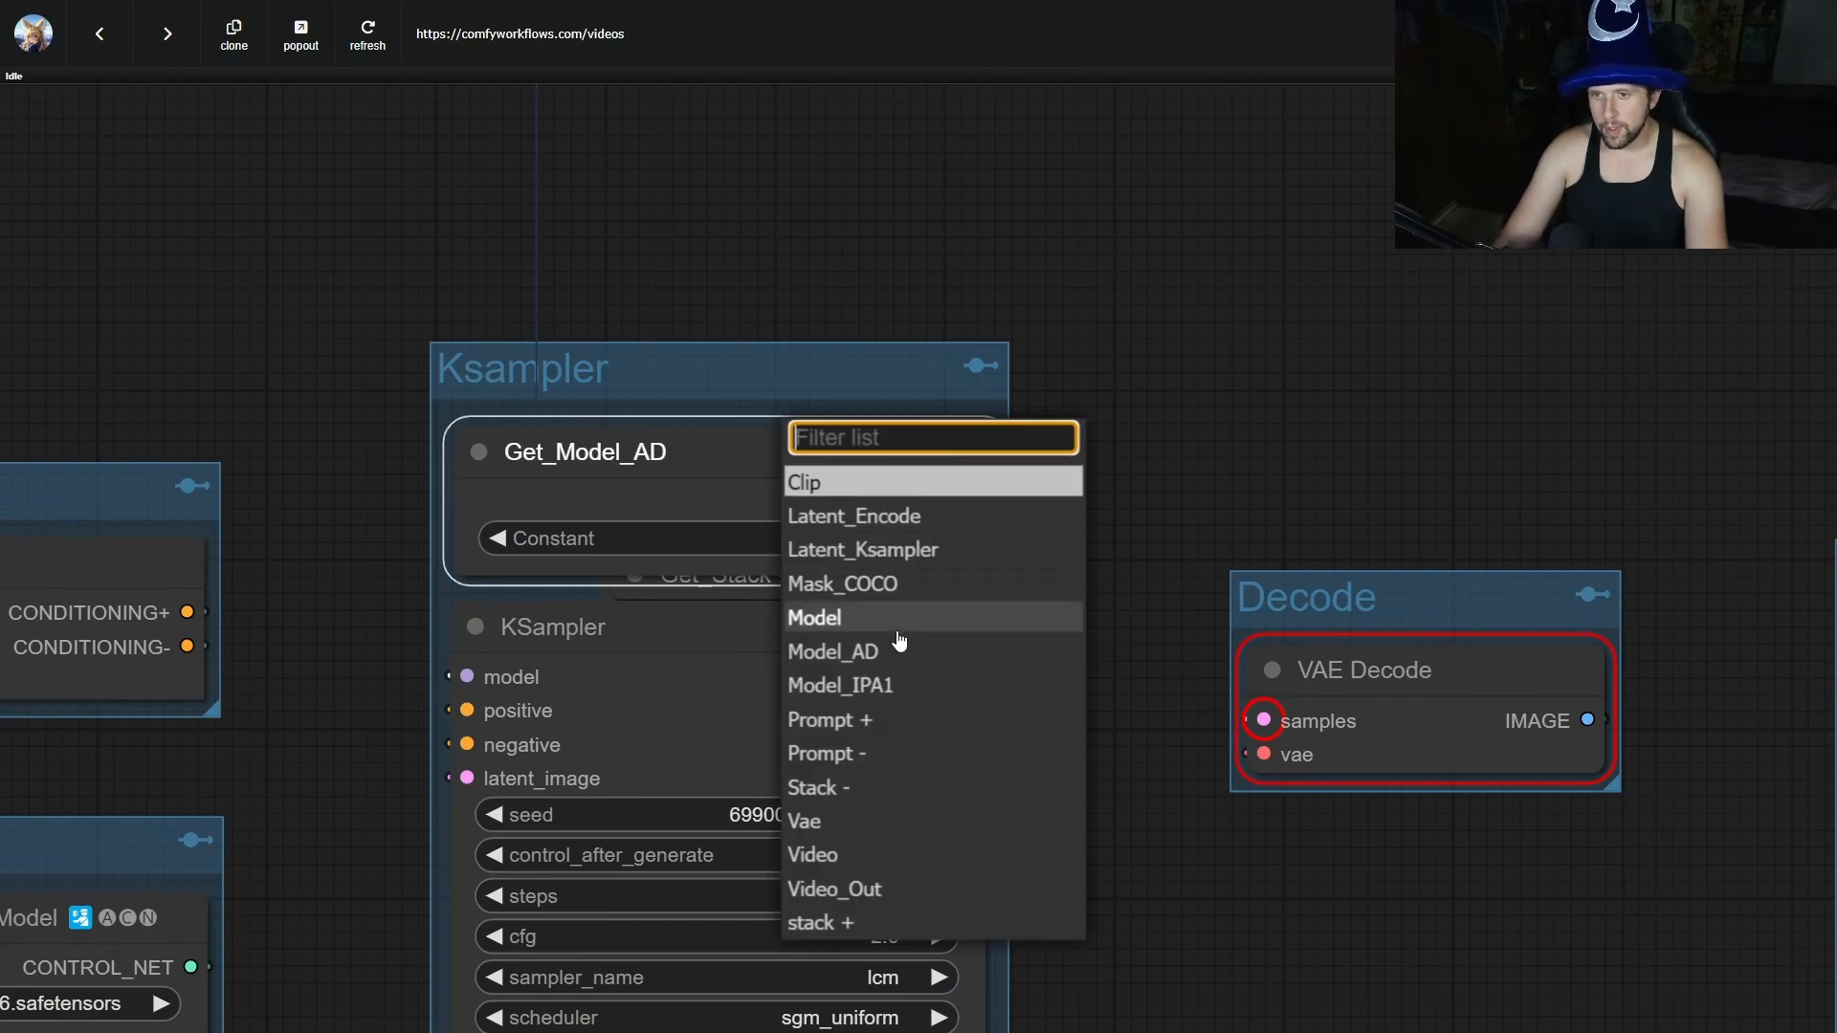
{"action": "left_click", "coordinate": [898, 686]}
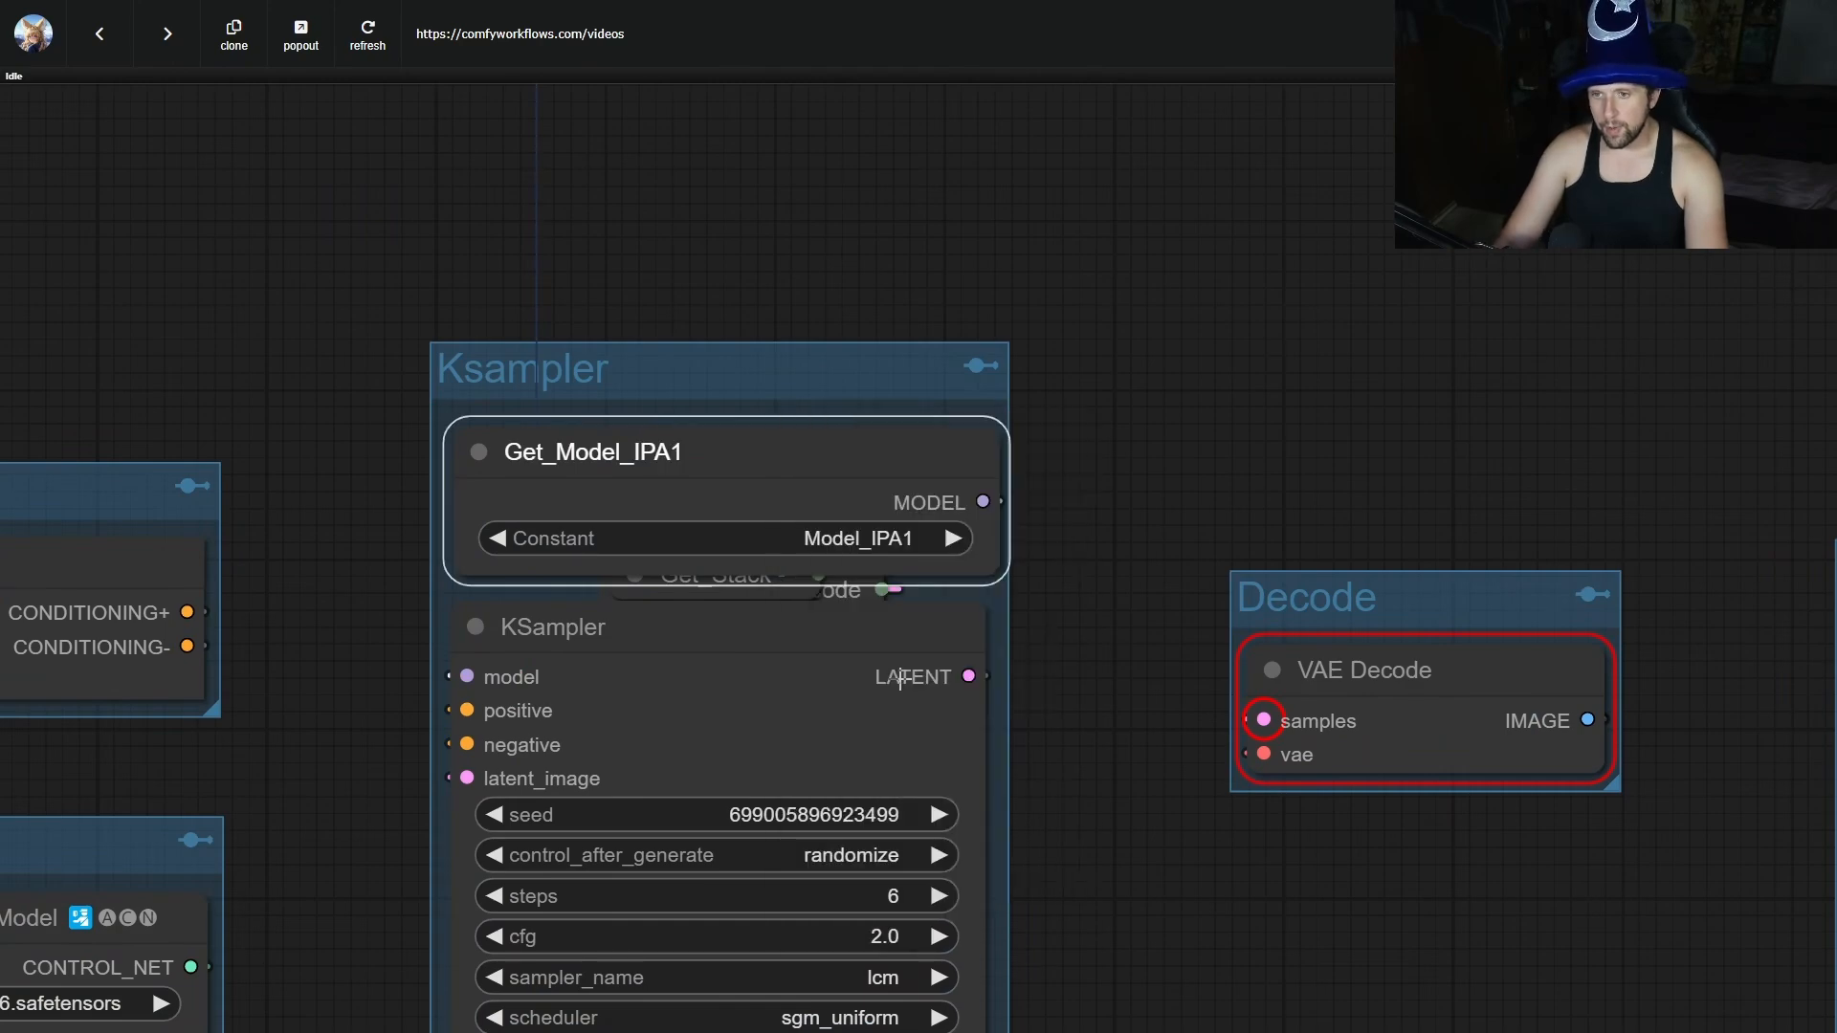
{"action": "left_click", "coordinate": [1110, 774]}
Run the workflow with the IPAdapter model feeding the KSampler.
{"action": "scroll", "coordinate": [1110, 774], "scroll_direction": "down", "scroll_amount": 10}
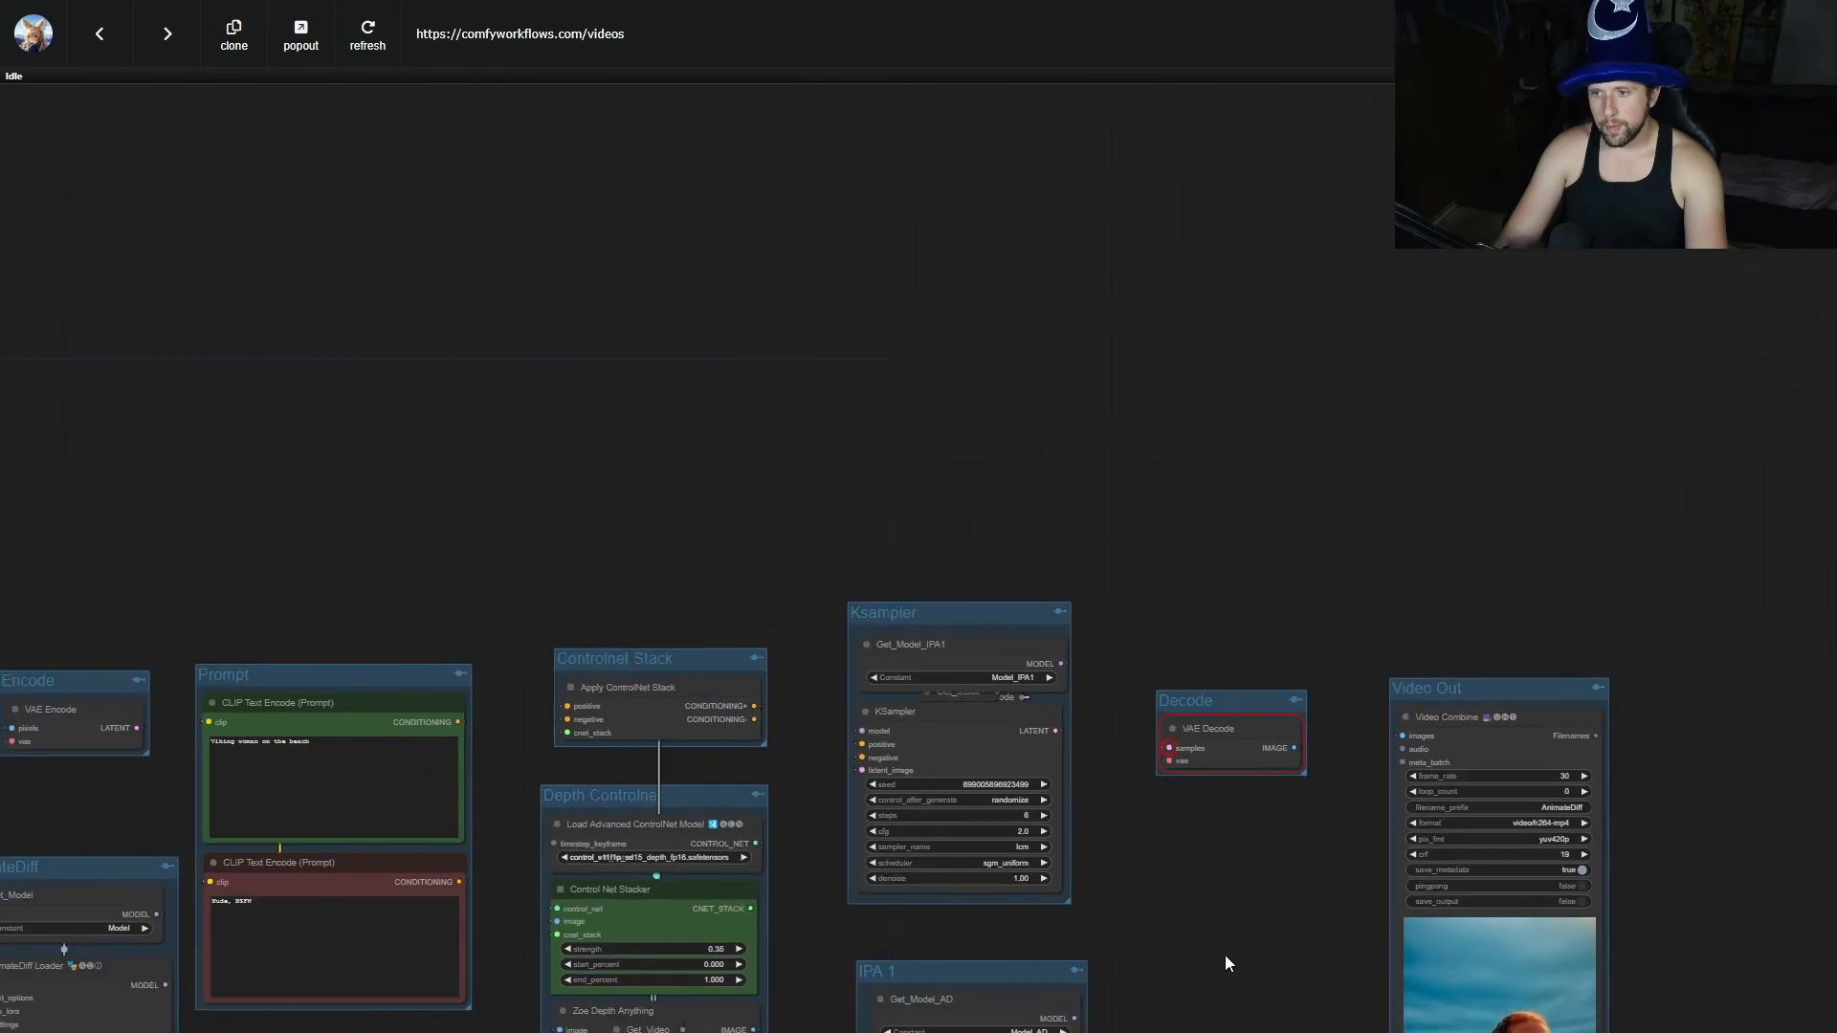
{"action": "left_click_drag", "start_coordinate": [1225, 963], "coordinate": [1119, 669]}
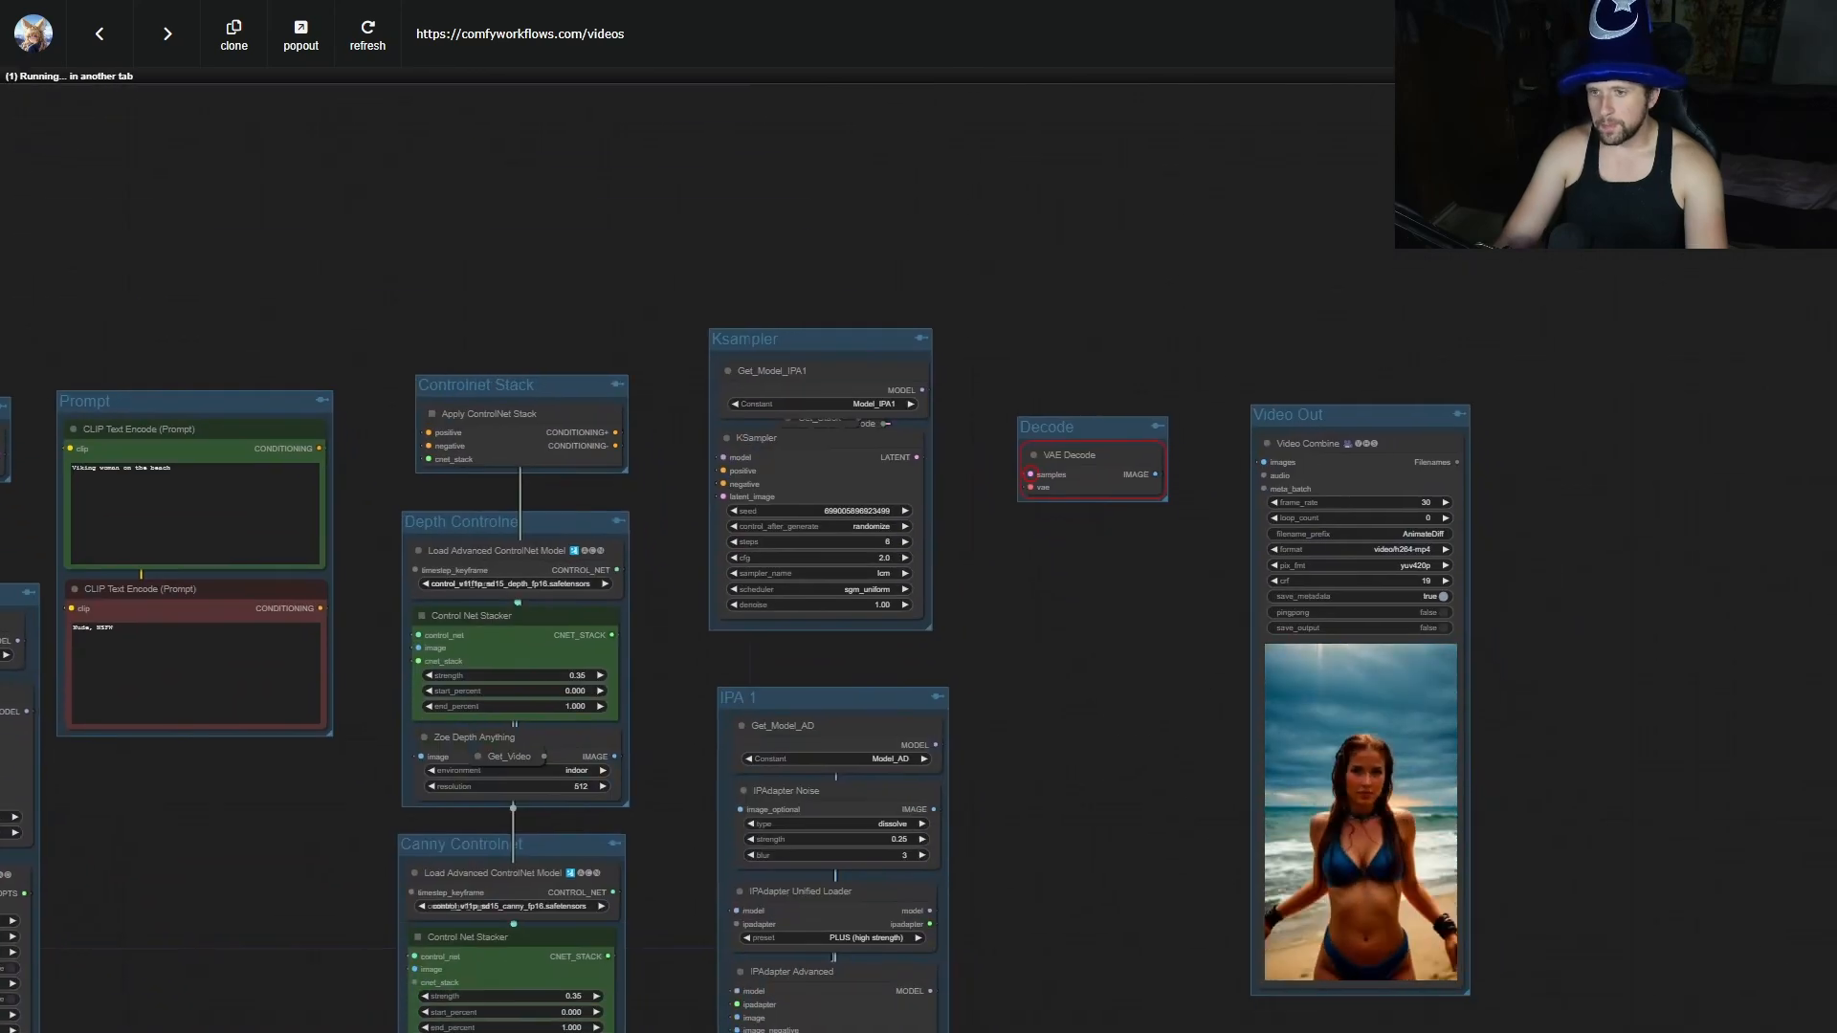
{"action": "key", "text": "ctrl+Return"}
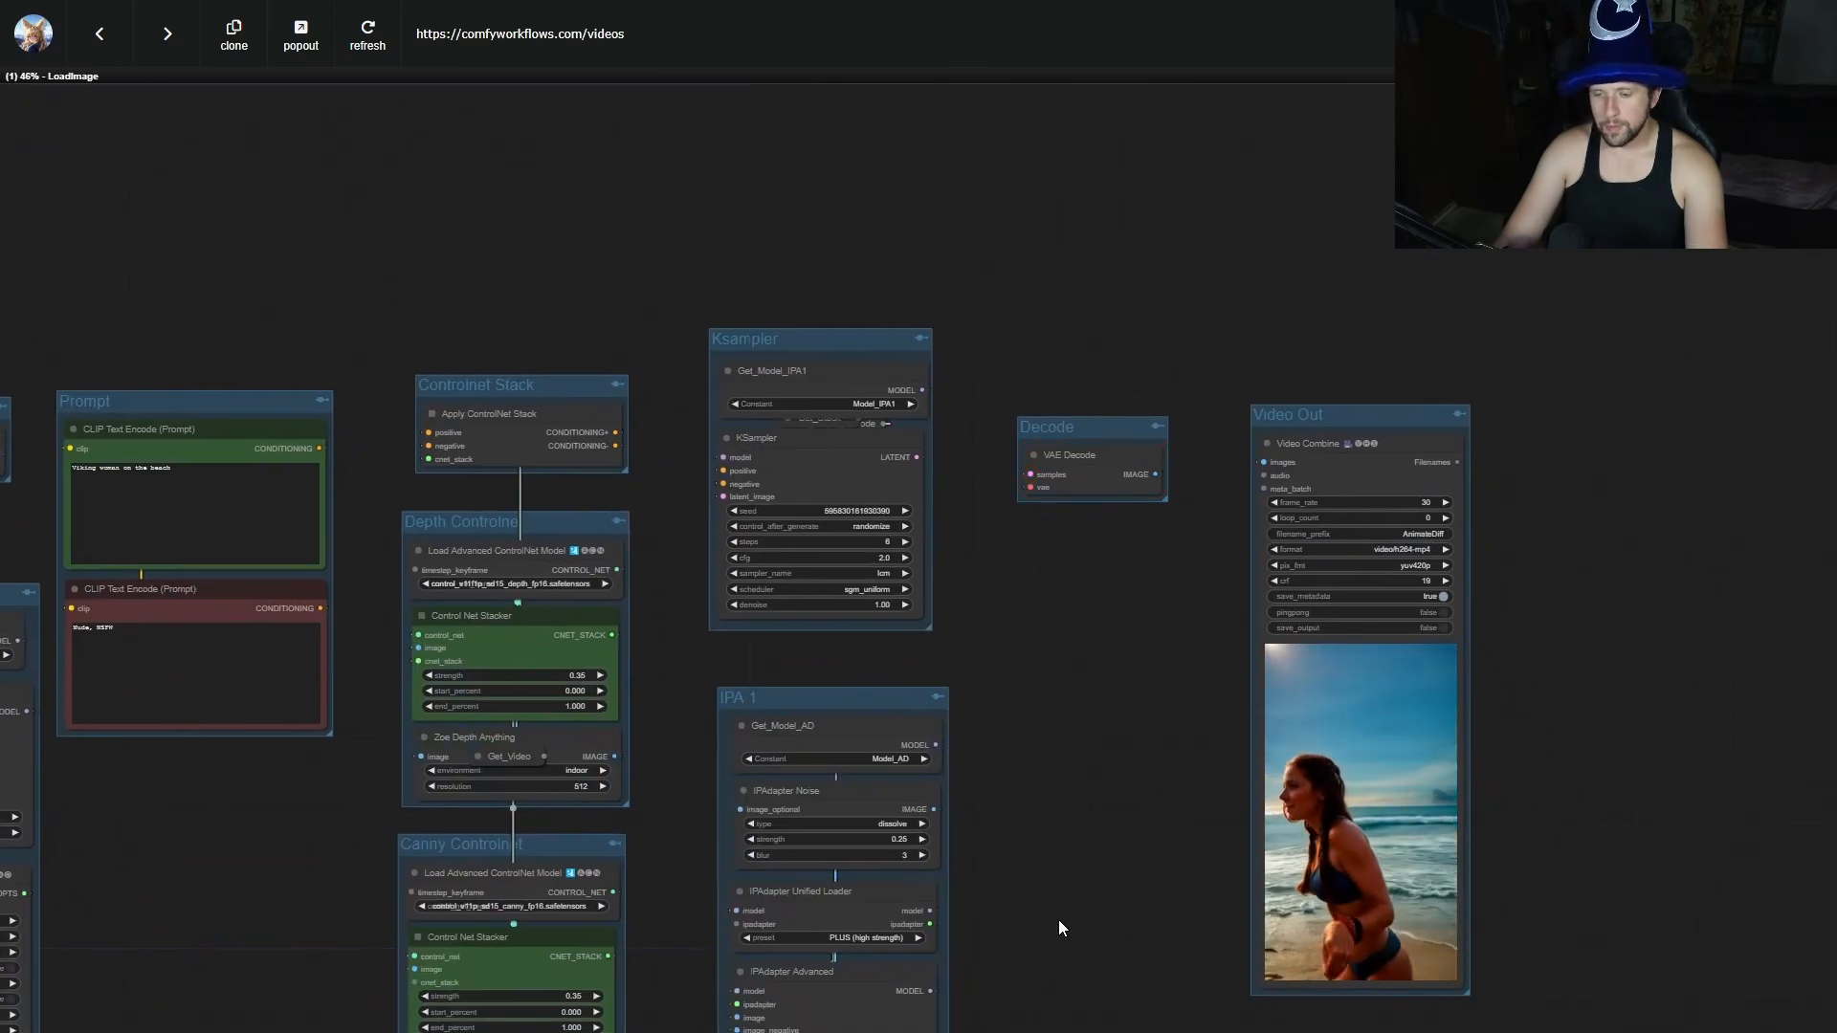
Examine the Depth Controlnet, Ksampler and IPA 1 groups while the workflow runs.
{"action": "left_click_drag", "start_coordinate": [1059, 920], "coordinate": [1087, 757]}
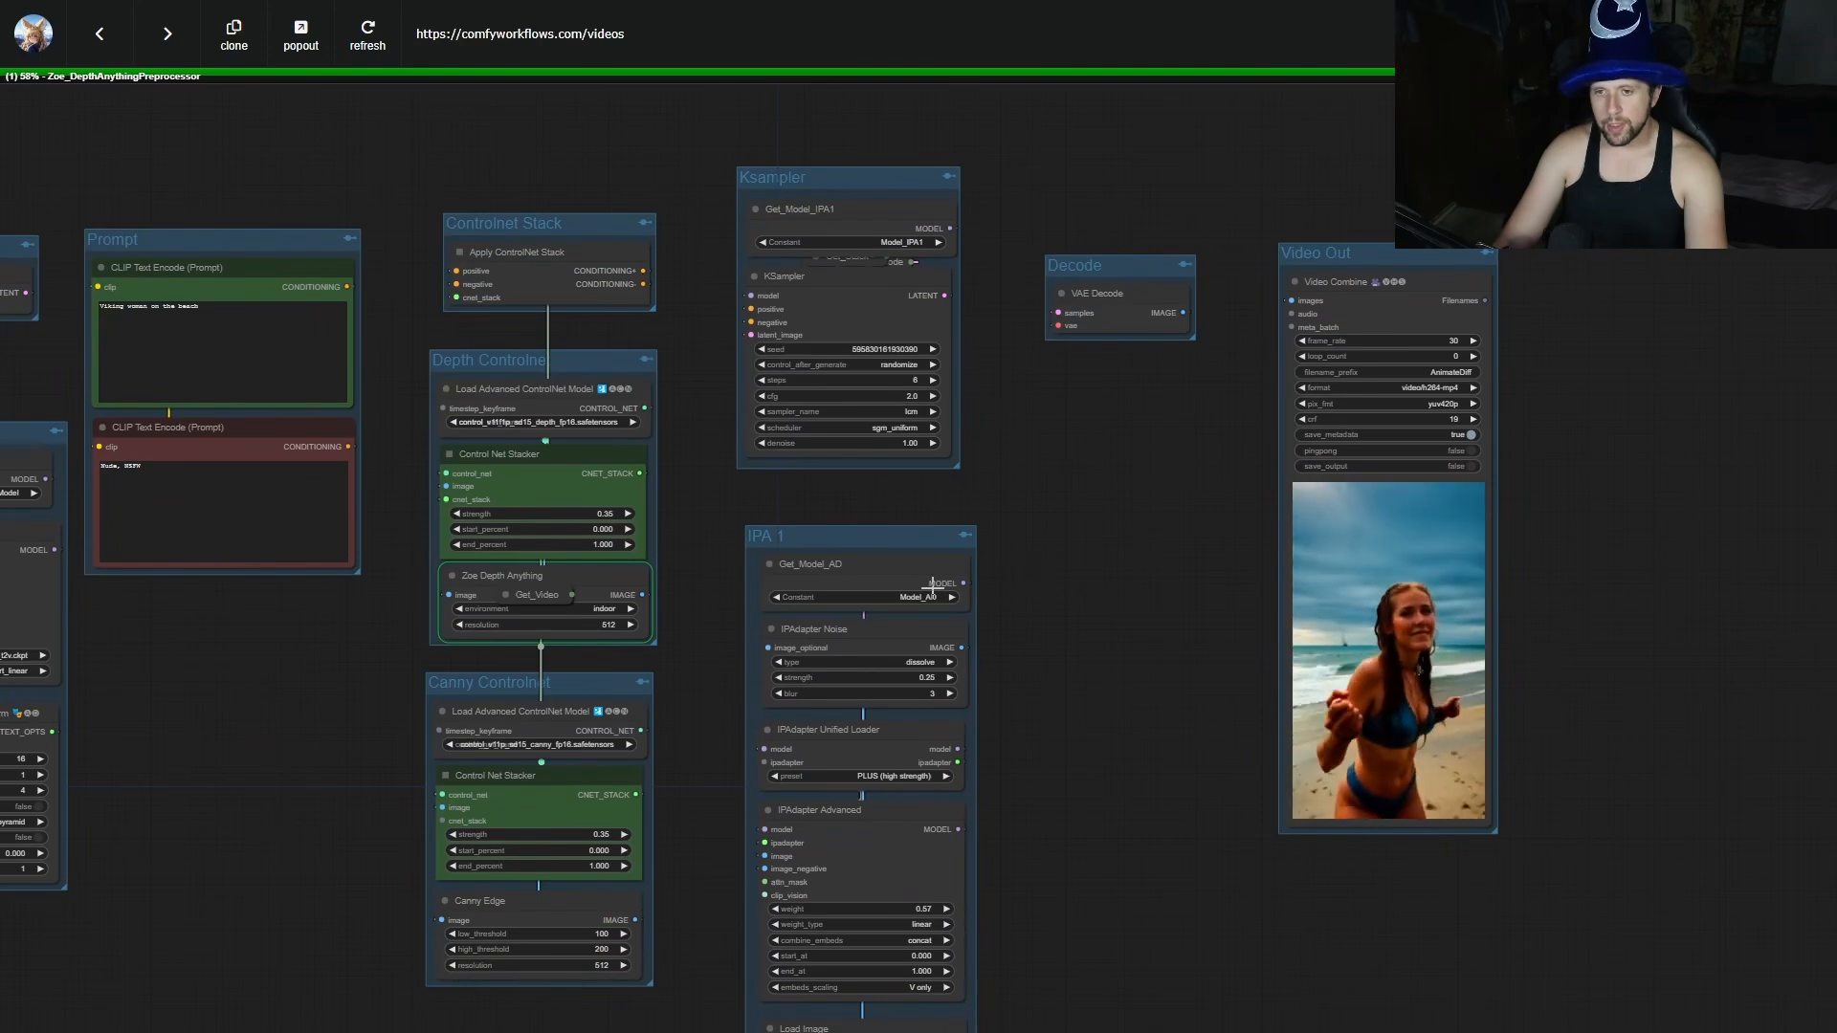
{"action": "scroll", "coordinate": [586, 865], "scroll_direction": "up", "scroll_amount": 8}
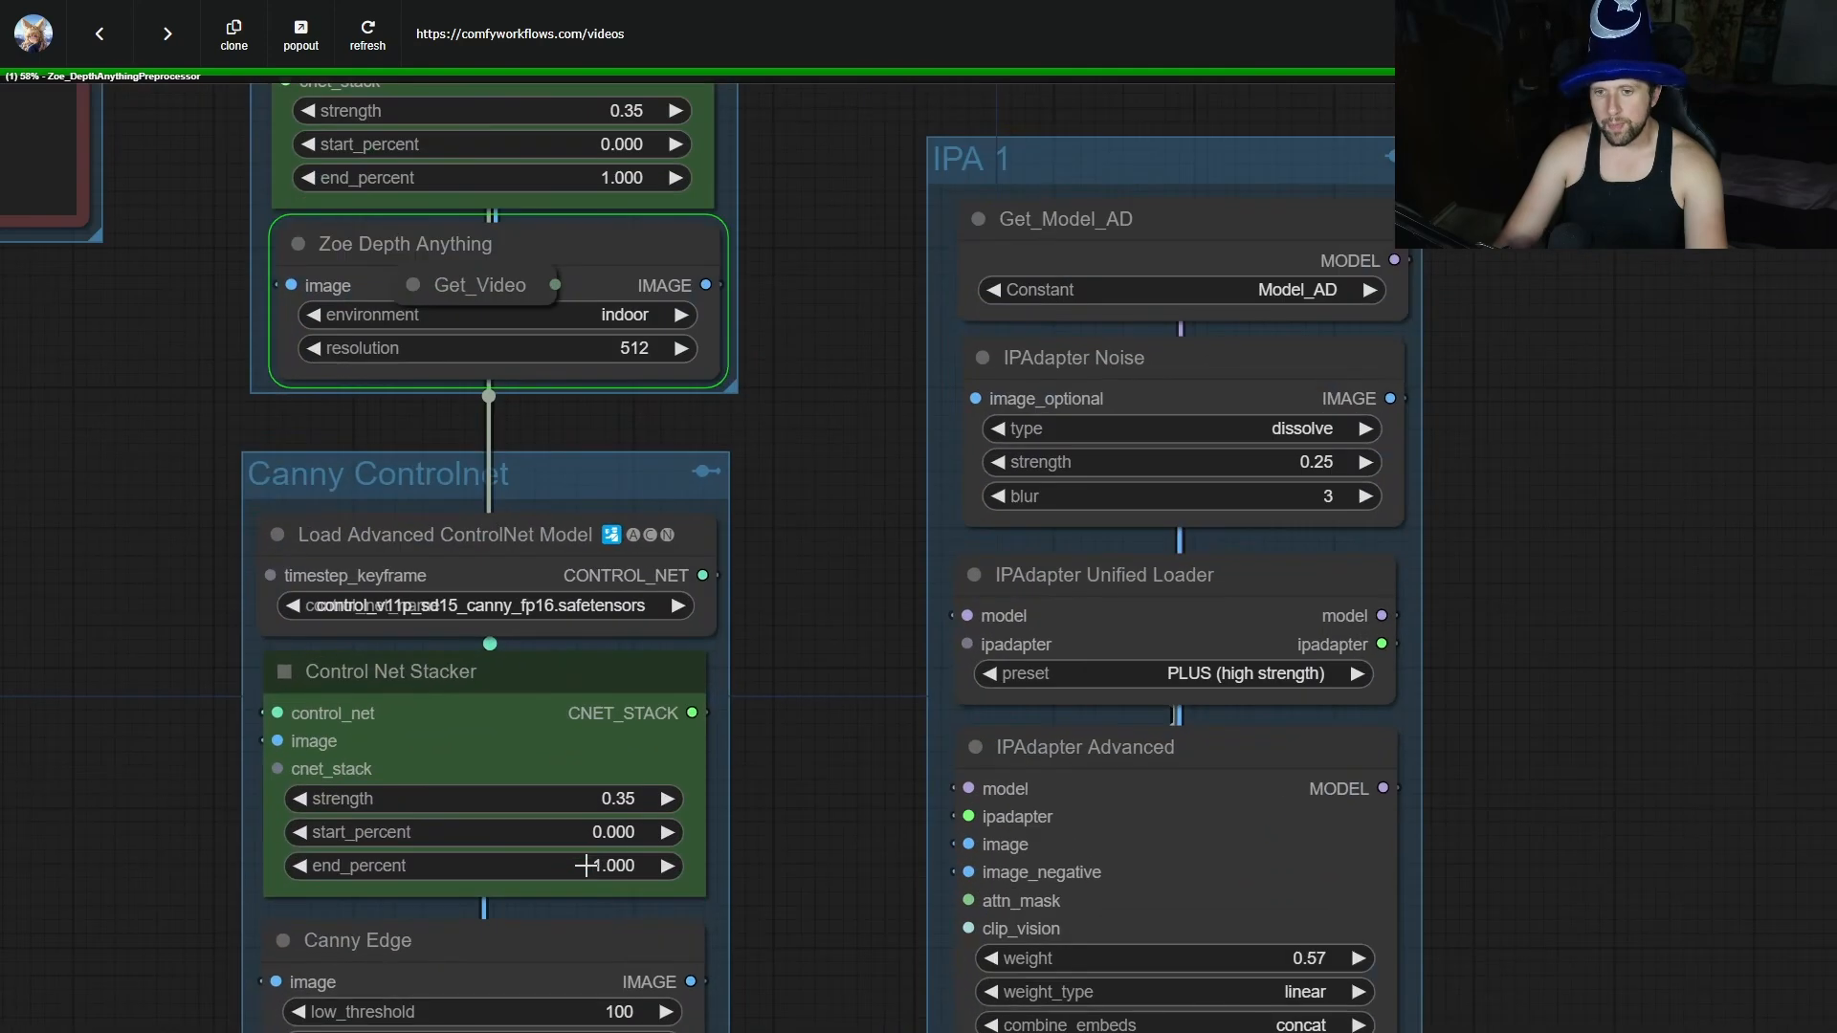
{"action": "scroll", "coordinate": [761, 530], "scroll_direction": "down", "scroll_amount": 5}
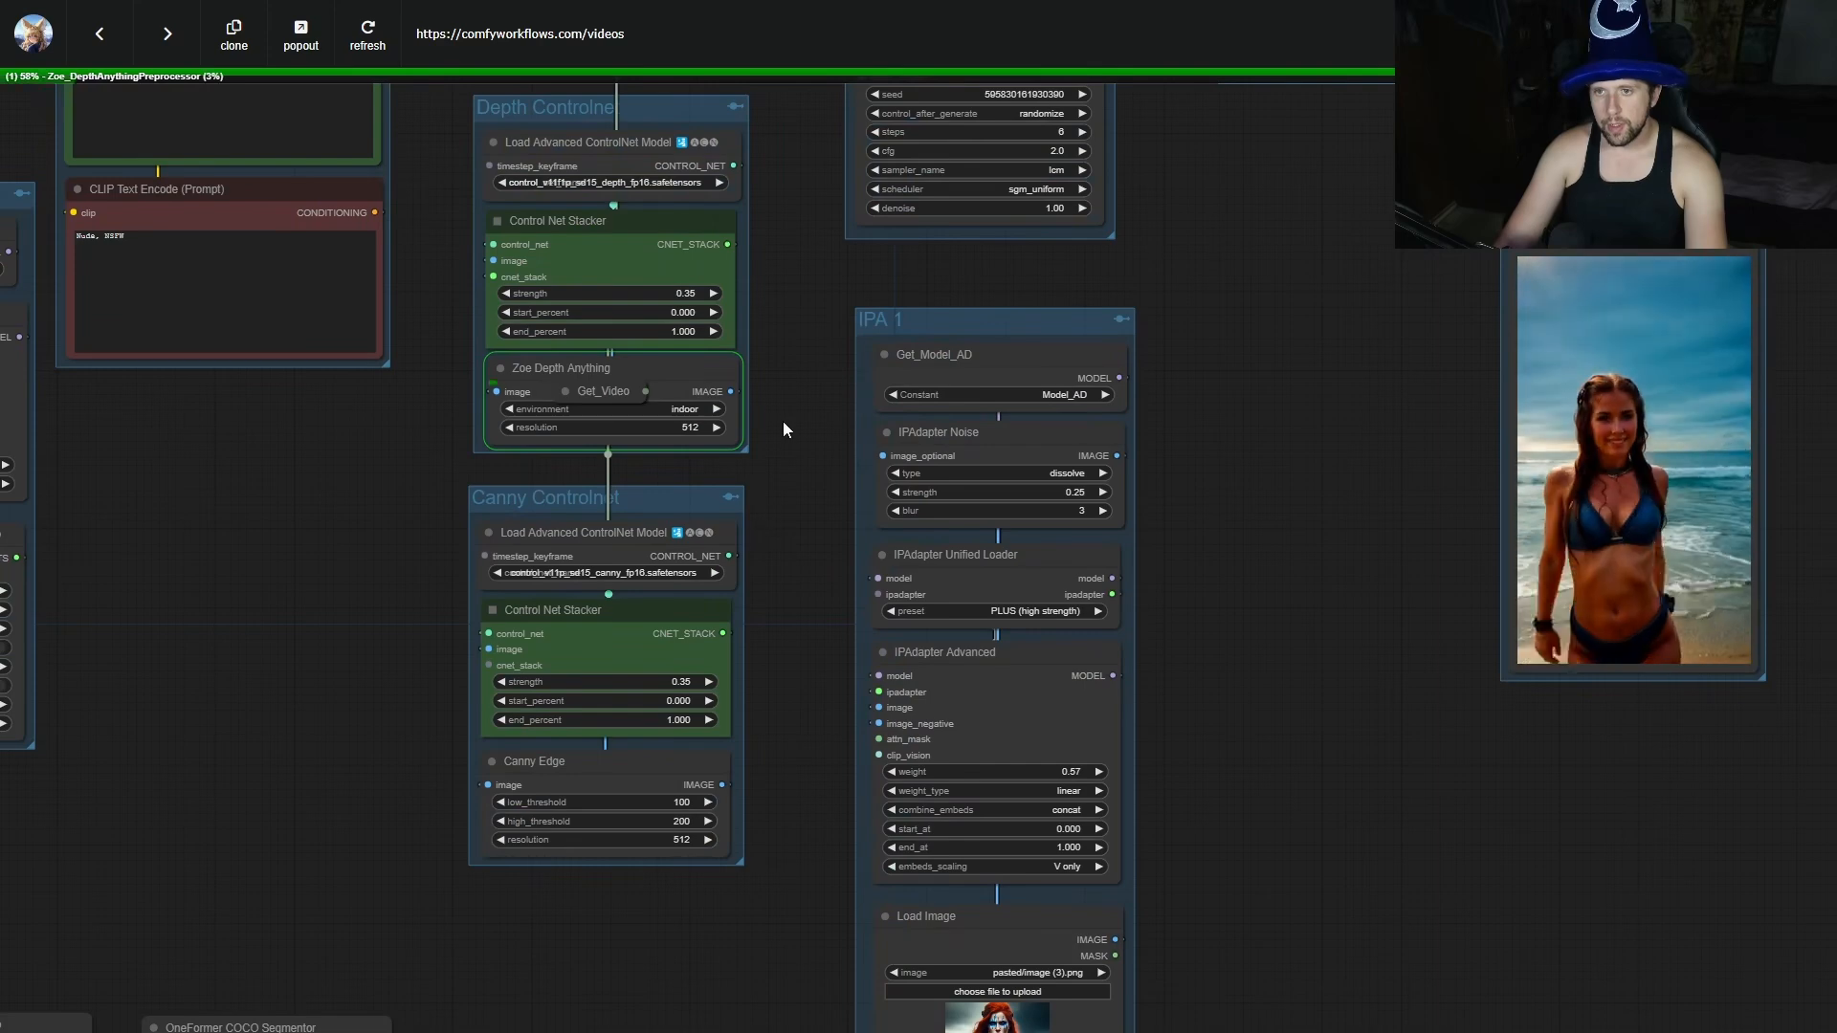
{"action": "left_click_drag", "start_coordinate": [780, 423], "coordinate": [758, 708]}
{"action": "scroll", "coordinate": [757, 708], "scroll_direction": "up", "scroll_amount": 5}
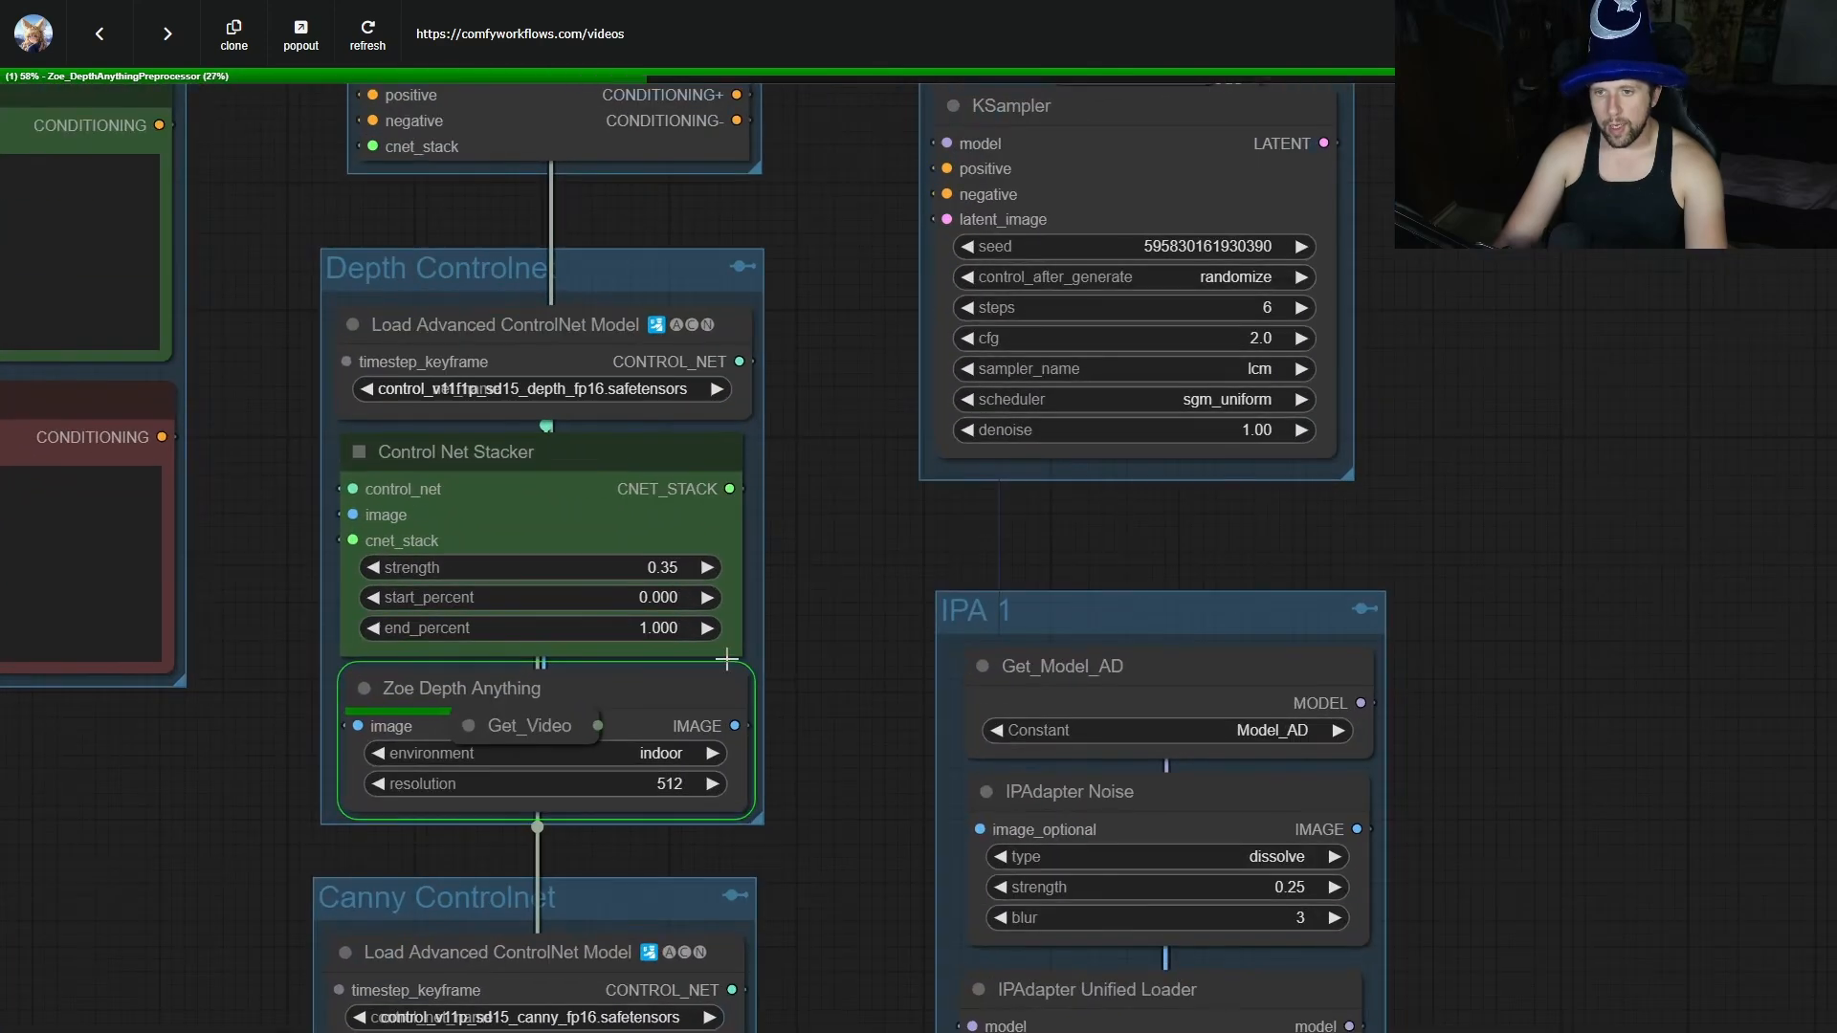
{"action": "left_click_drag", "start_coordinate": [869, 762], "coordinate": [853, 570]}
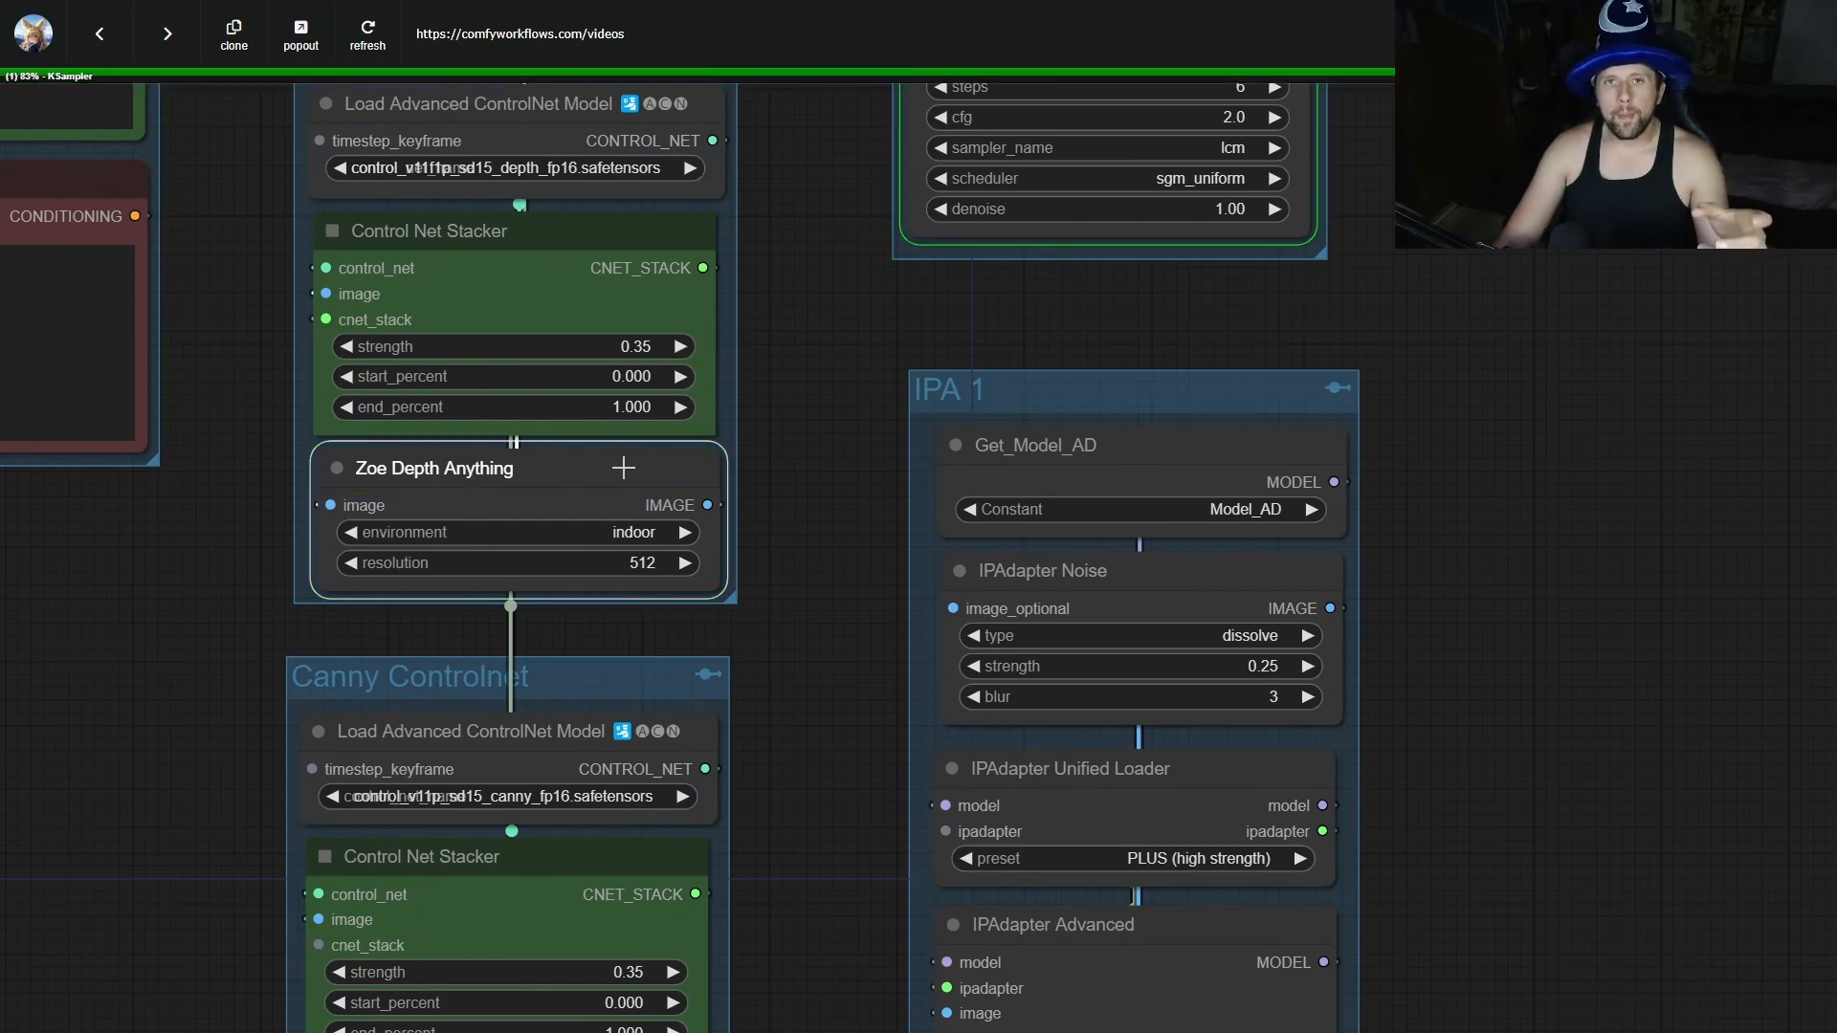
{"action": "scroll", "coordinate": [626, 469], "scroll_direction": "down", "scroll_amount": 7}
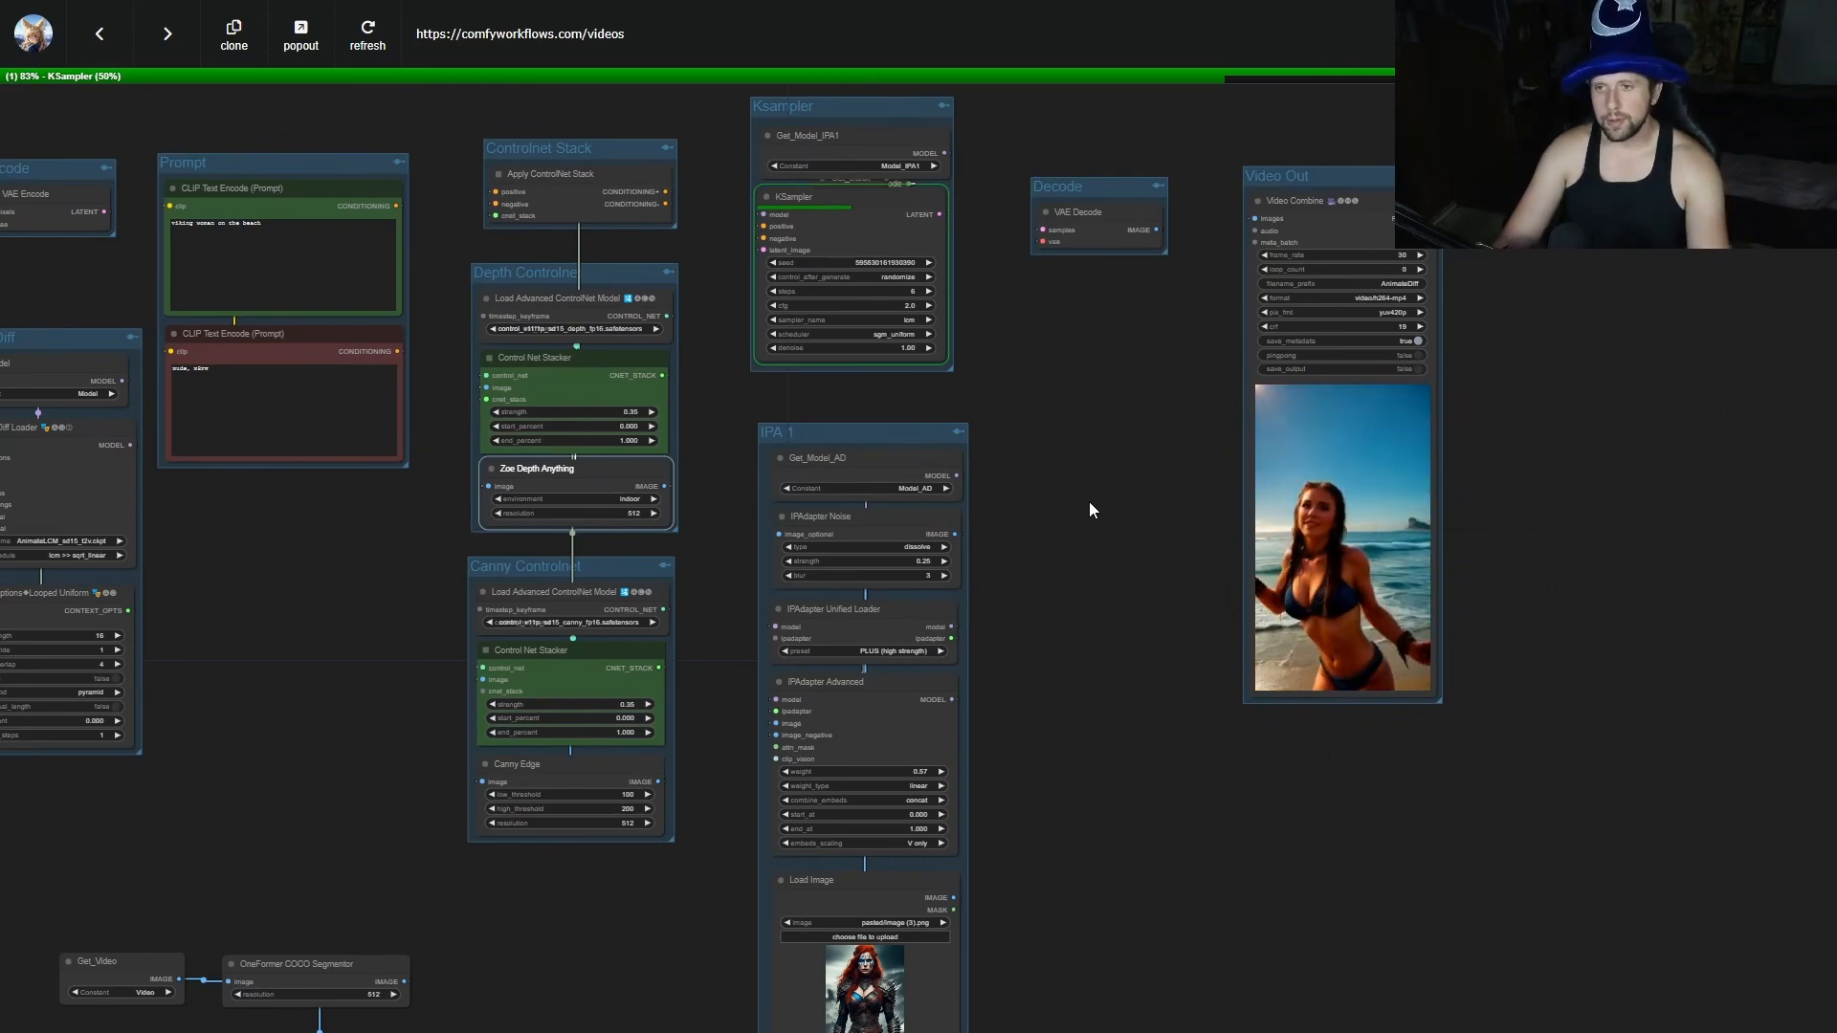
{"action": "left_click_drag", "start_coordinate": [1091, 509], "coordinate": [993, 641]}
{"action": "scroll", "coordinate": [882, 561], "scroll_direction": "up", "scroll_amount": 4}
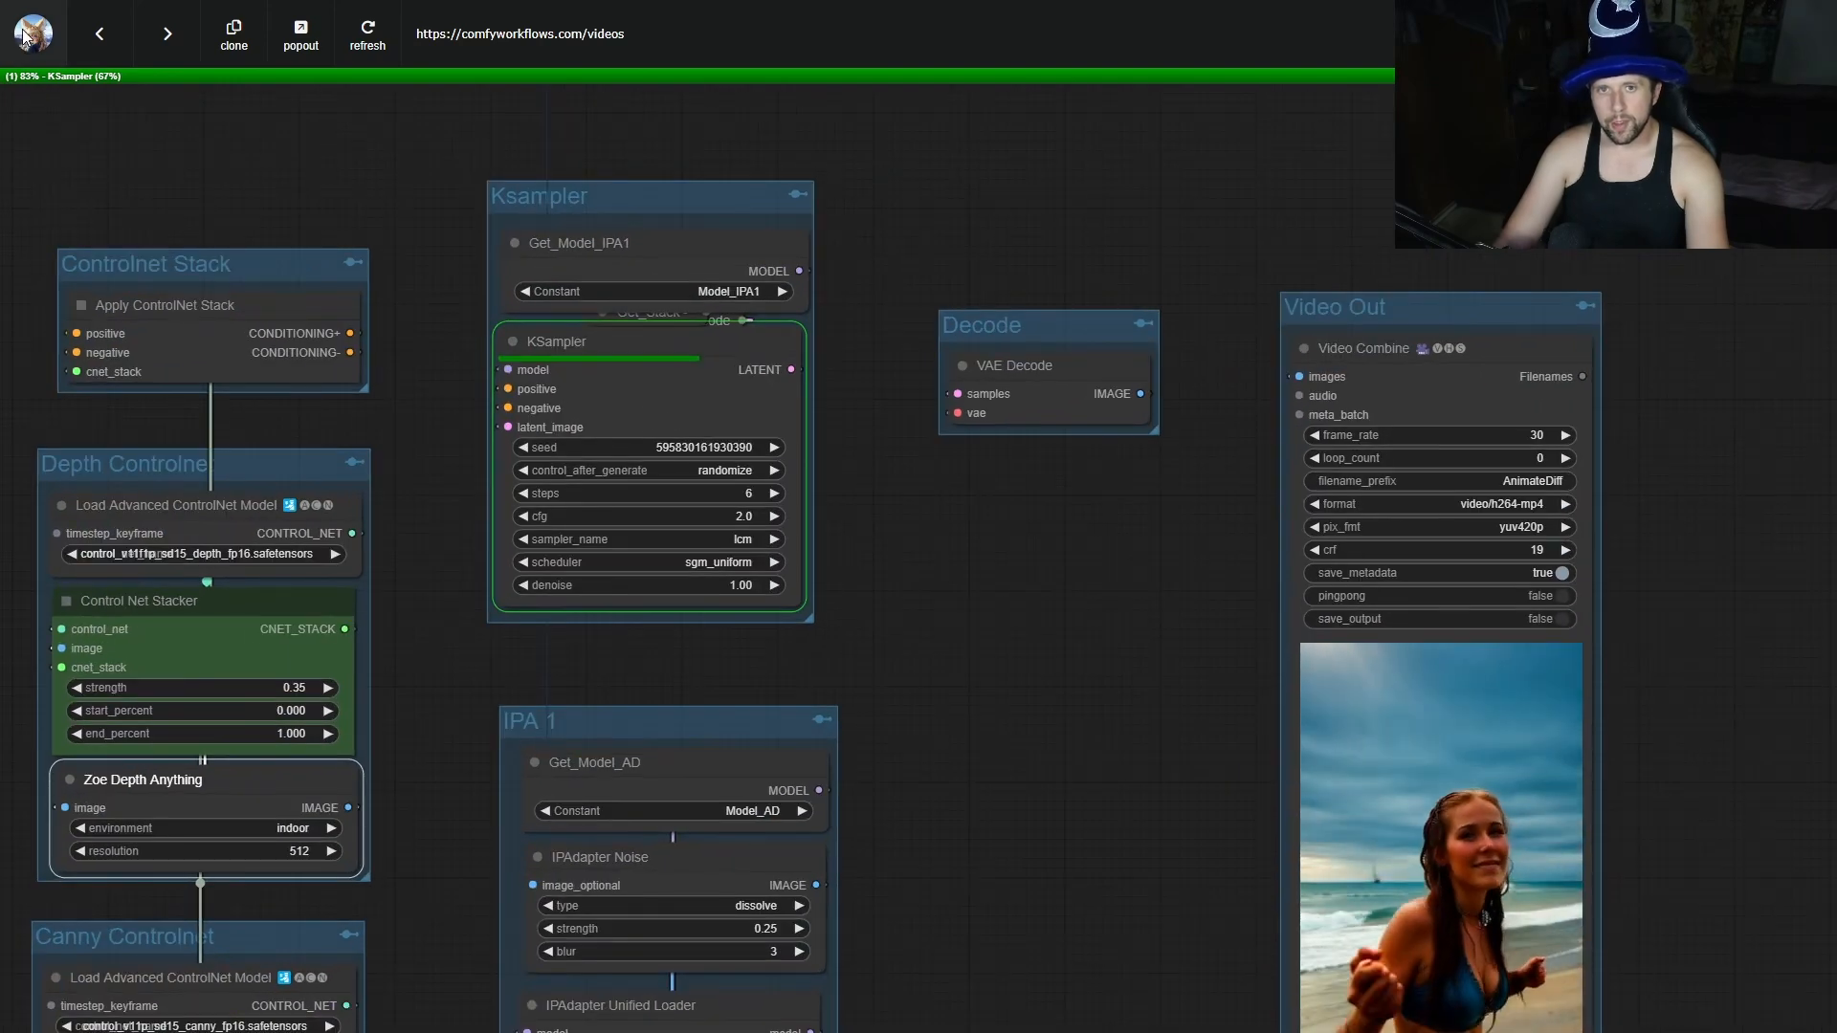
Check the sampling progress in the ComfyUI terminal log and return to the workflow graph.
{"action": "left_click", "coordinate": [32, 32]}
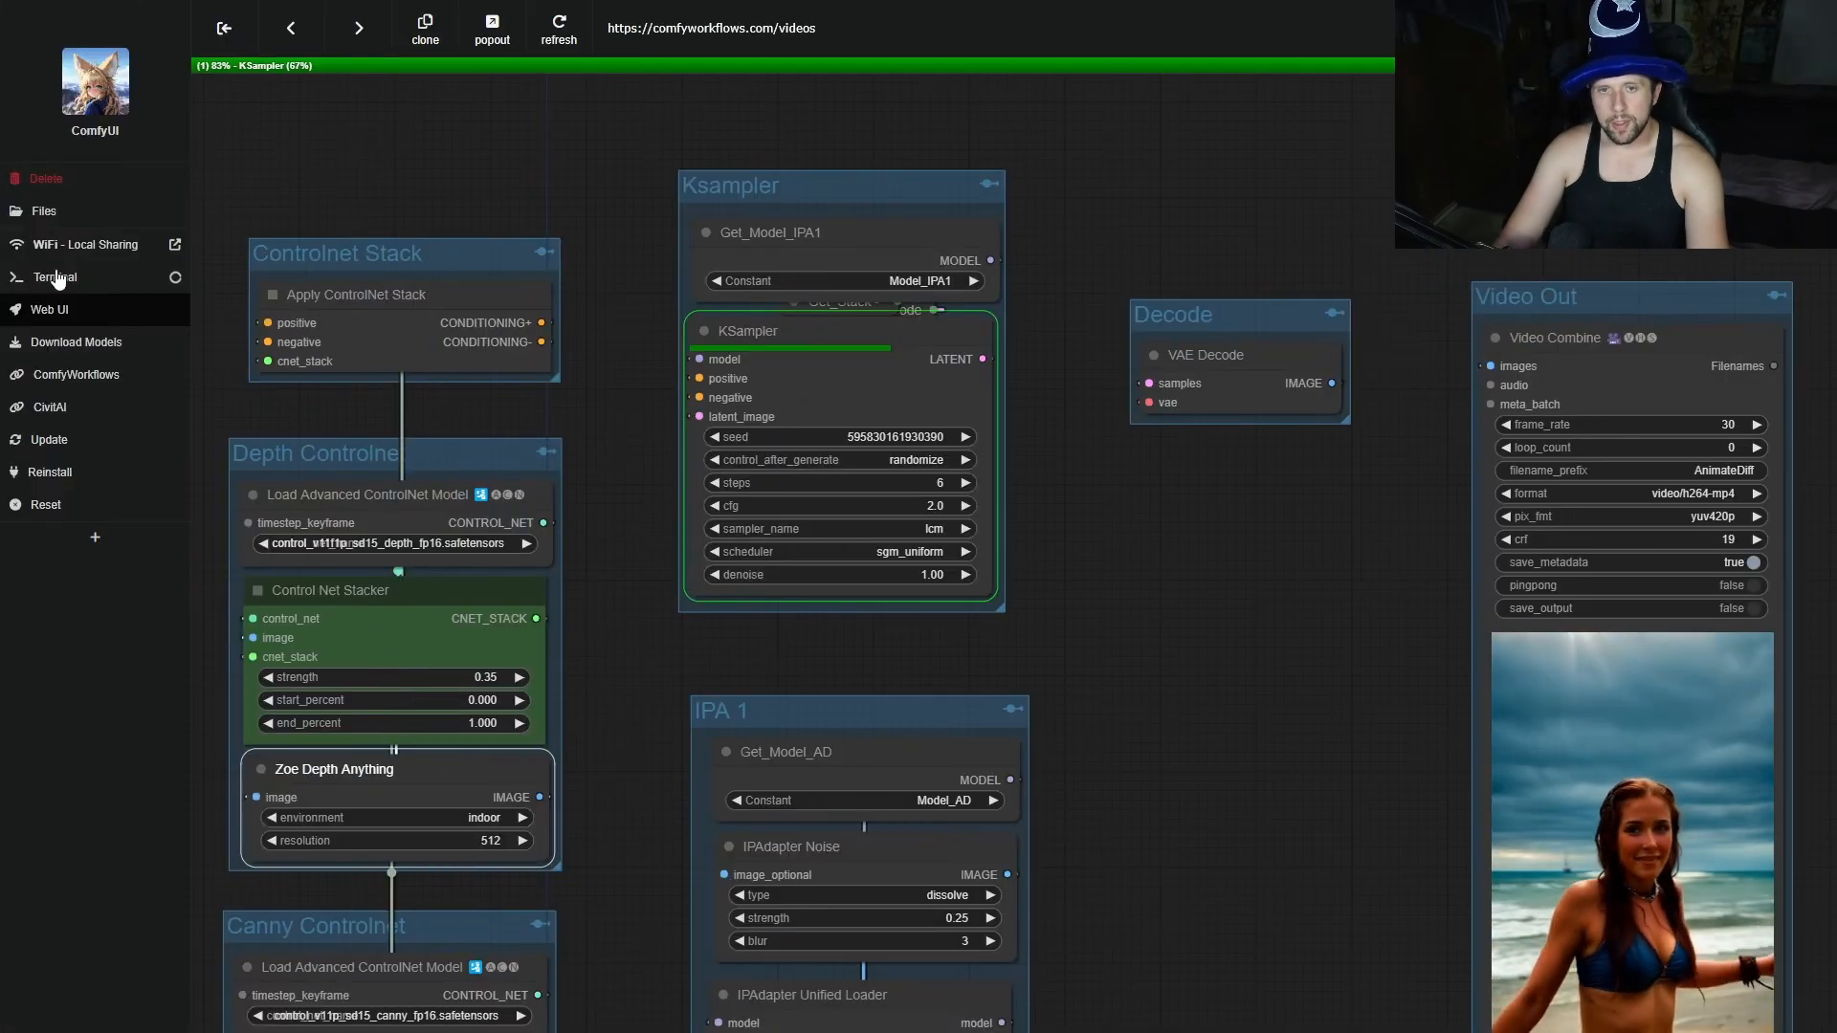
{"action": "left_click", "coordinate": [56, 278]}
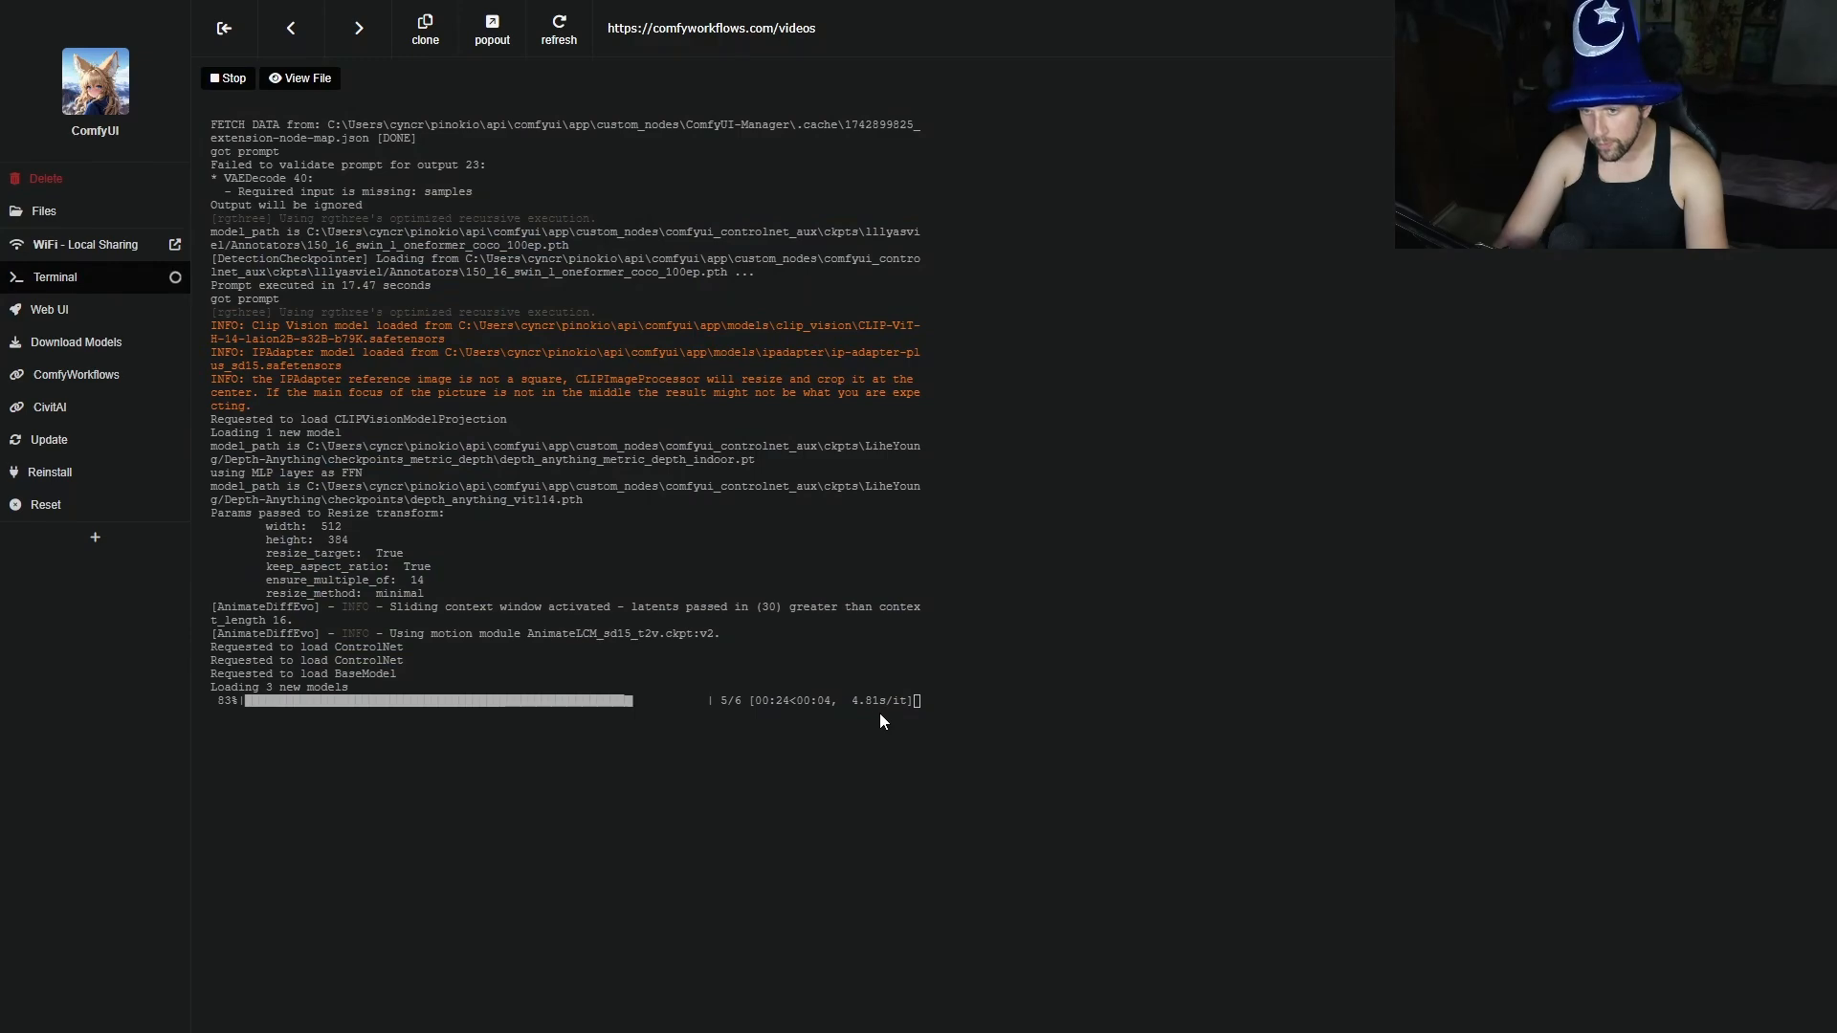
{"action": "left_click", "coordinate": [65, 310]}
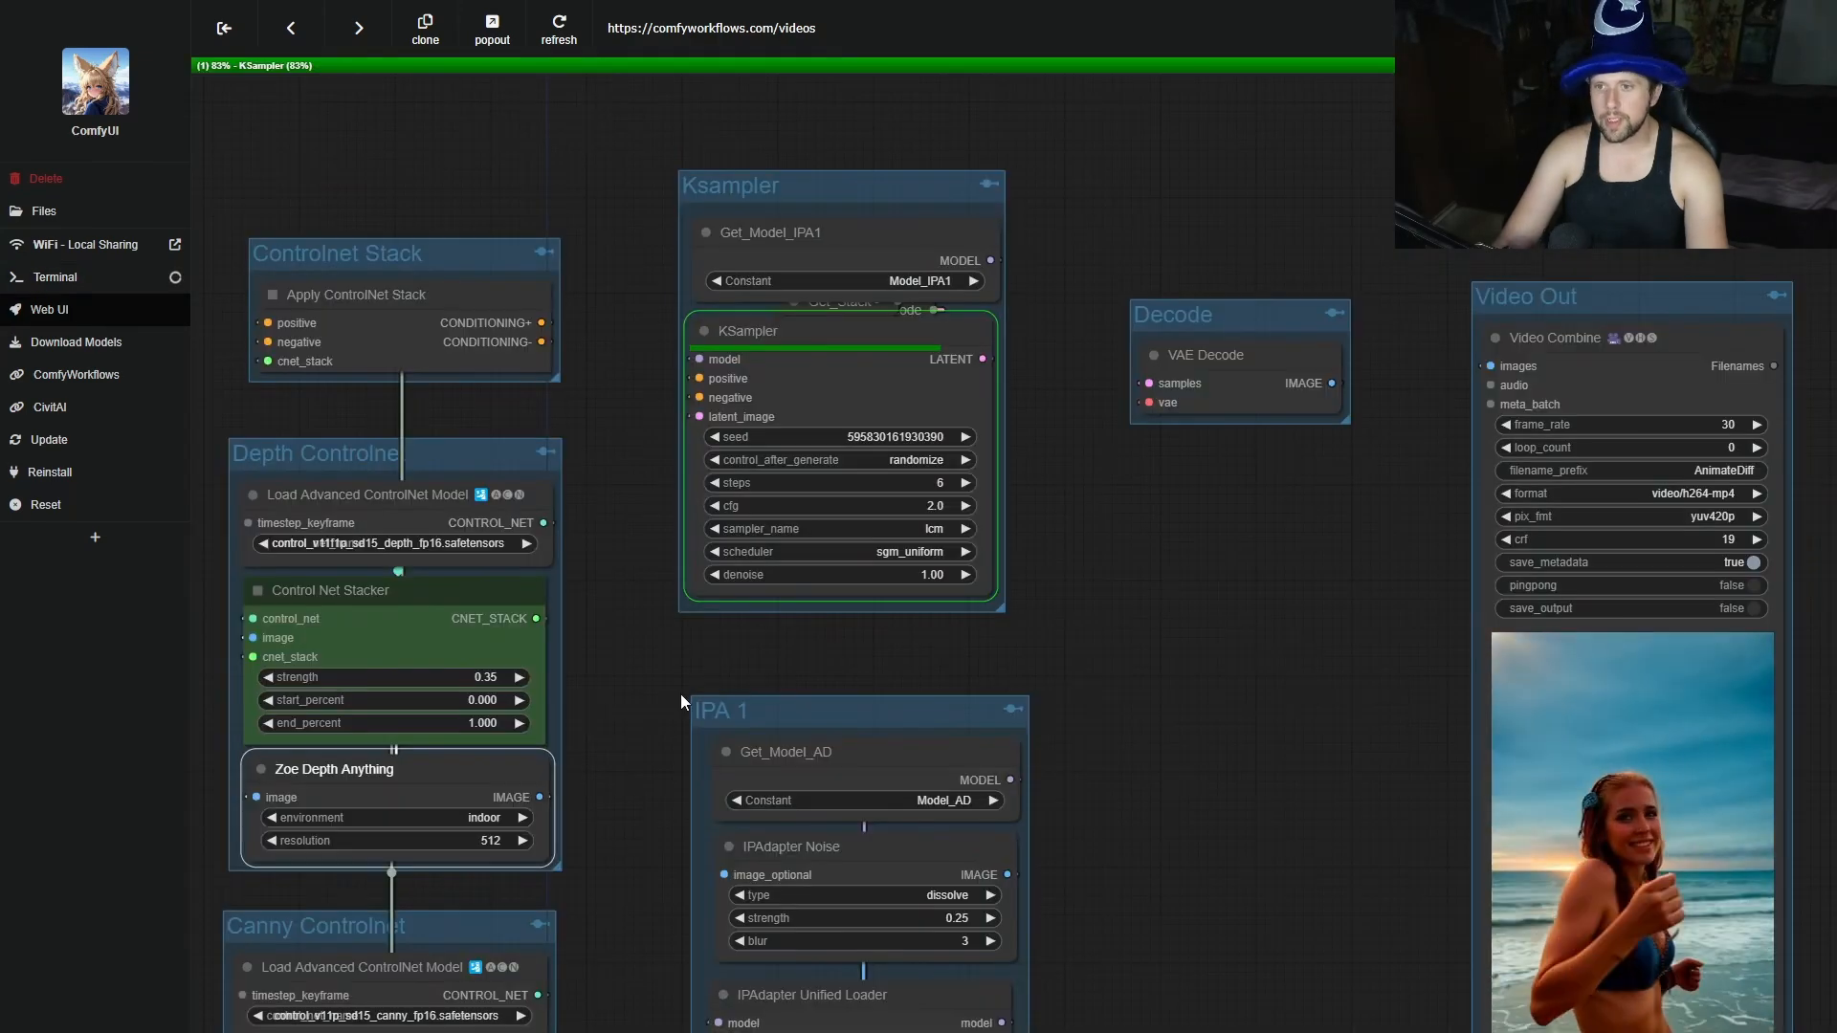
Examine the generated video in the Video Out group and compare it with the Viking-woman reference image in IPA 1.
{"action": "left_click_drag", "start_coordinate": [1185, 829], "coordinate": [842, 746]}
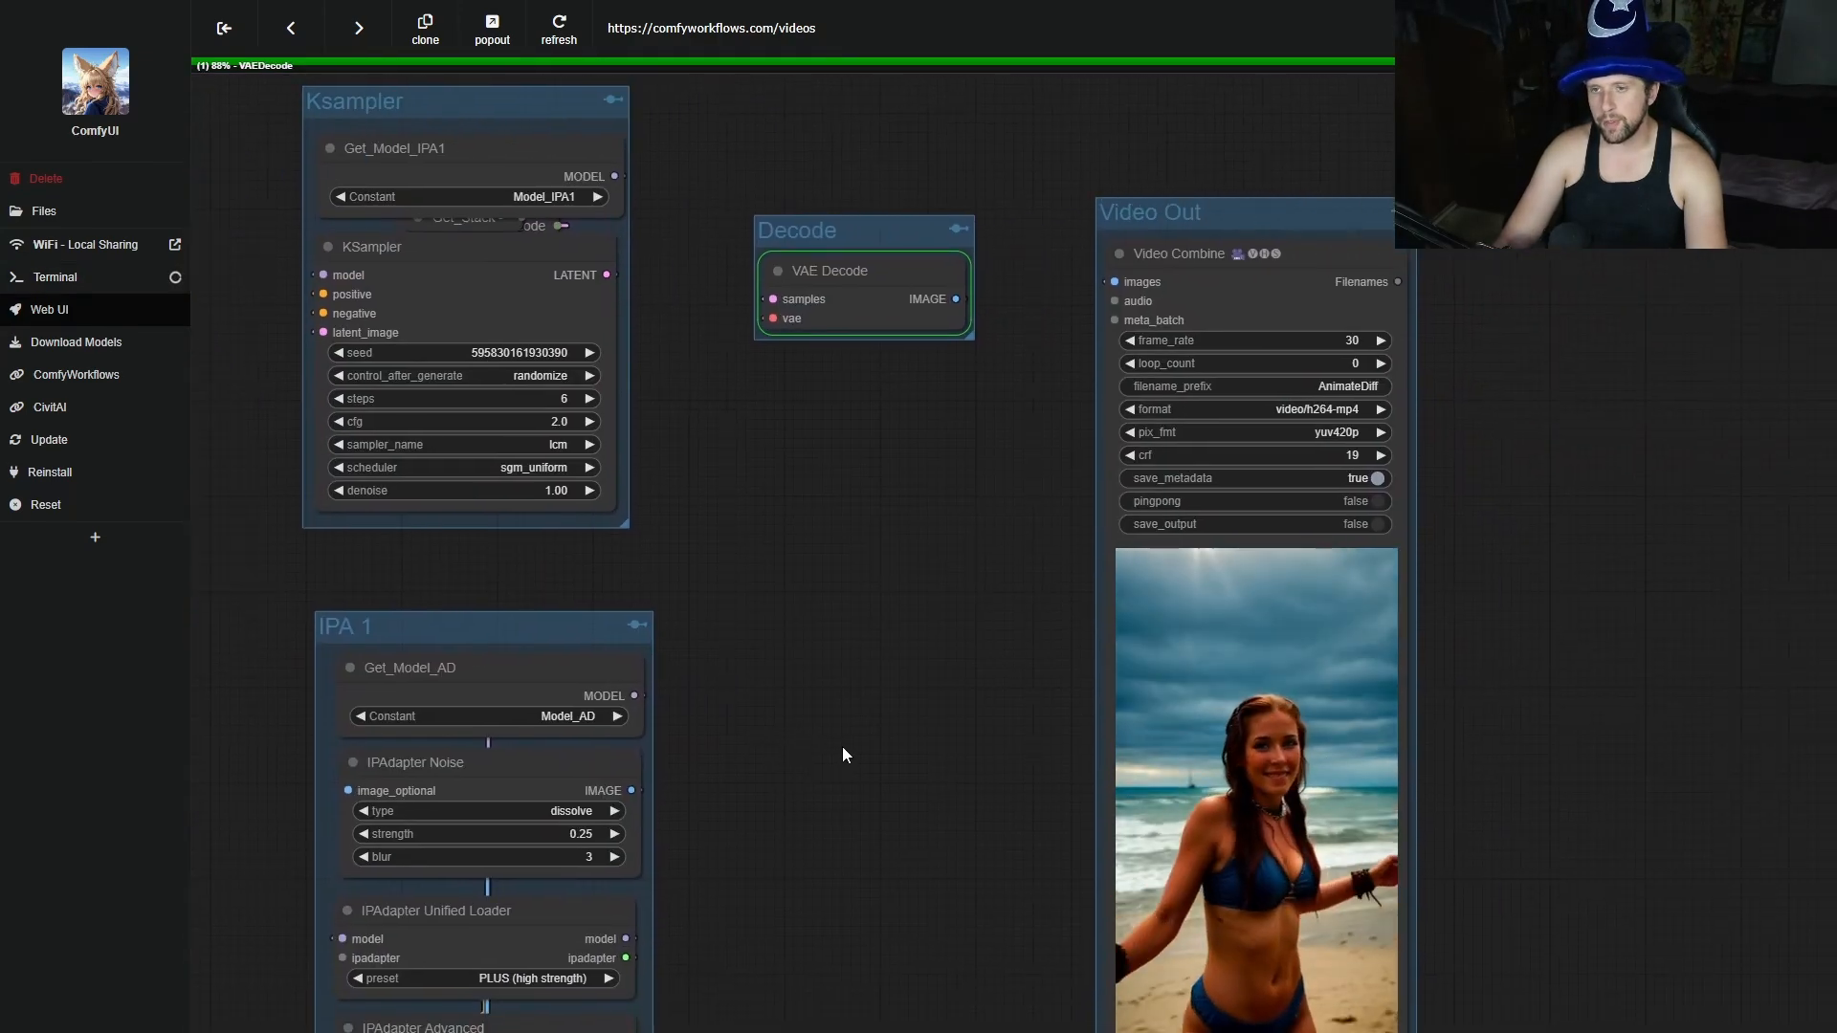
{"action": "scroll", "coordinate": [842, 746], "scroll_direction": "down", "scroll_amount": 4}
{"action": "left_click_drag", "start_coordinate": [1369, 752], "coordinate": [1327, 768]}
{"action": "scroll", "coordinate": [890, 760], "scroll_direction": "up", "scroll_amount": 10}
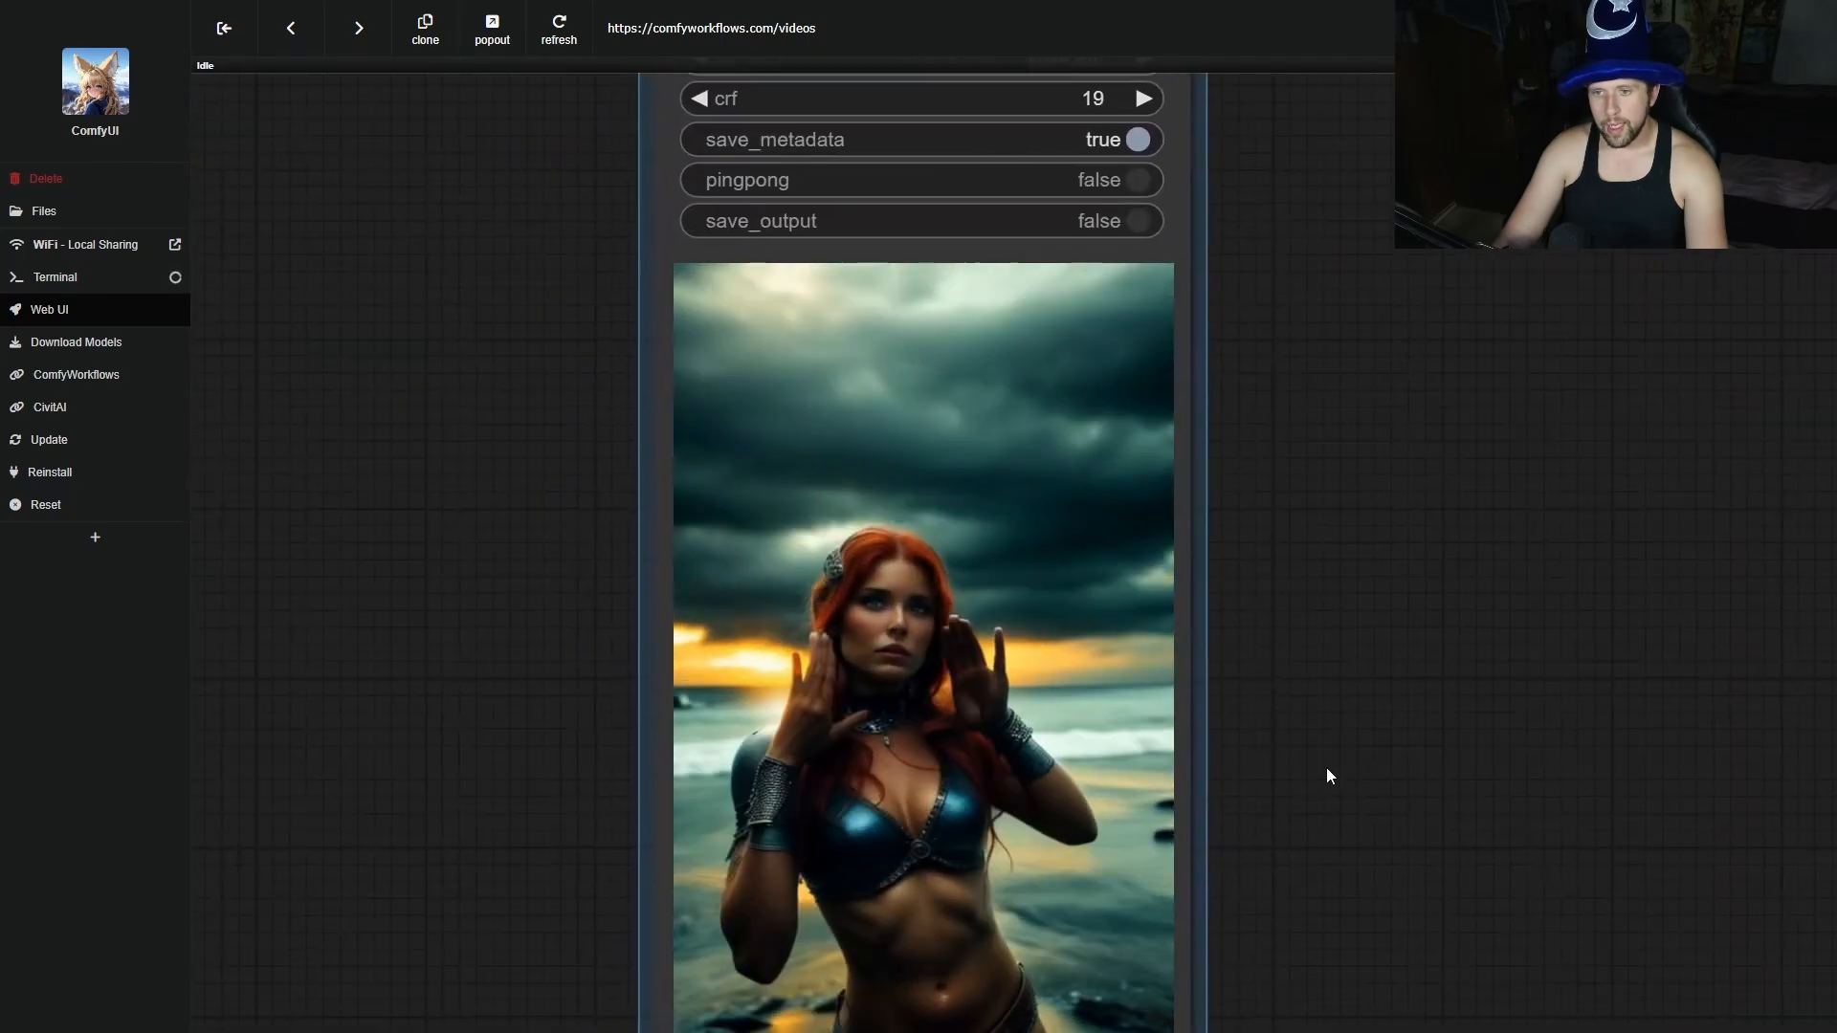
{"action": "scroll", "coordinate": [909, 768], "scroll_direction": "up", "scroll_amount": 3}
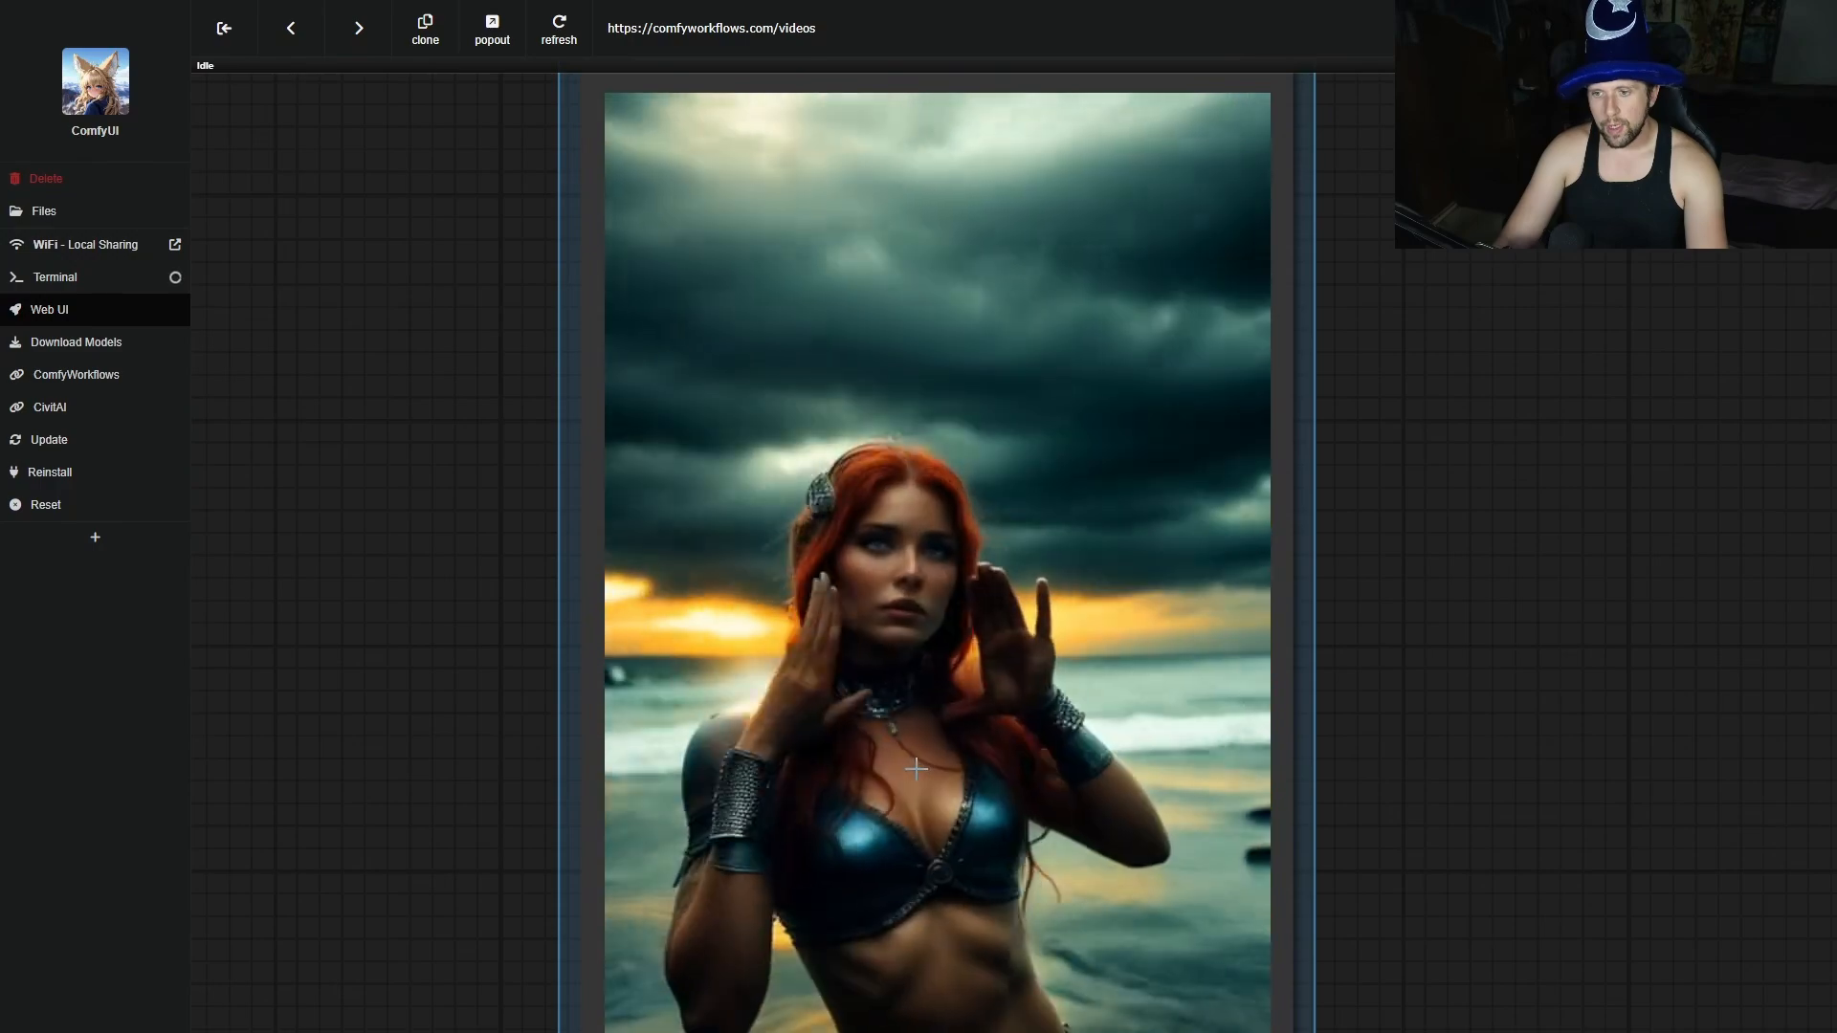
{"action": "scroll", "coordinate": [917, 768], "scroll_direction": "down", "scroll_amount": 5}
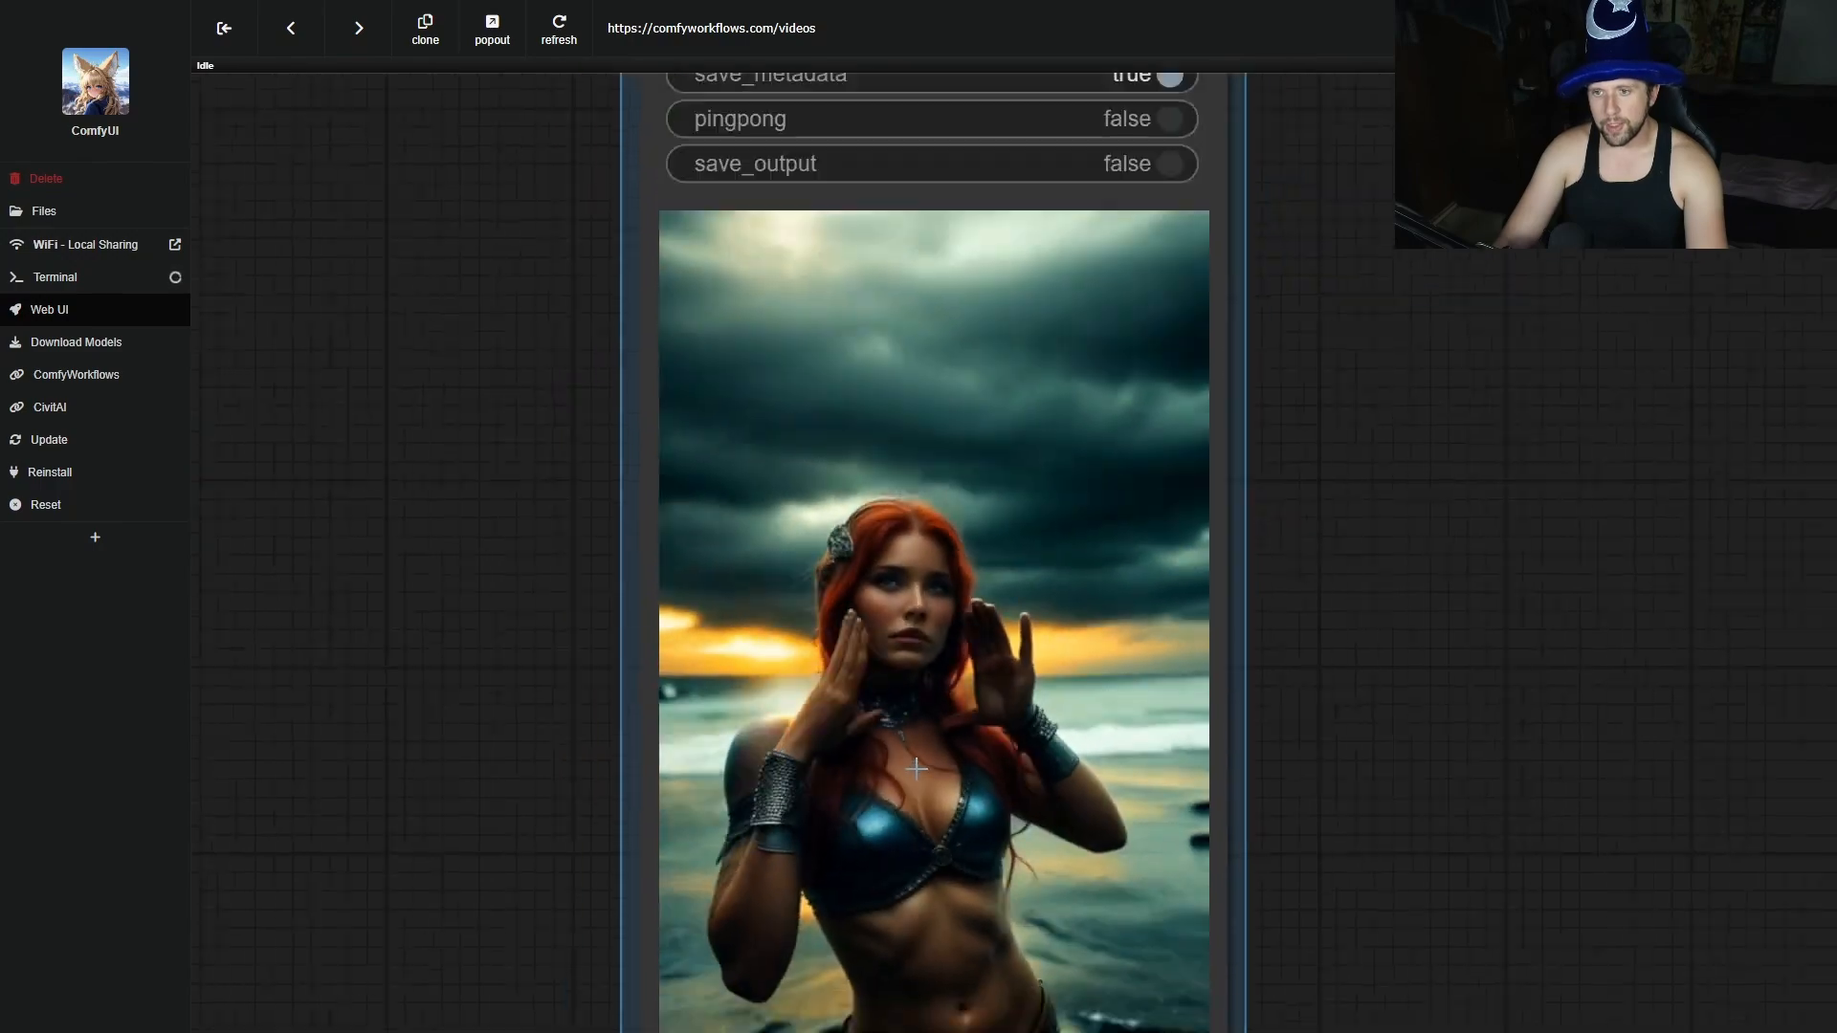
{"action": "left_click_drag", "start_coordinate": [996, 900], "coordinate": [1294, 625]}
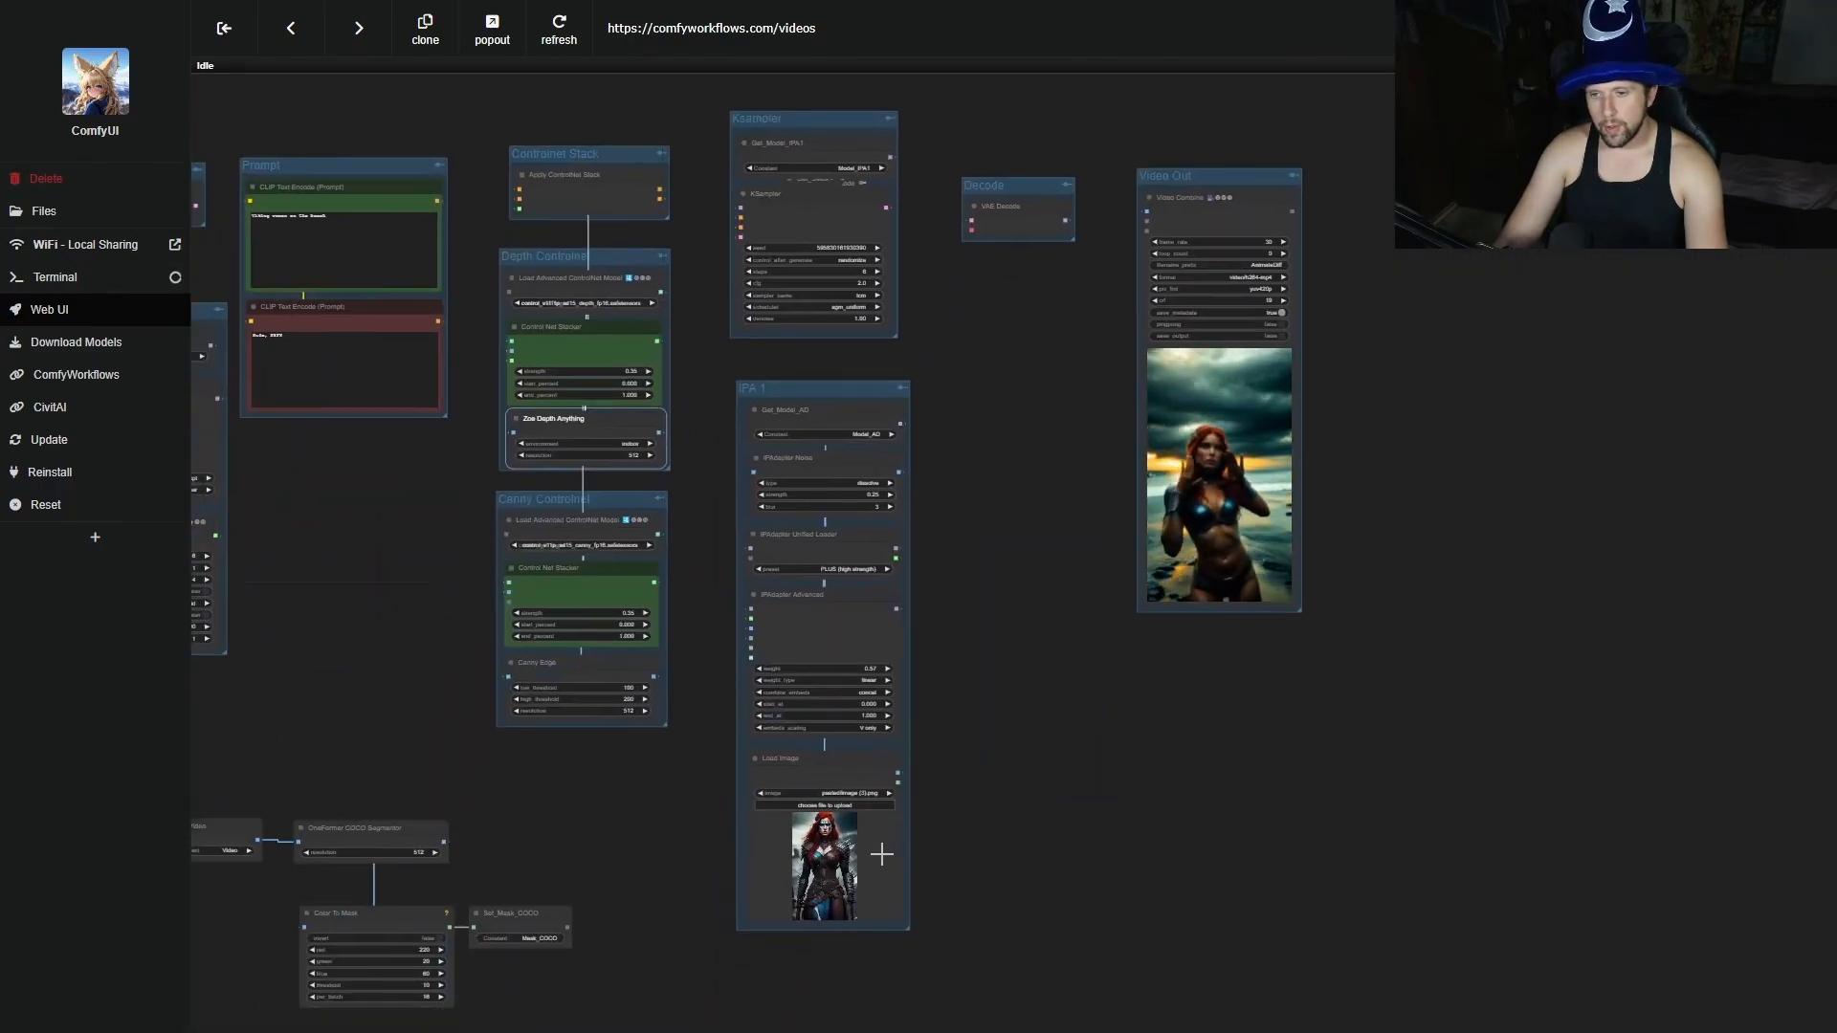
{"action": "scroll", "coordinate": [891, 898], "scroll_direction": "up", "scroll_amount": 15}
{"action": "scroll", "coordinate": [898, 932], "scroll_direction": "down", "scroll_amount": 9}
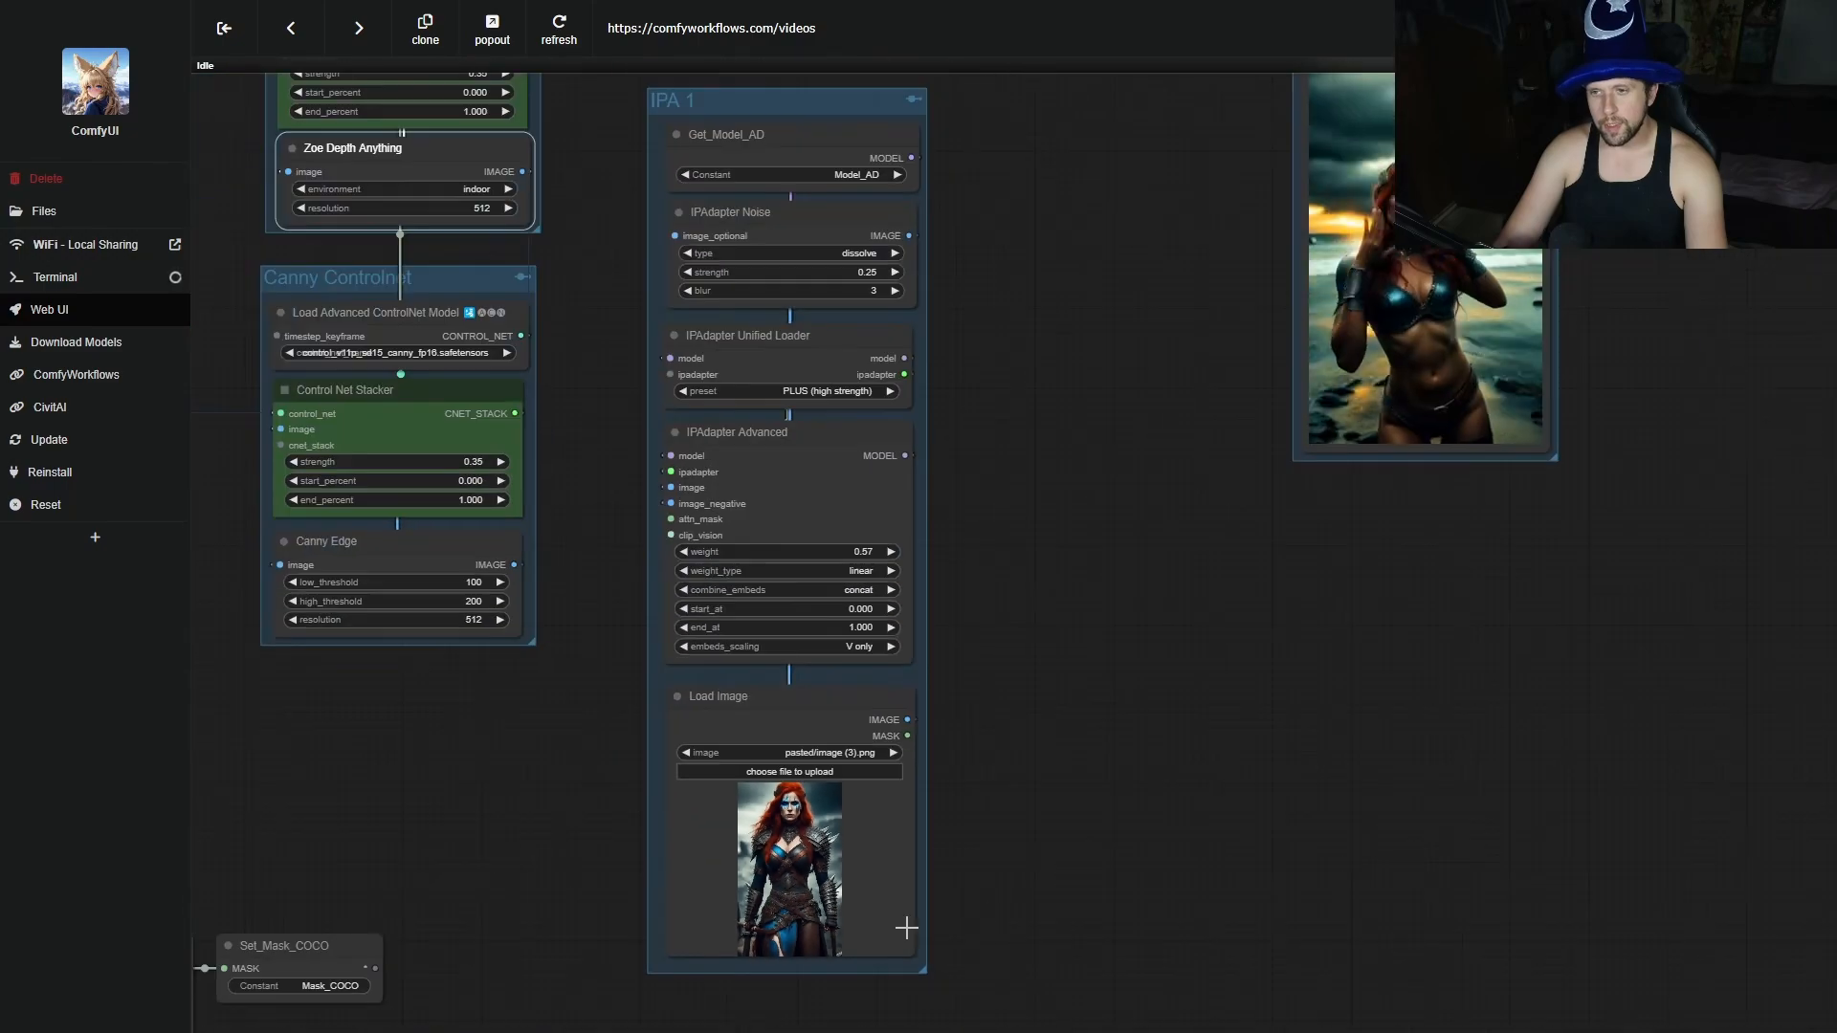
{"action": "left_click_drag", "start_coordinate": [1387, 594], "coordinate": [1064, 977]}
{"action": "scroll", "coordinate": [1148, 631], "scroll_direction": "up", "scroll_amount": 8}
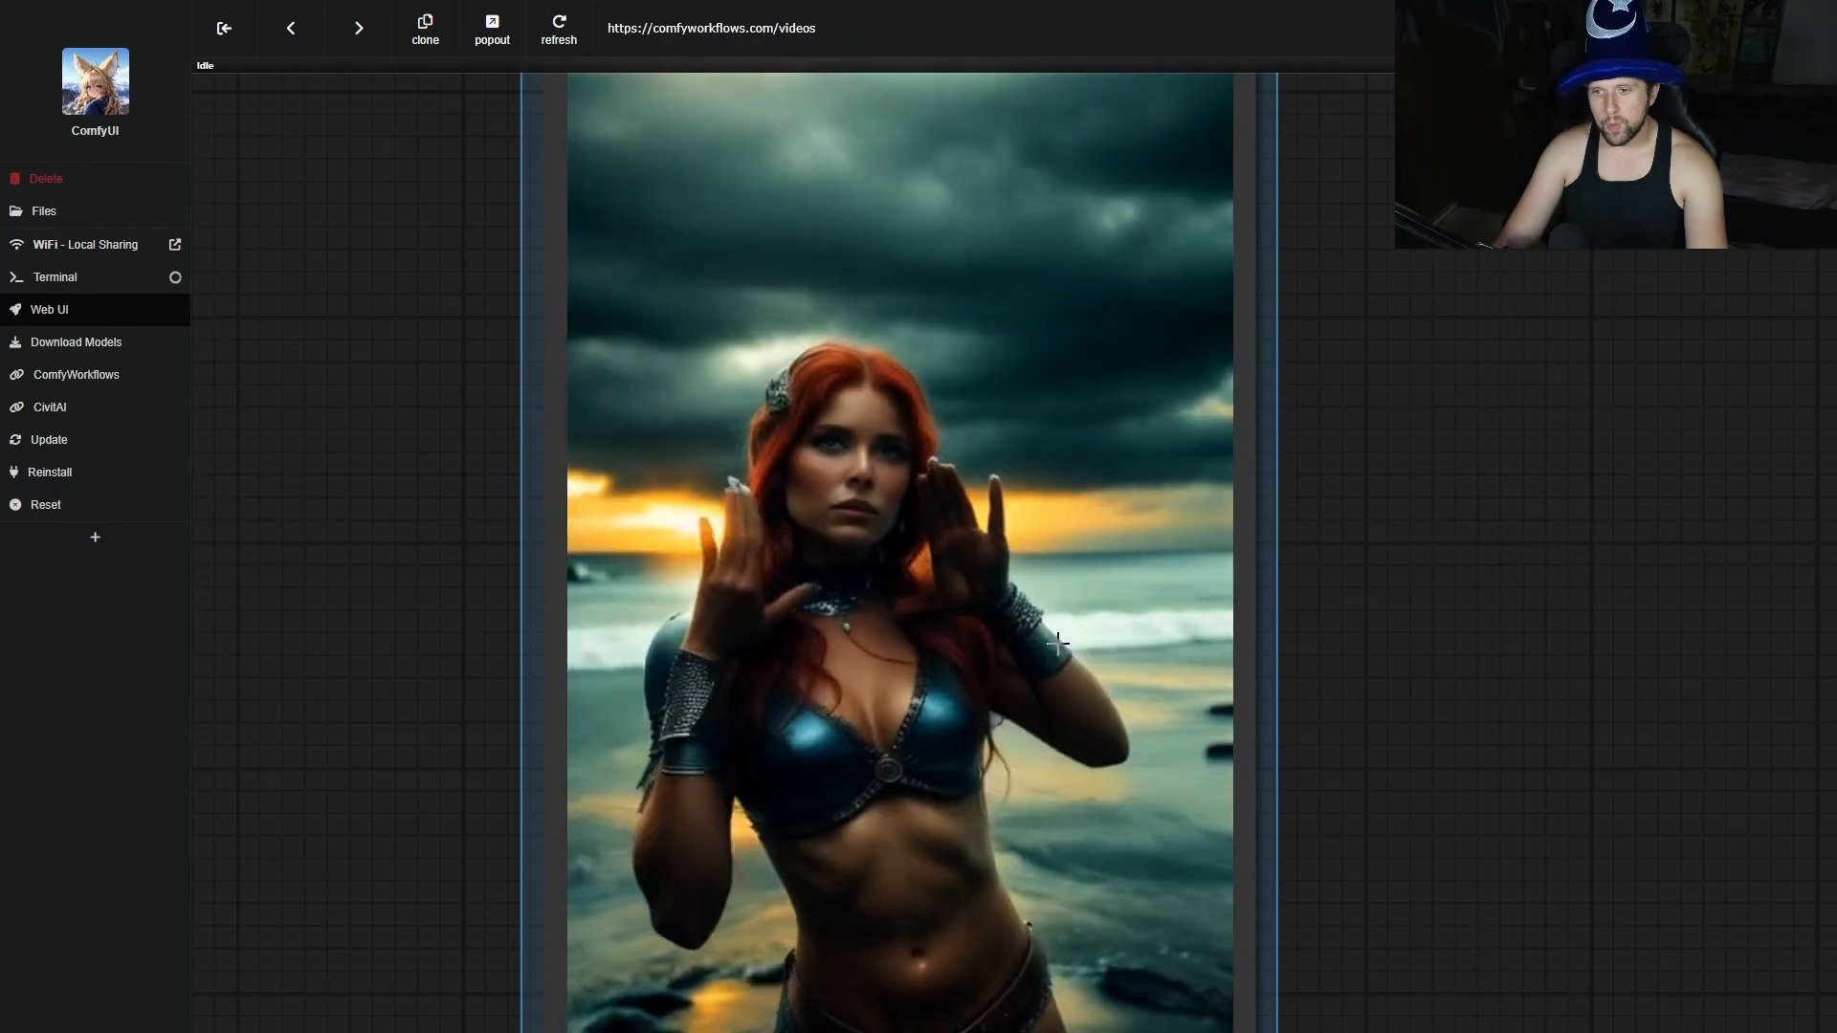
{"action": "scroll", "coordinate": [889, 648], "scroll_direction": "down", "scroll_amount": 10}
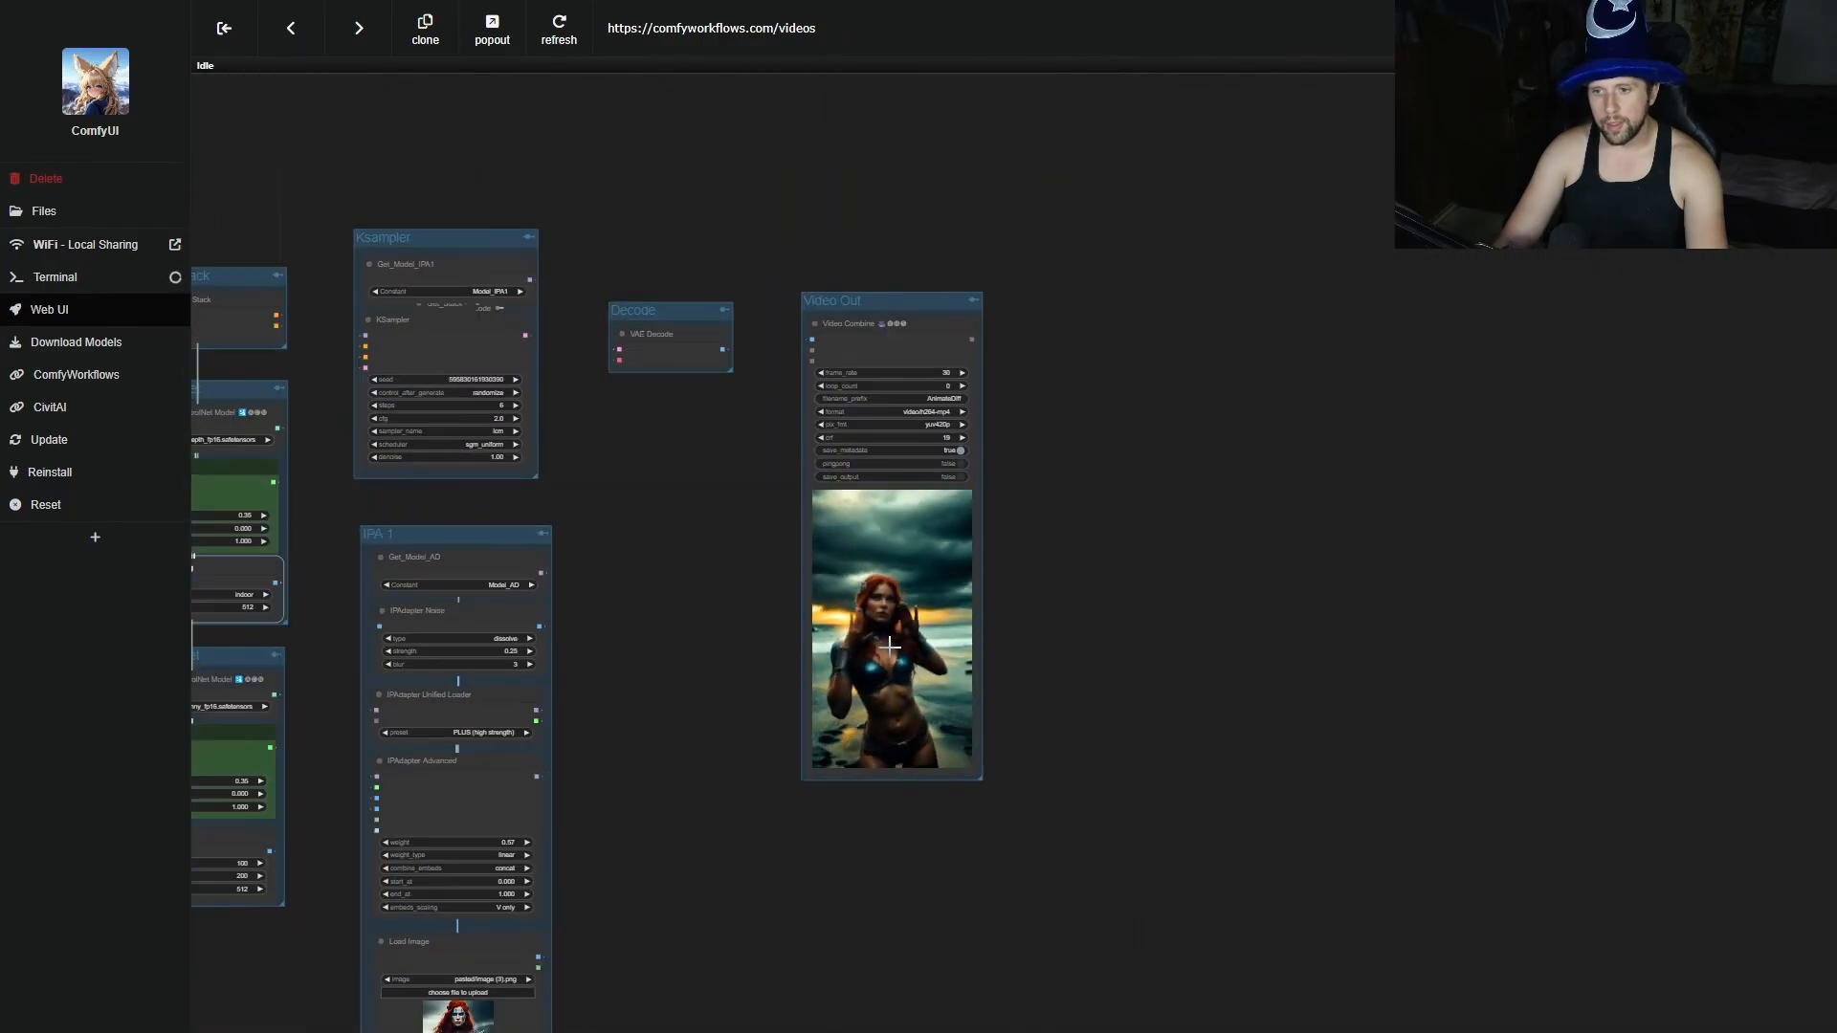
Move the Video Out and Decode groups farther away from the Ksampler group to free up space between them.
{"action": "left_click_drag", "start_coordinate": [790, 976], "coordinate": [908, 1021]}
{"action": "left_click_drag", "start_coordinate": [1040, 450], "coordinate": [1270, 446]}
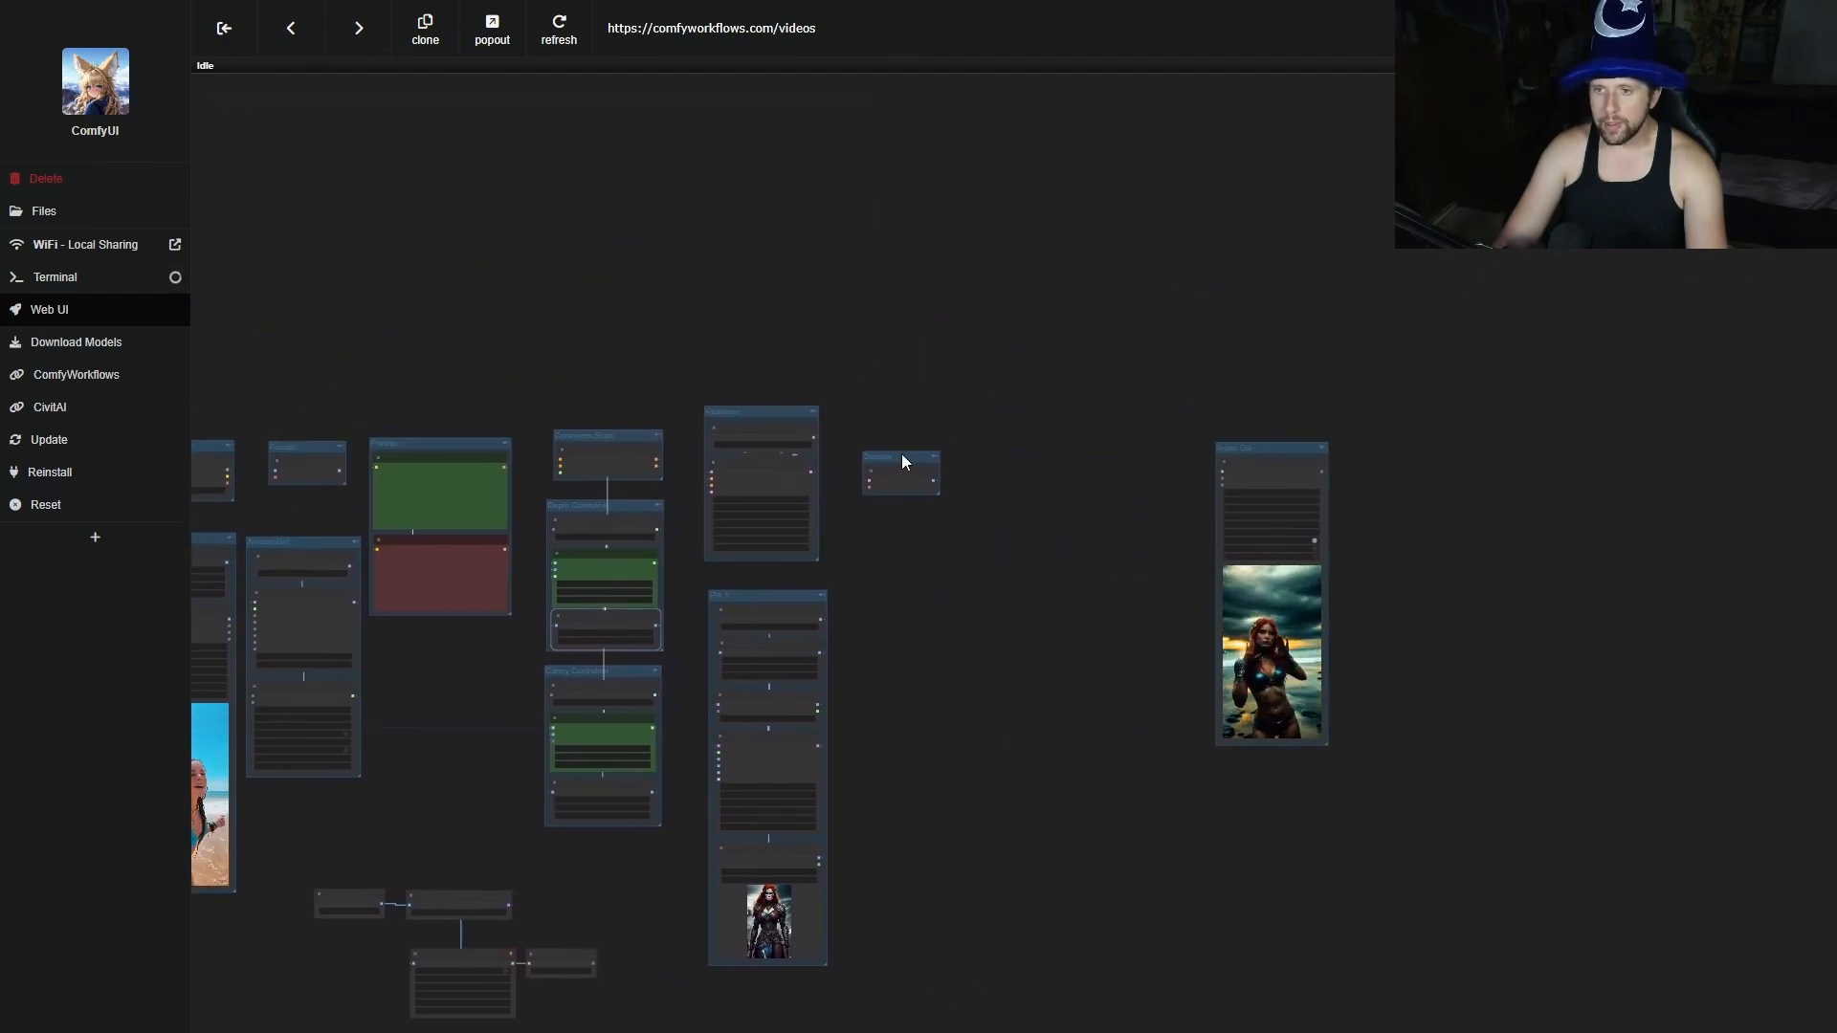
{"action": "left_click_drag", "start_coordinate": [901, 455], "coordinate": [1066, 429]}
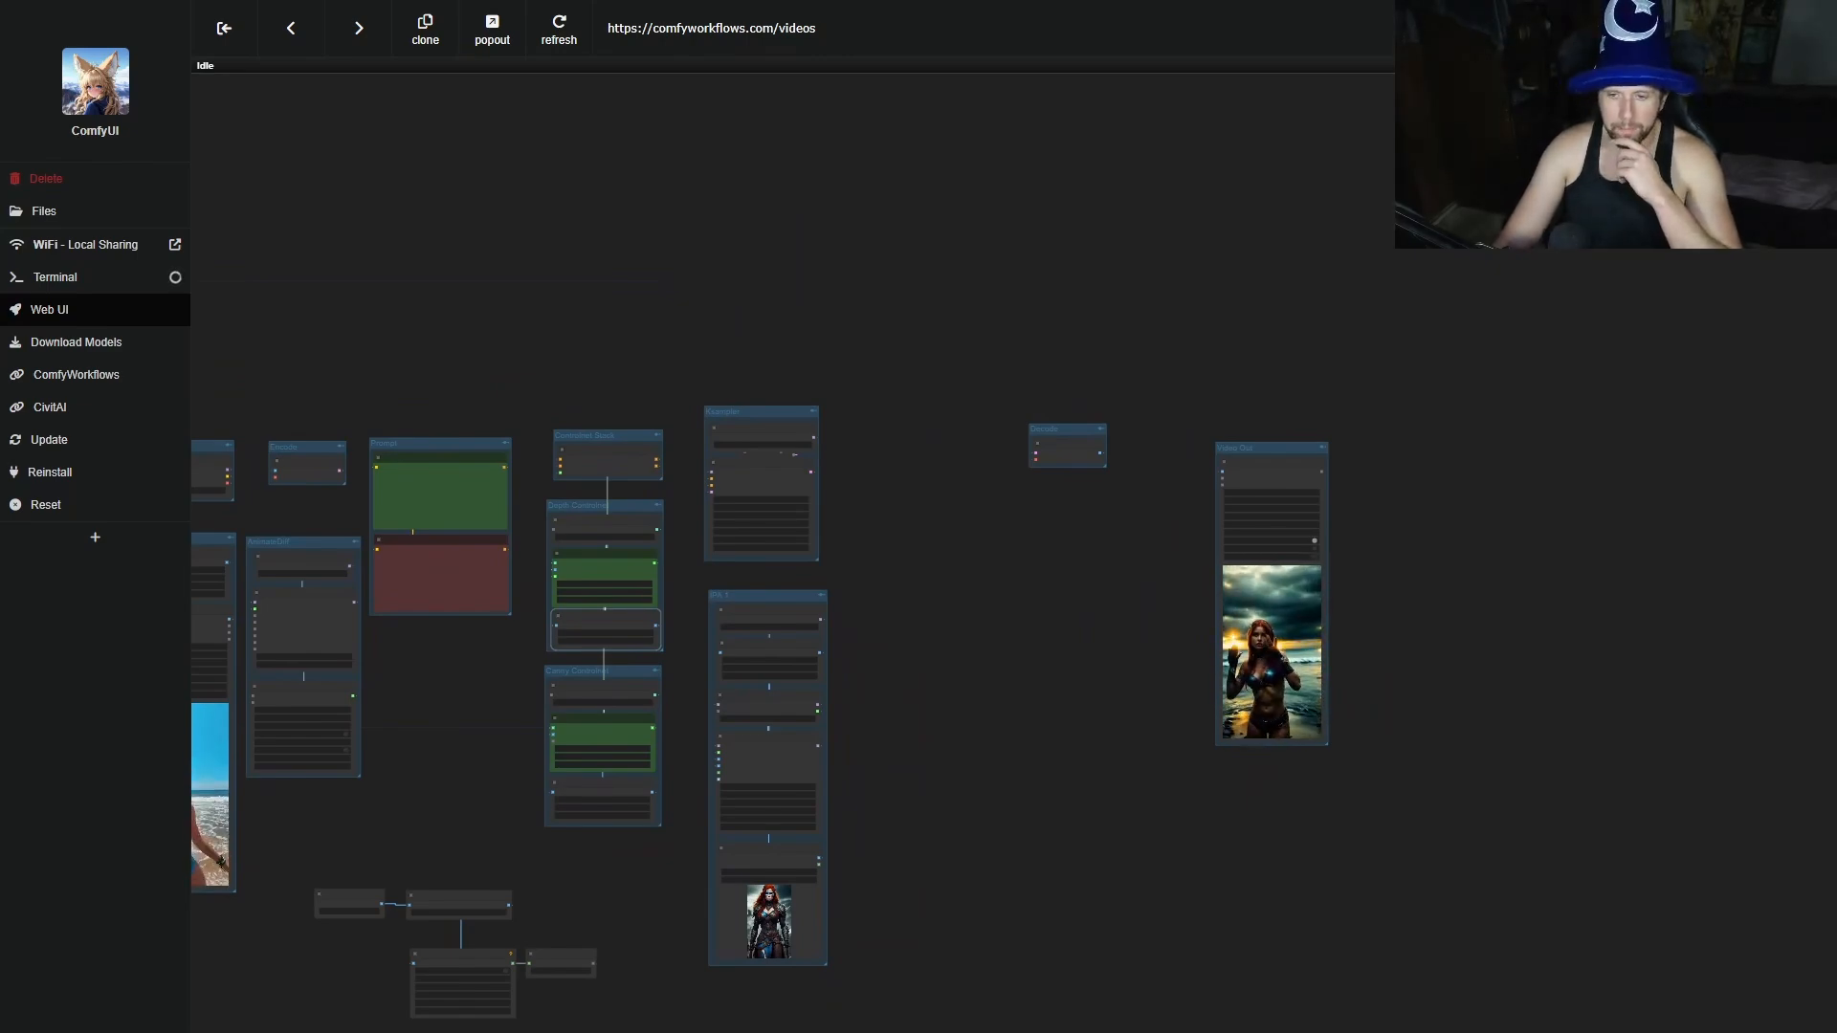
Add a Grow Mask With Blur node near the COCO segmentation mask nodes.
{"action": "left_click_drag", "start_coordinate": [852, 842], "coordinate": [1120, 593]}
{"action": "scroll", "coordinate": [771, 894], "scroll_direction": "up", "scroll_amount": 5}
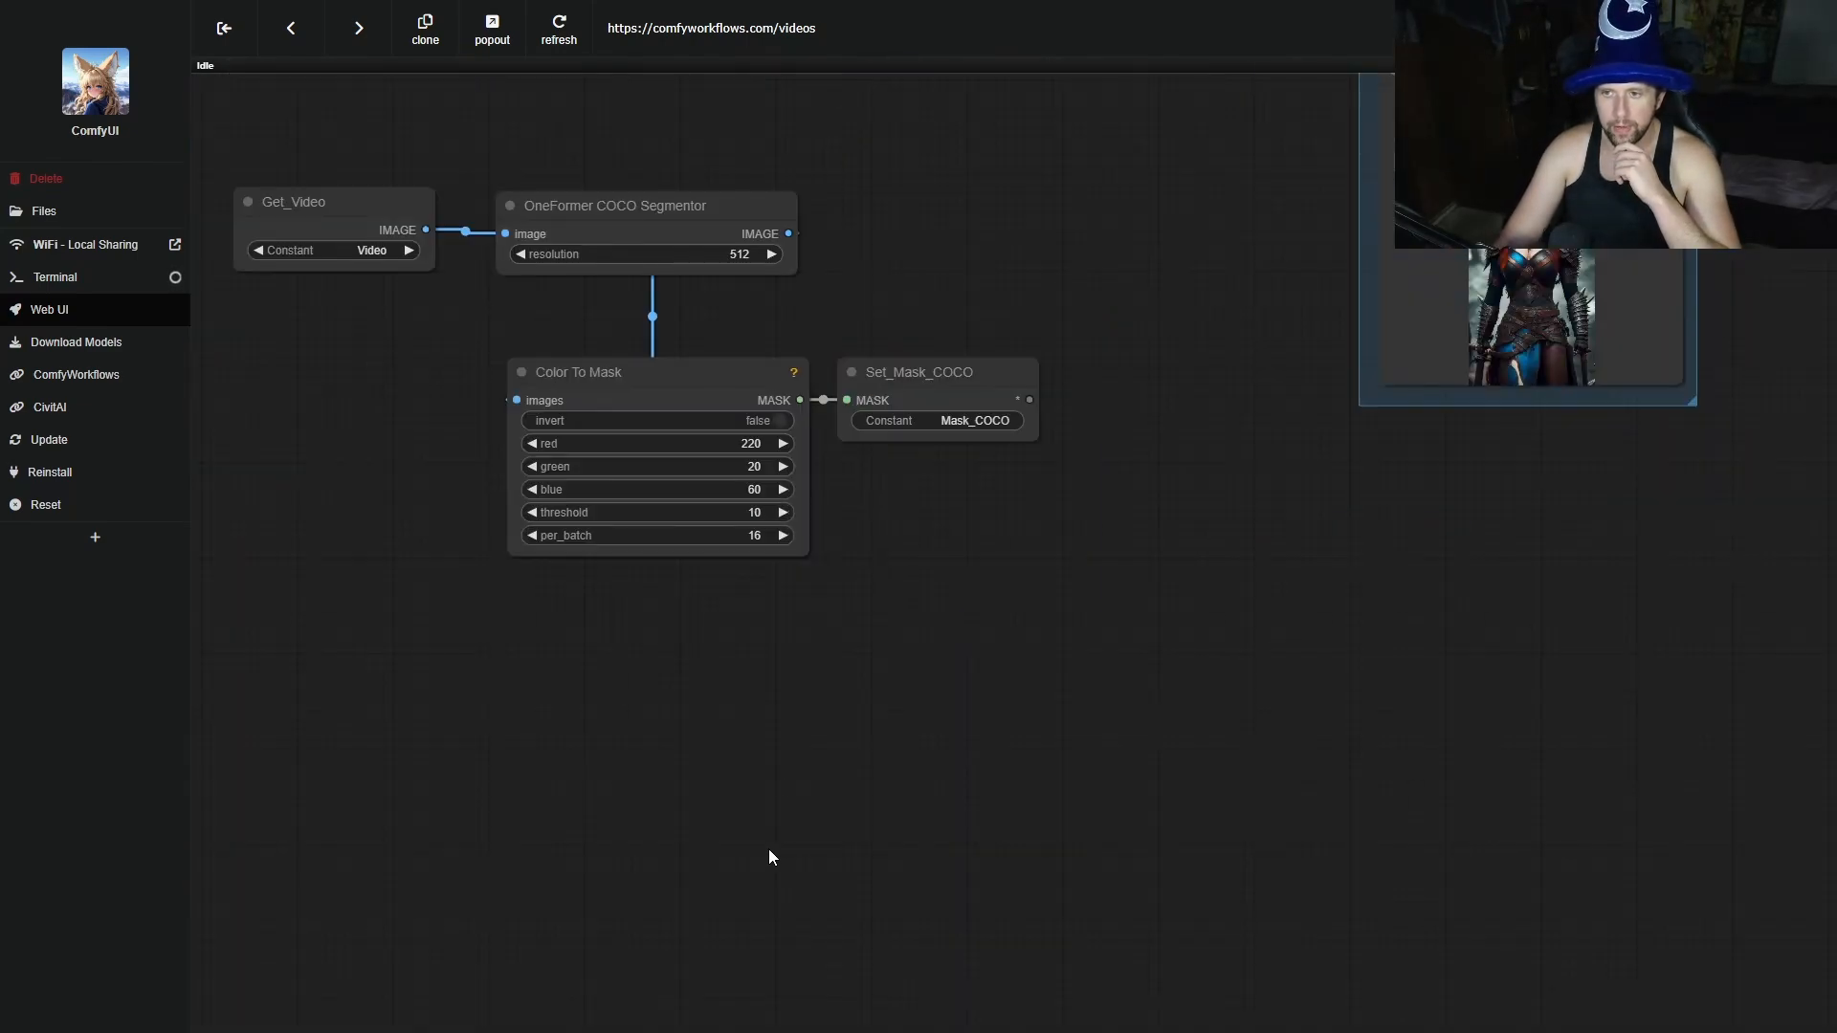
{"action": "double_click", "coordinate": [779, 771]}
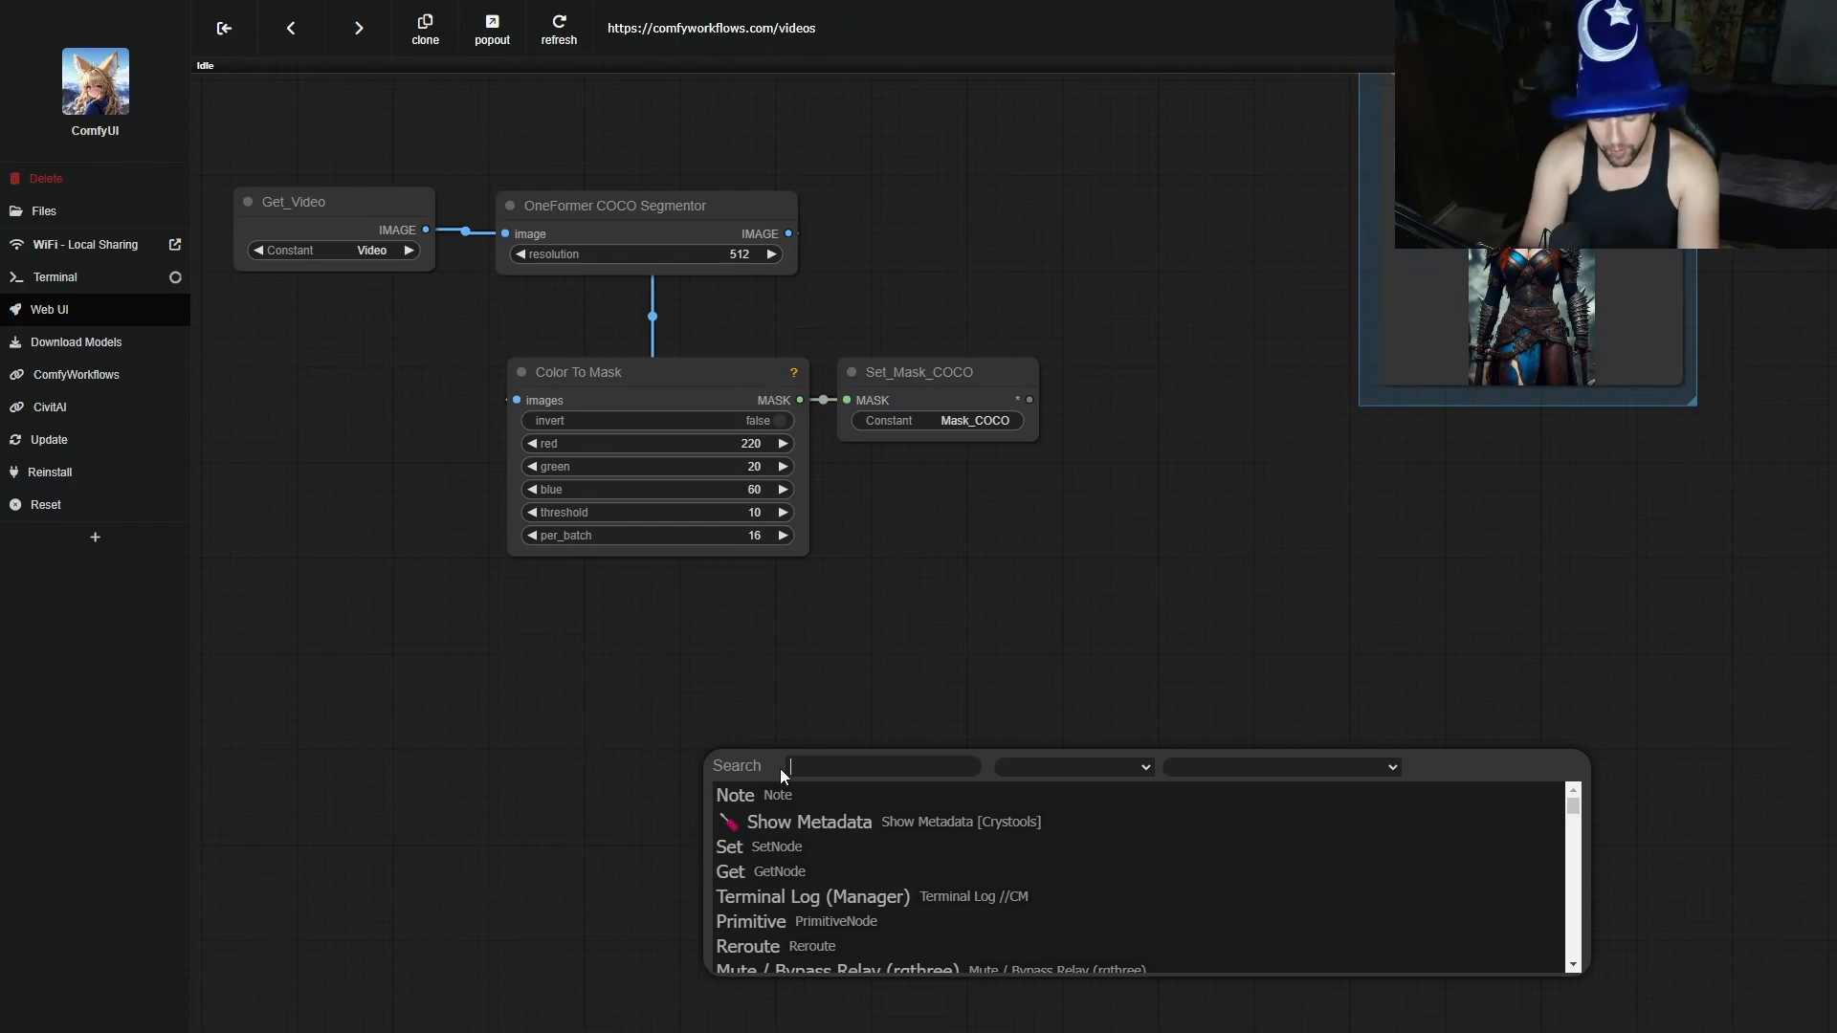
{"action": "type", "text": "gro ma"}
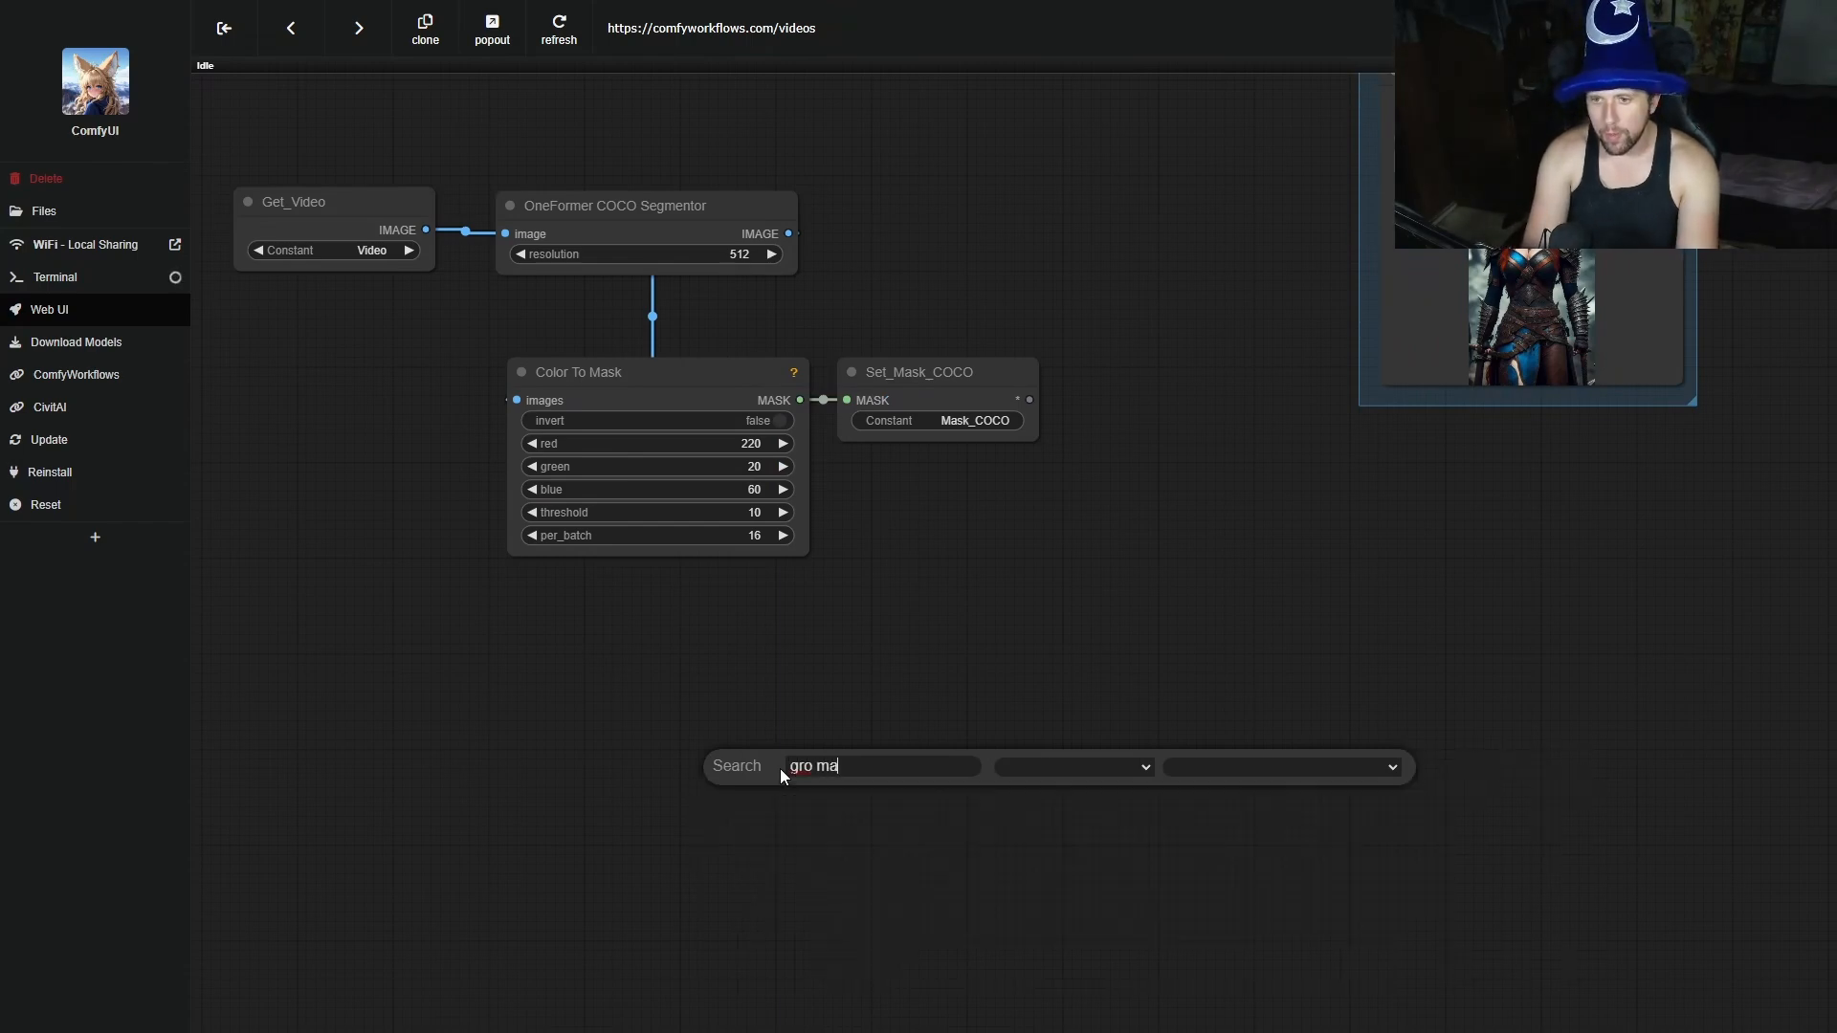
{"action": "key", "text": "BackSpace"}
{"action": "key", "text": "BackSpace"}
{"action": "key", "text": "BackSpace"}
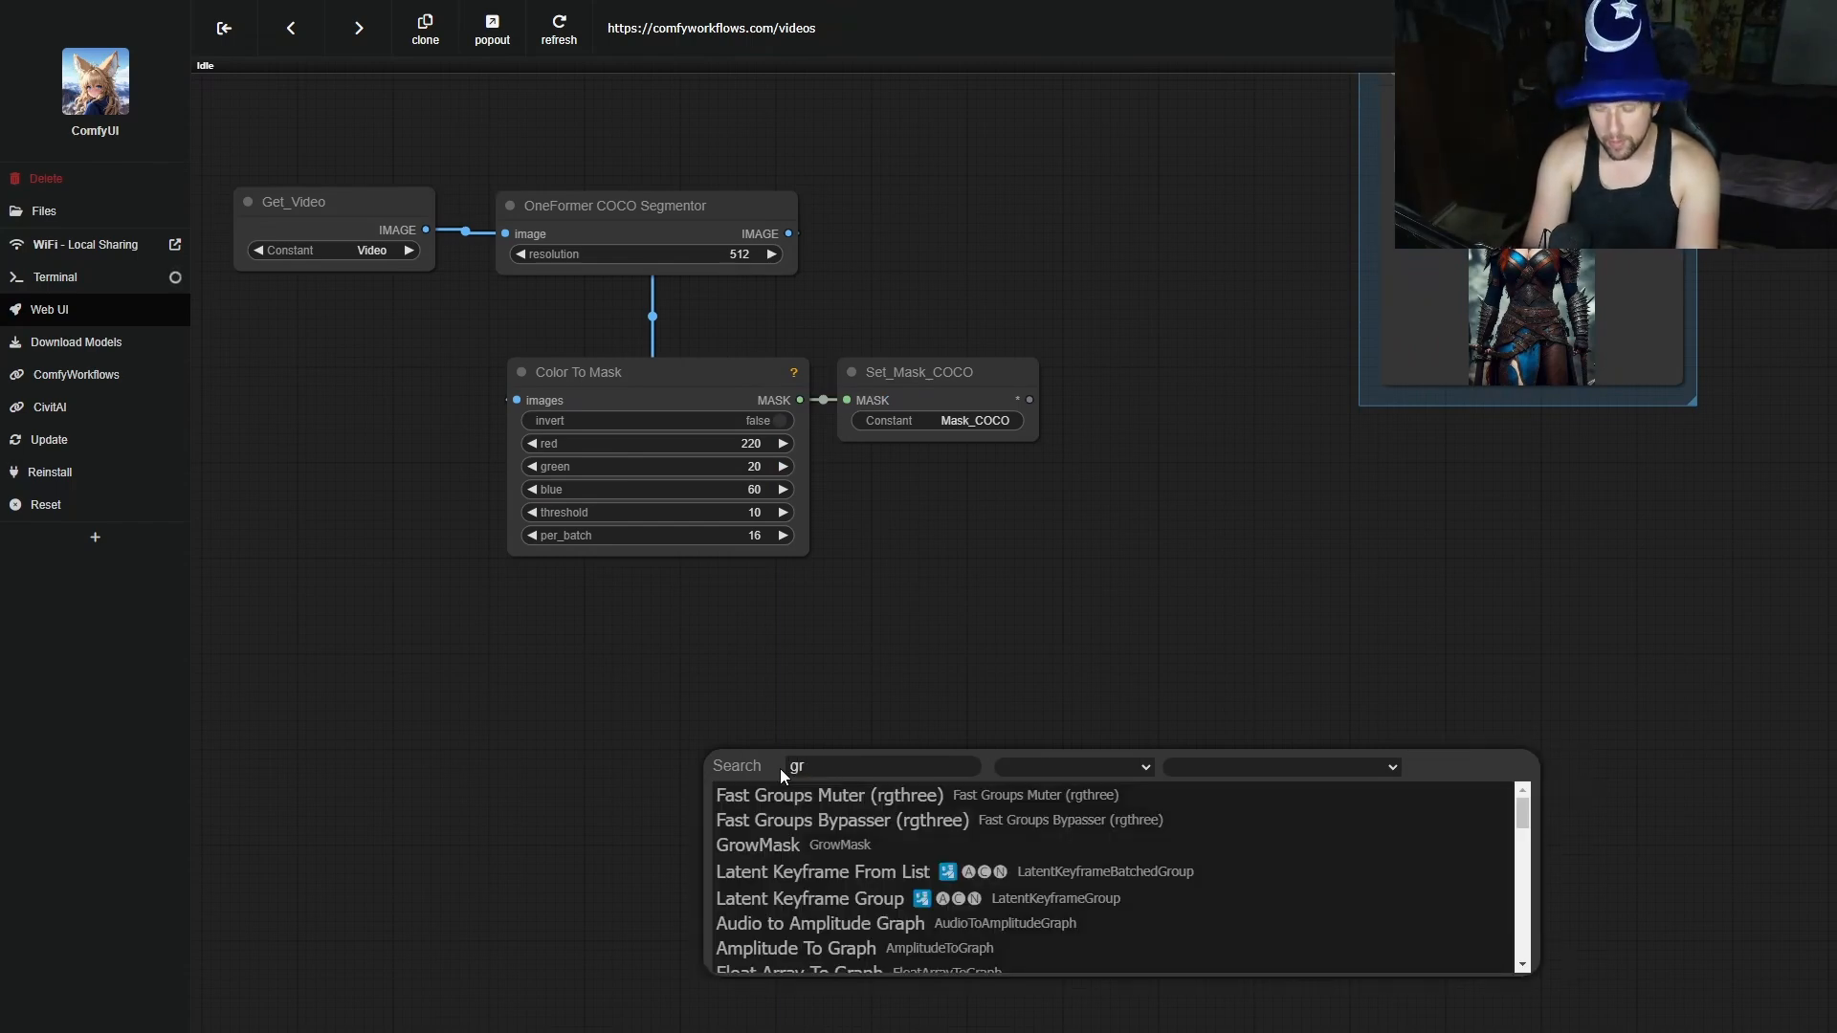
{"action": "type", "text": "ow"}
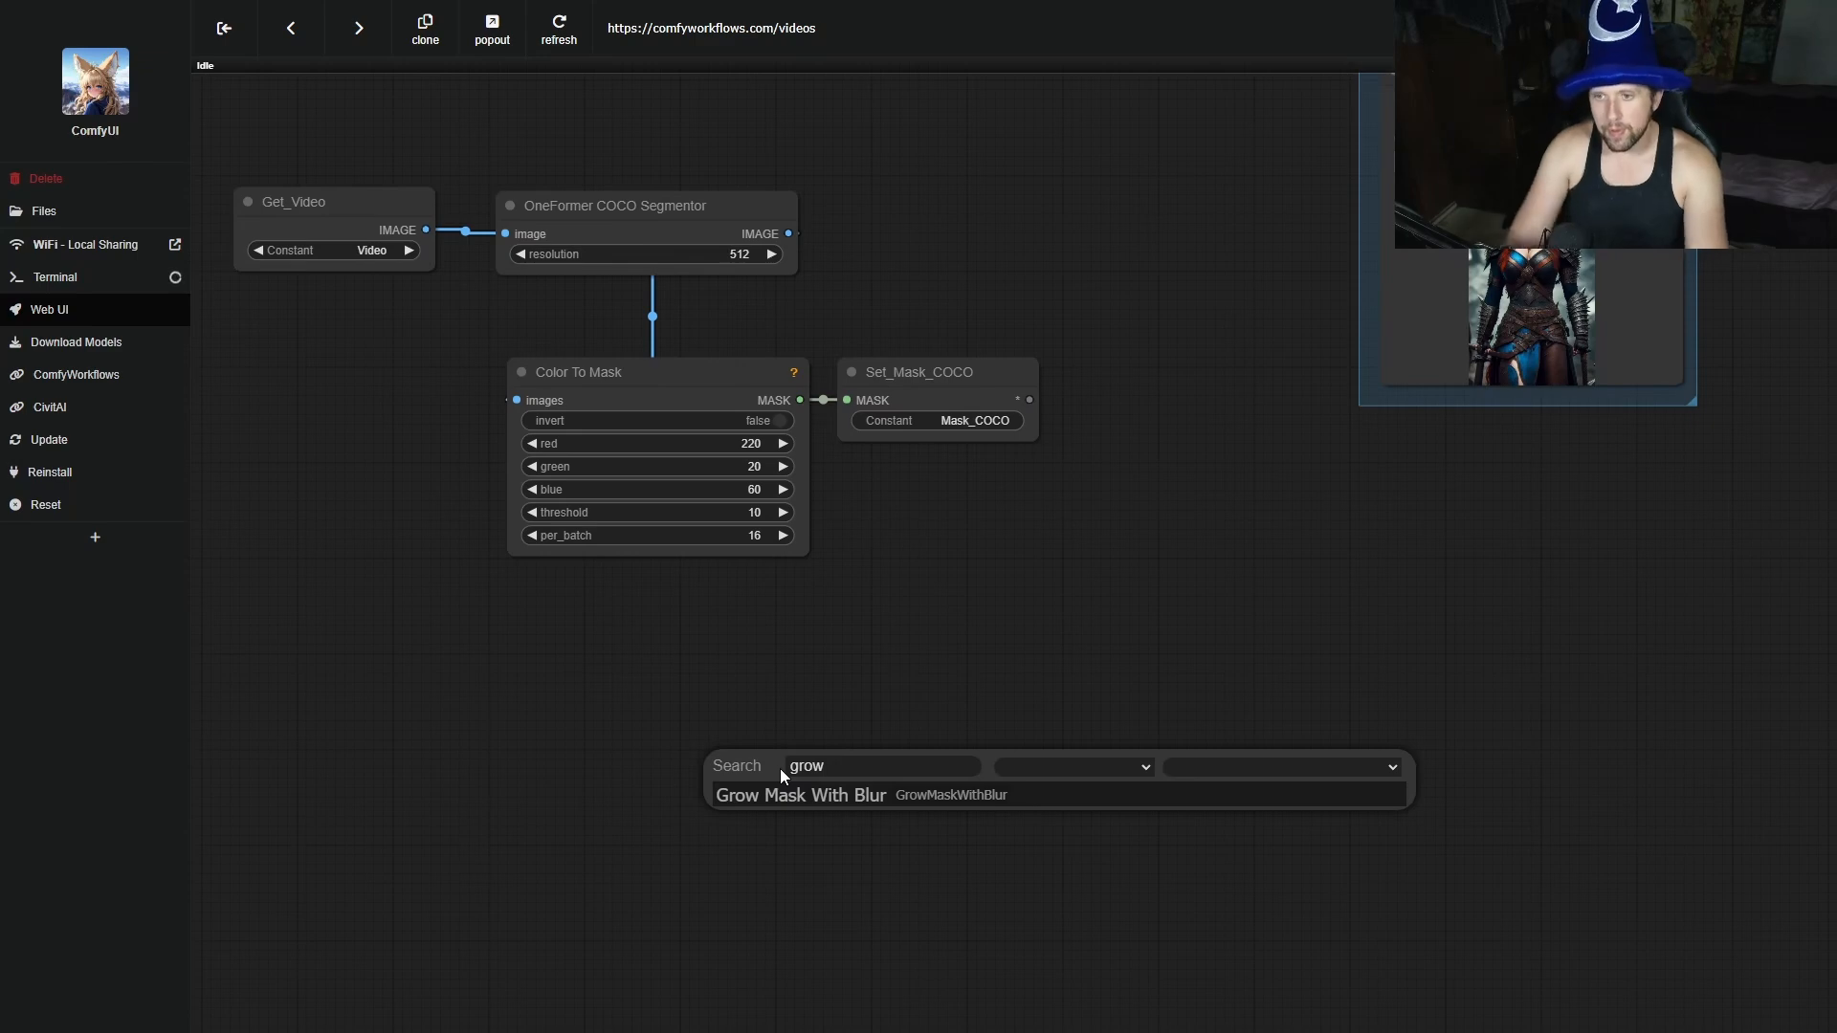
{"action": "left_click", "coordinate": [852, 796]}
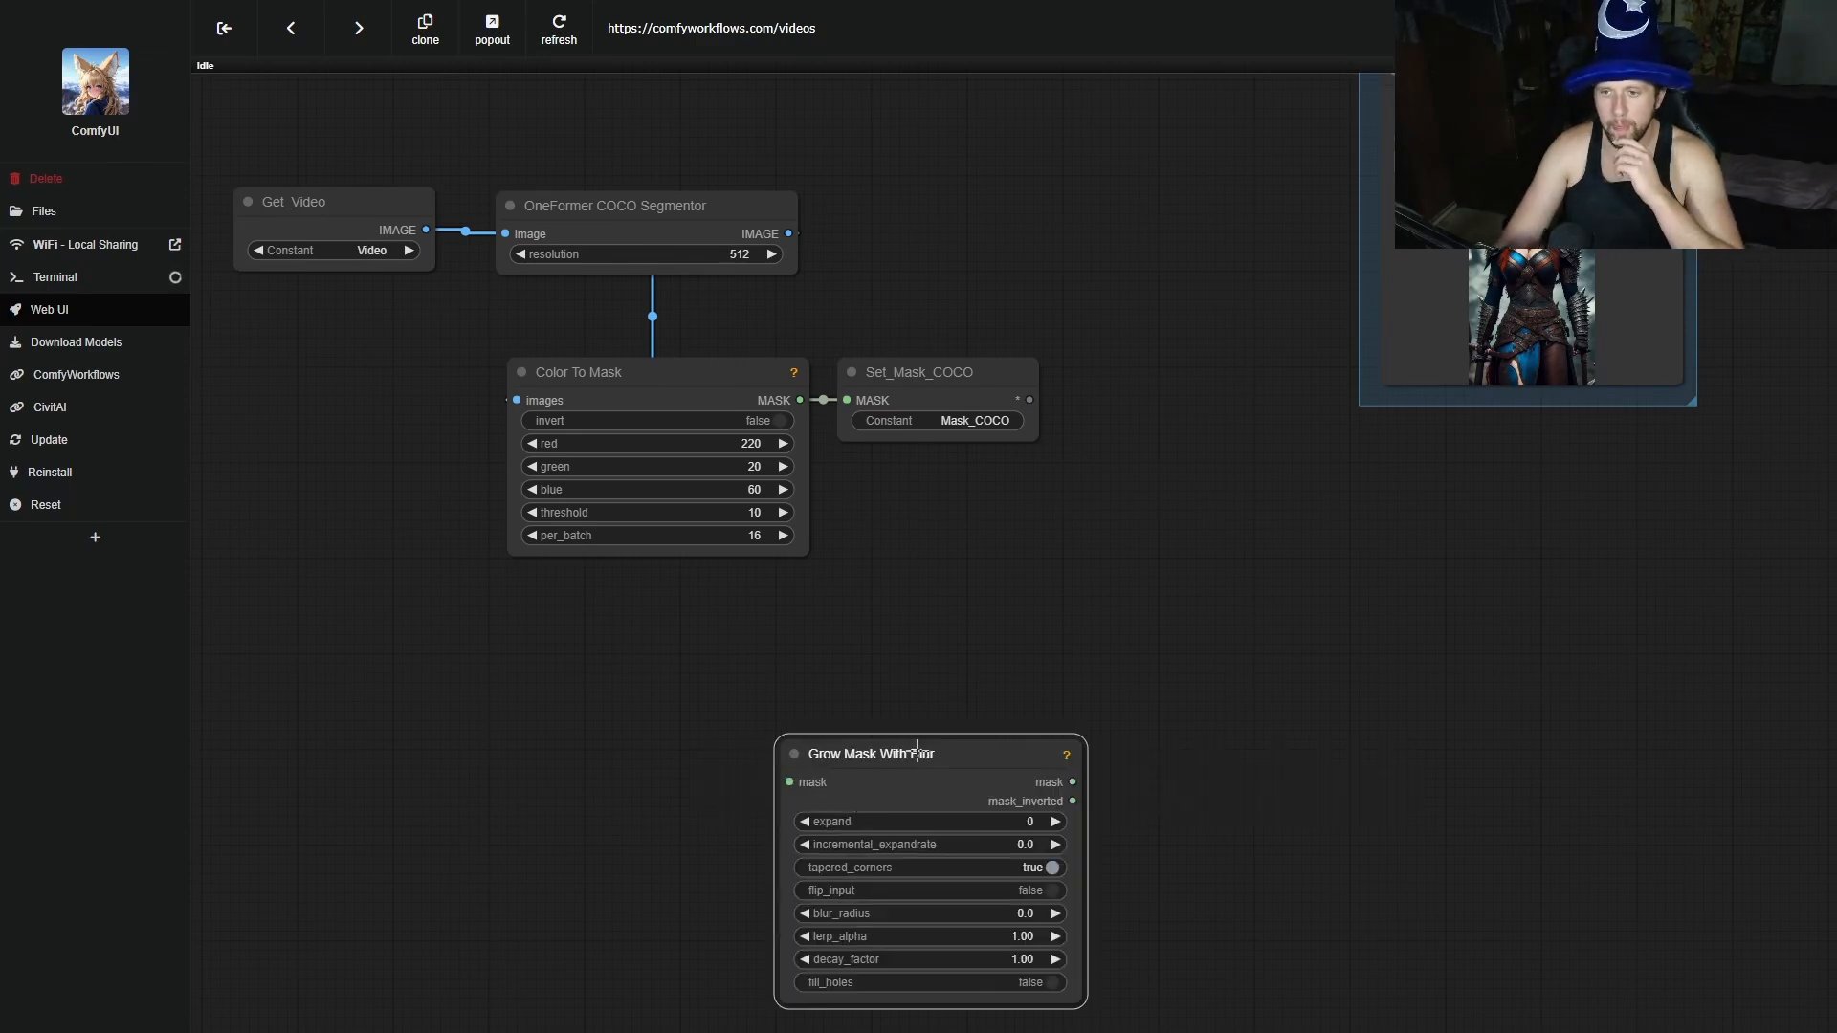
Place Grow Mask With Blur below Color To Mask and wire its mask input and output between Color To Mask and Set_Mask_COCO.
{"action": "left_click_drag", "start_coordinate": [917, 752], "coordinate": [665, 654]}
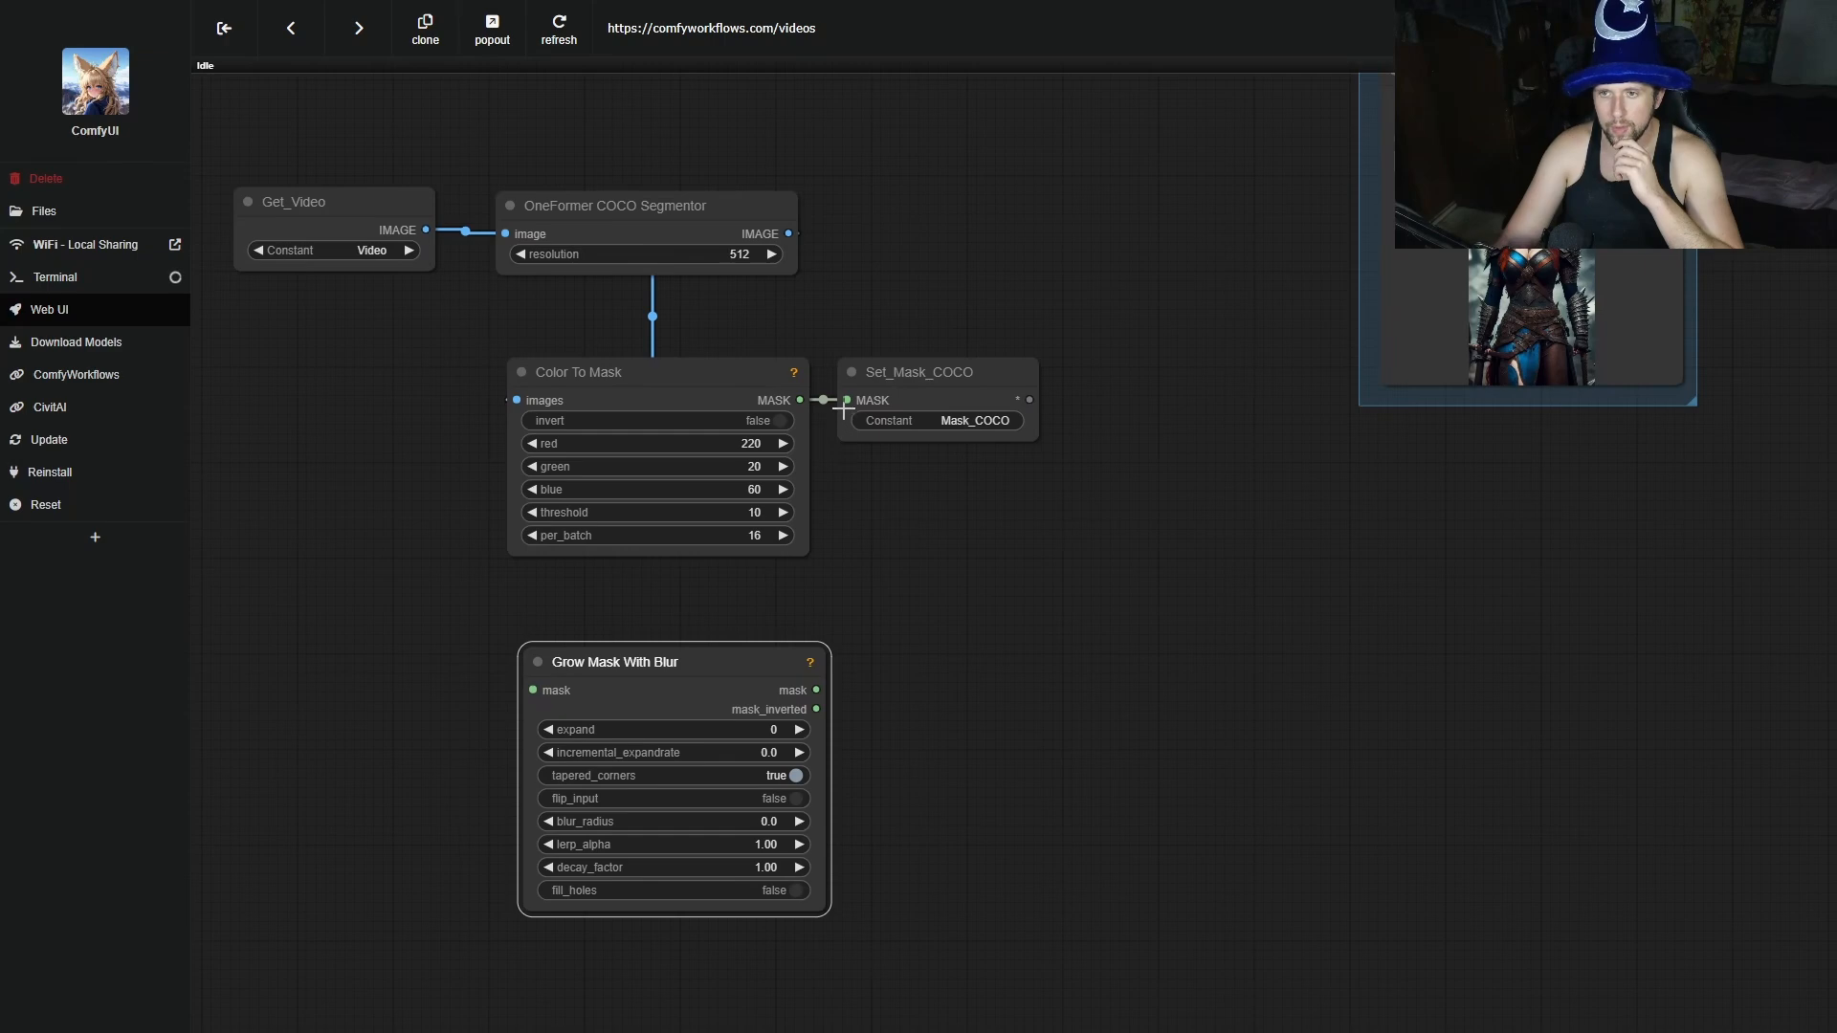
{"action": "left_click_drag", "start_coordinate": [657, 648], "coordinate": [537, 688]}
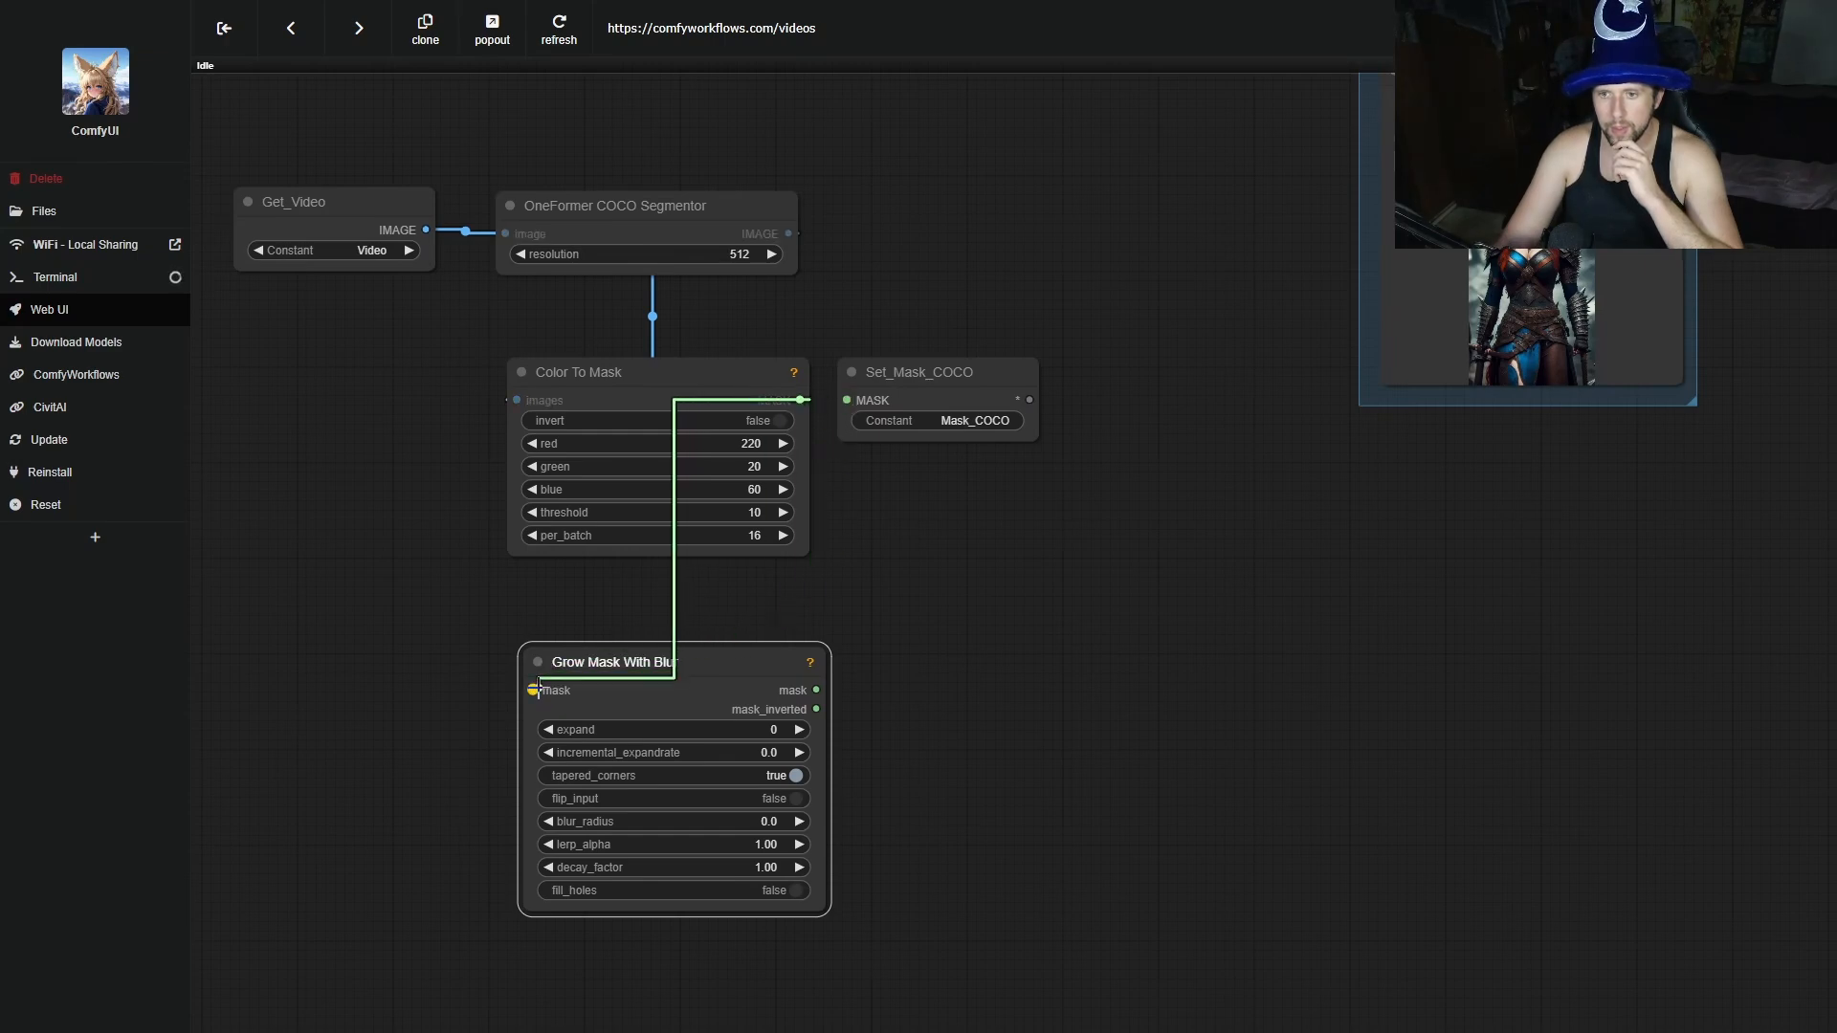
{"action": "left_click_drag", "start_coordinate": [863, 432], "coordinate": [935, 634]}
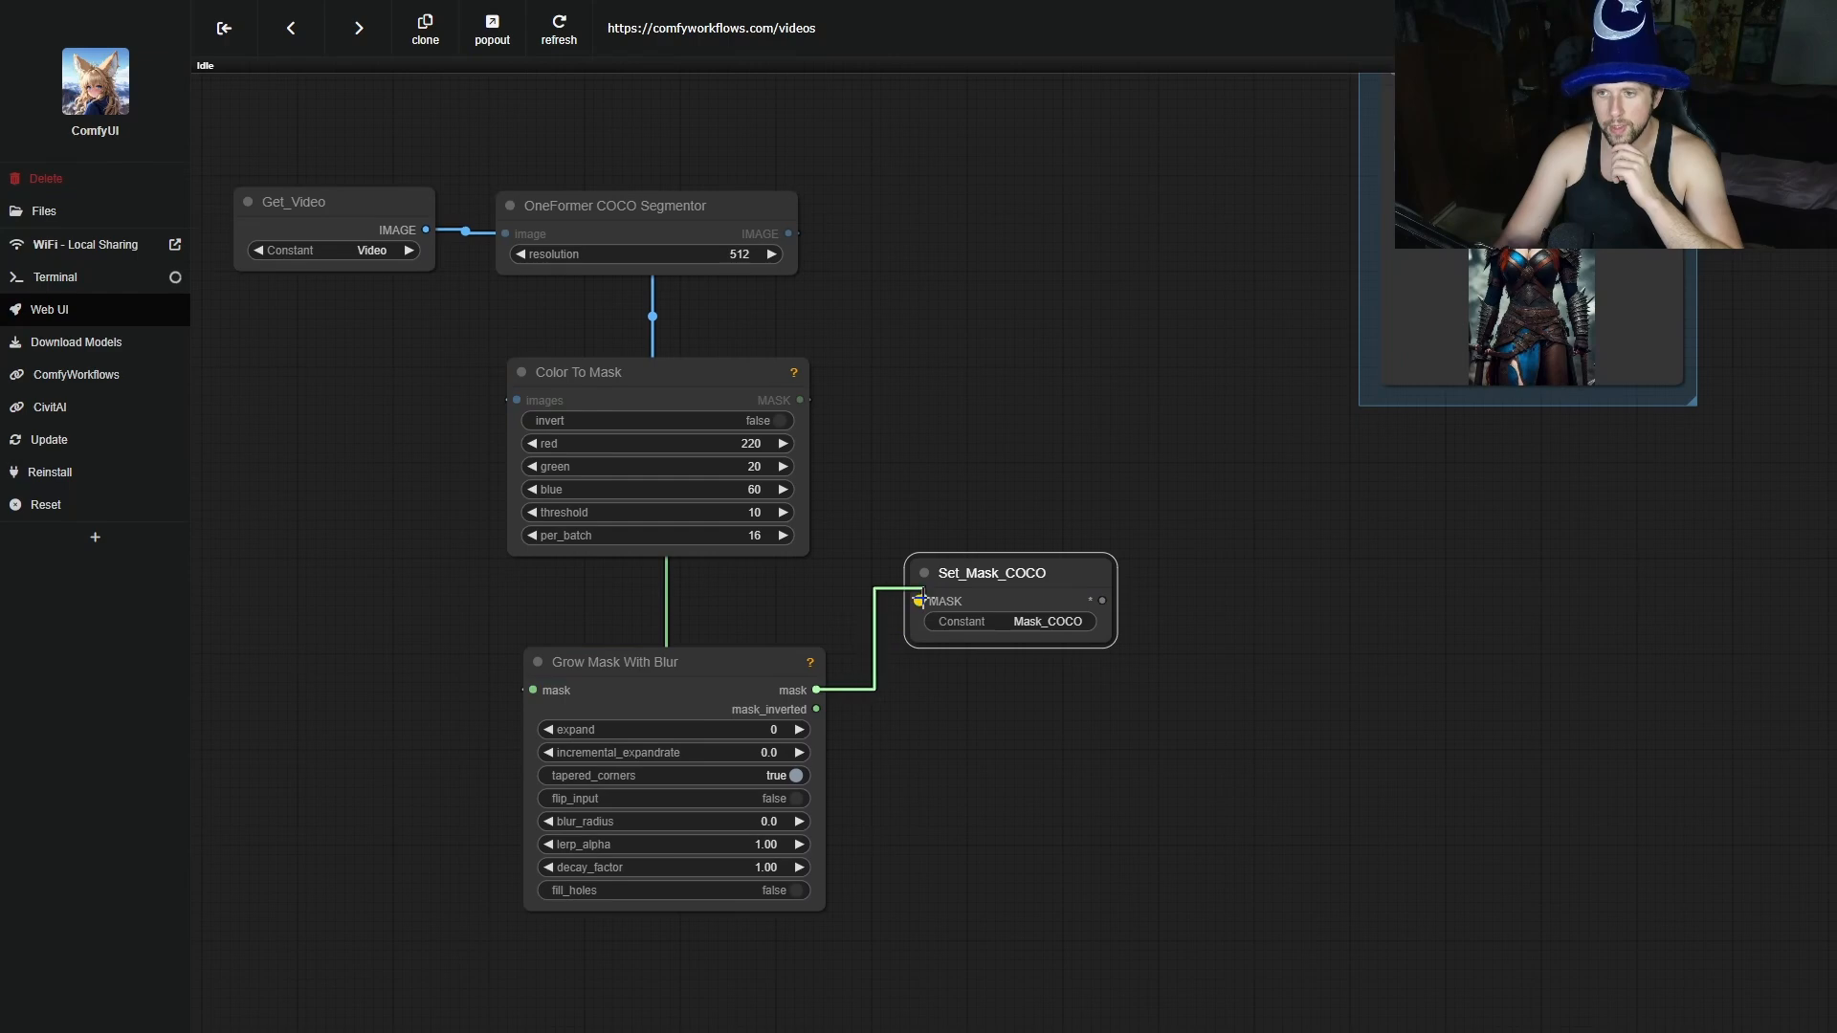
Set expand to 3 and blur_radius to 5 in the Grow Mask With Blur node.
{"action": "scroll", "coordinate": [763, 835], "scroll_direction": "up", "scroll_amount": 4}
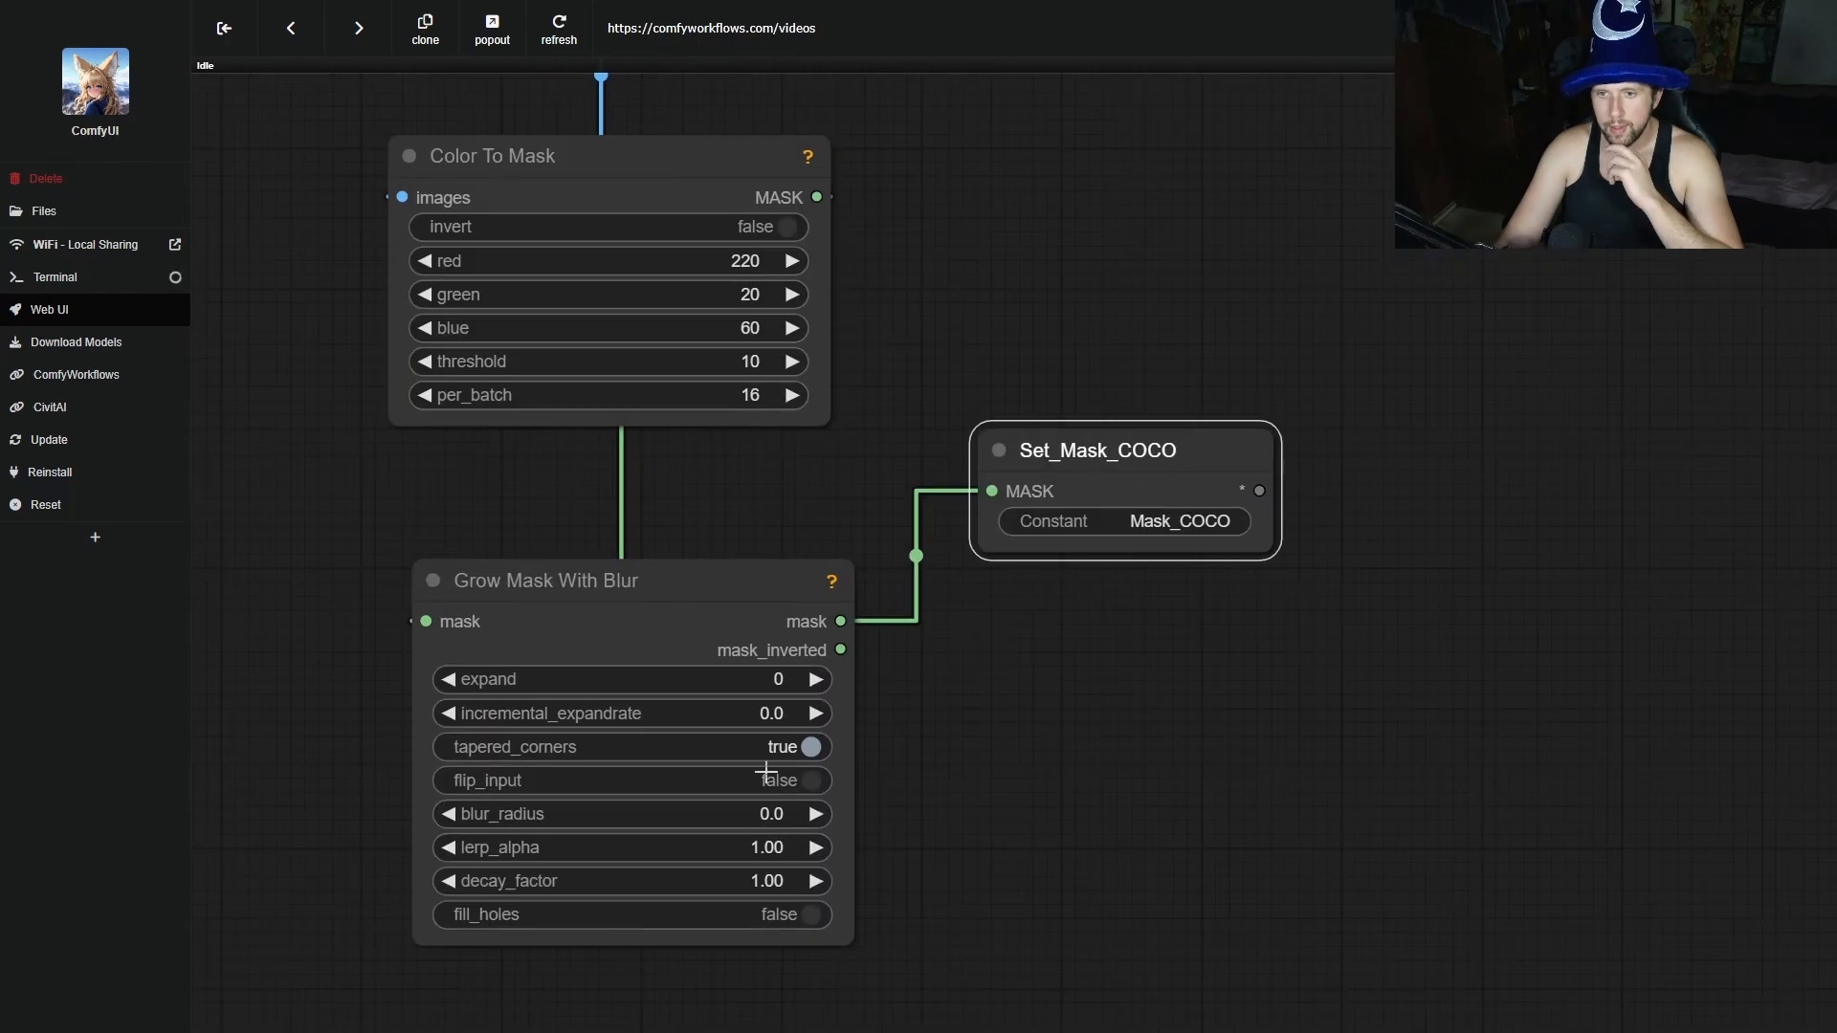
{"action": "left_click", "coordinate": [815, 679]}
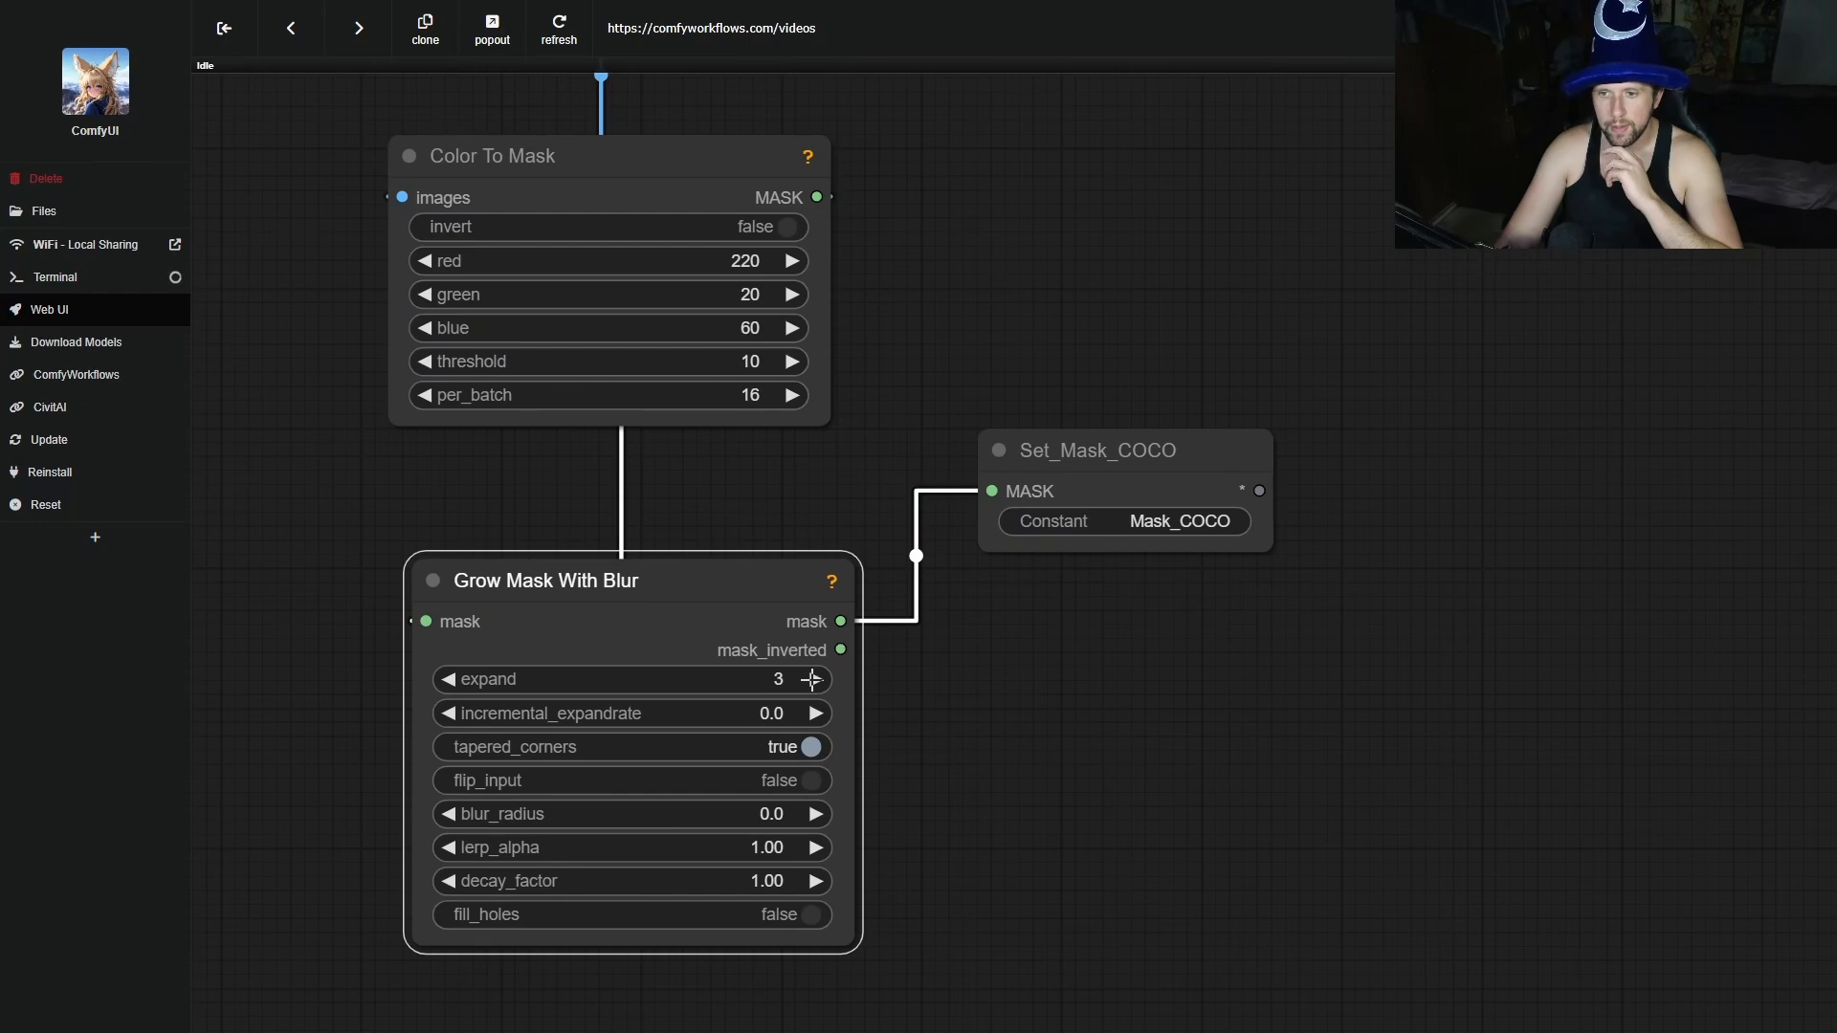
{"action": "left_click", "coordinate": [793, 814]}
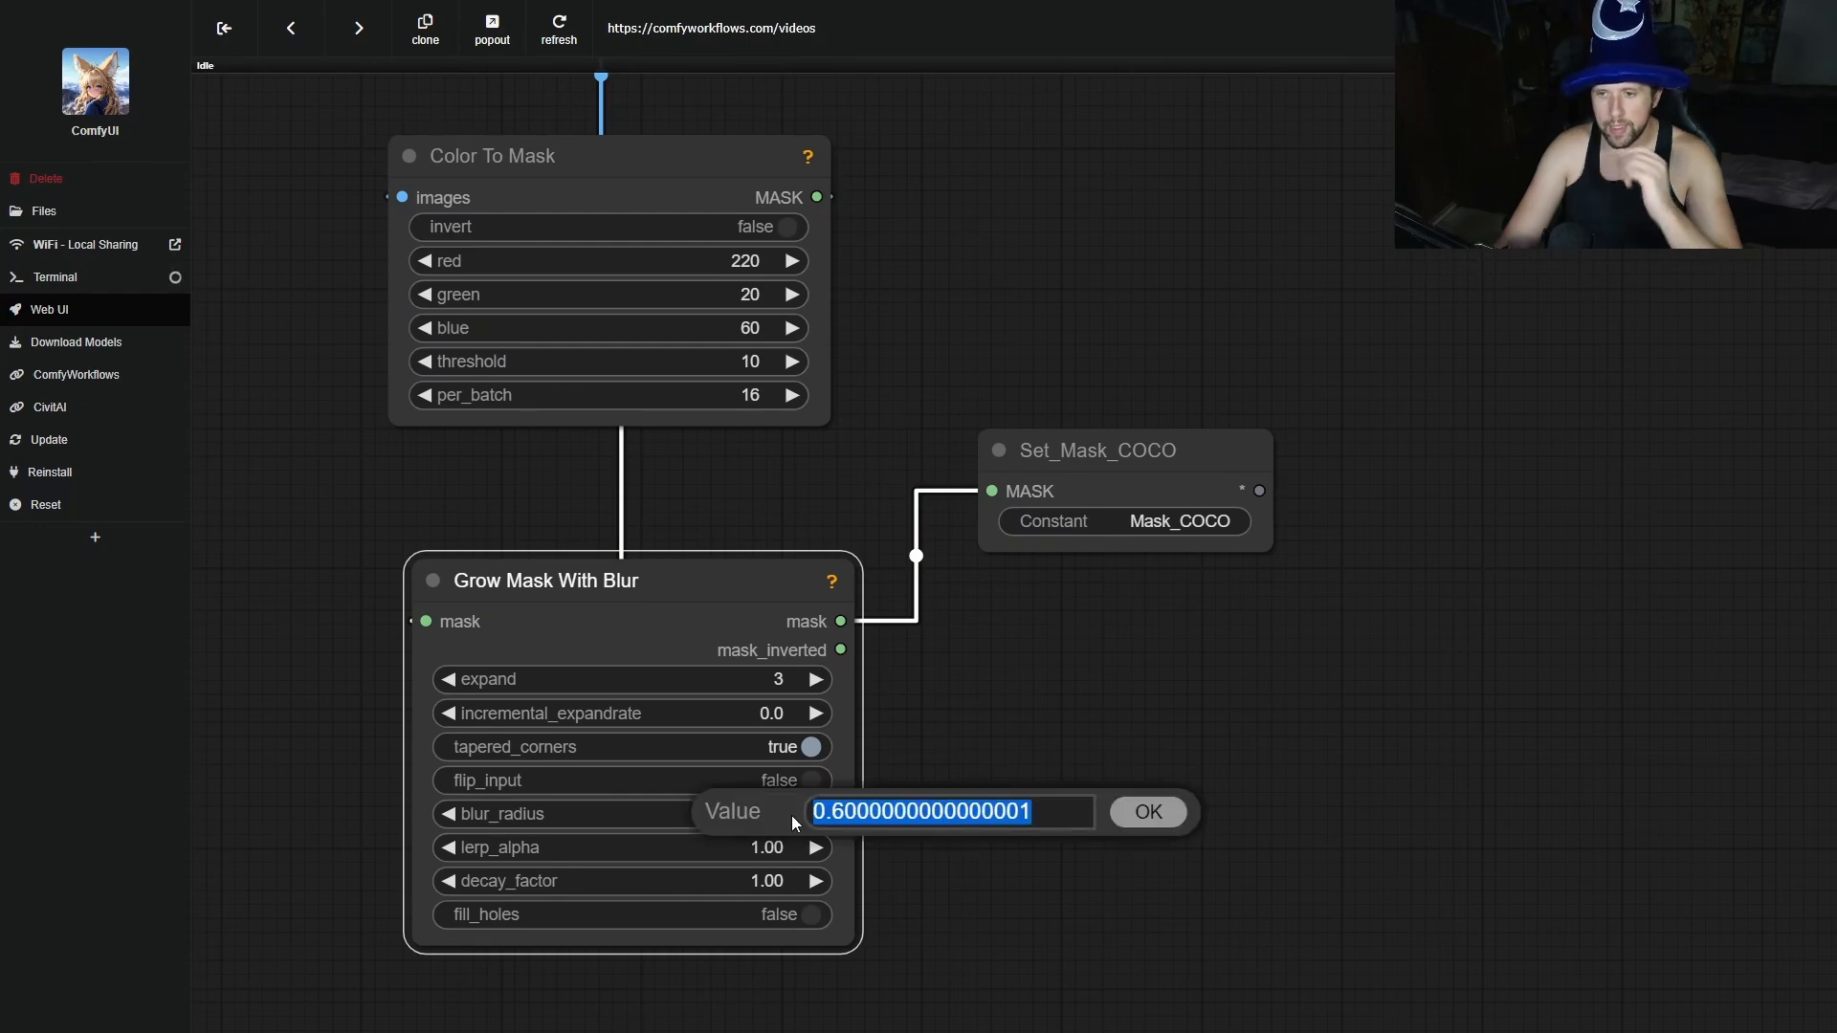
{"action": "type", "text": "5"}
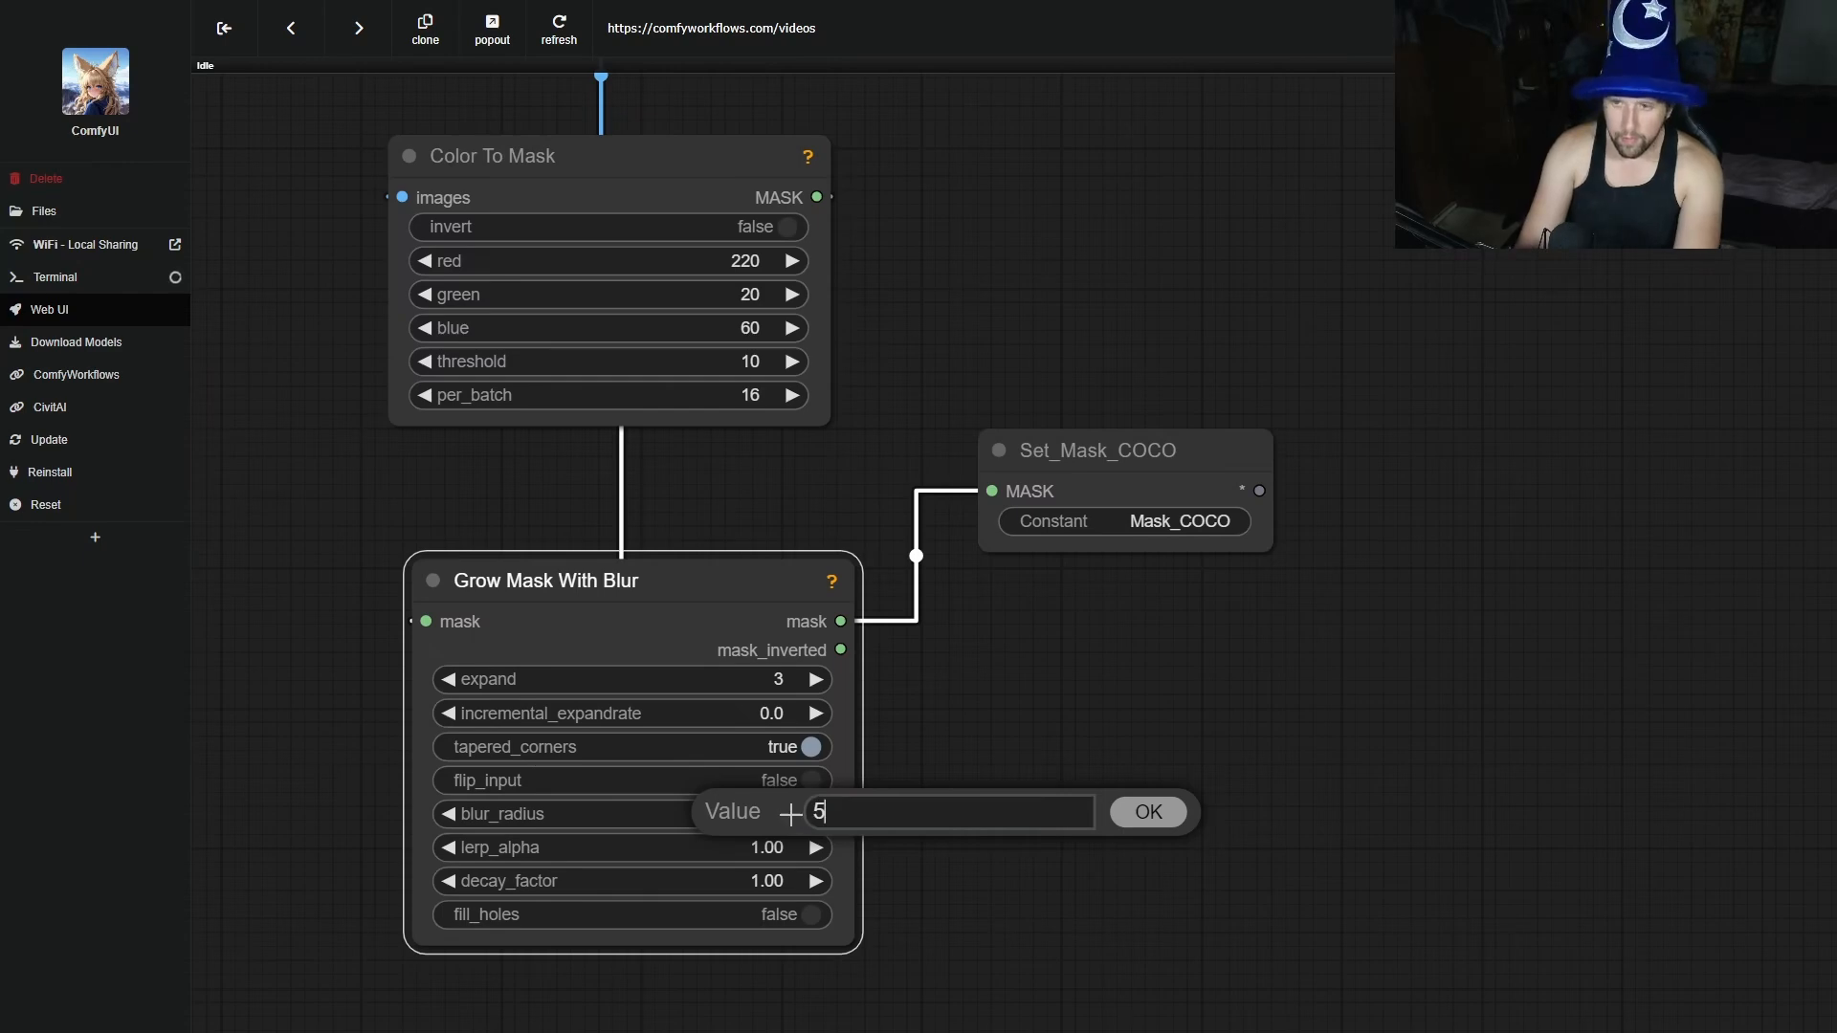
{"action": "key", "text": "Return"}
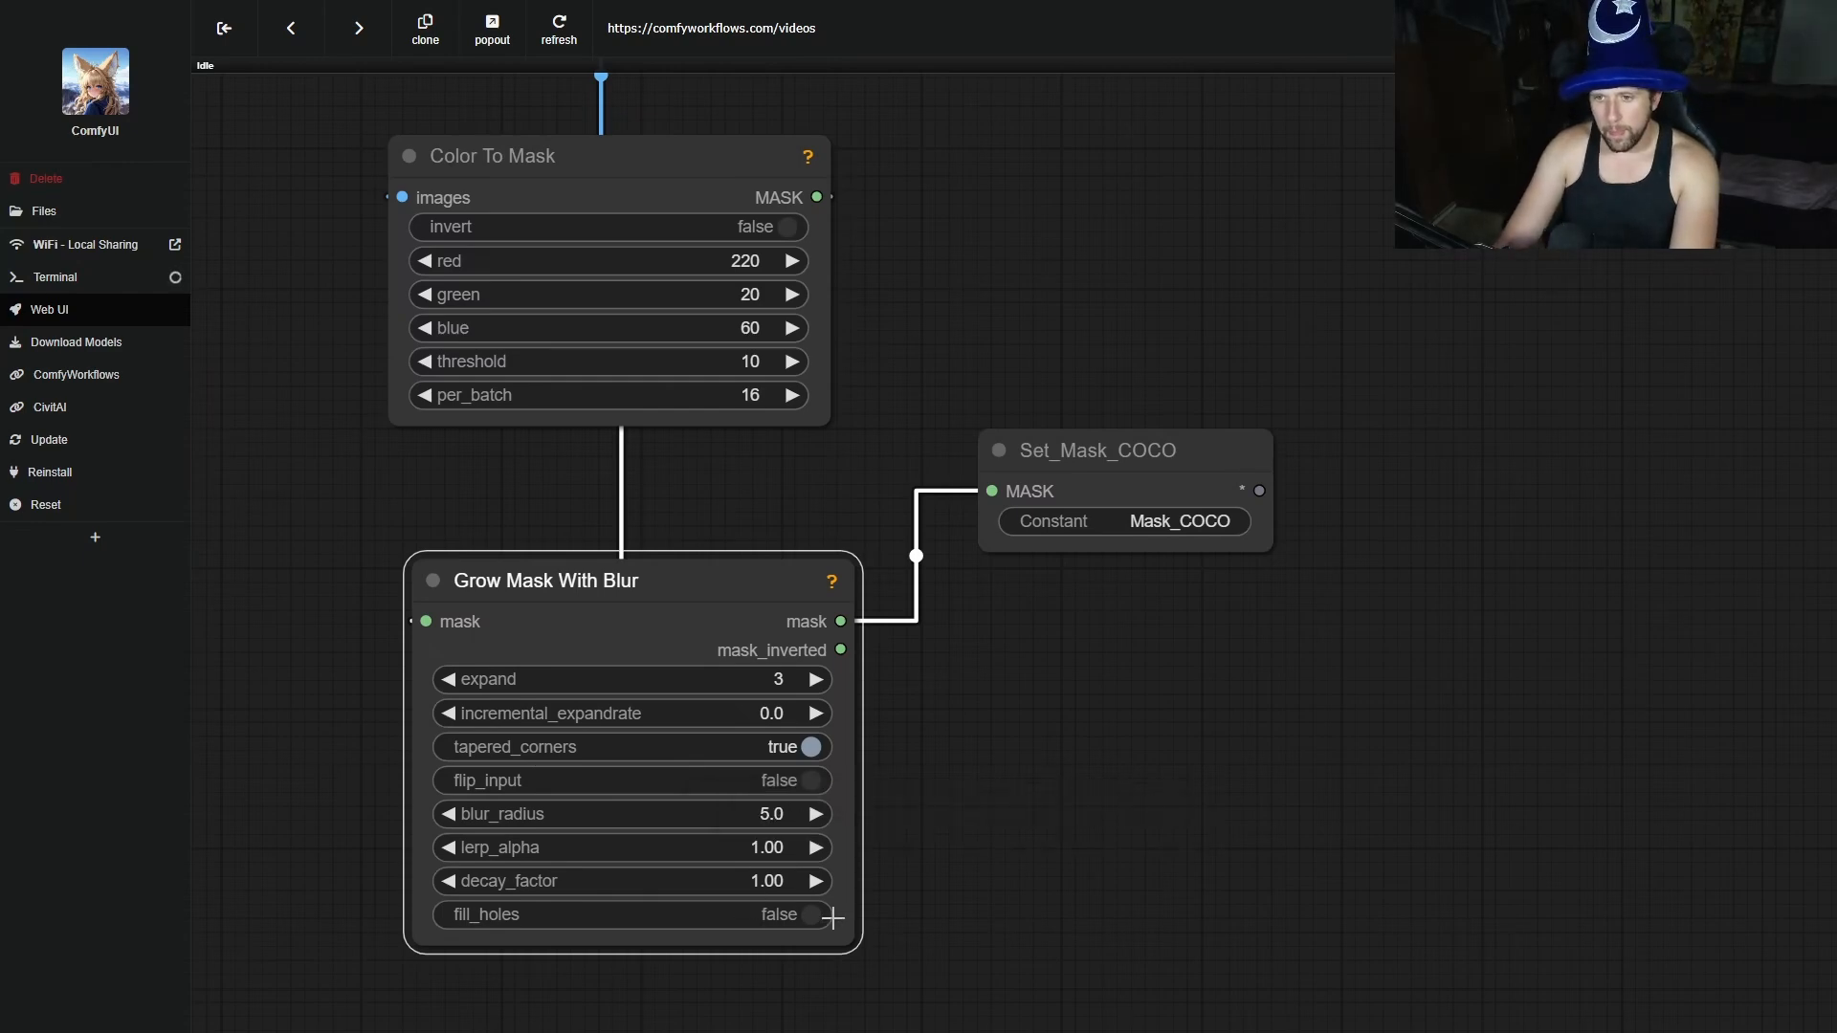
{"action": "scroll", "coordinate": [945, 894], "scroll_direction": "down", "scroll_amount": 9}
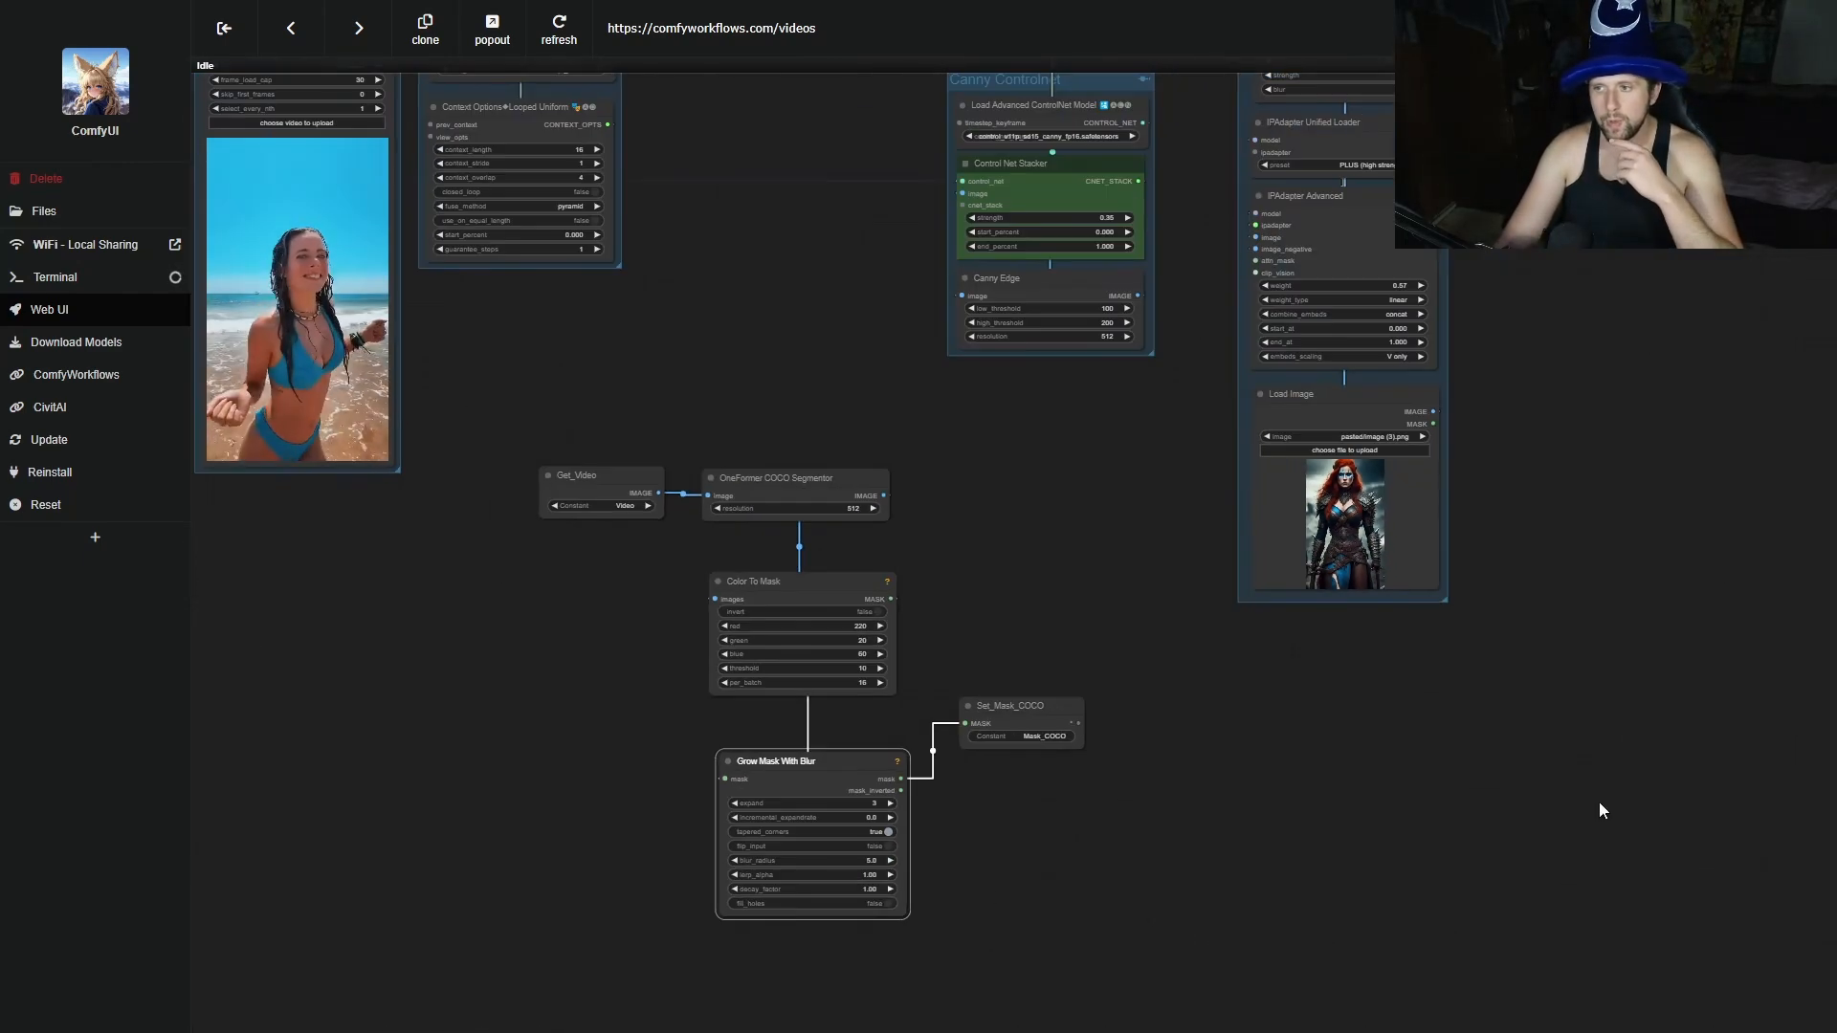
Queue a test generation with the grown, blurred COCO mask.
{"action": "key", "text": "ctrl+Return"}
{"action": "left_click_drag", "start_coordinate": [1821, 515], "coordinate": [1117, 1001]}
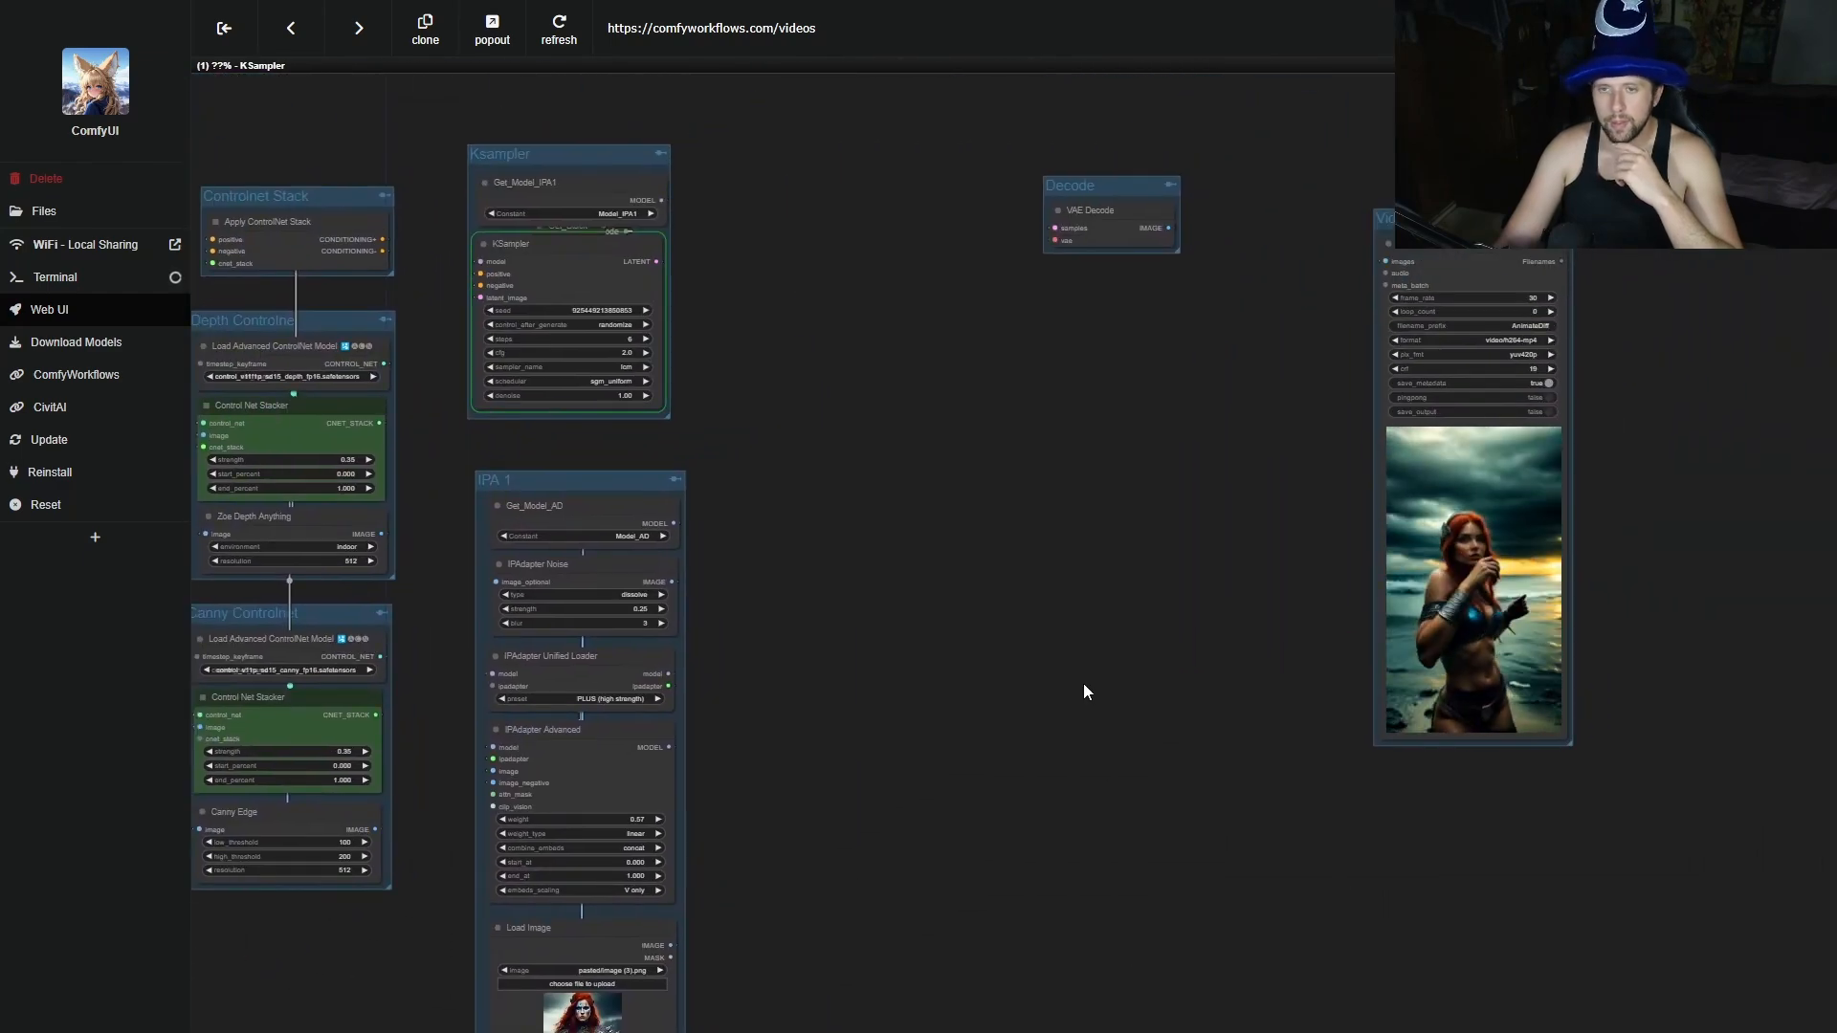
{"action": "scroll", "coordinate": [704, 291], "scroll_direction": "up", "scroll_amount": 7}
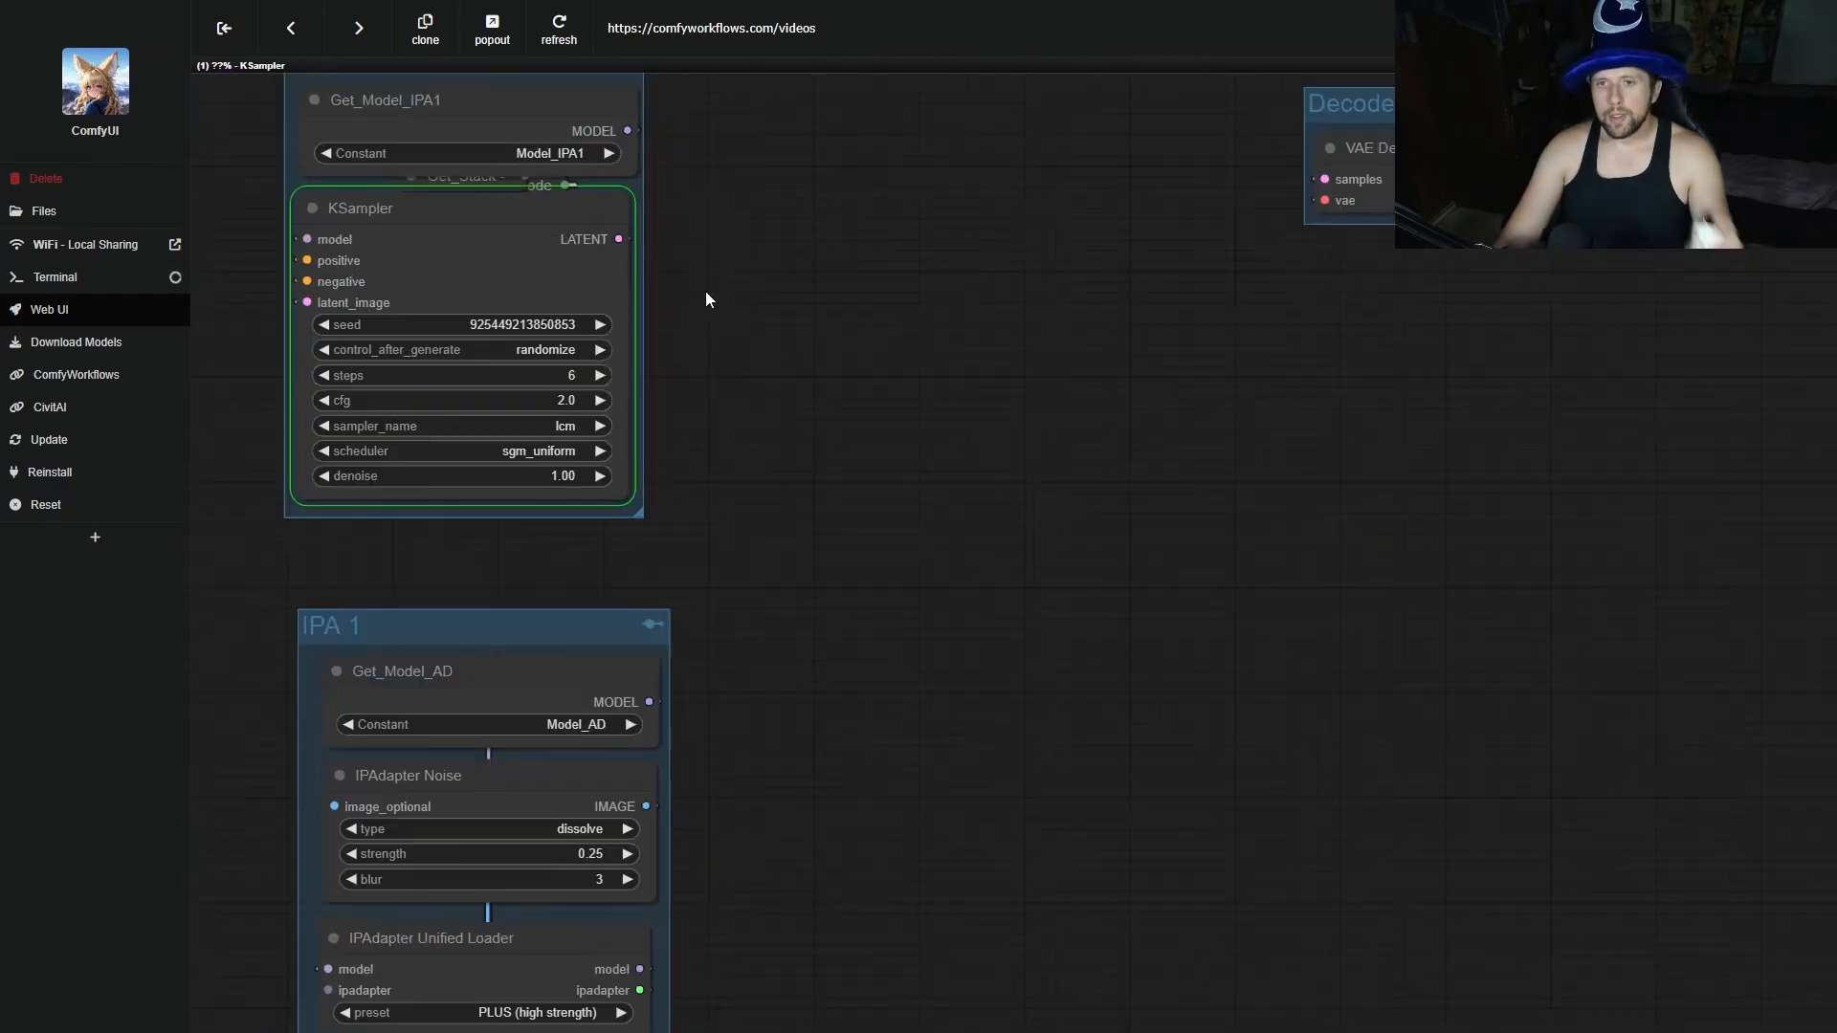
Set steps to 4 in the KSampler node.
{"action": "left_click_drag", "start_coordinate": [723, 303], "coordinate": [721, 600]}
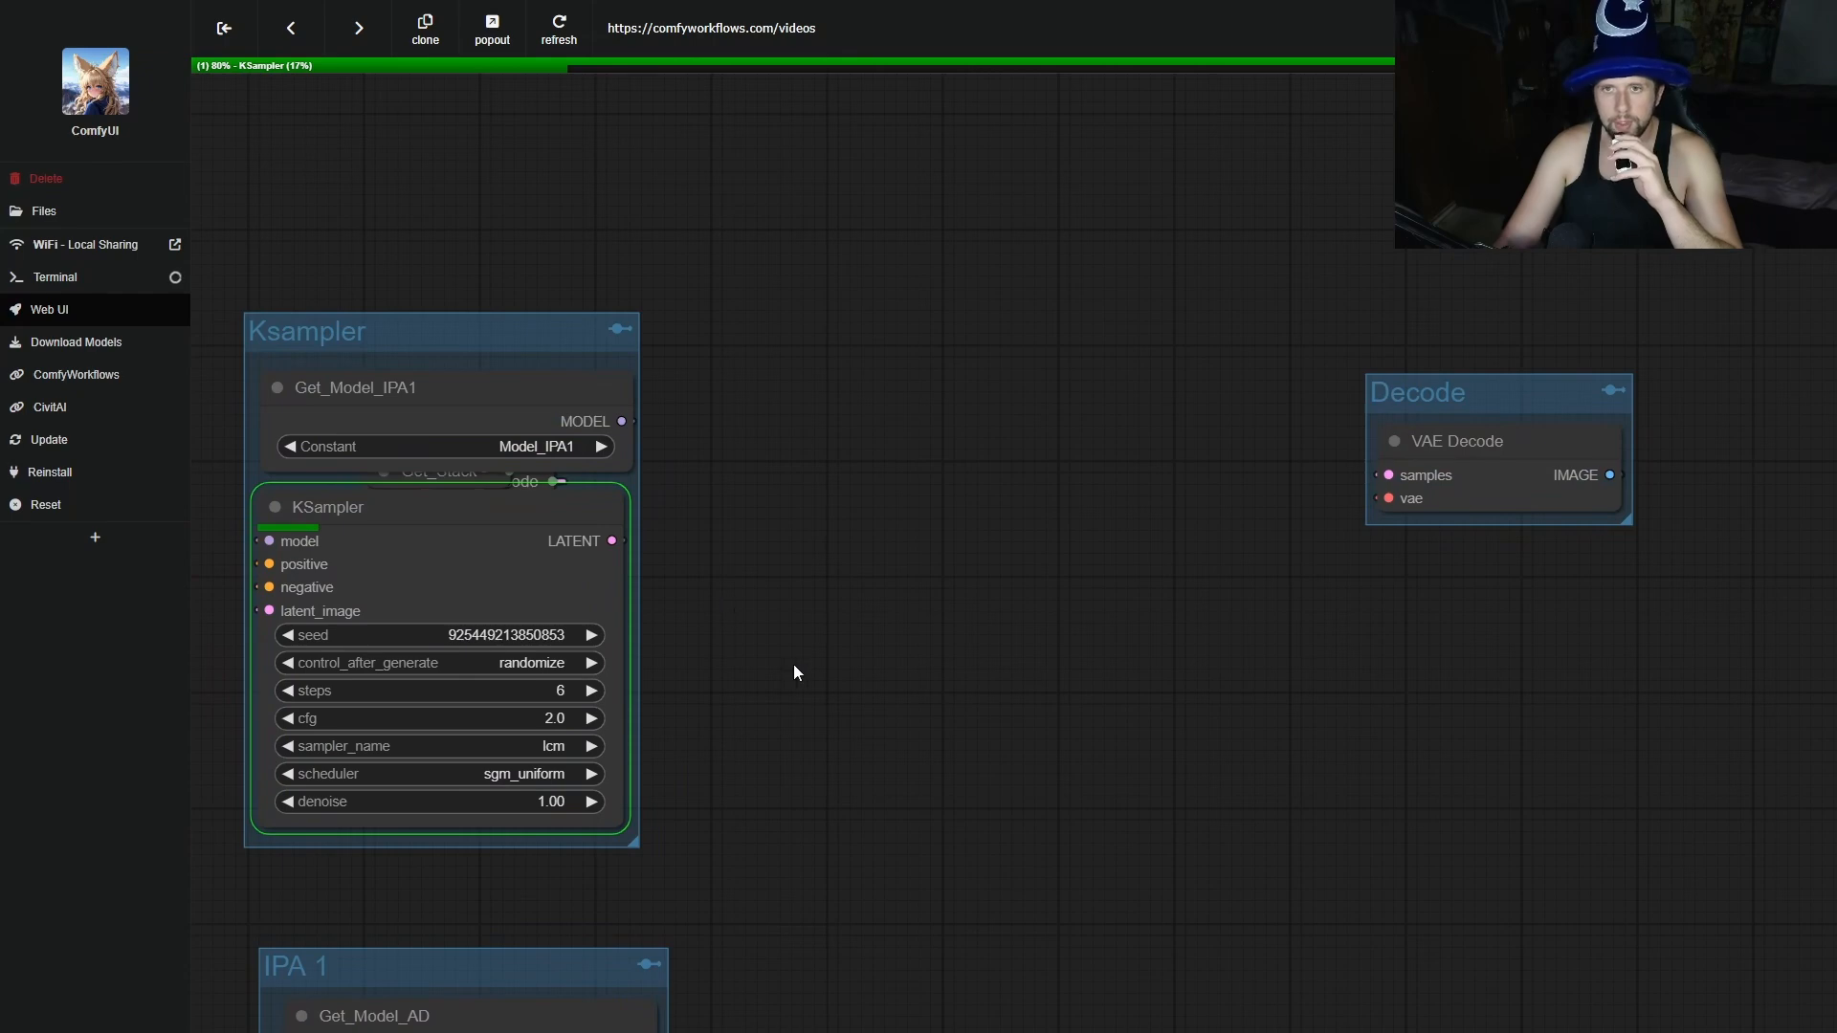
{"action": "left_click_drag", "start_coordinate": [1311, 852], "coordinate": [1380, 770]}
{"action": "scroll", "coordinate": [637, 614], "scroll_direction": "up", "scroll_amount": 6}
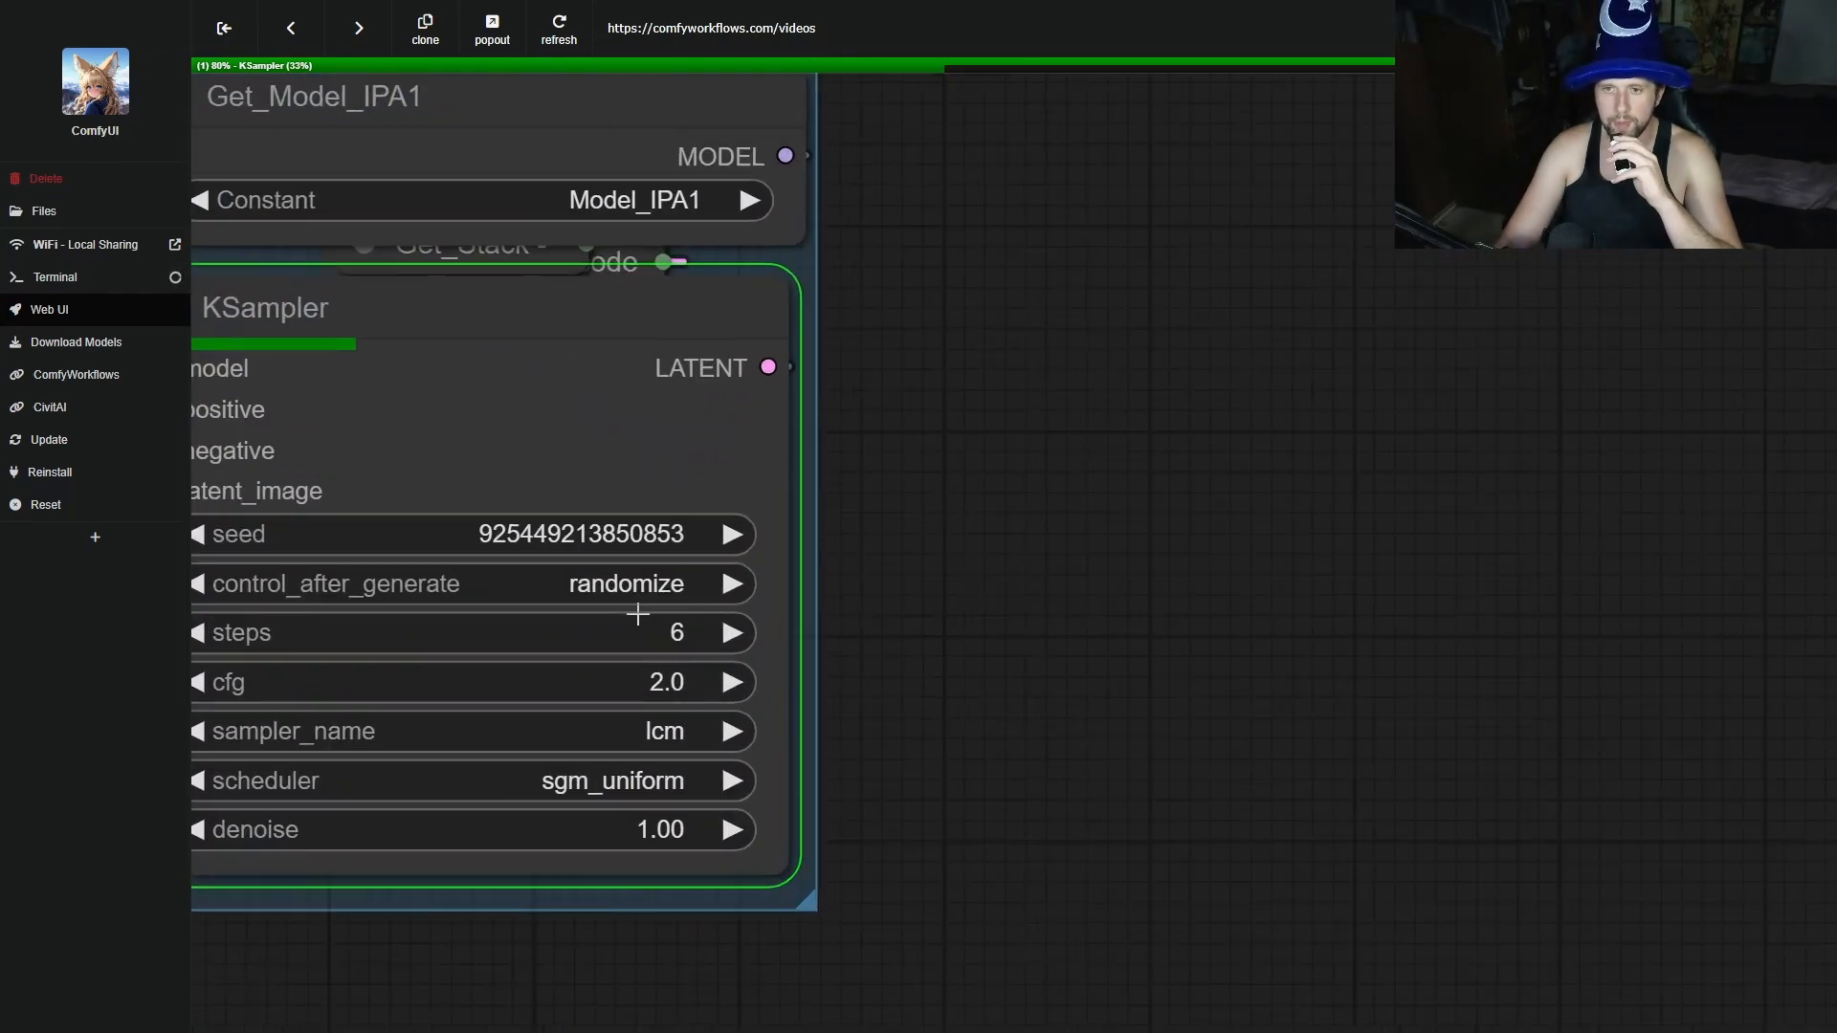
{"action": "left_click_drag", "start_coordinate": [1075, 718], "coordinate": [1178, 731]}
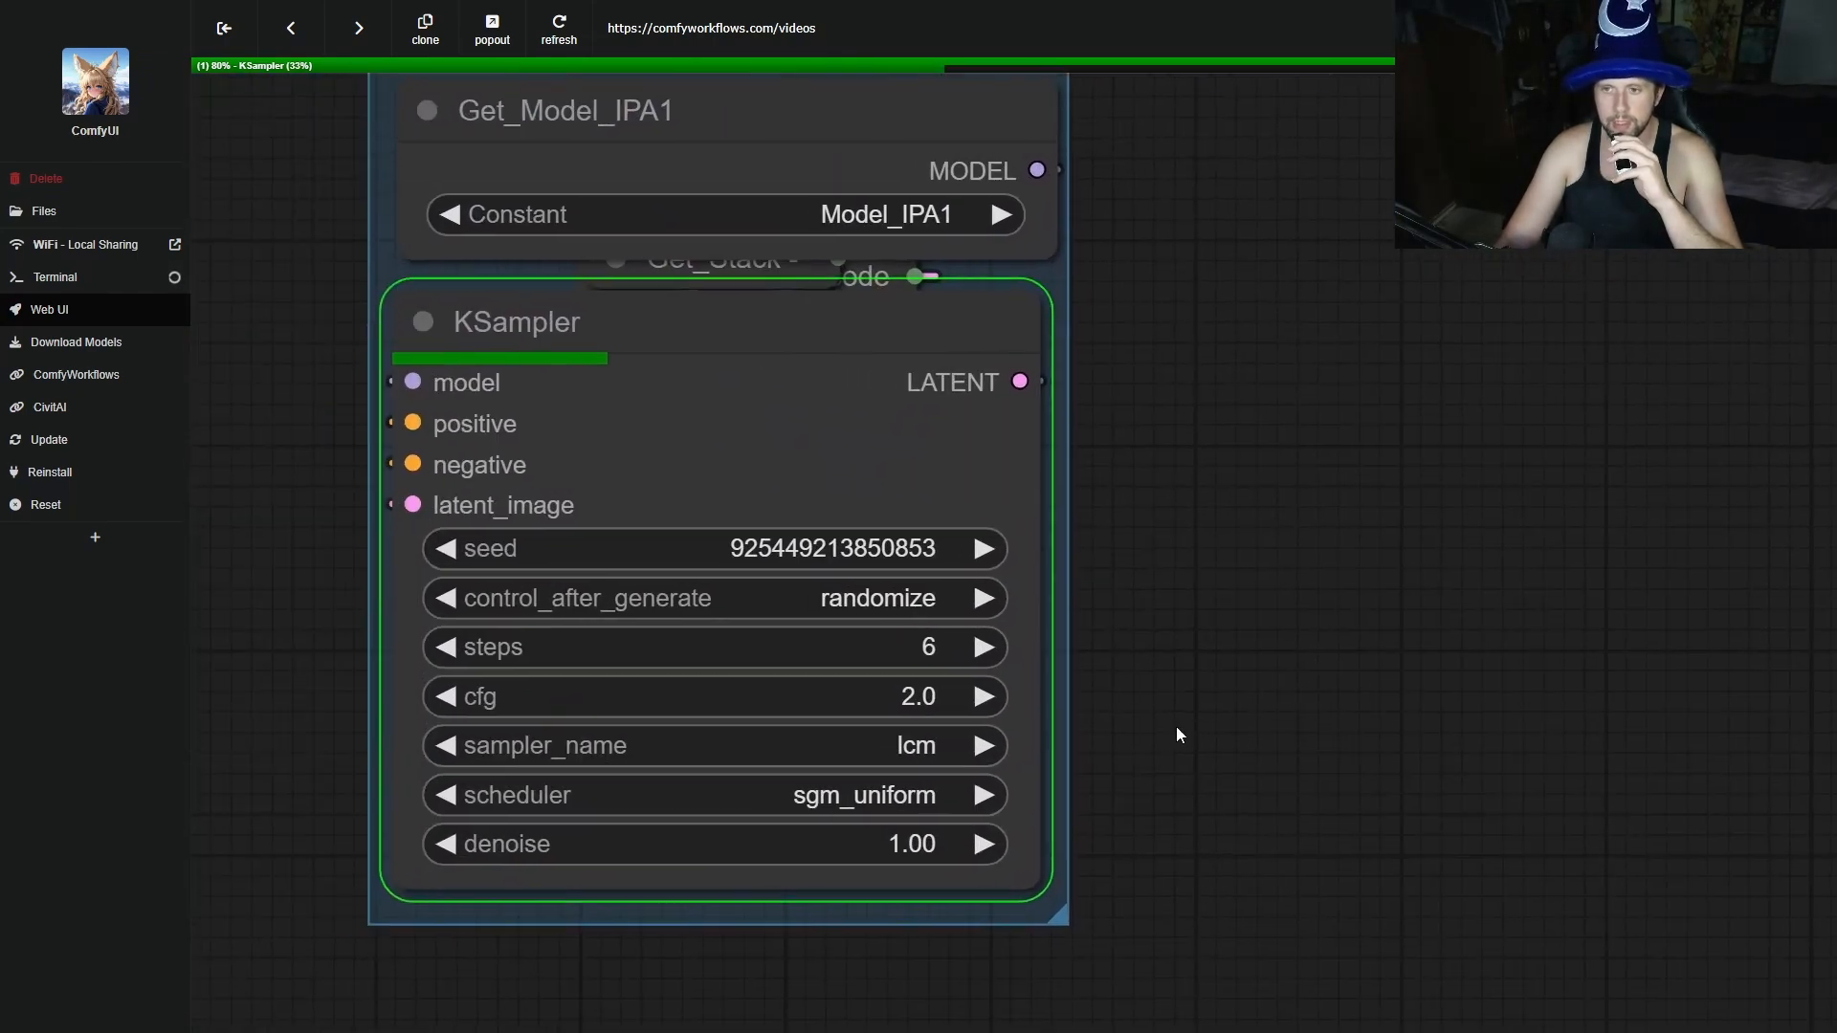
{"action": "left_click", "coordinate": [447, 647]}
Examine the generated Viking-woman video in the Video Combine preview, checking the edges of the masked figure against the background.
{"action": "scroll", "coordinate": [1432, 813], "scroll_direction": "down", "scroll_amount": 10}
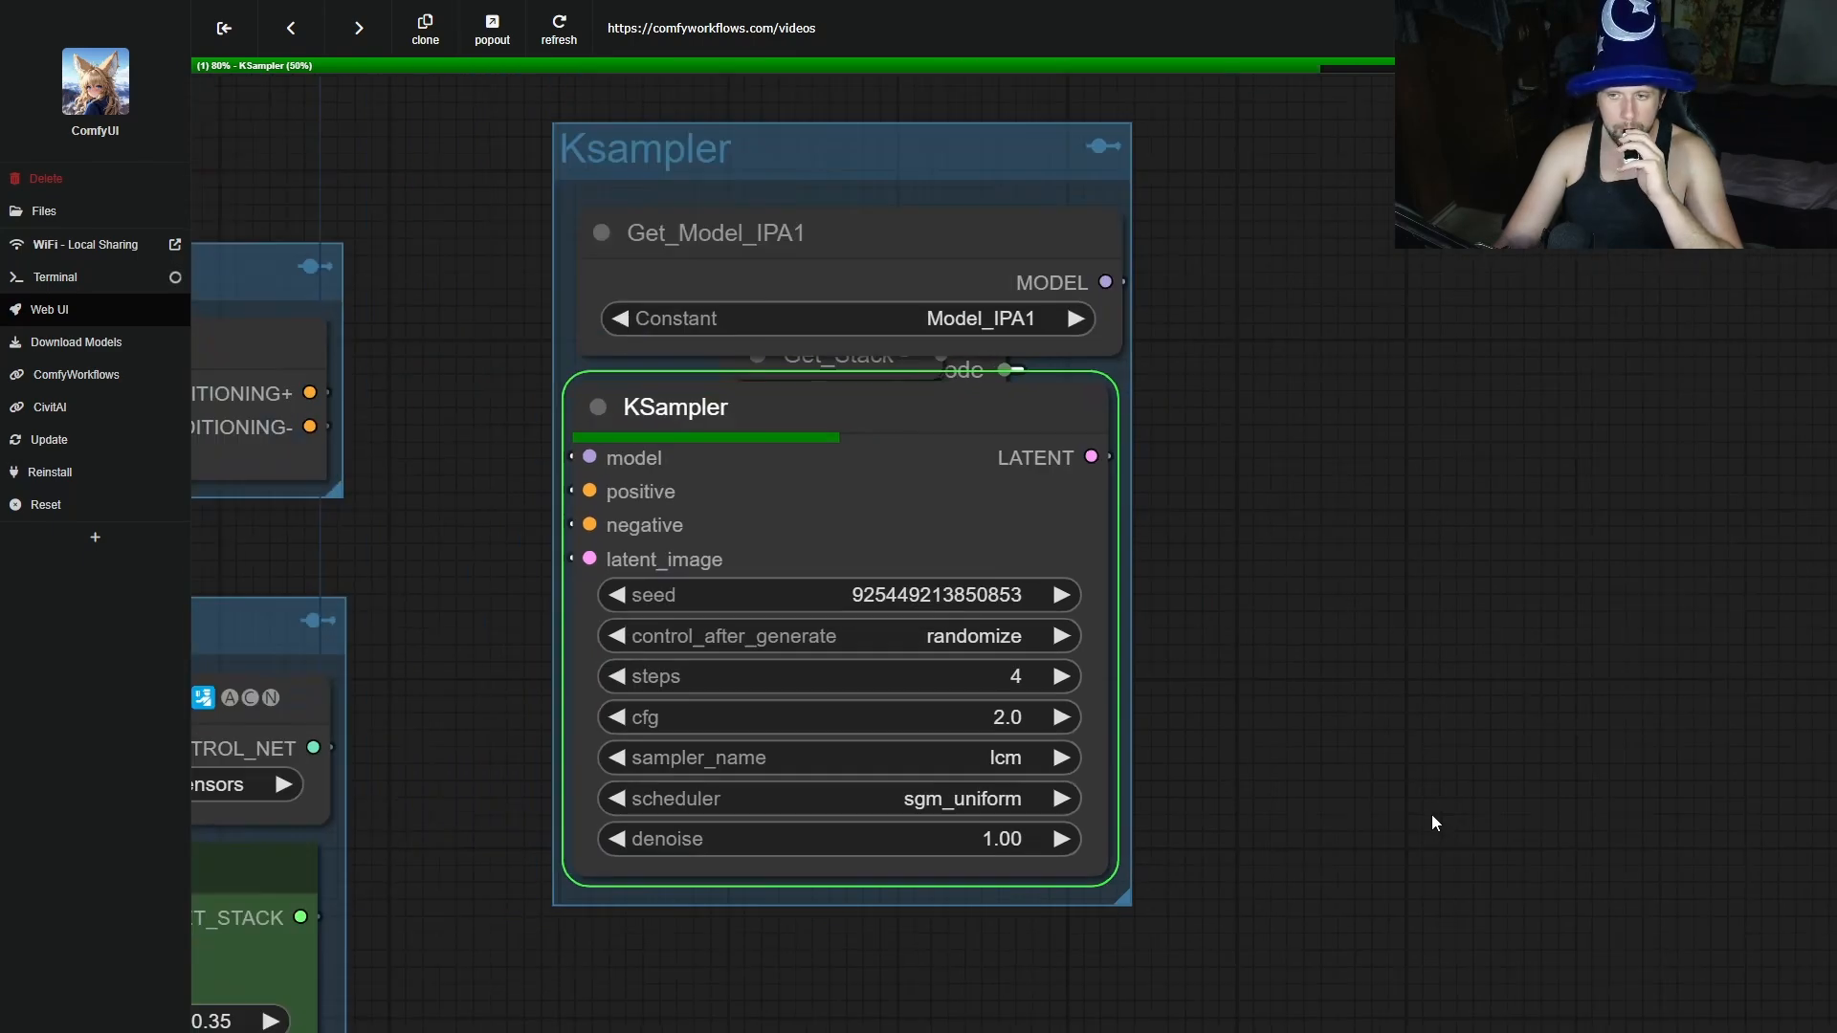
{"action": "left_click_drag", "start_coordinate": [1671, 935], "coordinate": [1285, 640]}
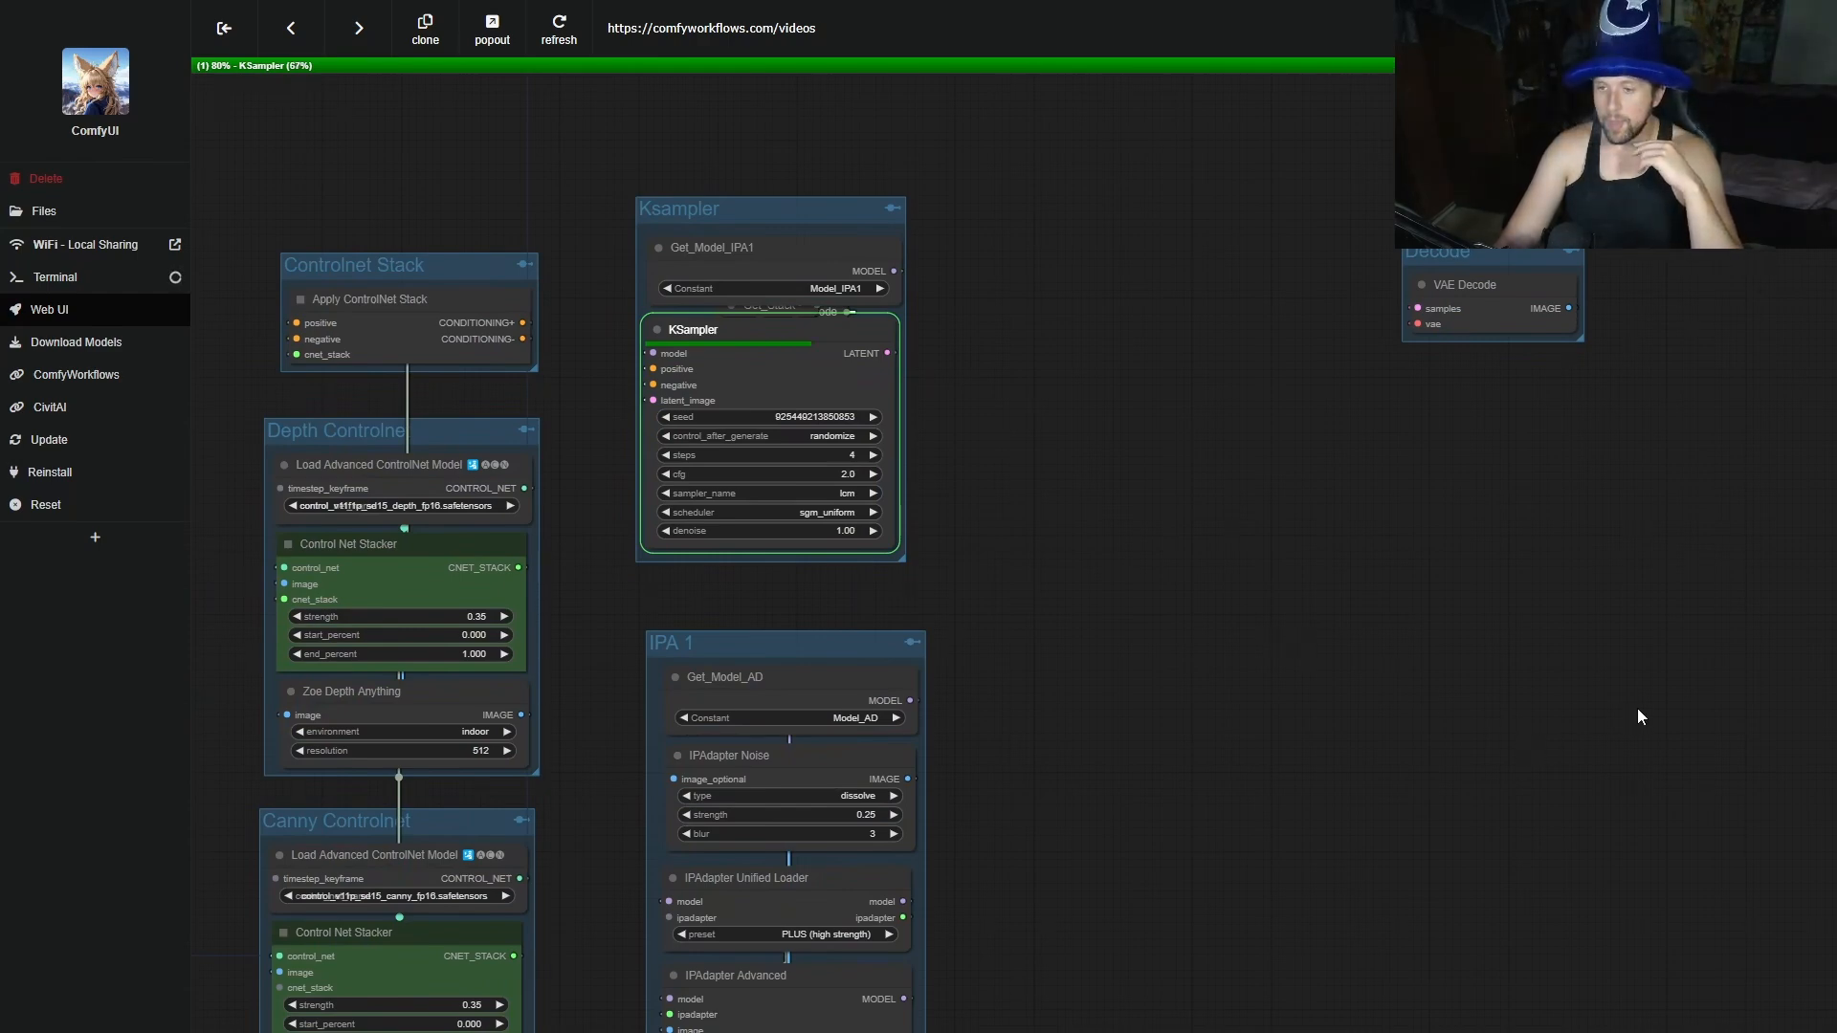
{"action": "left_click_drag", "start_coordinate": [1638, 709], "coordinate": [886, 675]}
{"action": "scroll", "coordinate": [1532, 704], "scroll_direction": "up", "scroll_amount": 5}
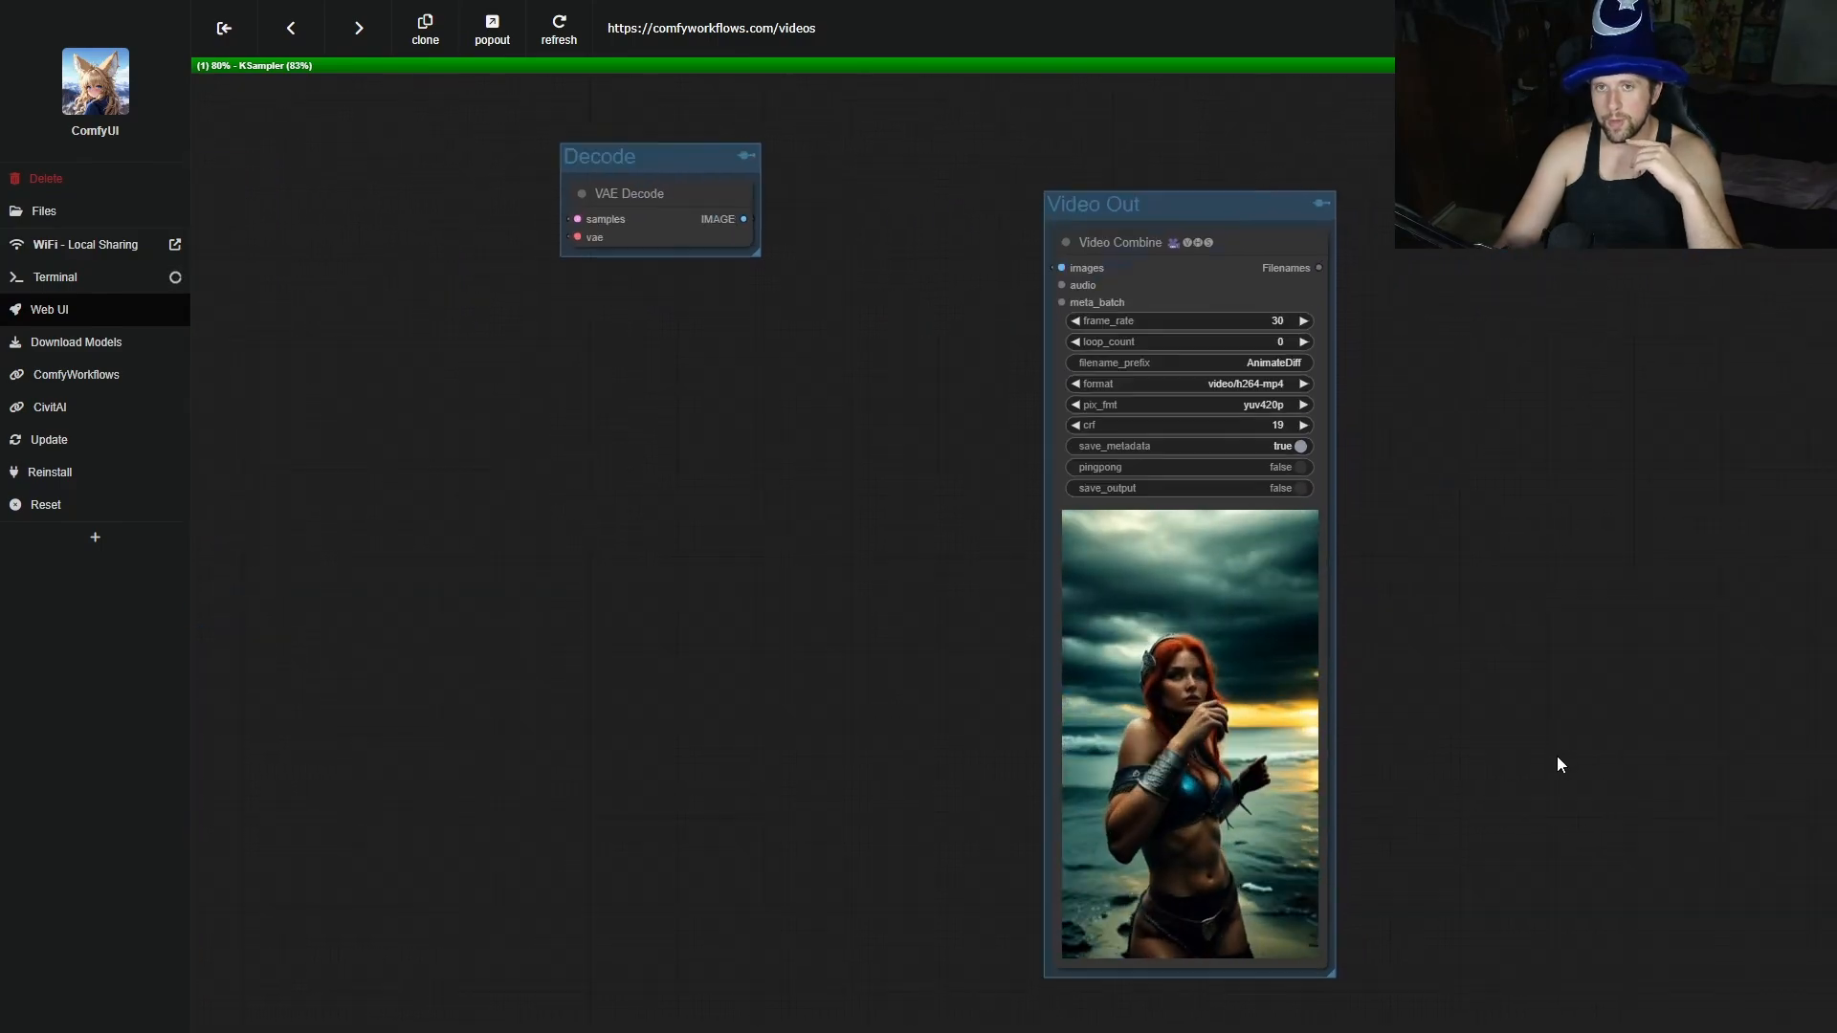
{"action": "scroll", "coordinate": [1482, 737], "scroll_direction": "down", "scroll_amount": 3}
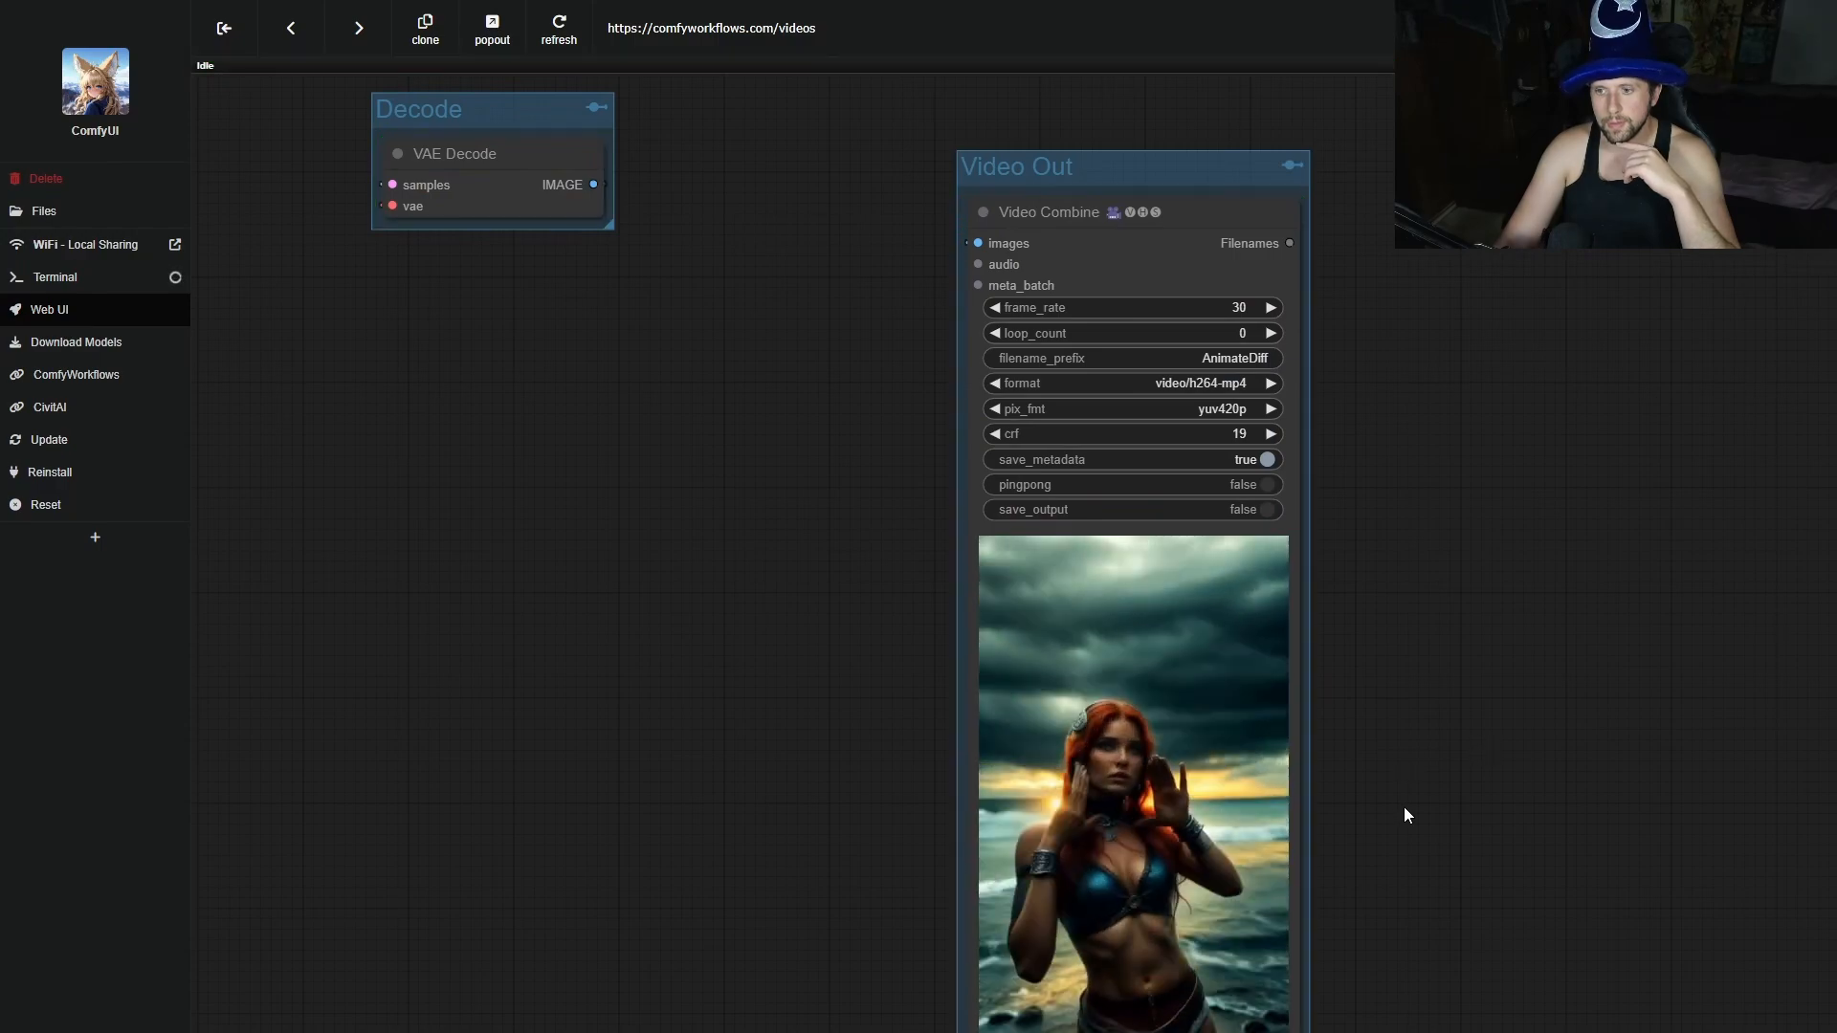
{"action": "scroll", "coordinate": [1404, 806], "scroll_direction": "up", "scroll_amount": 6}
{"action": "left_click_drag", "start_coordinate": [1380, 852], "coordinate": [1550, 696]}
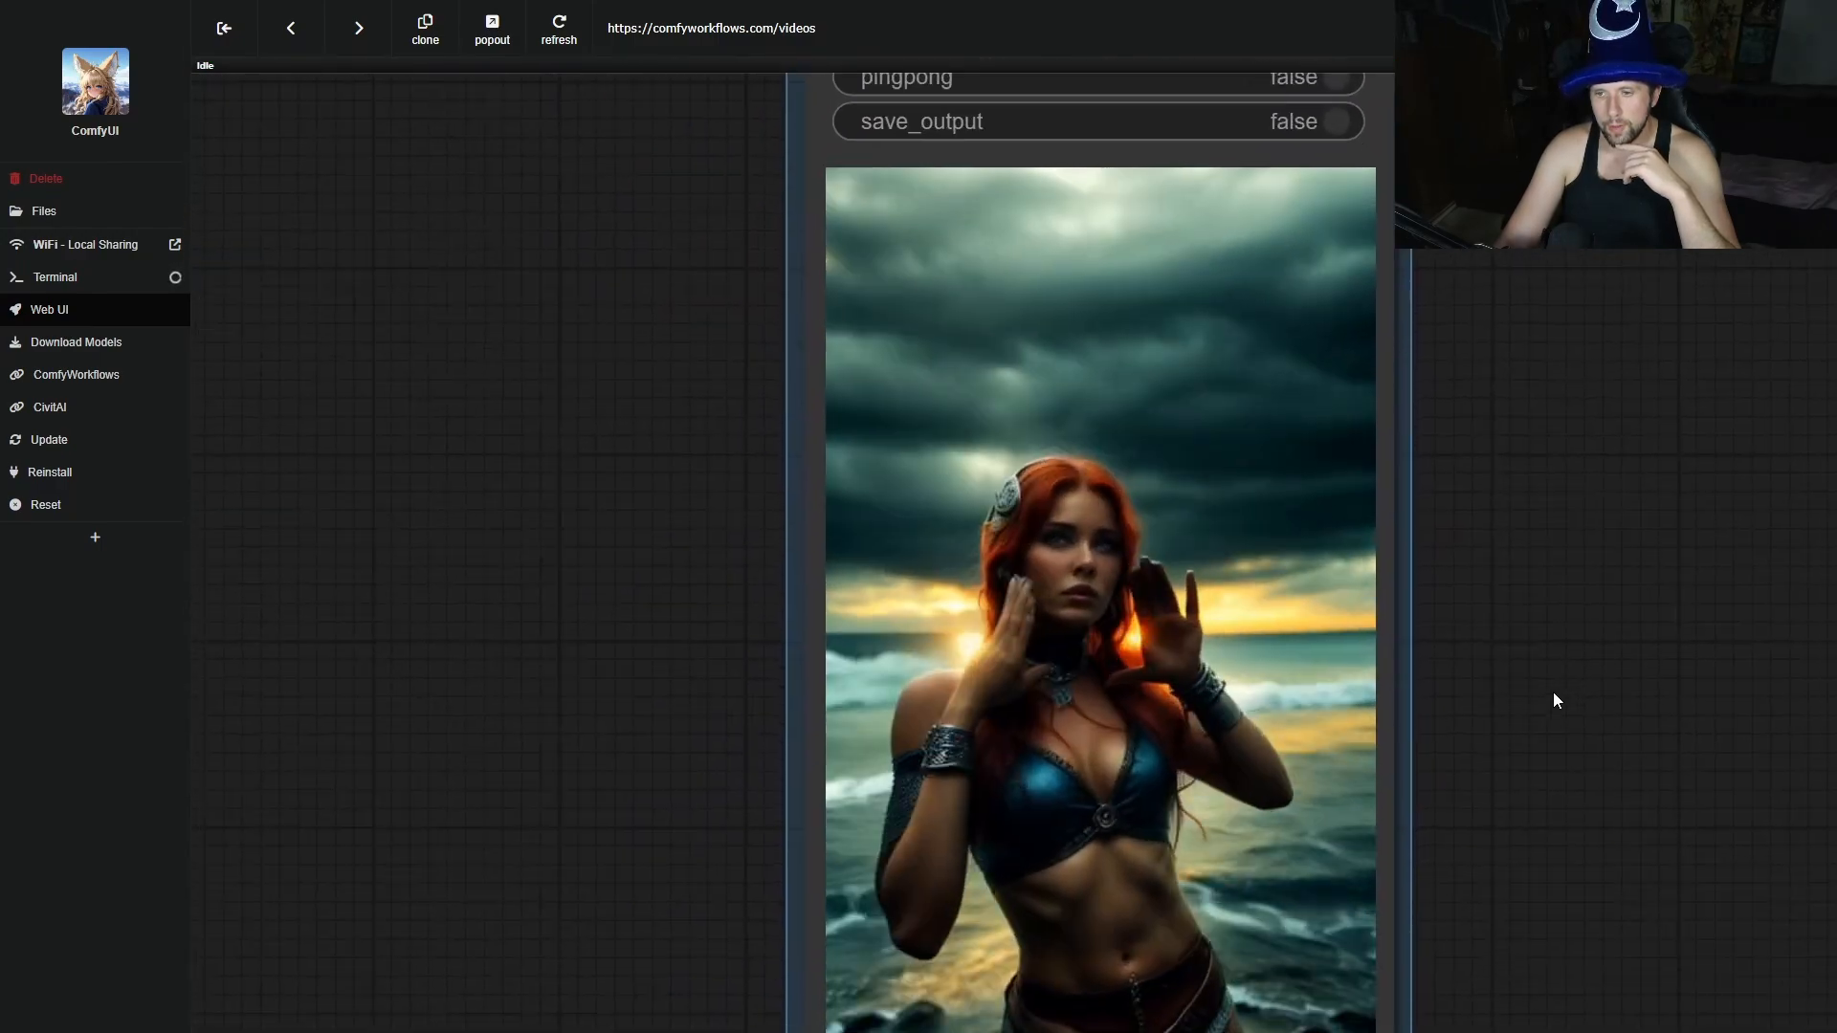
{"action": "scroll", "coordinate": [1402, 766], "scroll_direction": "up", "scroll_amount": 3}
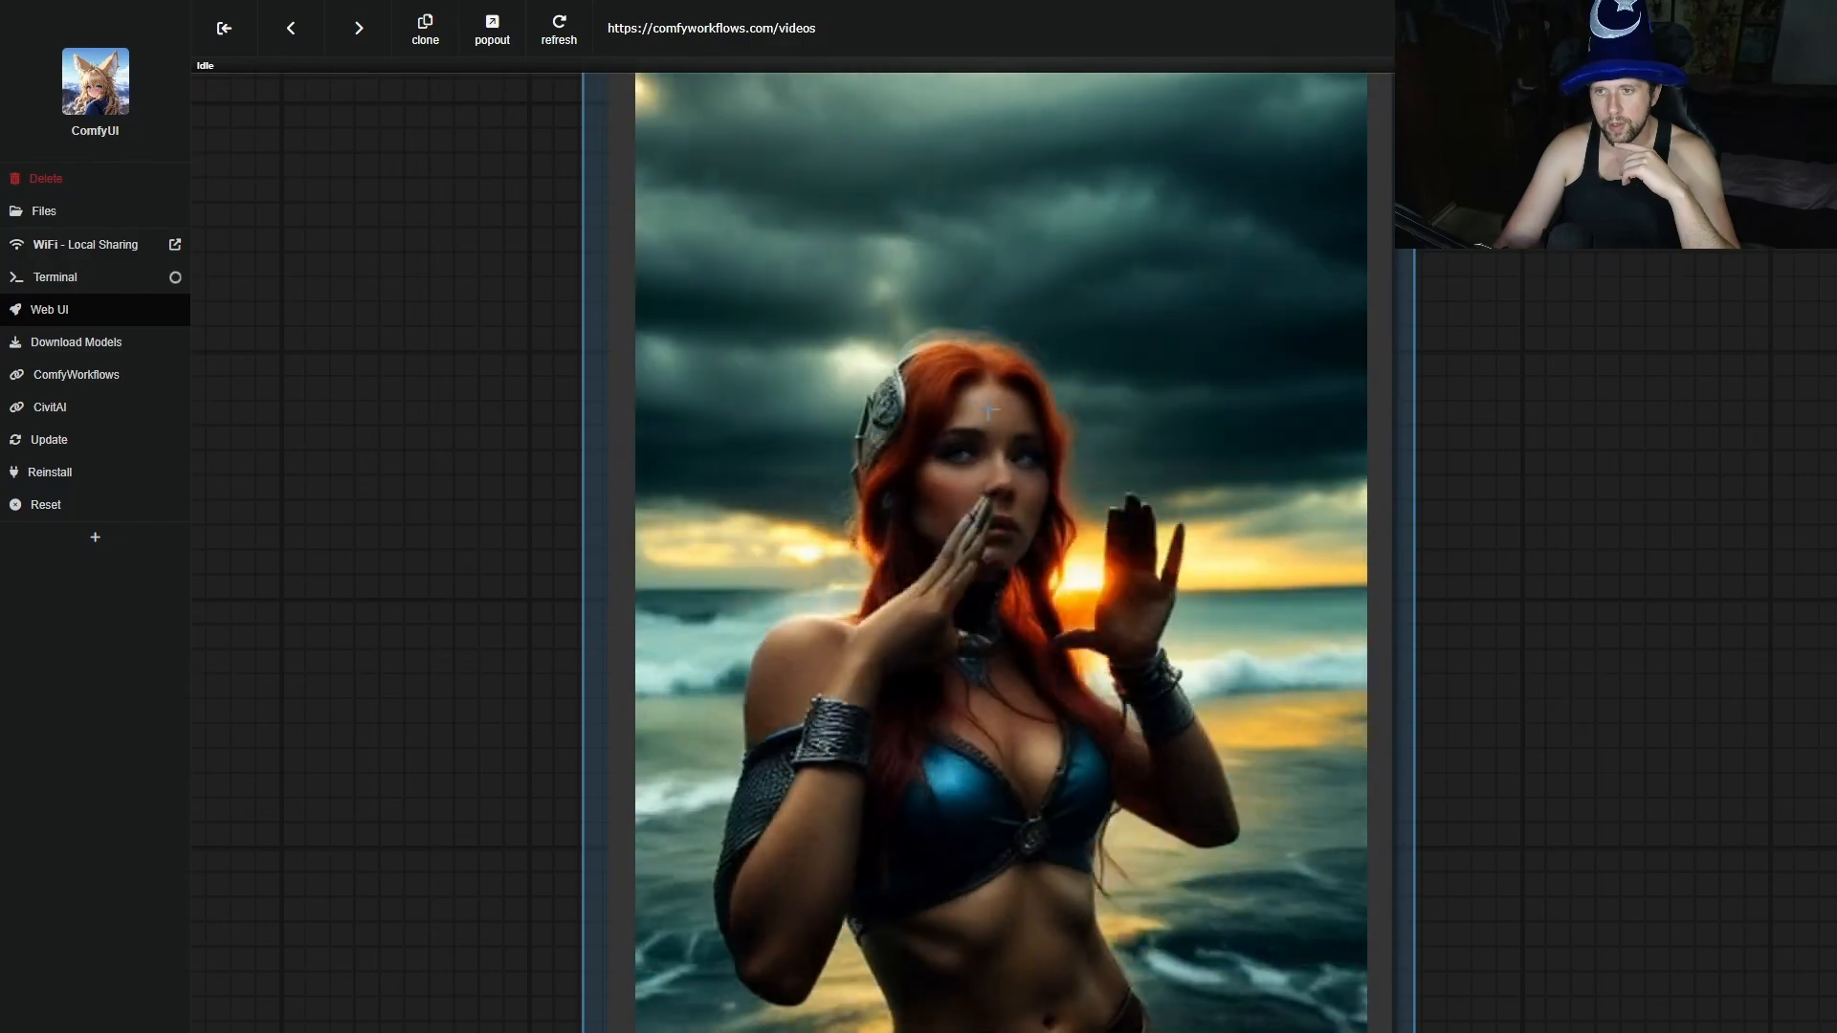
{"action": "scroll", "coordinate": [1110, 693], "scroll_direction": "down", "scroll_amount": 1}
{"action": "scroll", "coordinate": [1110, 696], "scroll_direction": "down", "scroll_amount": 13}
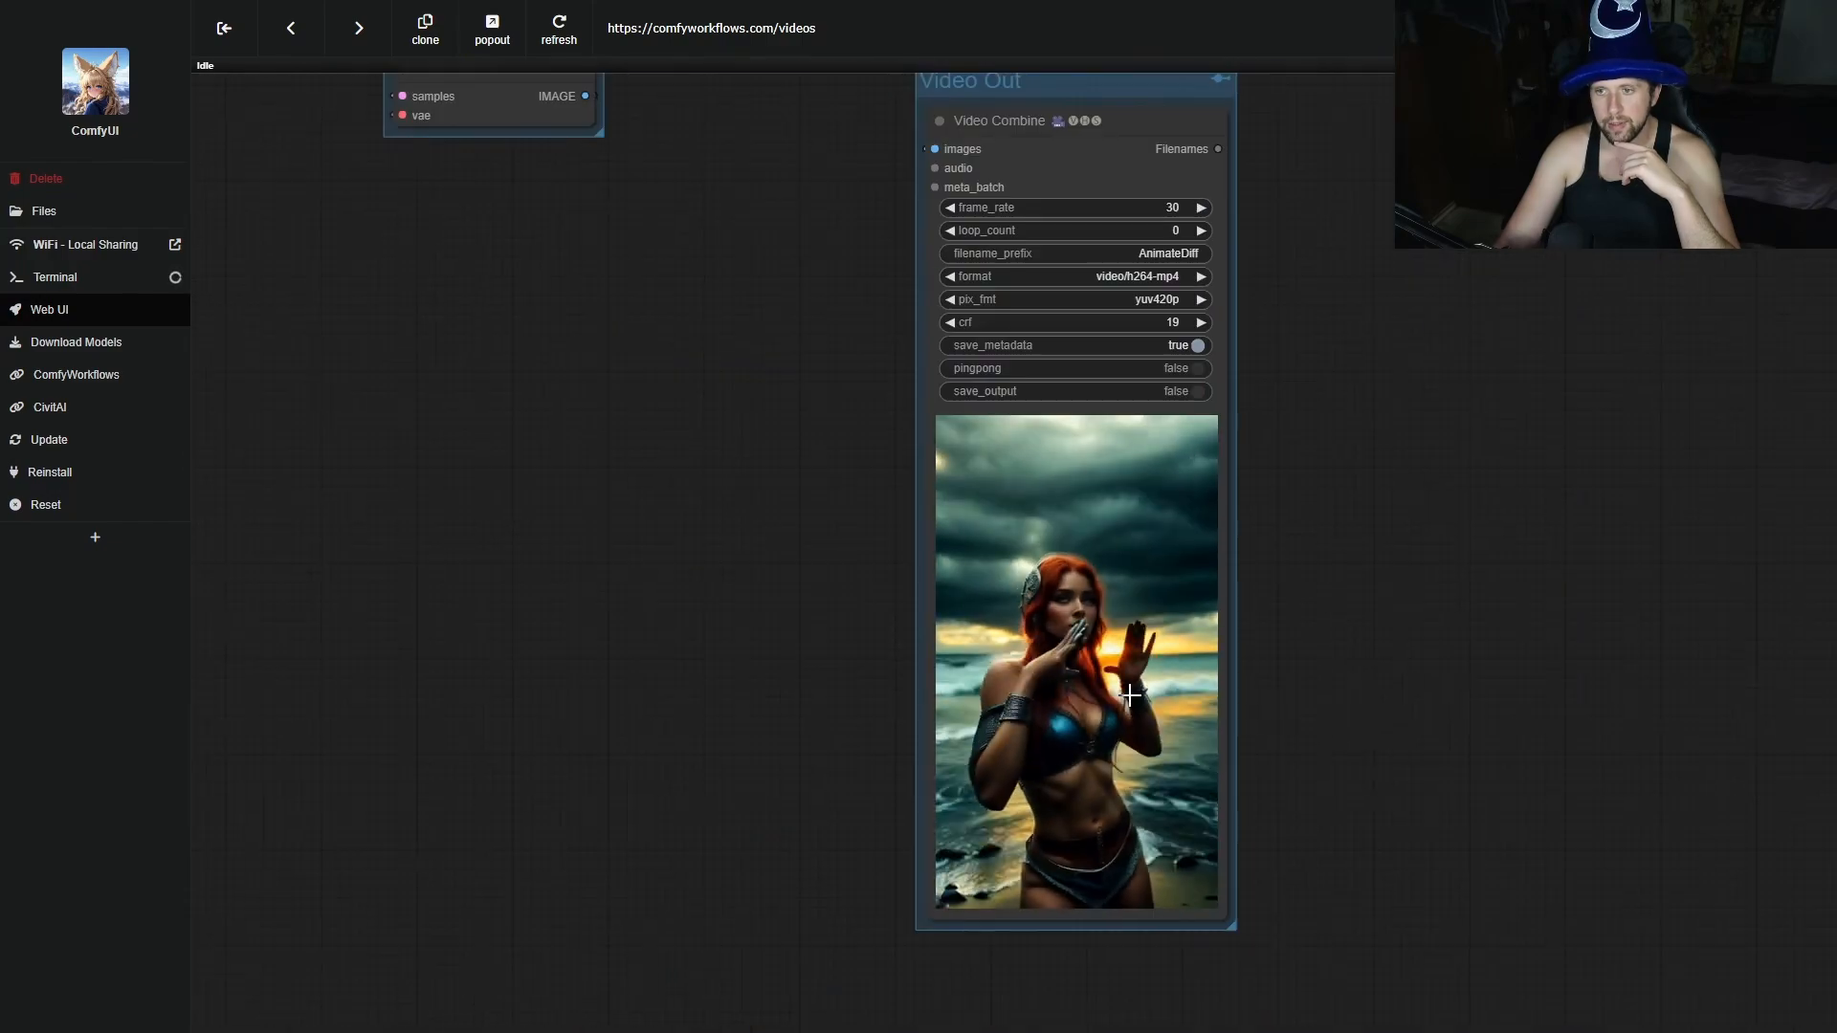
In the Grow Mask With Blur node, set expand to 10, tapered_corners to false and blur_radius to 10.
{"action": "left_click_drag", "start_coordinate": [879, 1001], "coordinate": [1536, 418]}
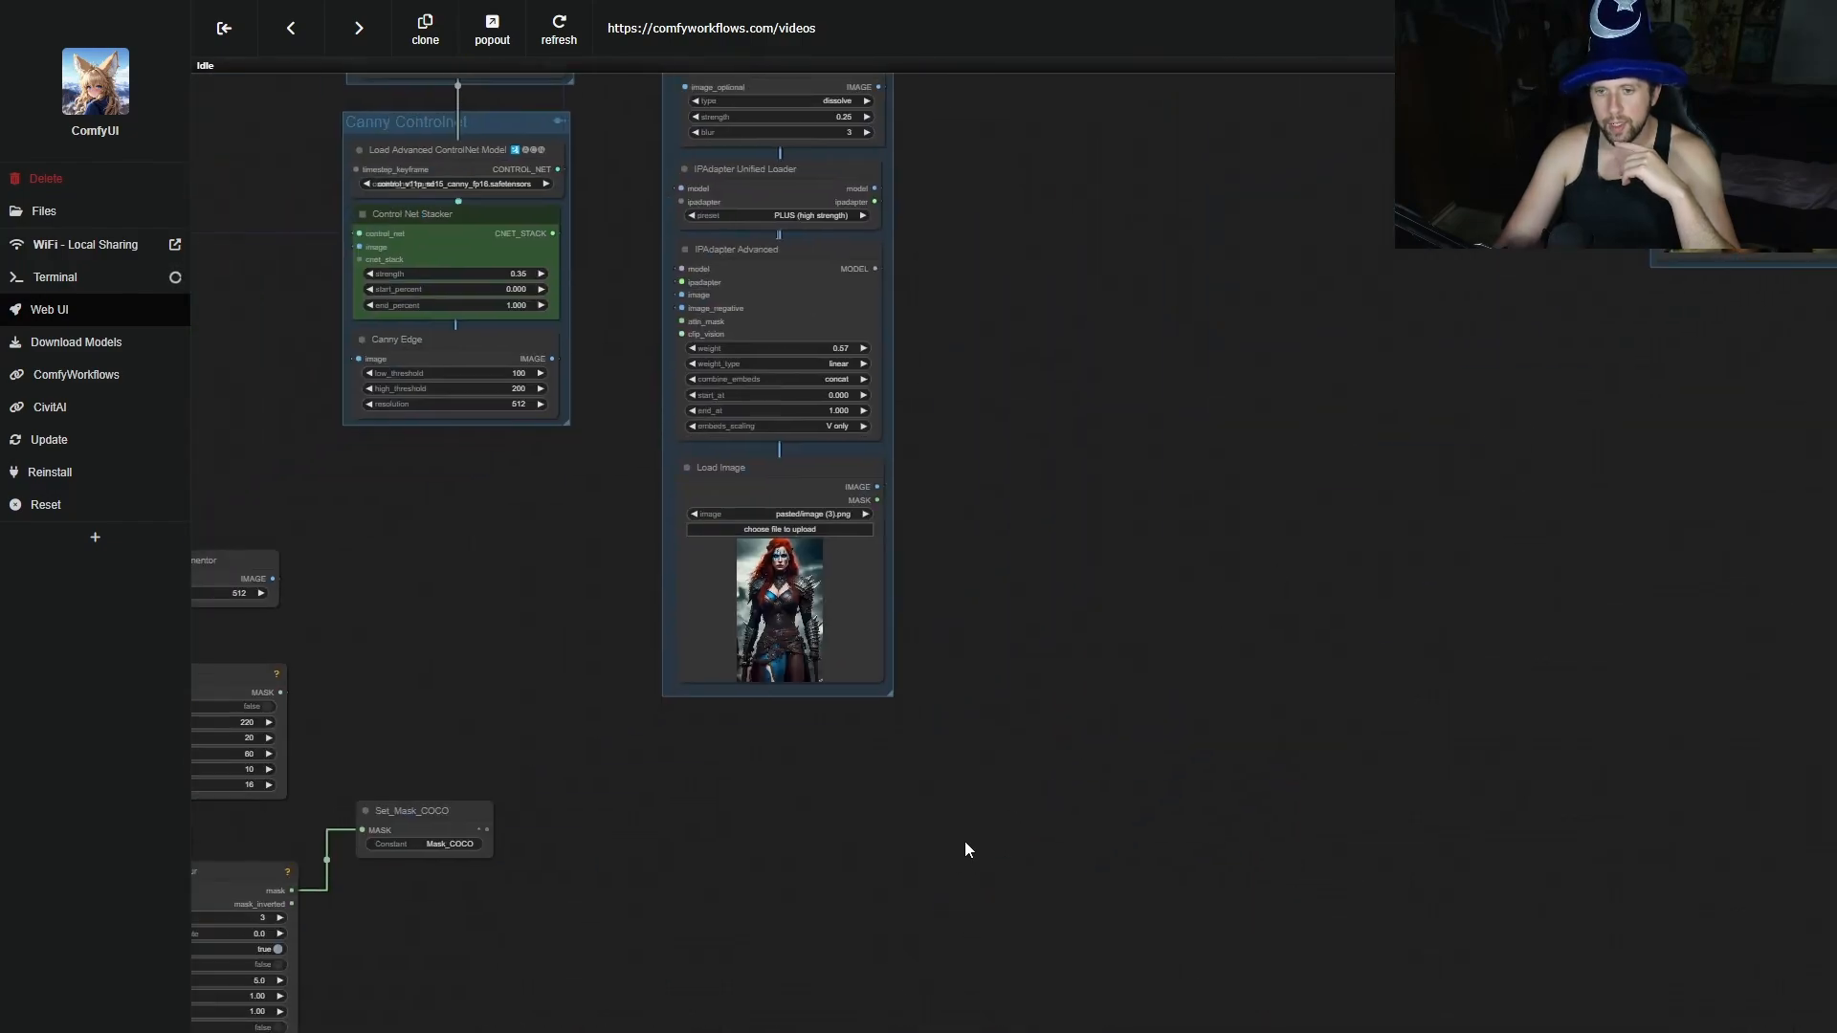
{"action": "left_click_drag", "start_coordinate": [967, 849], "coordinate": [1476, 804]}
{"action": "scroll", "coordinate": [863, 934], "scroll_direction": "up", "scroll_amount": 6}
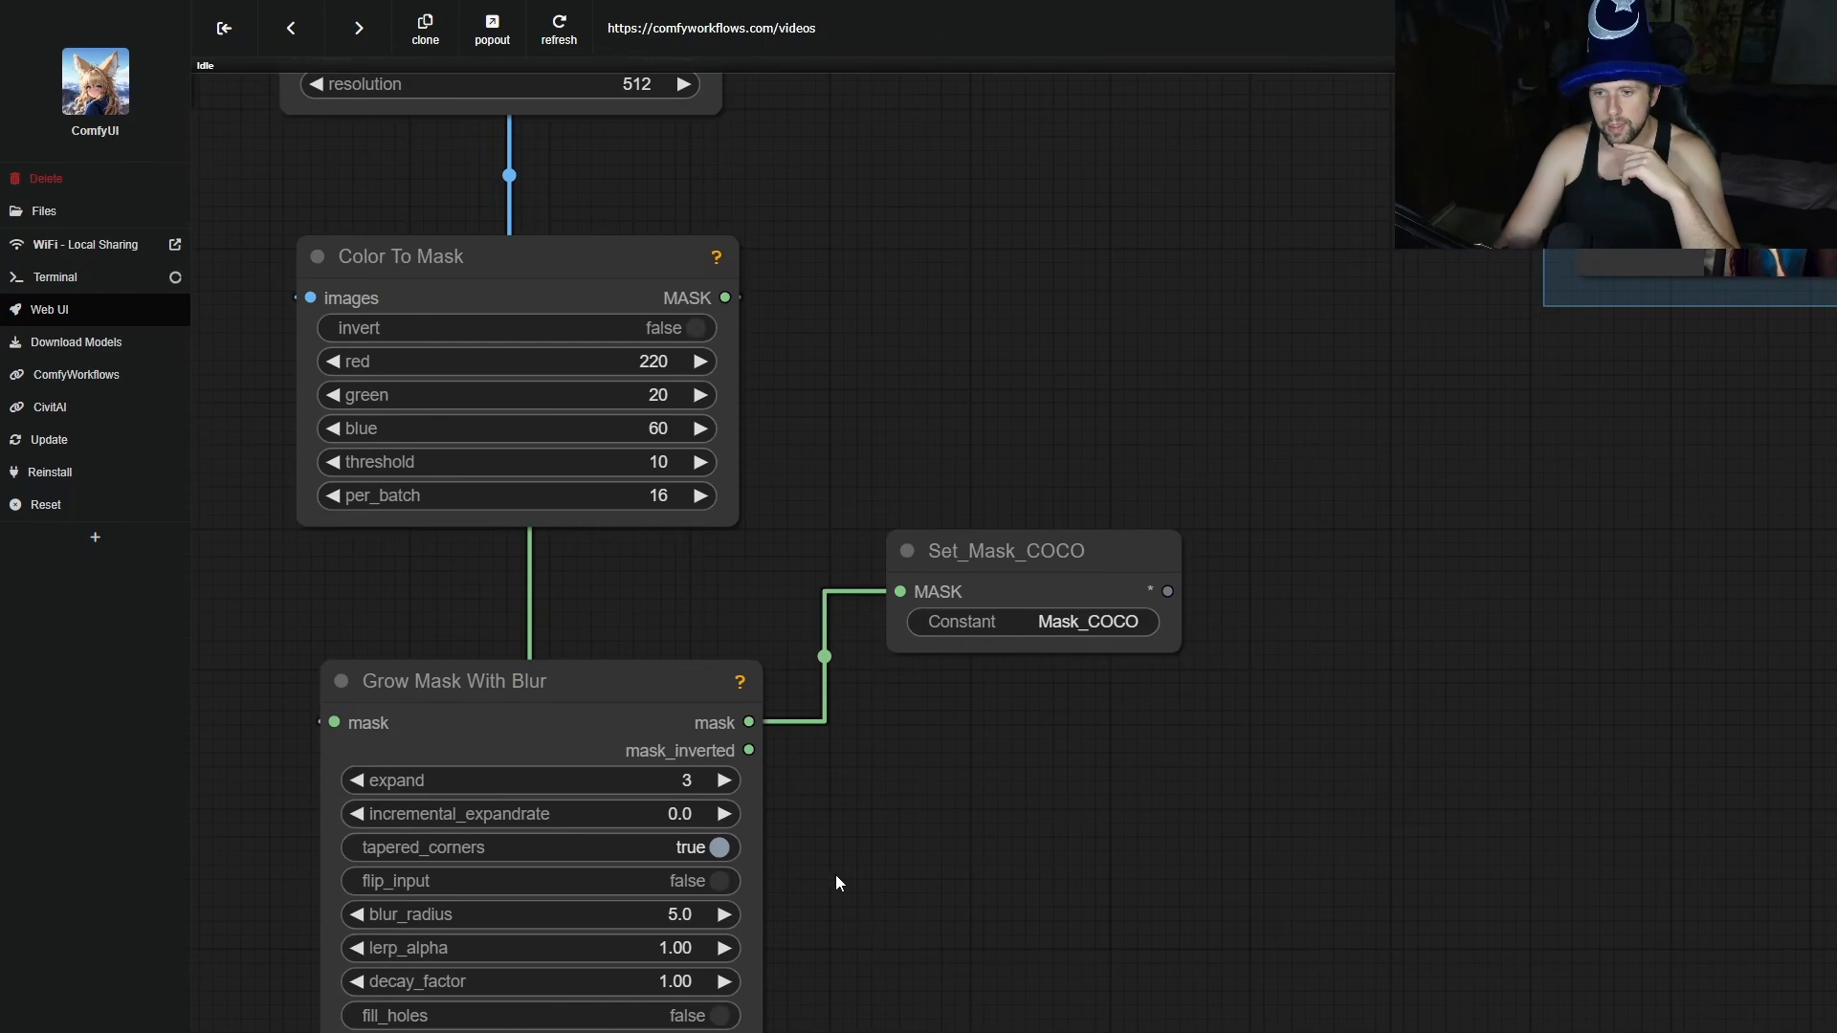
{"action": "left_click_drag", "start_coordinate": [874, 860], "coordinate": [1013, 831]}
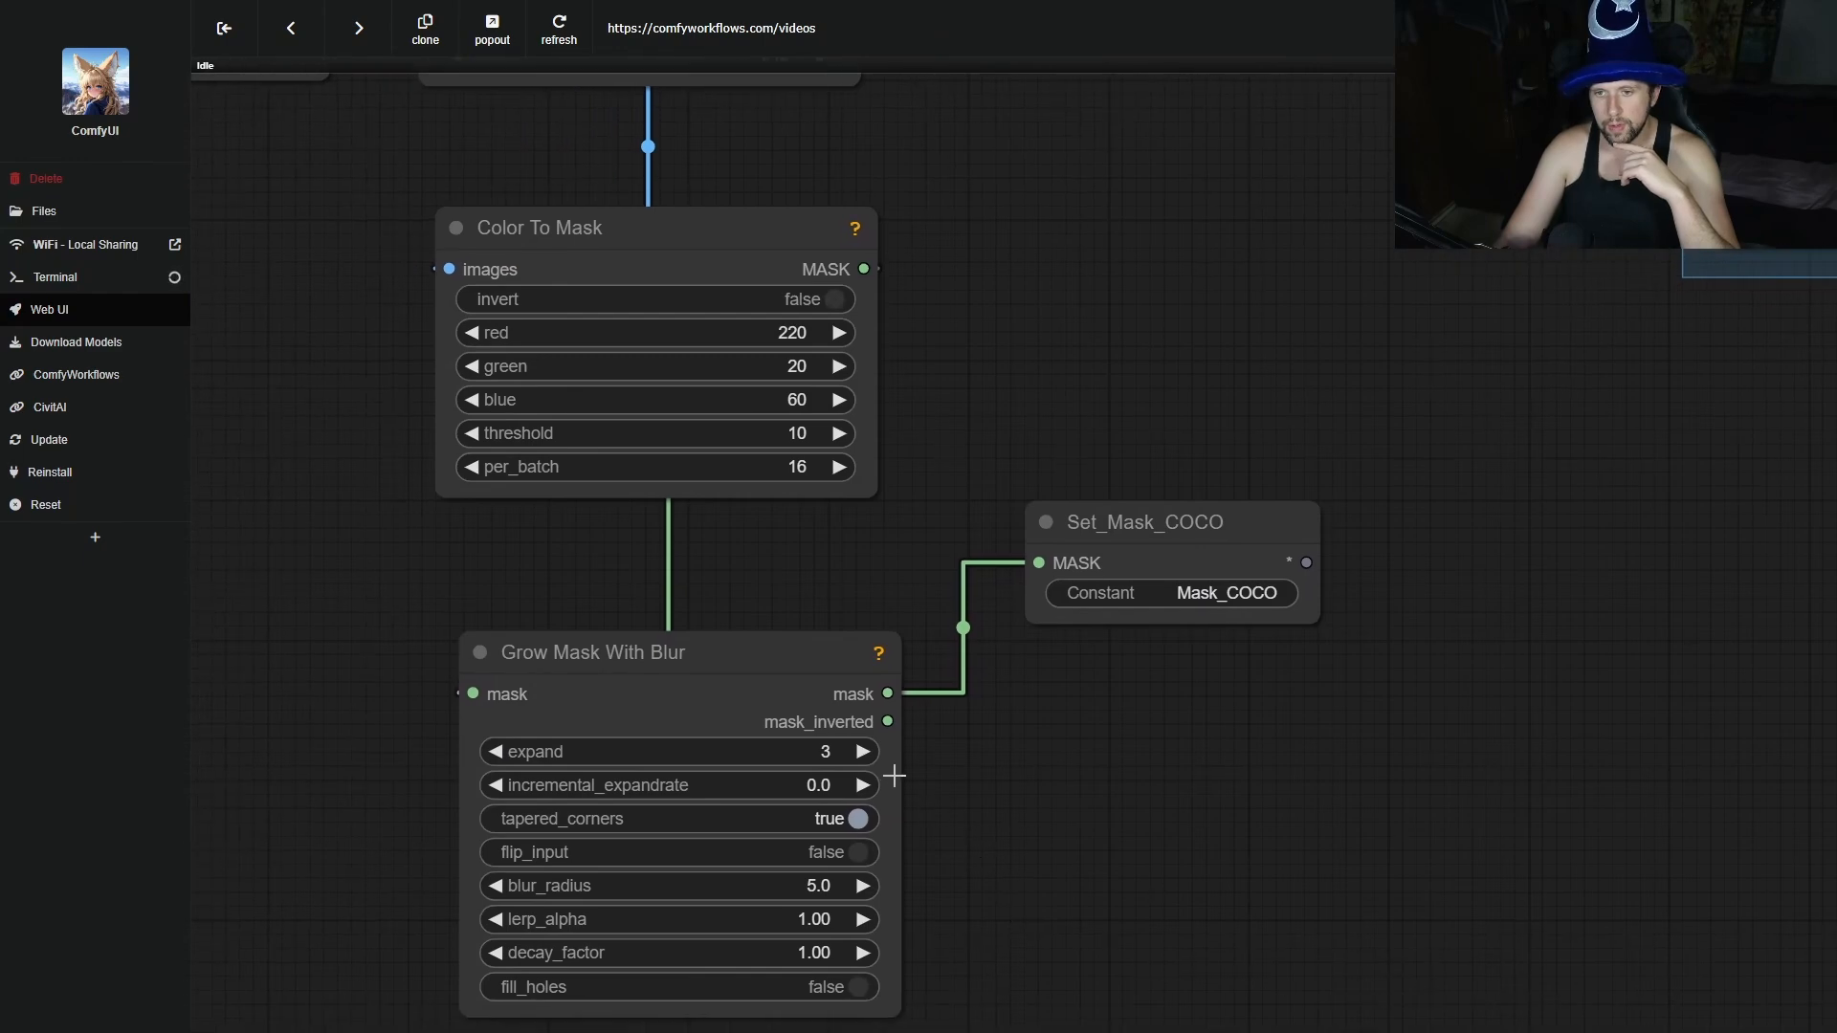
{"action": "left_click", "coordinate": [825, 753]}
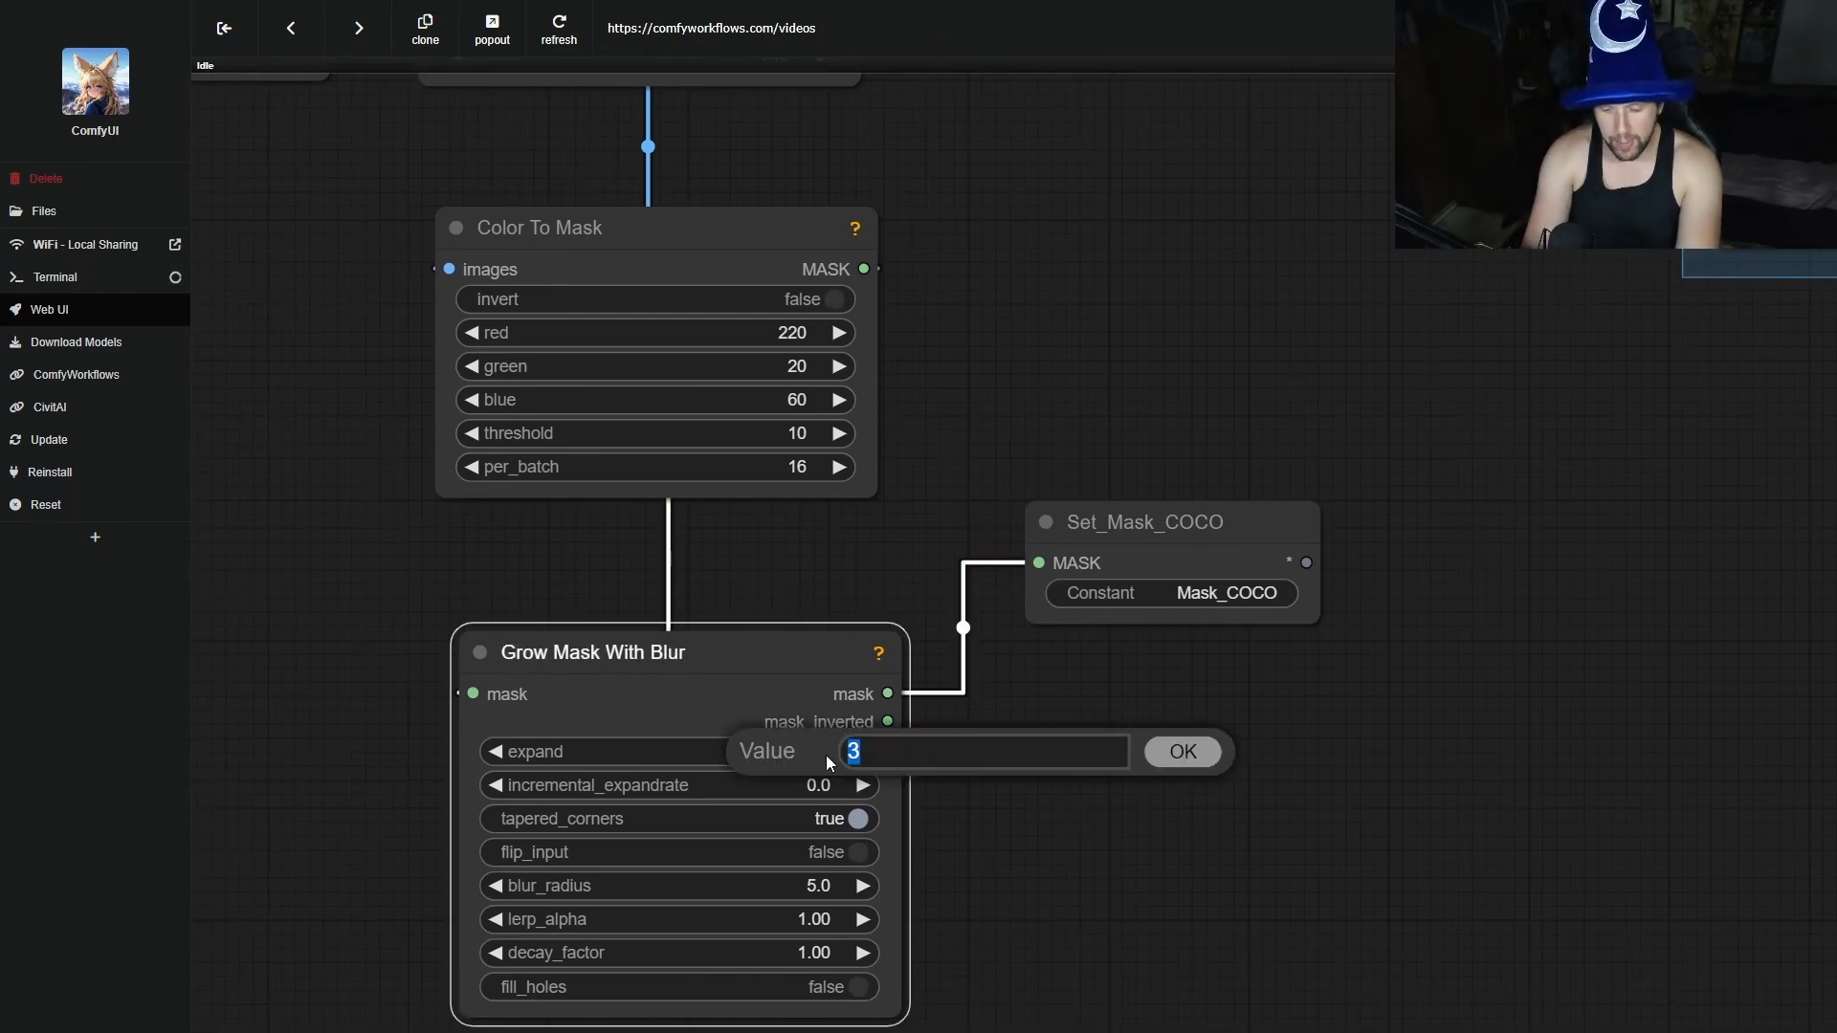
{"action": "key", "text": "Return"}
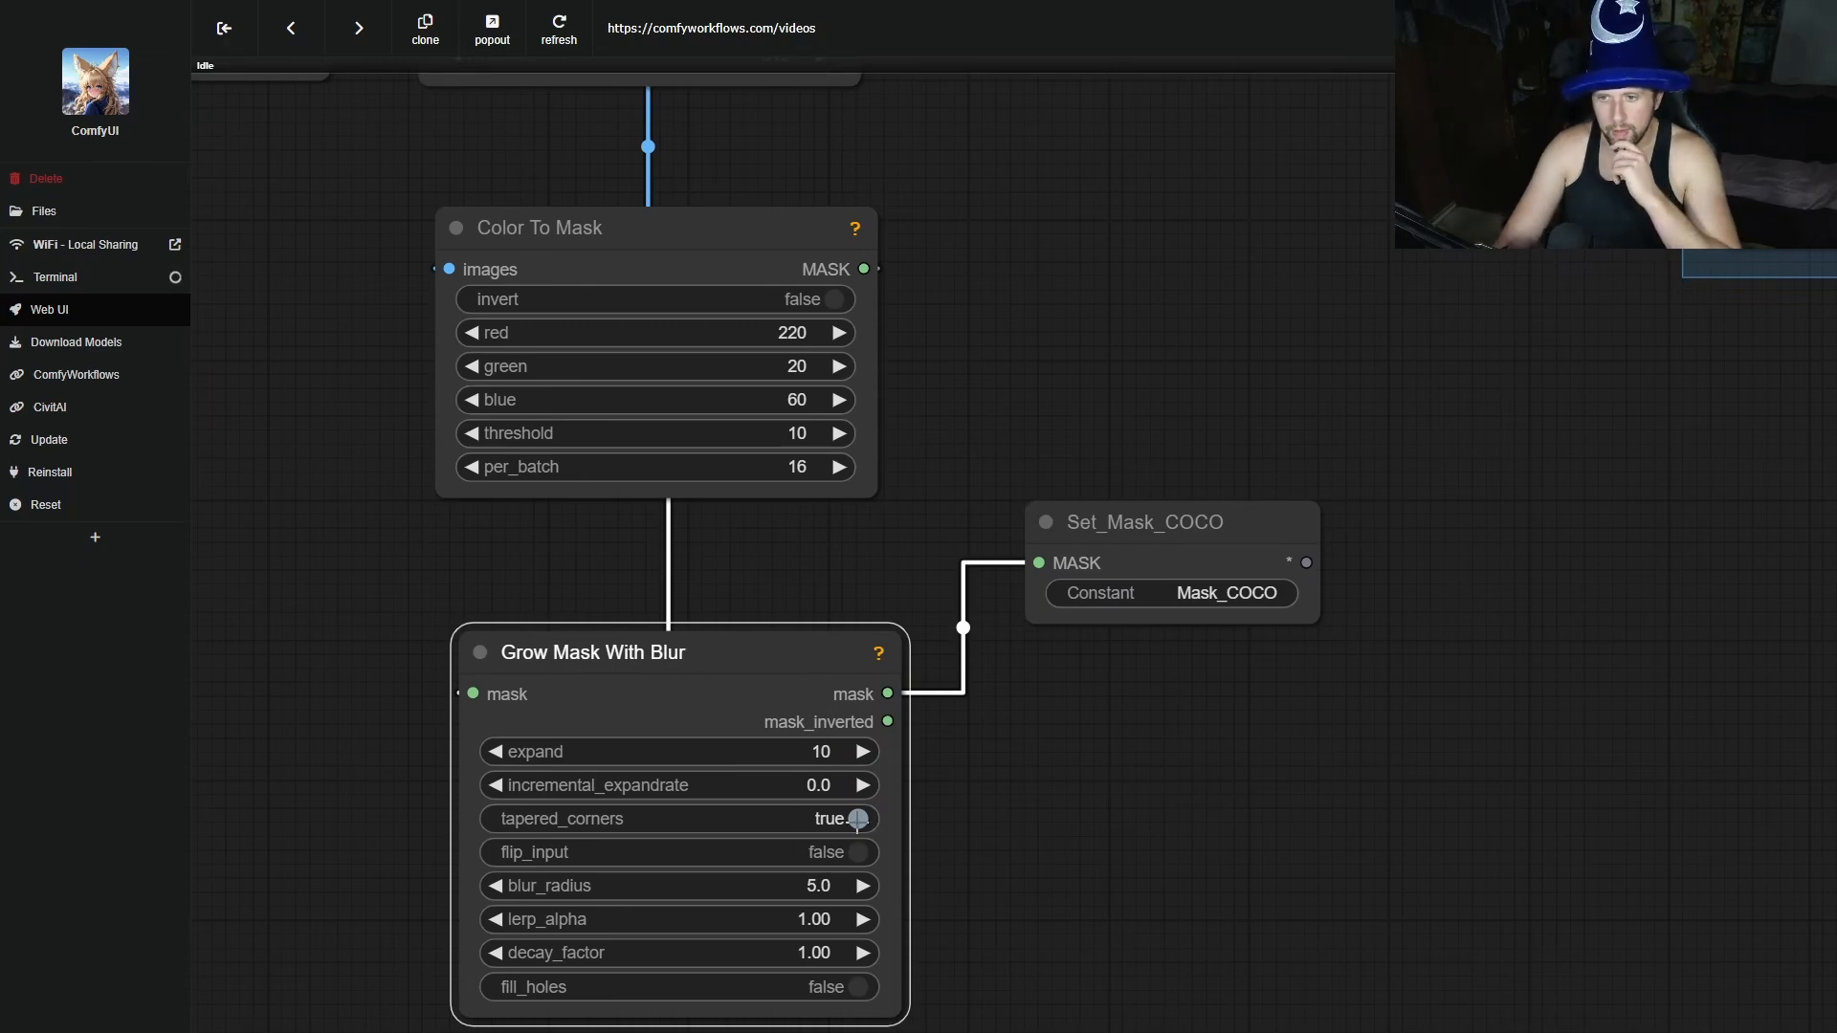
{"action": "left_click", "coordinate": [821, 888]}
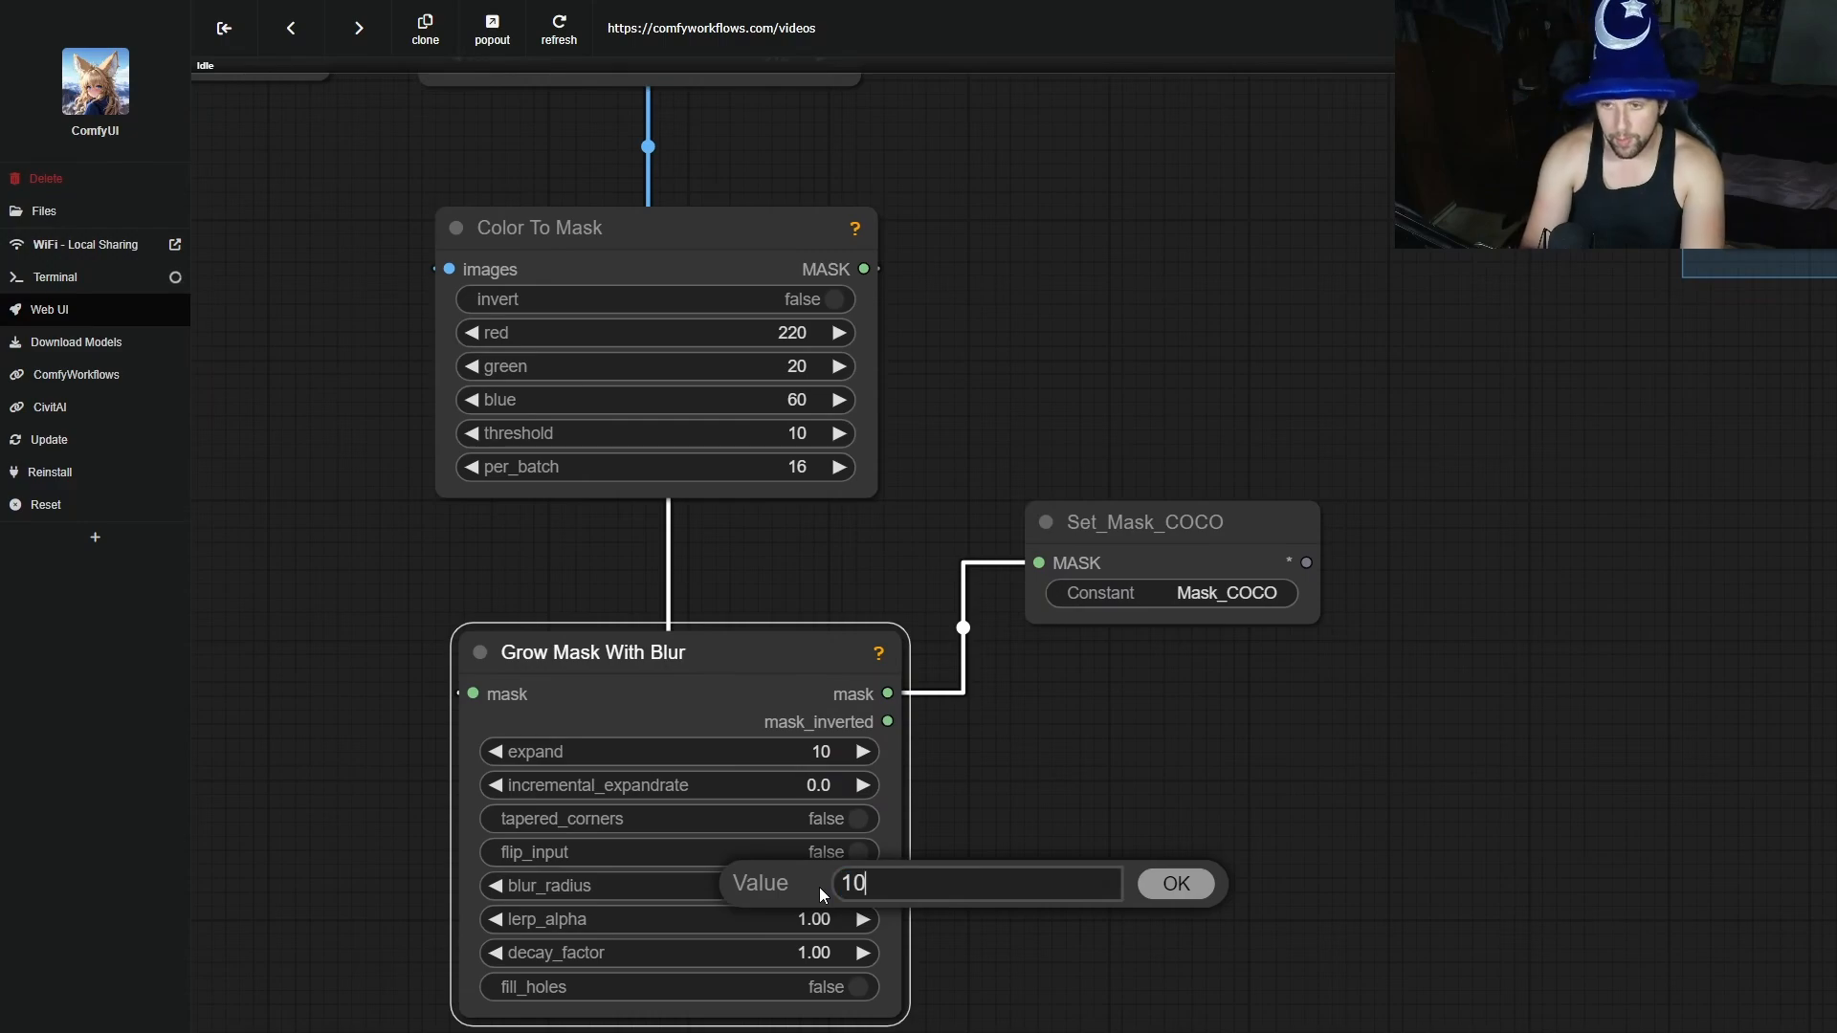
{"action": "key", "text": "Return"}
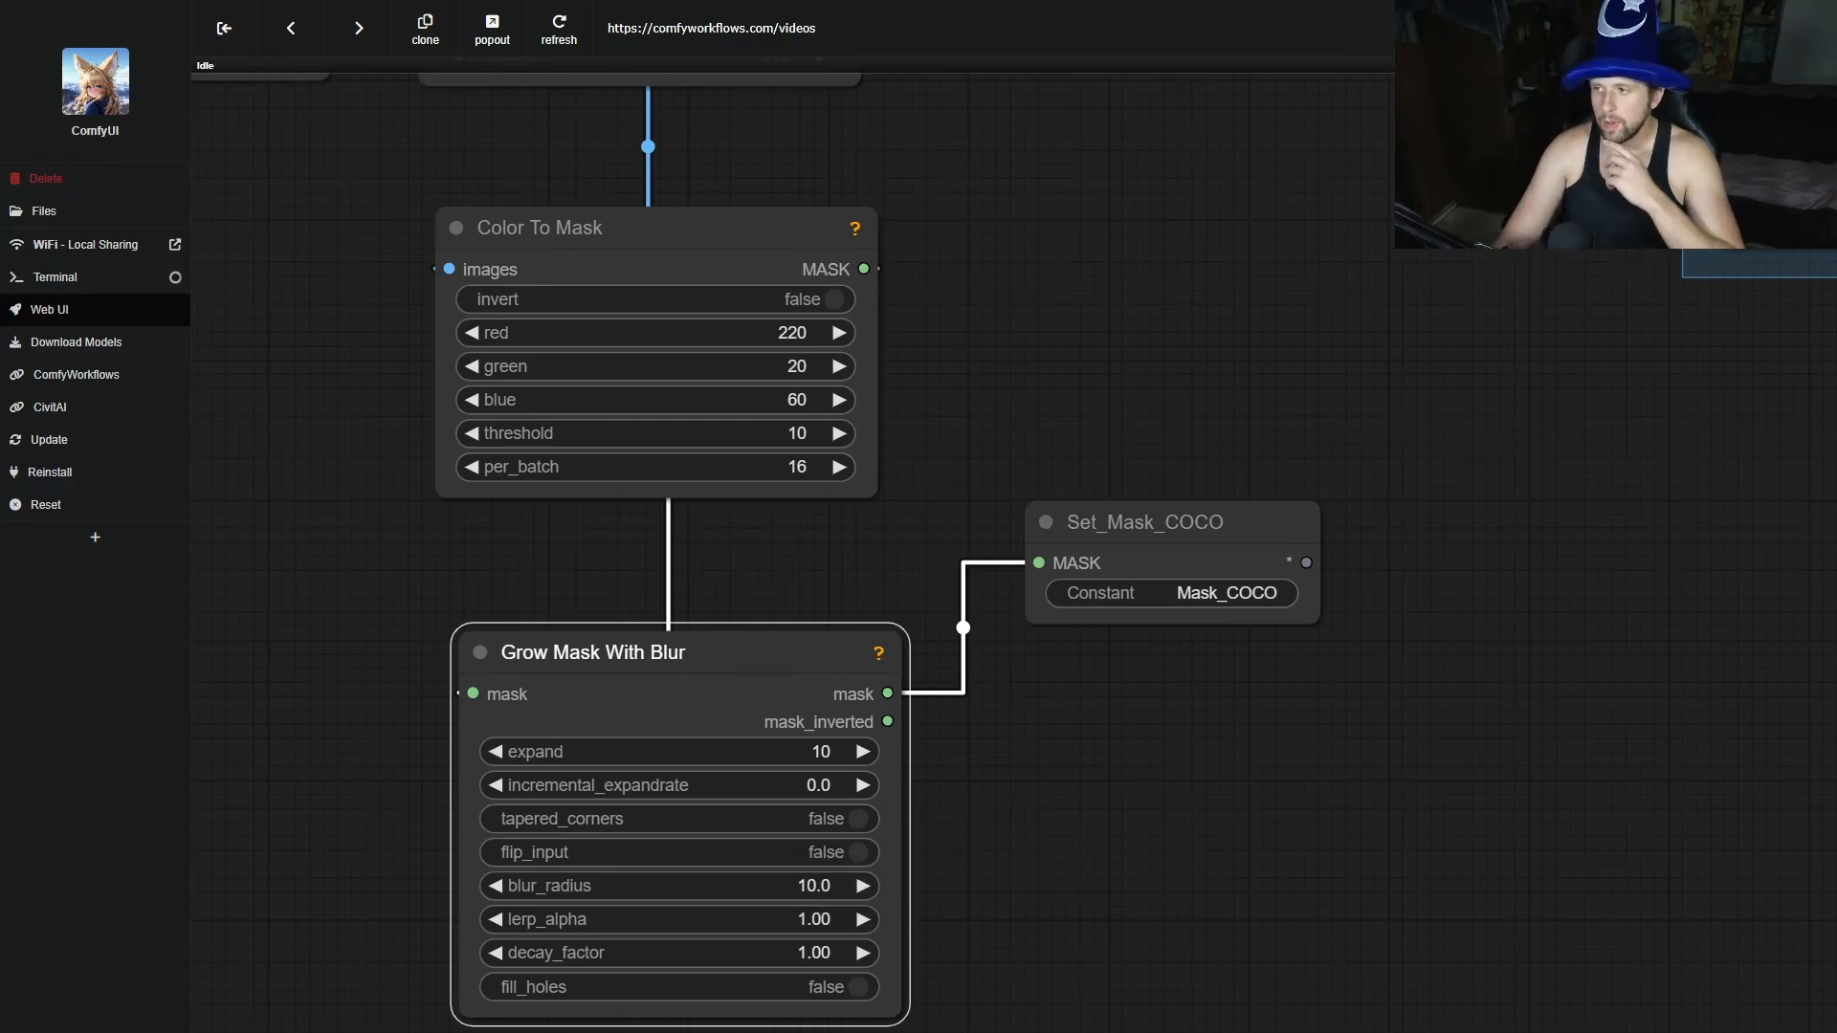
Run the workflow again with the adjusted mask settings and bring the Video Out group into view.
{"action": "scroll", "coordinate": [1495, 911], "scroll_direction": "down", "scroll_amount": 8}
{"action": "left_click_drag", "start_coordinate": [1494, 911], "coordinate": [876, 943]}
{"action": "scroll", "coordinate": [1277, 798], "scroll_direction": "up", "scroll_amount": 6}
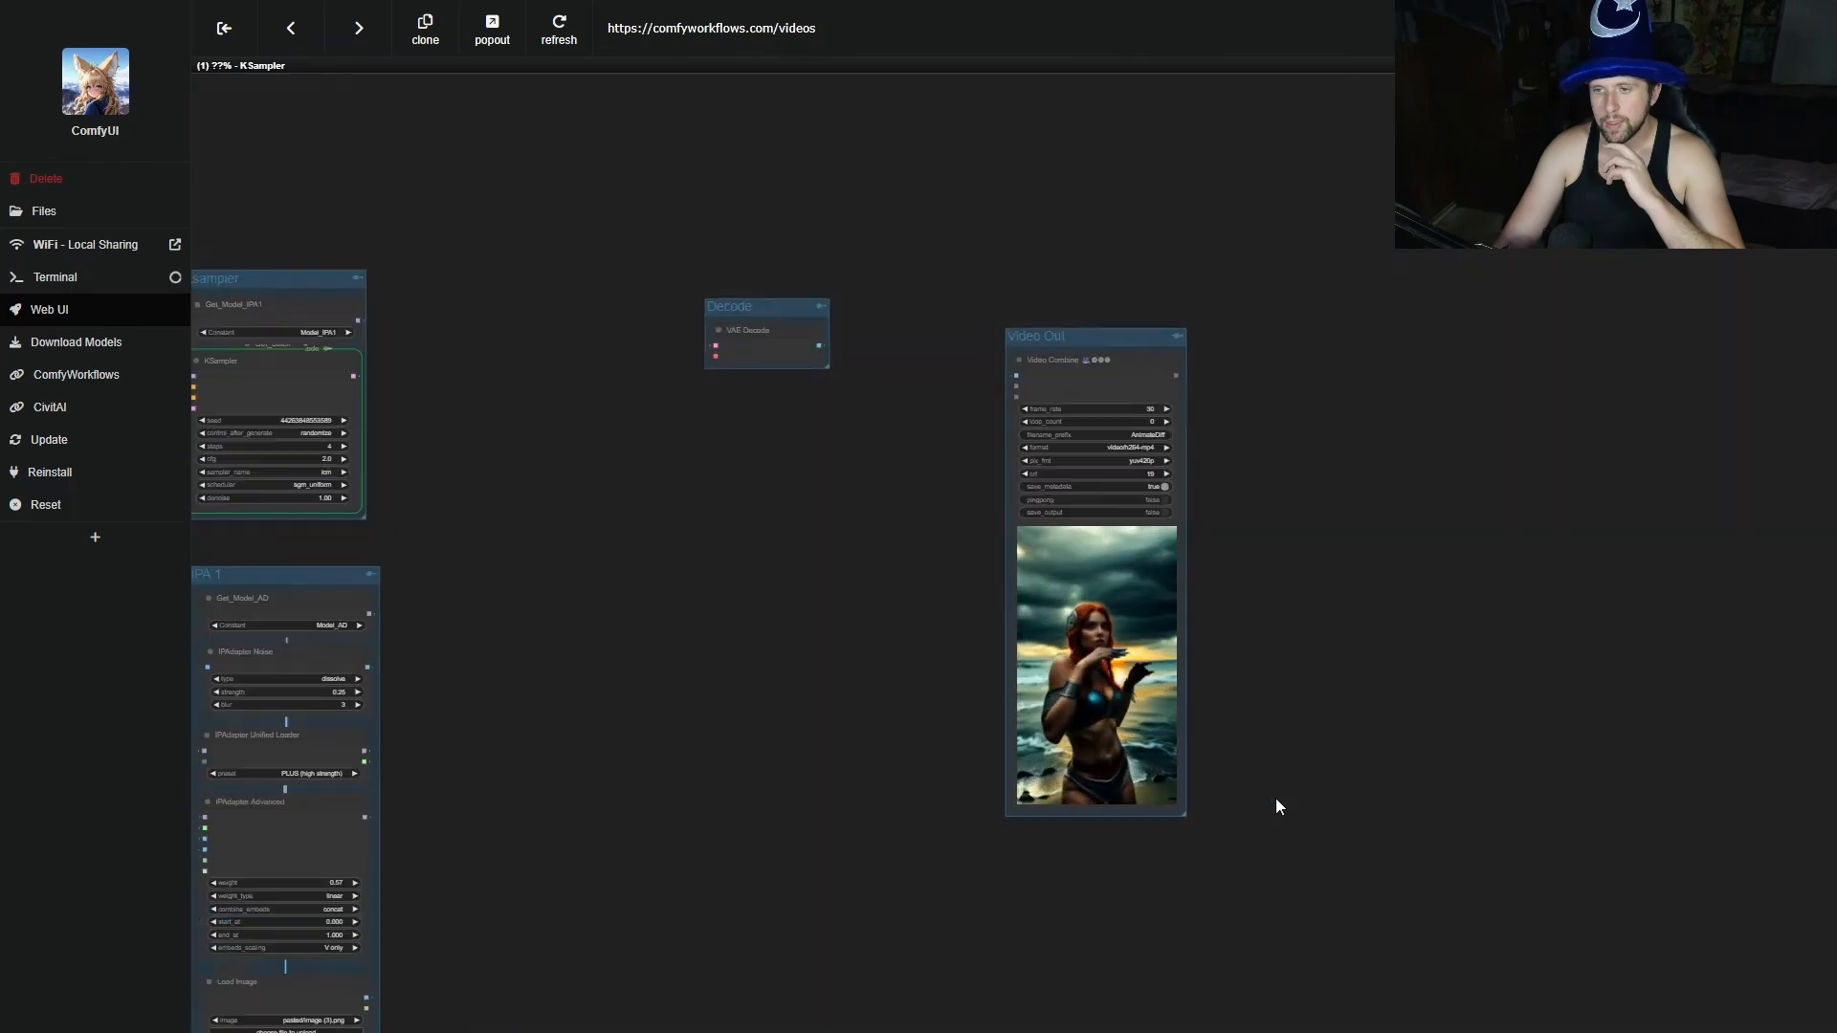
Examine the generated video in the Video Out group and compare it with the reference picture in the IPAdapter's Load Image node.
{"action": "left_click_drag", "start_coordinate": [1254, 743], "coordinate": [1215, 907]}
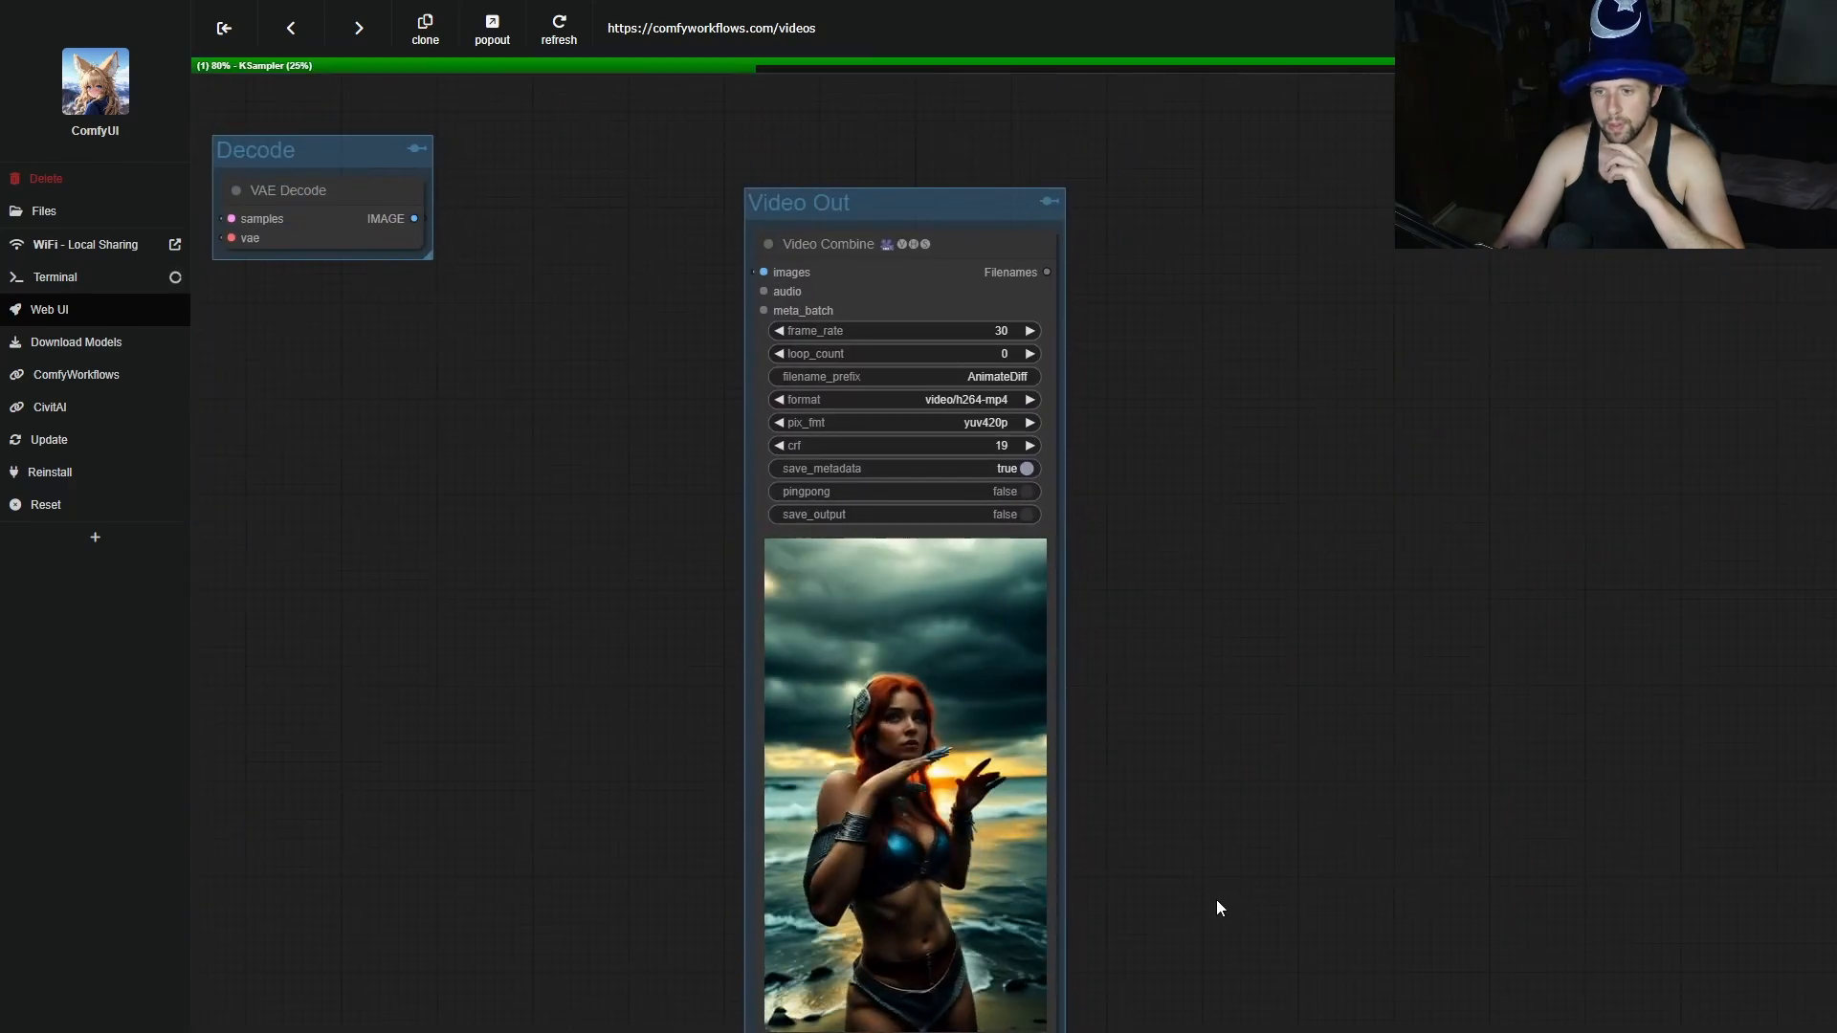
{"action": "scroll", "coordinate": [1110, 935], "scroll_direction": "up", "scroll_amount": 4}
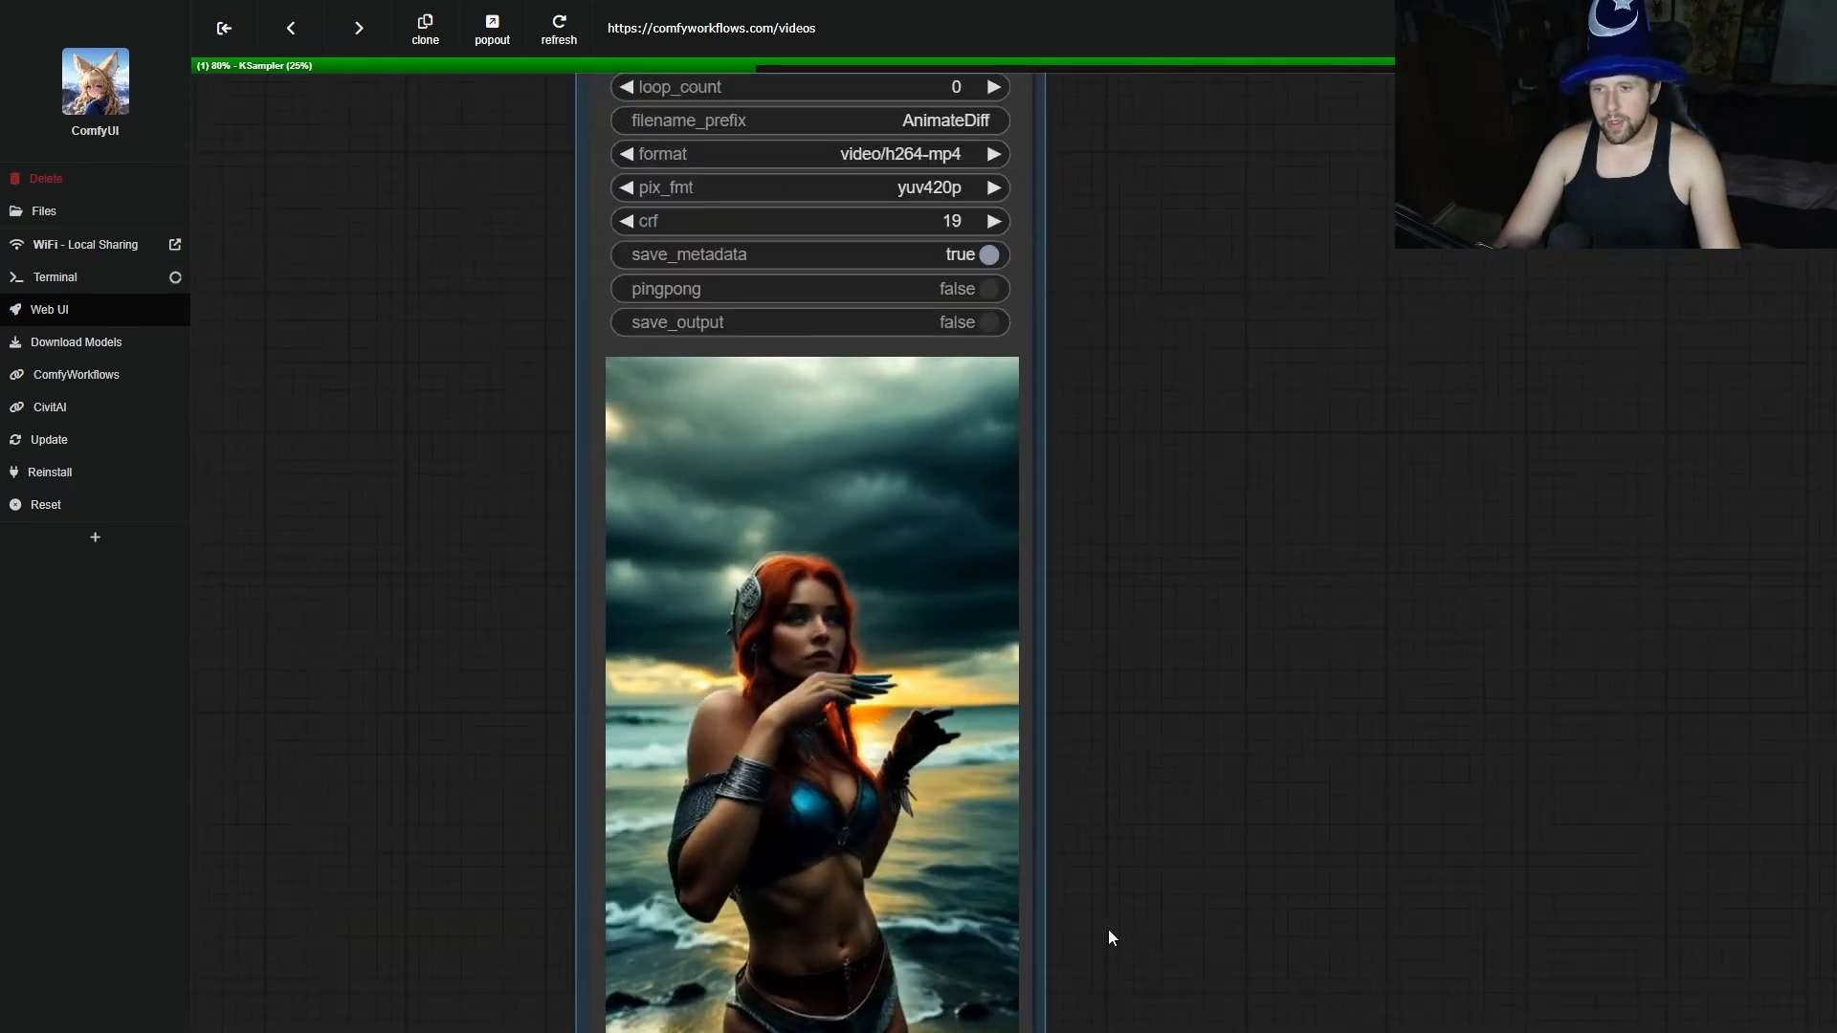
{"action": "left_click_drag", "start_coordinate": [1110, 935], "coordinate": [1327, 921]}
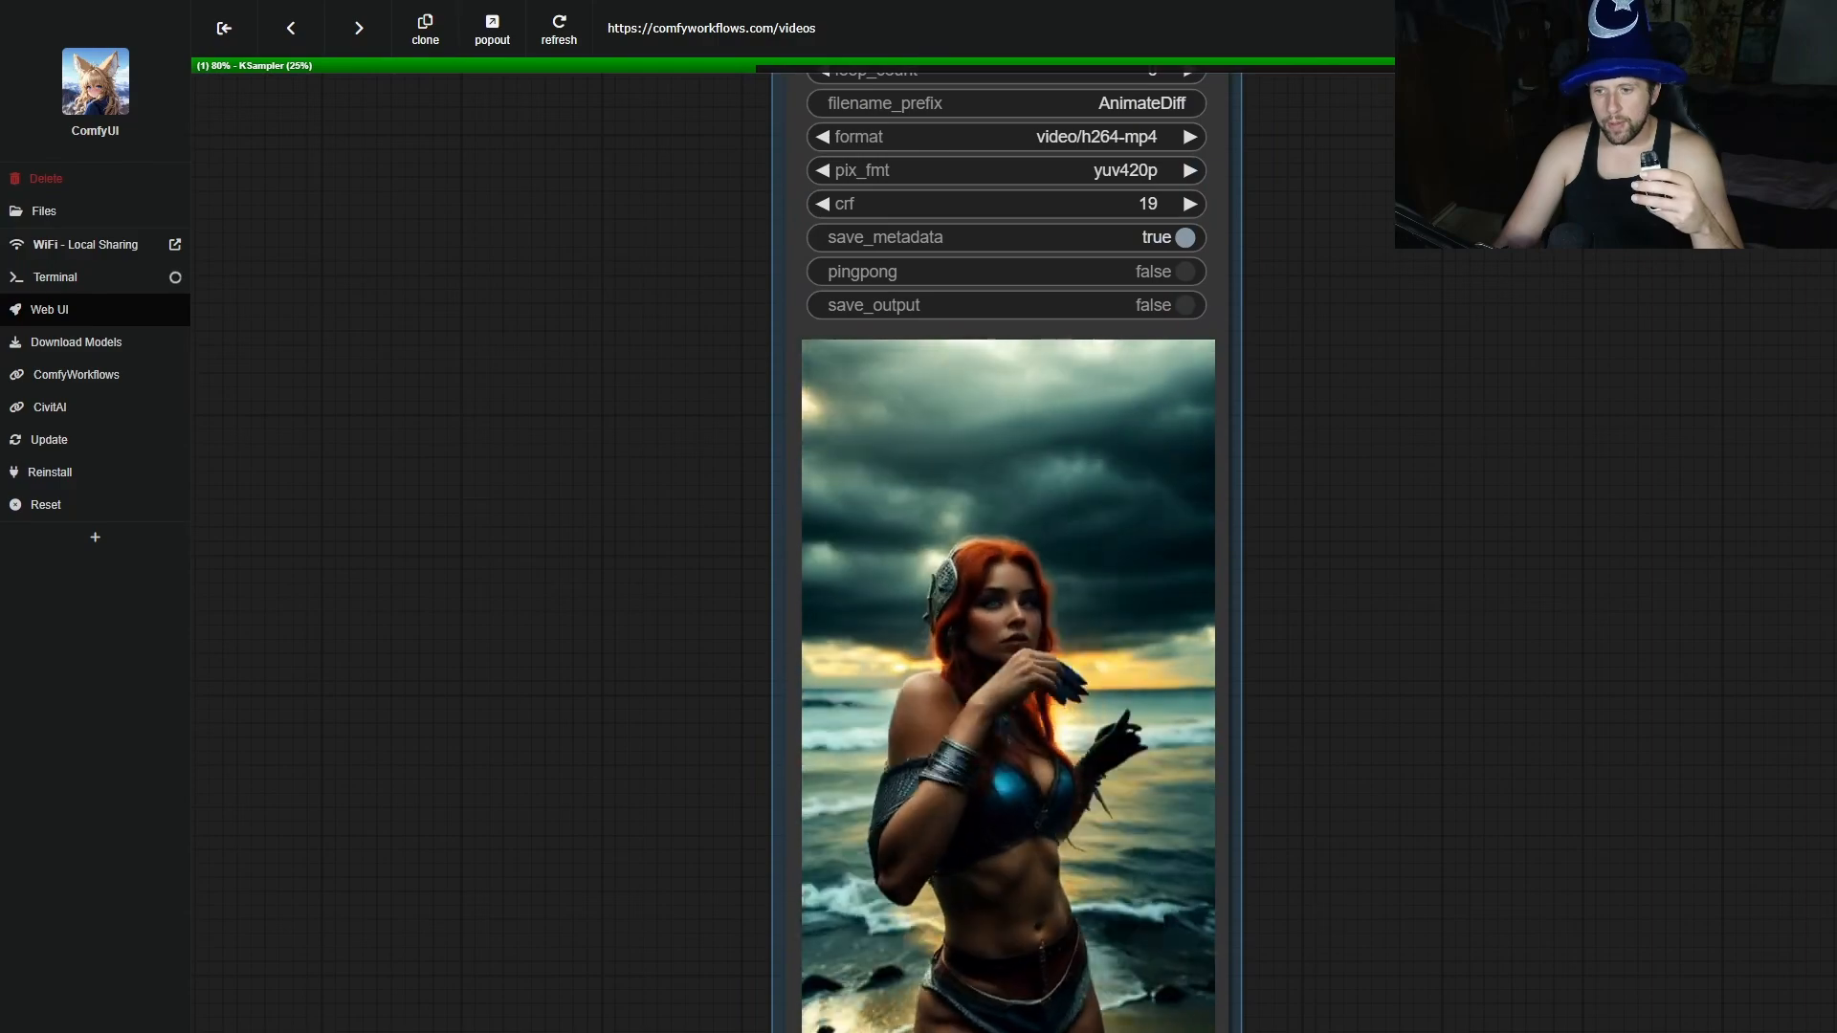
{"action": "left_click_drag", "start_coordinate": [974, 945], "coordinate": [1455, 635]}
{"action": "scroll", "coordinate": [1312, 681], "scroll_direction": "down", "scroll_amount": 5}
{"action": "left_click_drag", "start_coordinate": [1029, 1019], "coordinate": [1411, 904]}
{"action": "scroll", "coordinate": [976, 848], "scroll_direction": "up", "scroll_amount": 17}
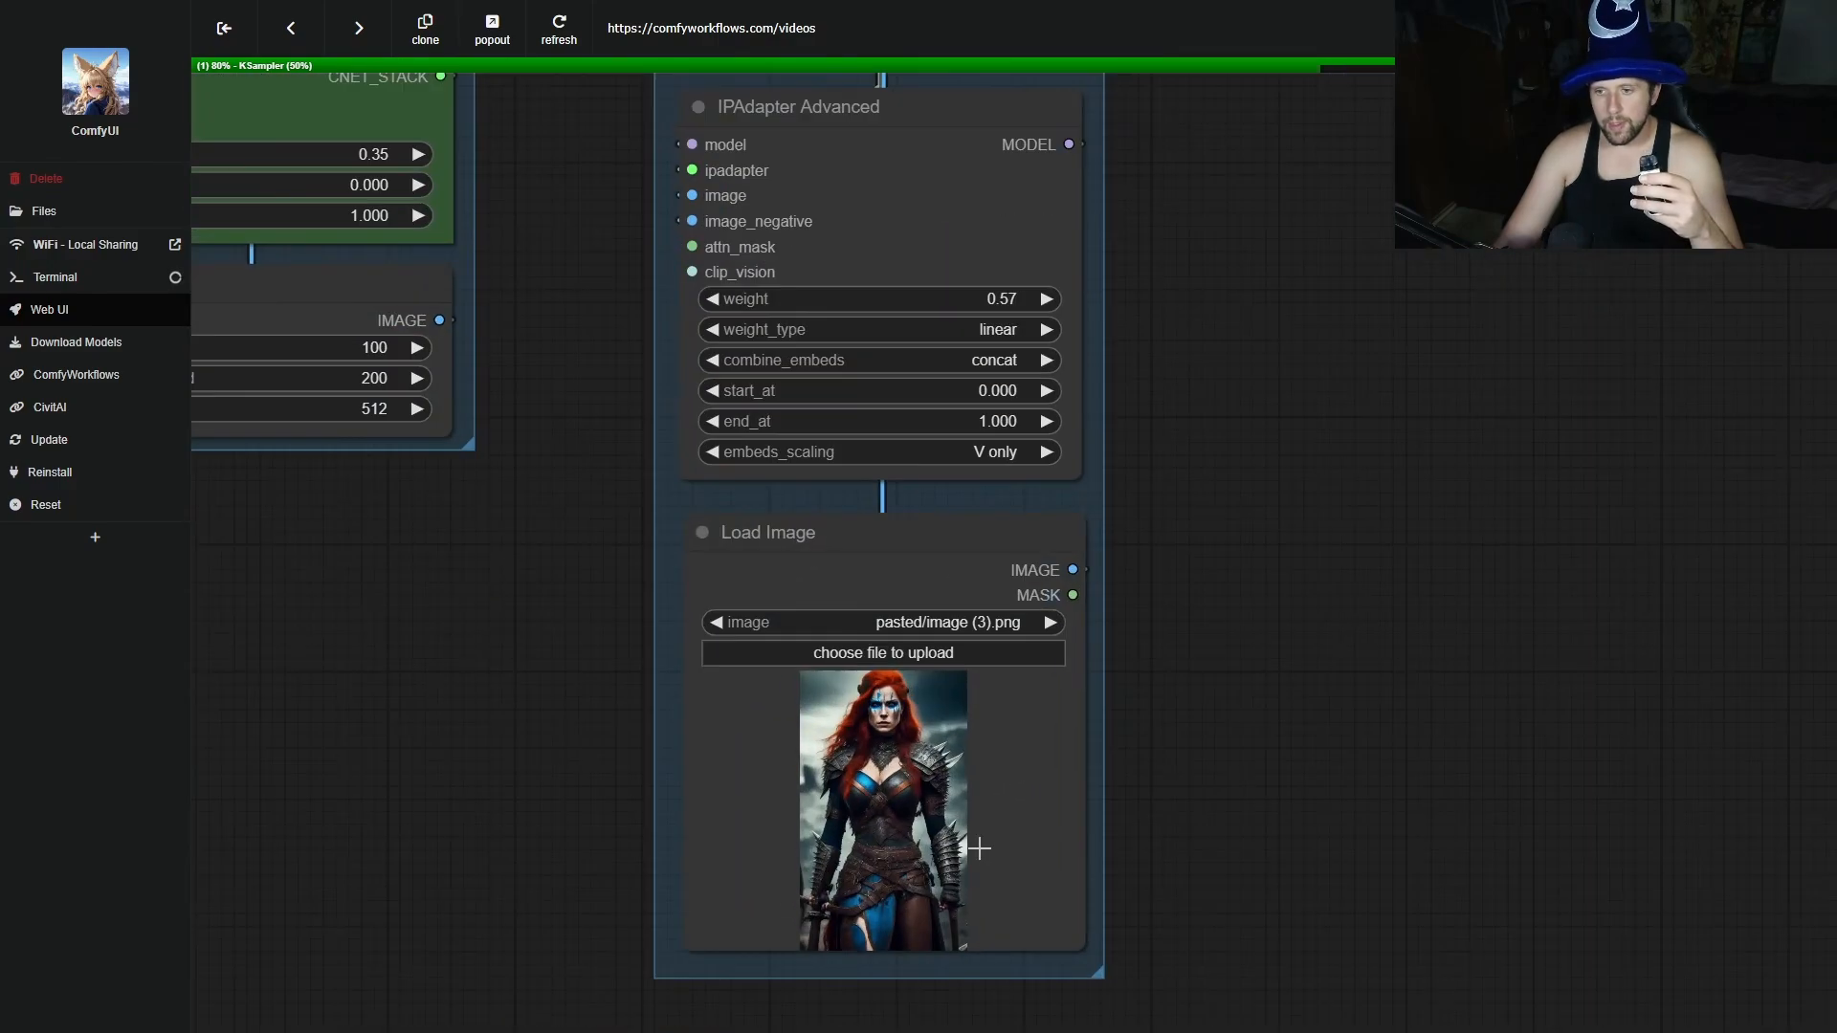
{"action": "scroll", "coordinate": [881, 814], "scroll_direction": "down", "scroll_amount": 12}
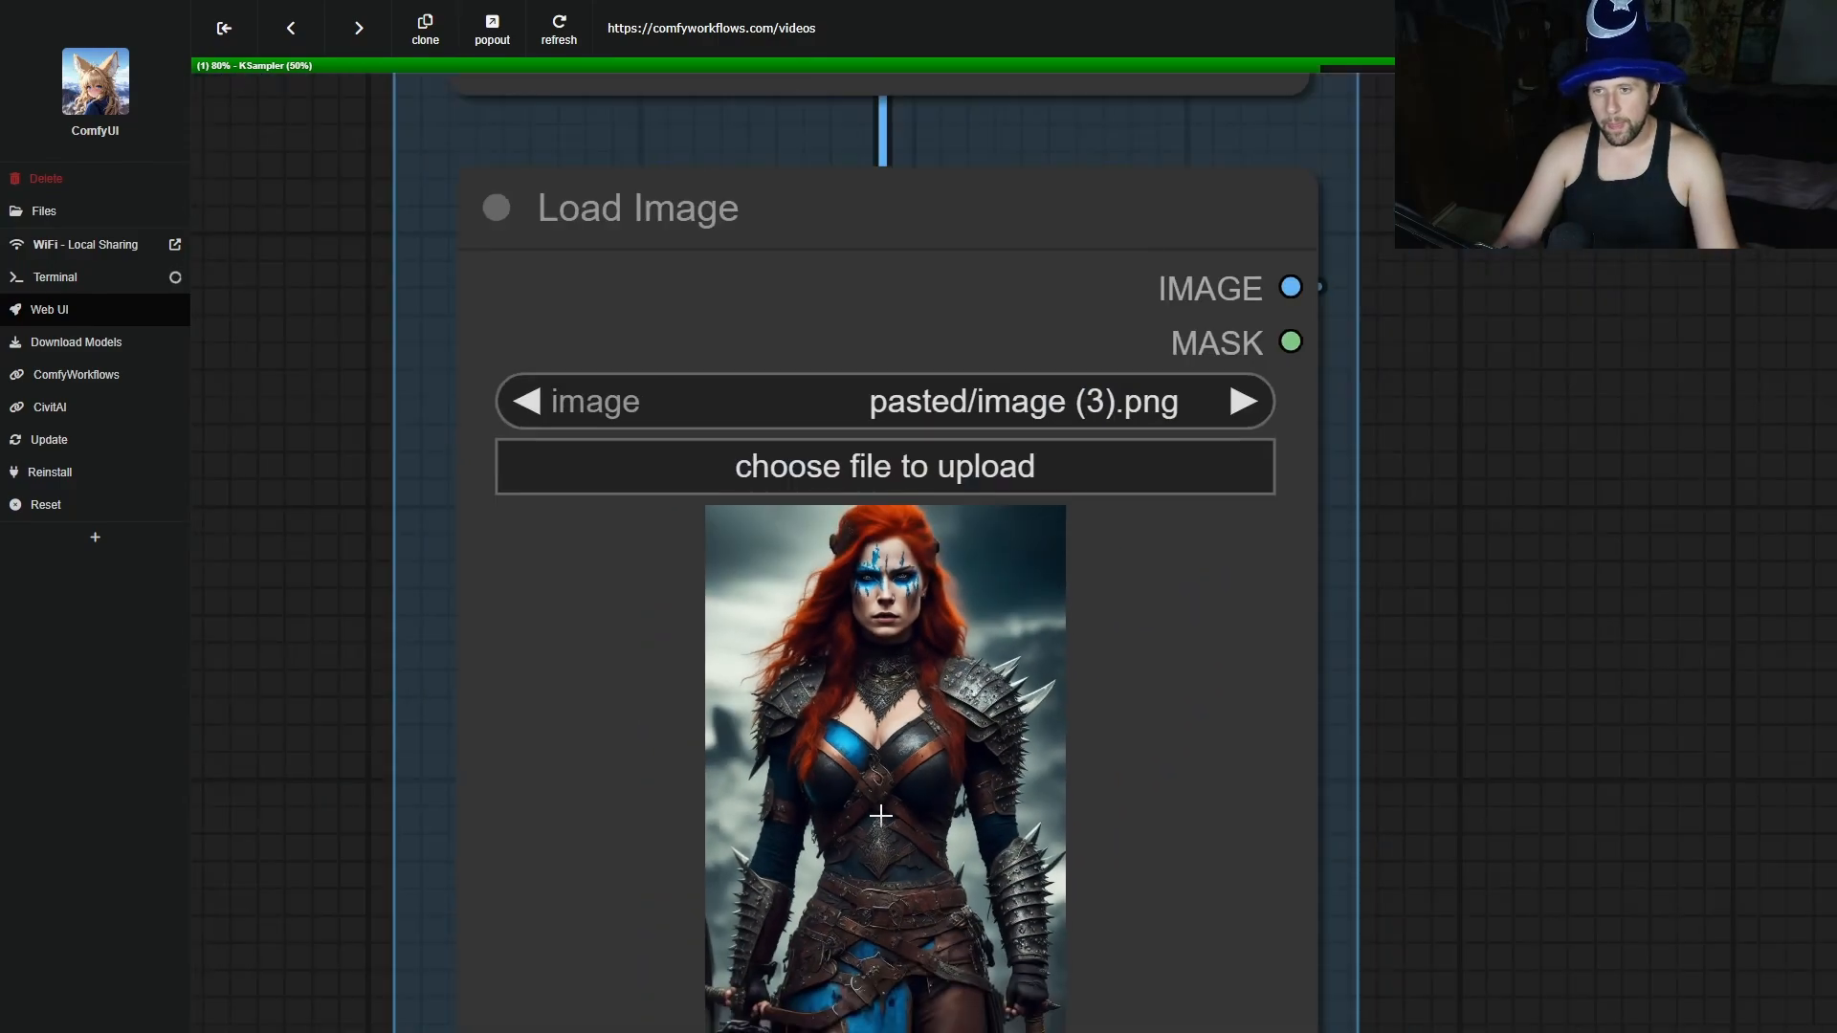
{"action": "left_click_drag", "start_coordinate": [1537, 725], "coordinate": [878, 1018]}
{"action": "scroll", "coordinate": [1116, 693], "scroll_direction": "up", "scroll_amount": 8}
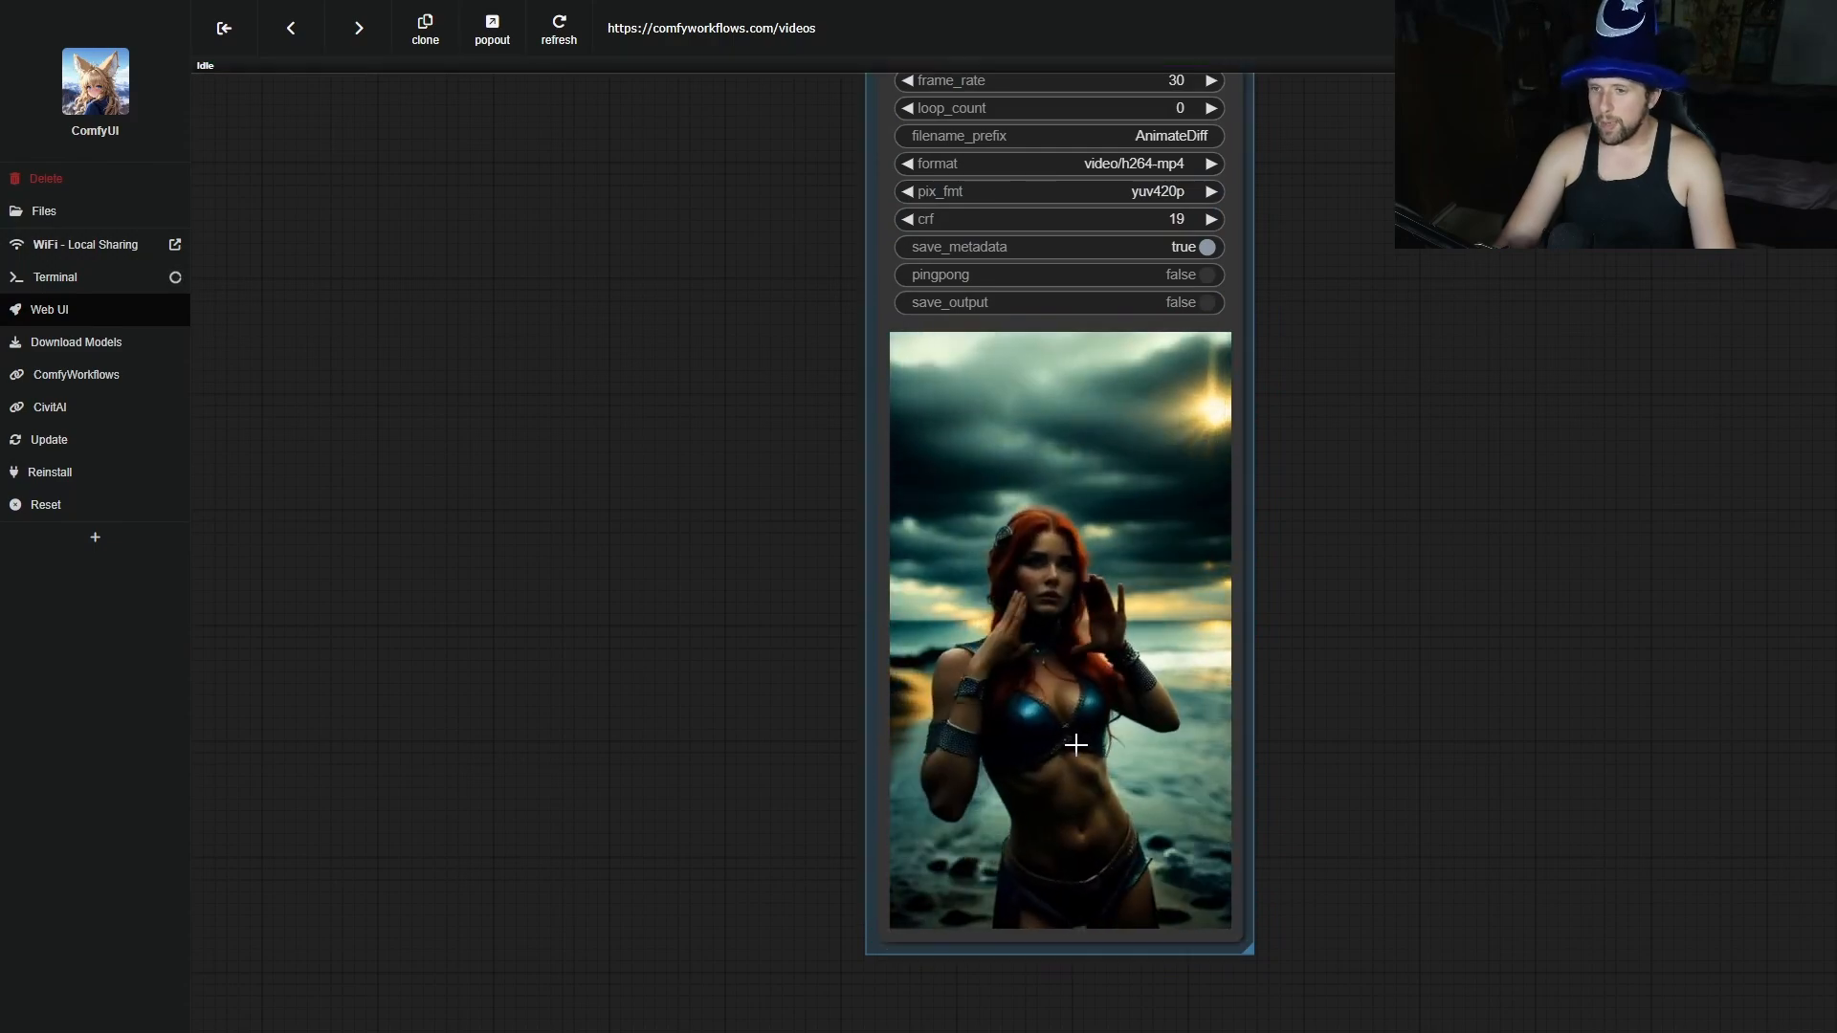
{"action": "scroll", "coordinate": [1076, 744], "scroll_direction": "up", "scroll_amount": 8}
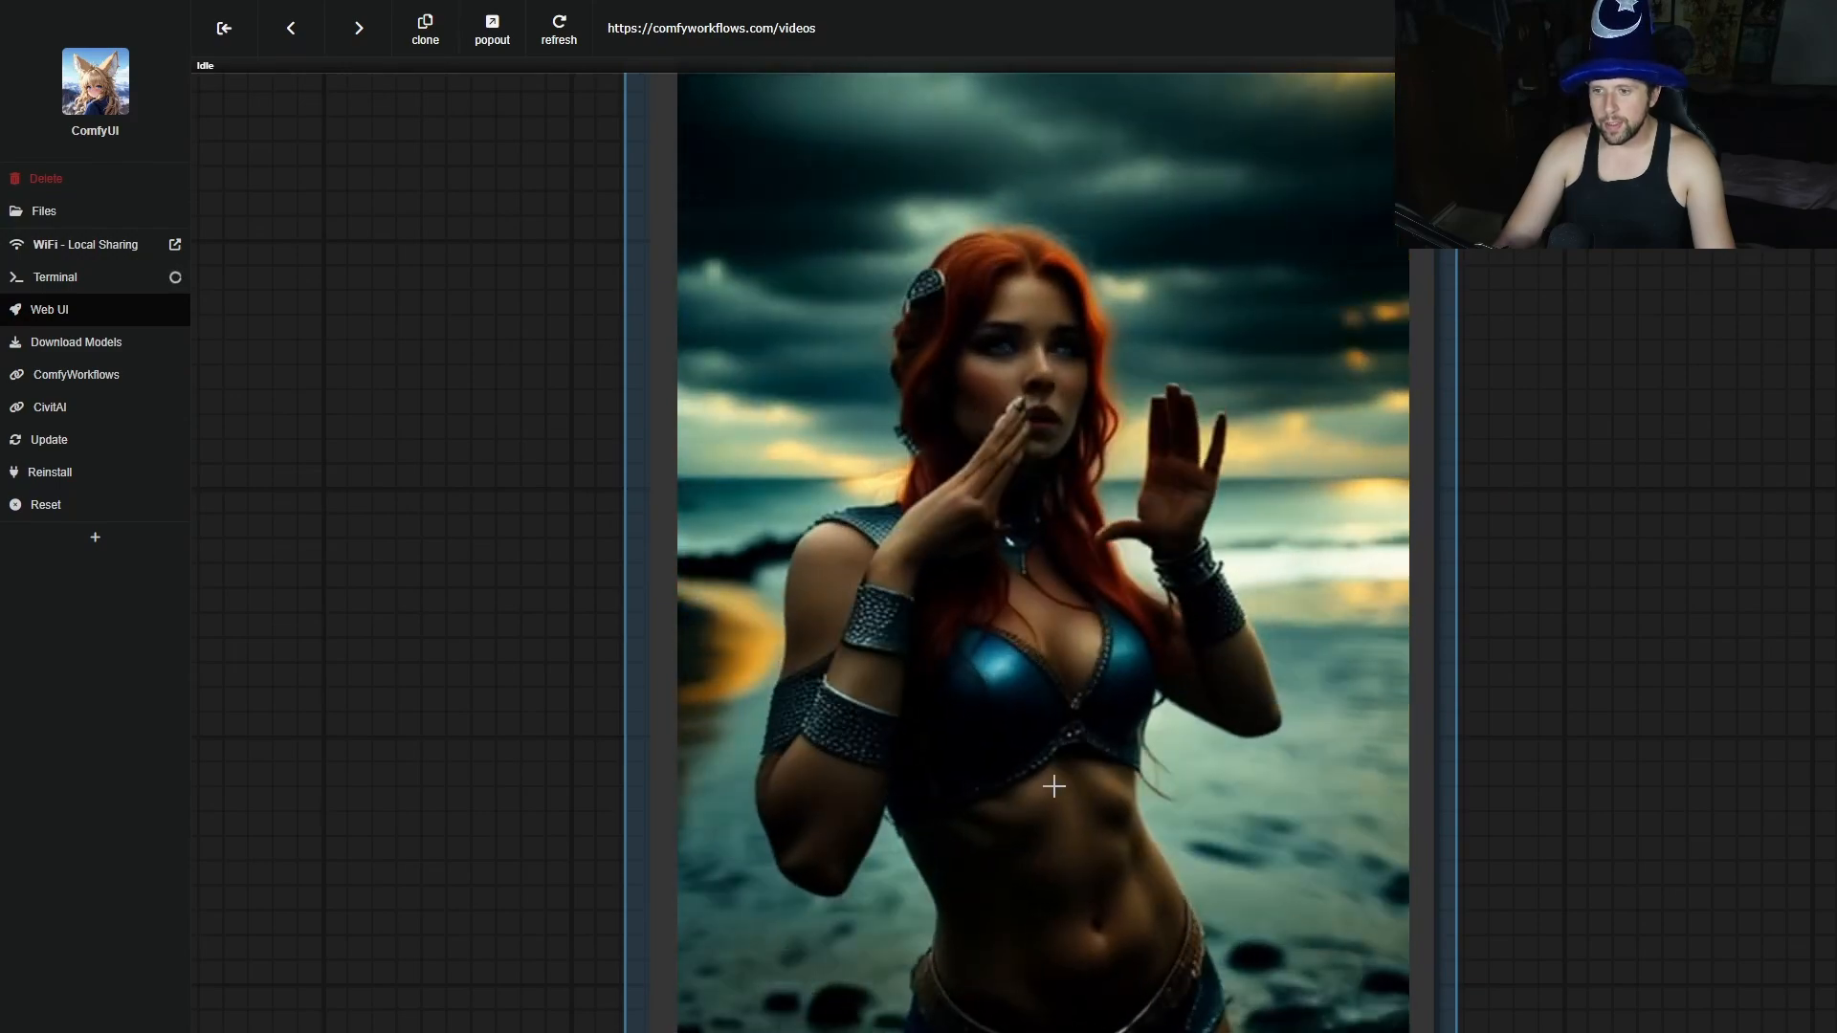
{"action": "scroll", "coordinate": [1103, 869], "scroll_direction": "down", "scroll_amount": 6}
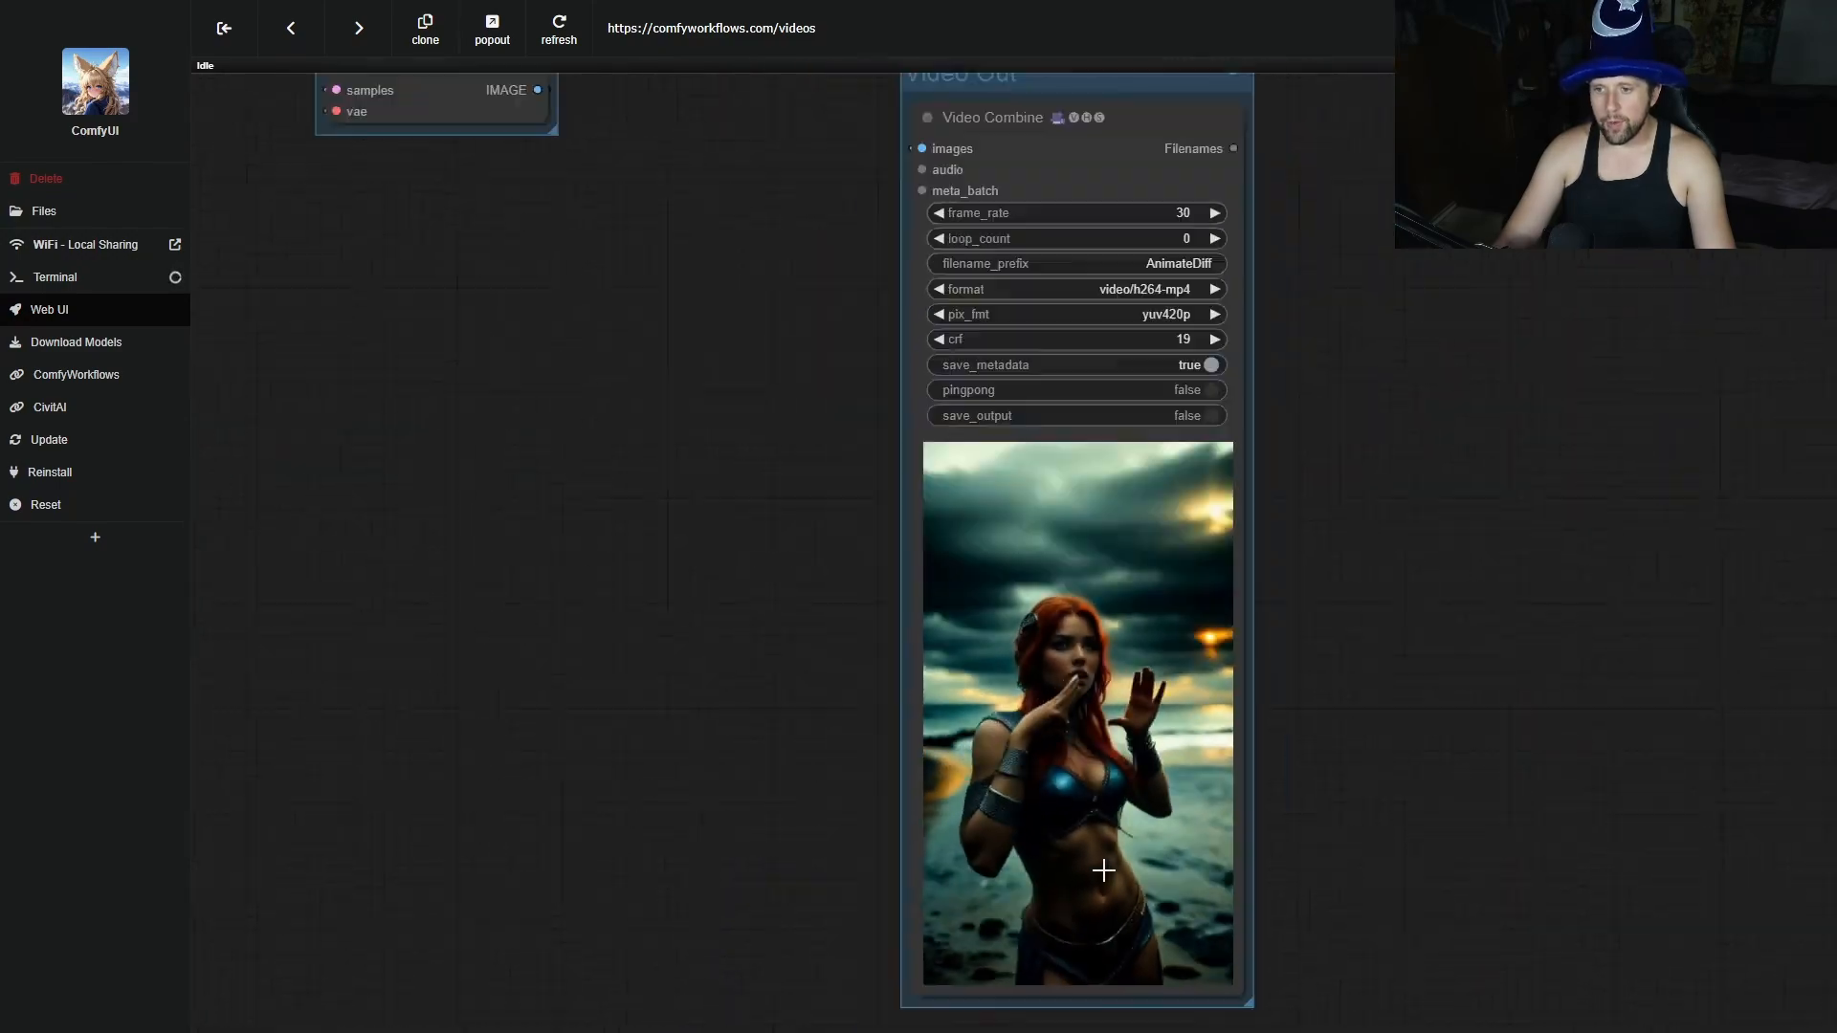
Change the positive prompt to "Viking woman wearing armor on the beach" and queue the workflow for generation.
{"action": "left_click_drag", "start_coordinate": [766, 952], "coordinate": [1642, 995]}
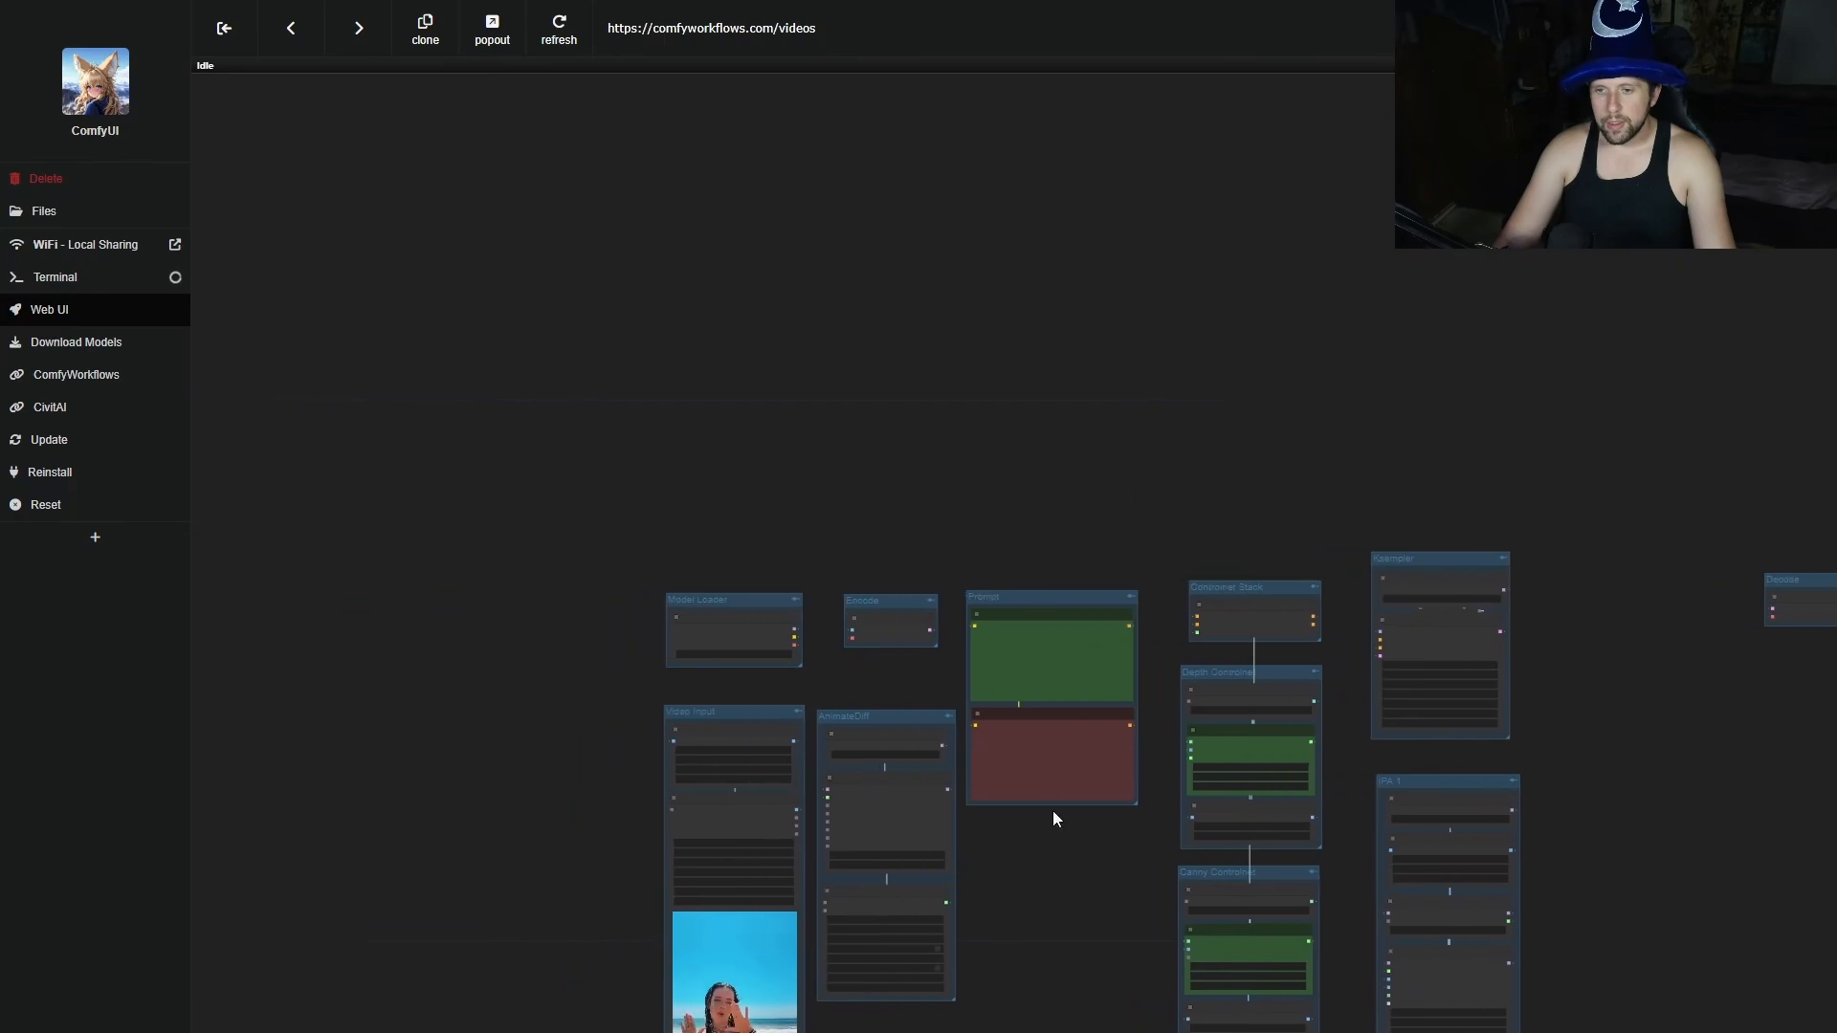
{"action": "scroll", "coordinate": [773, 657], "scroll_direction": "up", "scroll_amount": 5}
{"action": "left_click_drag", "start_coordinate": [1105, 644], "coordinate": [555, 668]}
{"action": "scroll", "coordinate": [817, 595], "scroll_direction": "up", "scroll_amount": 12}
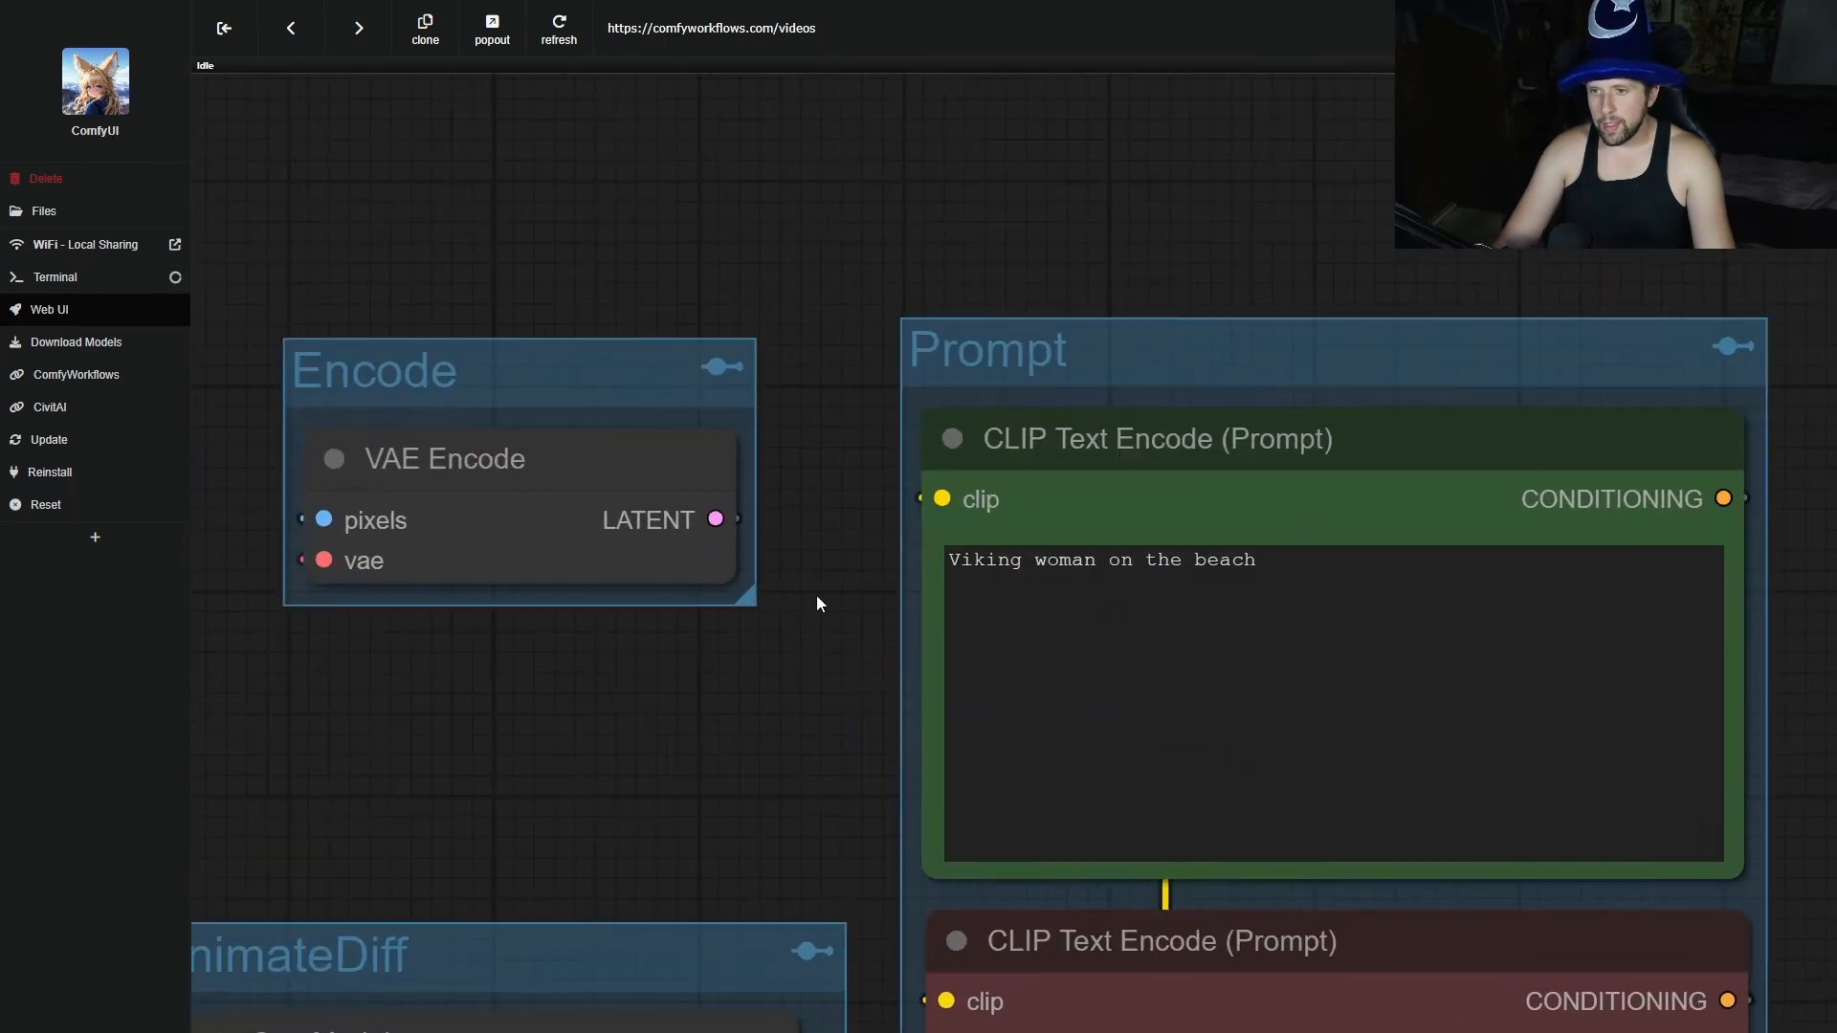
{"action": "left_click", "coordinate": [1006, 549]}
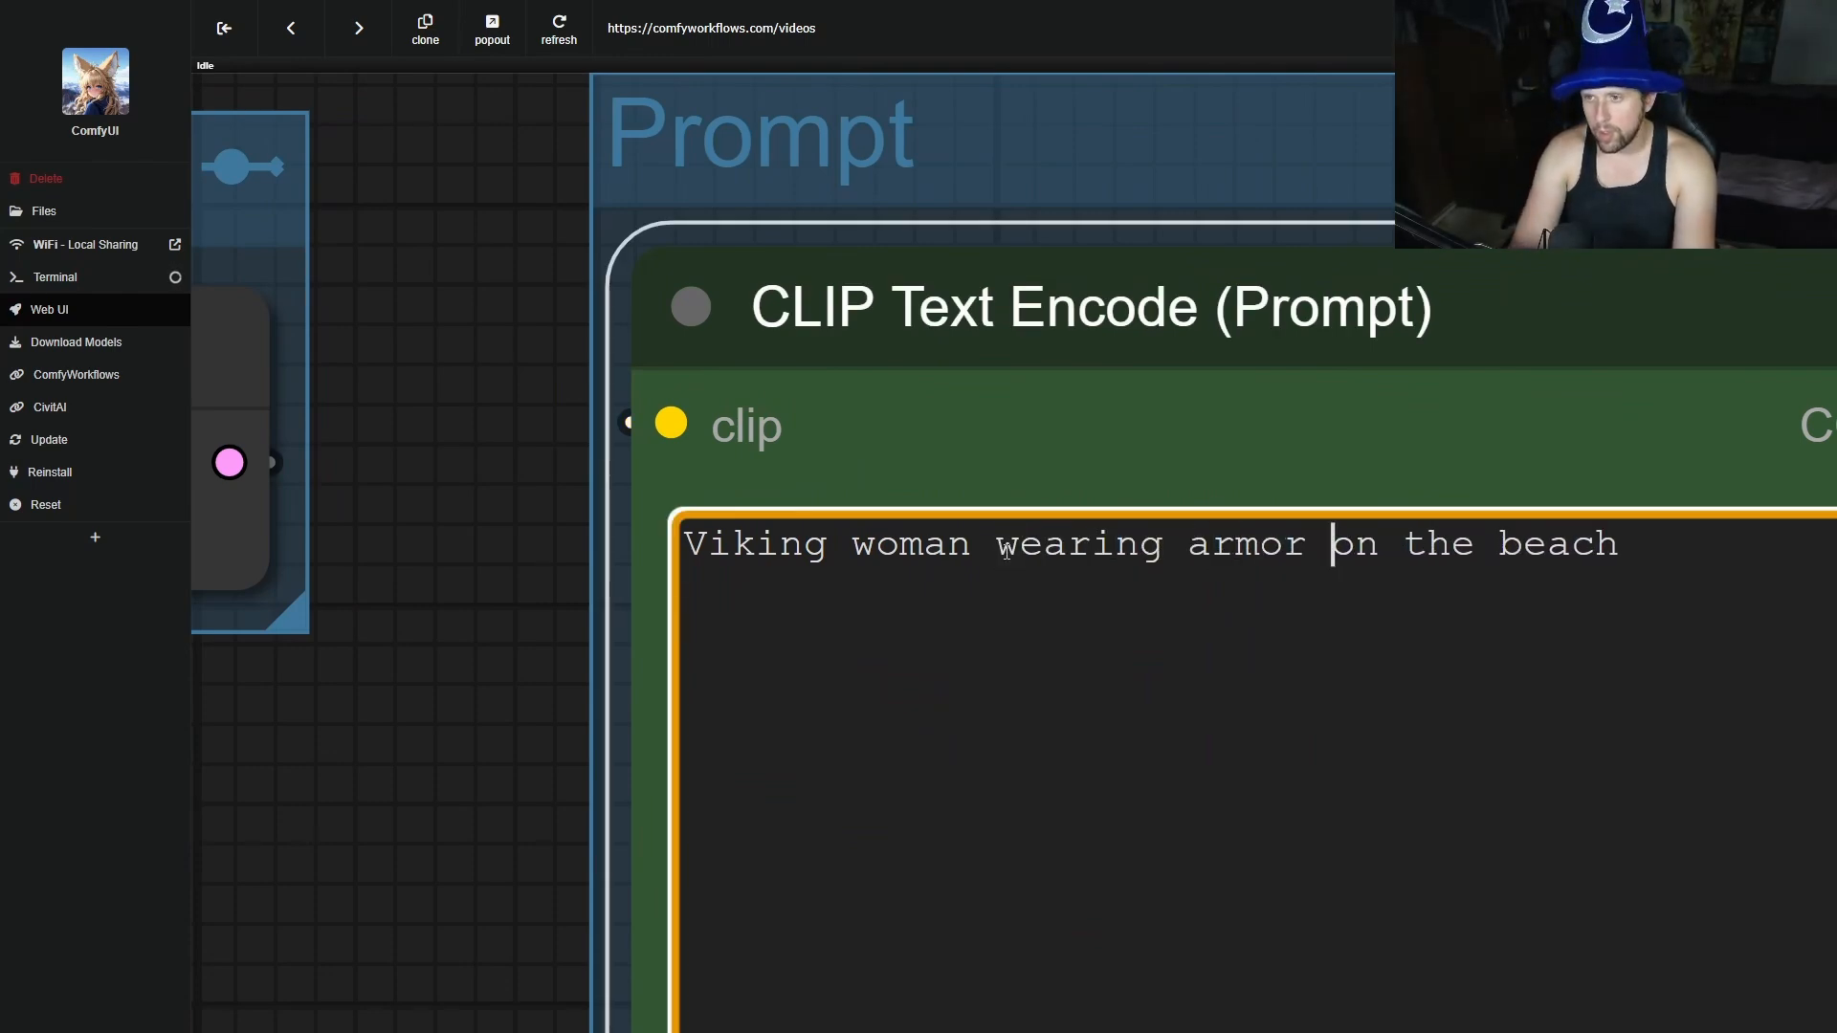
{"action": "key", "text": "ctrl+Return"}
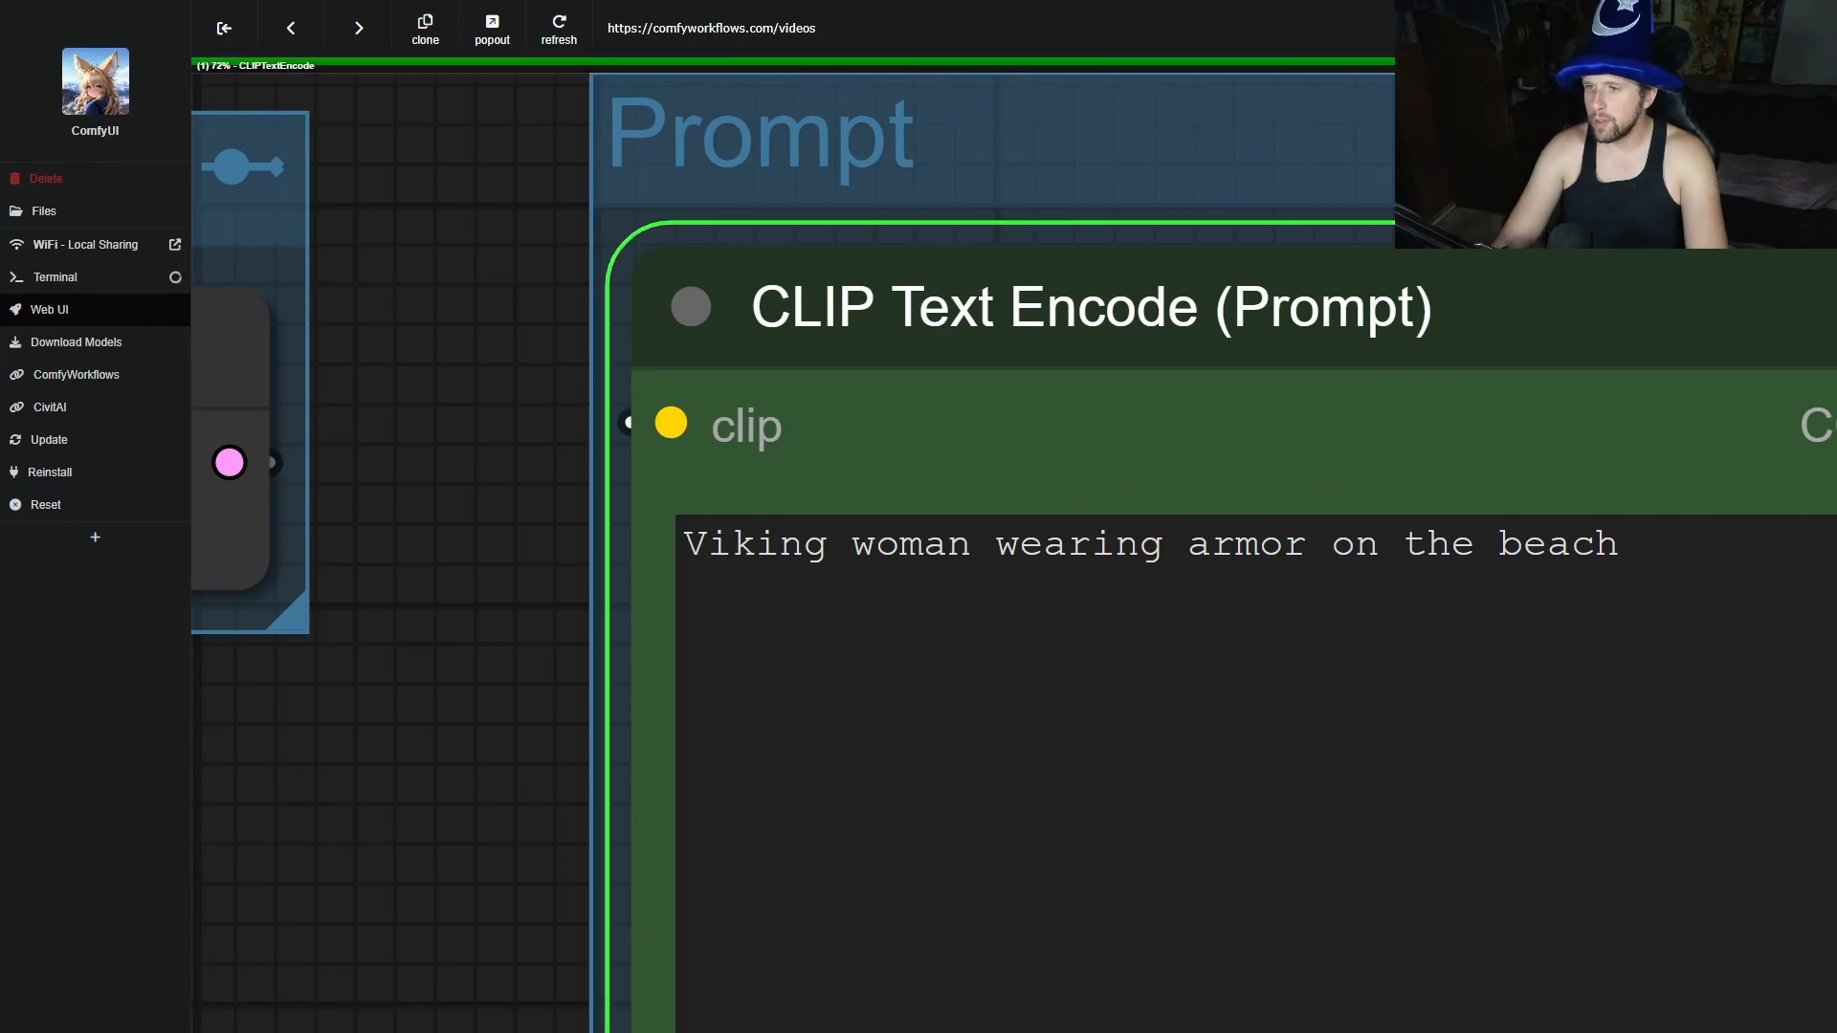
Add a Set node named Mask_Coco_Inverted beside Grow Mask With Blur and connect the mask_inverted output to it.
{"action": "scroll", "coordinate": [421, 747], "scroll_direction": "down", "scroll_amount": 15}
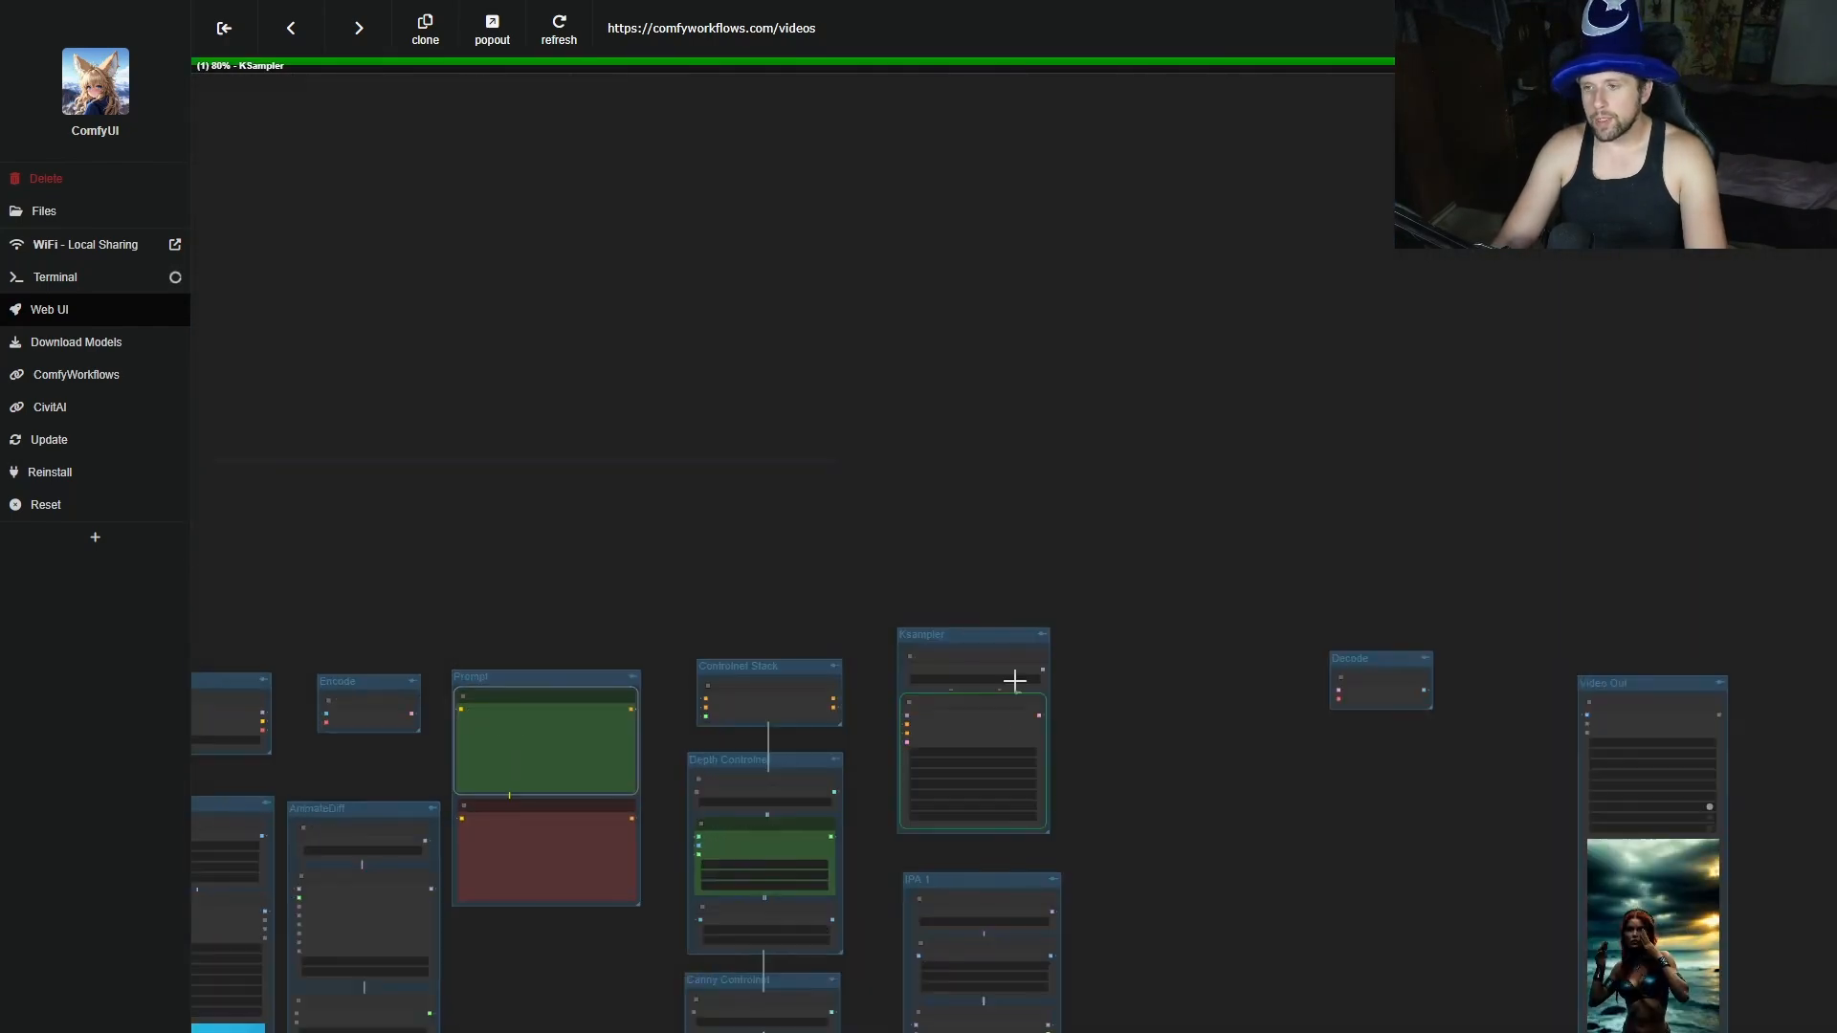
{"action": "left_click_drag", "start_coordinate": [1479, 545], "coordinate": [735, 493]}
{"action": "scroll", "coordinate": [966, 773], "scroll_direction": "up", "scroll_amount": 6}
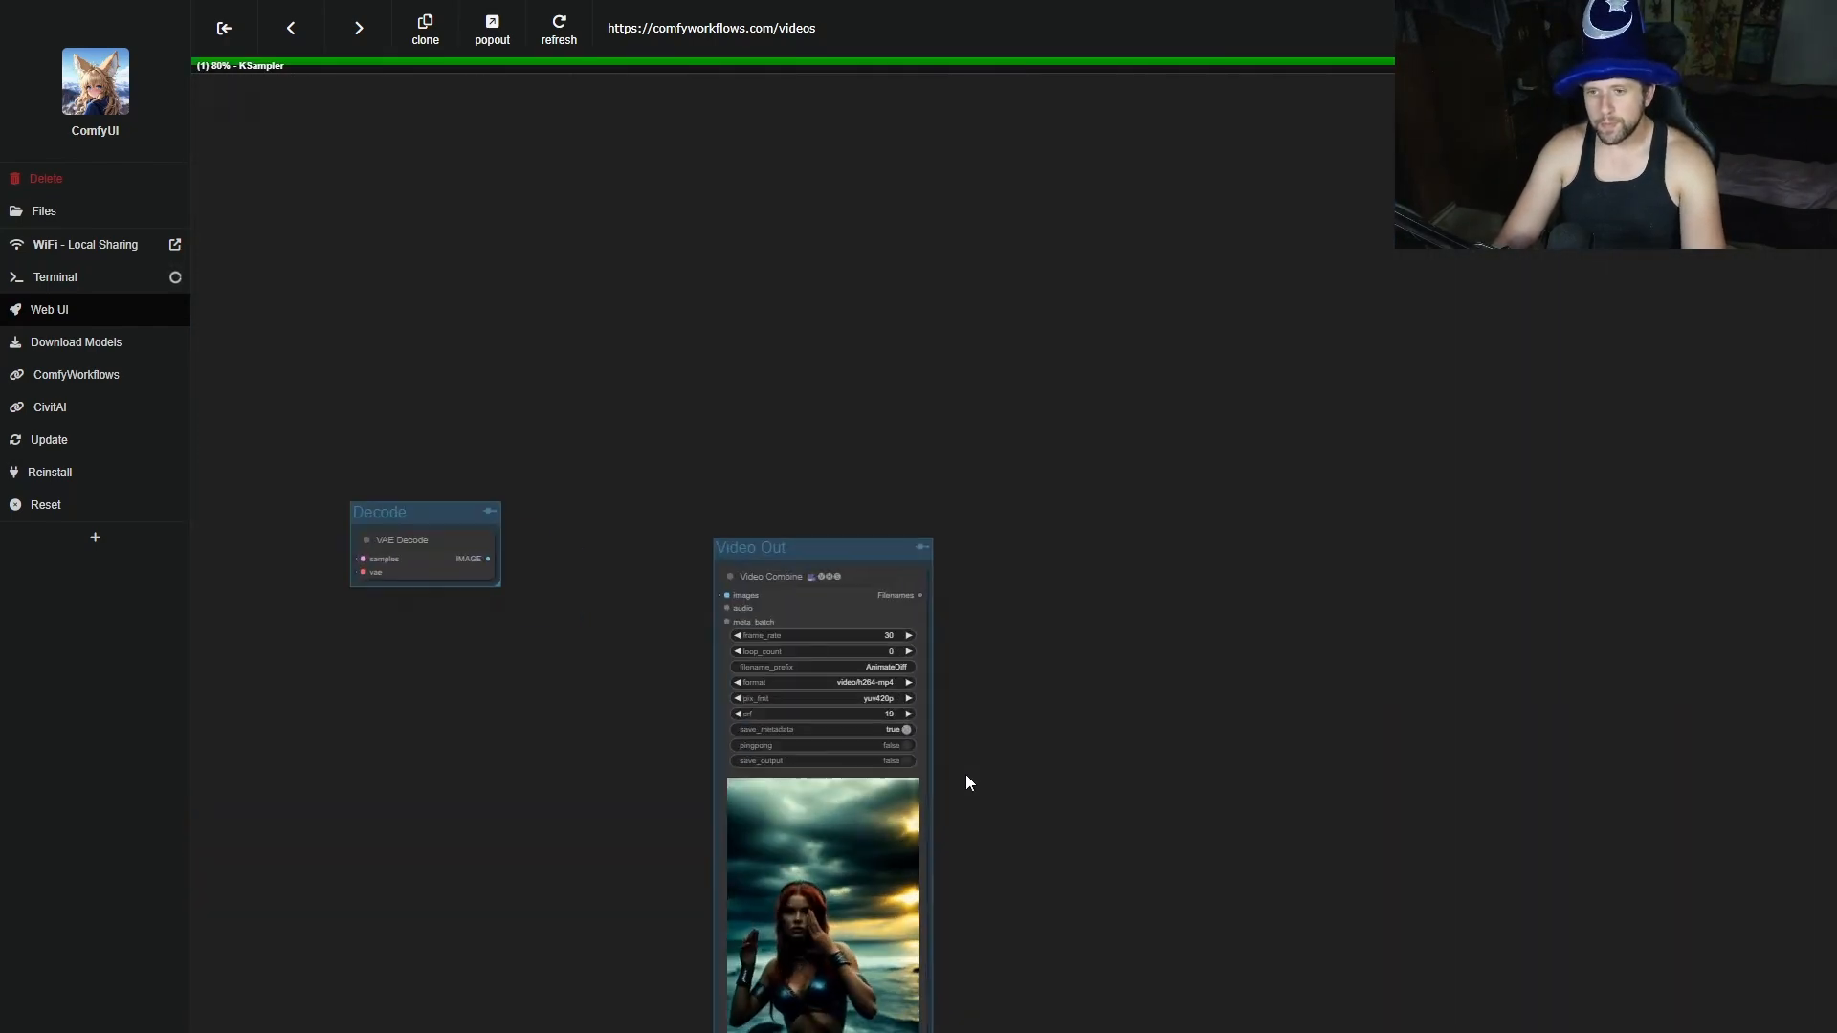
{"action": "left_click_drag", "start_coordinate": [410, 829], "coordinate": [1690, 689]}
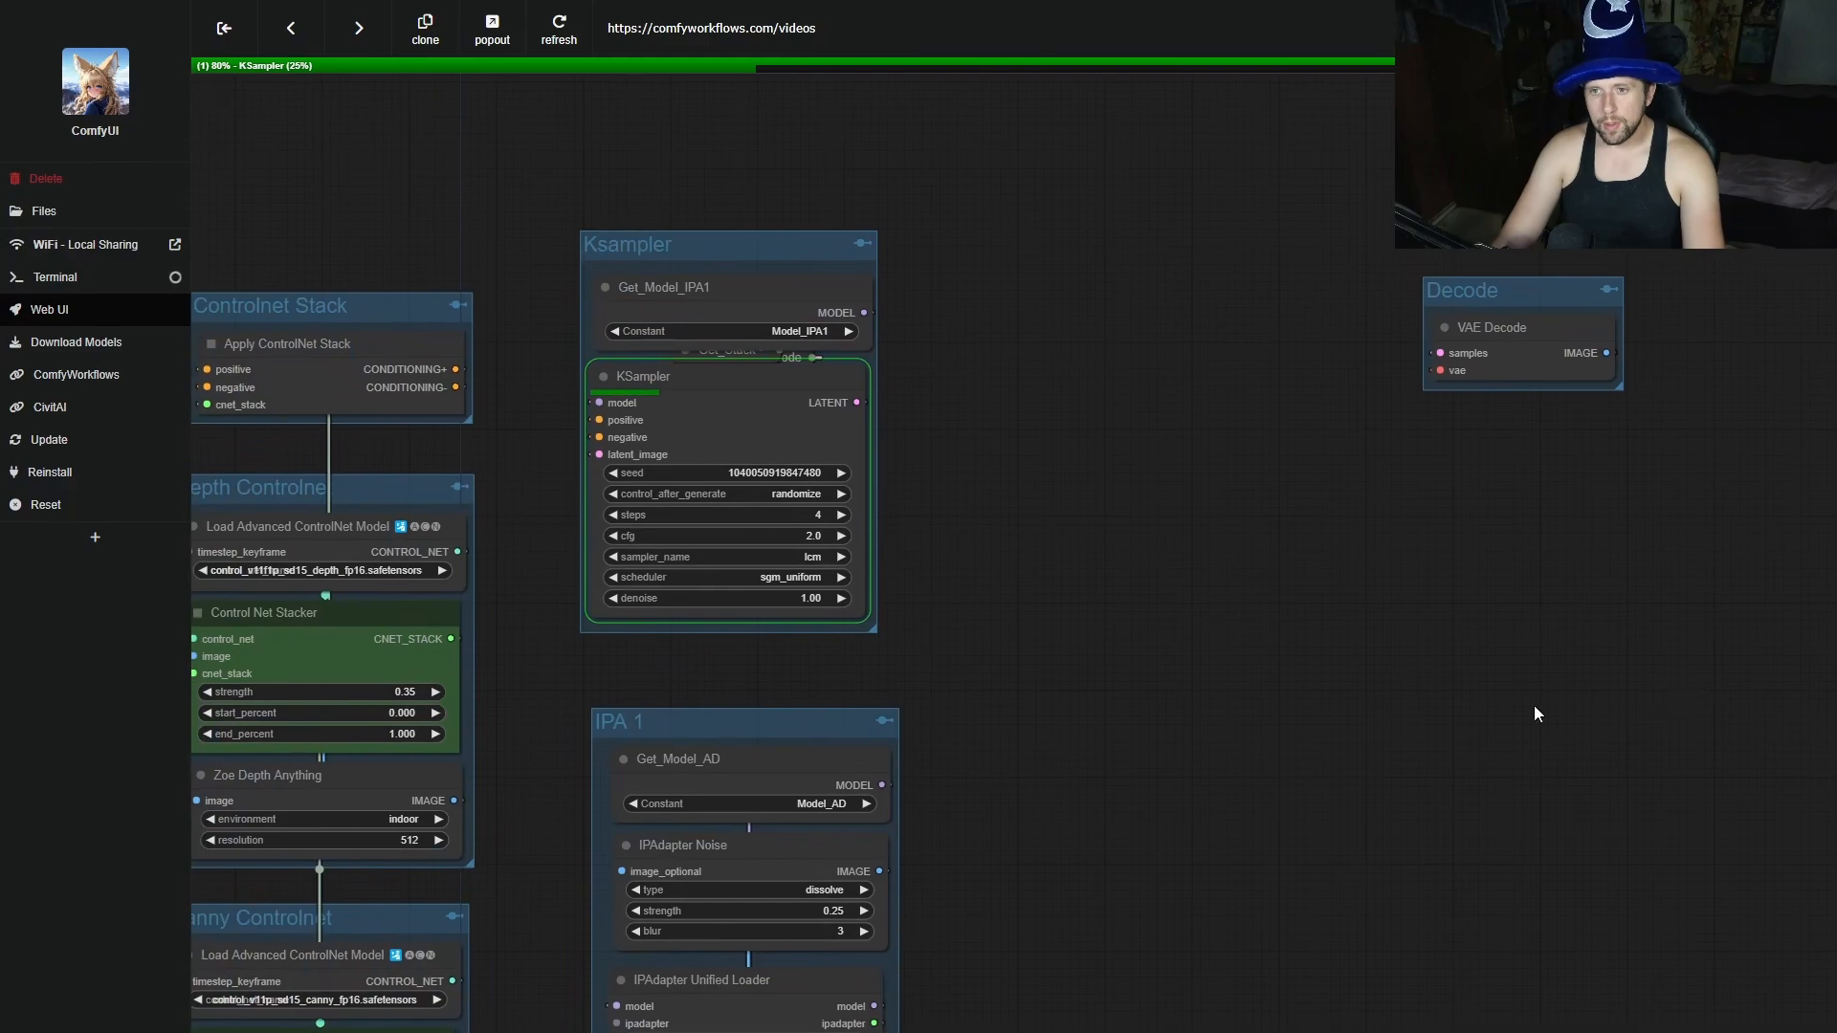
{"action": "scroll", "coordinate": [1470, 712], "scroll_direction": "down", "scroll_amount": 4}
{"action": "left_click_drag", "start_coordinate": [1428, 867], "coordinate": [1621, 302]}
{"action": "scroll", "coordinate": [988, 873], "scroll_direction": "up", "scroll_amount": 7}
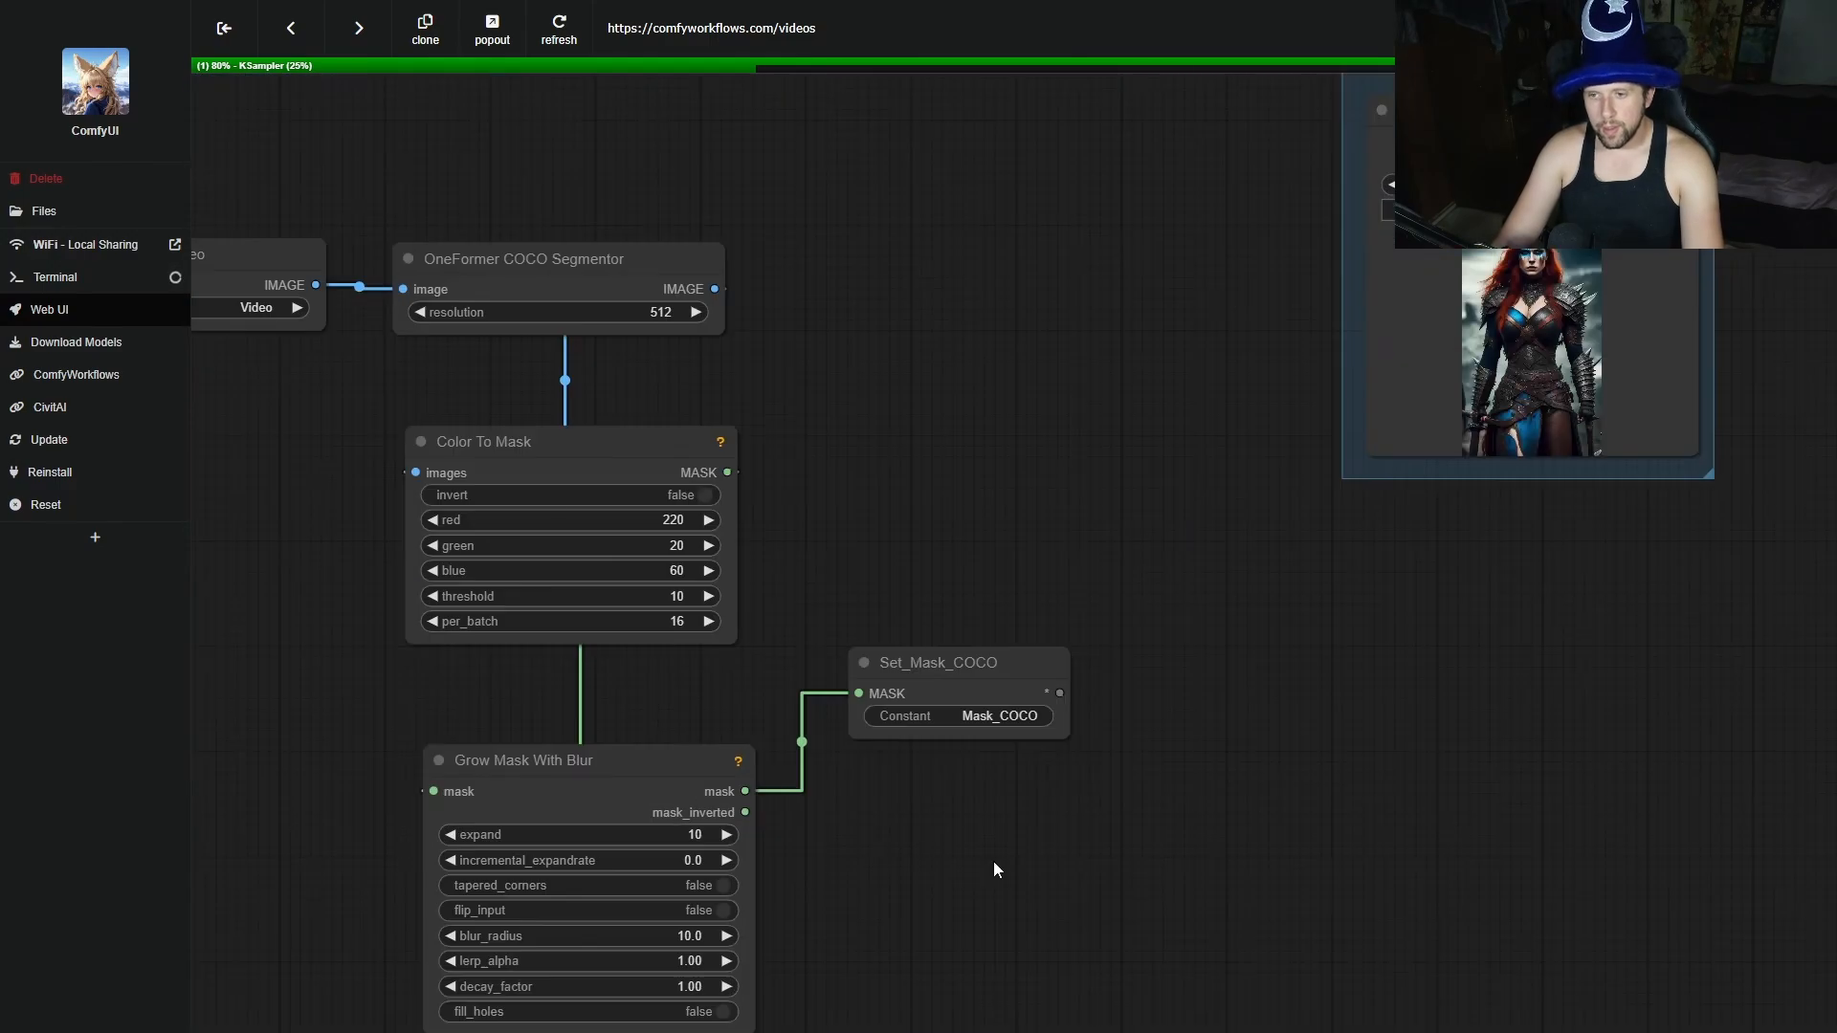
{"action": "right_click", "coordinate": [608, 810]}
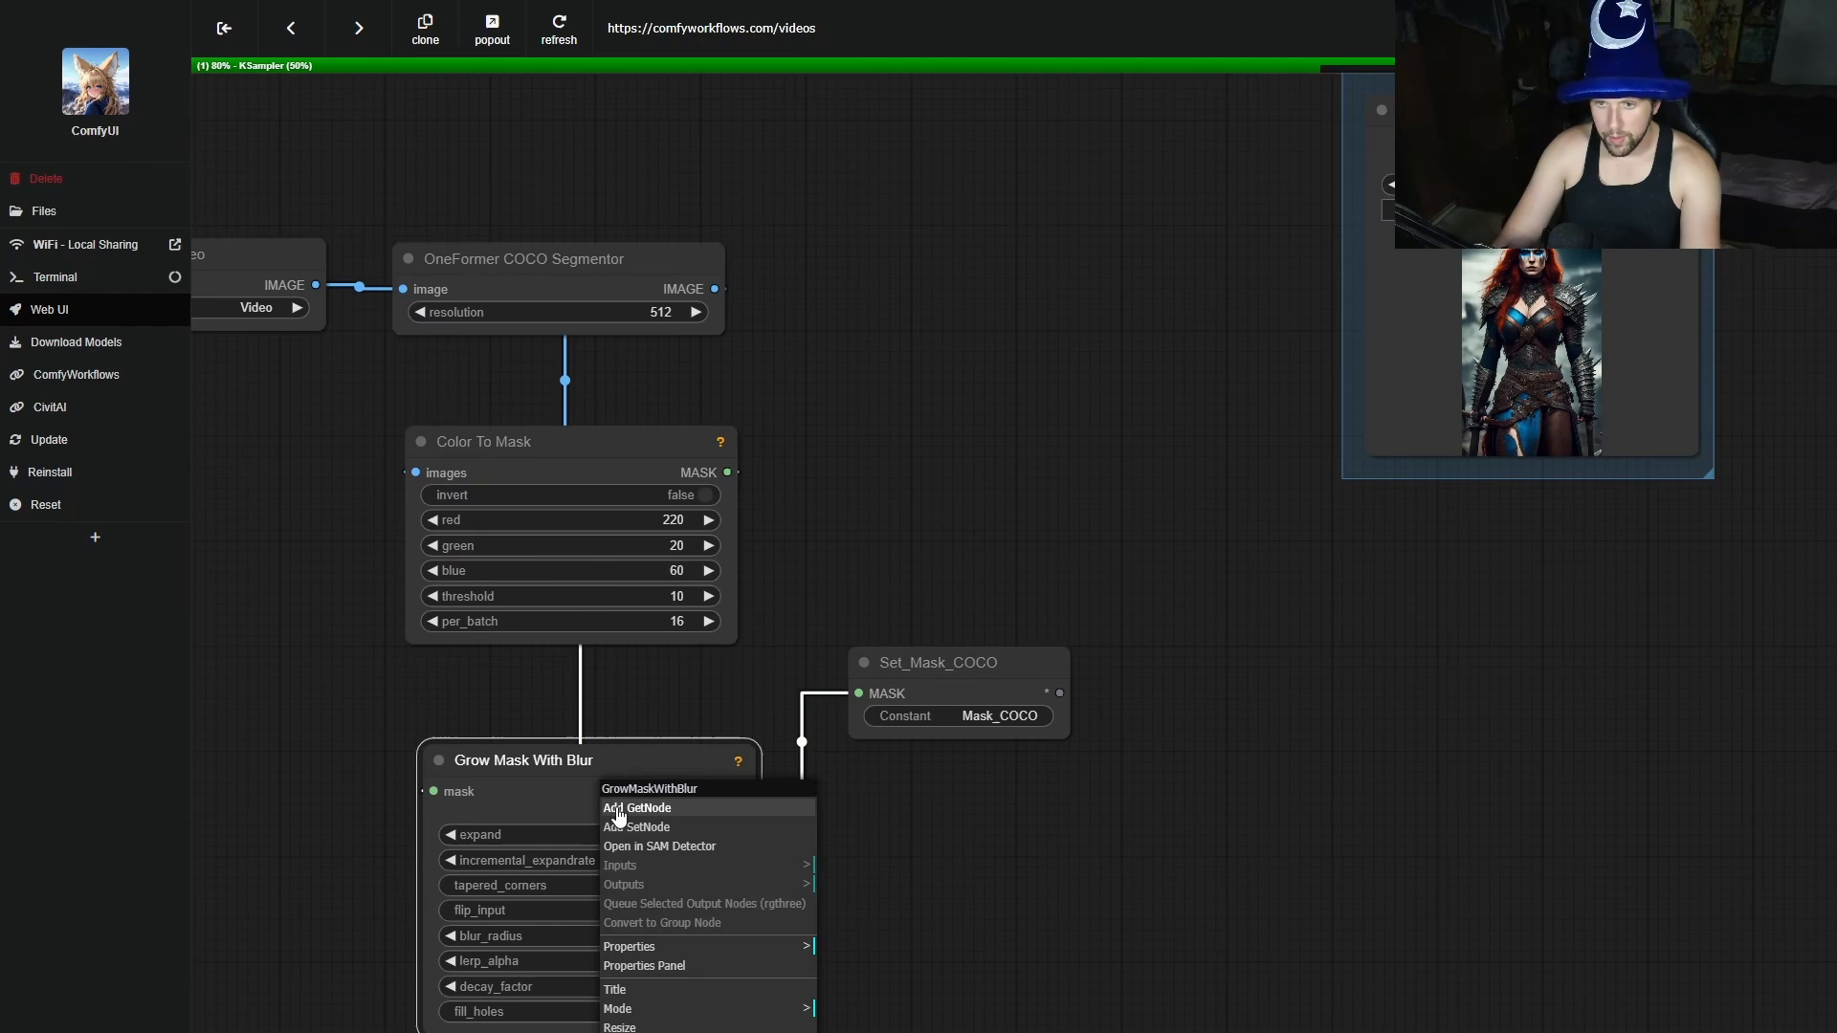
{"action": "left_click", "coordinate": [693, 828]}
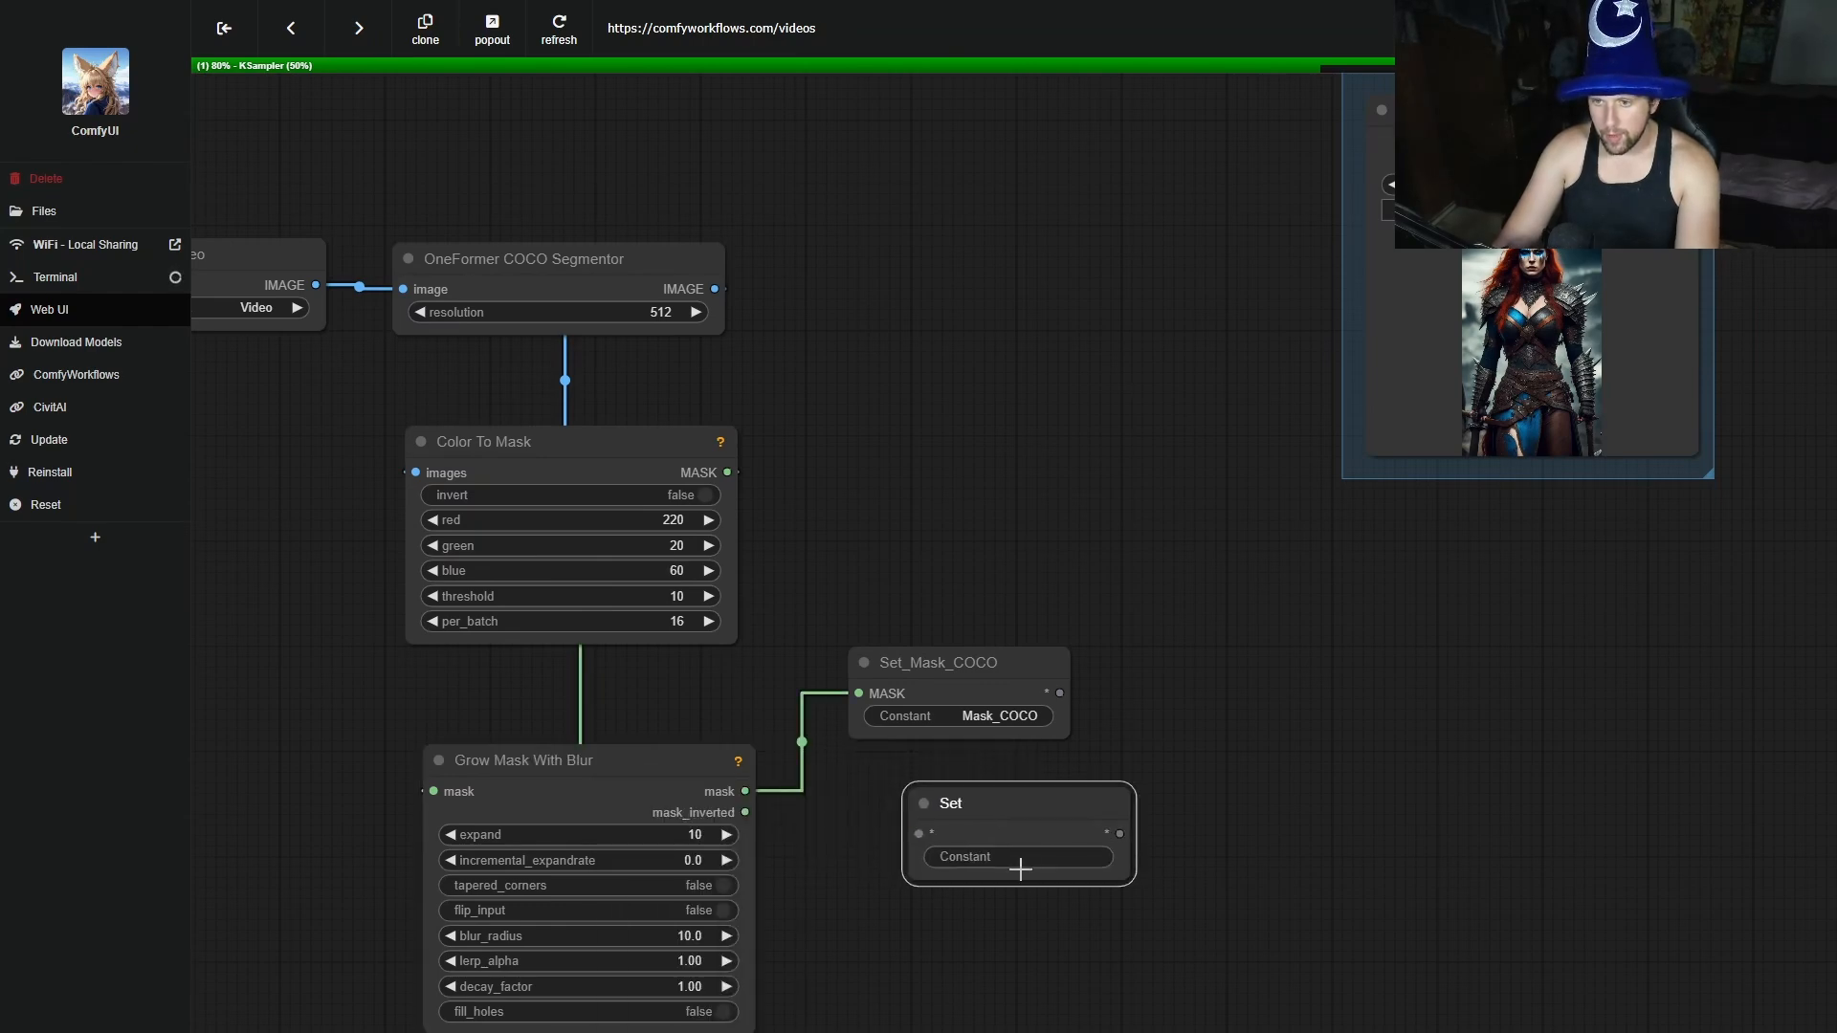
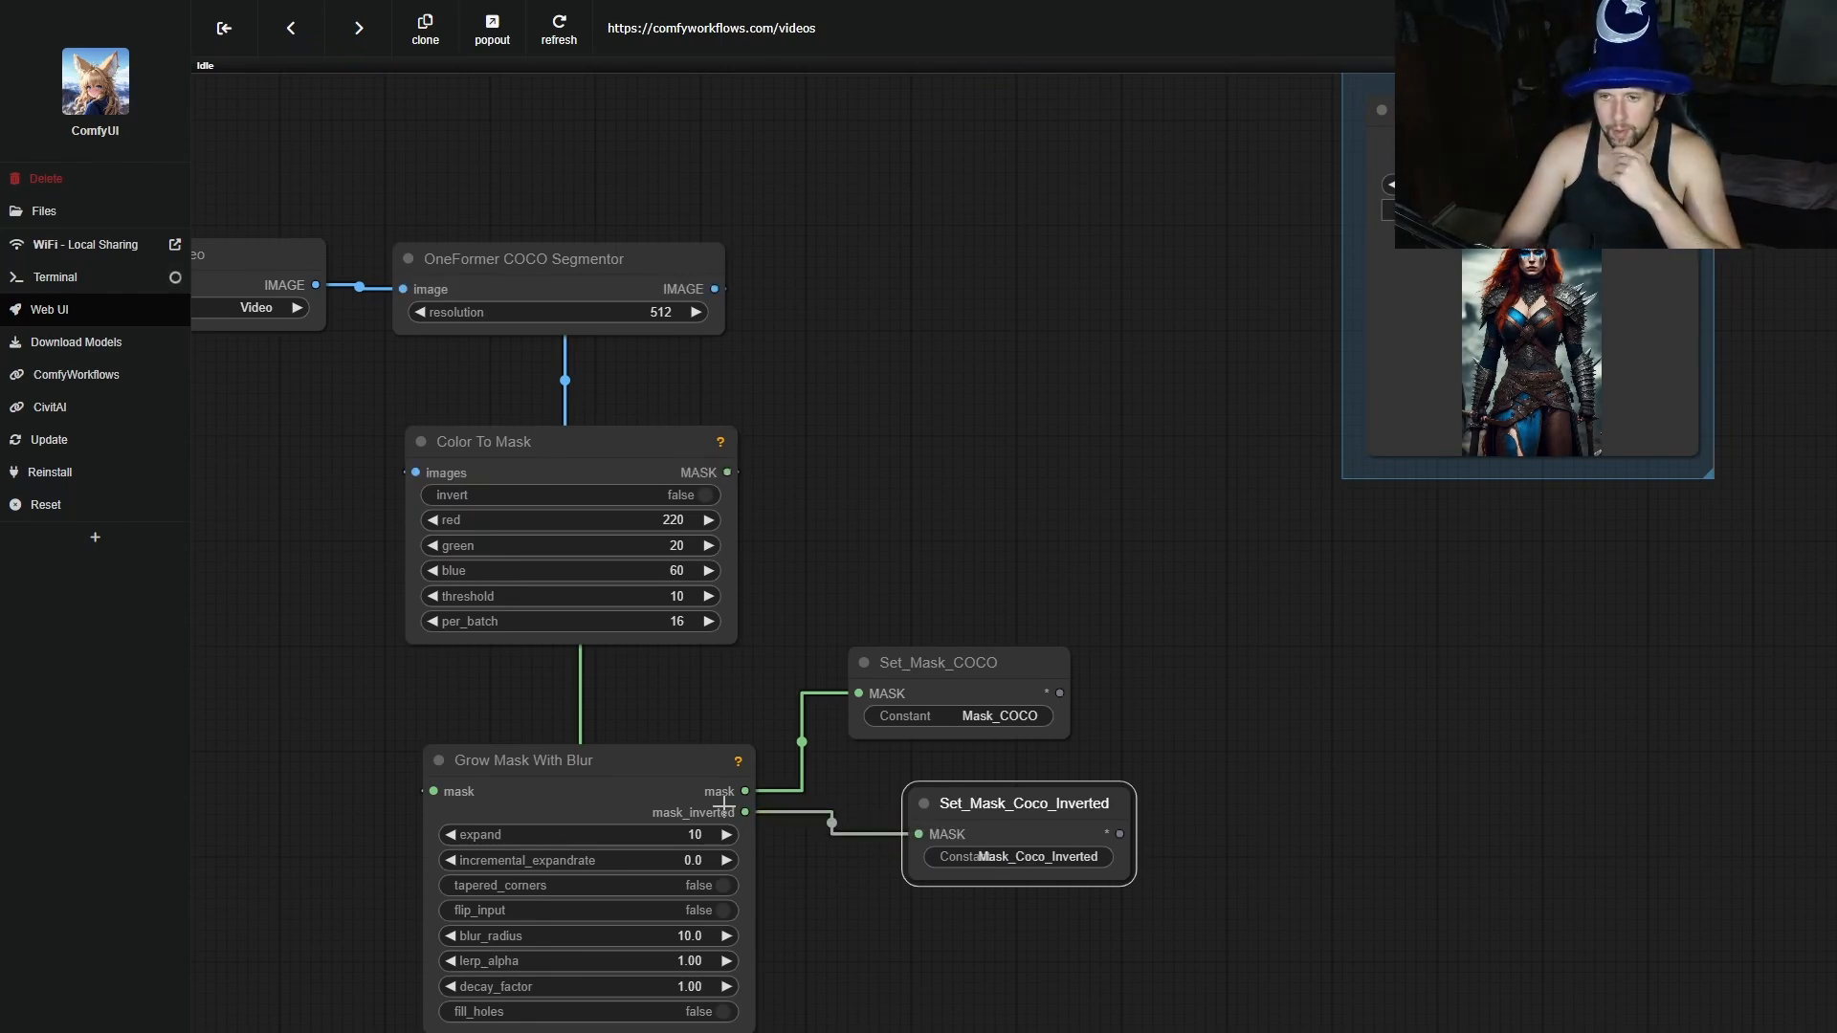
Review the inverted mask connection in the segmentation nodes and inspect the newly generated video in the Video Out group.
{"action": "scroll", "coordinate": [735, 811], "scroll_direction": "up", "scroll_amount": 8}
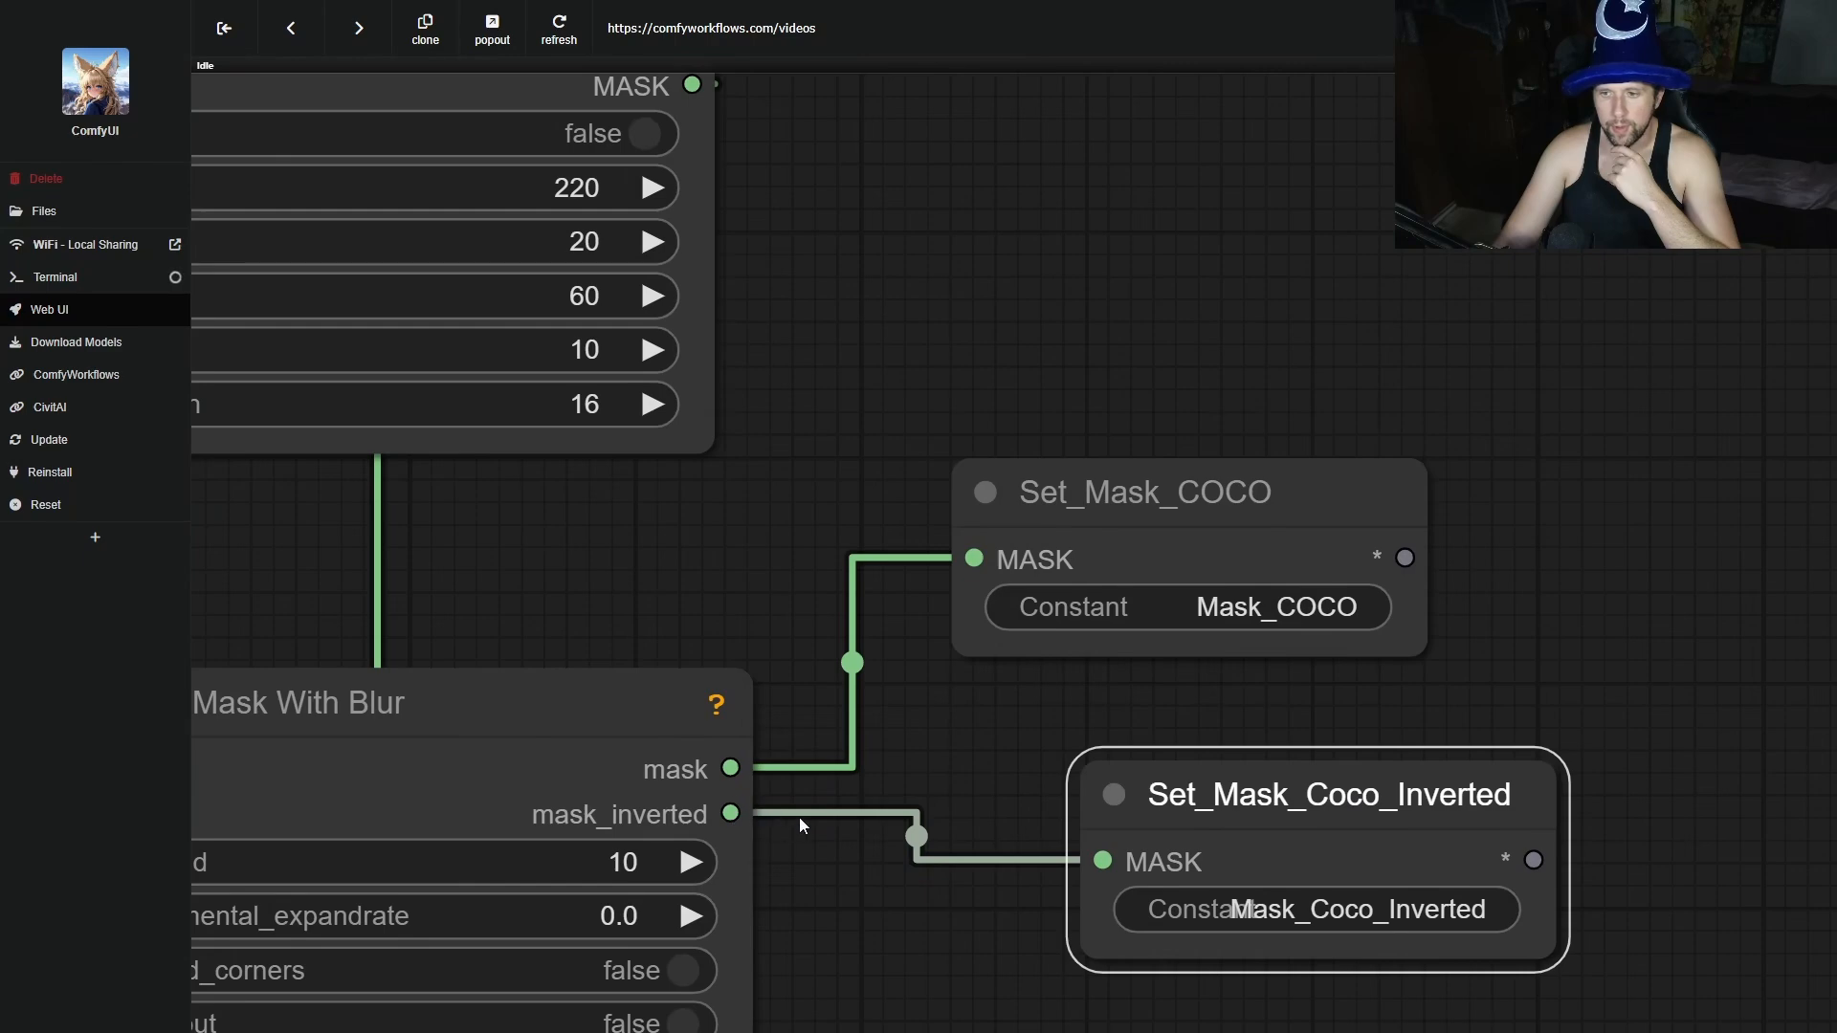
{"action": "scroll", "coordinate": [972, 859], "scroll_direction": "down", "scroll_amount": 10}
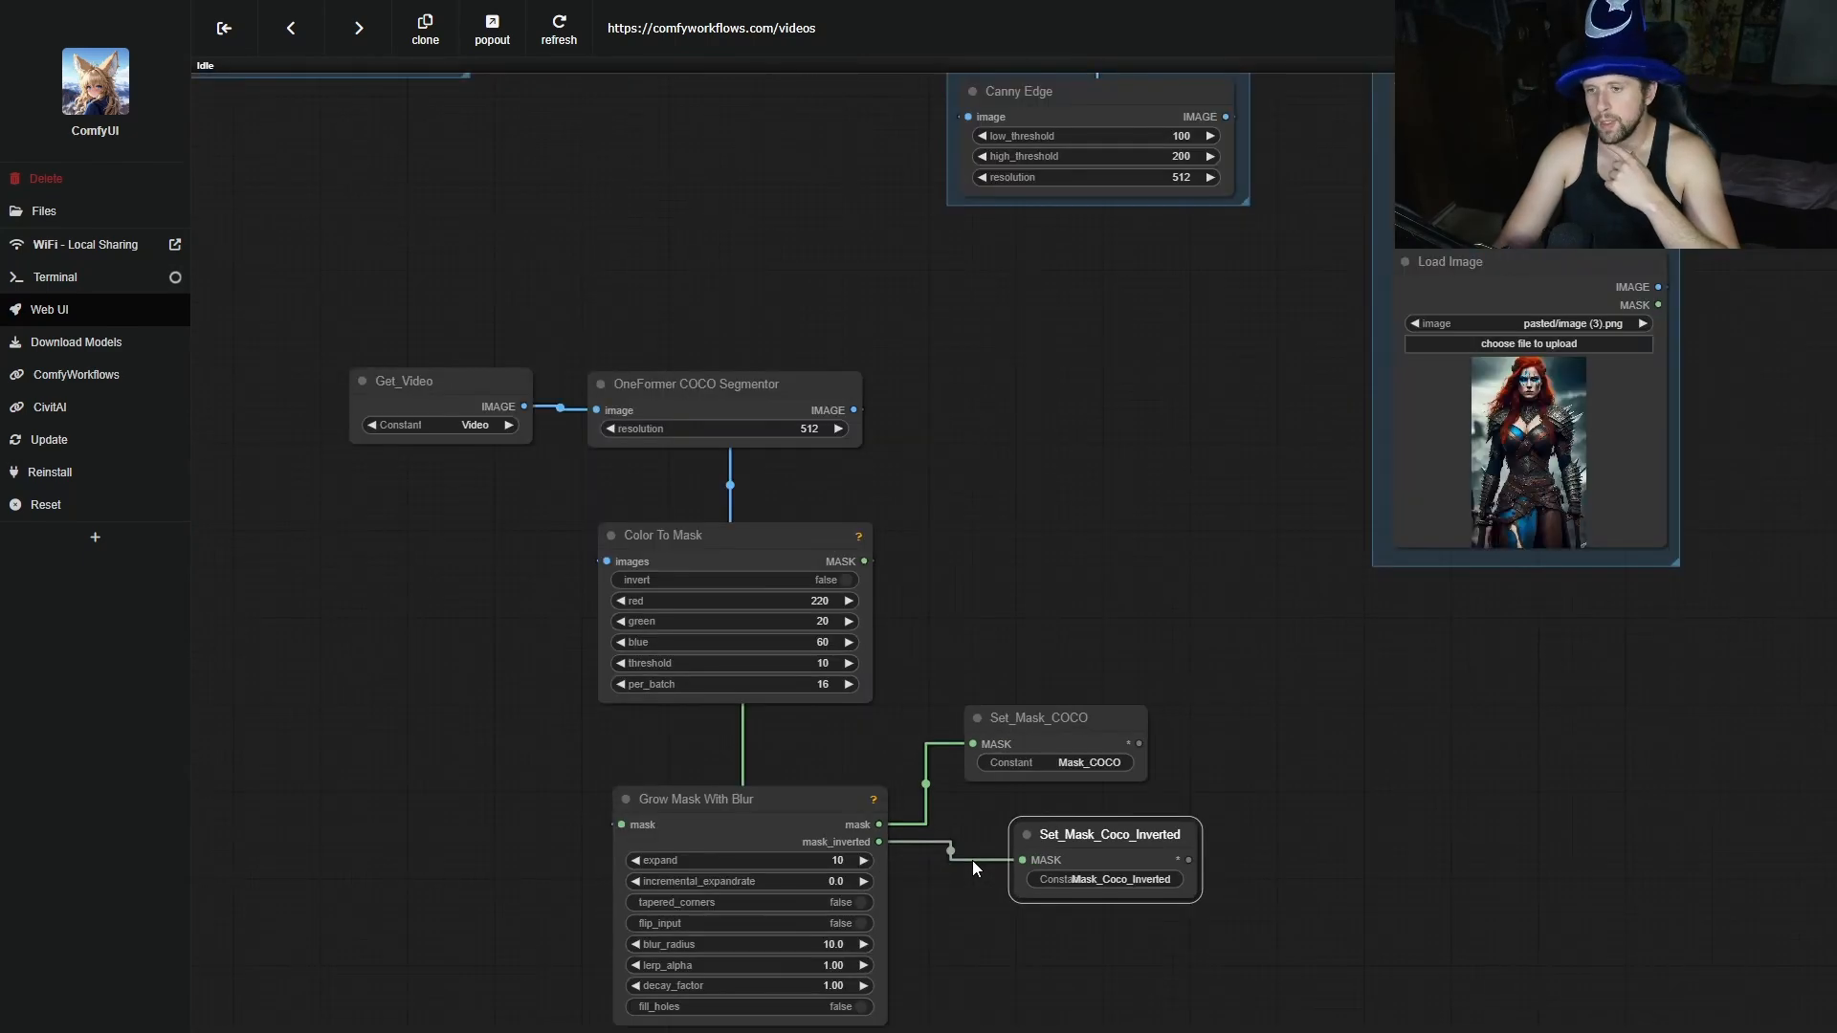
{"action": "scroll", "coordinate": [876, 841], "scroll_direction": "up", "scroll_amount": 7}
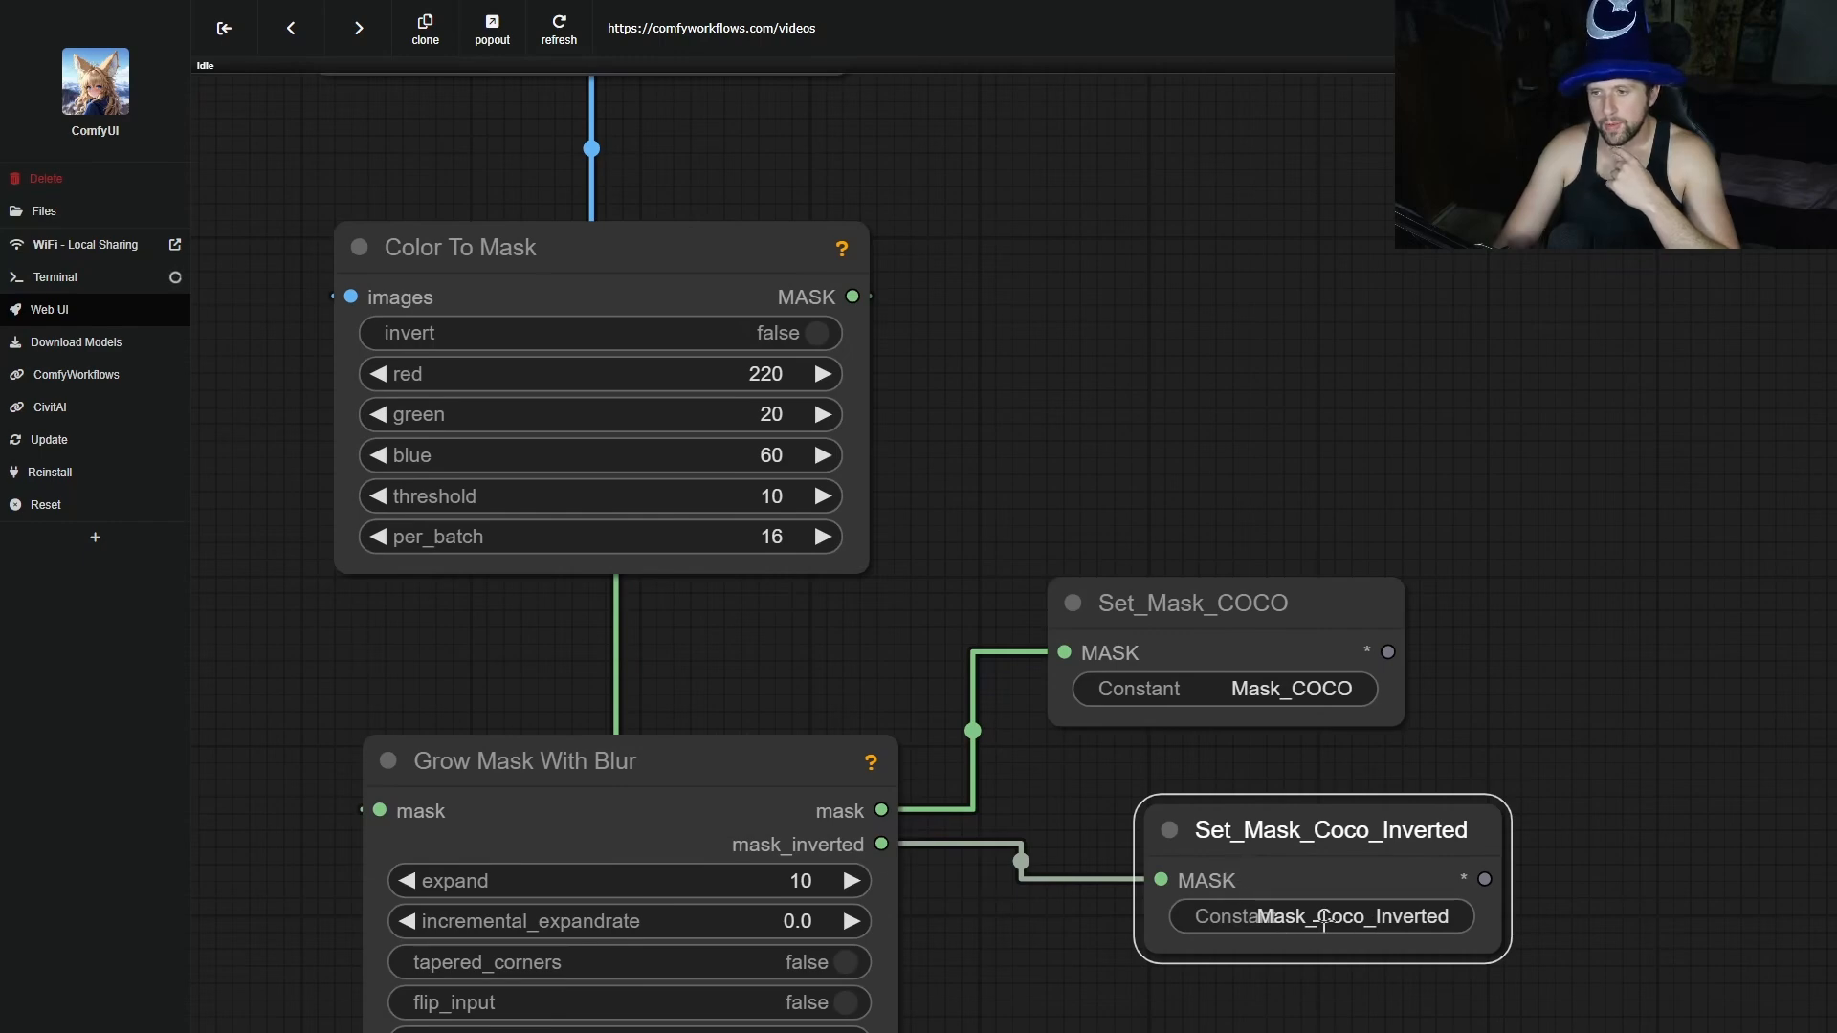
{"action": "scroll", "coordinate": [1071, 968], "scroll_direction": "down", "scroll_amount": 10}
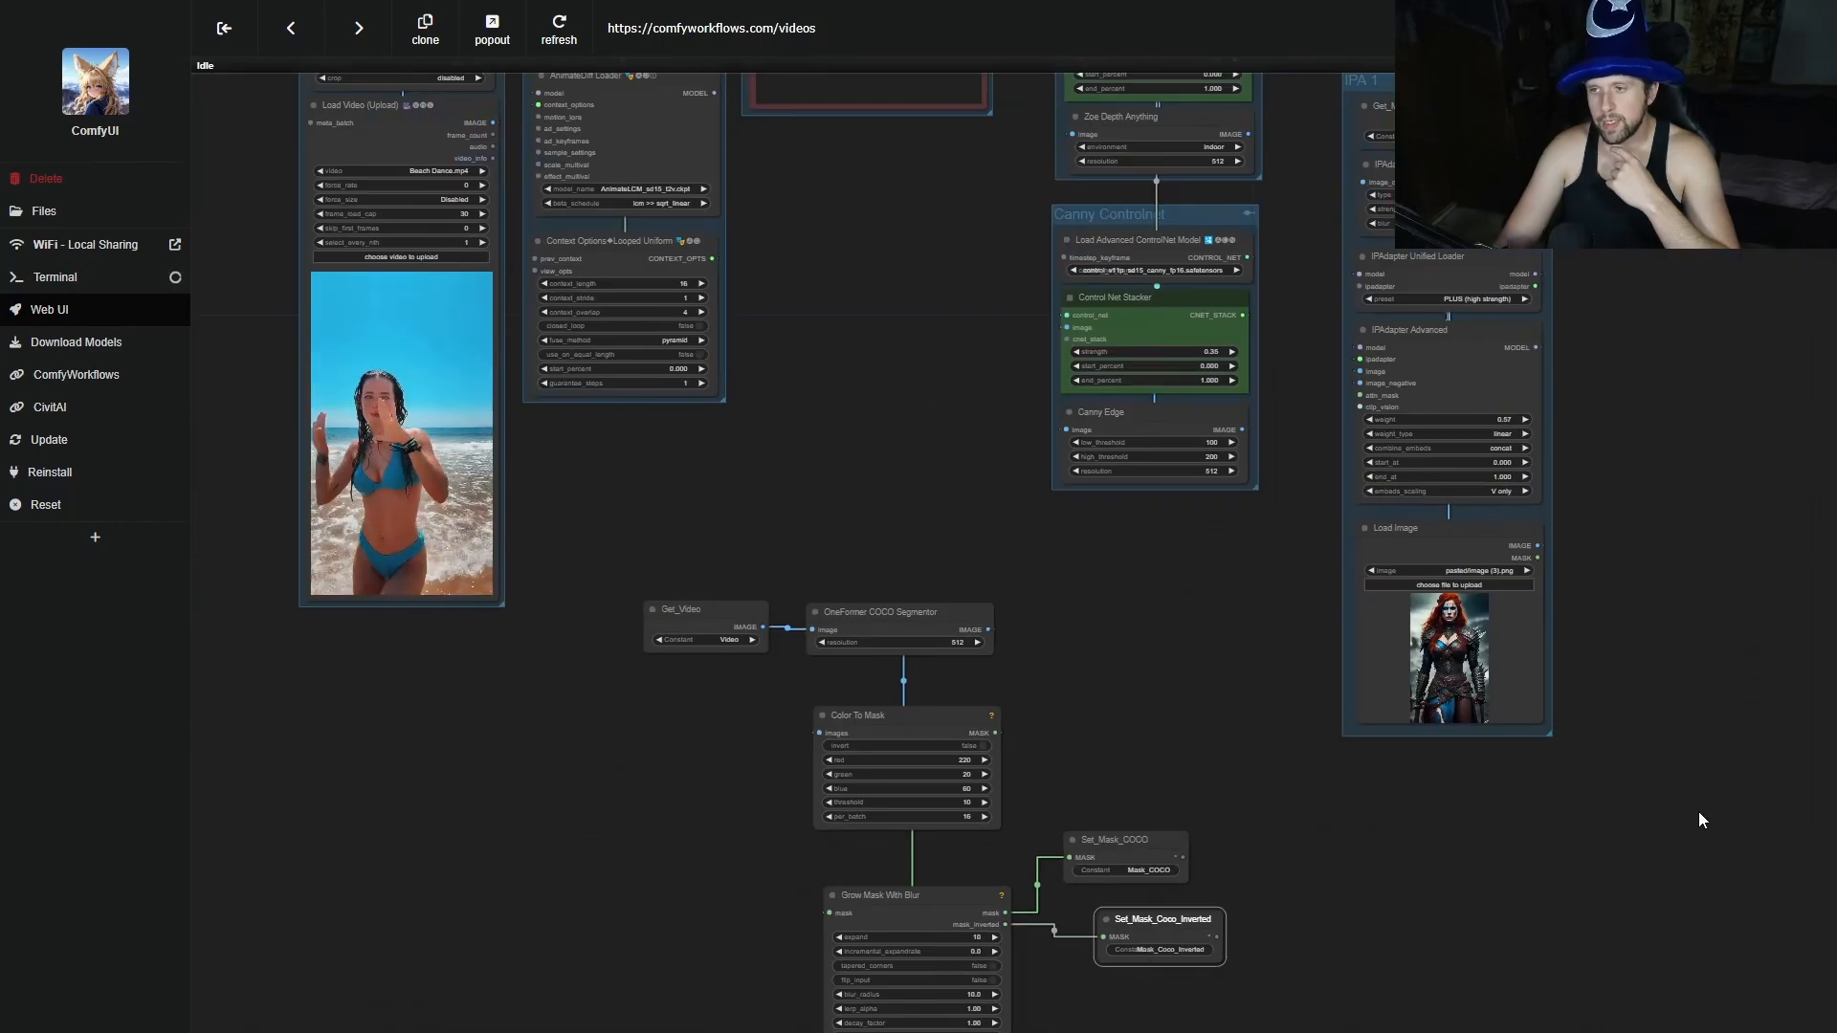
{"action": "left_click_drag", "start_coordinate": [1697, 811], "coordinate": [929, 1031]}
{"action": "scroll", "coordinate": [942, 1028], "scroll_direction": "down", "scroll_amount": 4}
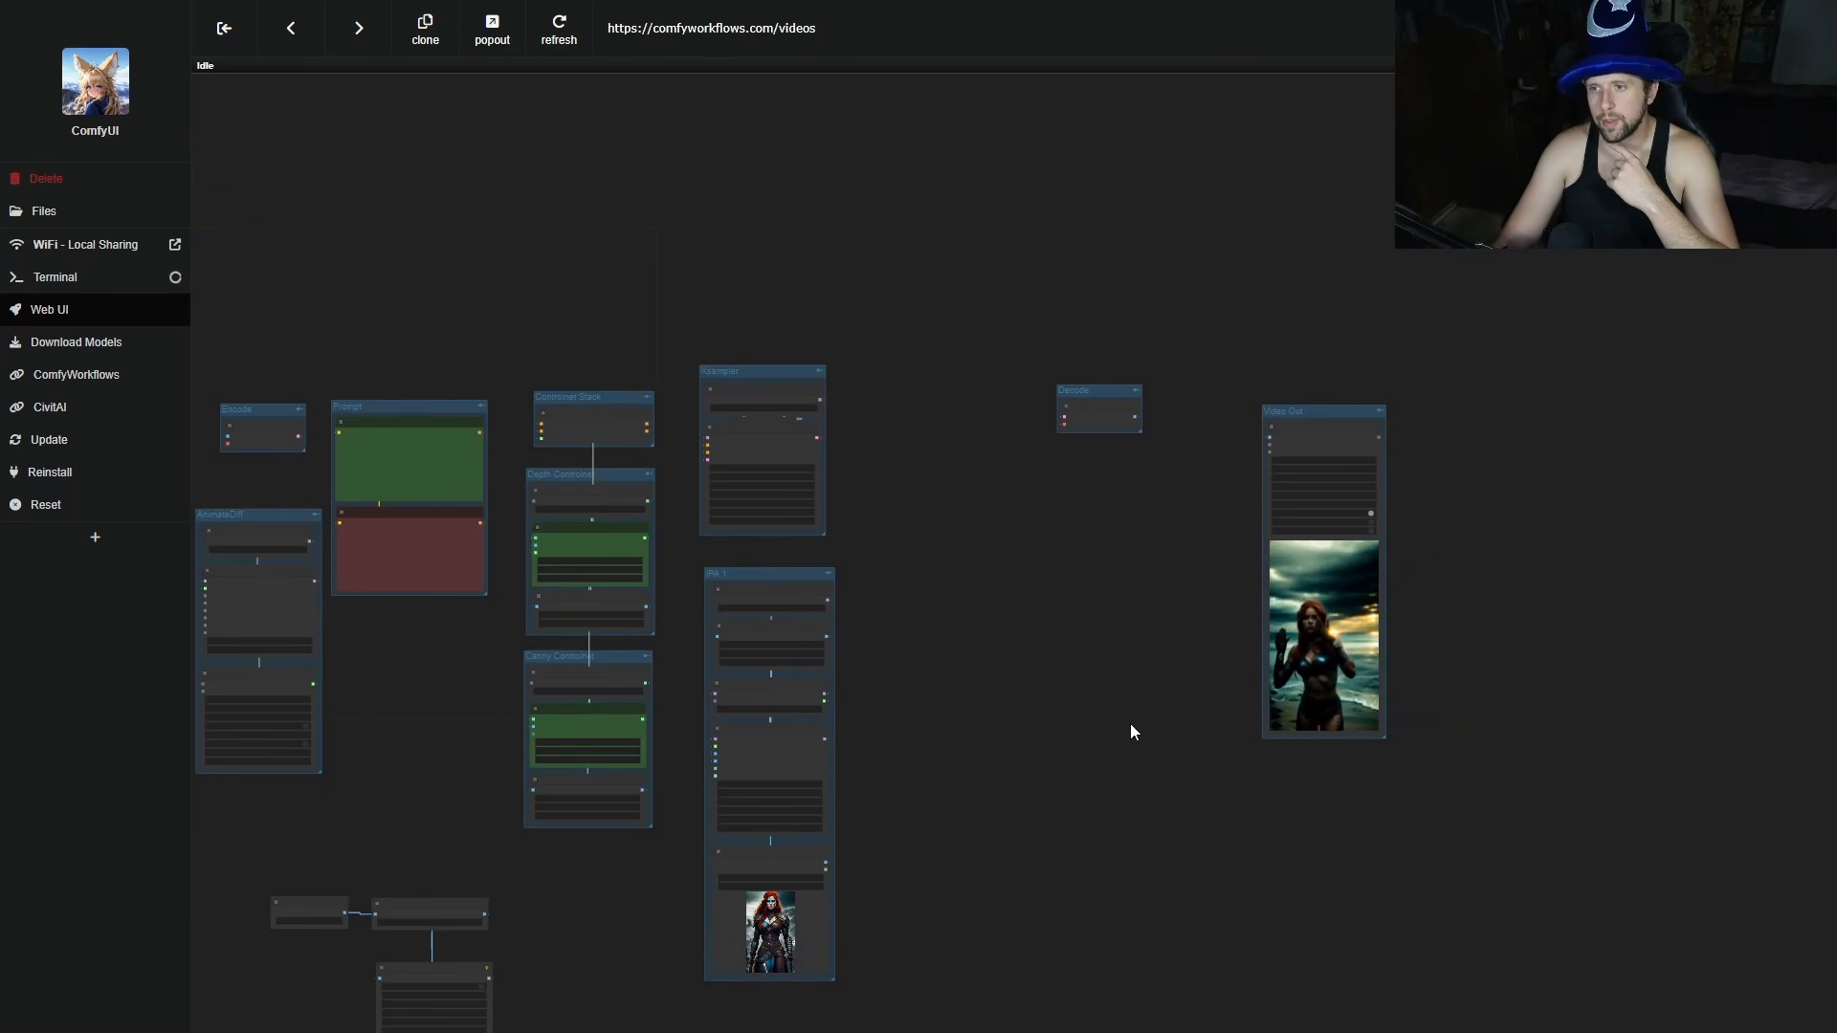
{"action": "left_click_drag", "start_coordinate": [1132, 730], "coordinate": [738, 832]}
{"action": "scroll", "coordinate": [823, 806], "scroll_direction": "up", "scroll_amount": 5}
{"action": "scroll", "coordinate": [823, 806], "scroll_direction": "up", "scroll_amount": 10}
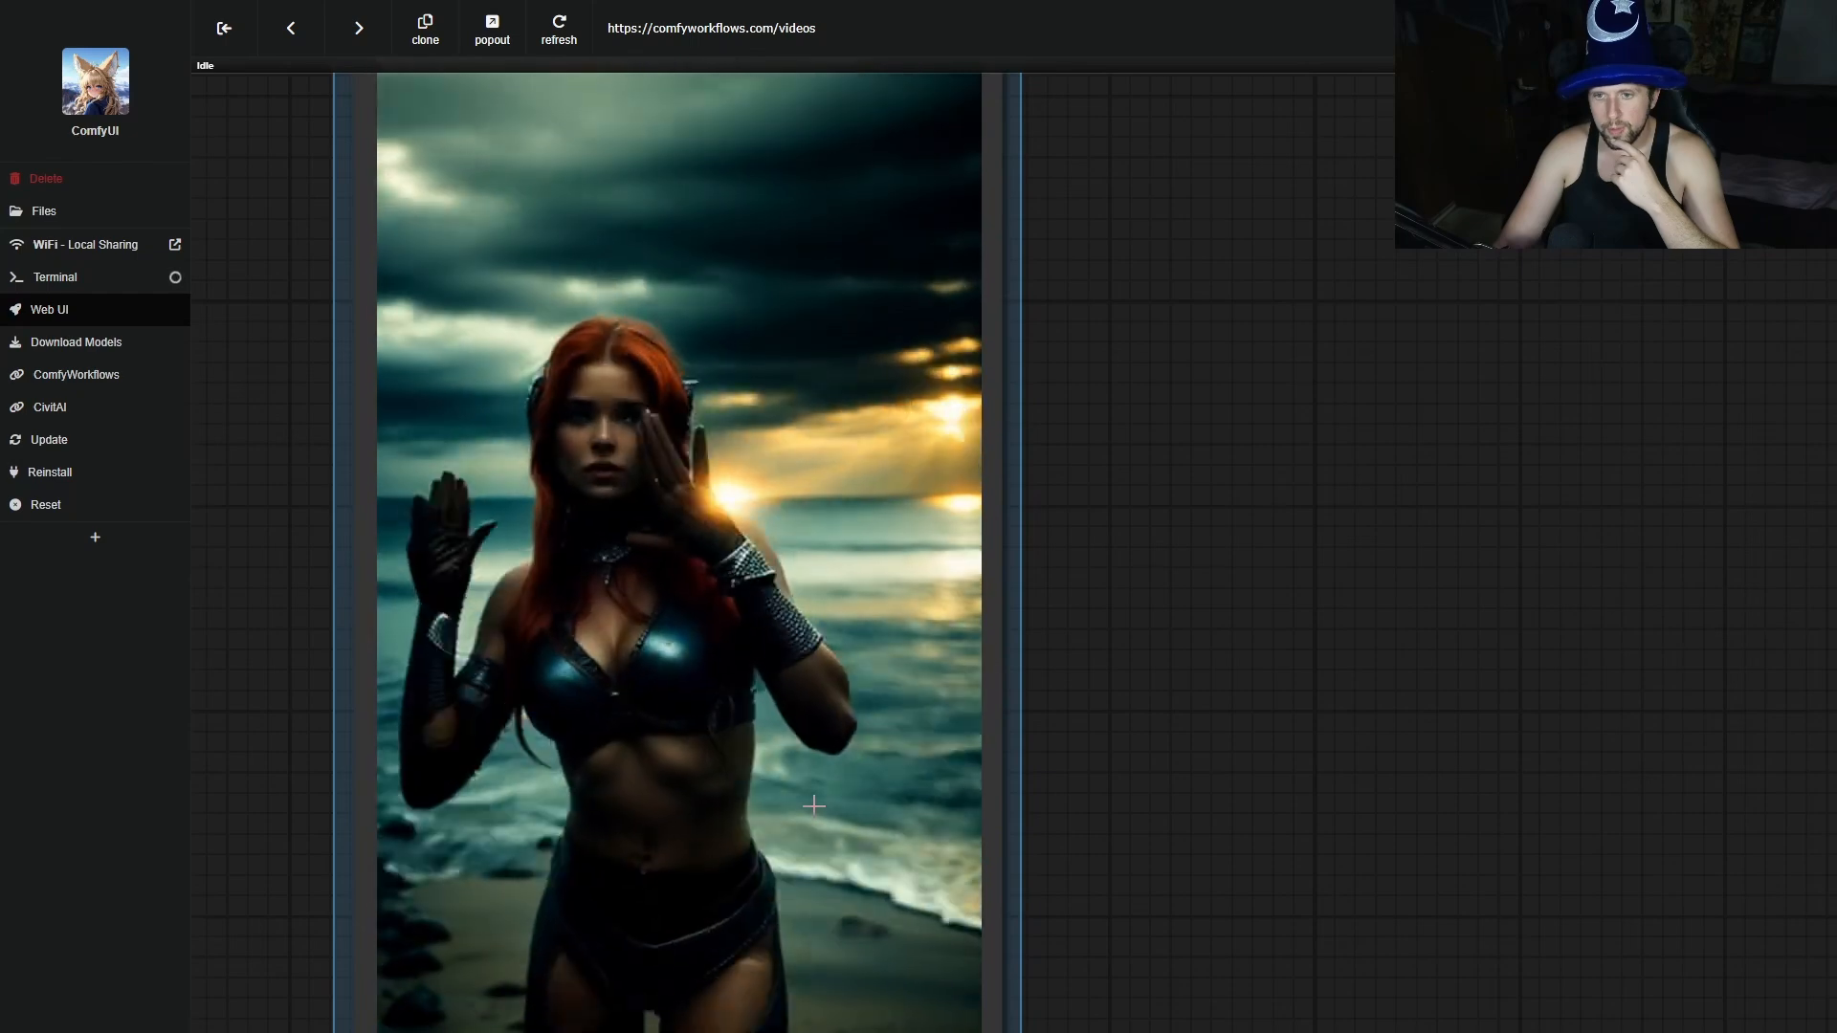
{"action": "scroll", "coordinate": [814, 805], "scroll_direction": "down", "scroll_amount": 4}
{"action": "scroll", "coordinate": [813, 806], "scroll_direction": "down", "scroll_amount": 8}
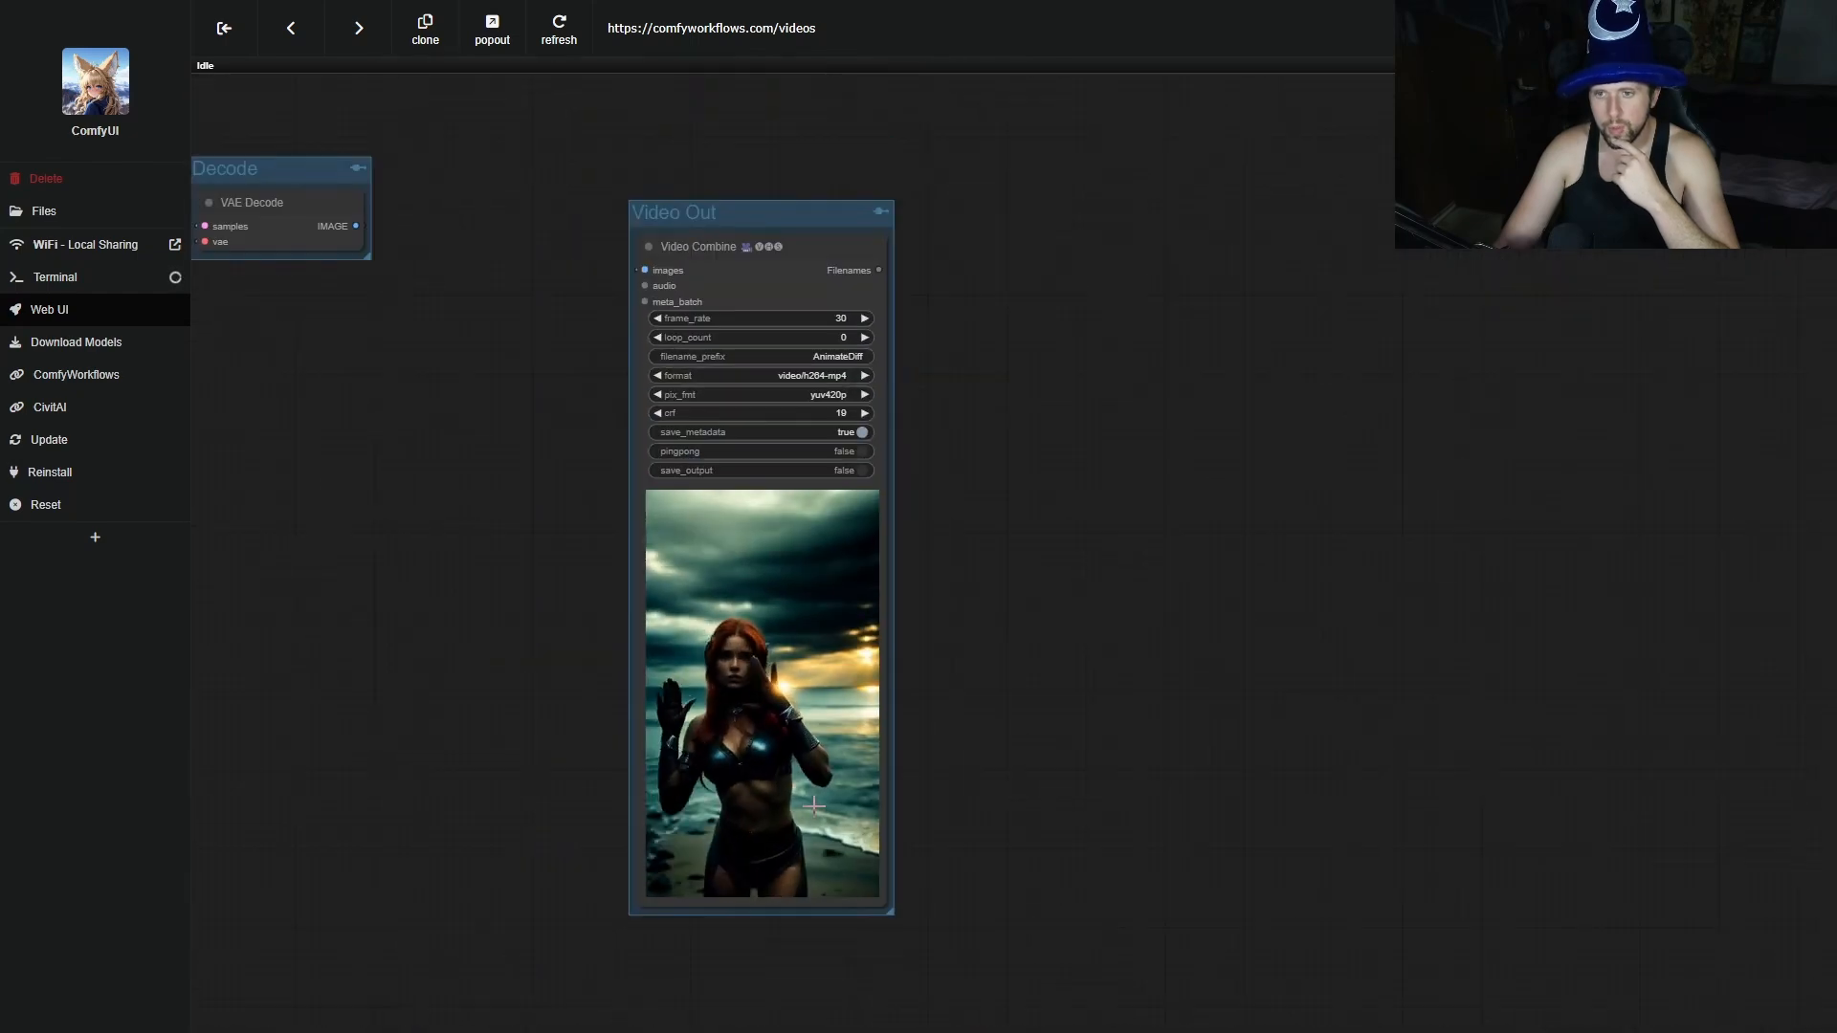
{"action": "left_click_drag", "start_coordinate": [509, 953], "coordinate": [1289, 573]}
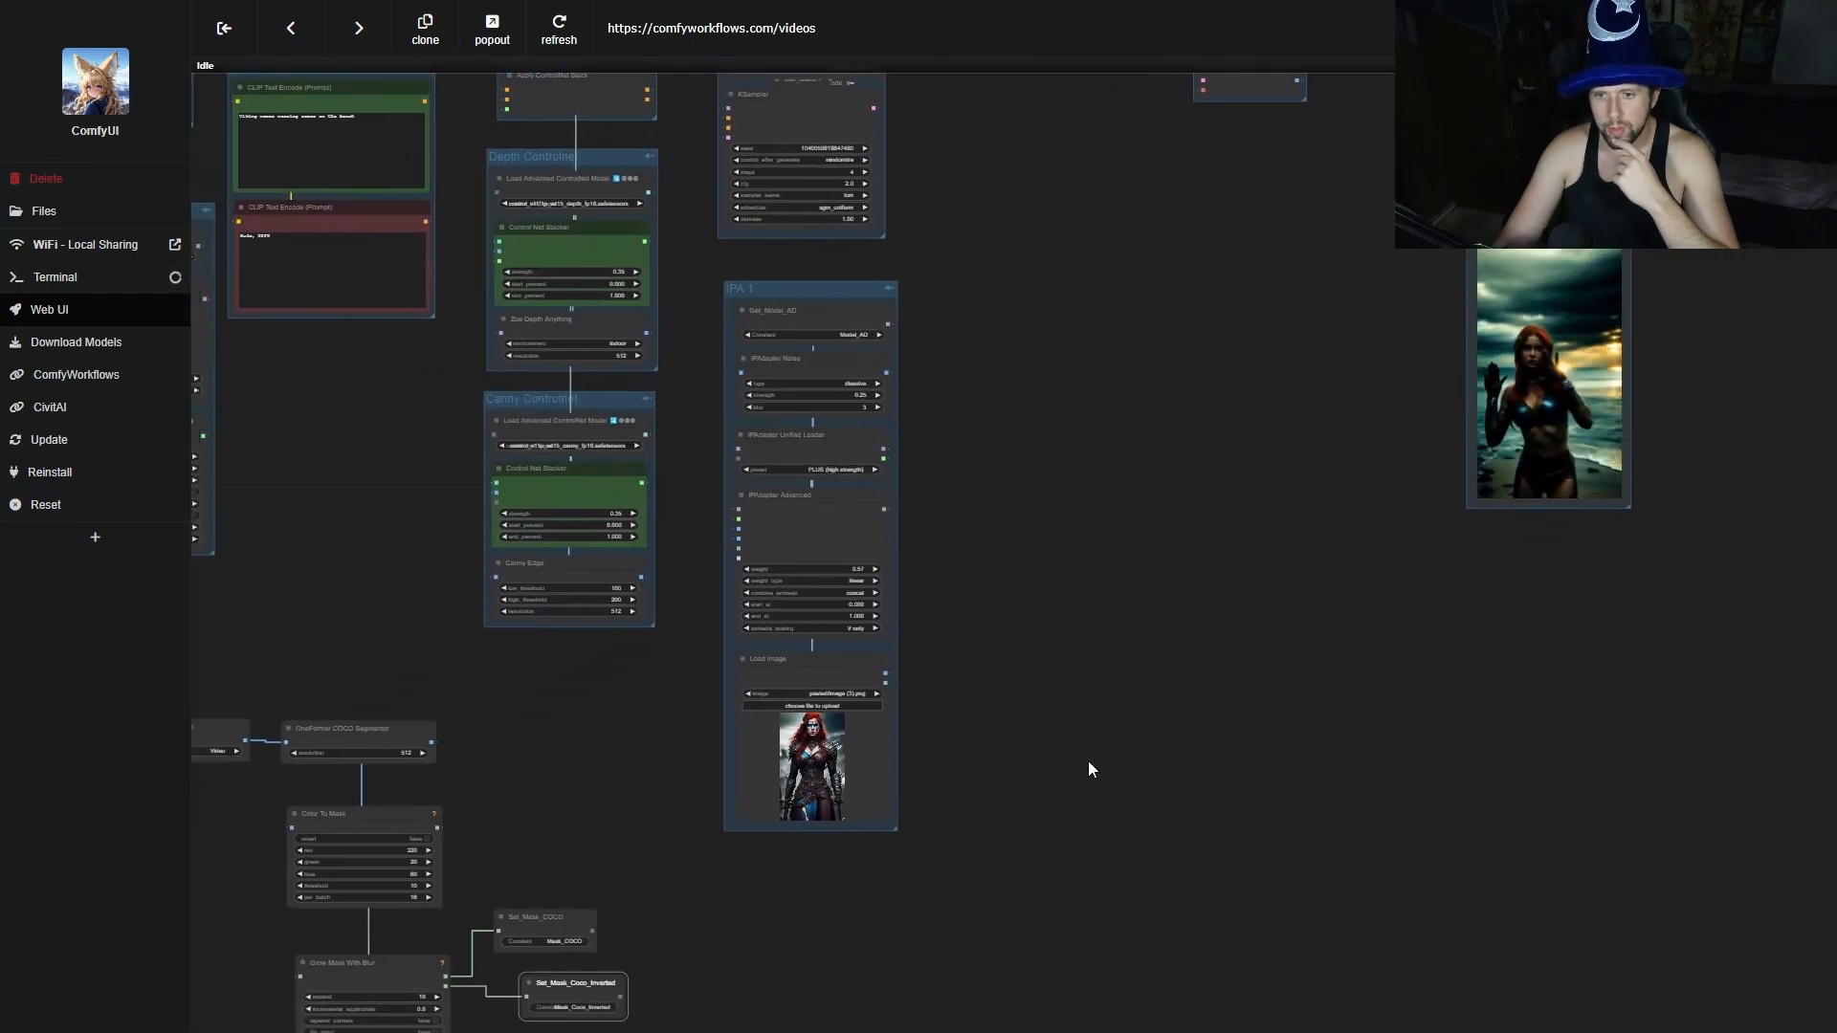
Set expand to 25 and blur_radius to 25 in the Grow Mask With Blur node.
{"action": "left_click_drag", "start_coordinate": [823, 999], "coordinate": [1042, 906]}
{"action": "scroll", "coordinate": [563, 810], "scroll_direction": "up", "scroll_amount": 4}
{"action": "scroll", "coordinate": [563, 810], "scroll_direction": "up", "scroll_amount": 5}
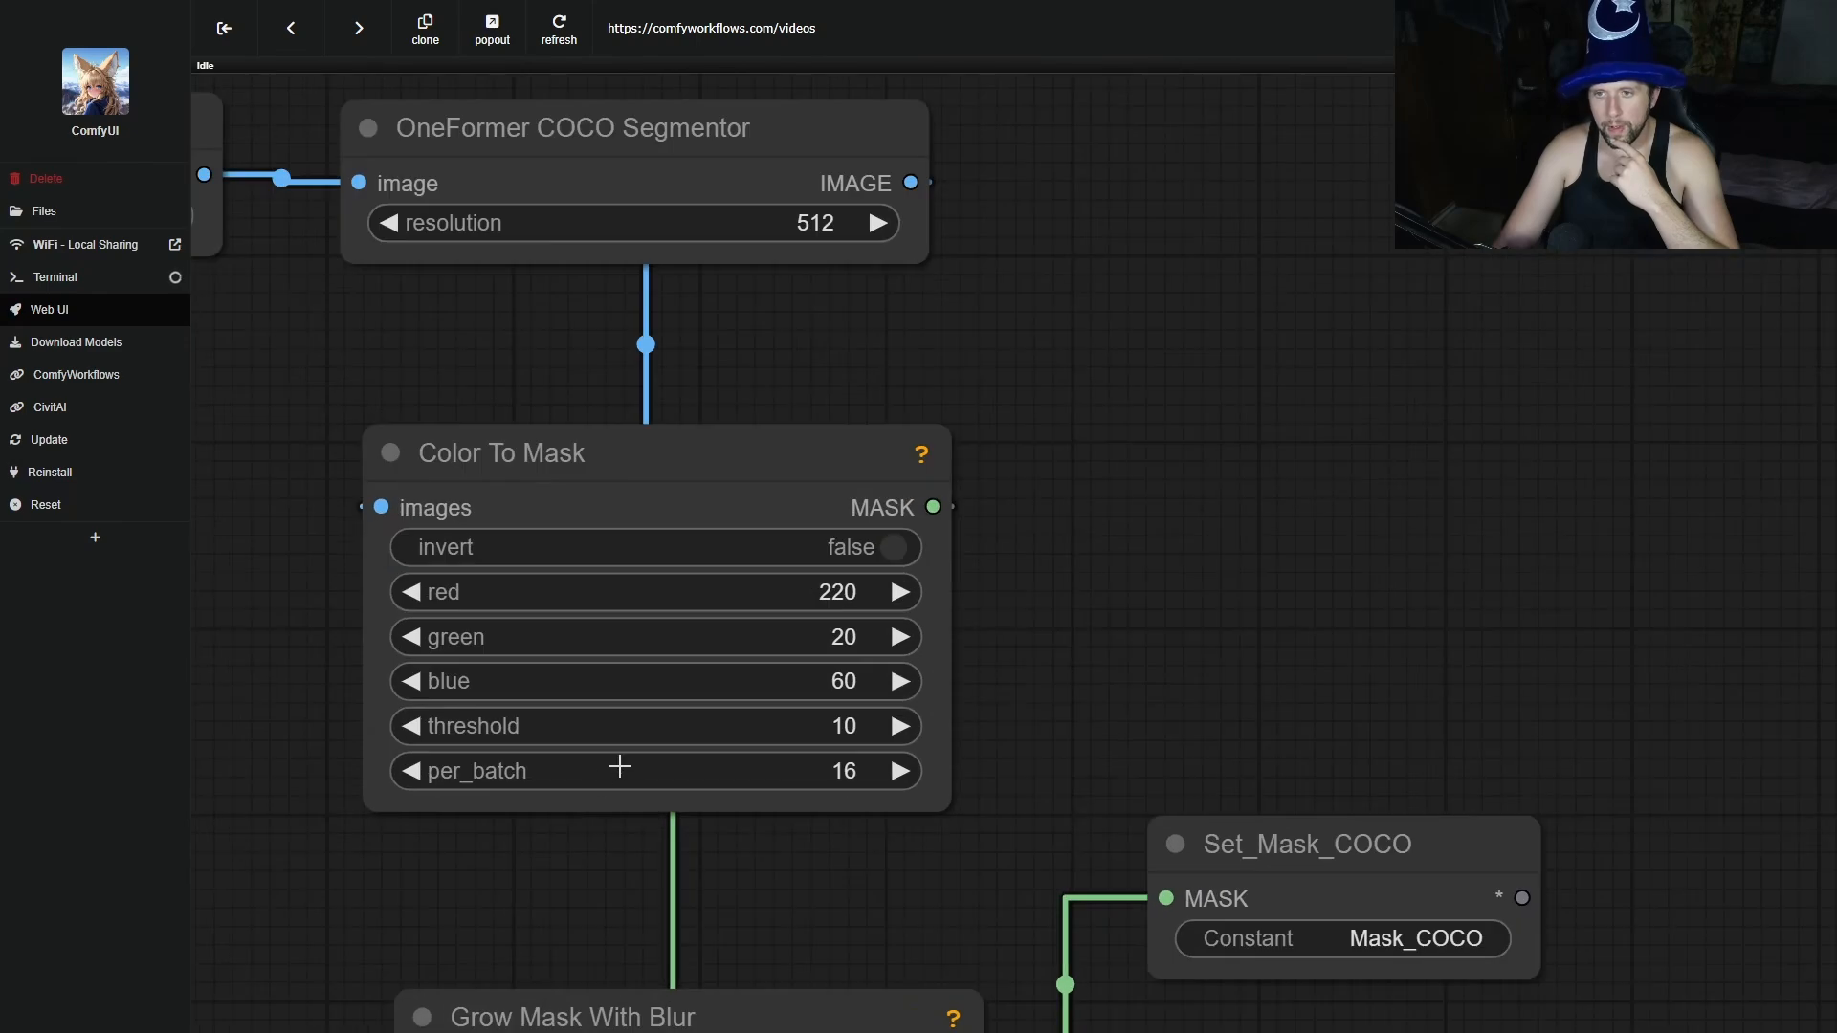
{"action": "left_click_drag", "start_coordinate": [781, 922], "coordinate": [864, 577]}
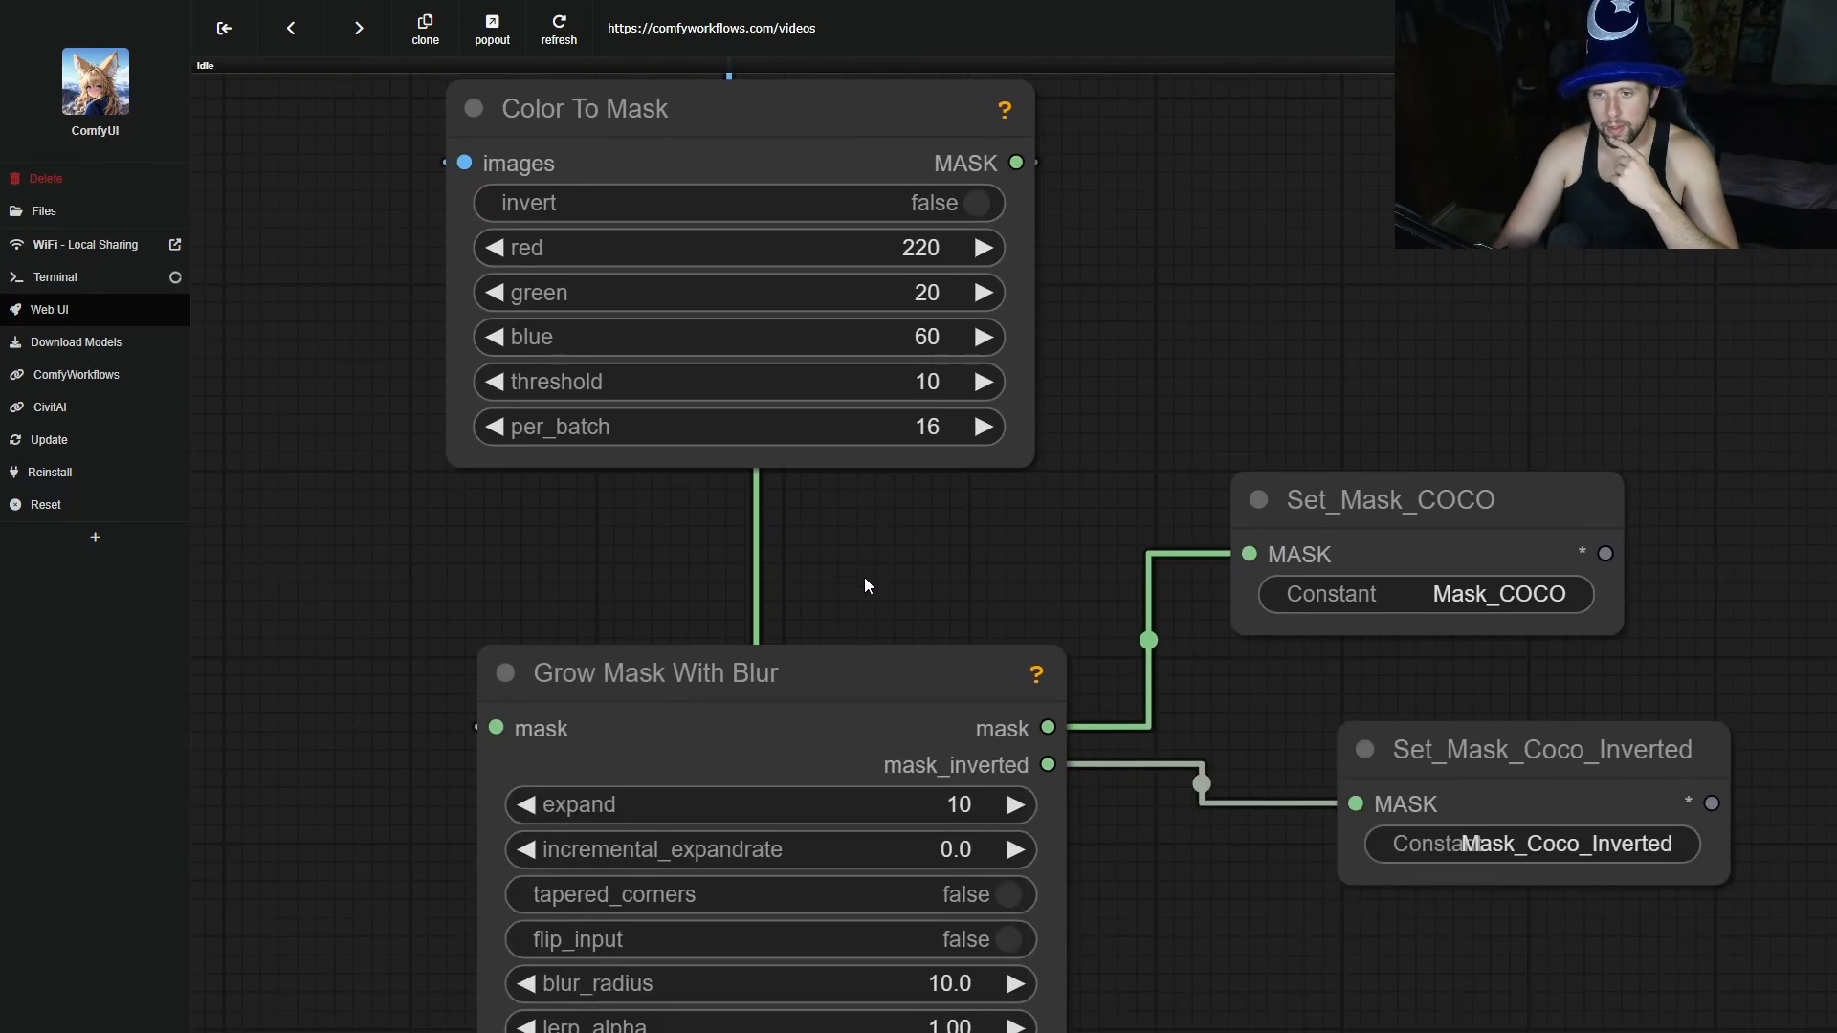
{"action": "scroll", "coordinate": [864, 577], "scroll_direction": "up", "scroll_amount": 2}
{"action": "left_click_drag", "start_coordinate": [1244, 1017], "coordinate": [1333, 916]}
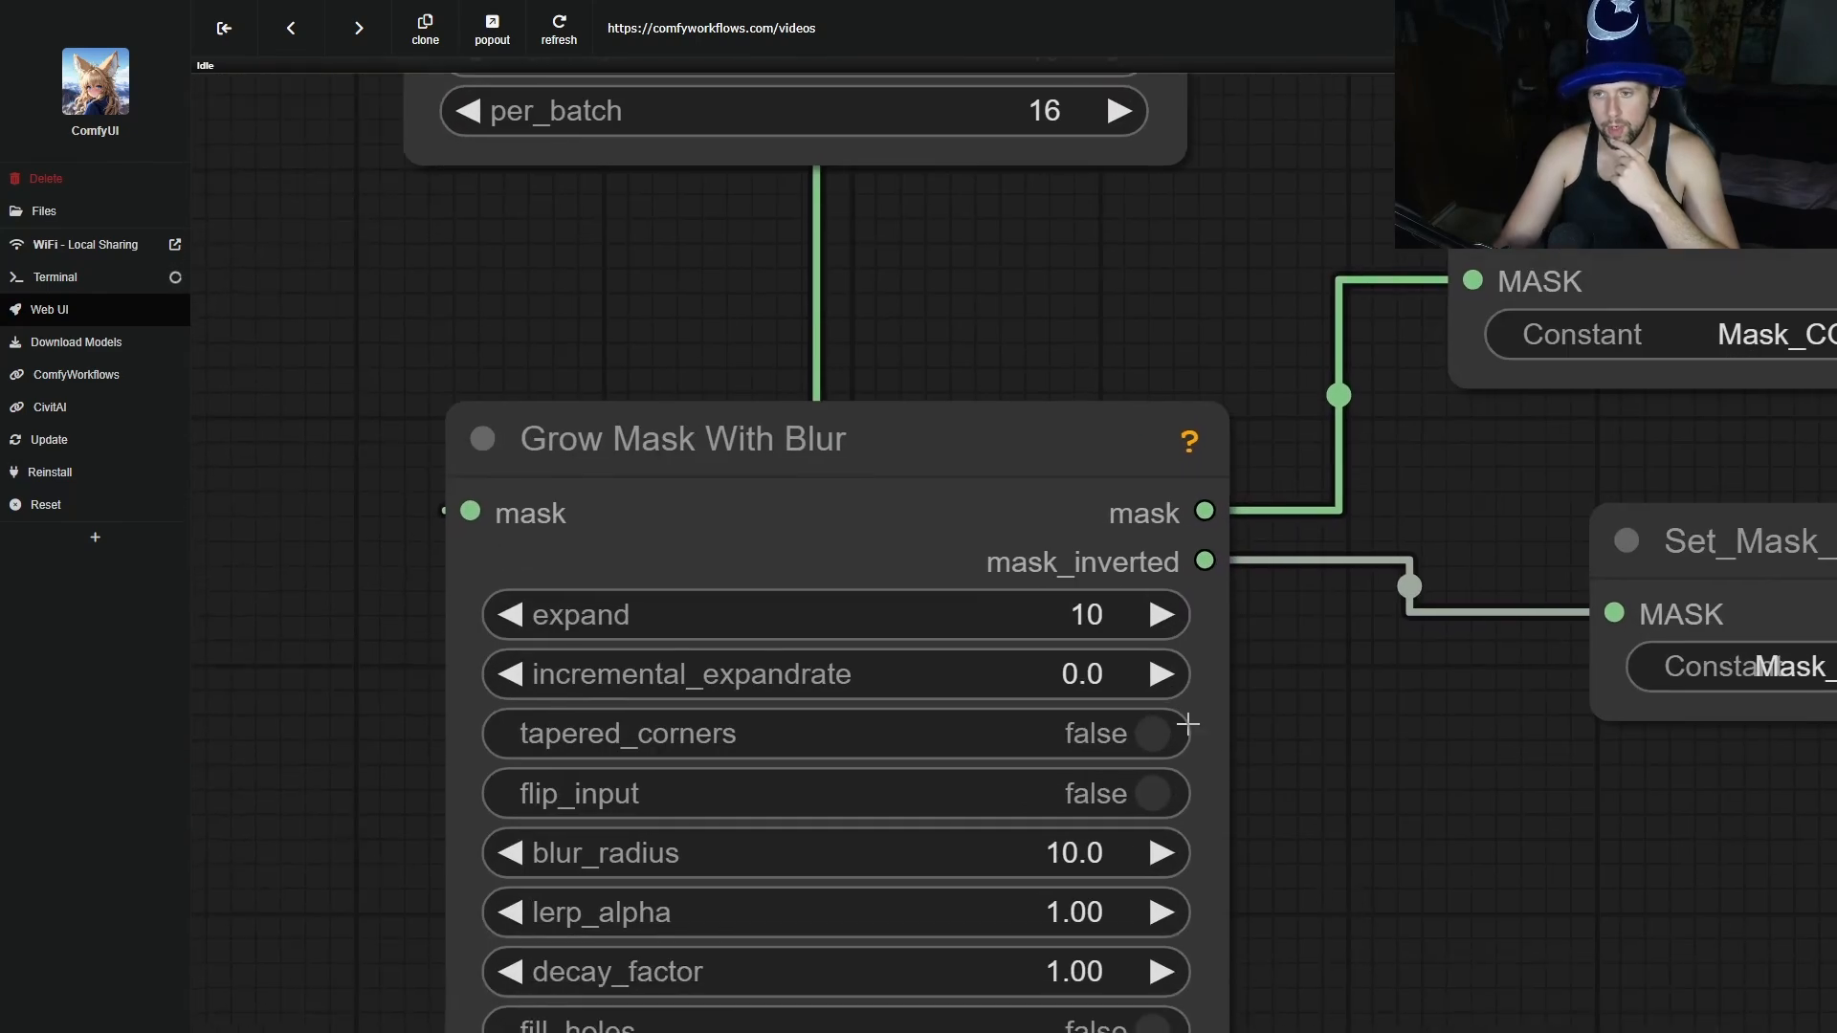
{"action": "left_click", "coordinate": [1112, 622]}
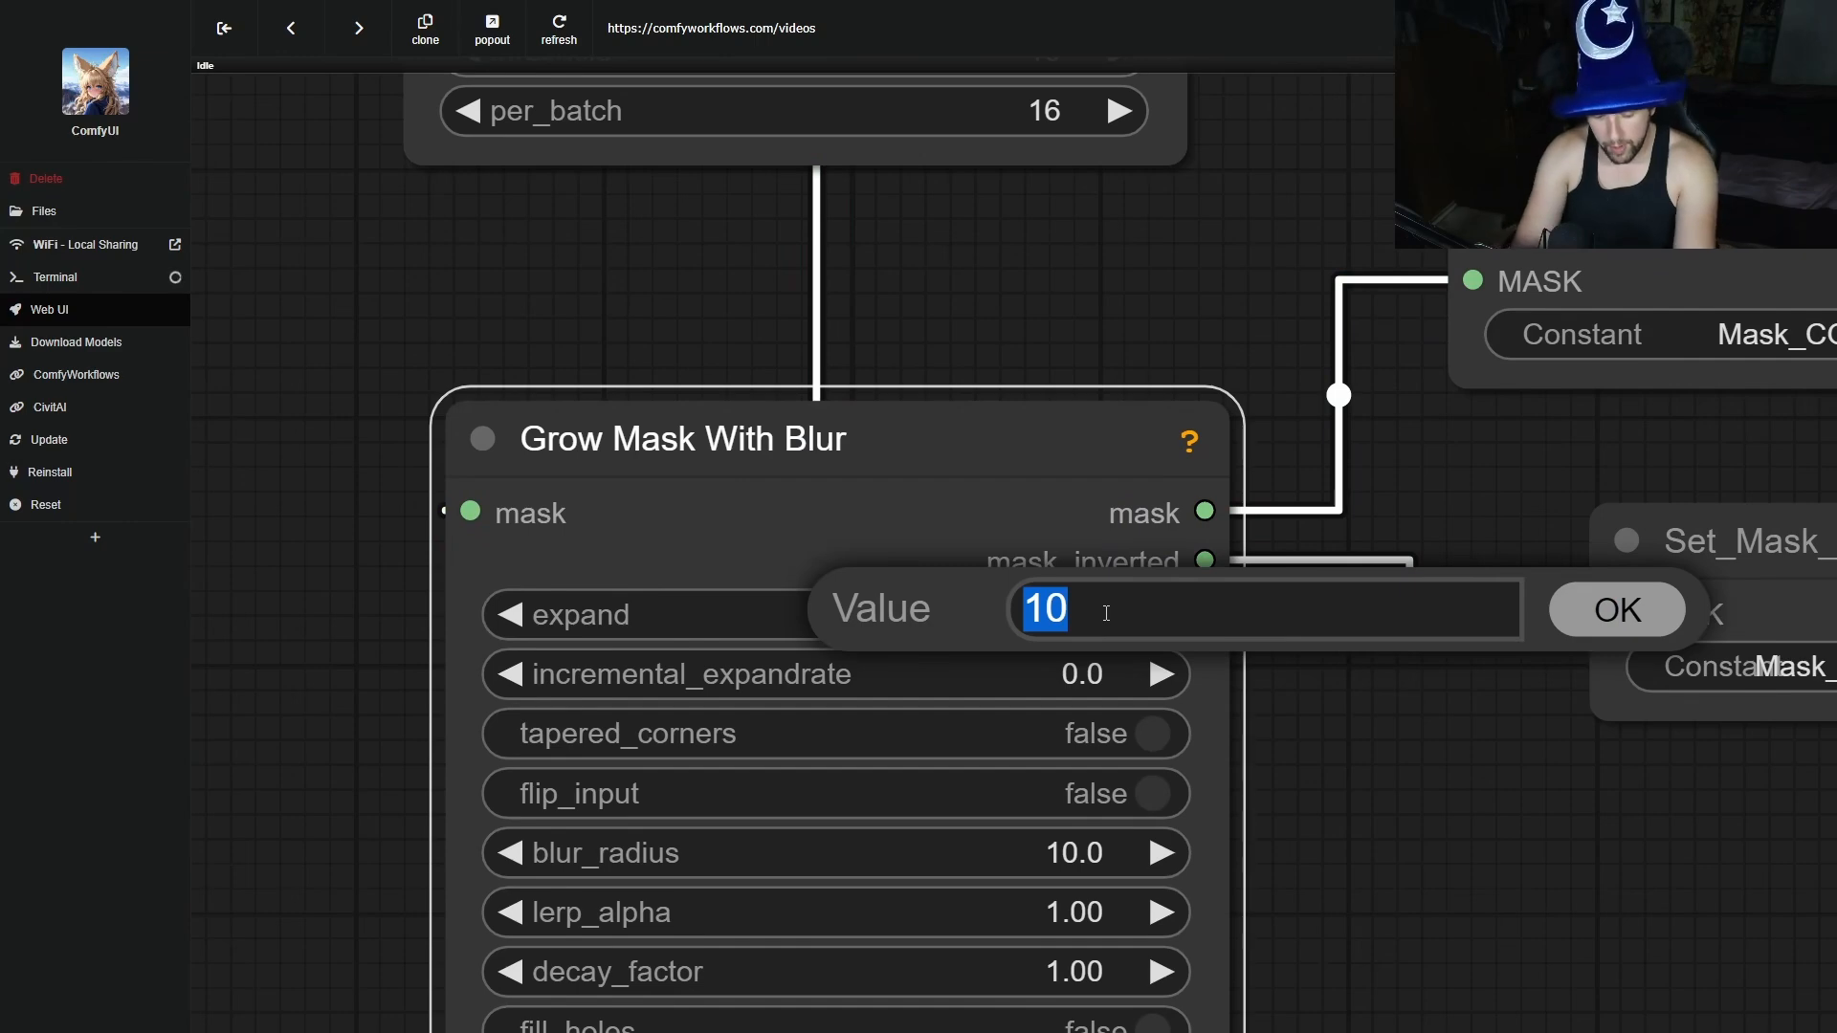
{"action": "key", "text": "Return"}
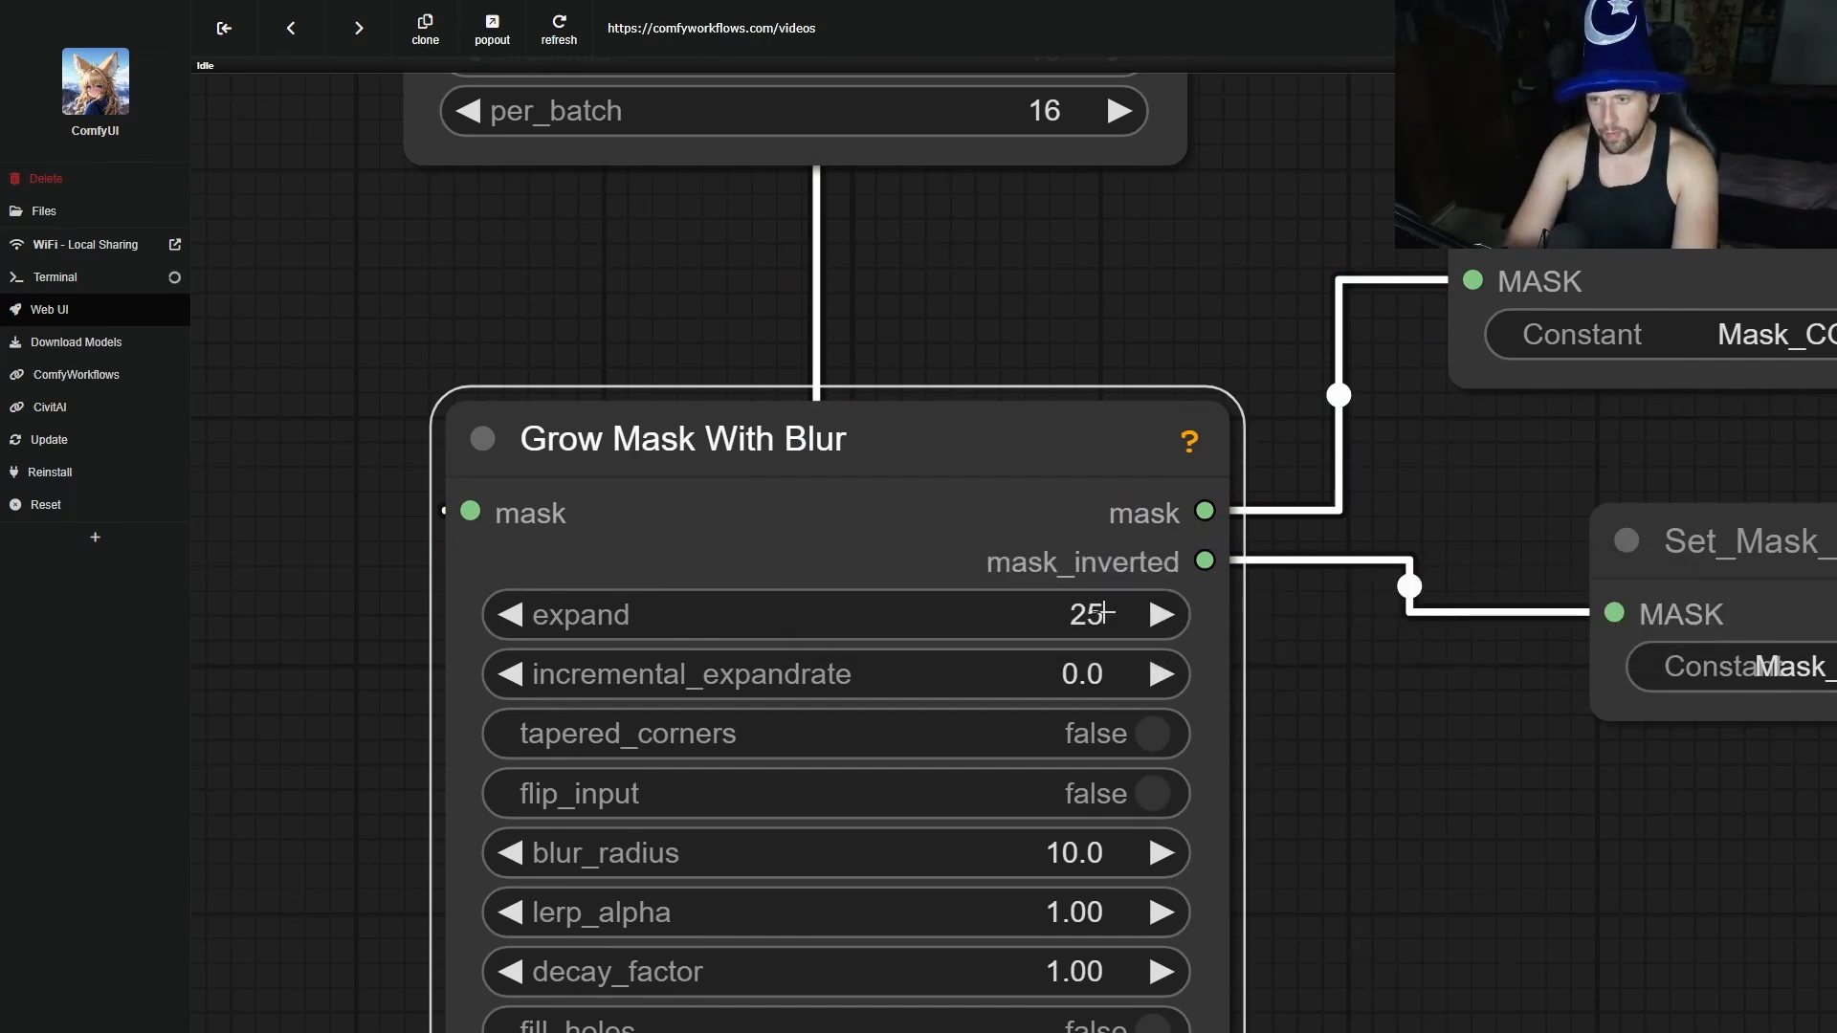
{"action": "left_click", "coordinate": [1068, 857]}
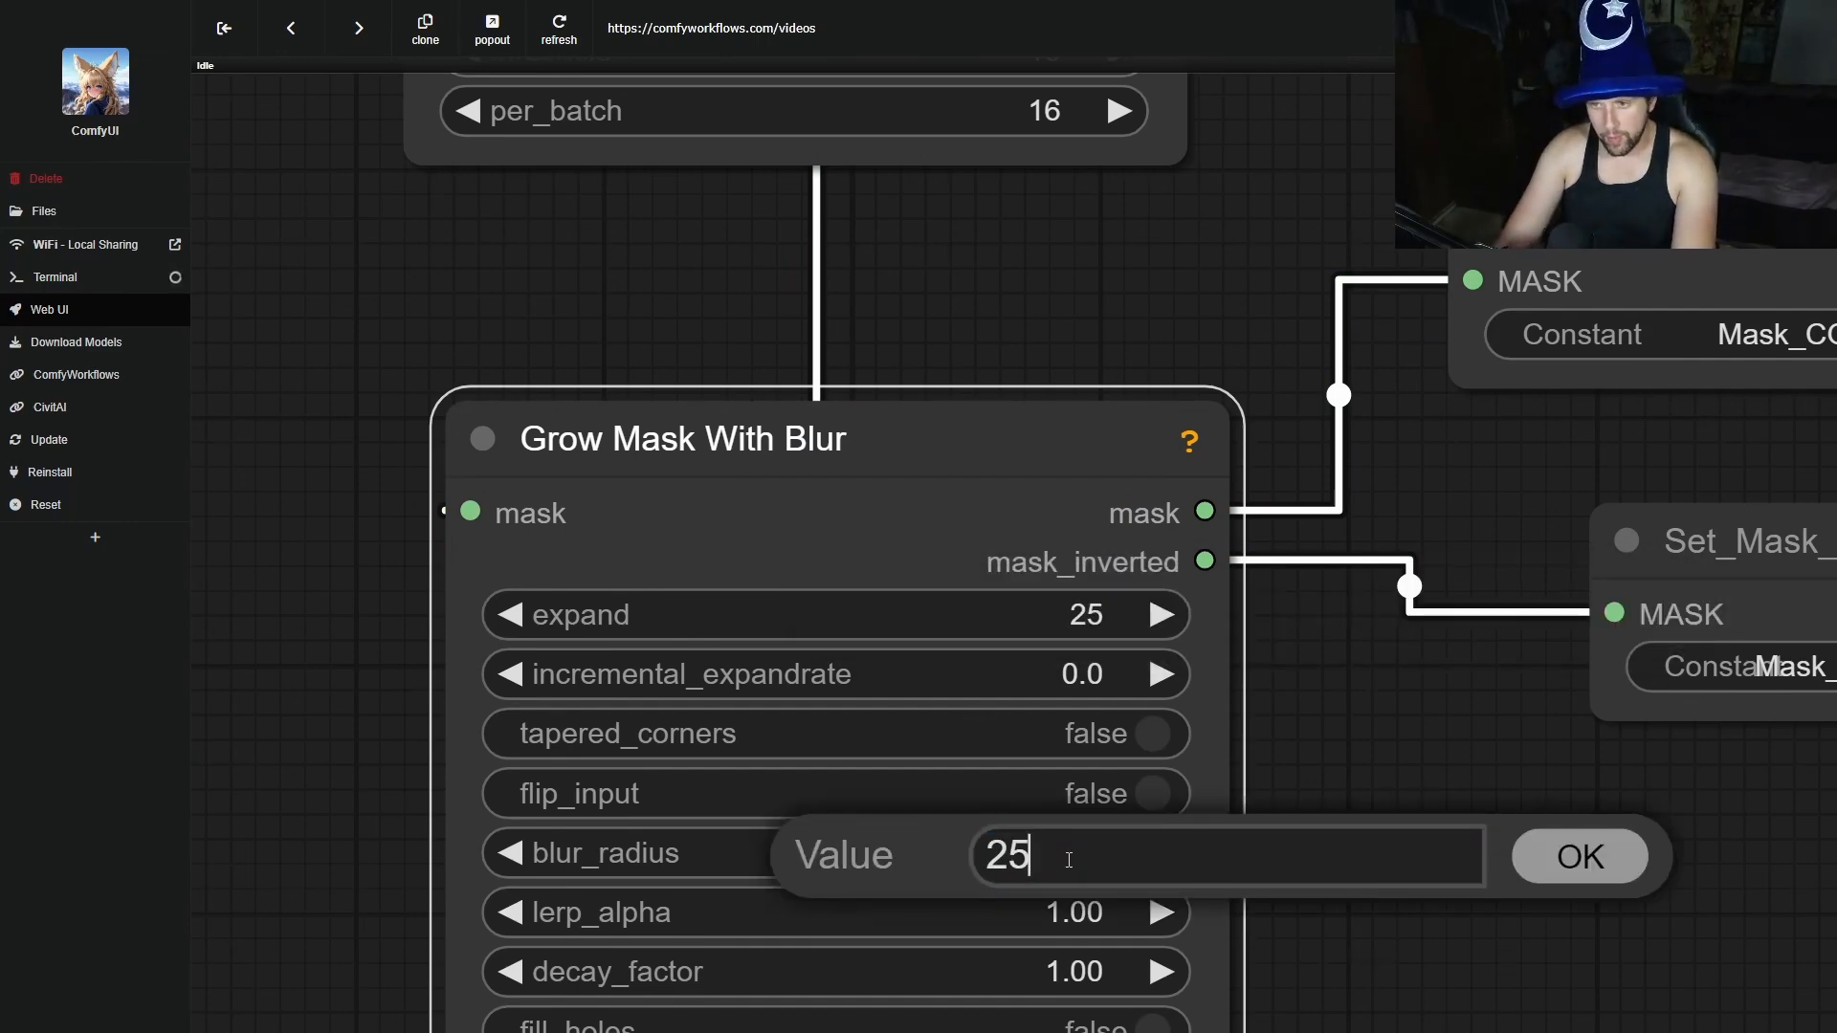
{"action": "left_click", "coordinate": [1586, 863]}
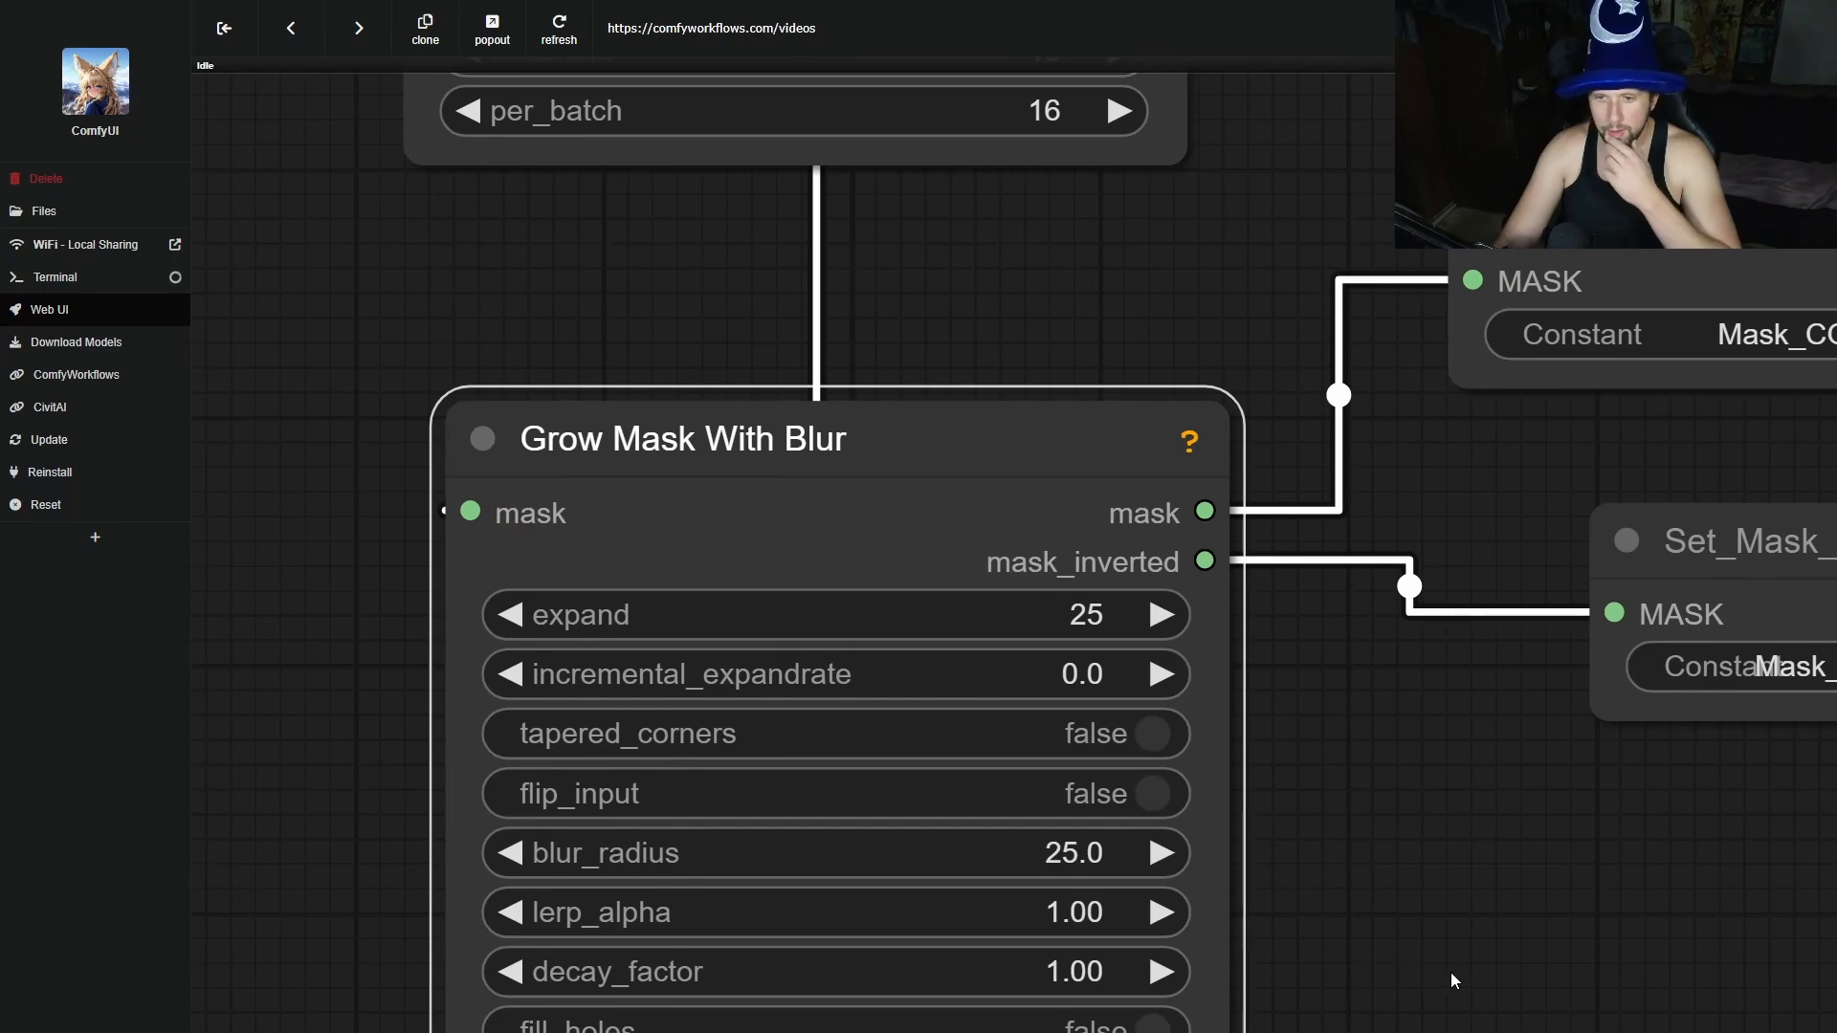
Set decay_factor to 0 in the Grow Mask With Blur node.
{"action": "left_click", "coordinate": [1091, 972]}
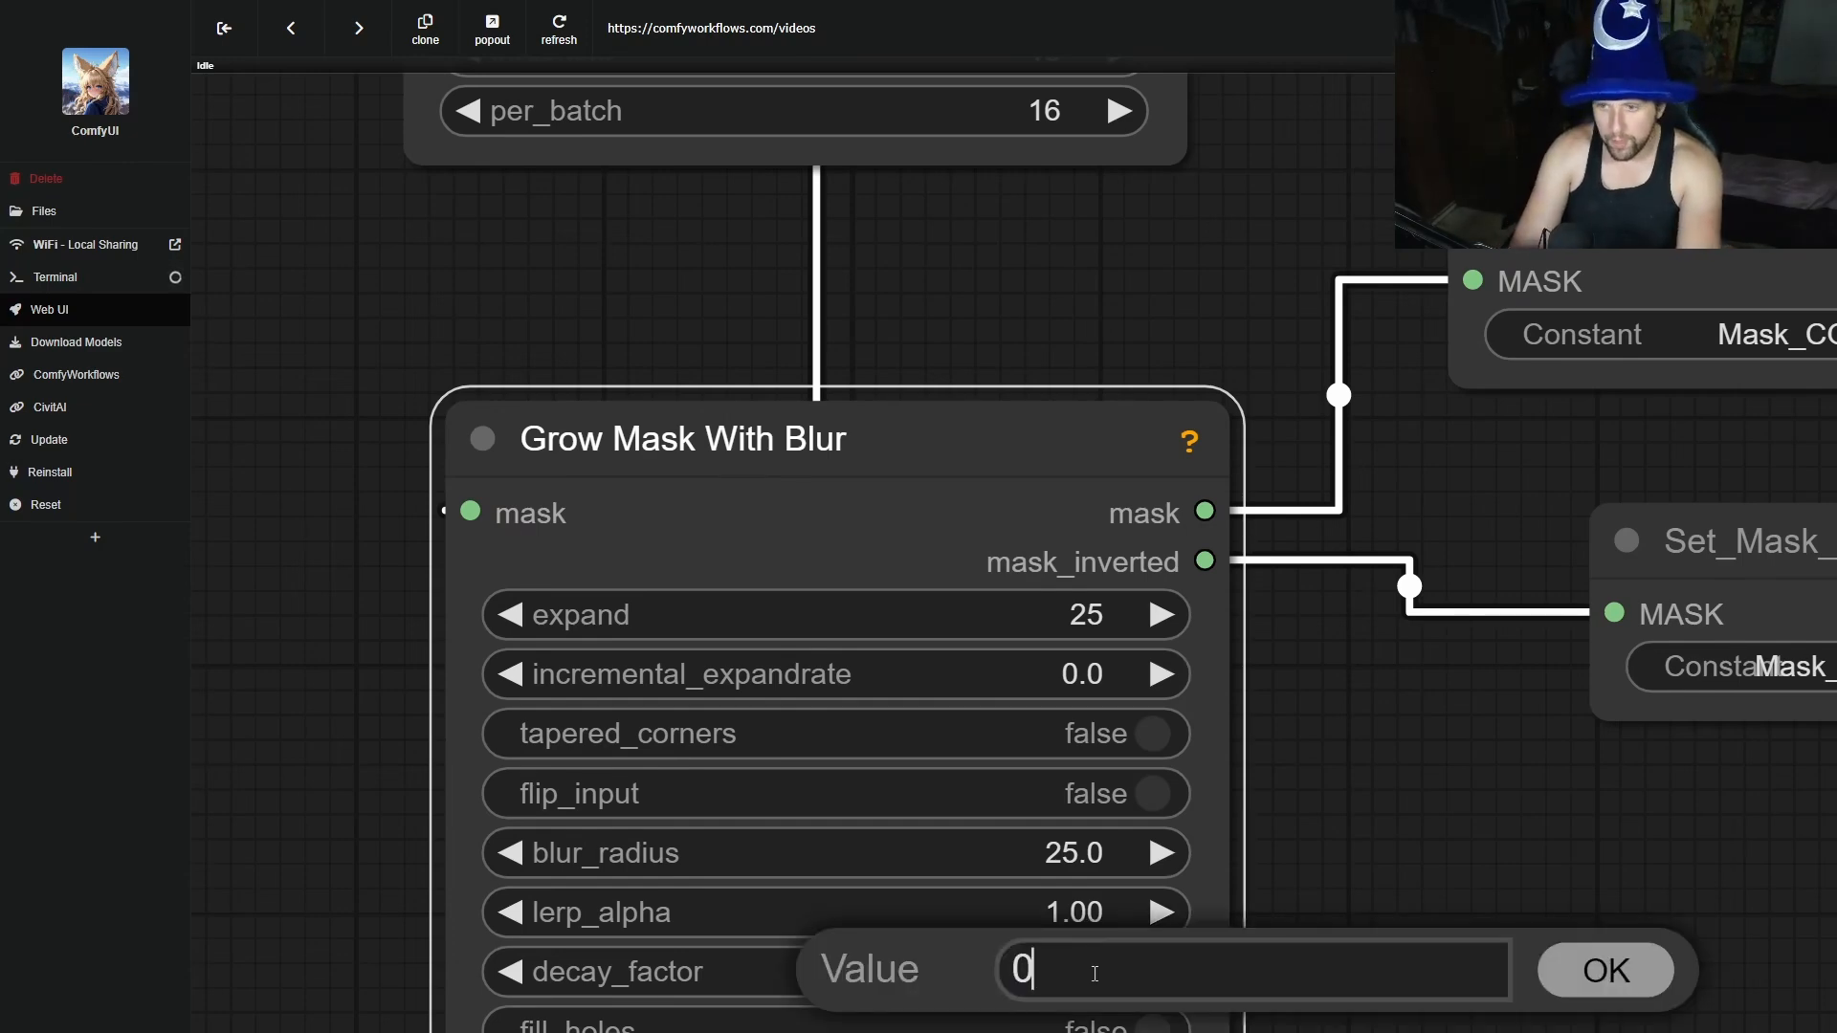
{"action": "key", "text": "Return"}
{"action": "scroll", "coordinate": [1507, 910], "scroll_direction": "down", "scroll_amount": 5}
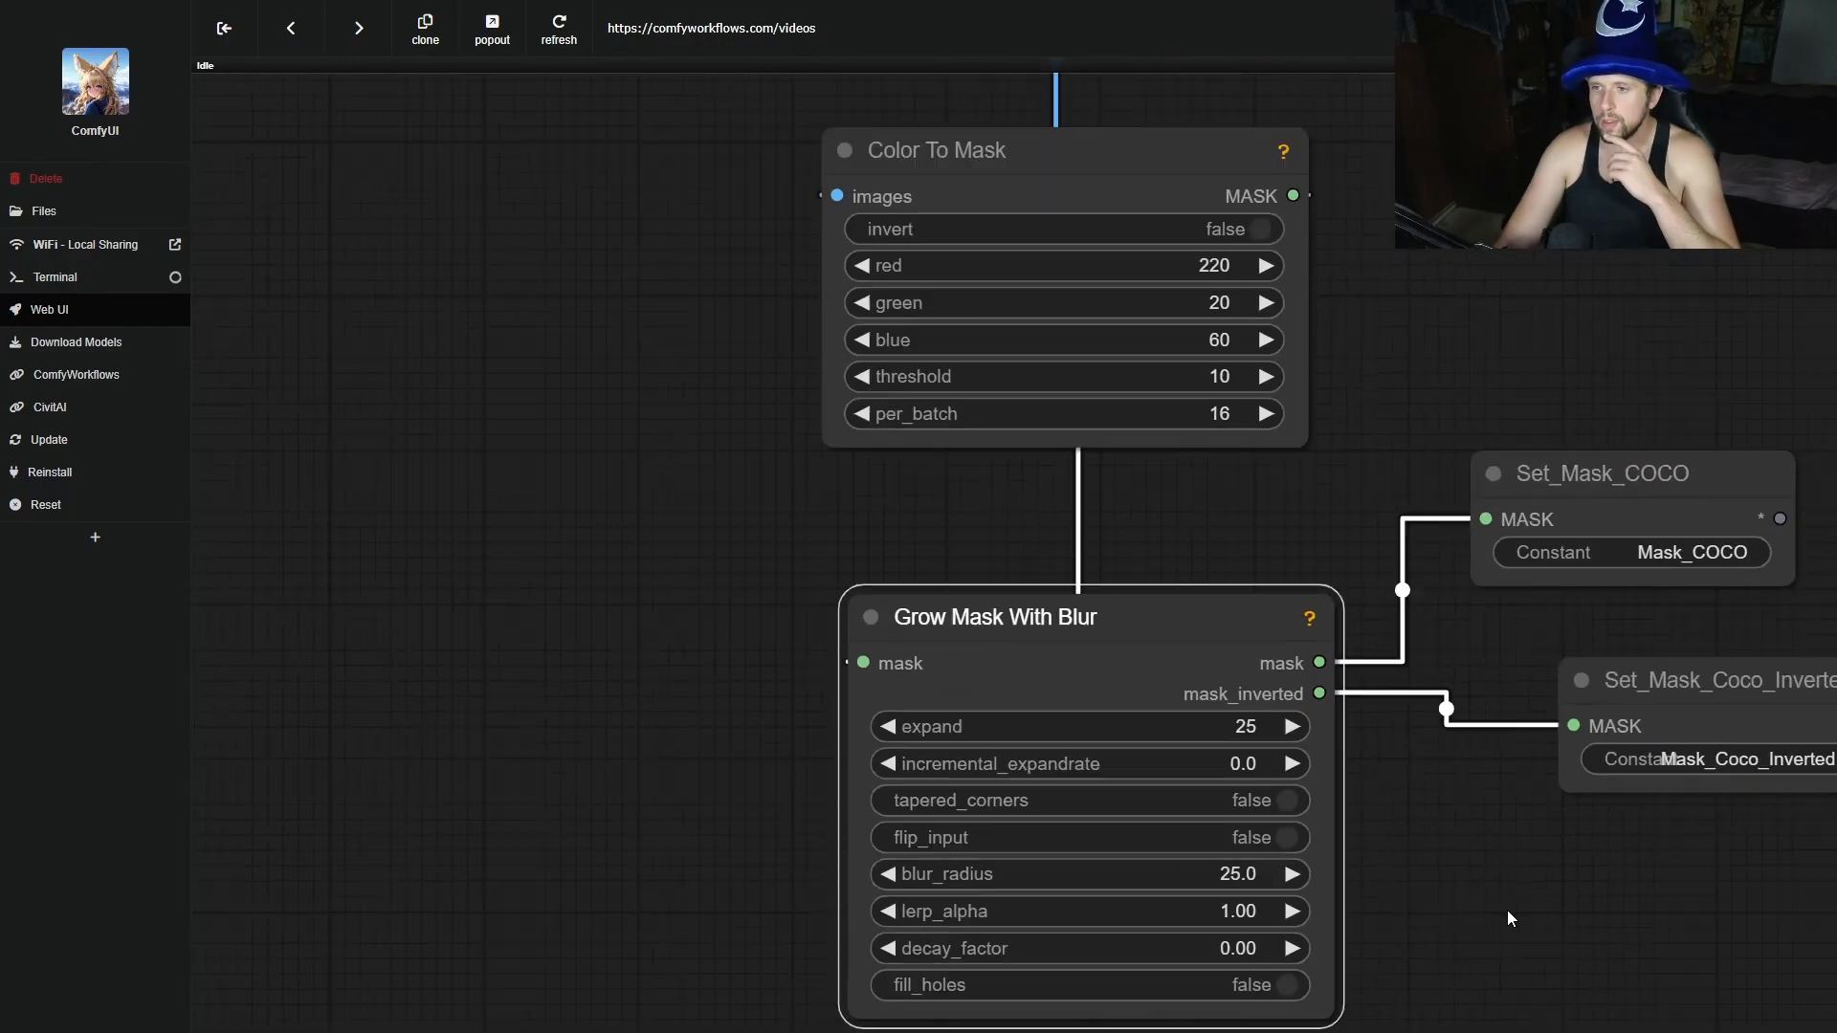
Duplicate all nodes of the IPA 1 group into the empty canvas space beside it.
{"action": "left_click_drag", "start_coordinate": [1507, 910], "coordinate": [1273, 893]}
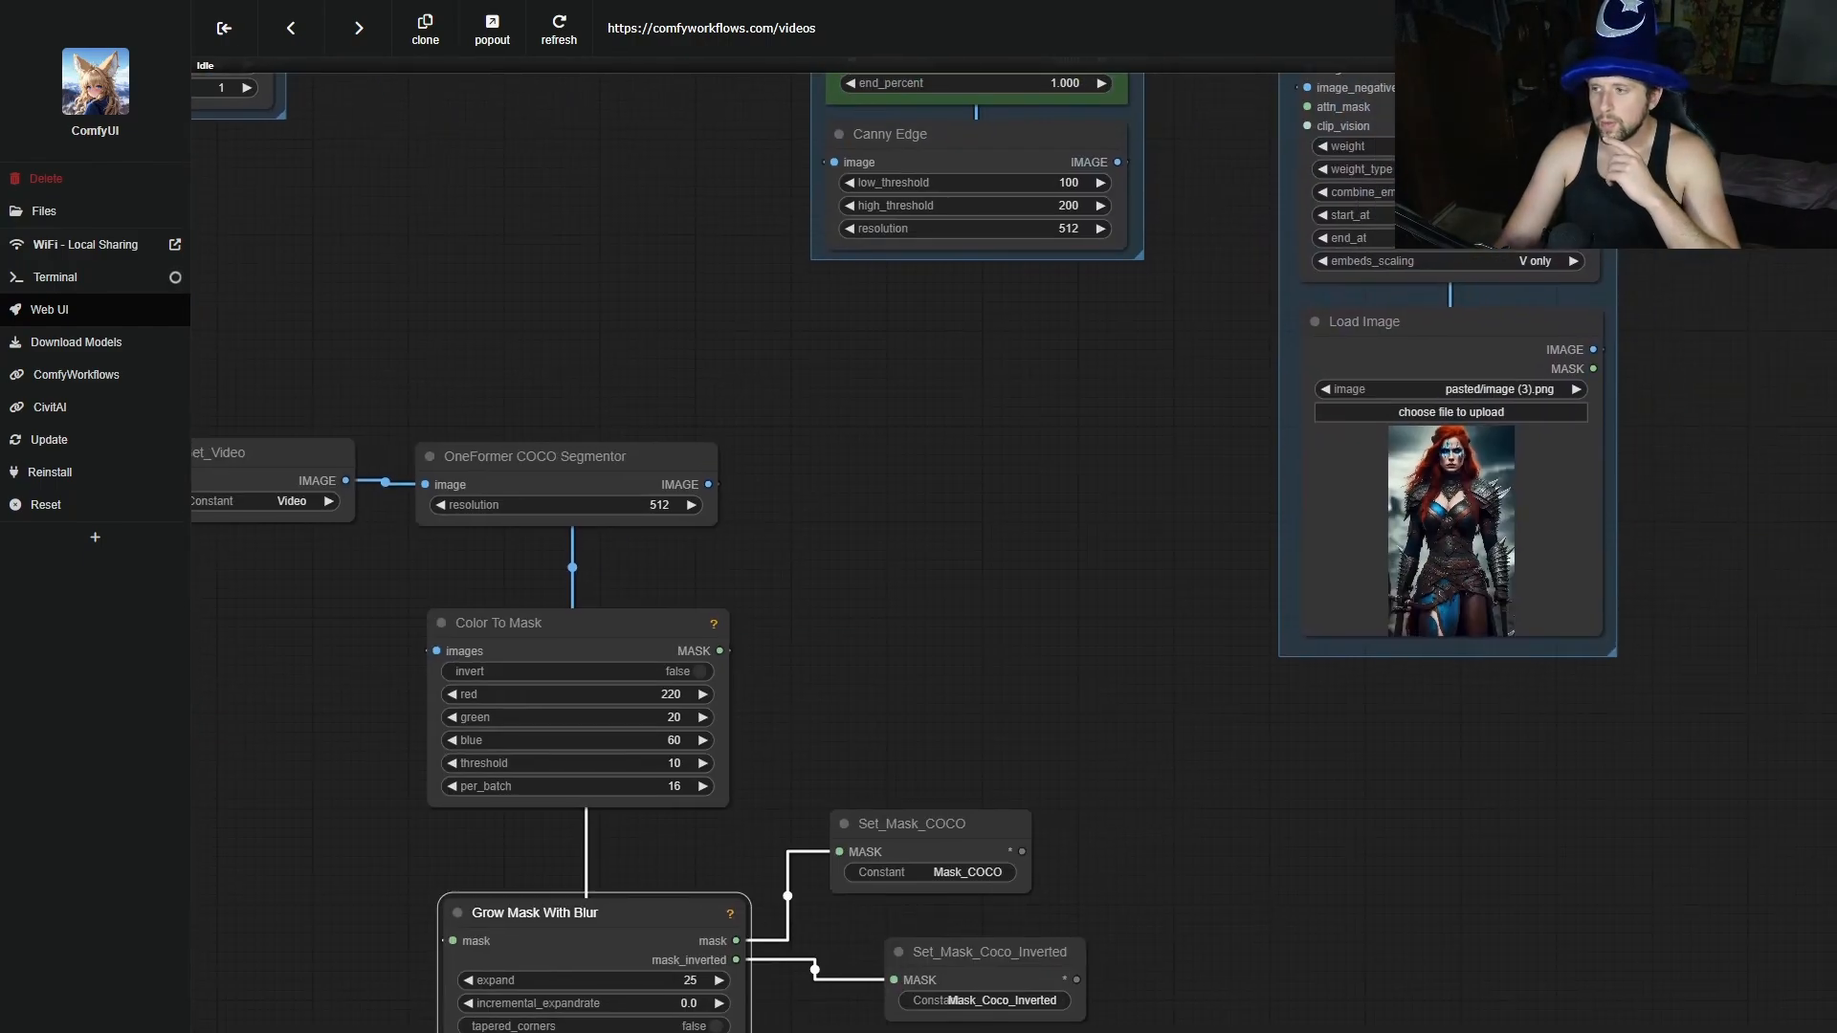
{"action": "left_click_drag", "start_coordinate": [1836, 554], "coordinate": [1290, 995]}
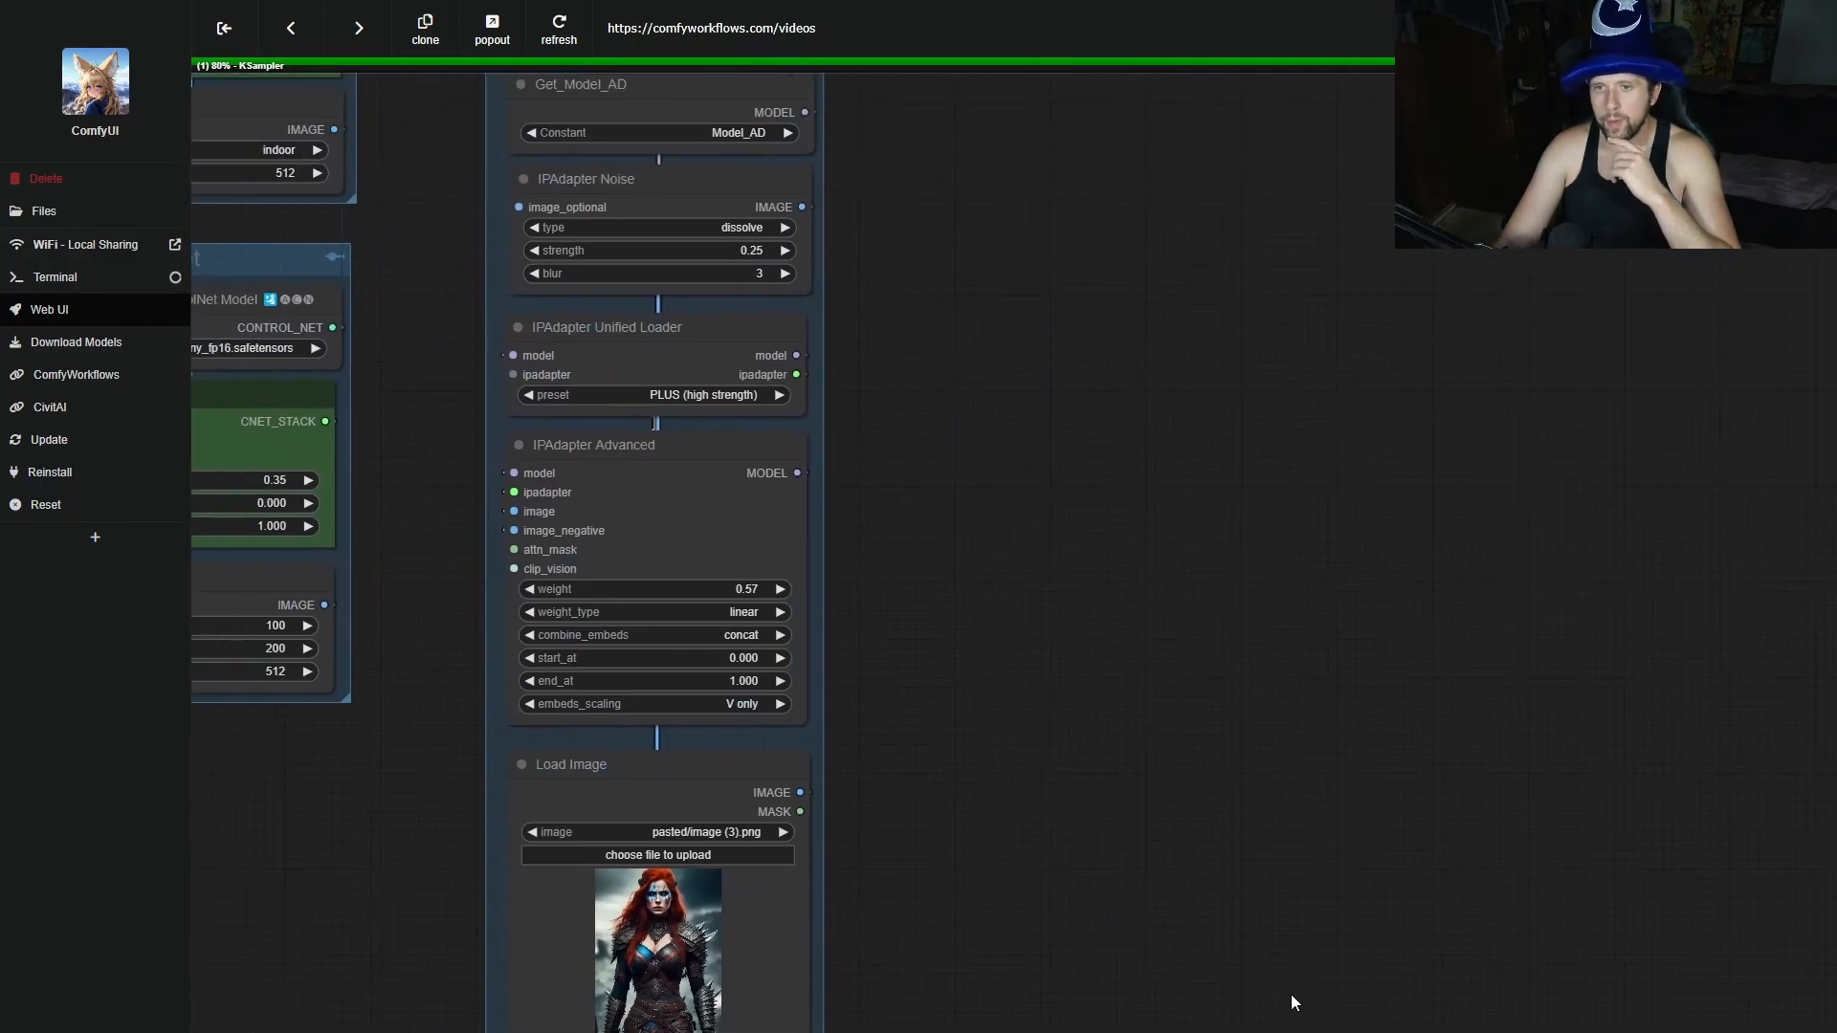
{"action": "scroll", "coordinate": [1292, 995], "scroll_direction": "down", "scroll_amount": 3}
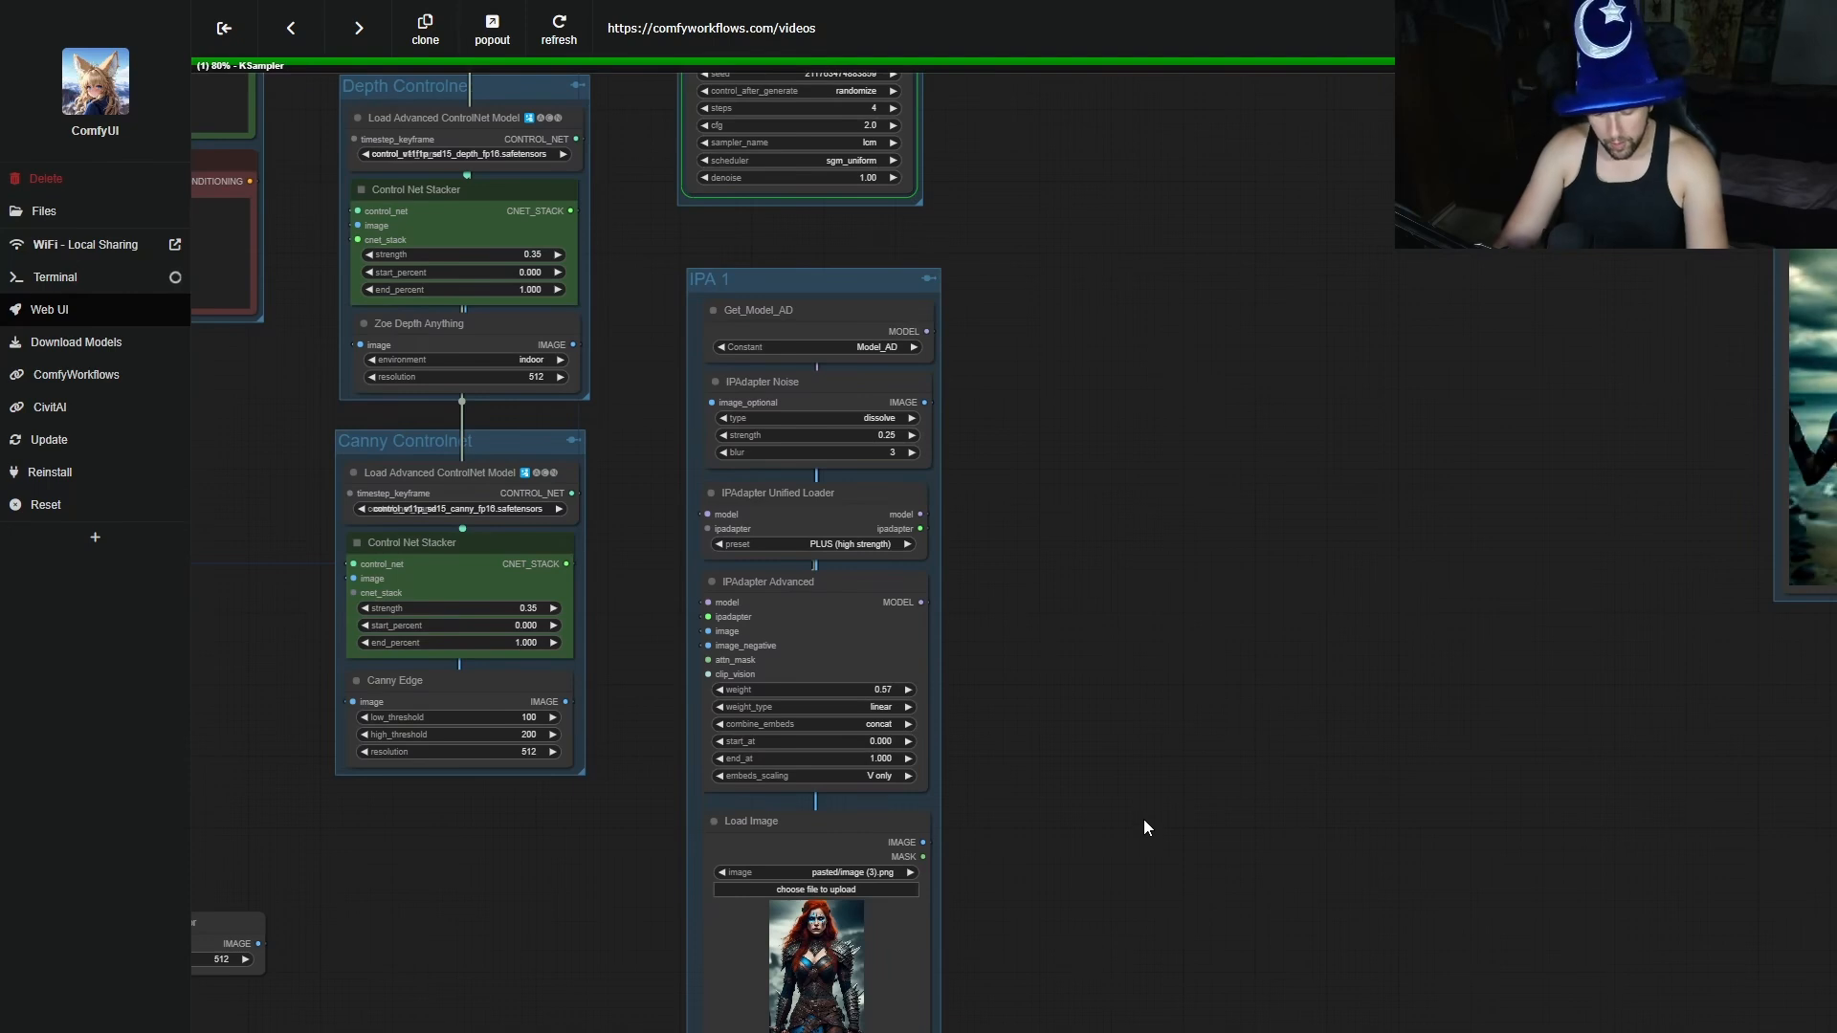
{"action": "left_click_drag", "start_coordinate": [690, 271], "coordinate": [964, 837]}
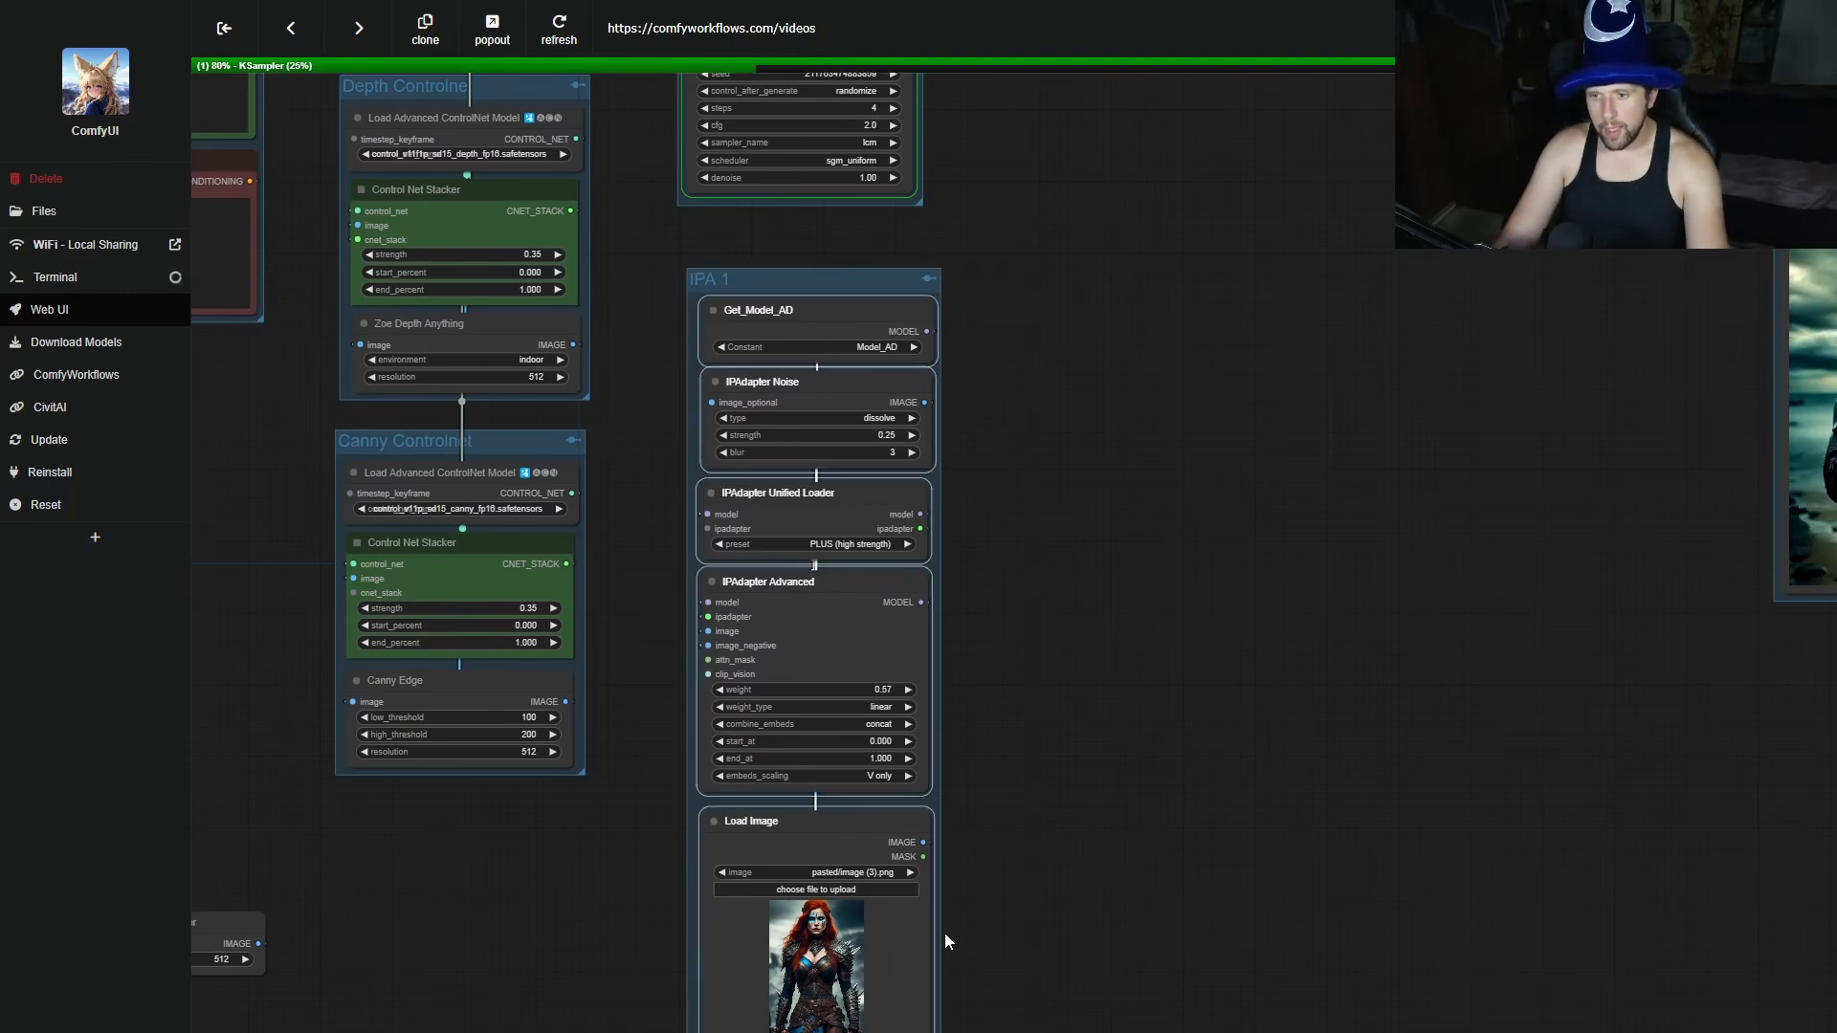
{"action": "key", "text": "ctrl+c"}
{"action": "key", "text": "ctrl+v"}
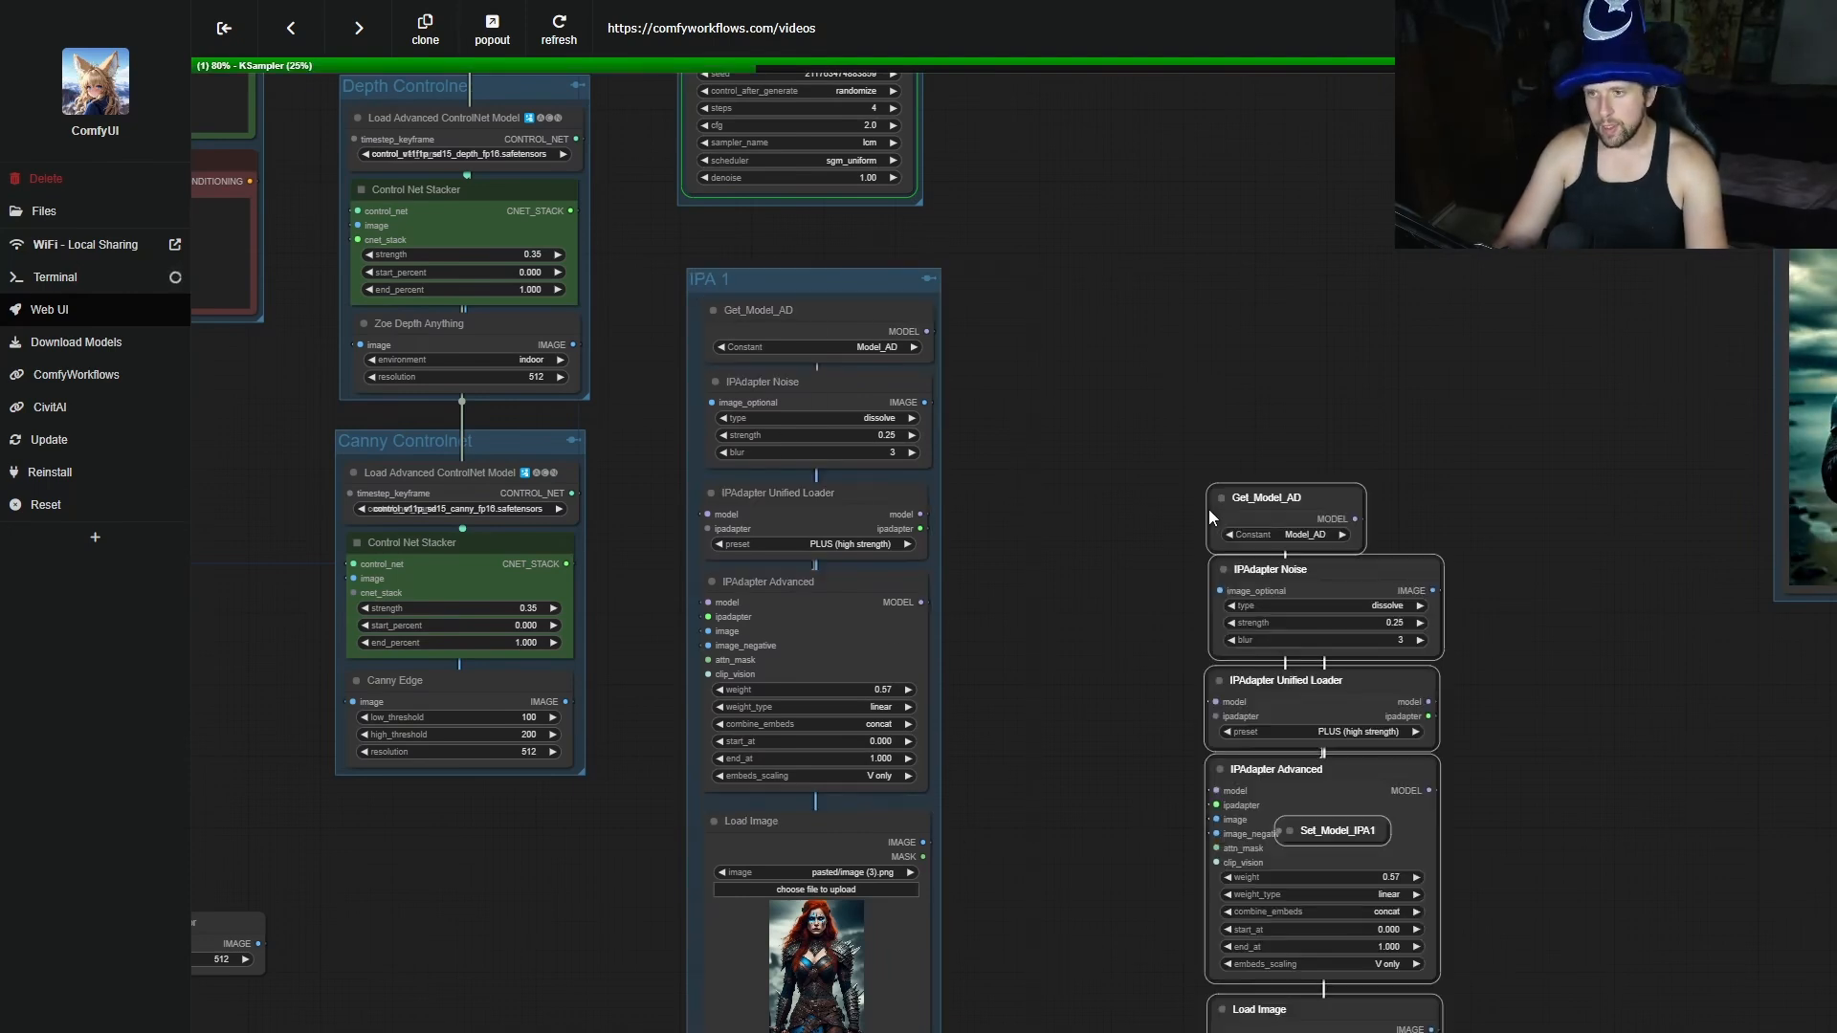
Move the duplicated Set_Model_IPA1 node clear of IPAdapter Advanced, expand it and change its constant to Model_IPA2.
{"action": "left_click_drag", "start_coordinate": [1621, 881], "coordinate": [1279, 791]}
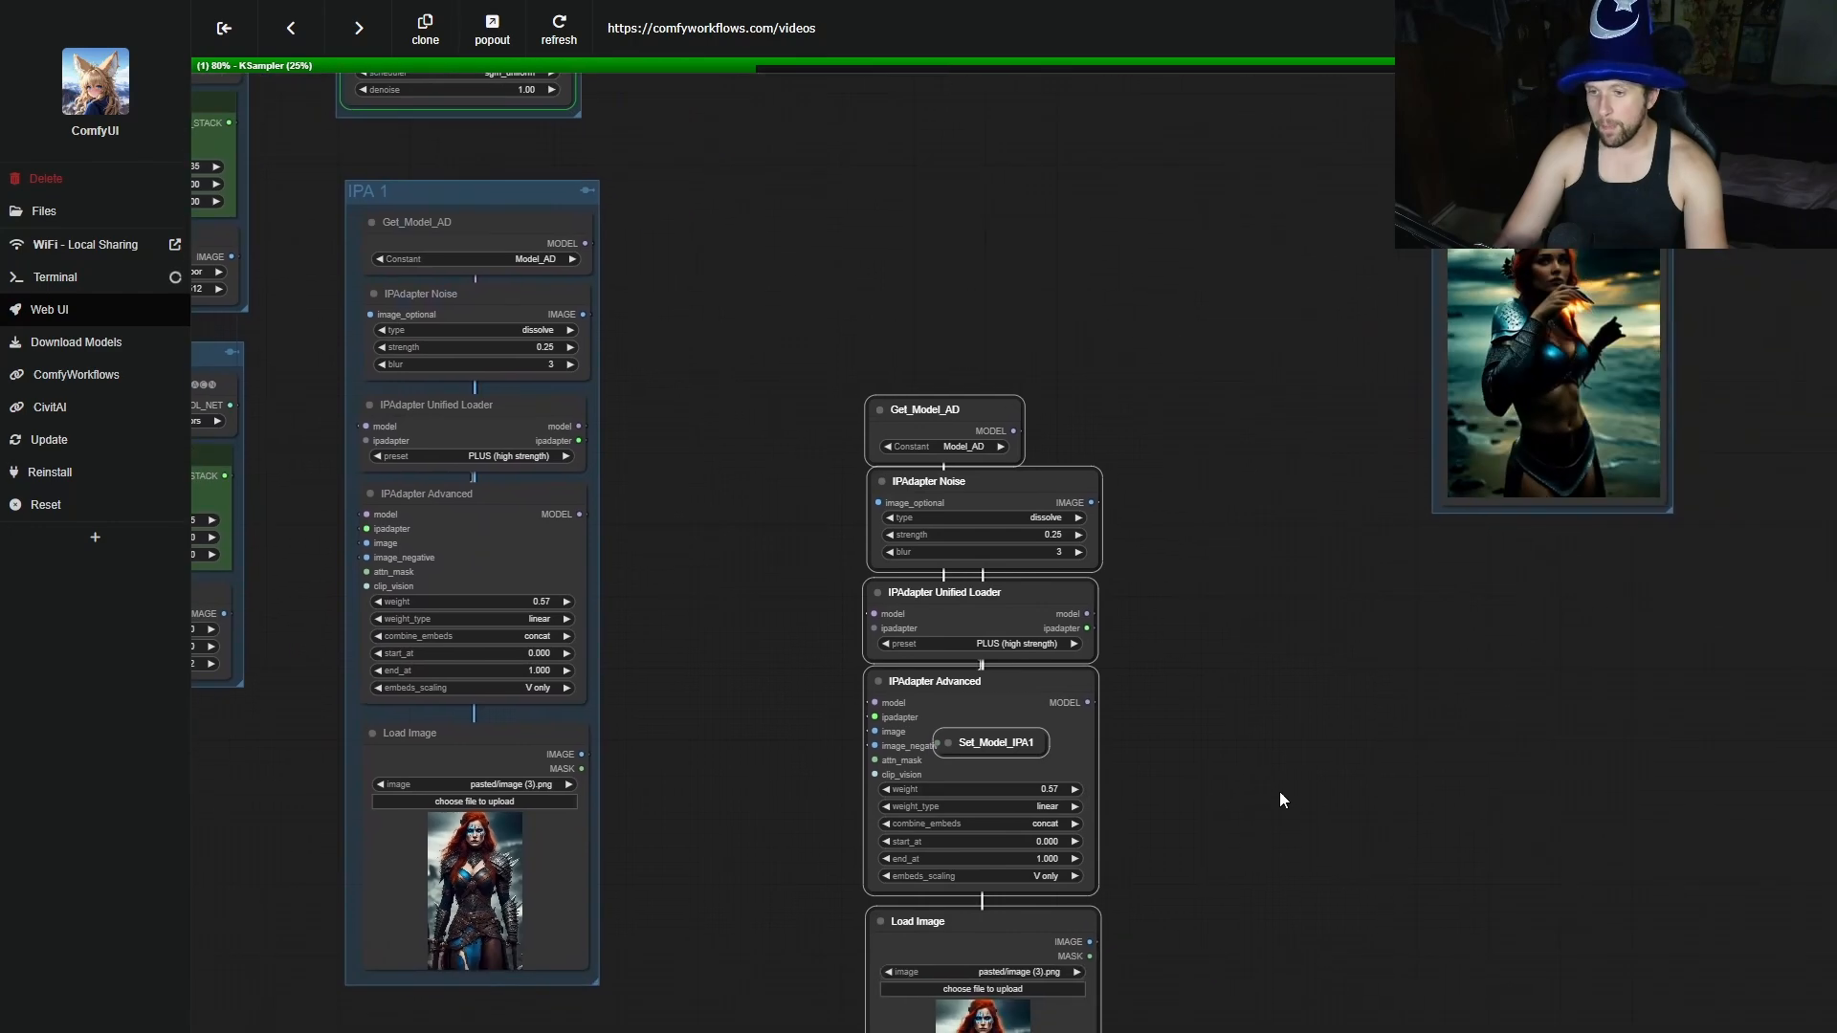
{"action": "scroll", "coordinate": [1018, 740], "scroll_direction": "up", "scroll_amount": 8}
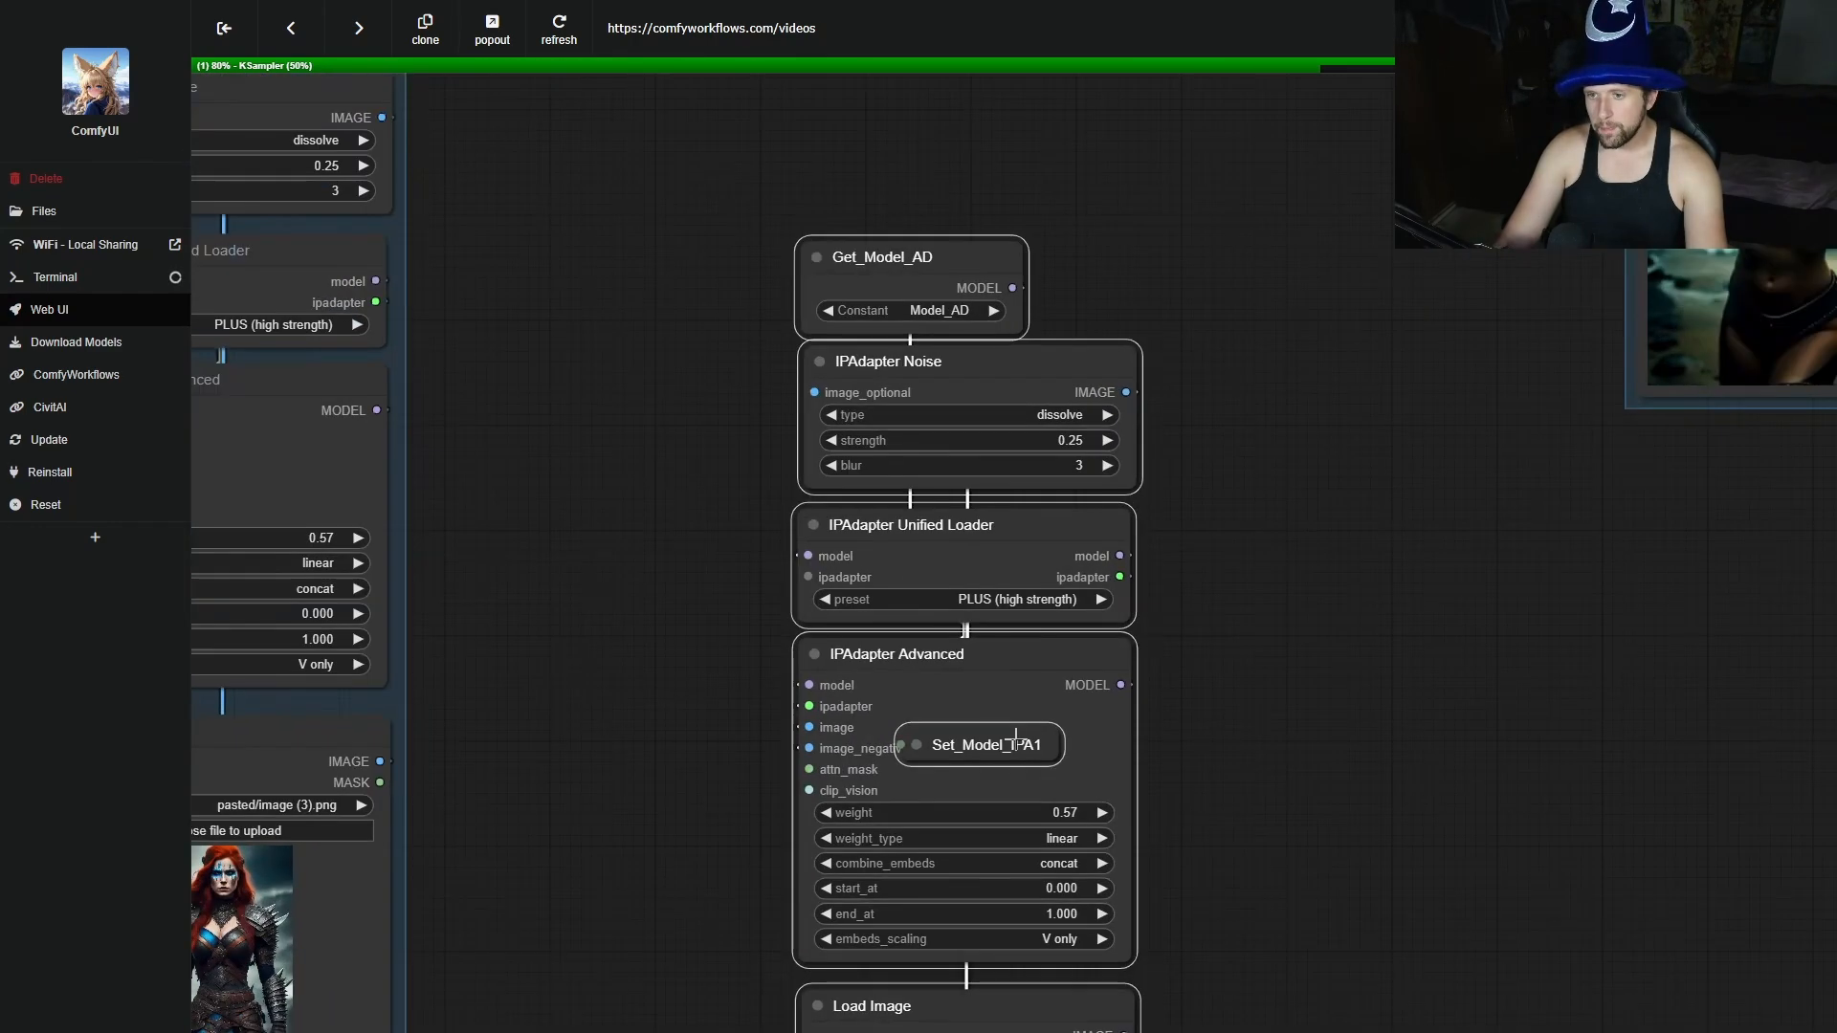
{"action": "left_click_drag", "start_coordinate": [1005, 743], "coordinate": [1569, 708]}
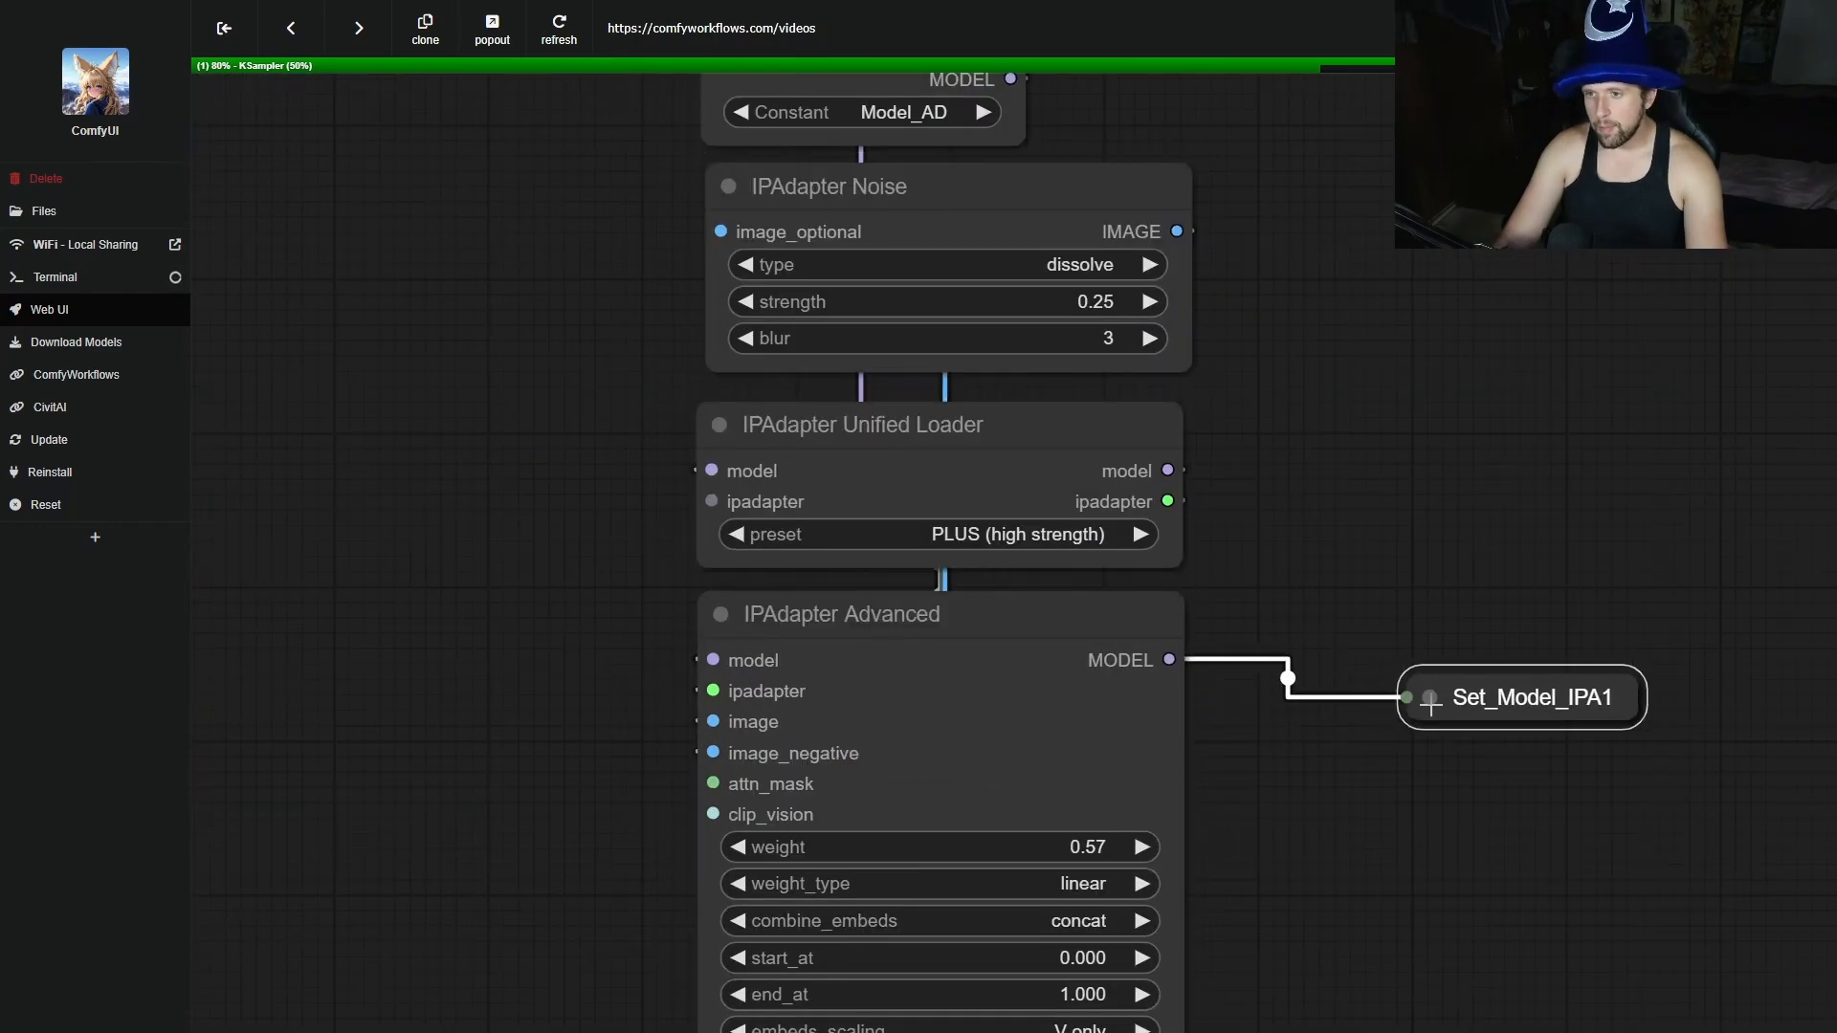
{"action": "left_click", "coordinate": [1429, 698]}
{"action": "left_click_drag", "start_coordinate": [1606, 874], "coordinate": [1317, 844]}
{"action": "left_click", "coordinate": [1384, 777]}
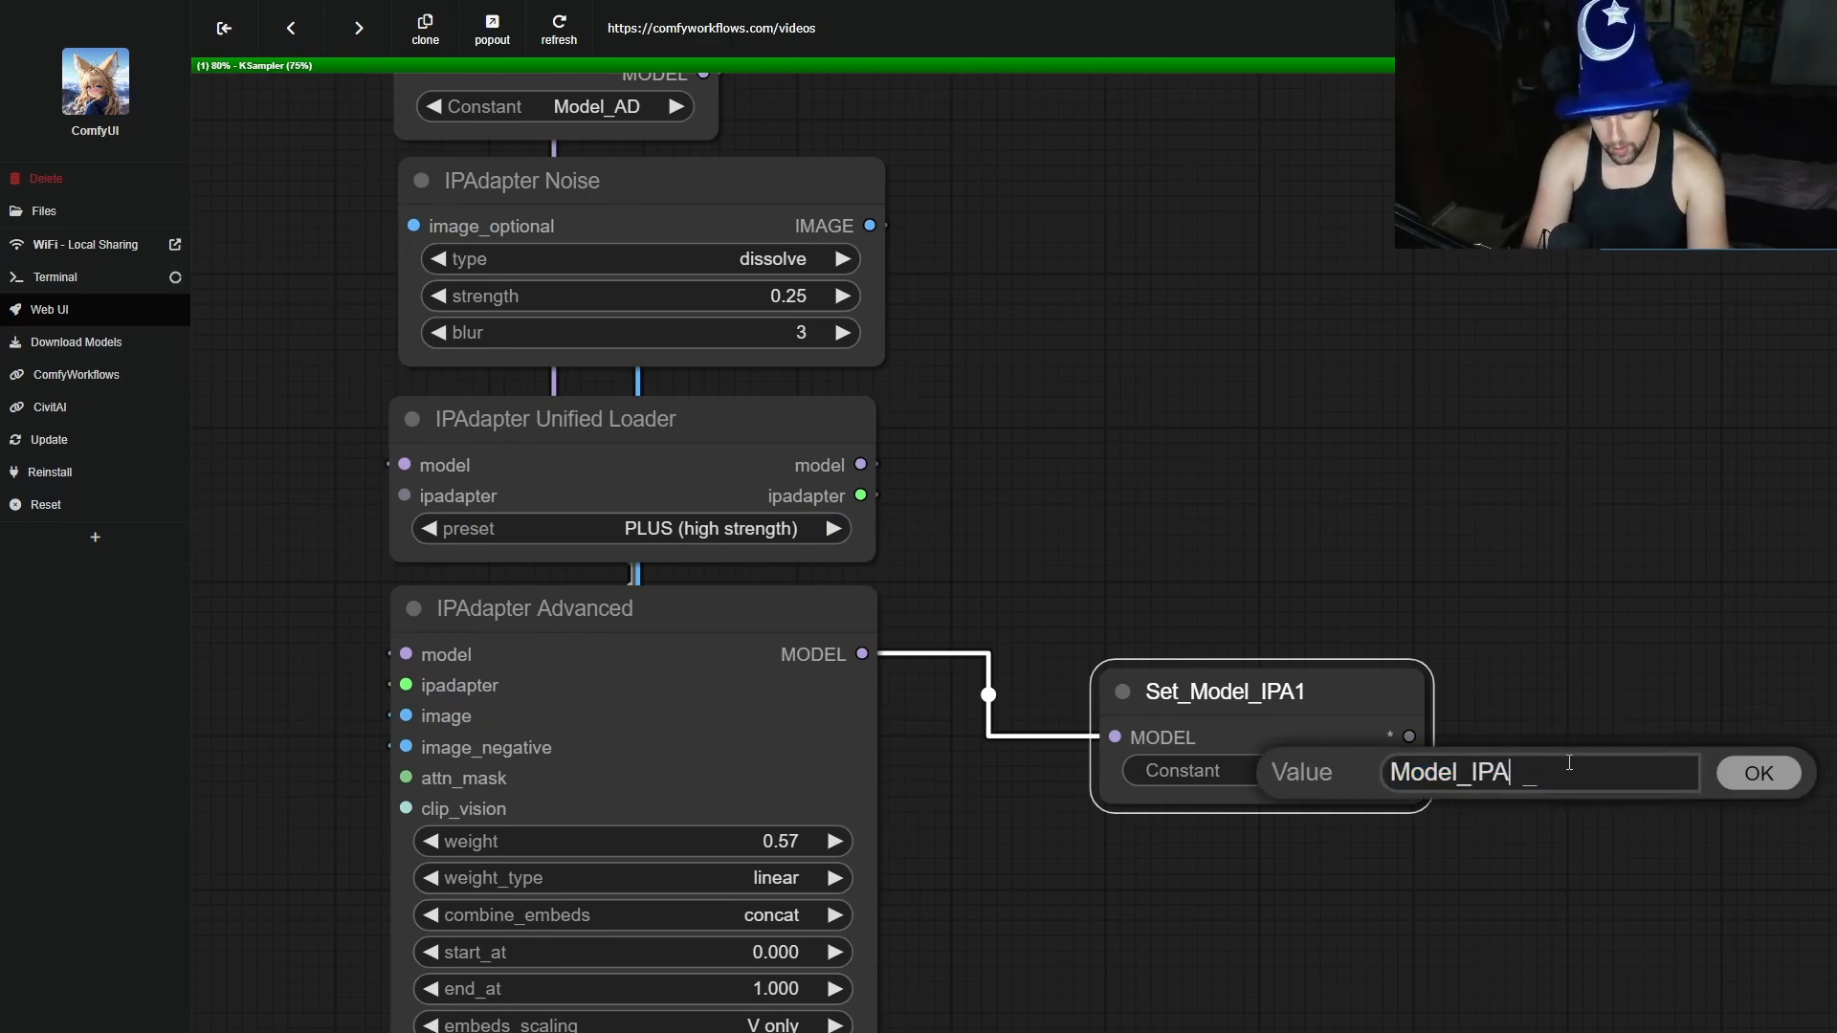
{"action": "type", "text": "2"}
{"action": "key", "text": "Return"}
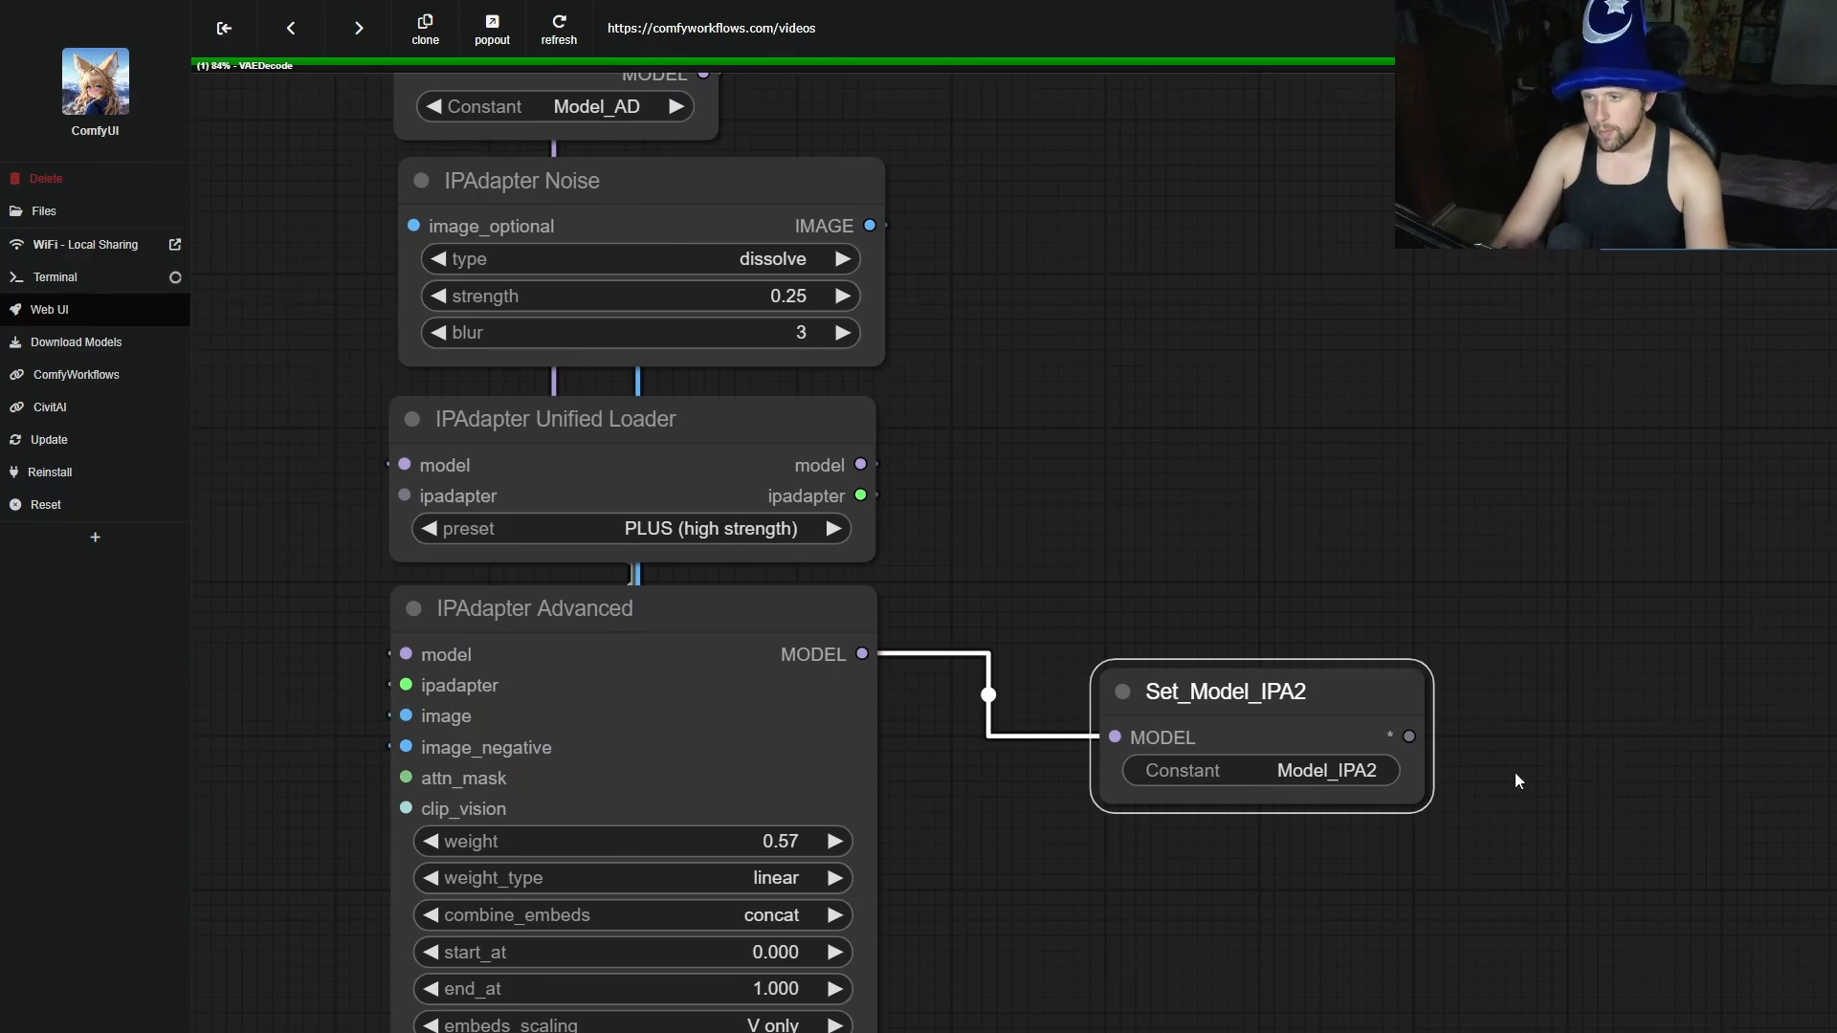
Collapse the Set_Model_IPA2 node and tuck it back onto the duplicated IPAdapter Advanced node.
{"action": "left_click", "coordinate": [1123, 691]}
{"action": "left_click_drag", "start_coordinate": [1184, 698], "coordinate": [758, 698]}
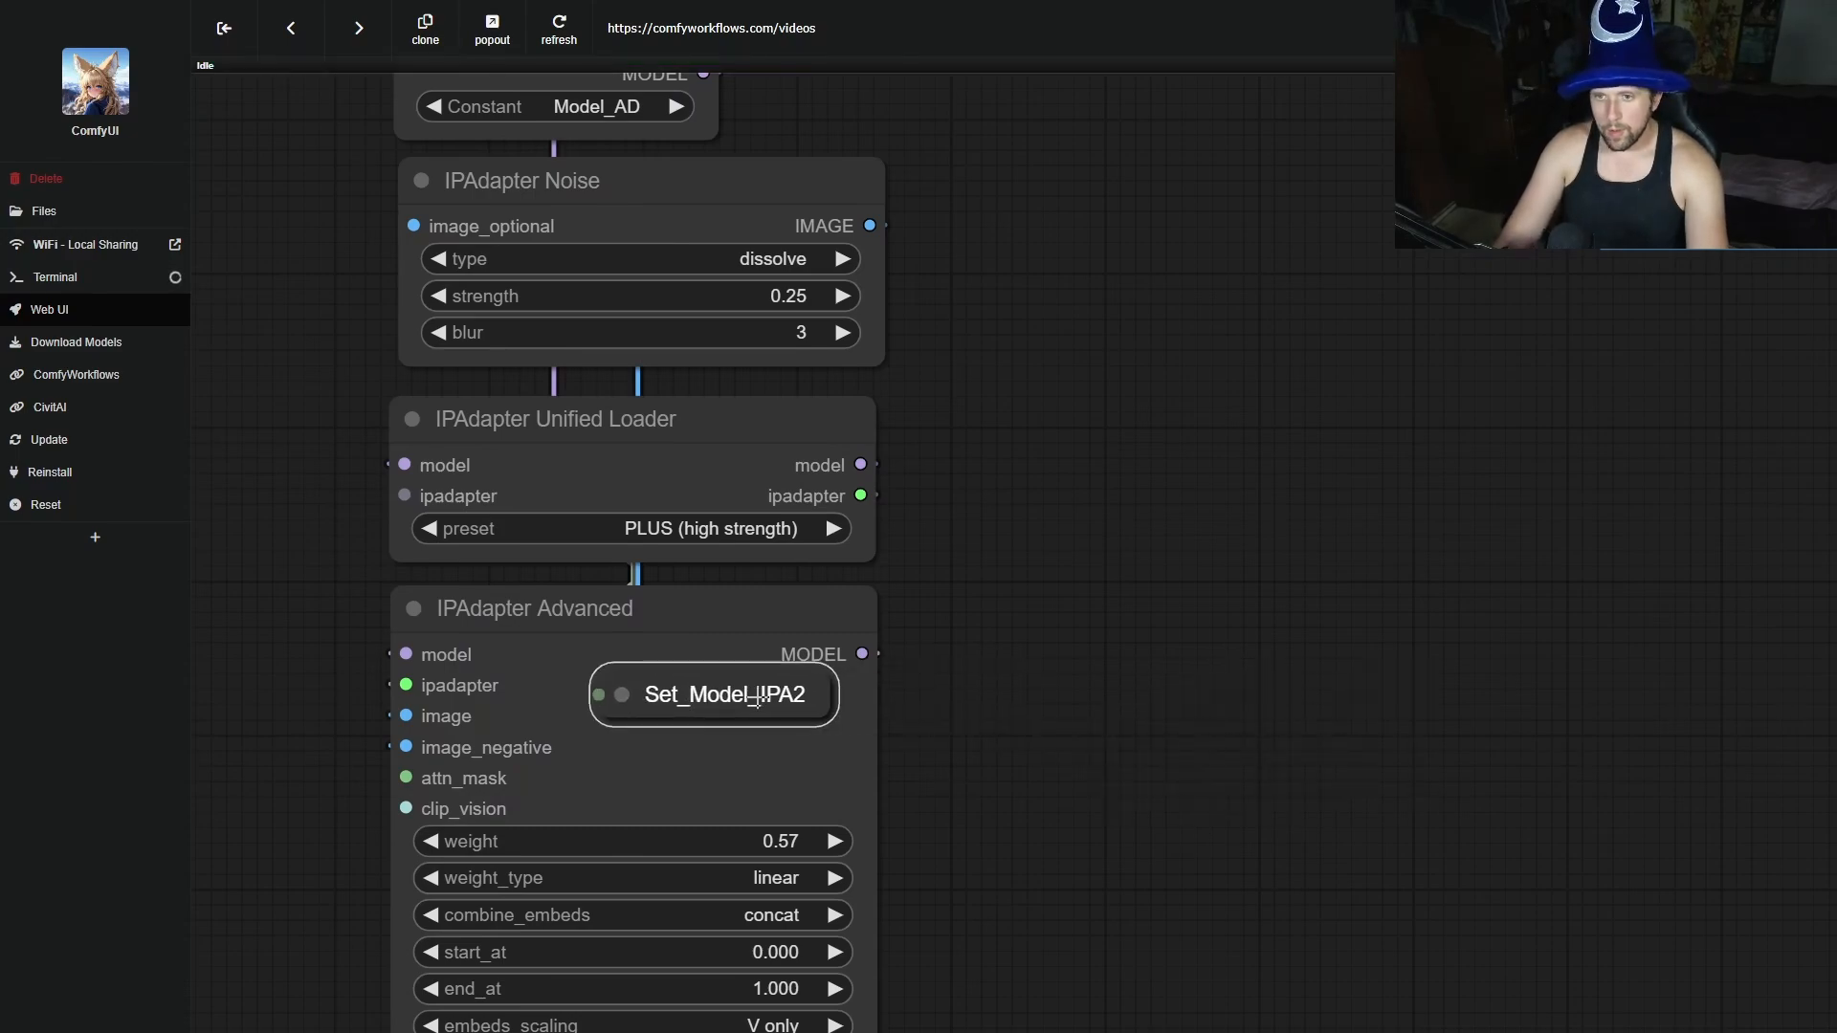
{"action": "left_click", "coordinate": [824, 630]}
Check the new render in the Video Out group and set the Canny Controlnet stacker's strength to 0.15.
{"action": "scroll", "coordinate": [1168, 750], "scroll_direction": "down", "scroll_amount": 10}
{"action": "left_click_drag", "start_coordinate": [1512, 637], "coordinate": [1182, 1000]}
{"action": "scroll", "coordinate": [1116, 698], "scroll_direction": "up", "scroll_amount": 15}
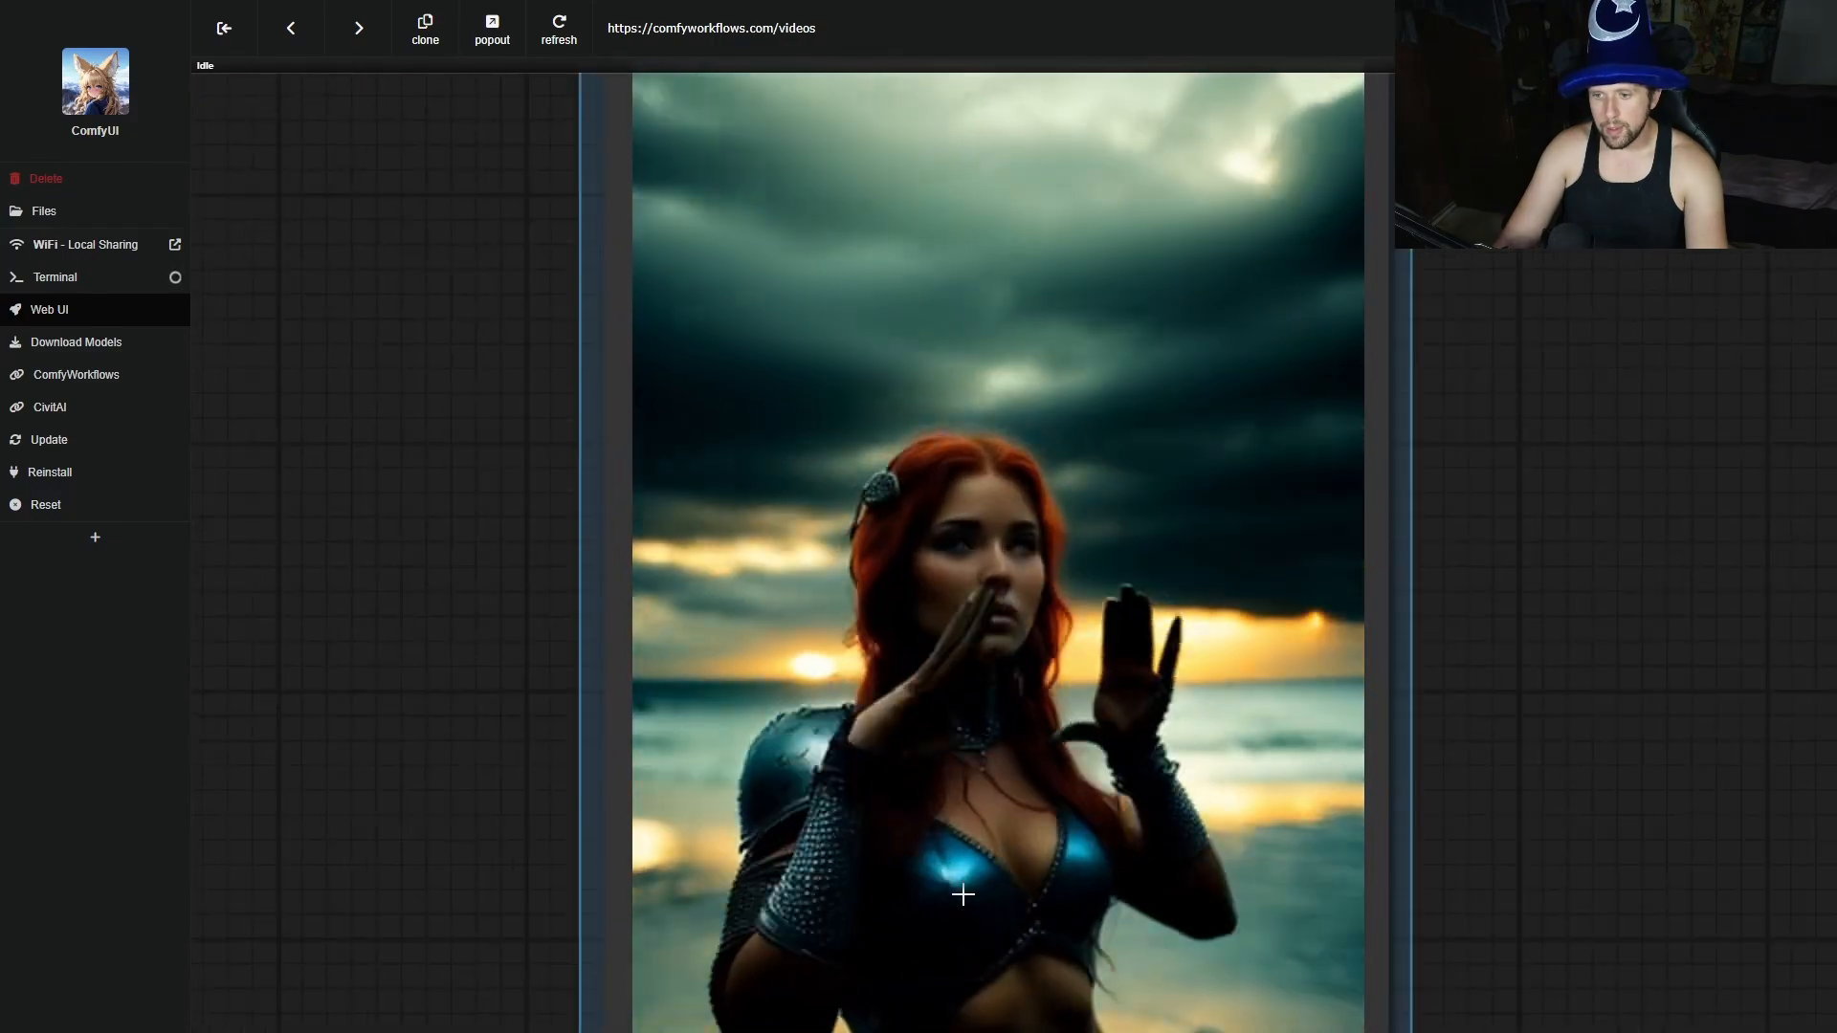
{"action": "scroll", "coordinate": [941, 850], "scroll_direction": "down", "scroll_amount": 12}
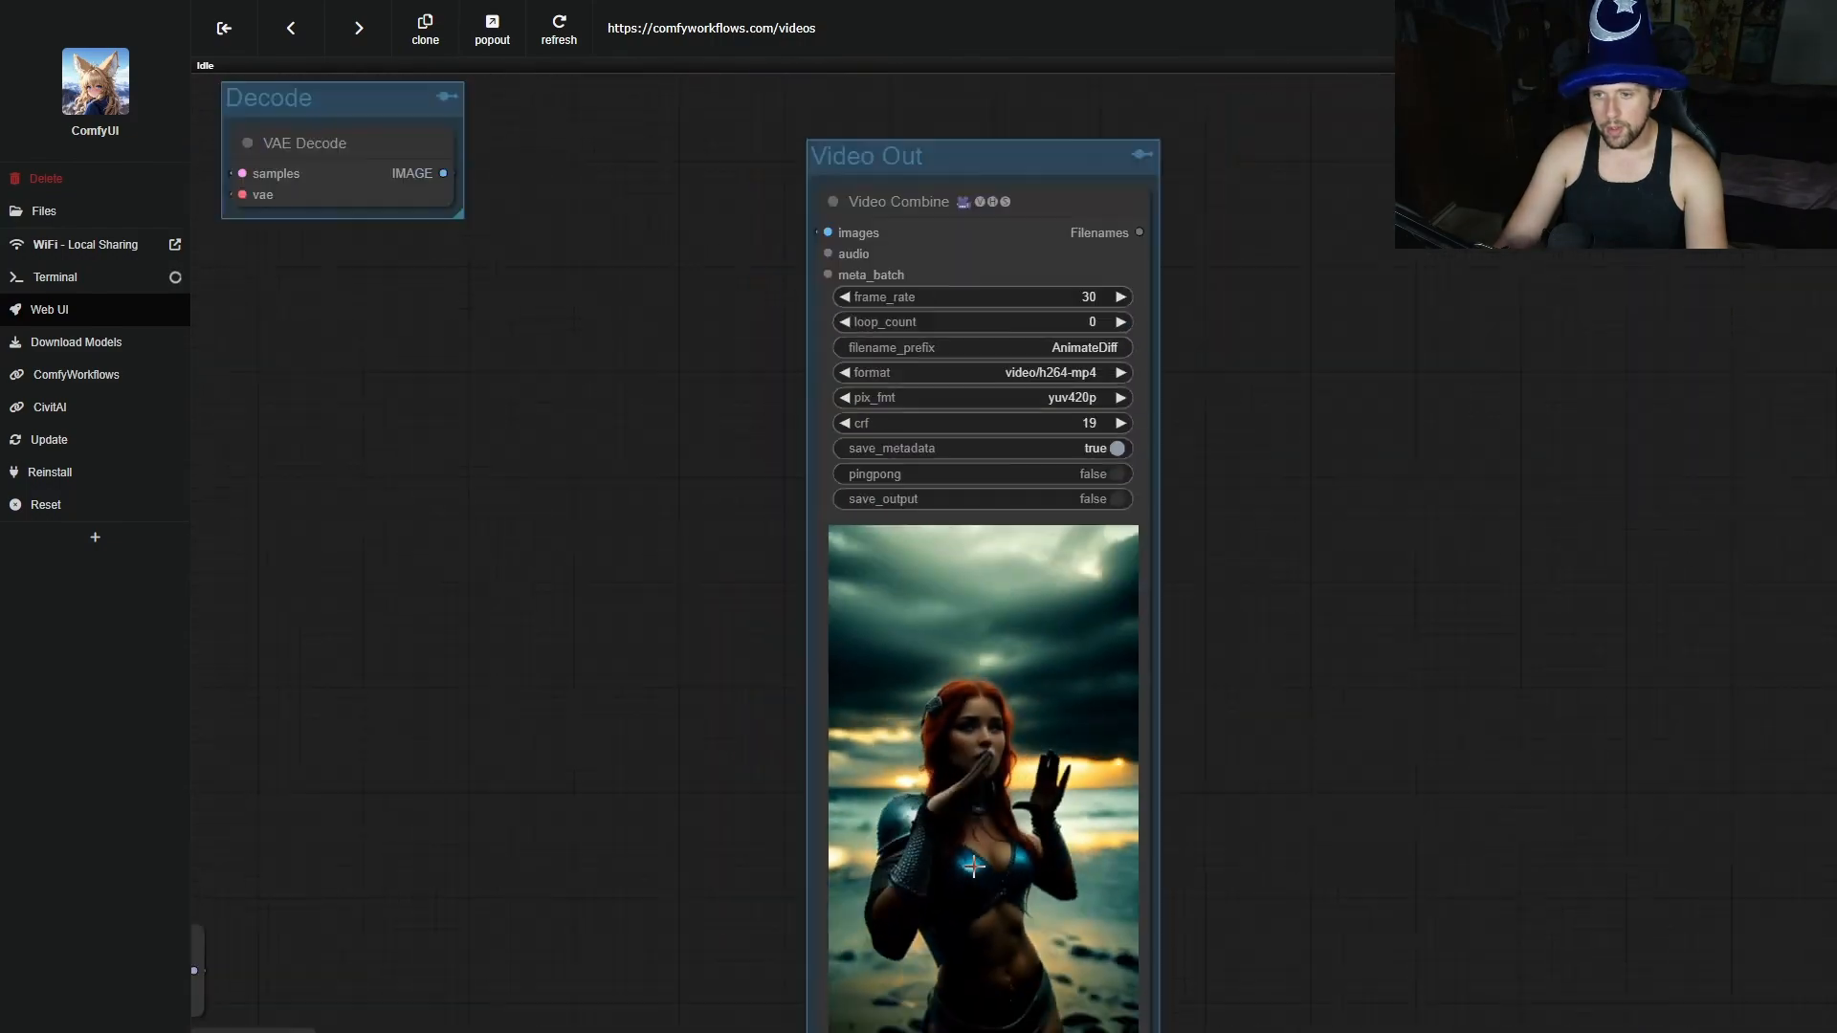
{"action": "left_click_drag", "start_coordinate": [510, 748], "coordinate": [1655, 534]}
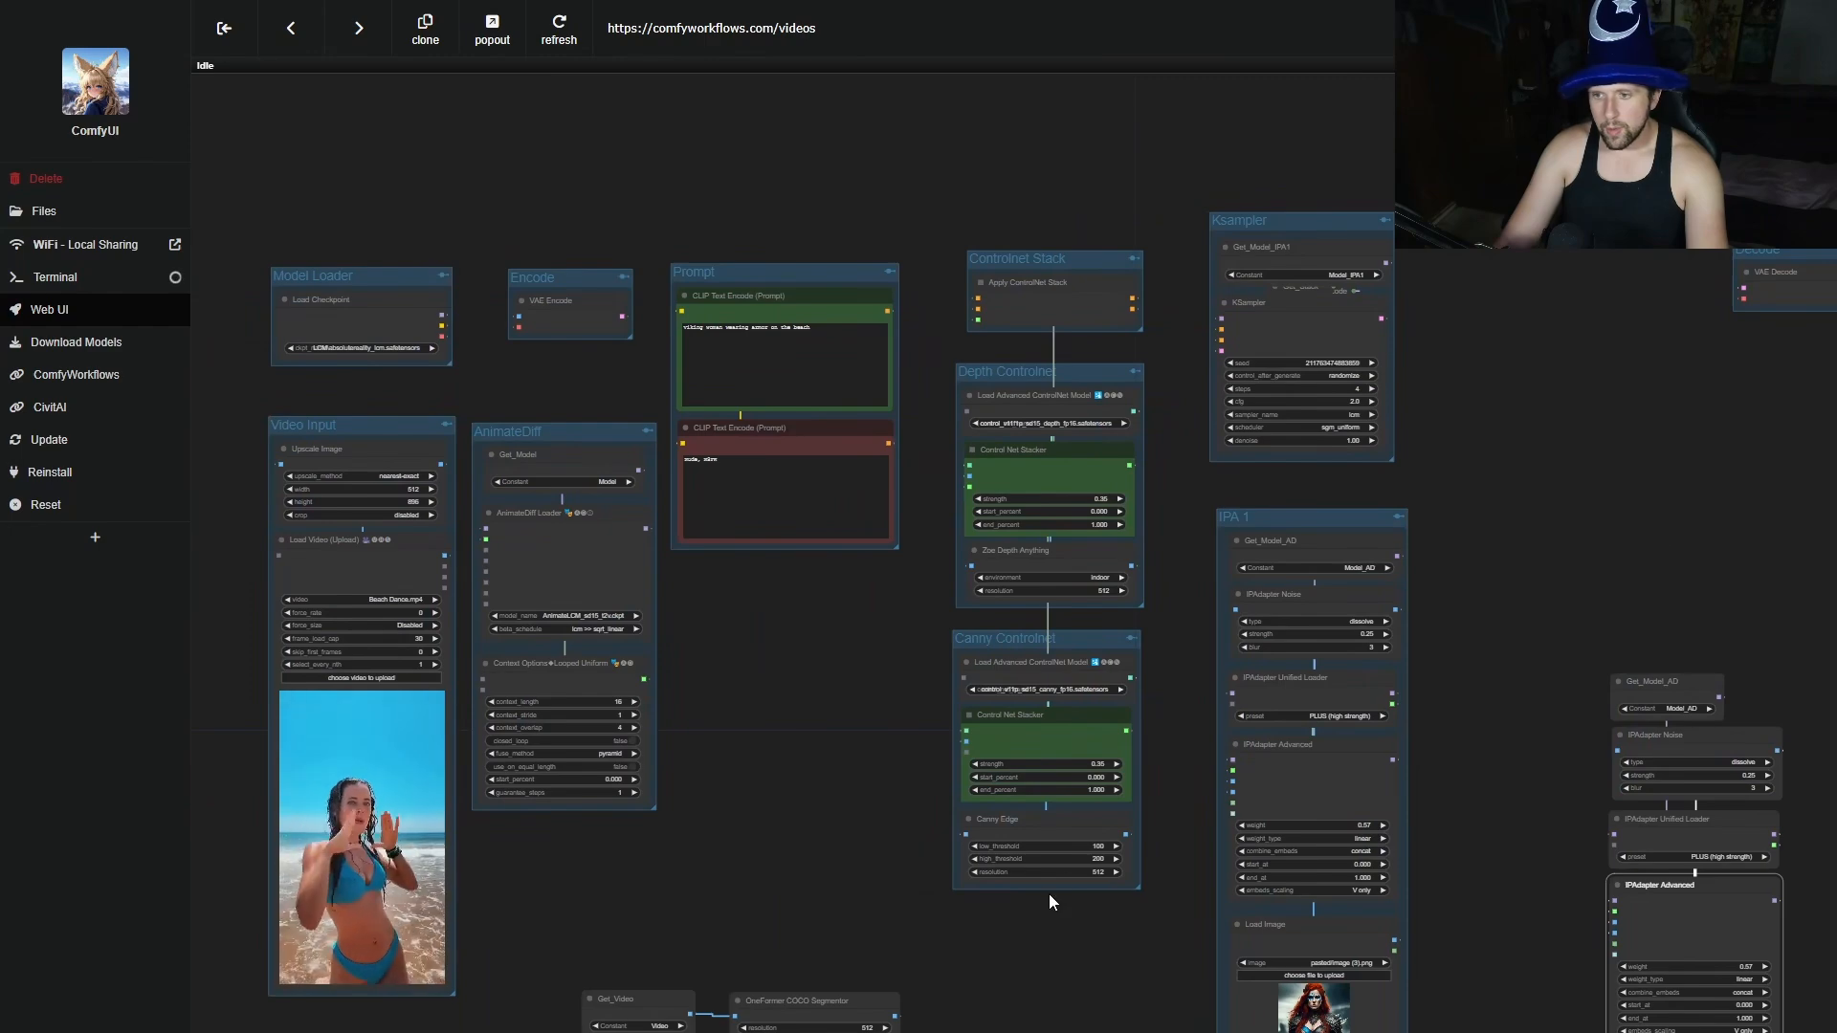
{"action": "scroll", "coordinate": [1053, 892], "scroll_direction": "up", "scroll_amount": 5}
{"action": "scroll", "coordinate": [1184, 819], "scroll_direction": "up", "scroll_amount": 7}
{"action": "left_click_drag", "start_coordinate": [1214, 768], "coordinate": [1198, 1032]}
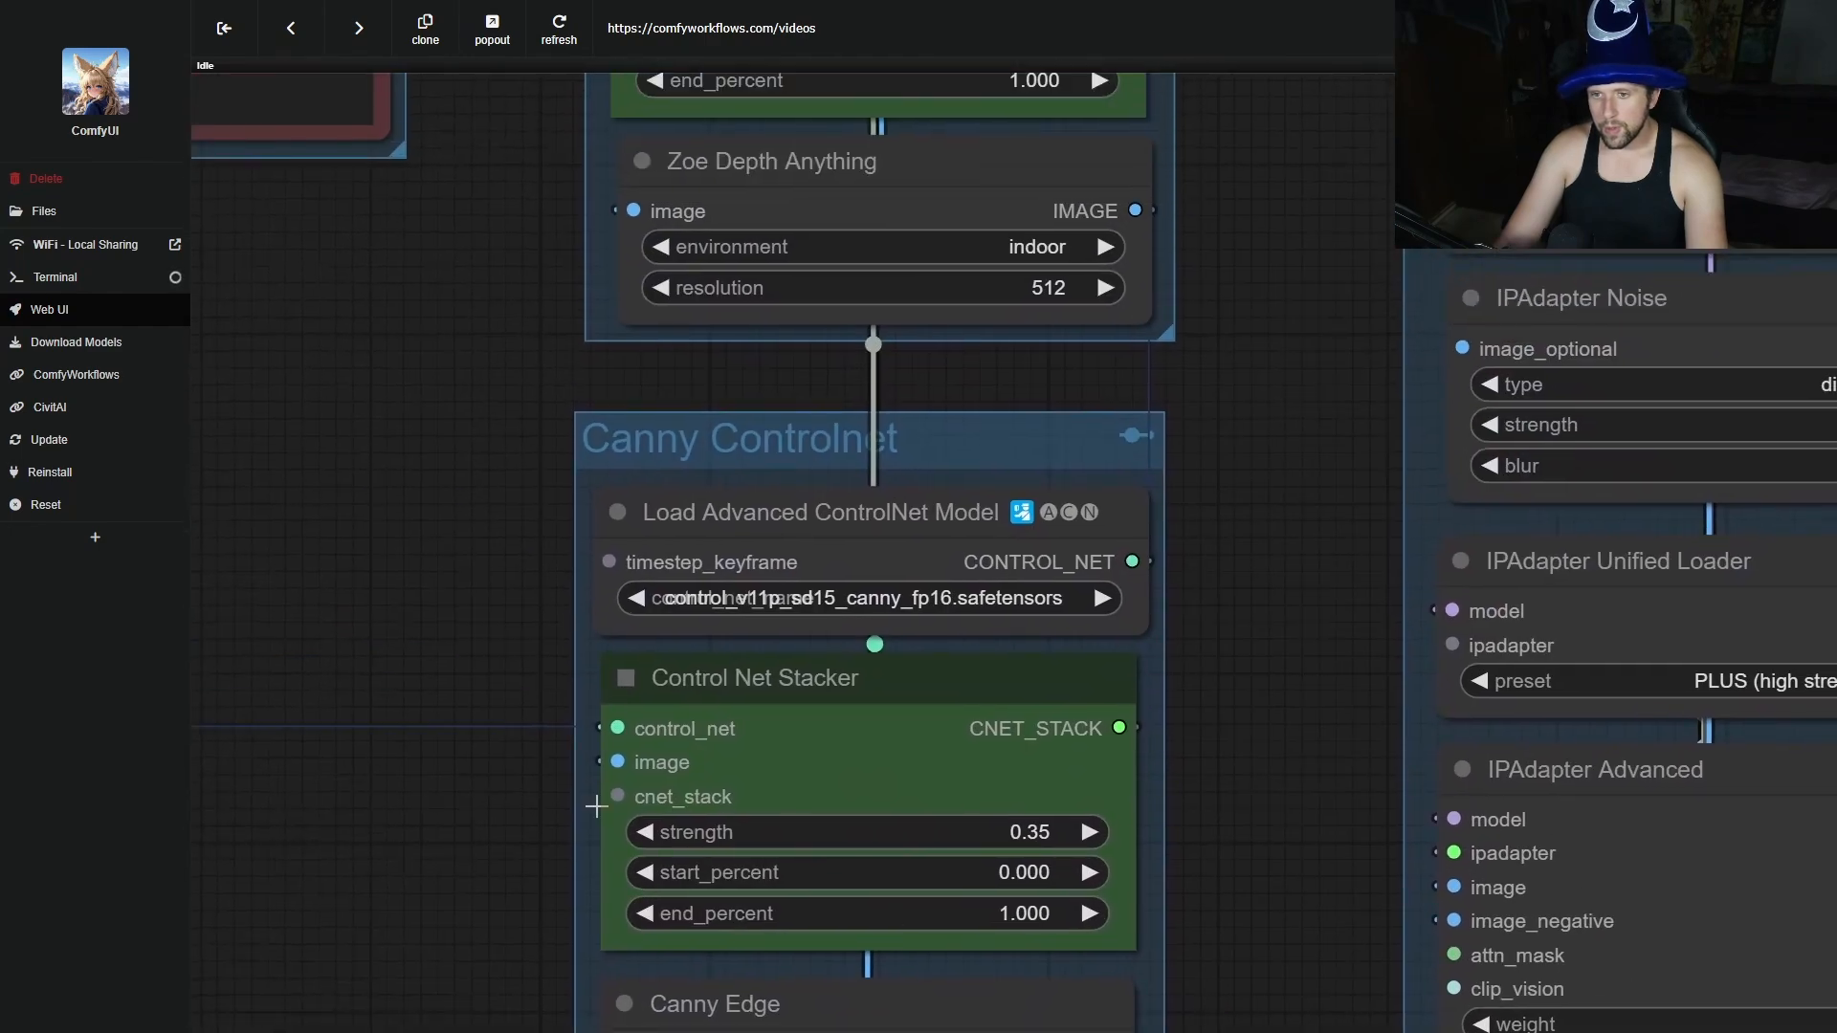
{"action": "left_click", "coordinate": [1032, 829]}
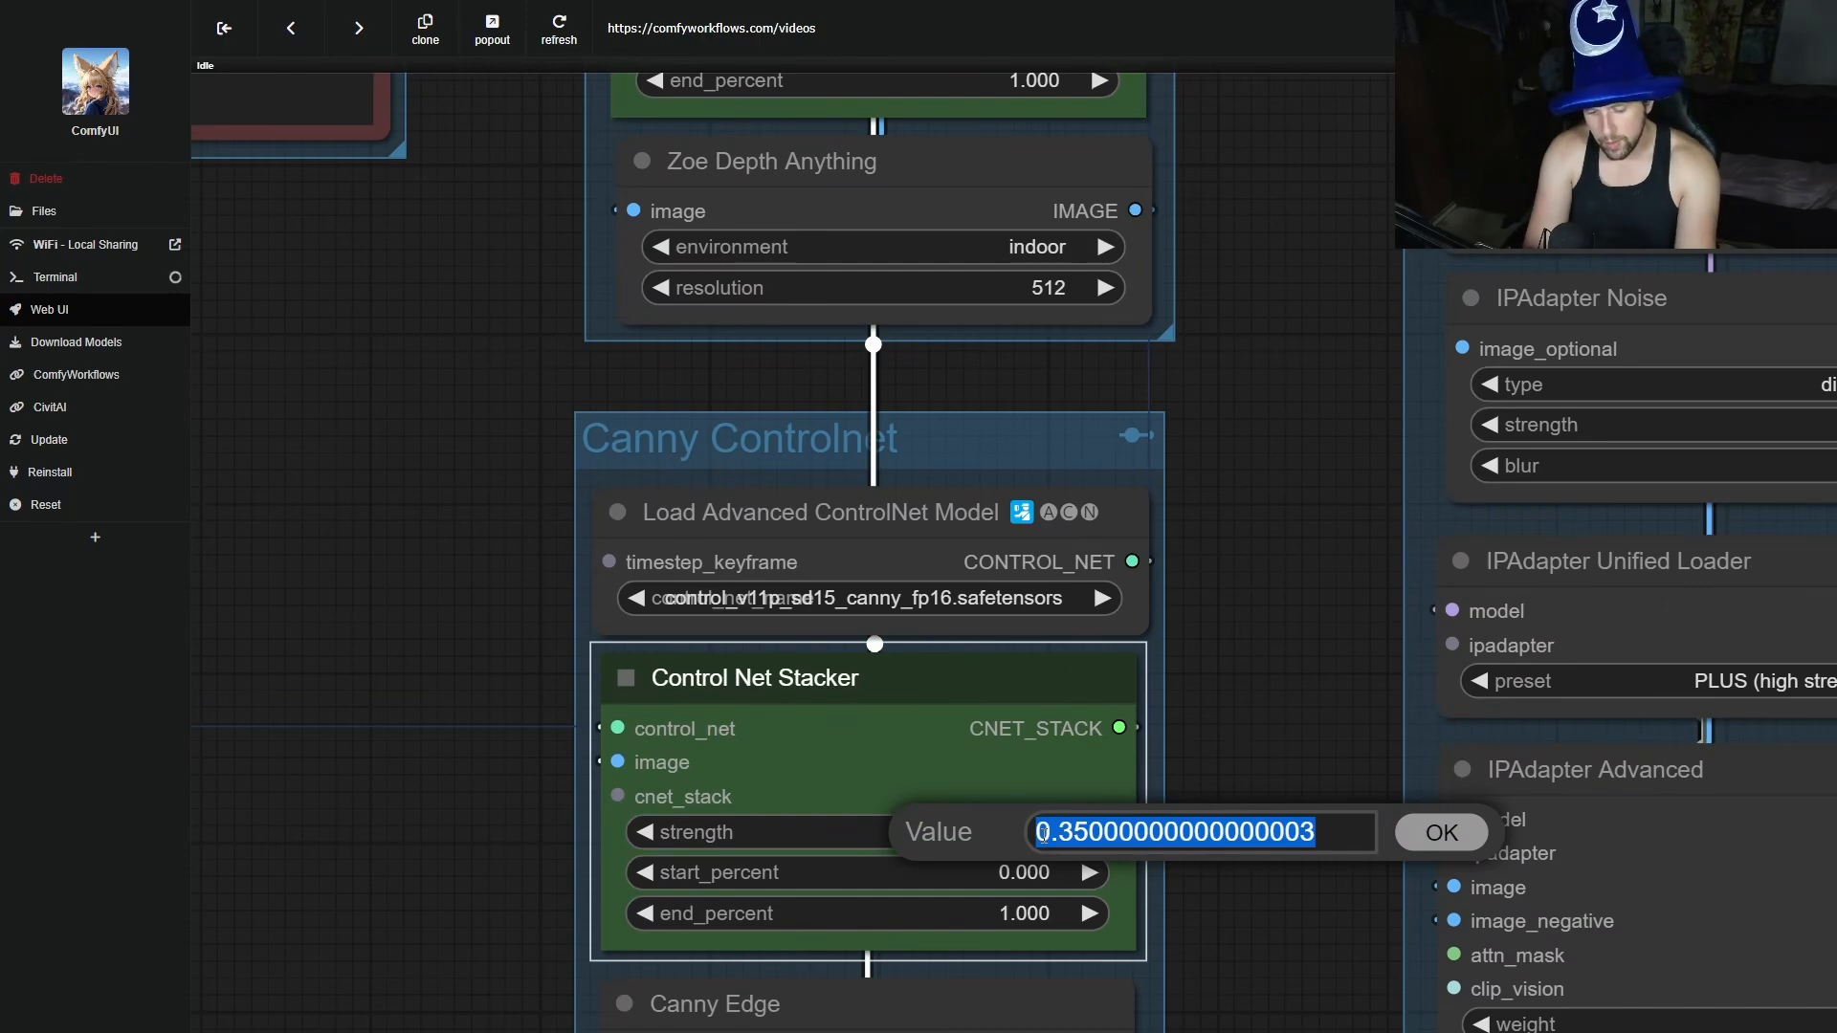
{"action": "key", "text": "Return"}
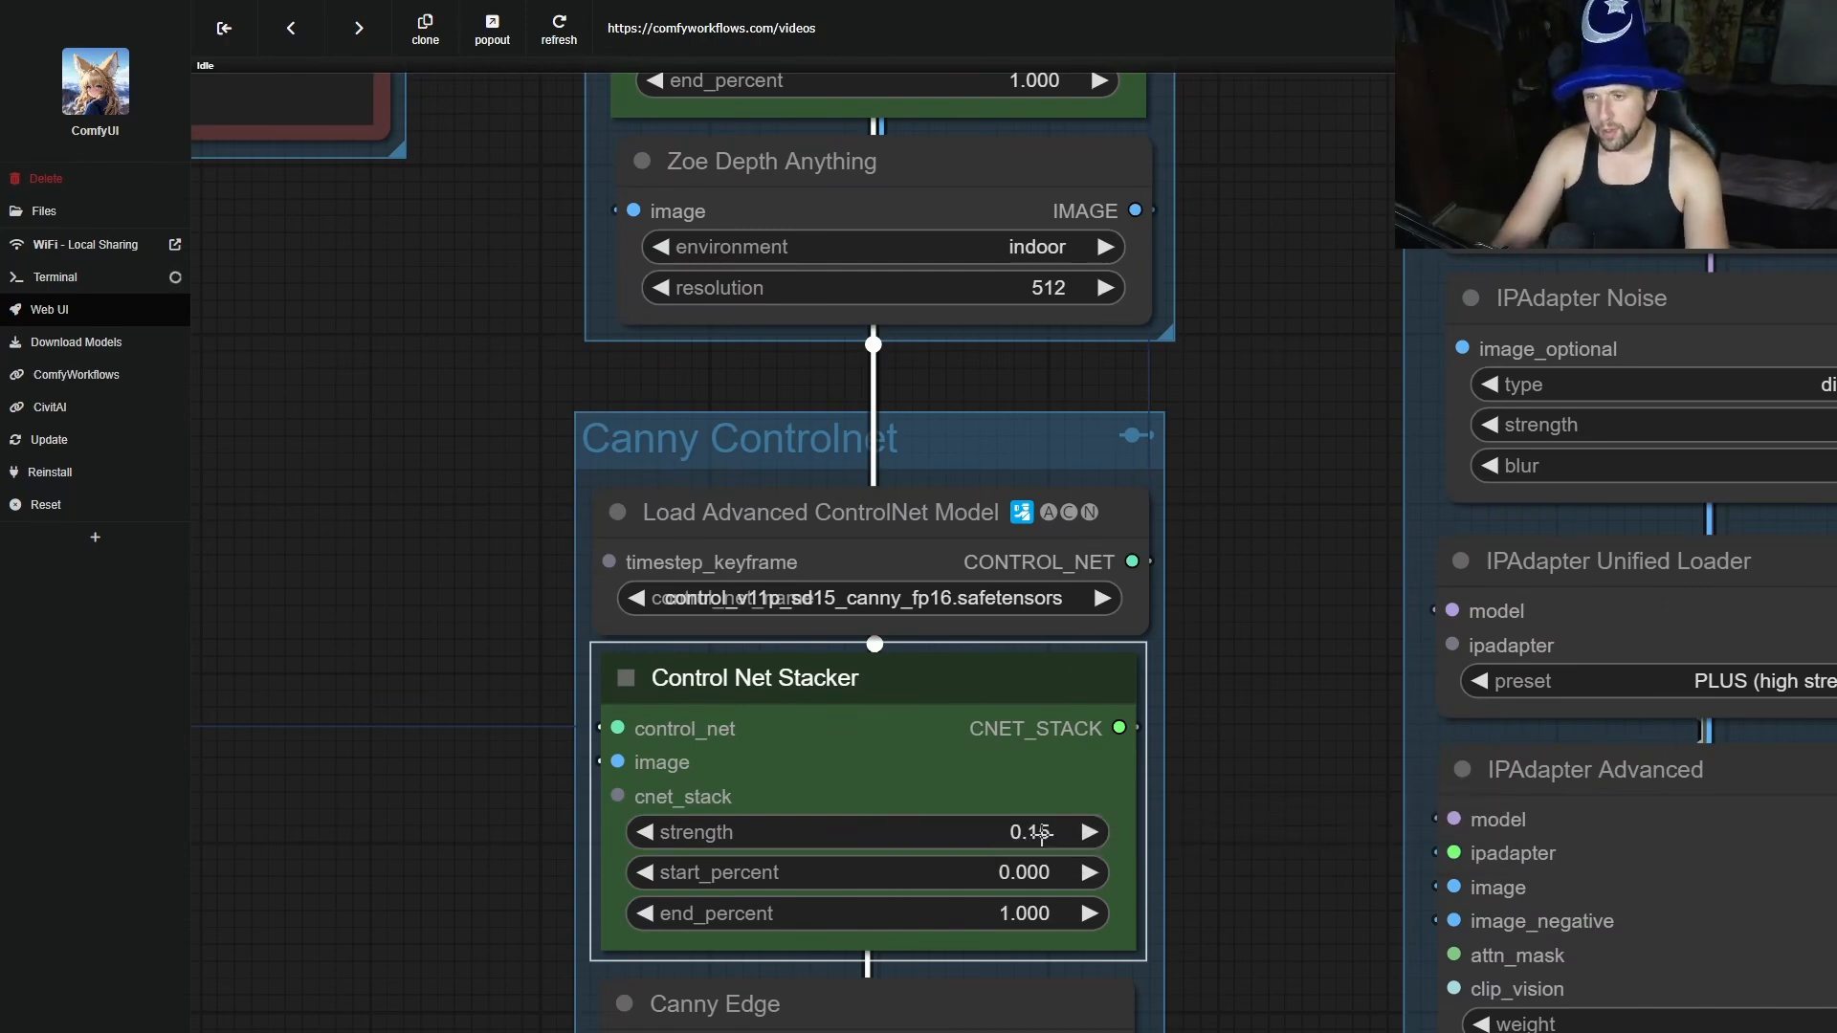
In the Depth Controlnet group, set the Control Net Stacker strength to 0.15 and the Zoe Depth Anything environment to outdoor.
{"action": "left_click_drag", "start_coordinate": [1291, 487], "coordinate": [1187, 1032]}
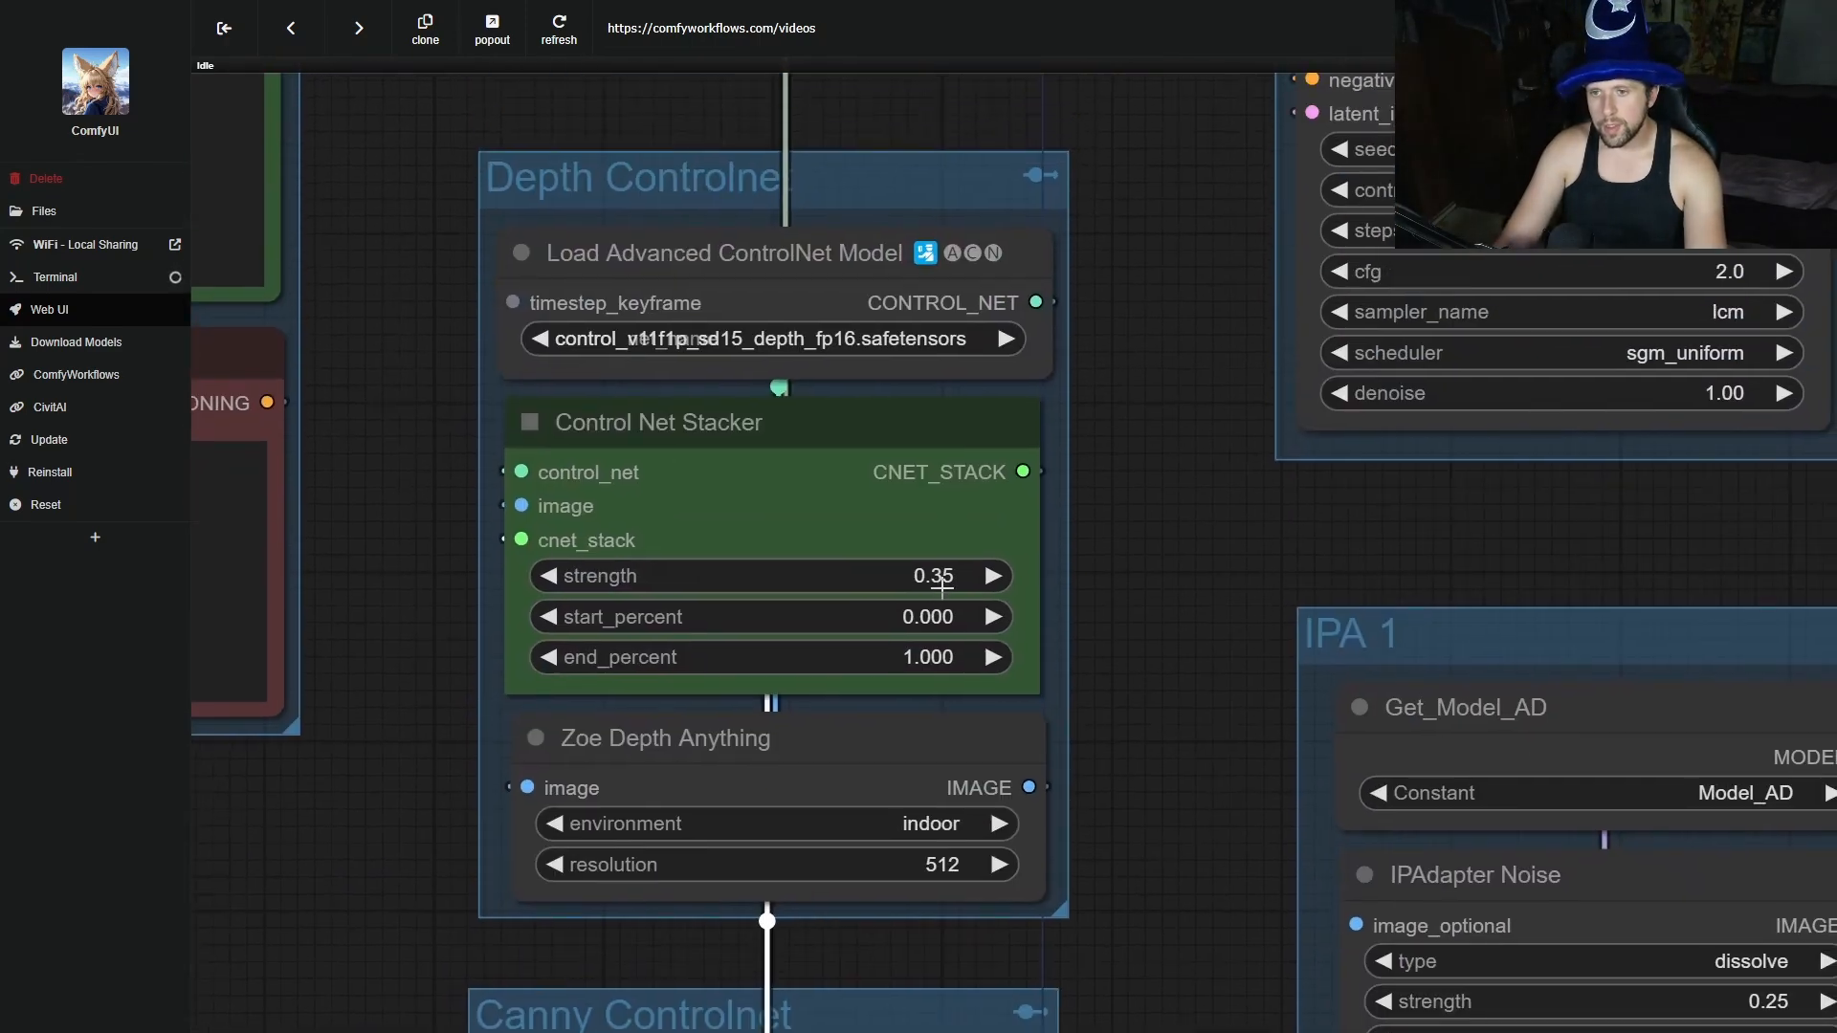
{"action": "left_click", "coordinate": [943, 582]}
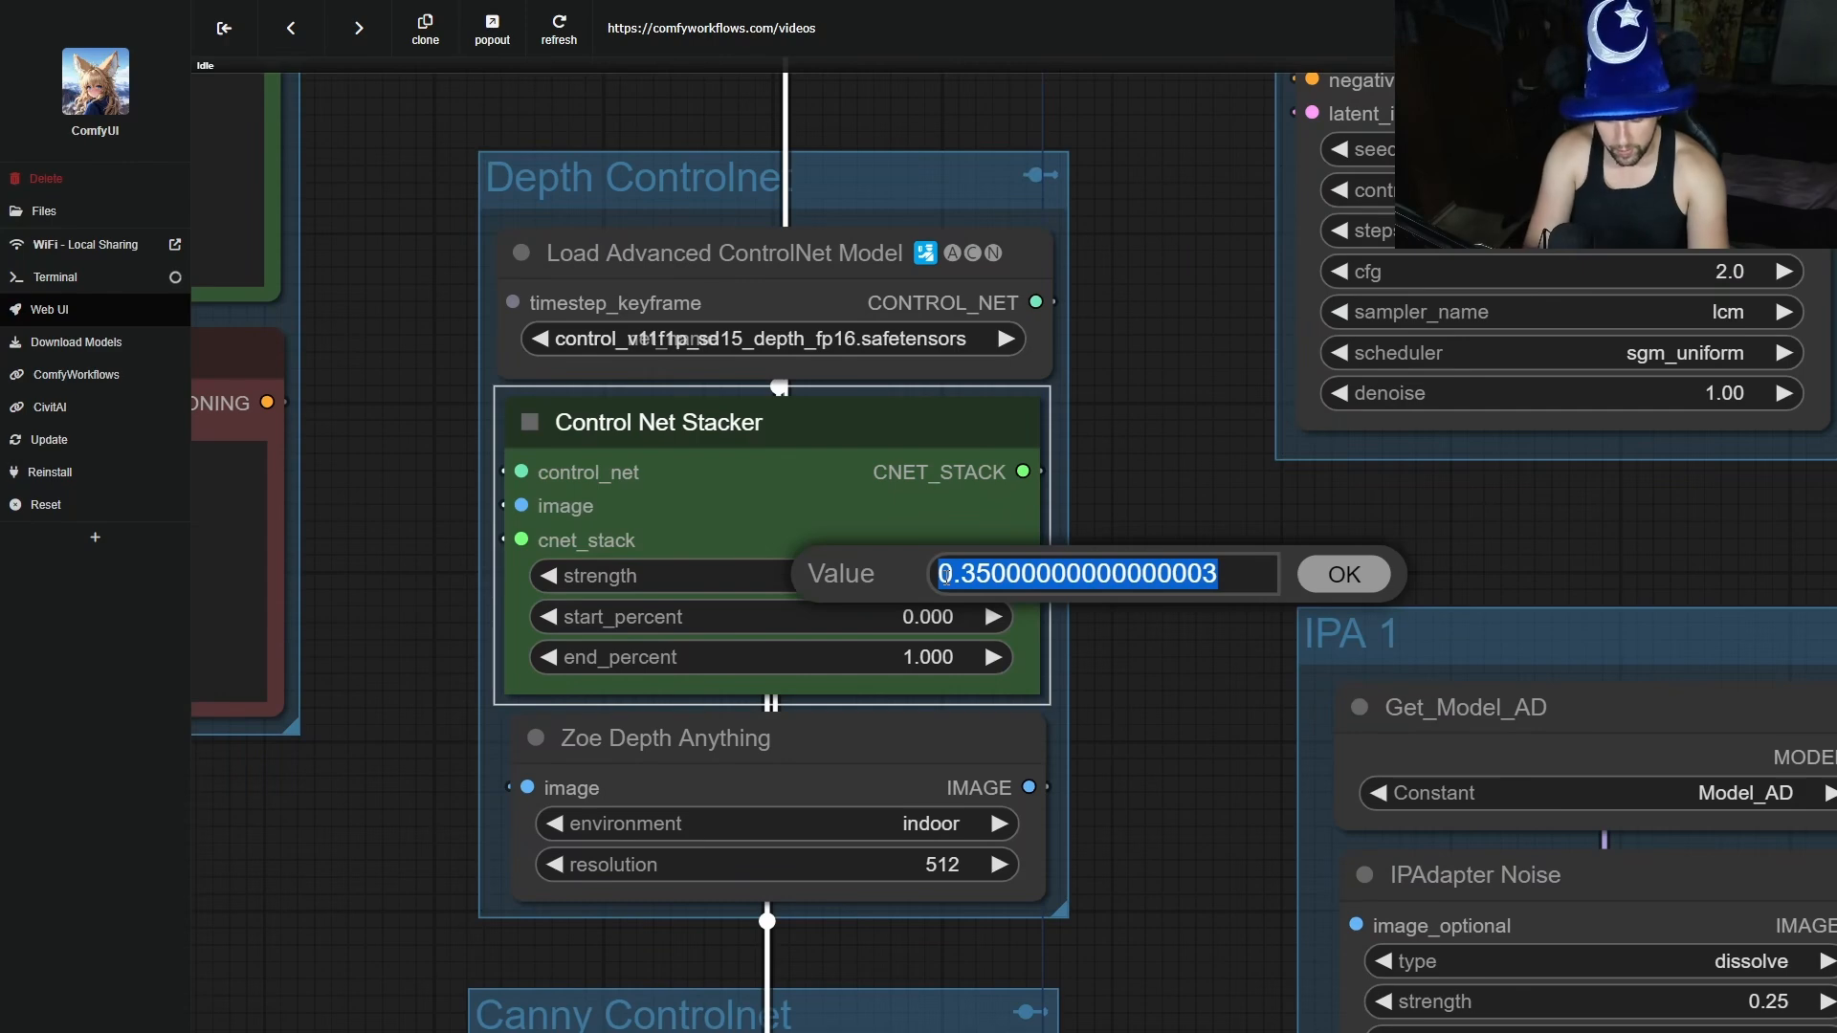
{"action": "key", "text": "Return"}
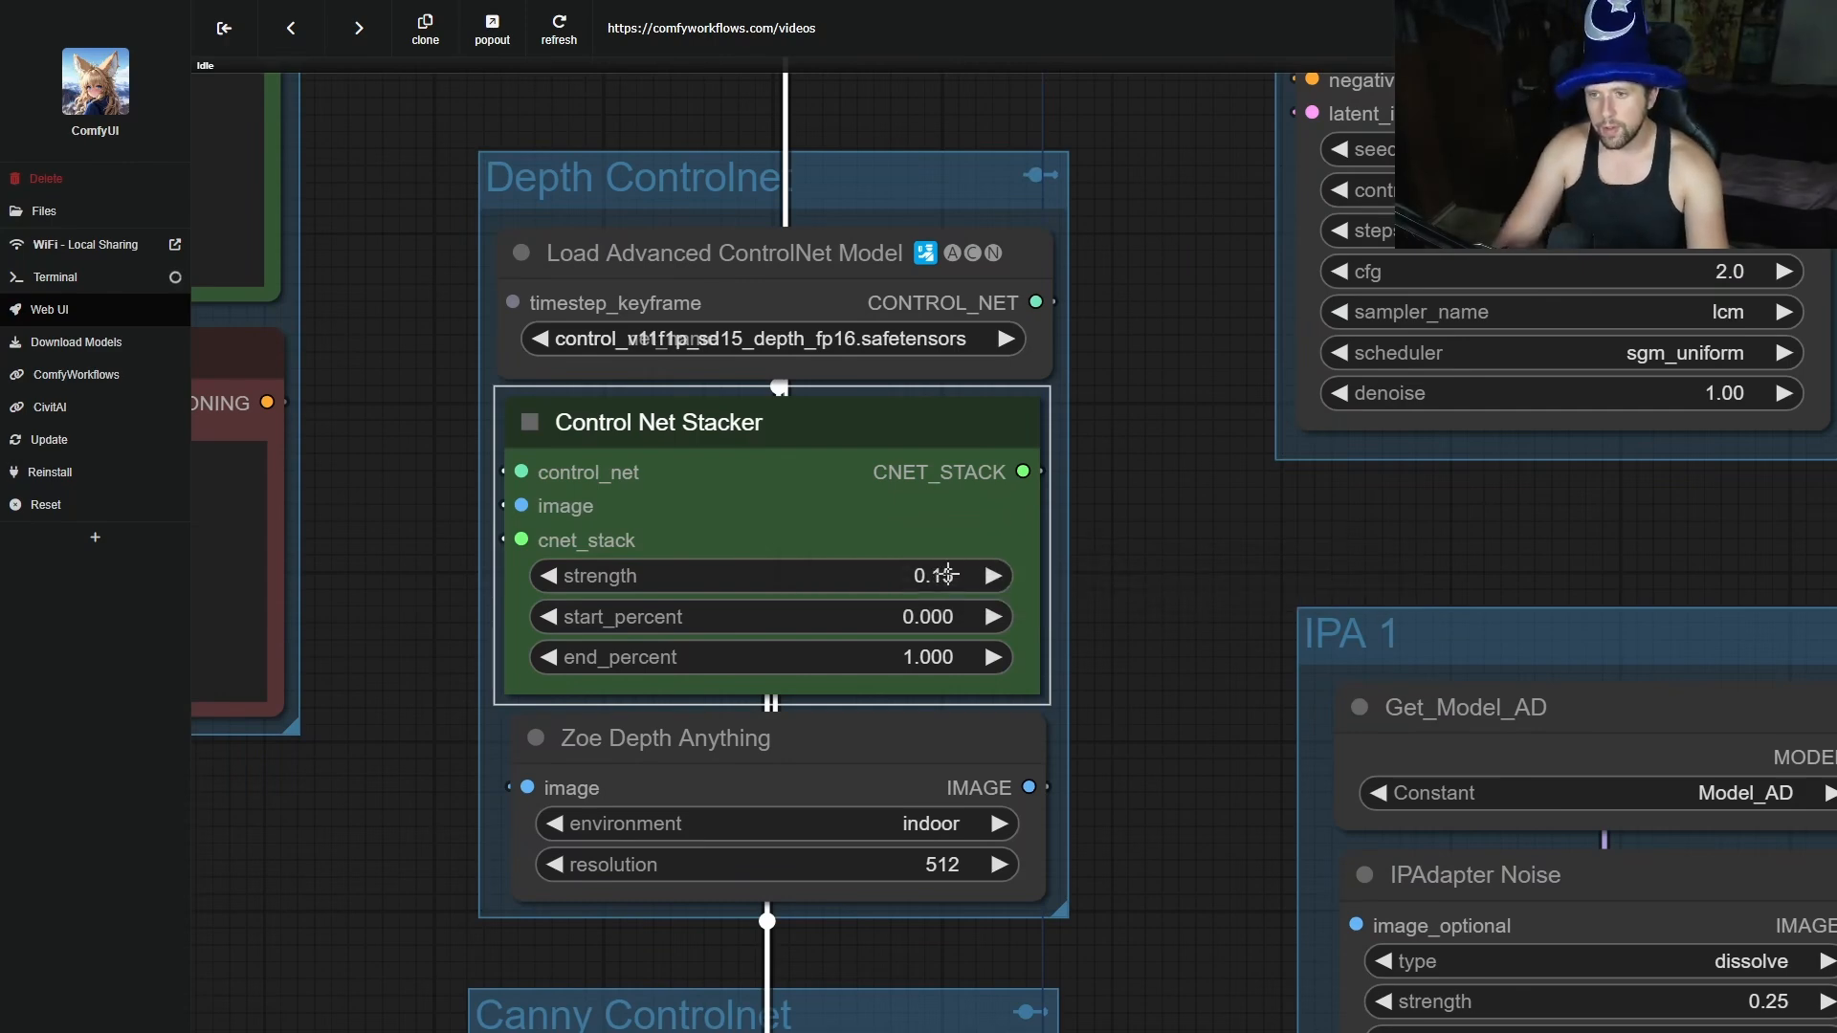
{"action": "scroll", "coordinate": [1111, 859], "scroll_direction": "down", "scroll_amount": 4}
{"action": "left_click", "coordinate": [997, 838]}
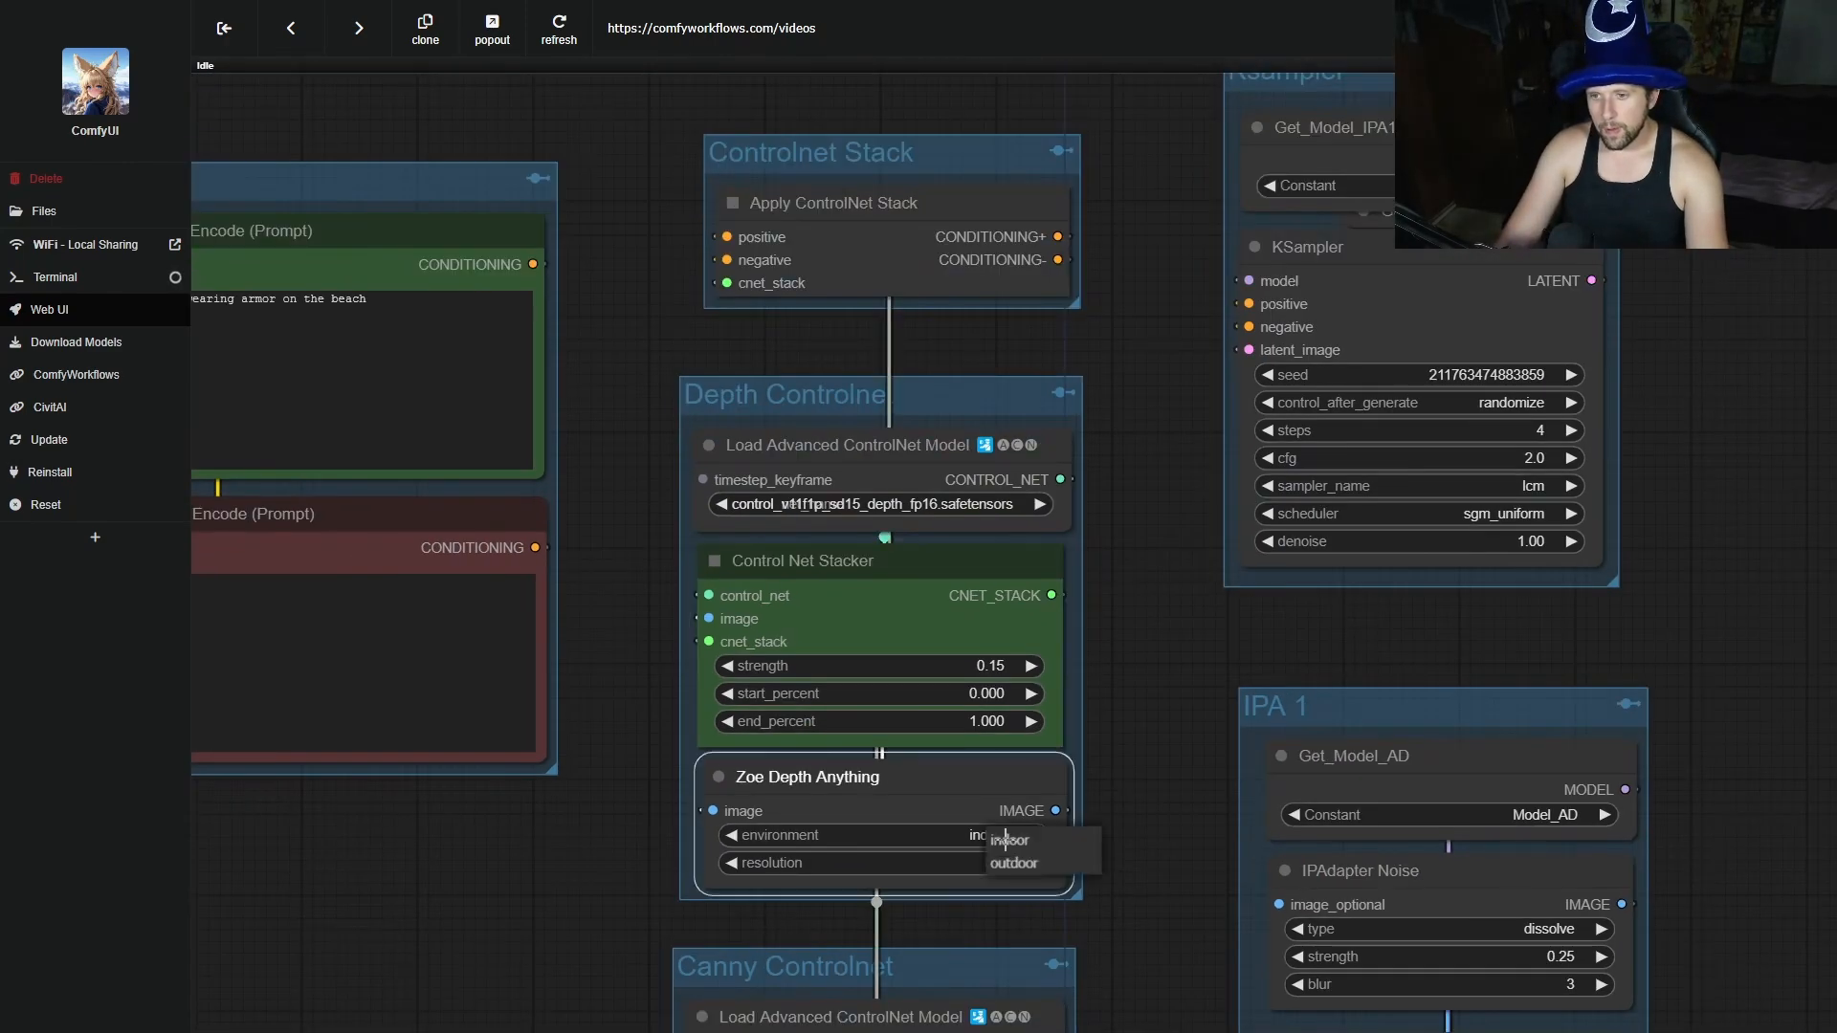
Queue the workflow to generate a new video with the updated ControlNet settings.
{"action": "scroll", "coordinate": [1142, 868], "scroll_direction": "down", "scroll_amount": 6}
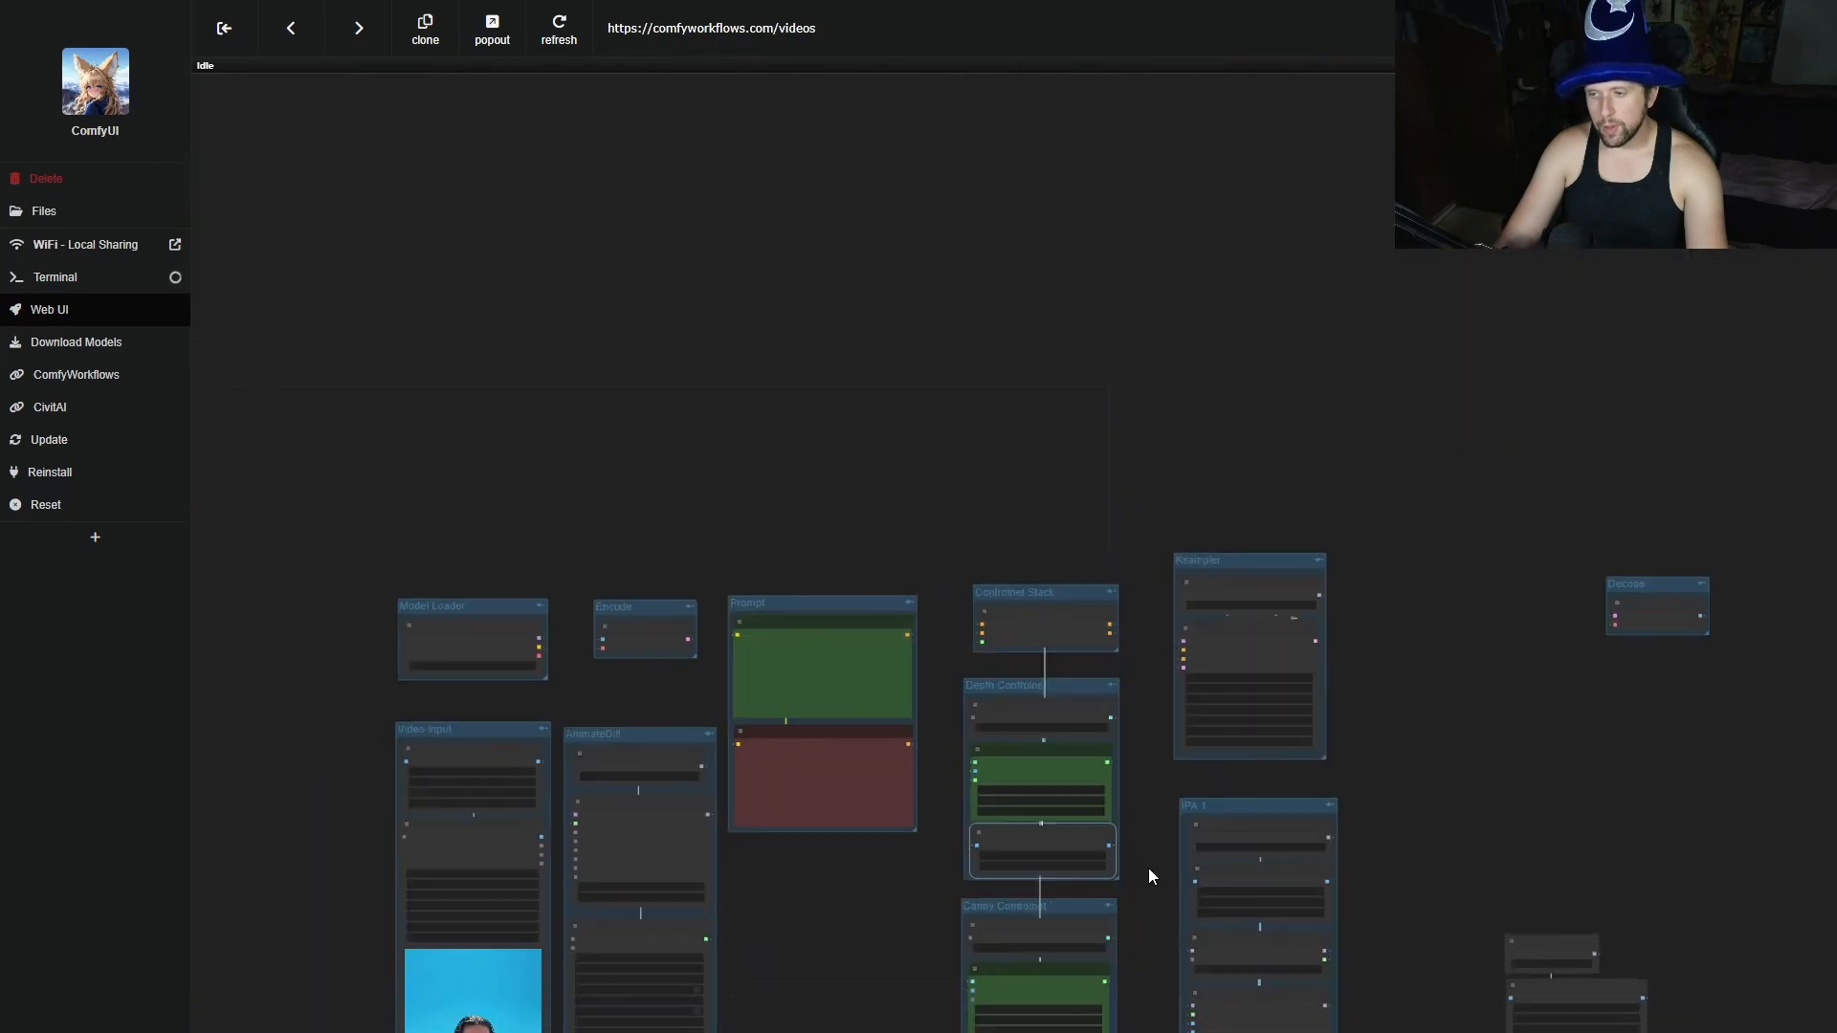
{"action": "left_click_drag", "start_coordinate": [1697, 859], "coordinate": [1432, 616]}
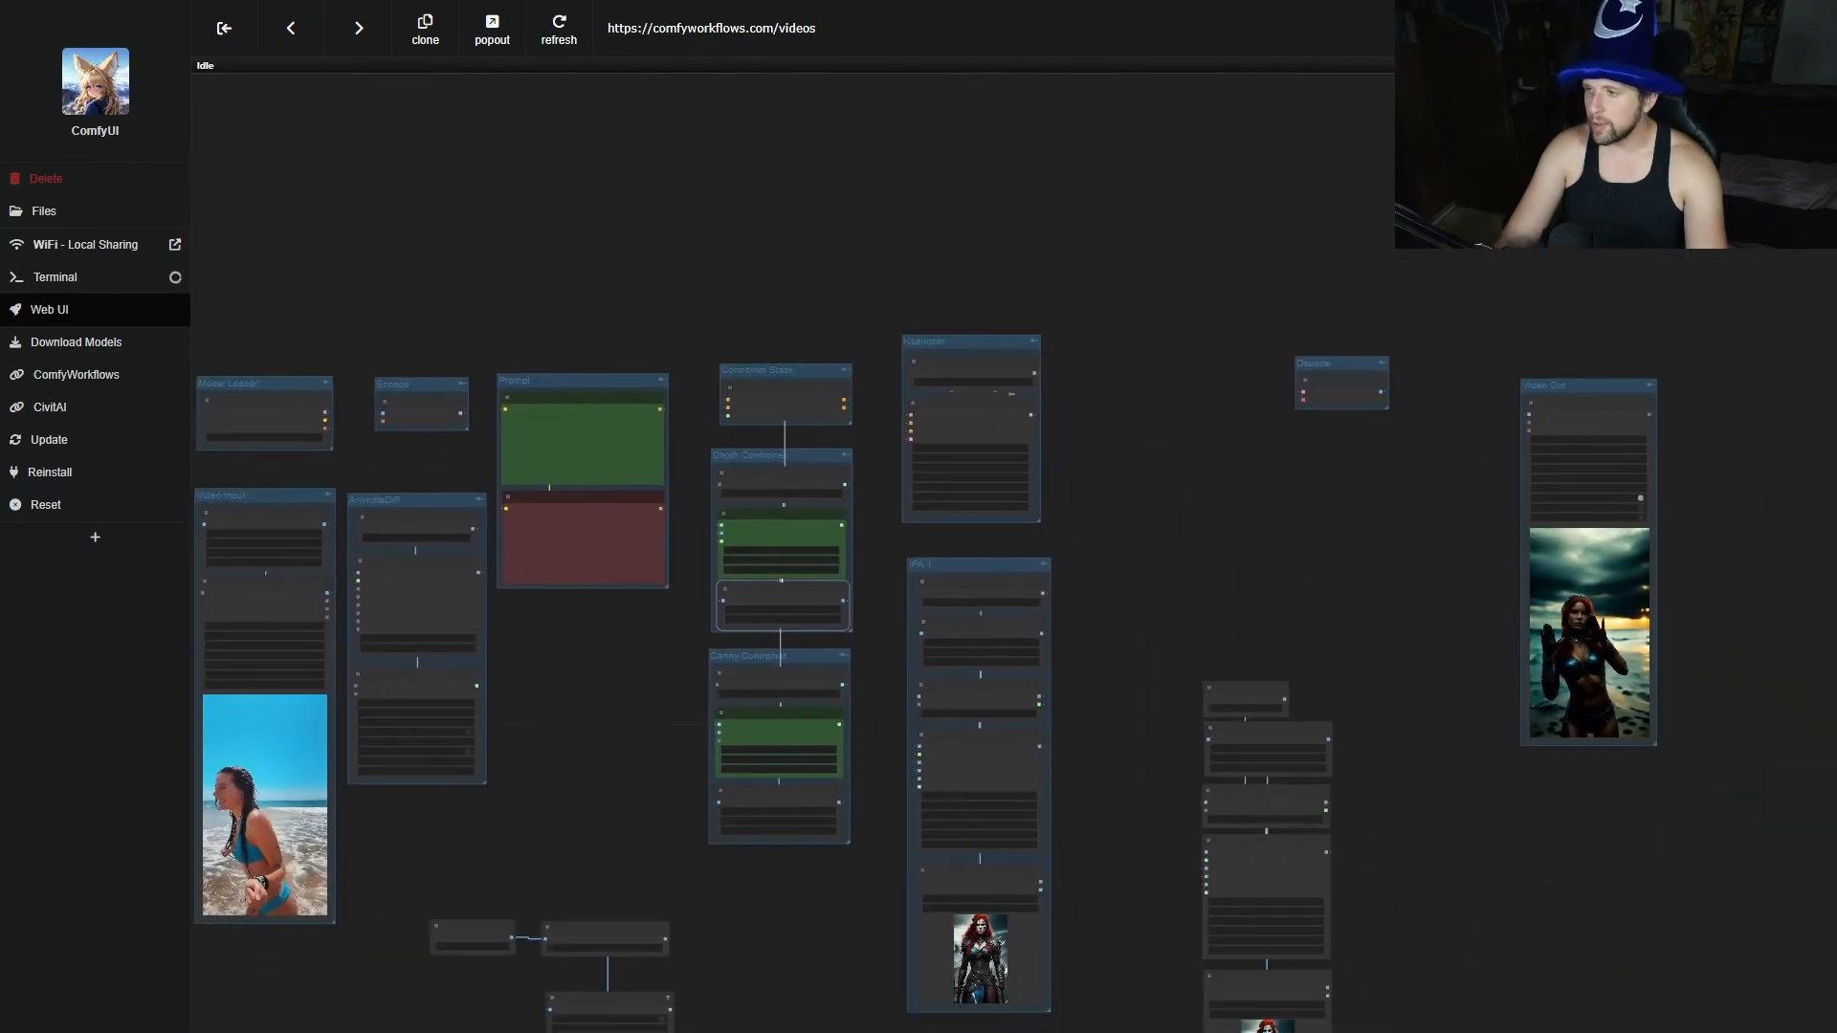
{"action": "key", "text": "ctrl+Return"}
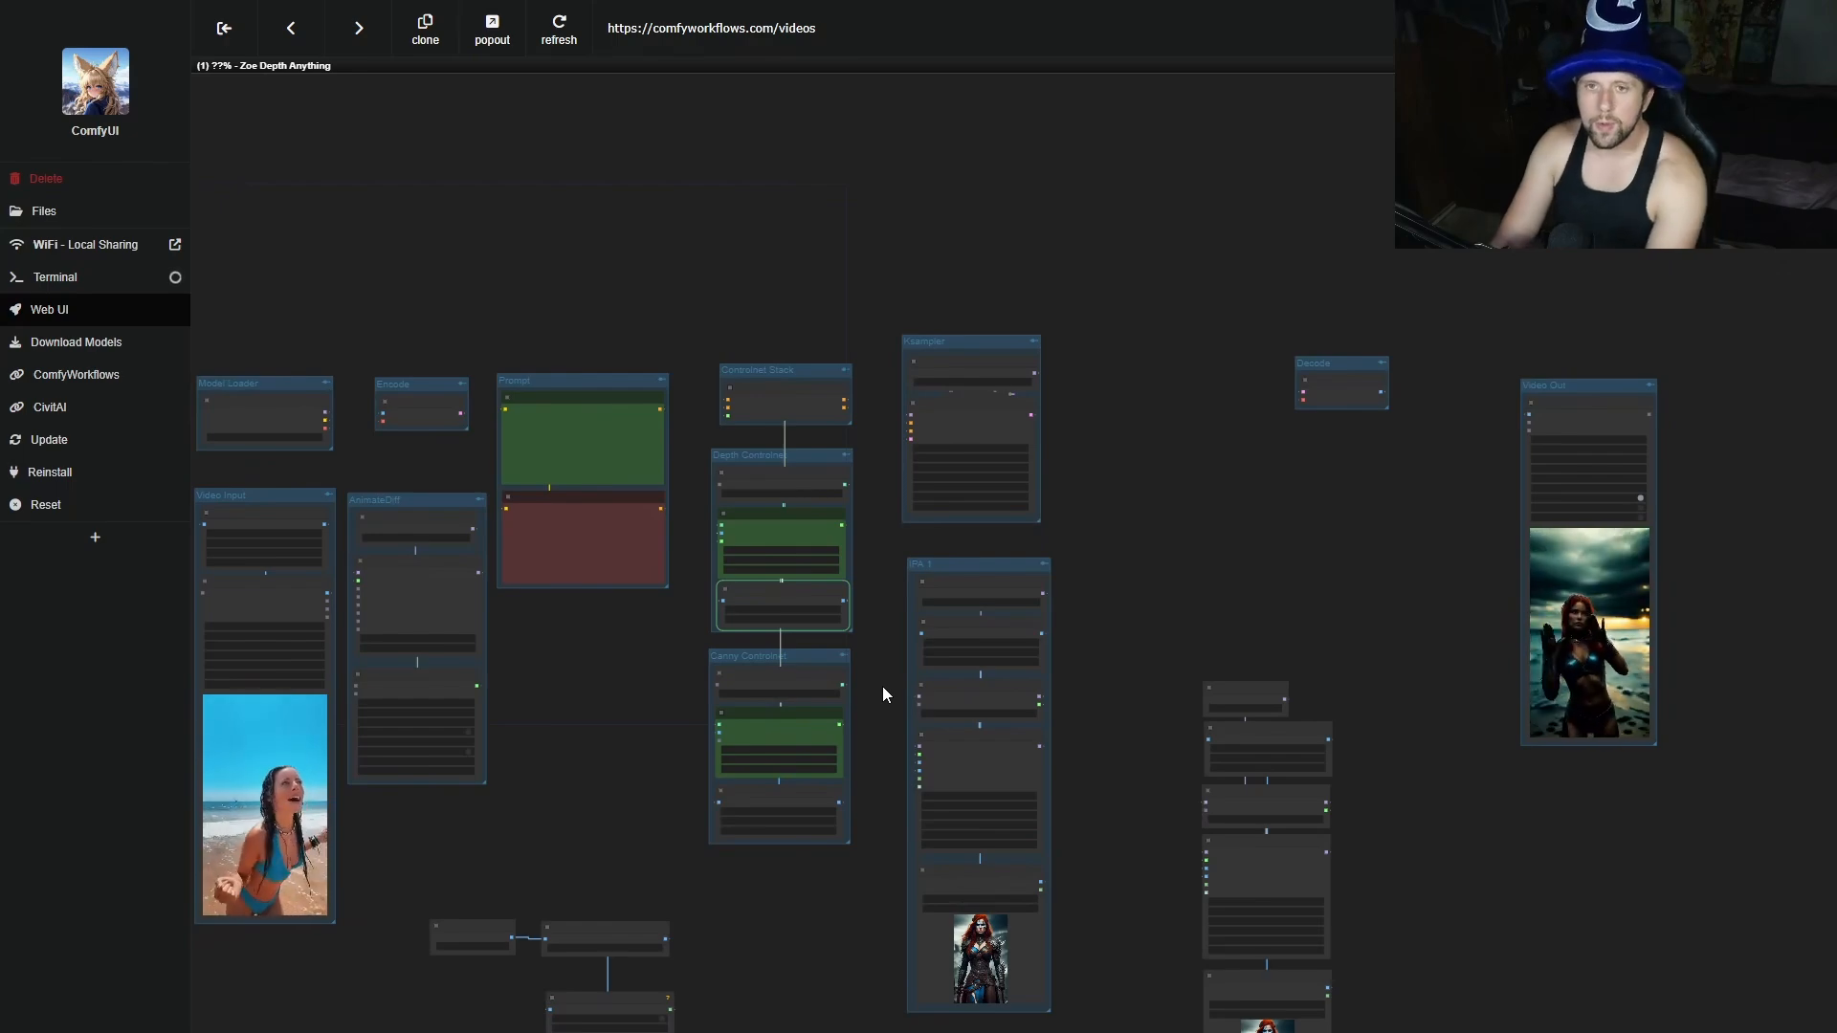
Enclose the duplicated IPAdapter nodes in a new group and align that group beside IPA 1.
{"action": "scroll", "coordinate": [1393, 1026], "scroll_direction": "up", "scroll_amount": 2}
{"action": "scroll", "coordinate": [1393, 1026], "scroll_direction": "up", "scroll_amount": 5}
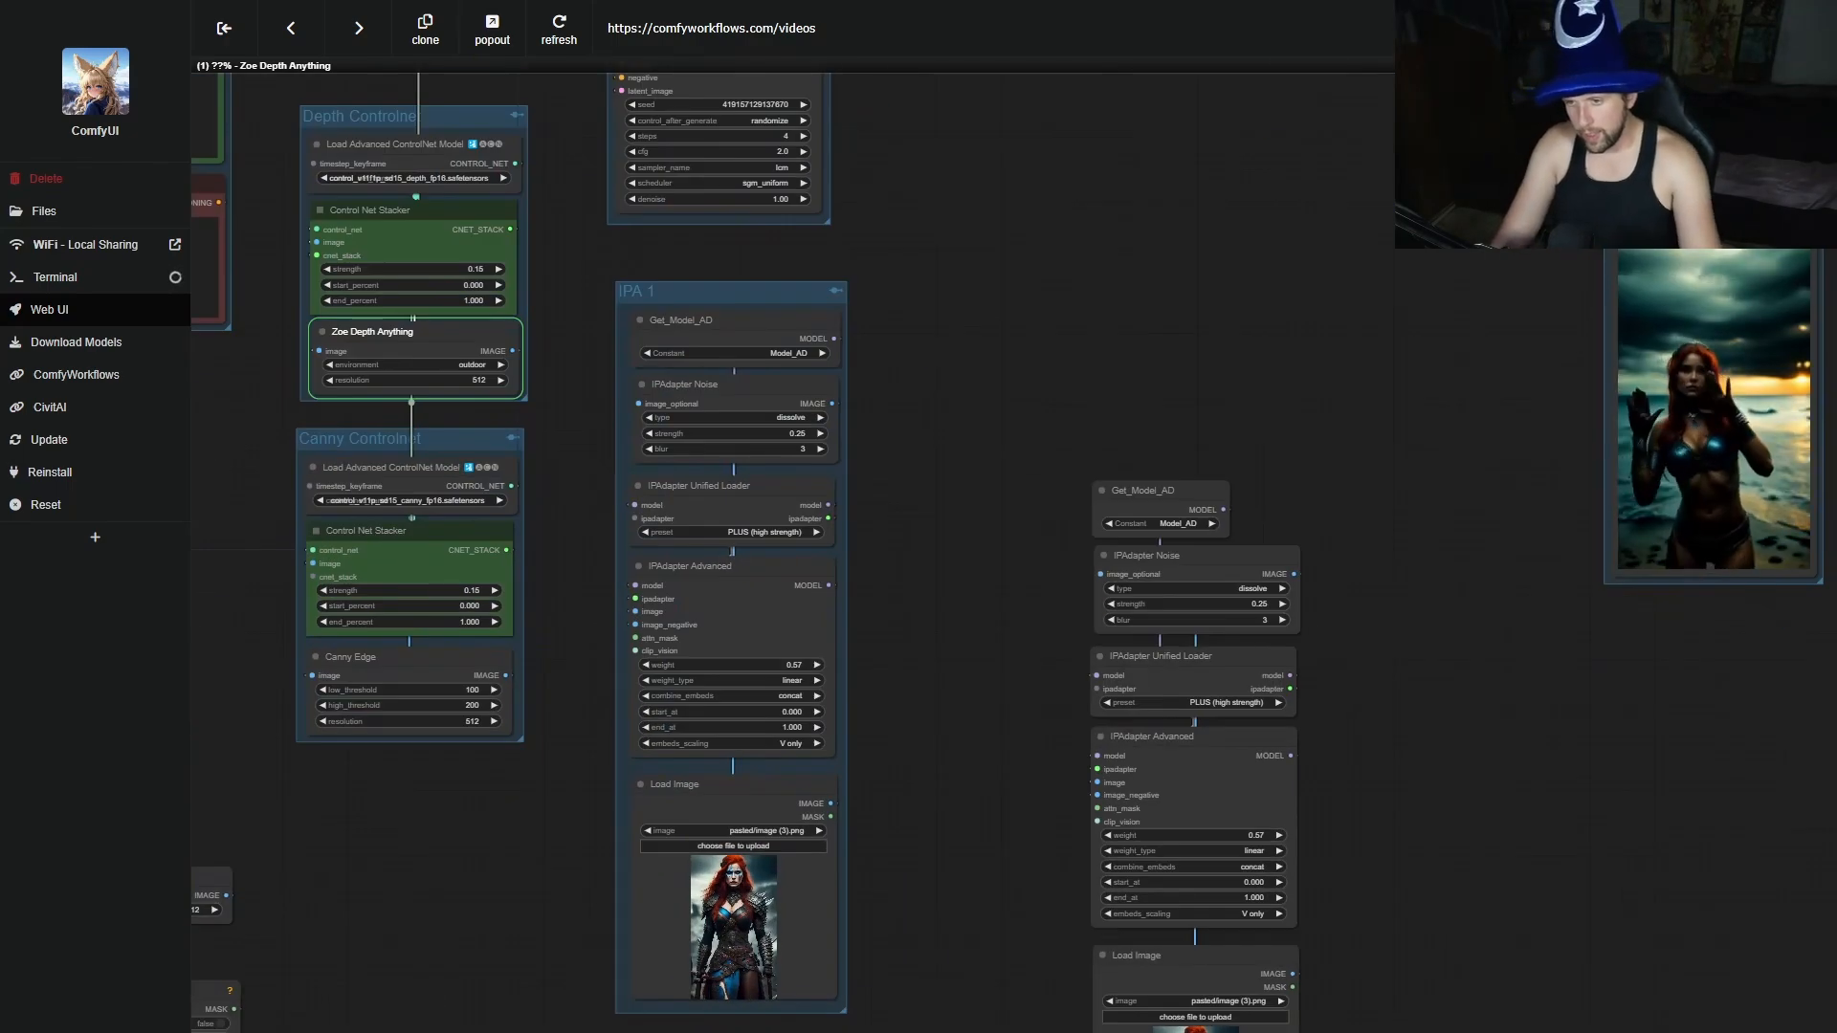
{"action": "left_click_drag", "start_coordinate": [1166, 369], "coordinate": [1260, 371]}
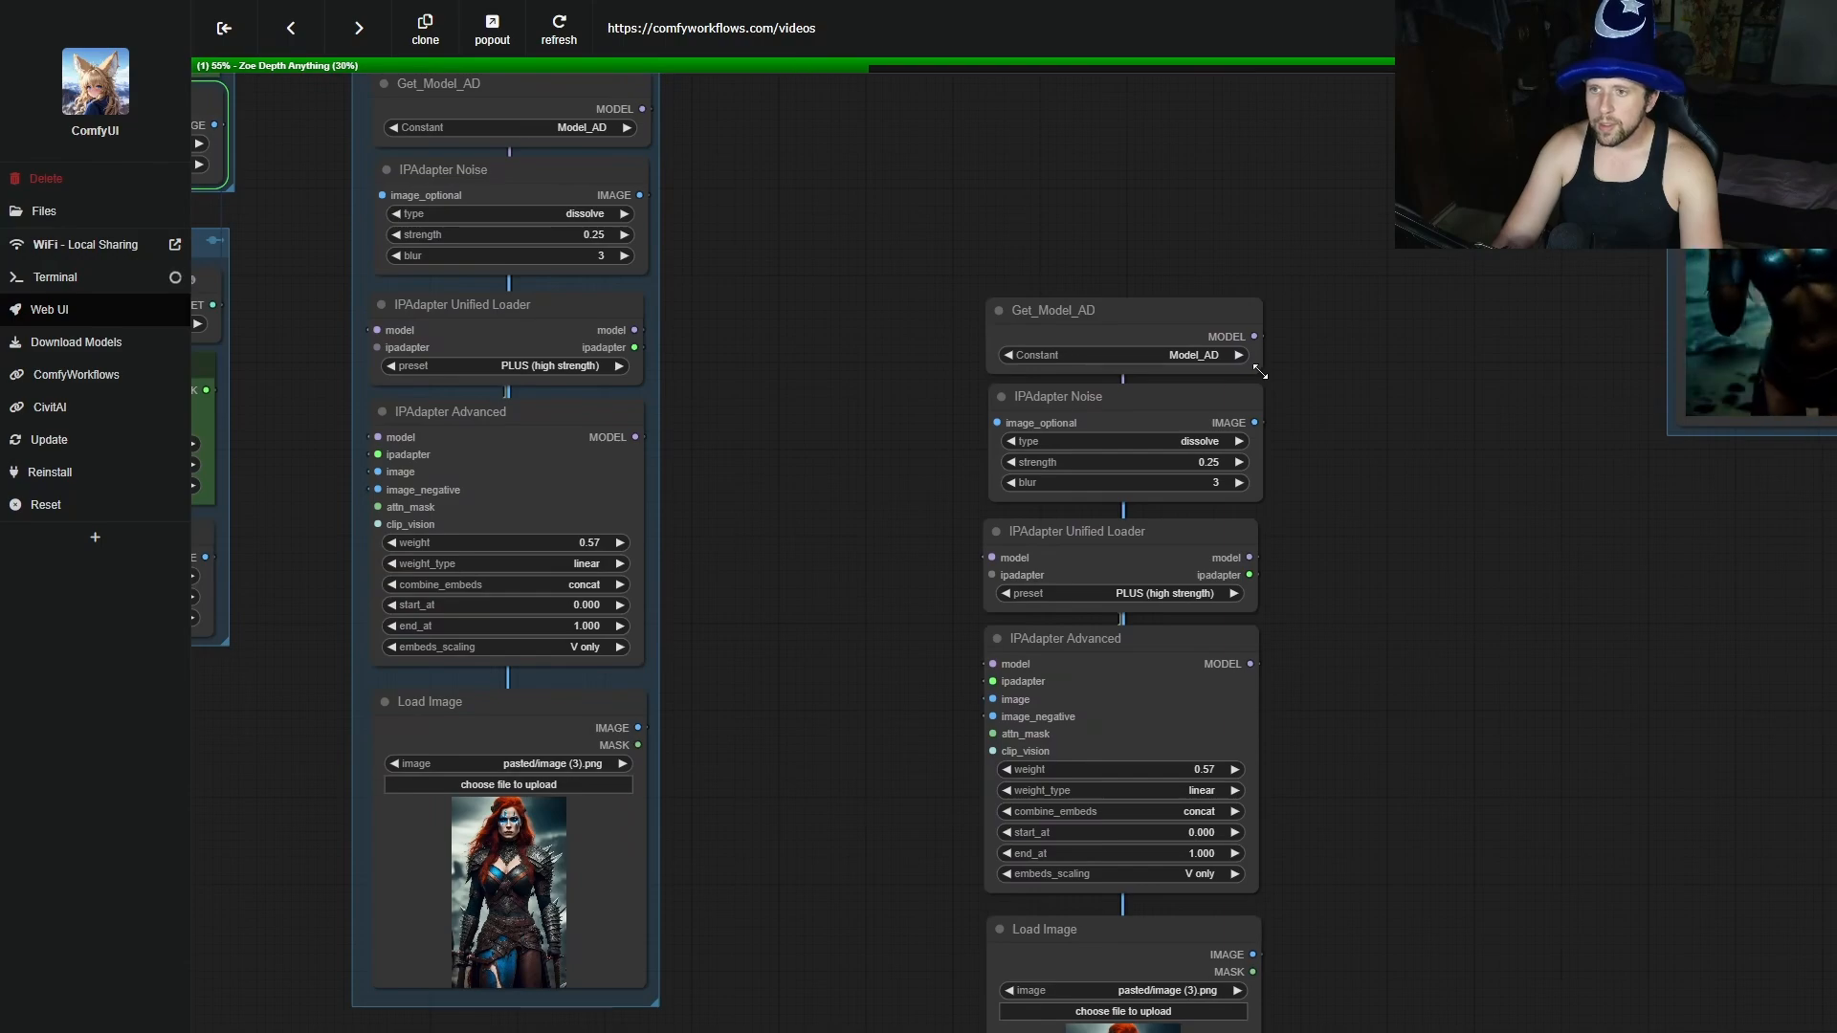
{"action": "left_click_drag", "start_coordinate": [935, 325], "coordinate": [1083, 422]}
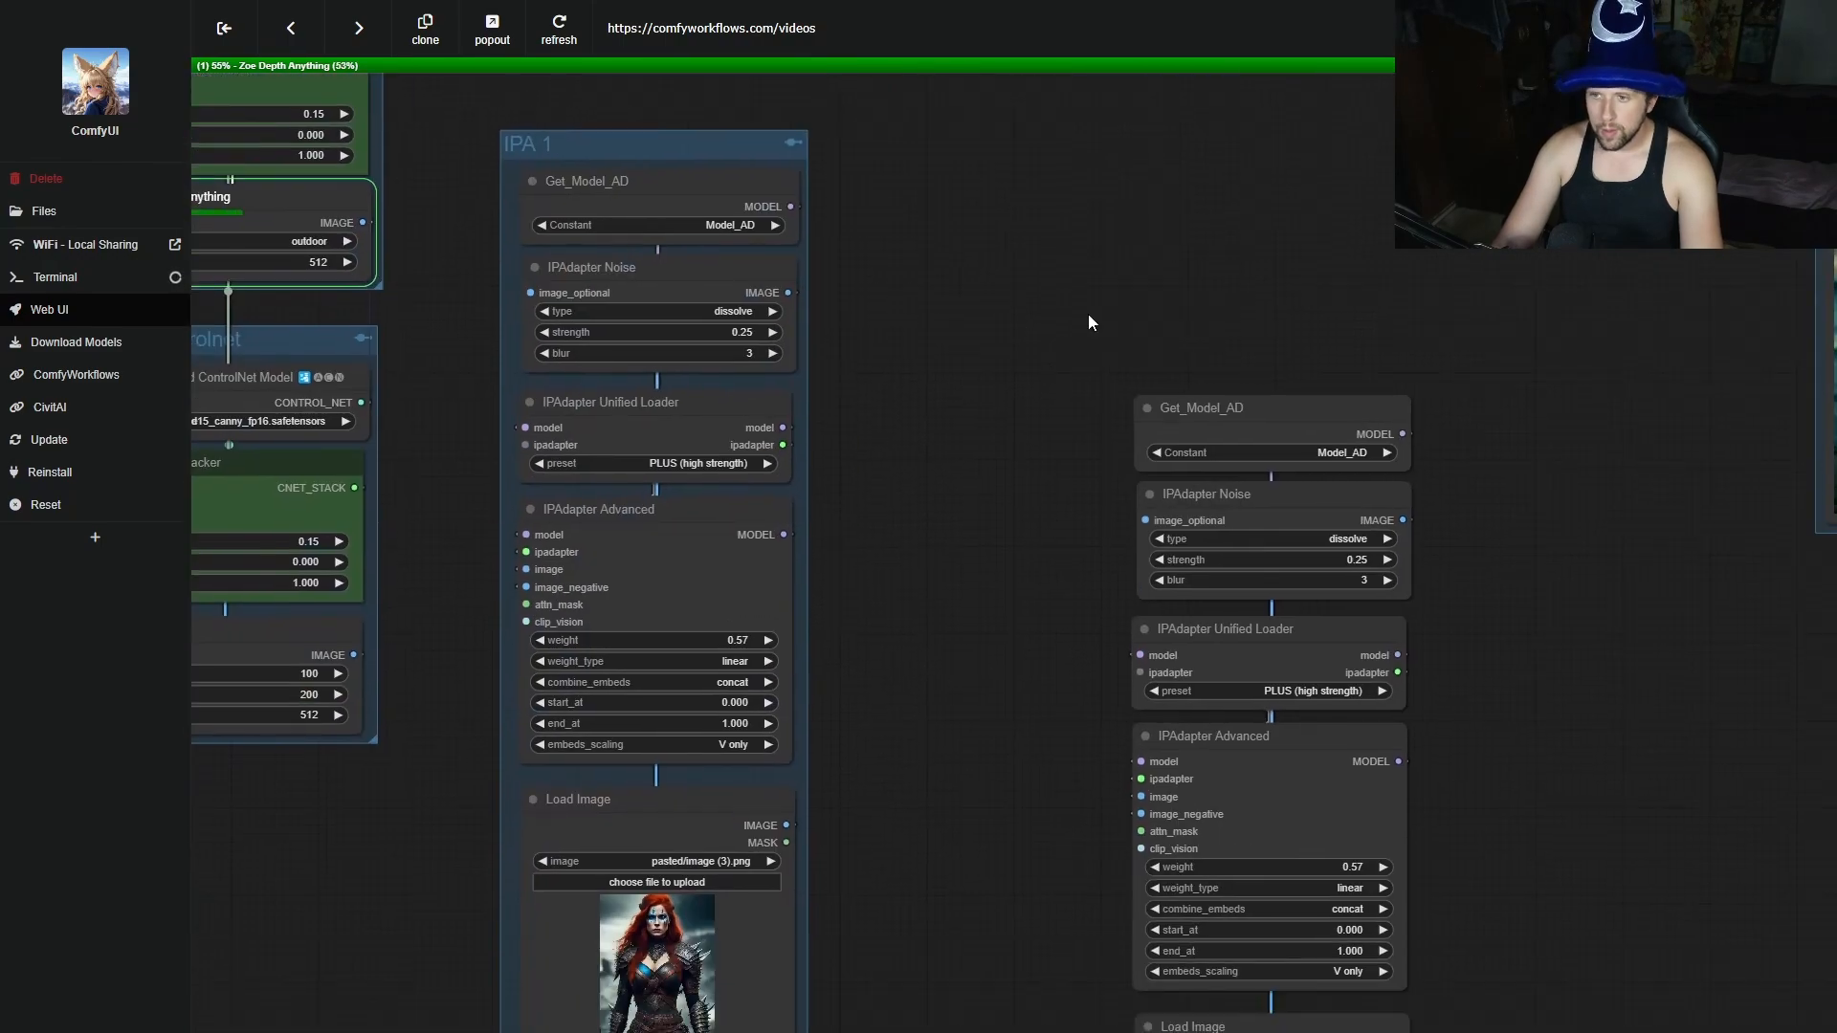
{"action": "left_click_drag", "start_coordinate": [1590, 1032], "coordinate": [1590, 1032]}
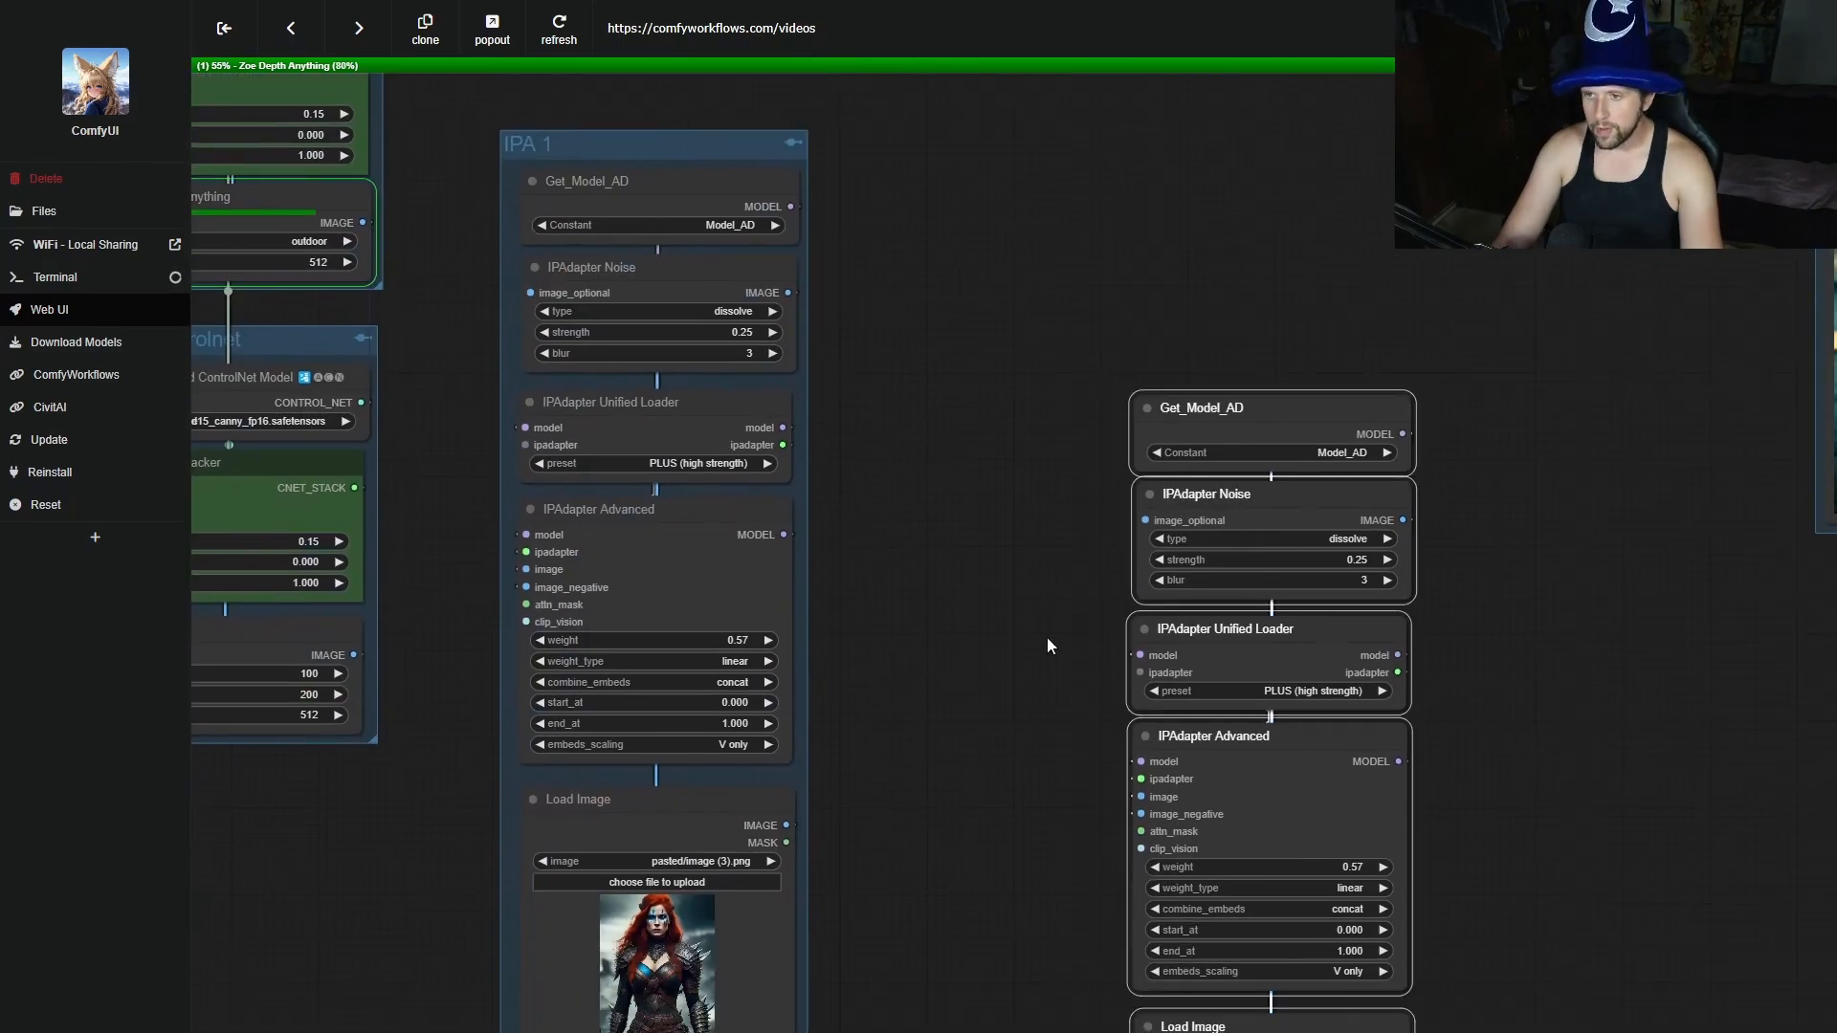
{"action": "right_click", "coordinate": [991, 486]}
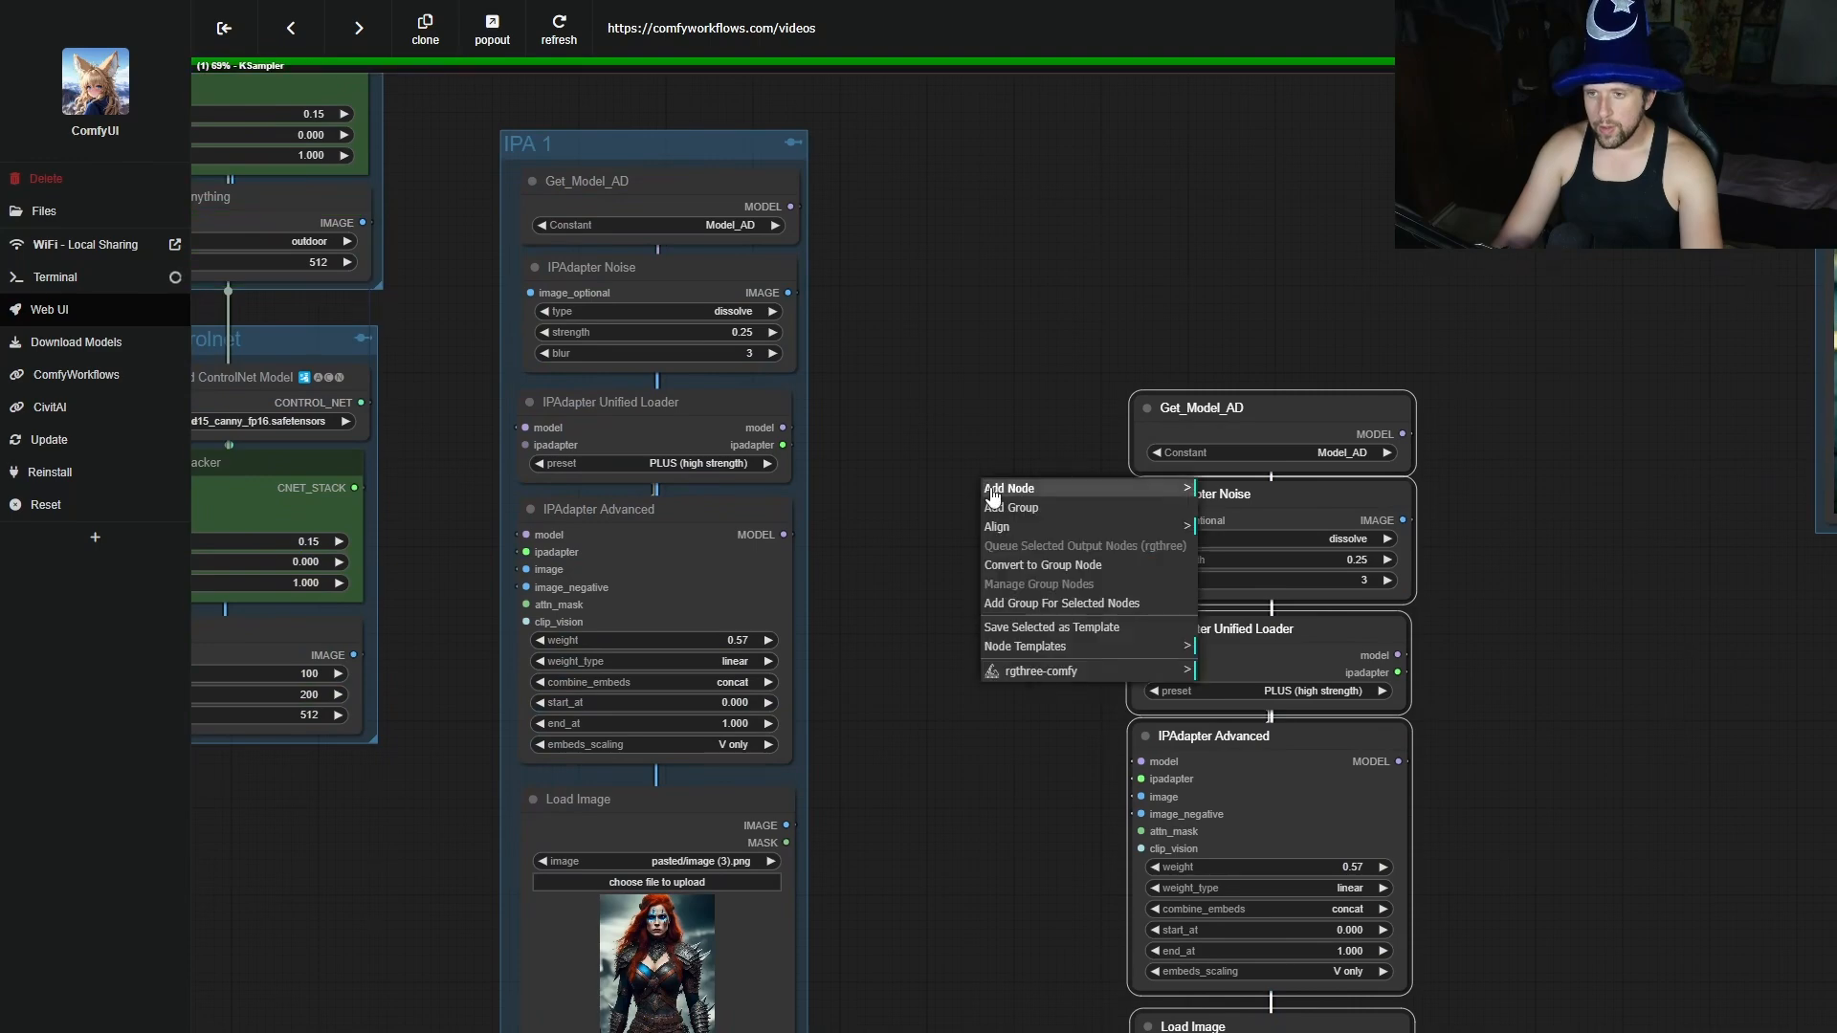
{"action": "left_click", "coordinate": [1048, 604]}
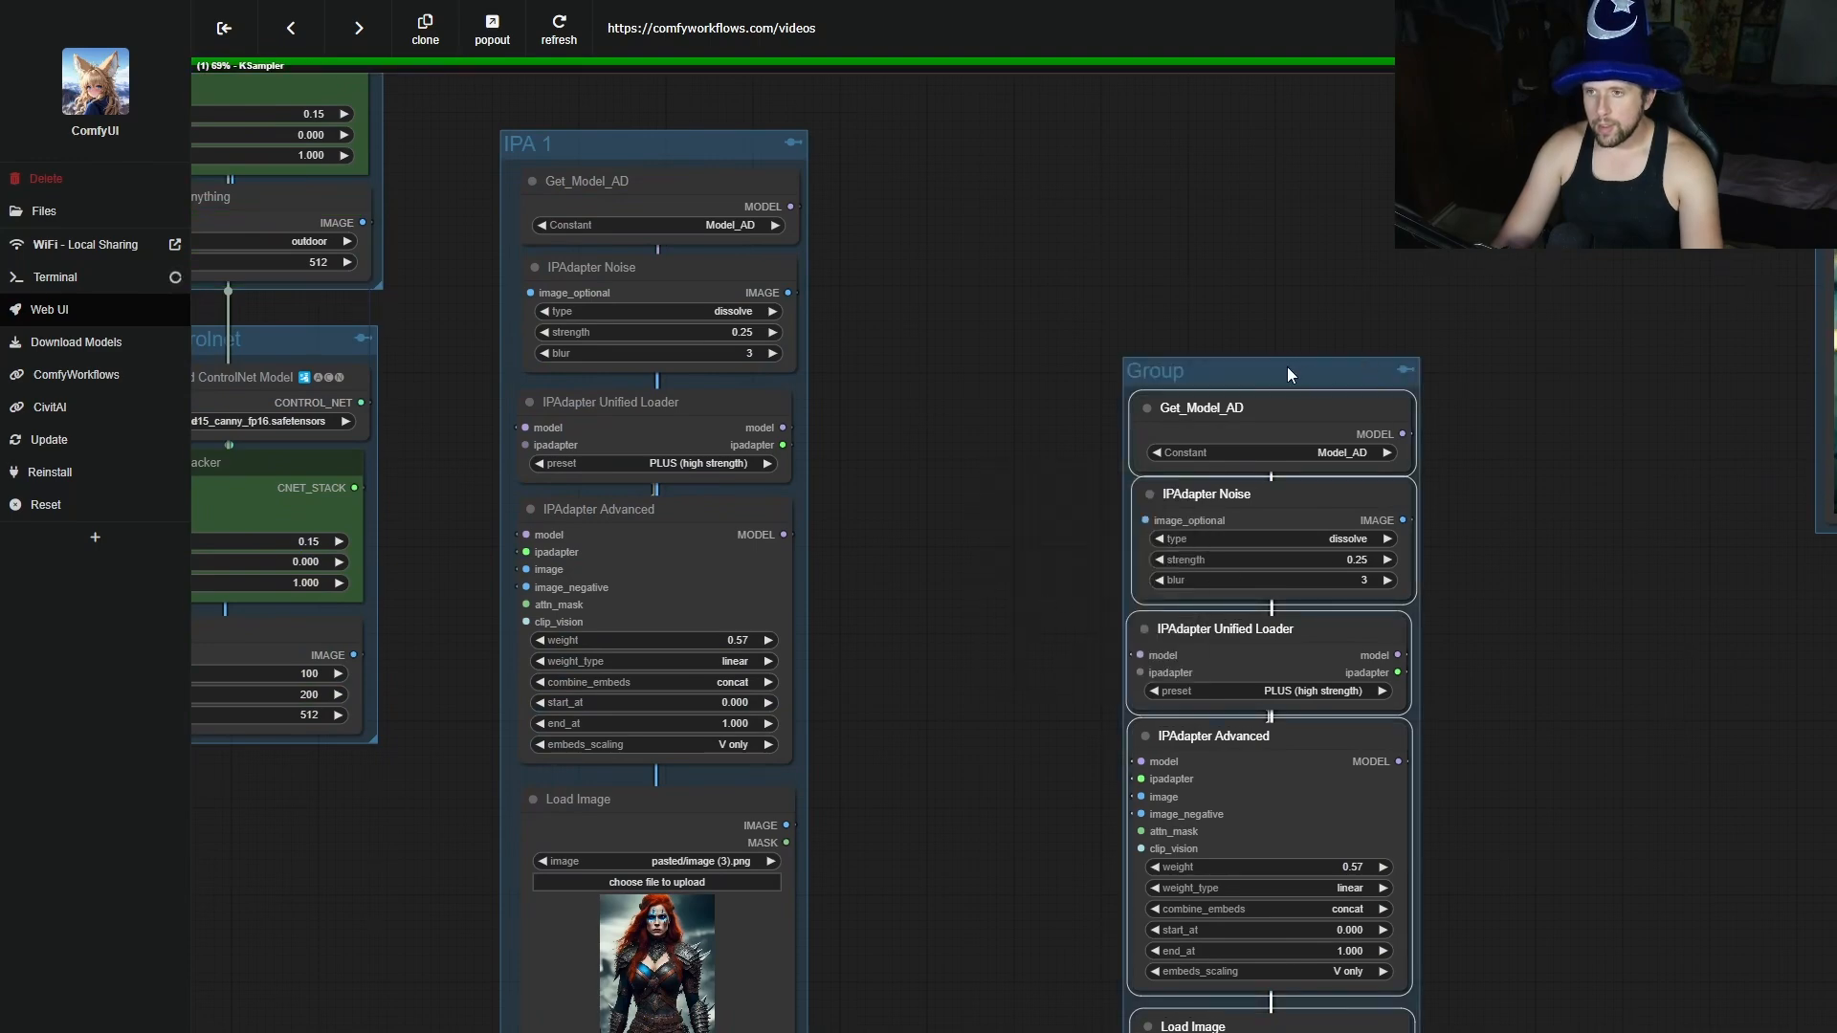
{"action": "left_click_drag", "start_coordinate": [1288, 373], "coordinate": [1026, 153]}
Rename the duplicated IPAdapter group beside IPA 1 to "IPA 2".
{"action": "right_click", "coordinate": [1000, 147]}
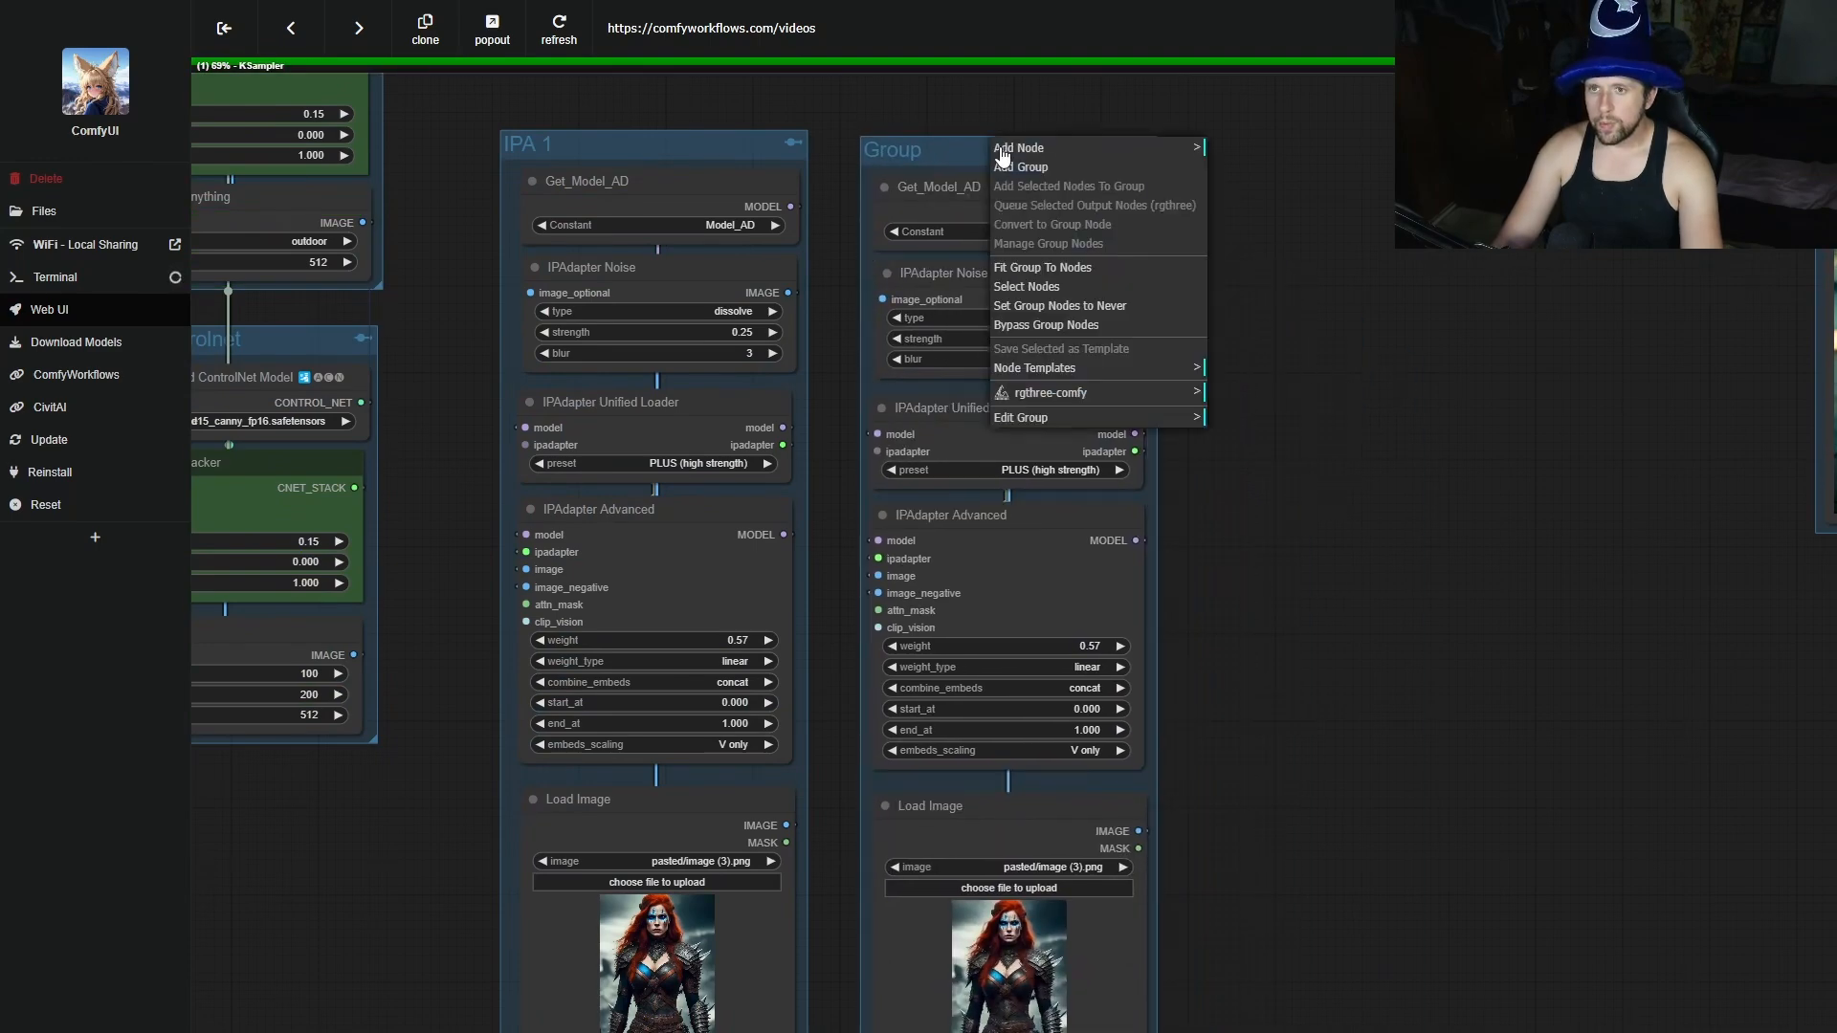
{"action": "left_click", "coordinate": [1191, 418]}
{"action": "left_click", "coordinate": [1229, 412]}
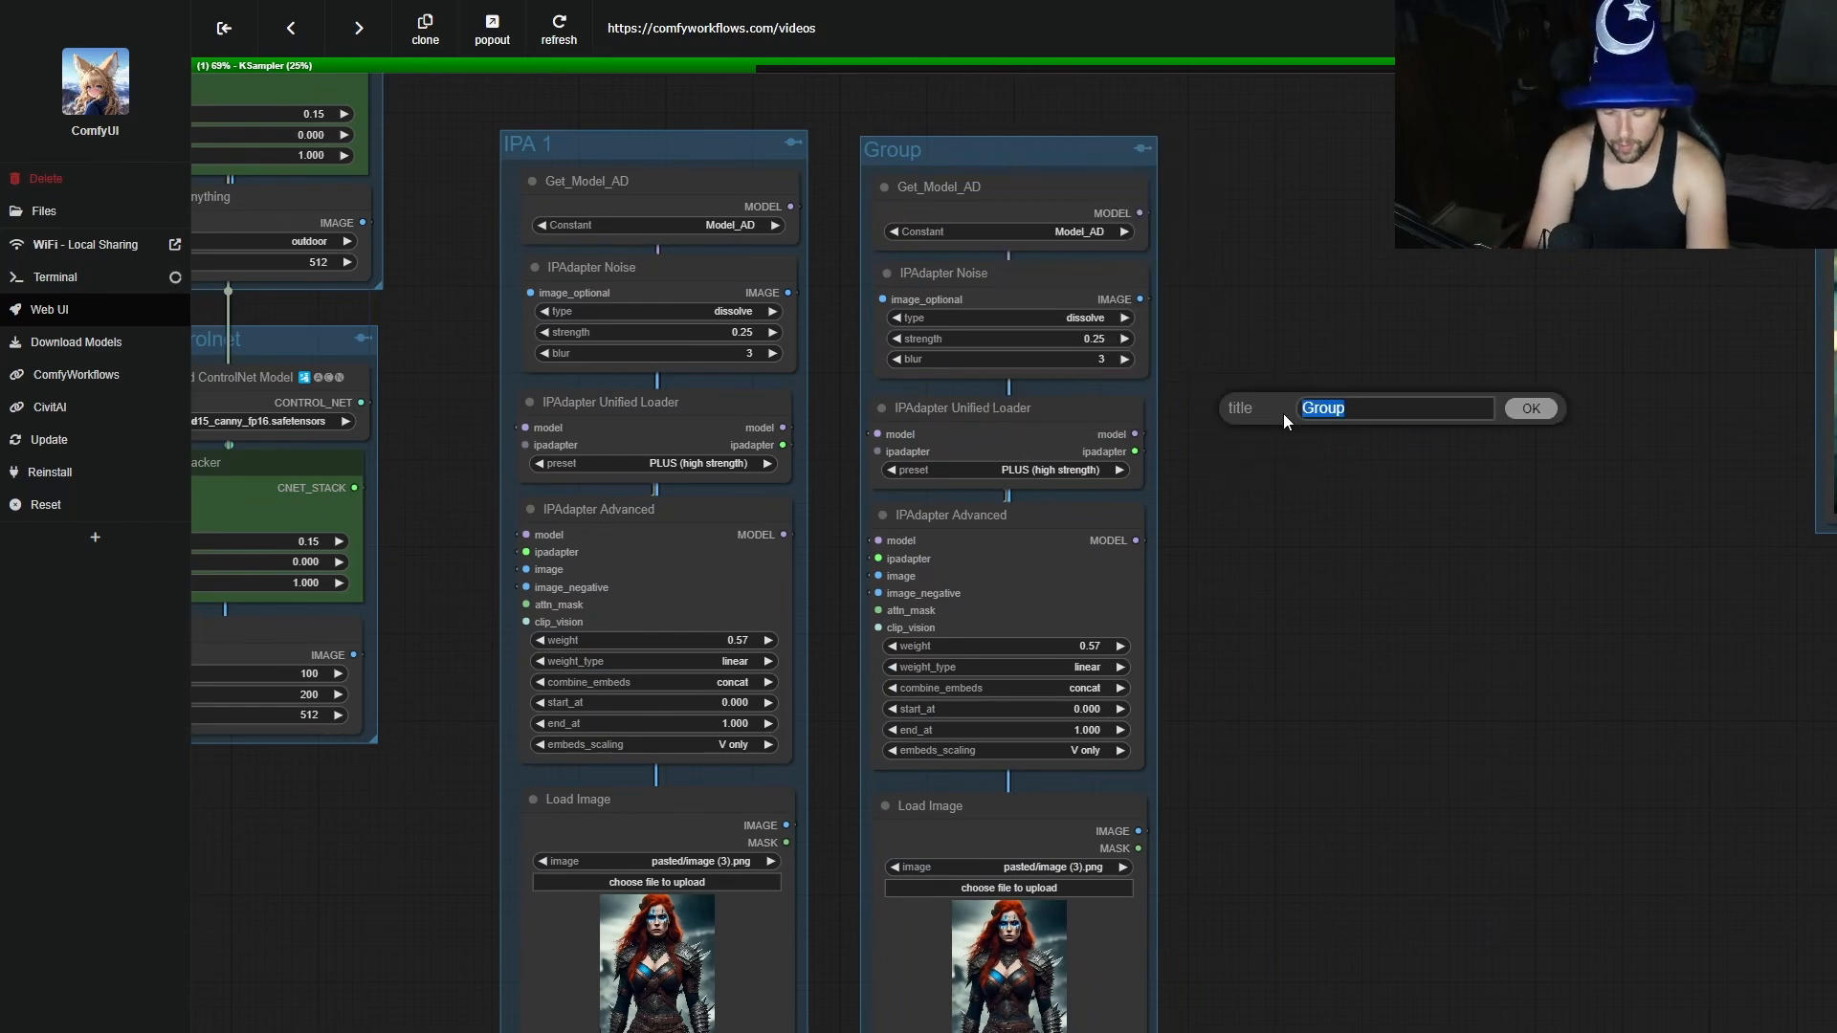
{"action": "type", "text": "IPA"}
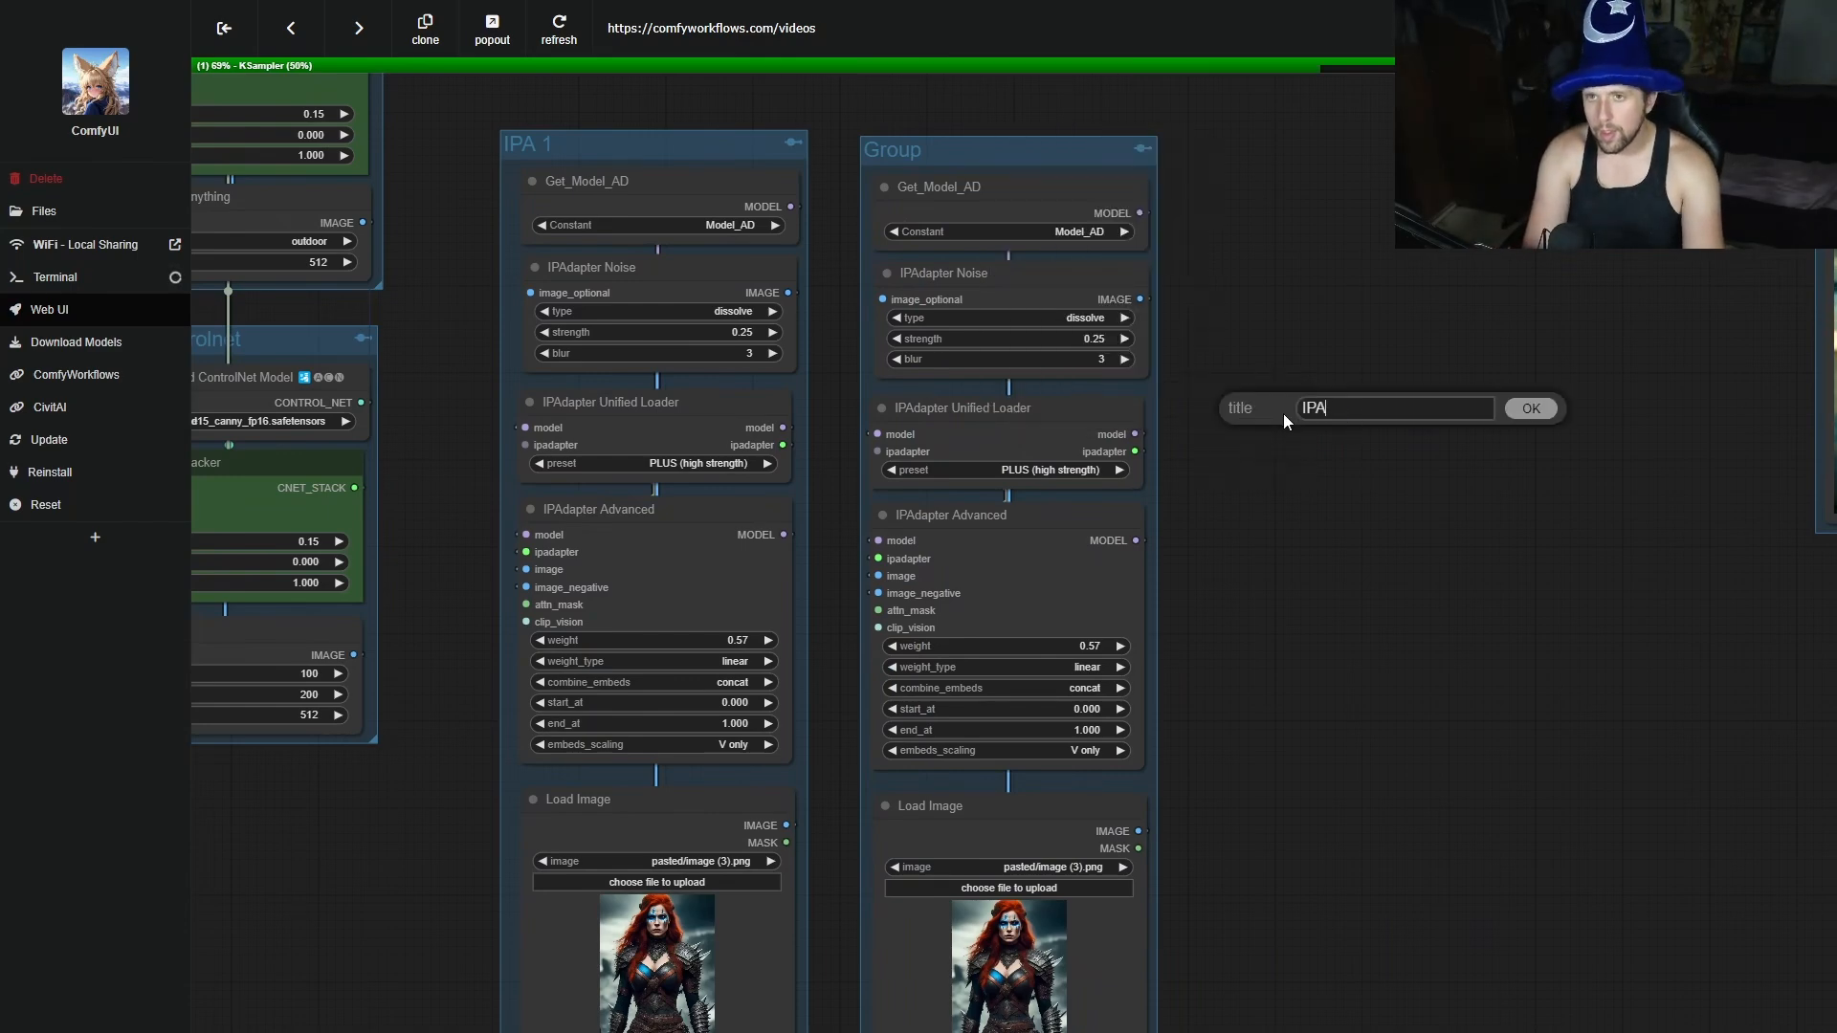
{"action": "type", "text": " 2"}
{"action": "key", "text": "Return"}
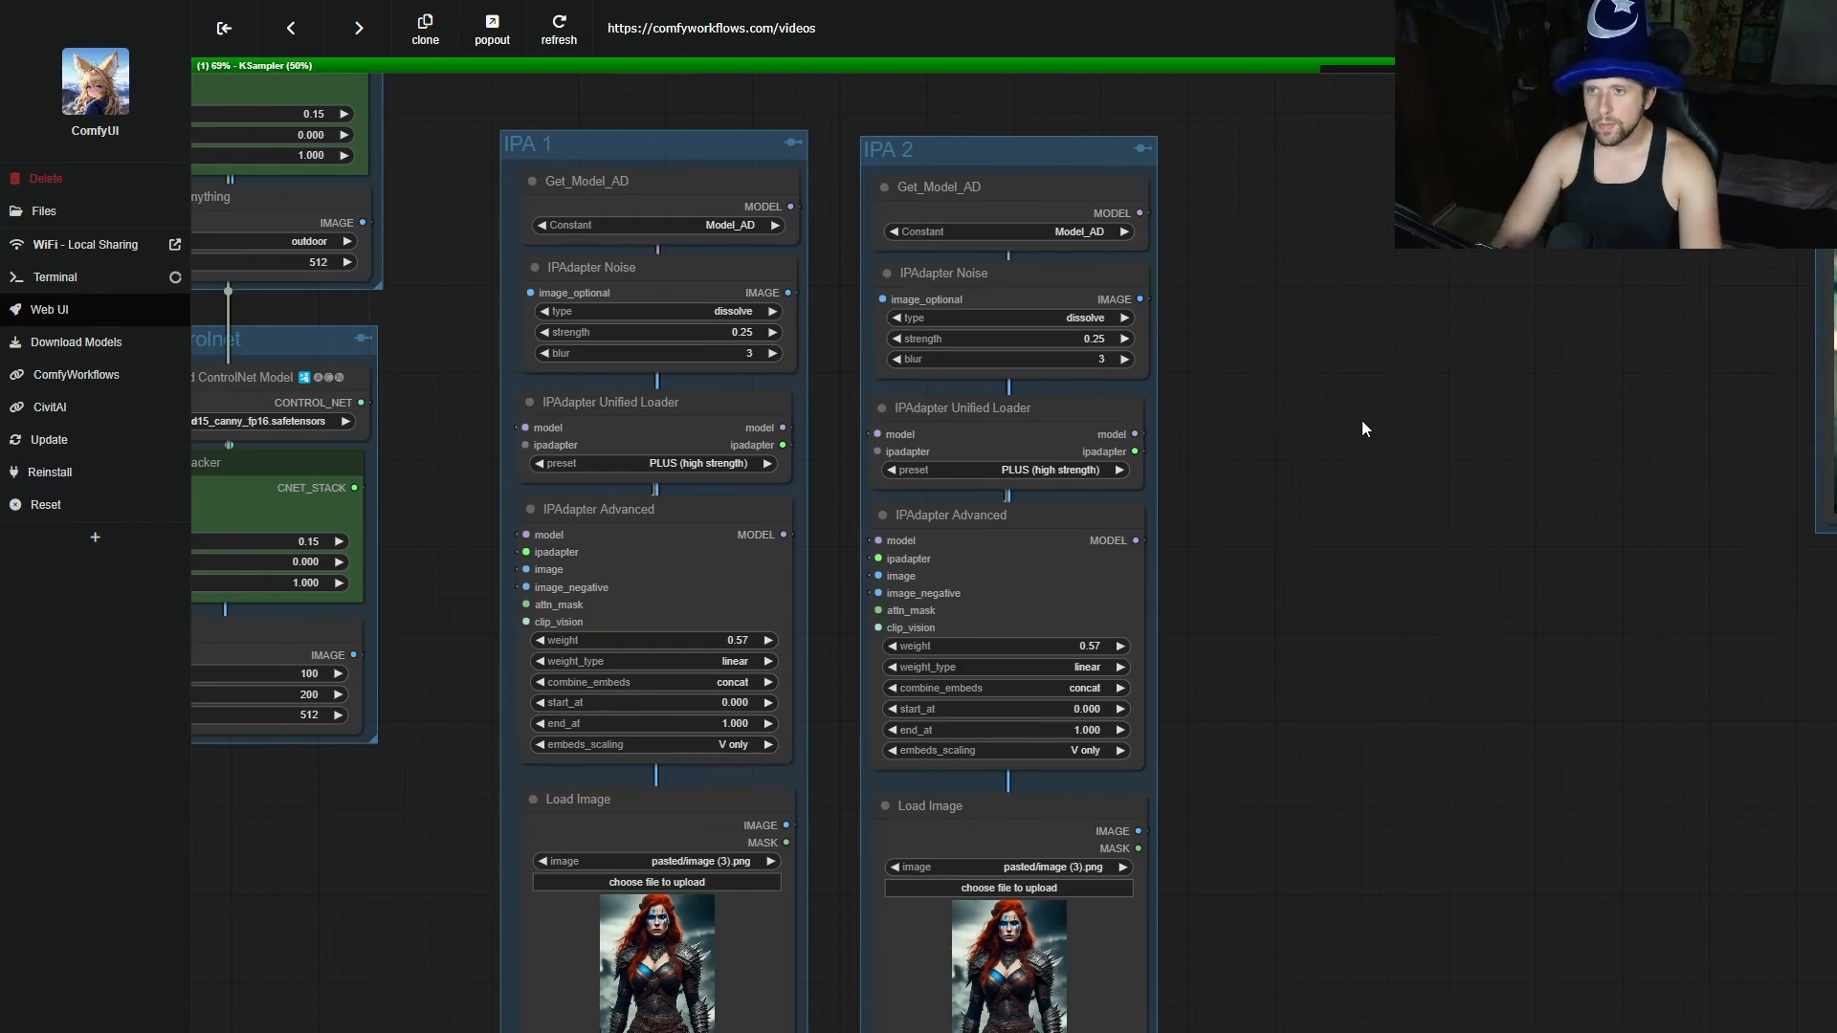
Set the Get node at the head of the IPA 2 group to the Model_IPA1 constant.
{"action": "left_click_drag", "start_coordinate": [1343, 470], "coordinate": [1312, 673]}
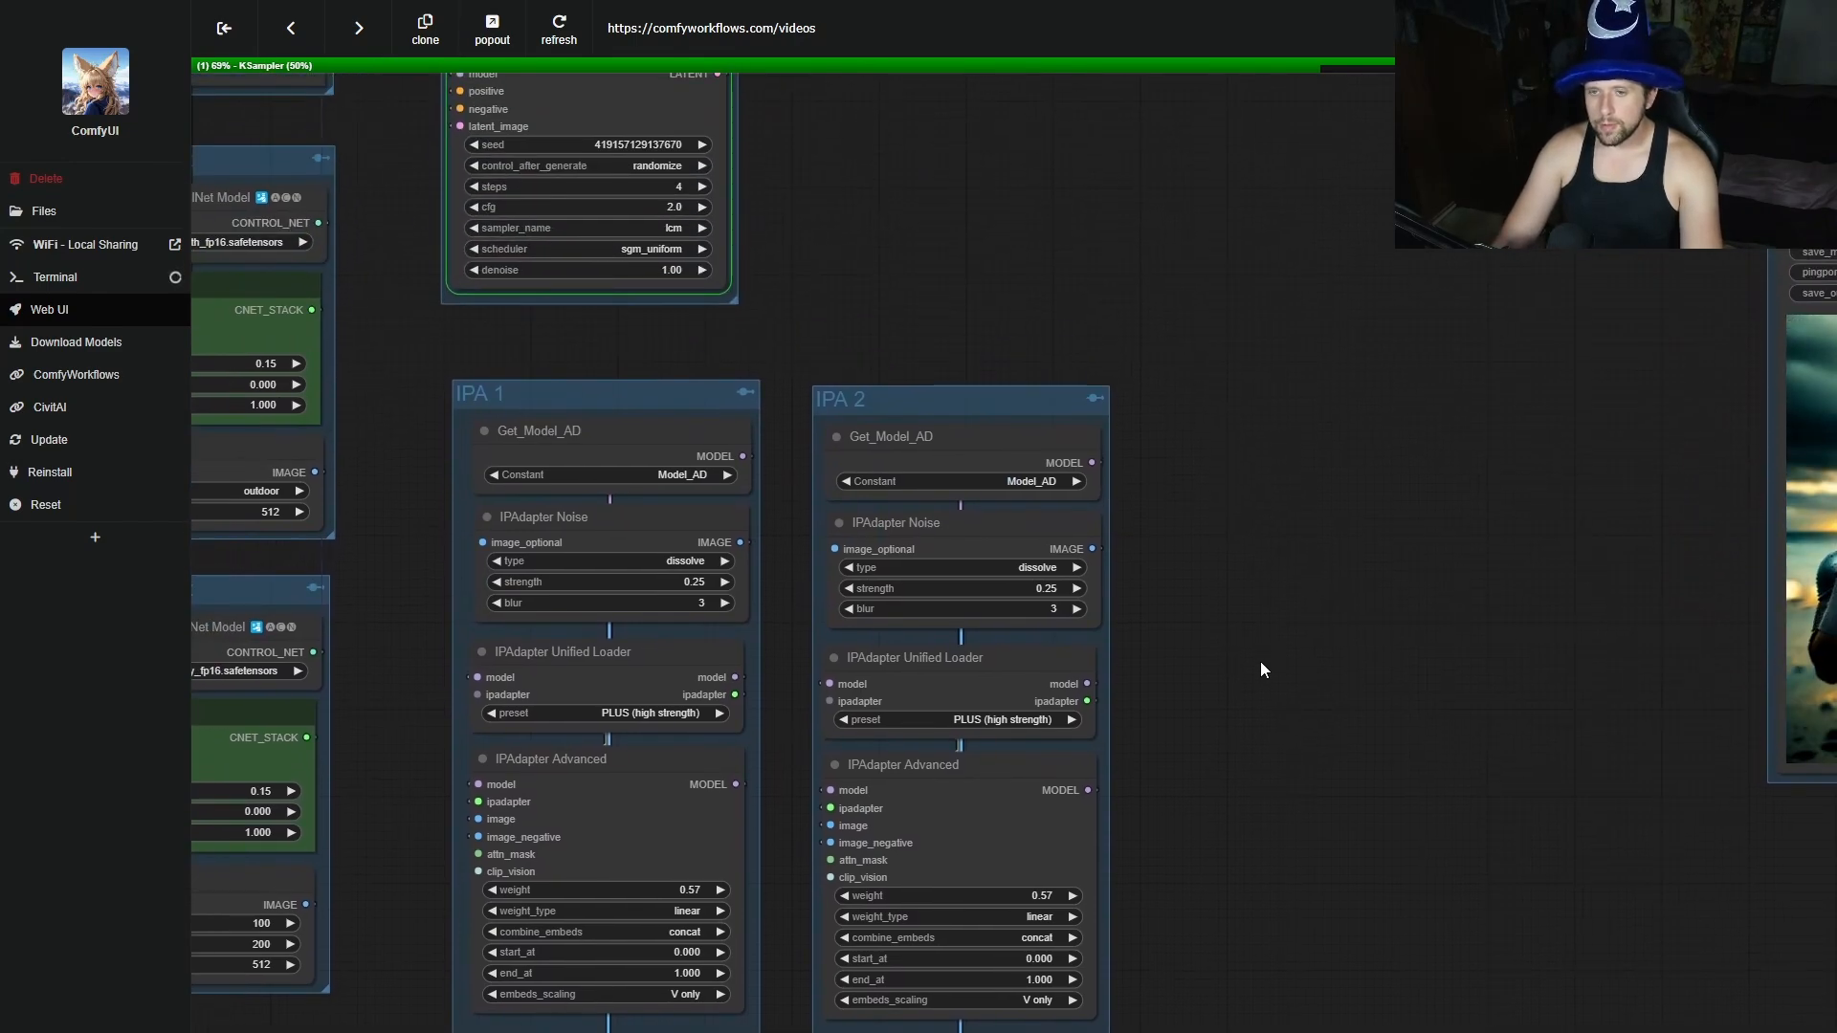
{"action": "left_click", "coordinate": [1041, 482]}
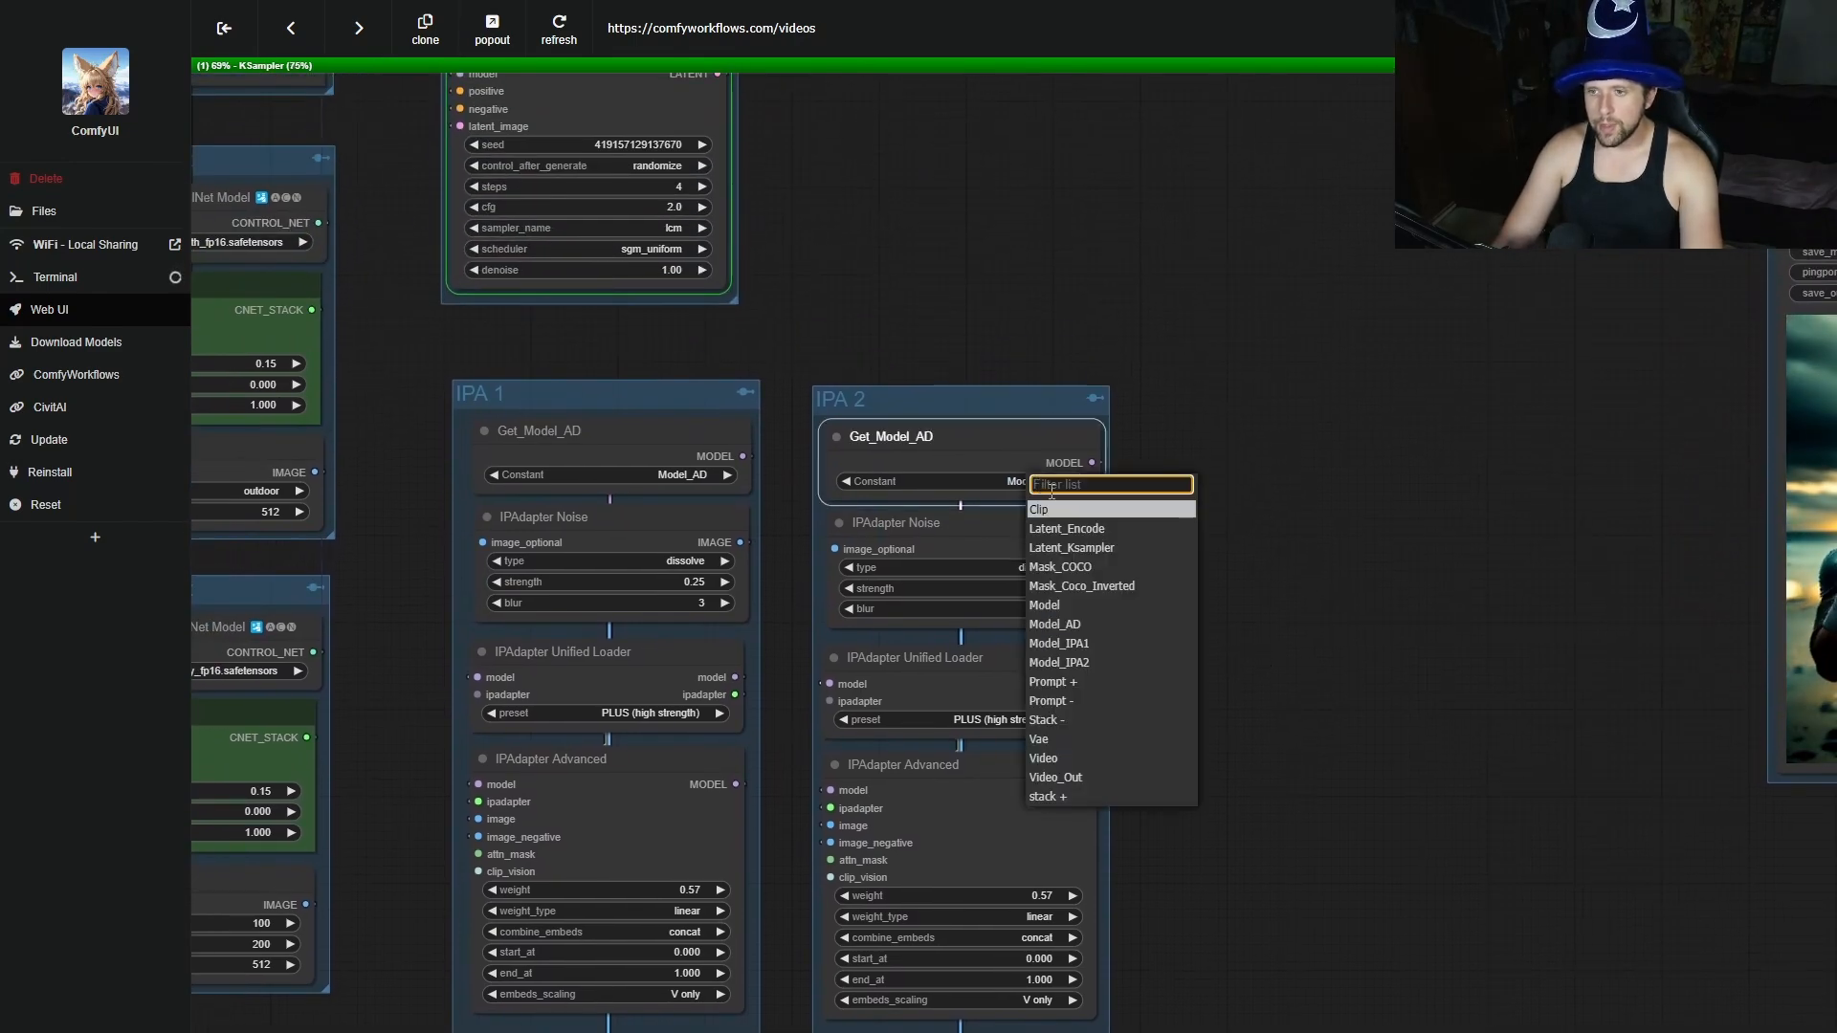
{"action": "left_click", "coordinate": [1100, 645]}
Set the model Get node in the Ksampler group to the Model_IPA2 constant.
{"action": "left_click_drag", "start_coordinate": [1286, 595], "coordinate": [1321, 863]}
{"action": "scroll", "coordinate": [1320, 863], "scroll_direction": "down", "scroll_amount": 4}
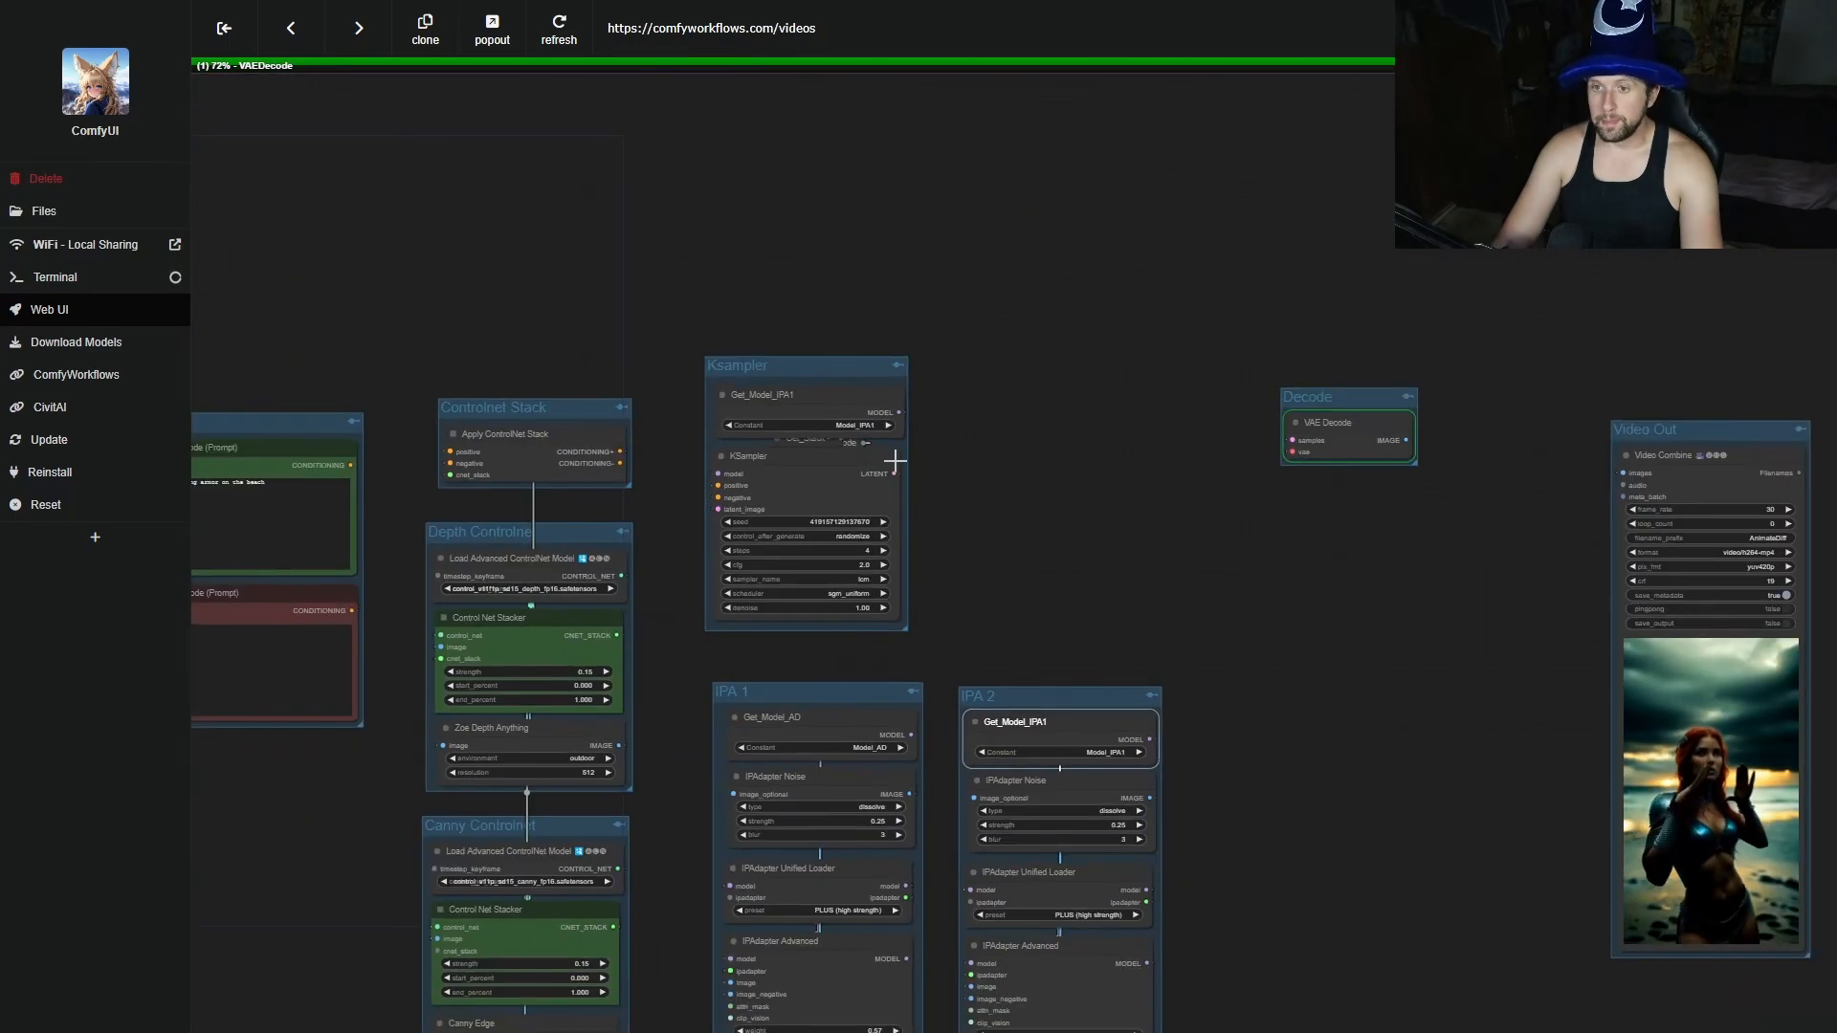
{"action": "scroll", "coordinate": [881, 447], "scroll_direction": "up", "scroll_amount": 8}
{"action": "scroll", "coordinate": [888, 400], "scroll_direction": "up", "scroll_amount": 8}
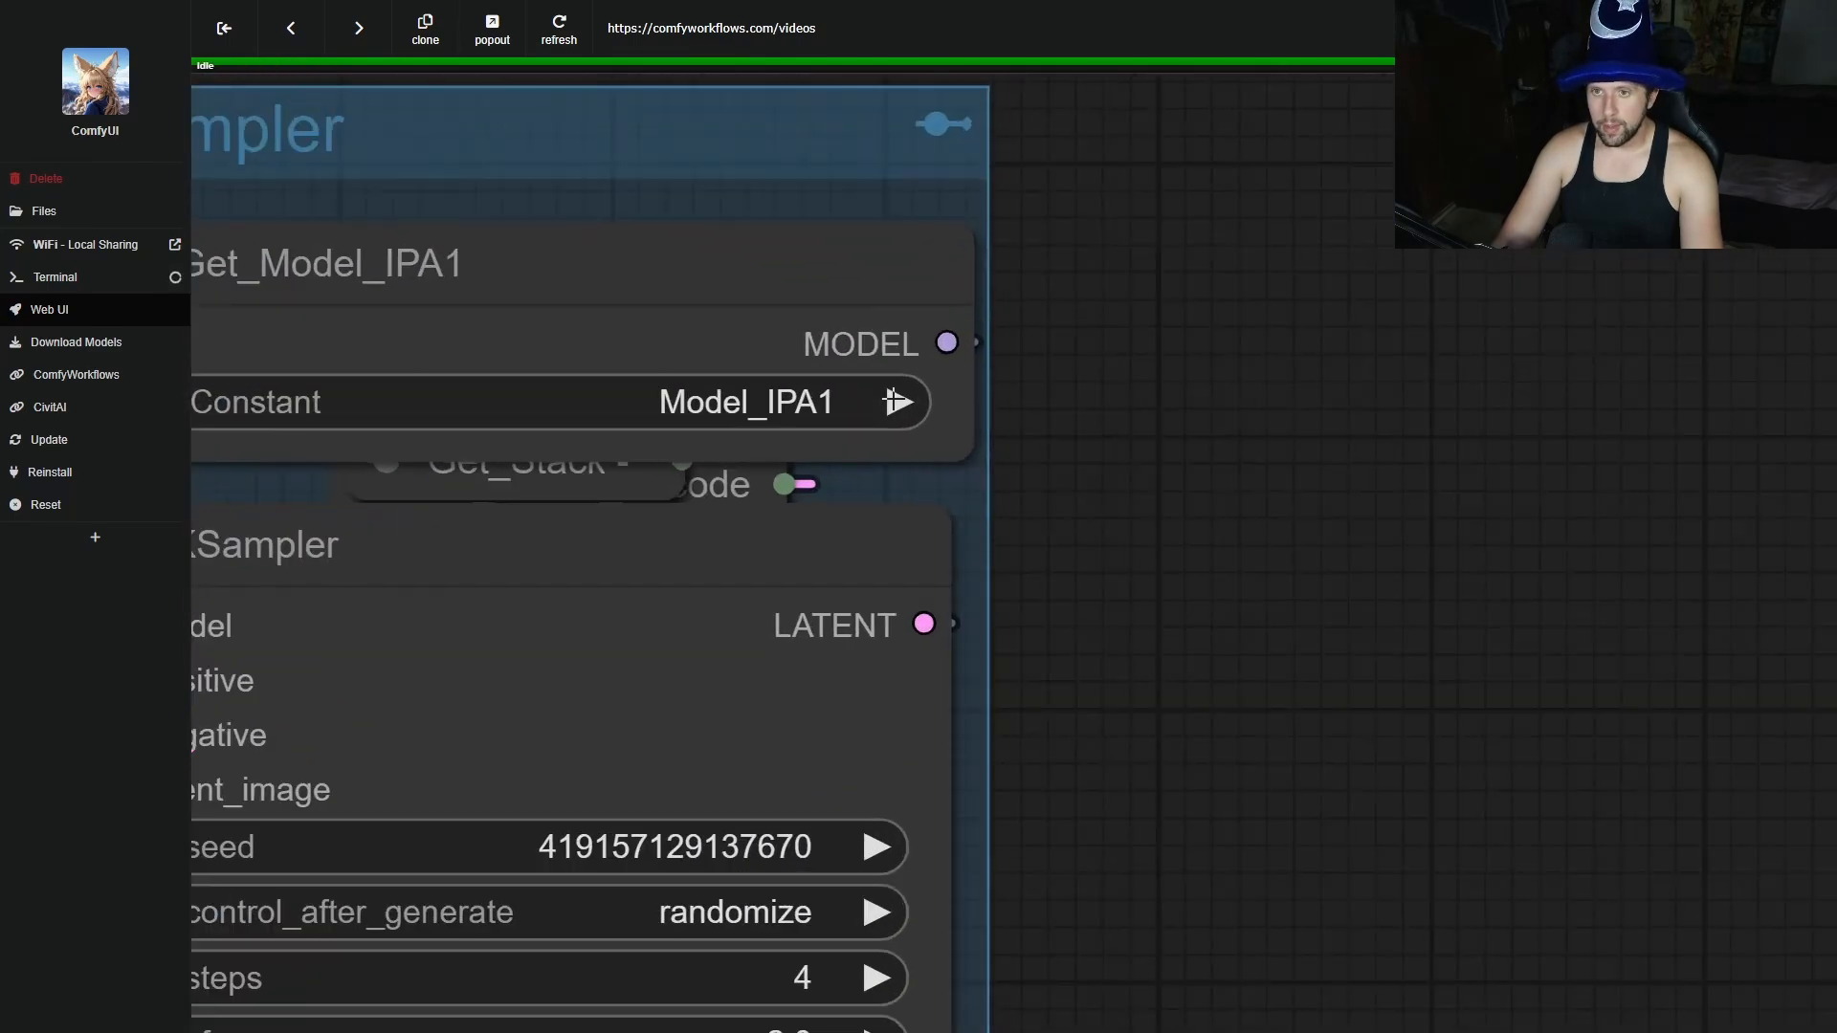
{"action": "left_click", "coordinate": [897, 402]}
{"action": "scroll", "coordinate": [898, 402], "scroll_direction": "down", "scroll_amount": 10}
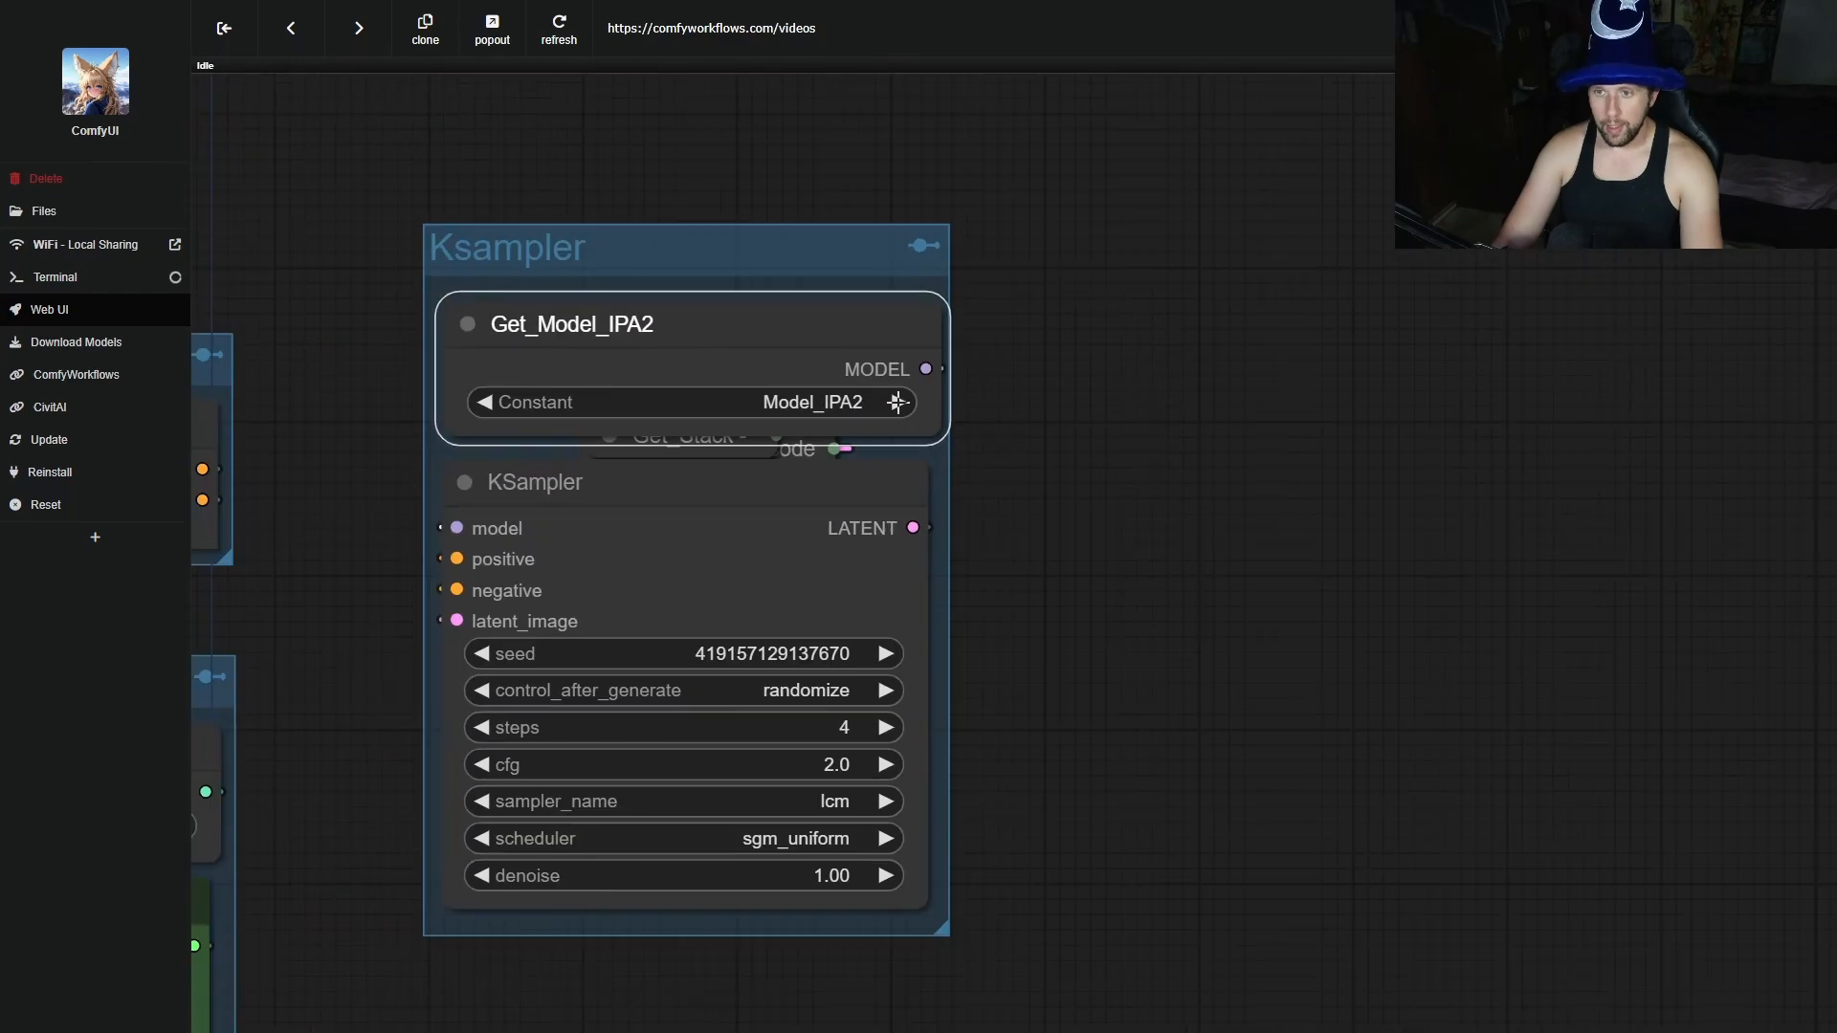
Examine the newly rendered video in the Video Out group.
{"action": "left_click_drag", "start_coordinate": [1264, 927], "coordinate": [1464, 660]}
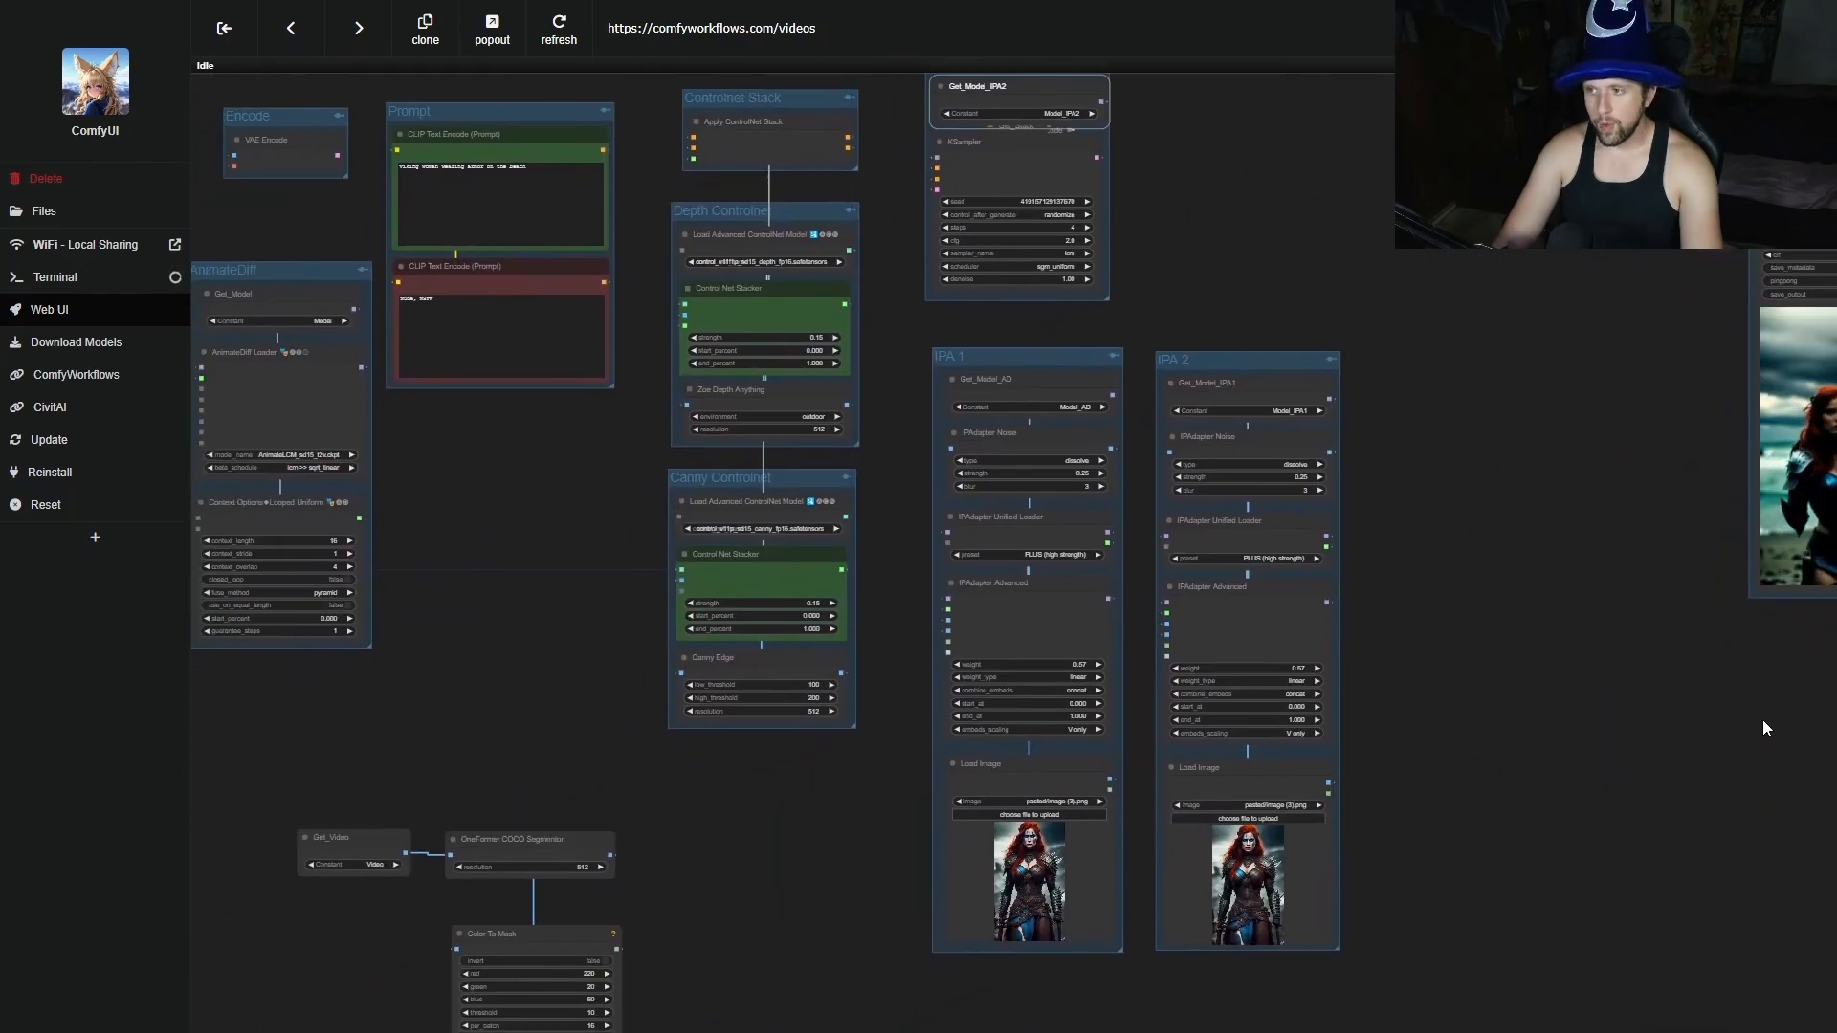
{"action": "left_click_drag", "start_coordinate": [1762, 720], "coordinate": [1066, 904]}
{"action": "scroll", "coordinate": [1187, 680], "scroll_direction": "up", "scroll_amount": 8}
{"action": "scroll", "coordinate": [1187, 679], "scroll_direction": "up", "scroll_amount": 5}
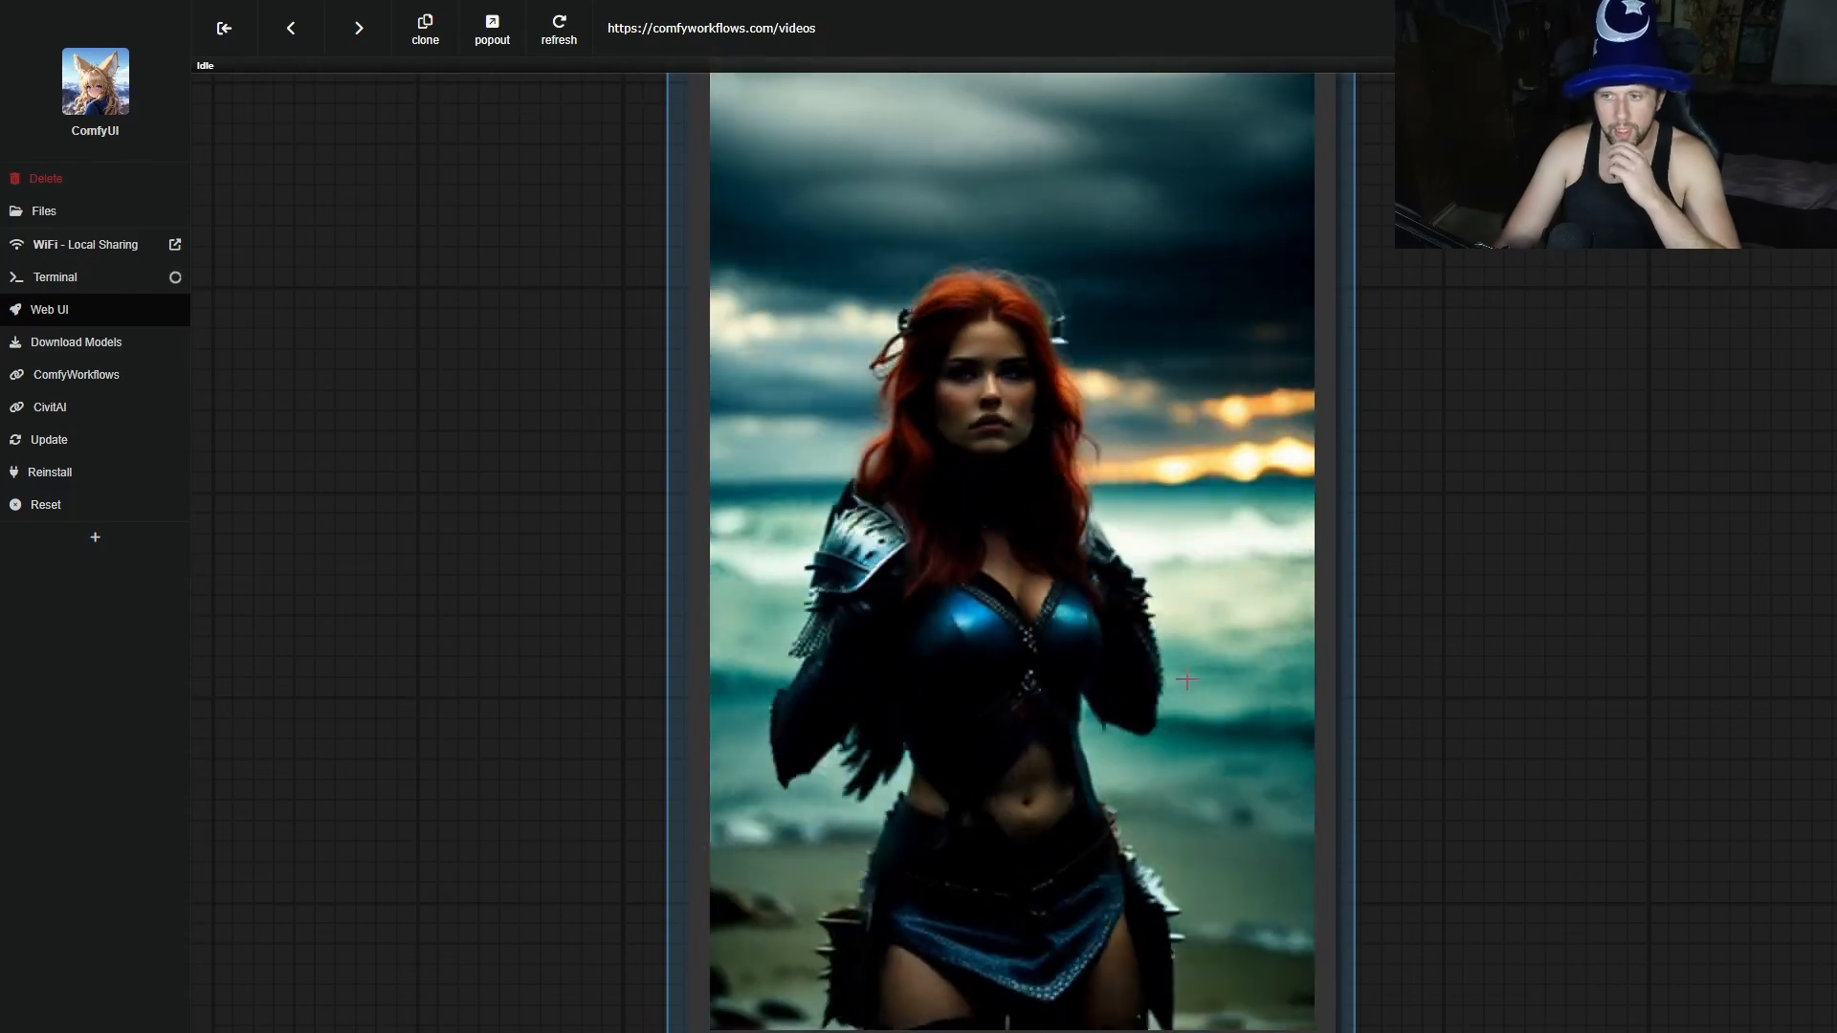
{"action": "scroll", "coordinate": [1187, 679], "scroll_direction": "down", "scroll_amount": 5}
{"action": "scroll", "coordinate": [1187, 677], "scroll_direction": "down", "scroll_amount": 2}
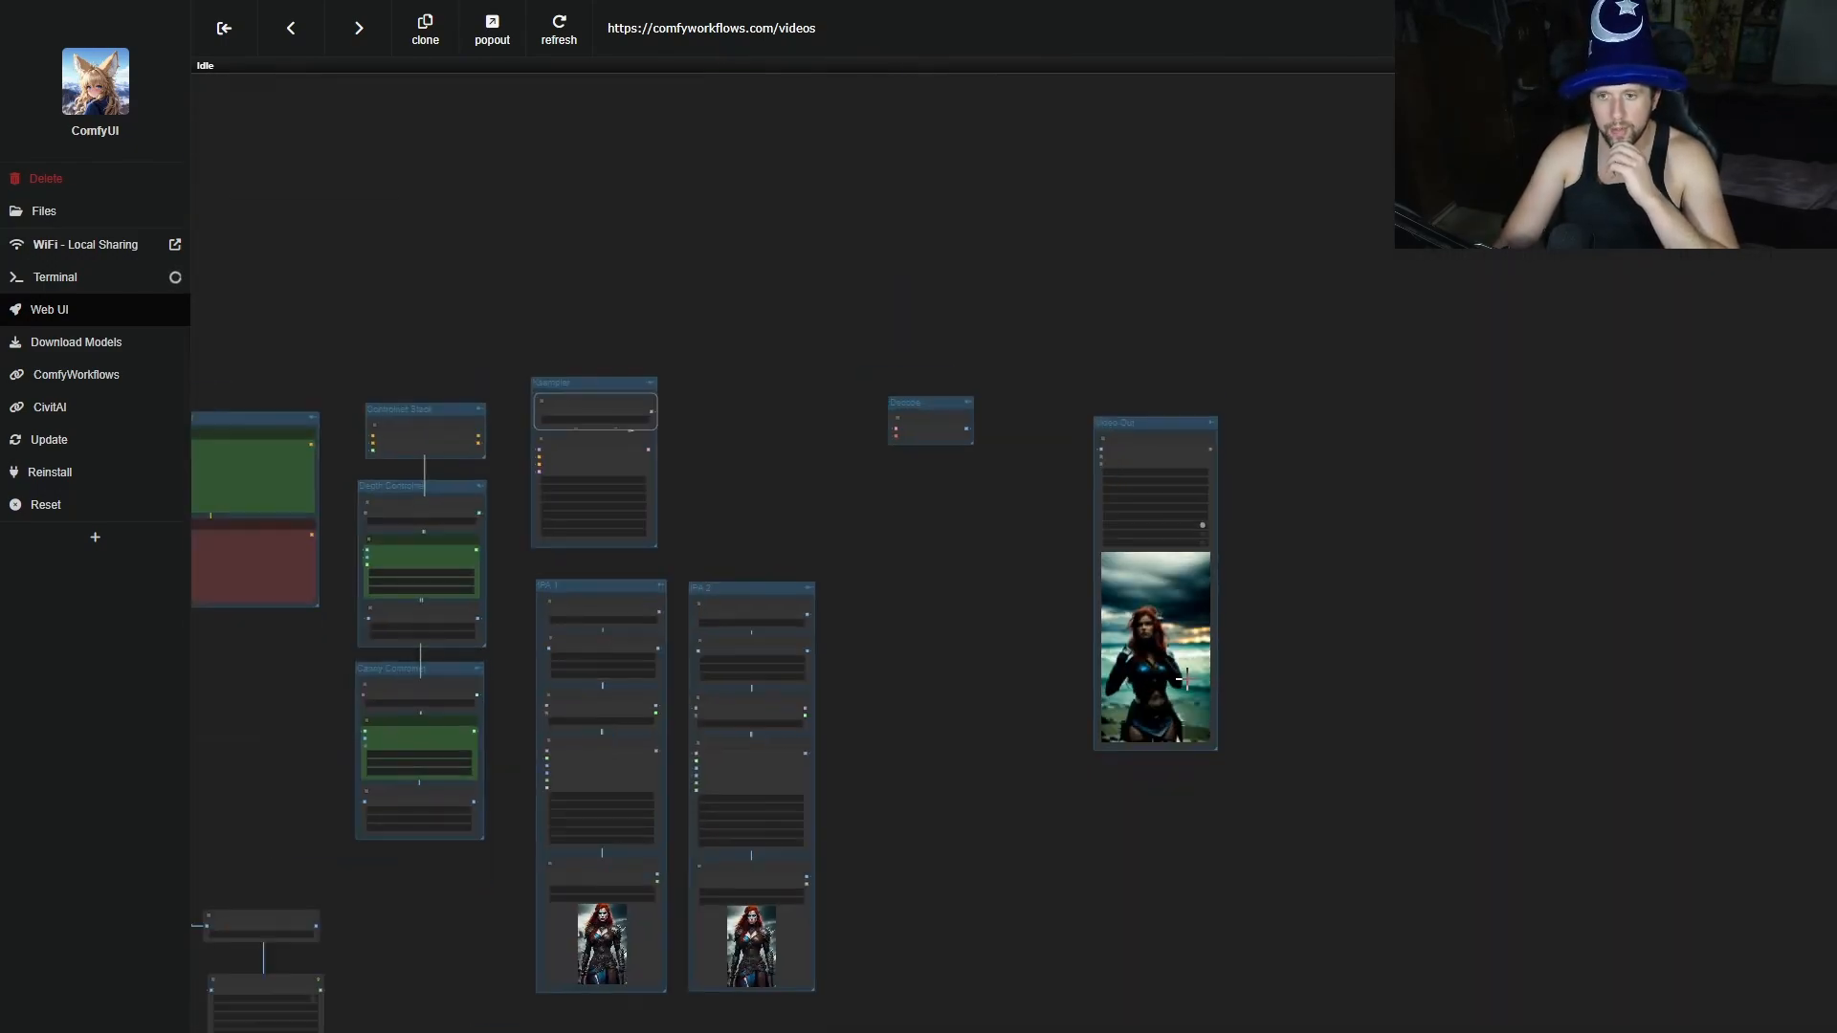
Move all the OneFormer COCO masking nodes together further down to clear space below the Canny Controlnet group.
{"action": "scroll", "coordinate": [1033, 836], "scroll_direction": "up", "scroll_amount": 3}
{"action": "scroll", "coordinate": [680, 656], "scroll_direction": "up", "scroll_amount": 10}
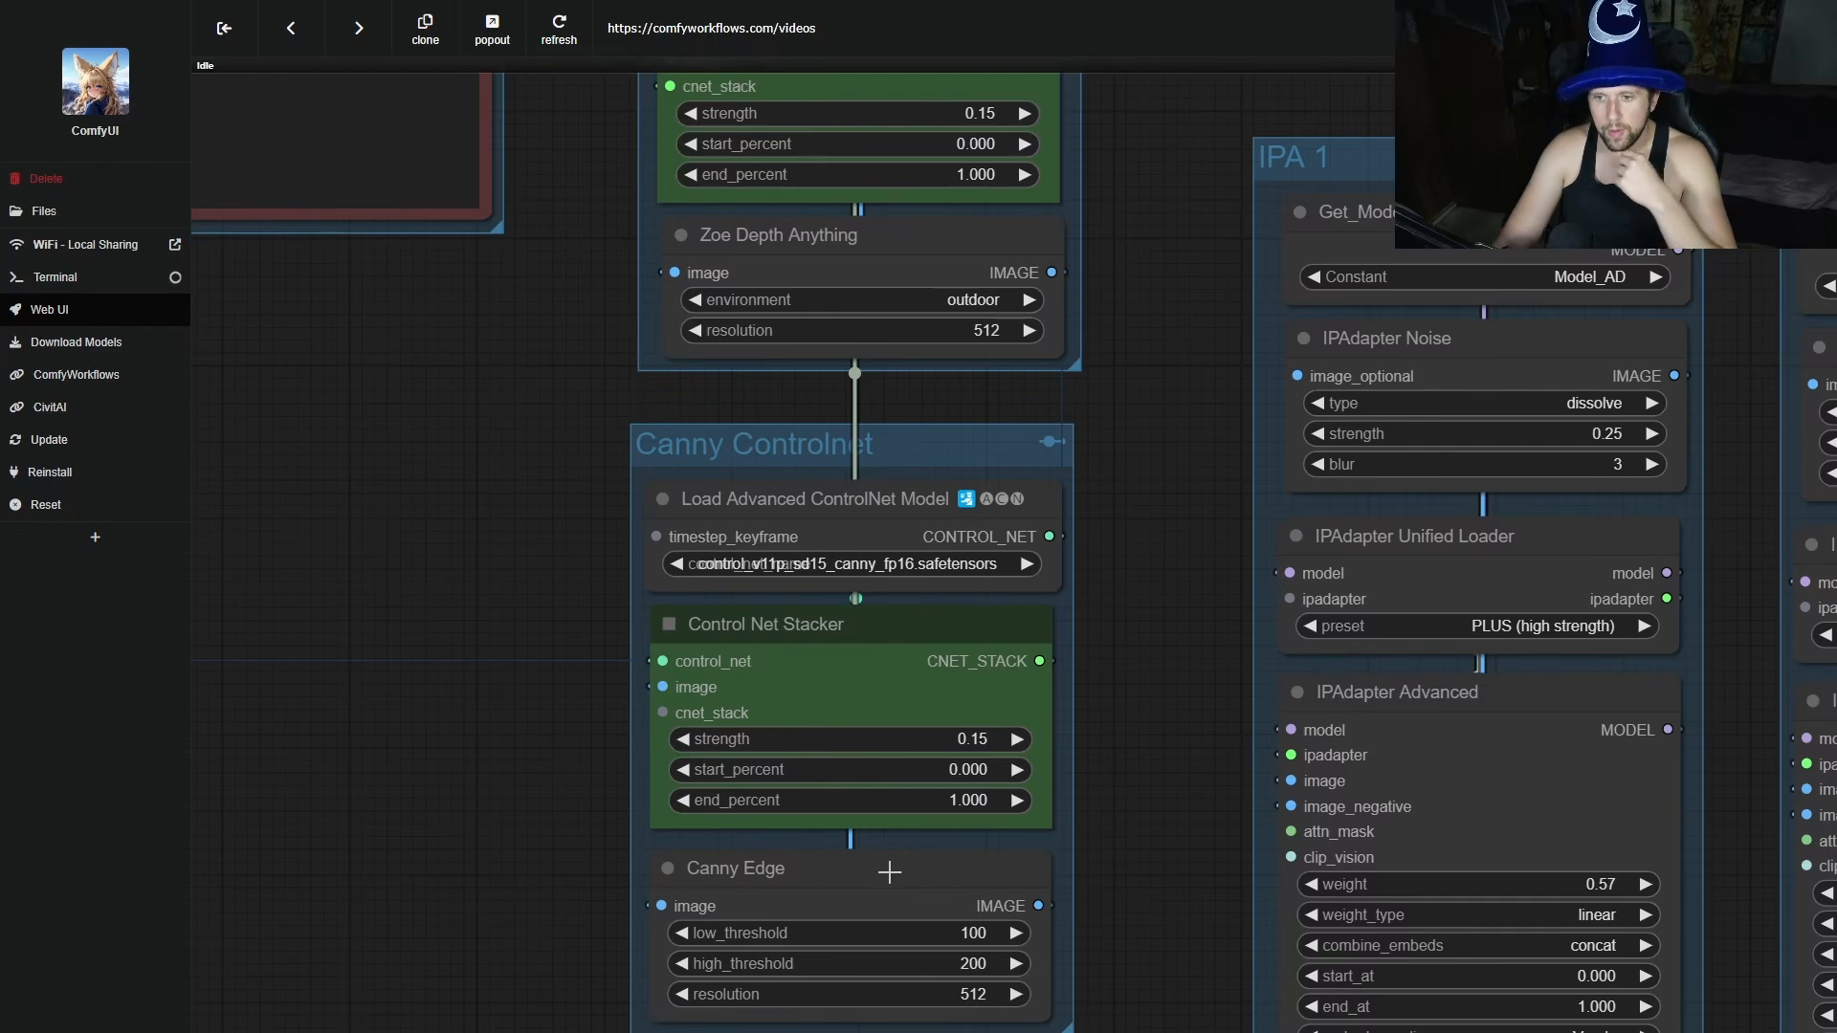
{"action": "left_click_drag", "start_coordinate": [871, 915], "coordinate": [891, 873]}
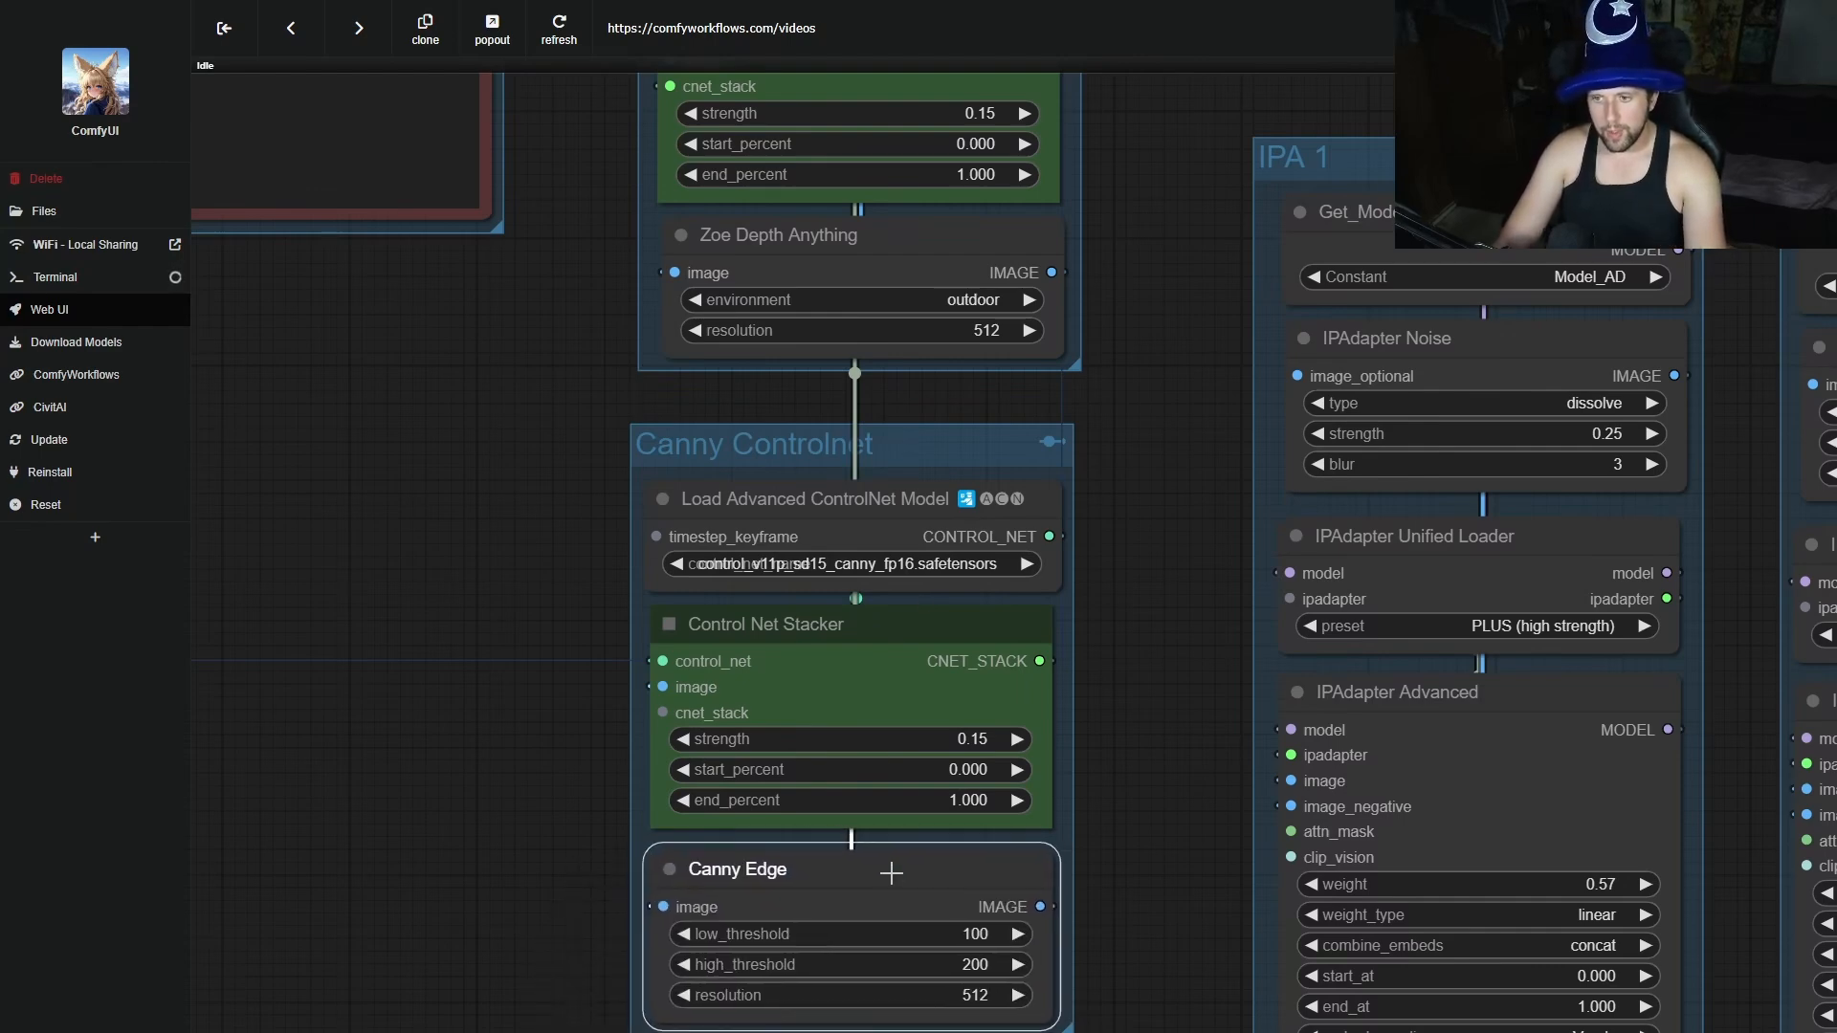
{"action": "scroll", "coordinate": [891, 873], "scroll_direction": "down", "scroll_amount": 11}
{"action": "left_click_drag", "start_coordinate": [882, 957], "coordinate": [919, 470]}
{"action": "left_click_drag", "start_coordinate": [523, 489], "coordinate": [1025, 939]}
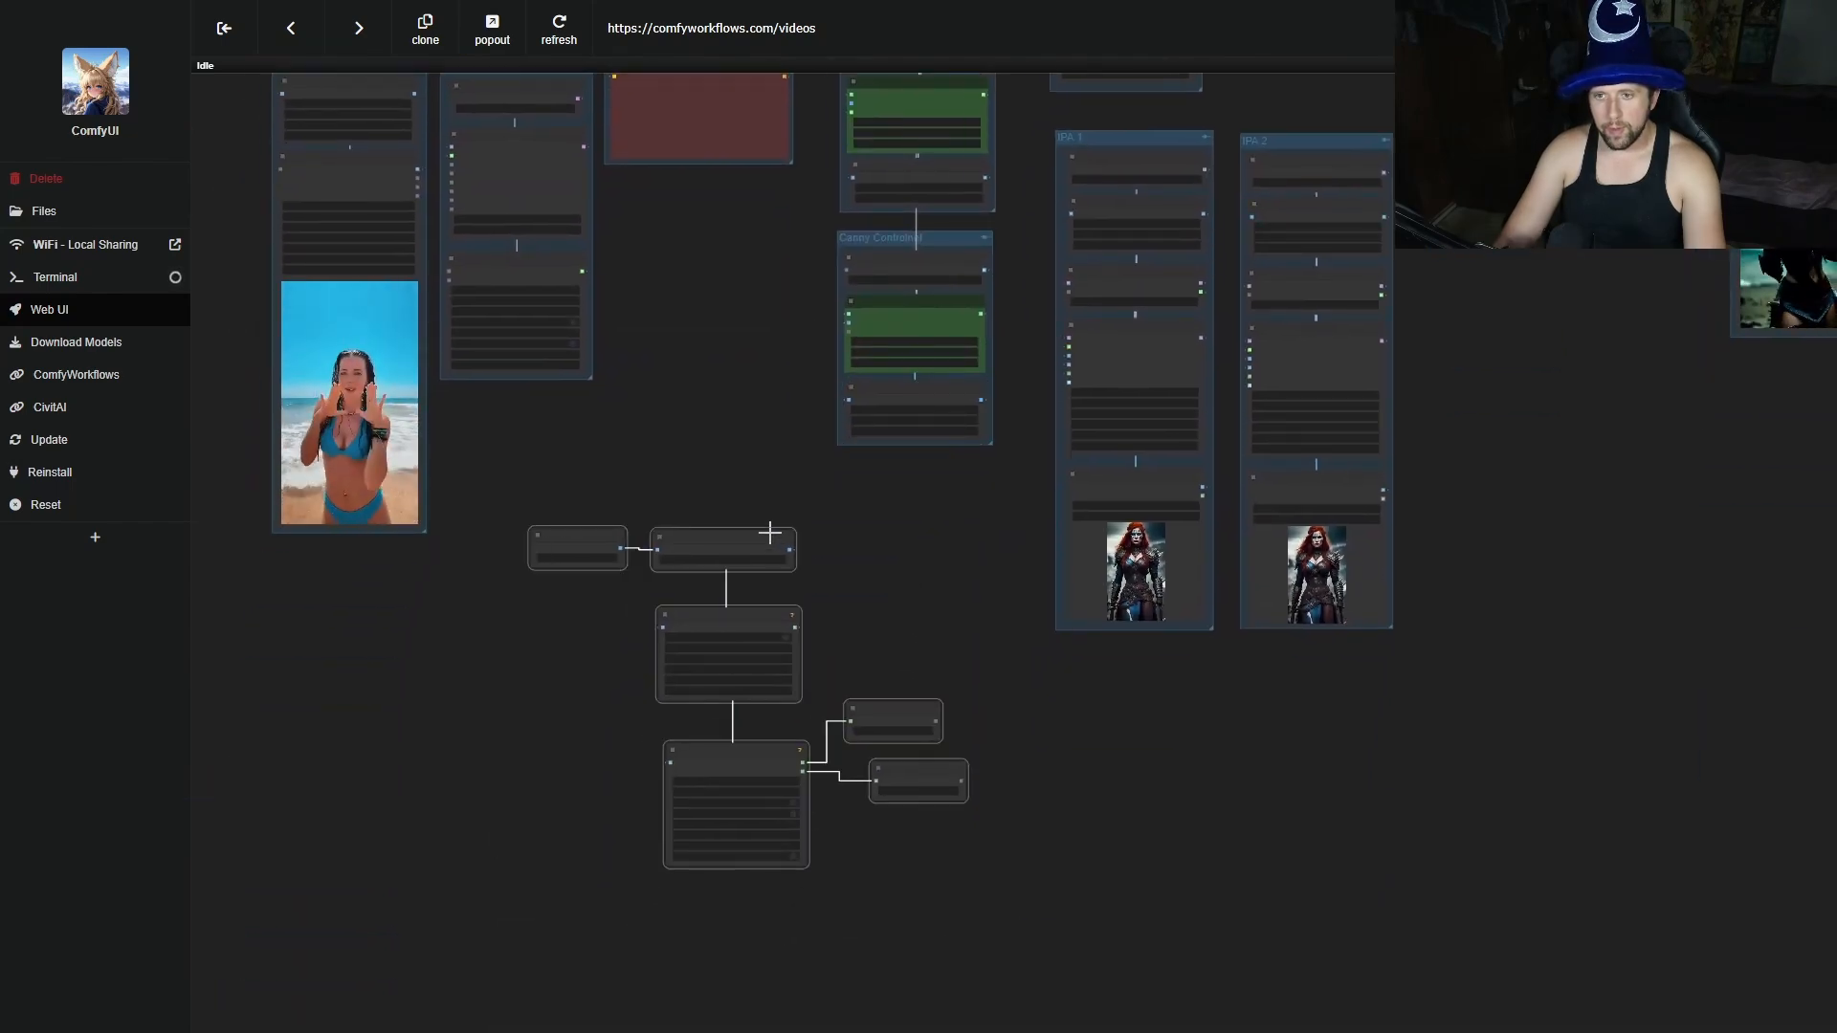
{"action": "left_click_drag", "start_coordinate": [764, 535], "coordinate": [556, 812]}
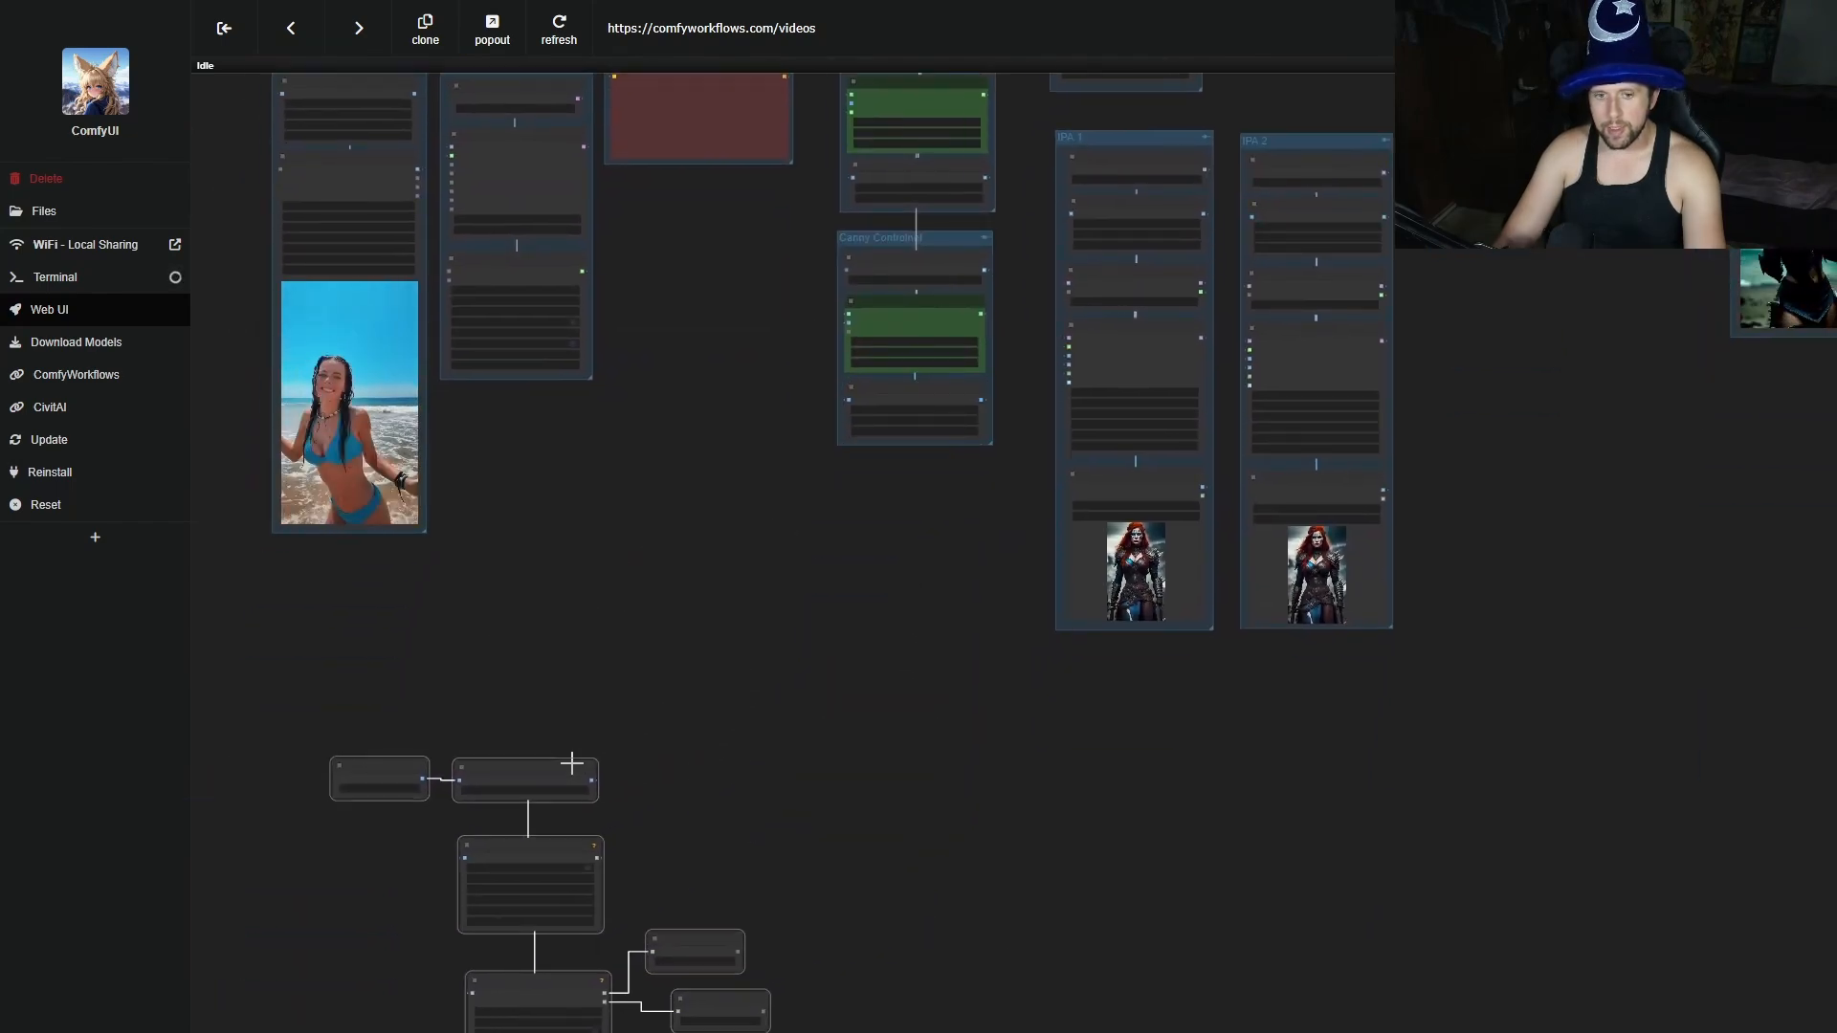
Add a new Control Net Stacker below the Canny Controlnet group, linked to the Canny stacker's cnet_stack input.
{"action": "scroll", "coordinate": [804, 623], "scroll_direction": "up", "scroll_amount": 4}
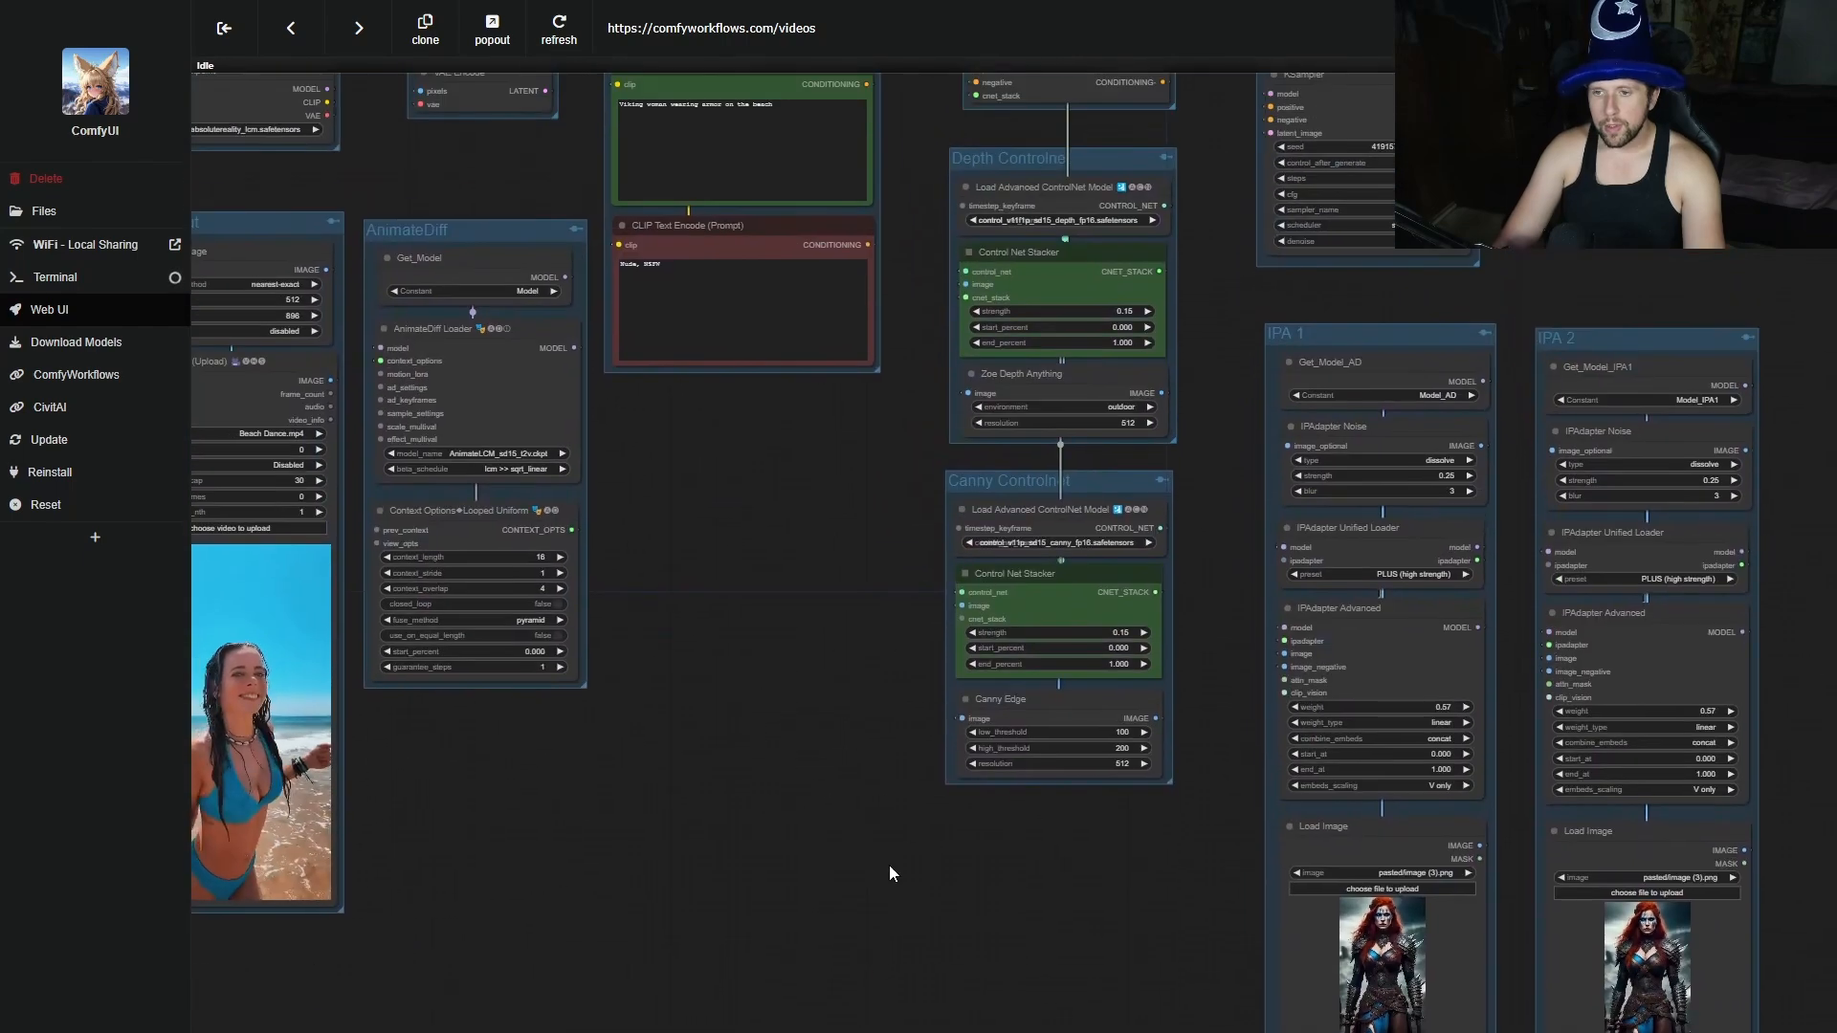
{"action": "scroll", "coordinate": [944, 752], "scroll_direction": "up", "scroll_amount": 4}
{"action": "left_click_drag", "start_coordinate": [970, 557], "coordinate": [918, 1024]}
{"action": "left_click", "coordinate": [809, 622]}
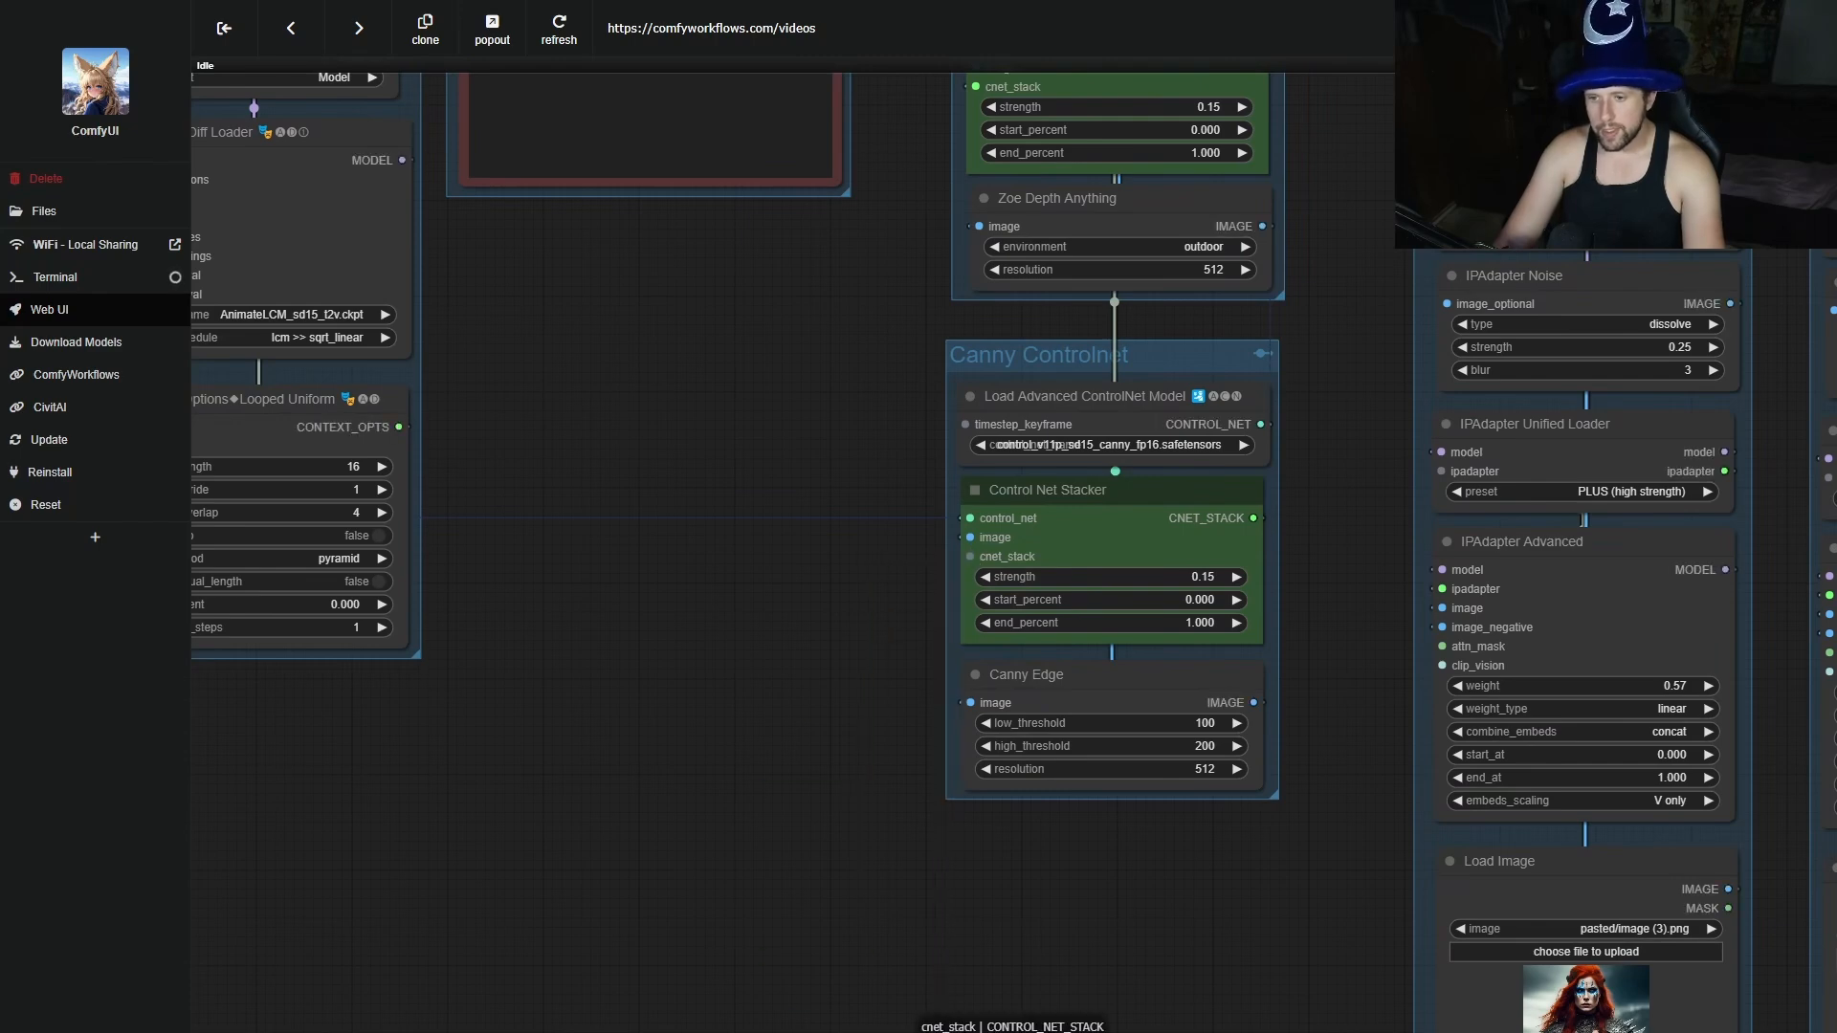
{"action": "left_click", "coordinate": [962, 1032]}
Attach a Load Advanced ControlNet Model (diff) node to the new stacker and load control_v11p_sd15_openpose_fp16.safetensors.
{"action": "left_click_drag", "start_coordinate": [1072, 996], "coordinate": [756, 652]}
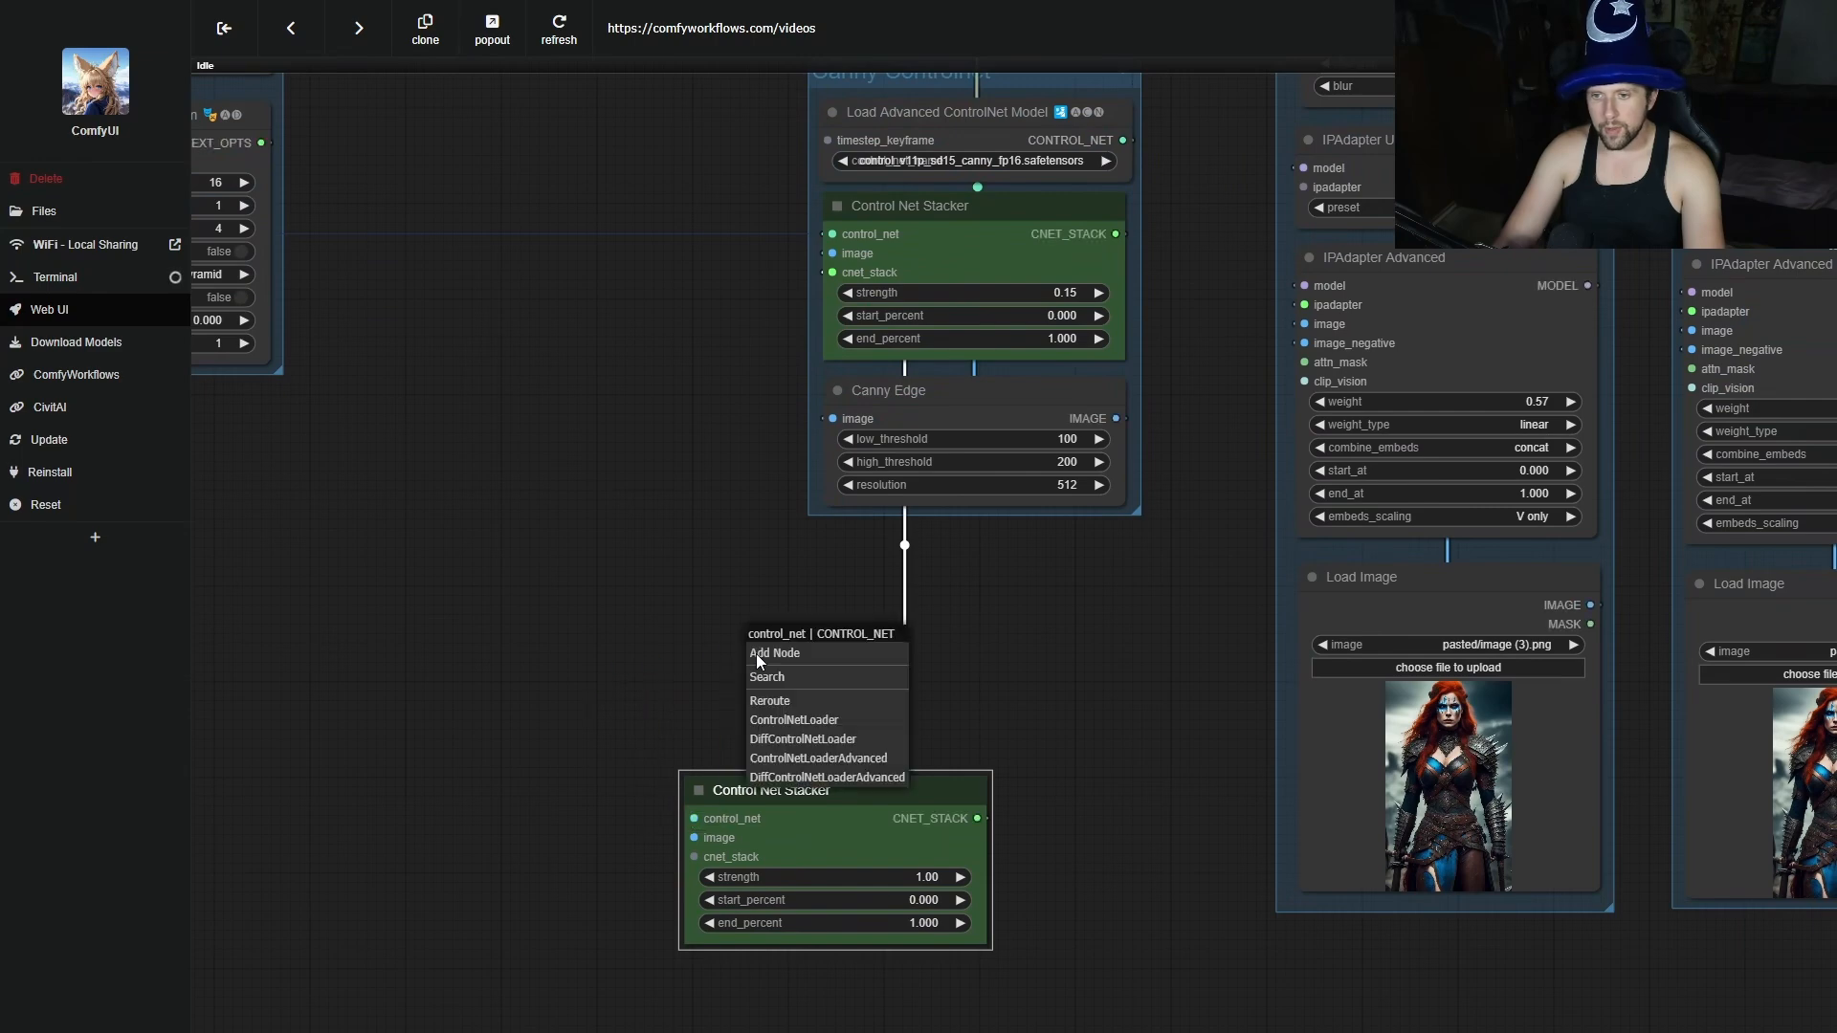
{"action": "left_click", "coordinate": [827, 778]}
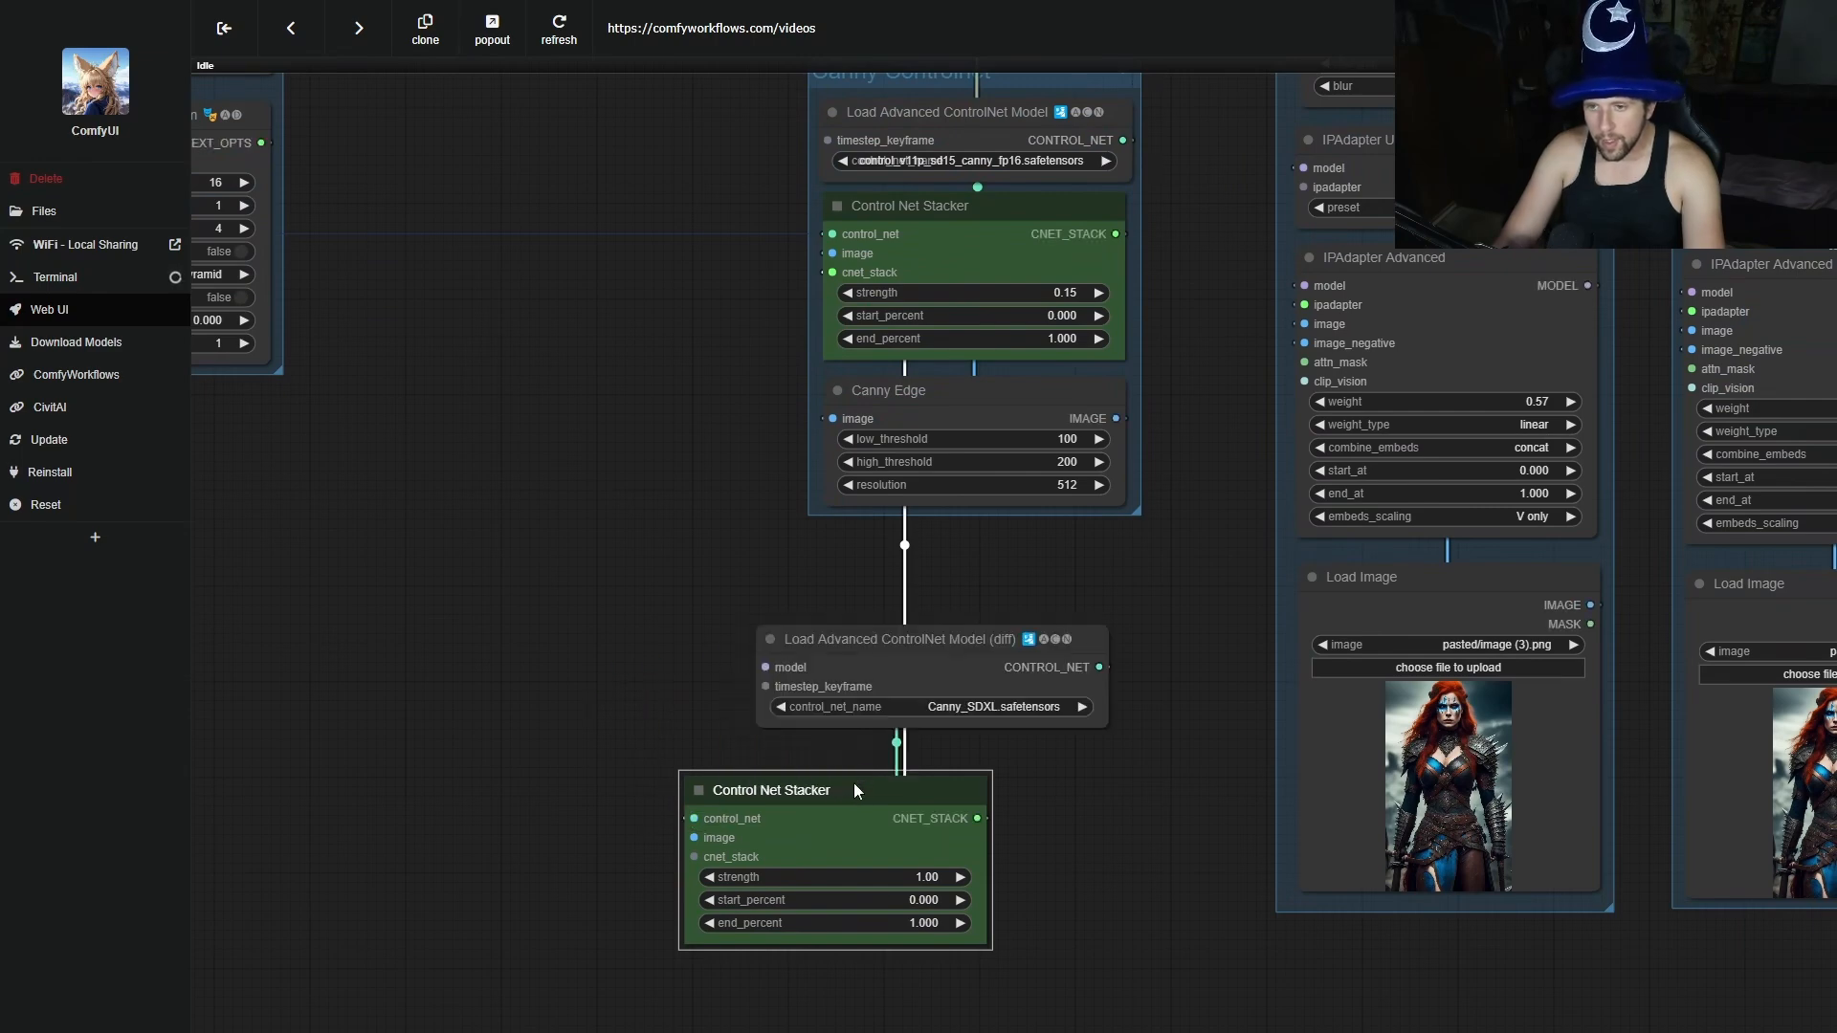
{"action": "left_click_drag", "start_coordinate": [946, 661], "coordinate": [866, 692]}
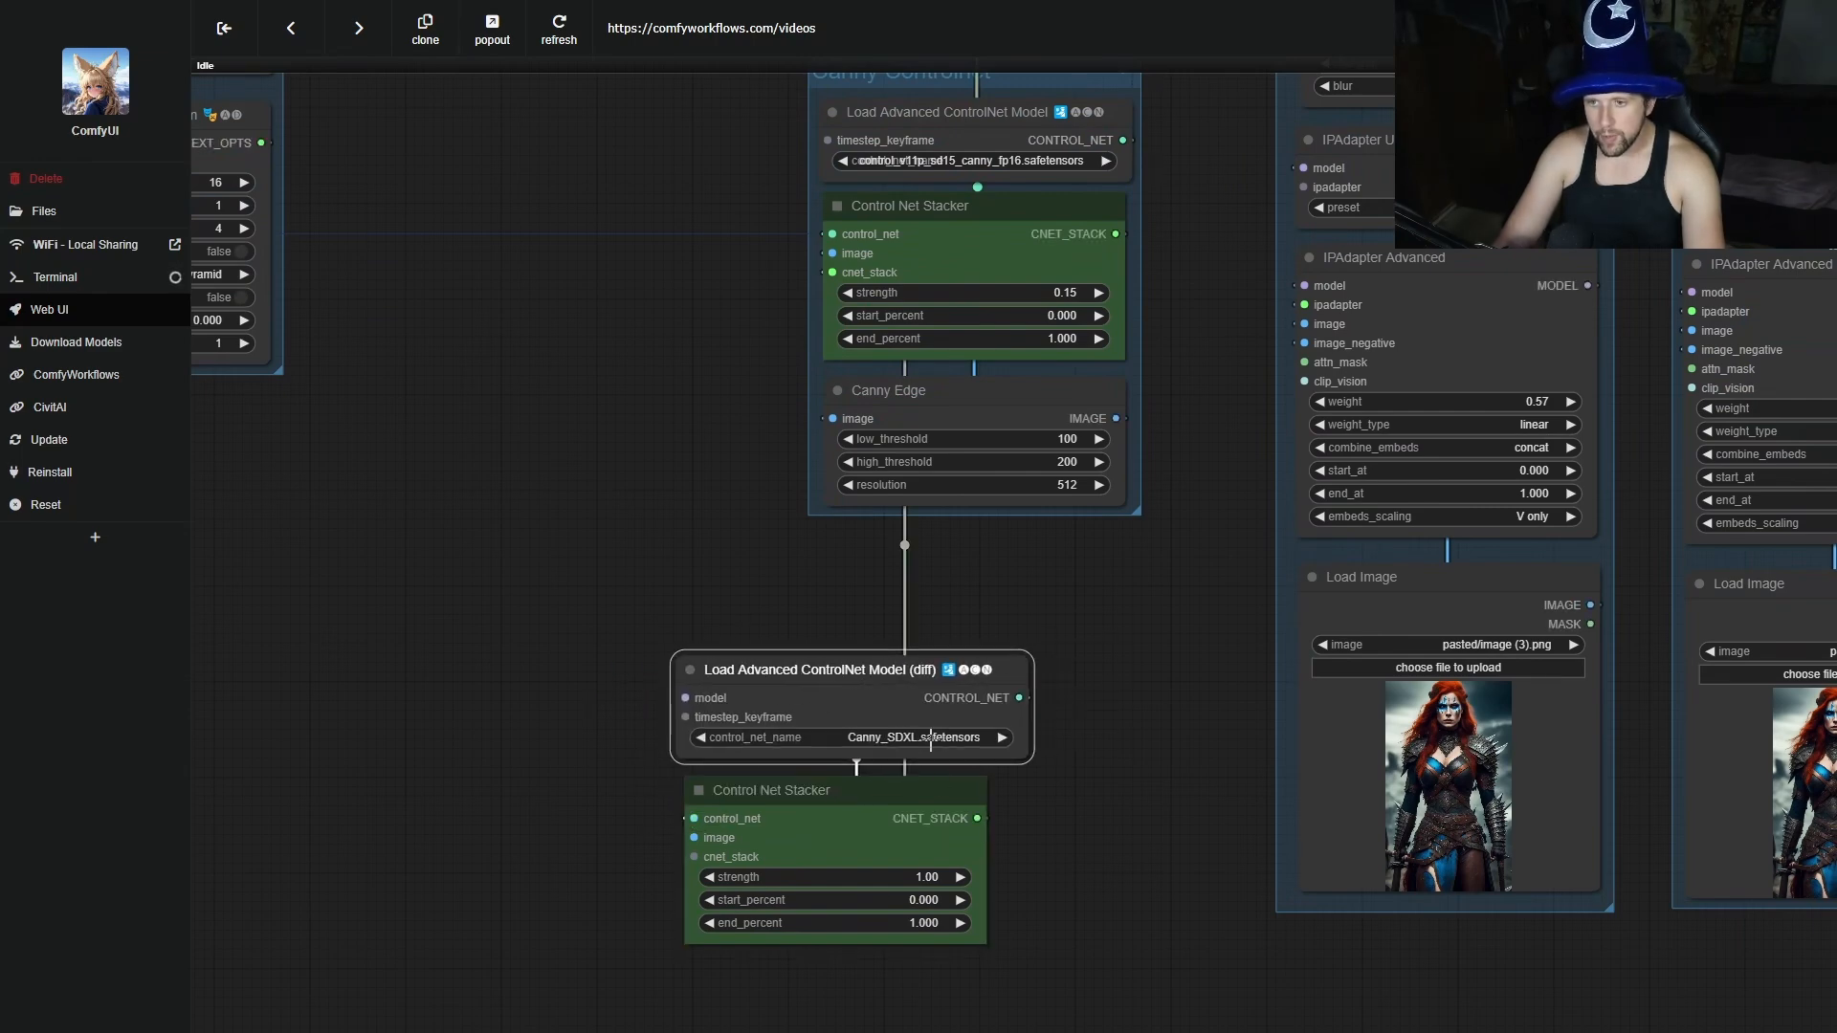
{"action": "left_click", "coordinate": [931, 738]}
{"action": "type", "text": "open"}
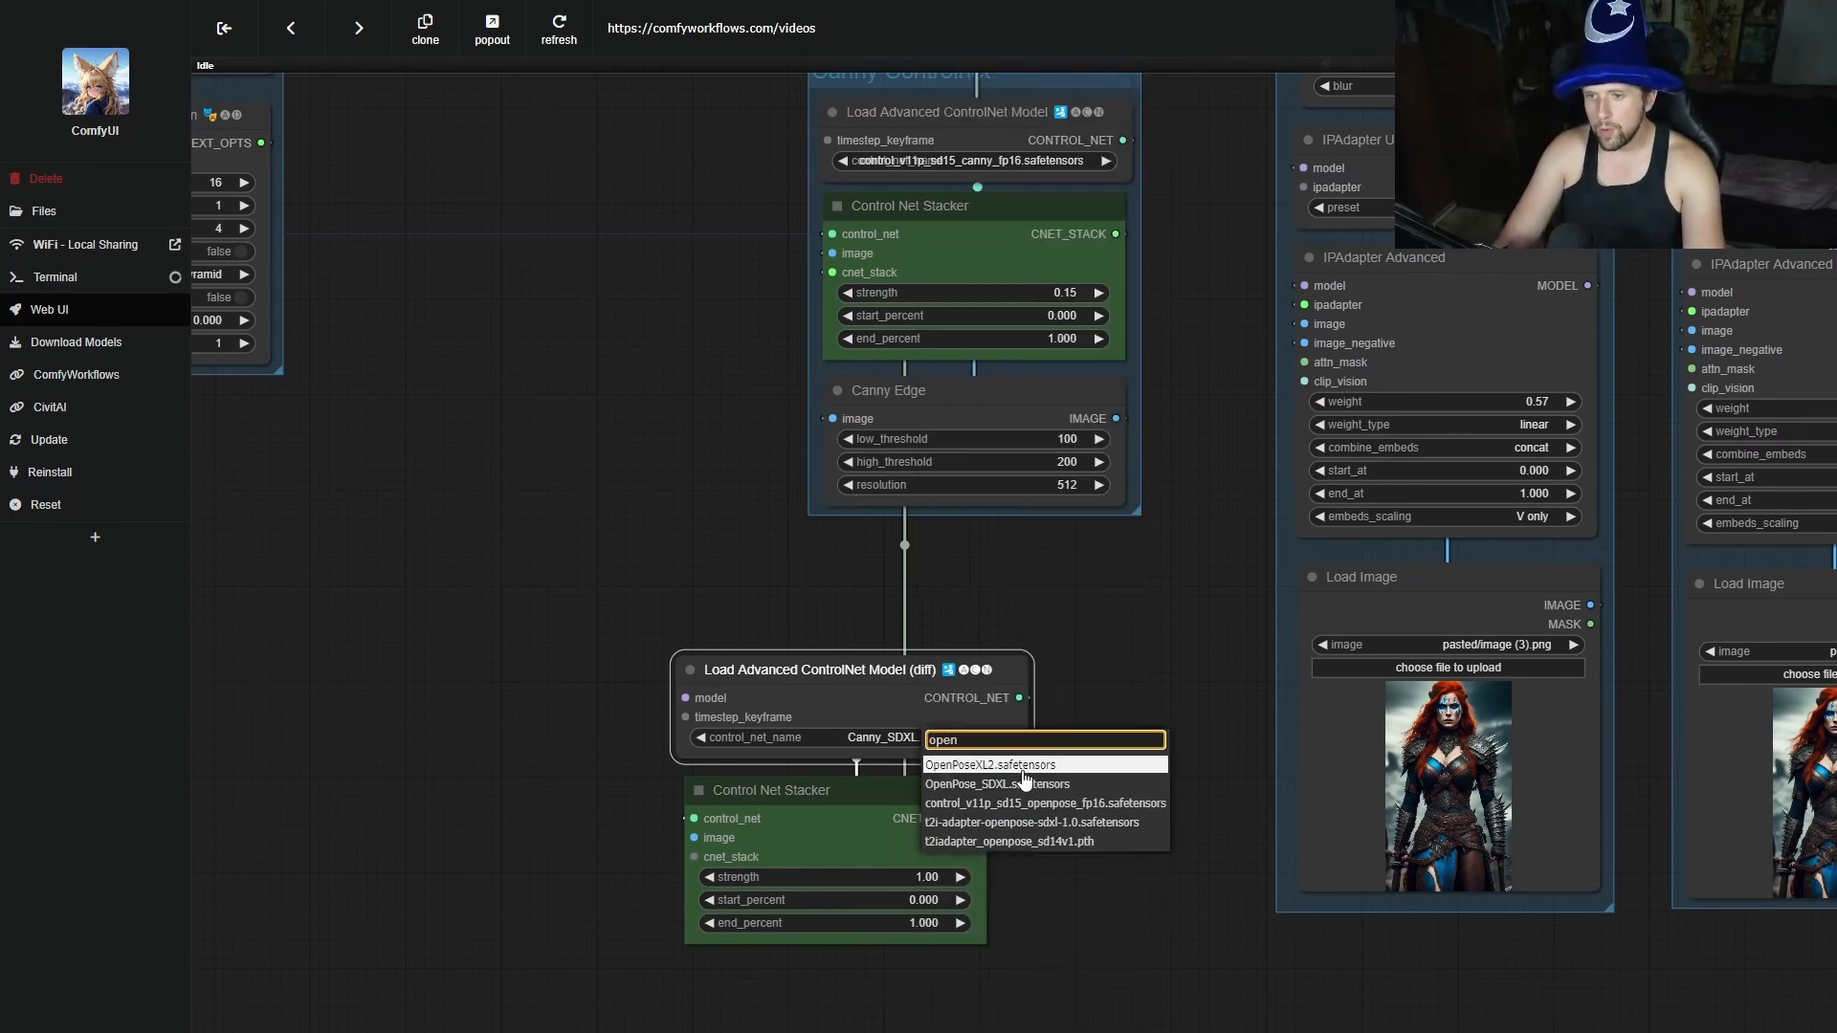
{"action": "left_click", "coordinate": [1043, 803]}
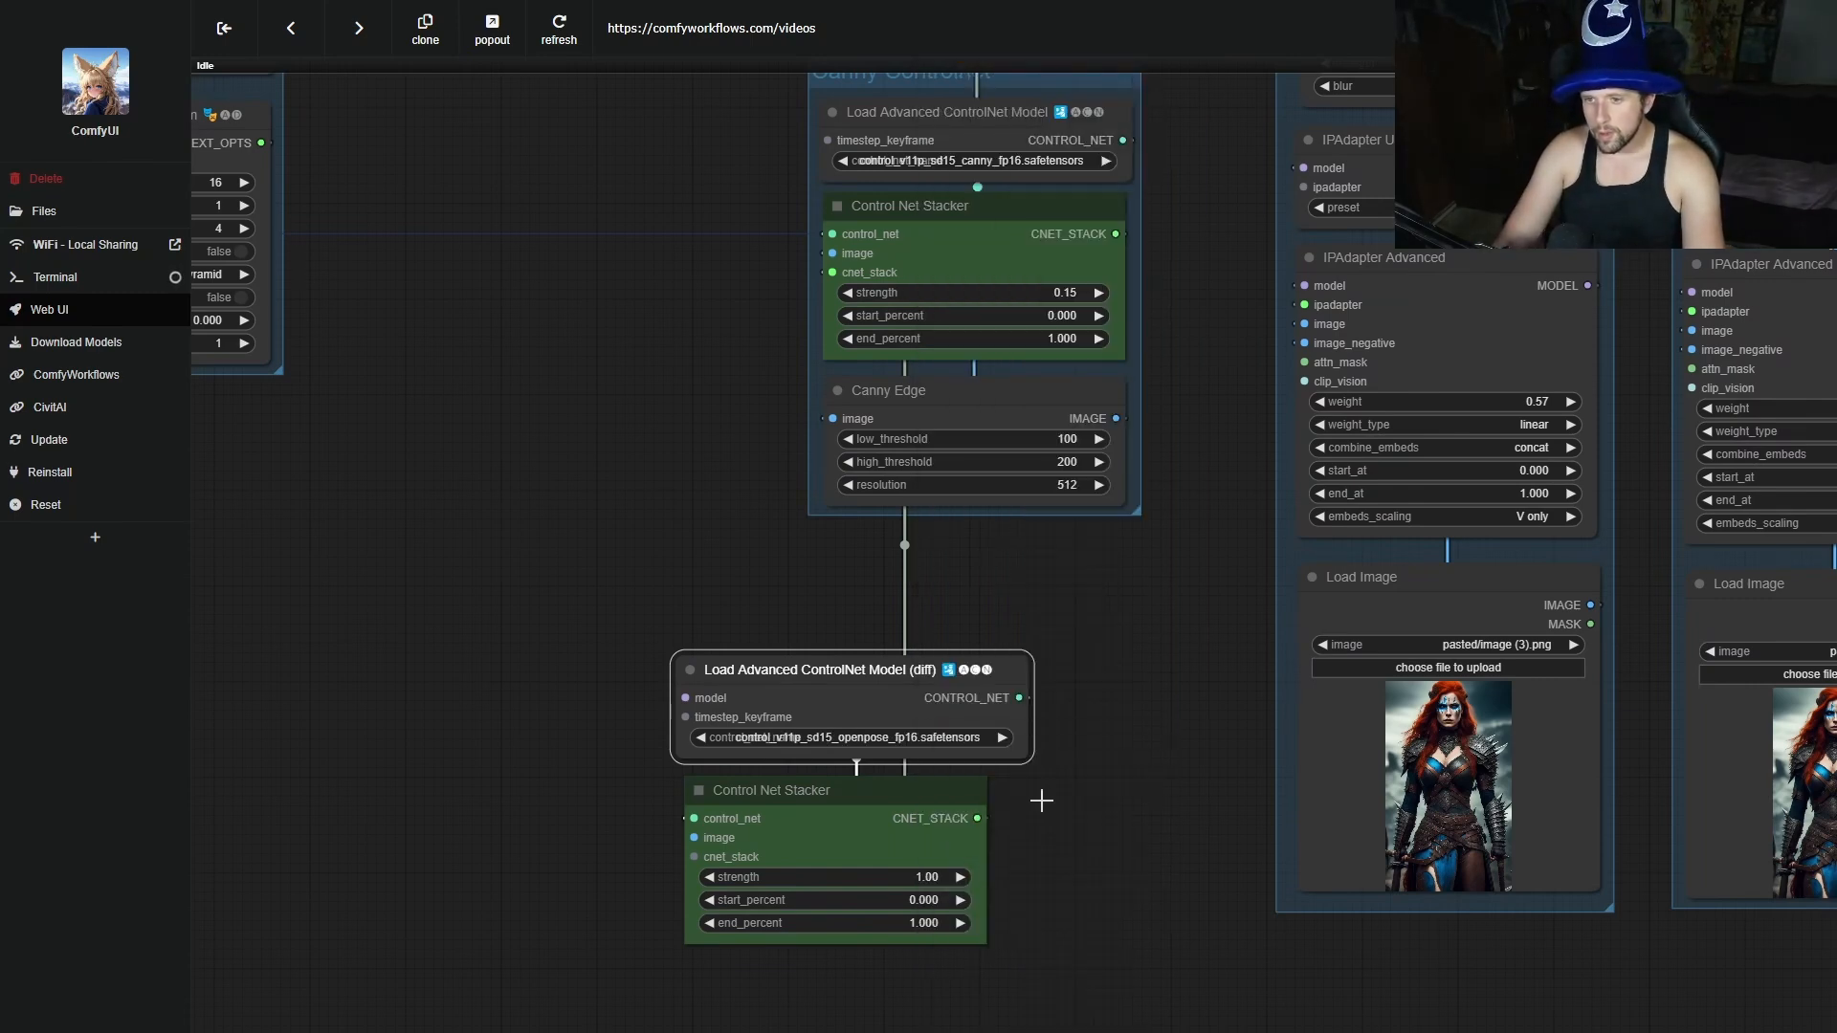
Add a DWPose Estimator below the new Control Net Stacker and connect its IMAGE output to the stacker's image input.
{"action": "left_click_drag", "start_coordinate": [863, 997], "coordinate": [1041, 794]}
{"action": "double_click", "coordinate": [951, 876]}
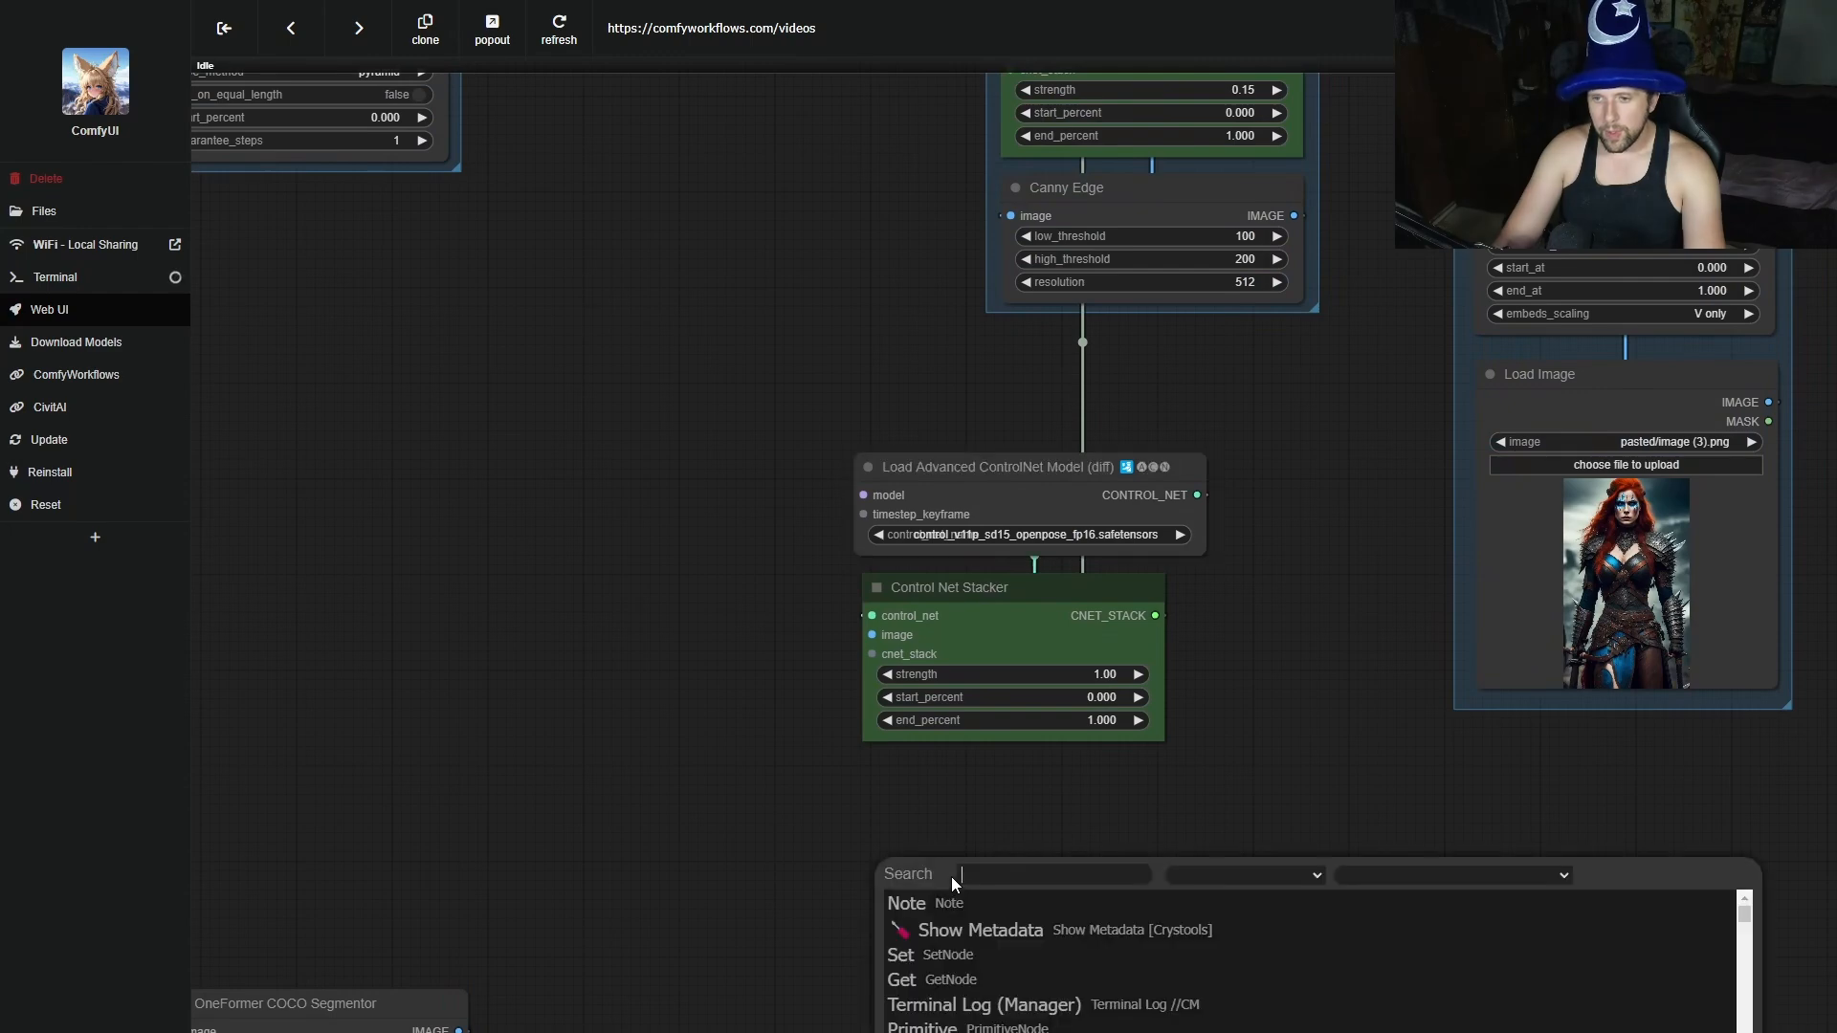
{"action": "type", "text": "dw"}
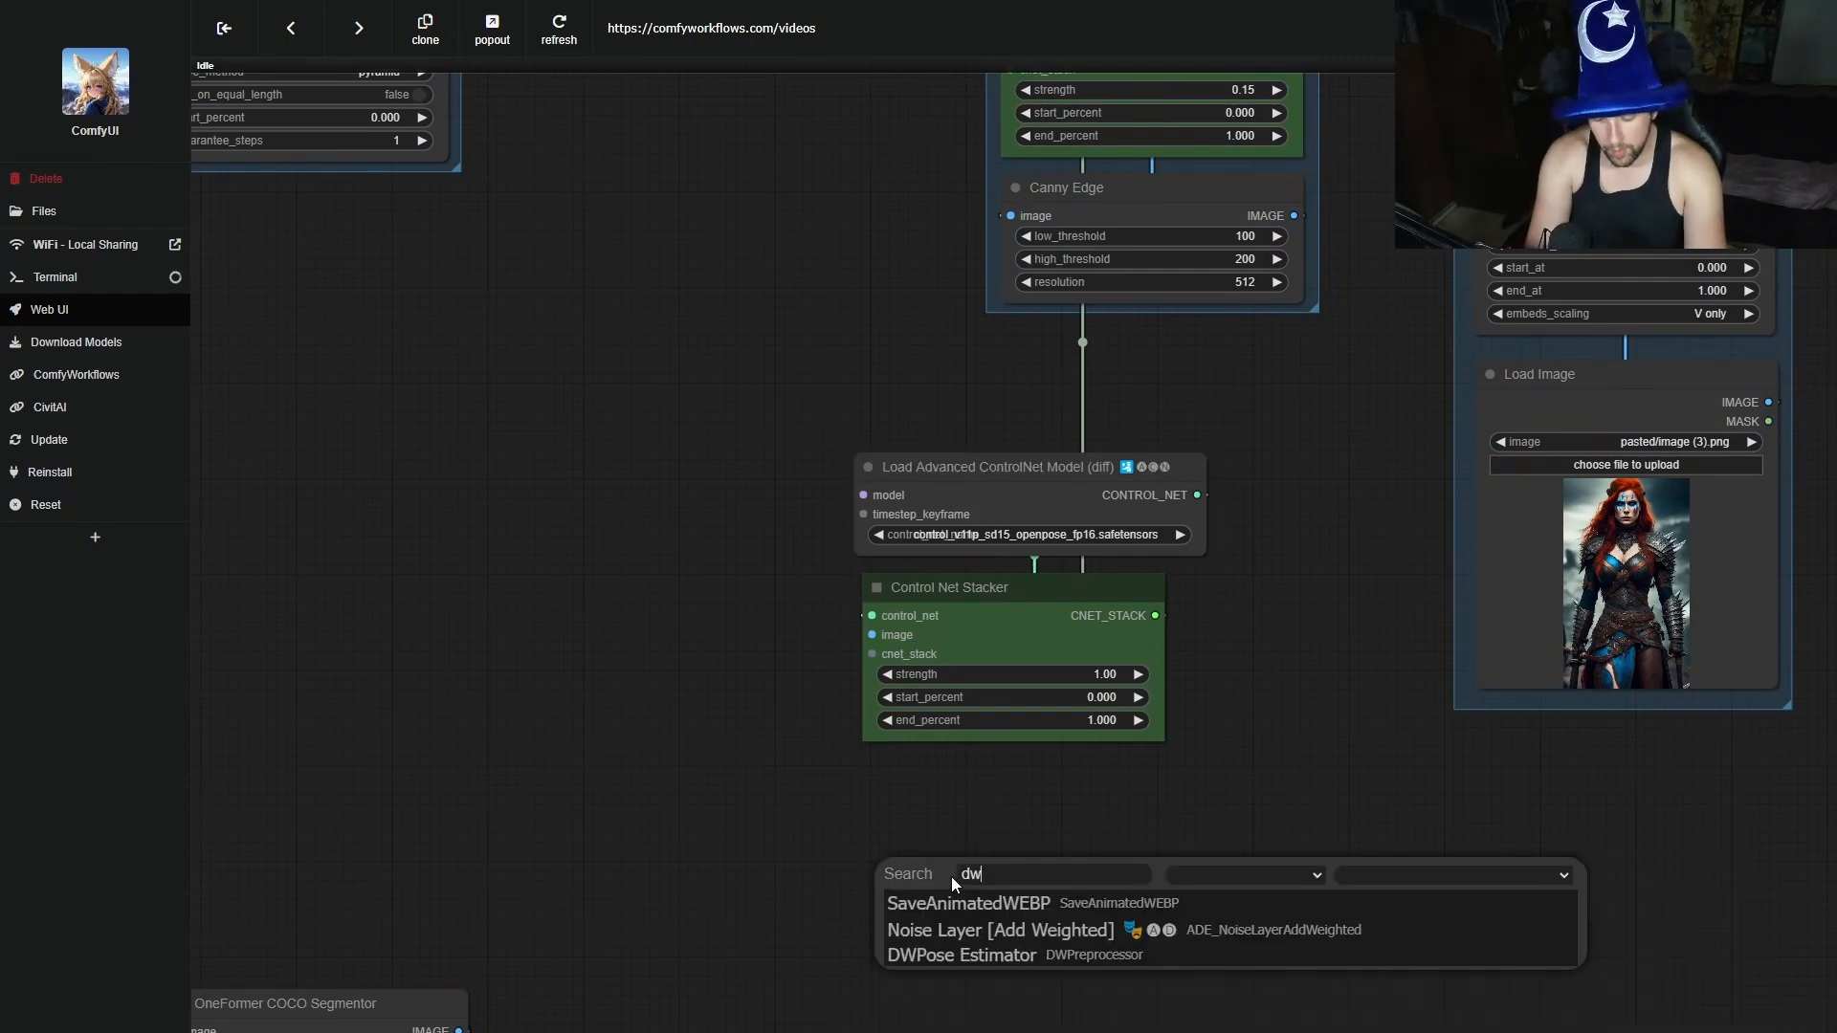
{"action": "type", "text": "pose"}
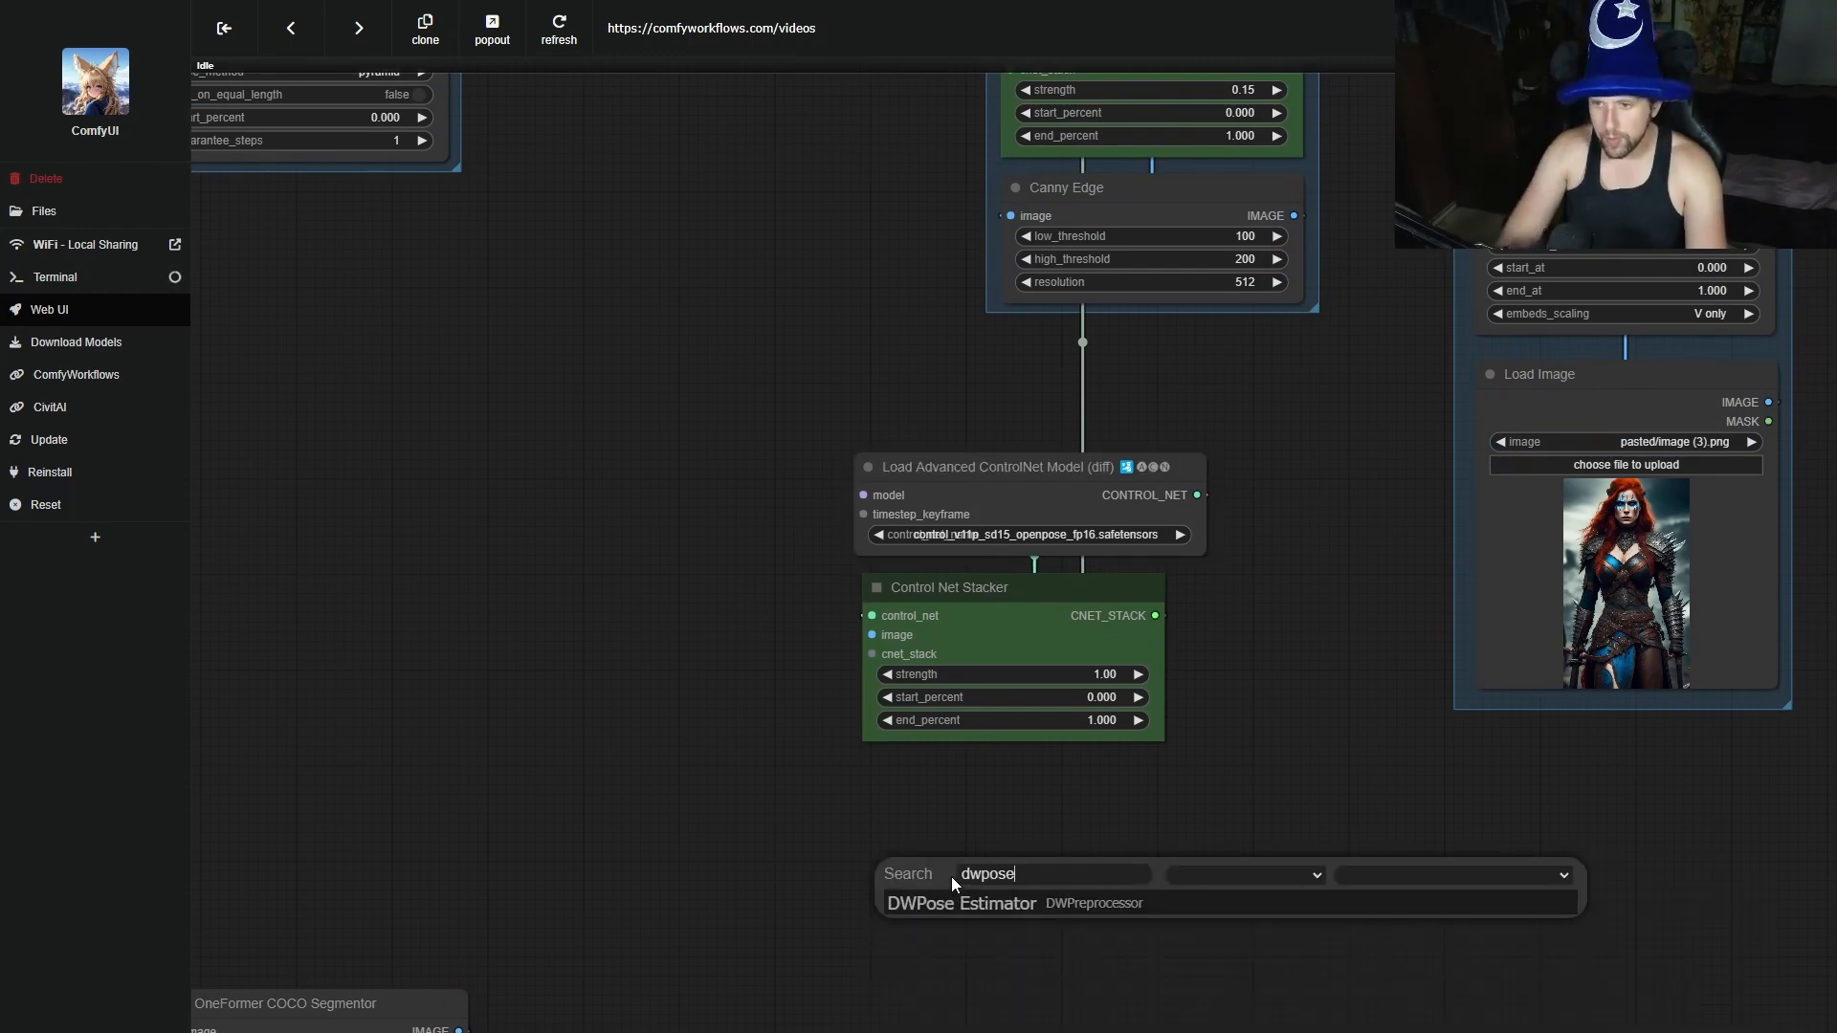
{"action": "left_click", "coordinate": [1013, 901]}
{"action": "left_click_drag", "start_coordinate": [1098, 863], "coordinate": [1008, 784]}
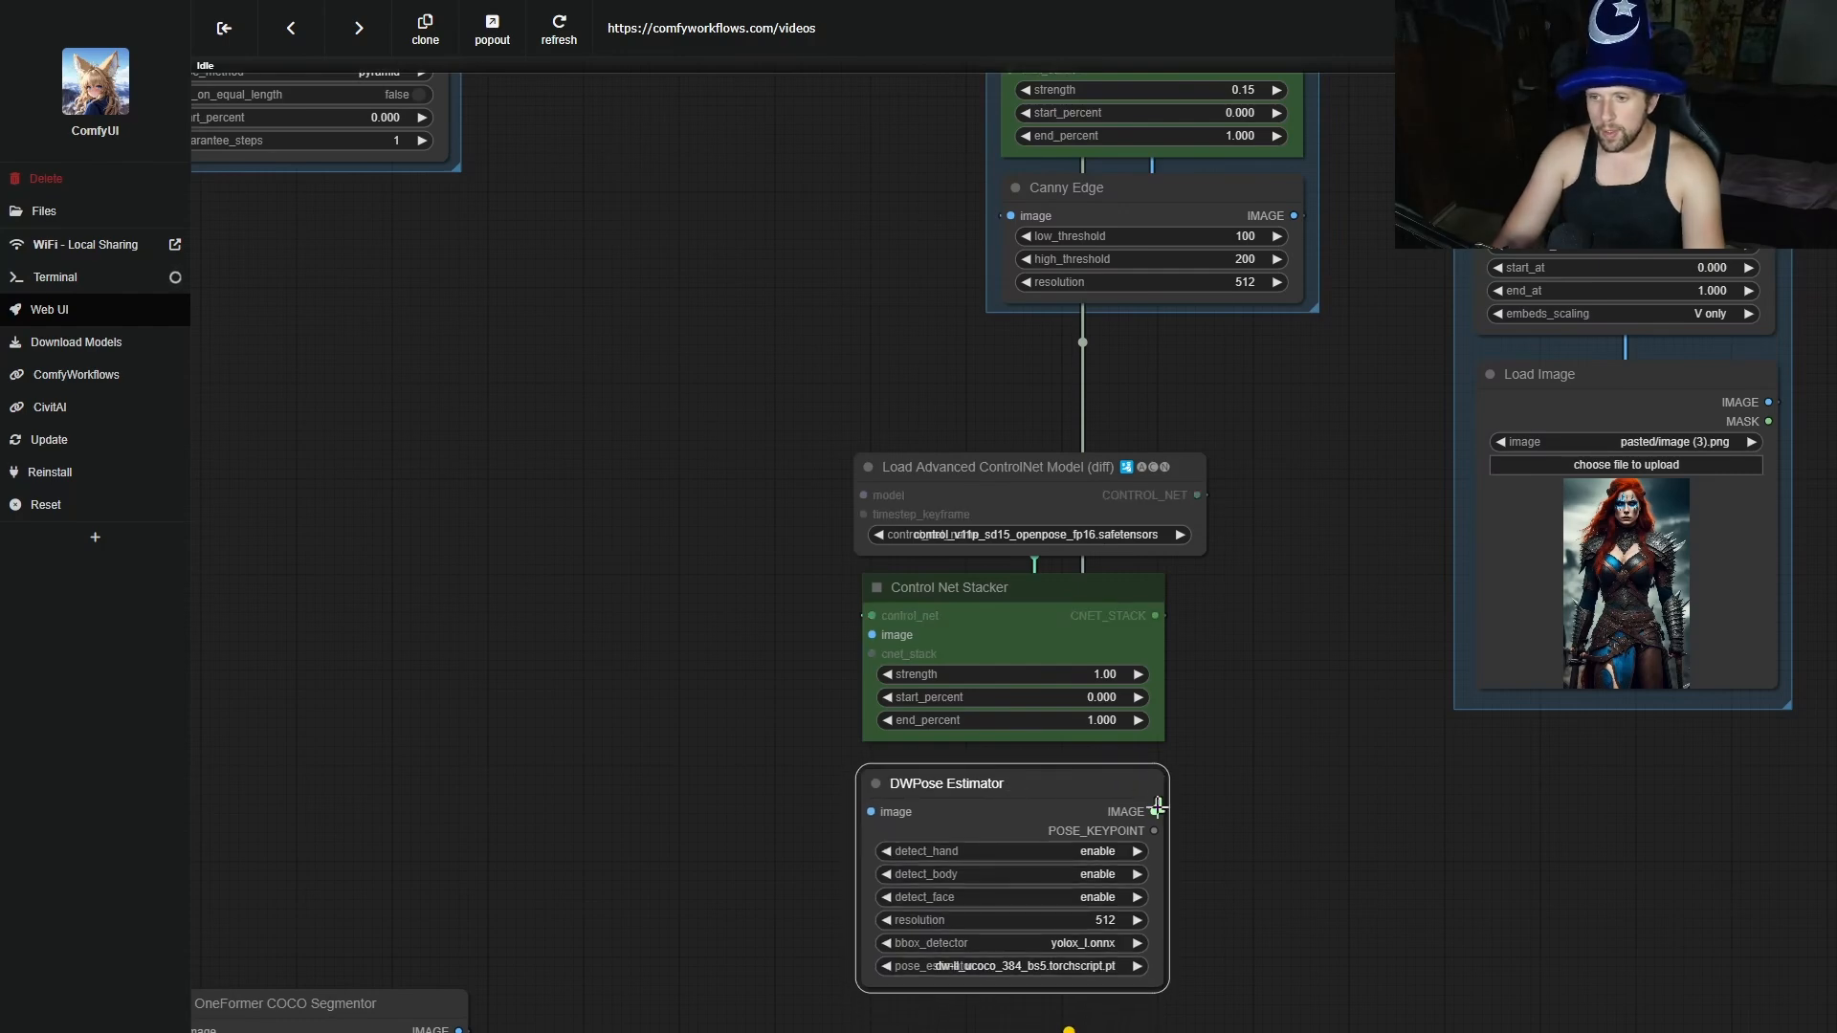
{"action": "left_click_drag", "start_coordinate": [1154, 812], "coordinate": [874, 634]}
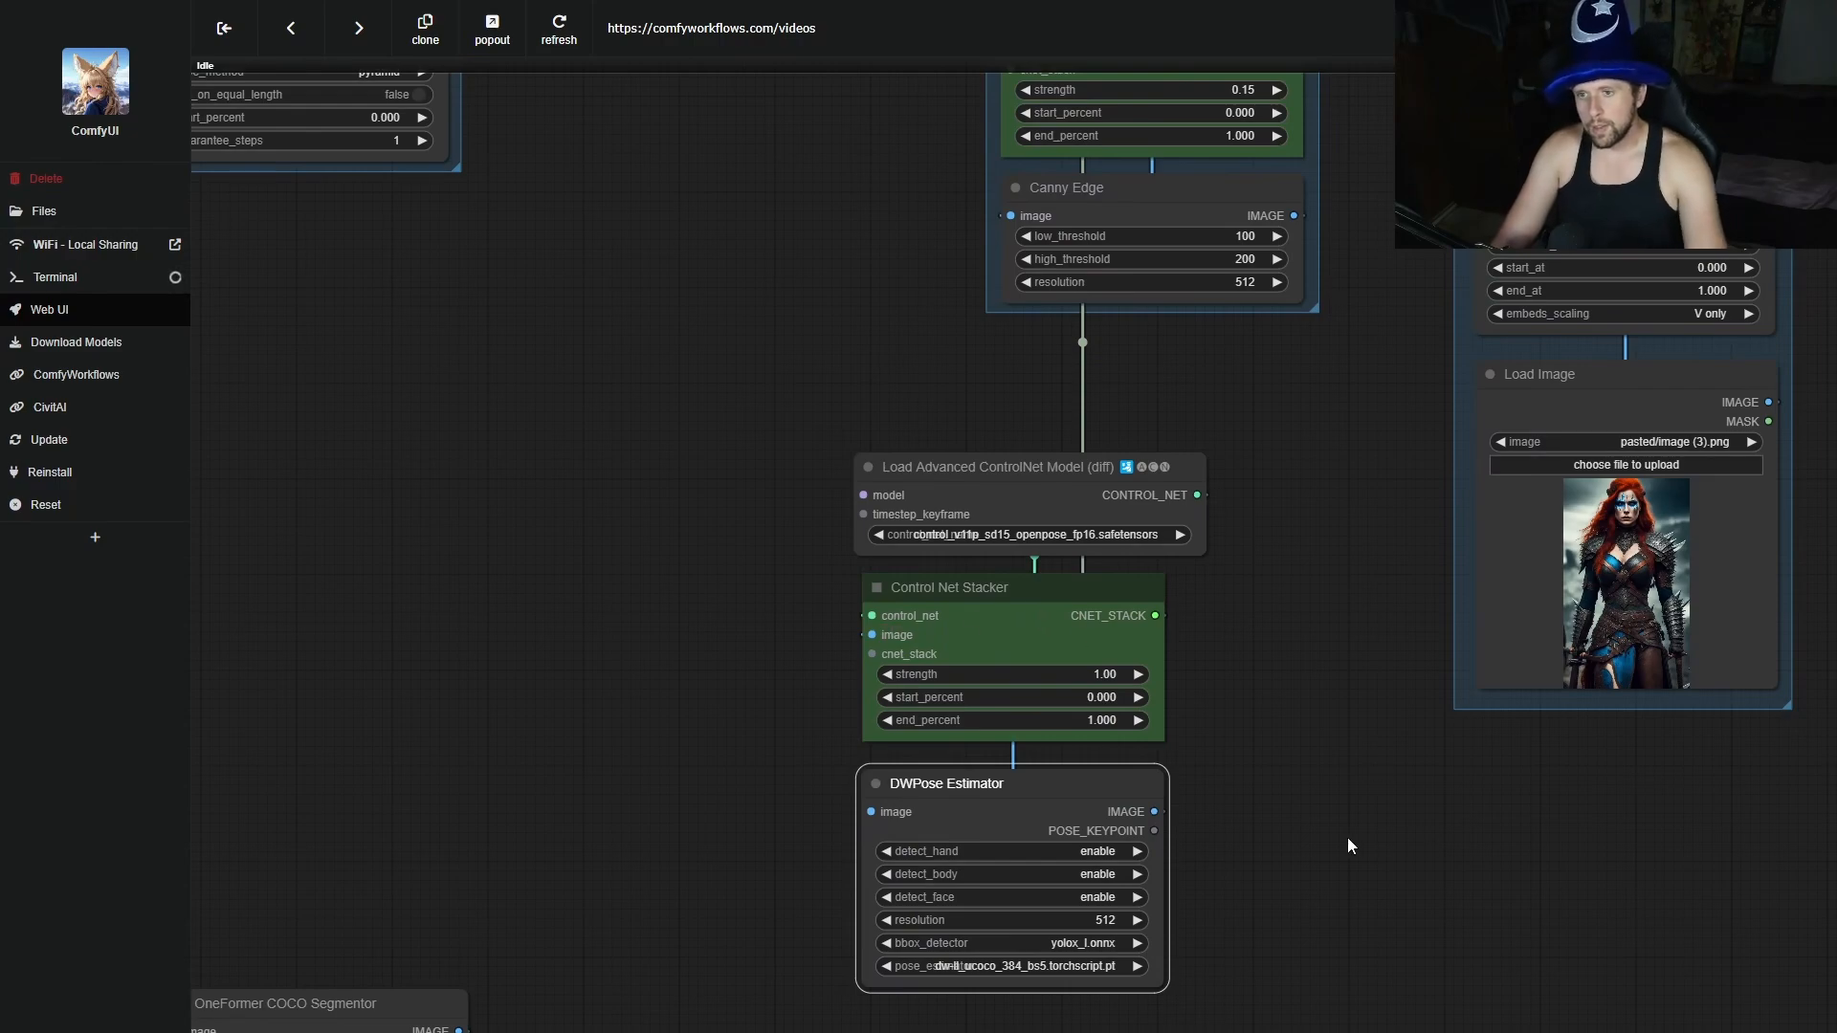
Delete the Load Advanced ControlNet Model (diff) node above the new Control Net Stacker.
{"action": "scroll", "coordinate": [1347, 836], "scroll_direction": "down", "scroll_amount": 5}
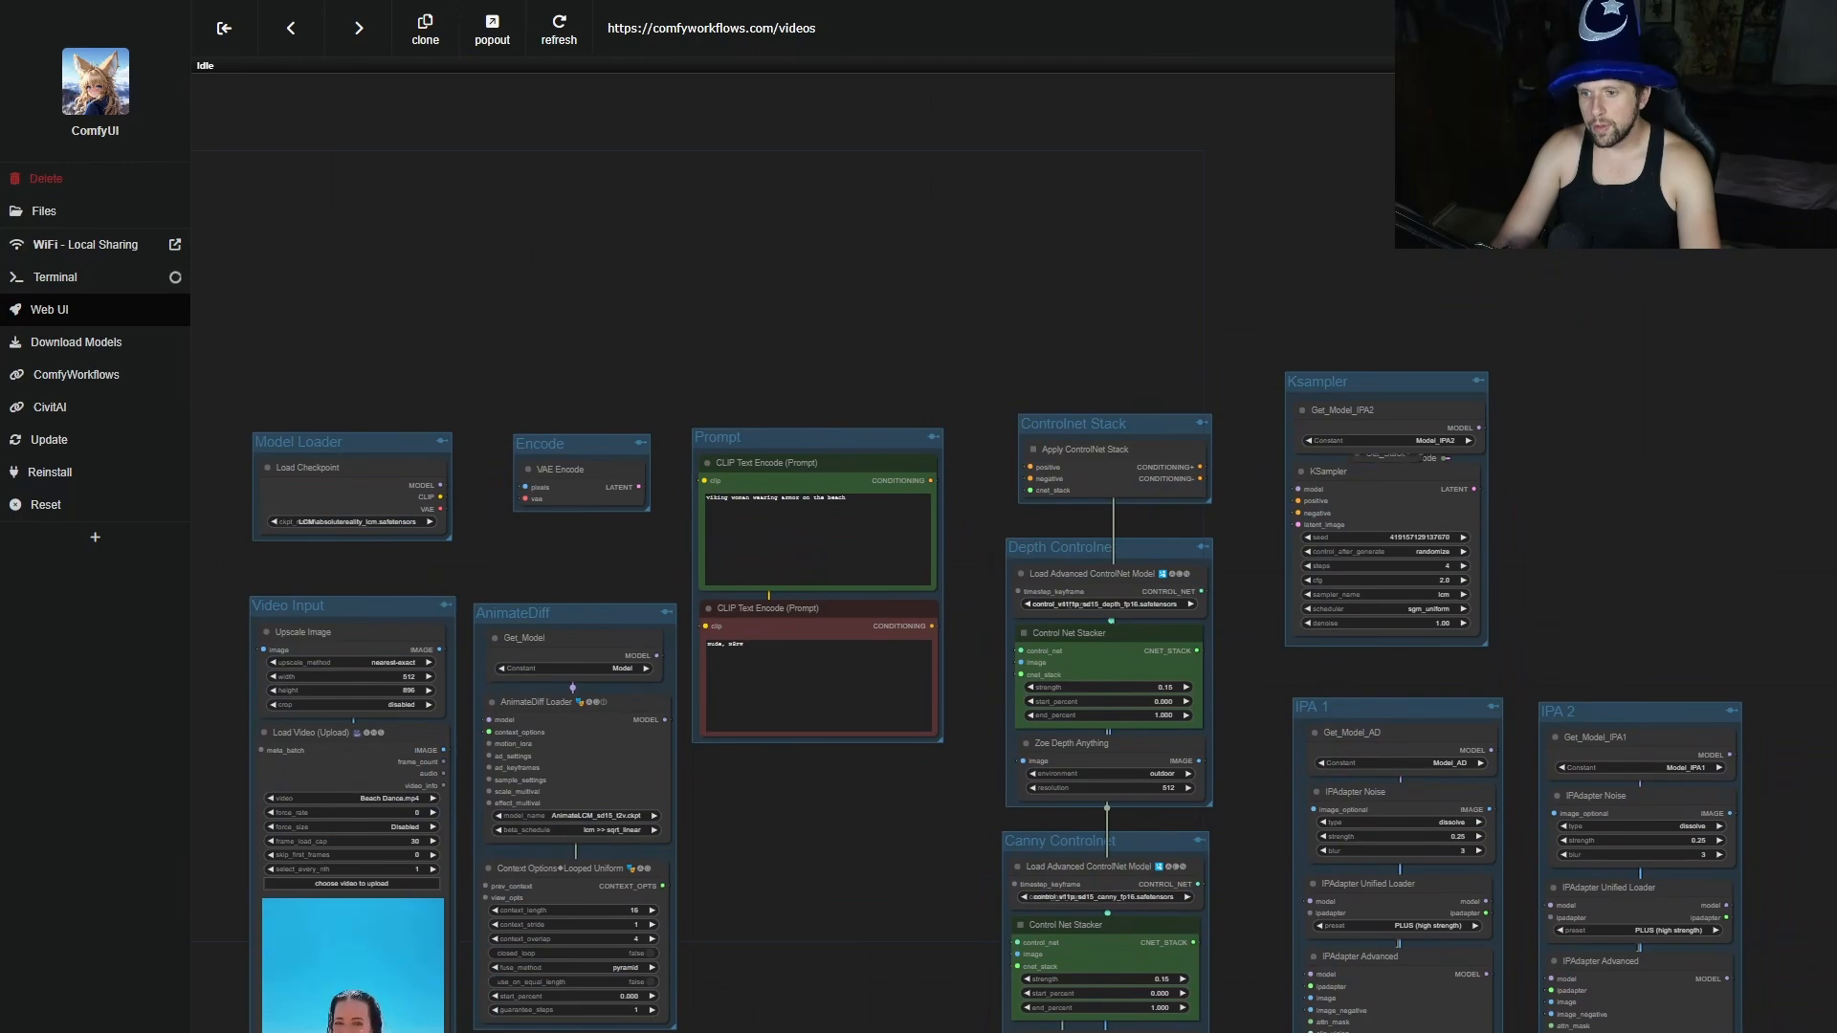
{"action": "left_click_drag", "start_coordinate": [1229, 1032], "coordinate": [1192, 742]}
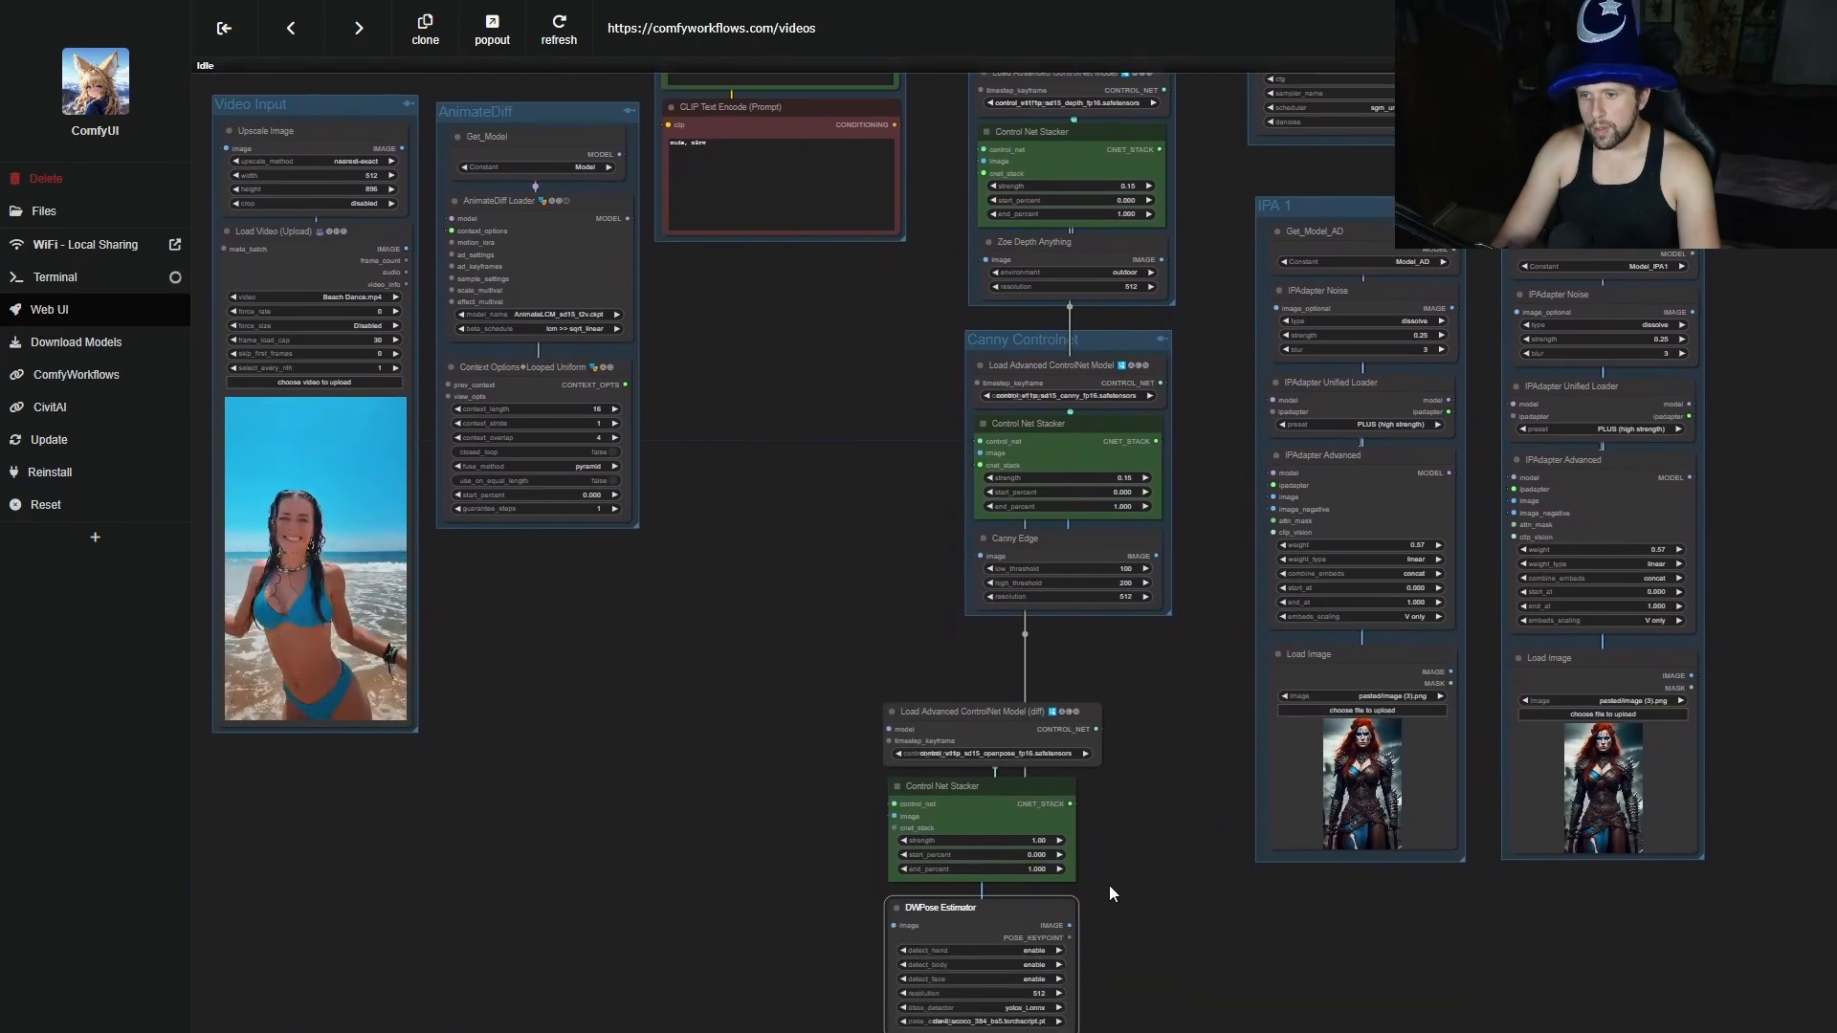
{"action": "scroll", "coordinate": [1108, 899], "scroll_direction": "up", "scroll_amount": 10}
{"action": "scroll", "coordinate": [1105, 907], "scroll_direction": "up", "scroll_amount": 2}
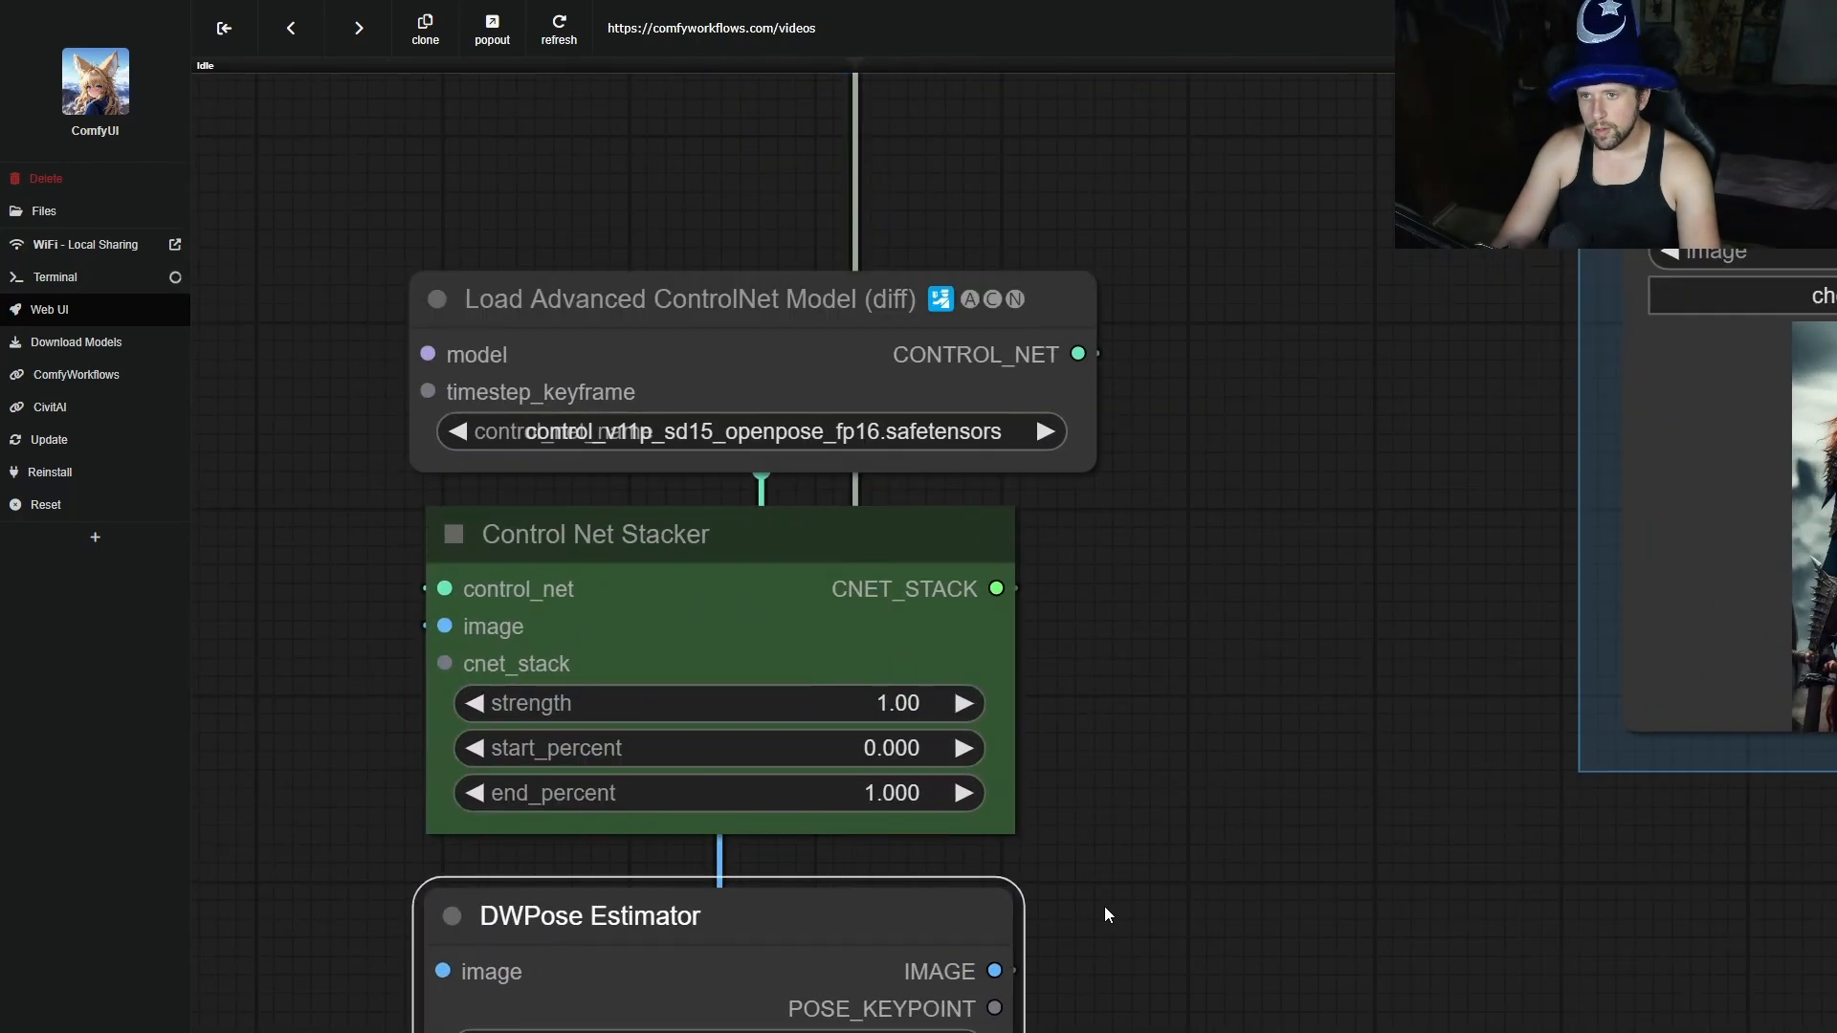
{"action": "scroll", "coordinate": [1104, 906], "scroll_direction": "down", "scroll_amount": 4}
{"action": "left_click_drag", "start_coordinate": [1169, 881], "coordinate": [1271, 910]}
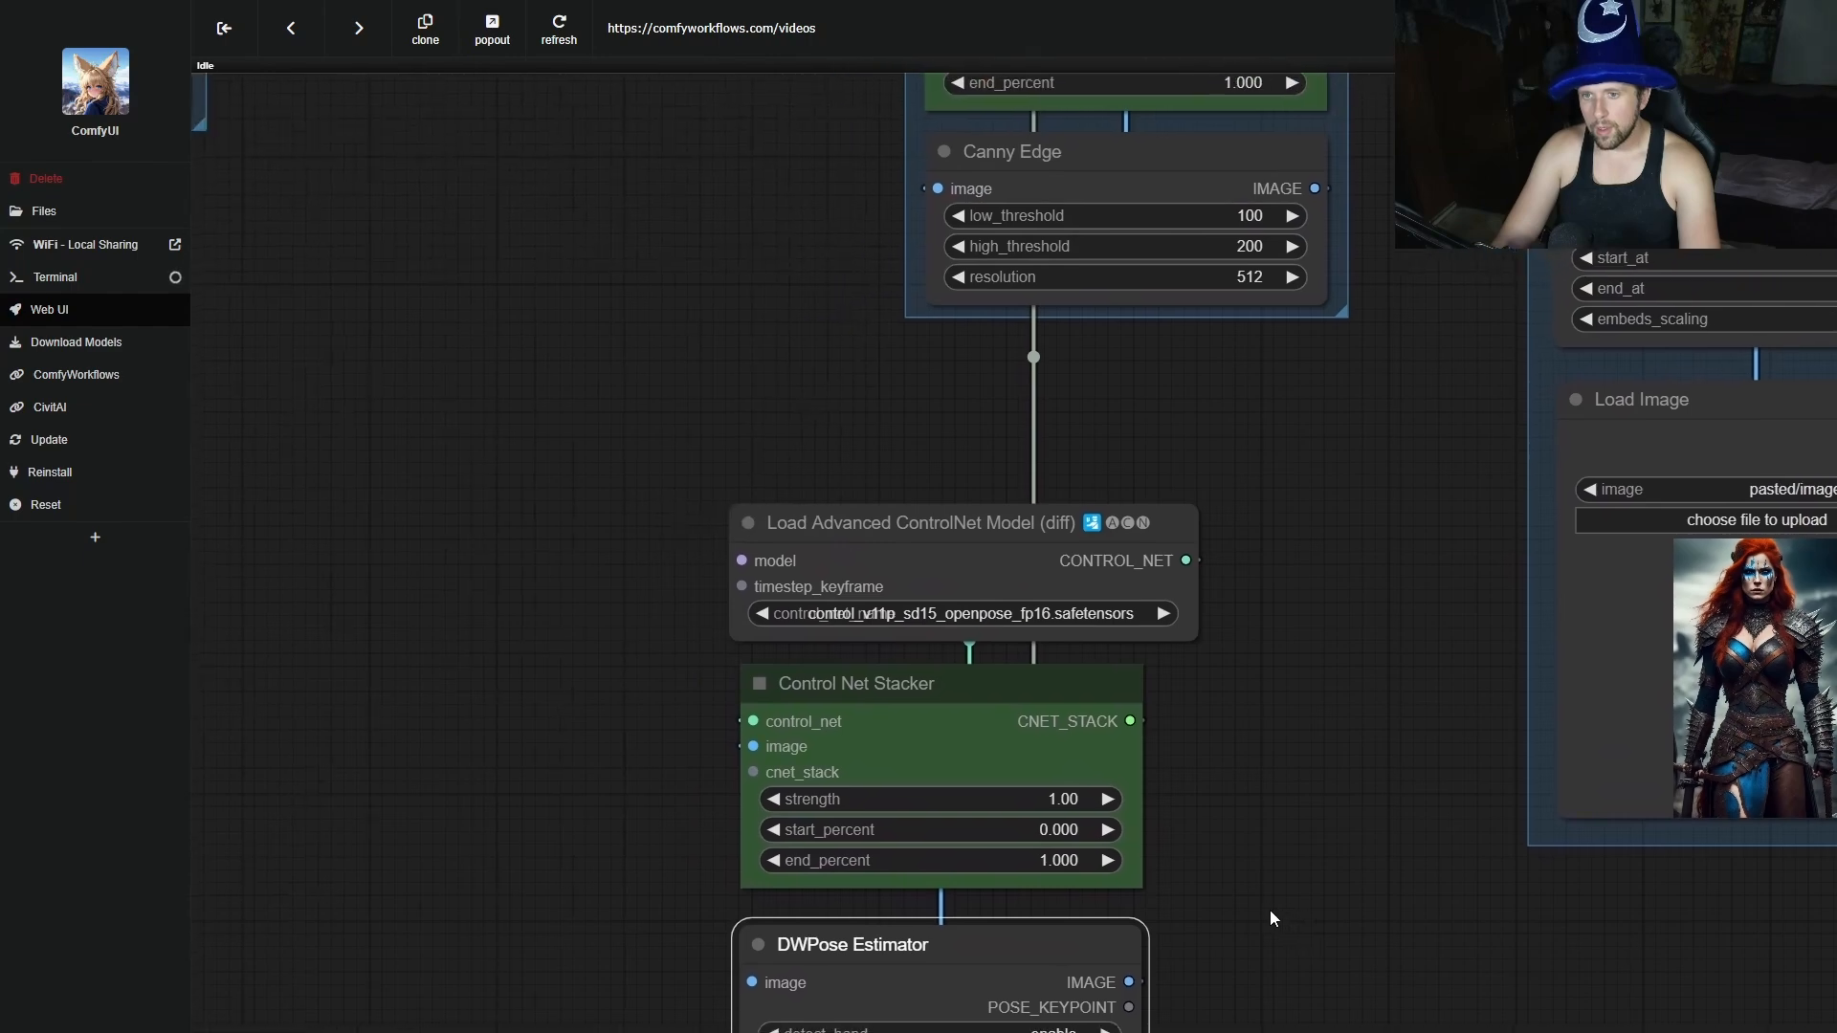
{"action": "left_click", "coordinate": [1004, 553]}
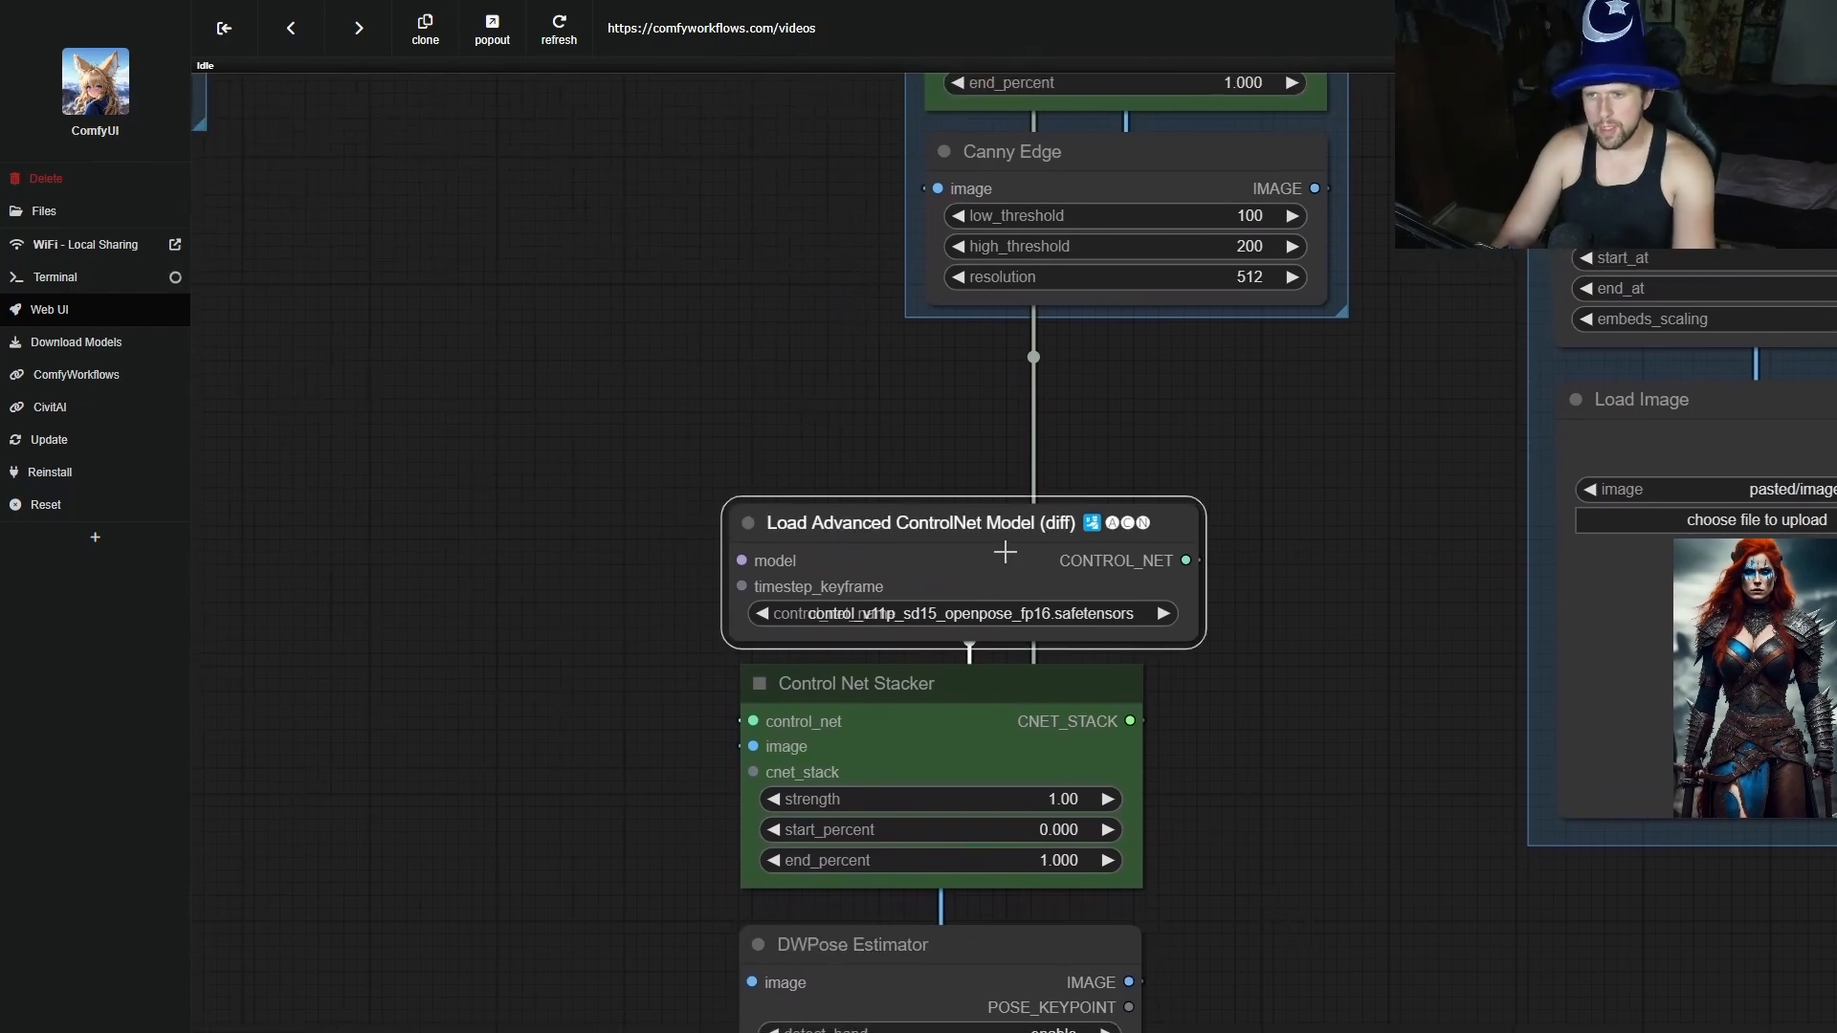
{"action": "key", "text": "Delete"}
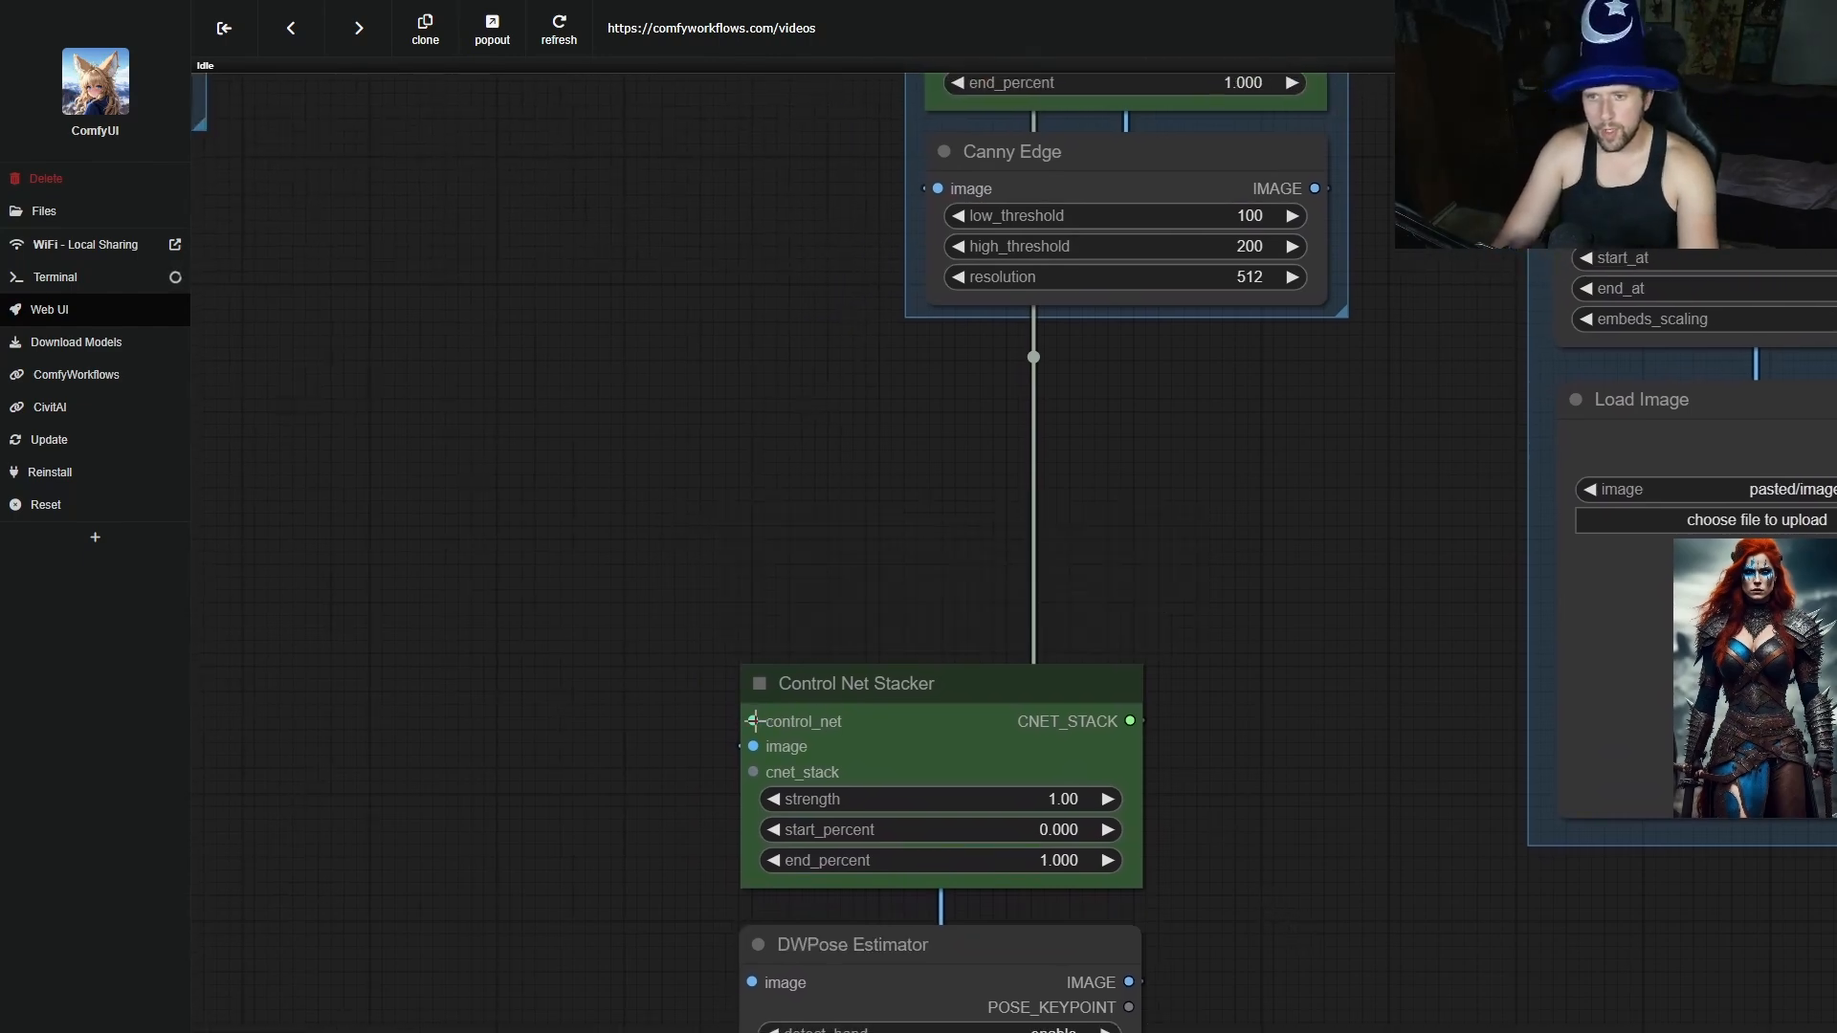
Attach a Load Advanced ControlNet Model node to the new Control Net Stacker's control_net input and load control_v11p_sd15_openpose_fp16.safetensors.
{"action": "left_click_drag", "start_coordinate": [753, 721], "coordinate": [1033, 485]}
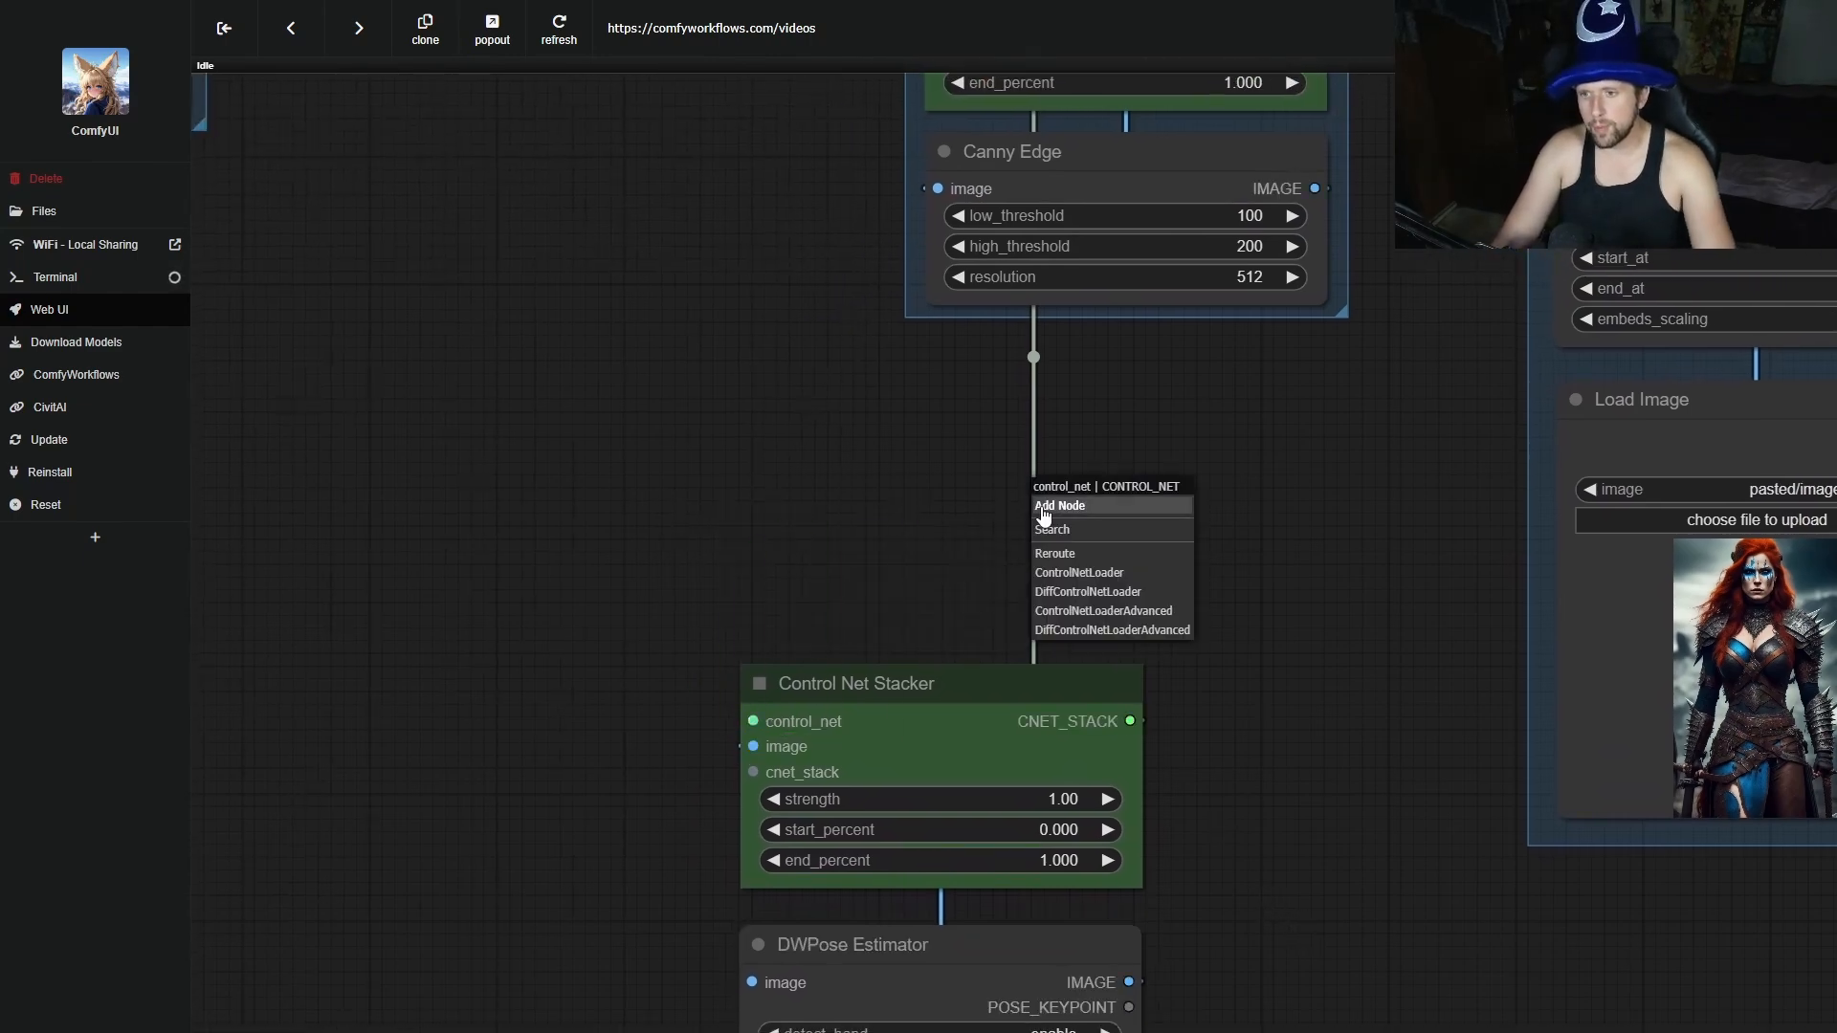
{"action": "left_click", "coordinate": [1164, 612]}
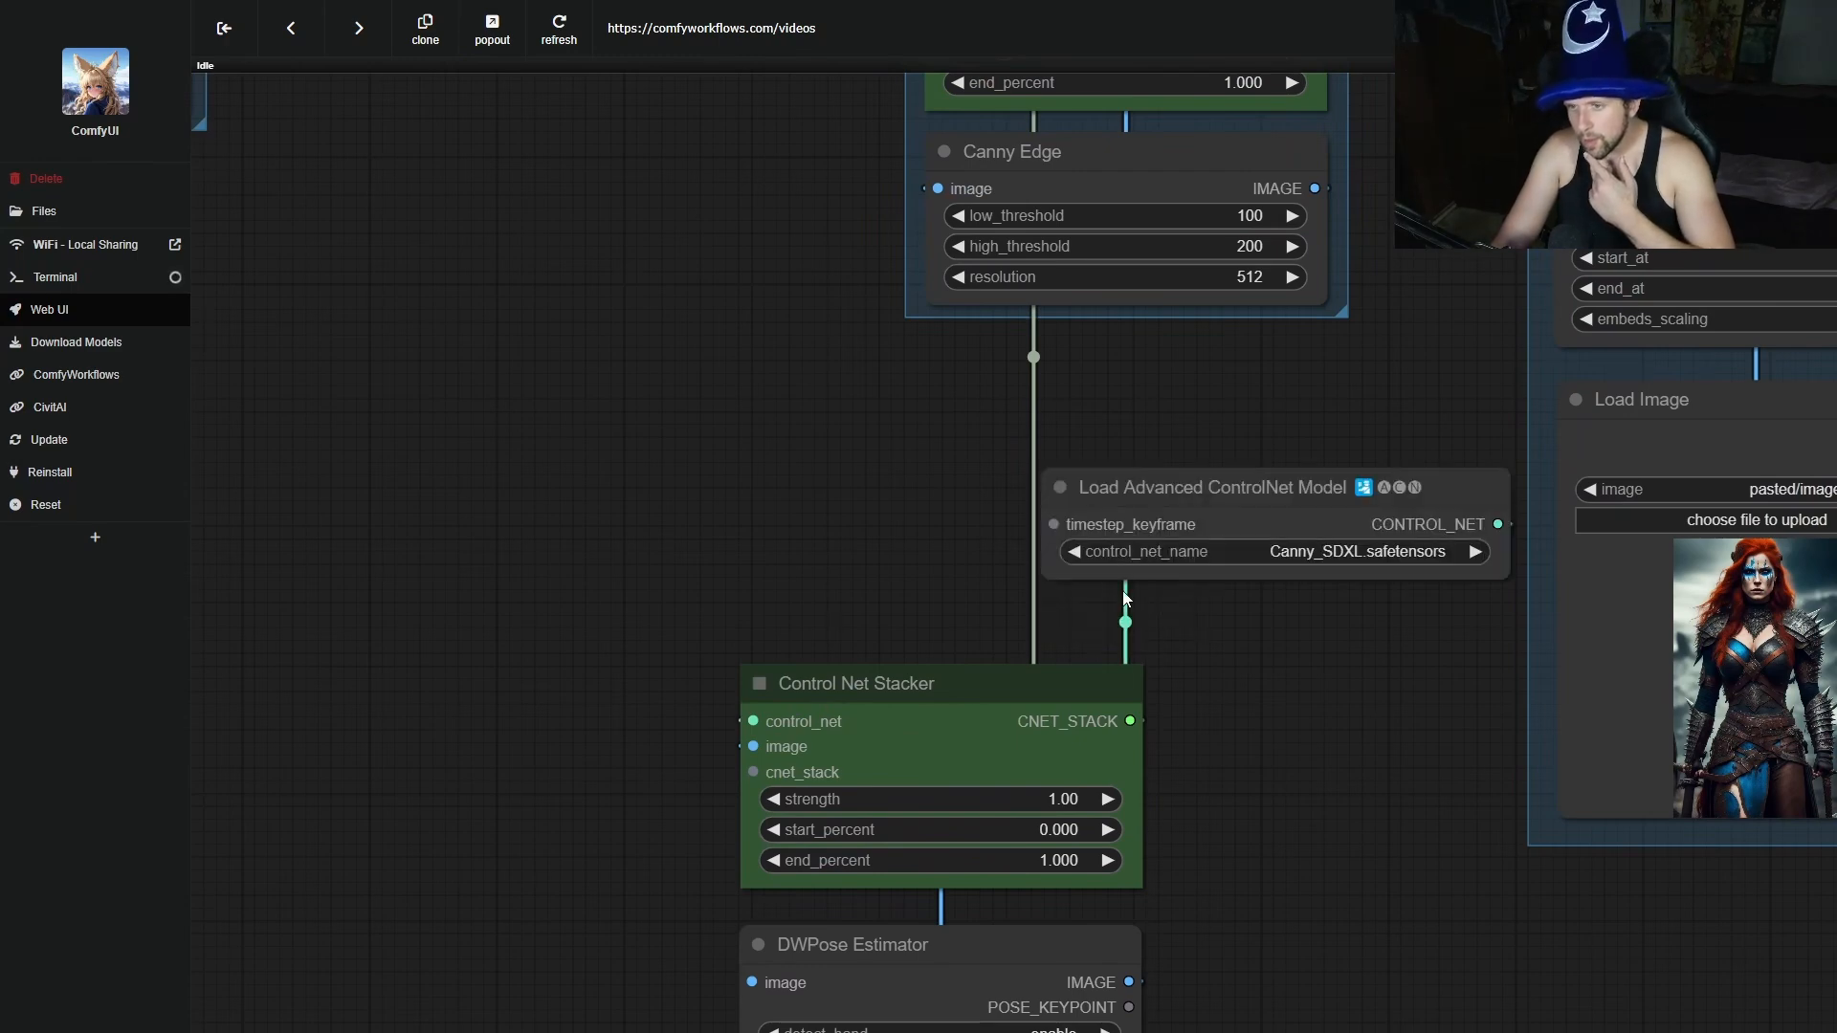
{"action": "left_click_drag", "start_coordinate": [1288, 487], "coordinate": [938, 532]}
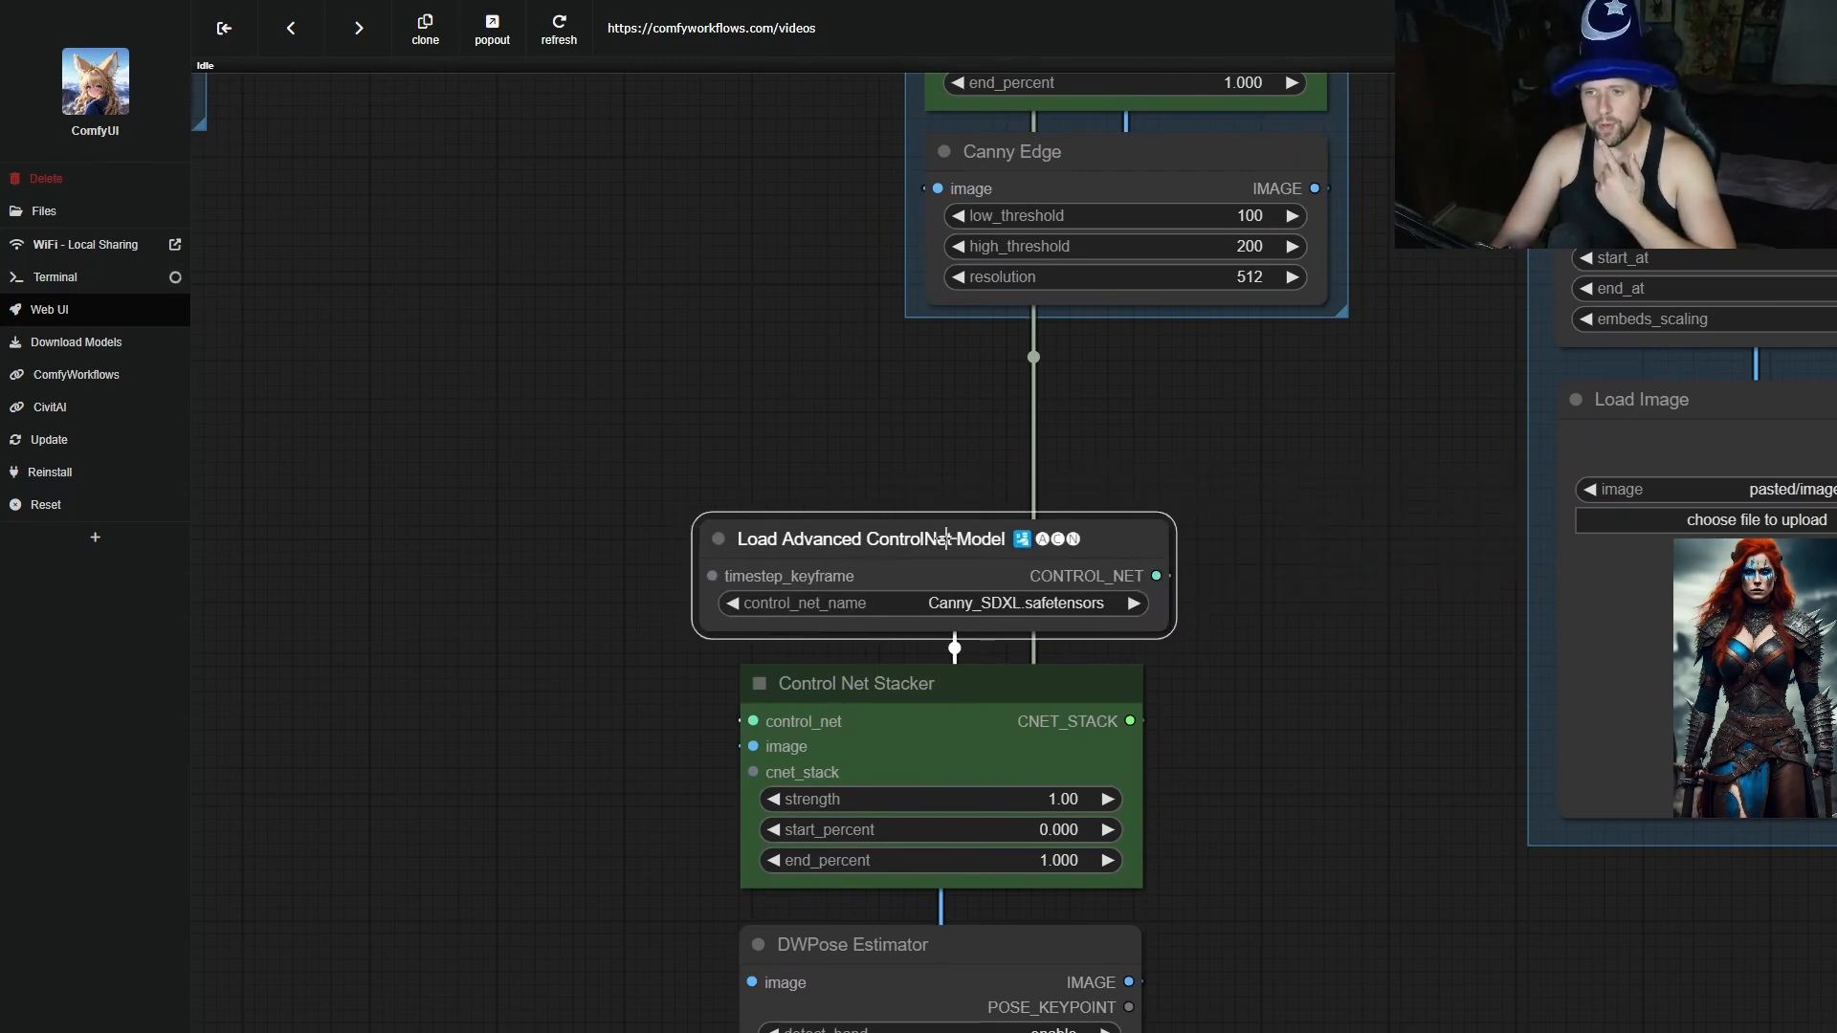
{"action": "left_click", "coordinate": [996, 597]}
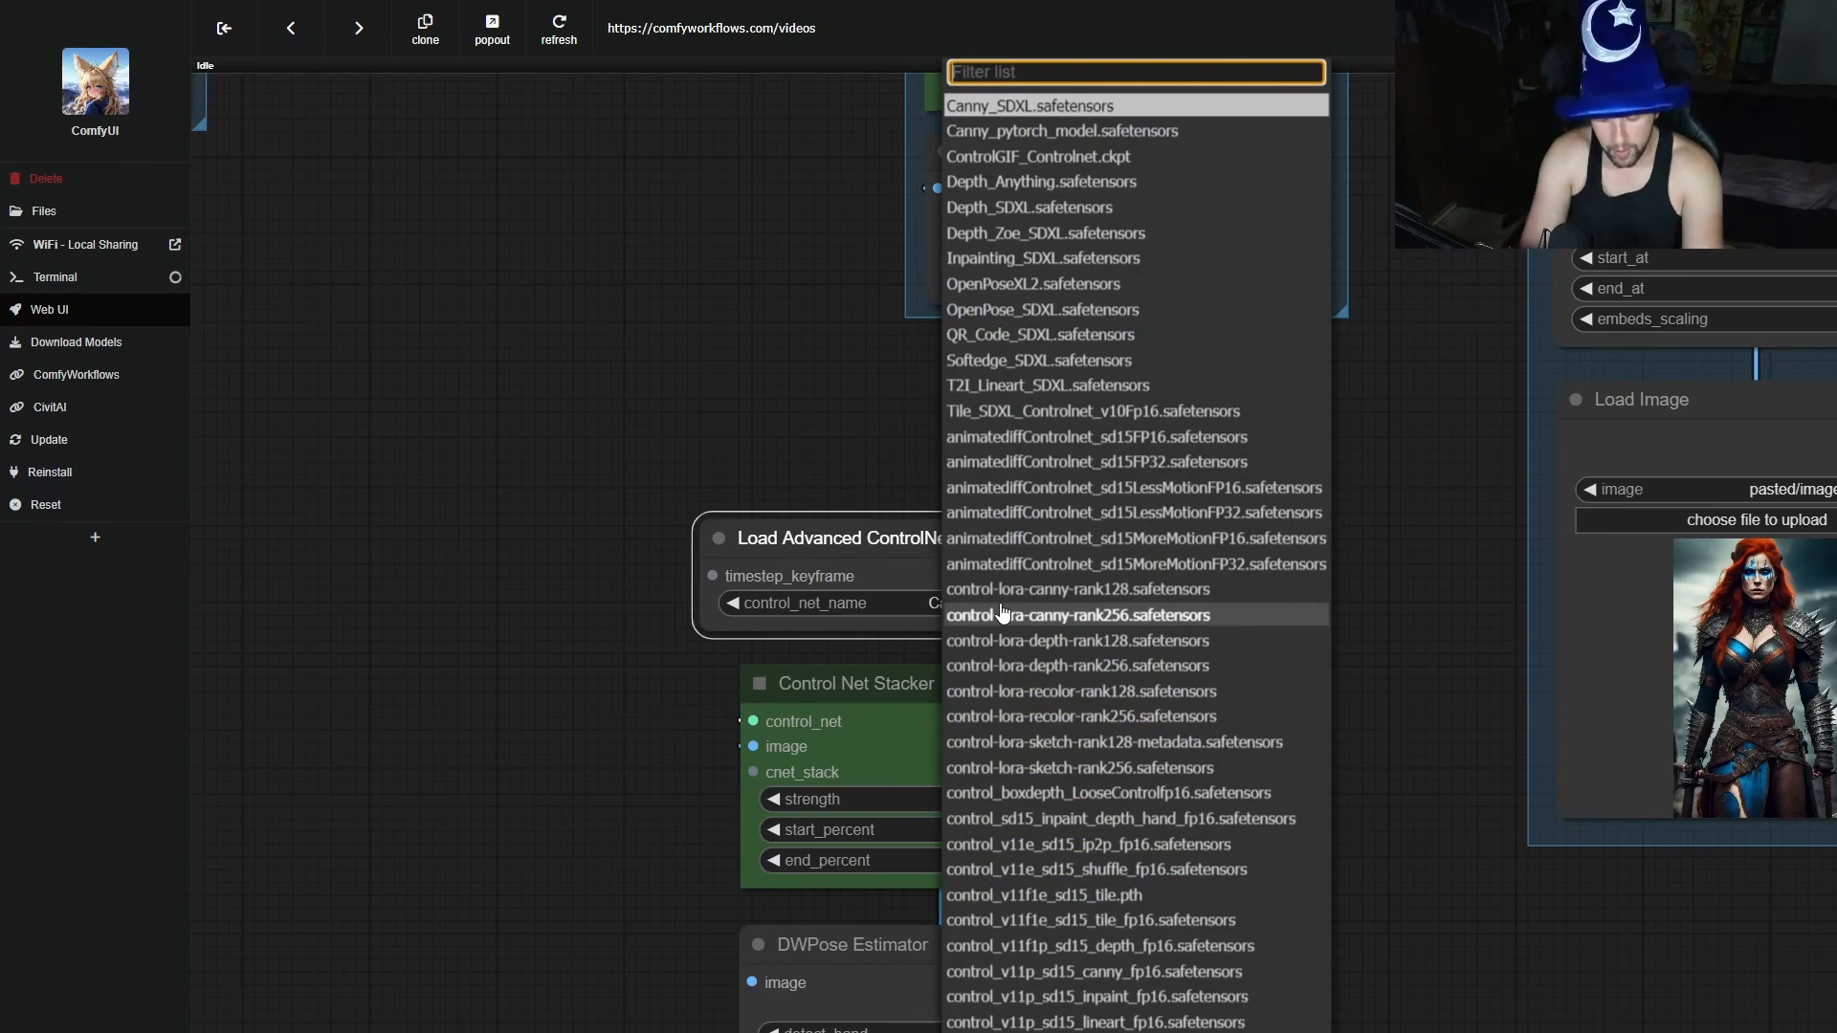
{"action": "type", "text": "open"}
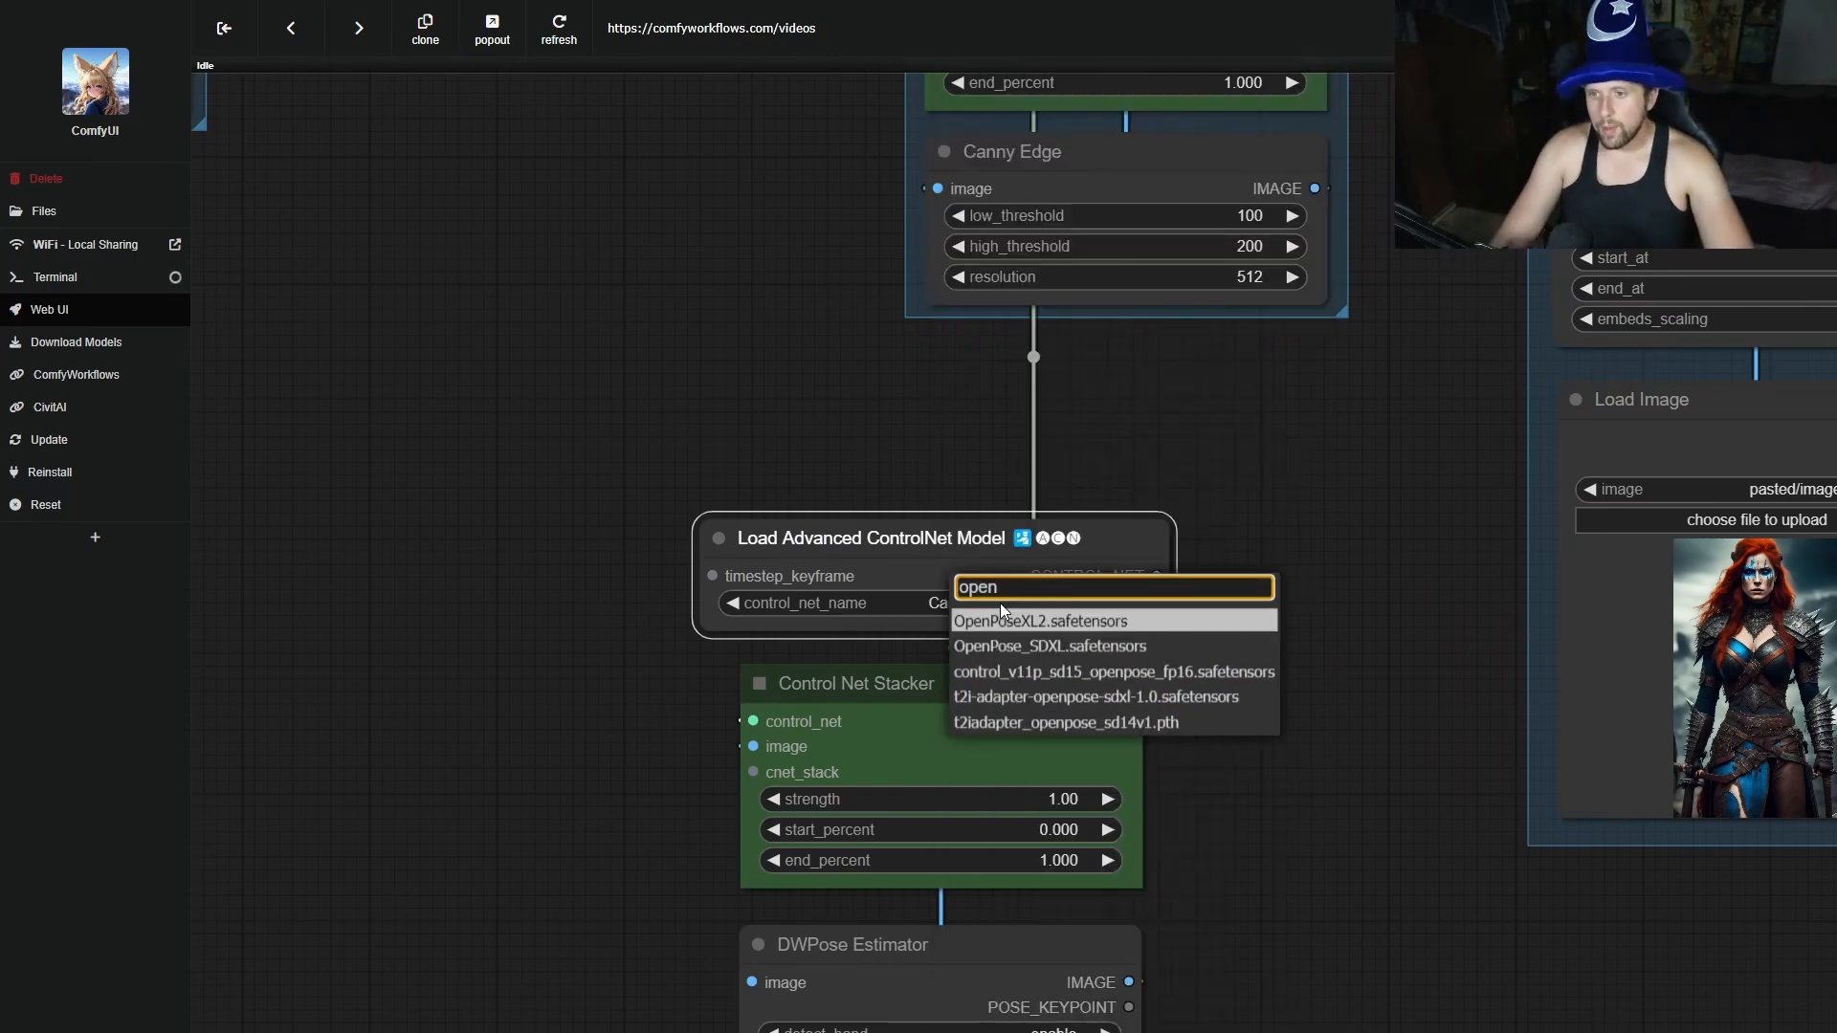
{"action": "left_click", "coordinate": [1089, 676]}
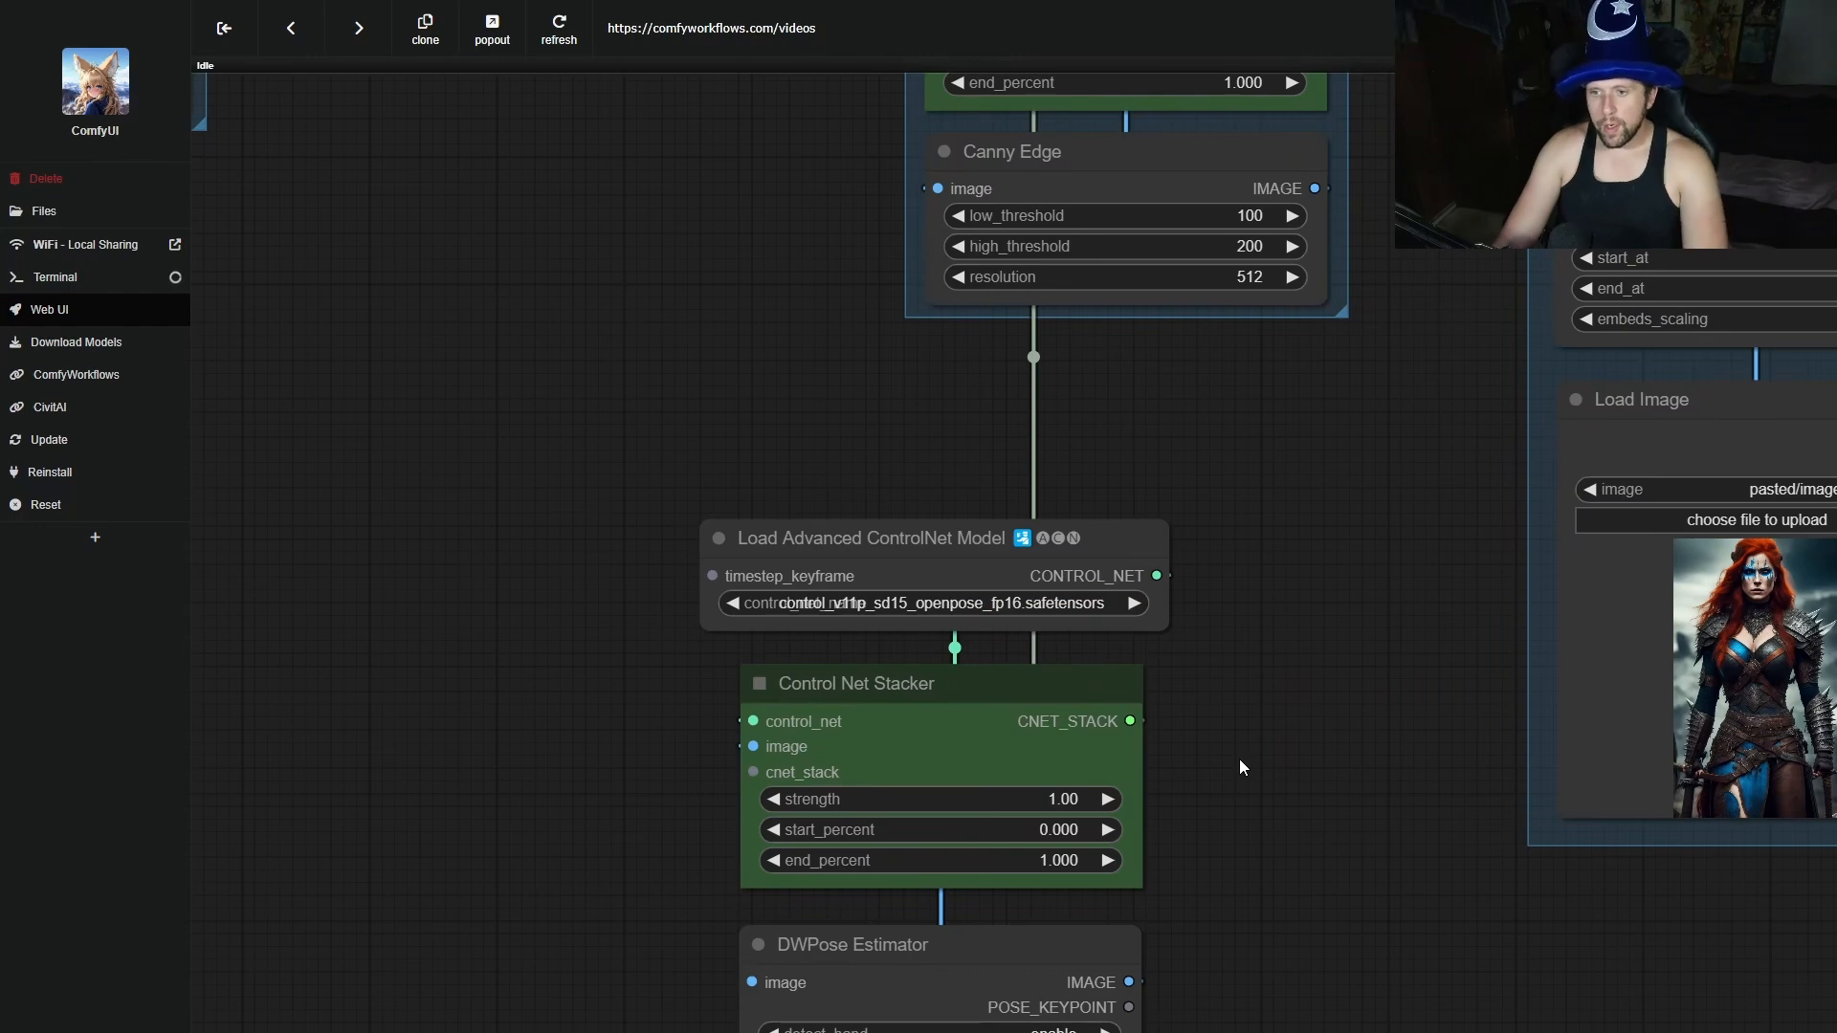
Add a Get node set to Video, connect it to the DWPose Estimator's image input, and collapse it onto the estimator.
{"action": "scroll", "coordinate": [1239, 760], "scroll_direction": "down", "scroll_amount": 5}
{"action": "left_click_drag", "start_coordinate": [1320, 938], "coordinate": [1248, 888]}
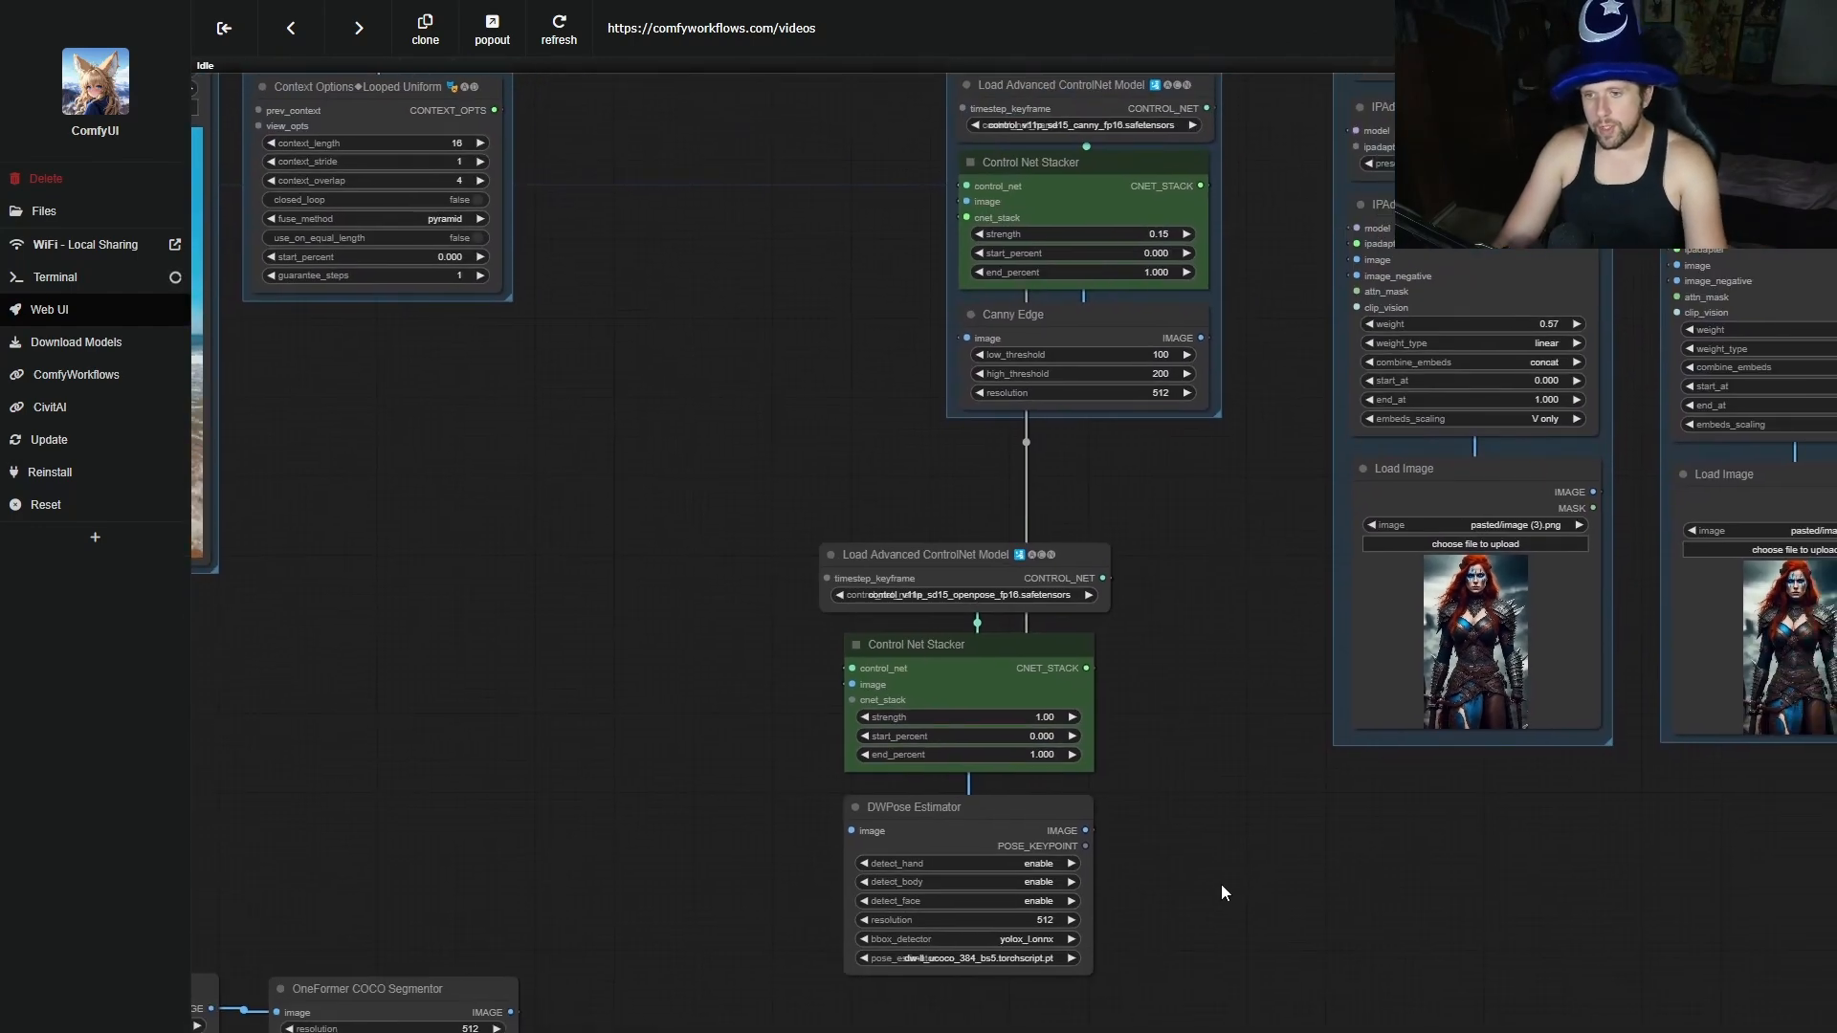
{"action": "right_click", "coordinate": [940, 819]}
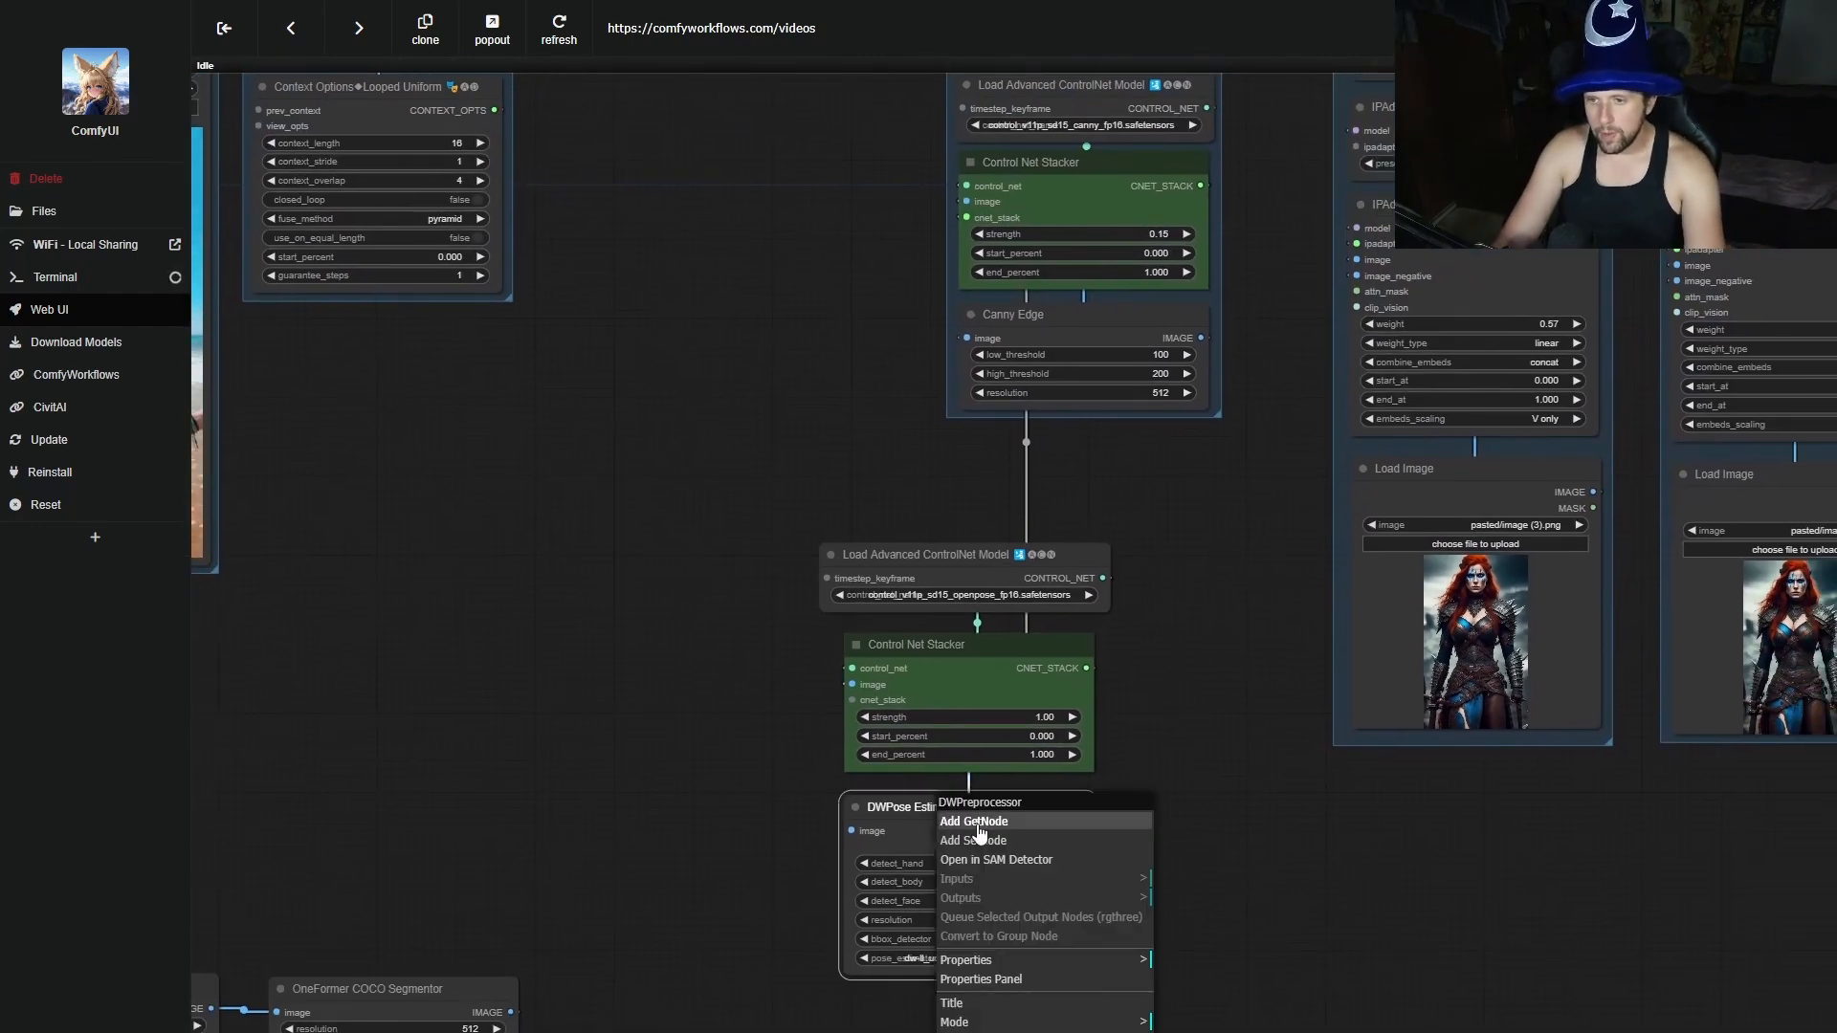
{"action": "left_click", "coordinate": [978, 825]}
{"action": "left_click", "coordinate": [763, 848]}
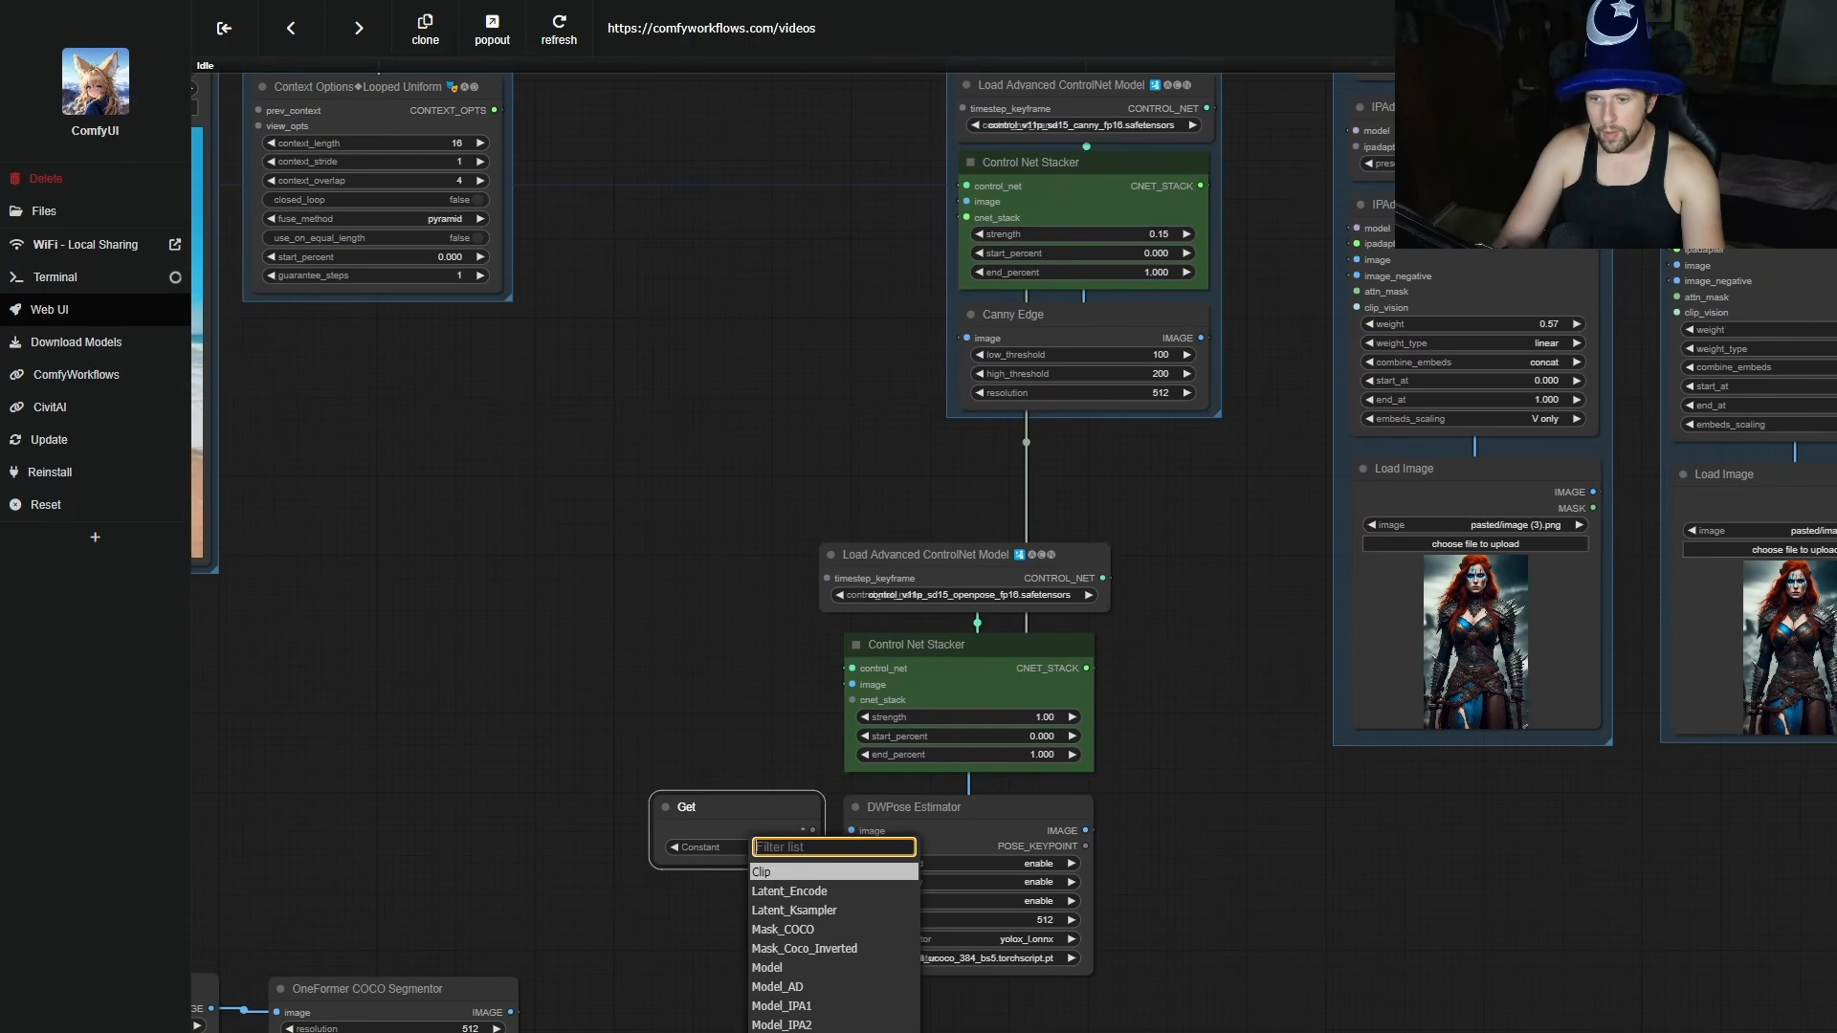
{"action": "left_click", "coordinate": [773, 1031]}
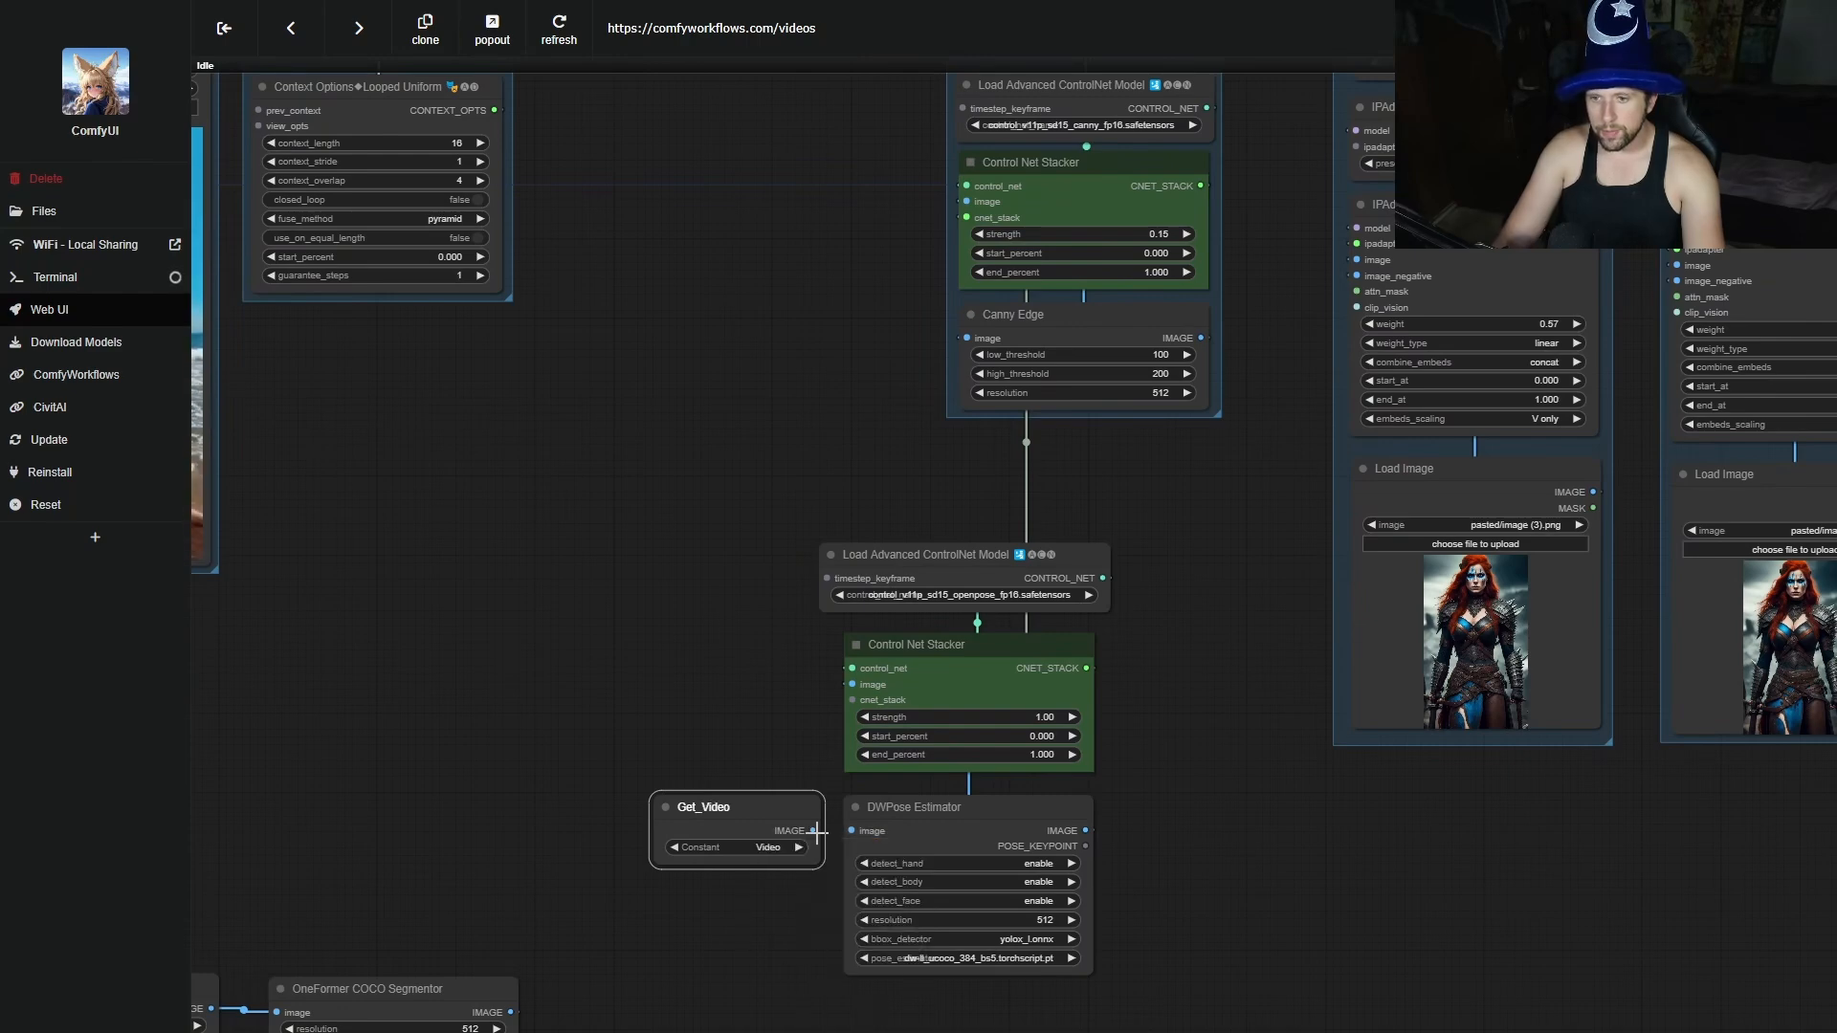
{"action": "left_click_drag", "start_coordinate": [812, 830], "coordinate": [856, 830]}
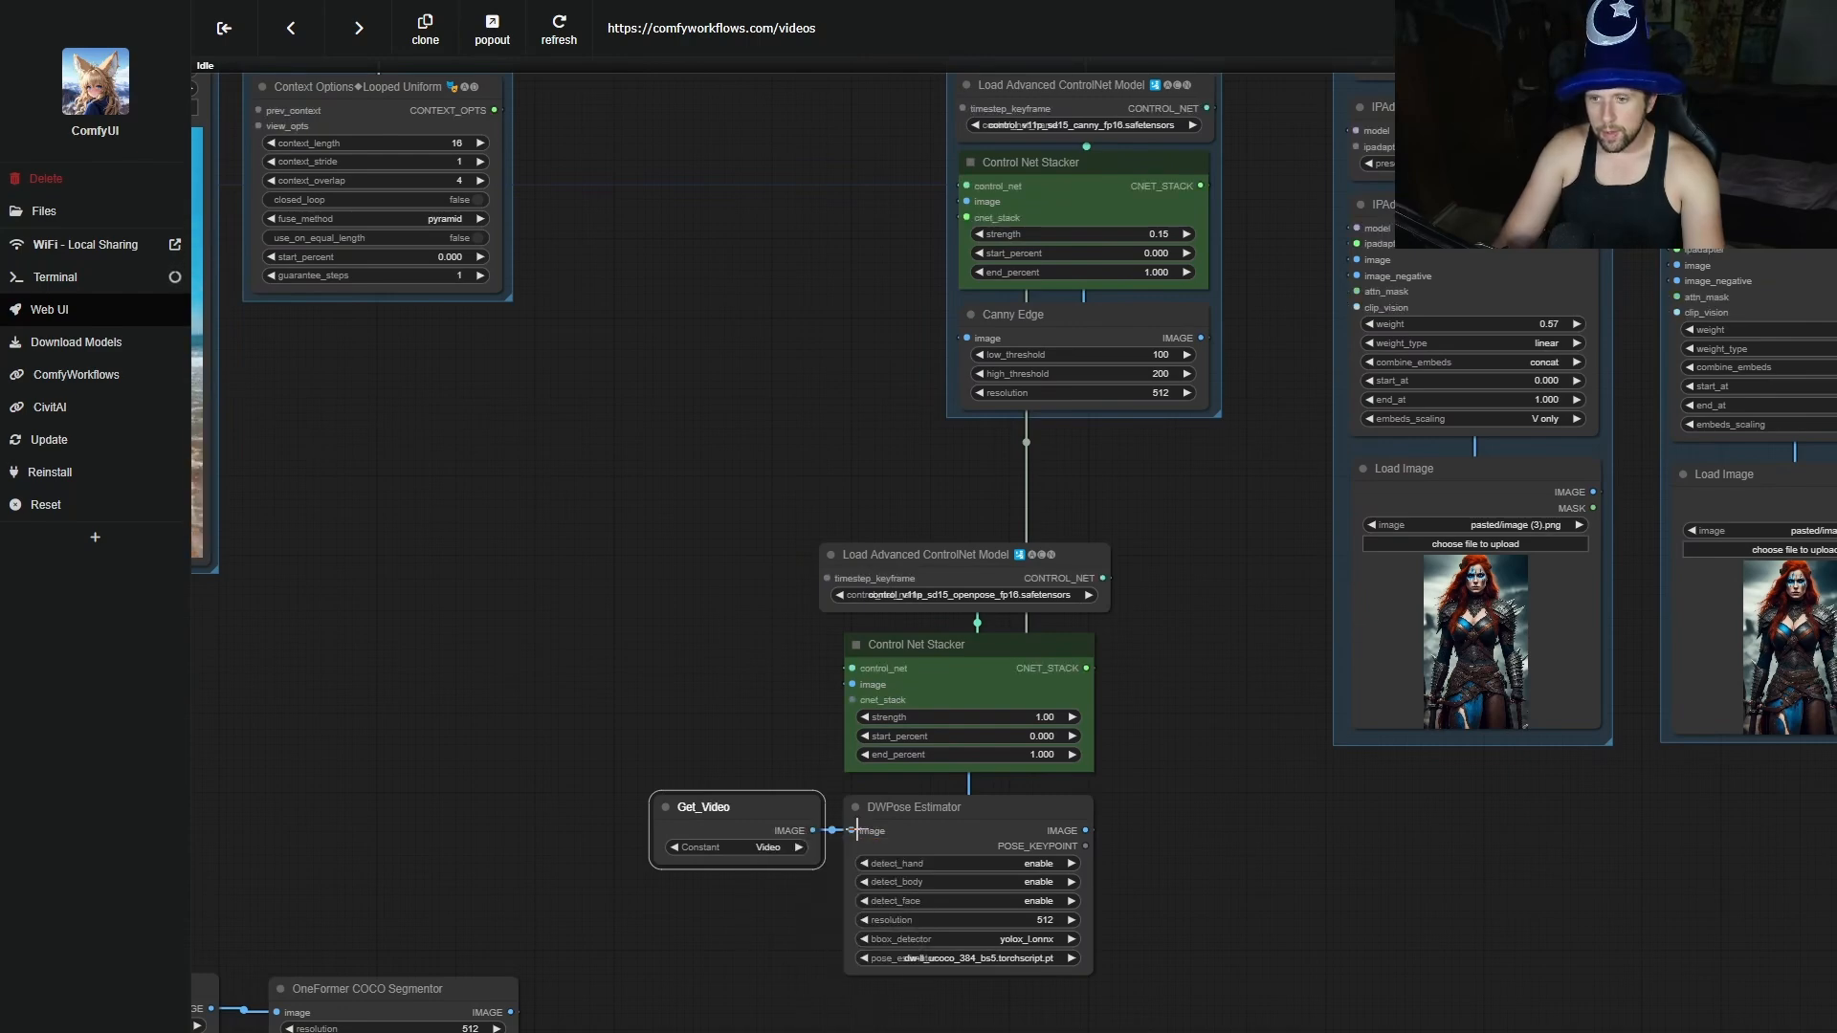
{"action": "left_click", "coordinate": [664, 810]}
{"action": "left_click_drag", "start_coordinate": [664, 811], "coordinate": [1003, 846]}
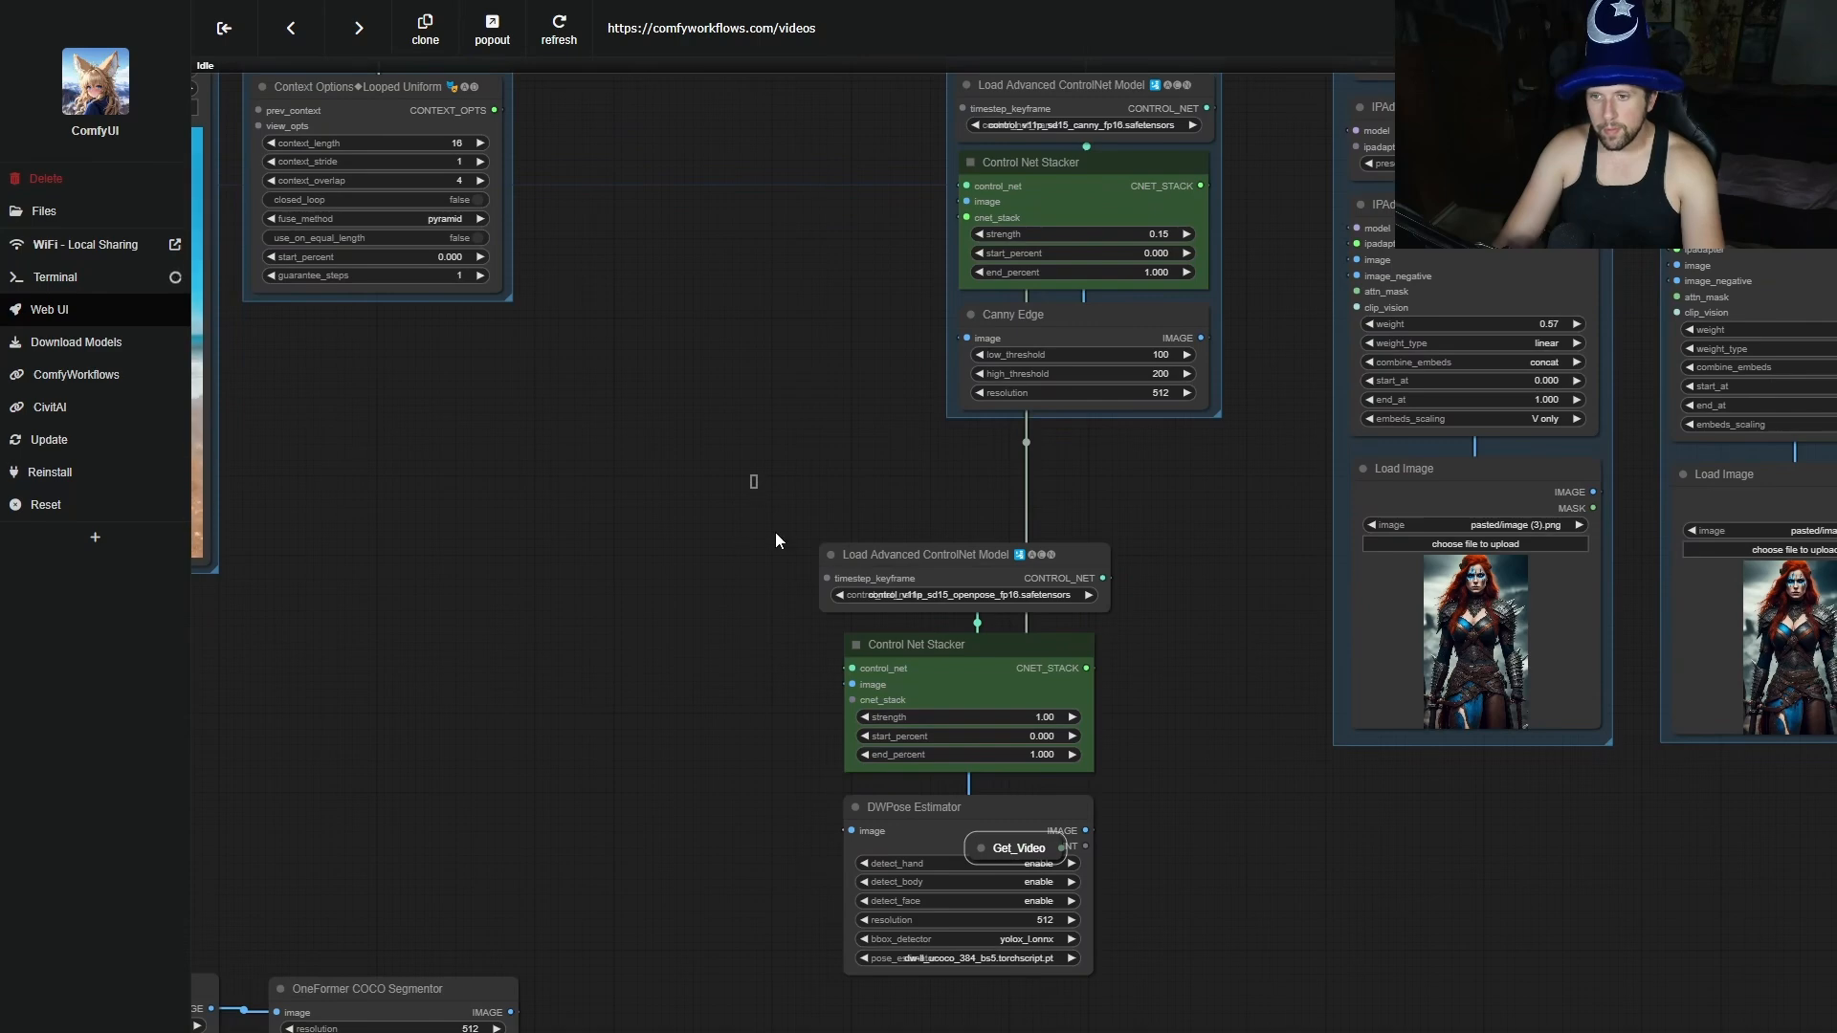
Narrow and align the openpose model loader above its stacker, and group the loader, stacker, DWPose Estimator and Get_Video nodes.
{"action": "left_click_drag", "start_coordinate": [776, 532], "coordinate": [1187, 1029]}
{"action": "left_click_drag", "start_coordinate": [1110, 609], "coordinate": [1079, 612]}
{"action": "left_click_drag", "start_coordinate": [950, 555], "coordinate": [969, 558]}
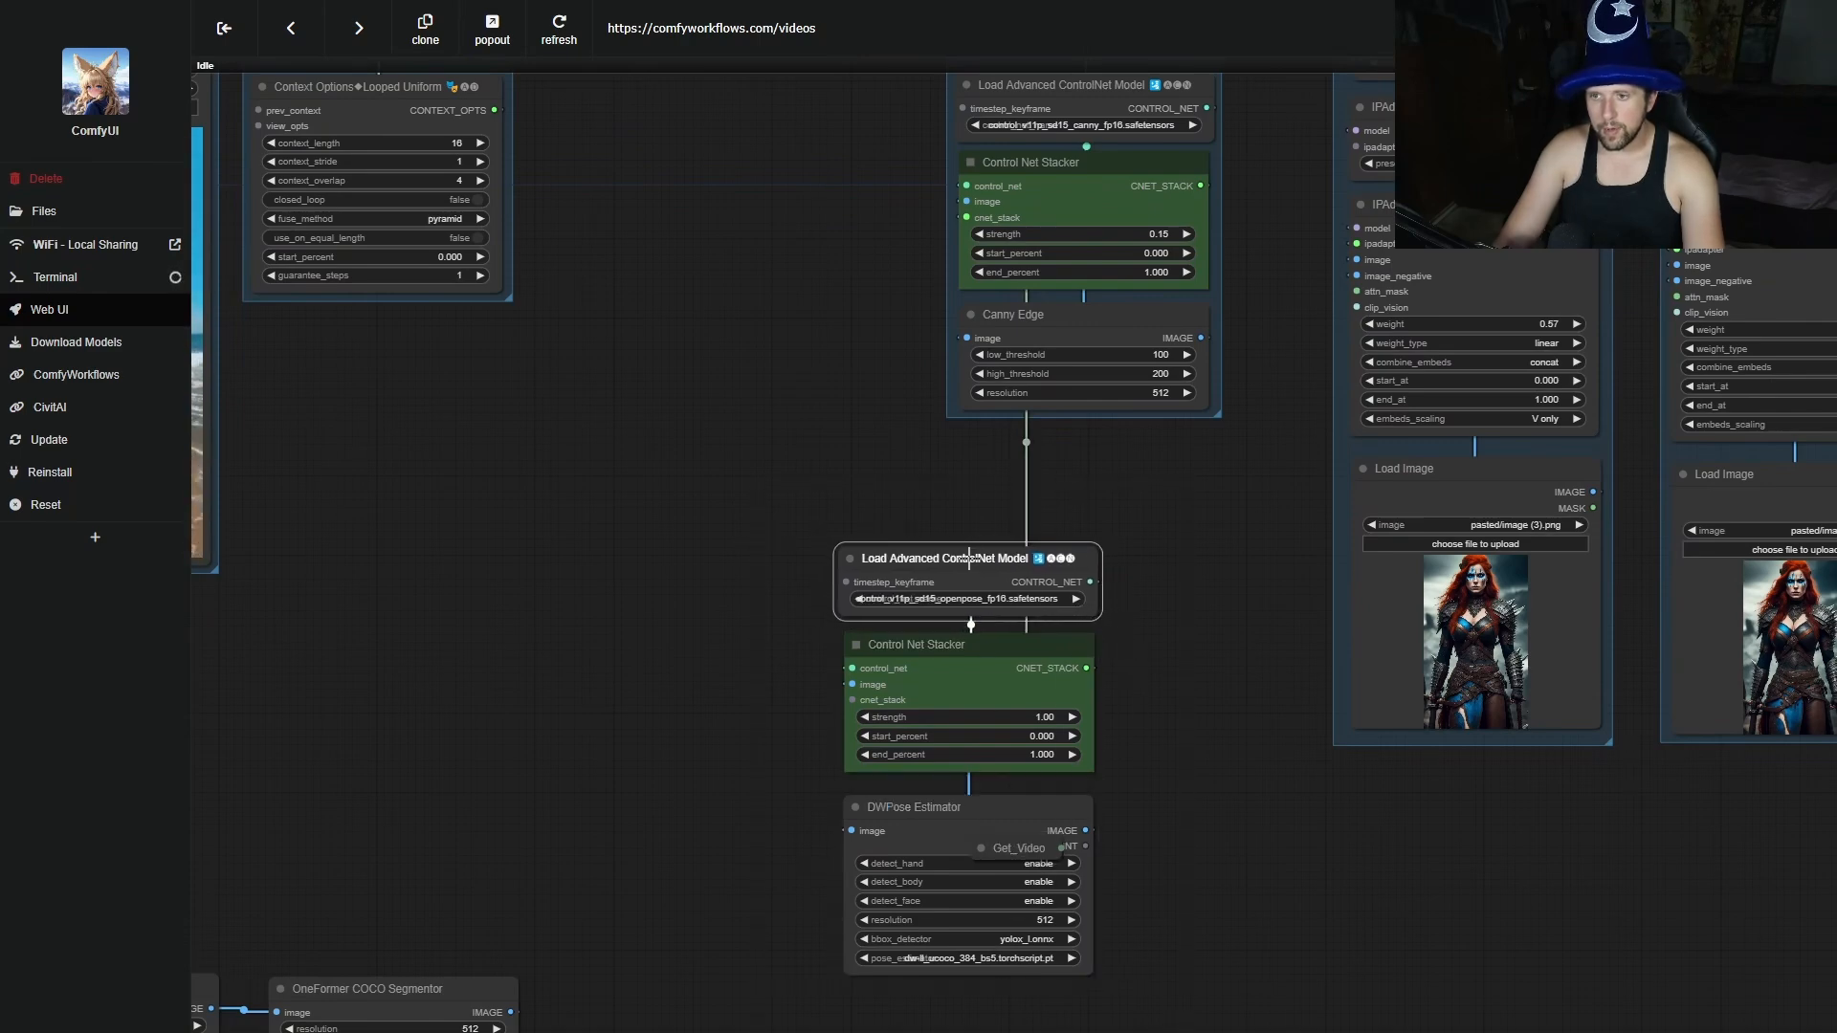
{"action": "left_click_drag", "start_coordinate": [775, 455], "coordinate": [1288, 1032]}
{"action": "right_click", "coordinate": [727, 629]}
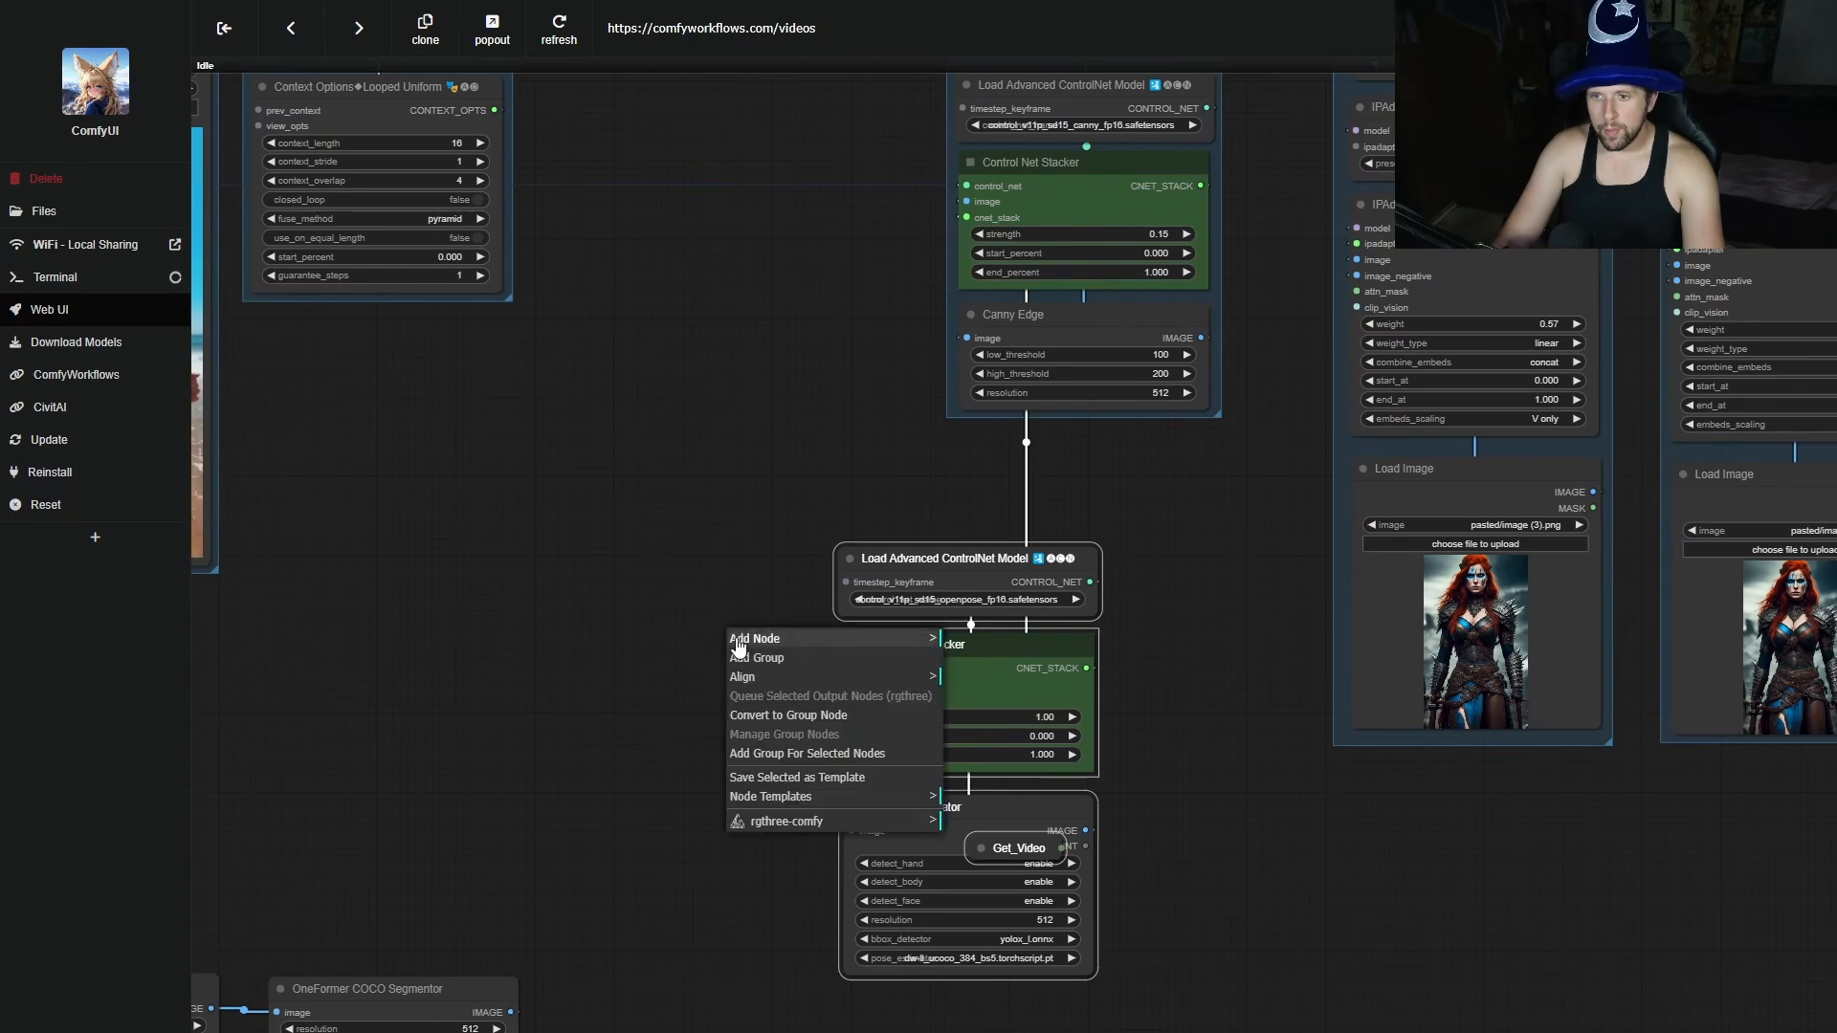
{"action": "left_click", "coordinate": [806, 754]}
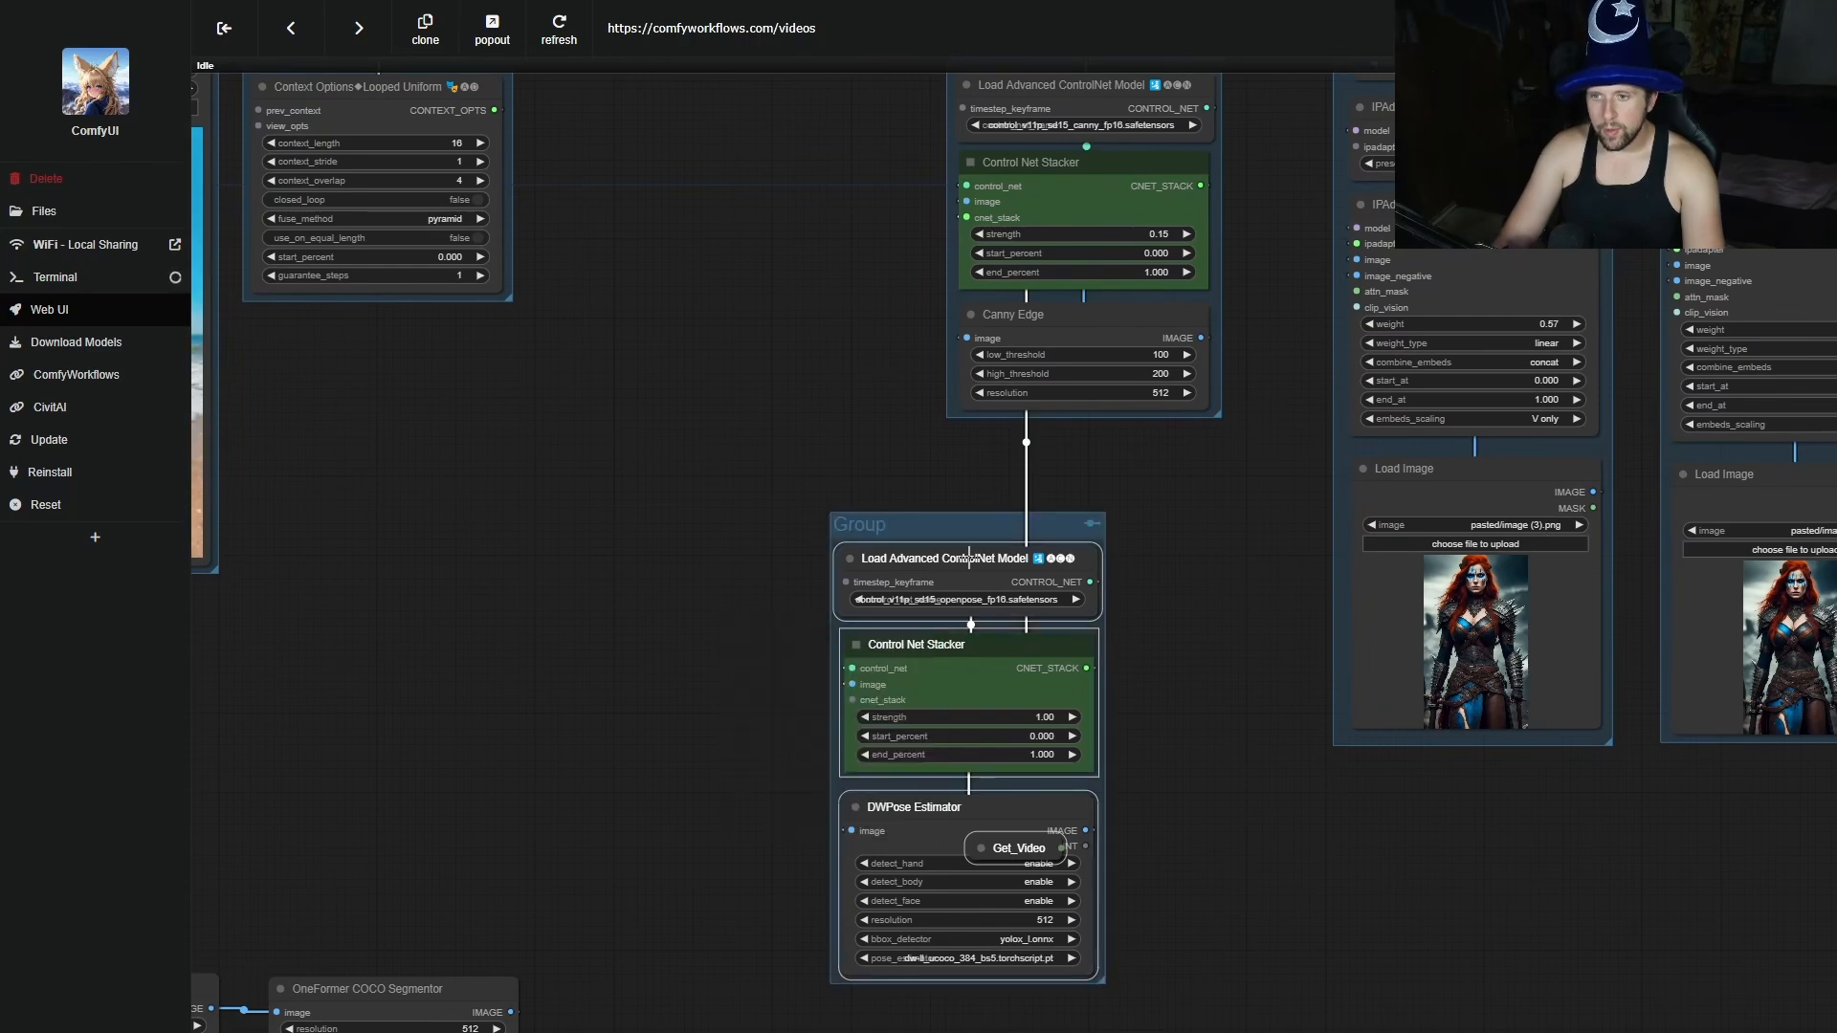
Title the new group "Openpose Controlnet".
{"action": "right_click", "coordinate": [920, 525]}
{"action": "left_click", "coordinate": [1033, 795]}
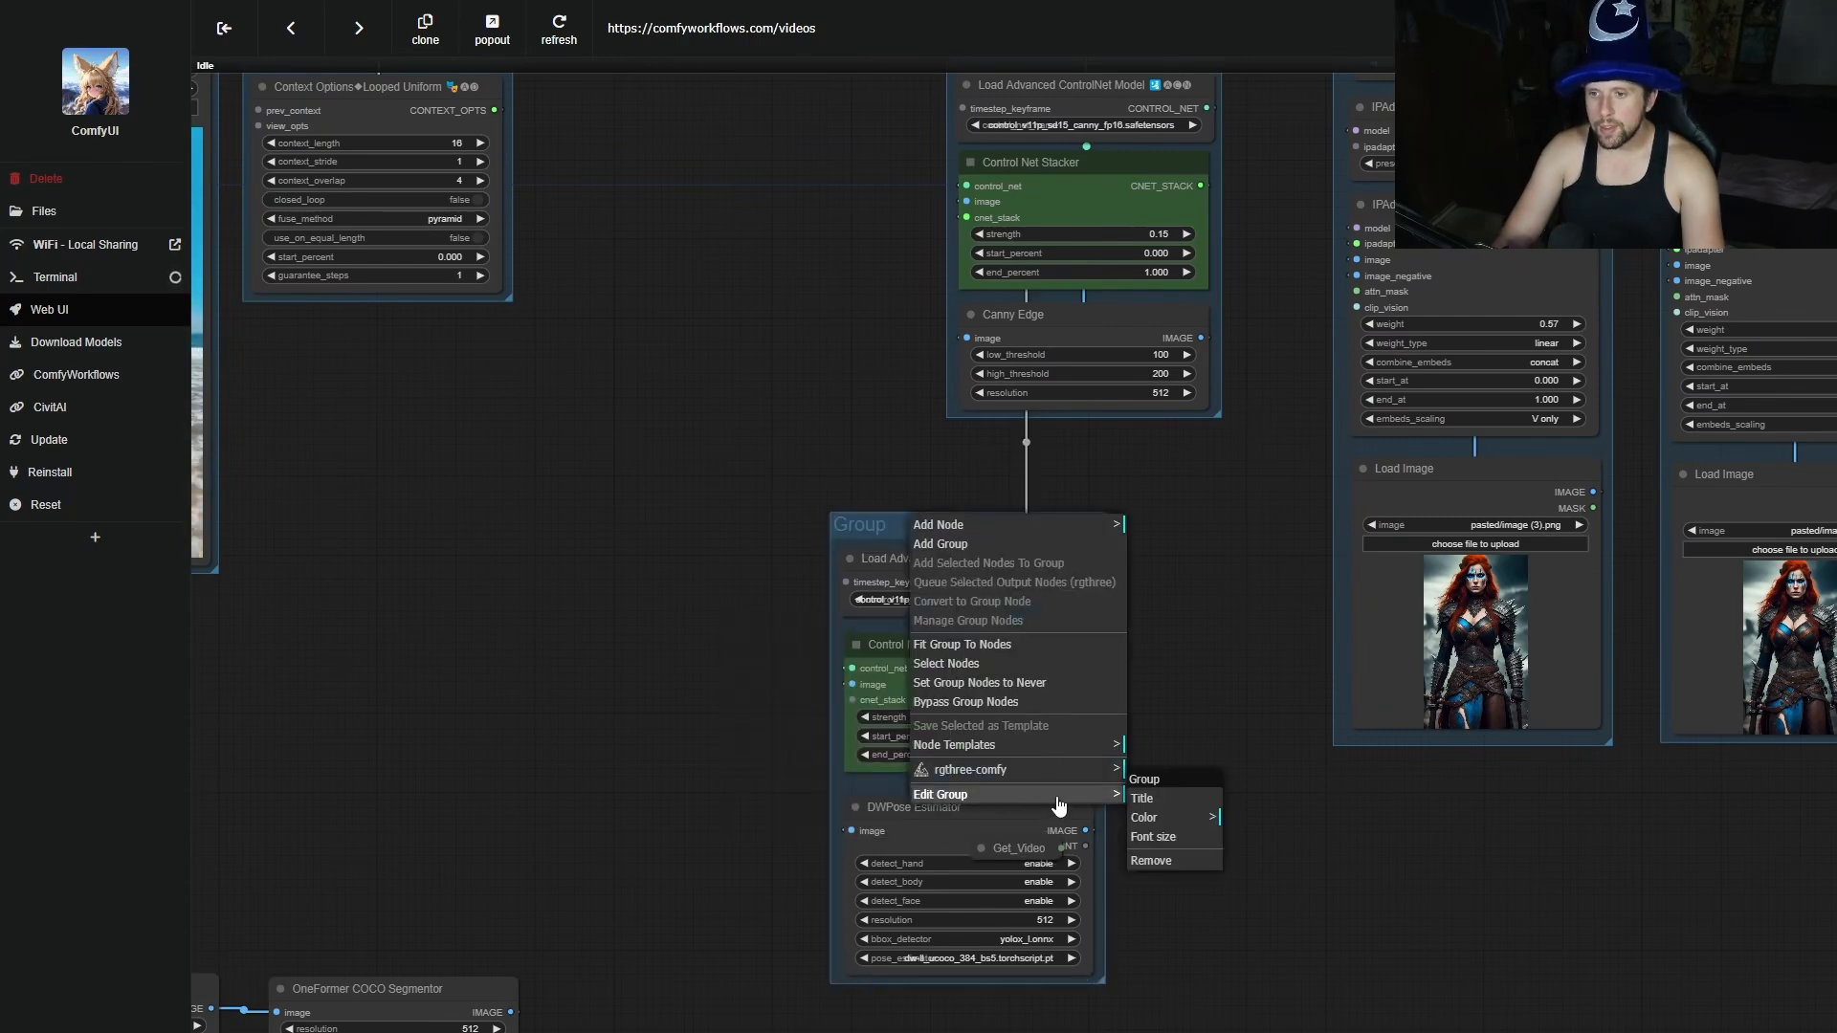
{"action": "left_click", "coordinate": [1169, 792]}
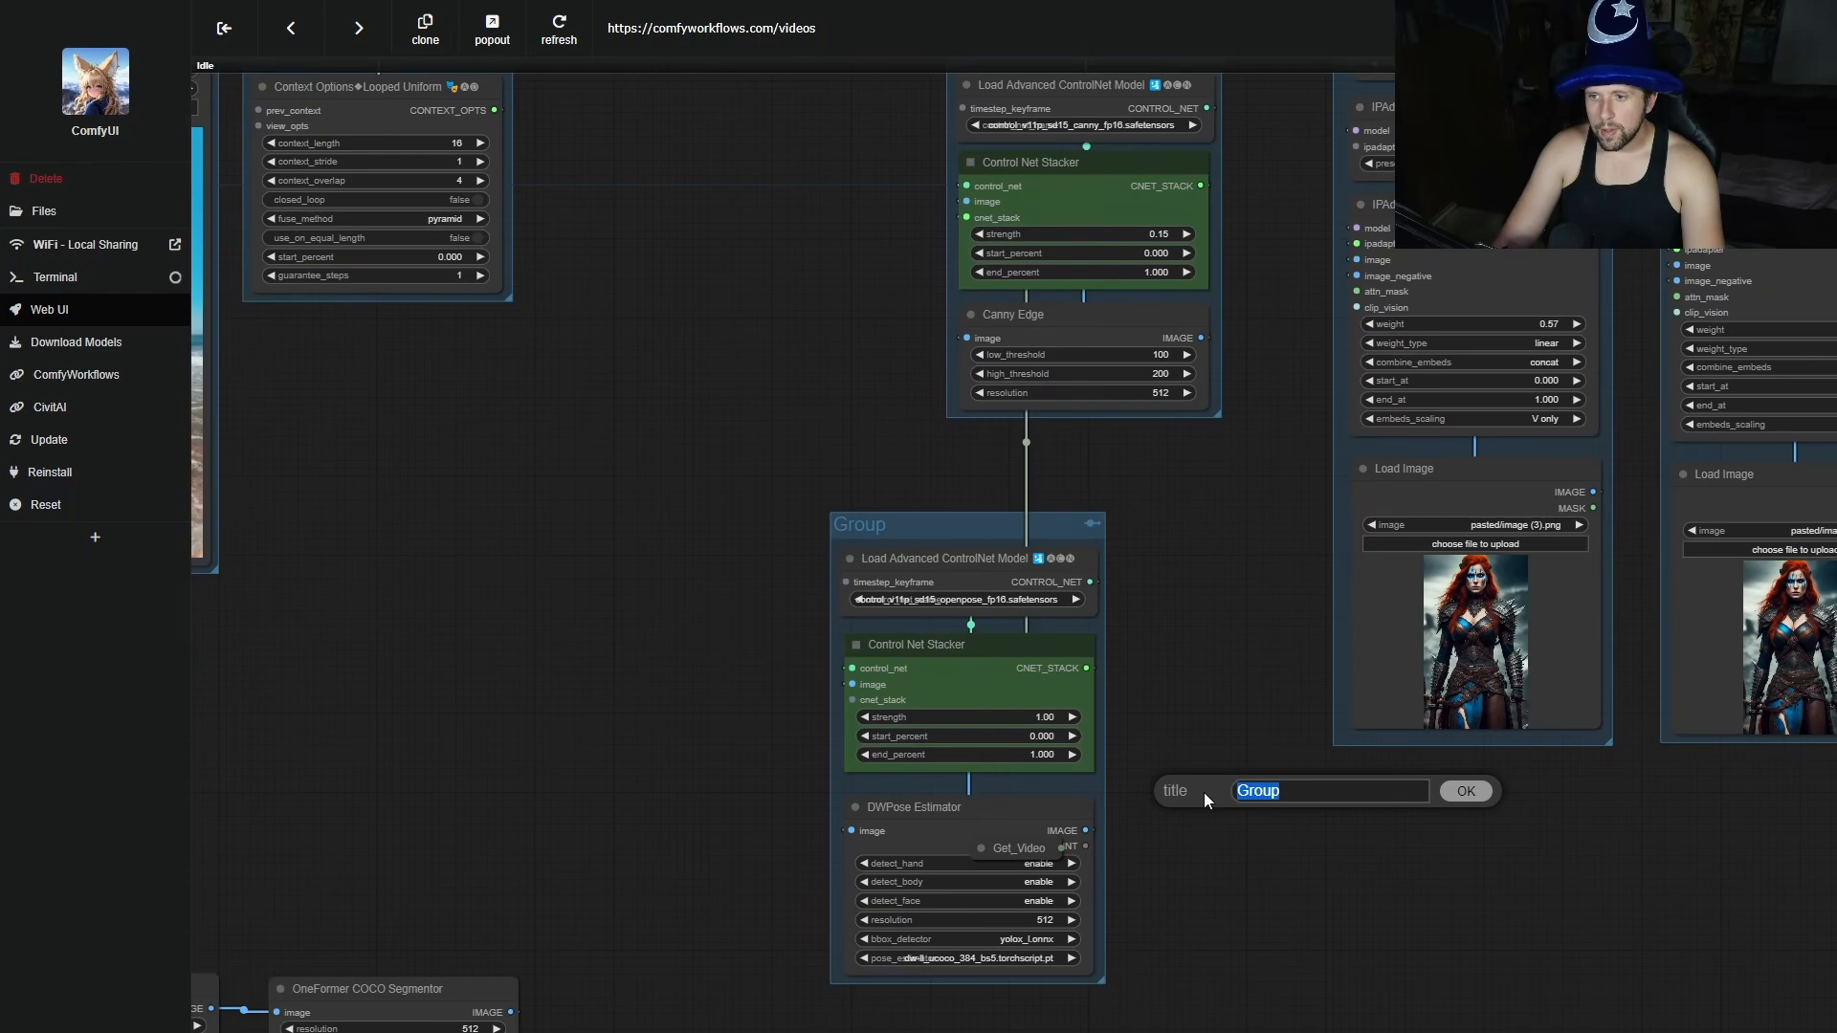
{"action": "type", "text": "Openp"}
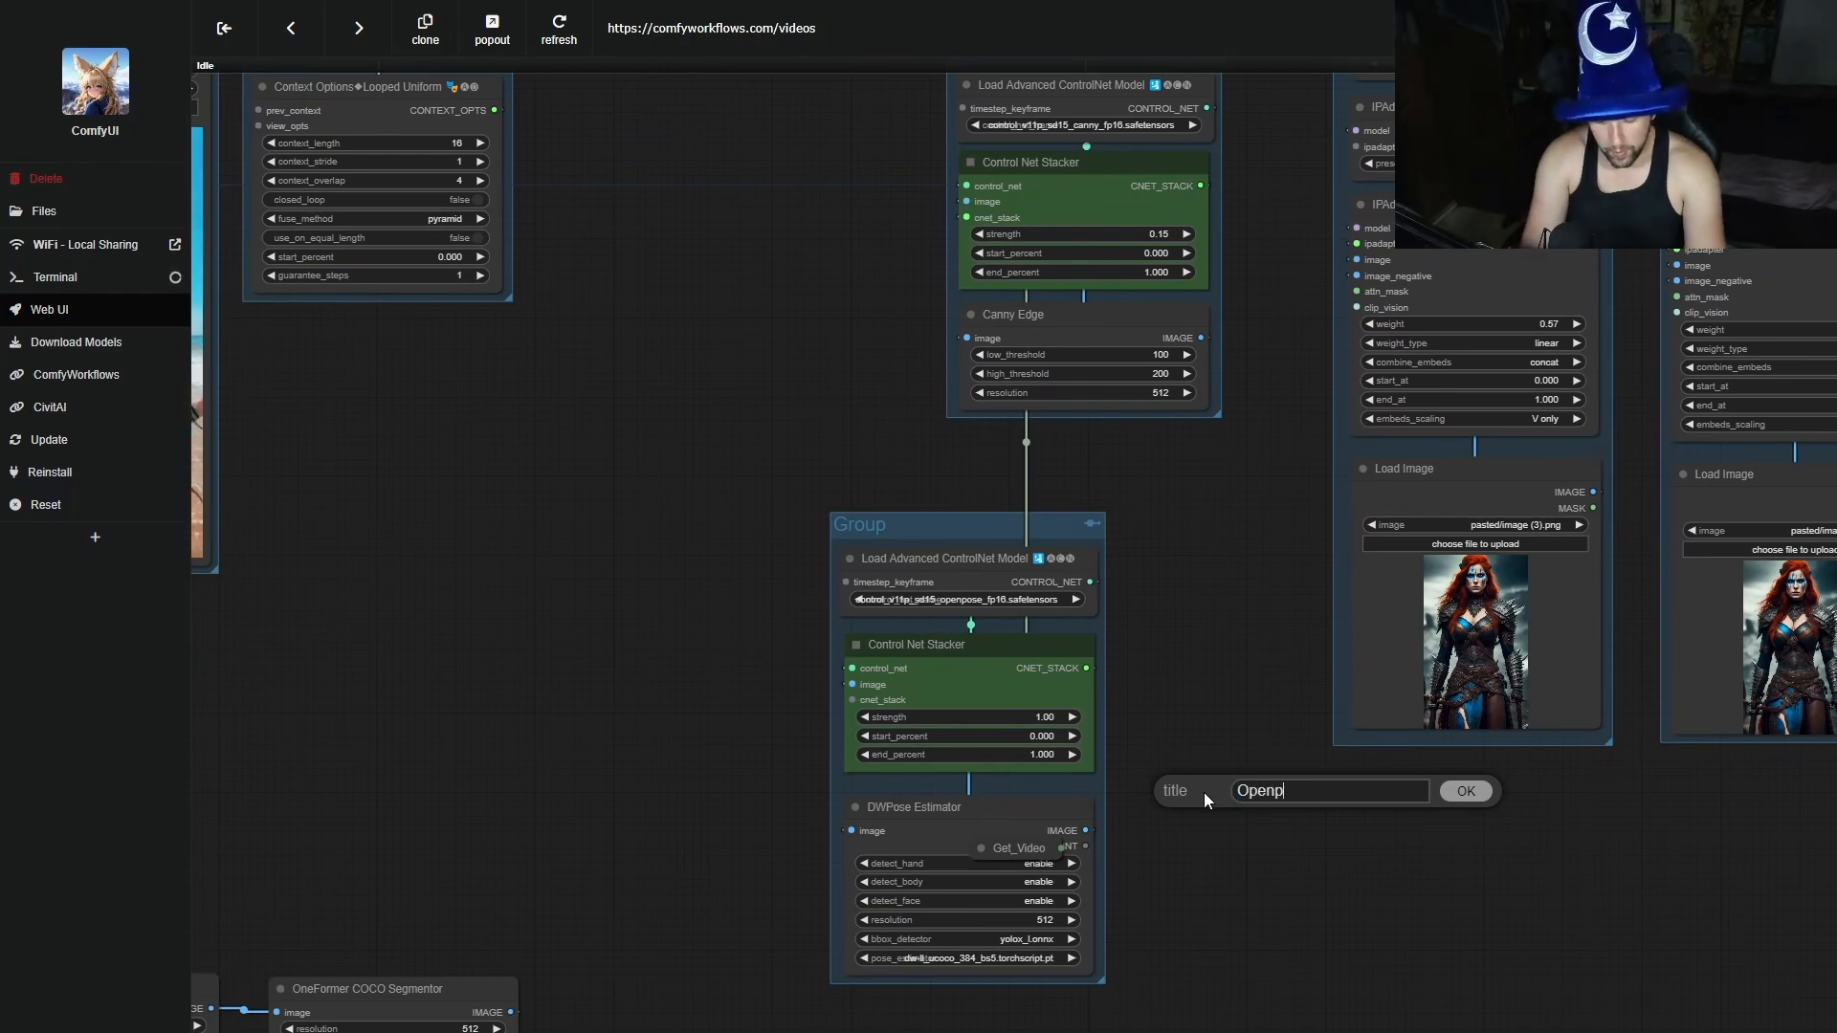
{"action": "type", "text": "ose Controlnet"}
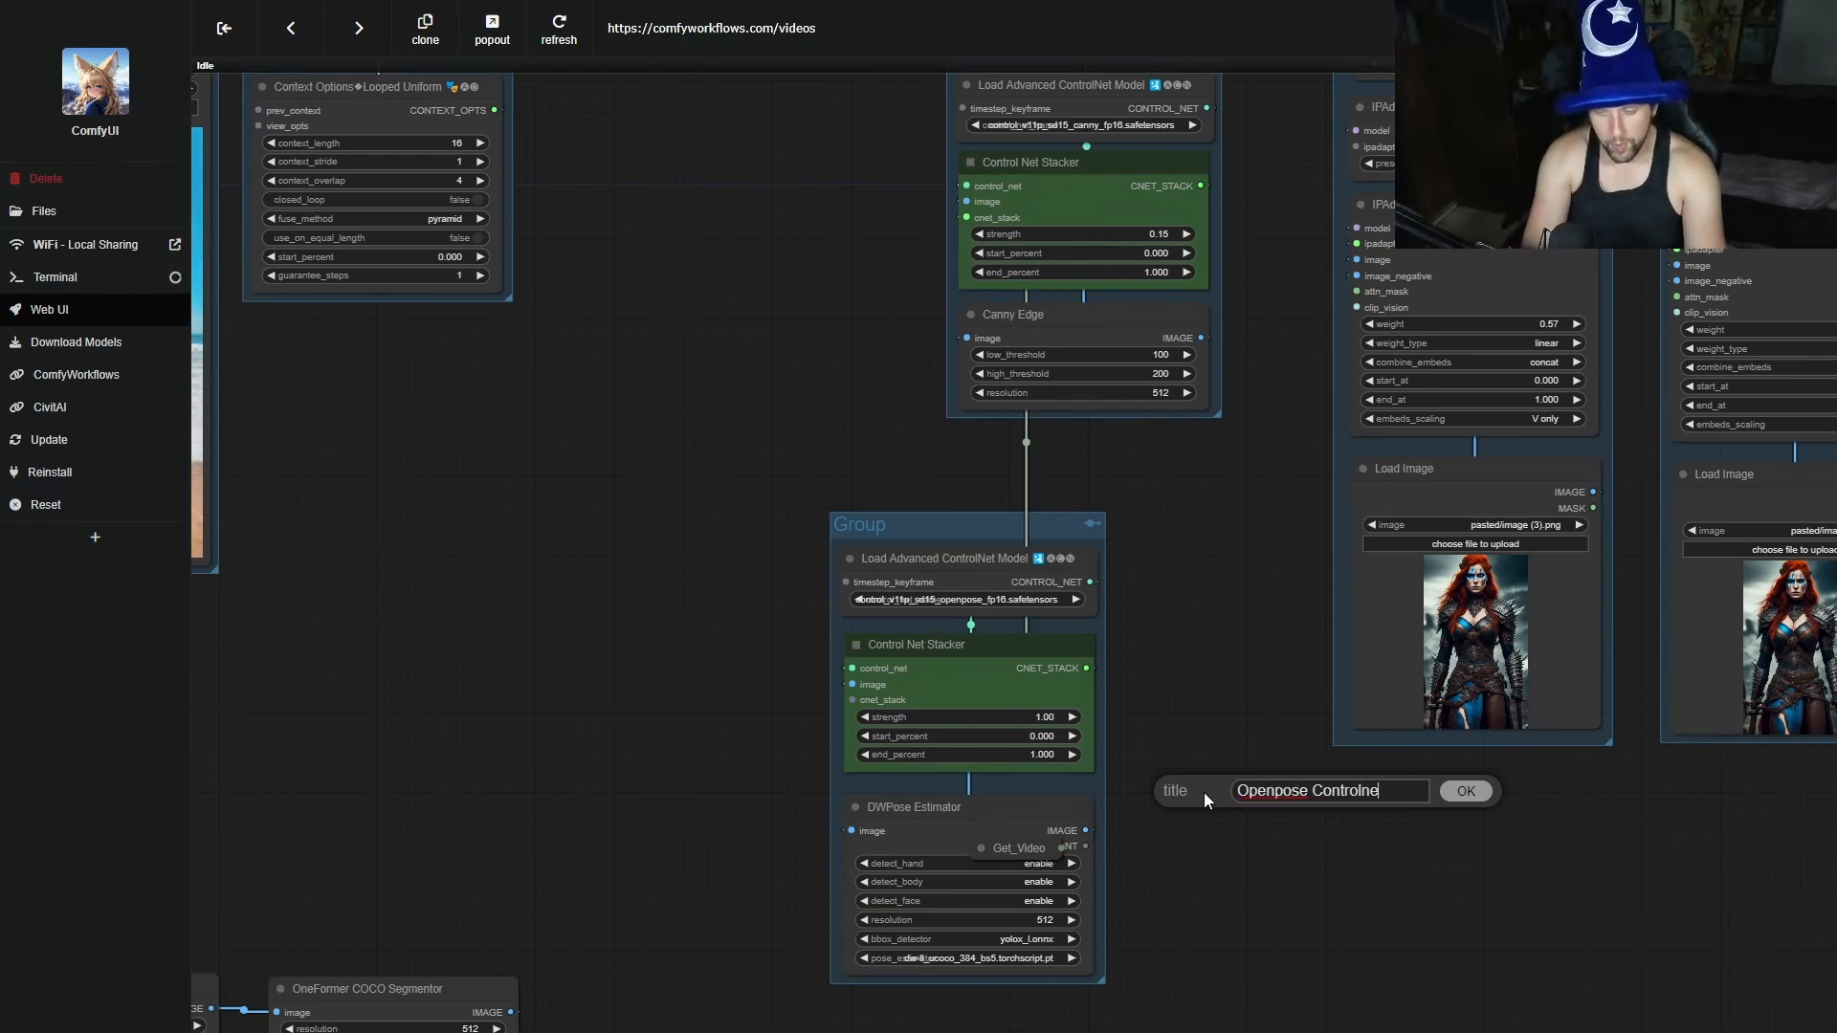
{"action": "key", "text": "Return"}
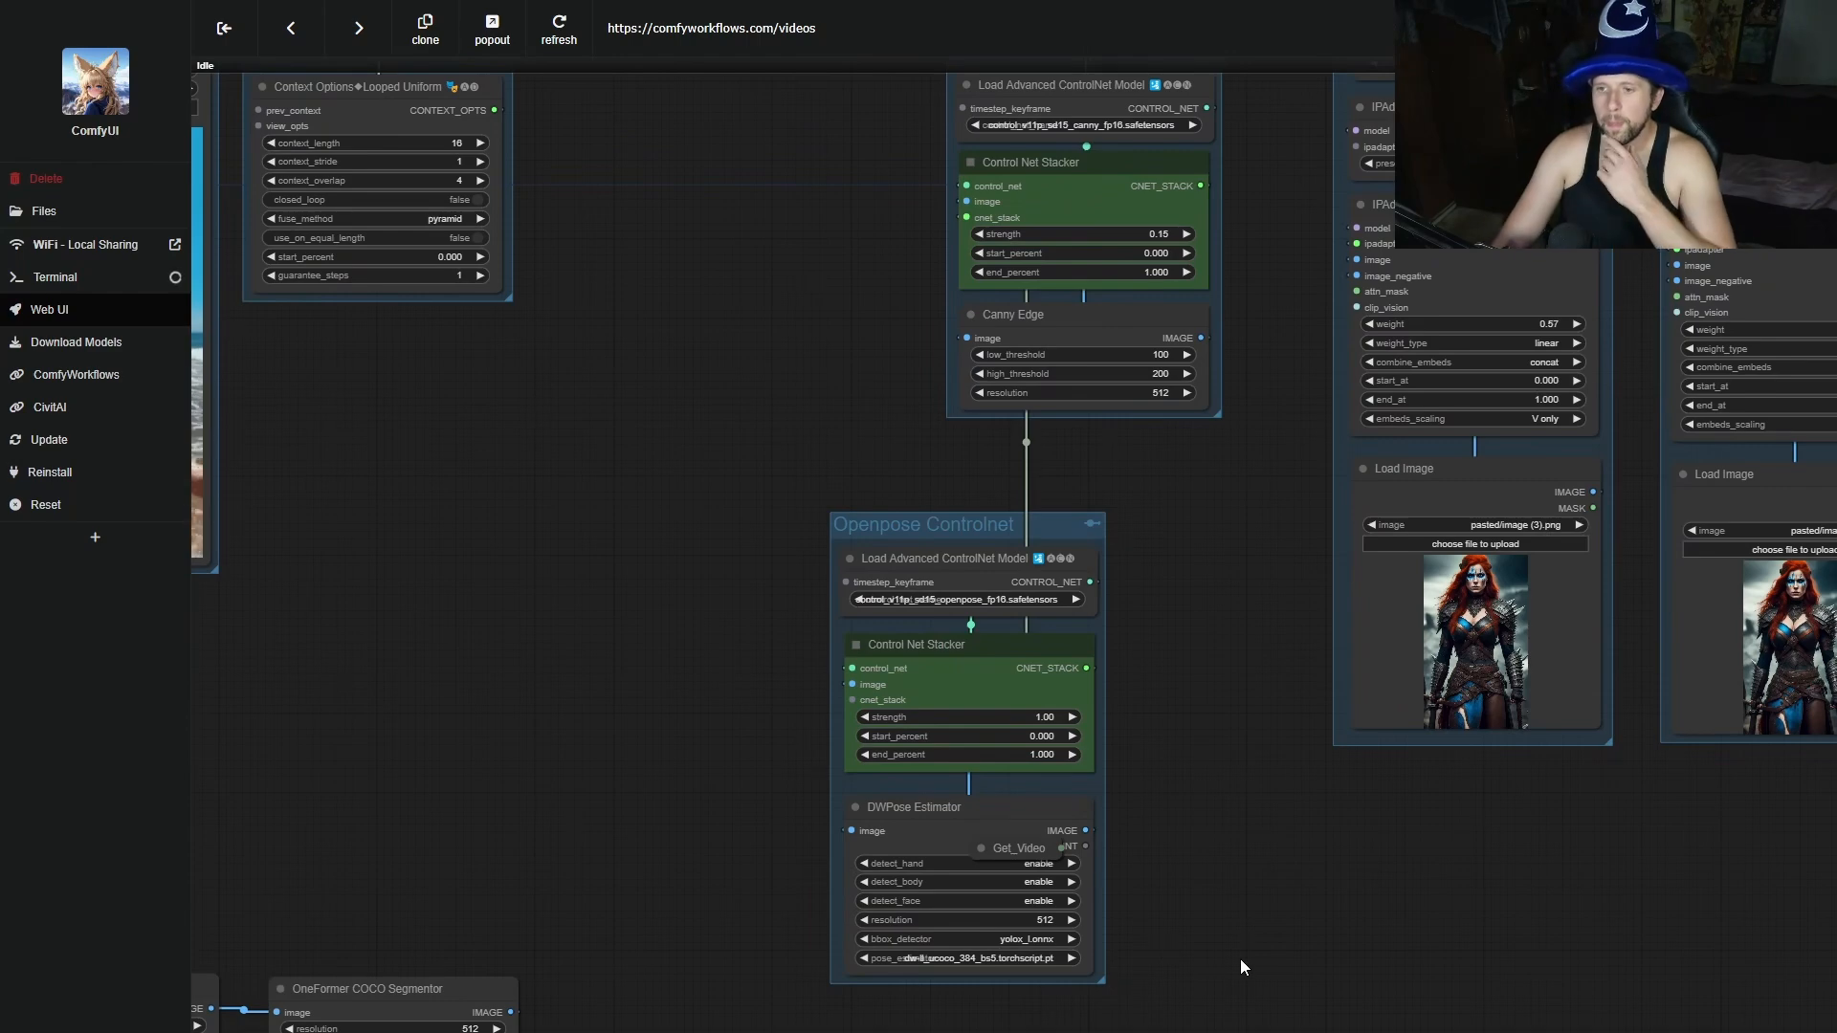
Bring the DWPose Estimator in front of the collapsed Get_Video node and run the workflow to generate the output video.
{"action": "scroll", "coordinate": [1174, 726], "scroll_direction": "up", "scroll_amount": 6}
{"action": "scroll", "coordinate": [1174, 727], "scroll_direction": "up", "scroll_amount": 1}
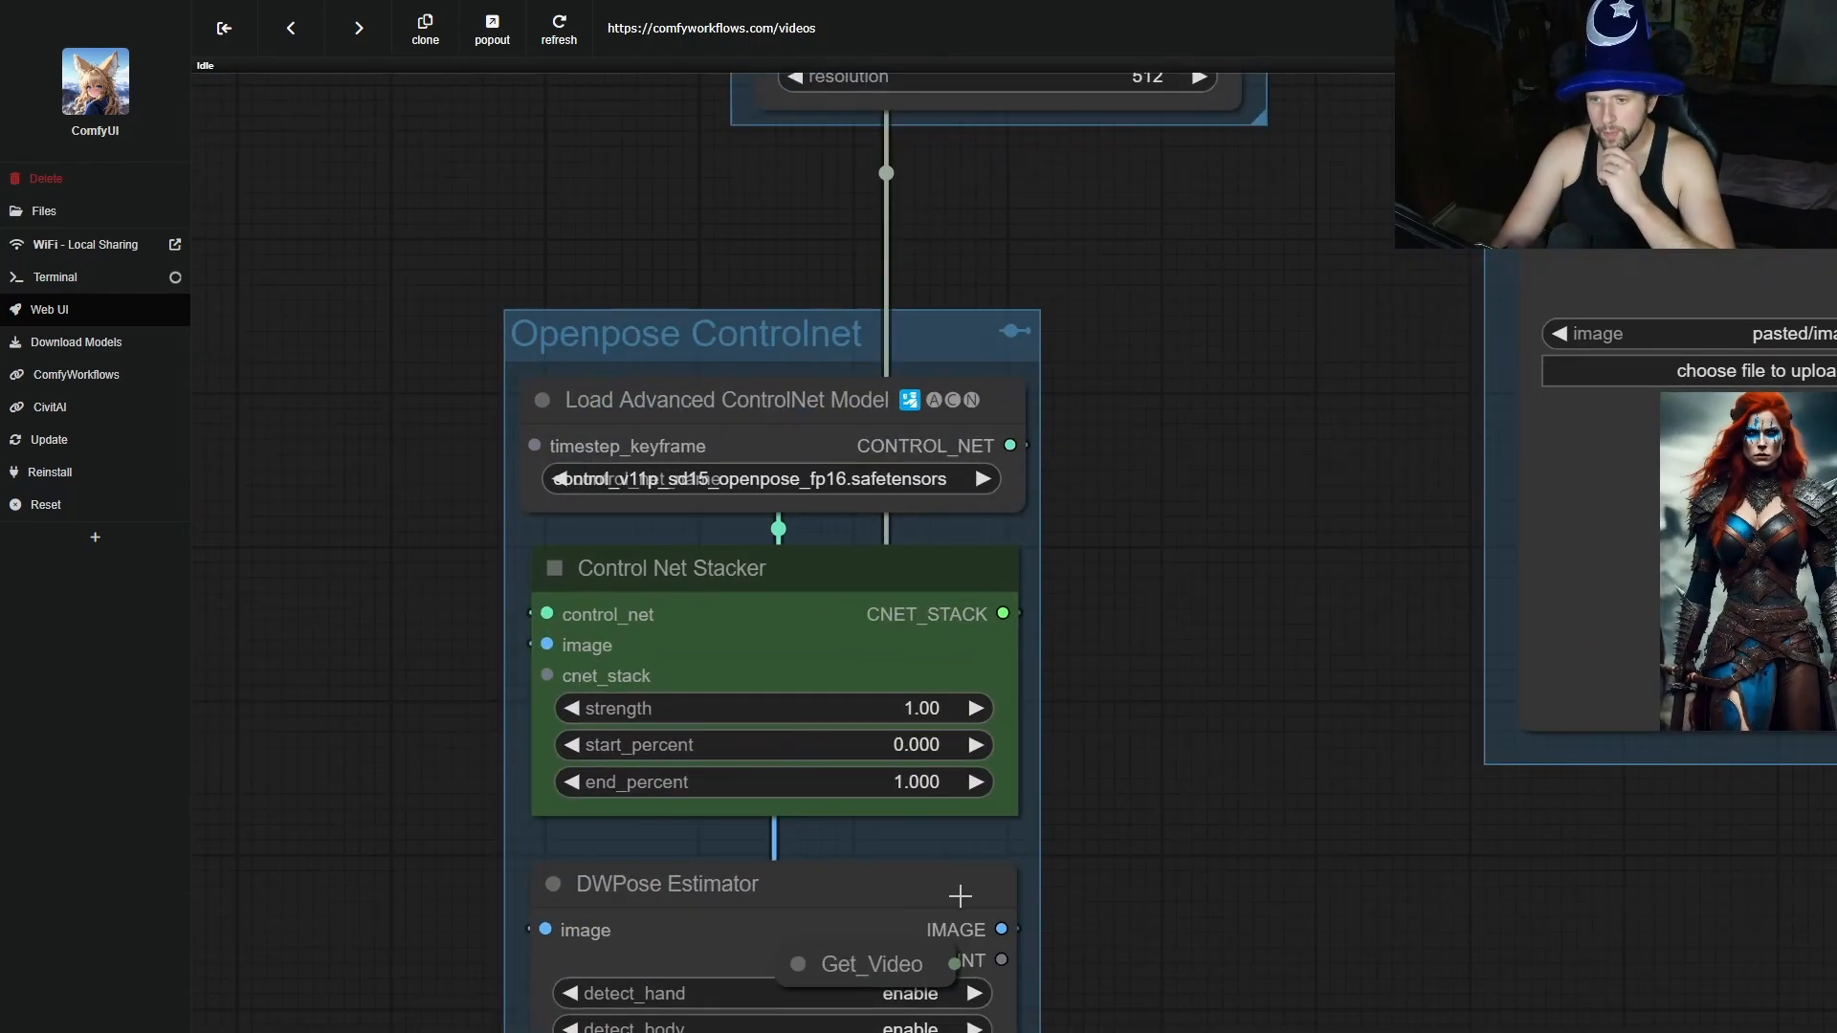
{"action": "left_click", "coordinate": [954, 891]}
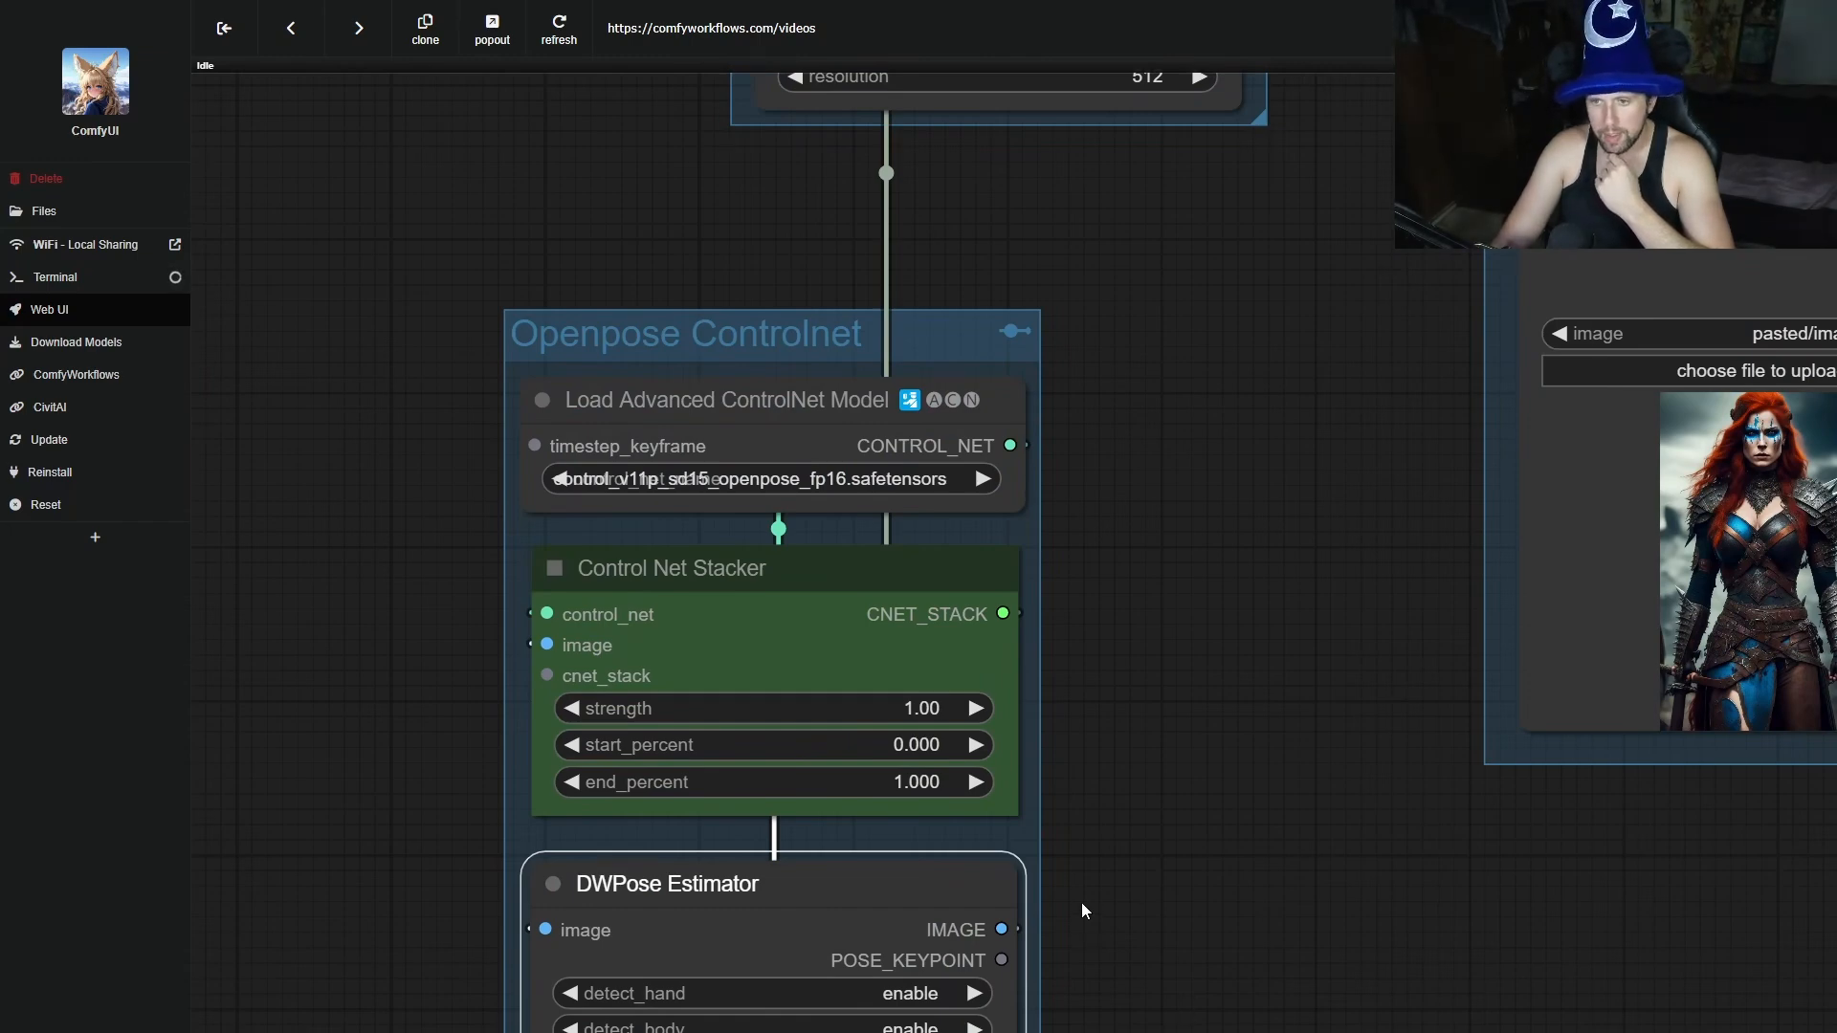
{"action": "scroll", "coordinate": [1085, 878], "scroll_direction": "down", "scroll_amount": 5}
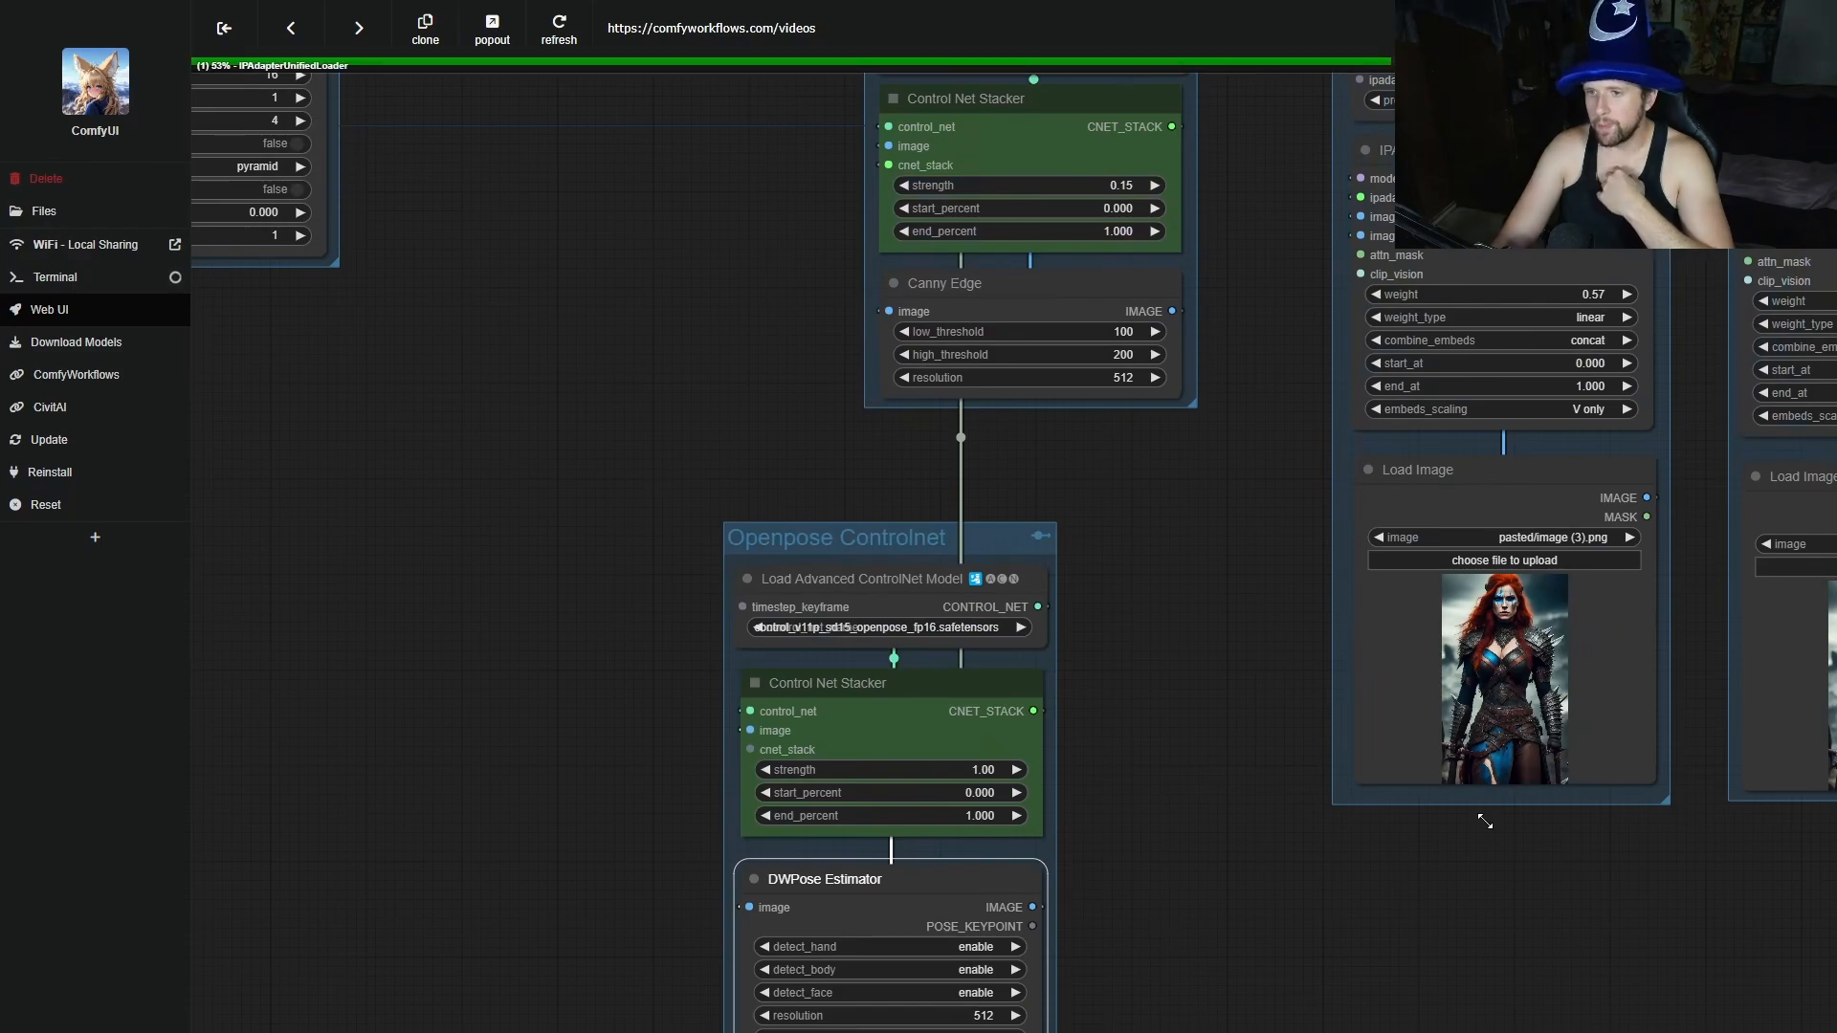
{"action": "scroll", "coordinate": [1140, 923], "scroll_direction": "down", "scroll_amount": 8}
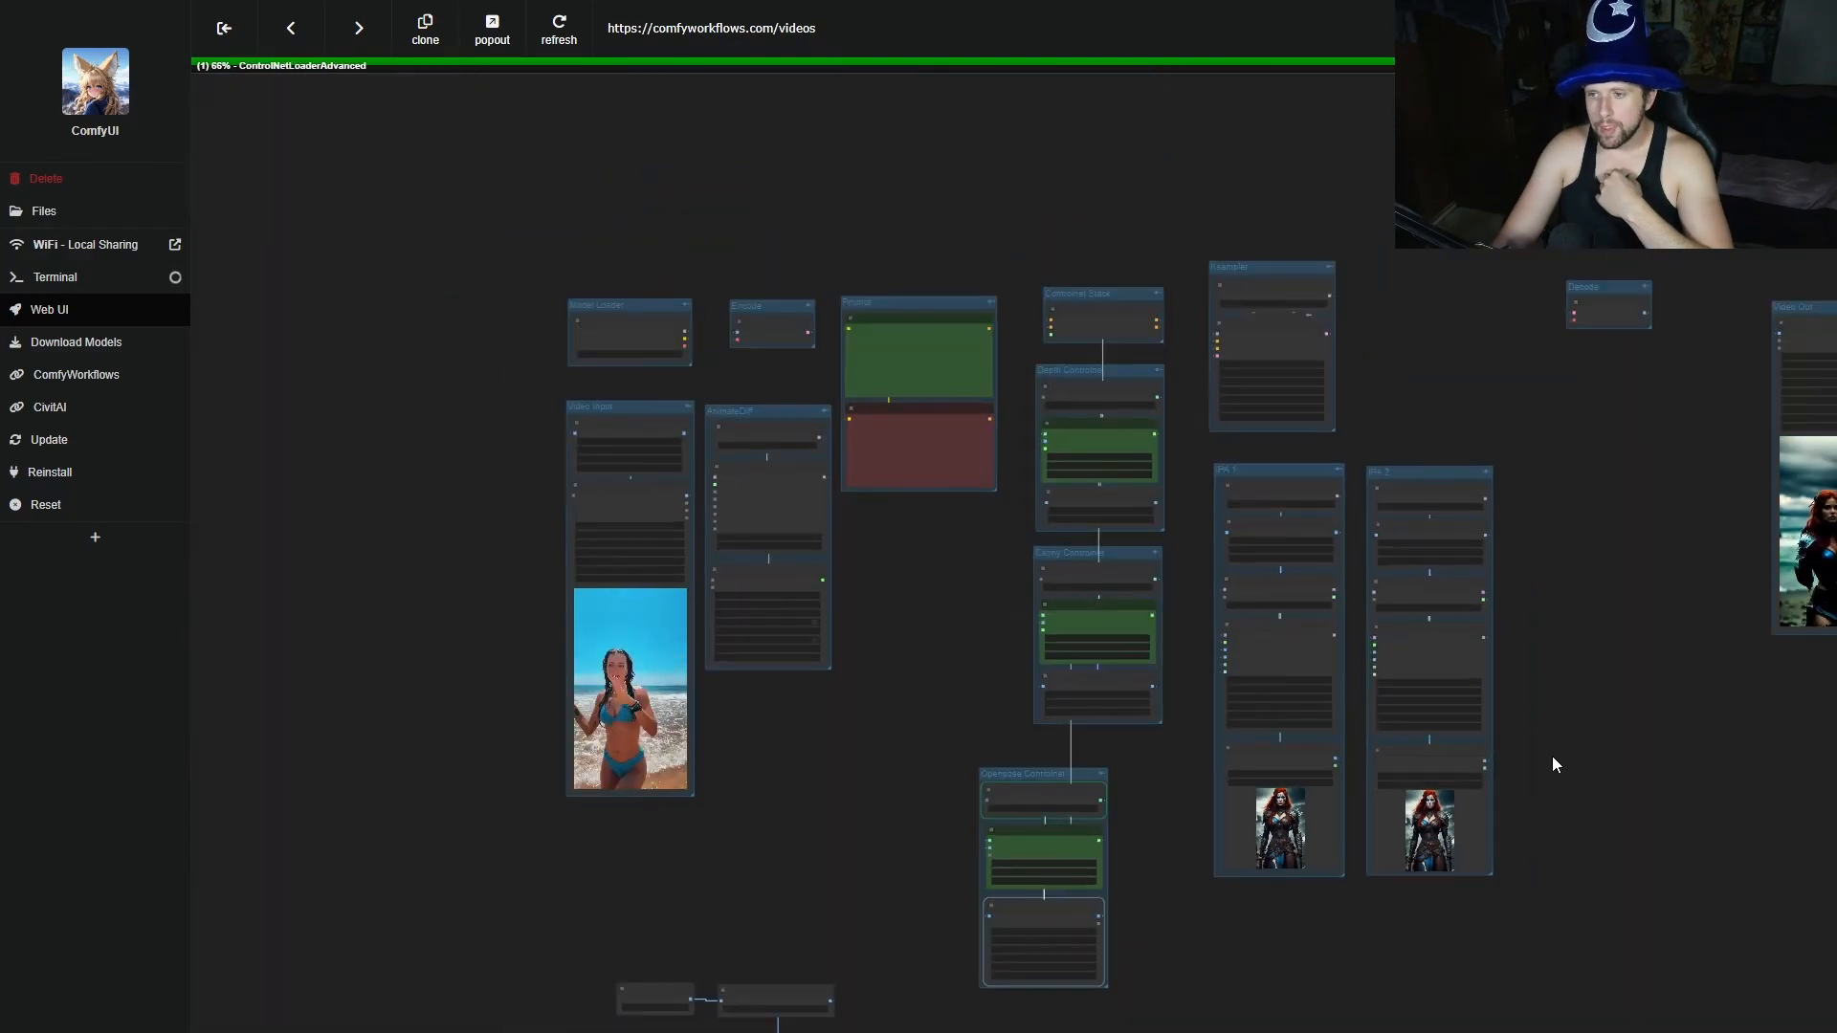
{"action": "left_click_drag", "start_coordinate": [1604, 718], "coordinate": [1274, 820]}
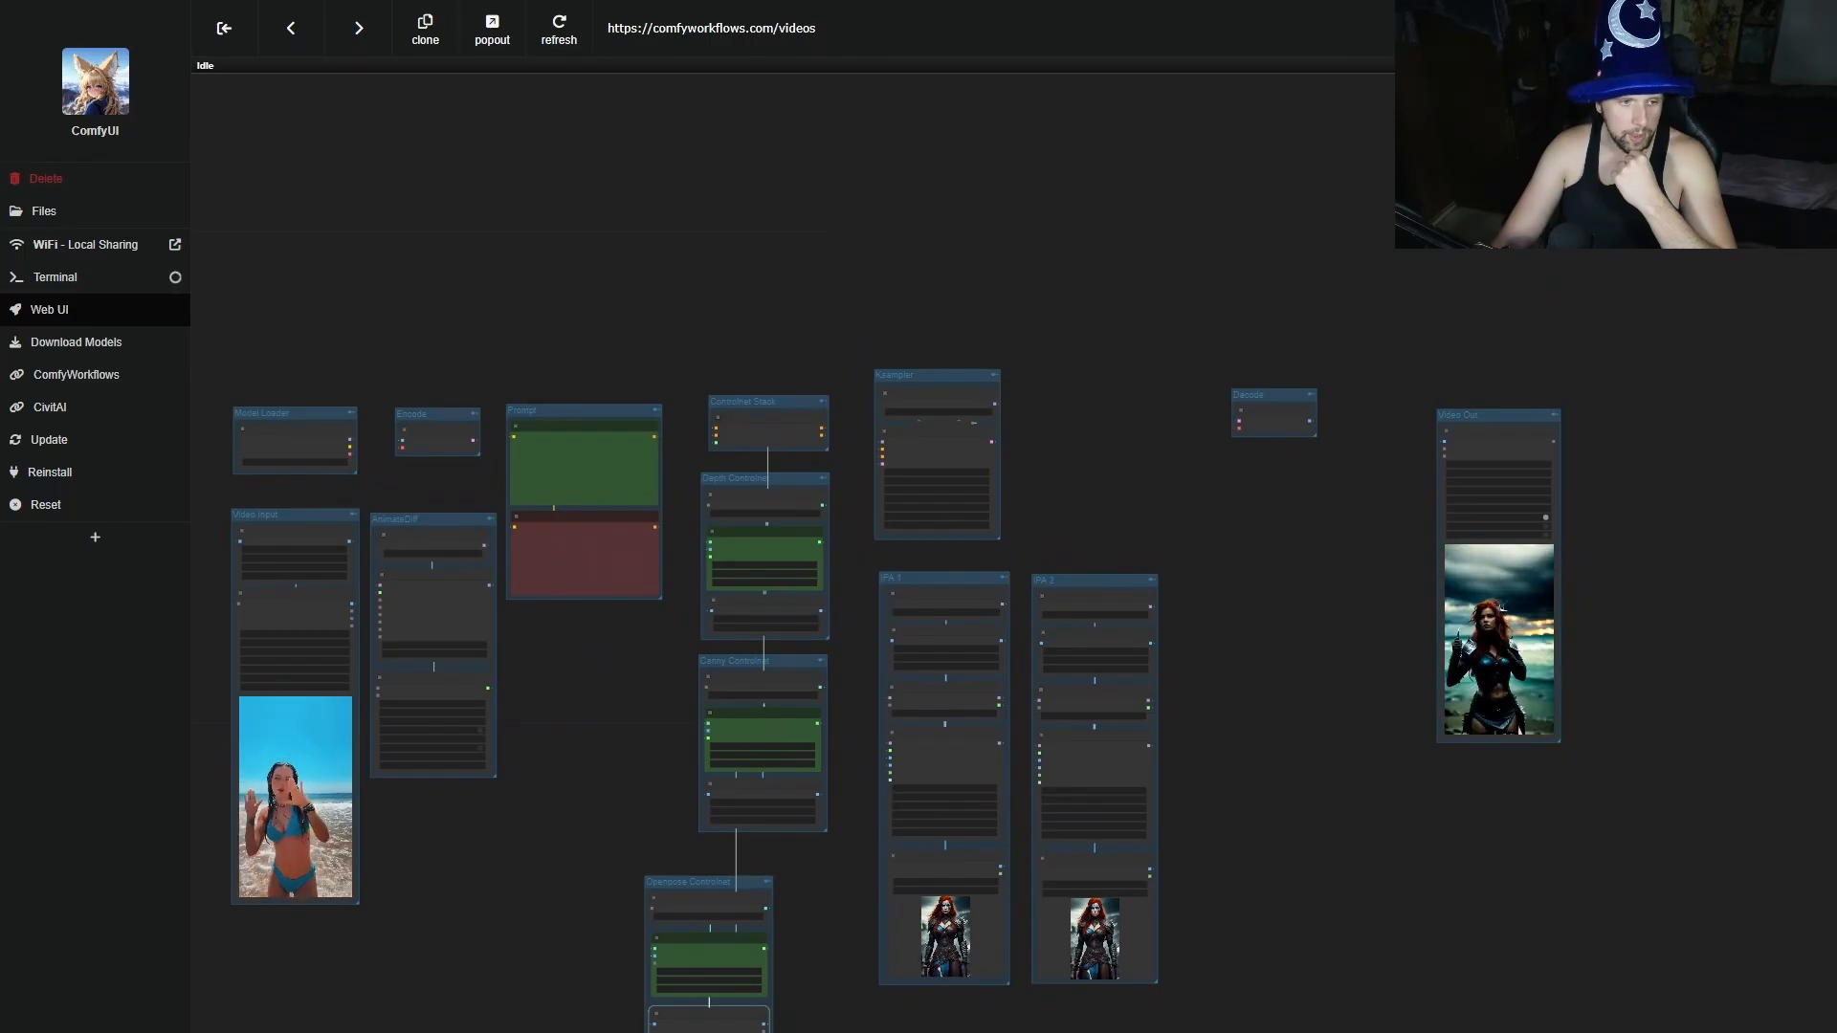
Switch to the browser, search Google Images for "field of flowers" and copy the Business Insider image of striped flower fields.
{"action": "key", "text": "alt+Tab"}
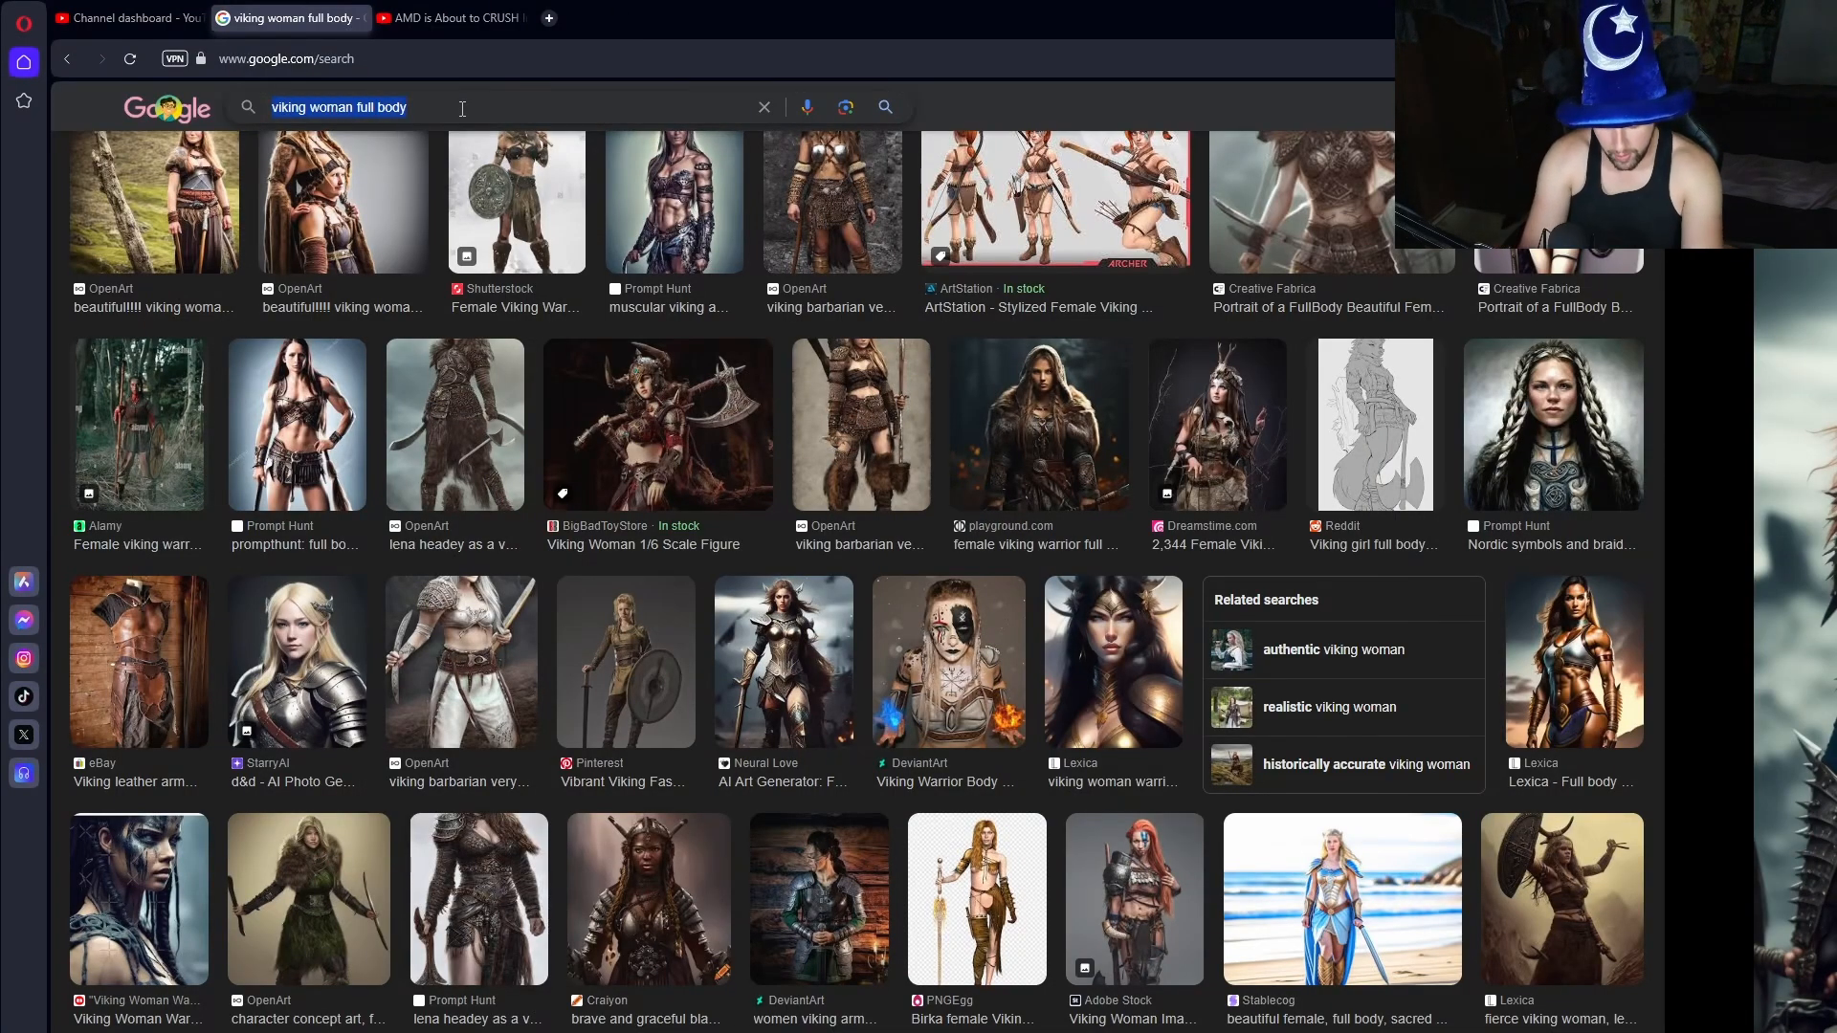
{"action": "type", "text": "field of "}
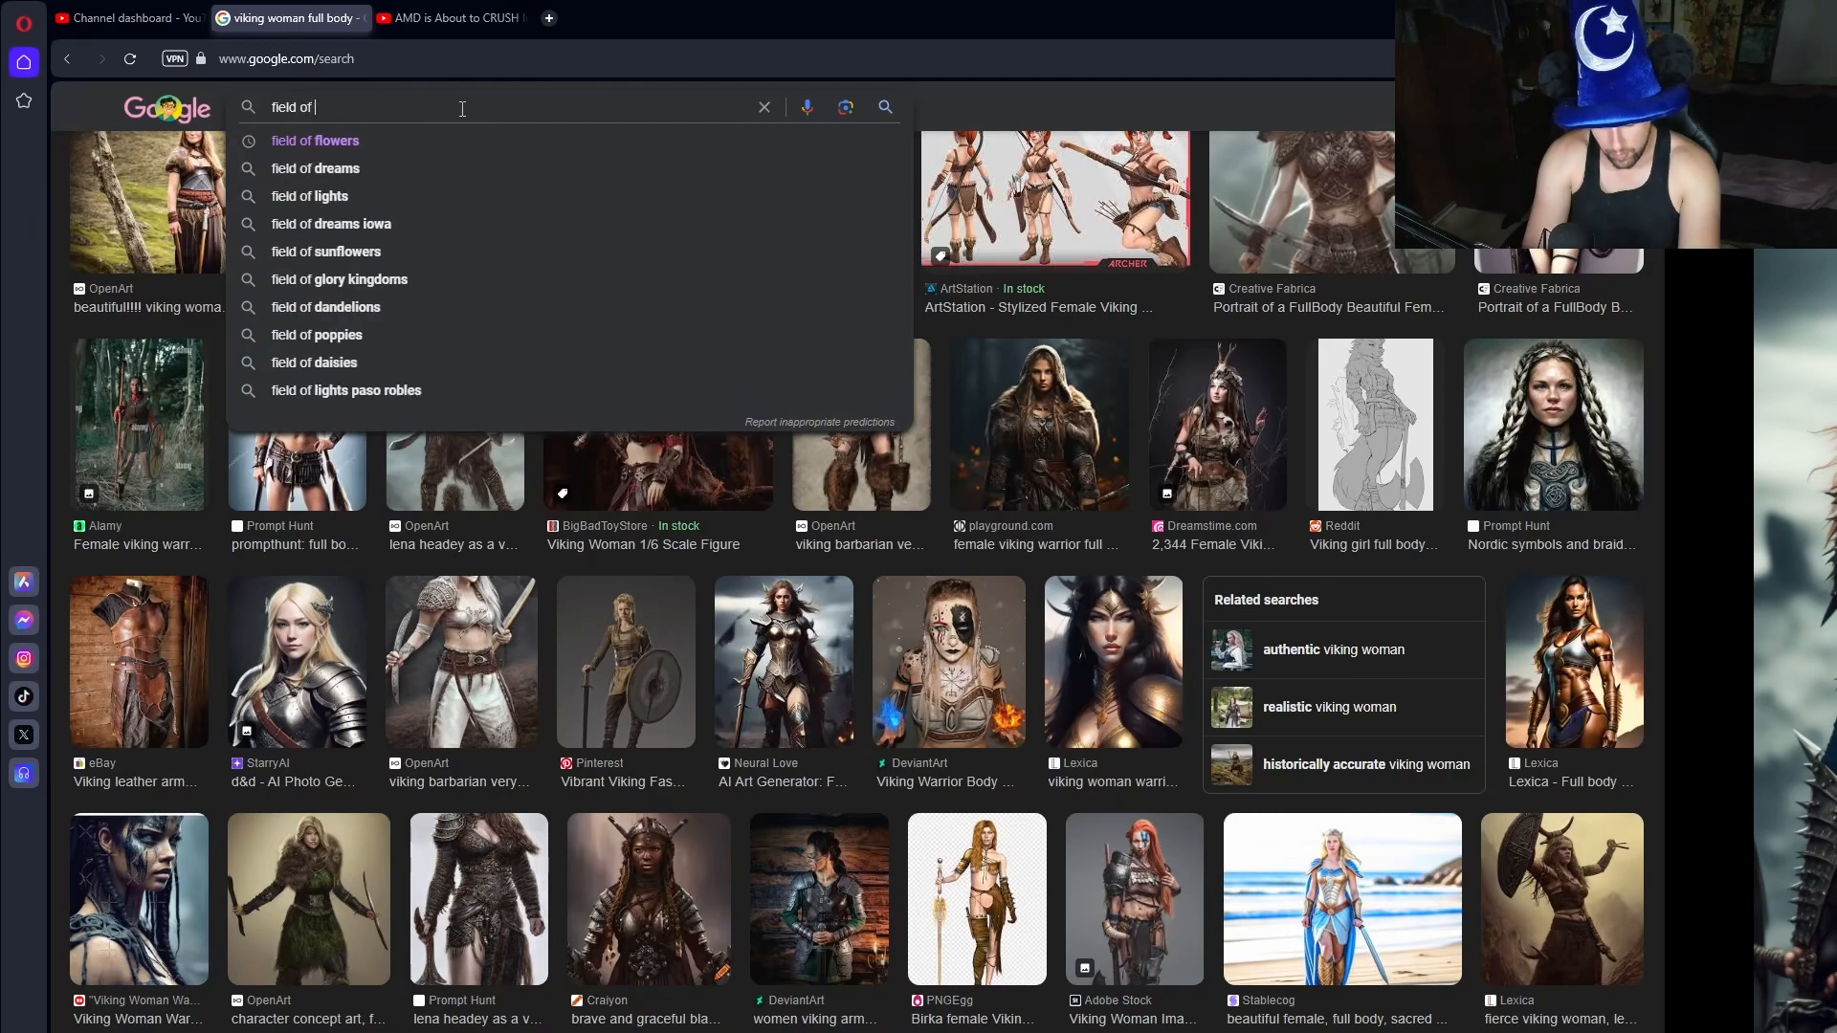
{"action": "type", "text": "flowers"}
{"action": "key", "text": "Return"}
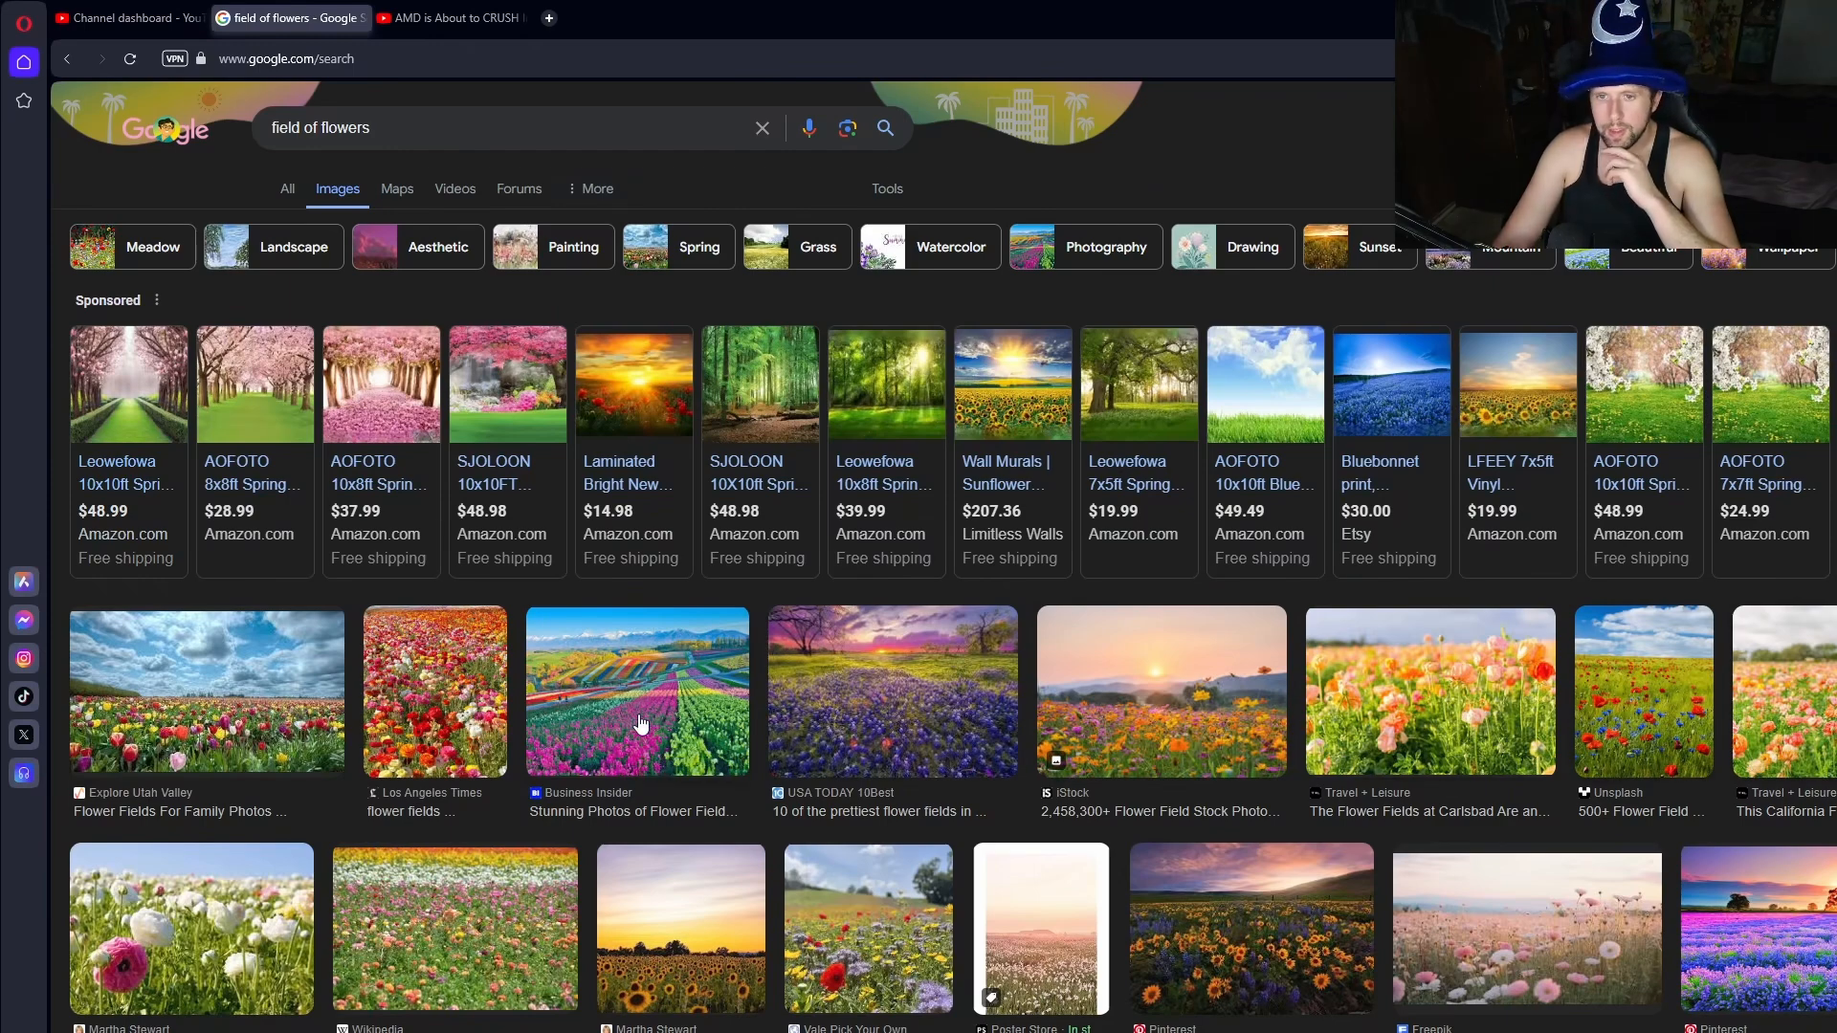
{"action": "left_click", "coordinate": [578, 743]}
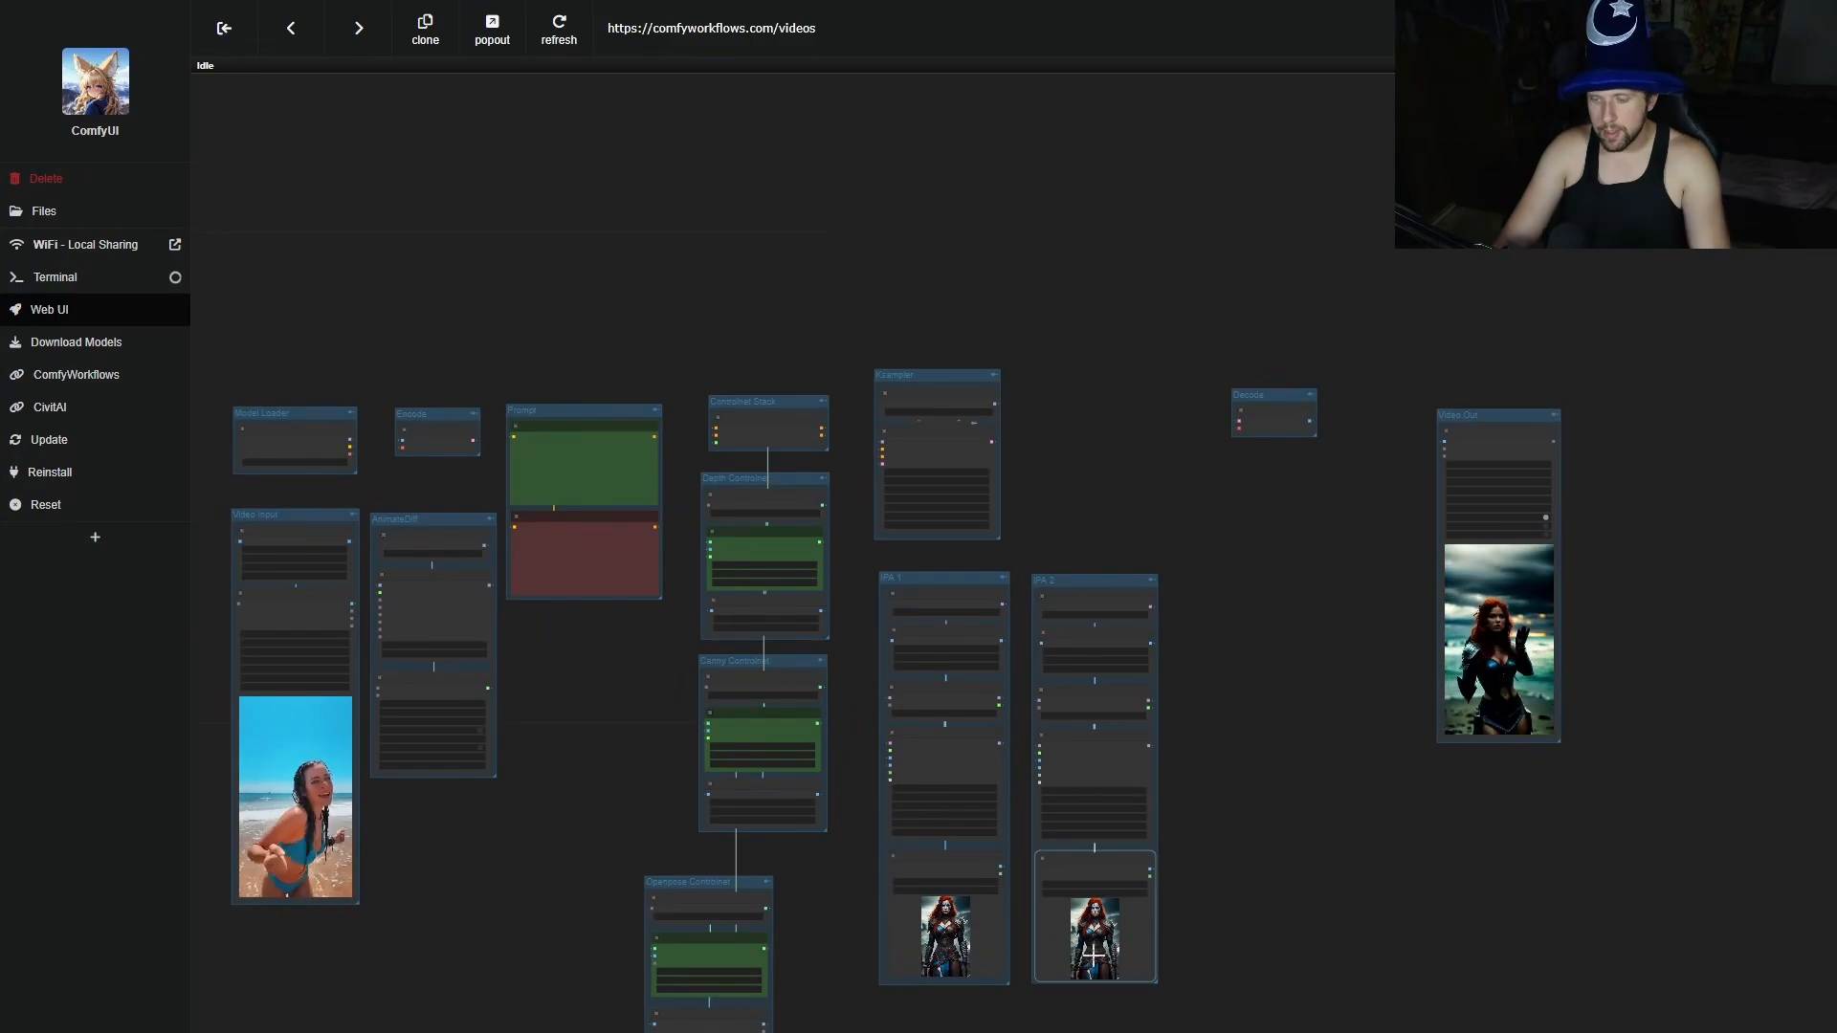
Paste the copied flower field picture into the Load Image node of the IPA 2 group.
{"action": "key", "text": "ctrl+v"}
{"action": "scroll", "coordinate": [1093, 955], "scroll_direction": "up", "scroll_amount": 5}
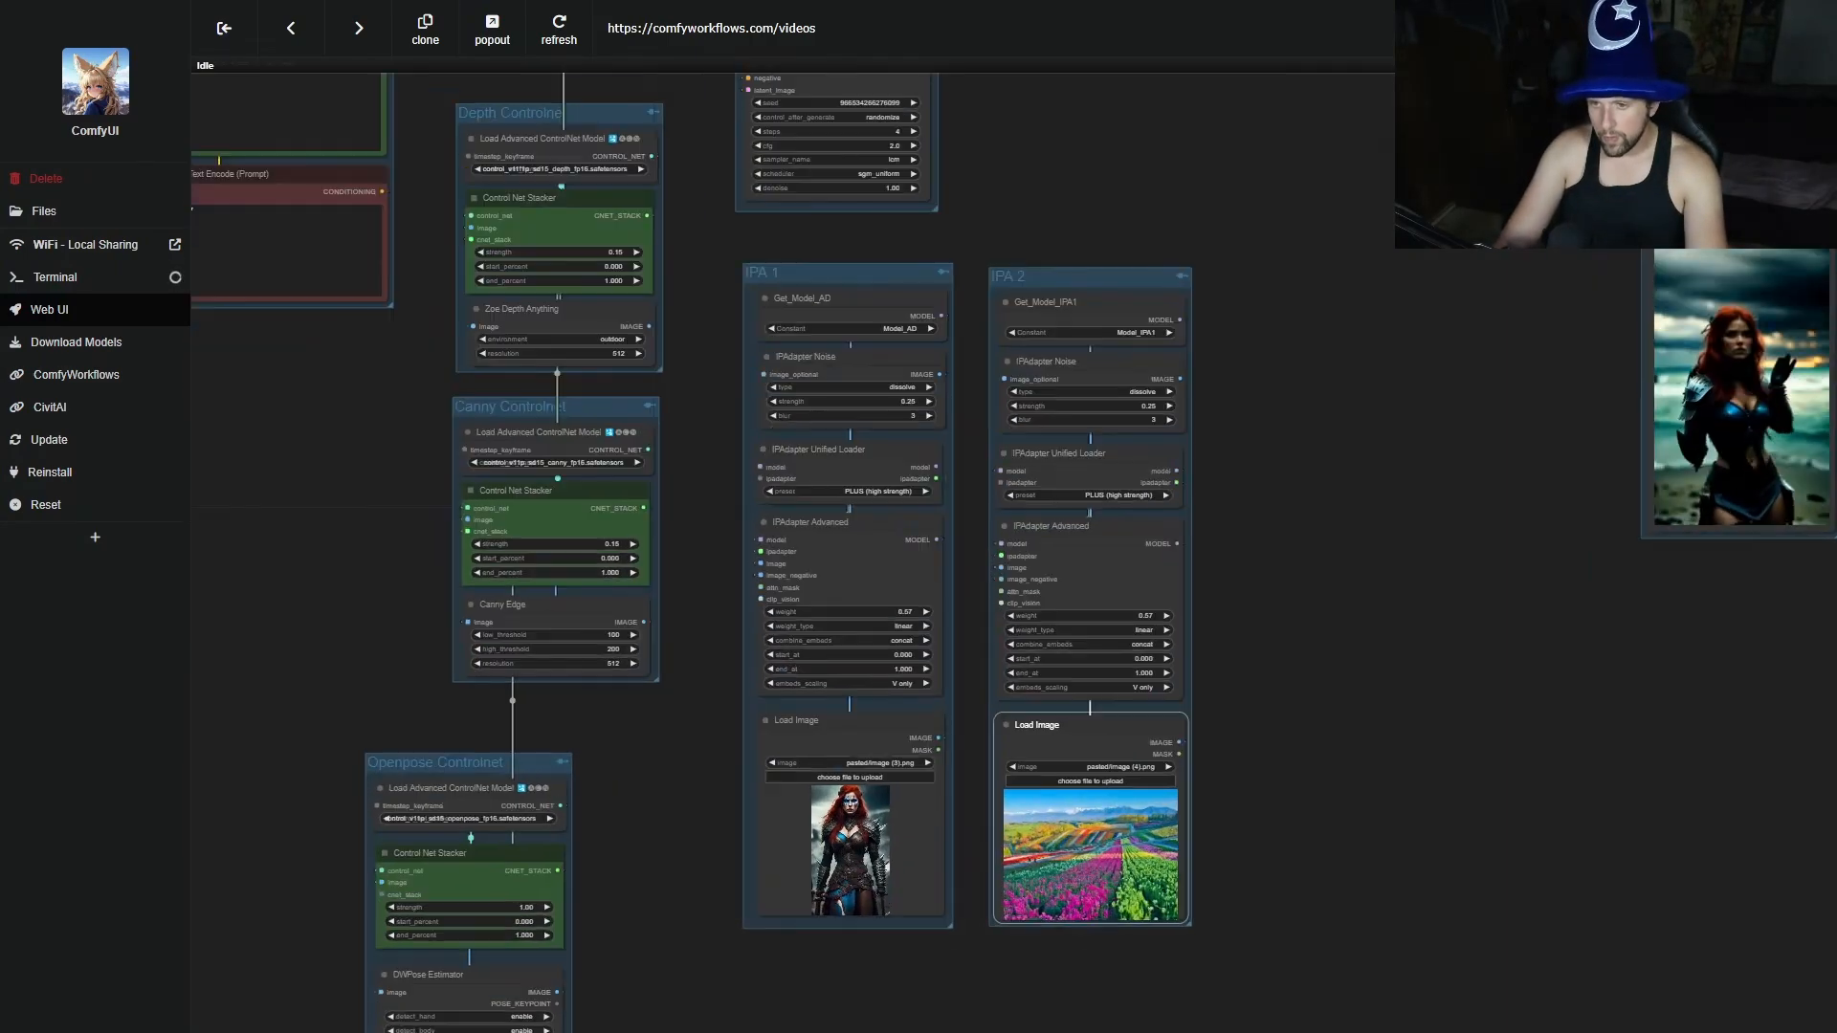
{"action": "scroll", "coordinate": [1101, 1004], "scroll_direction": "up", "scroll_amount": 3}
{"action": "left_click_drag", "start_coordinate": [1438, 546], "coordinate": [1298, 997]}
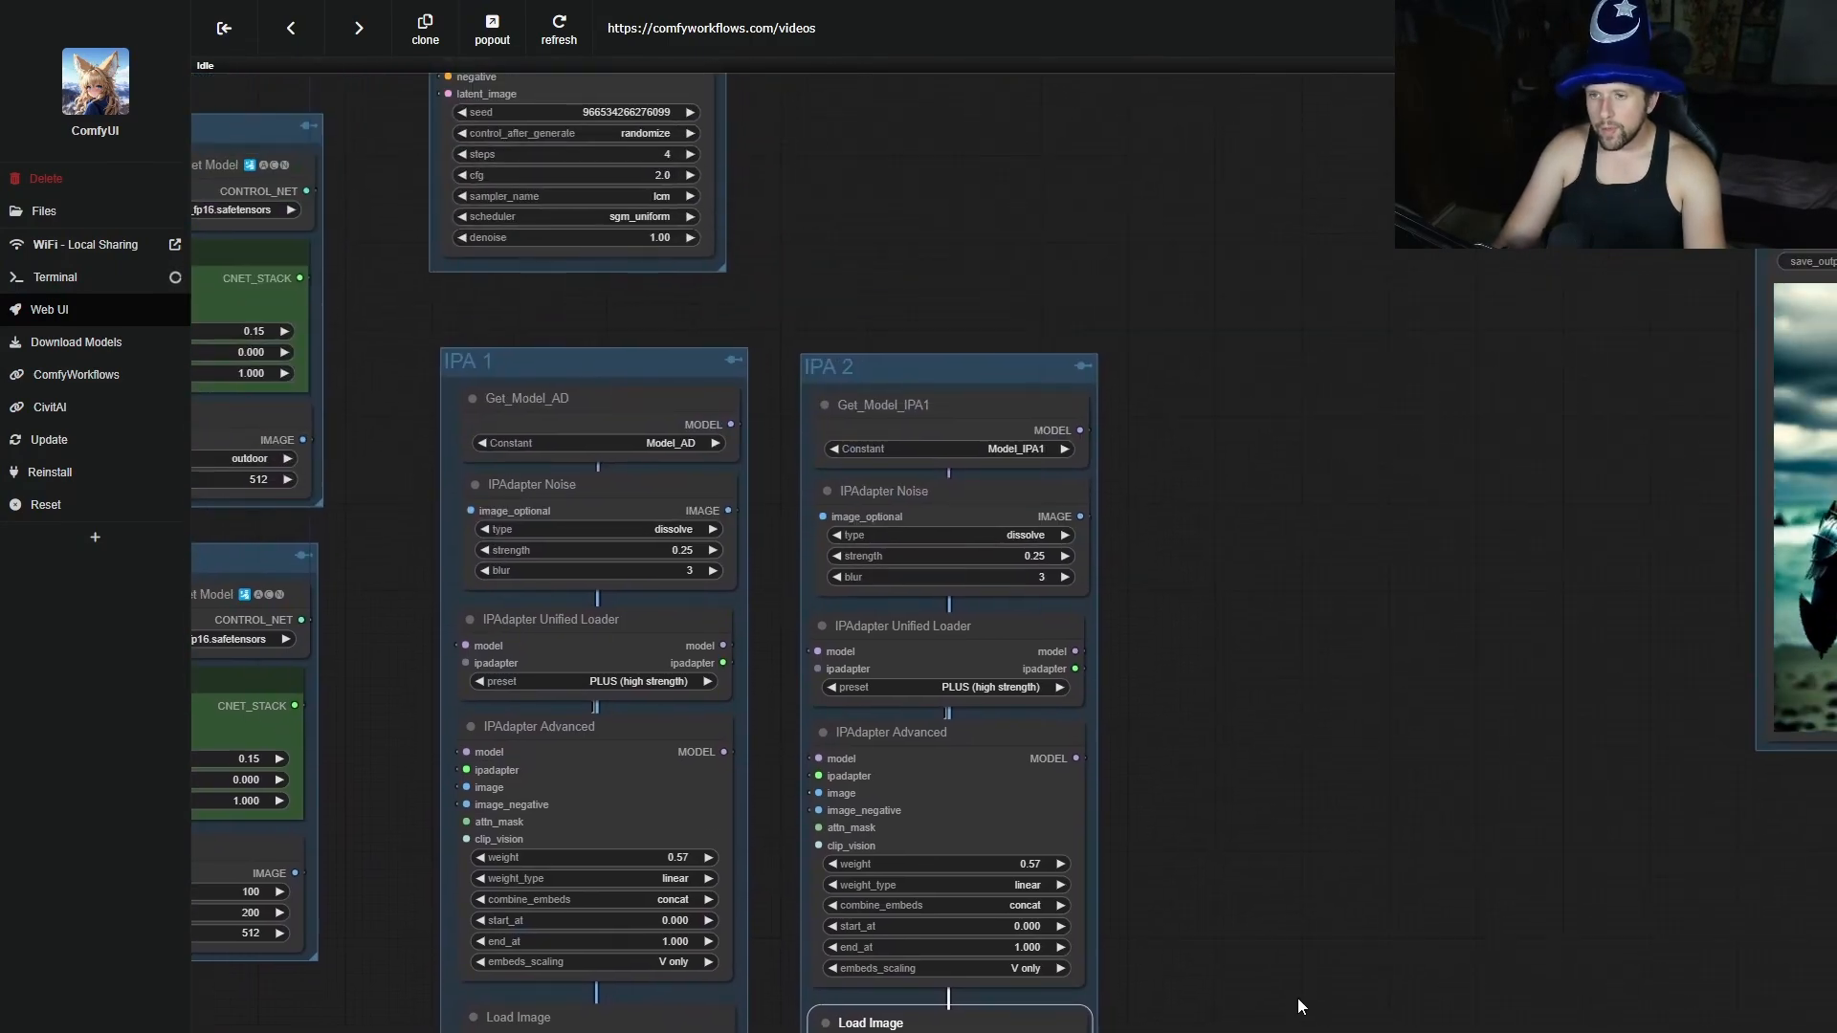
{"action": "left_click_drag", "start_coordinate": [1447, 548], "coordinate": [1479, 618]}
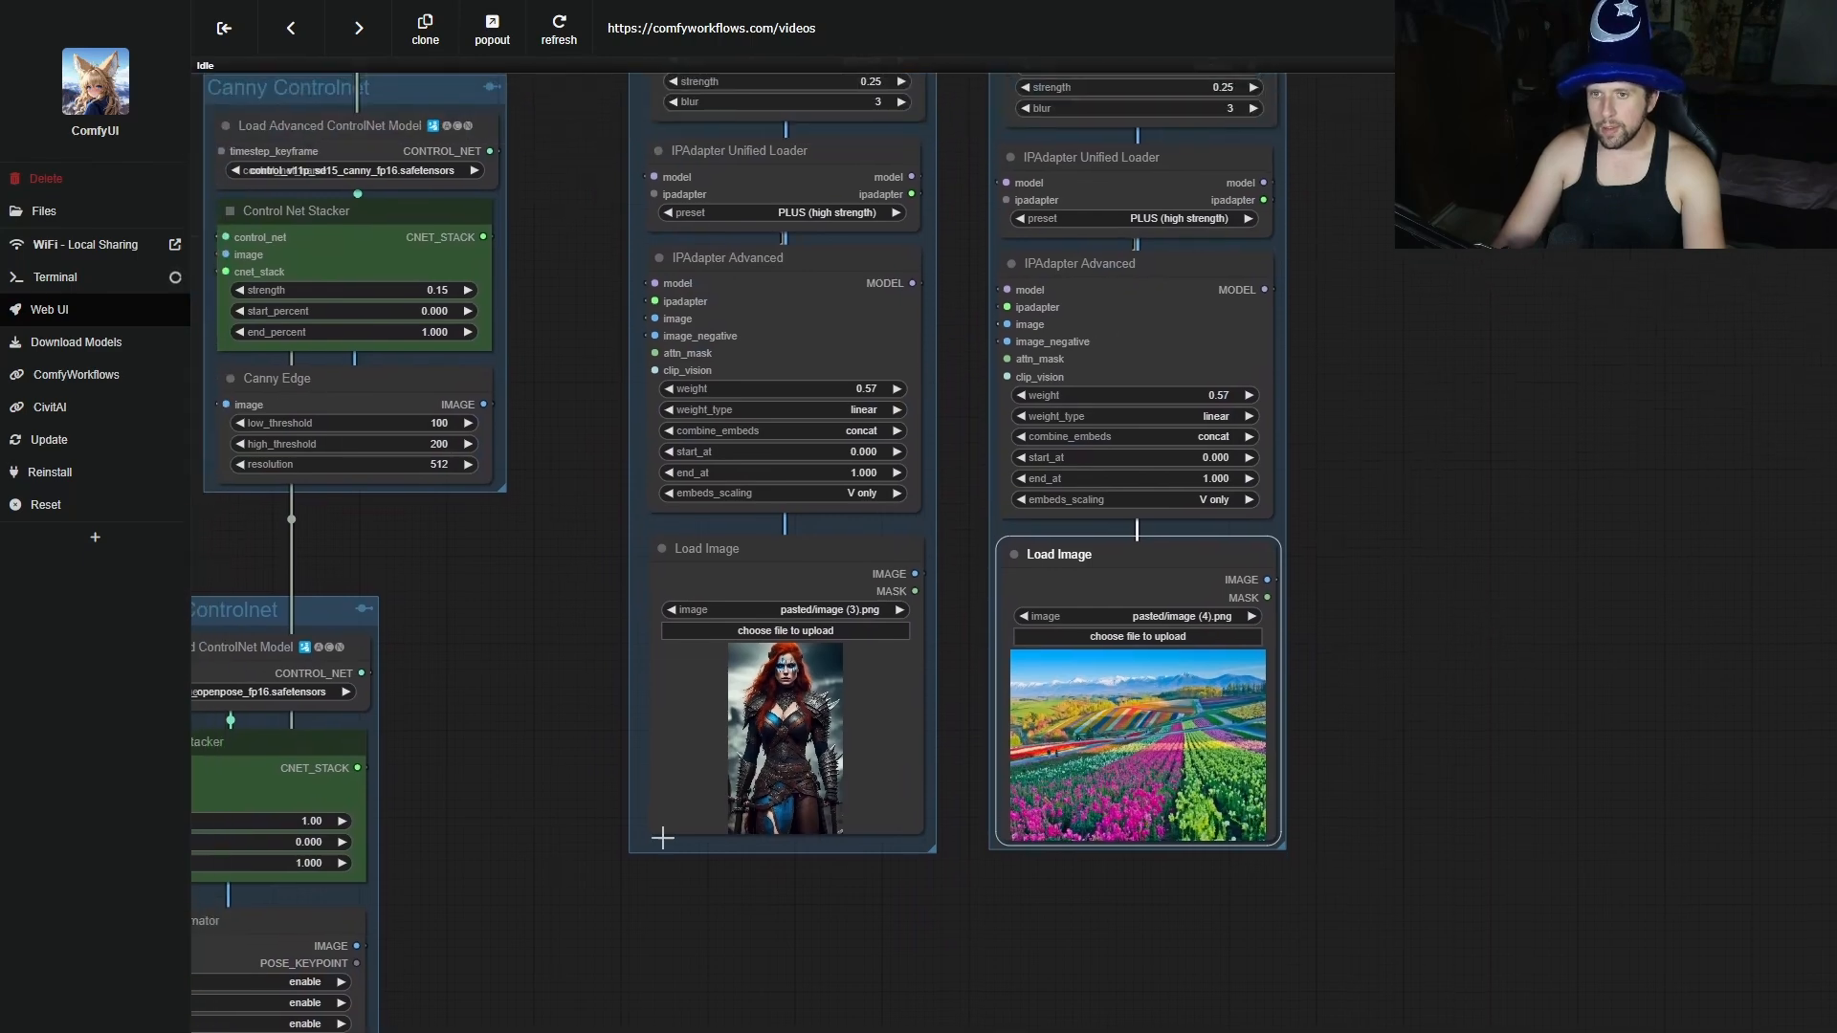
Add a Get node for the IPAdapter Advanced node of the IPA 1 group and another for the one in IPA 2.
{"action": "scroll", "coordinate": [915, 869], "scroll_direction": "down", "scroll_amount": 5}
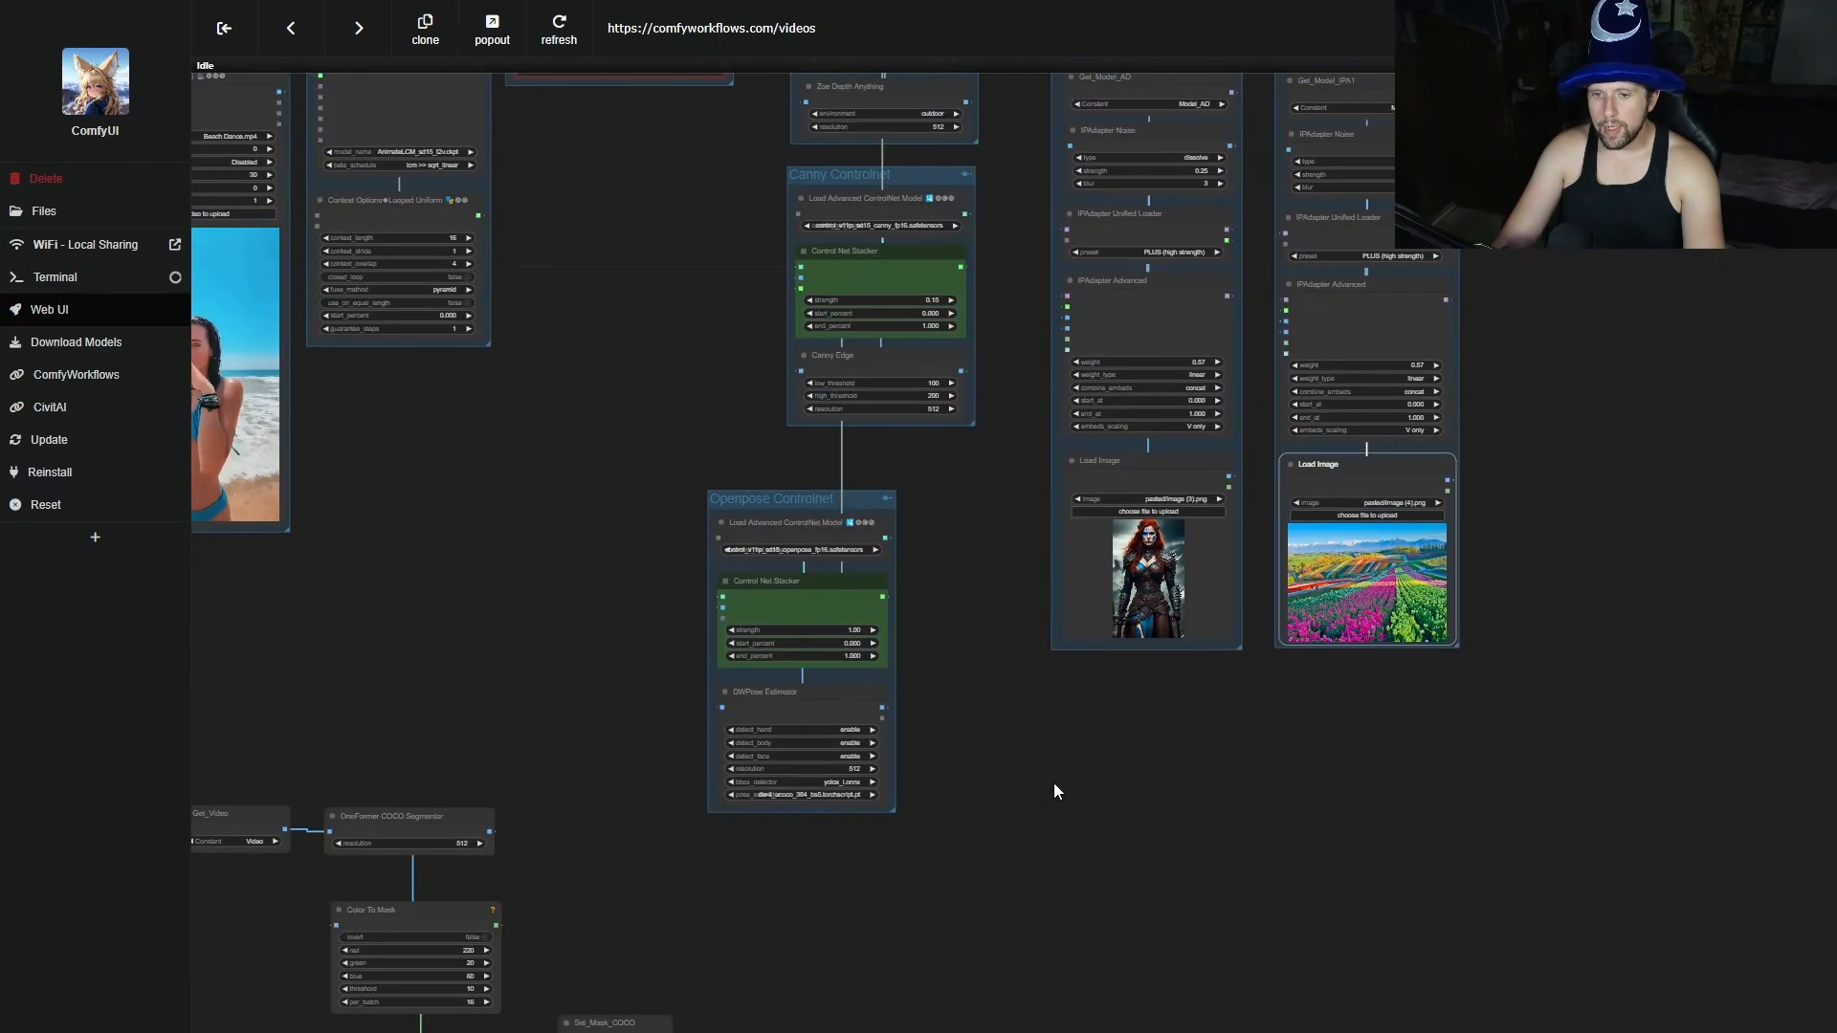
{"action": "left_click_drag", "start_coordinate": [1234, 334], "coordinate": [880, 574]}
{"action": "scroll", "coordinate": [880, 575], "scroll_direction": "up", "scroll_amount": 3}
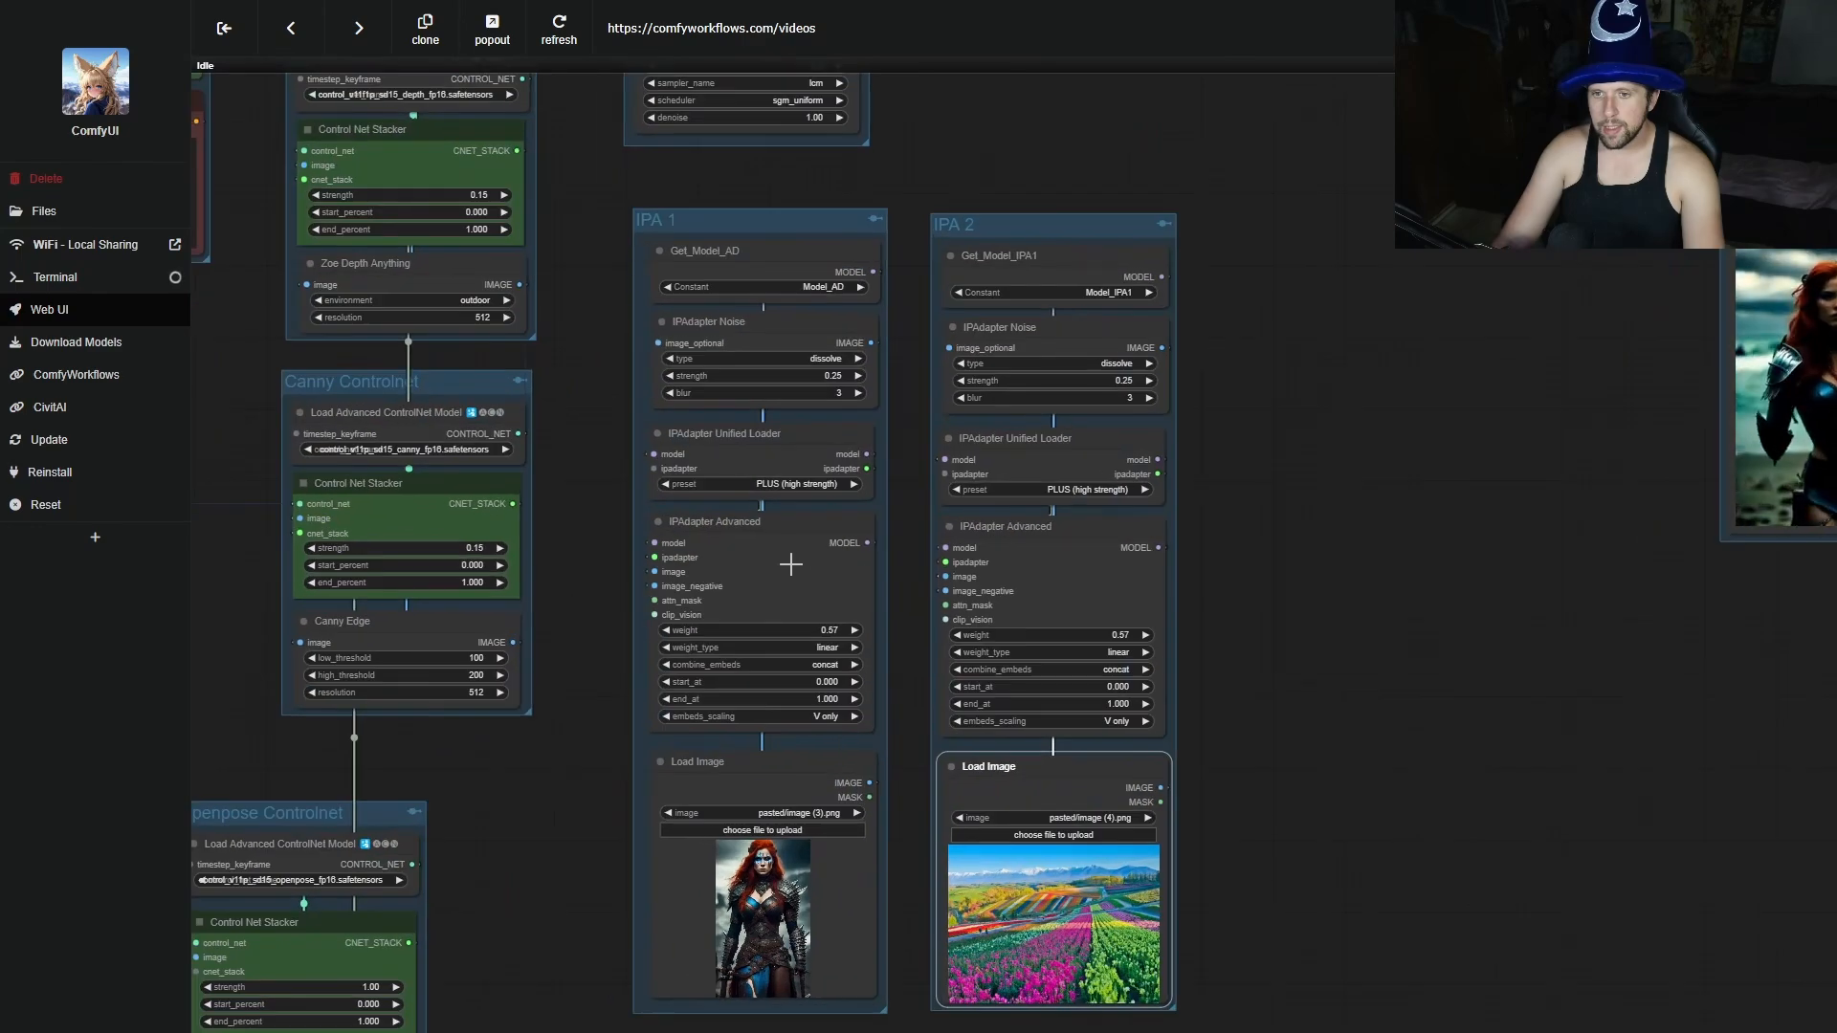
{"action": "right_click", "coordinate": [790, 550]}
{"action": "left_click", "coordinate": [791, 560]}
{"action": "right_click", "coordinate": [1003, 550]}
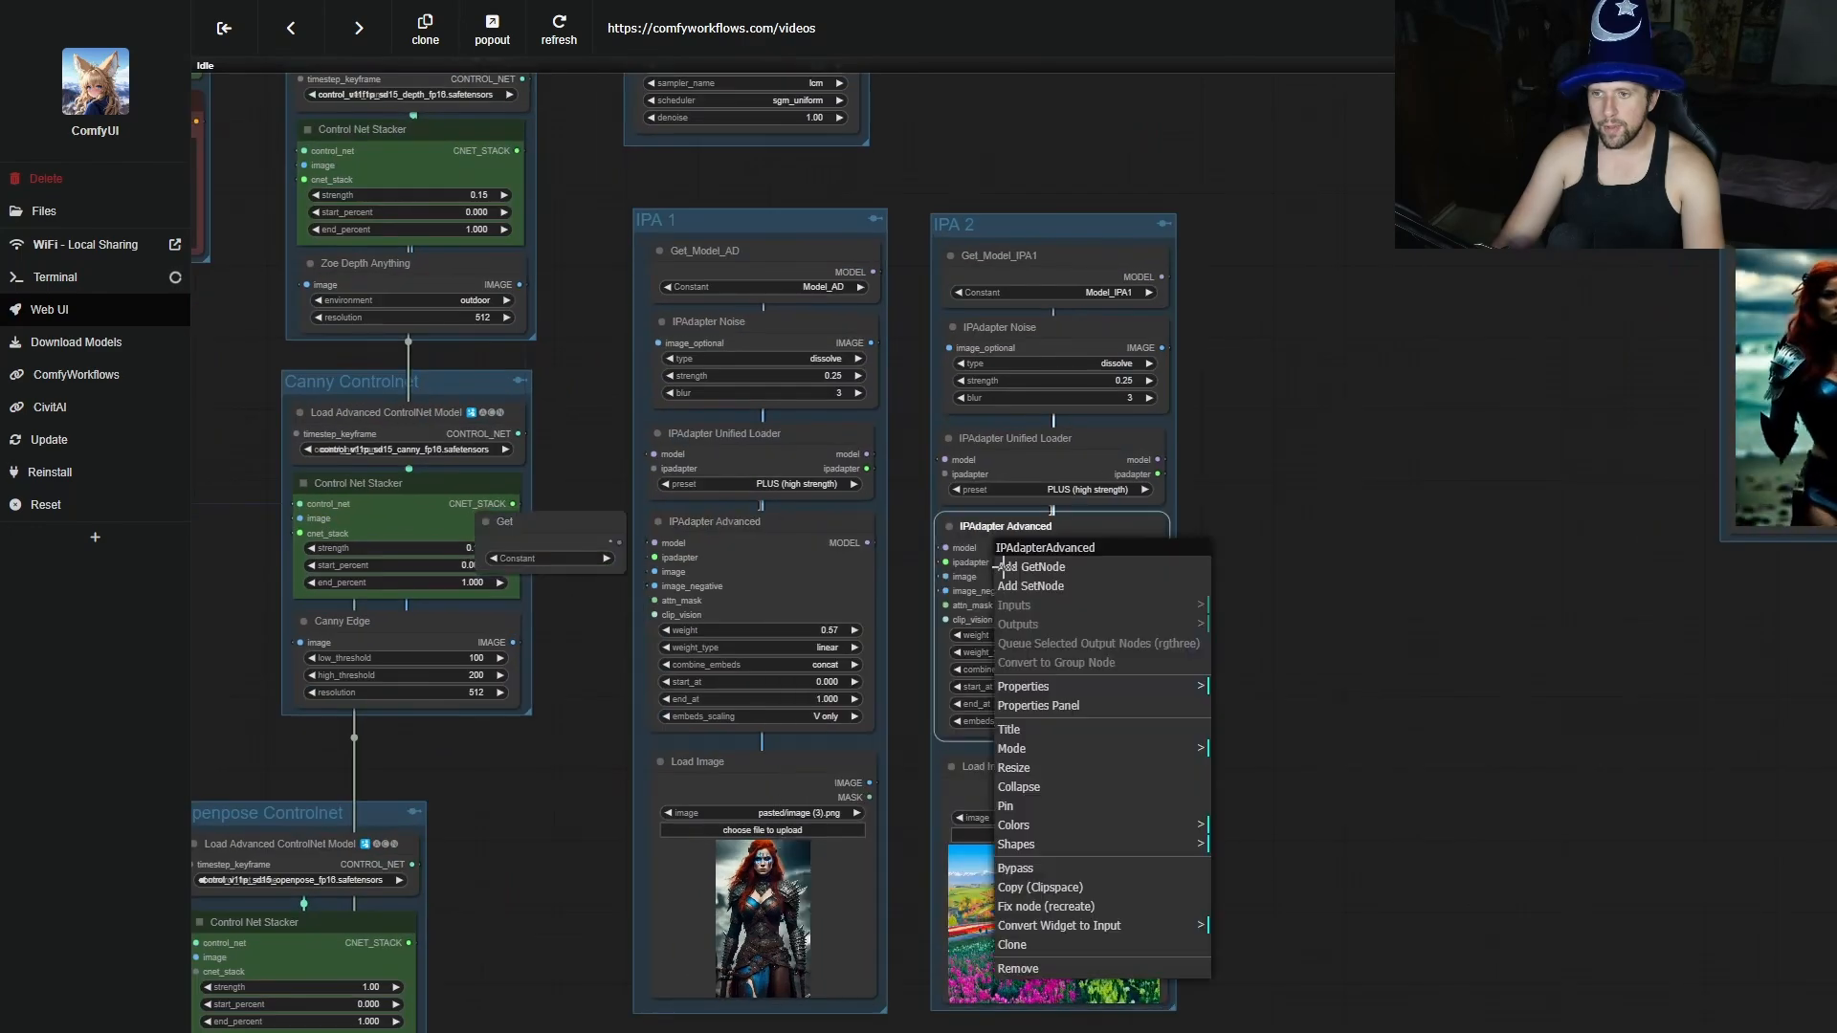
{"action": "left_click", "coordinate": [1056, 568]}
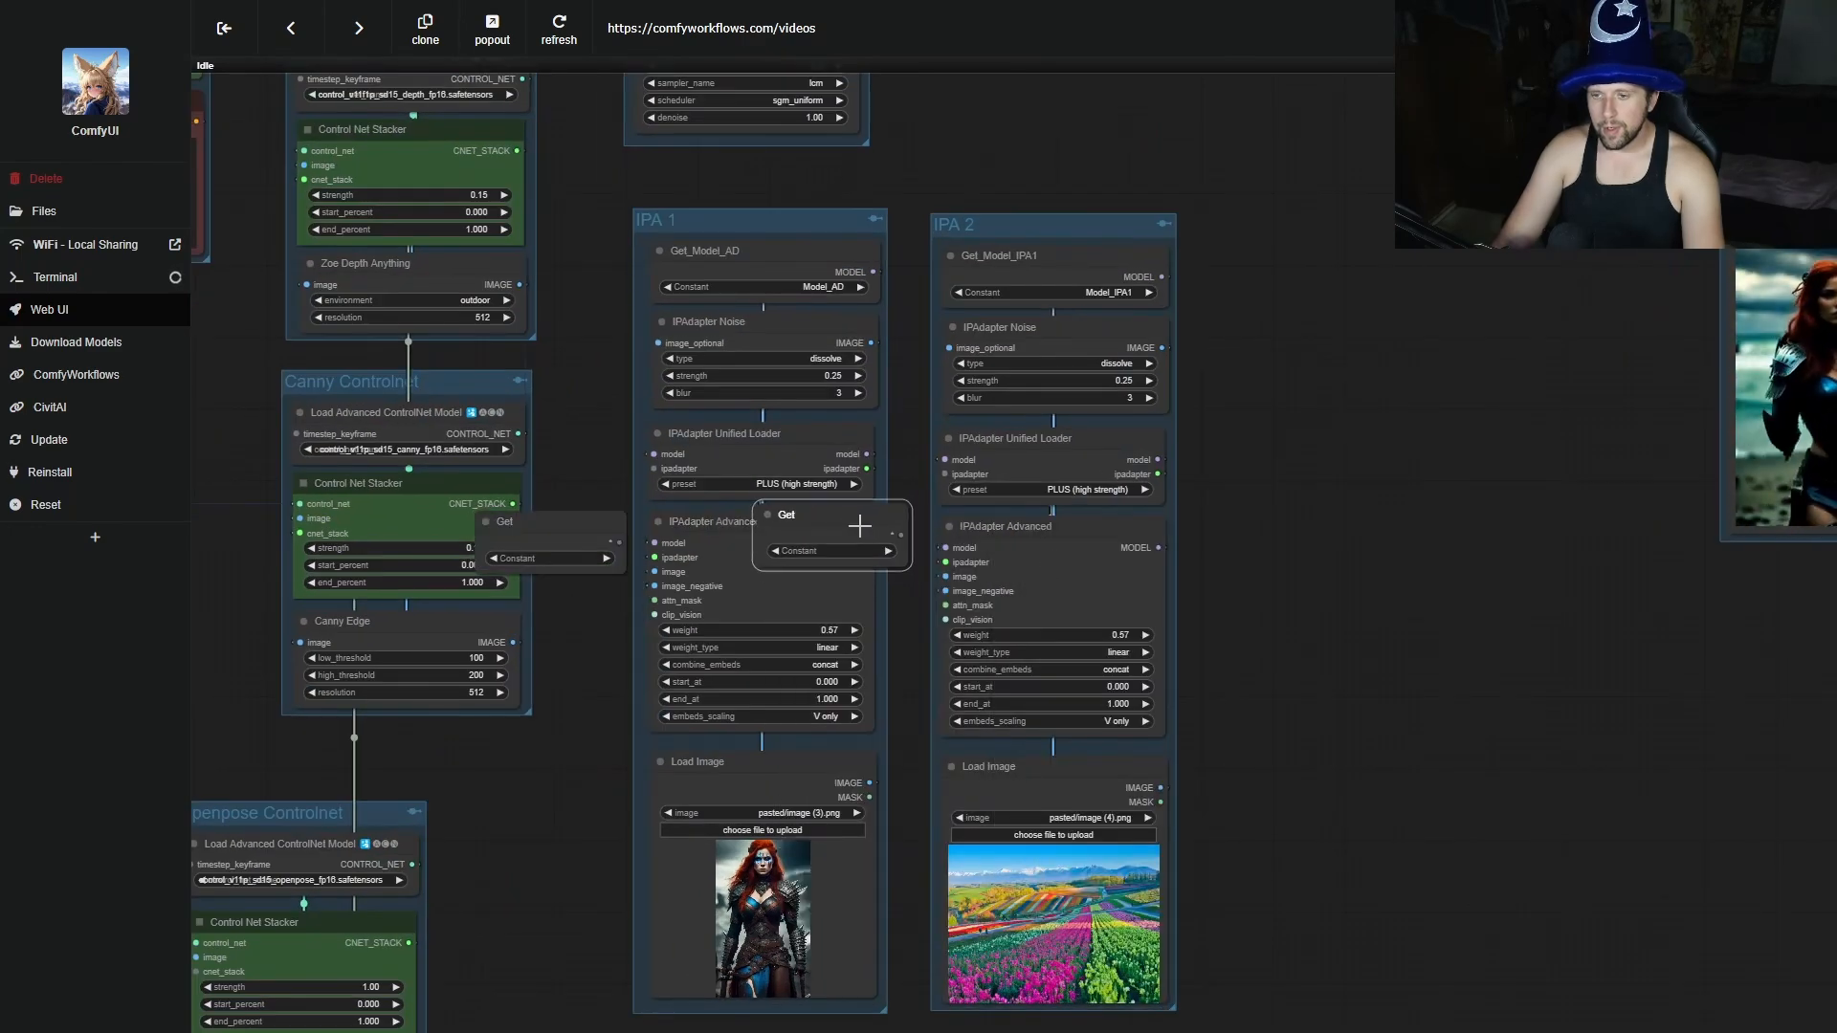
Set the Get node beside IPA 1 to Mask_COCO and the Get node beside IPA 2 to Mask_Coco_Inverted.
{"action": "scroll", "coordinate": [884, 602], "scroll_direction": "up", "scroll_amount": 3}
{"action": "scroll", "coordinate": [885, 598], "scroll_direction": "up", "scroll_amount": 2}
{"action": "scroll", "coordinate": [885, 598], "scroll_direction": "down", "scroll_amount": 1}
{"action": "left_click", "coordinate": [419, 544]}
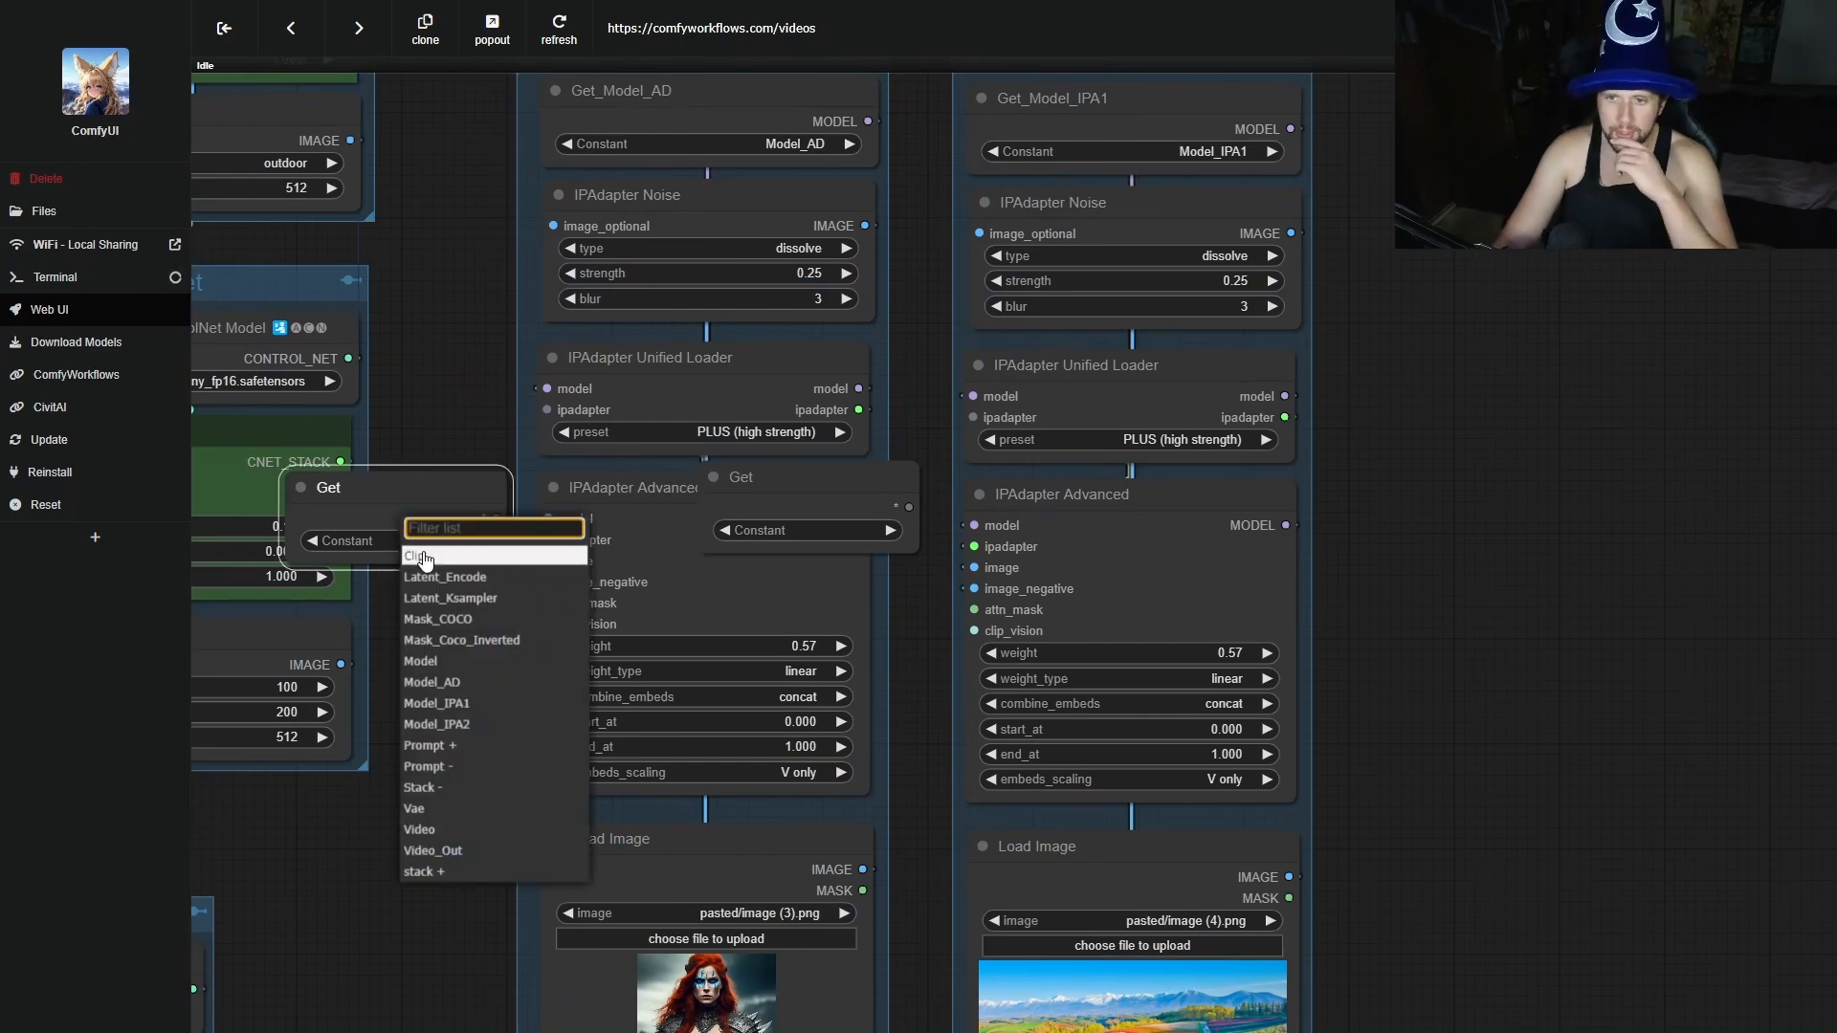
{"action": "left_click", "coordinate": [453, 620]}
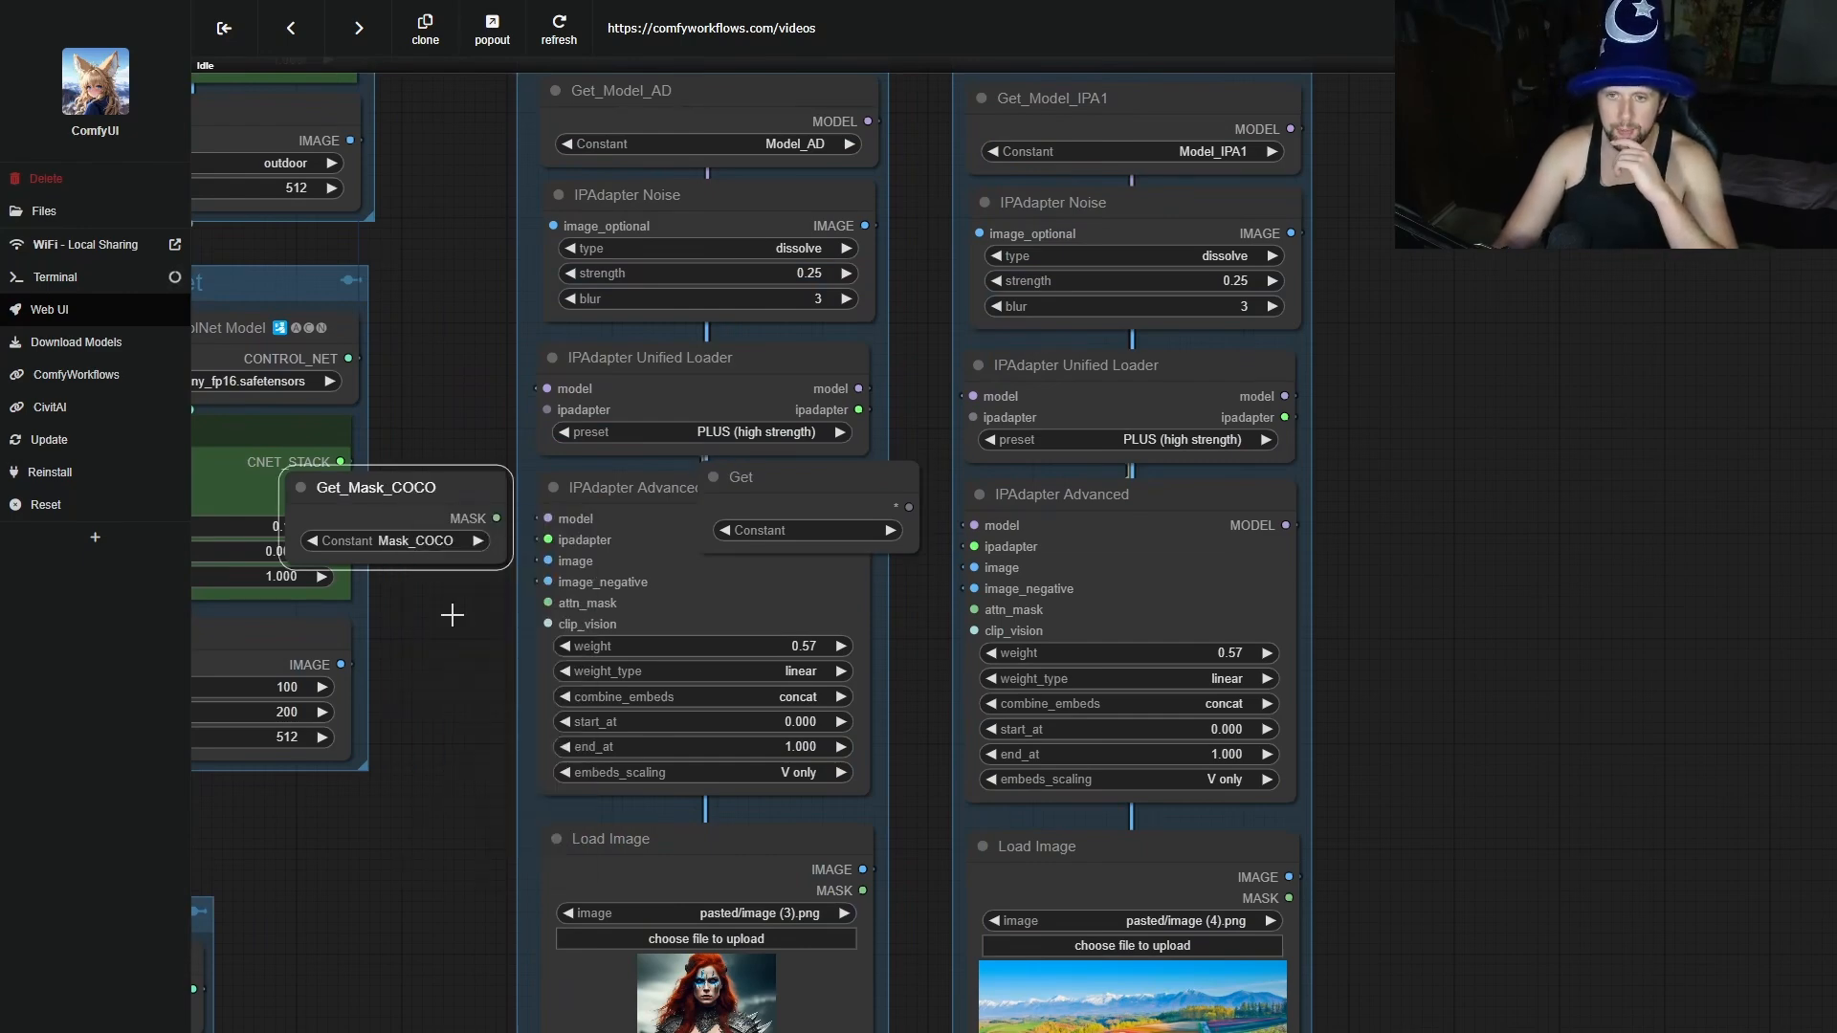
{"action": "left_click", "coordinate": [846, 528]}
{"action": "left_click", "coordinate": [904, 625]}
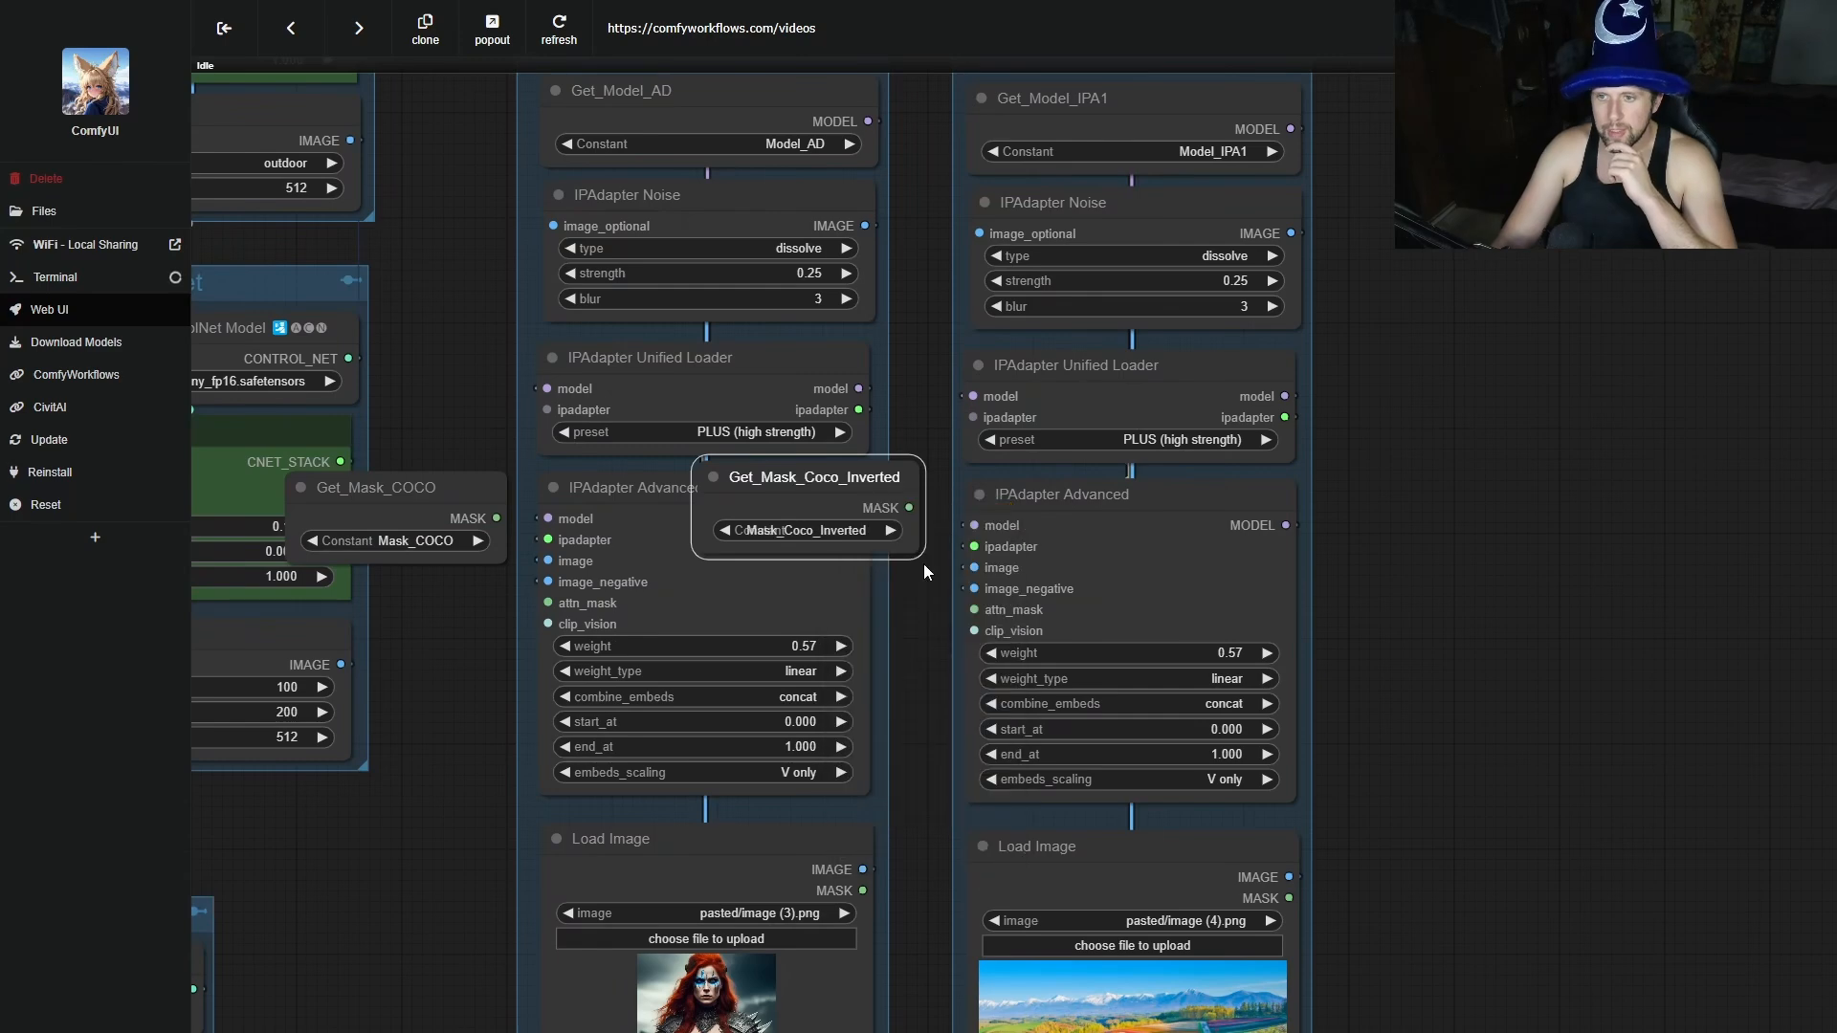
Connect Get_Mask_Coco_Inverted to the attn_mask input of IPA 2's IPAdapter Advanced and Get_Mask_COCO to that of IPA 1.
{"action": "left_click_drag", "start_coordinate": [909, 508], "coordinate": [974, 609]}
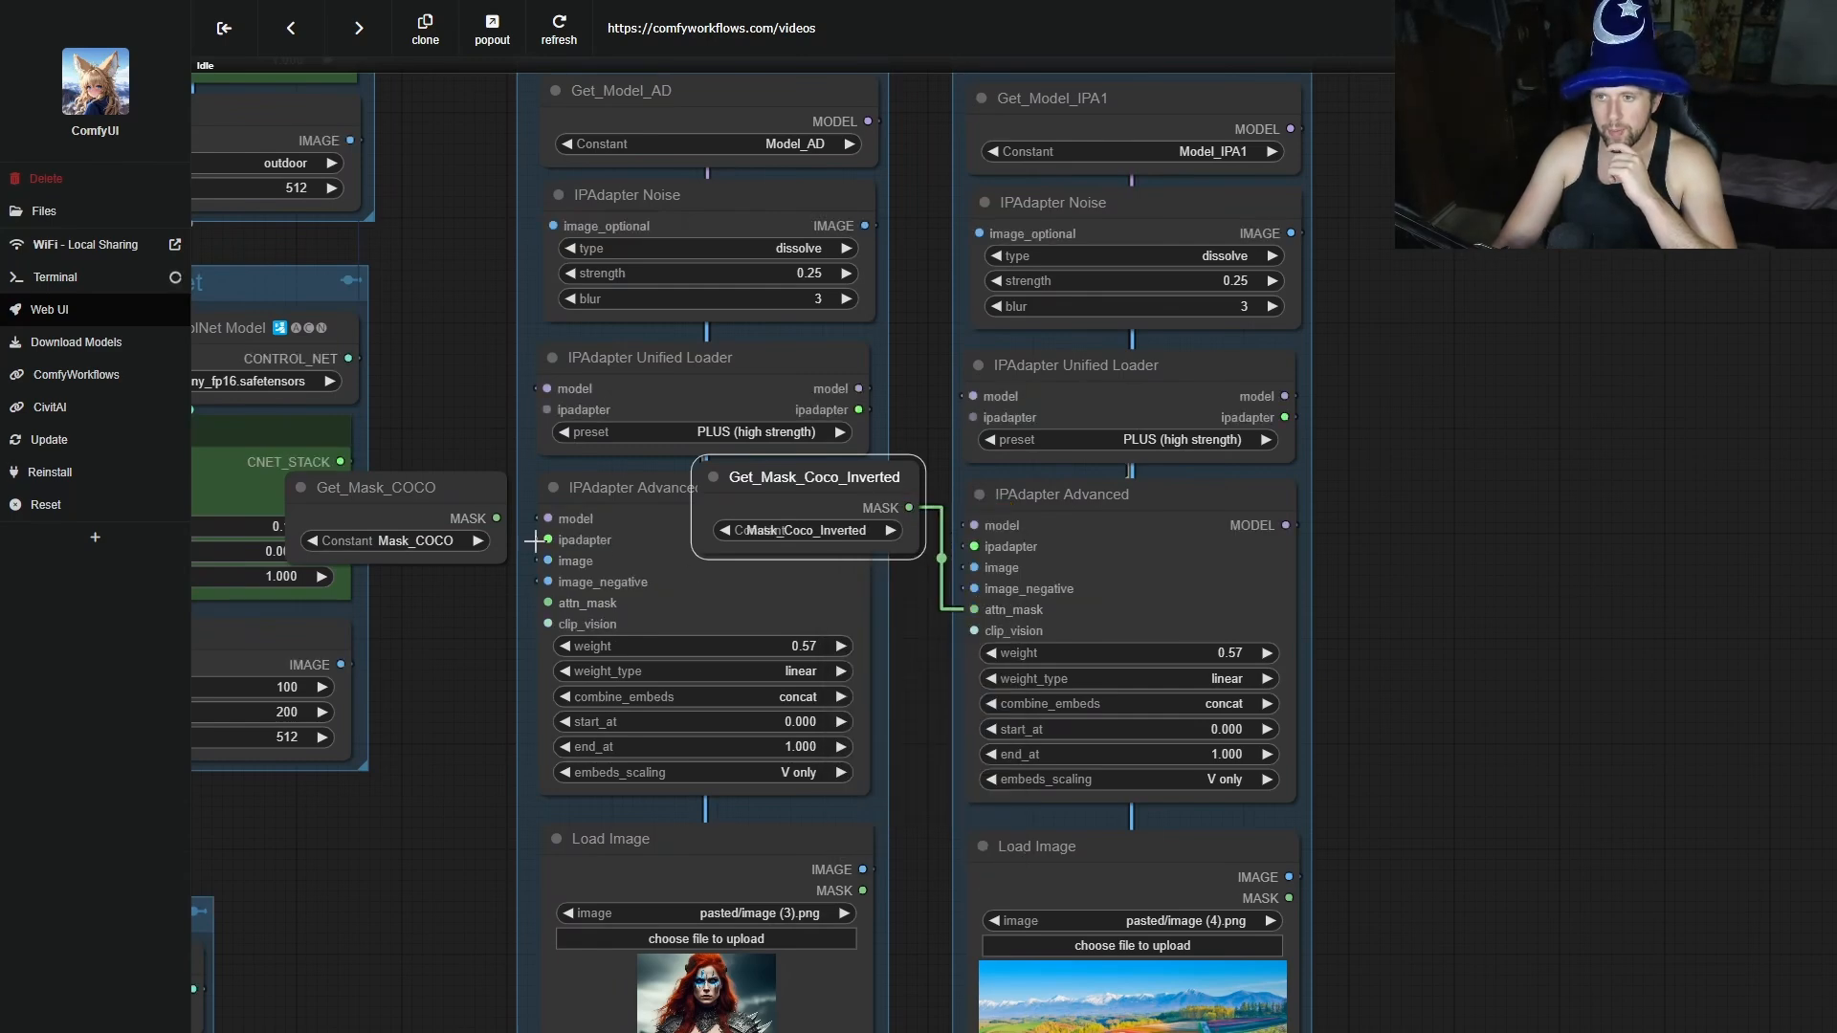
{"action": "left_click_drag", "start_coordinate": [496, 518], "coordinate": [643, 495]}
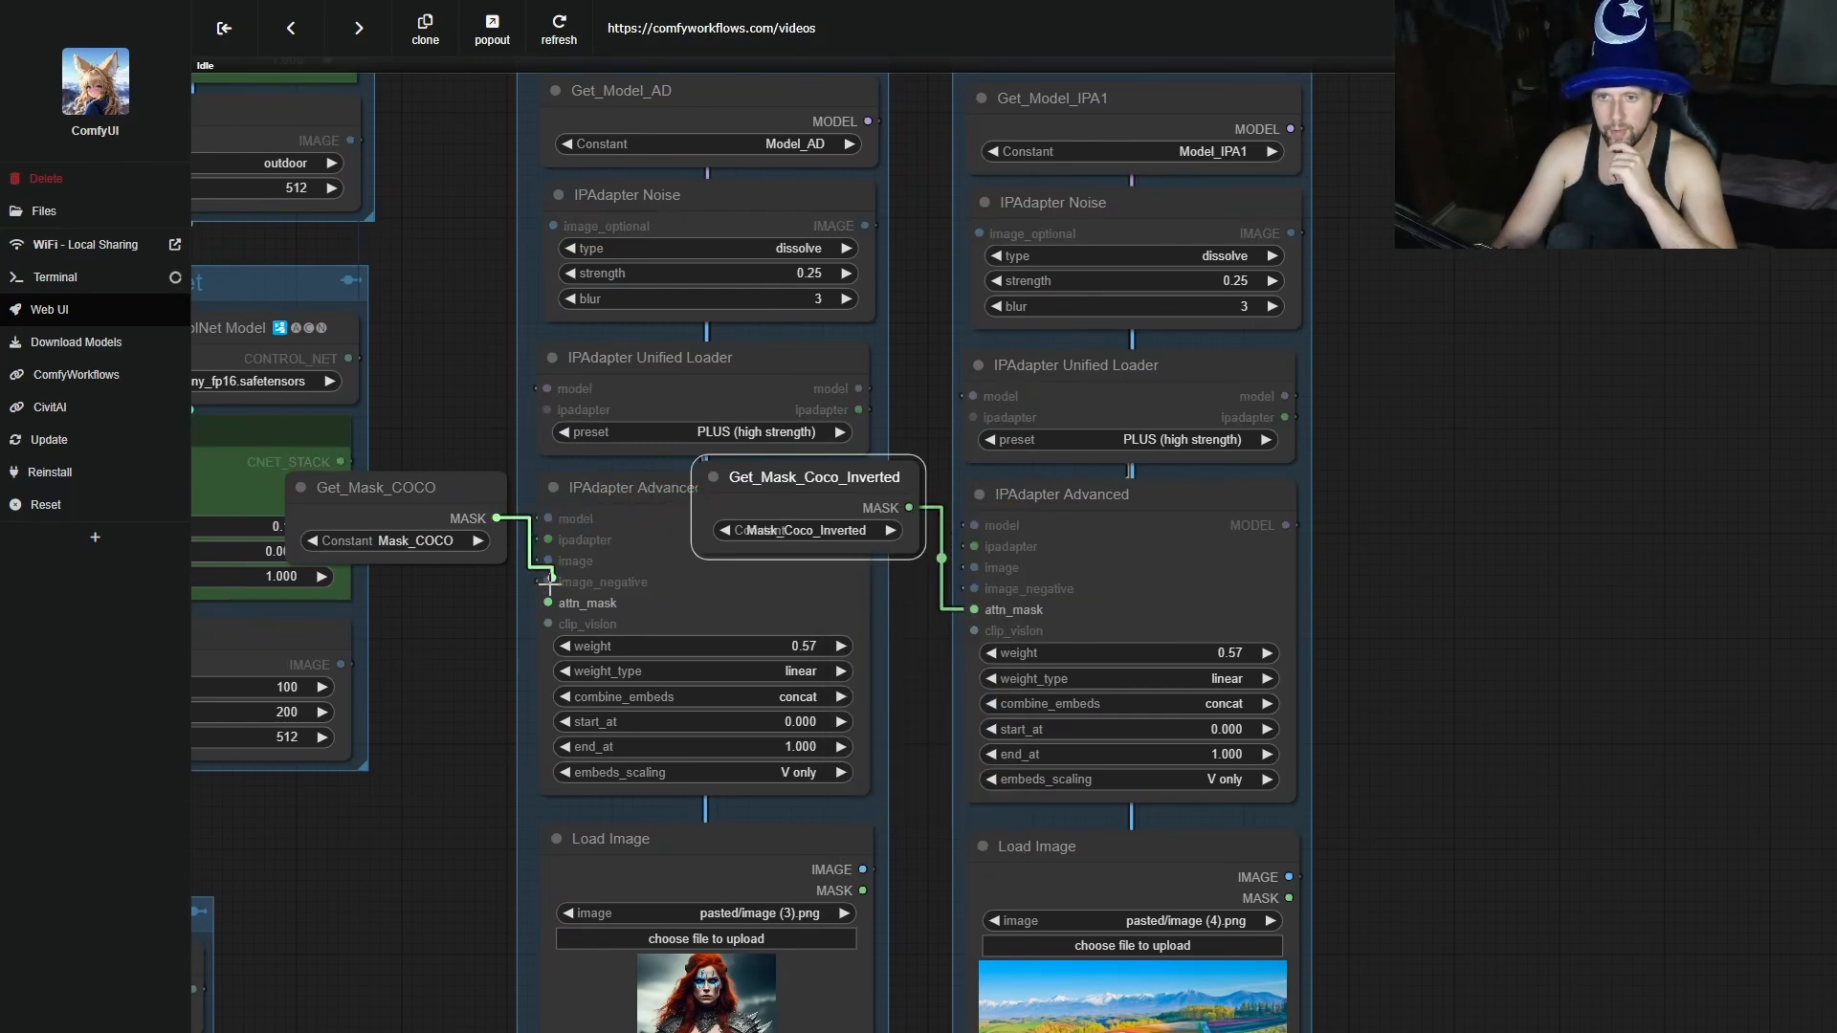
{"action": "left_click_drag", "start_coordinate": [548, 601], "coordinate": [548, 603]}
Collapse both mask Get nodes, place each over its group's IPAdapter Advanced node, and bring IPA 2's IPAdapter Advanced to the front.
{"action": "left_click", "coordinate": [300, 486]}
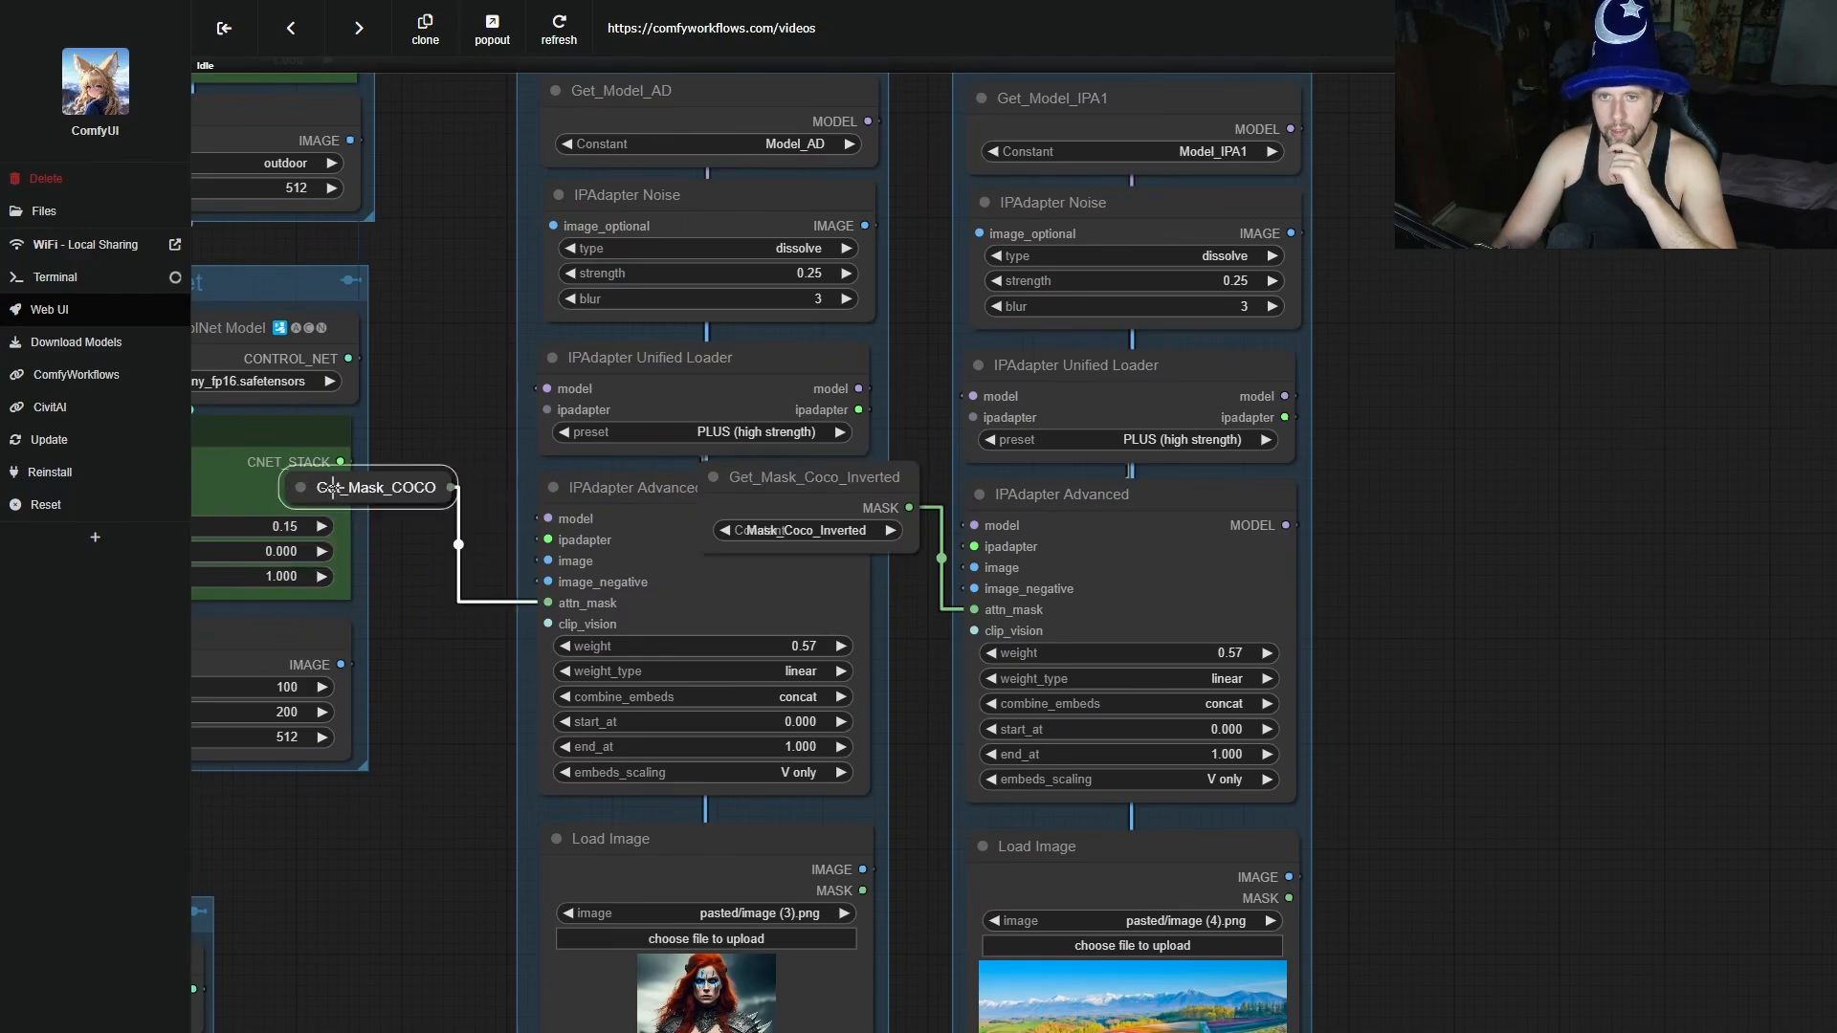
{"action": "left_click_drag", "start_coordinate": [300, 486], "coordinate": [660, 608]}
{"action": "left_click", "coordinate": [713, 477]}
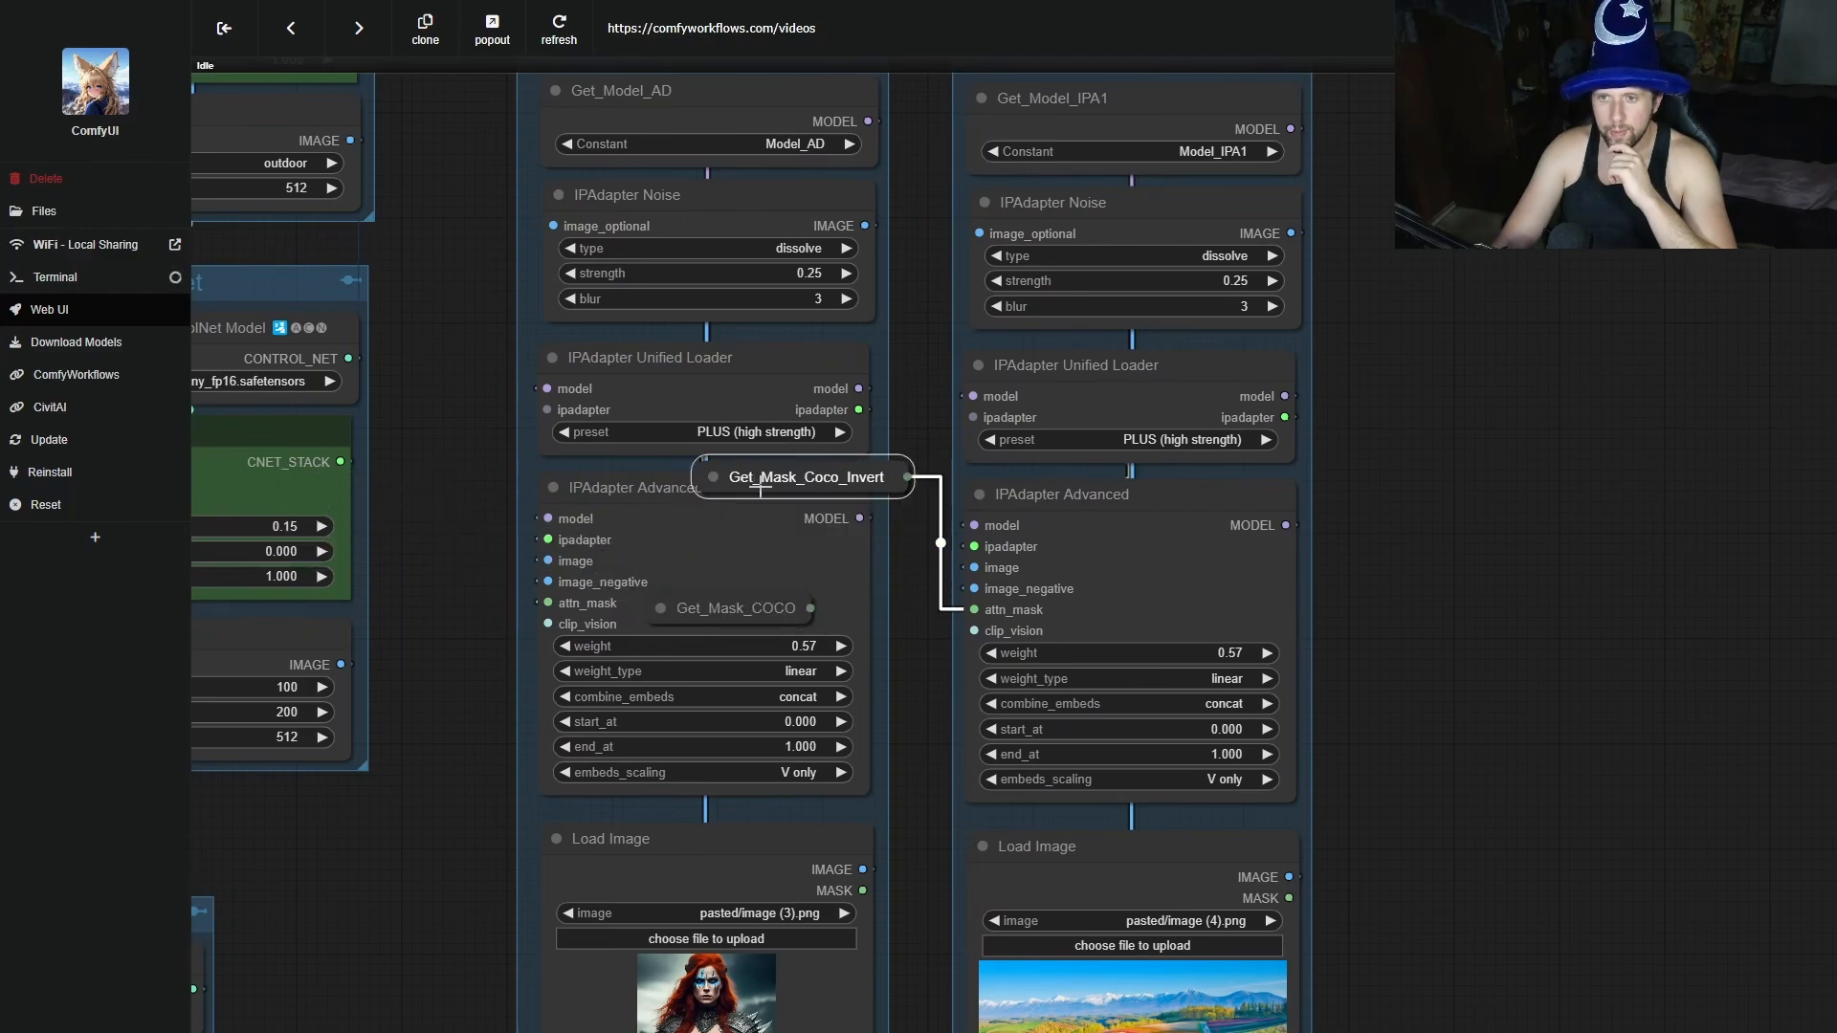
{"action": "left_click_drag", "start_coordinate": [708, 478], "coordinate": [1067, 648]}
{"action": "left_click", "coordinate": [1139, 578]}
Add a Convert Mask to Image node below the Set_Mask_Coco_Inverted node.
{"action": "scroll", "coordinate": [347, 957], "scroll_direction": "down", "scroll_amount": 5}
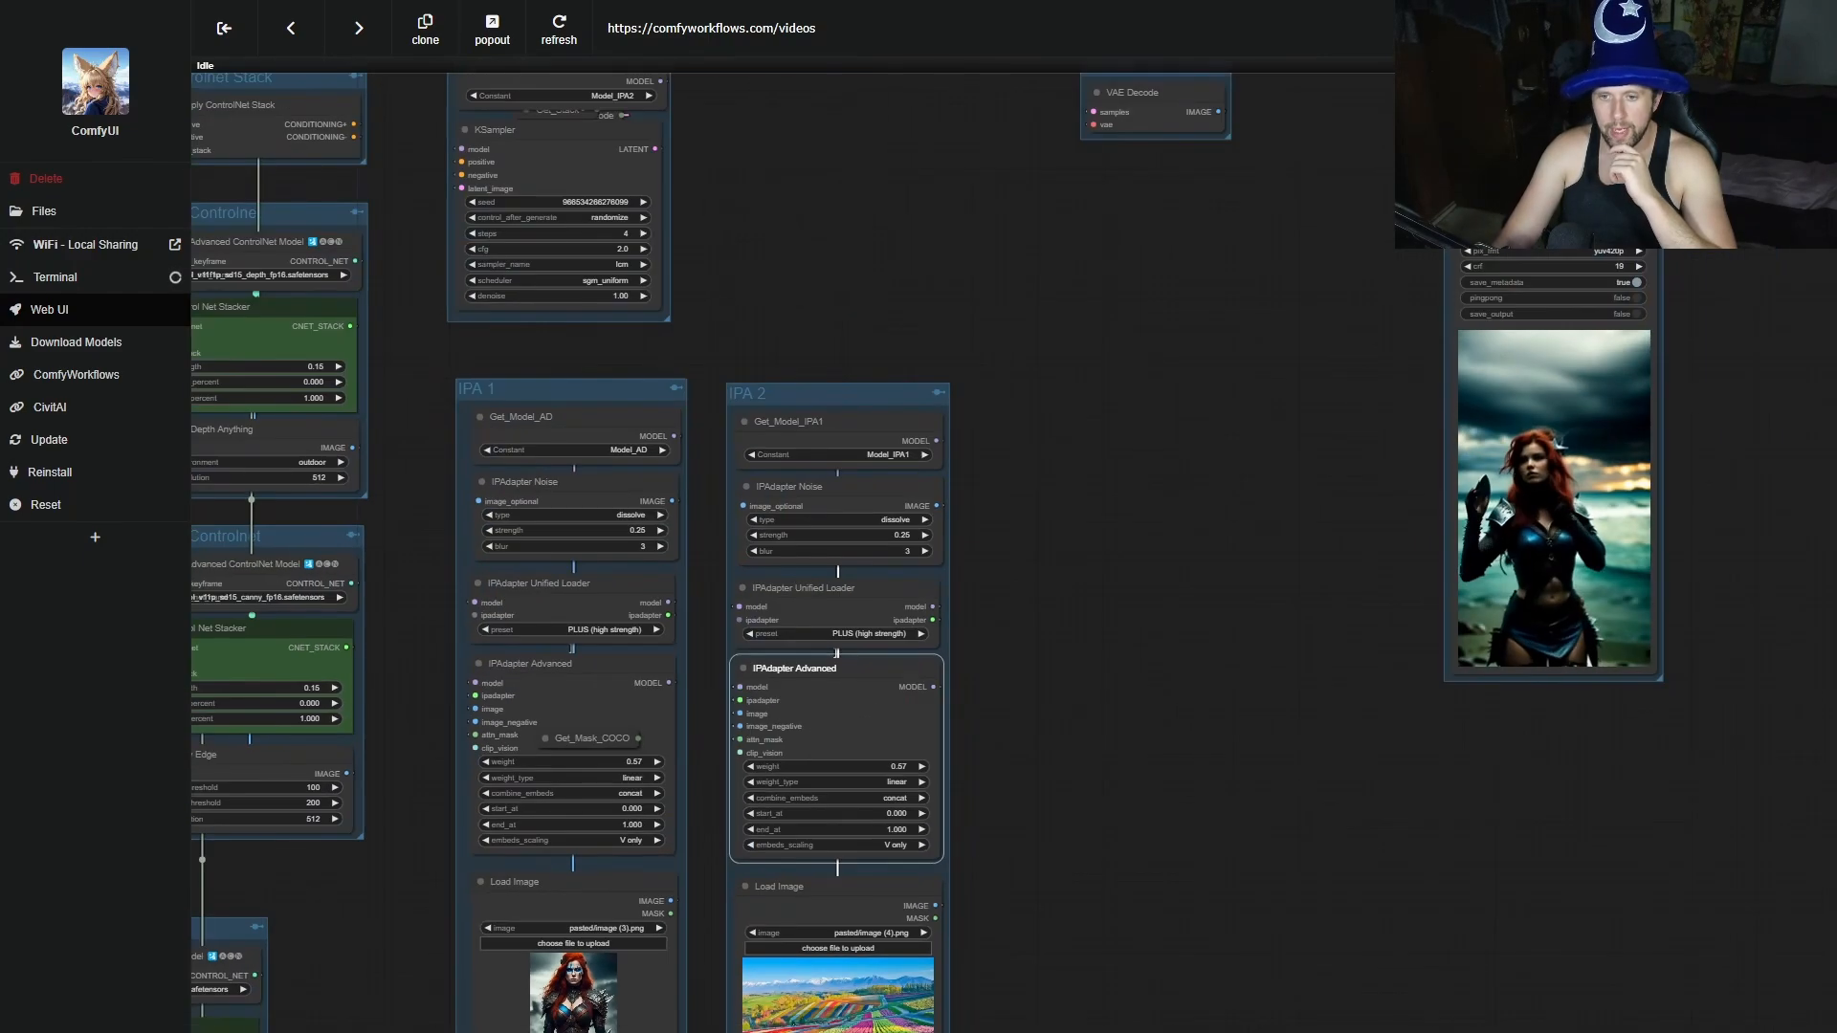
{"action": "left_click_drag", "start_coordinate": [348, 957], "coordinate": [967, 527]}
{"action": "left_click_drag", "start_coordinate": [1133, 771], "coordinate": [1194, 734]}
{"action": "left_click_drag", "start_coordinate": [862, 967], "coordinate": [1004, 624]}
{"action": "scroll", "coordinate": [727, 1000], "scroll_direction": "up", "scroll_amount": 6}
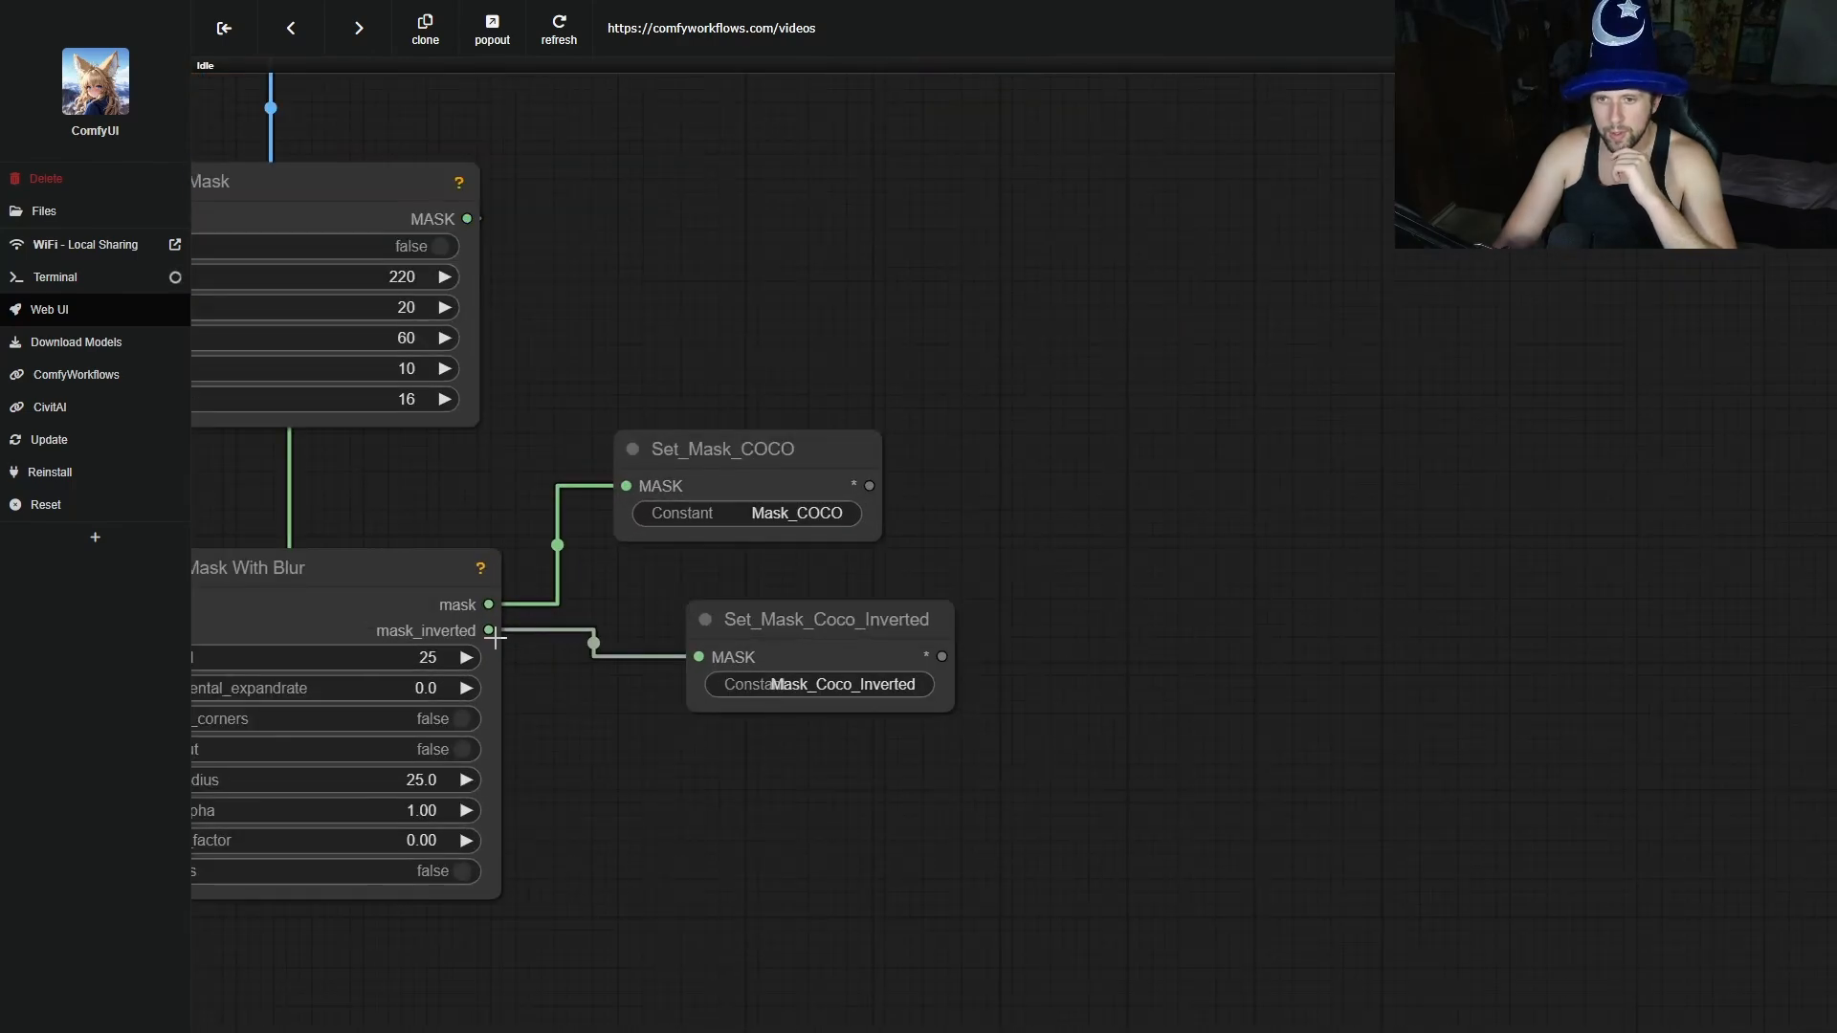
{"action": "double_click", "coordinate": [708, 899]}
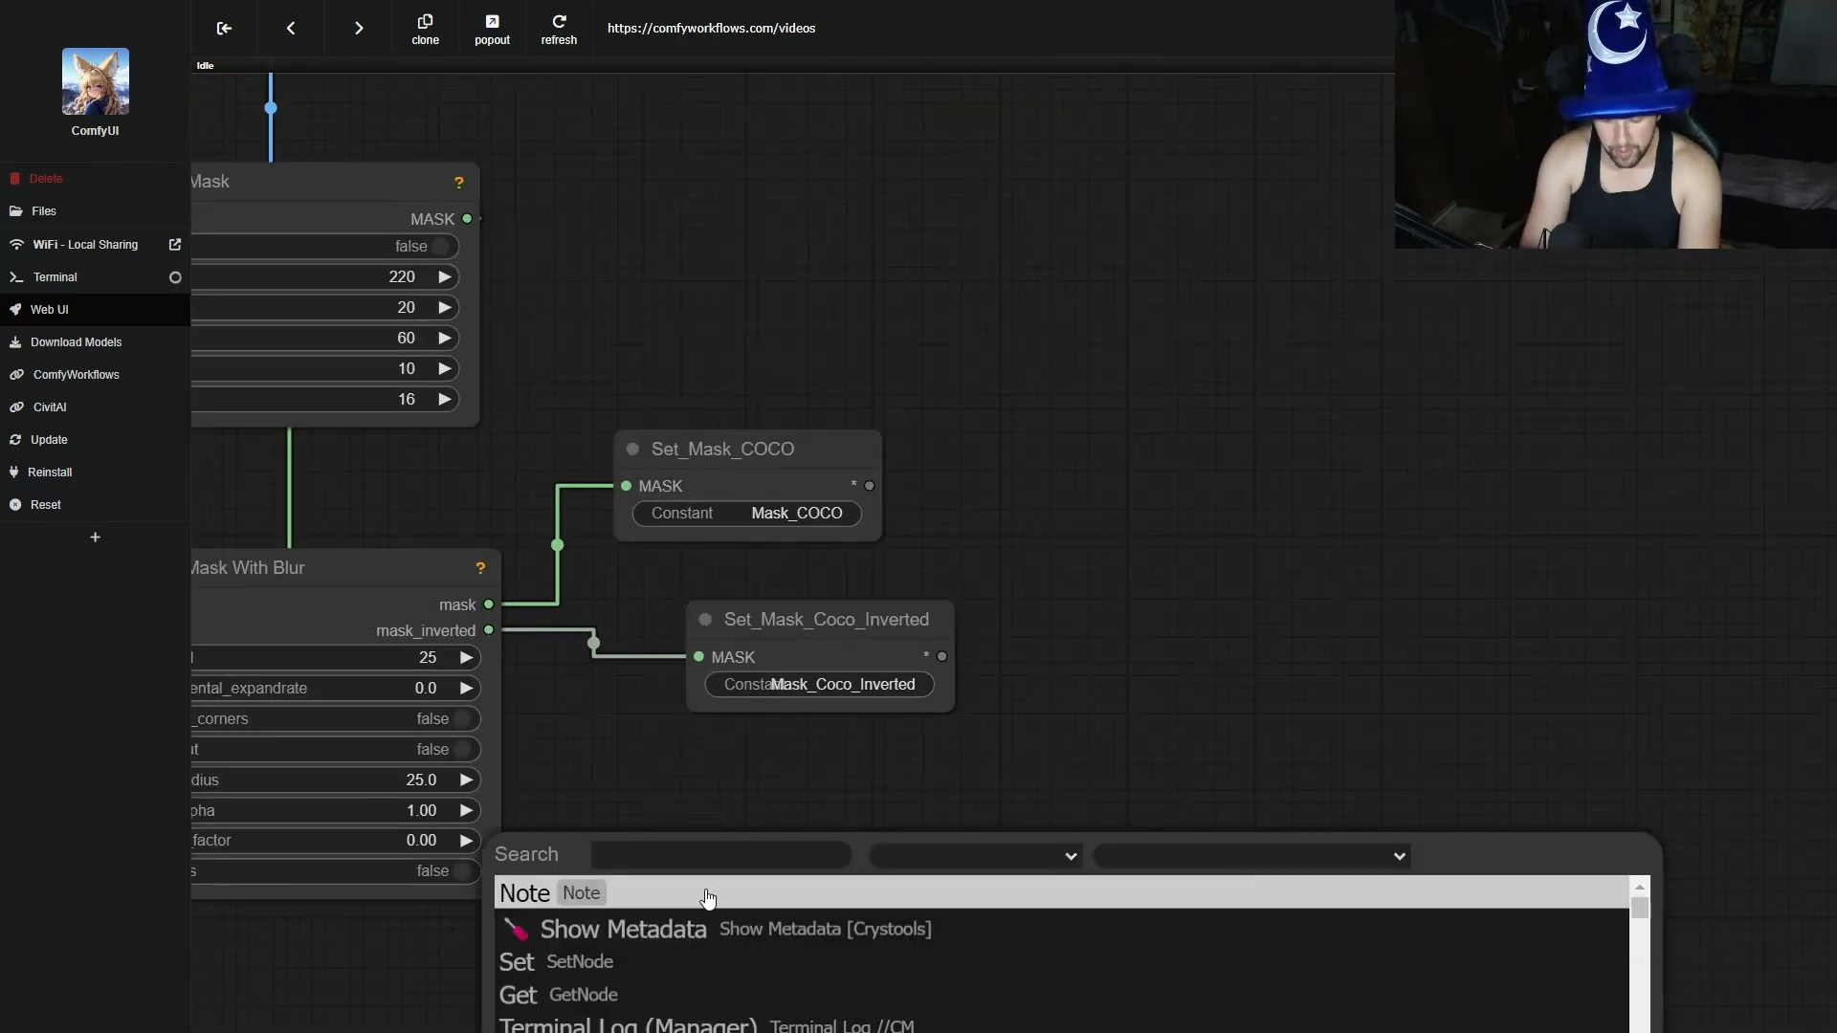
{"action": "type", "text": "maskto"}
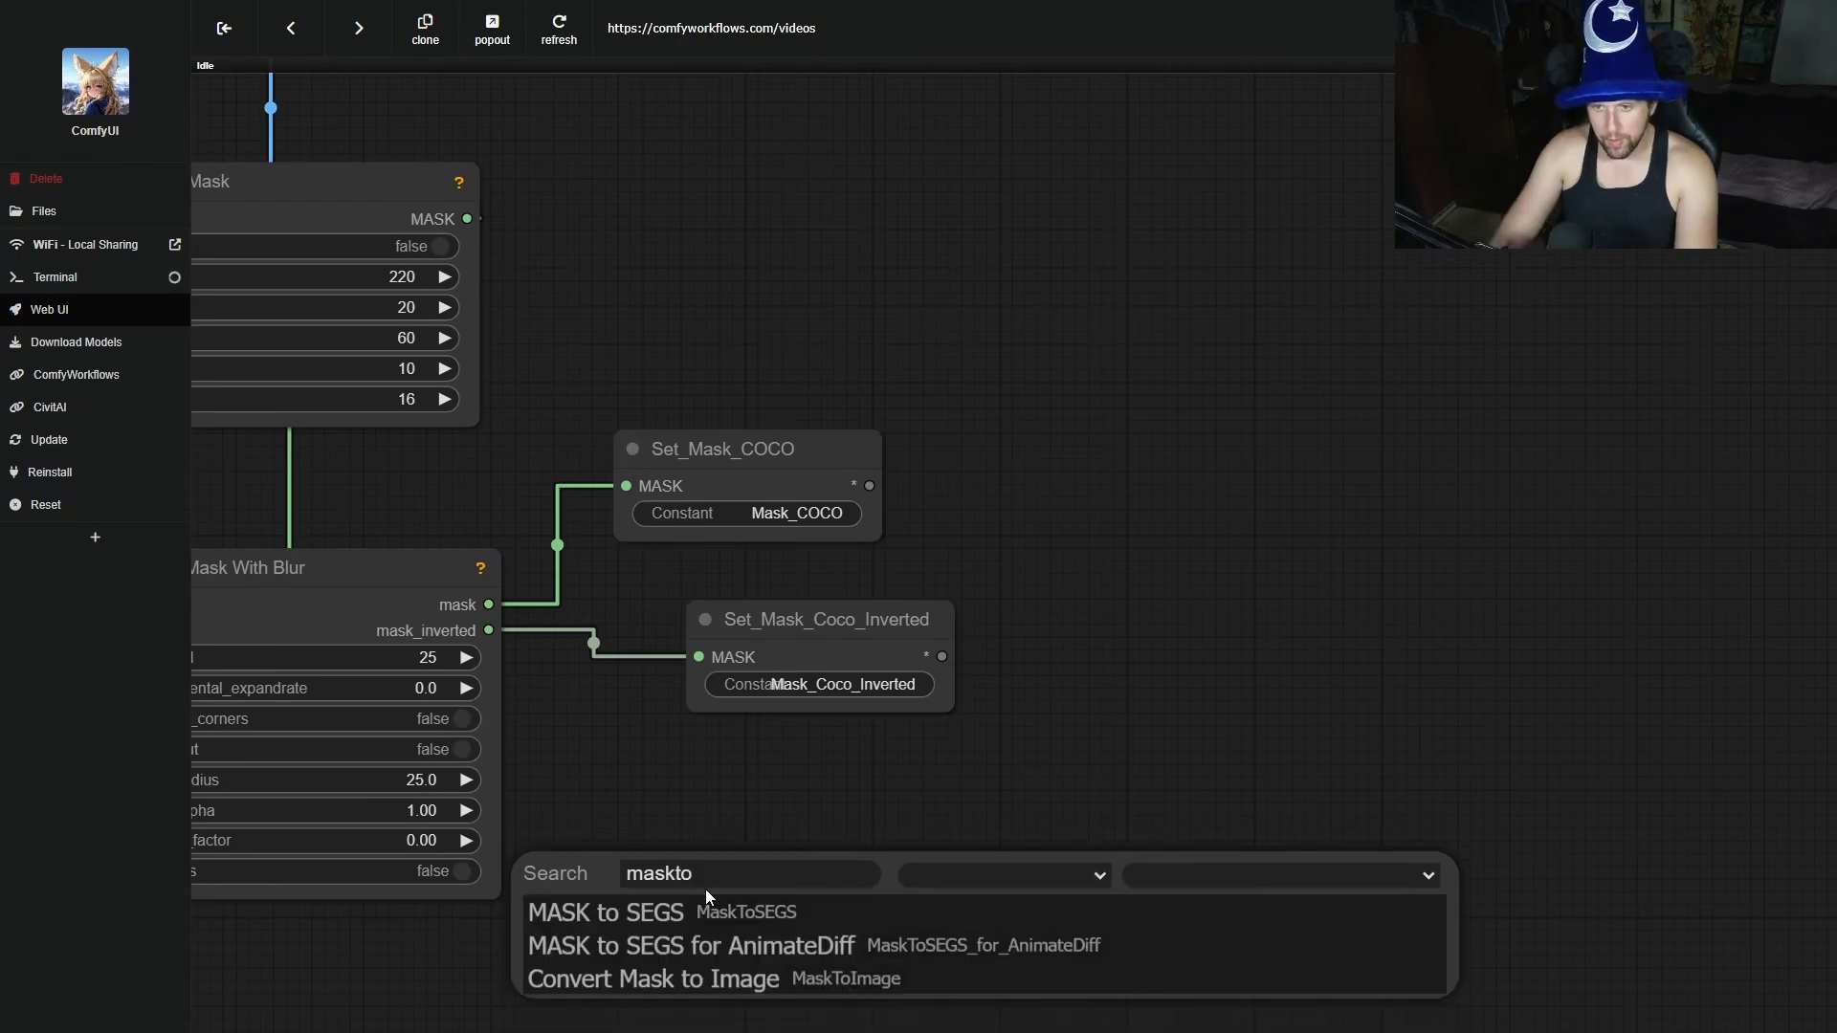
{"action": "left_click", "coordinate": [718, 978]}
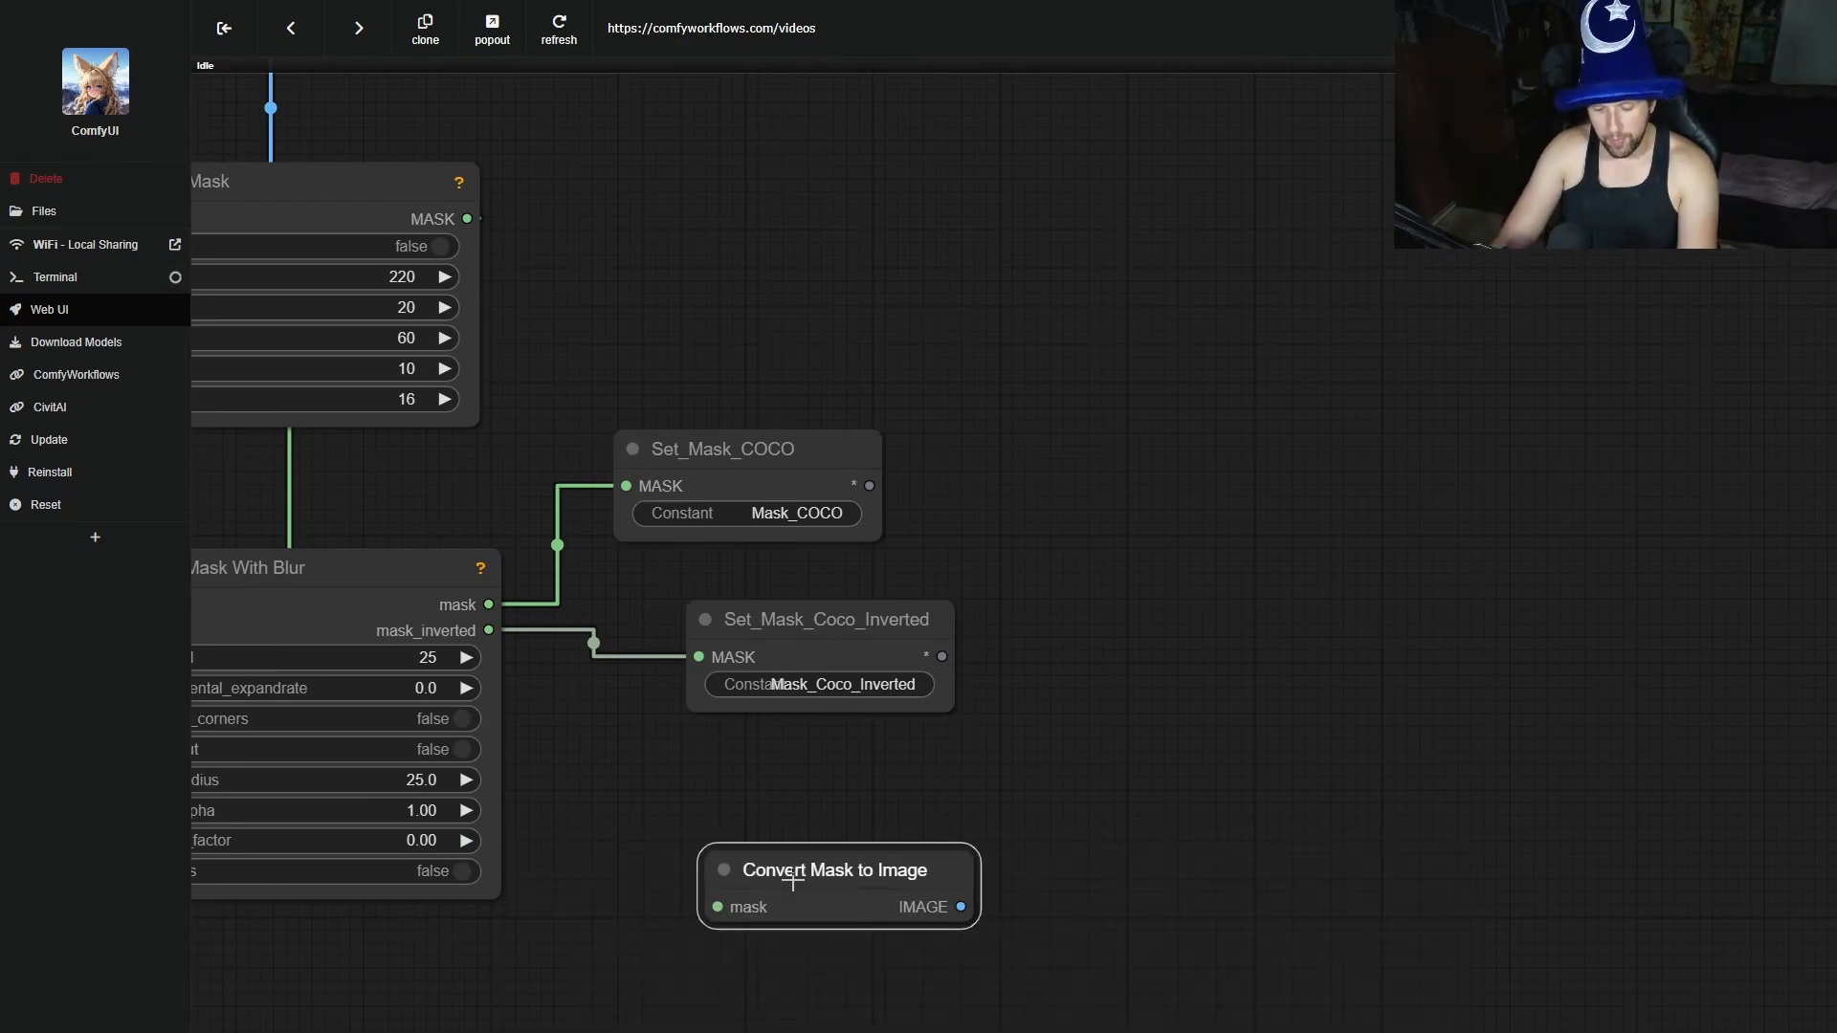
Duplicate the Convert Mask to Image node and connect Grow Mask With Blur's mask output to the original and mask_inverted to the copy.
{"action": "key", "text": "ctrl+c"}
{"action": "key", "text": "ctrl+v"}
{"action": "left_click_drag", "start_coordinate": [845, 996], "coordinate": [739, 979]}
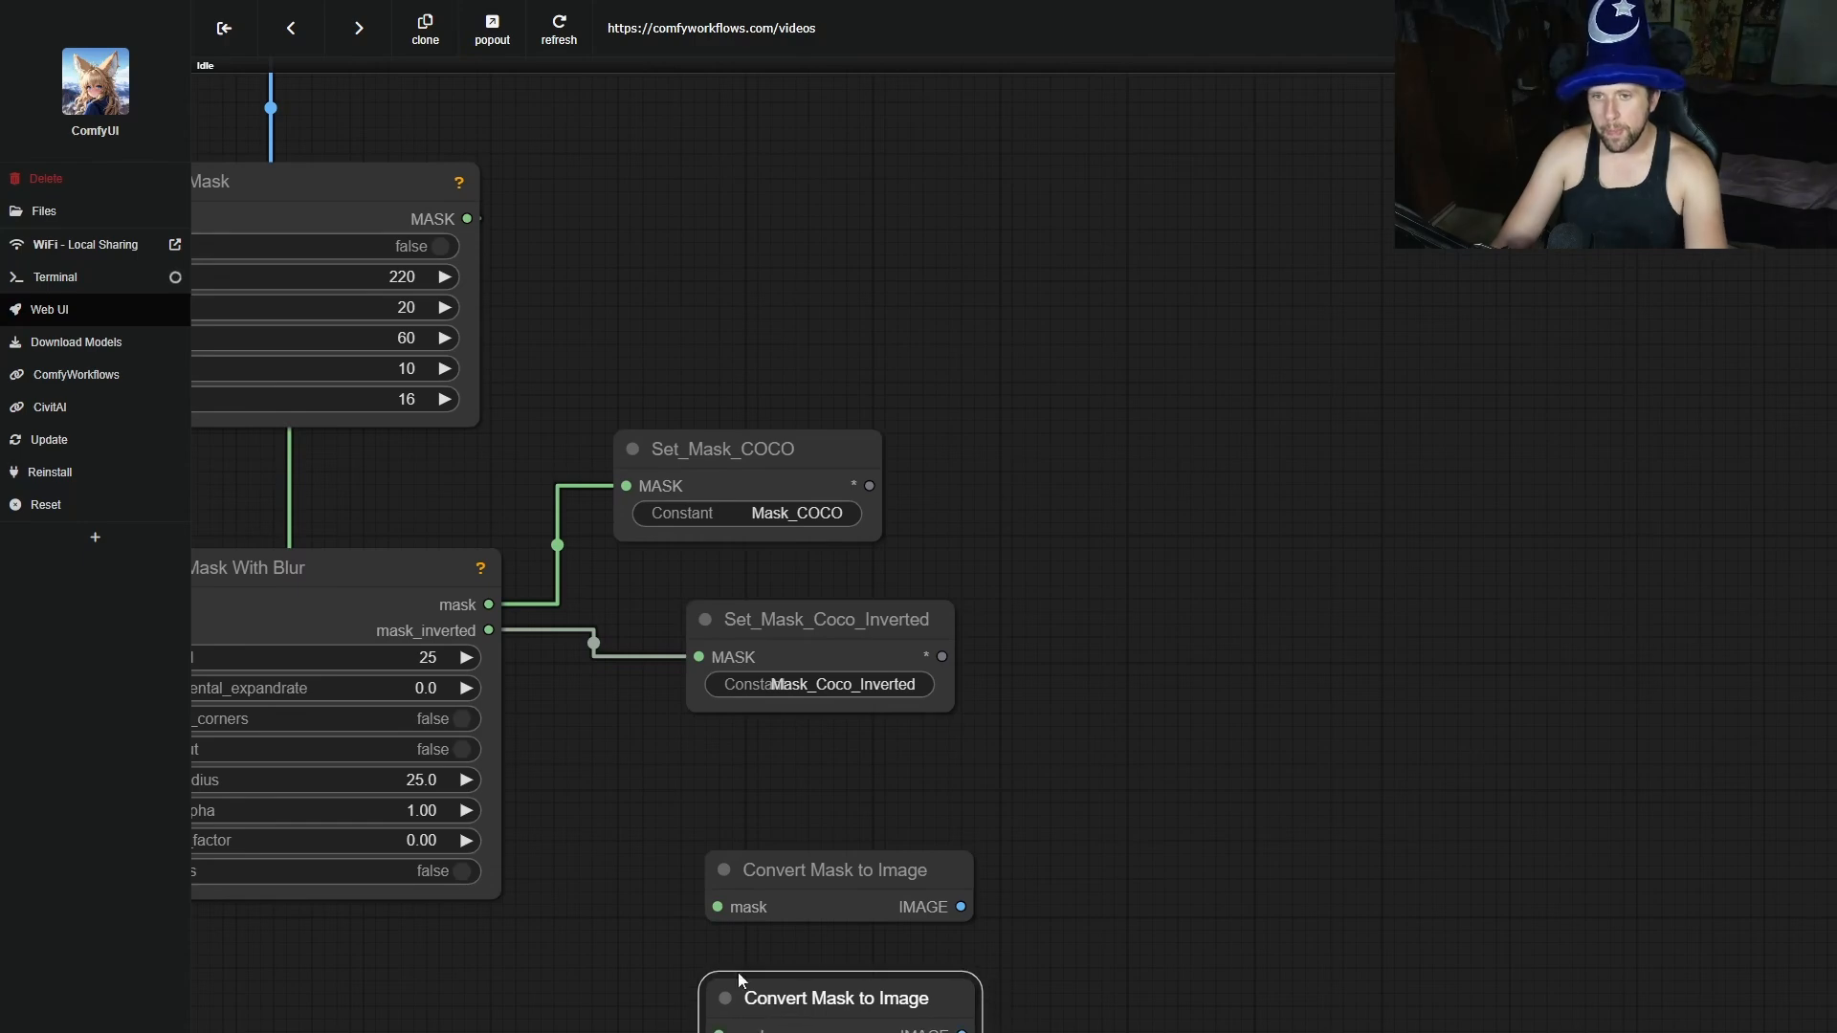
{"action": "left_click_drag", "start_coordinate": [491, 605], "coordinate": [715, 906]}
{"action": "left_click_drag", "start_coordinate": [577, 713], "coordinate": [718, 1030]}
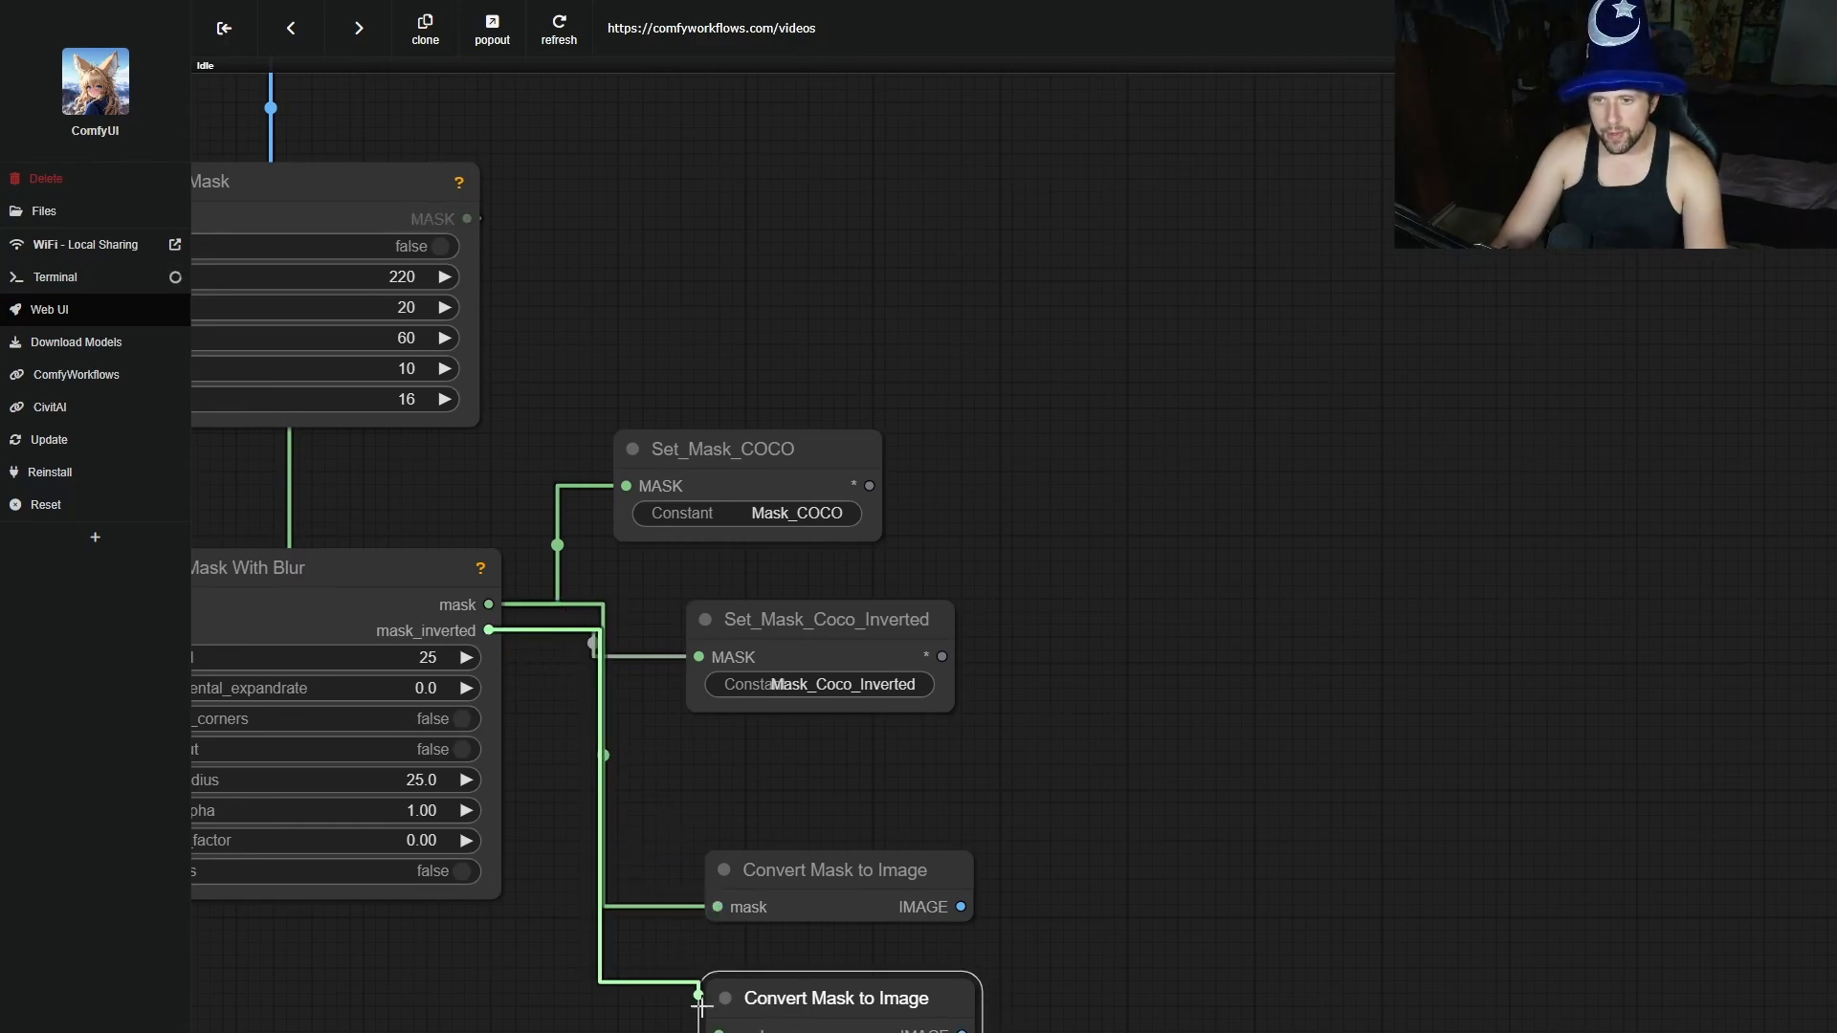
Space the two Convert Mask to Image nodes apart and attach a Preview Image node to each one's IMAGE output.
{"action": "left_click_drag", "start_coordinate": [1180, 1029], "coordinate": [971, 898]}
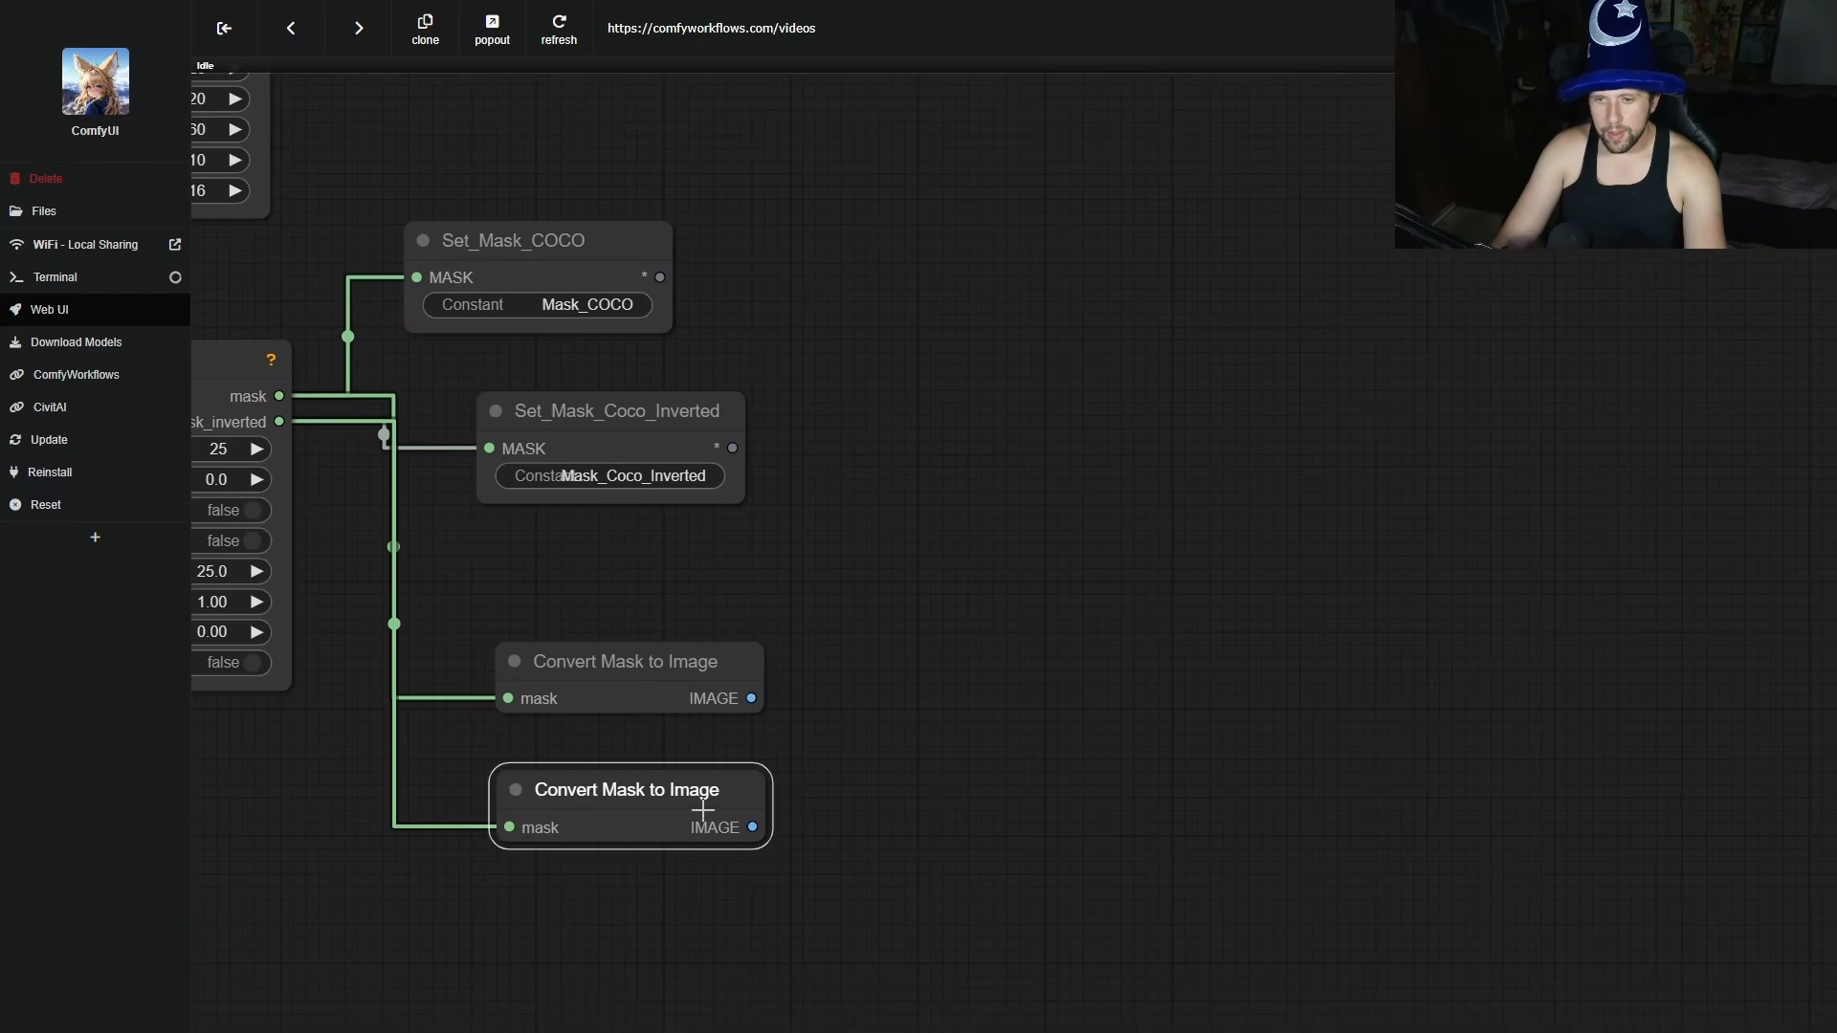
{"action": "left_click_drag", "start_coordinate": [680, 790], "coordinate": [578, 847]}
{"action": "left_click_drag", "start_coordinate": [636, 673], "coordinate": [524, 655]}
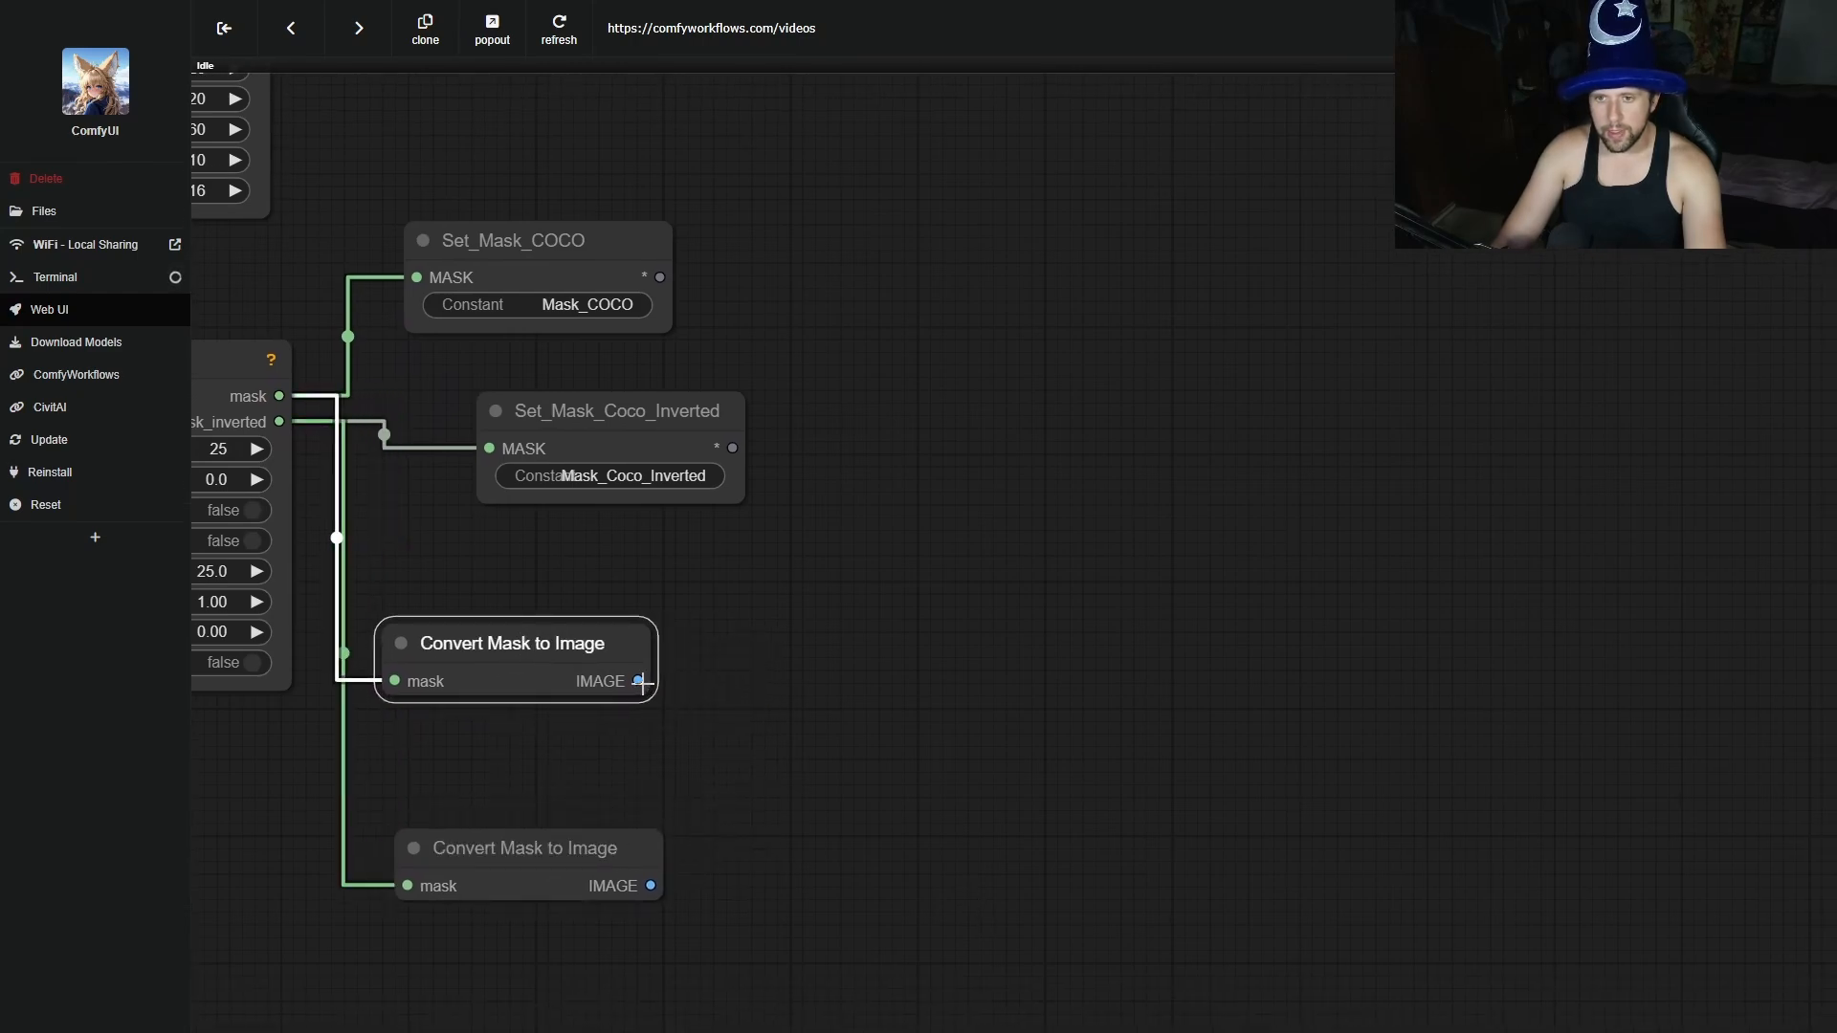
{"action": "left_click_drag", "start_coordinate": [641, 681], "coordinate": [986, 649]}
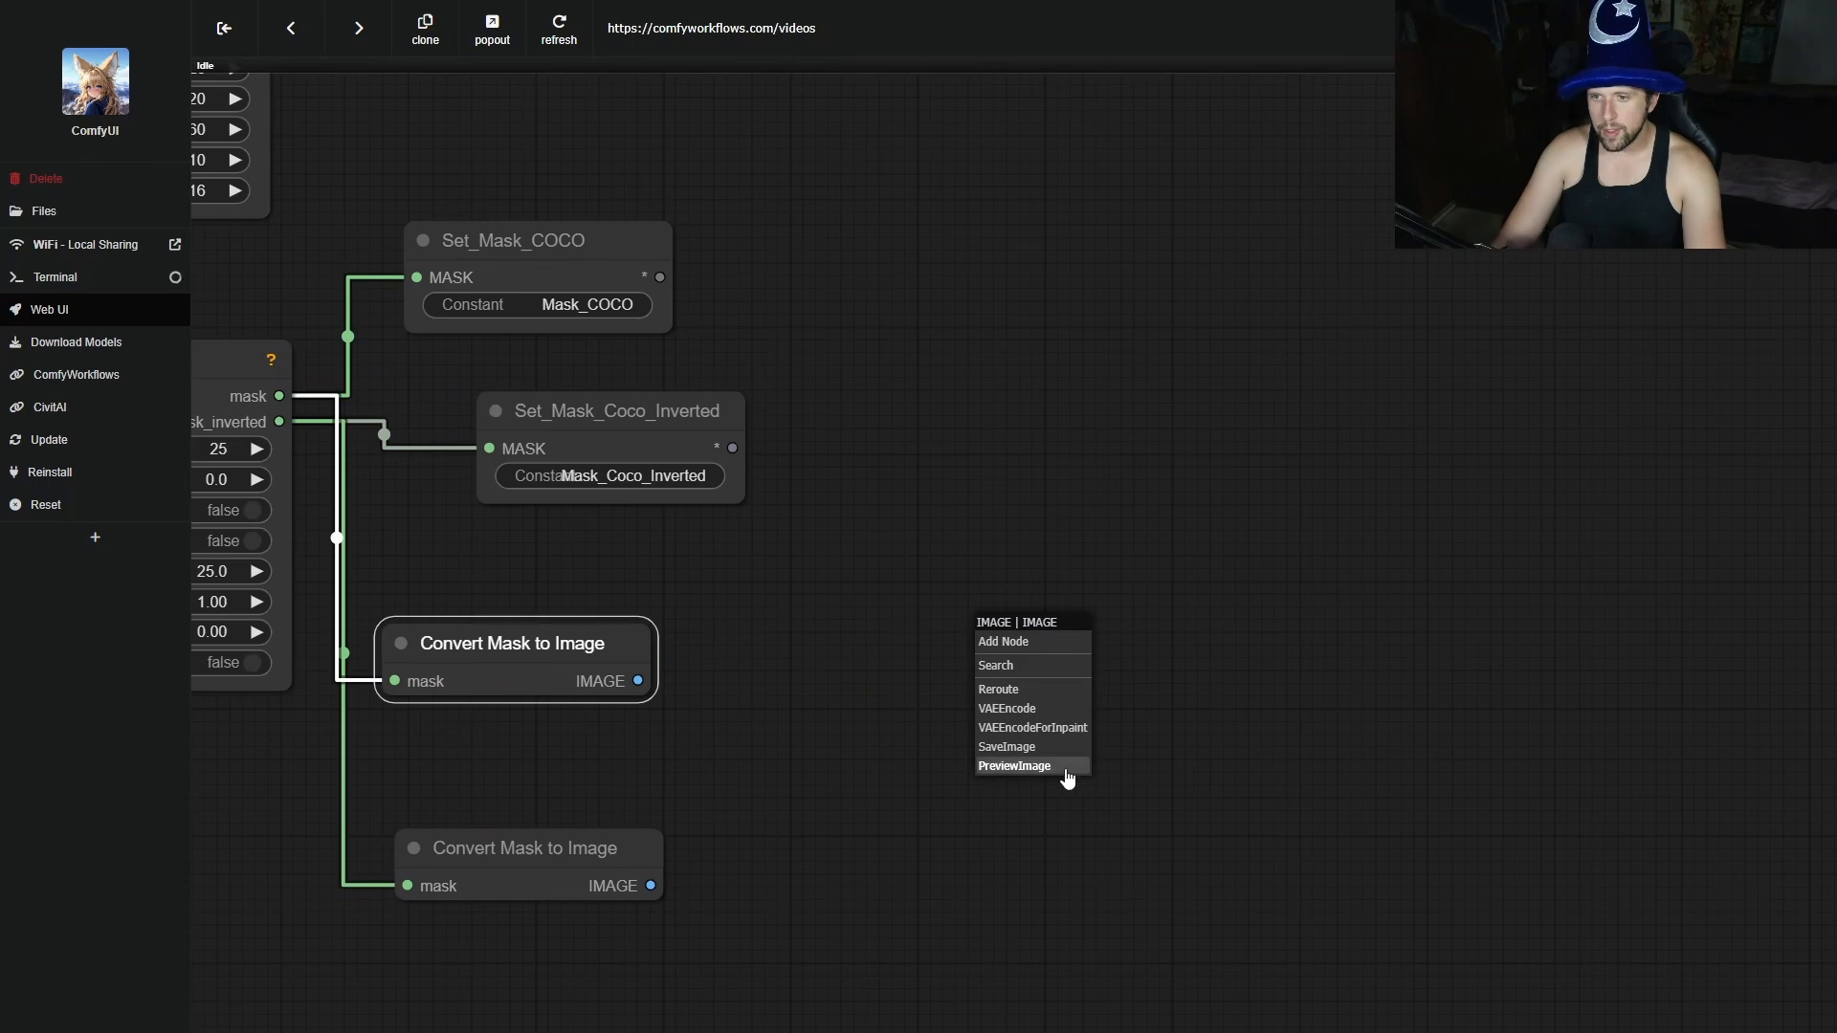
{"action": "left_click", "coordinate": [1016, 766]}
{"action": "left_click_drag", "start_coordinate": [651, 886], "coordinate": [693, 891]}
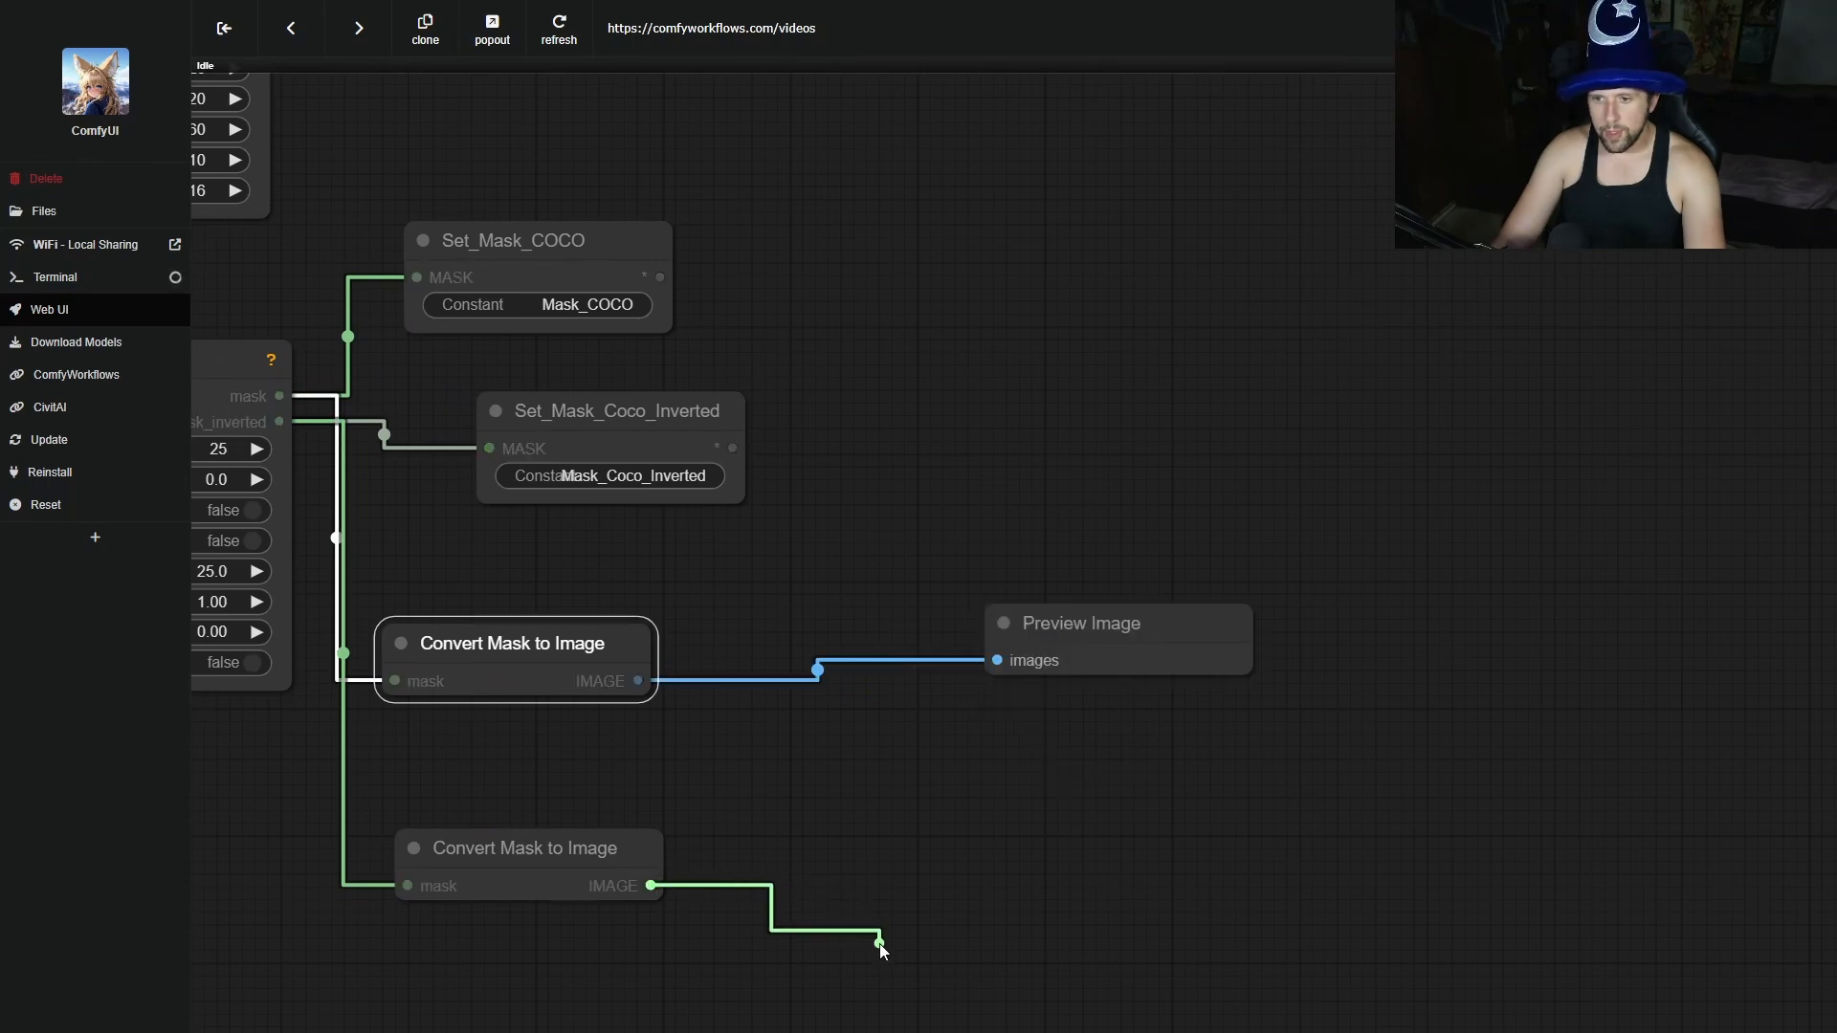
{"action": "left_click_drag", "start_coordinate": [881, 947], "coordinate": [495, 953]}
{"action": "left_click", "coordinate": [910, 1032]}
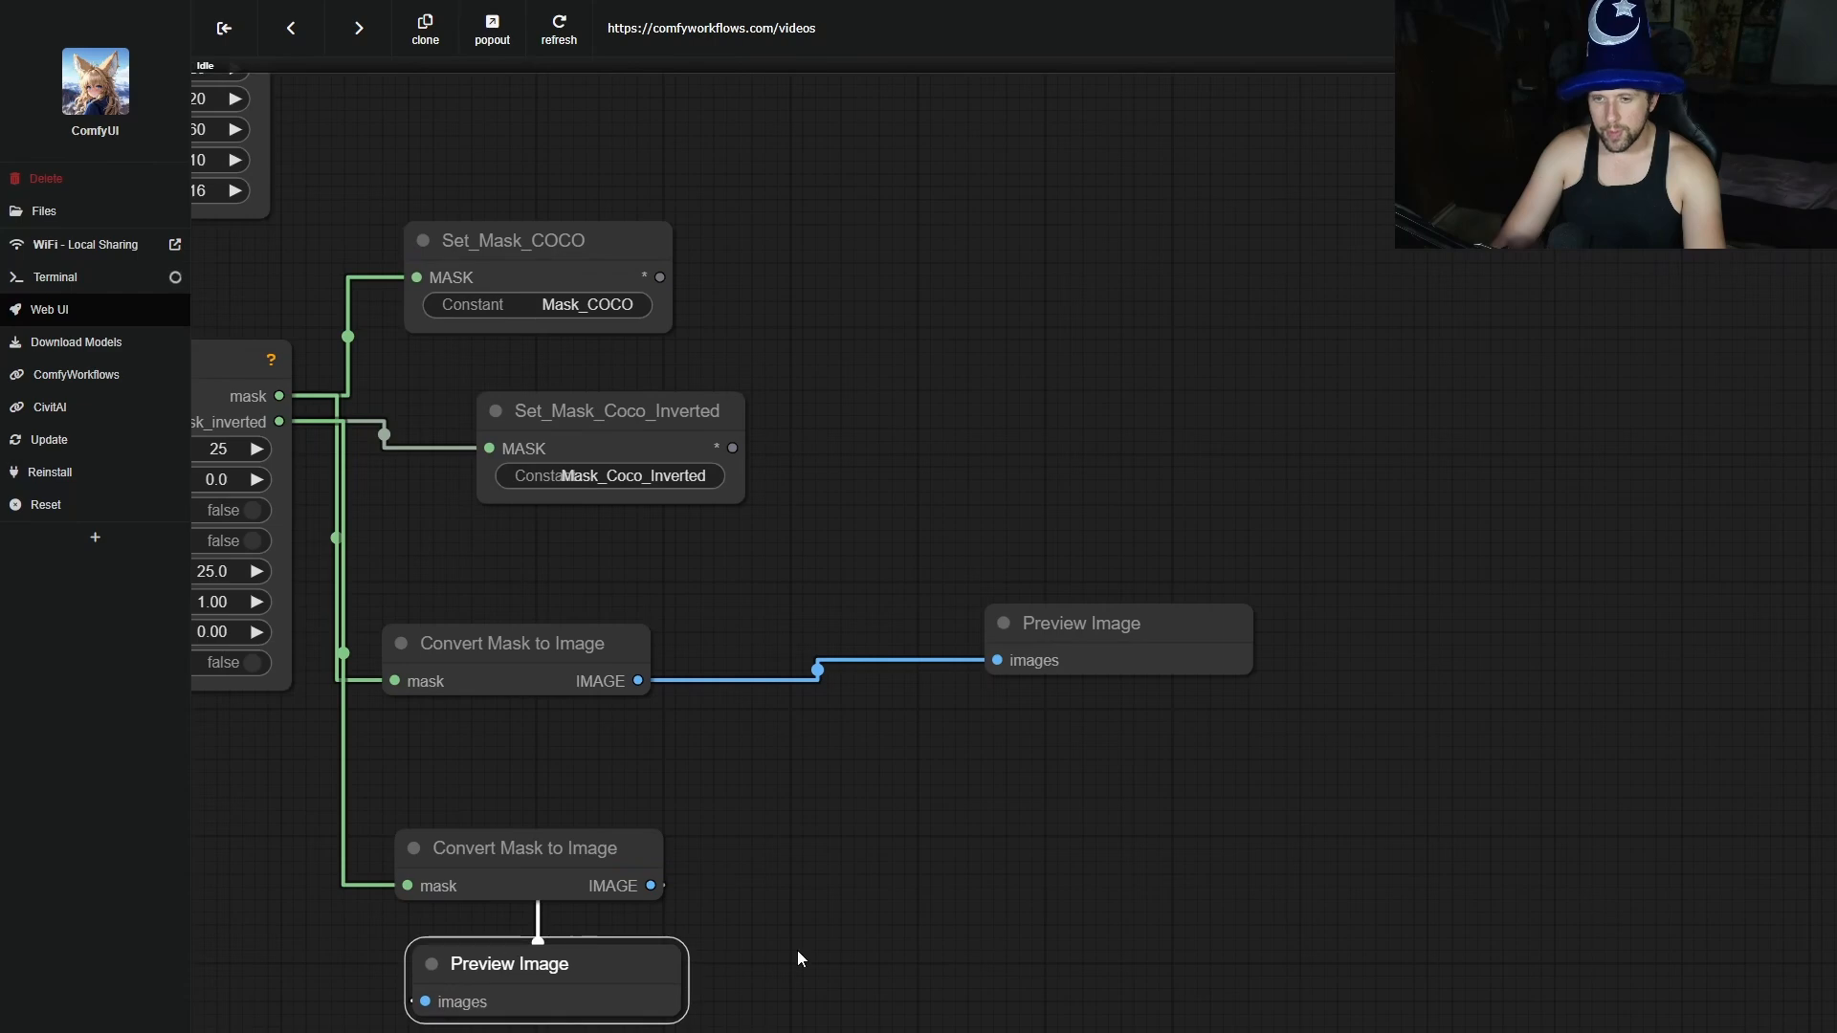
Run the workflow to generate the mask previews and a new output video.
{"action": "scroll", "coordinate": [840, 929], "scroll_direction": "down", "scroll_amount": 4}
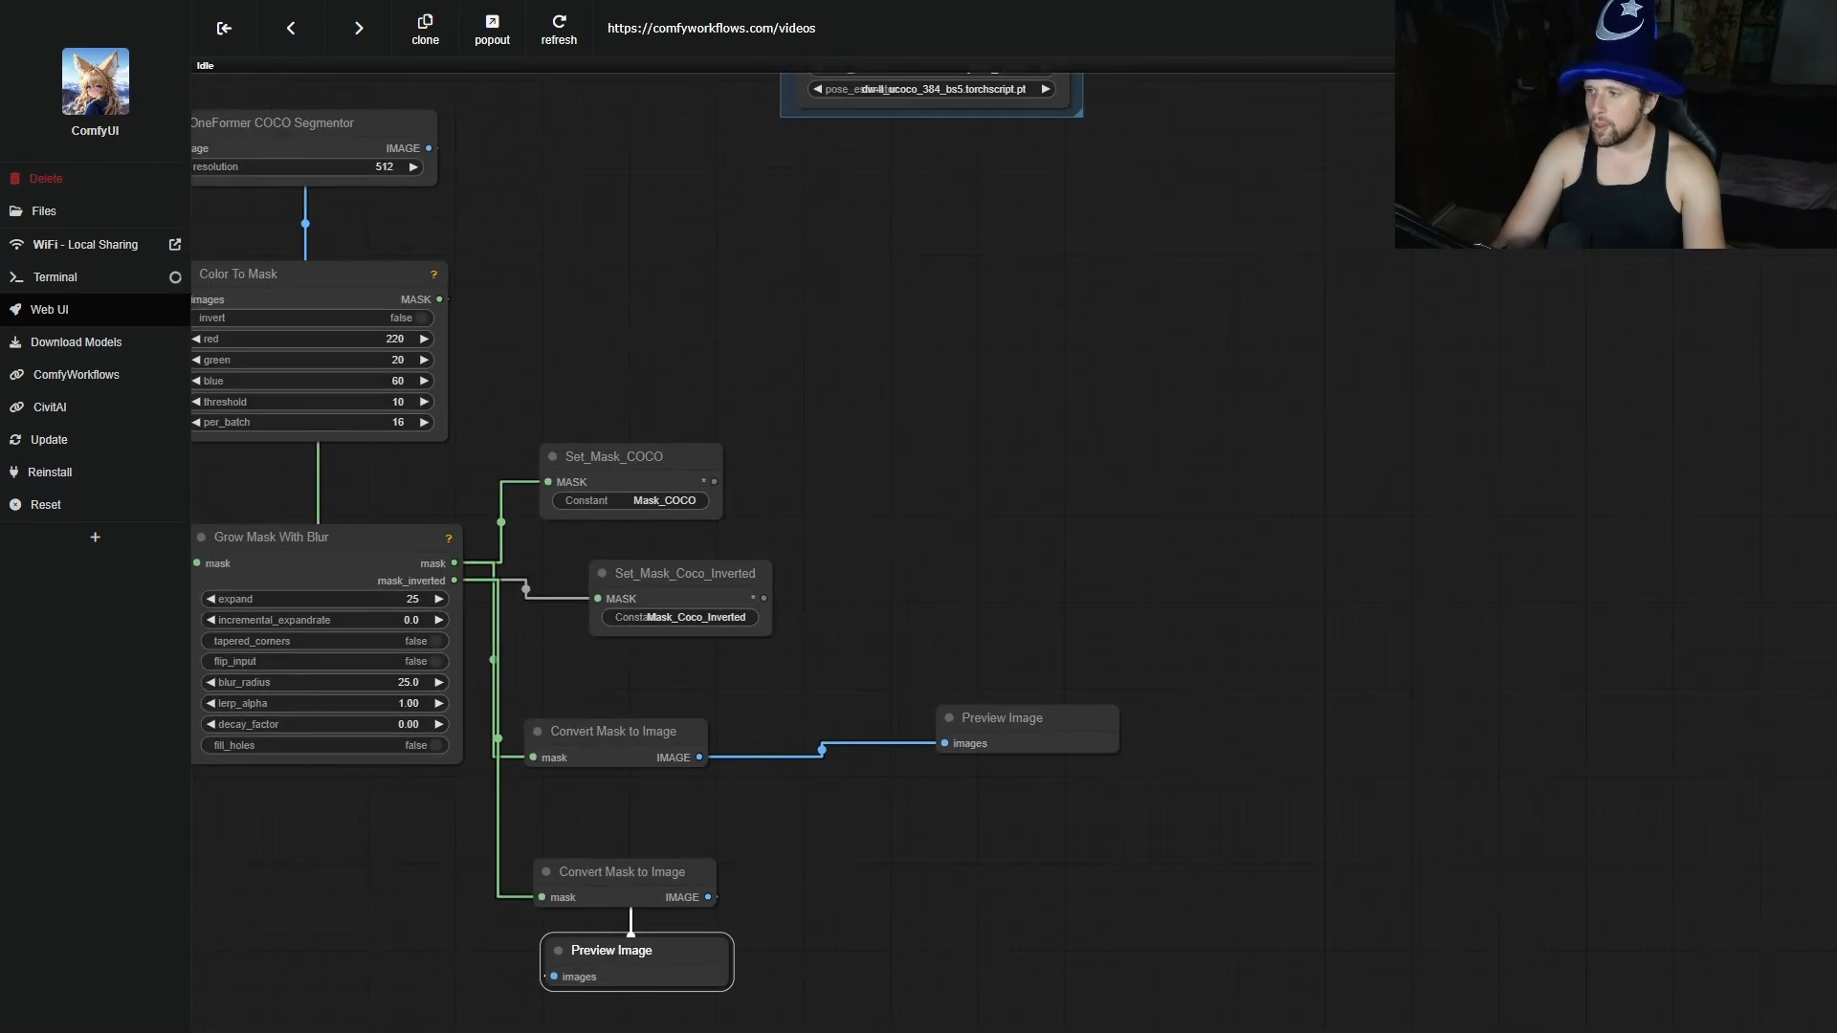
{"action": "key", "text": "ctrl+Return"}
{"action": "scroll", "coordinate": [1581, 725], "scroll_direction": "down", "scroll_amount": 8}
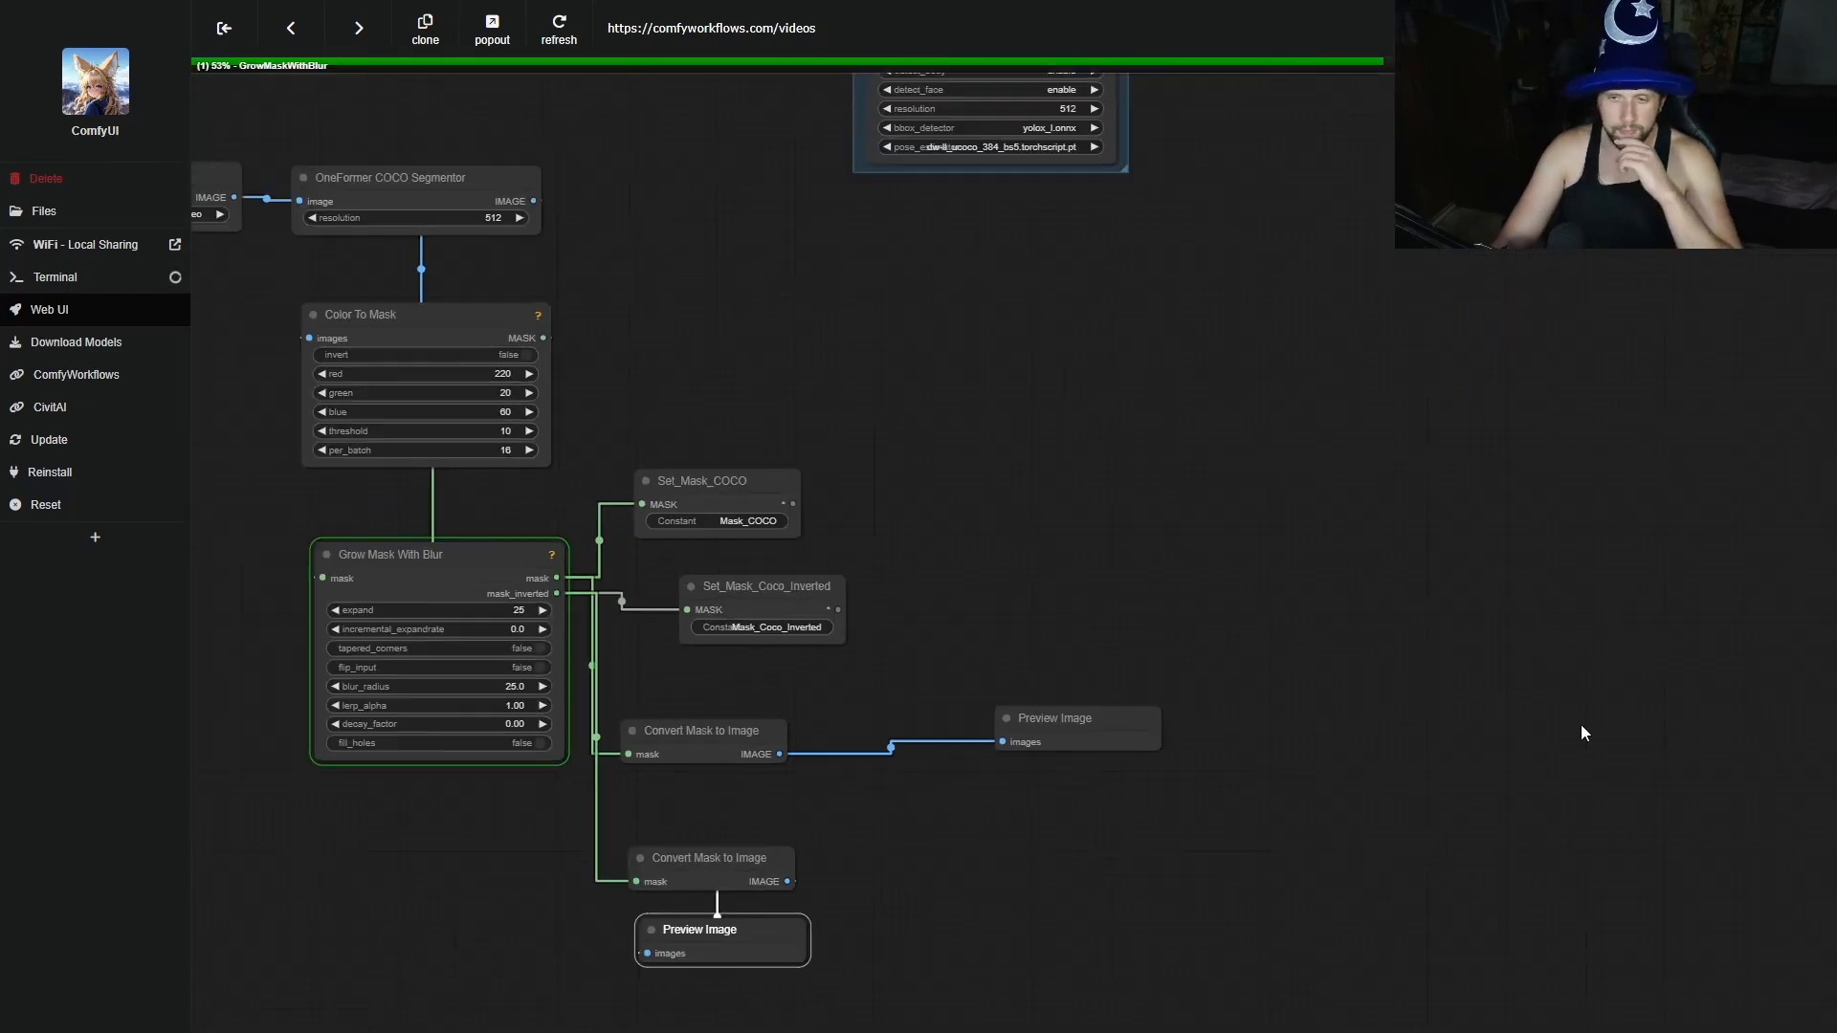
{"action": "left_click_drag", "start_coordinate": [1714, 588], "coordinate": [1288, 771]}
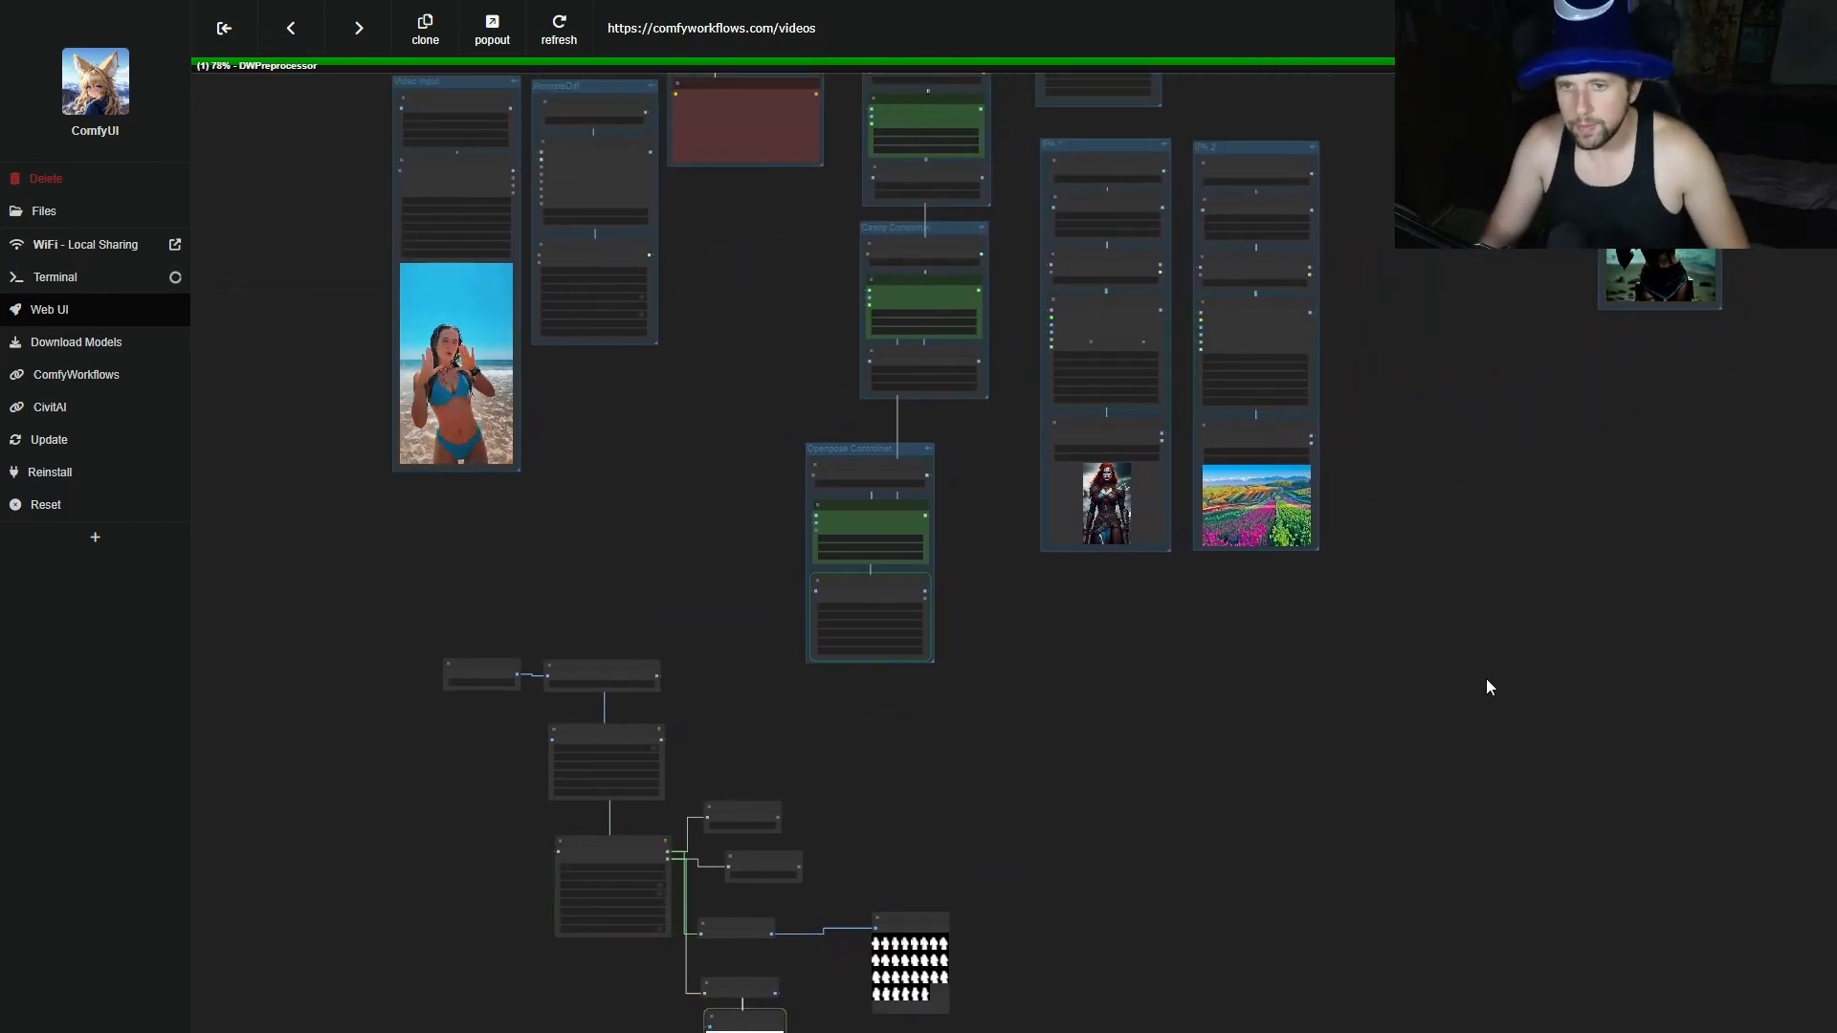
Examine the regular mask frames in their Preview Image node, enlarging a single frame and returning to the grid.
{"action": "scroll", "coordinate": [926, 999], "scroll_direction": "up", "scroll_amount": 10}
{"action": "scroll", "coordinate": [926, 999], "scroll_direction": "up", "scroll_amount": 5}
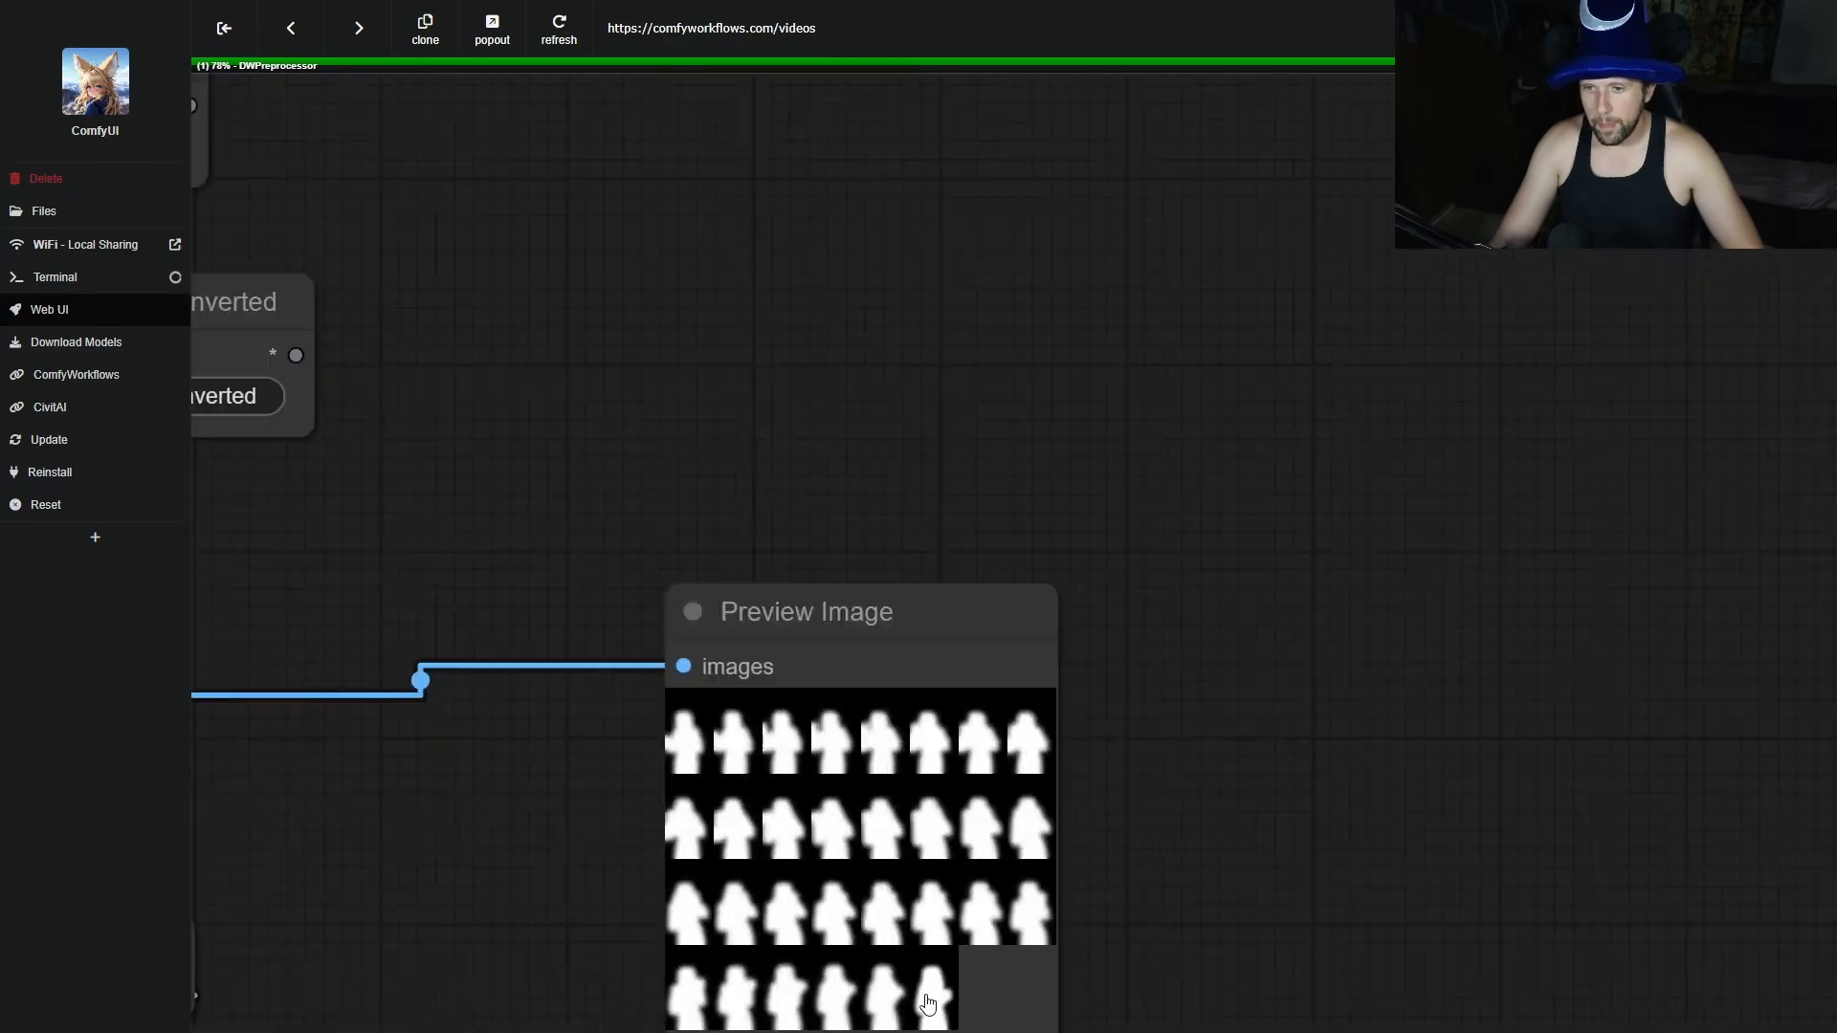
{"action": "left_click", "coordinate": [574, 610]}
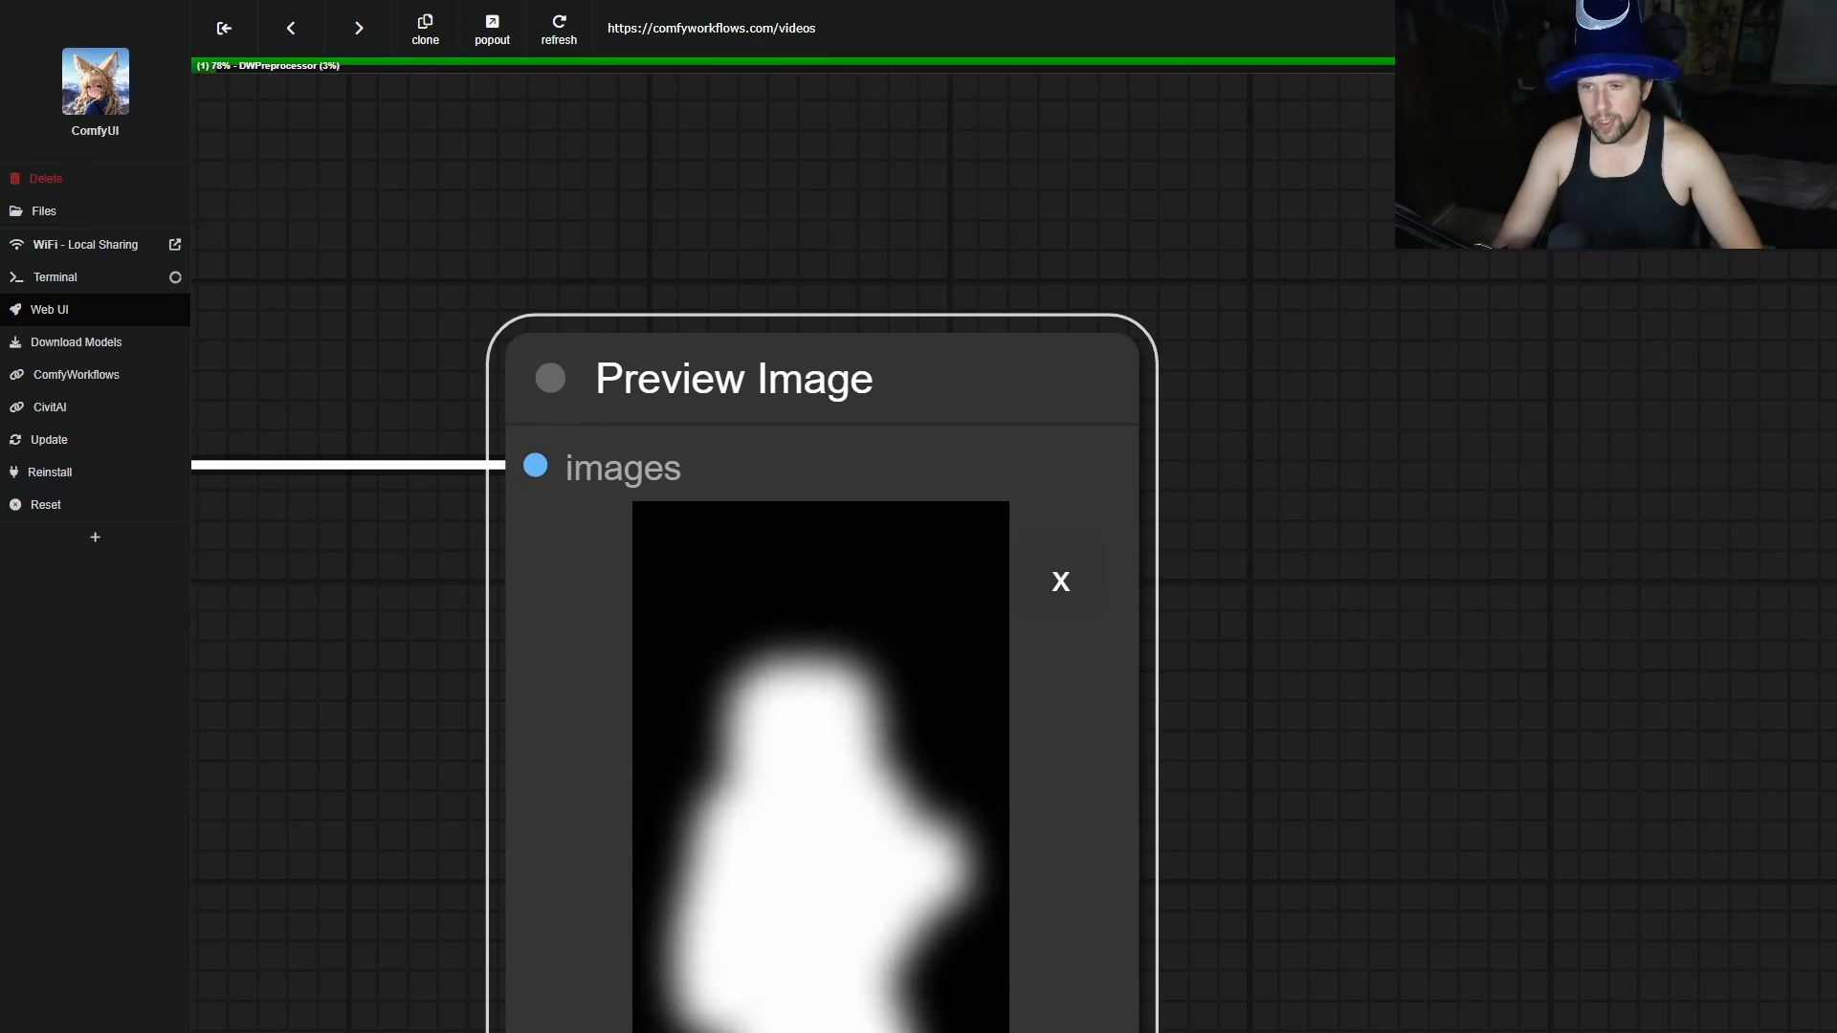
{"action": "left_click", "coordinate": [1060, 581]}
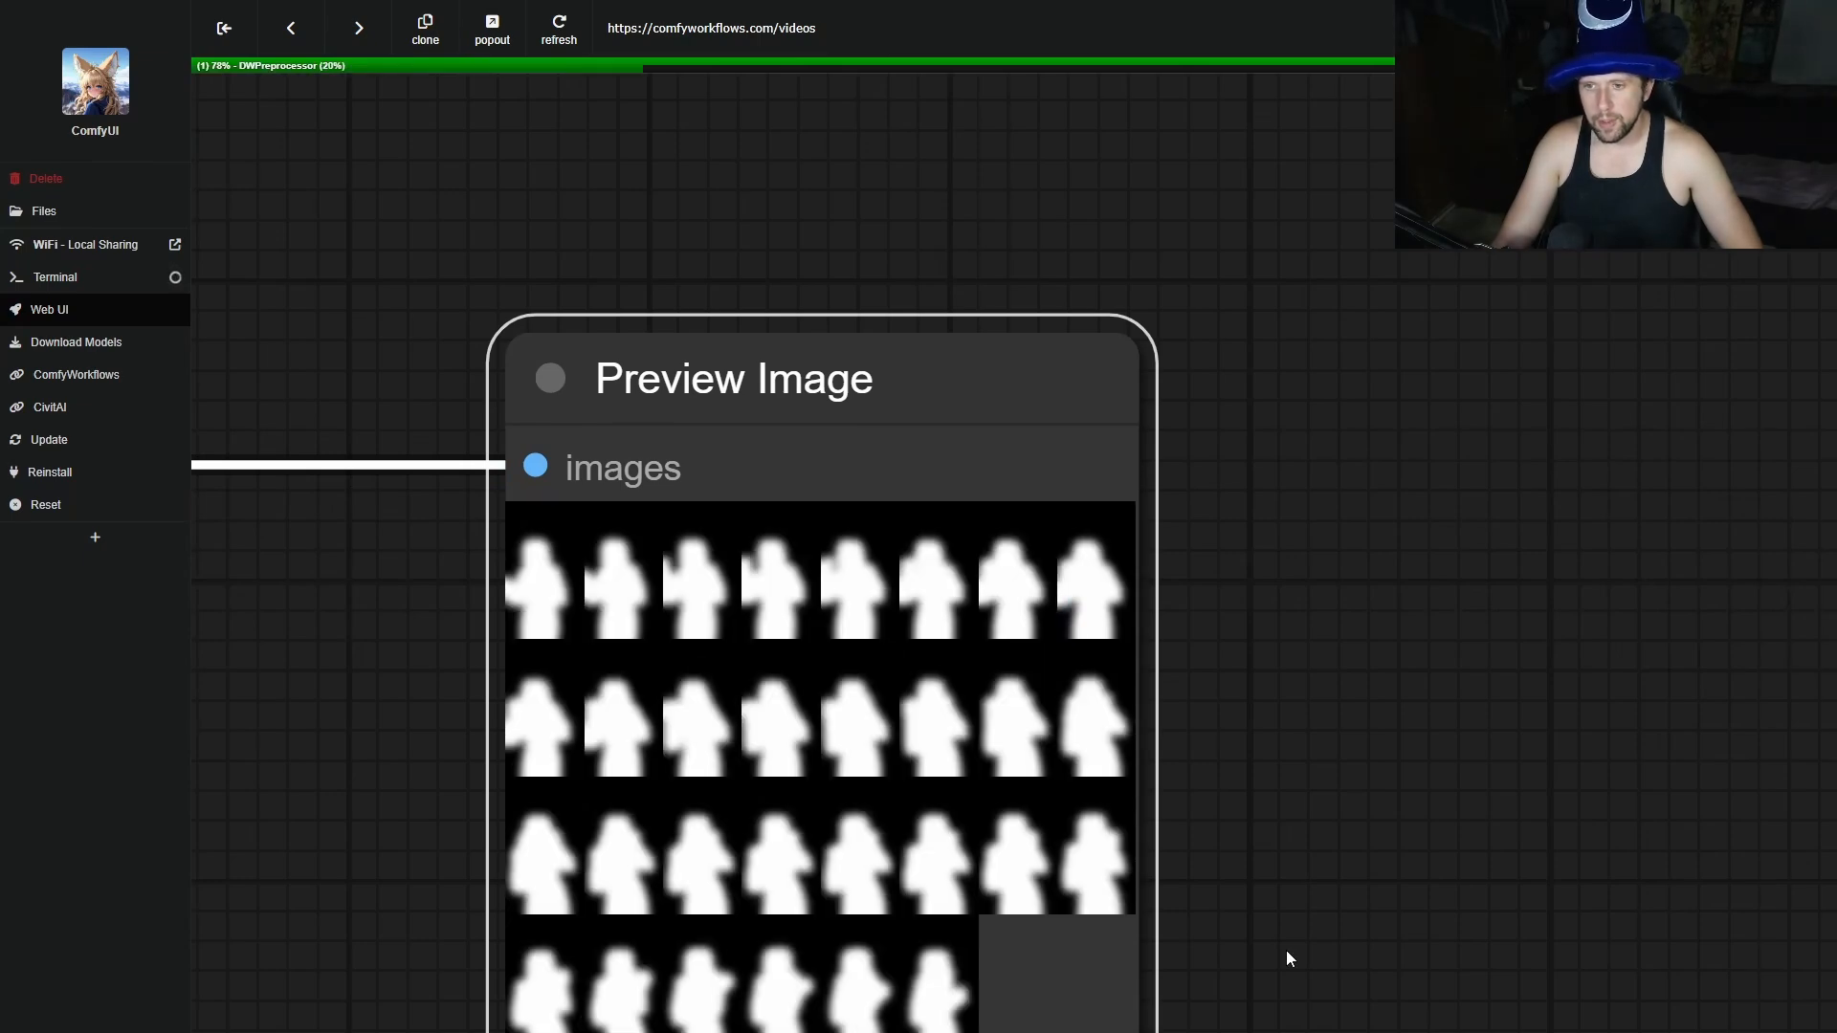
Examine the inverted mask frames in the second Preview Image node, enlarging a single frame.
{"action": "scroll", "coordinate": [1286, 950], "scroll_direction": "down", "scroll_amount": 6}
{"action": "scroll", "coordinate": [1286, 950], "scroll_direction": "down", "scroll_amount": 5}
{"action": "left_click_drag", "start_coordinate": [1033, 1024], "coordinate": [1137, 672]}
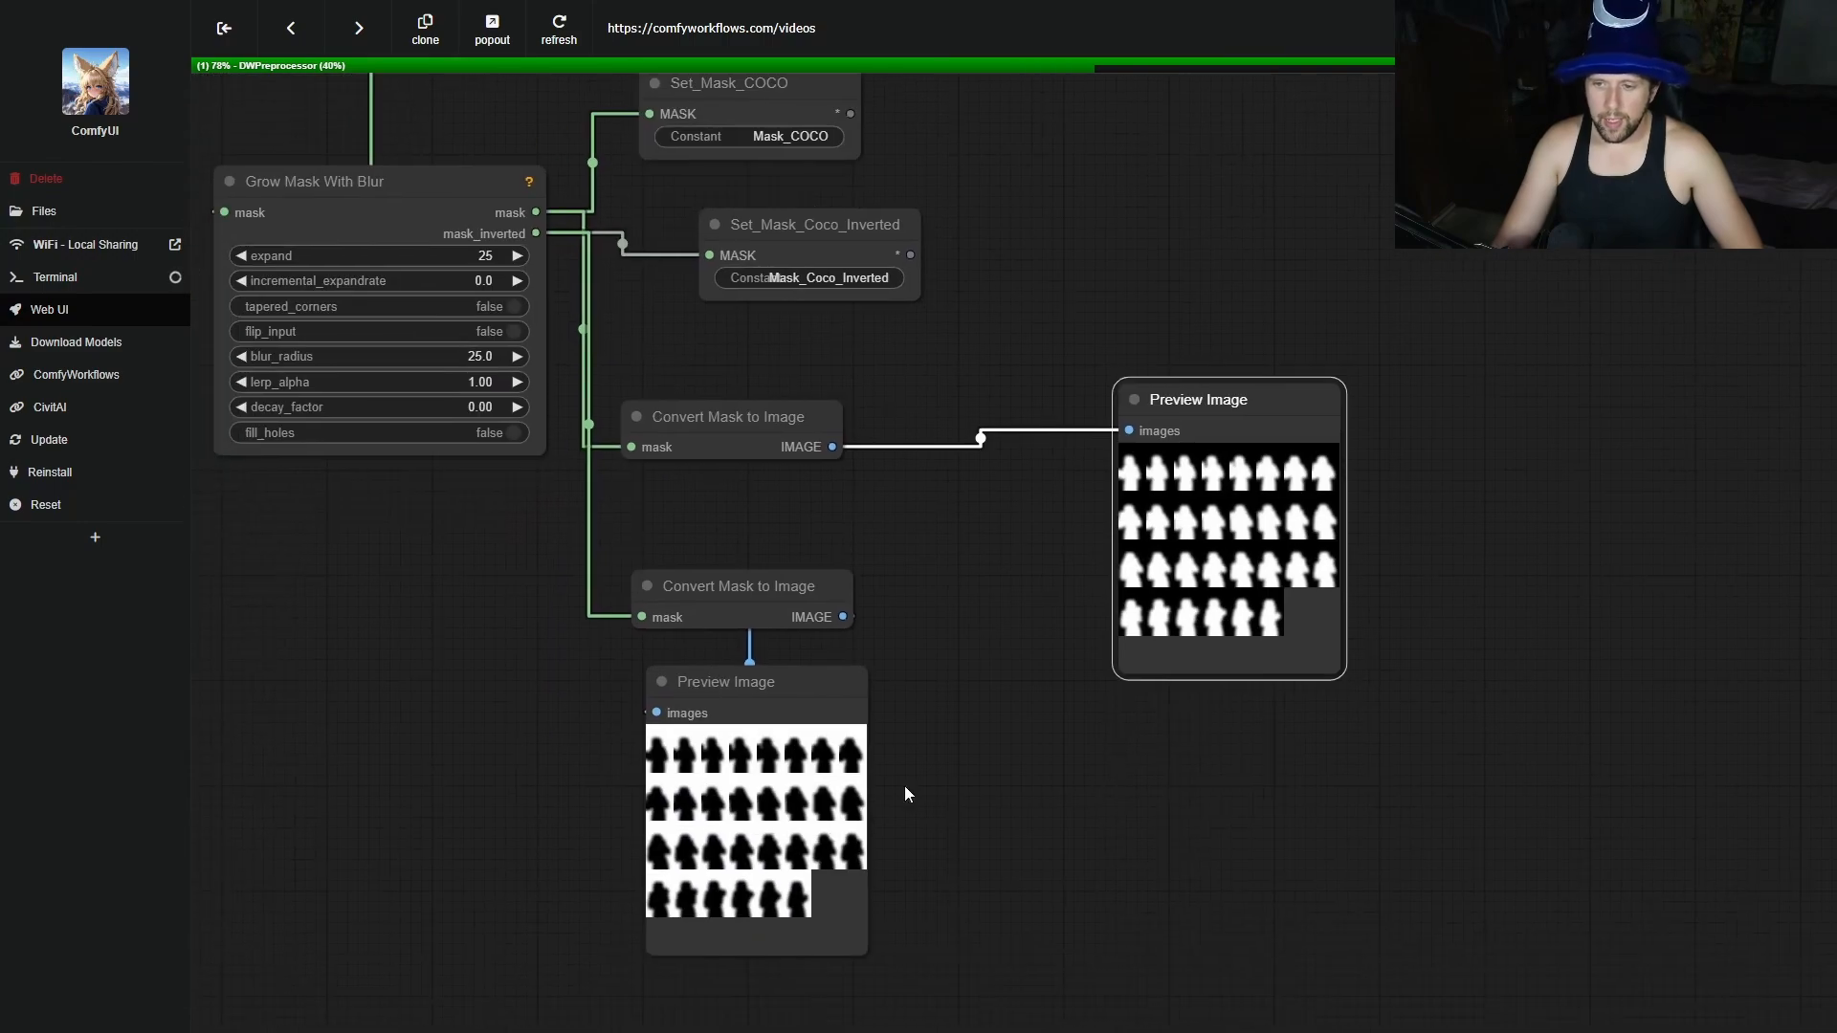
{"action": "scroll", "coordinate": [820, 798], "scroll_direction": "up", "scroll_amount": 4}
{"action": "scroll", "coordinate": [820, 801], "scroll_direction": "up", "scroll_amount": 3}
{"action": "left_click", "coordinate": [820, 802]}
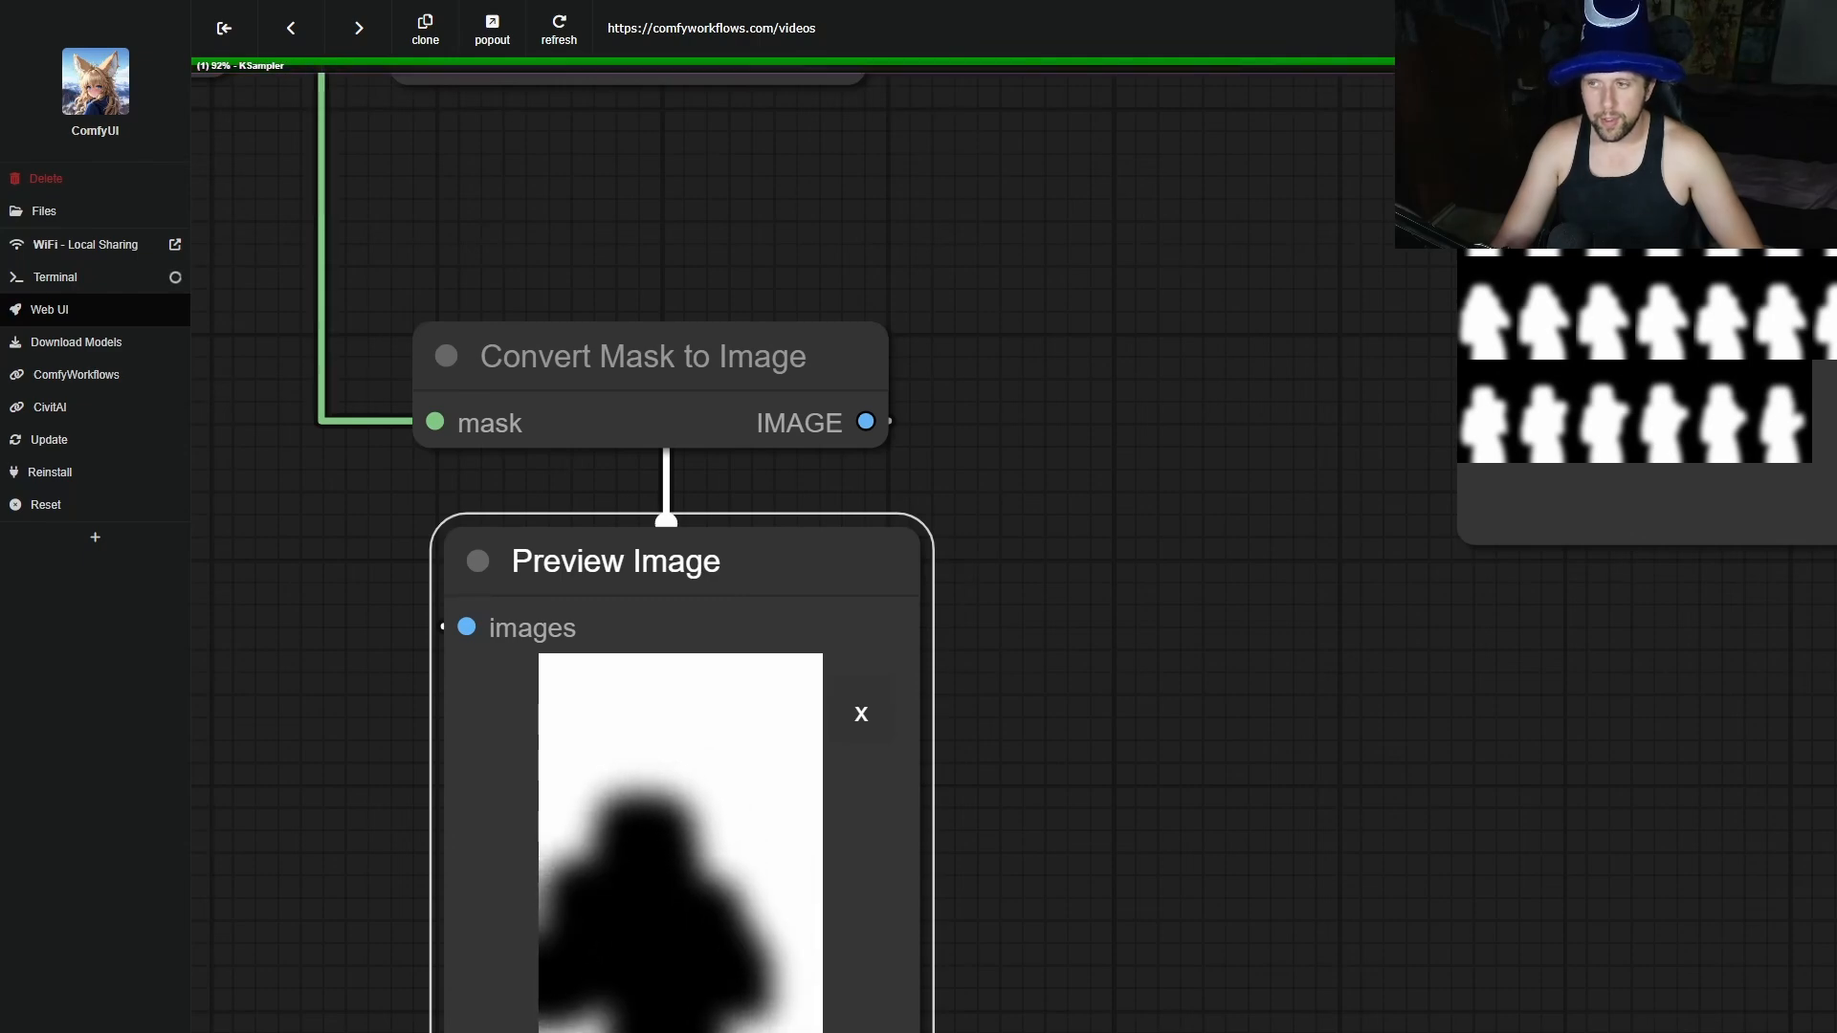
{"action": "scroll", "coordinate": [1082, 949], "scroll_direction": "down", "scroll_amount": 10}
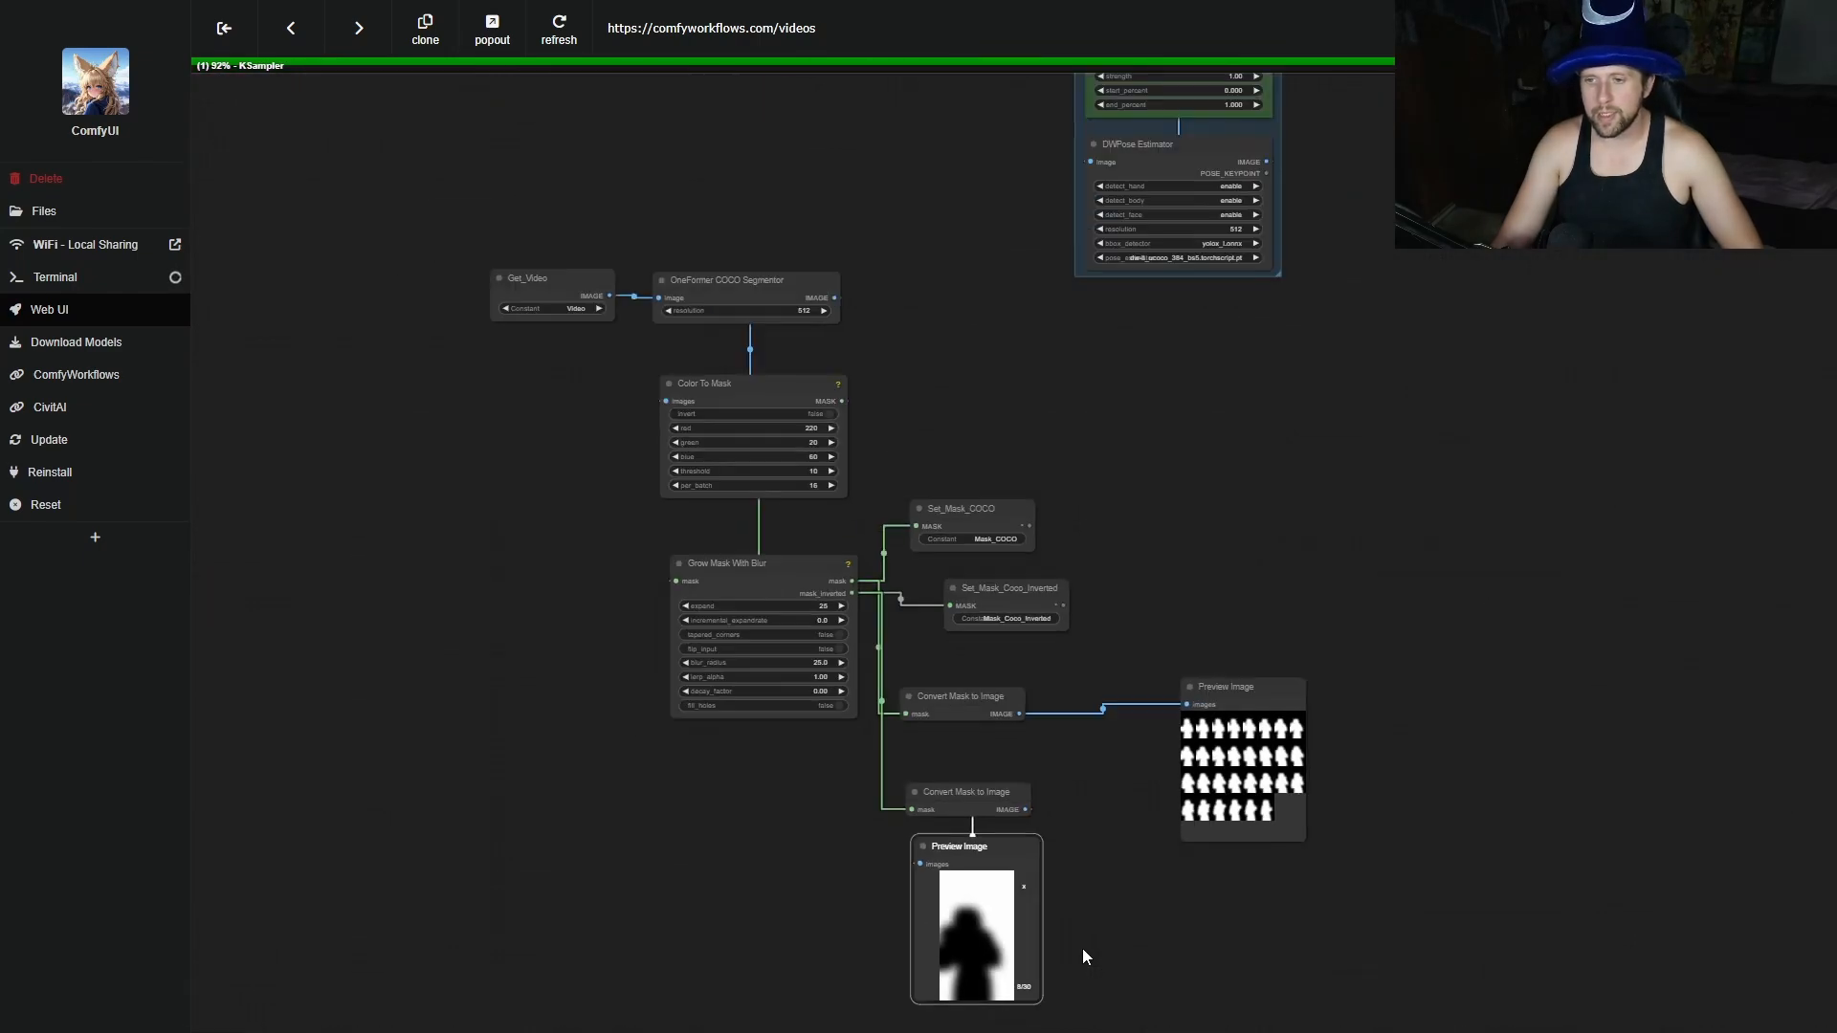
{"action": "left_click_drag", "start_coordinate": [1598, 490], "coordinate": [807, 947]}
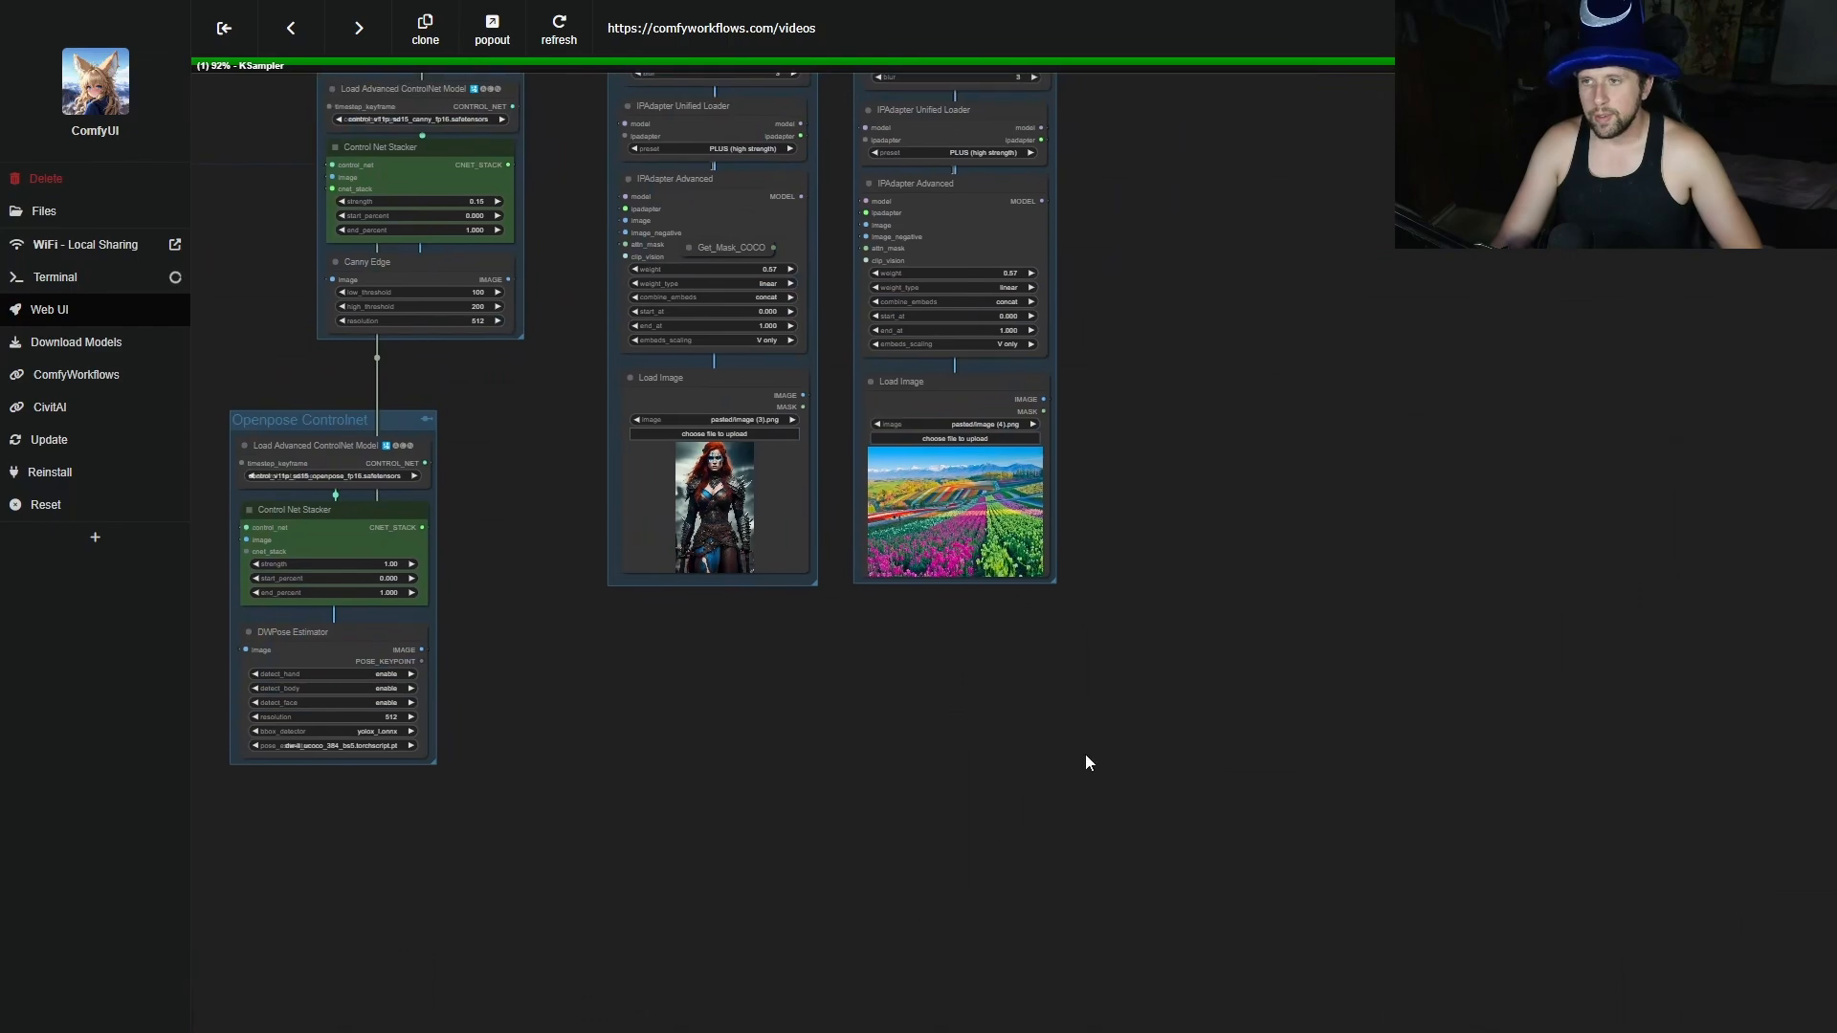
{"action": "left_click_drag", "start_coordinate": [1242, 567], "coordinate": [1187, 957]}
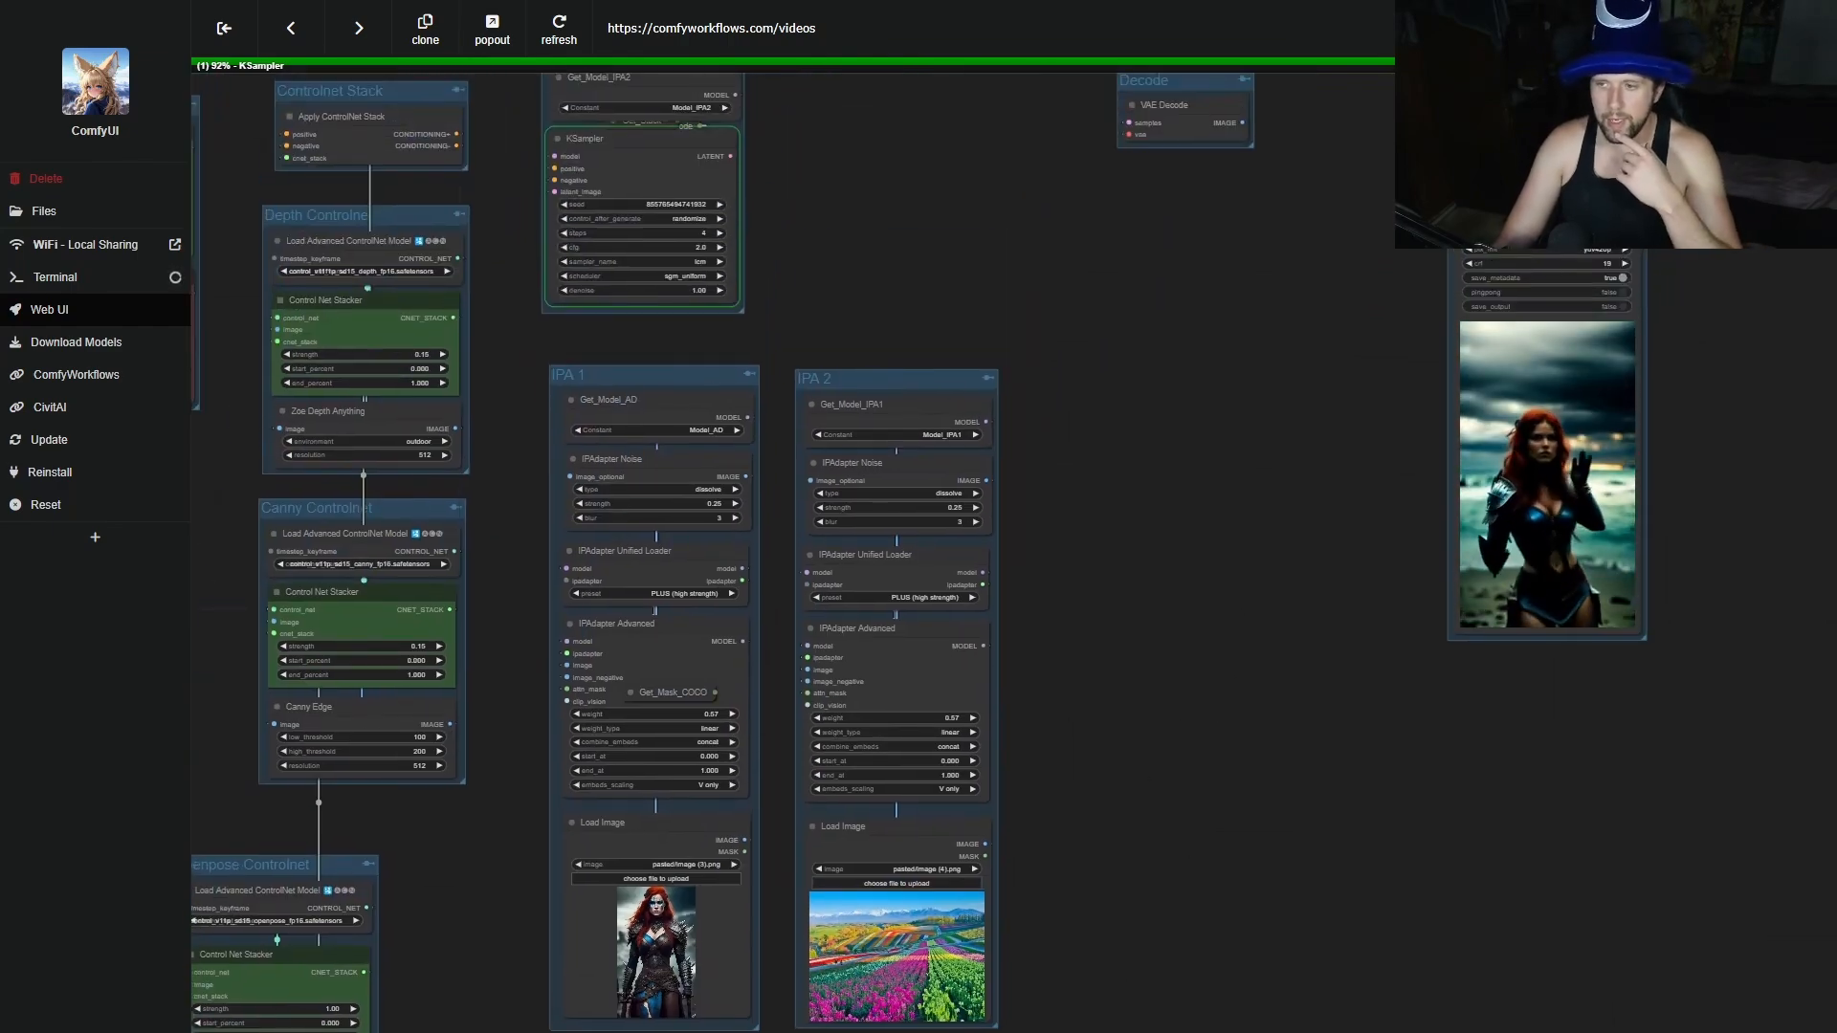
{"action": "left_click_drag", "start_coordinate": [1110, 1022], "coordinate": [1512, 237]}
{"action": "left_click_drag", "start_coordinate": [994, 881], "coordinate": [1189, 648]}
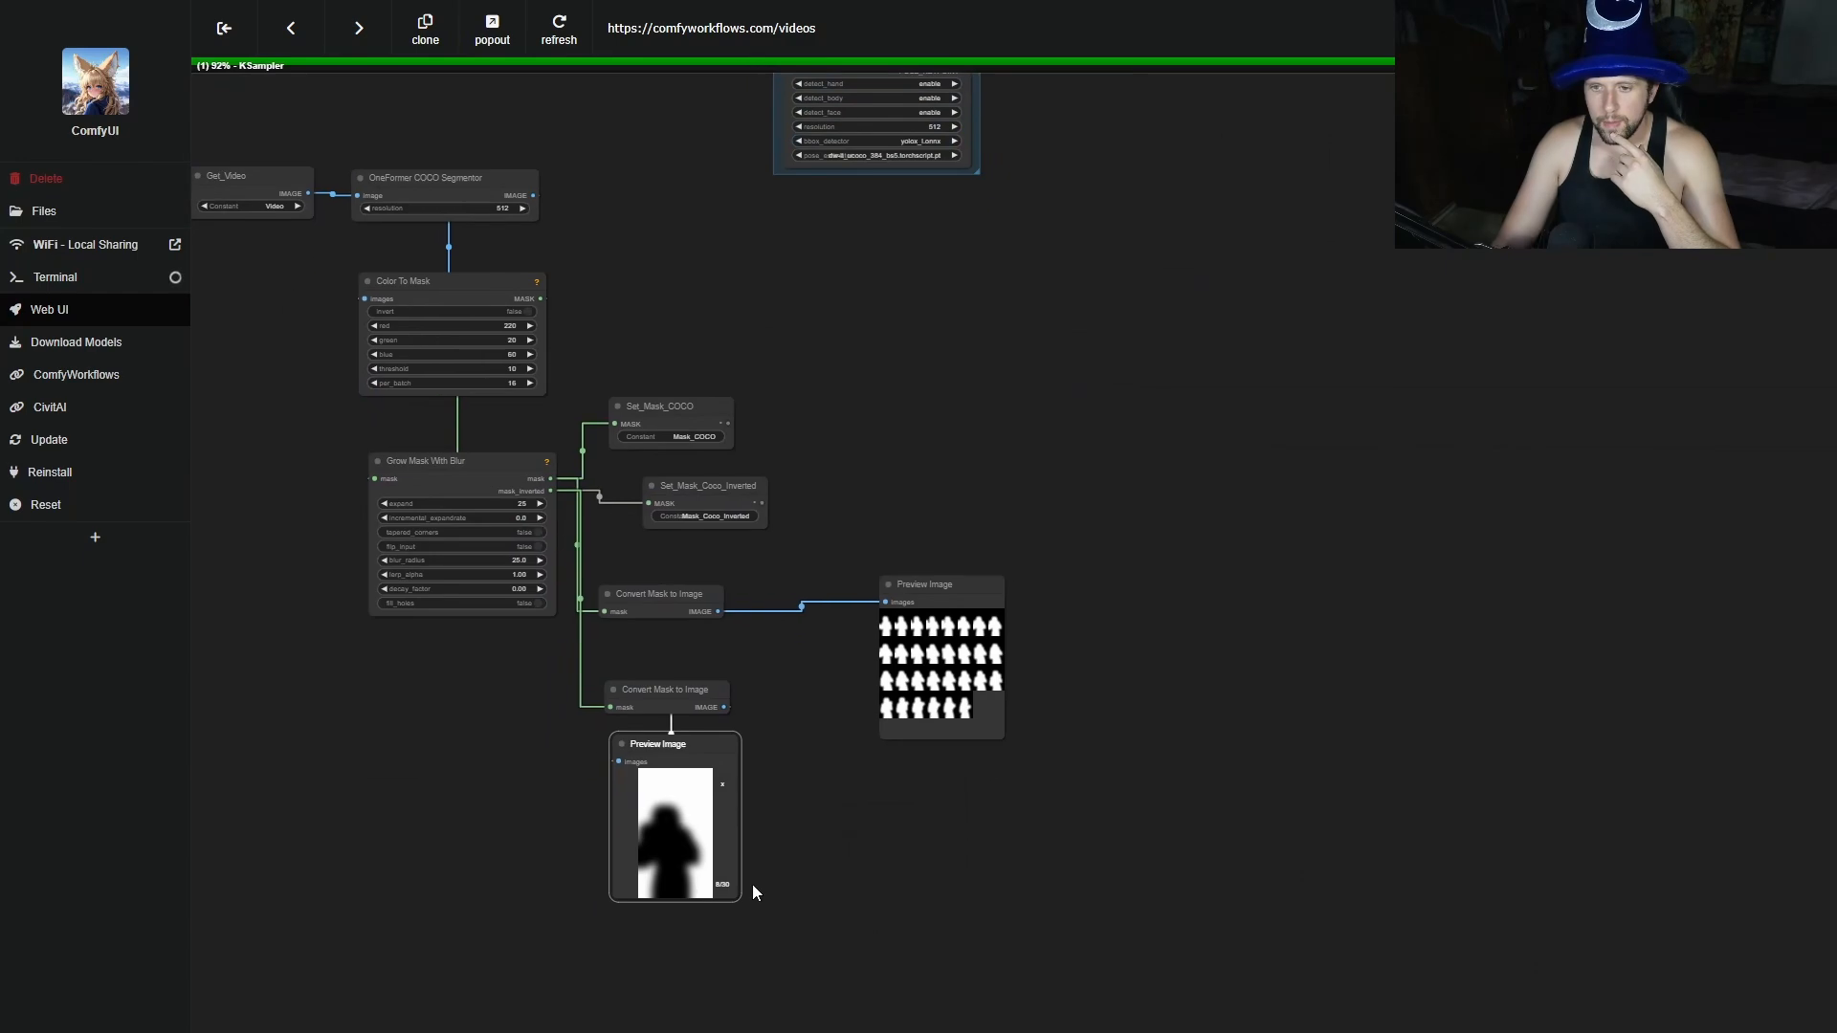
Examine the reference images loaded in the IPA 1 and IPA 2 groups up close.
{"action": "left_click_drag", "start_coordinate": [1345, 366], "coordinate": [536, 907]}
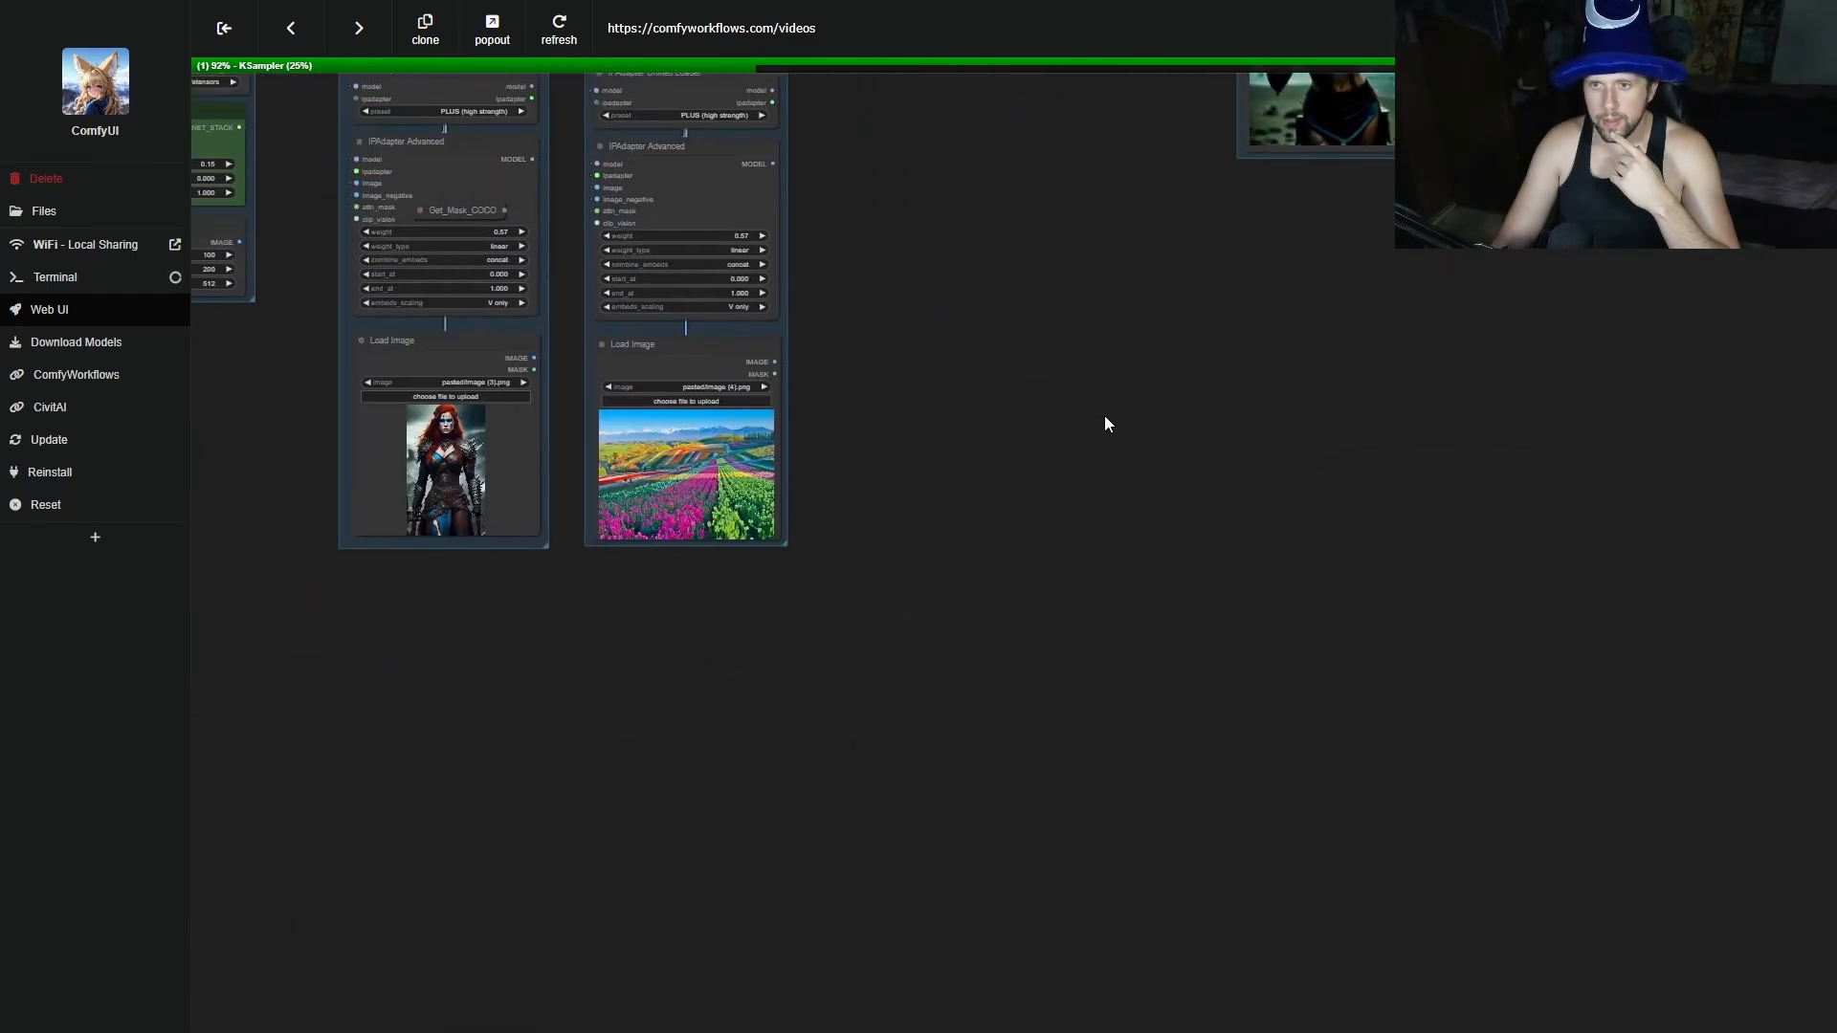
{"action": "left_click_drag", "start_coordinate": [1106, 410], "coordinate": [1206, 687]}
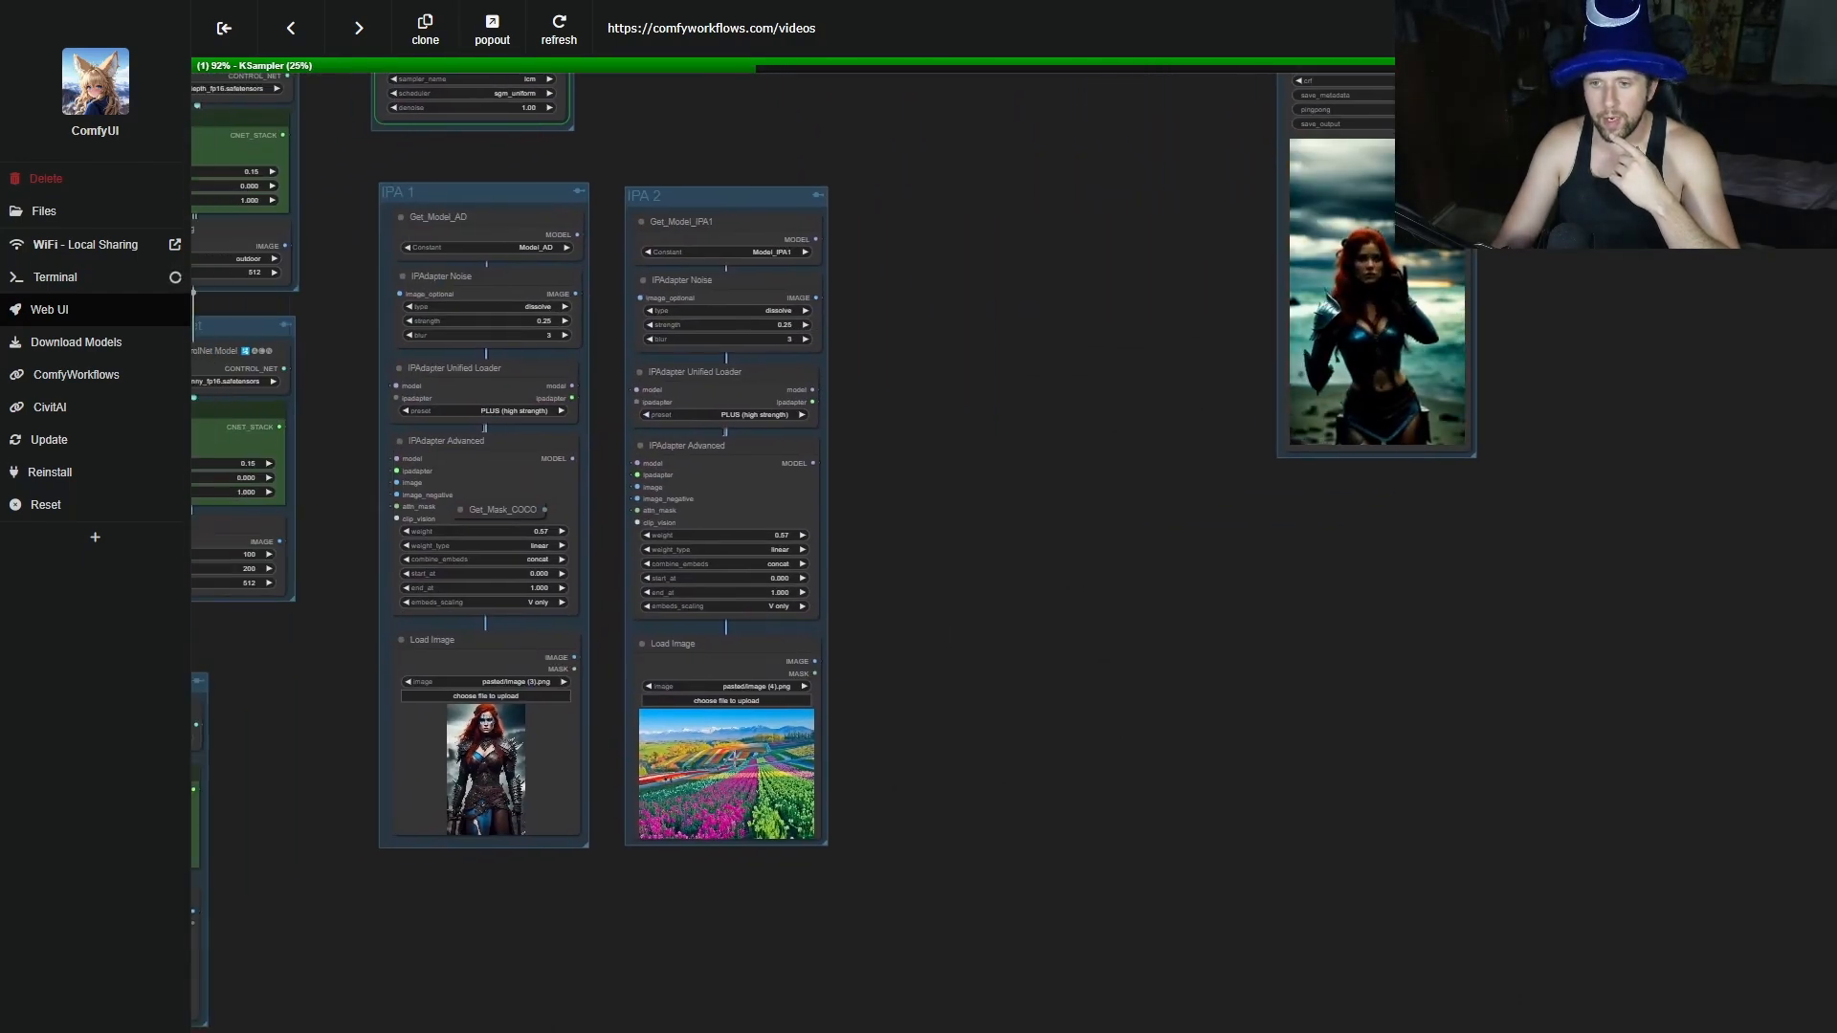
{"action": "scroll", "coordinate": [703, 769], "scroll_direction": "up", "scroll_amount": 12}
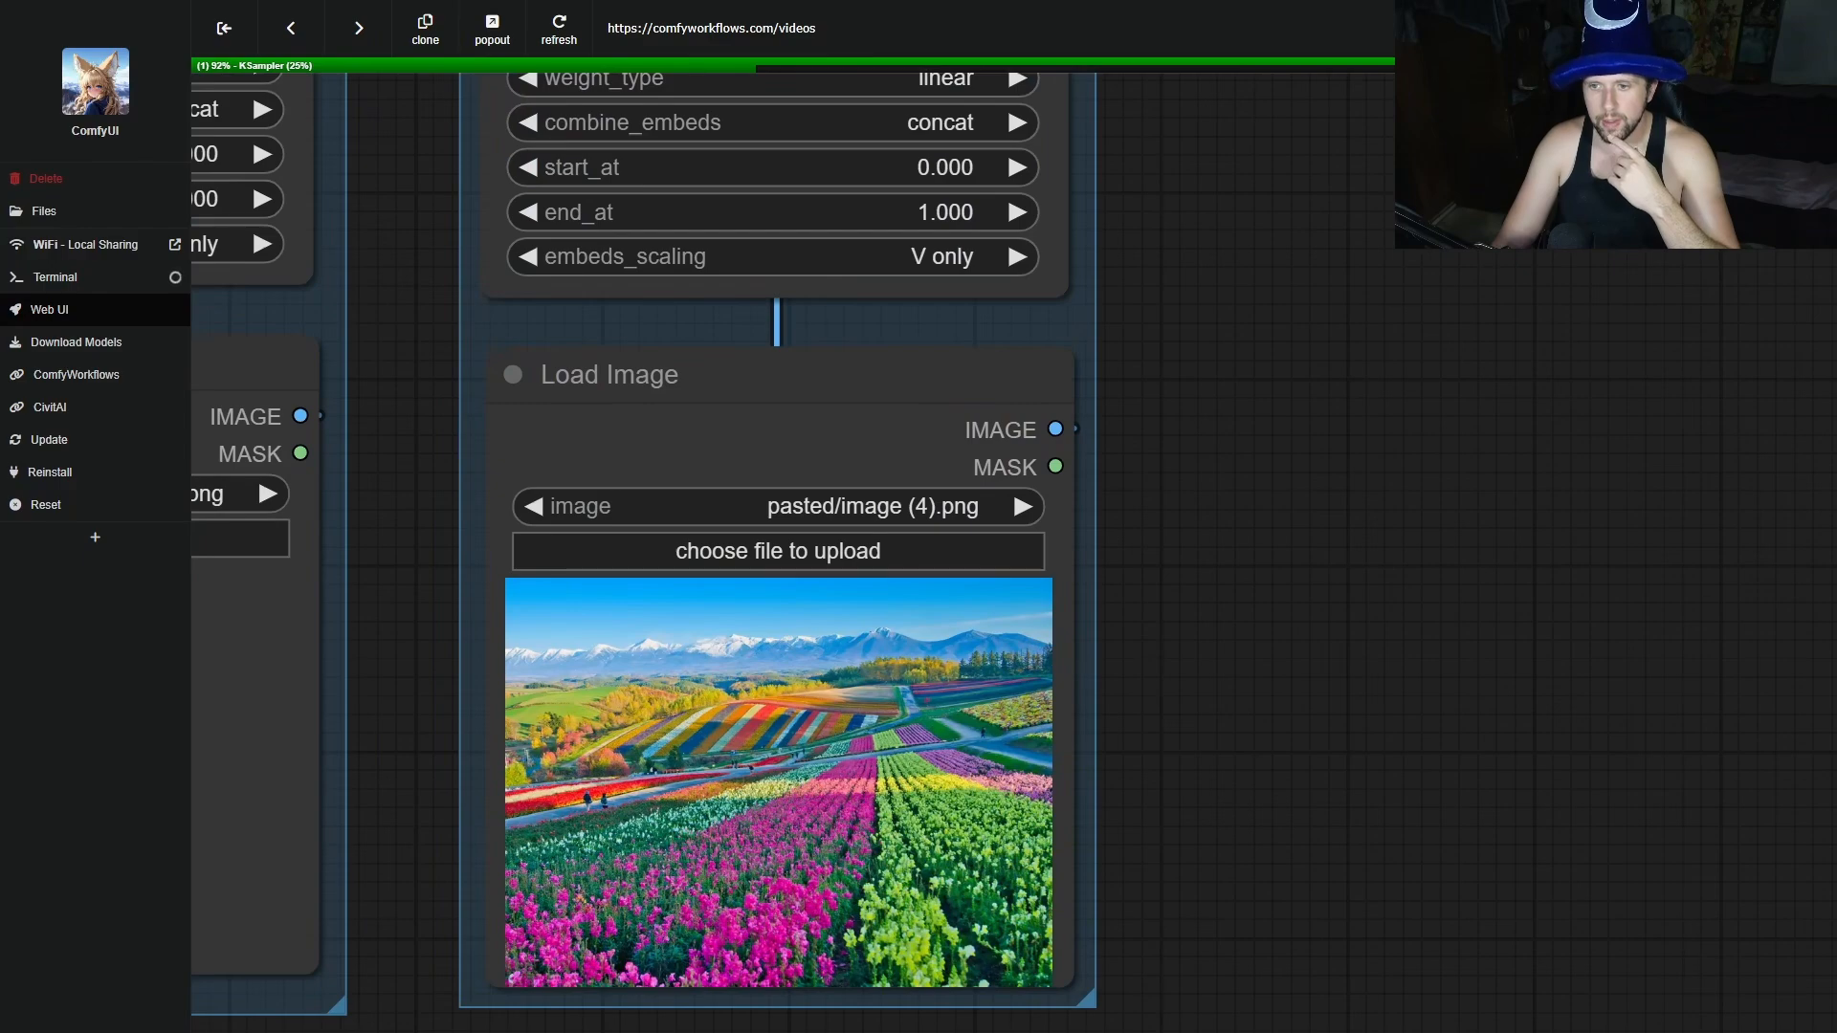
{"action": "left_click_drag", "start_coordinate": [742, 784], "coordinate": [1239, 729]}
{"action": "left_click_drag", "start_coordinate": [636, 483], "coordinate": [879, 546]}
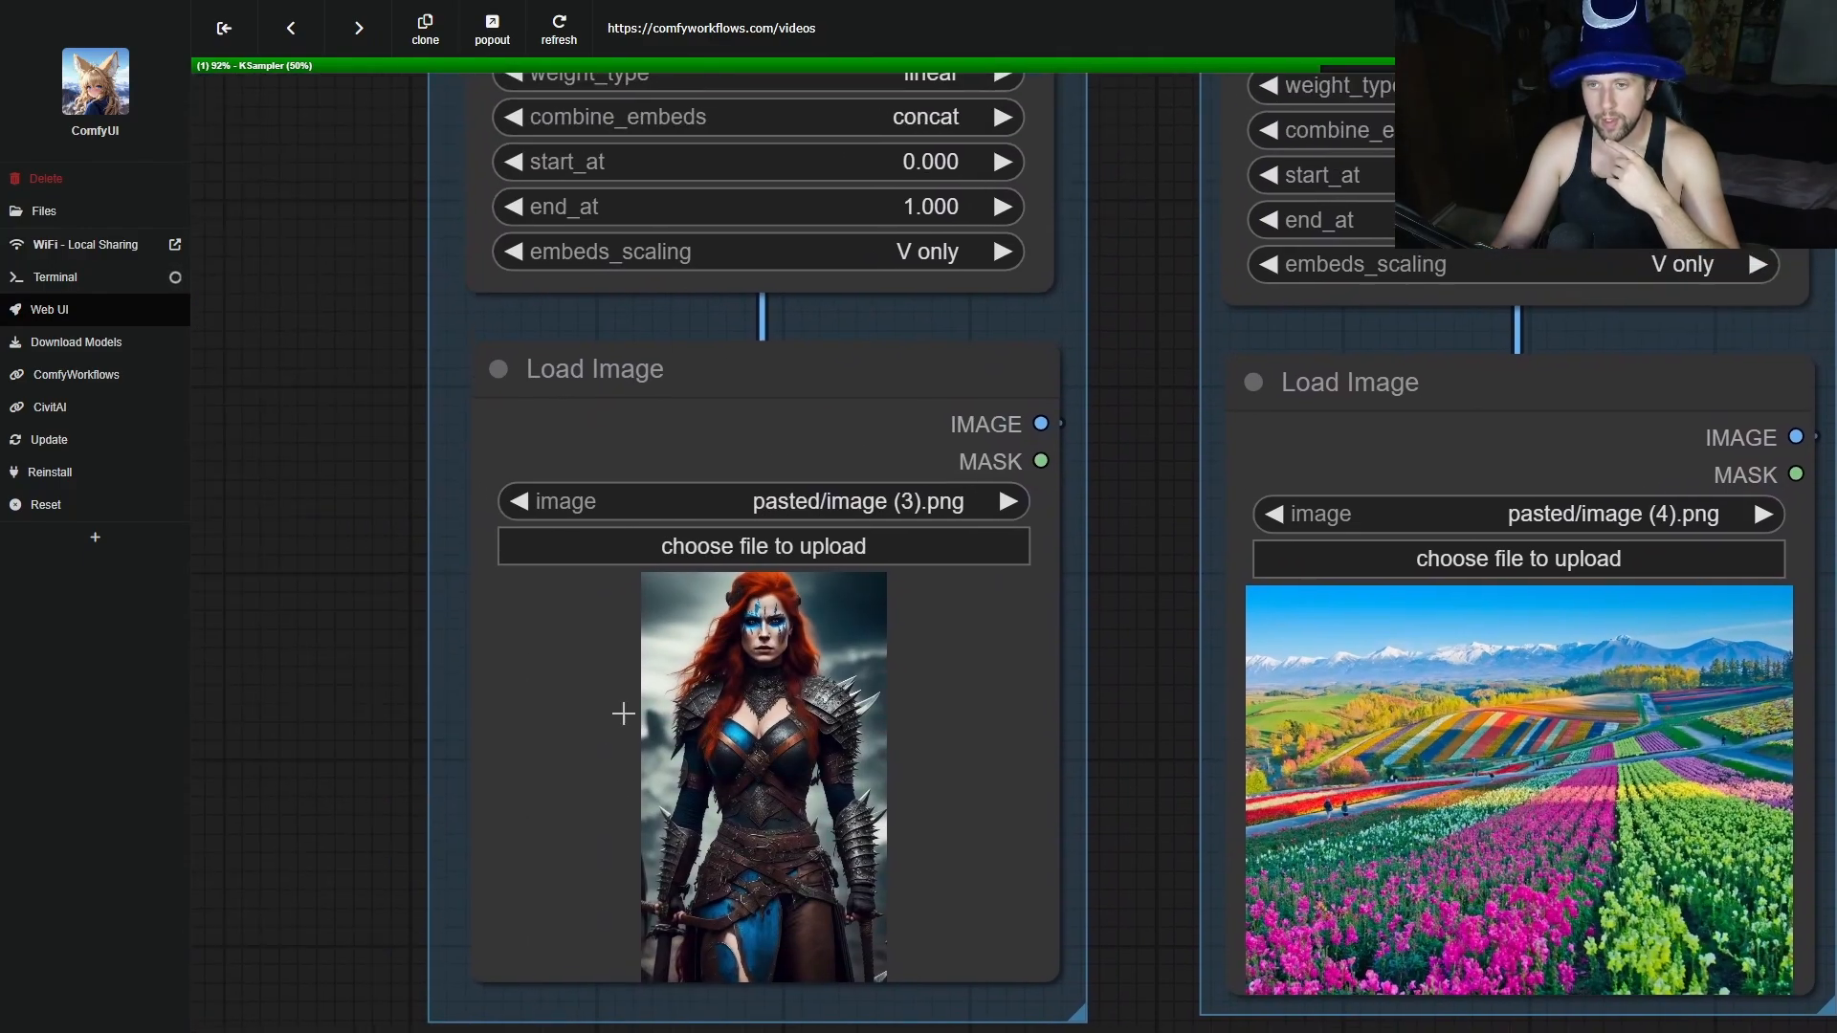
{"action": "scroll", "coordinate": [627, 766], "scroll_direction": "down", "scroll_amount": 15}
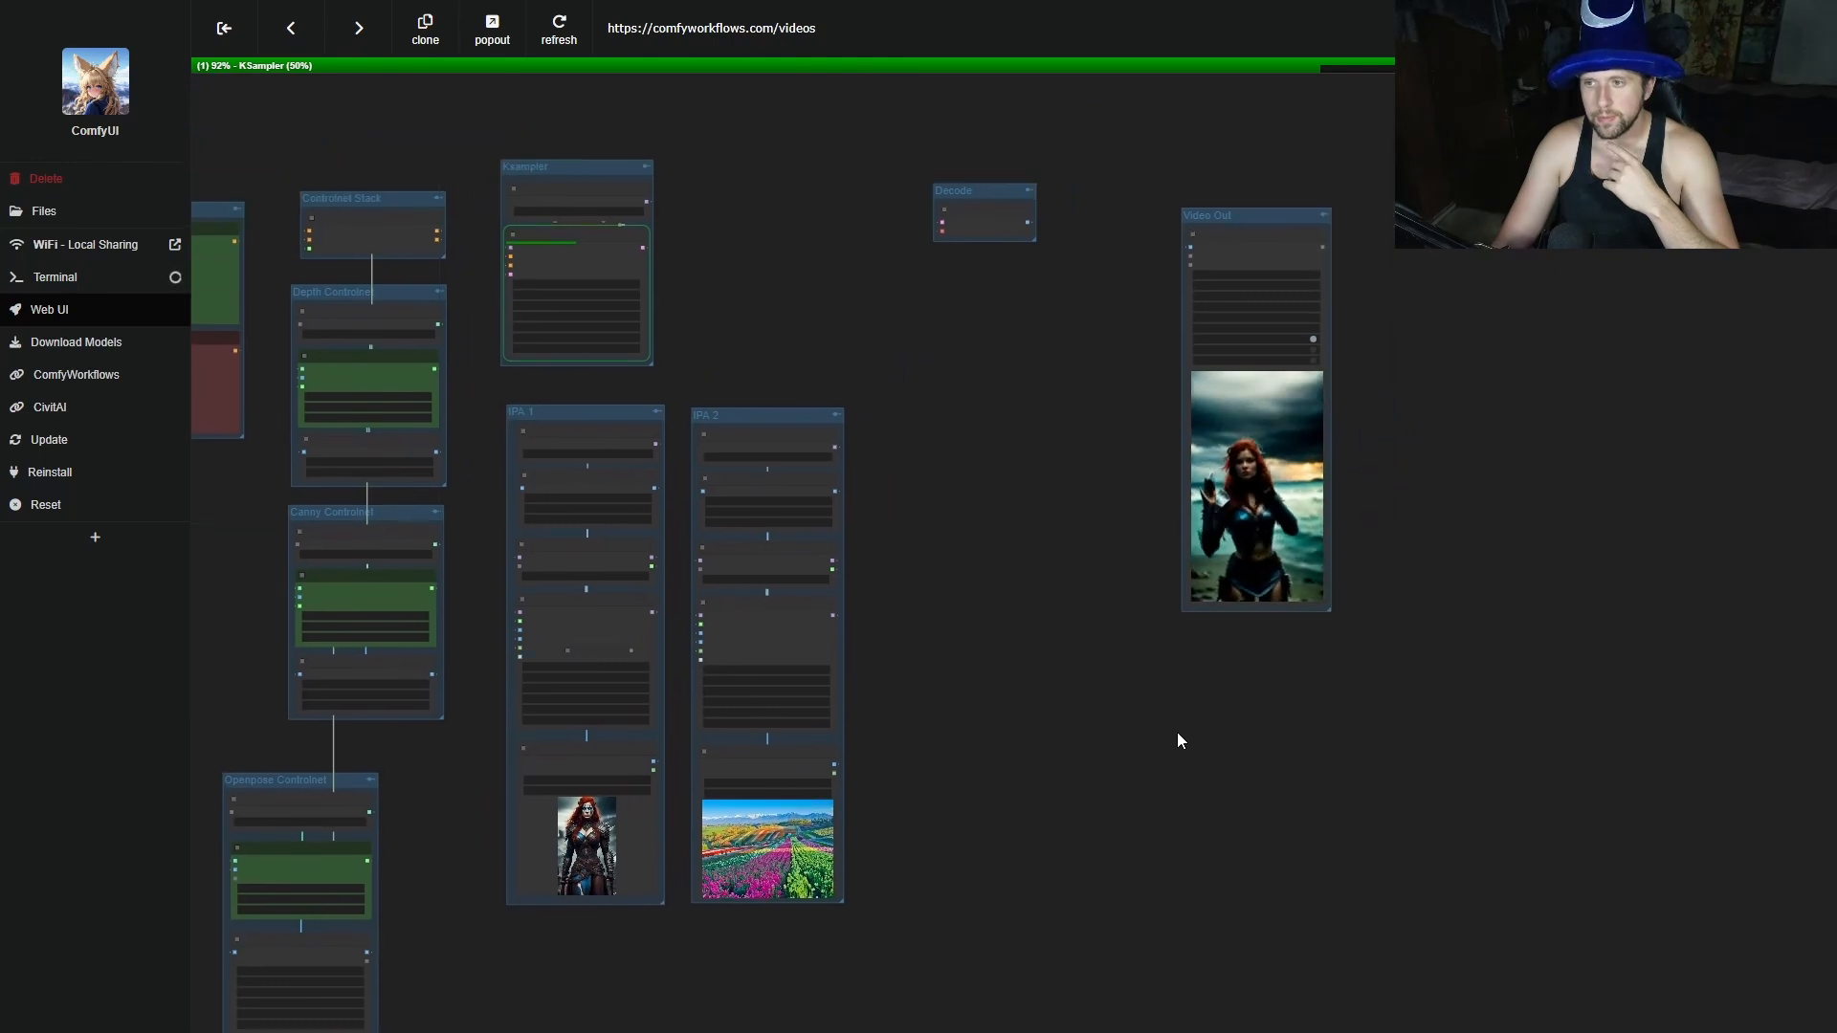
Check the sampling progress in the terminal log and return to the workflow canvas.
{"action": "left_click_drag", "start_coordinate": [1179, 737], "coordinate": [854, 933]}
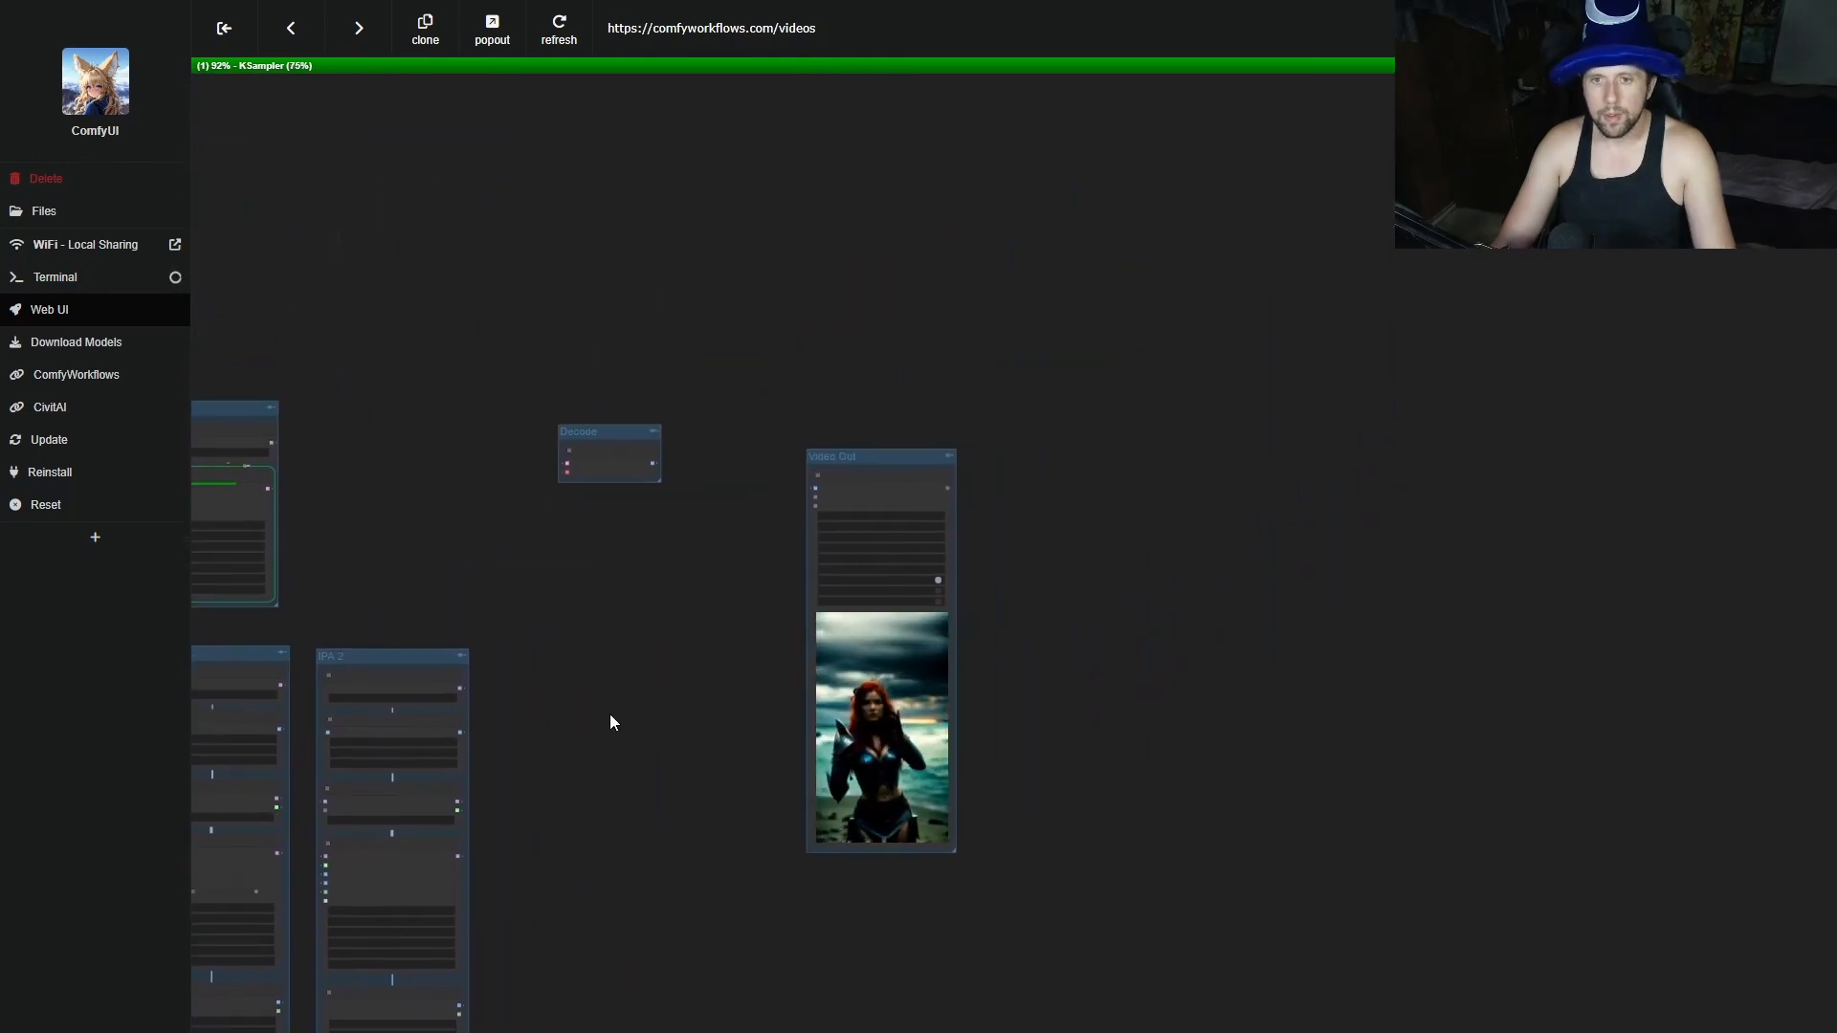
{"action": "scroll", "coordinate": [909, 703], "scroll_direction": "up", "scroll_amount": 4}
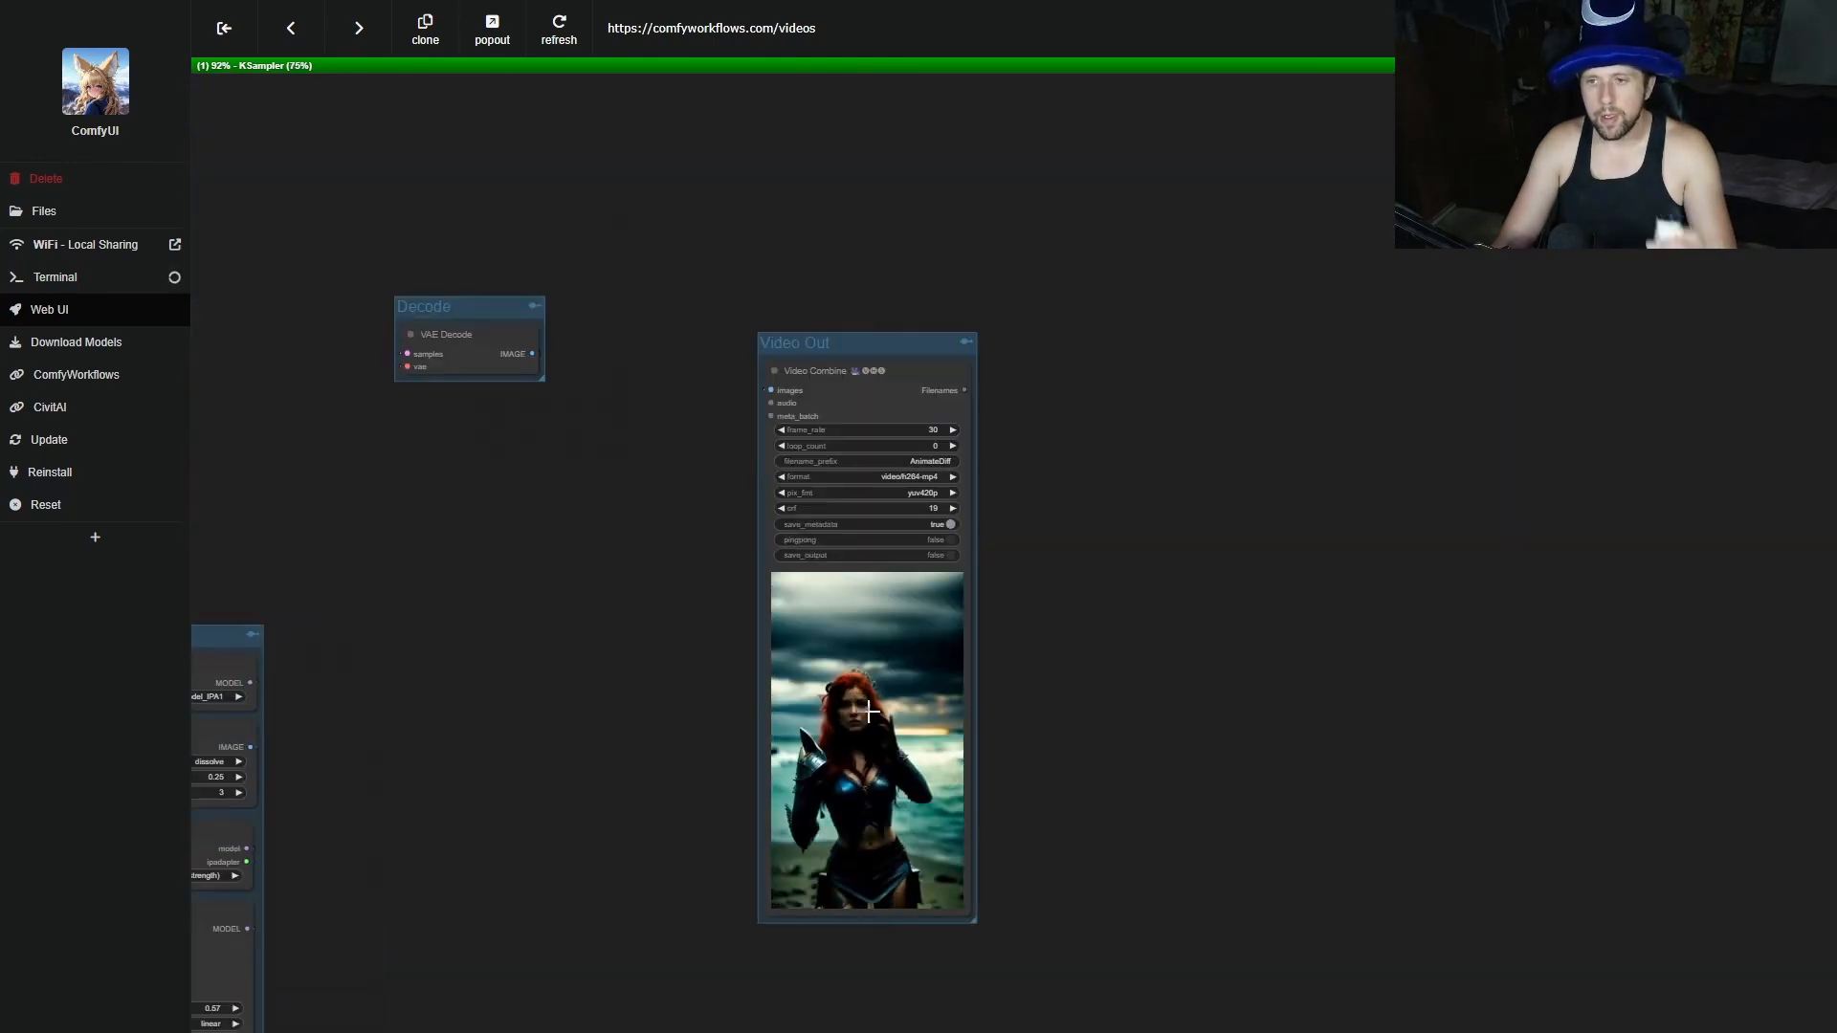
{"action": "left_click", "coordinate": [86, 286]}
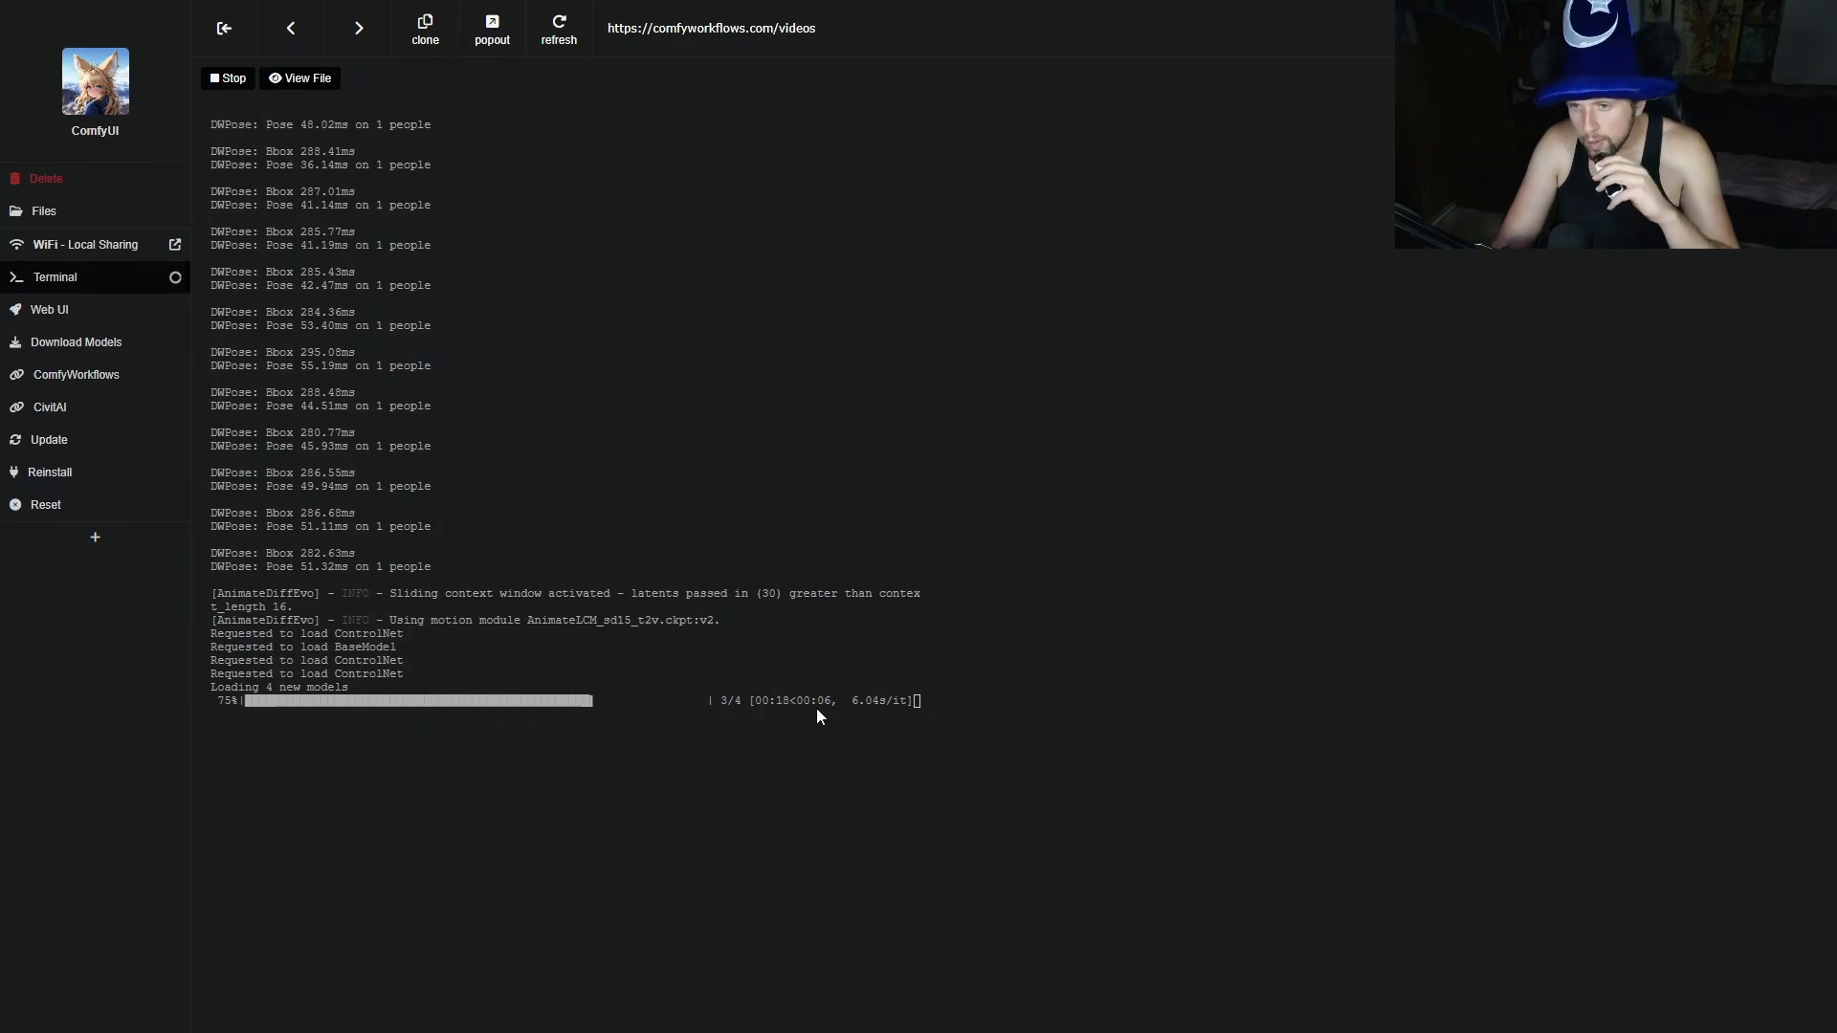
{"action": "left_click", "coordinate": [81, 315]}
Examine the newly rendered video in the Video Out group up close.
{"action": "scroll", "coordinate": [993, 706], "scroll_direction": "up", "scroll_amount": 5}
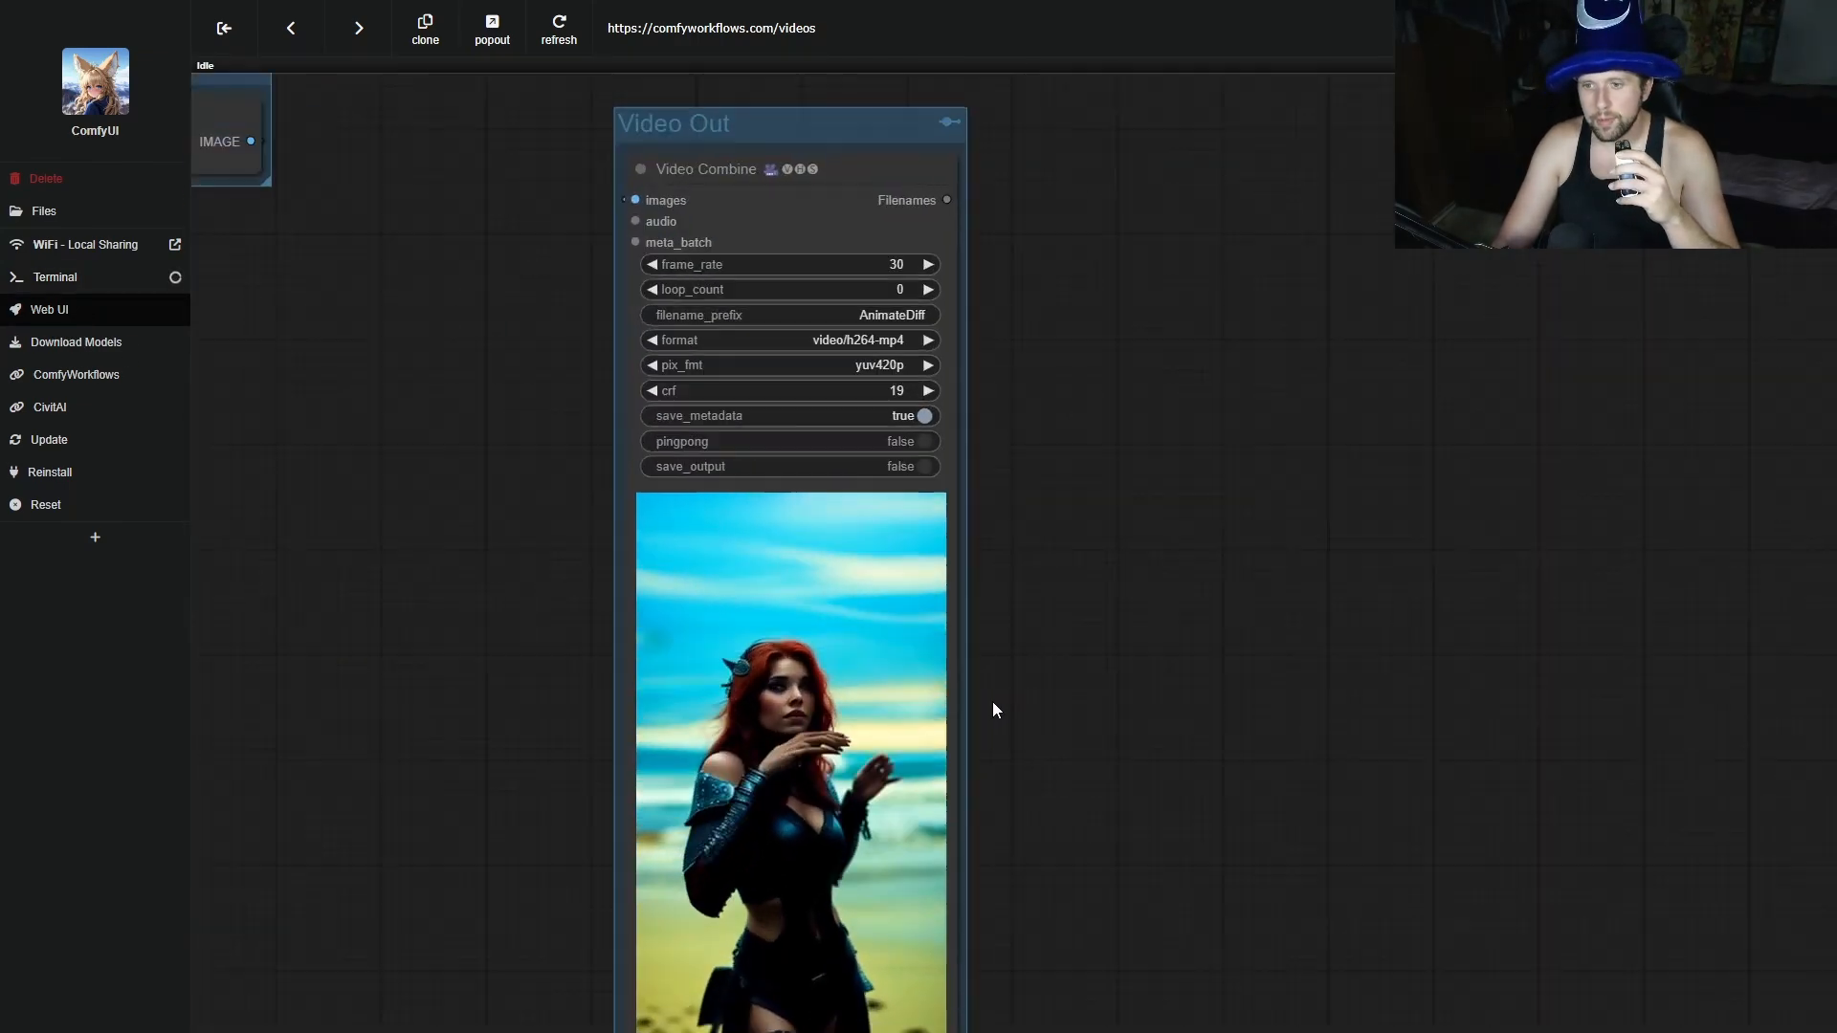
{"action": "scroll", "coordinate": [991, 709], "scroll_direction": "up", "scroll_amount": 2}
{"action": "scroll", "coordinate": [969, 848], "scroll_direction": "up", "scroll_amount": 3}
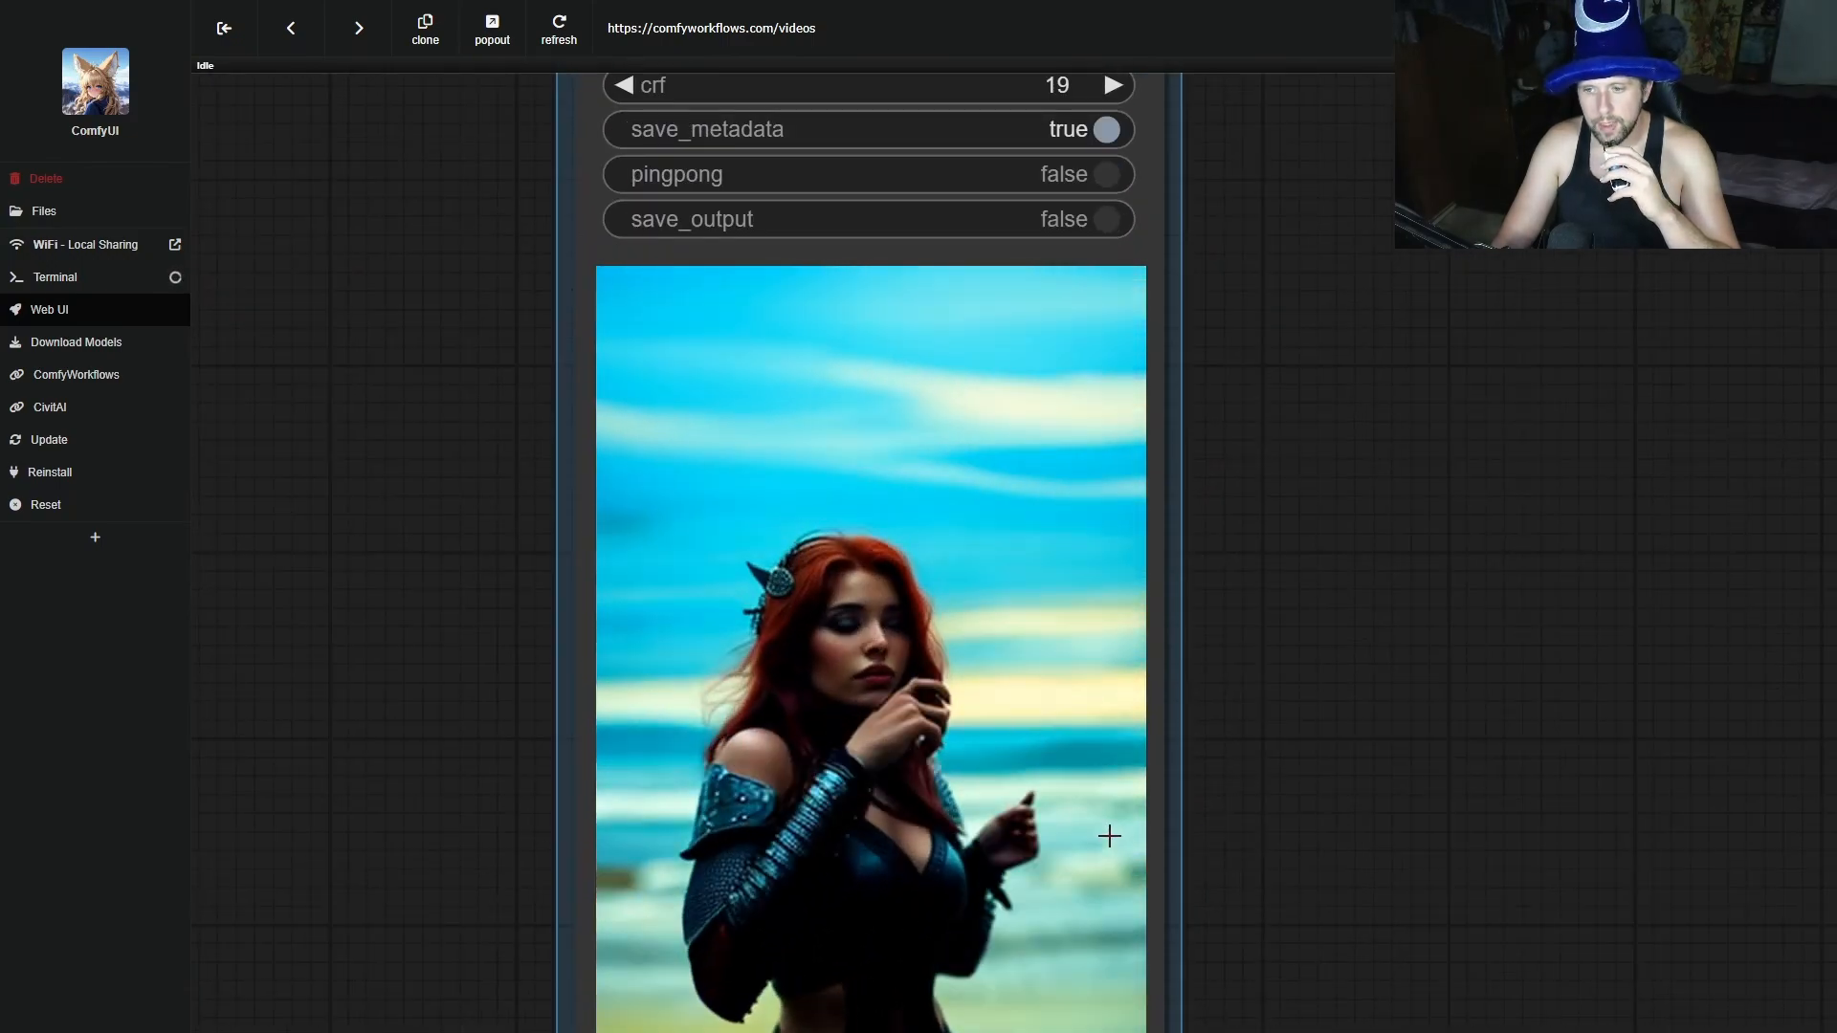
{"action": "scroll", "coordinate": [1213, 819], "scroll_direction": "down", "scroll_amount": 10}
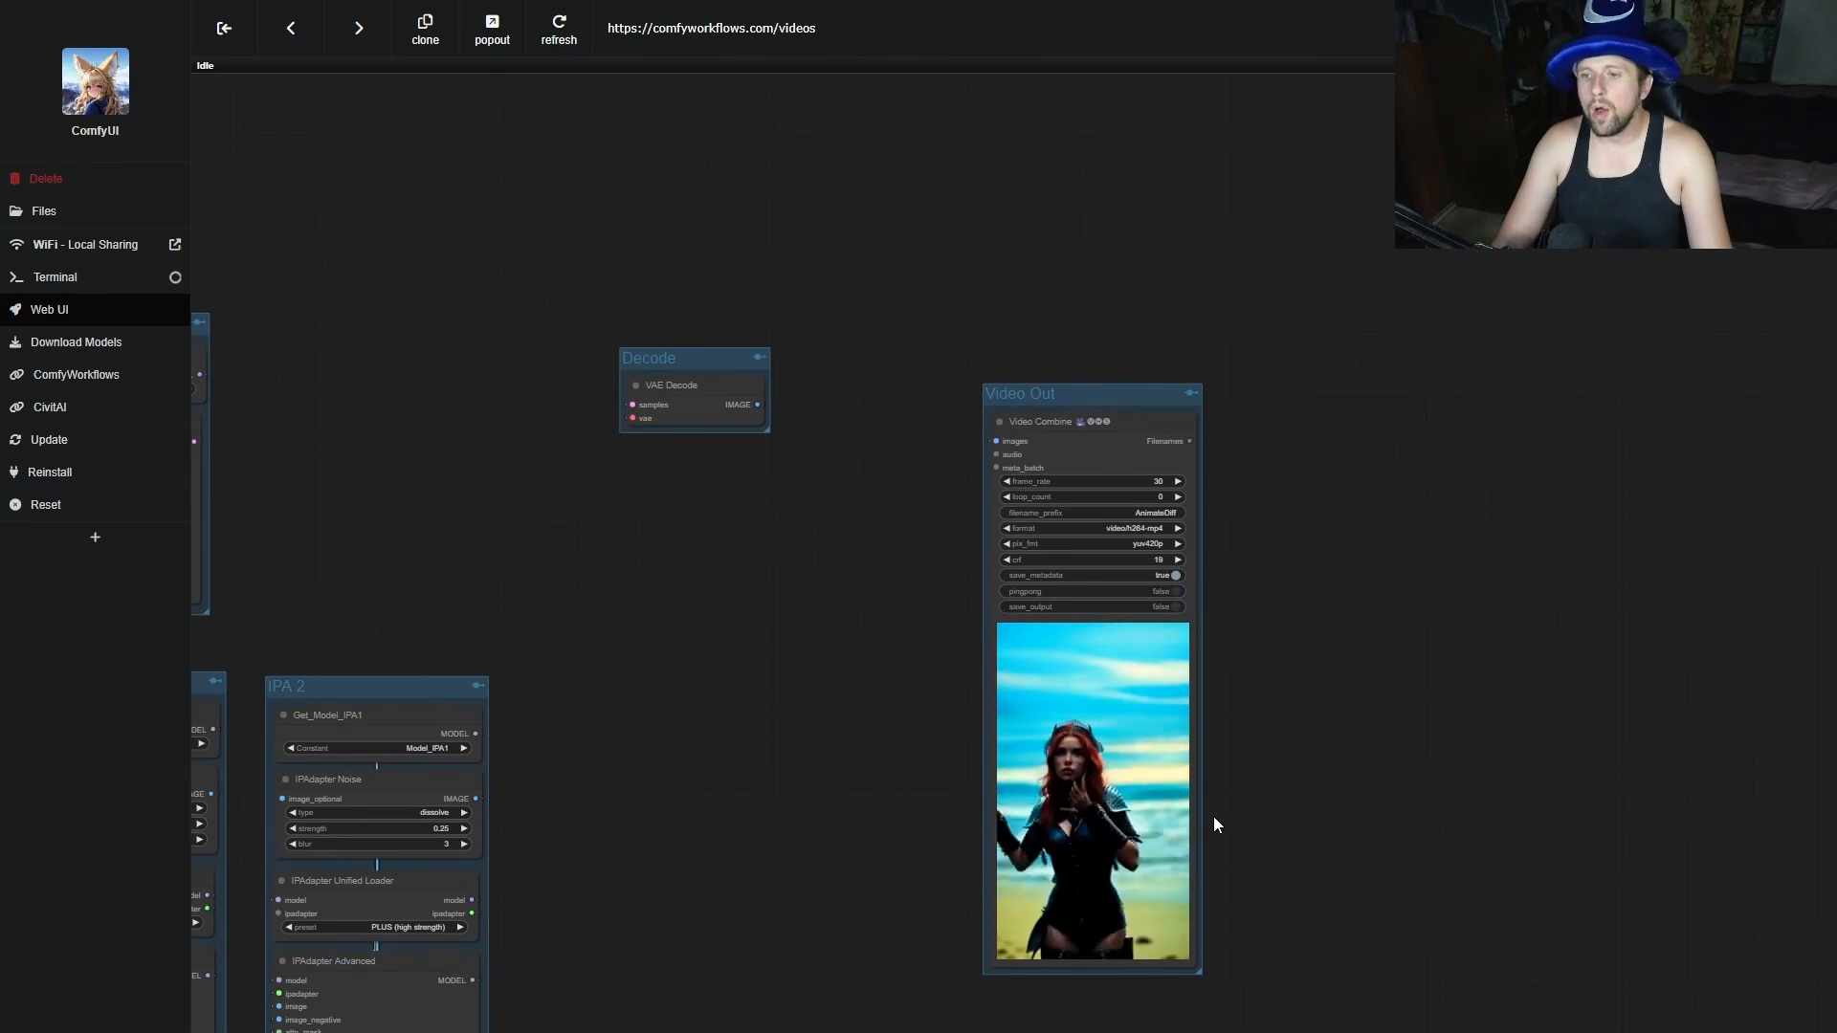
Change the positive prompt to "Viking woman, wearing armor, in a field of flowers".
{"action": "scroll", "coordinate": [1213, 818], "scroll_direction": "down", "scroll_amount": 9}
{"action": "scroll", "coordinate": [703, 508], "scroll_direction": "up", "scroll_amount": 5}
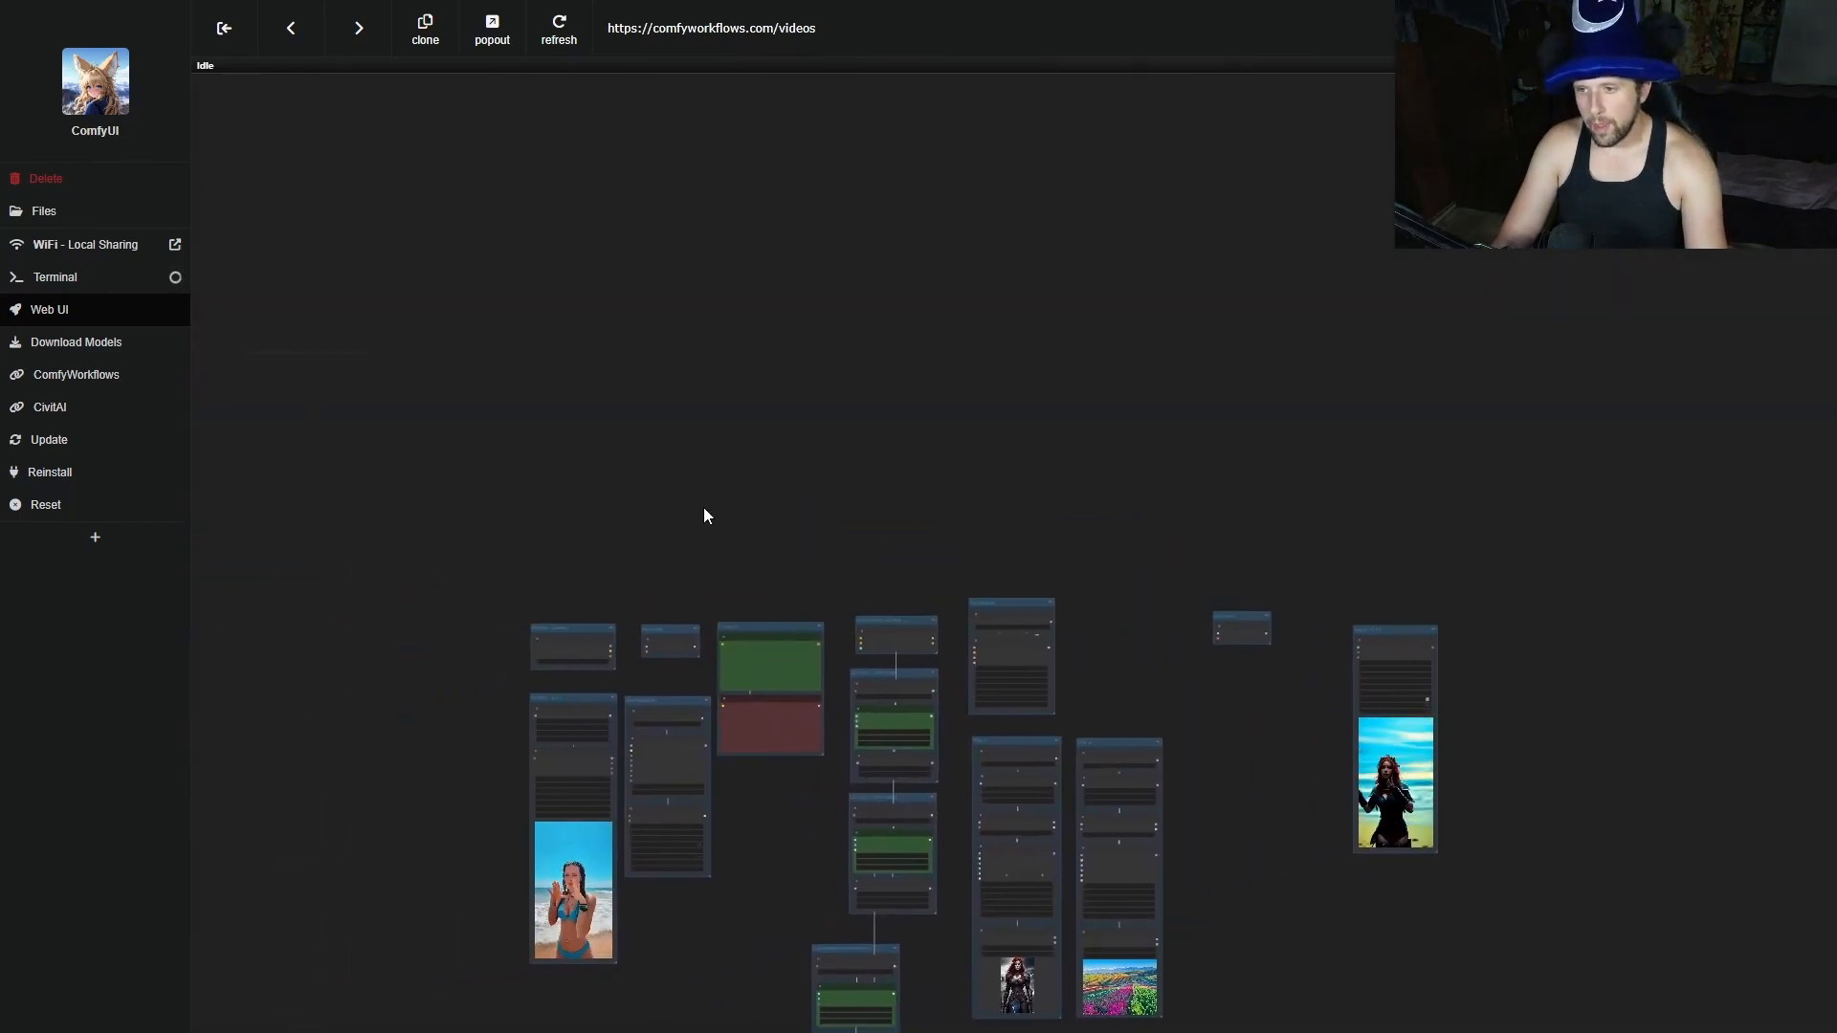
{"action": "scroll", "coordinate": [794, 678], "scroll_direction": "up", "scroll_amount": 7}
{"action": "scroll", "coordinate": [635, 662], "scroll_direction": "up", "scroll_amount": 8}
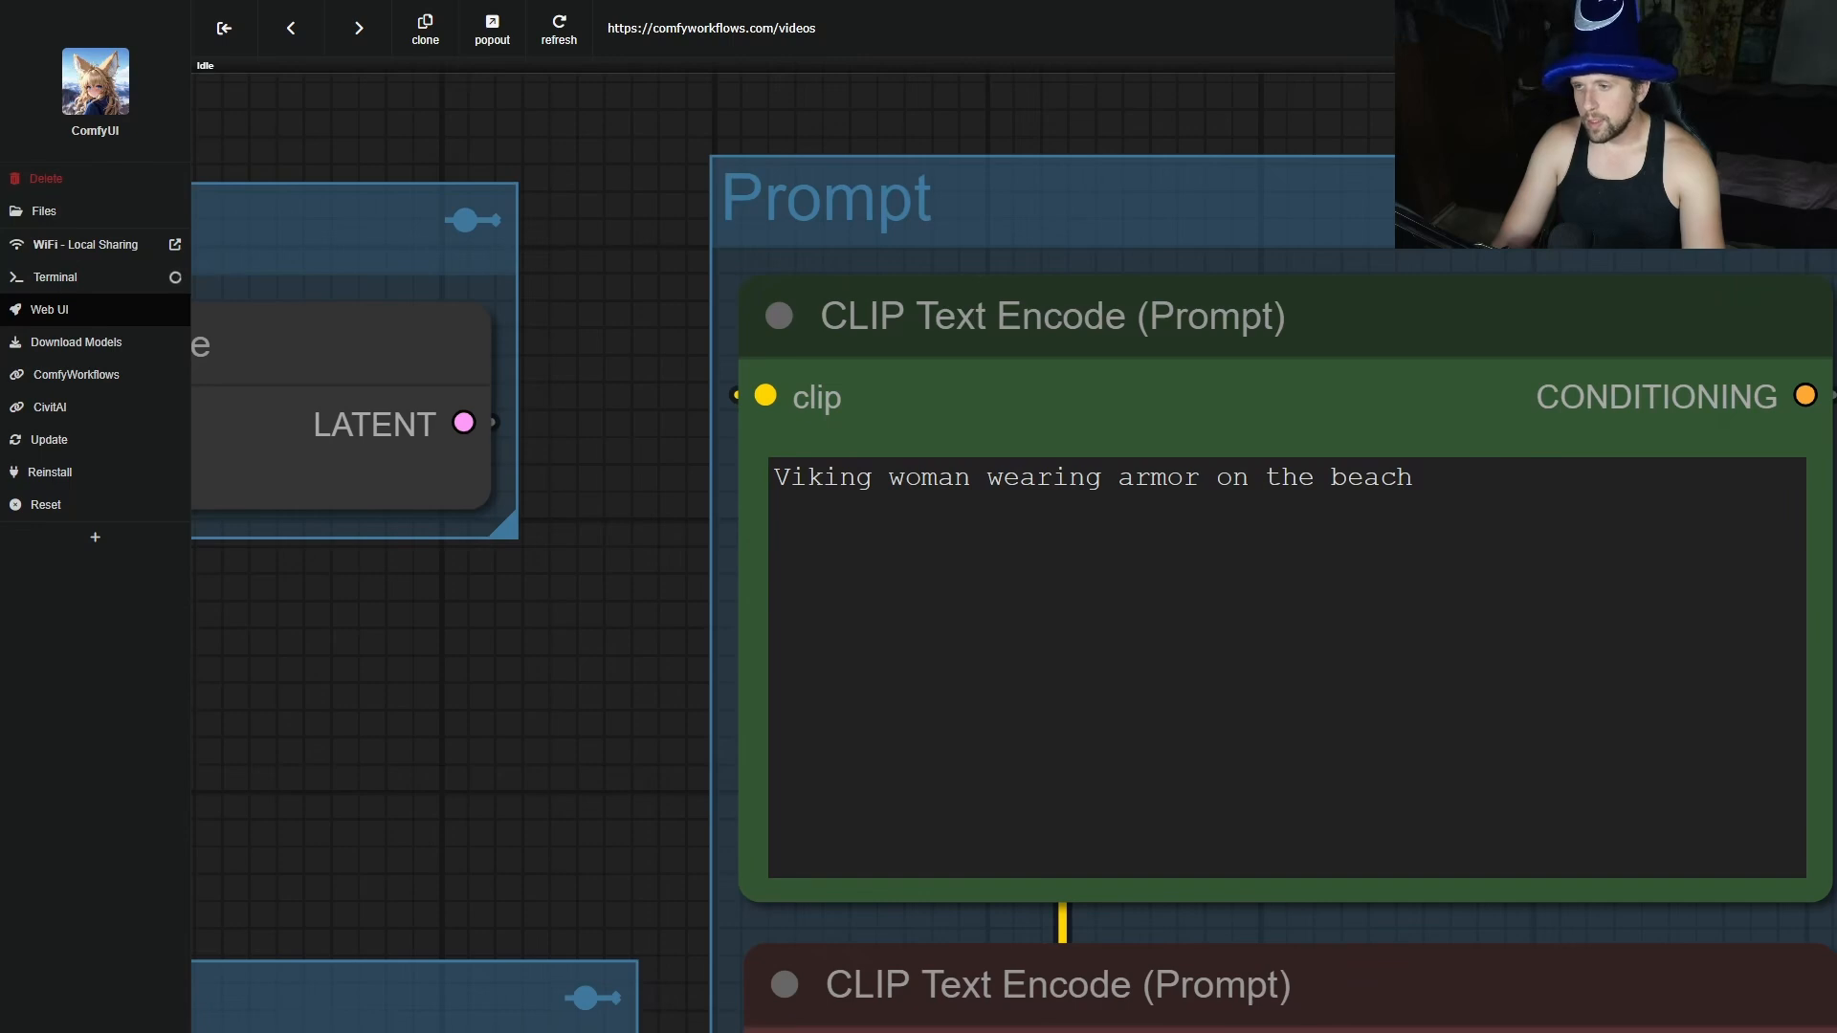
{"action": "left_click_drag", "start_coordinate": [1835, 557], "coordinate": [1521, 568]}
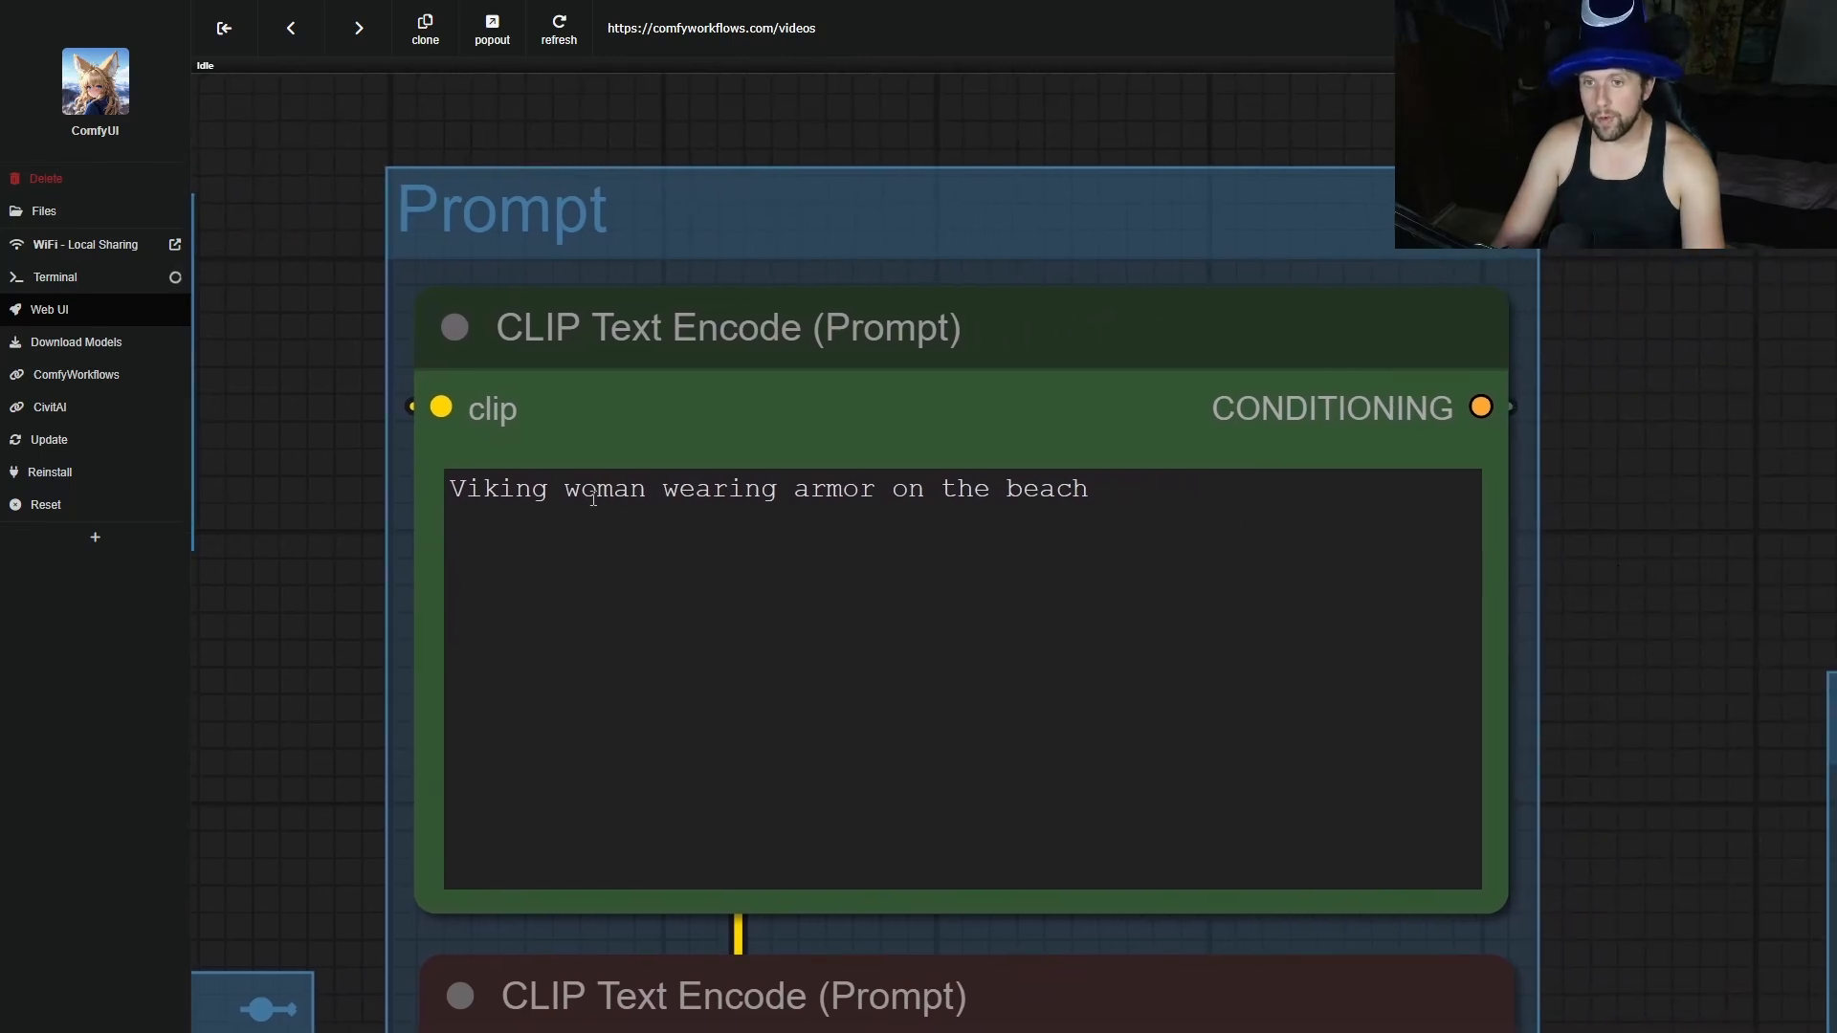
{"action": "left_click_drag", "start_coordinate": [893, 490], "coordinate": [1248, 488]}
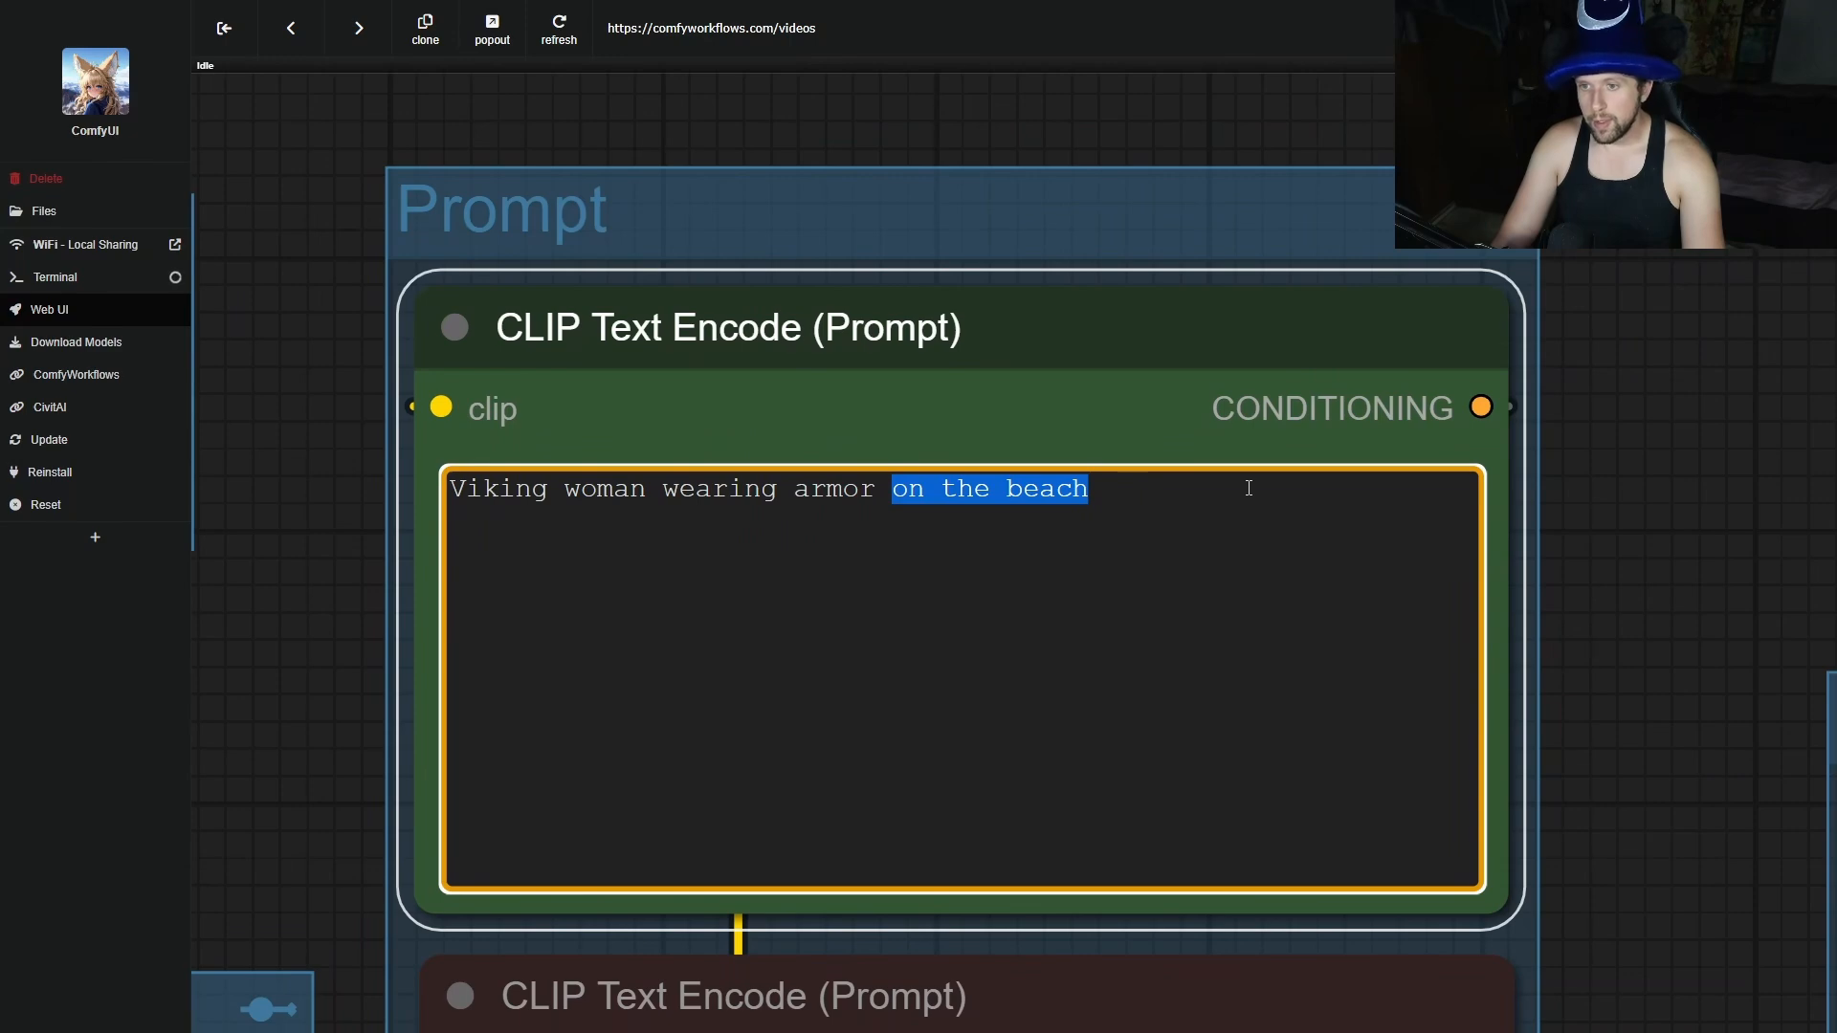
{"action": "type", "text": "in"}
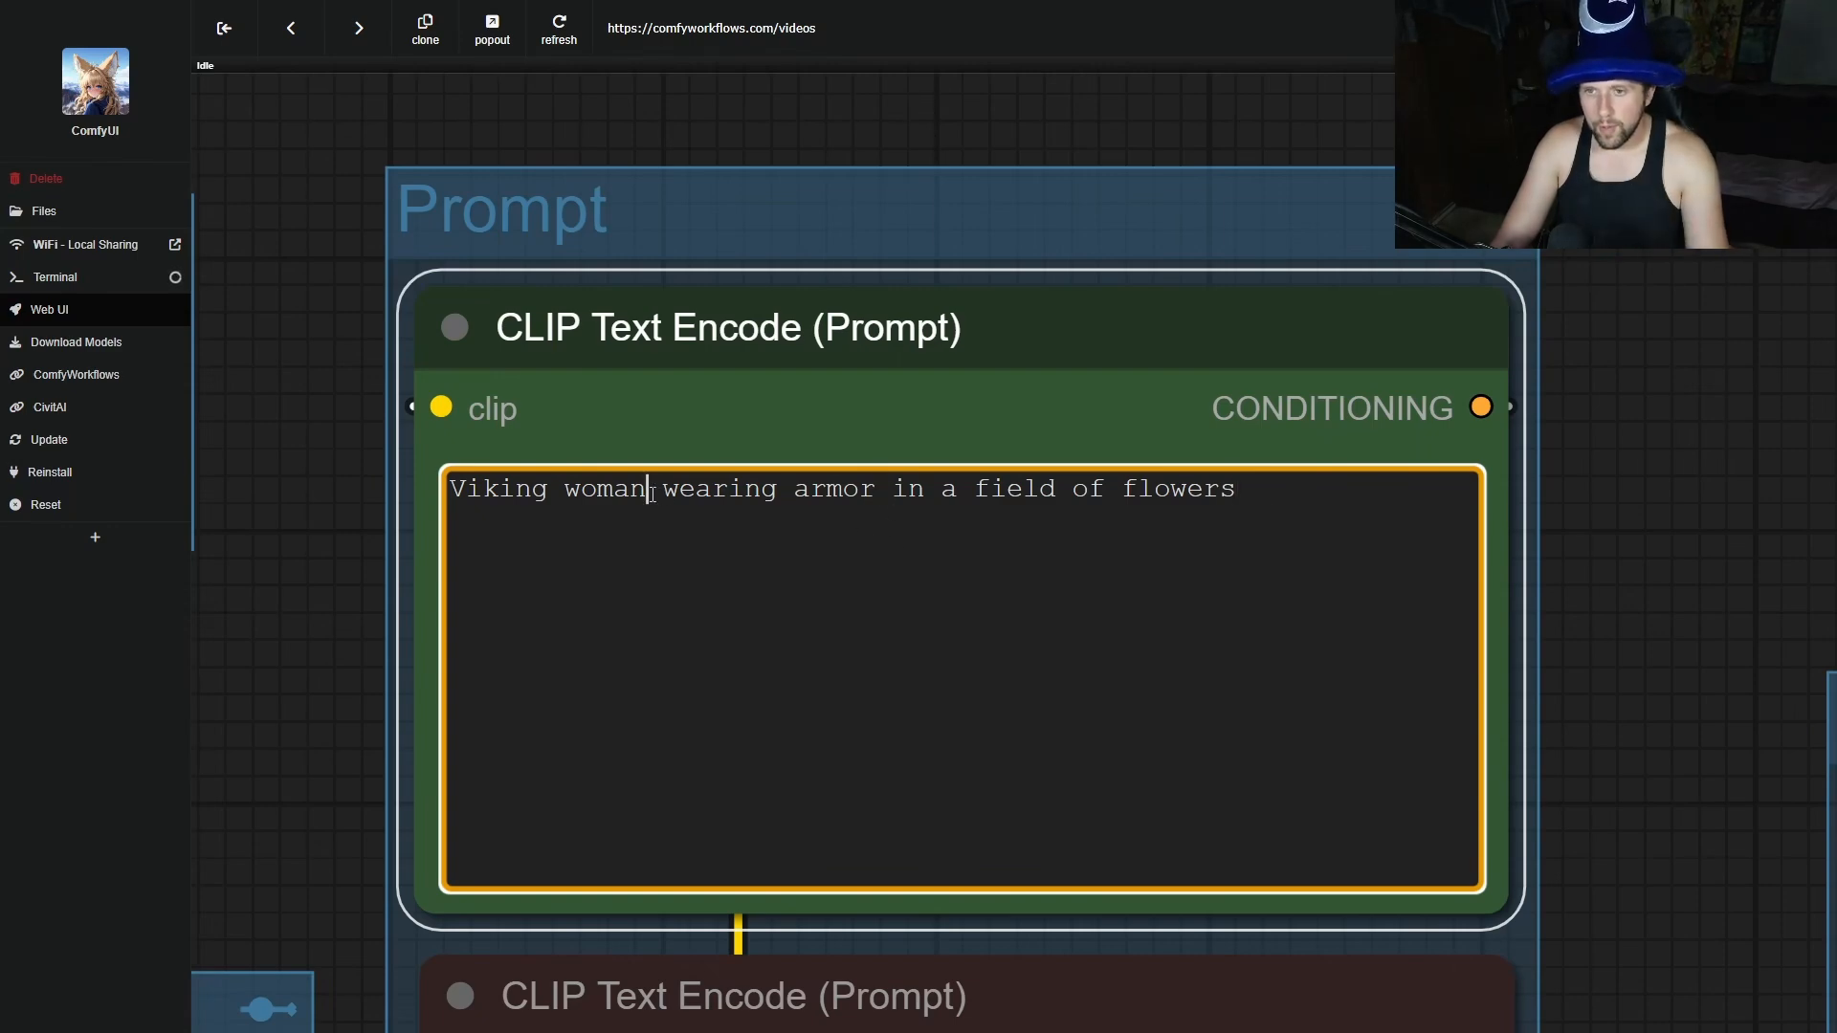
{"action": "type", "text": ","}
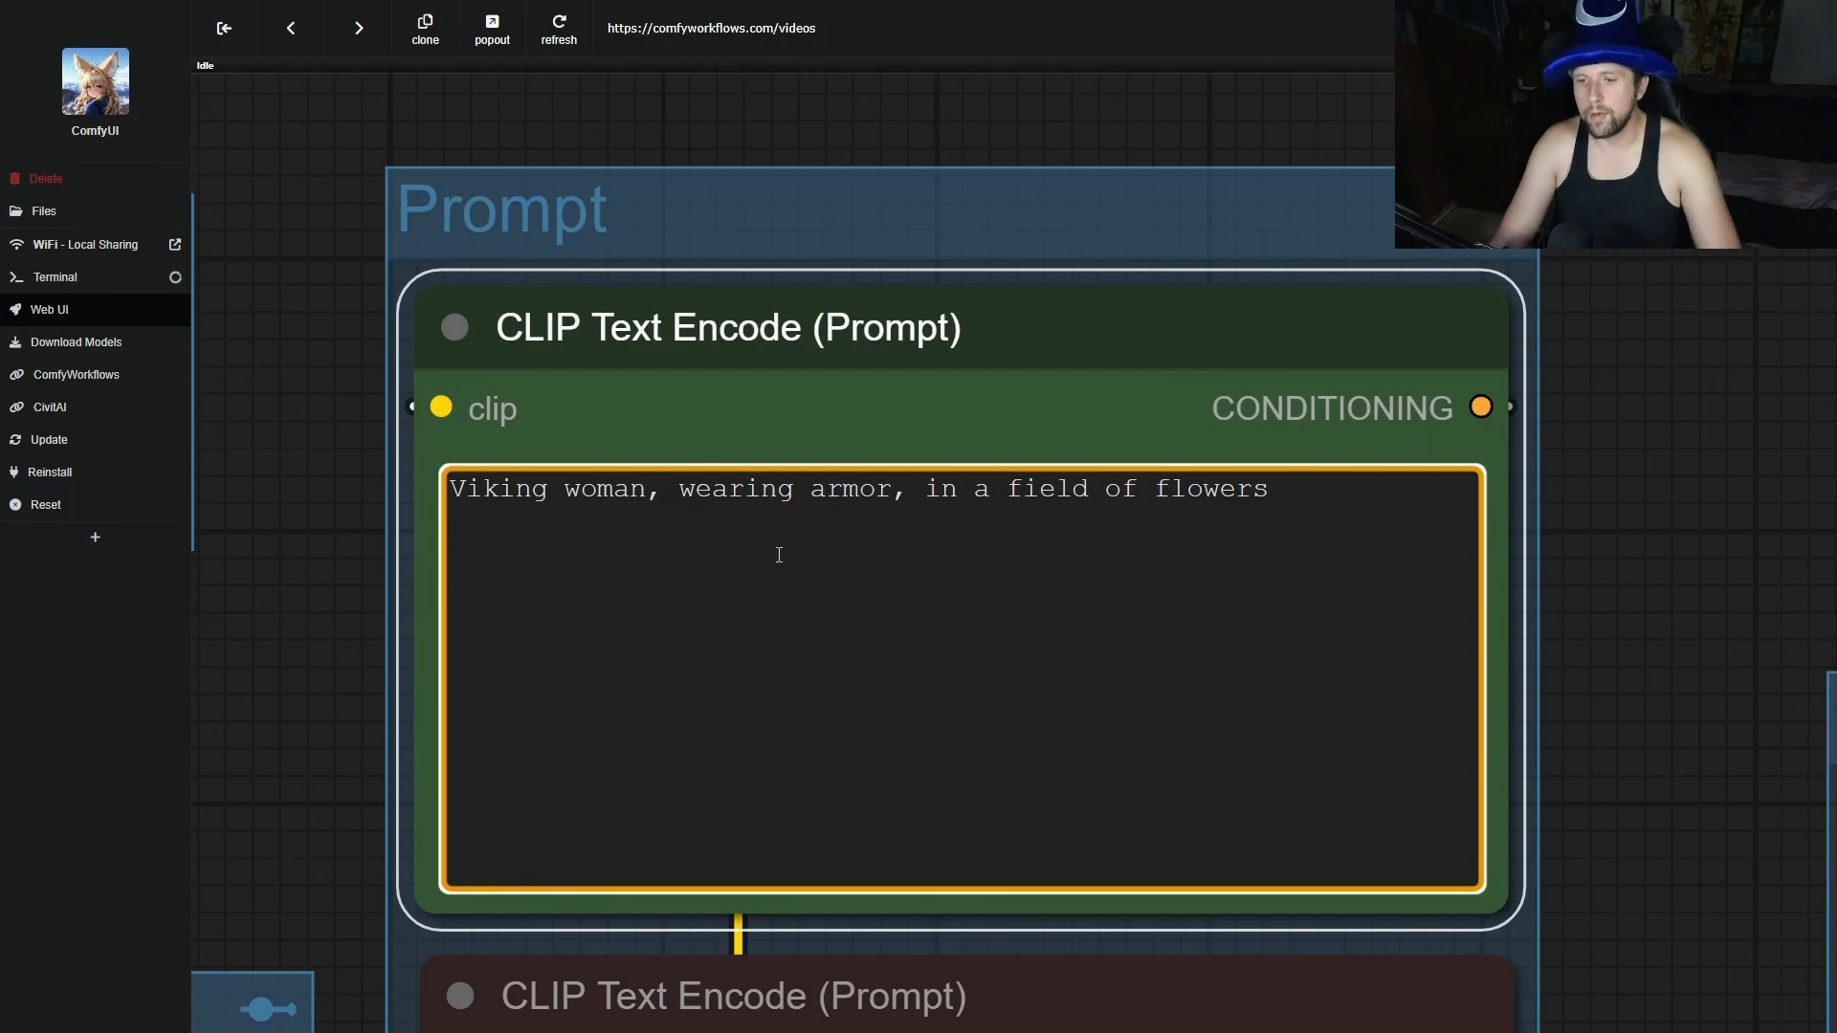
Run the workflow with the revised positive prompt.
{"action": "scroll", "coordinate": [1661, 738], "scroll_direction": "down", "scroll_amount": 5}
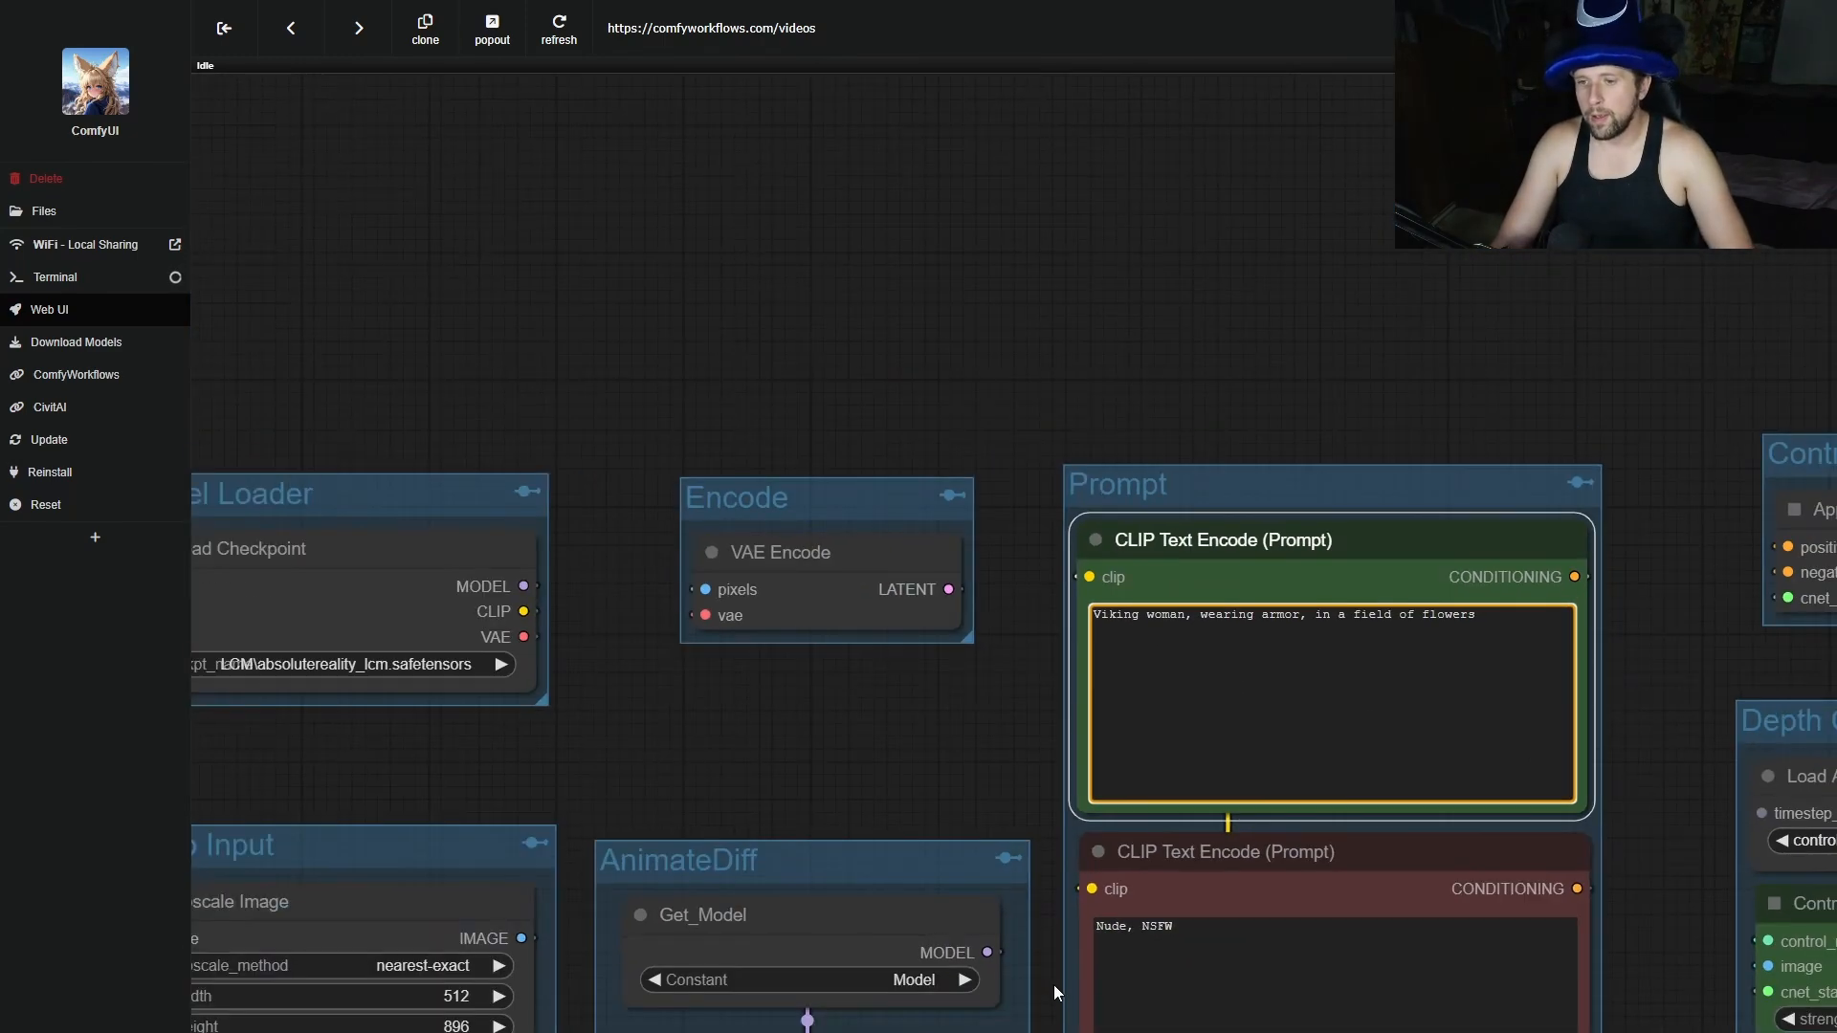
{"action": "scroll", "coordinate": [1053, 984], "scroll_direction": "up", "scroll_amount": 1}
{"action": "scroll", "coordinate": [1627, 814], "scroll_direction": "down", "scroll_amount": 5}
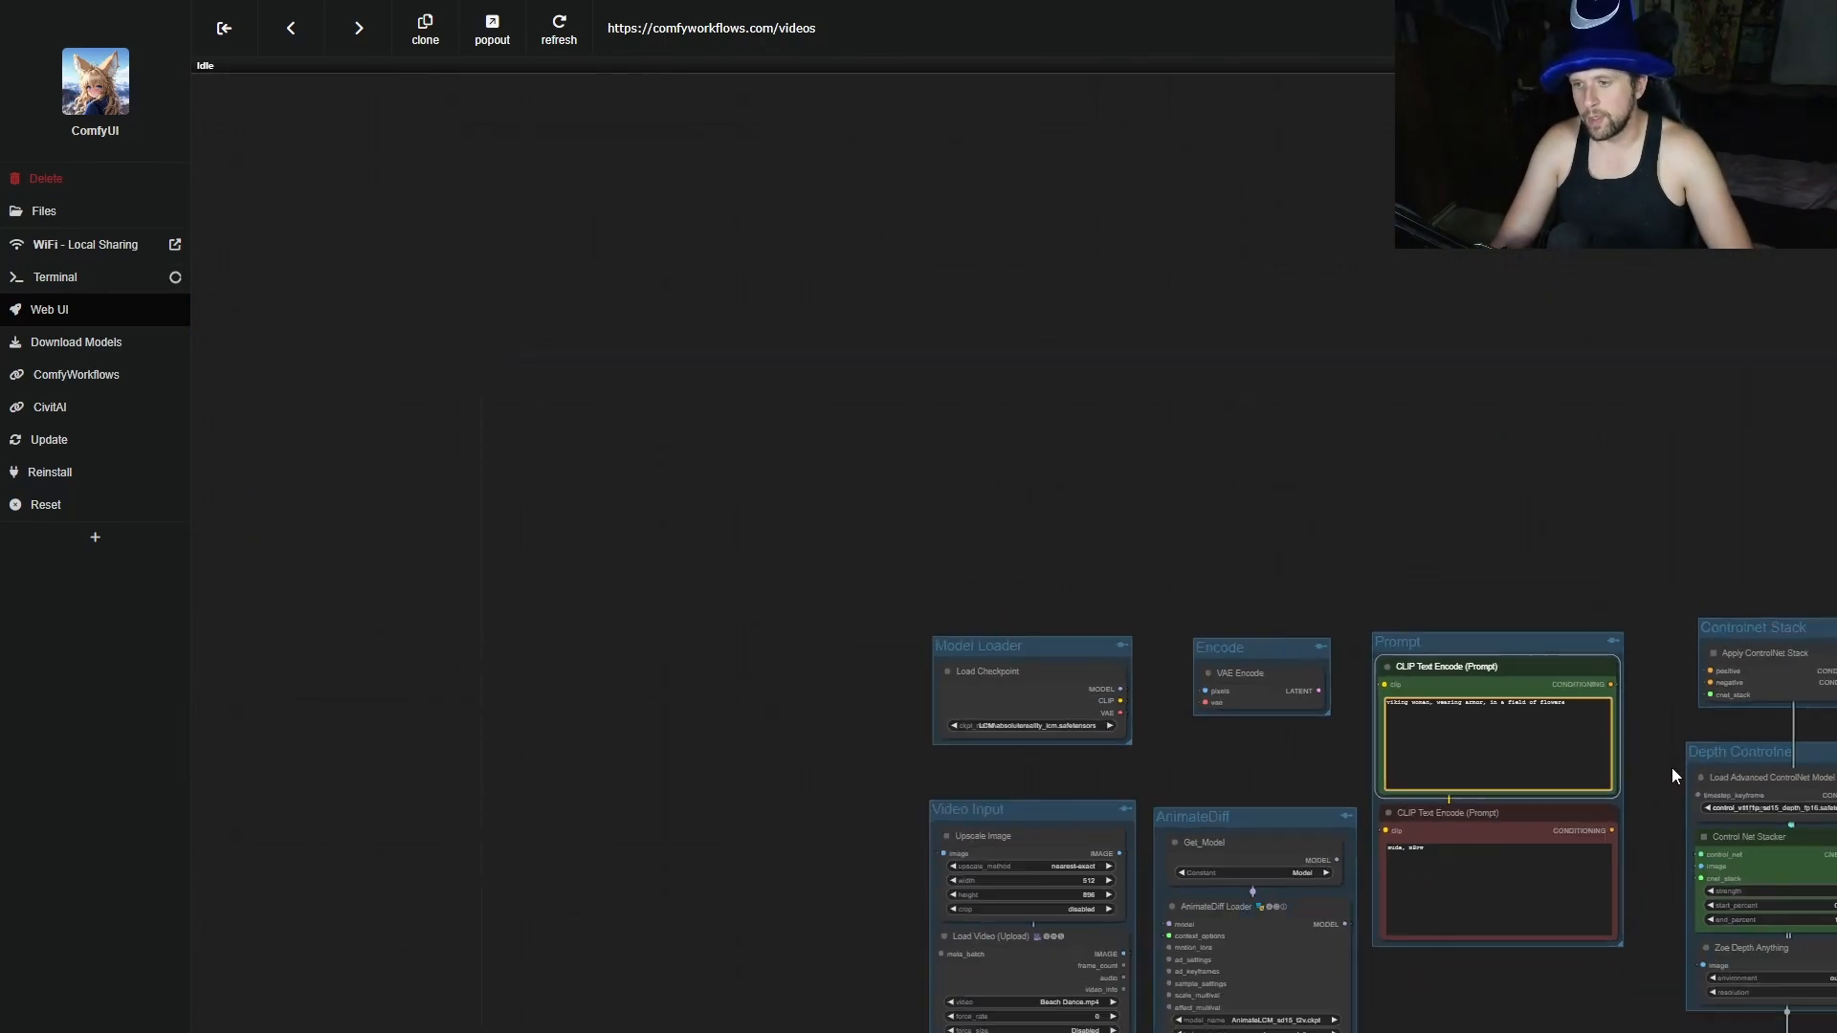
{"action": "left_click_drag", "start_coordinate": [1673, 767], "coordinate": [1279, 482]}
{"action": "key", "text": "ctrl+Return"}
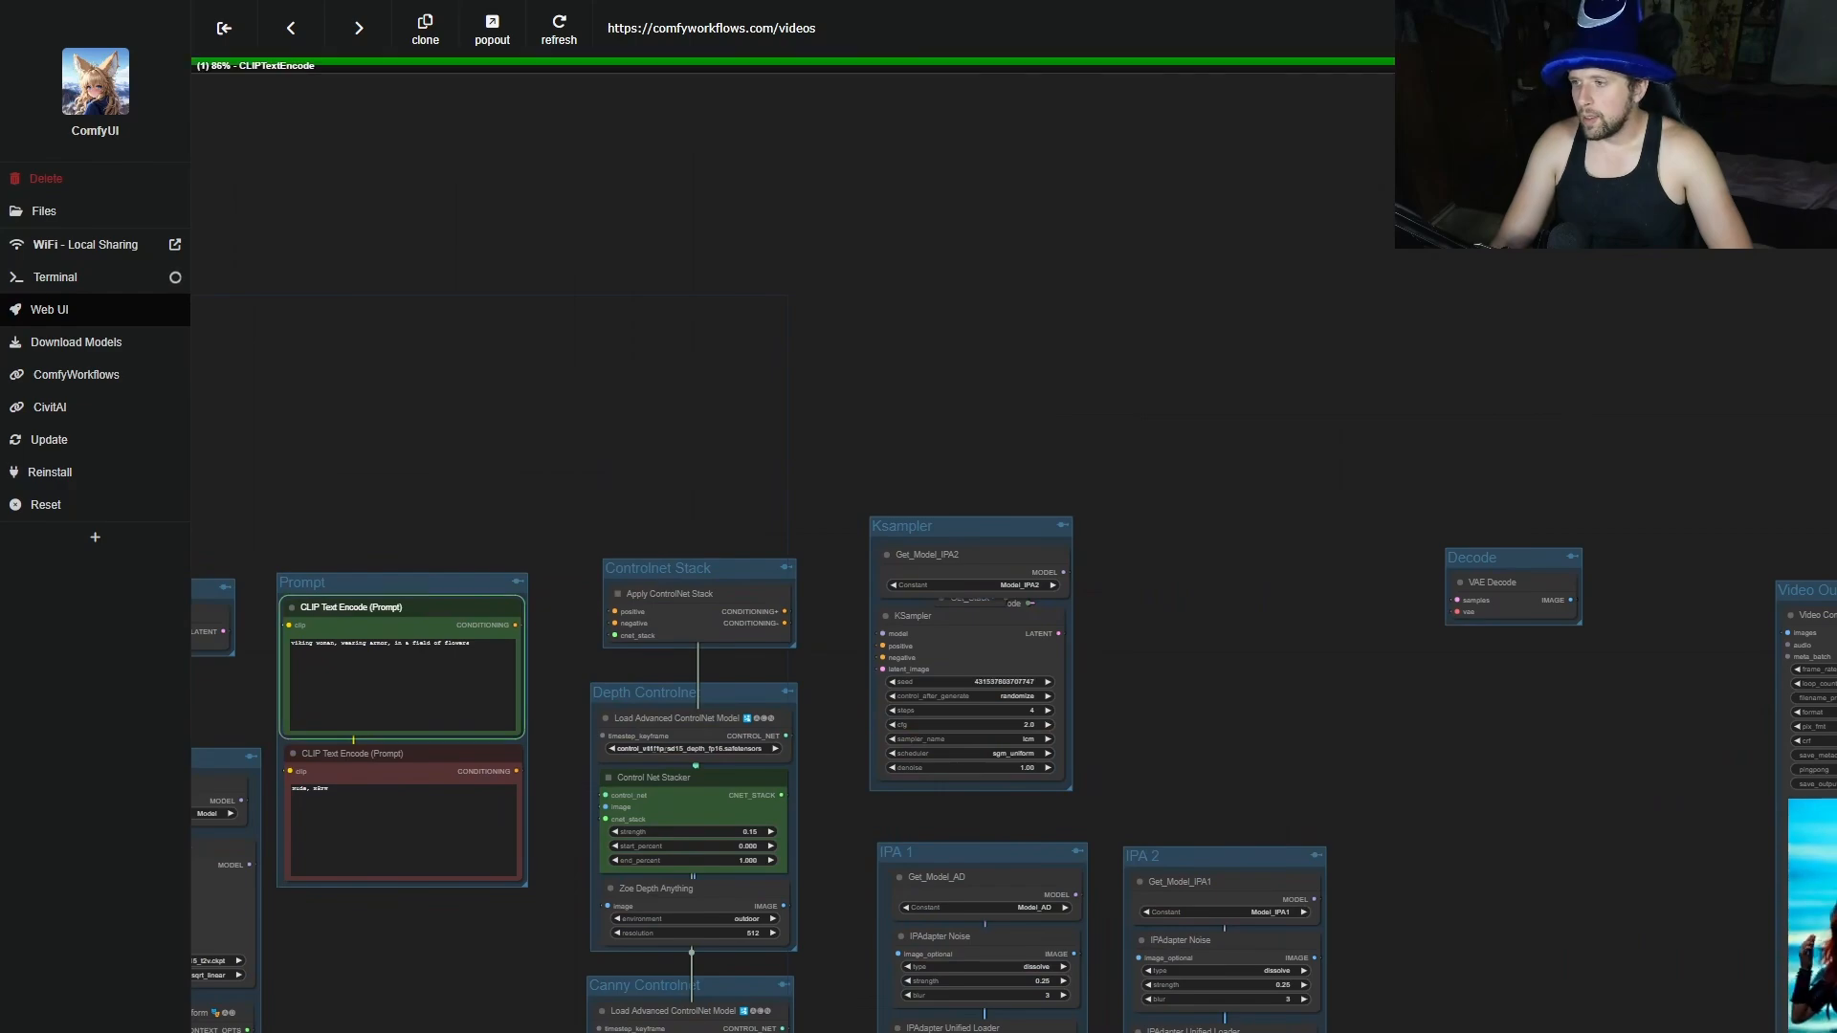
Align the Grow Mask With Blur node directly beneath the Color To Mask node.
{"action": "scroll", "coordinate": [1770, 674], "scroll_direction": "down", "scroll_amount": 6}
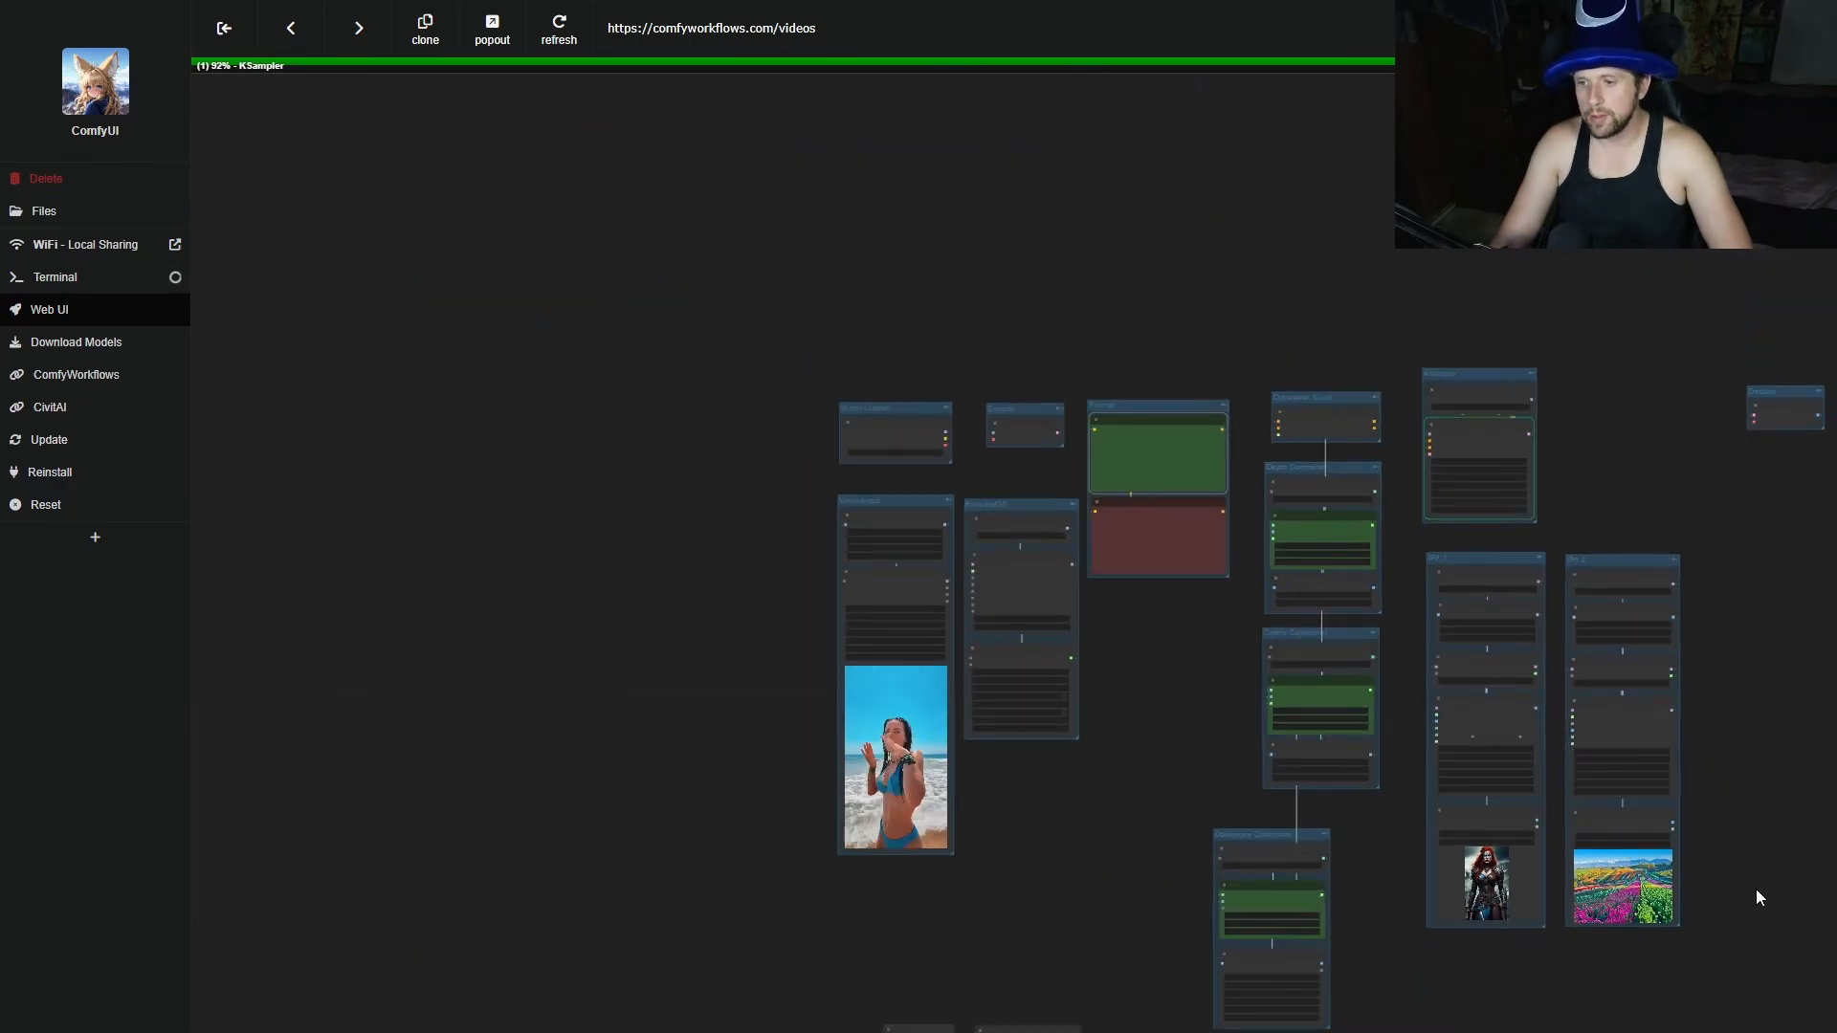
{"action": "left_click_drag", "start_coordinate": [1755, 889], "coordinate": [1618, 392]}
{"action": "left_click_drag", "start_coordinate": [1464, 653], "coordinate": [1496, 722]}
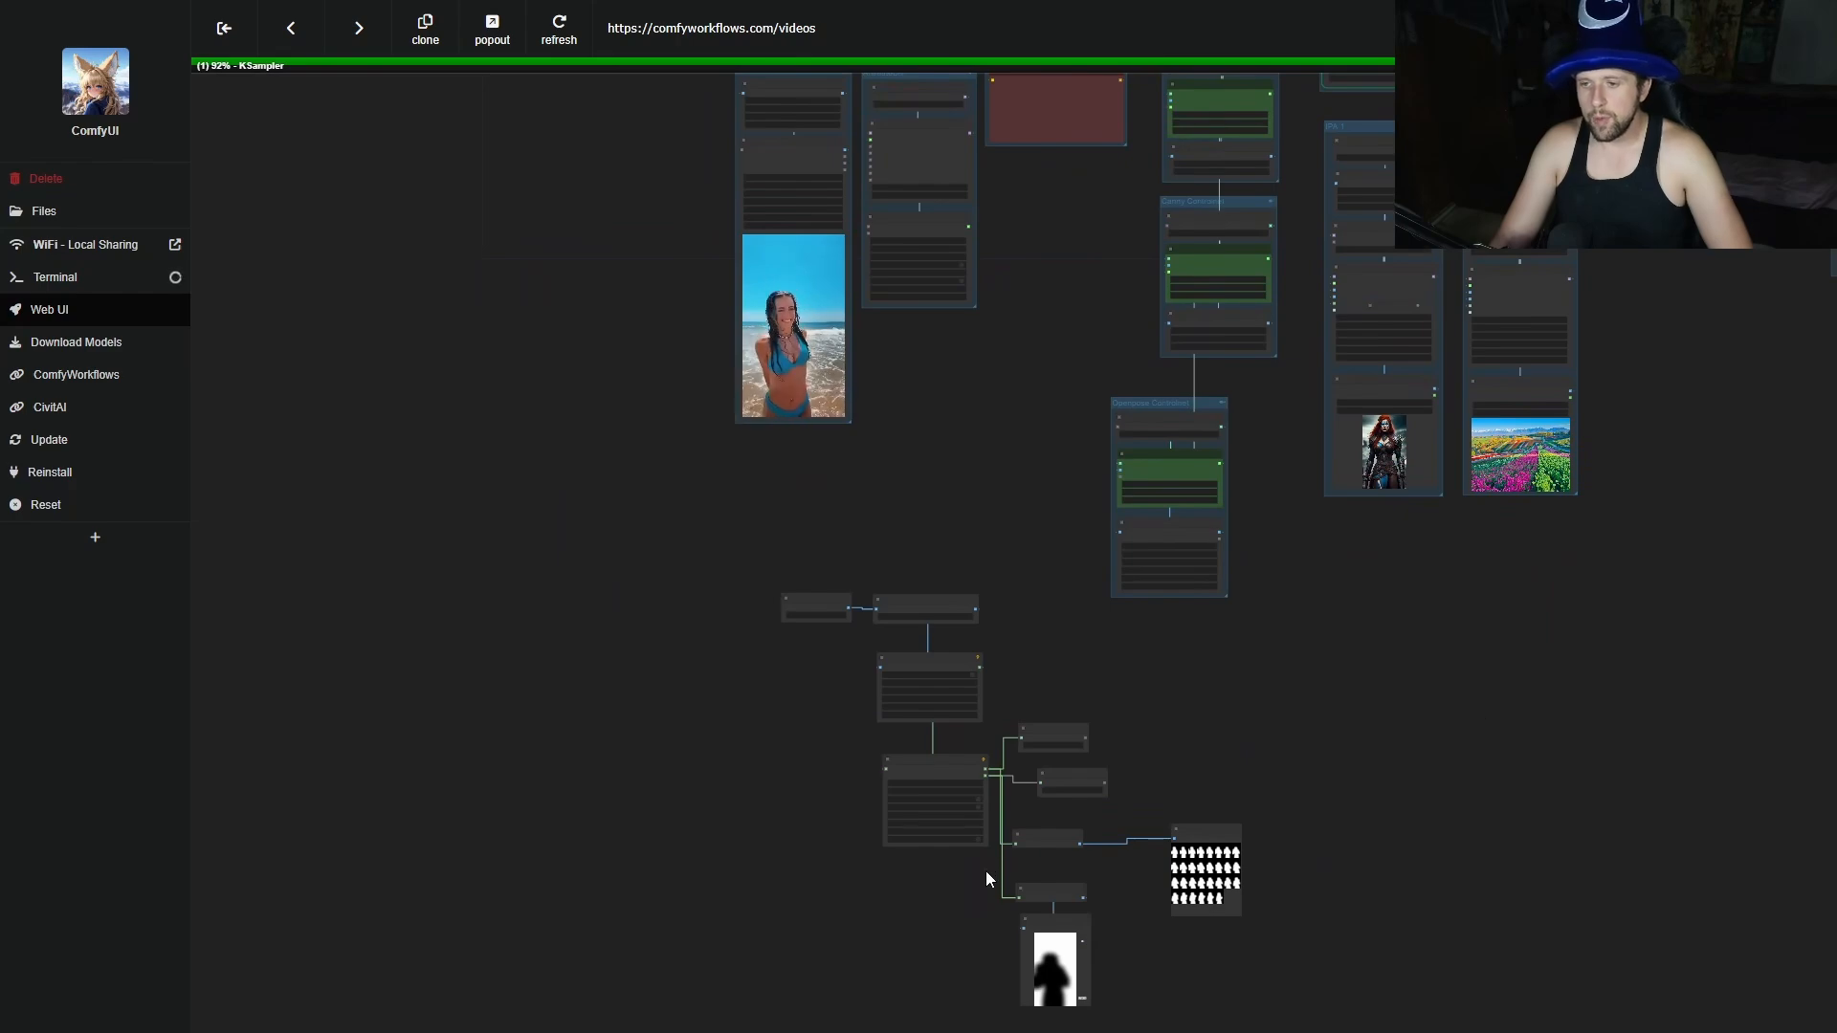
{"action": "scroll", "coordinate": [1012, 890], "scroll_direction": "up", "scroll_amount": 5}
{"action": "scroll", "coordinate": [916, 777], "scroll_direction": "down", "scroll_amount": 6}
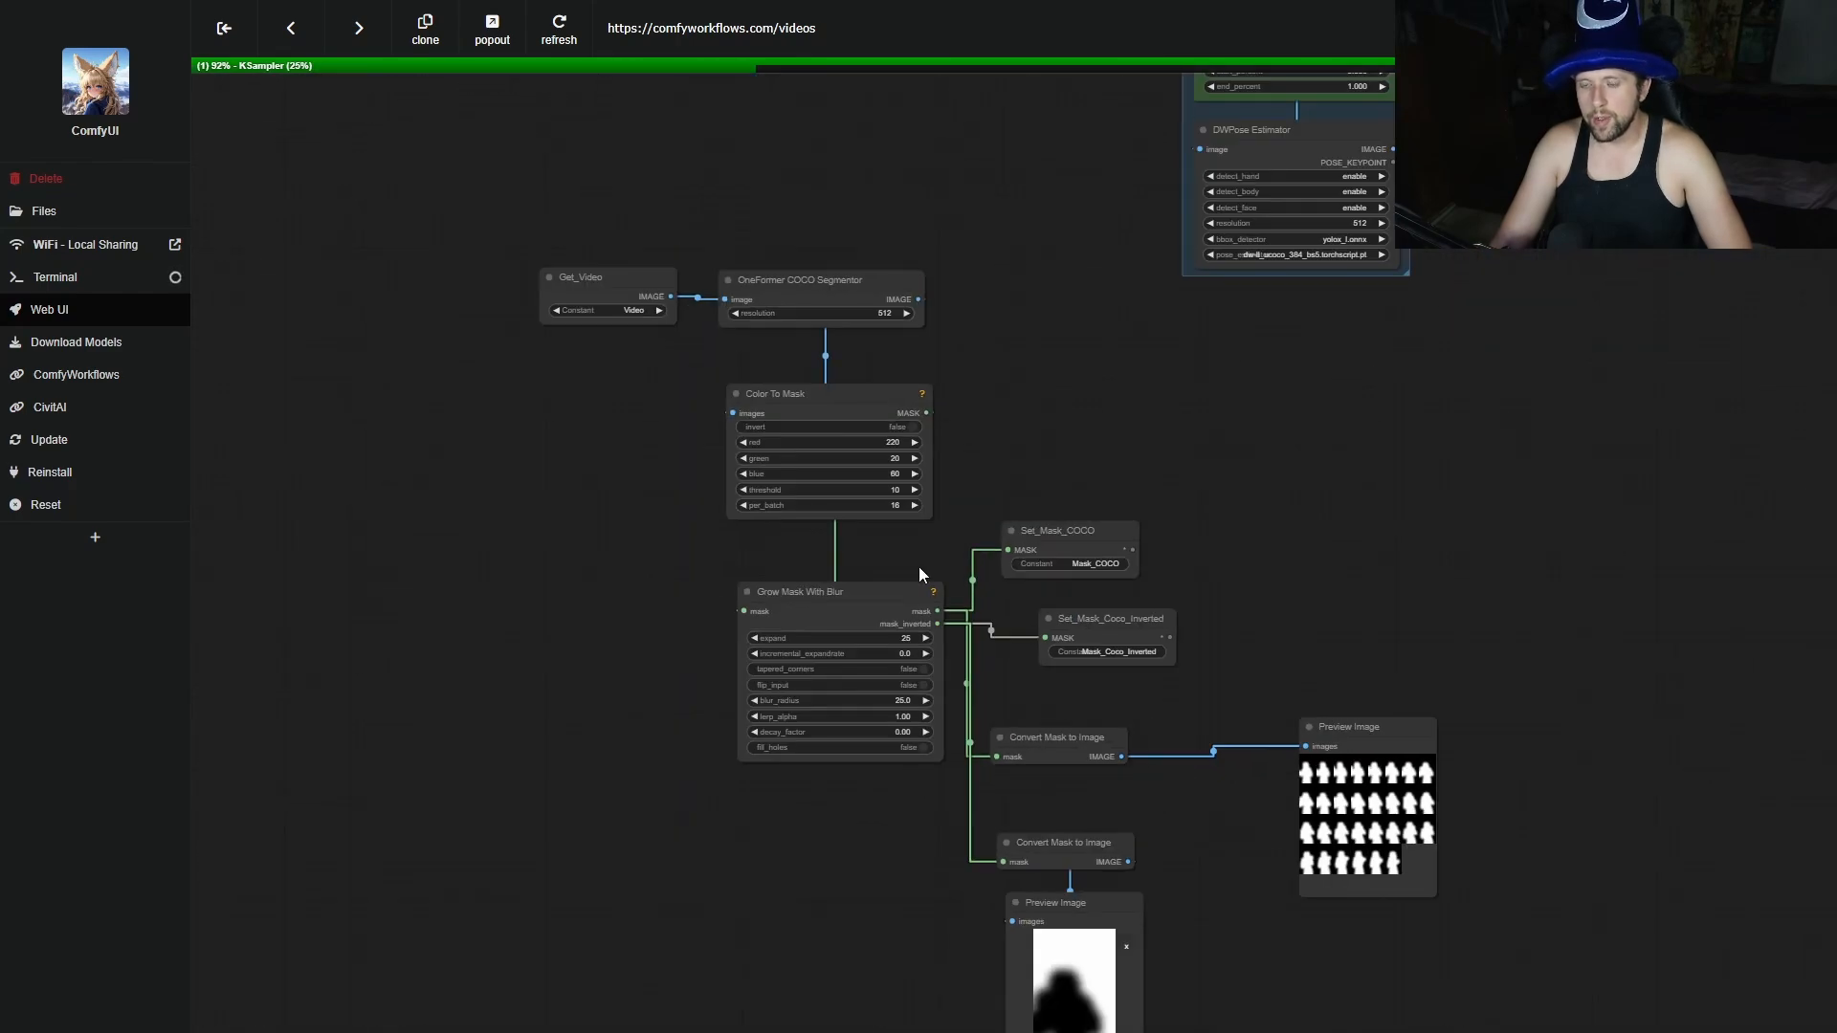
{"action": "left_click_drag", "start_coordinate": [858, 588], "coordinate": [799, 535]}
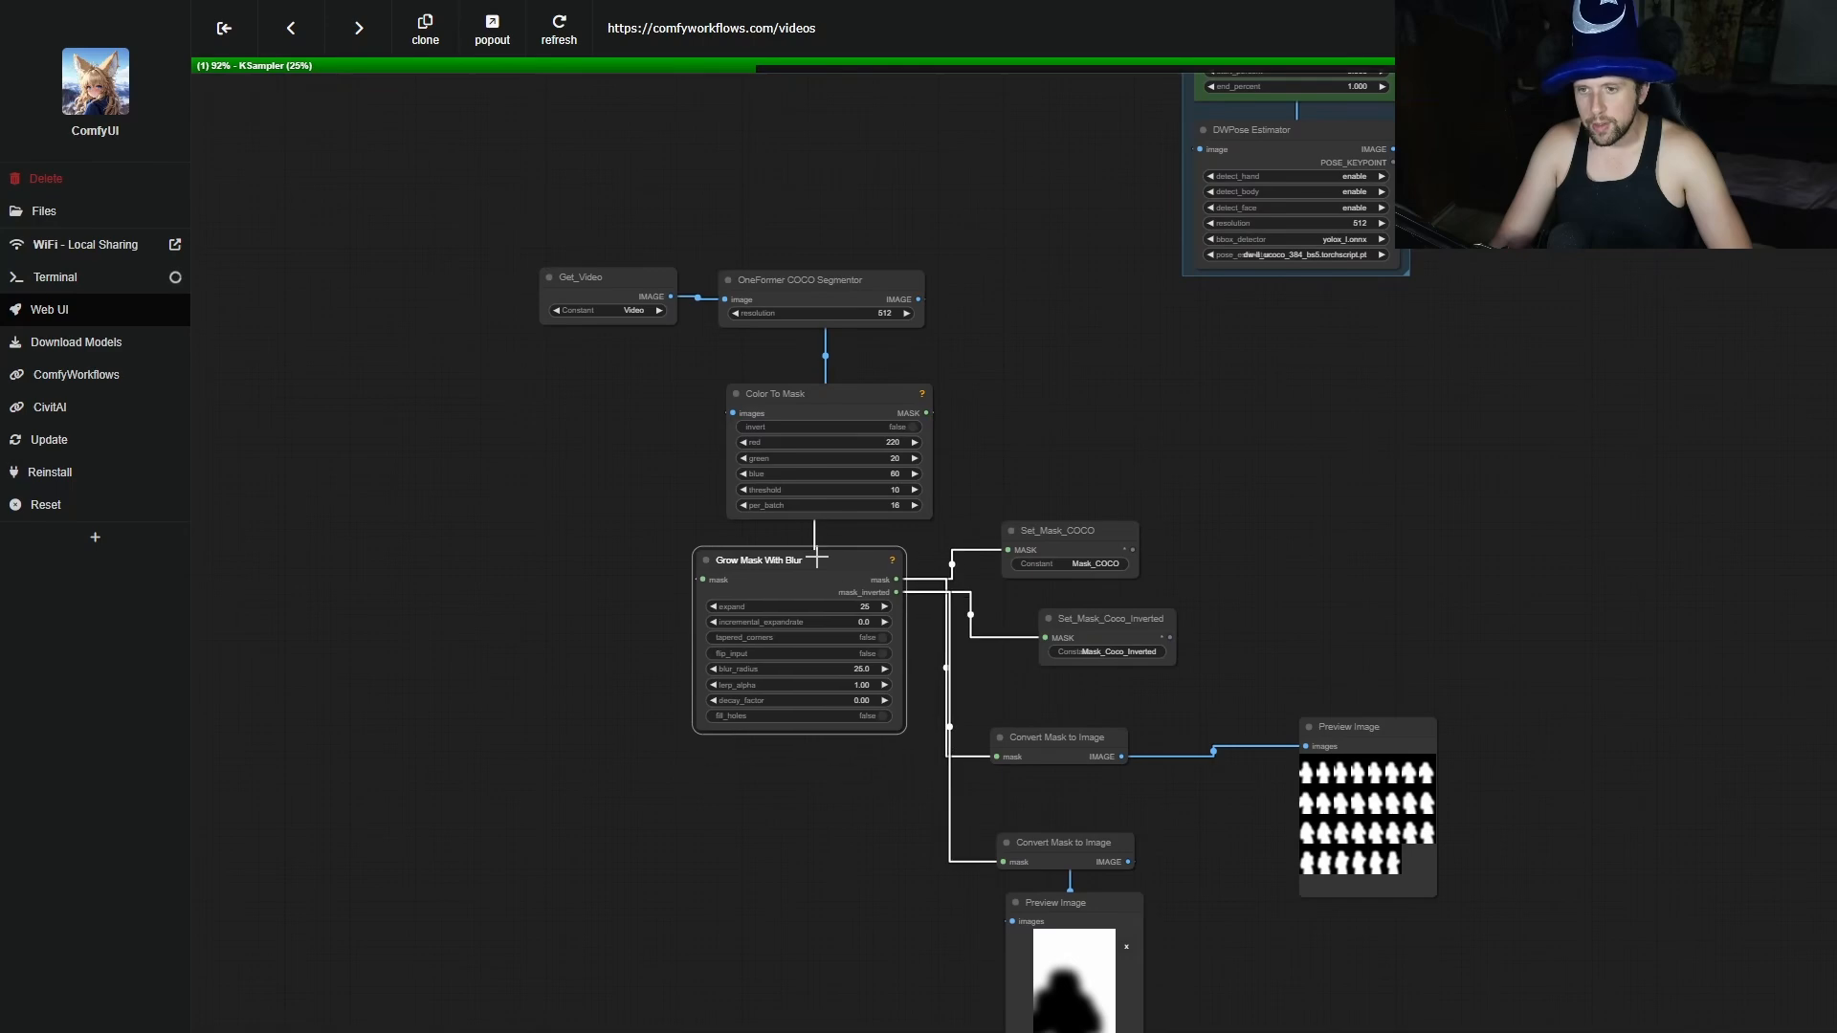
{"action": "scroll", "coordinate": [1127, 950], "scroll_direction": "up", "scroll_amount": 8}
{"action": "scroll", "coordinate": [1128, 950], "scroll_direction": "up", "scroll_amount": 1}
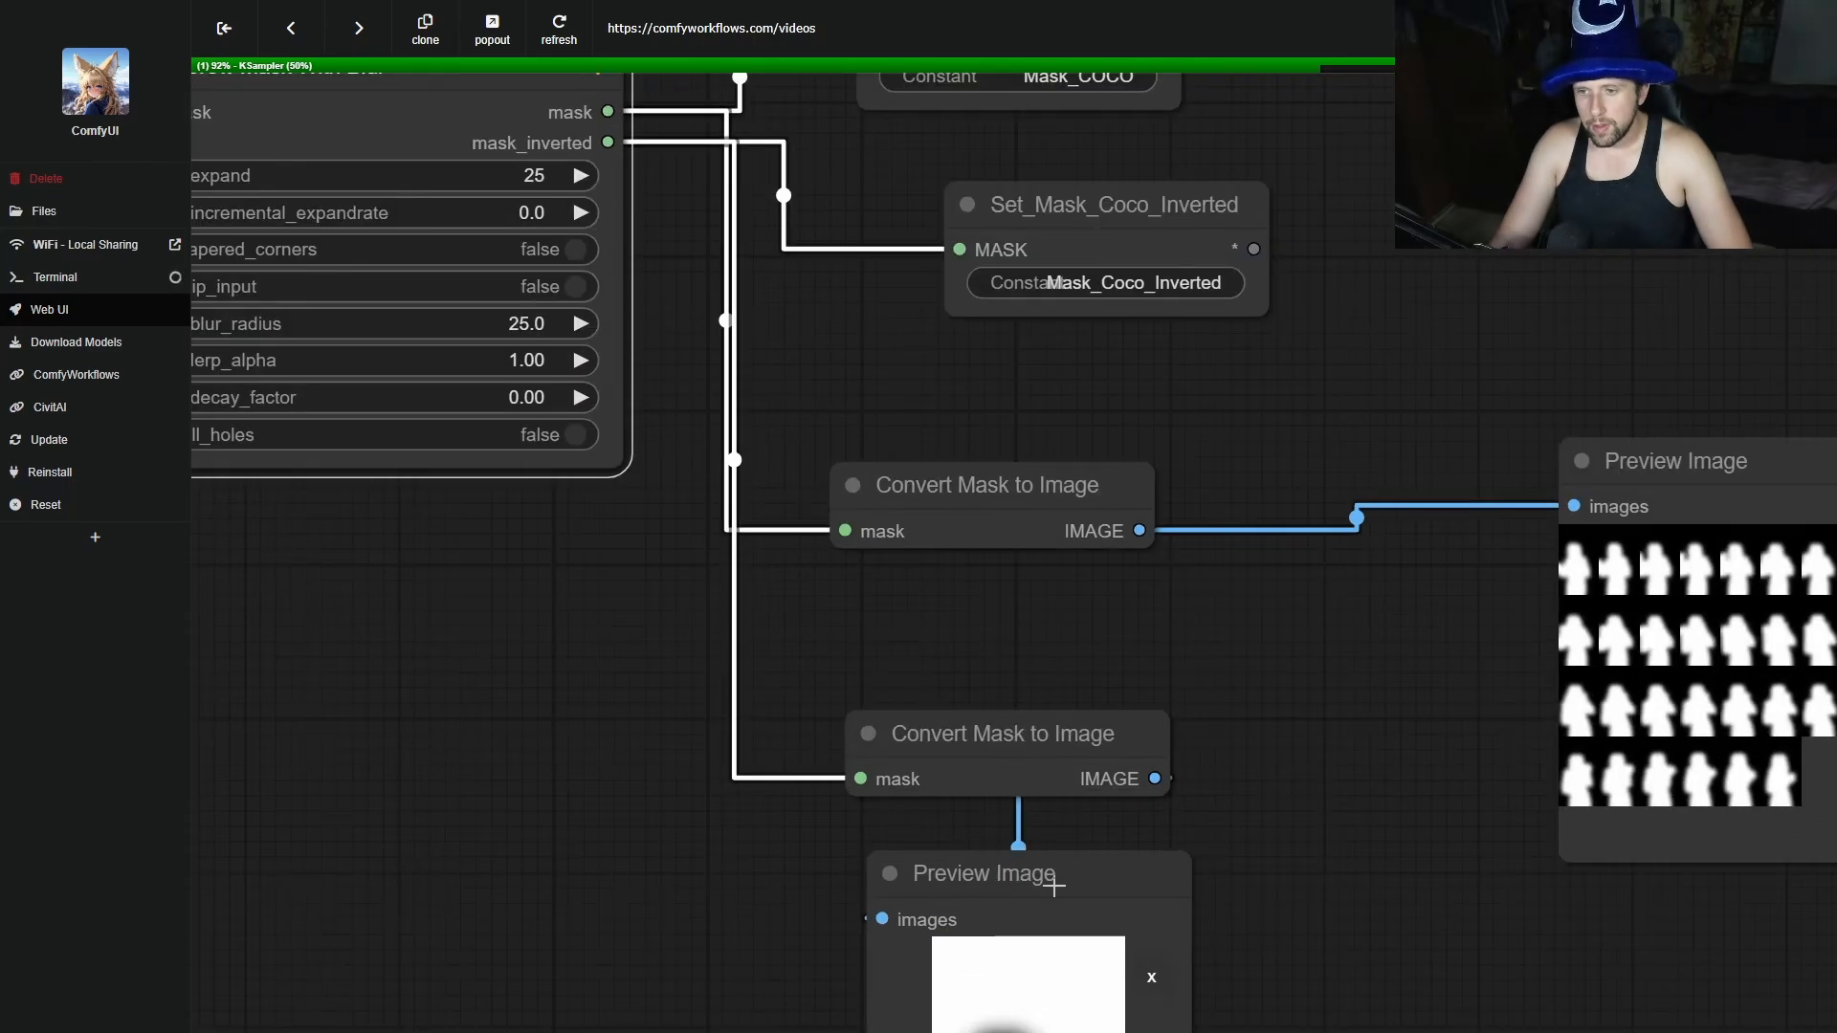
{"action": "scroll", "coordinate": [576, 758], "scroll_direction": "down", "scroll_amount": 5}
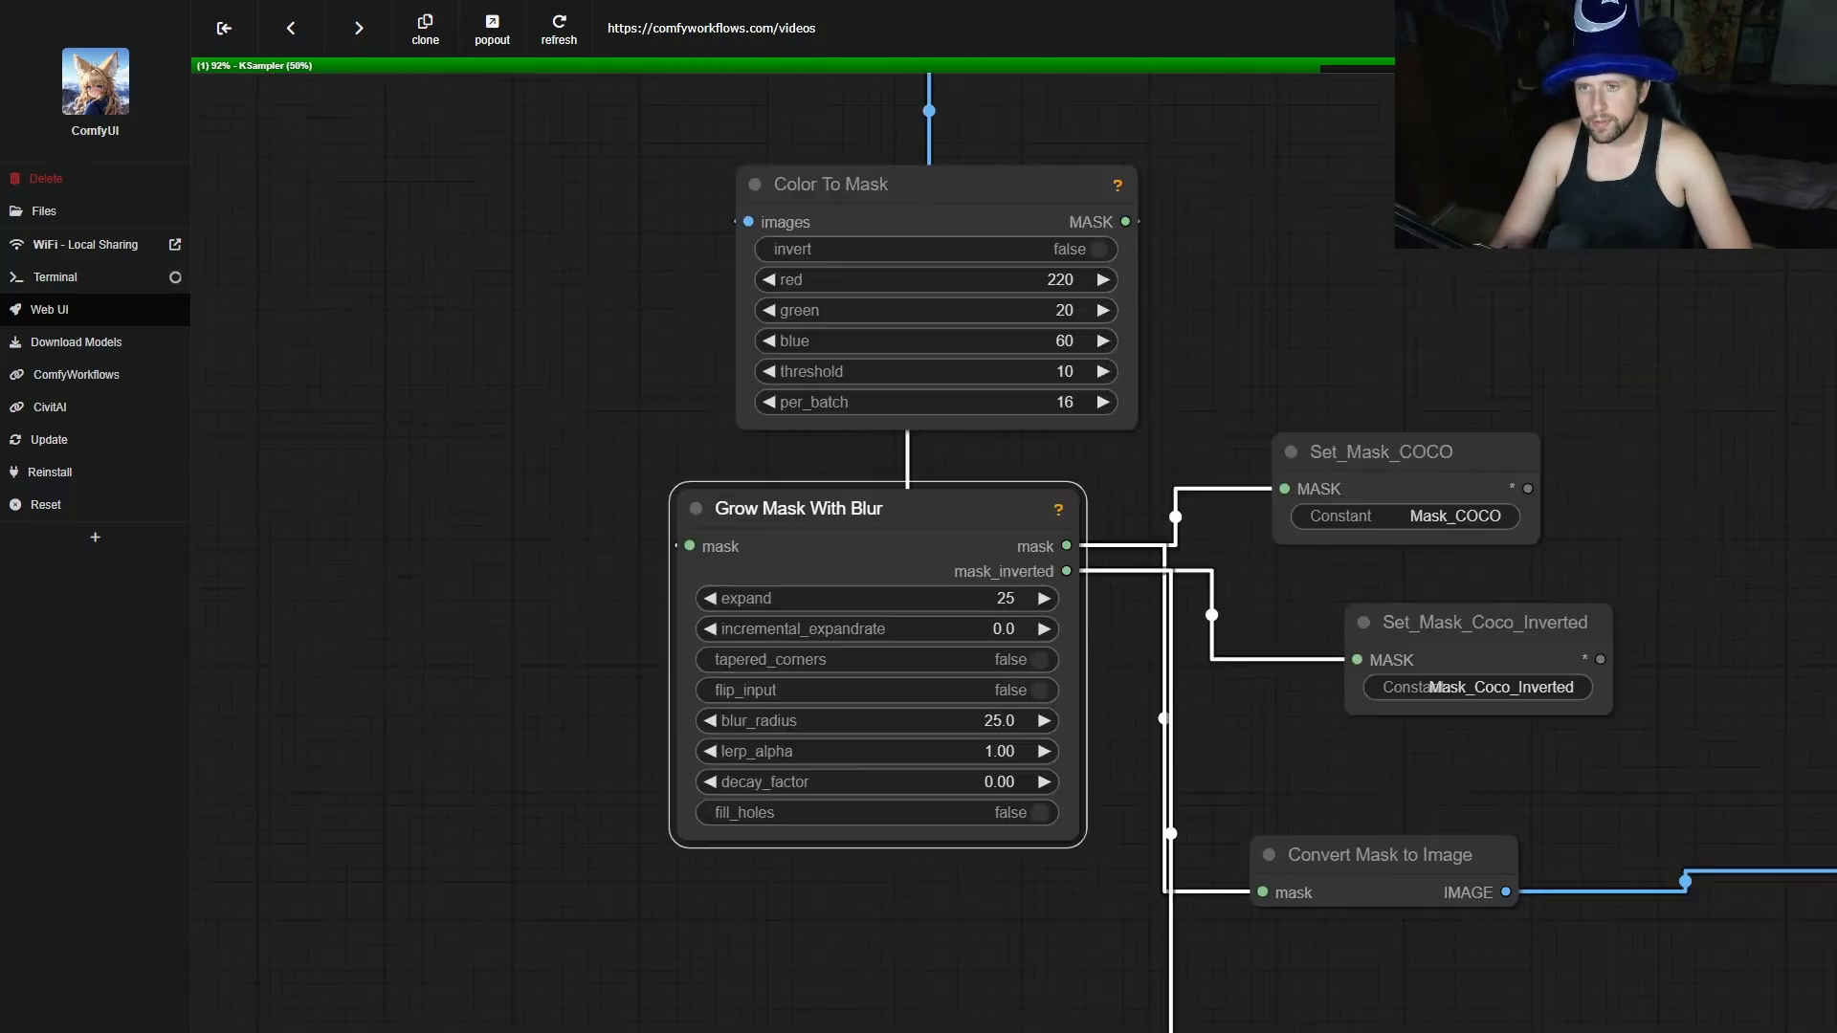
{"action": "left_click_drag", "start_coordinate": [603, 625], "coordinate": [403, 759]}
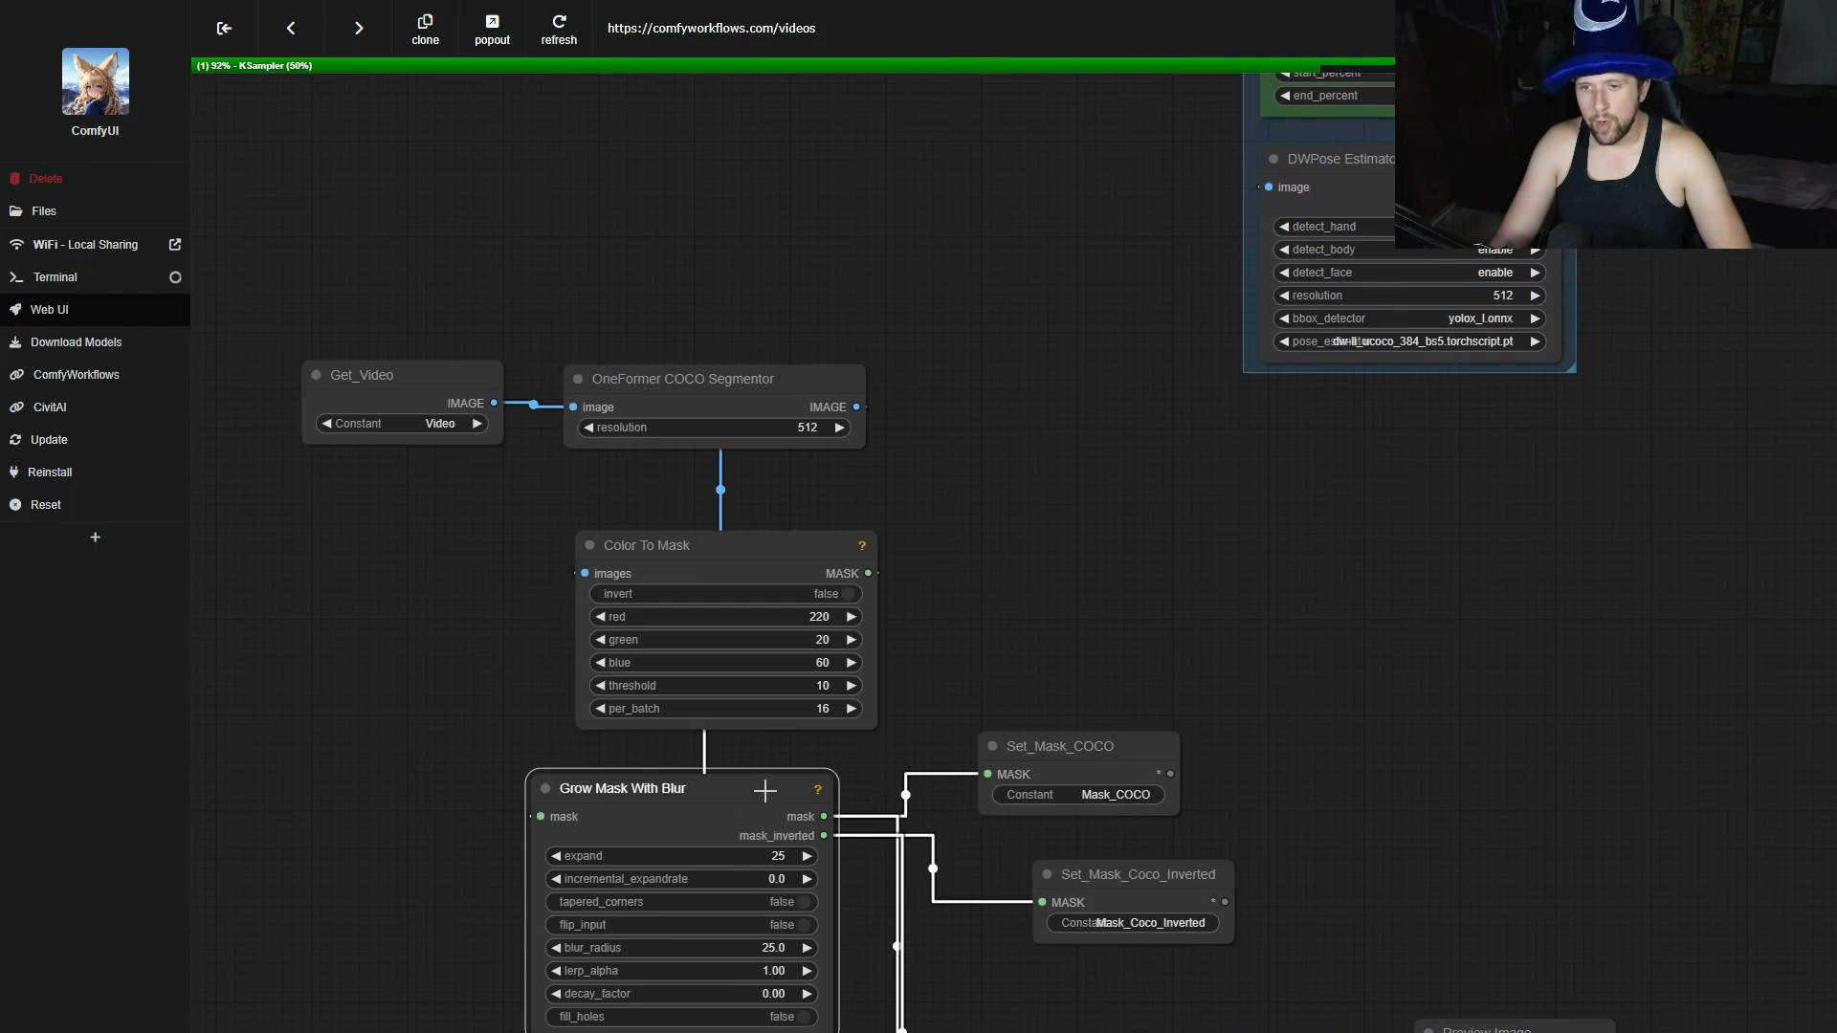
{"action": "left_click_drag", "start_coordinate": [765, 791], "coordinate": [820, 767]}
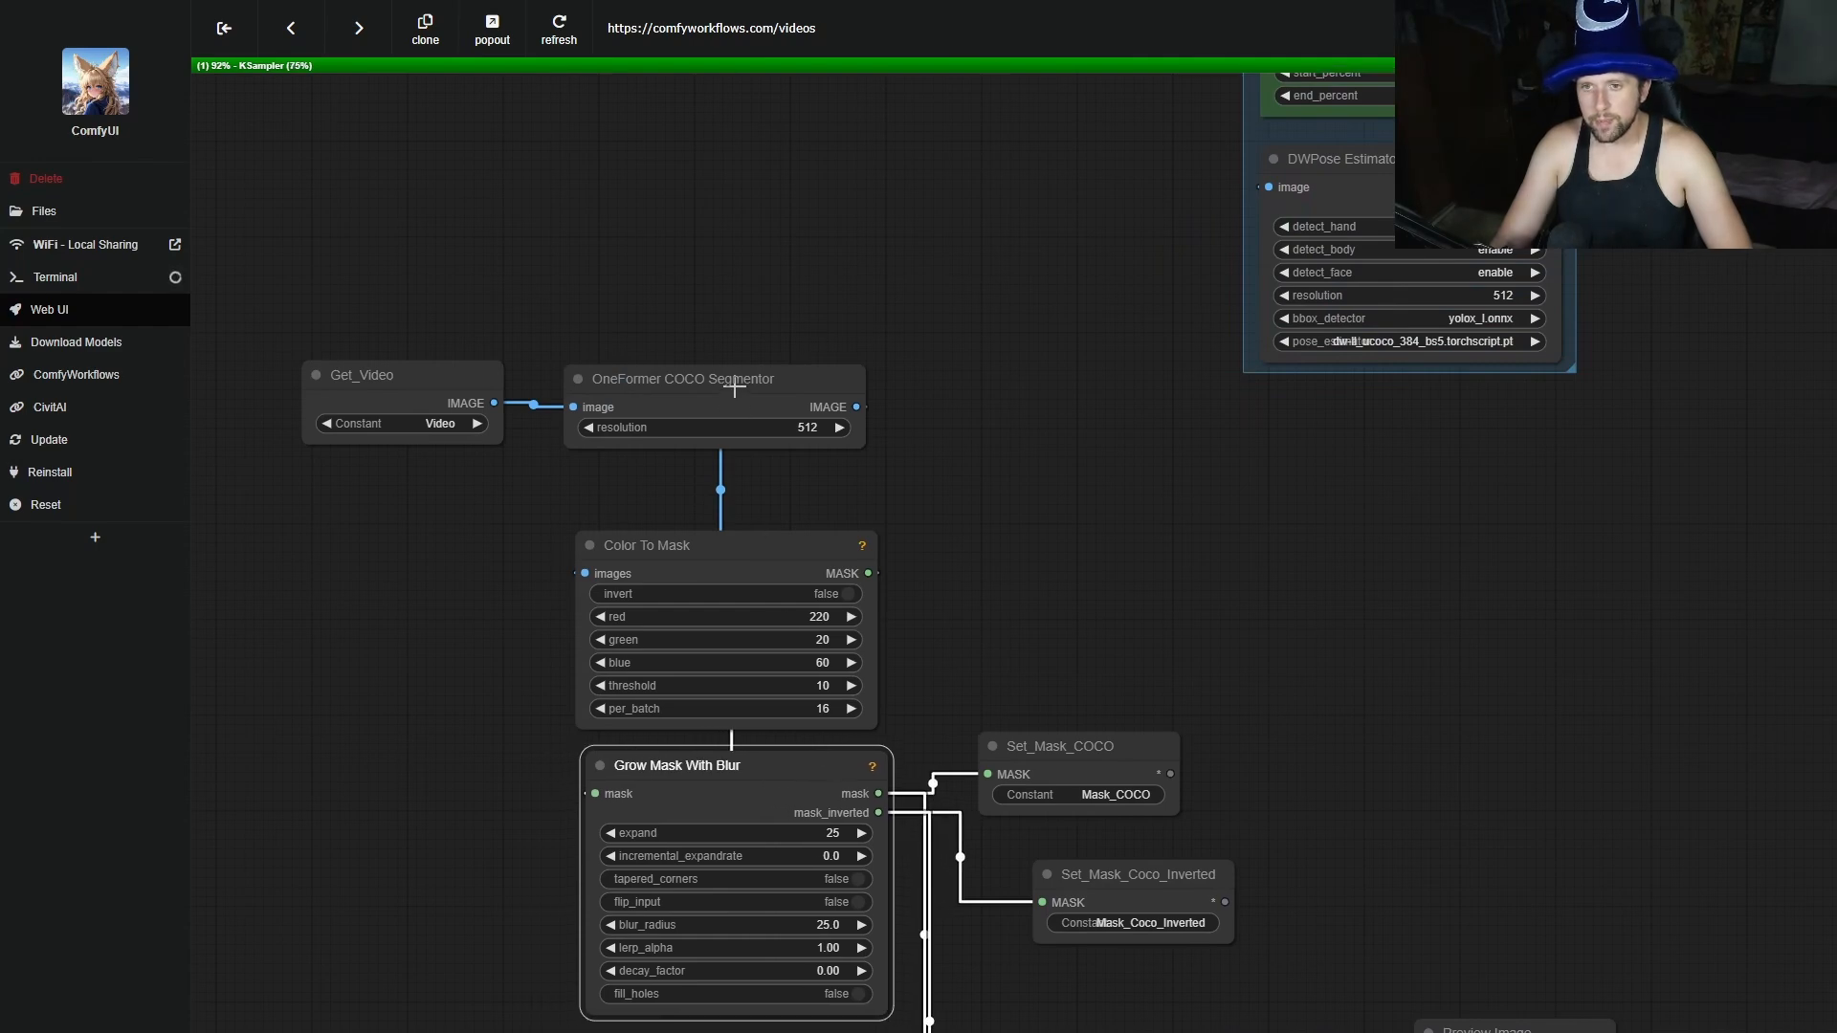
Stack the Get_Video and OneFormer COCO Segmentor nodes in a column directly above Color To Mask.
{"action": "left_click_drag", "start_coordinate": [735, 386], "coordinate": [745, 443]}
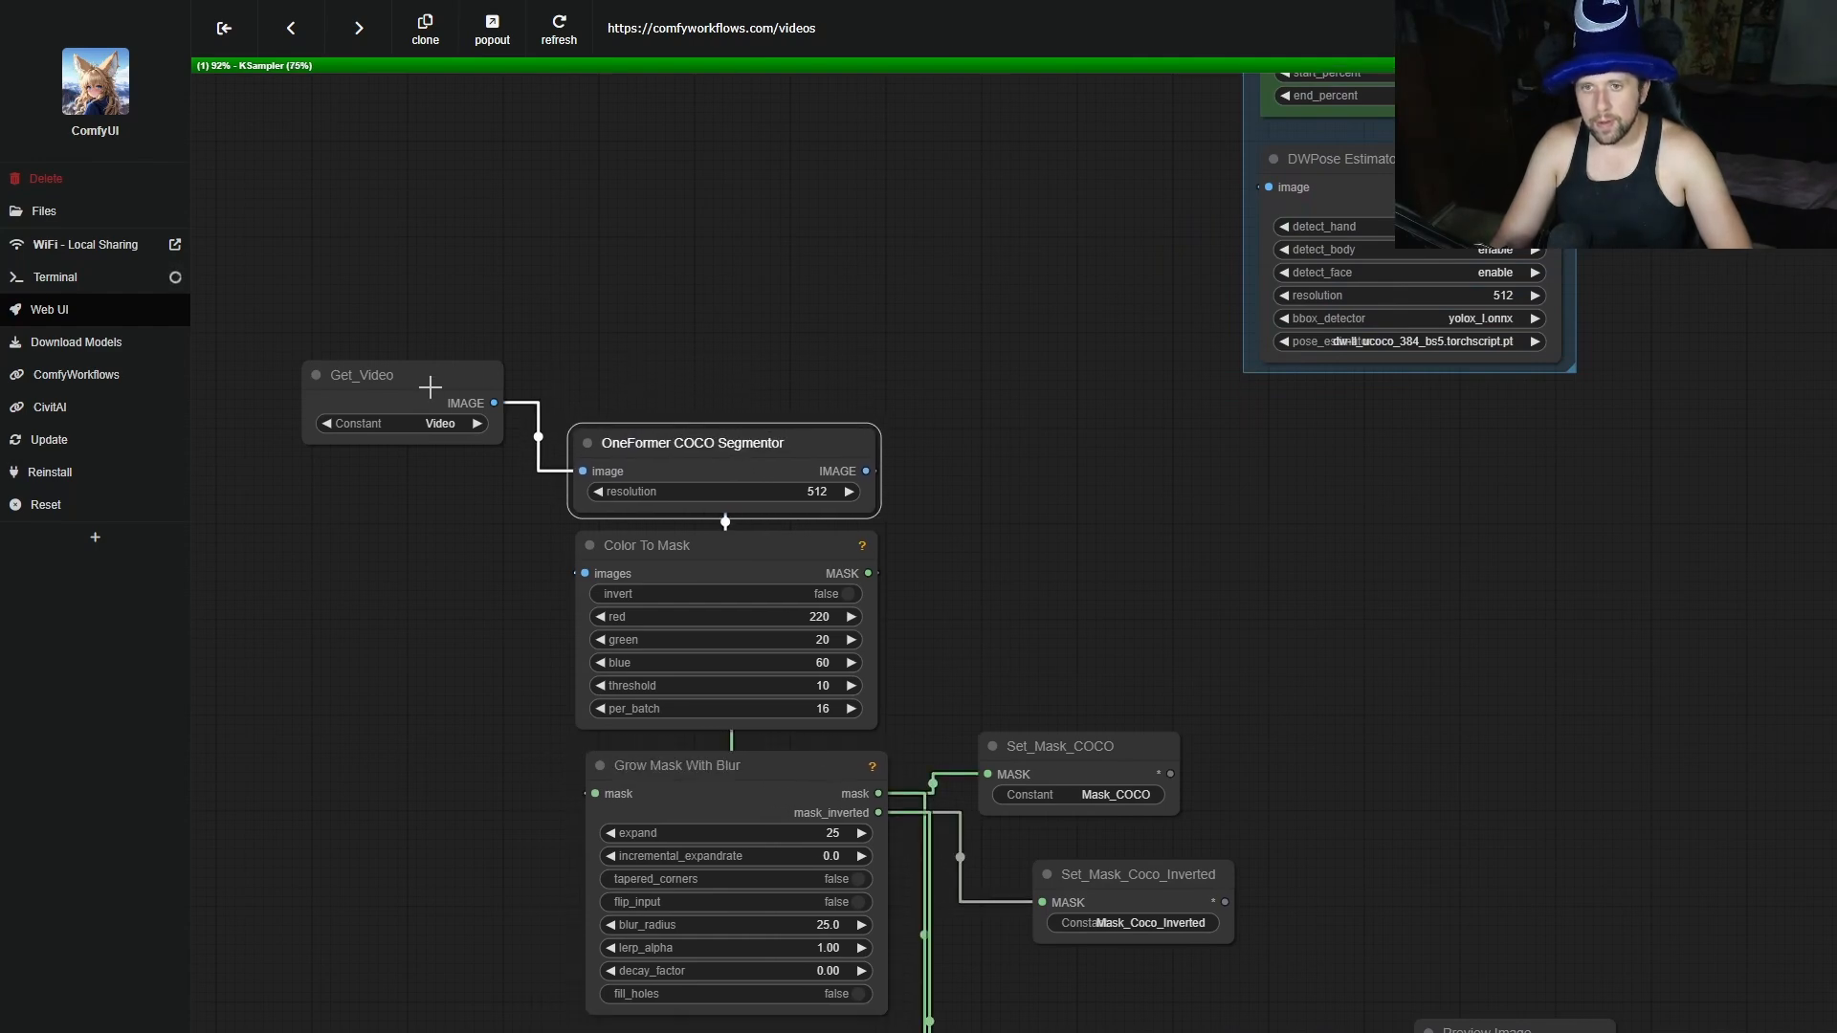
{"action": "left_click_drag", "start_coordinate": [430, 387], "coordinate": [702, 364]}
{"action": "left_click_drag", "start_coordinate": [771, 415], "coordinate": [869, 408]}
Collapse the Set_Mask_COCO and Set_Mask_Coco_Inverted nodes and tuck them behind Grow Mask With Blur.
{"action": "left_click_drag", "start_coordinate": [1247, 611], "coordinate": [774, 493]}
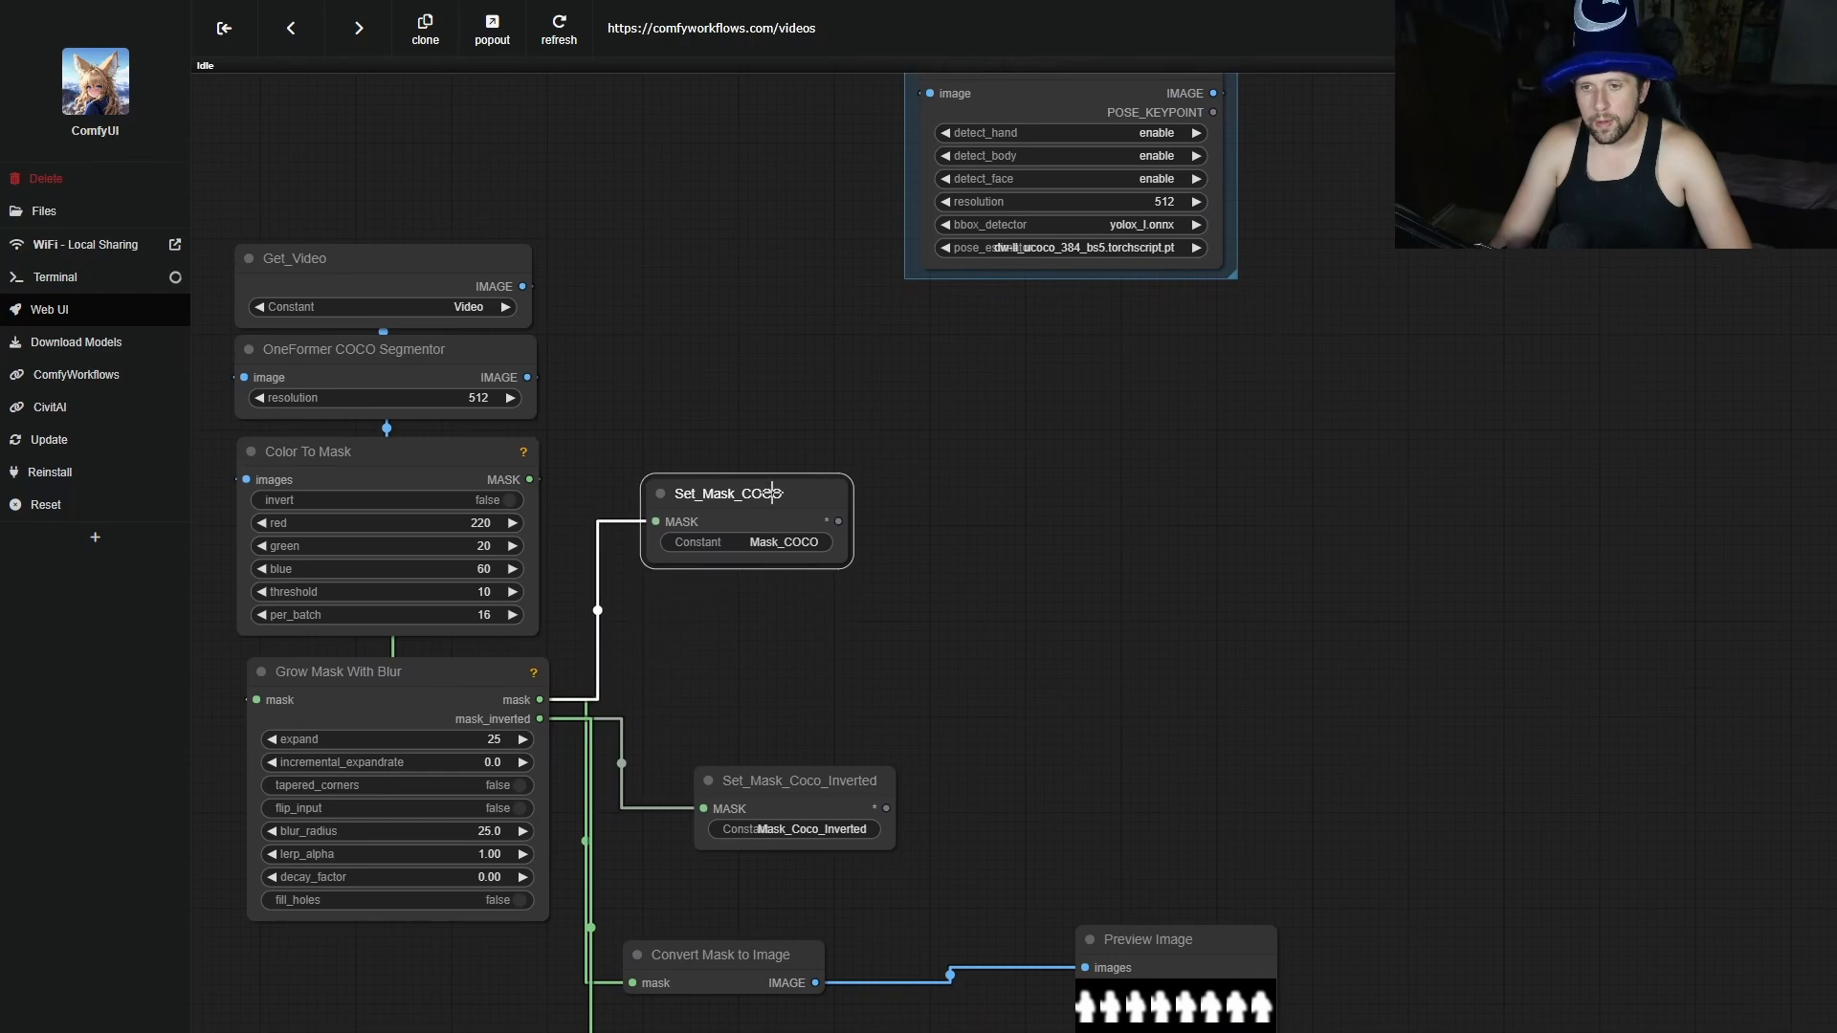
{"action": "left_click", "coordinate": [662, 492]}
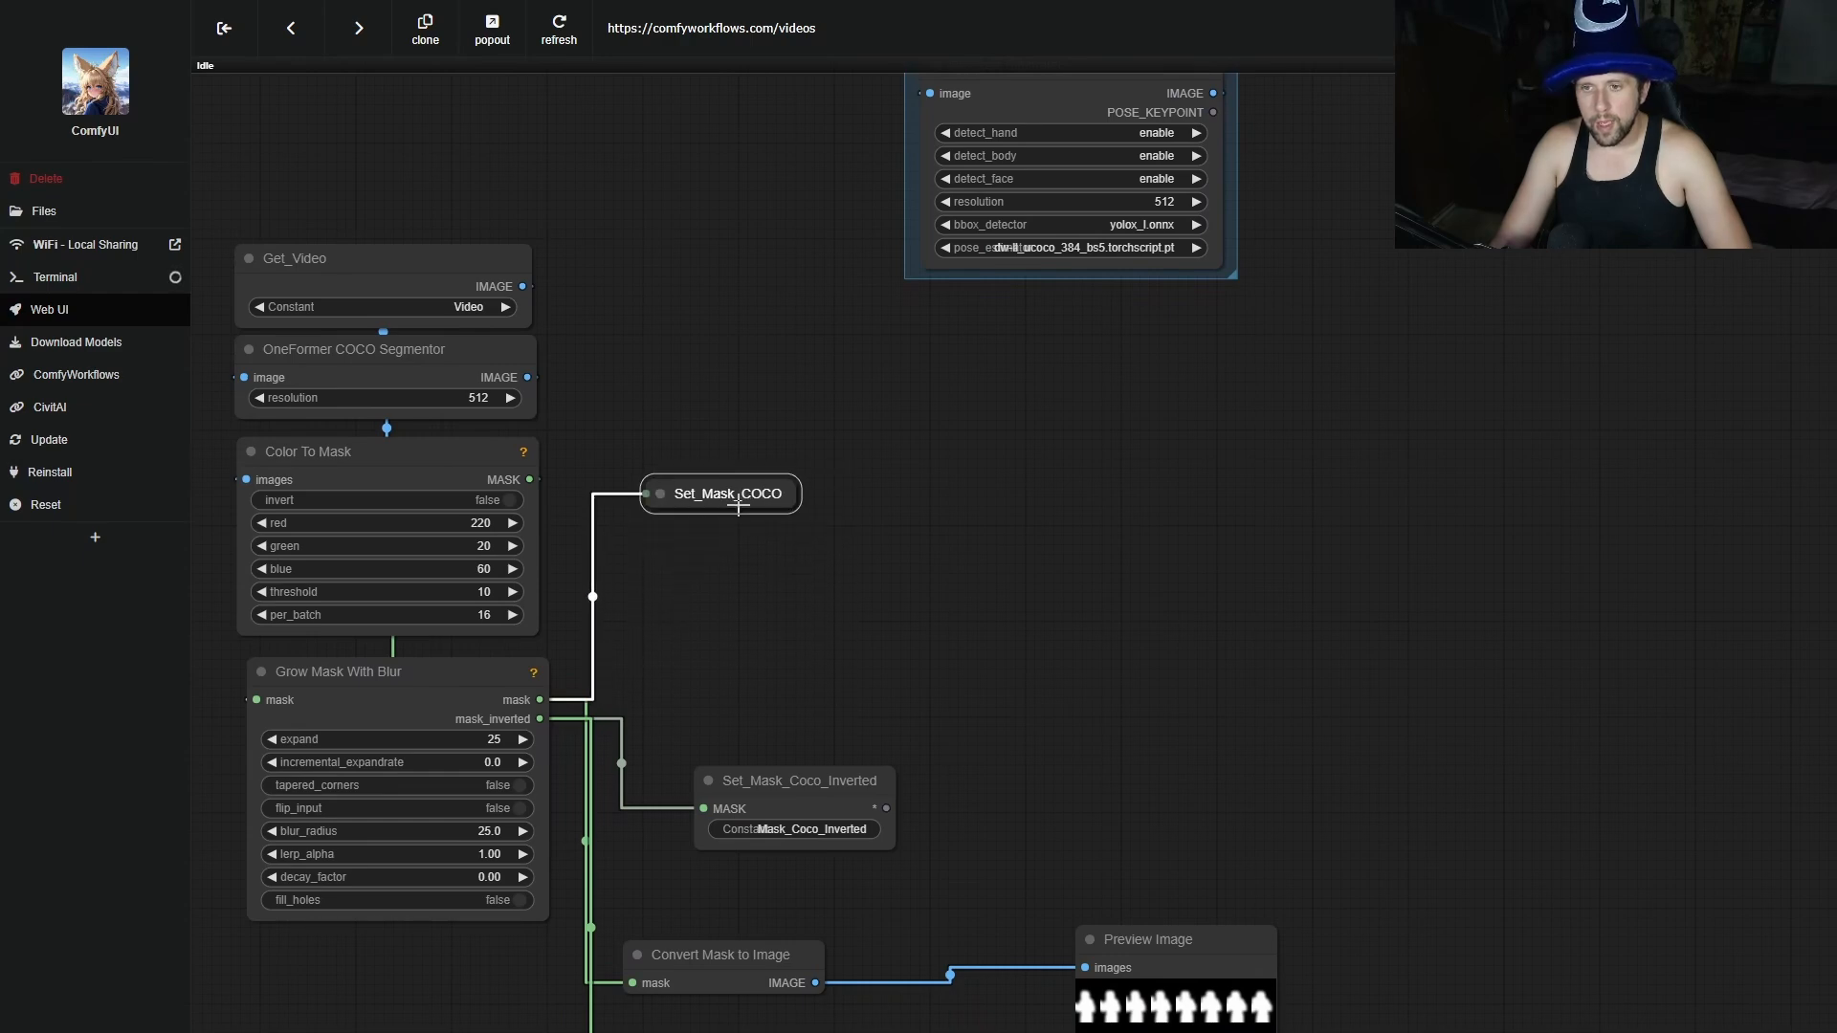
{"action": "left_click_drag", "start_coordinate": [741, 502], "coordinate": [456, 729]}
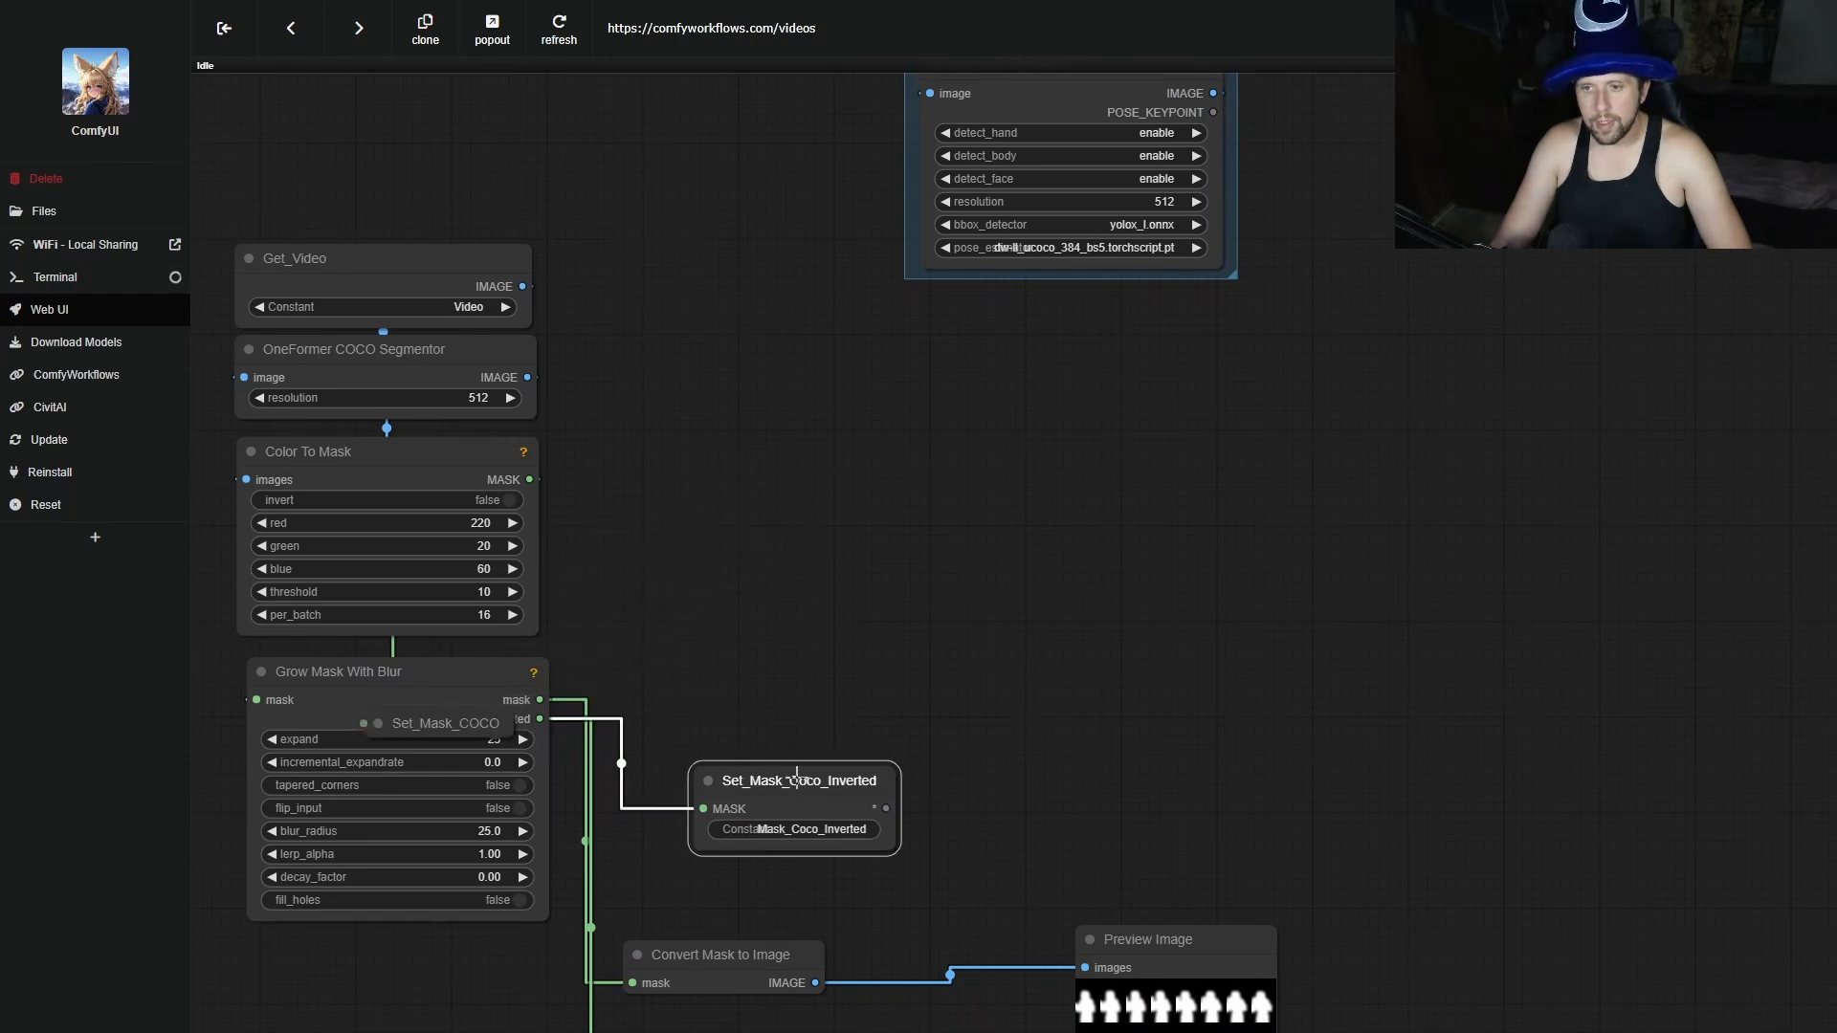
{"action": "left_click_drag", "start_coordinate": [797, 777], "coordinate": [474, 738]}
{"action": "left_click", "coordinate": [674, 746]}
{"action": "left_click", "coordinate": [460, 682]}
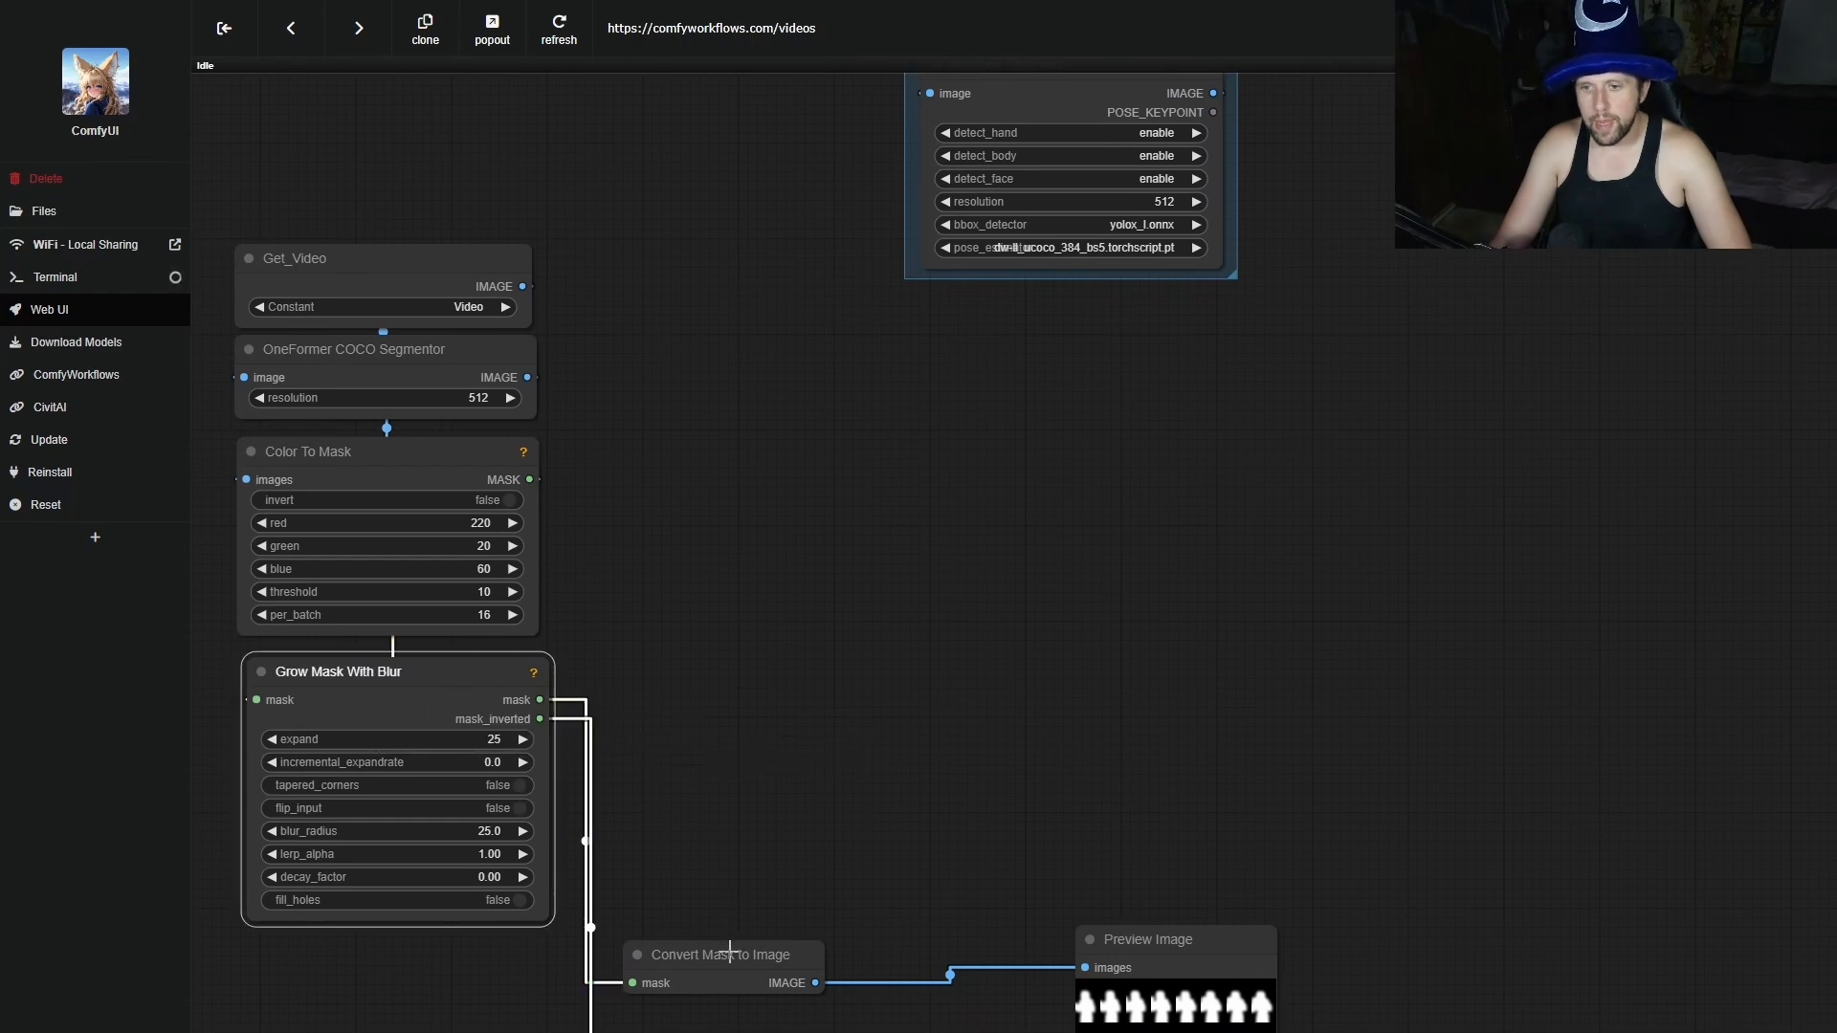
Collapse both Convert Mask to Image nodes onto Grow Mask With Blur and move the regular mask's Preview Image beside Get_Video.
{"action": "left_click", "coordinate": [639, 955]}
{"action": "left_click_drag", "start_coordinate": [715, 965], "coordinate": [418, 720]}
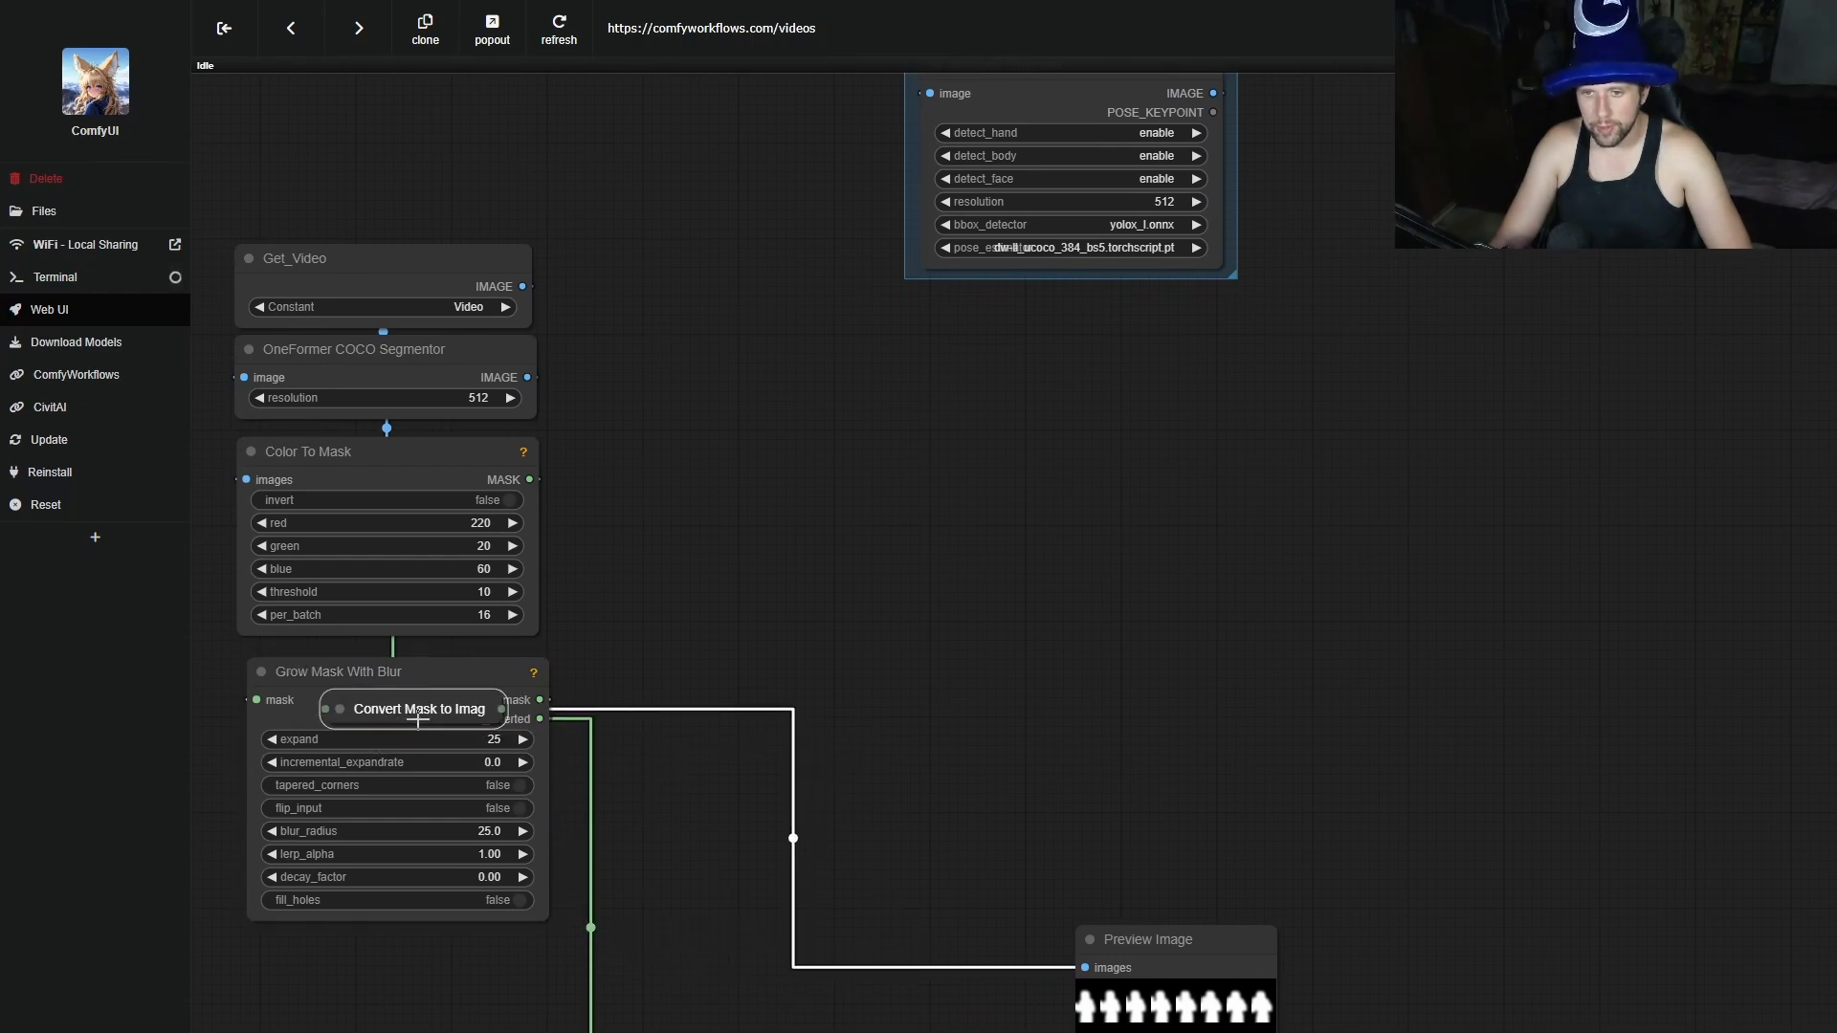
{"action": "left_click", "coordinate": [643, 1032]}
{"action": "left_click_drag", "start_coordinate": [707, 1032], "coordinate": [454, 783]}
{"action": "left_click_drag", "start_coordinate": [1207, 941], "coordinate": [691, 274]}
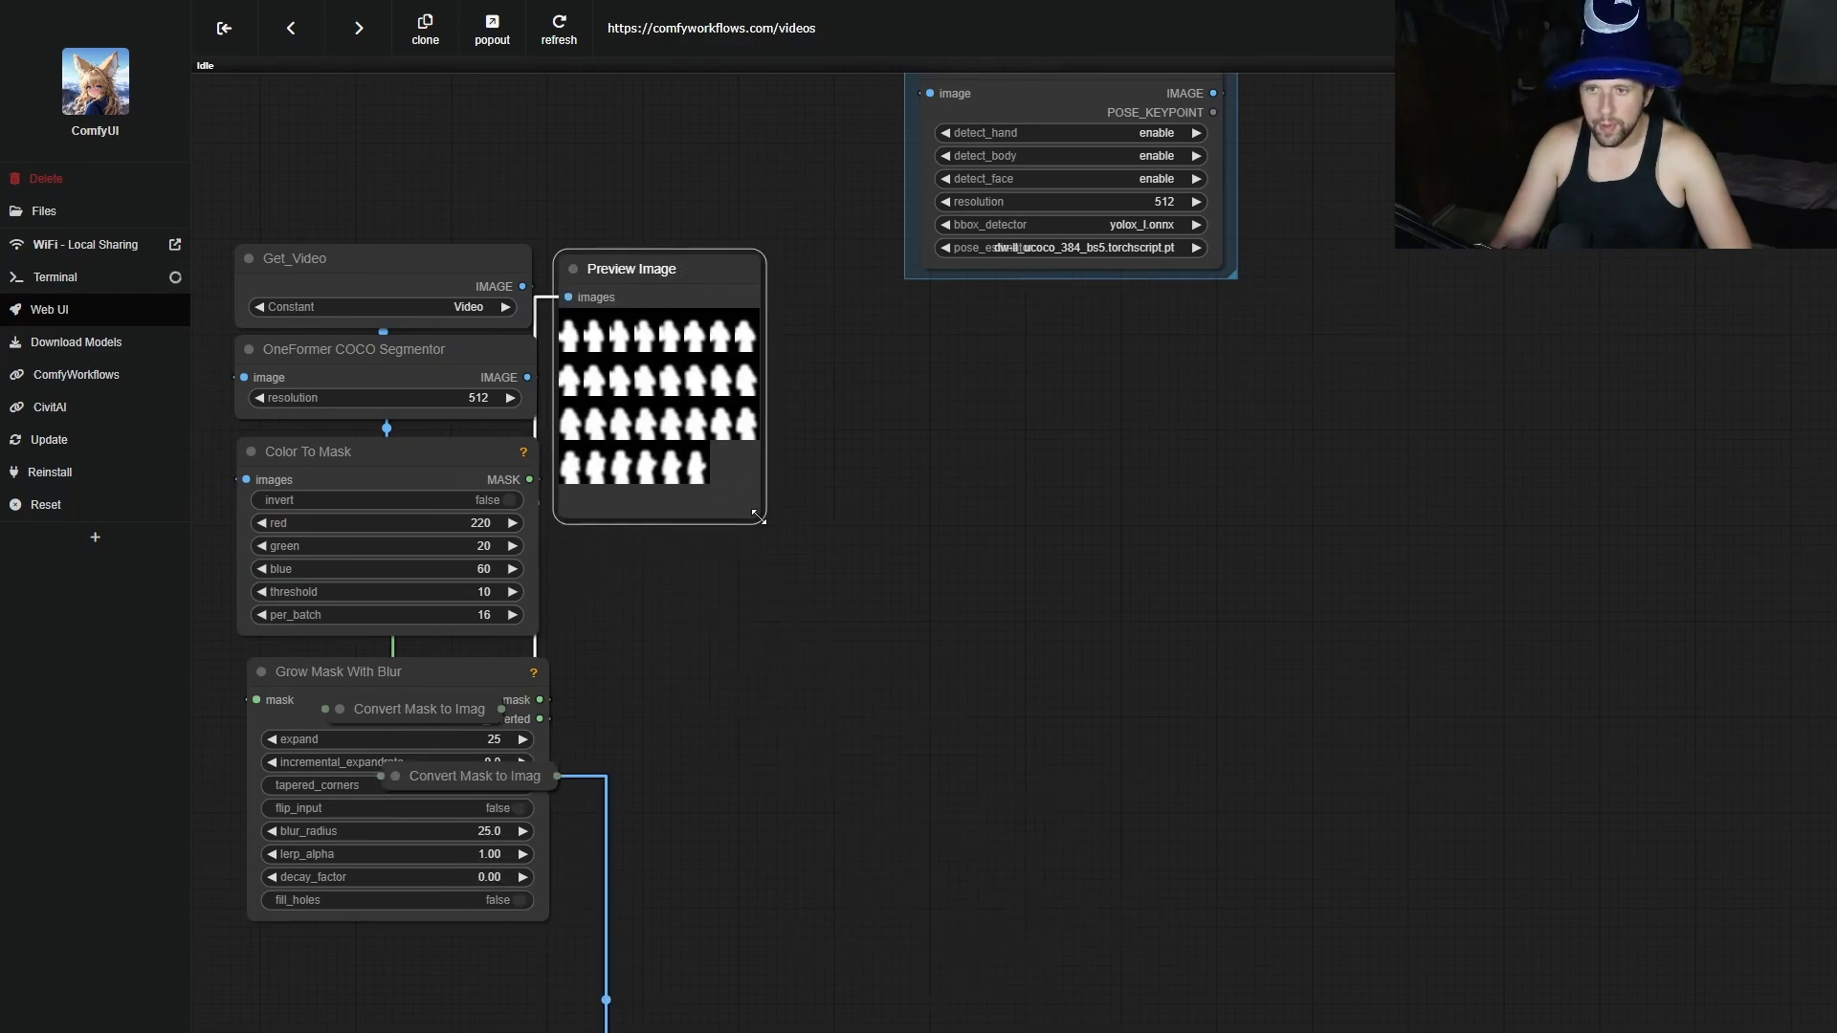
Stack the inverted mask's Preview Image directly beneath the regular mask's preview and enlarge both to a matching width.
{"action": "left_click_drag", "start_coordinate": [757, 518], "coordinate": [833, 611]}
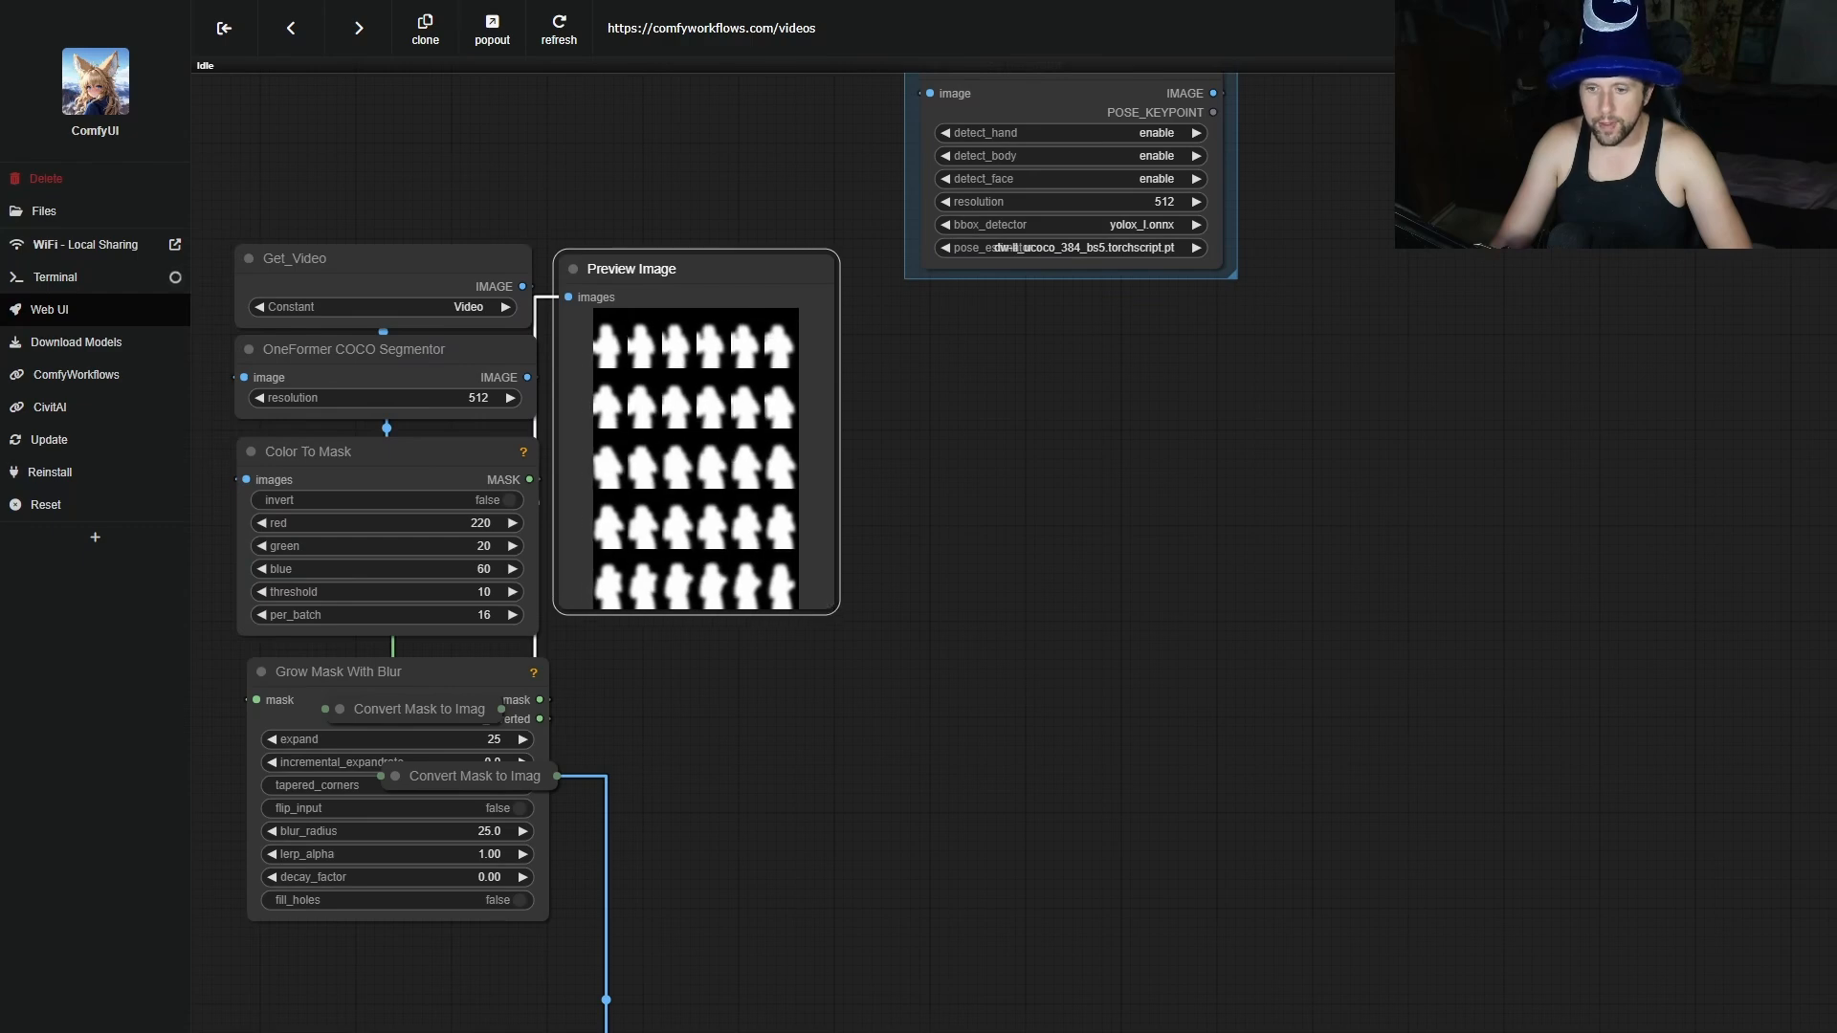
{"action": "left_click_drag", "start_coordinate": [806, 1032], "coordinate": [720, 639]}
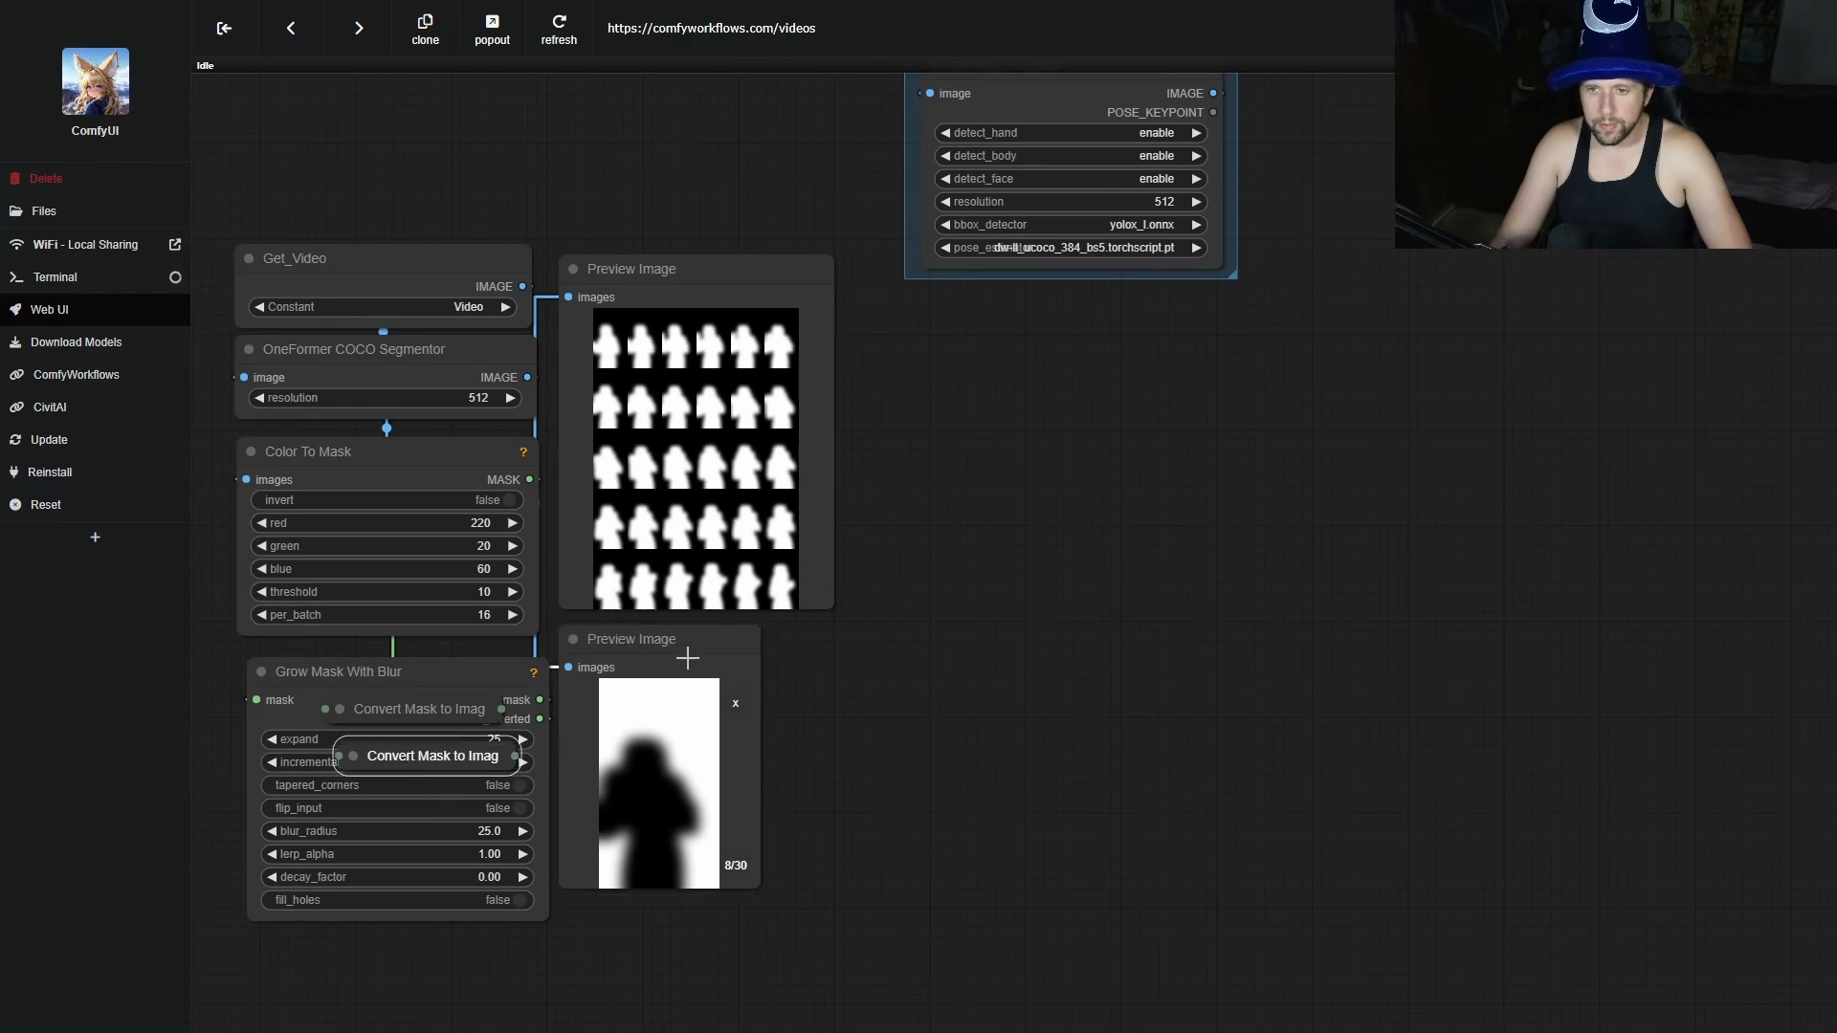
{"action": "left_click_drag", "start_coordinate": [688, 658], "coordinate": [688, 651]}
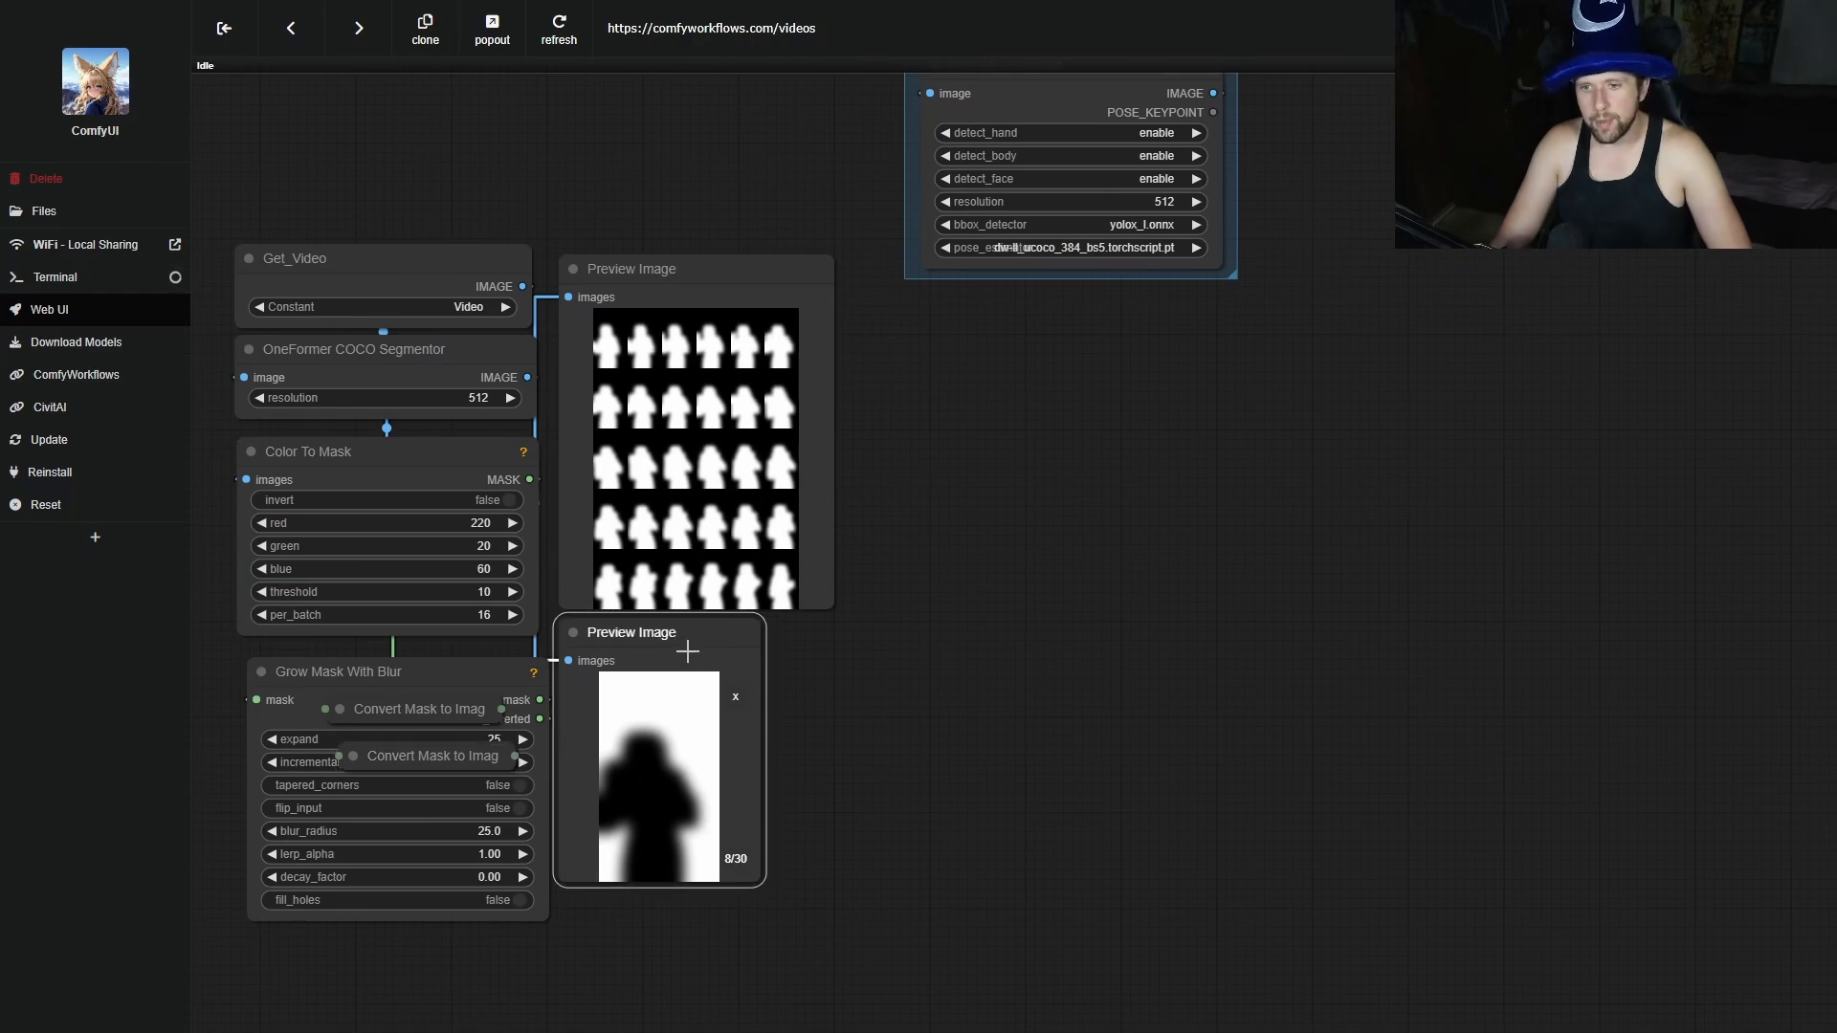
{"action": "left_click_drag", "start_coordinate": [768, 885], "coordinate": [840, 917]}
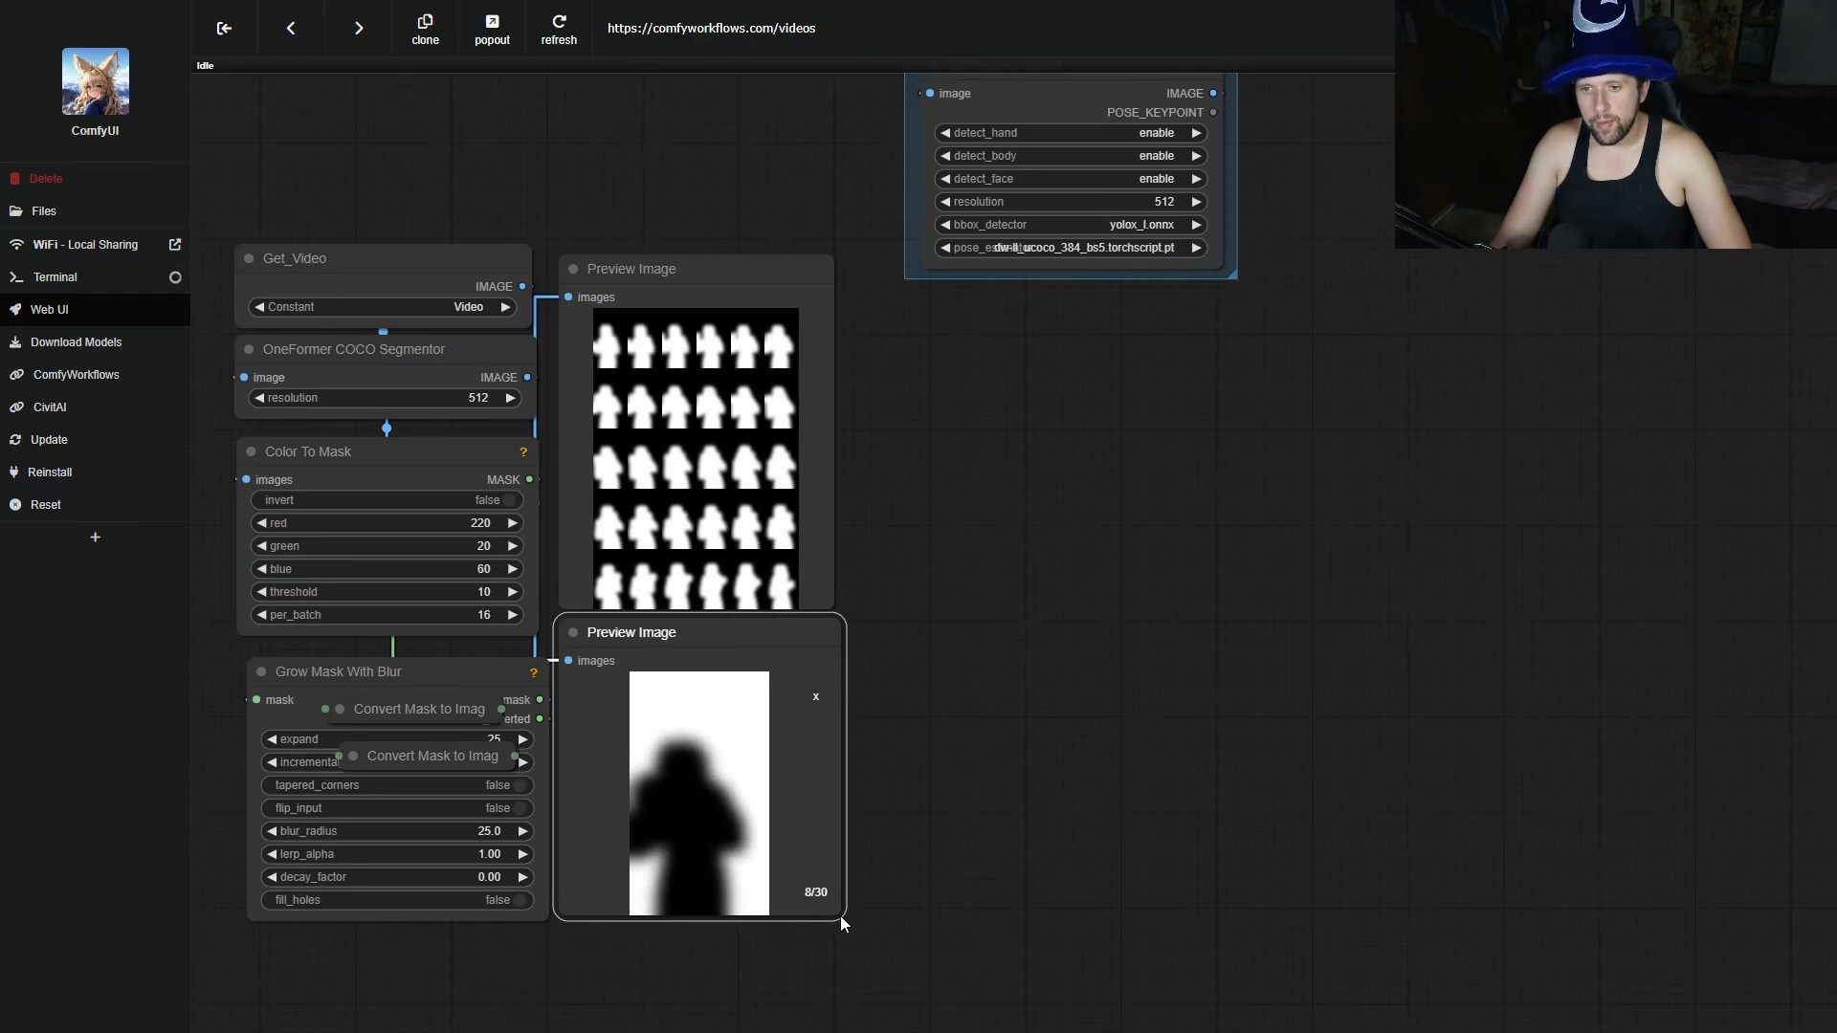
Group all the mask-generation and mask preview nodes together and title the group COCO Masks.
{"action": "scroll", "coordinate": [969, 800], "scroll_direction": "down", "scroll_amount": 6}
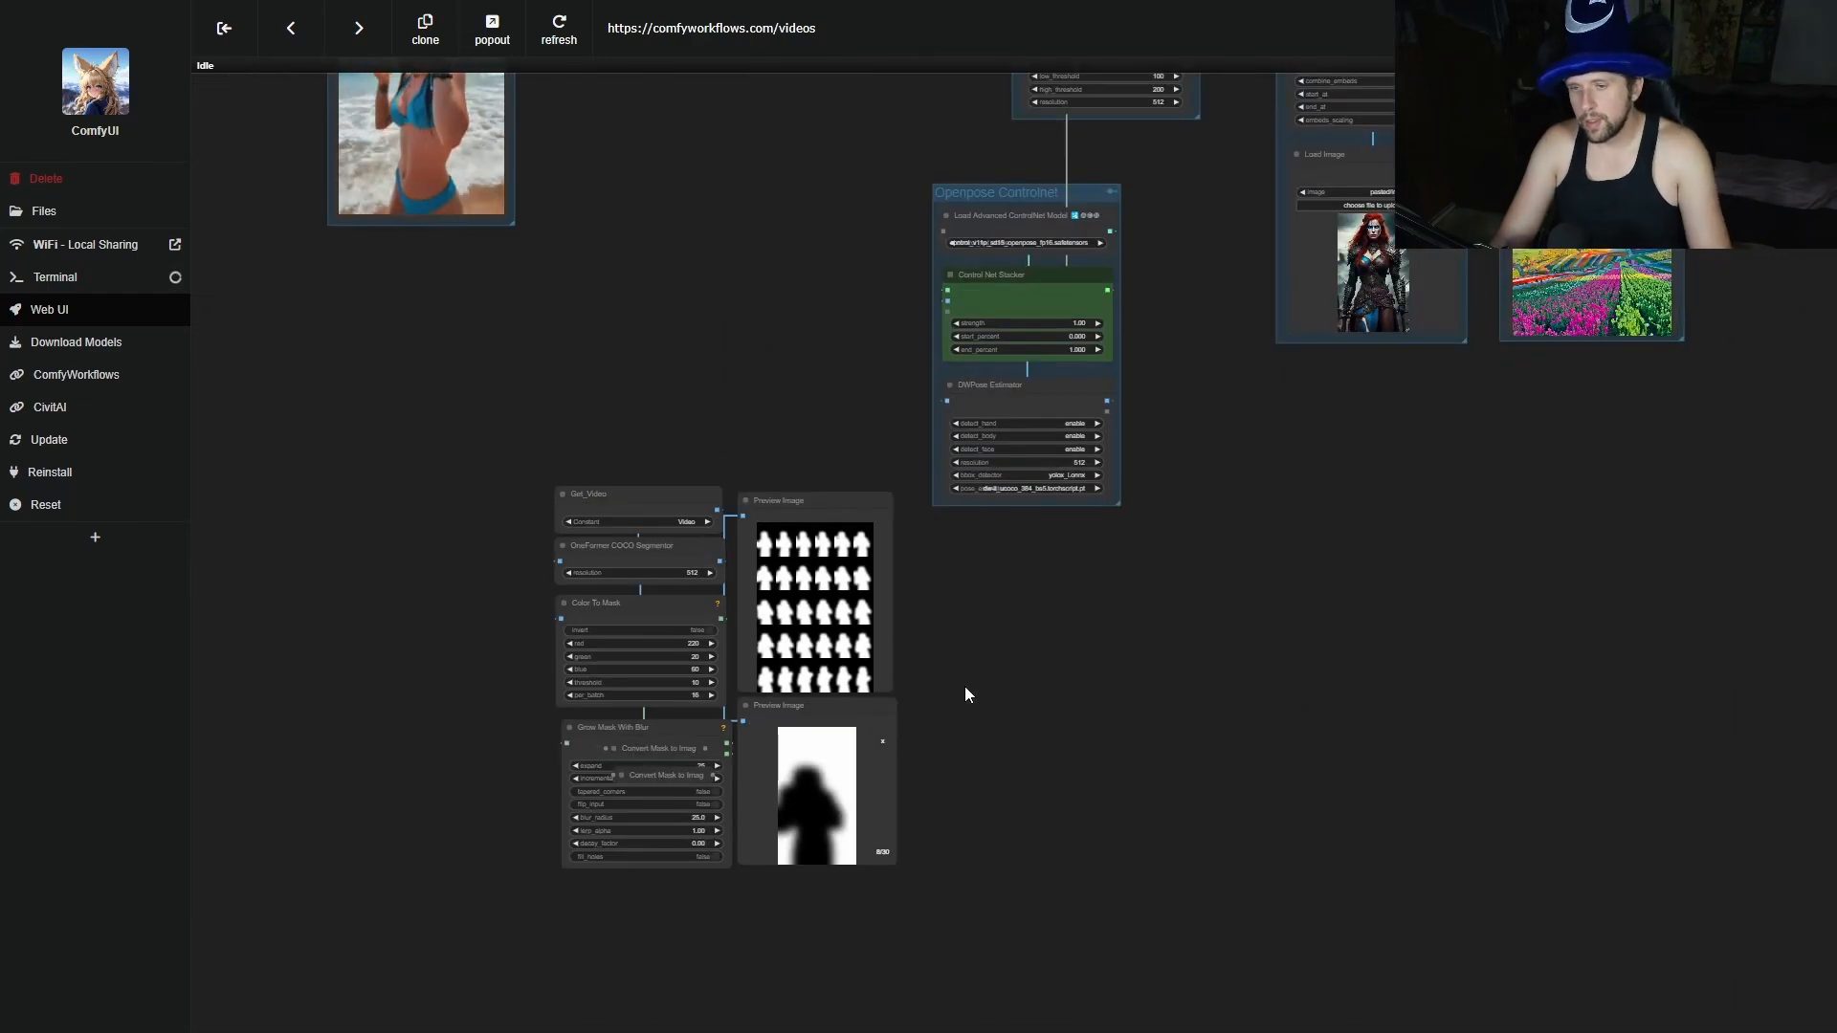
{"action": "left_click_drag", "start_coordinate": [973, 936], "coordinate": [920, 932]}
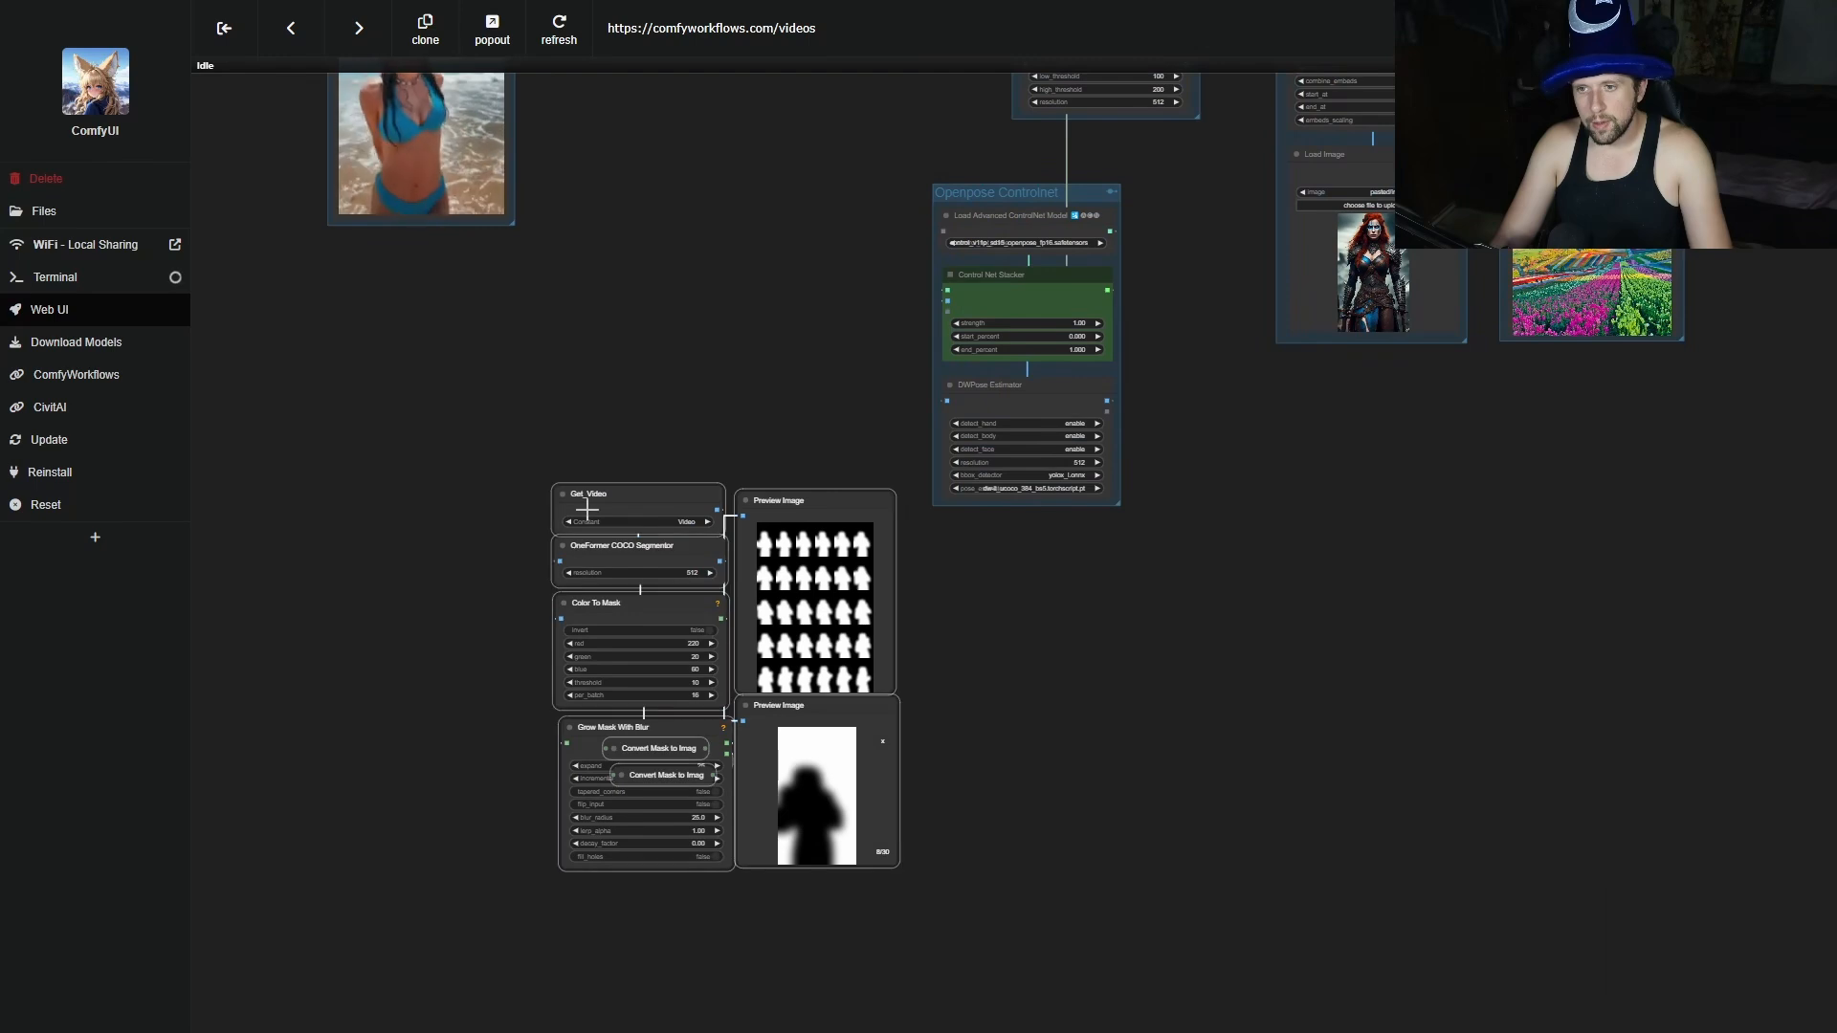
{"action": "right_click", "coordinate": [416, 505]}
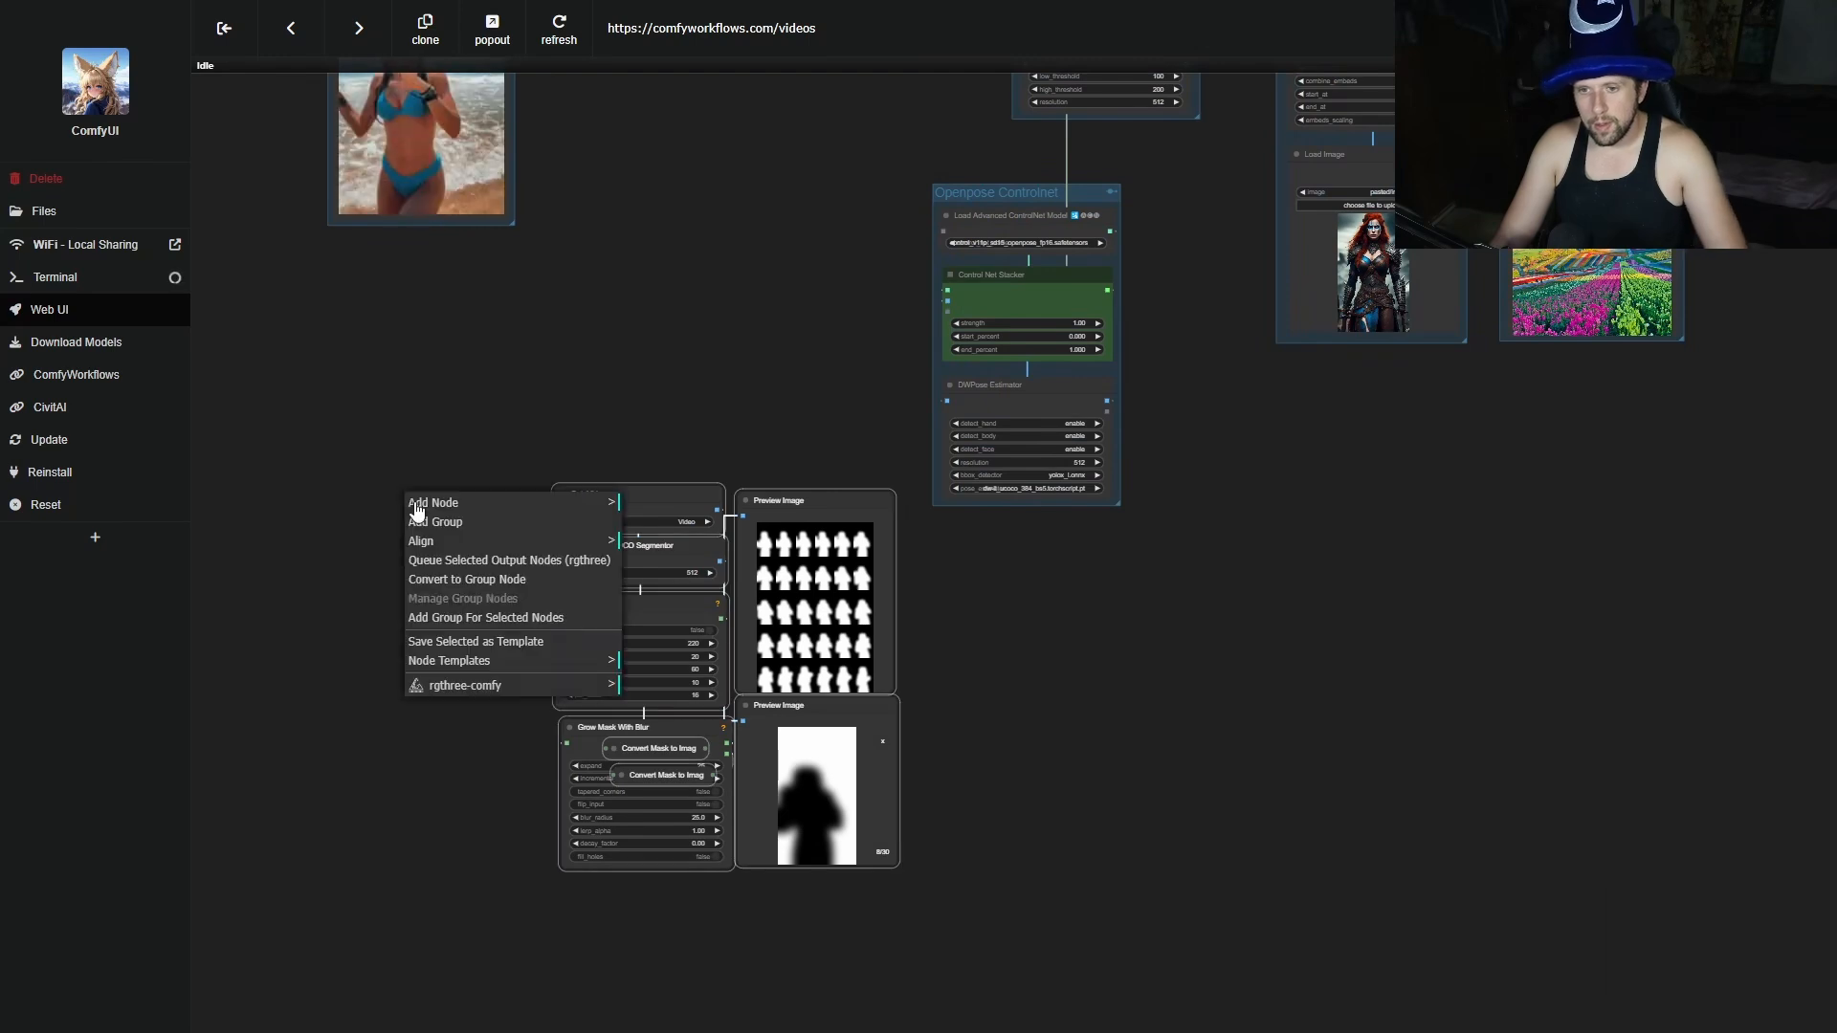
{"action": "left_click", "coordinate": [475, 620]}
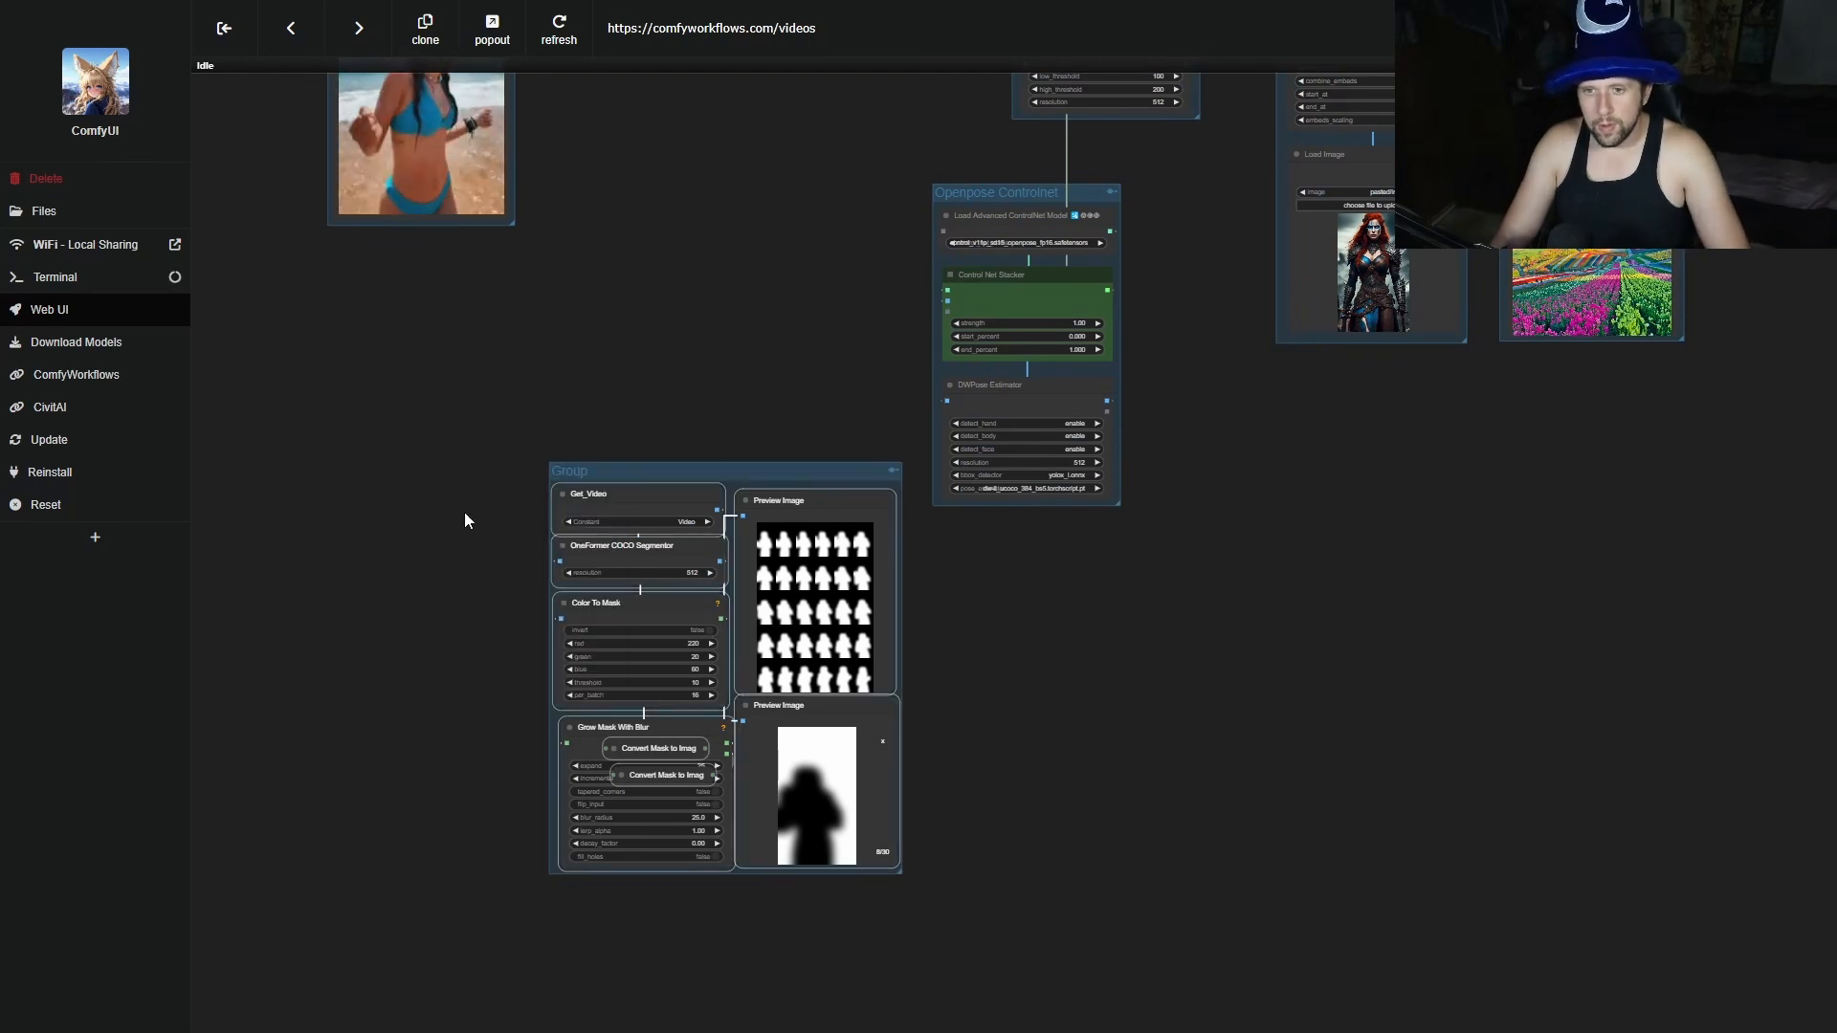
{"action": "right_click", "coordinate": [658, 471]}
{"action": "left_click", "coordinate": [727, 741]}
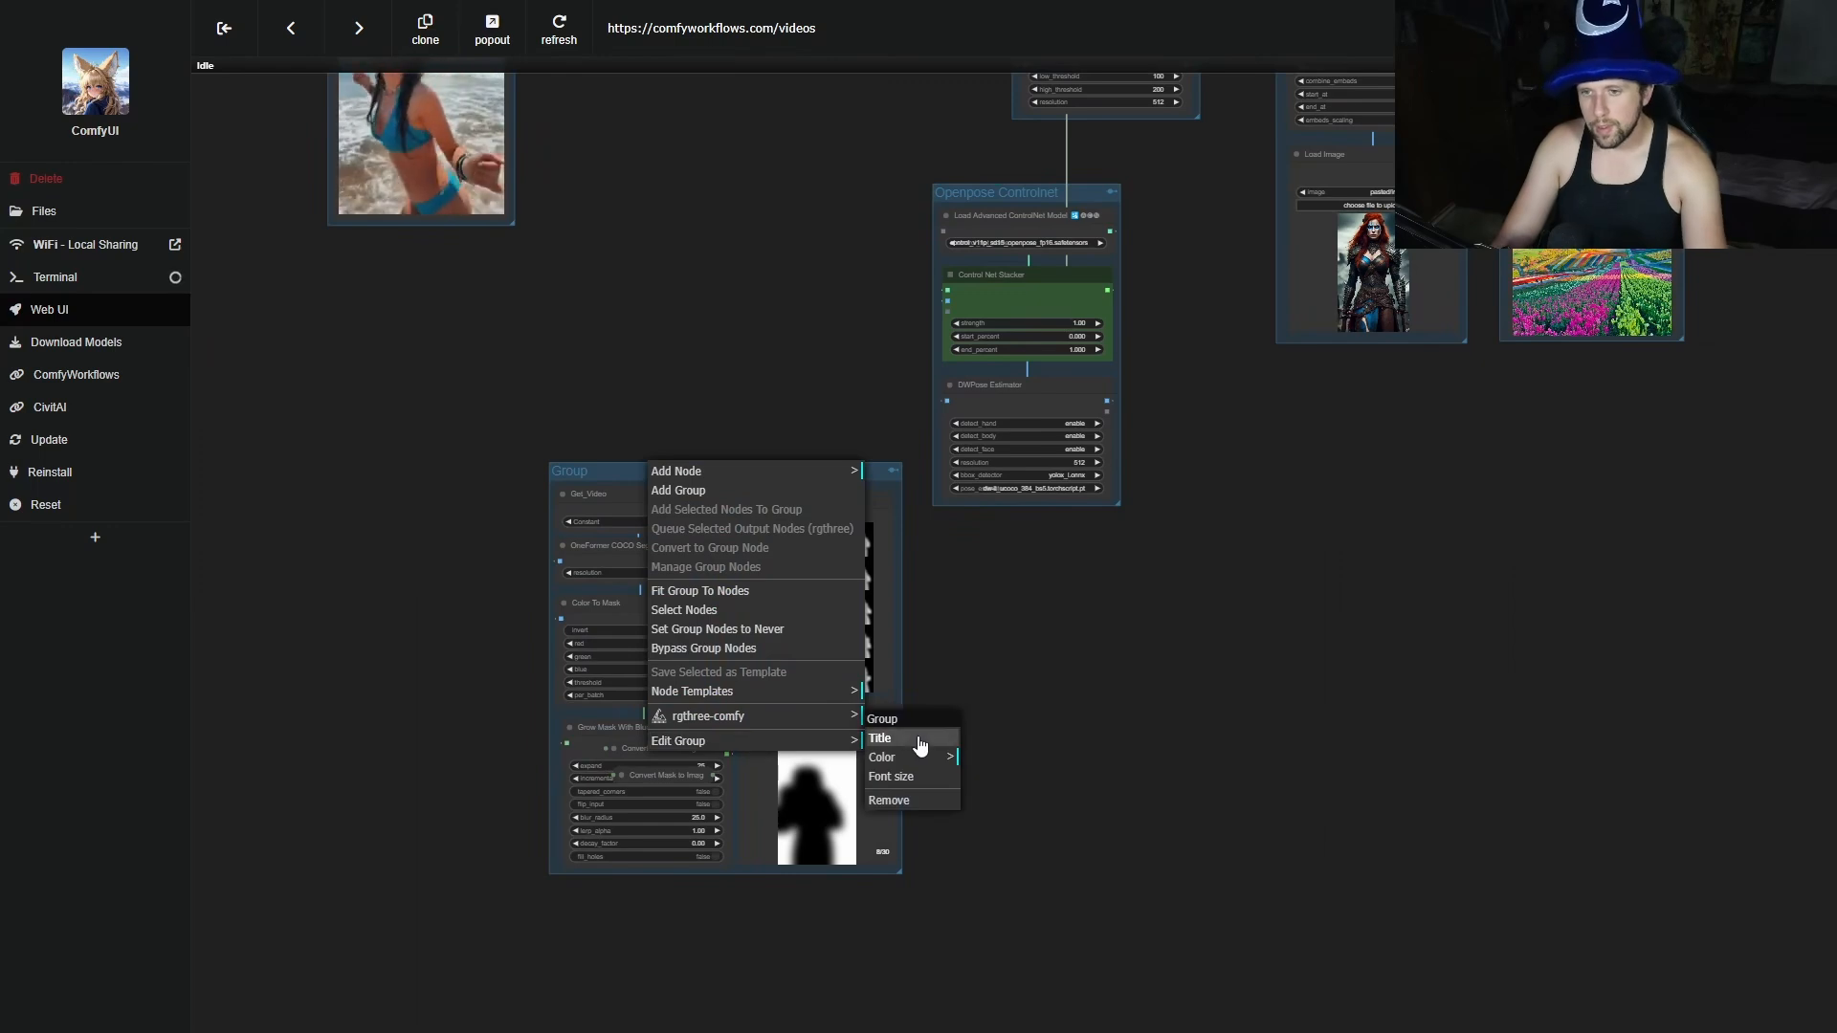
{"action": "left_click", "coordinate": [919, 740]}
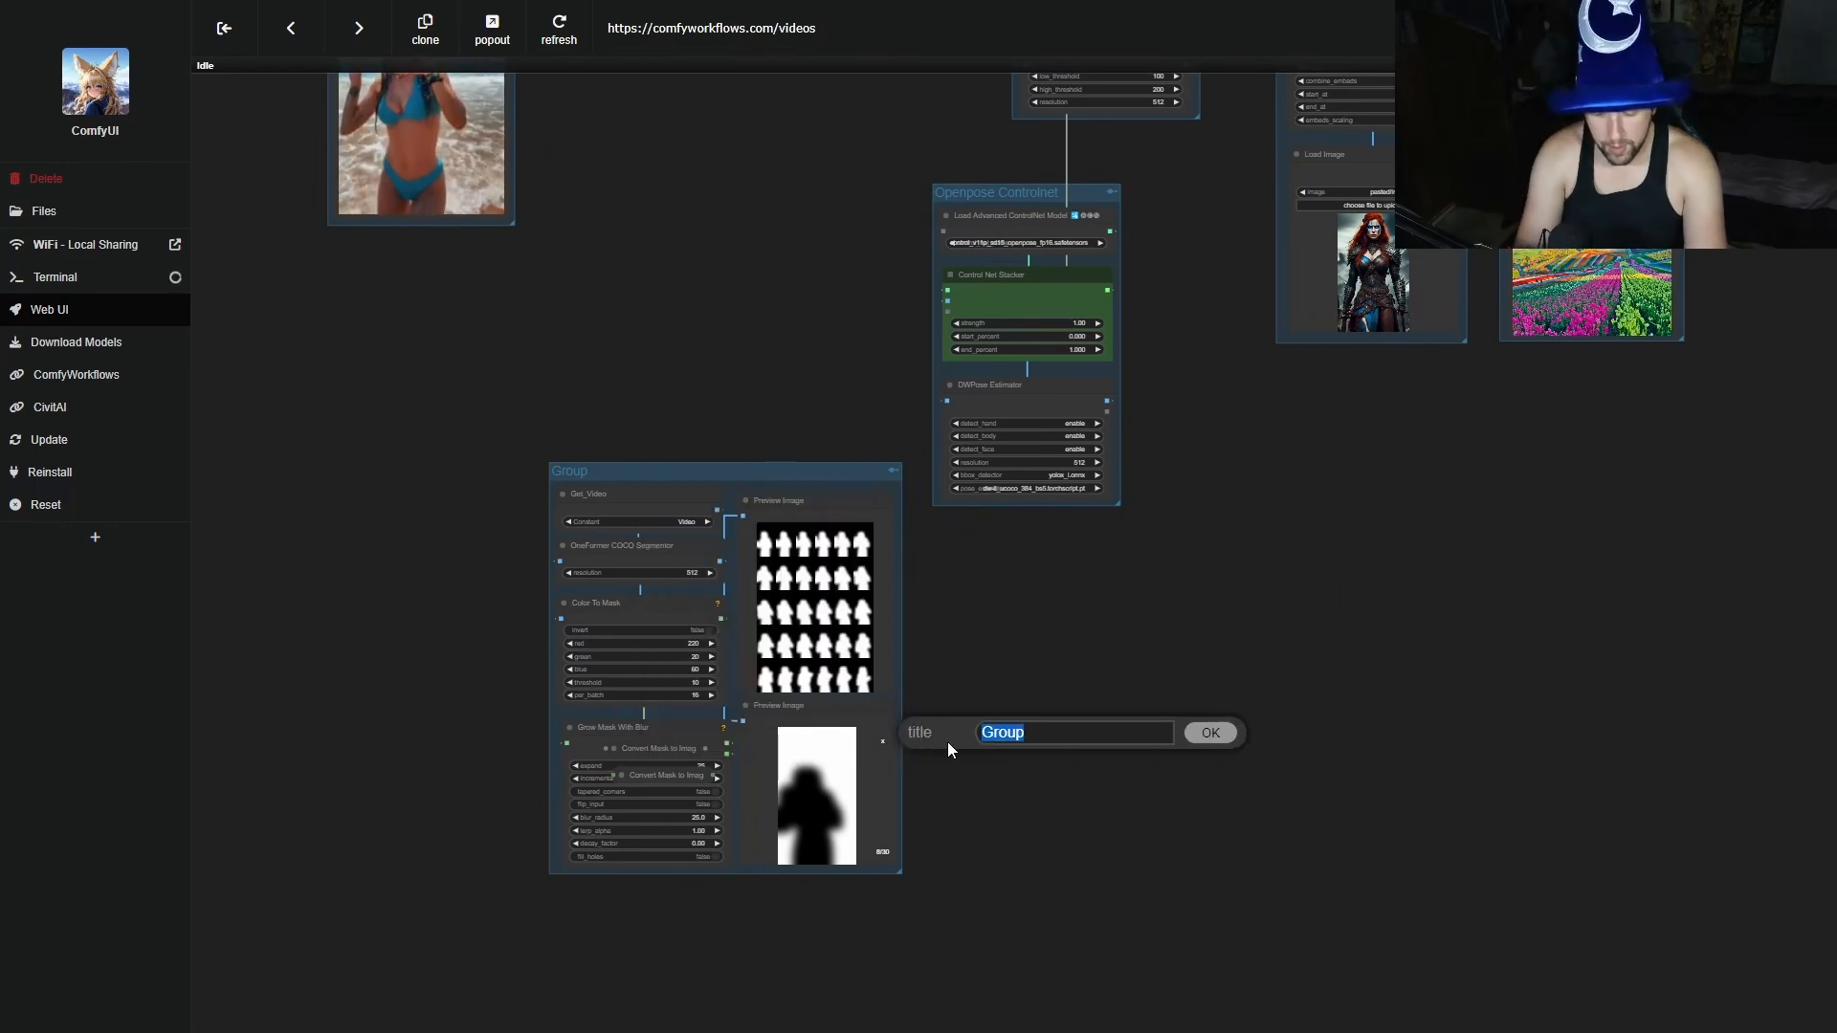
{"action": "type", "text": "COCO Masks"}
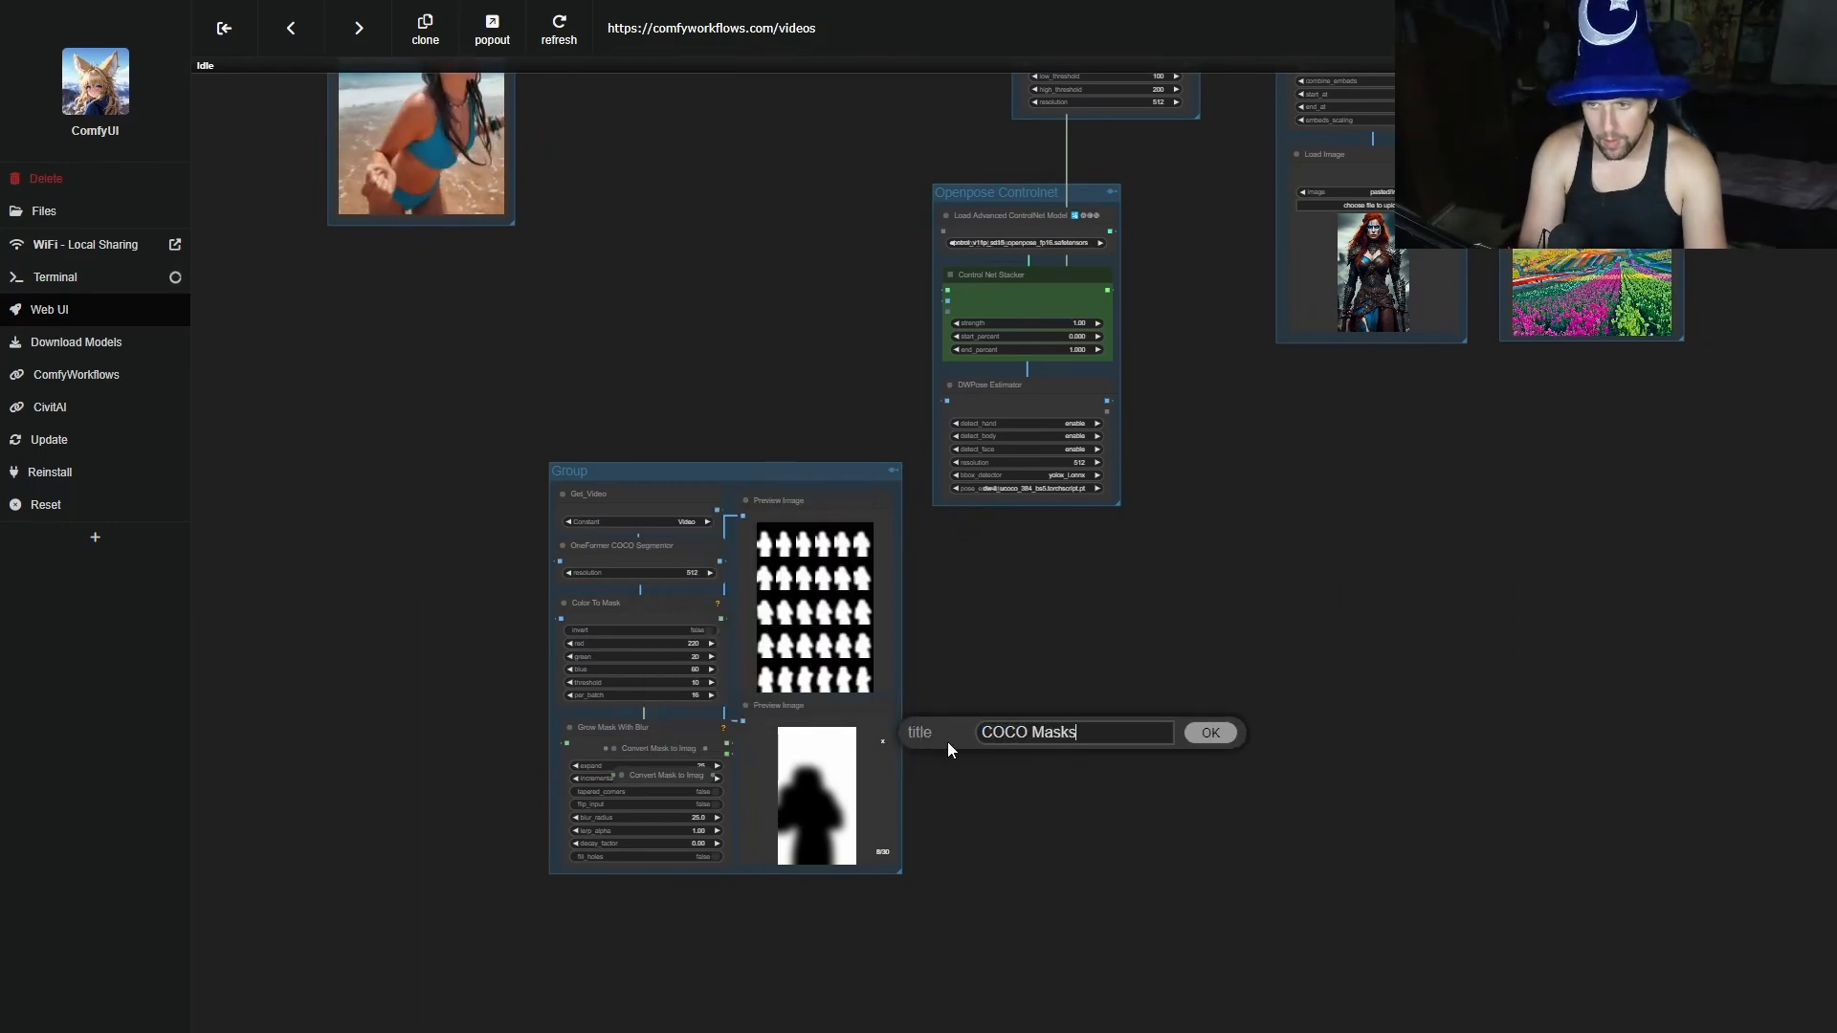
{"action": "key", "text": "Return"}
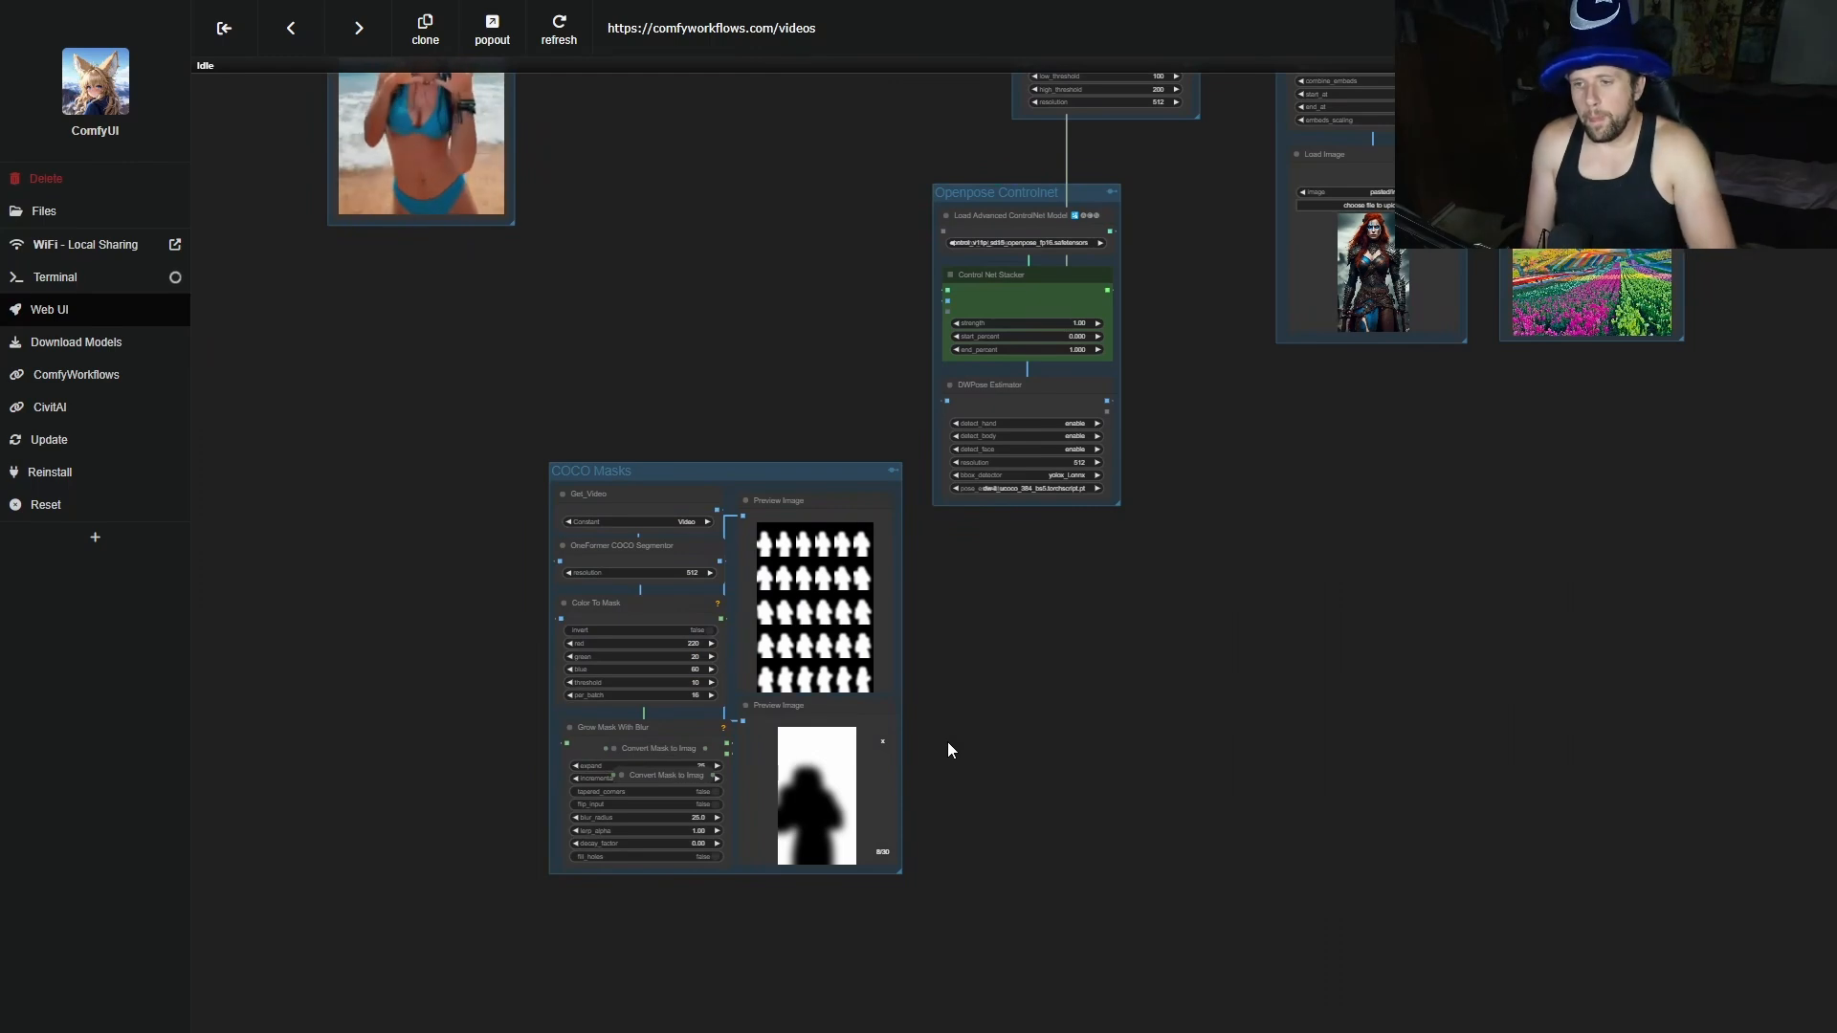
Move the COCO Masks group away from the Openpose Controlnet, to the lower right of the IPA 2 group.
{"action": "left_click_drag", "start_coordinate": [1793, 560], "coordinate": [1755, 872]}
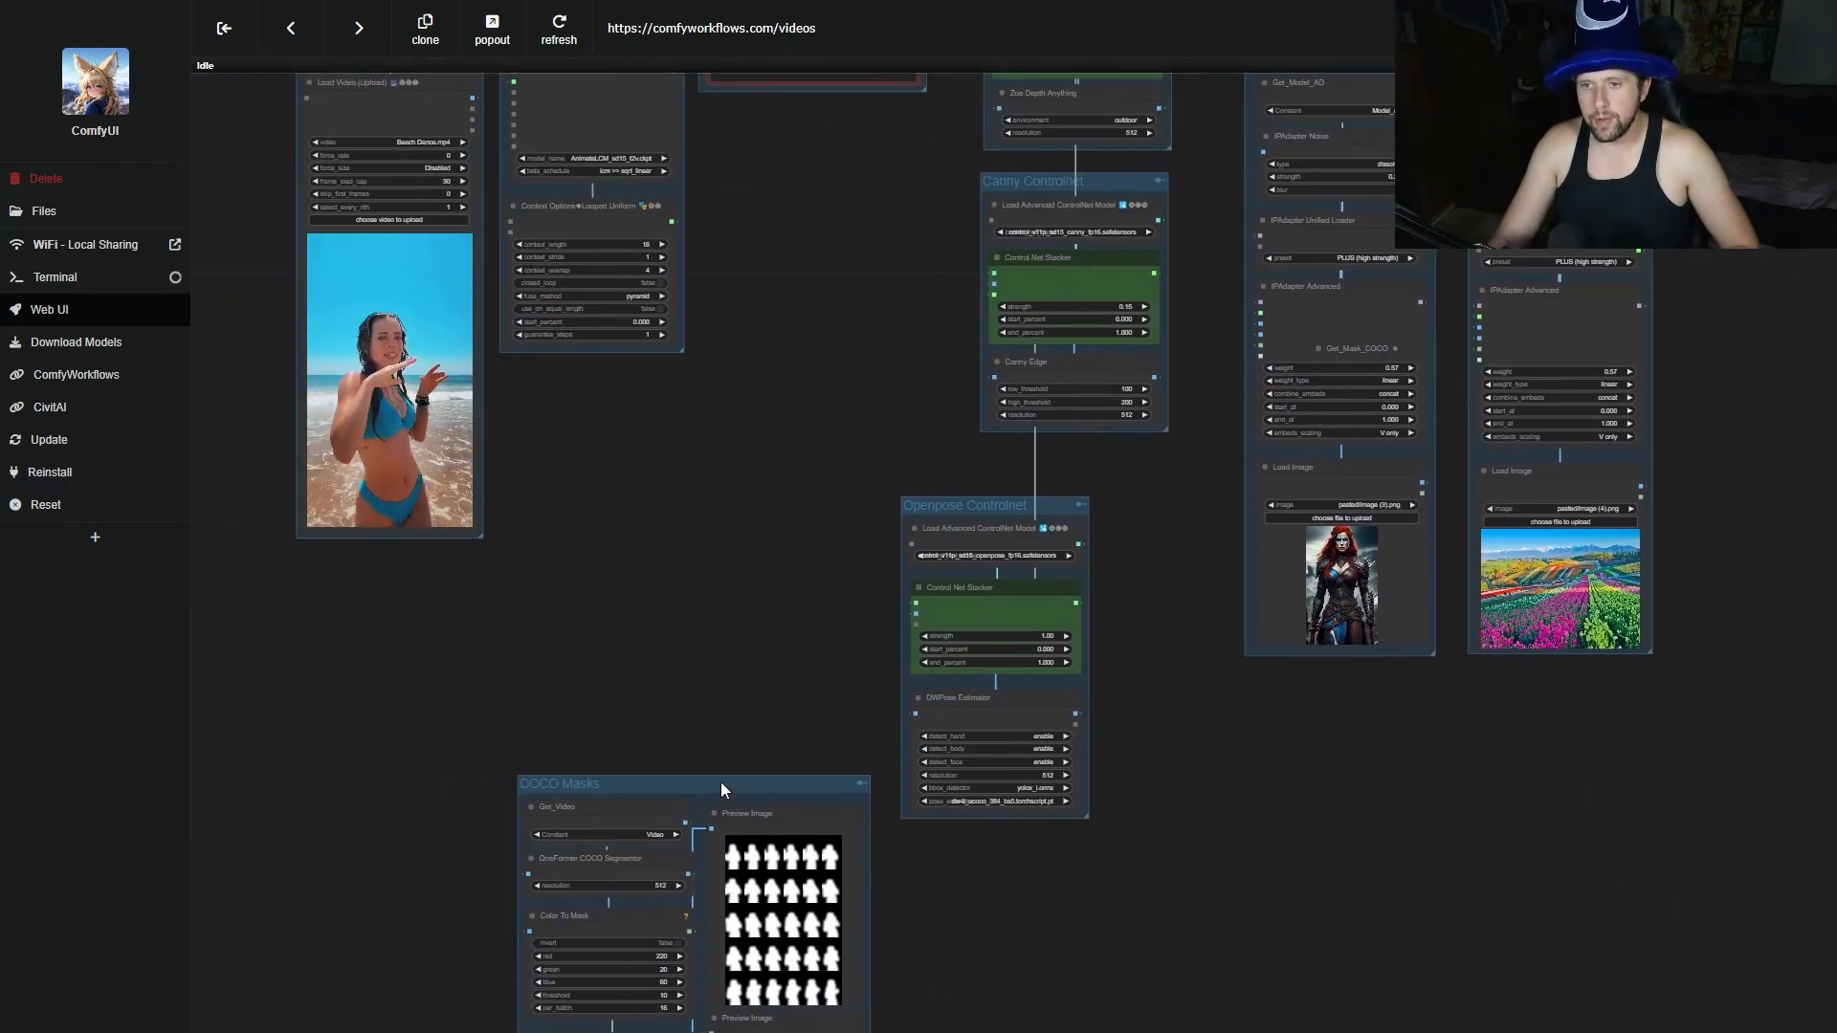
{"action": "left_click_drag", "start_coordinate": [721, 782], "coordinate": [976, 712]}
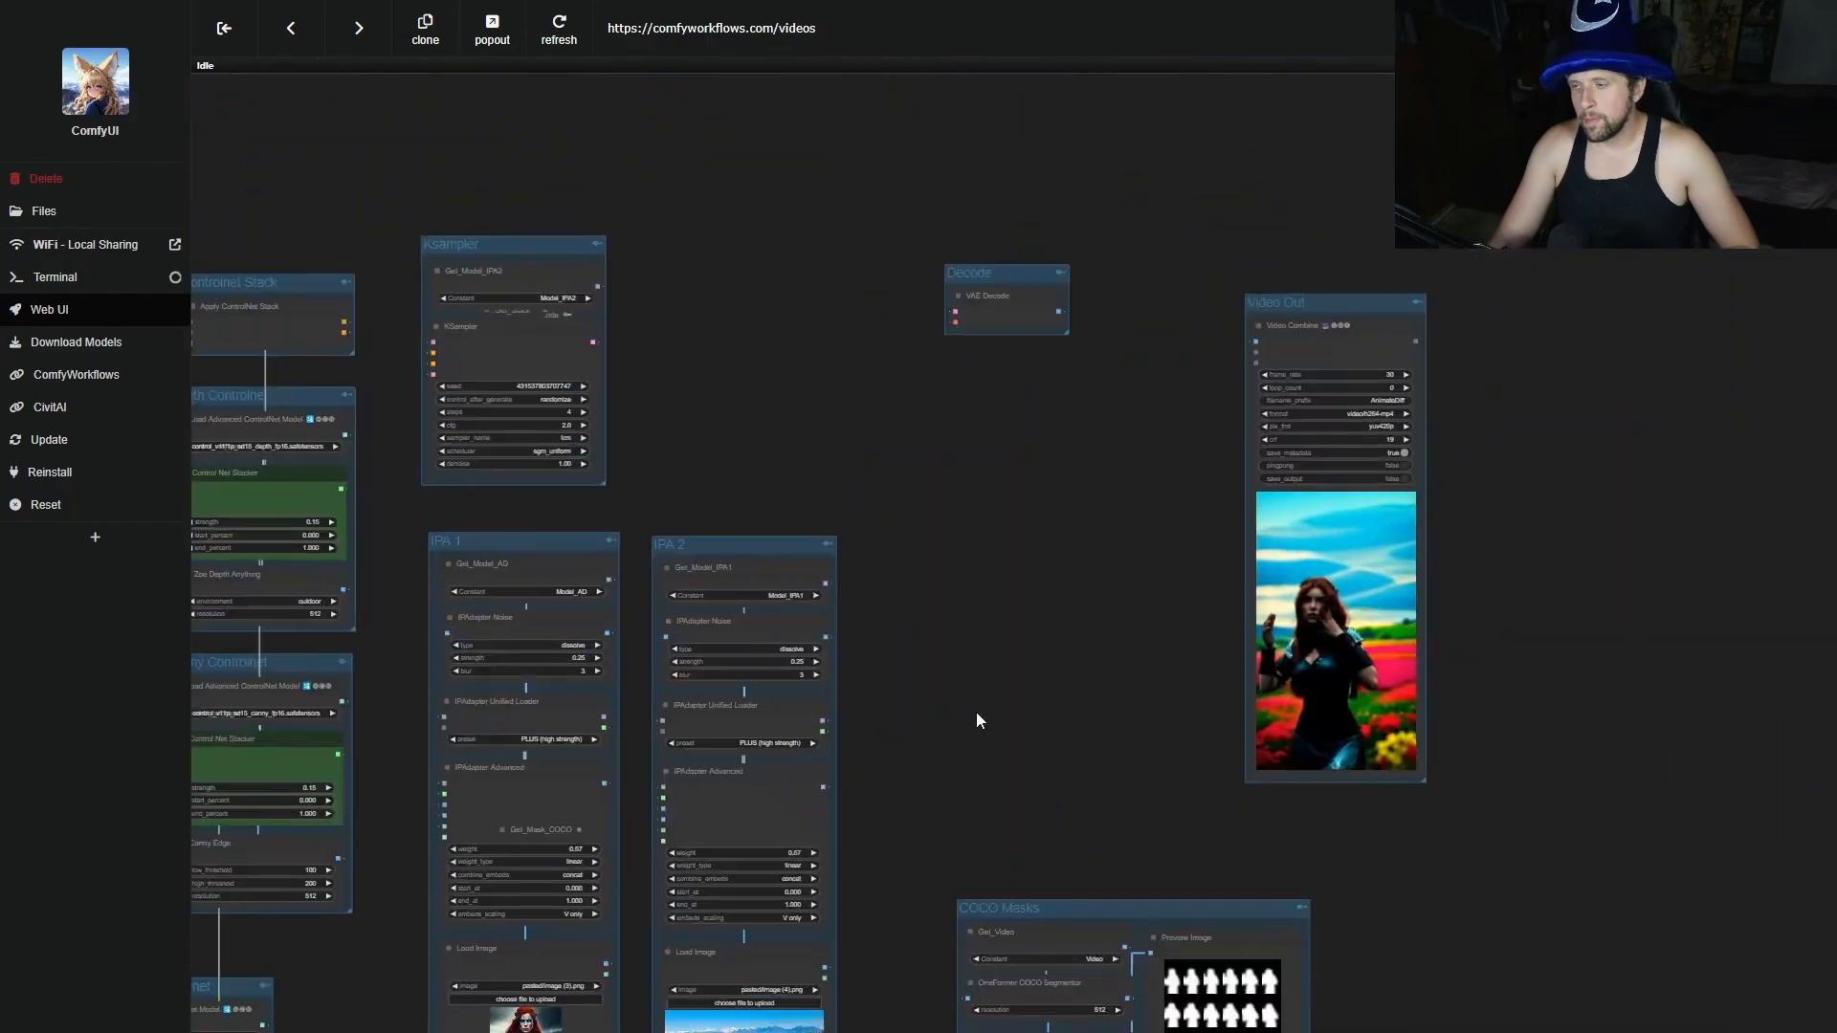
Examine the generated video in the Video Out group up close, checking the character against the flower-field background.
{"action": "scroll", "coordinate": [982, 781], "scroll_direction": "up", "scroll_amount": 10}
{"action": "scroll", "coordinate": [1092, 764], "scroll_direction": "up", "scroll_amount": 1}
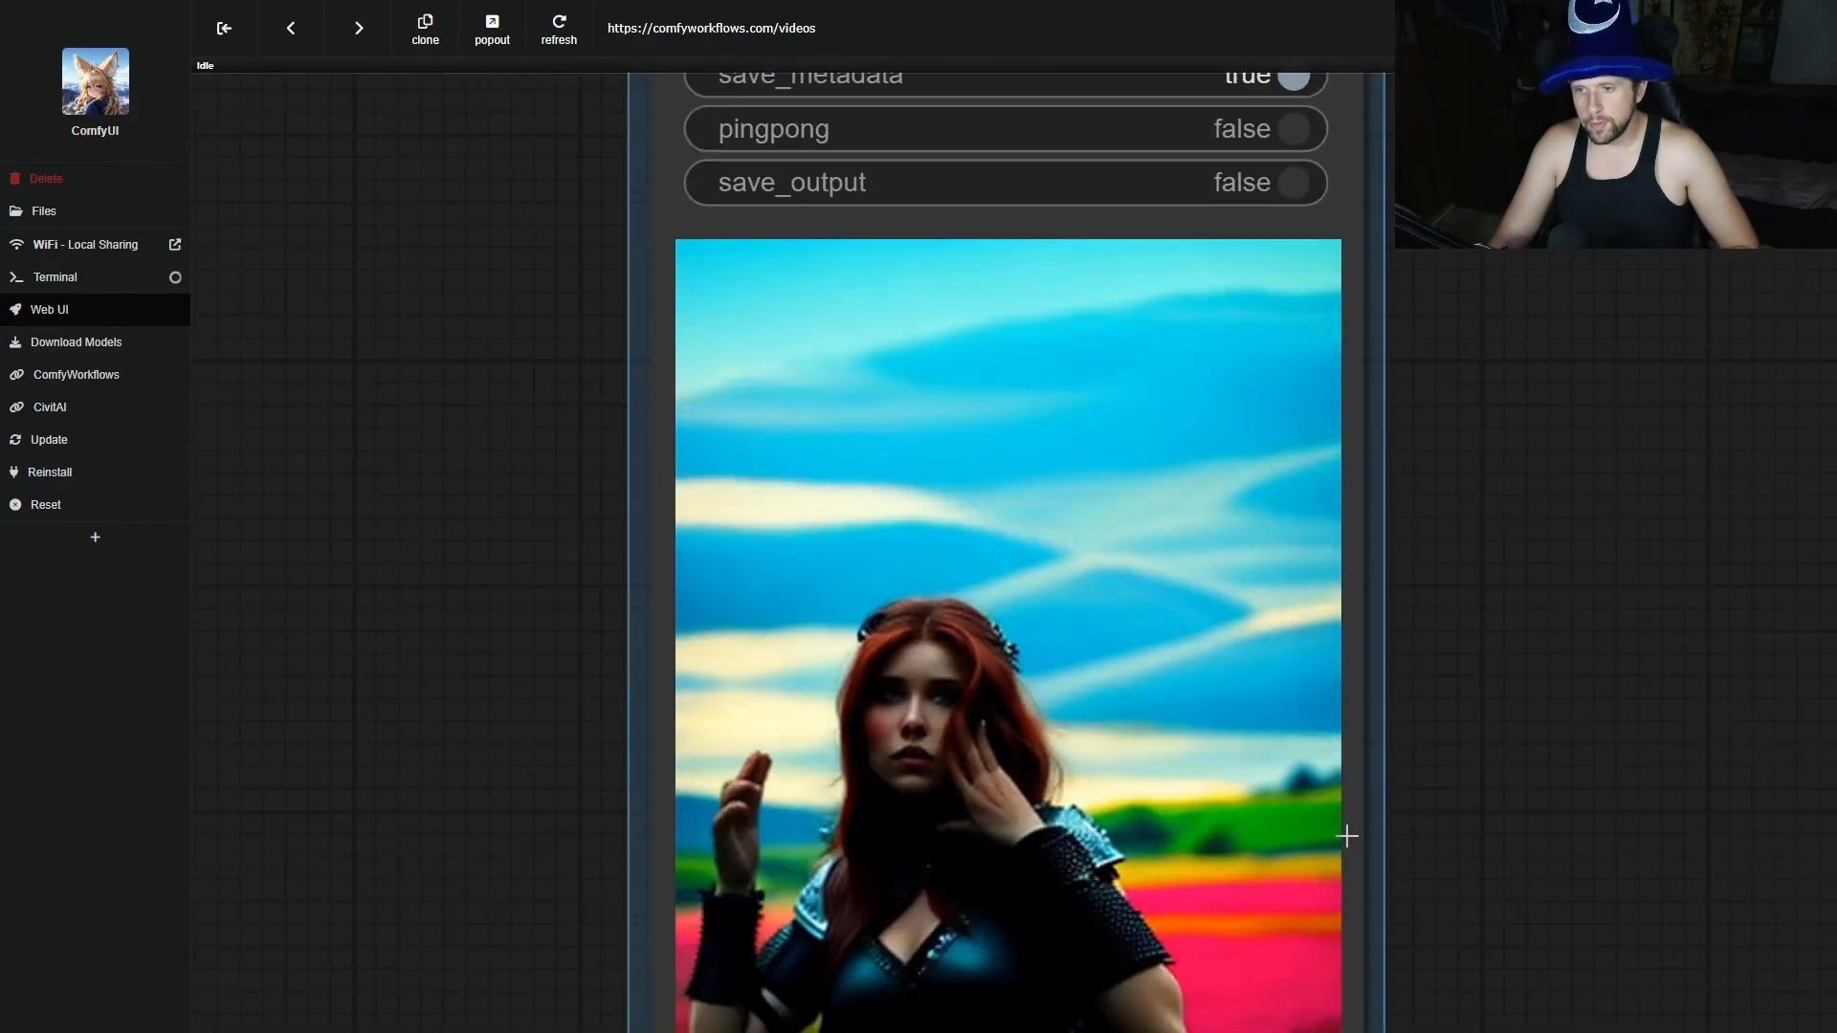
{"action": "left_click_drag", "start_coordinate": [1536, 905], "coordinate": [1573, 601]}
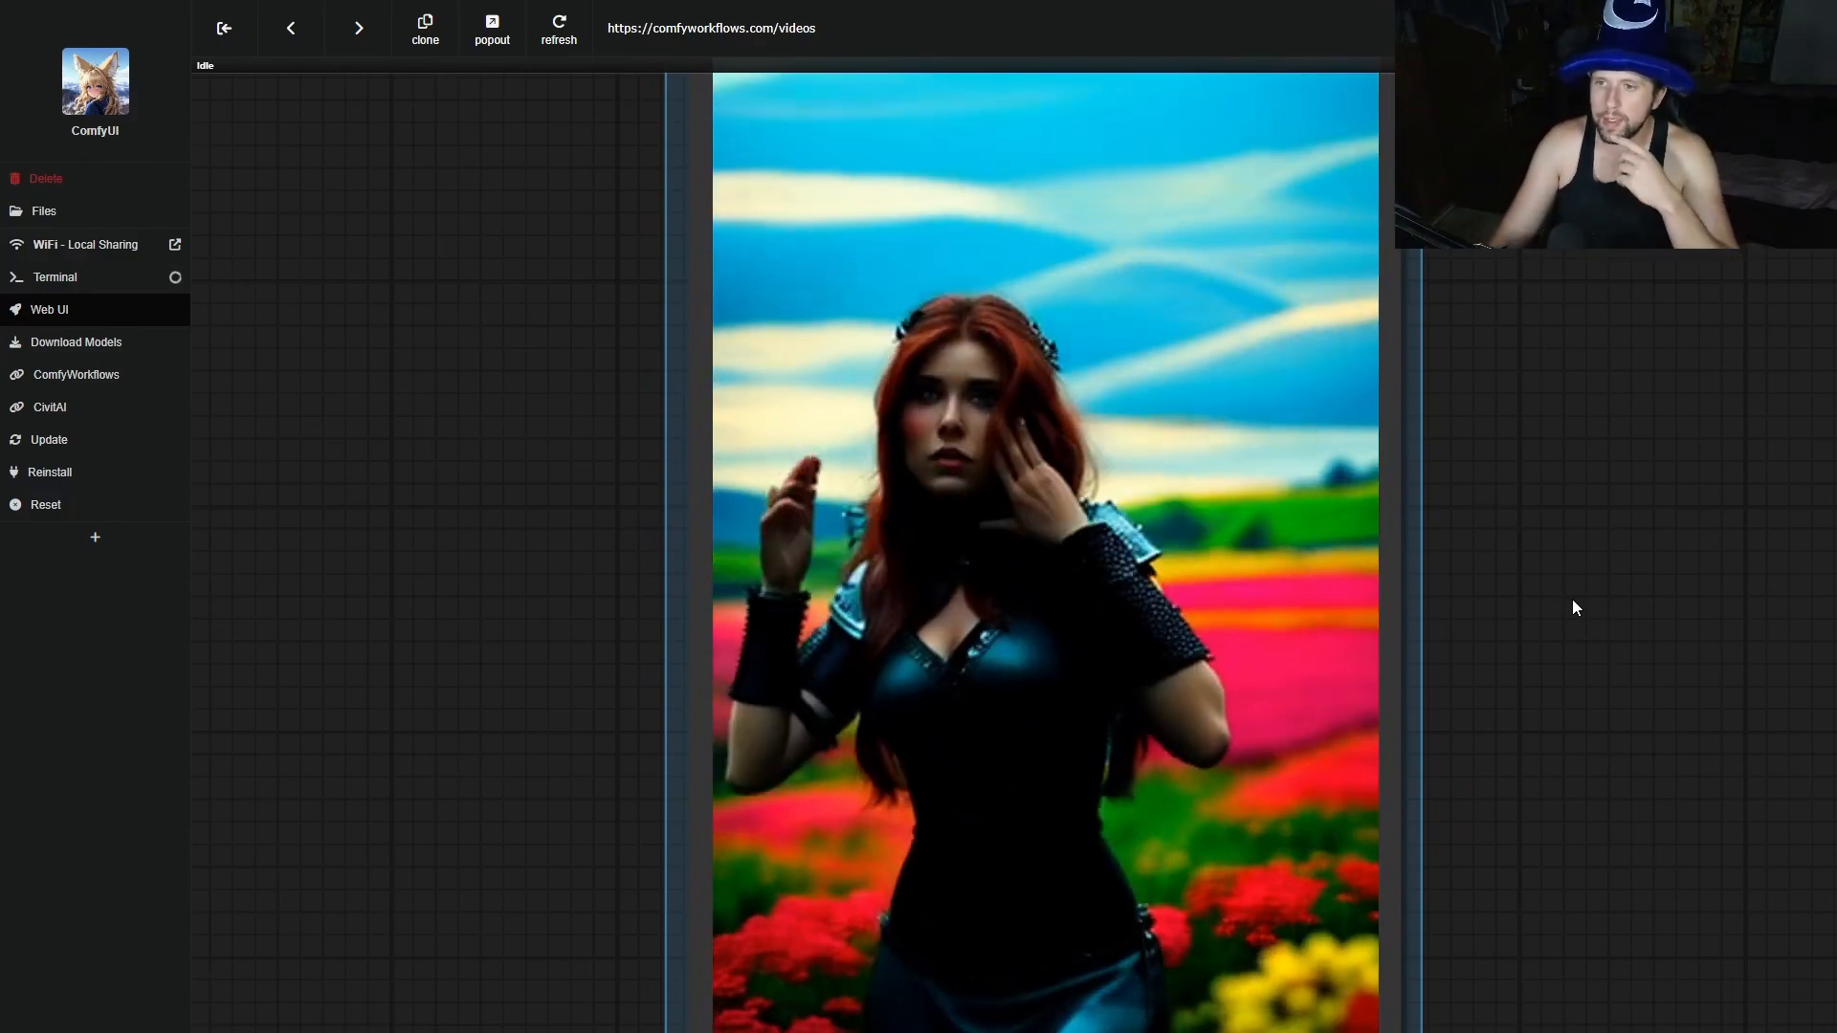
{"action": "scroll", "coordinate": [1571, 599], "scroll_direction": "down", "scroll_amount": 5}
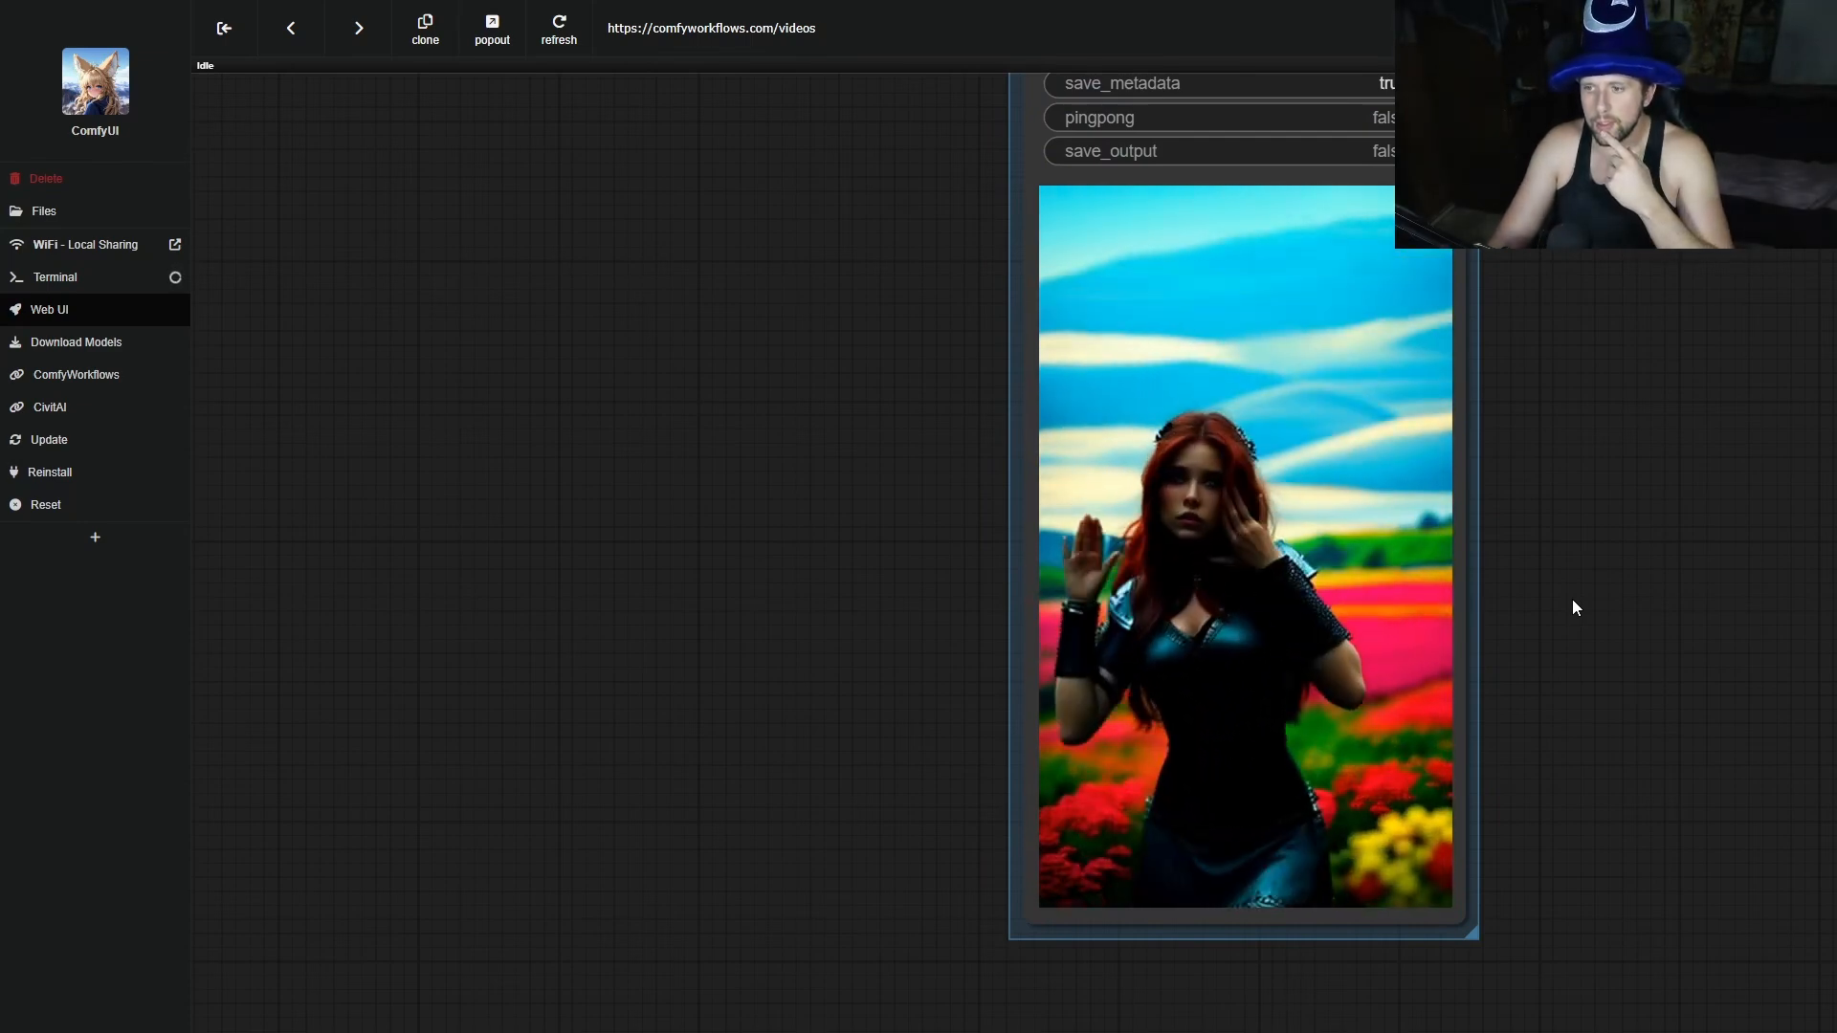
{"action": "scroll", "coordinate": [1575, 606], "scroll_direction": "down", "scroll_amount": 3}
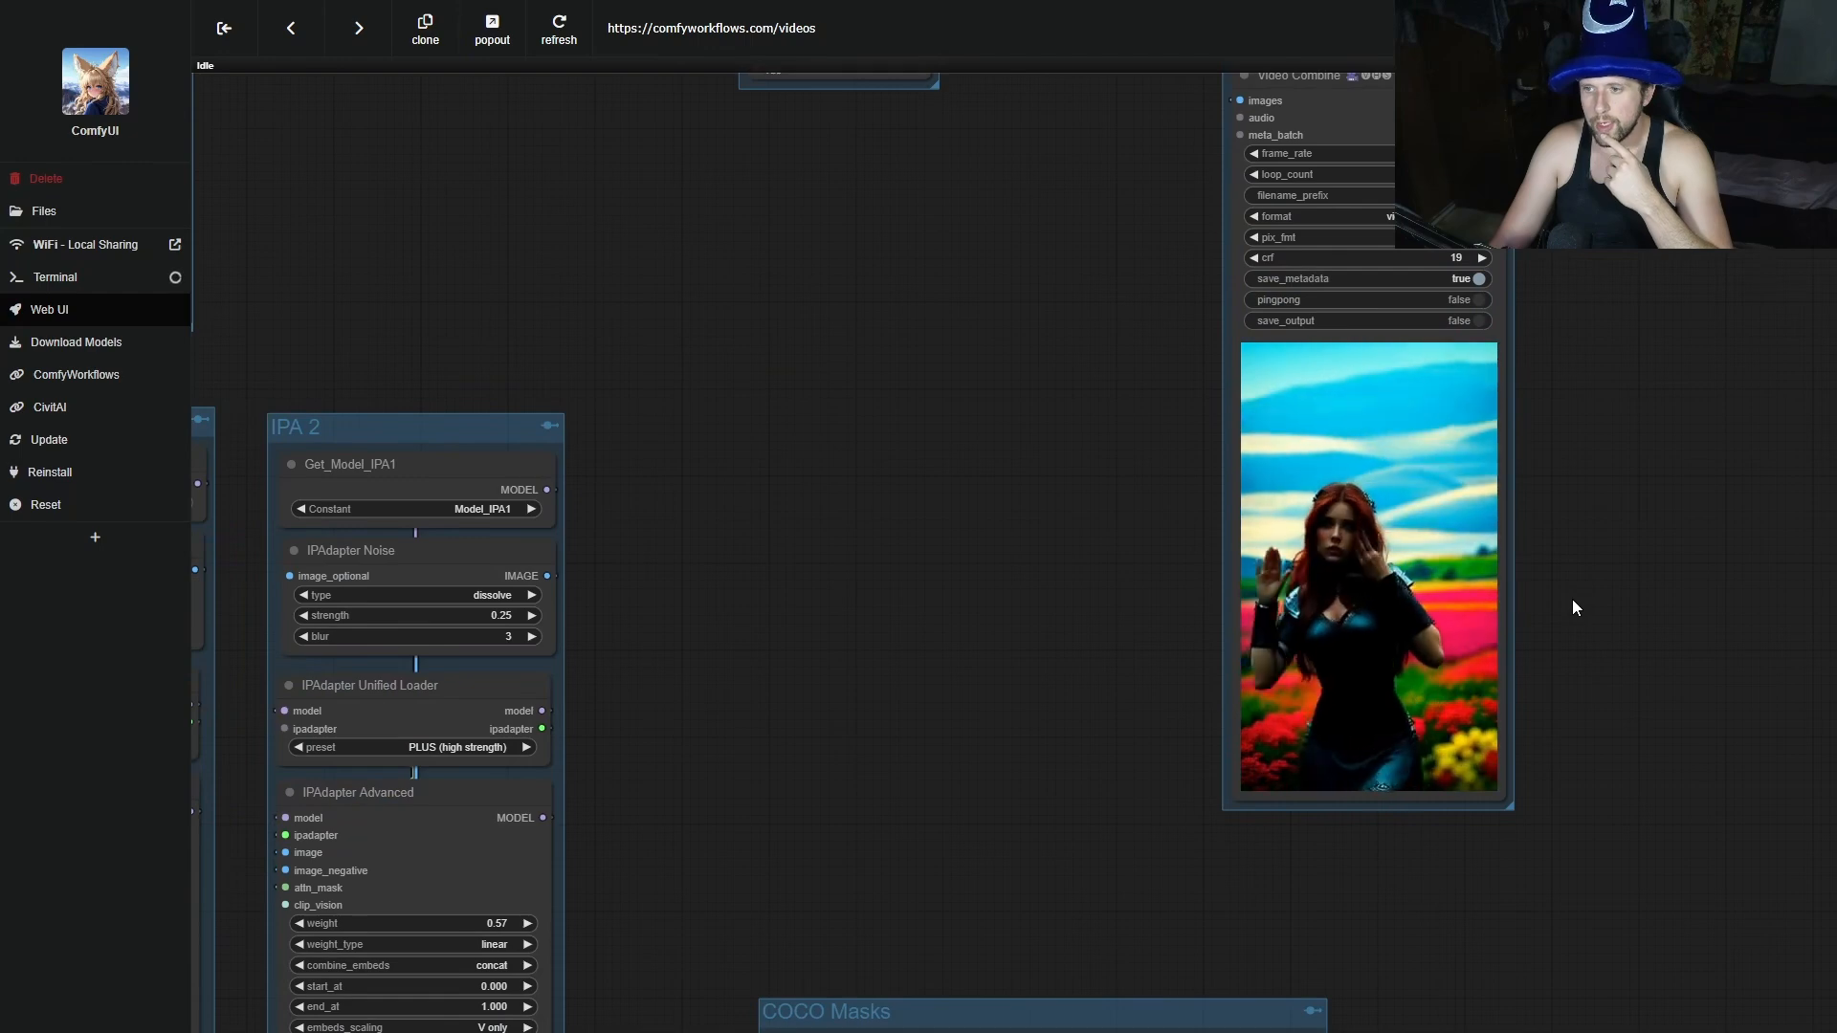
{"action": "scroll", "coordinate": [1571, 599], "scroll_direction": "down", "scroll_amount": 5}
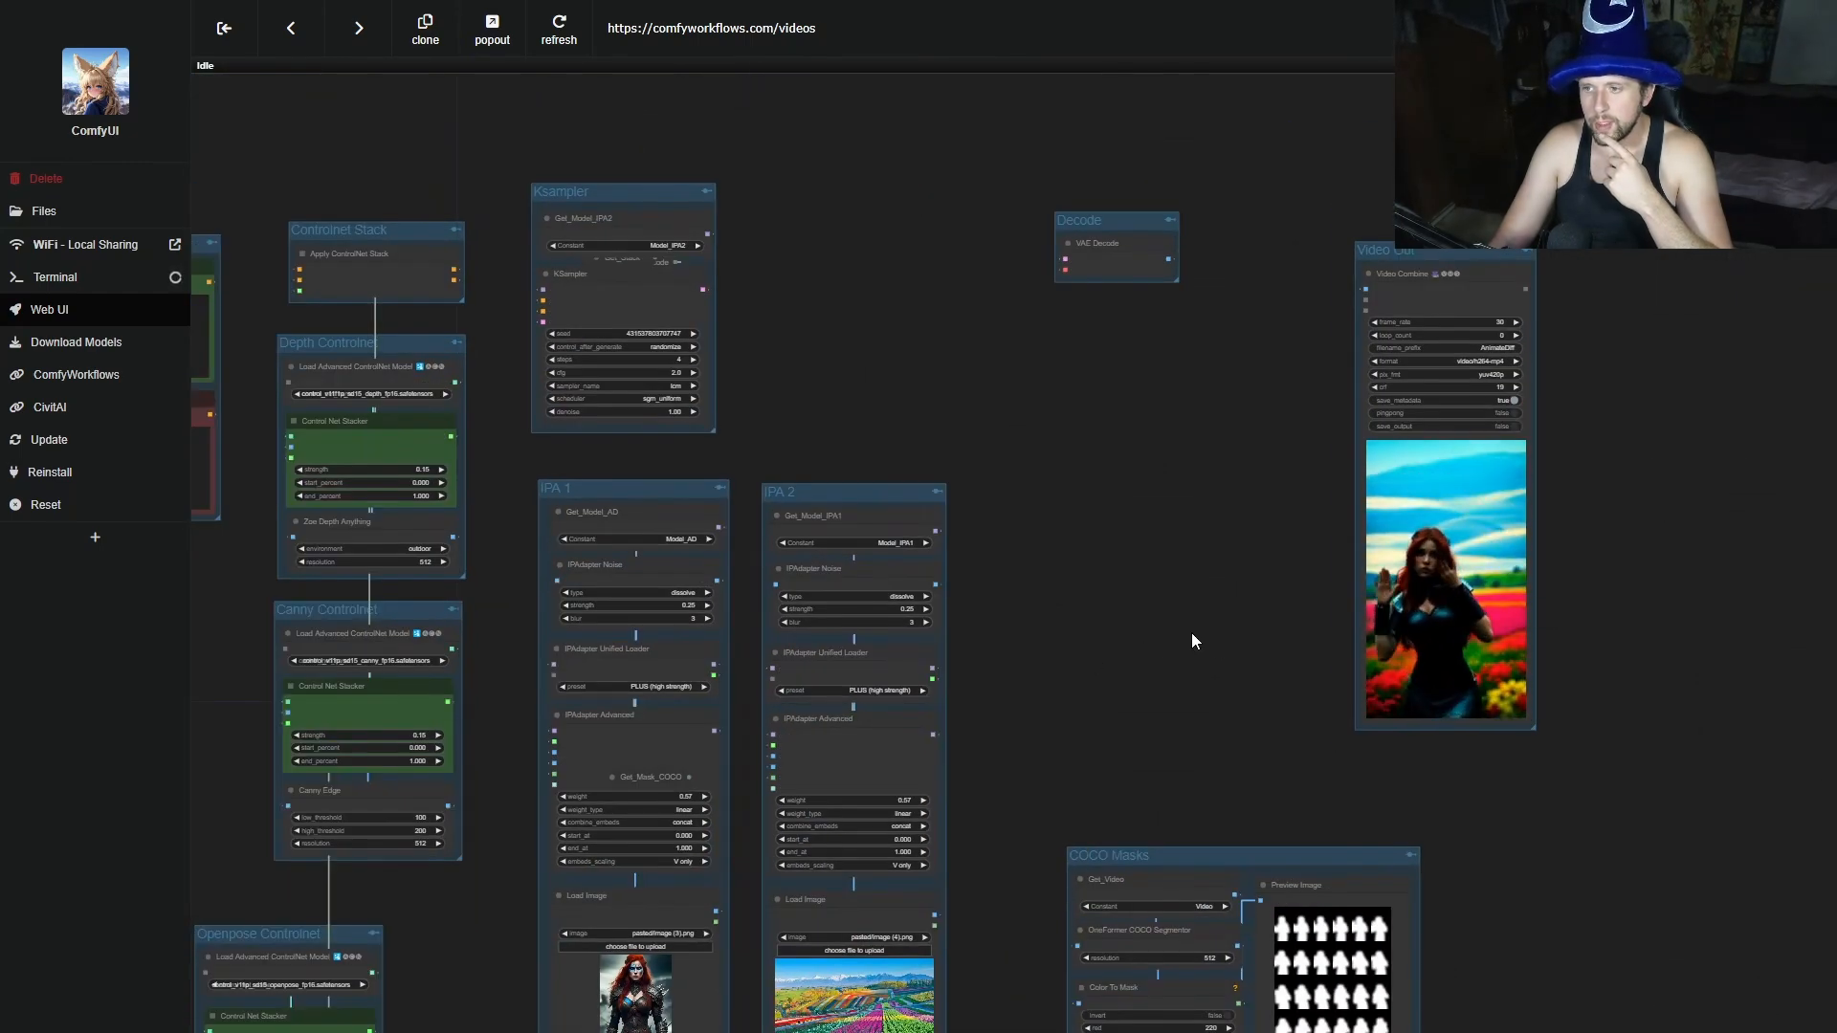
{"action": "left_click_drag", "start_coordinate": [1243, 615], "coordinate": [960, 861]}
{"action": "scroll", "coordinate": [1188, 838], "scroll_direction": "up", "scroll_amount": 10}
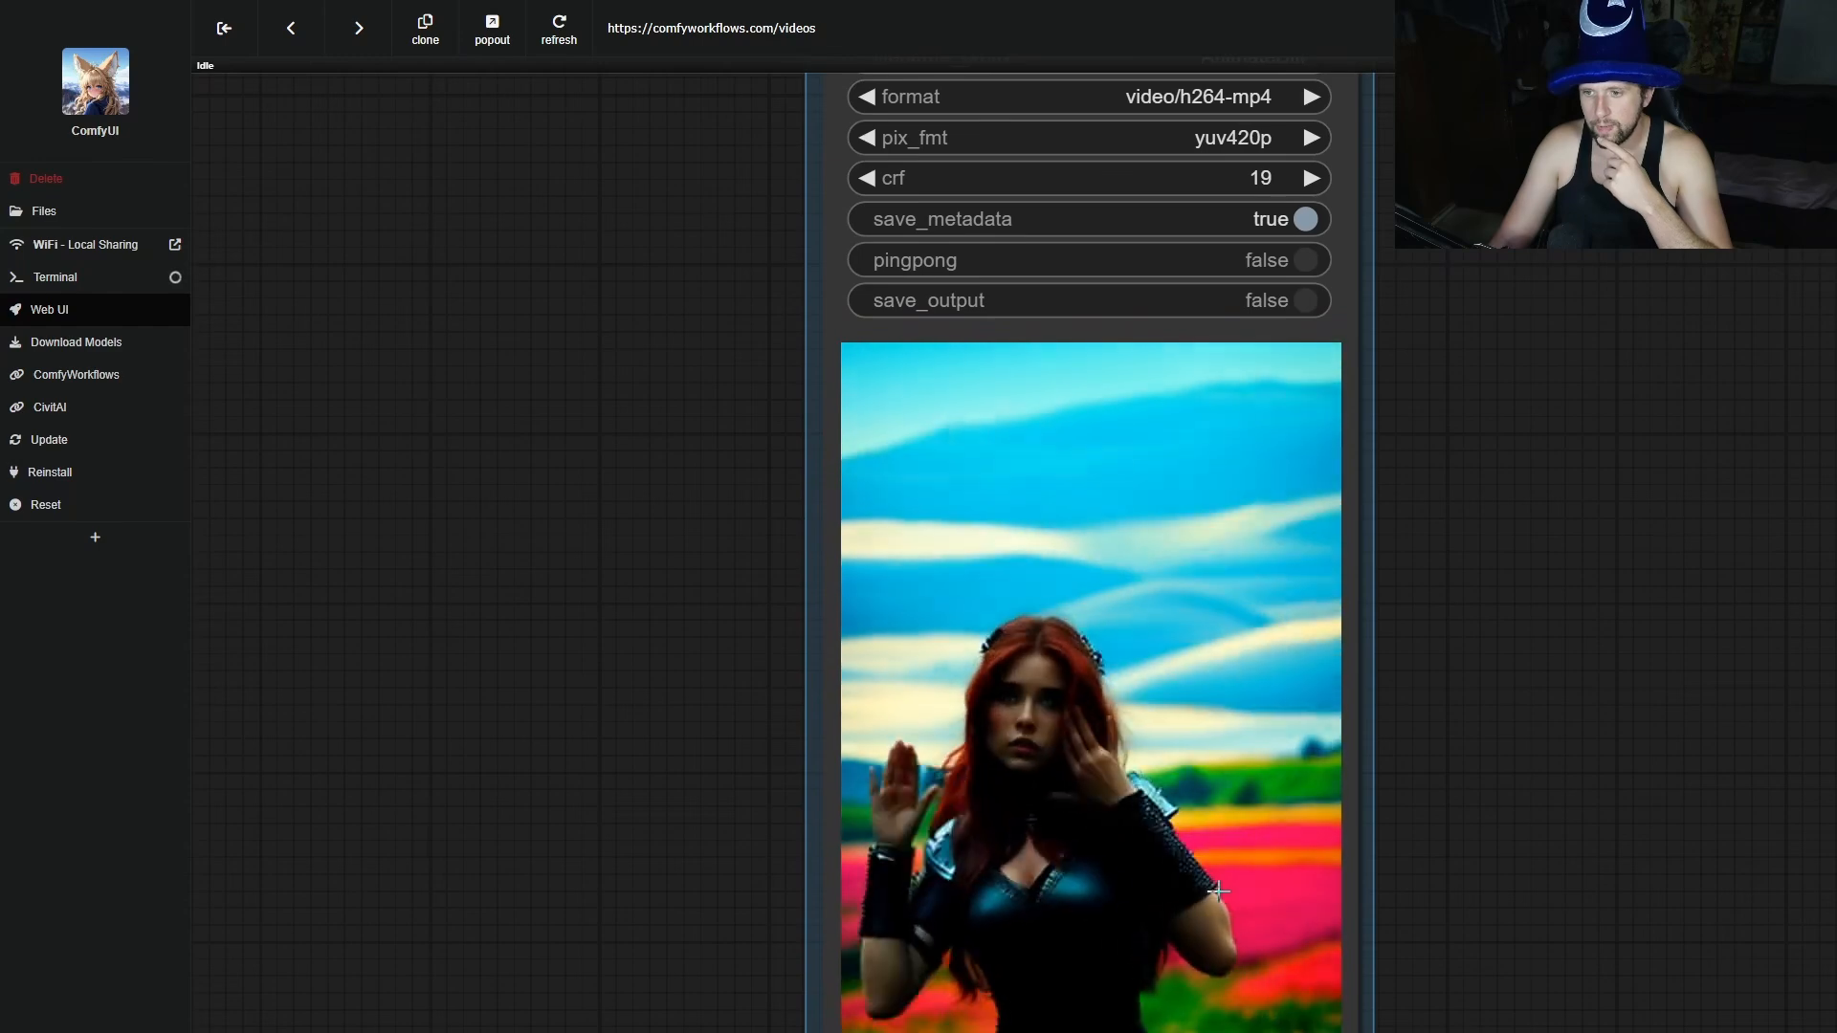
{"action": "scroll", "coordinate": [1215, 889], "scroll_direction": "down", "scroll_amount": 10}
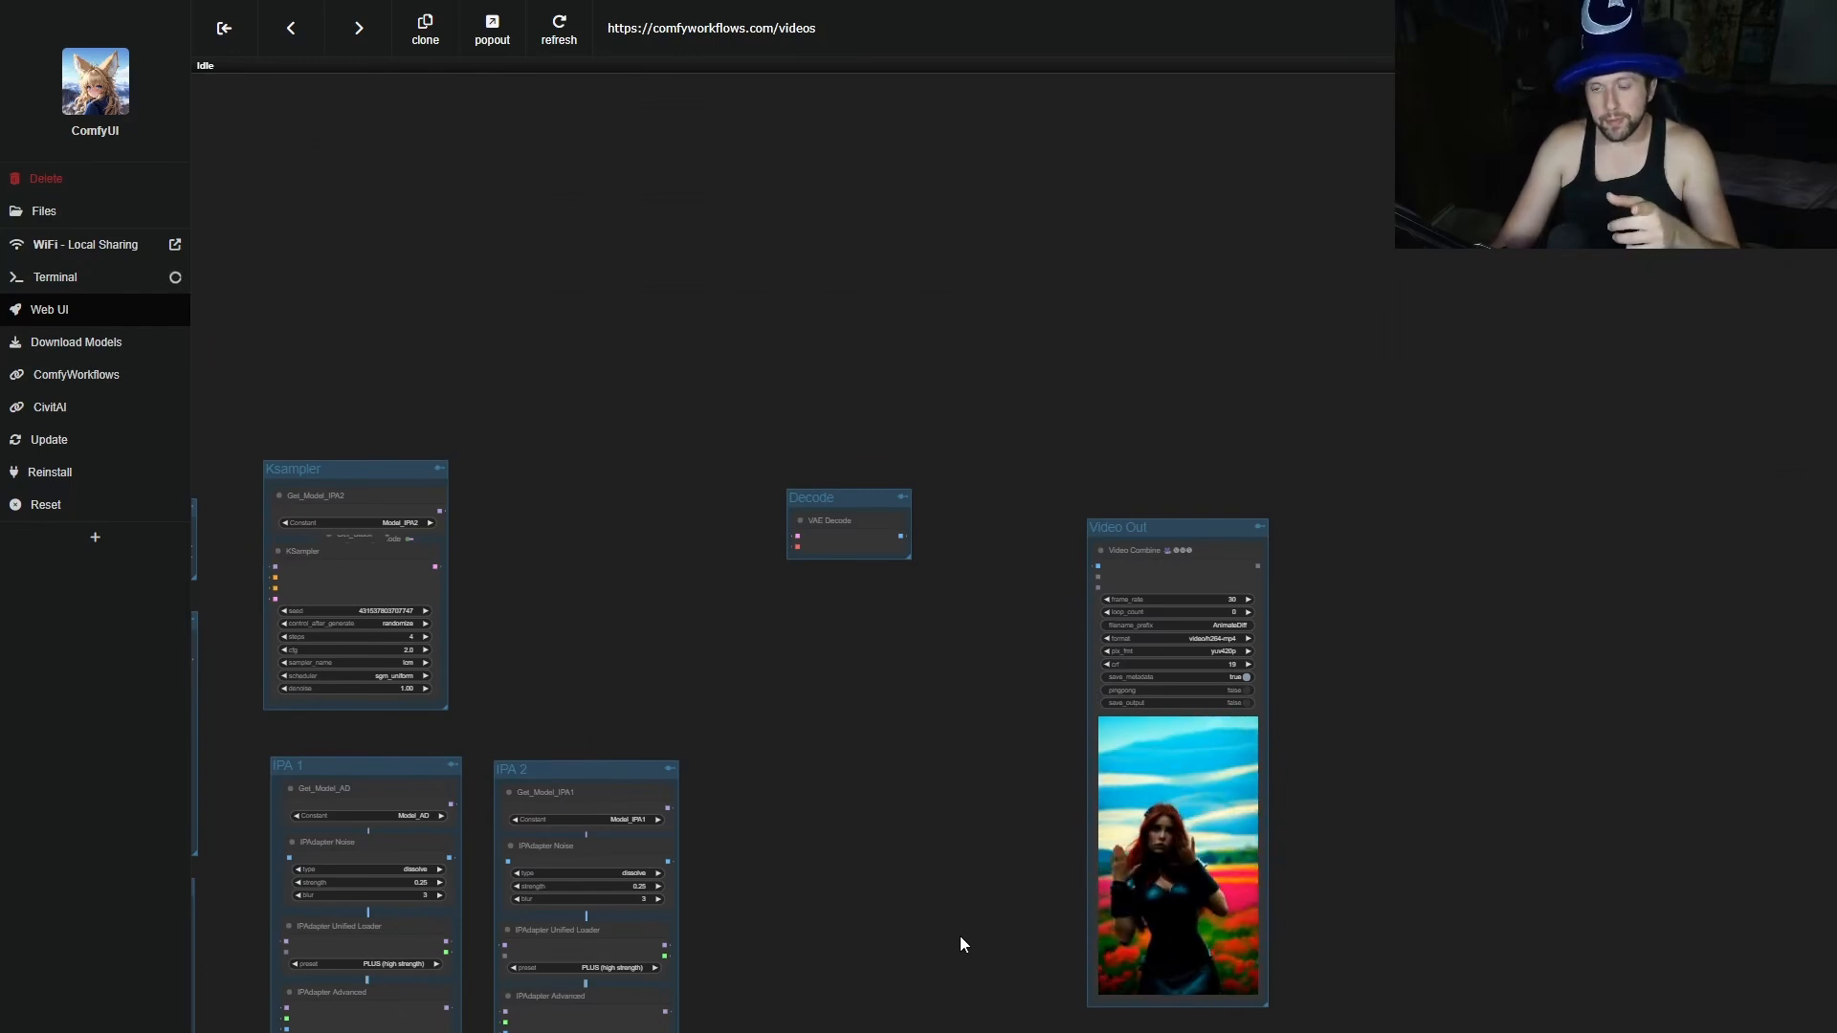
Position the COCO Masks group directly beside IPA 2, level with its top edge and below the Decode group.
{"action": "scroll", "coordinate": [956, 936], "scroll_direction": "down", "scroll_amount": 8}
{"action": "left_click_drag", "start_coordinate": [956, 937], "coordinate": [889, 893]}
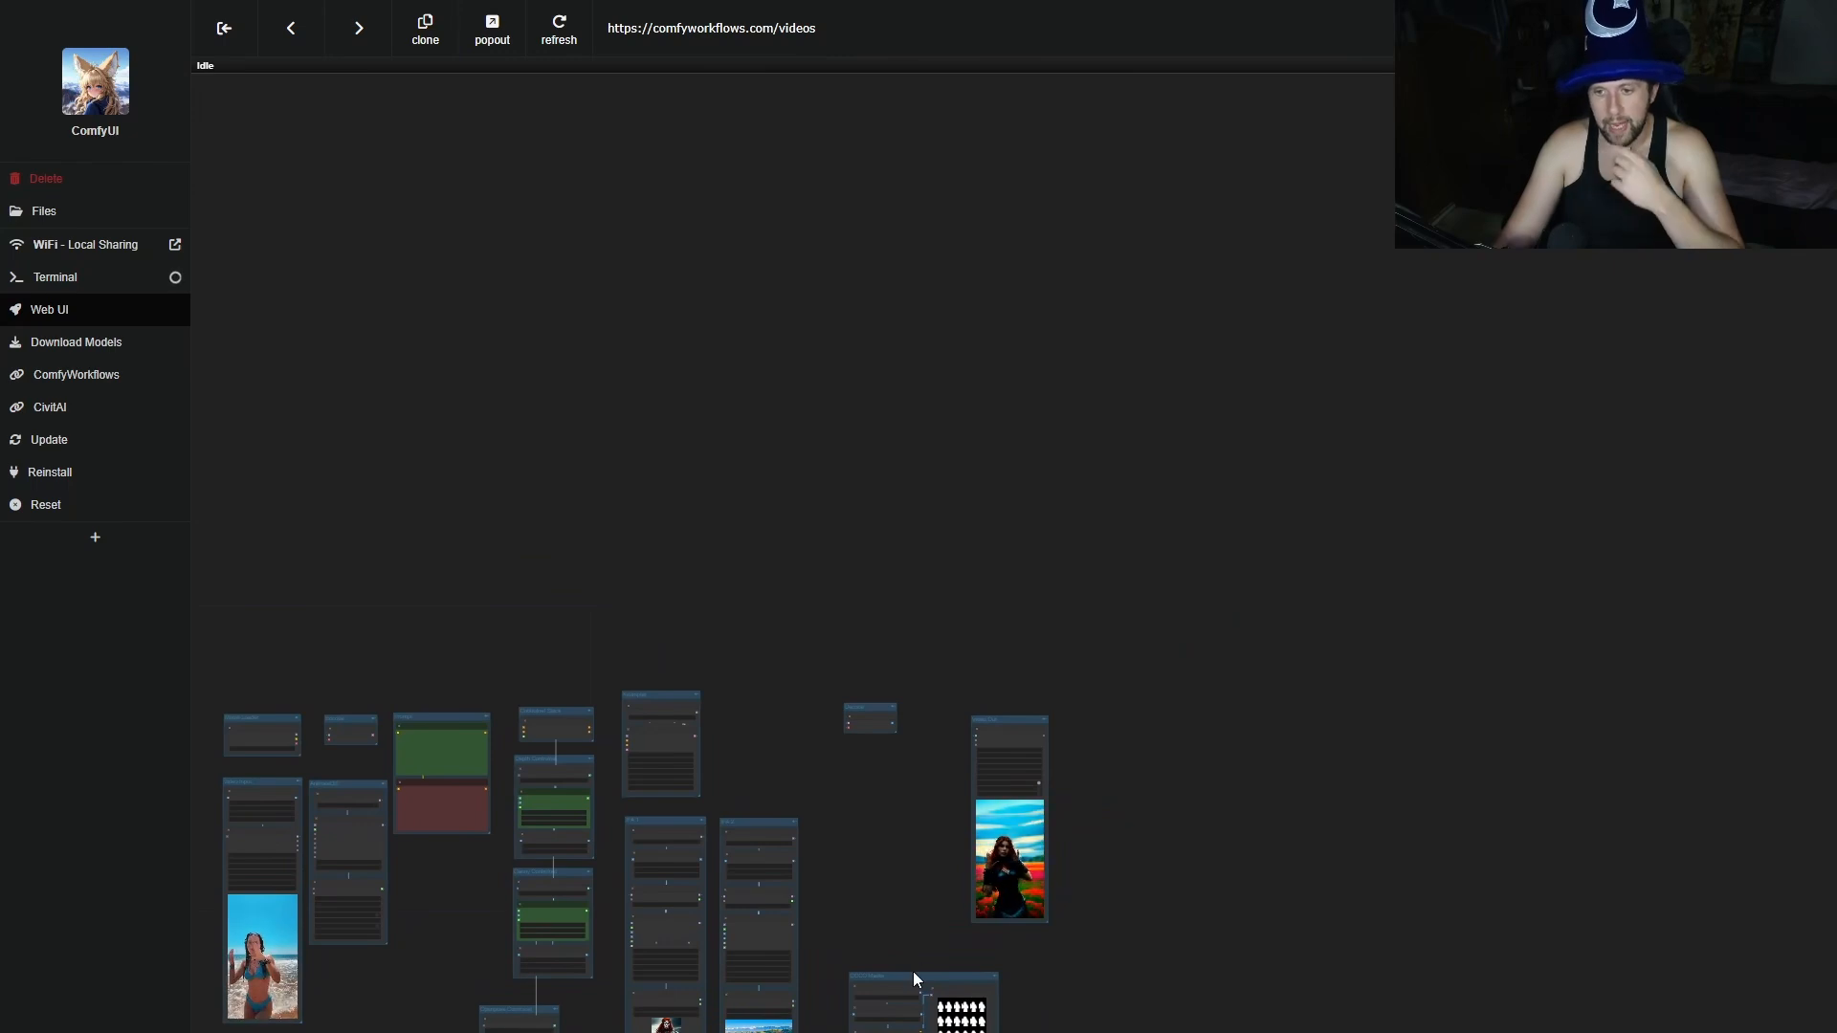
{"action": "left_click_drag", "start_coordinate": [920, 974], "coordinate": [878, 825]}
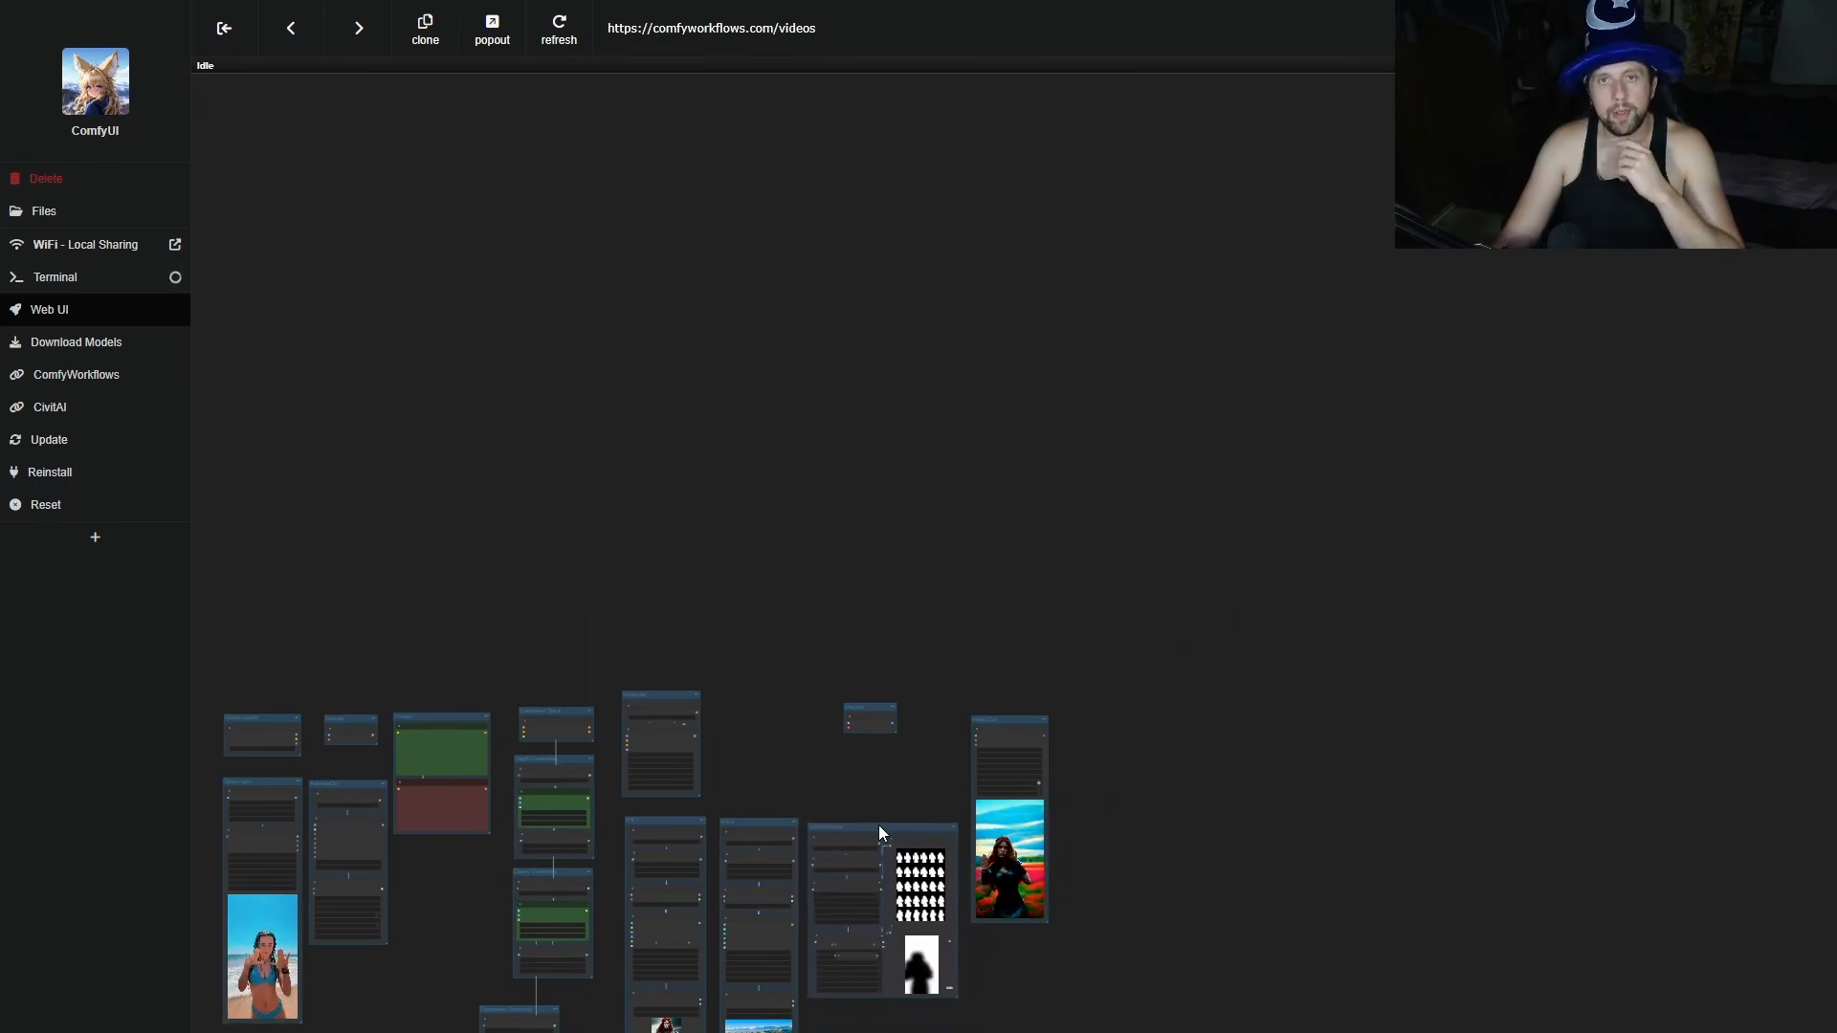